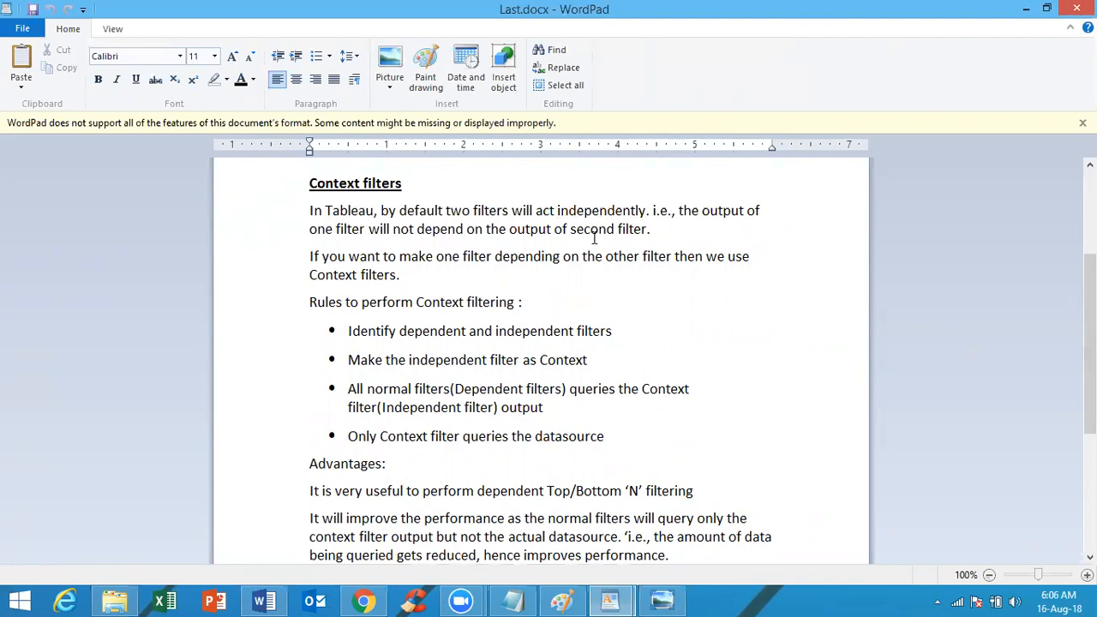
Review the context filter notes in Last.docx, and bring up the Untitled.png filters diagram in Windows Photo Viewer
left_click(376, 210)
type(",")
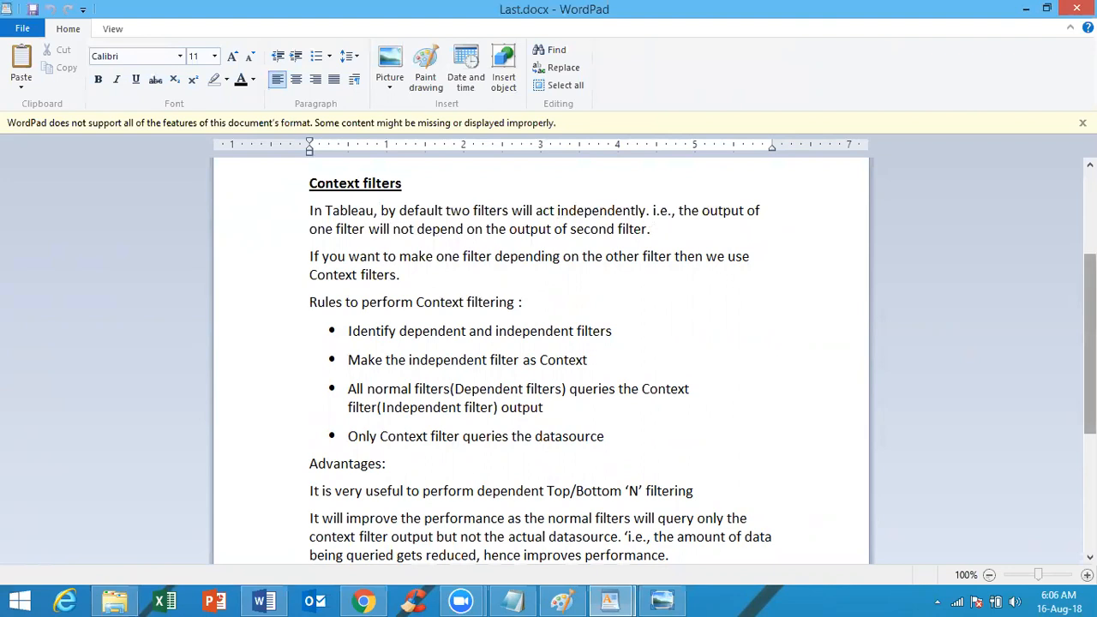
left_click_drag(1089, 343, 1090, 356)
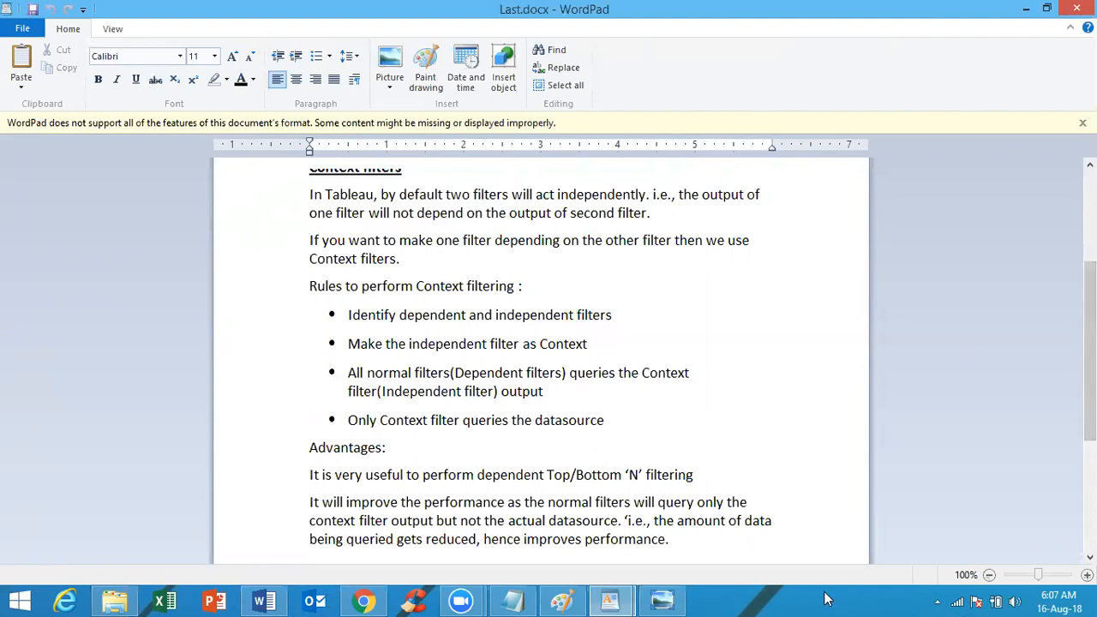
left_click(572, 598)
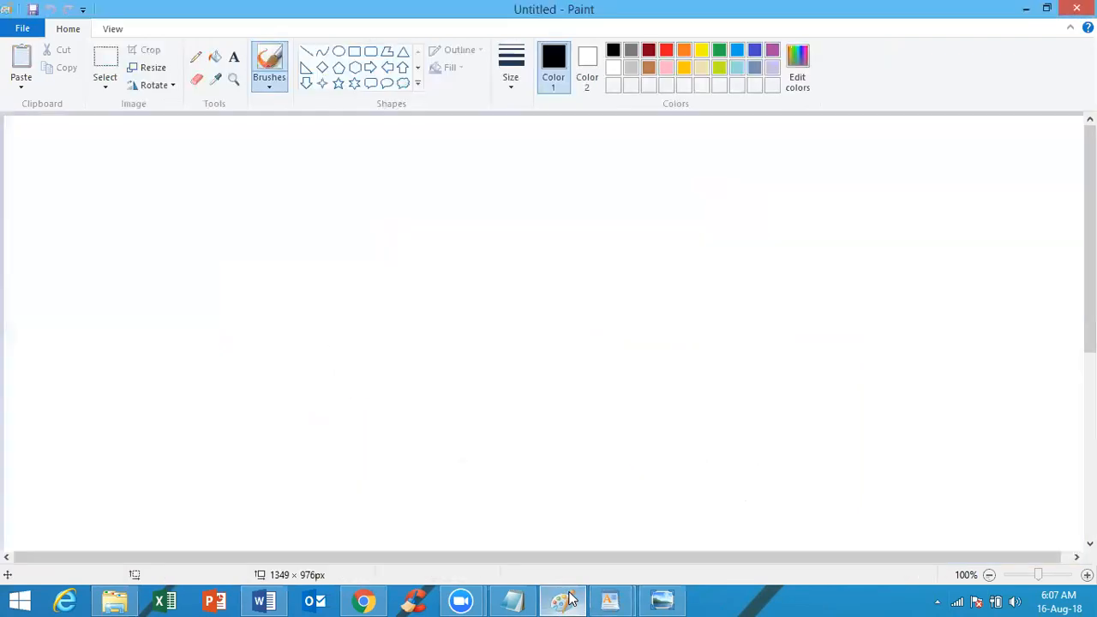
mouse_move(611, 598)
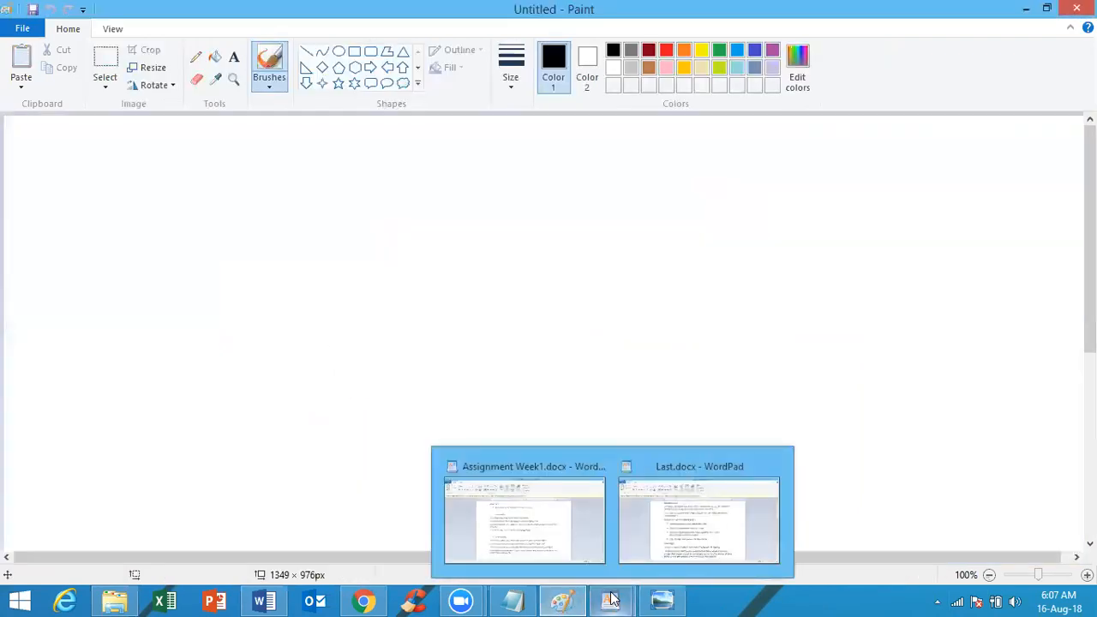
left_click(661, 600)
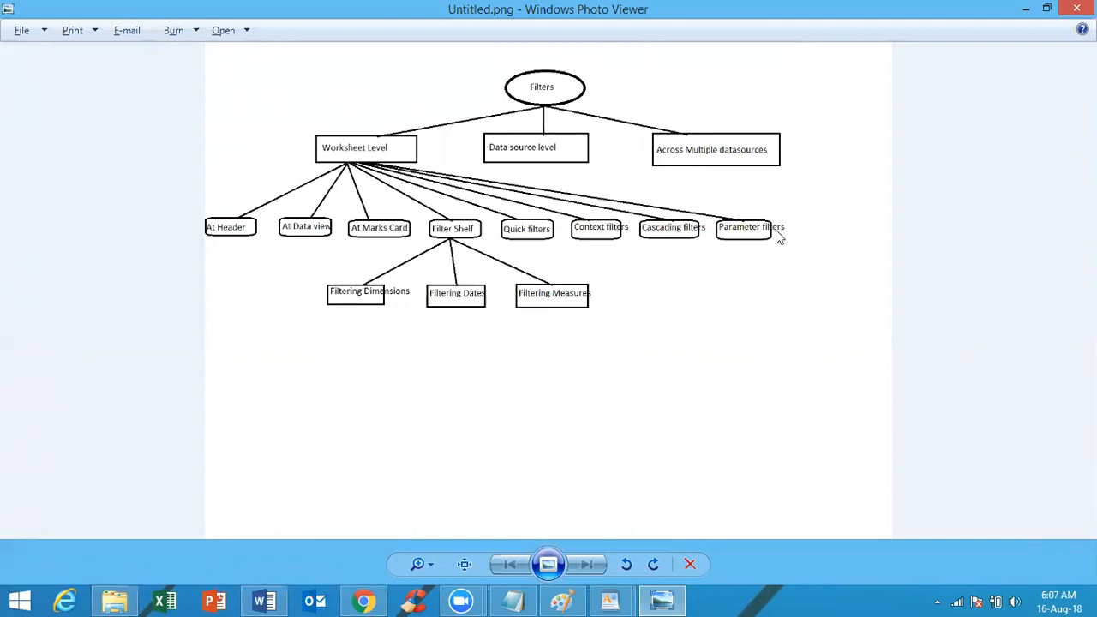
Minimize the open windows, launch Tableau 2018.2 from the desktop, and dismiss the file recovery prompt
left_click(1033, 9)
left_click(1026, 9)
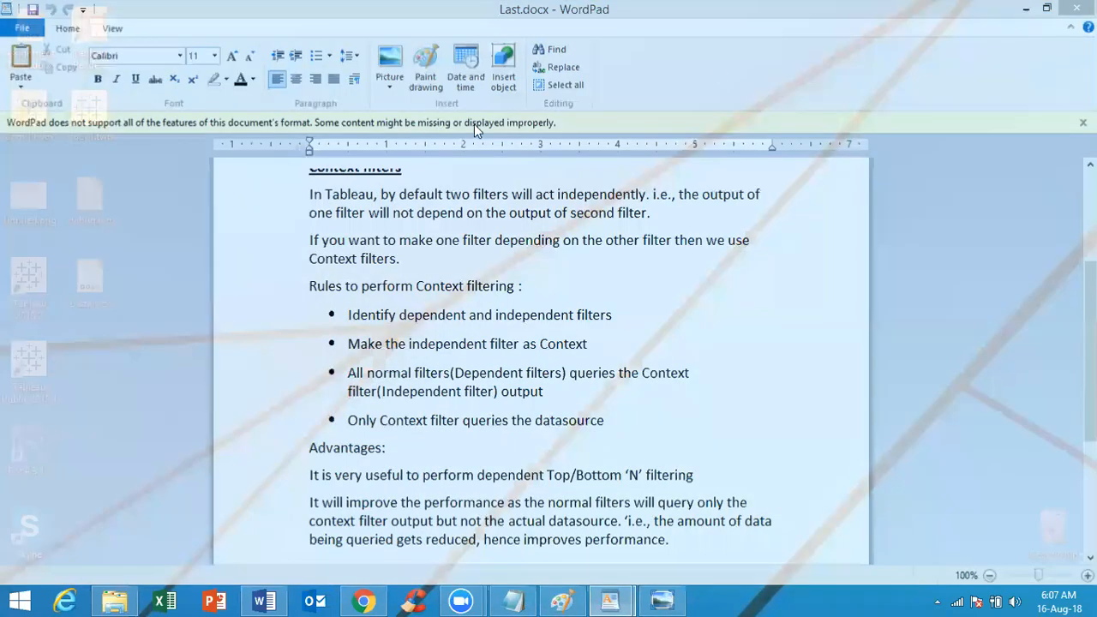
left_click(1022, 8)
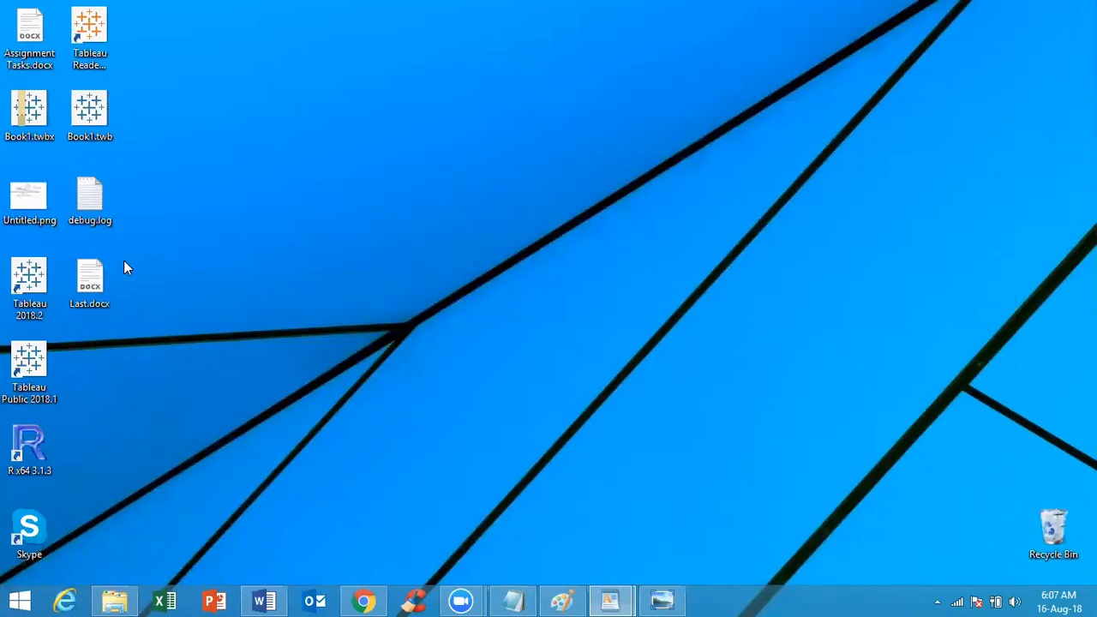
left_click(36, 296)
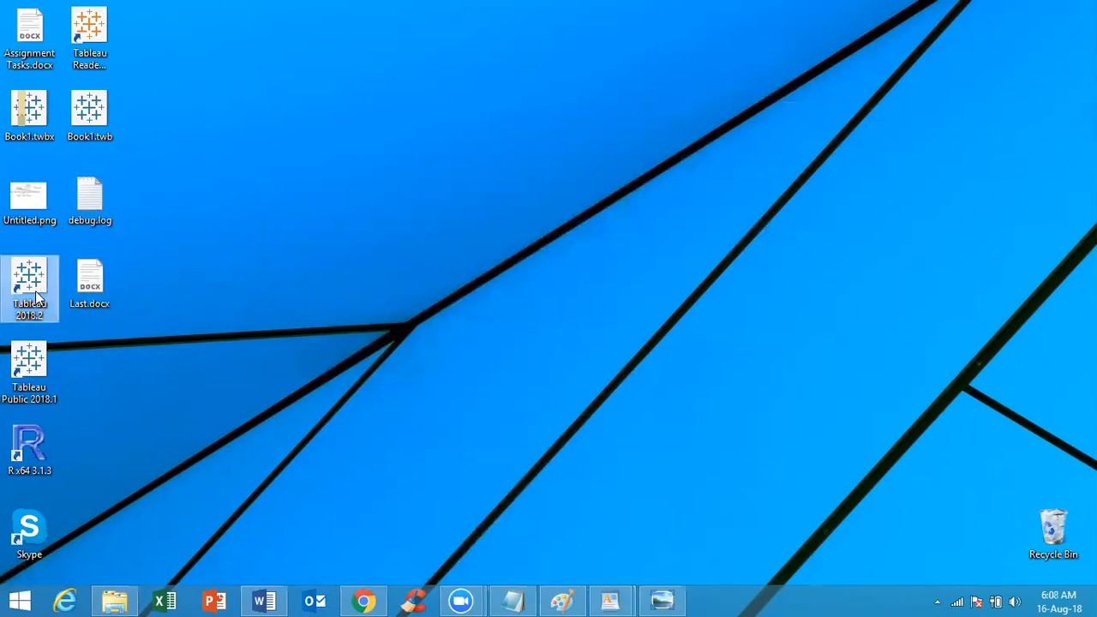
double_click(36, 296)
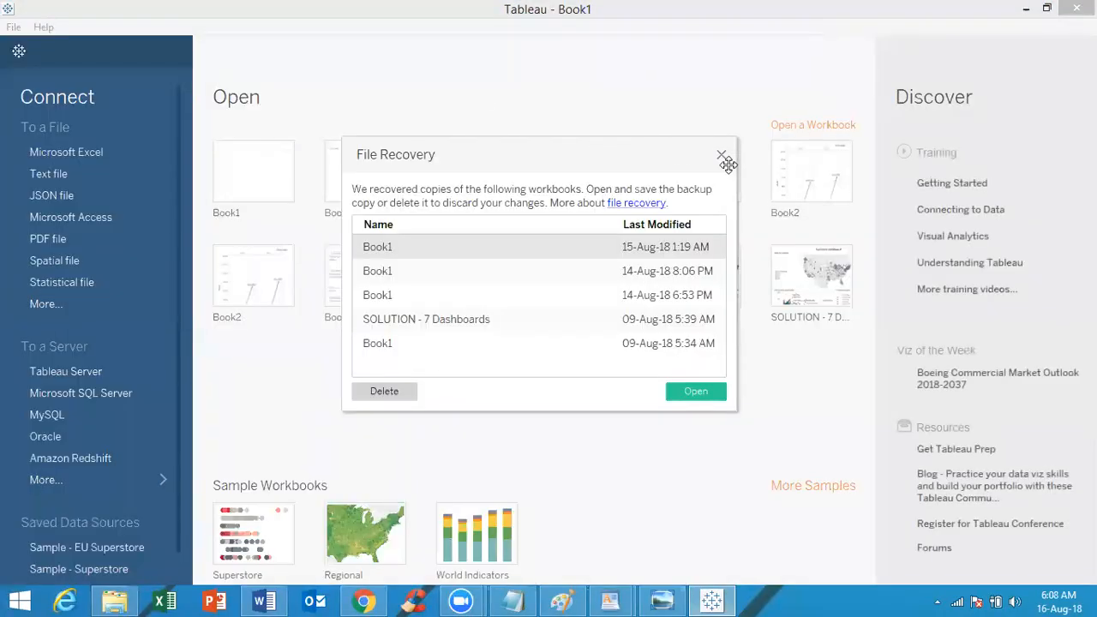
left_click(723, 157)
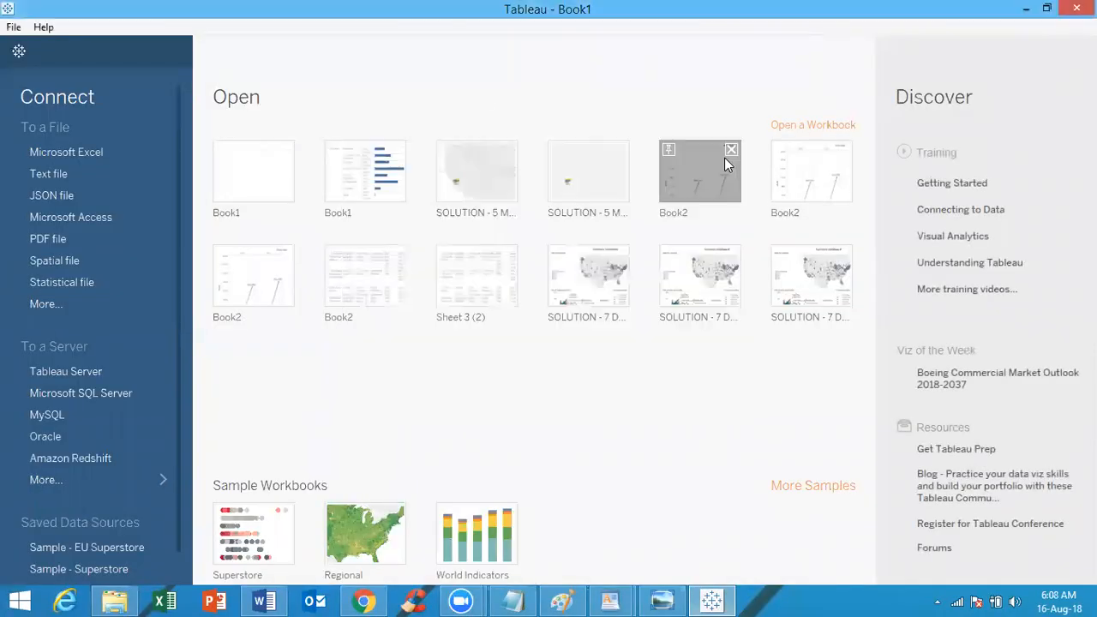
Connect to the _TRAINING Superstore Sales Excel workbook with its Orders sheet as the data source, and go to Sheet 1
left_click(46, 155)
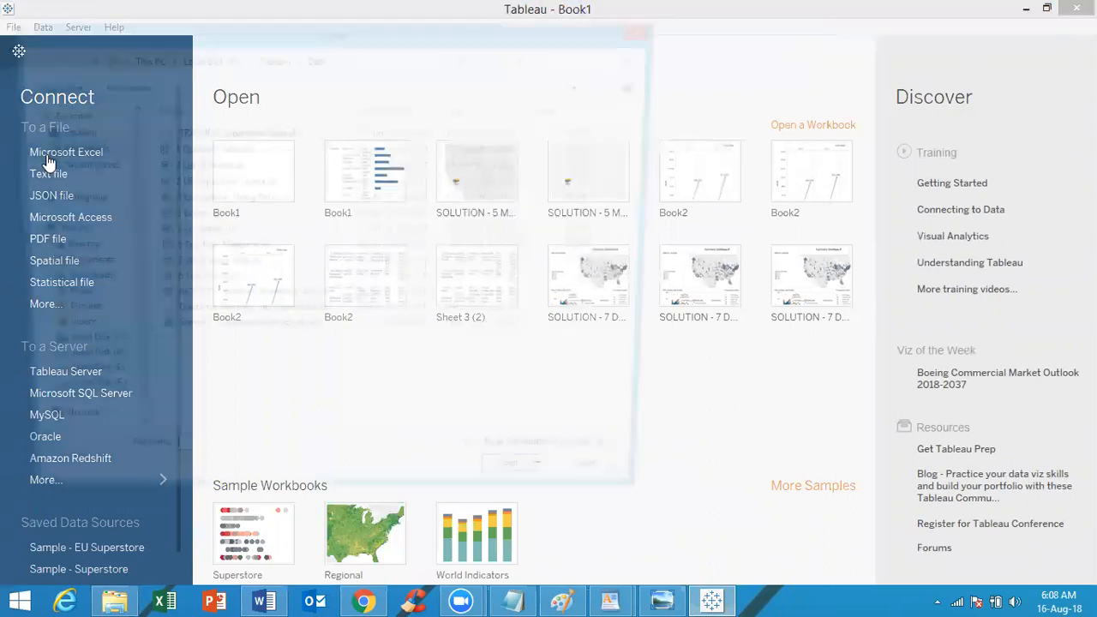
double_click(254, 131)
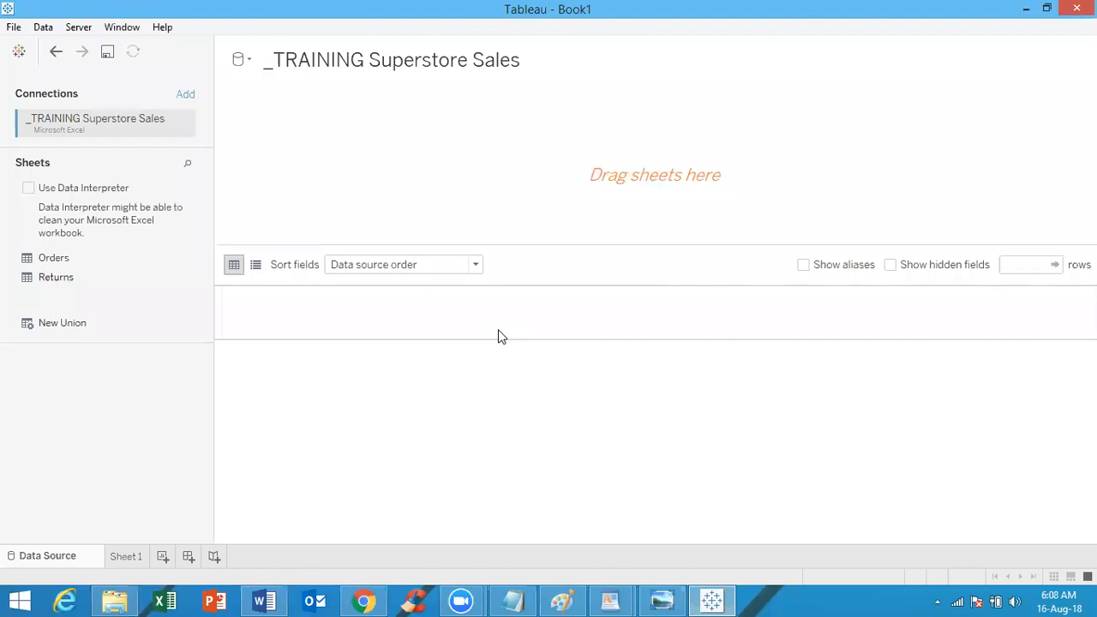
double_click(75, 259)
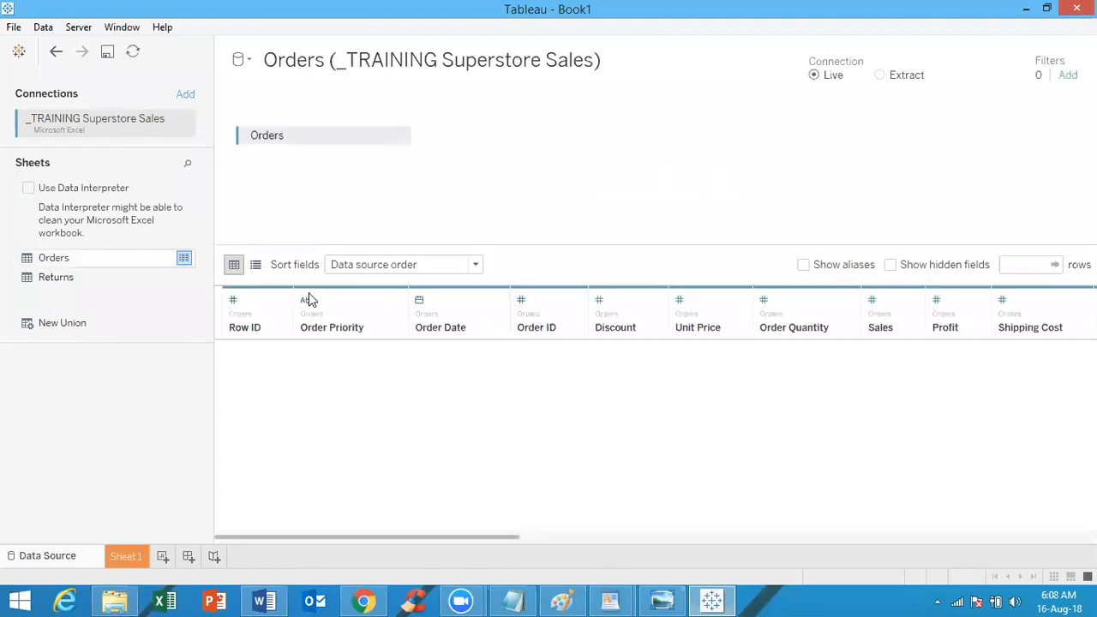
left_click(127, 559)
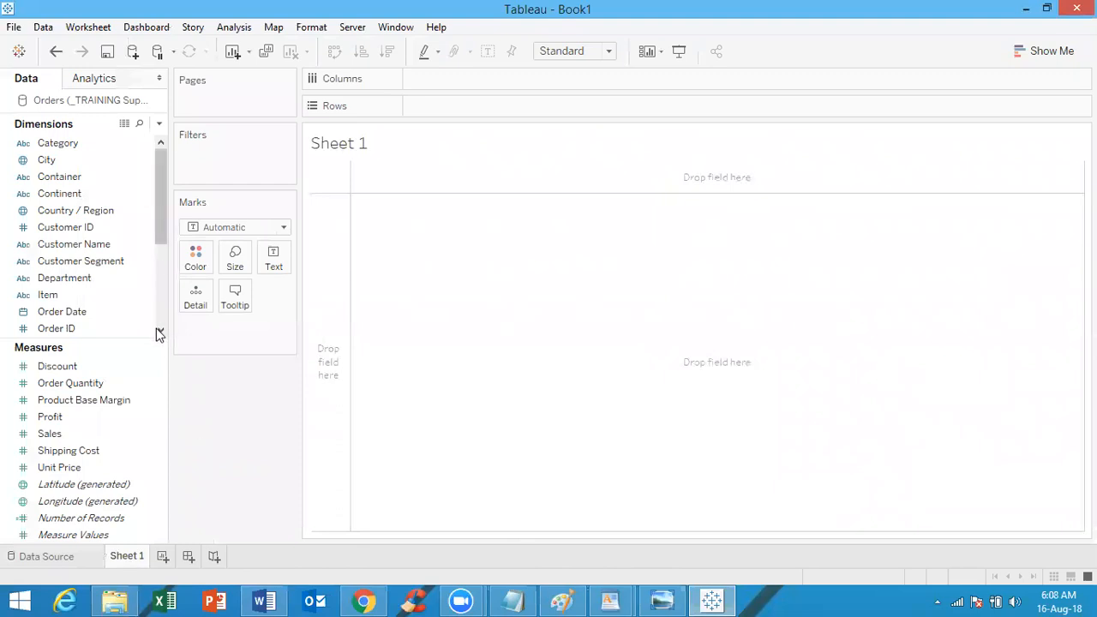
Start a new parameter named Test with the String data type
left_click(159, 123)
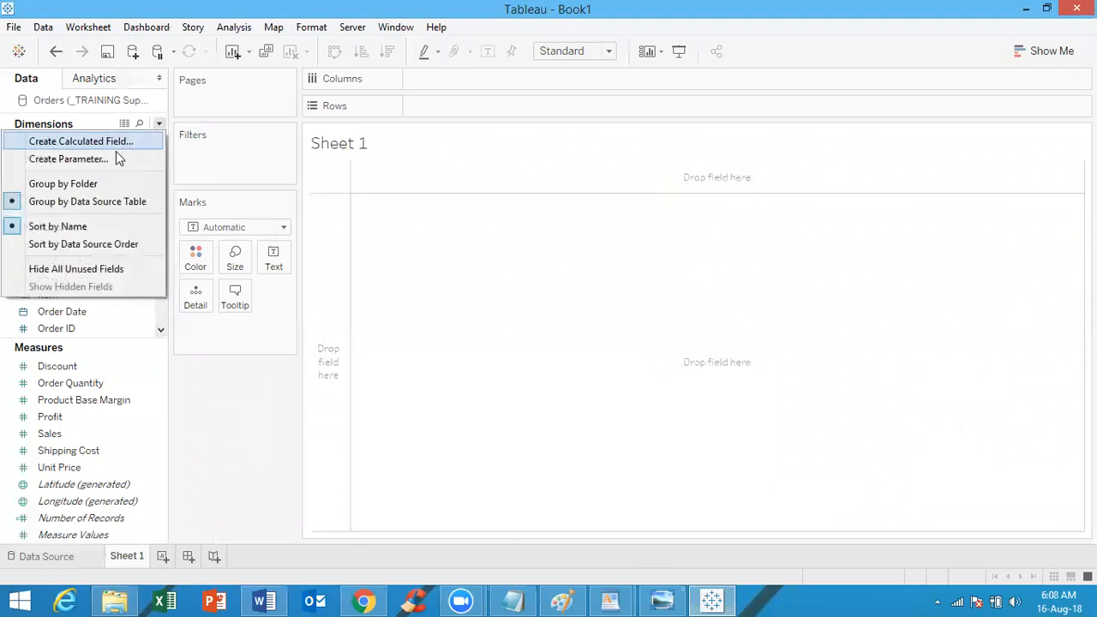
left_click(112, 159)
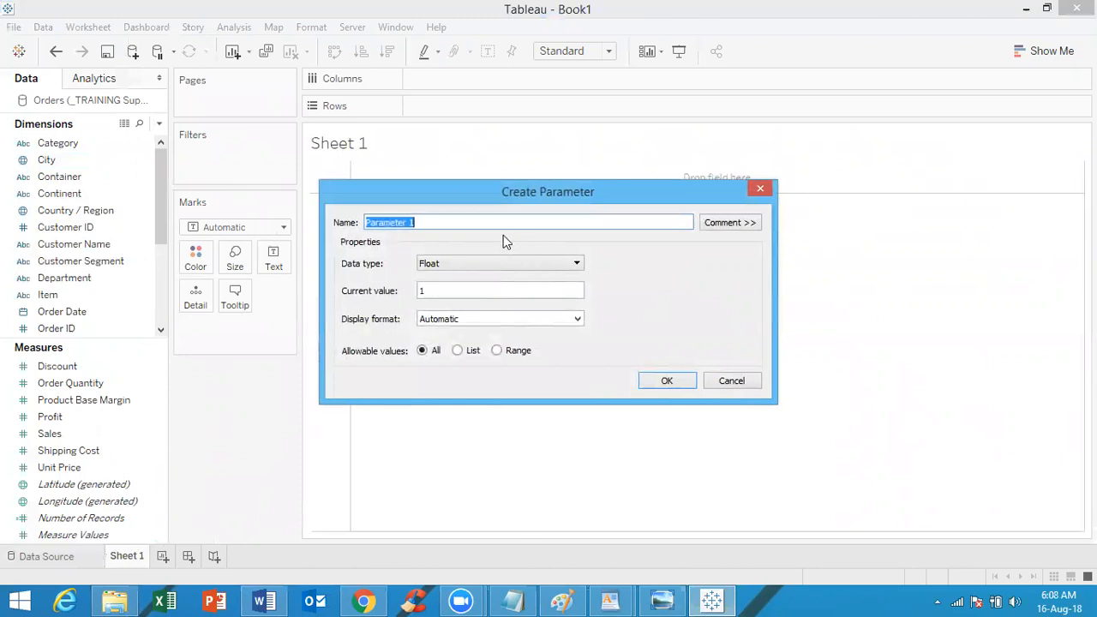
type("Test")
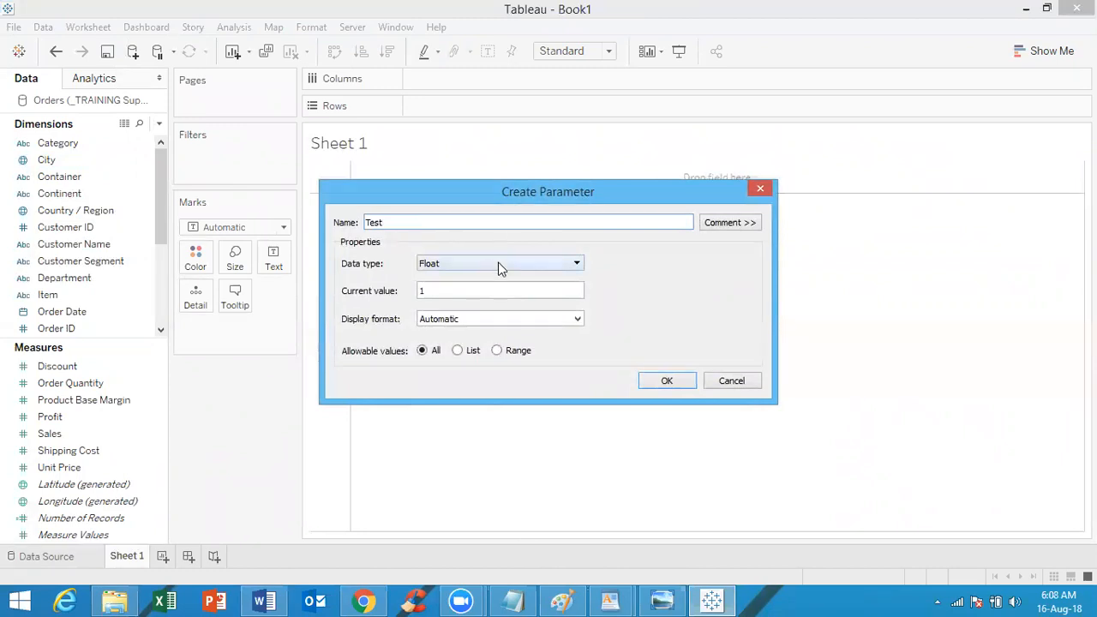
left_click(500, 264)
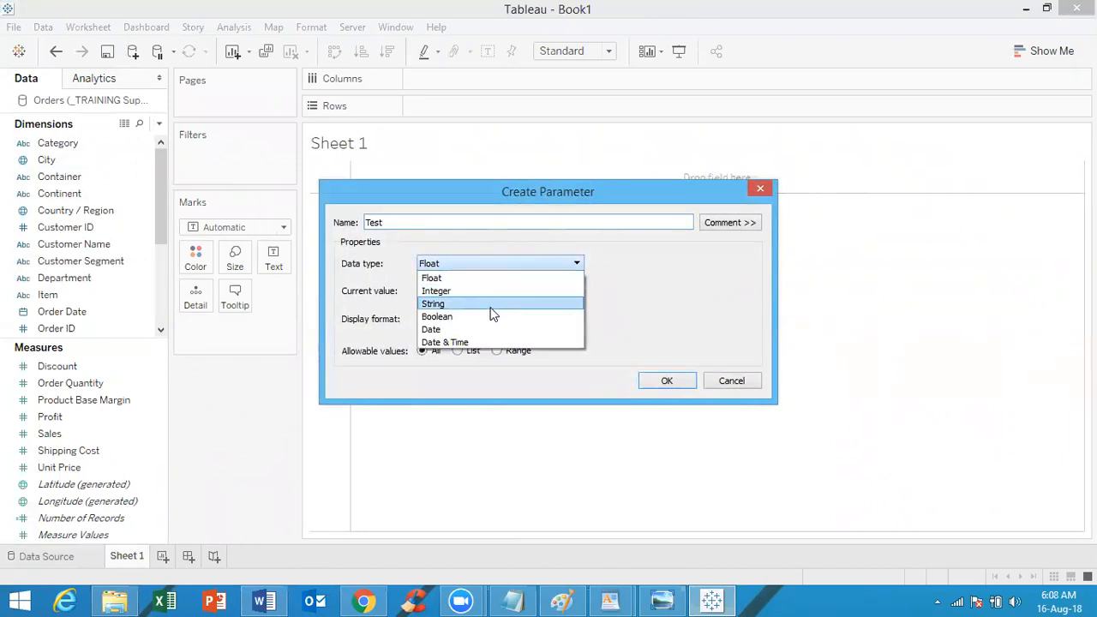
left_click(491, 305)
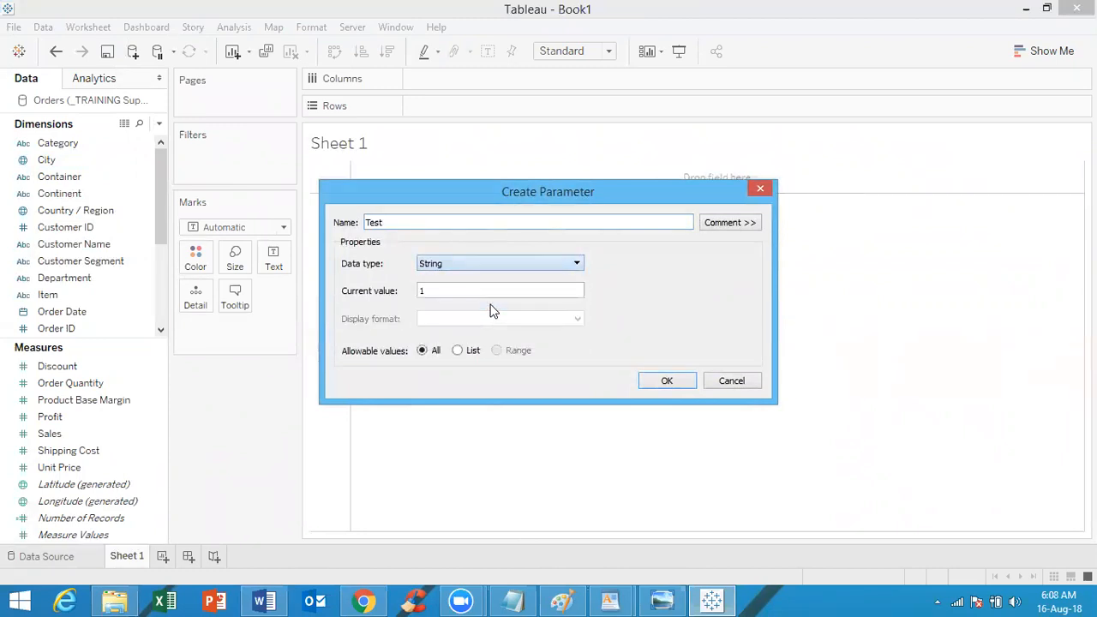
Restrict the parameter's allowable values to a list containing a, b and c
left_click(457, 352)
left_click(419, 414)
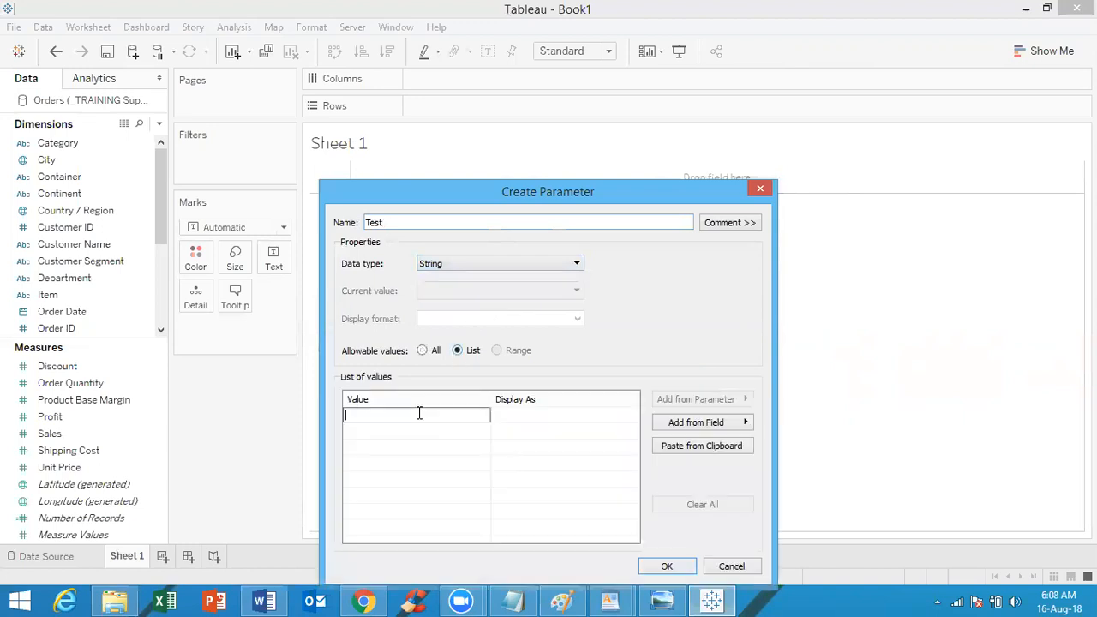
type("a")
key("Return")
type("b")
key("Return")
type("c")
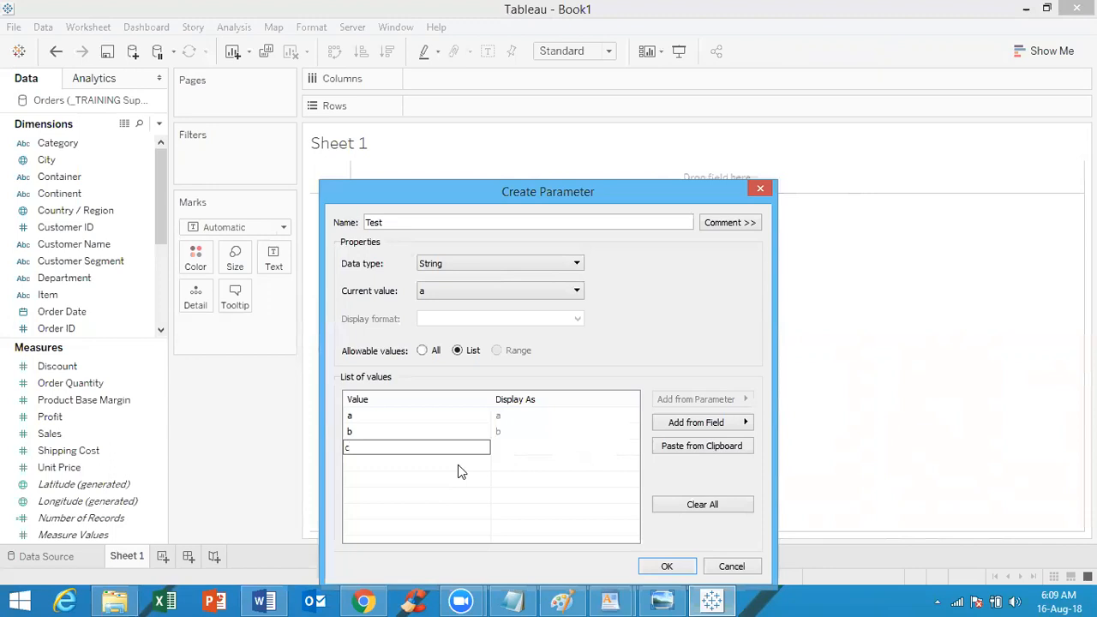
Go through the list entries a, b and c, and finish creating the Test parameter
left_click(374, 417)
left_click(373, 429)
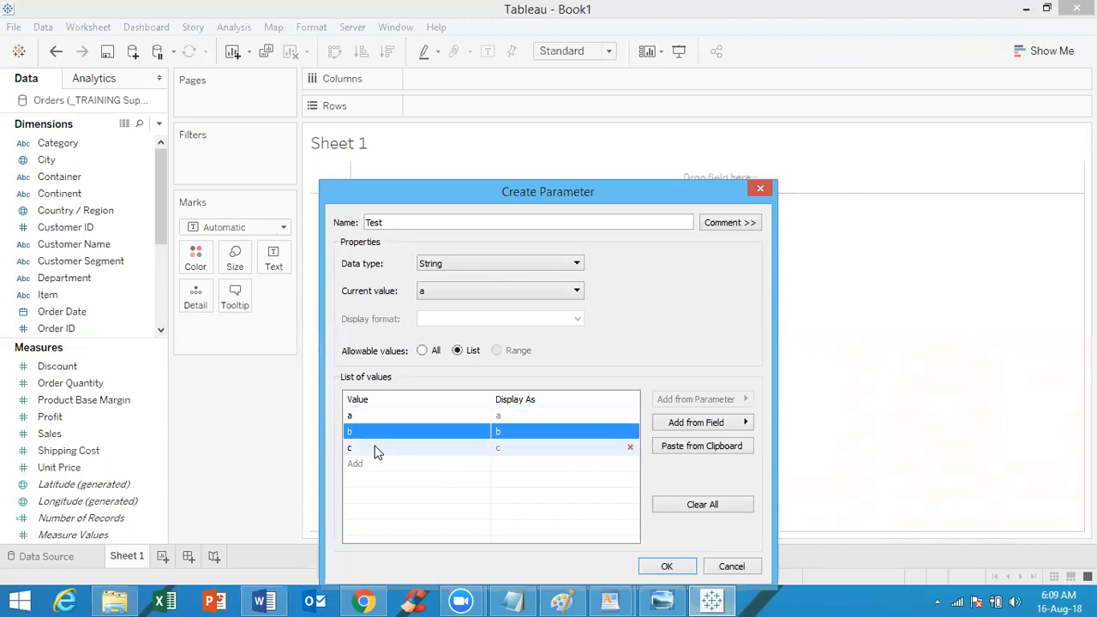
left_click(374, 448)
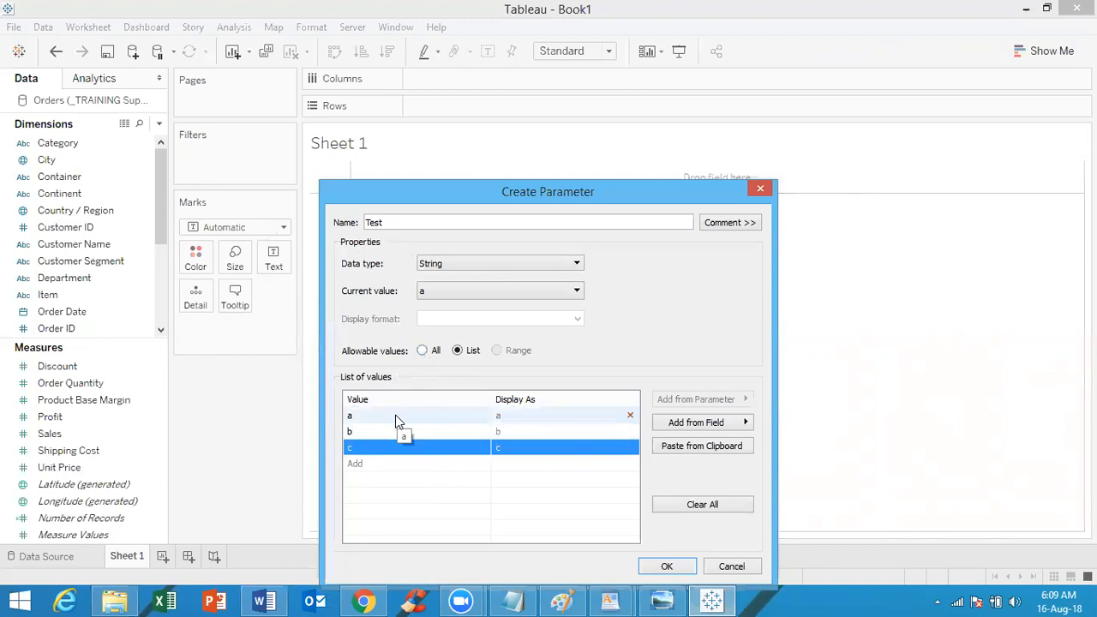
left_click(395, 415)
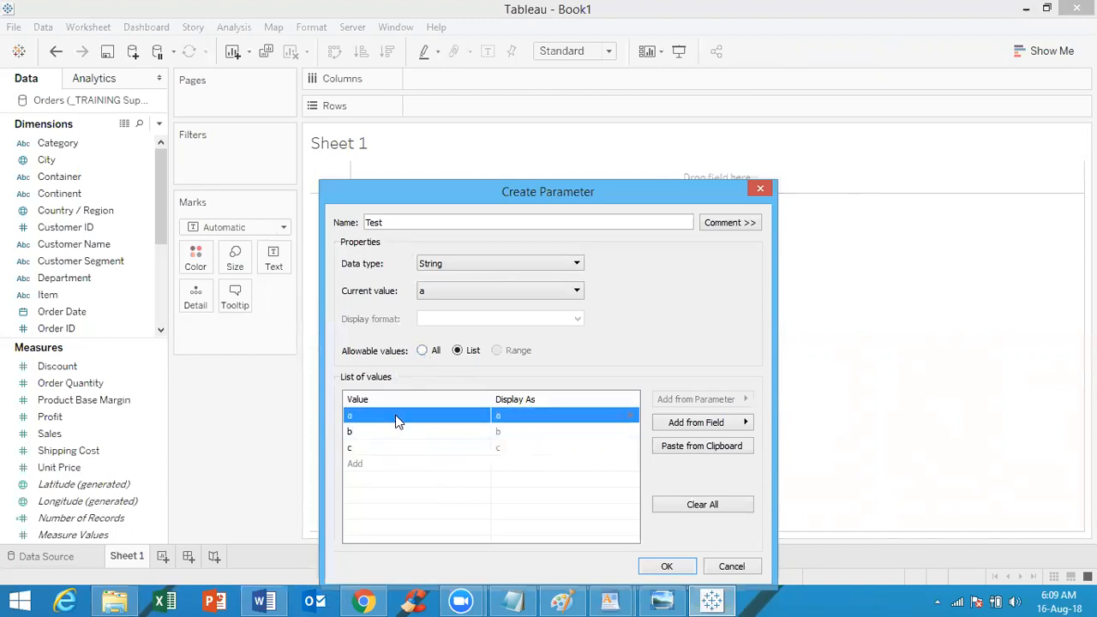
left_click(395, 432)
left_click(394, 446)
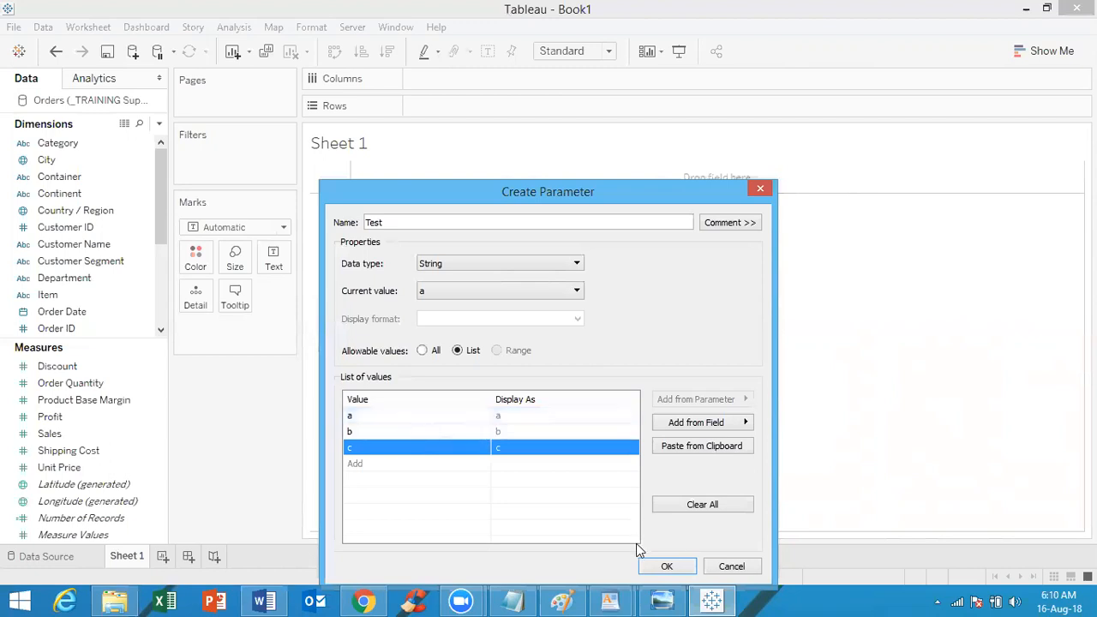
left_click(667, 566)
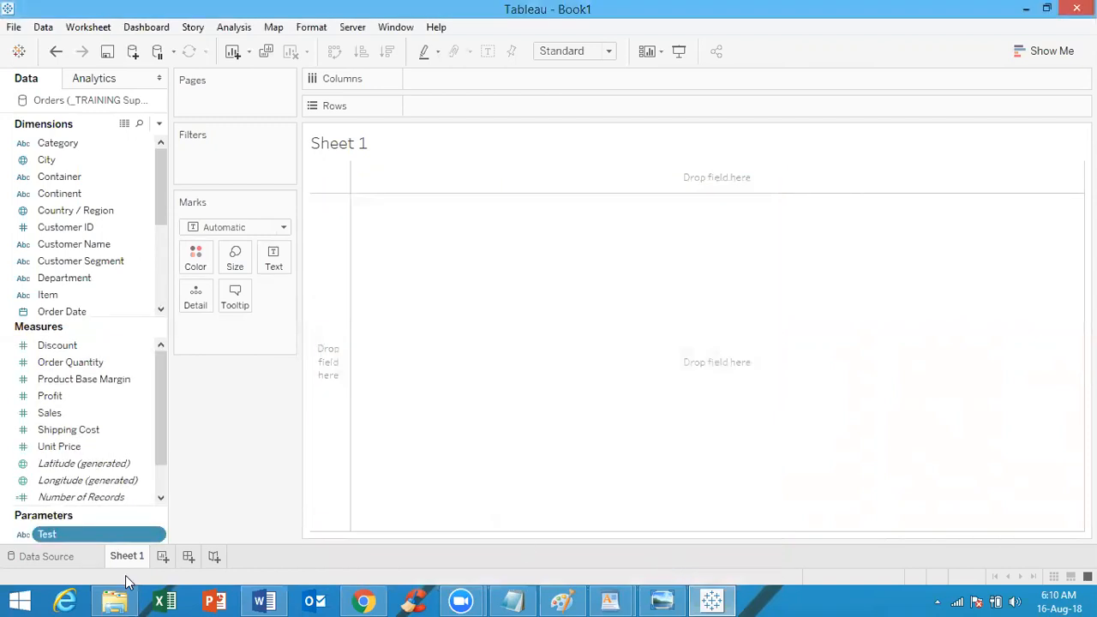
Show the Test parameter's control on Sheet 1 and choose the value a in it
right_click(122, 541)
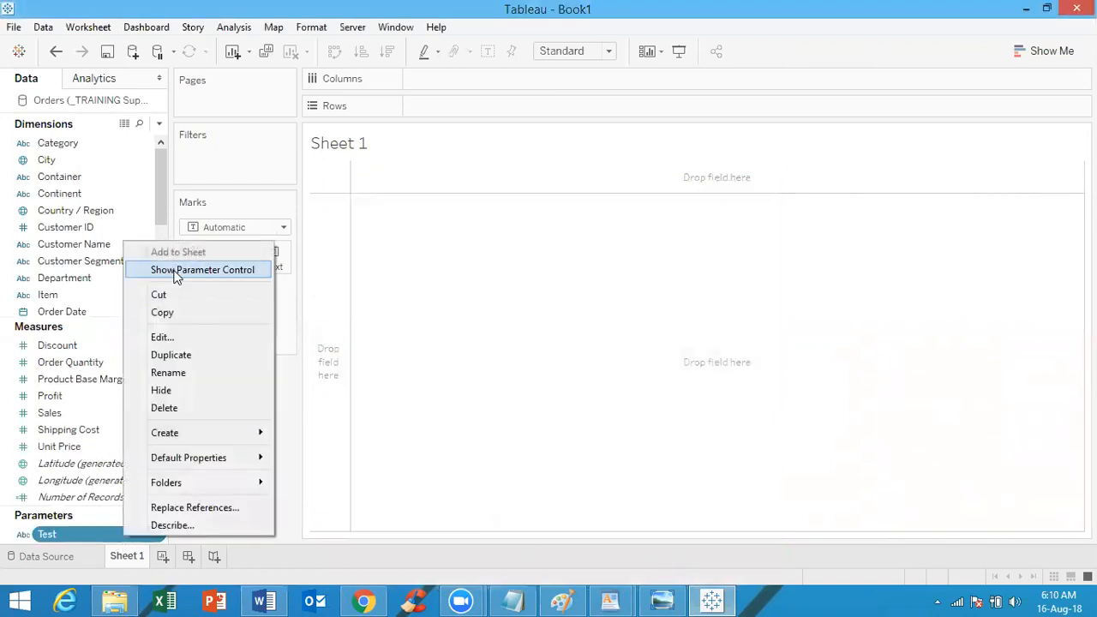
left_click(211, 207)
left_click(1032, 158)
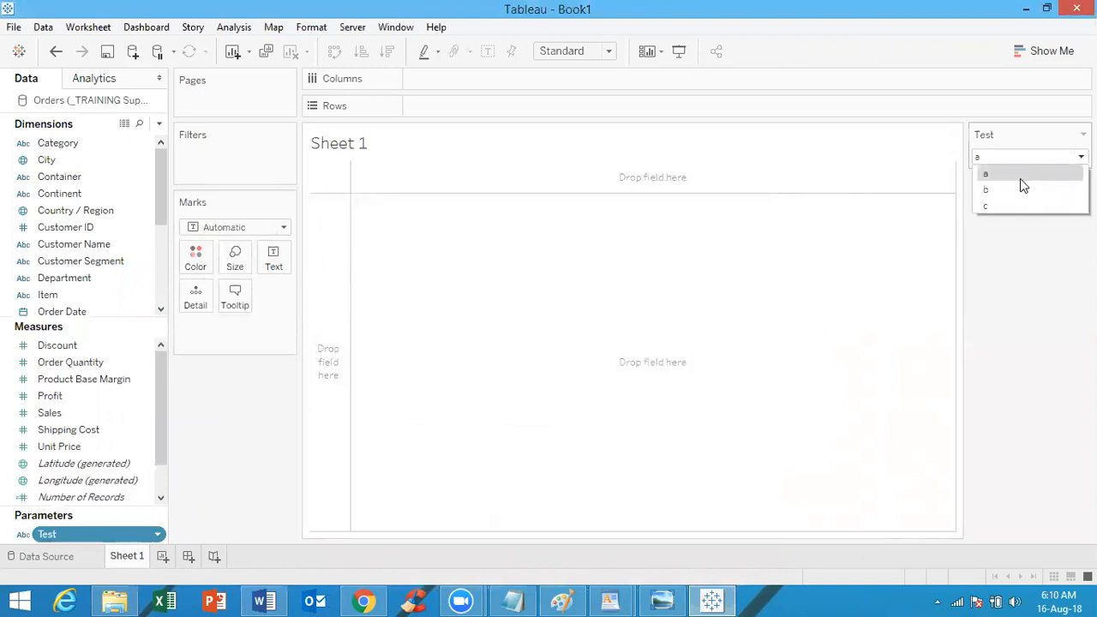
left_click(1020, 179)
Set the Test parameter's control to b, choose b again, and return it to a
left_click(1021, 157)
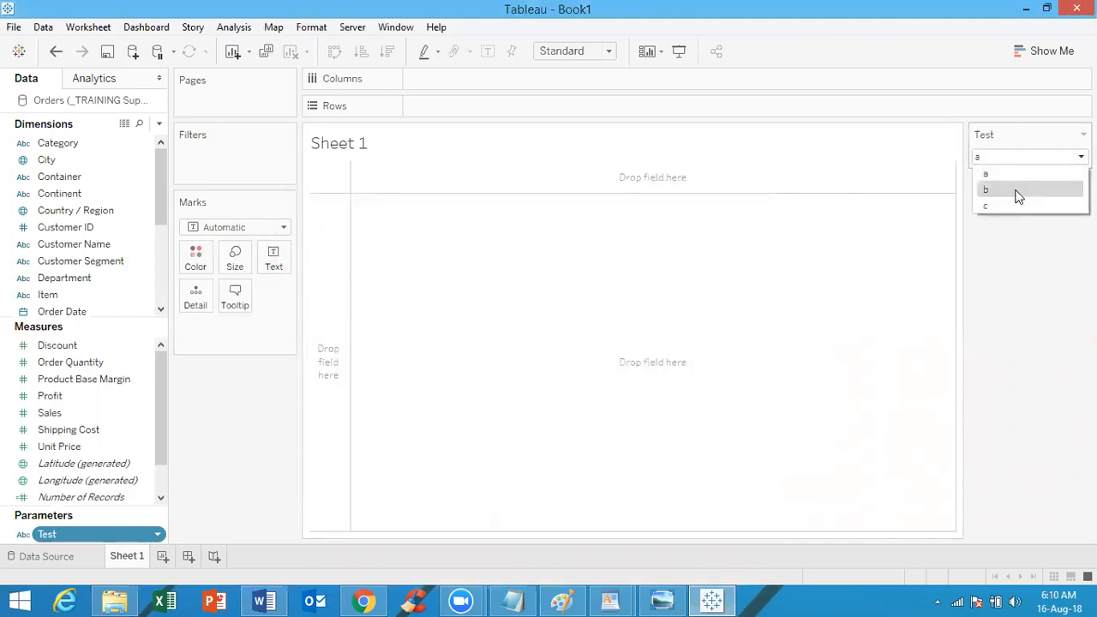
left_click(1019, 191)
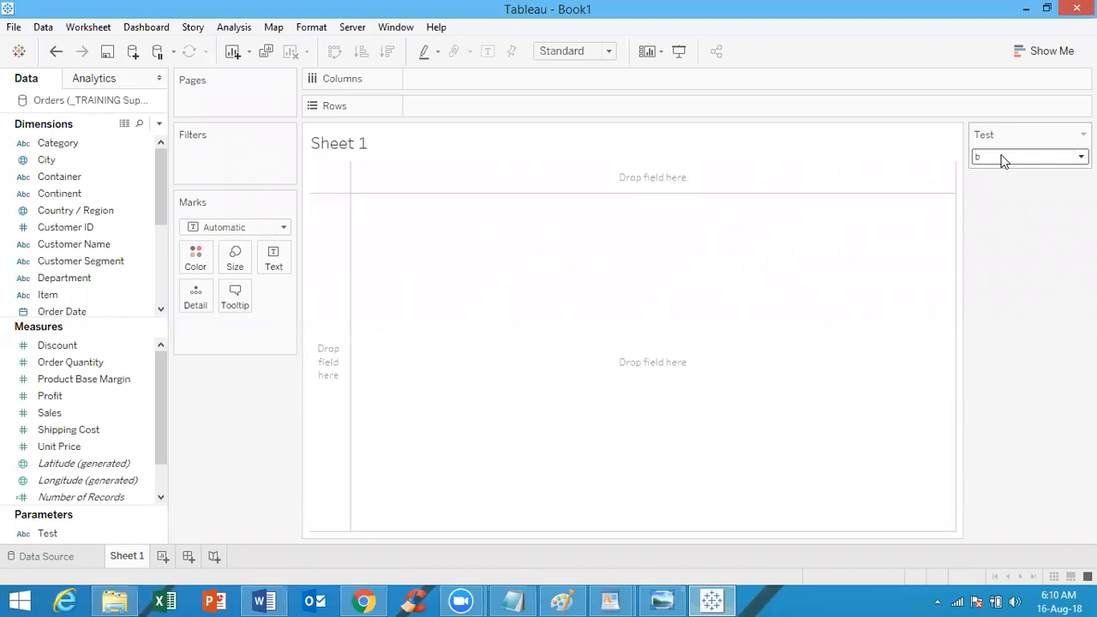
left_click(1003, 159)
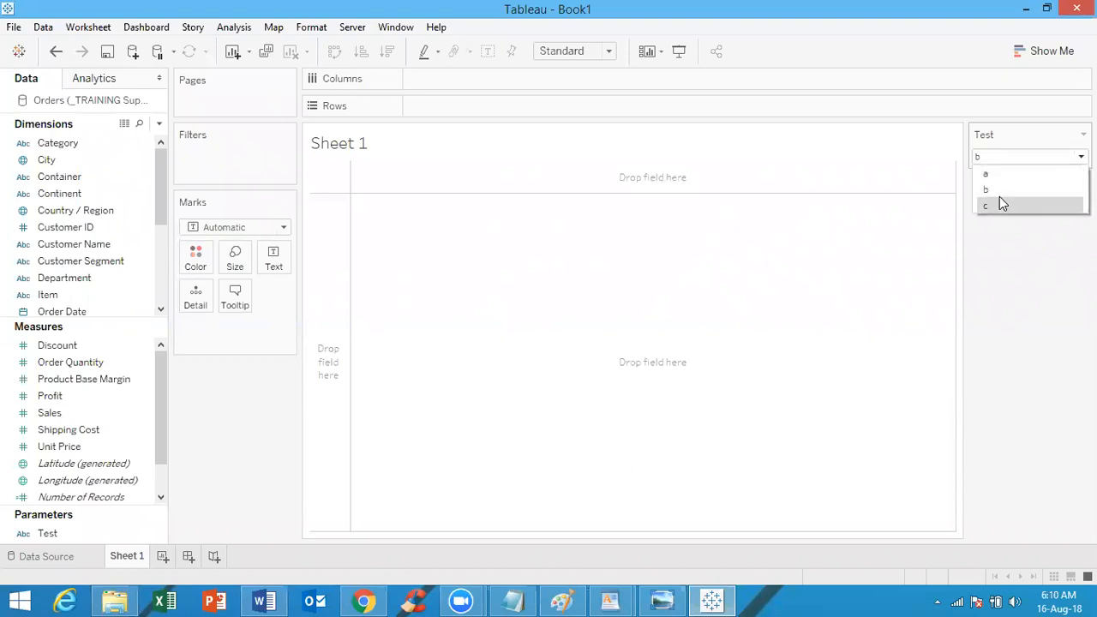
left_click(997, 192)
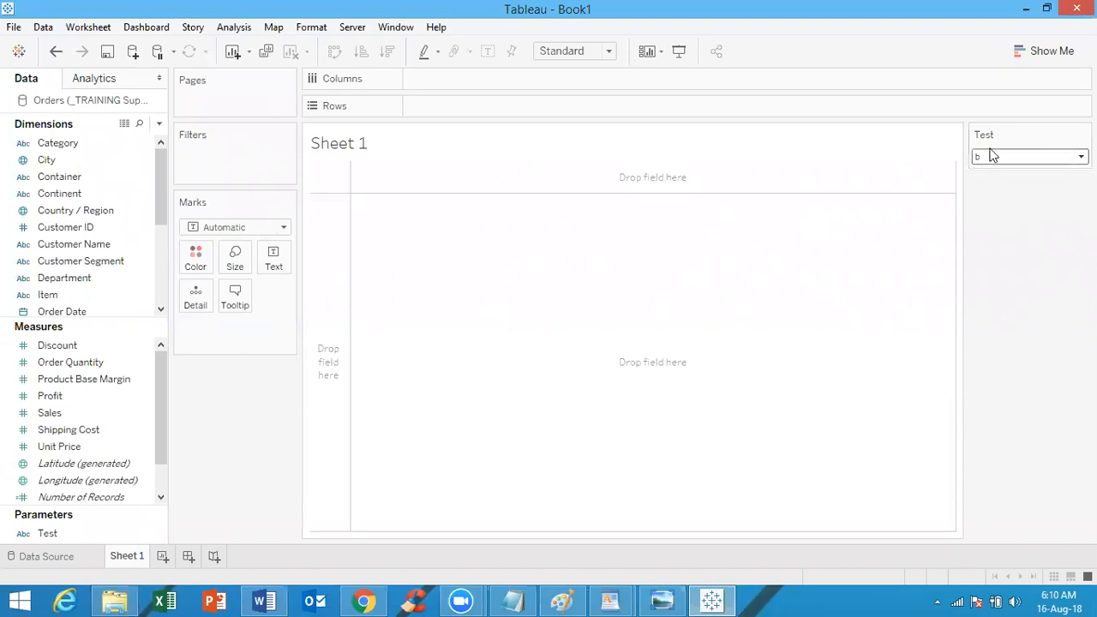
left_click(992, 159)
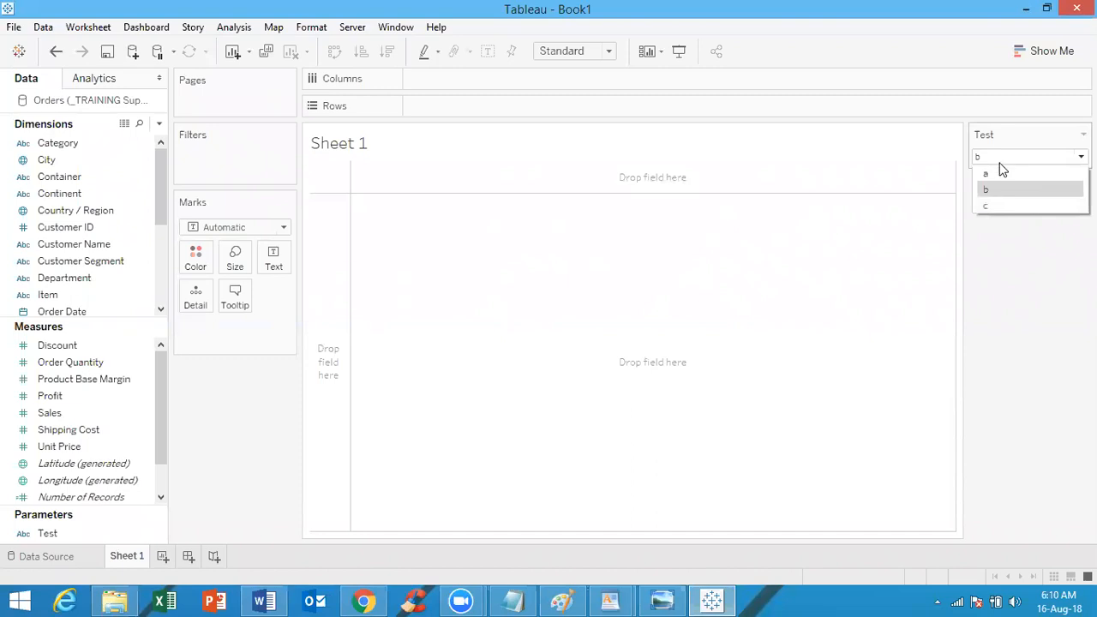
left_click(1006, 179)
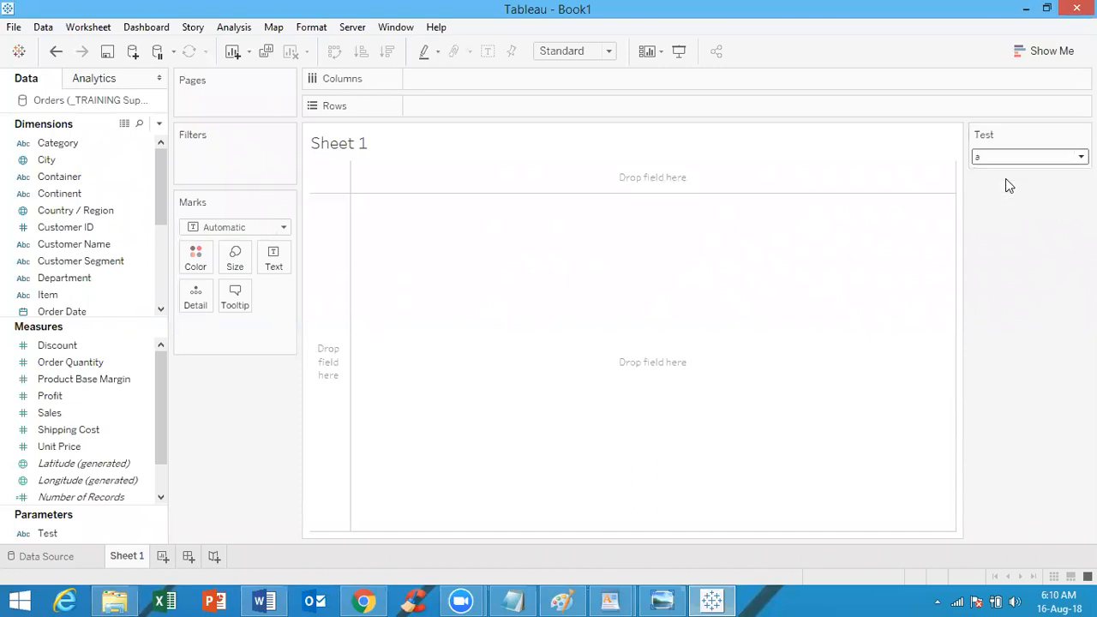
Alternate the Test parameter's control between b and a several more times, ending on a
left_click(1007, 163)
left_click(1007, 188)
left_click(1020, 166)
left_click(1019, 175)
left_click(1019, 163)
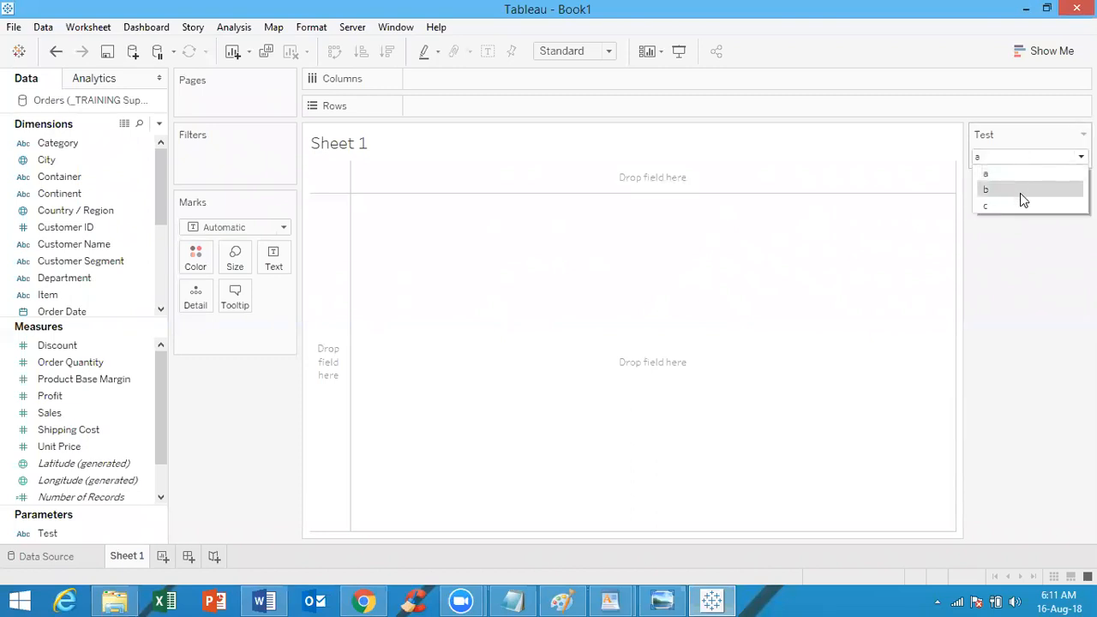
left_click(1021, 191)
left_click(1005, 159)
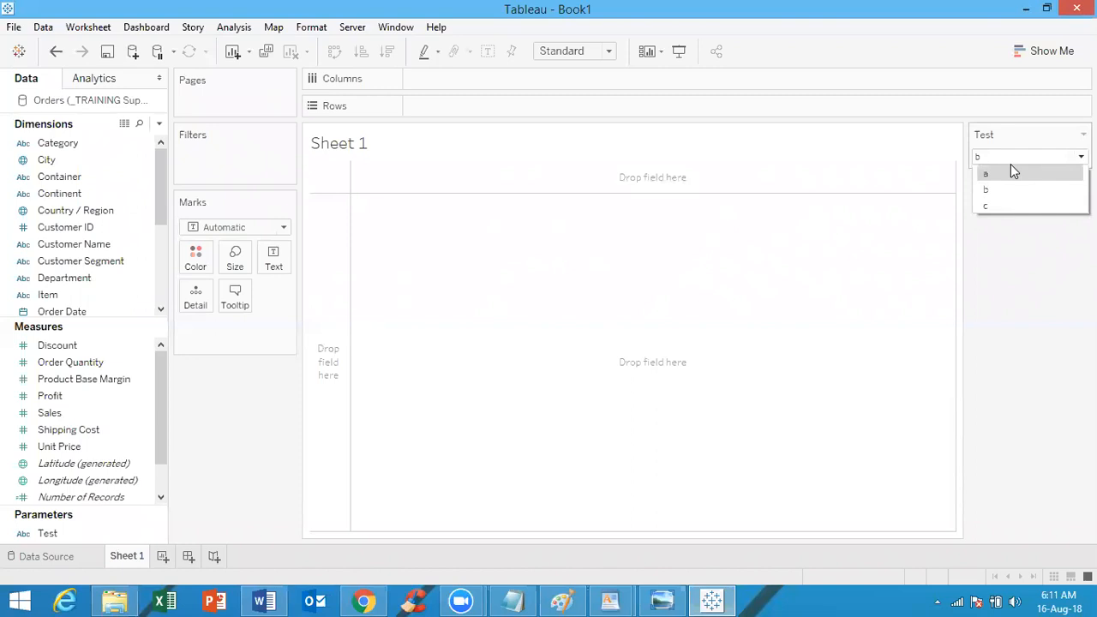
left_click(1011, 168)
Review the values offered by the Test parameter's control without choosing another one
left_click(1010, 158)
left_click(1007, 245)
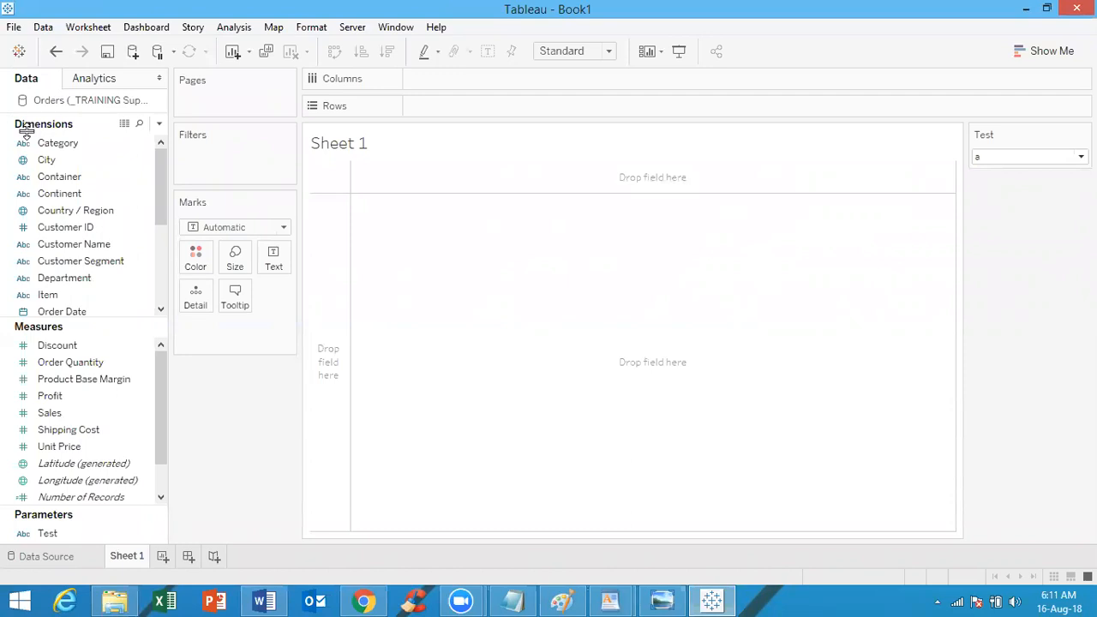
left_click(997, 164)
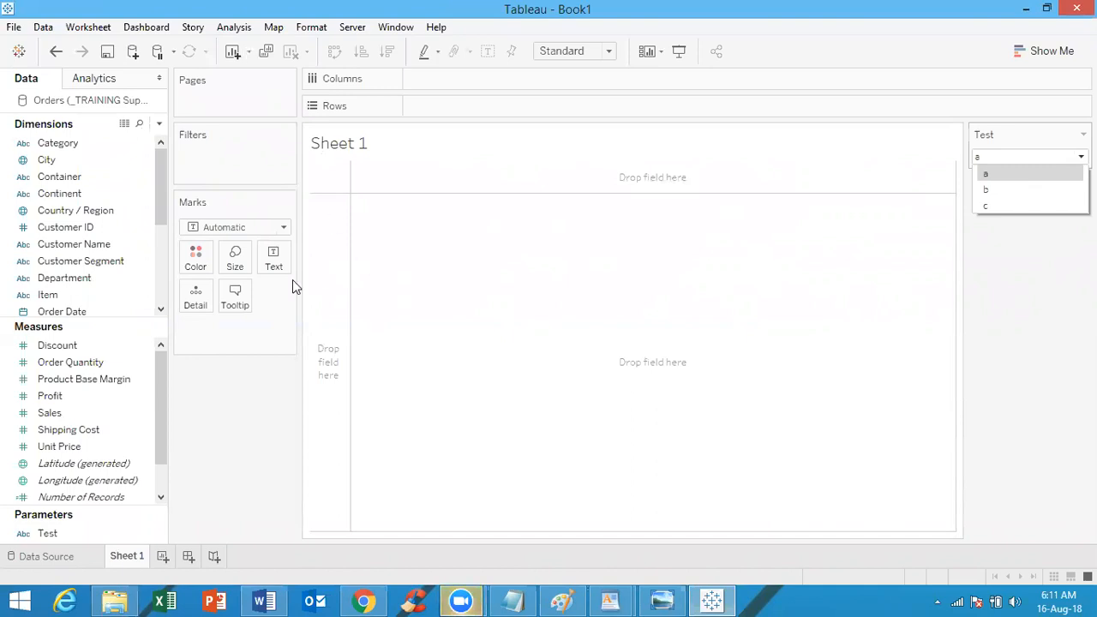
left_click(227, 455)
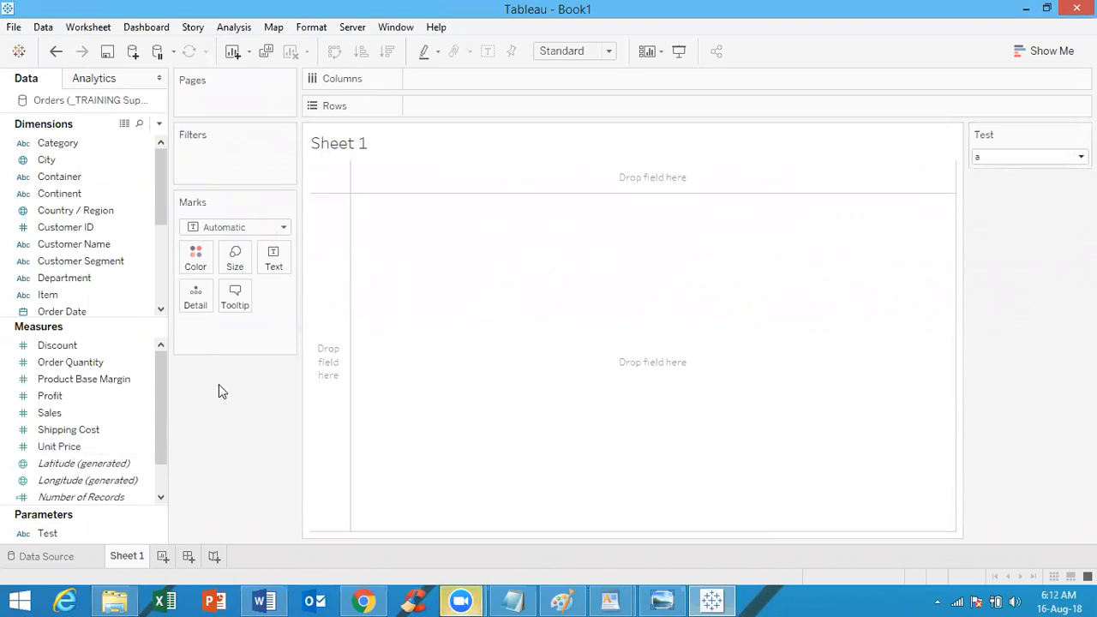
Open the Test parameter for editing and look through the available data types
right_click(74, 538)
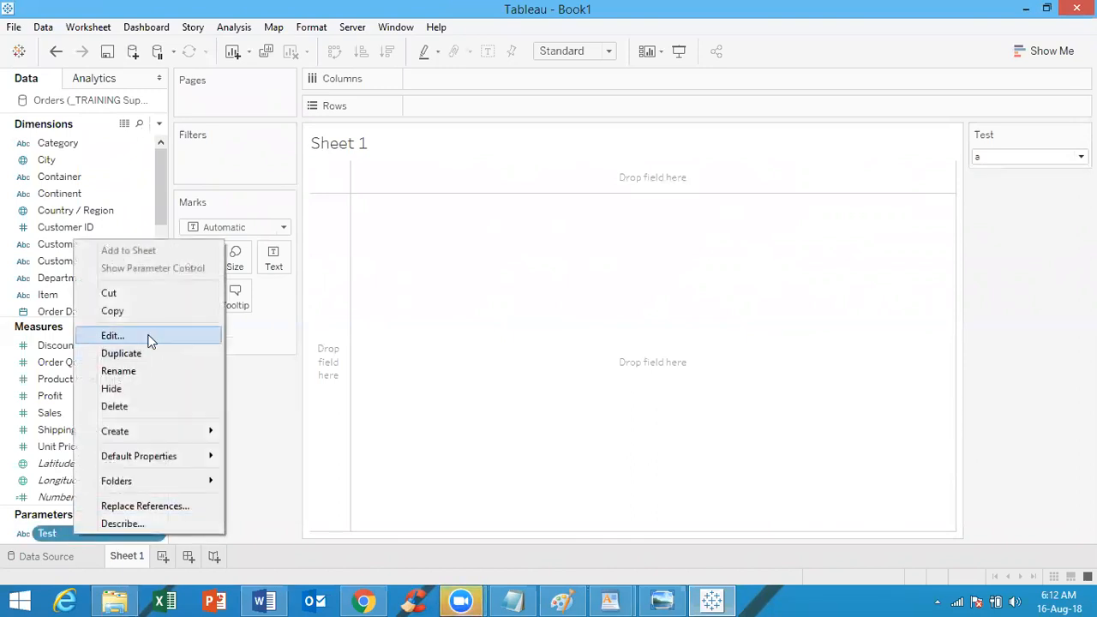
left_click(113, 336)
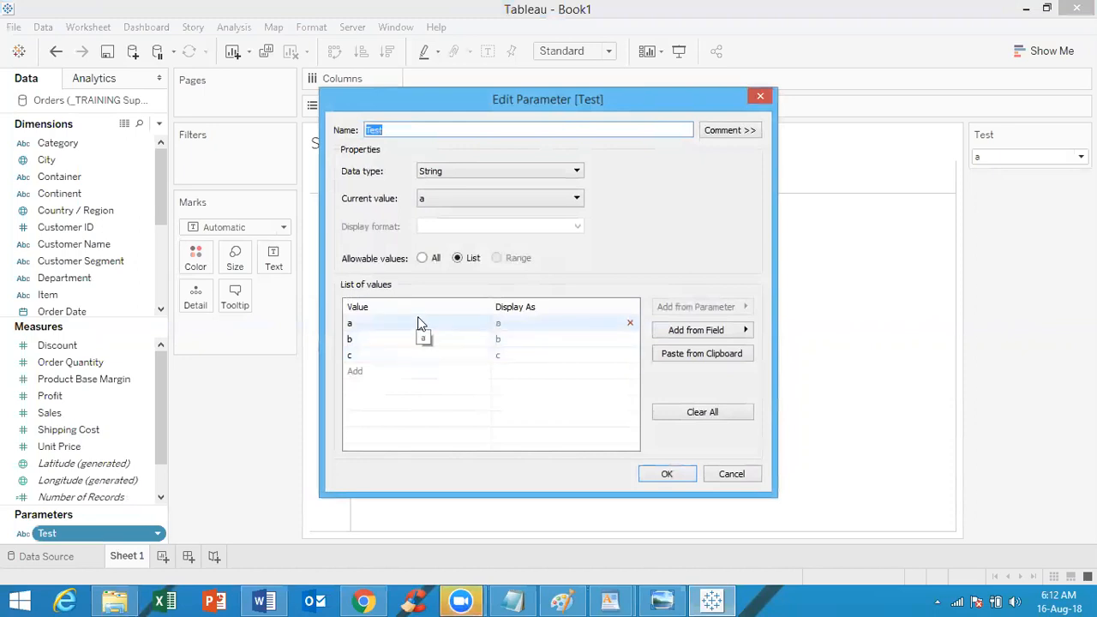
left_click(465, 171)
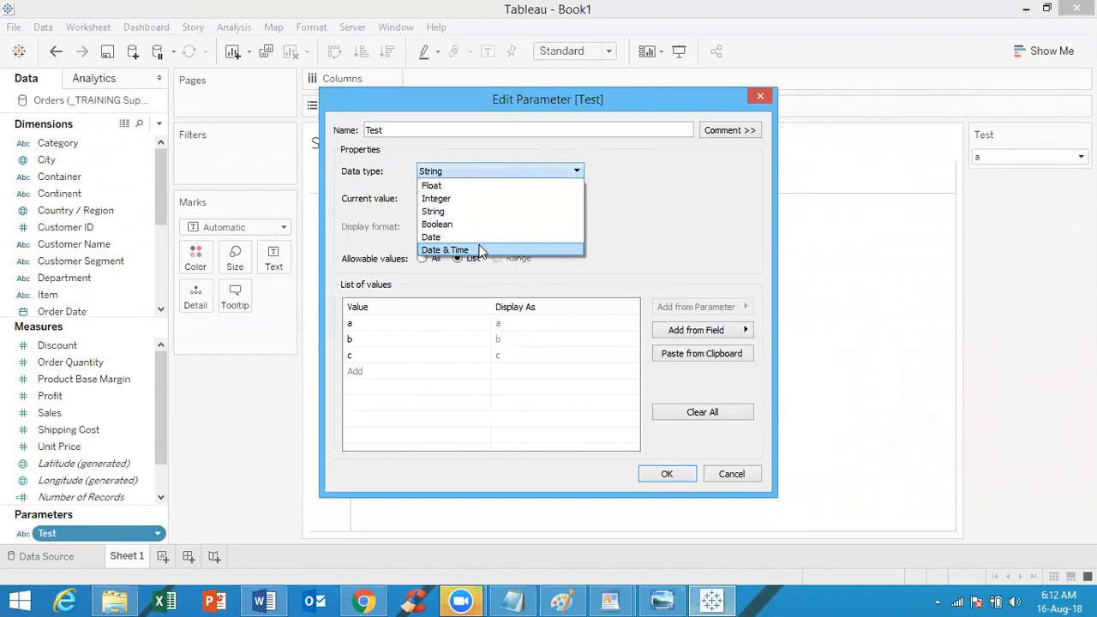
left_click(650, 220)
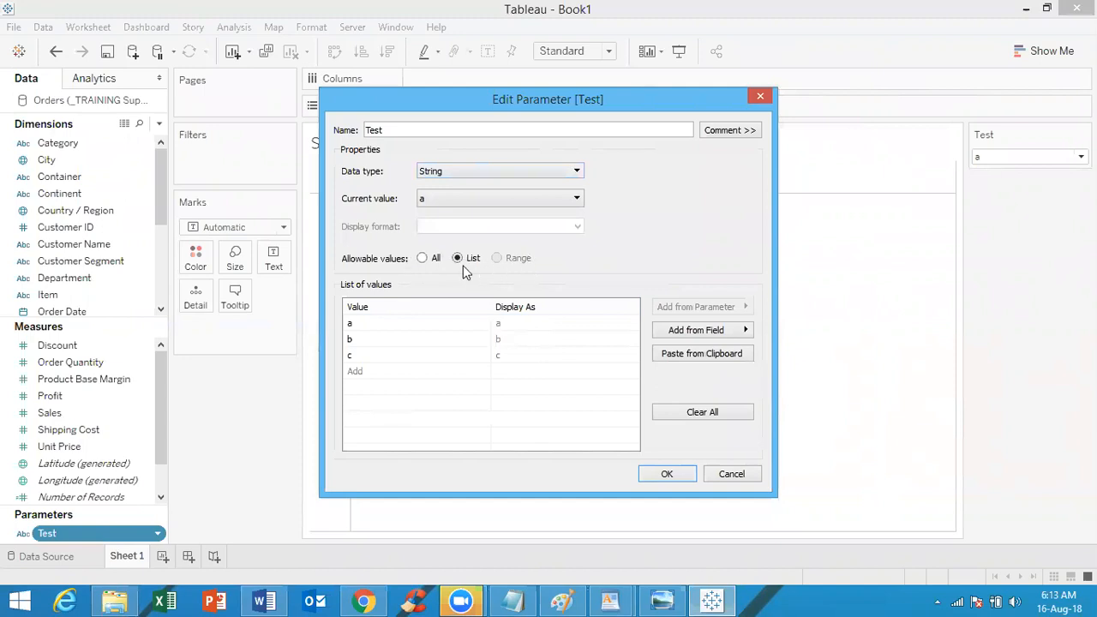
Switch the allowable values to All and back to List, and change the data type to Integer
left_click(423, 259)
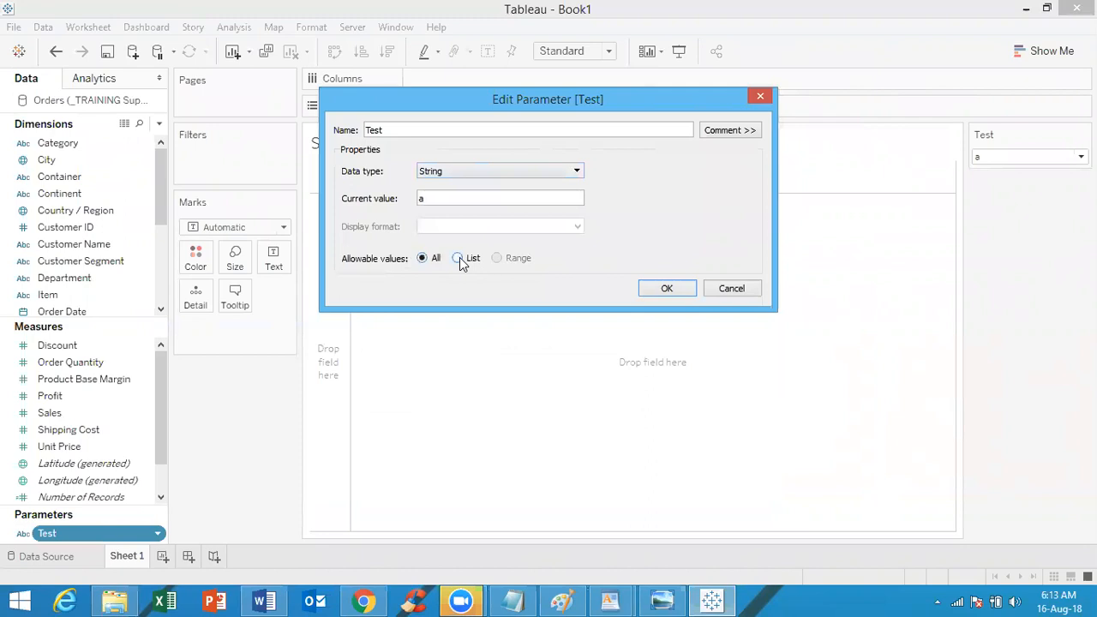
left_click(459, 258)
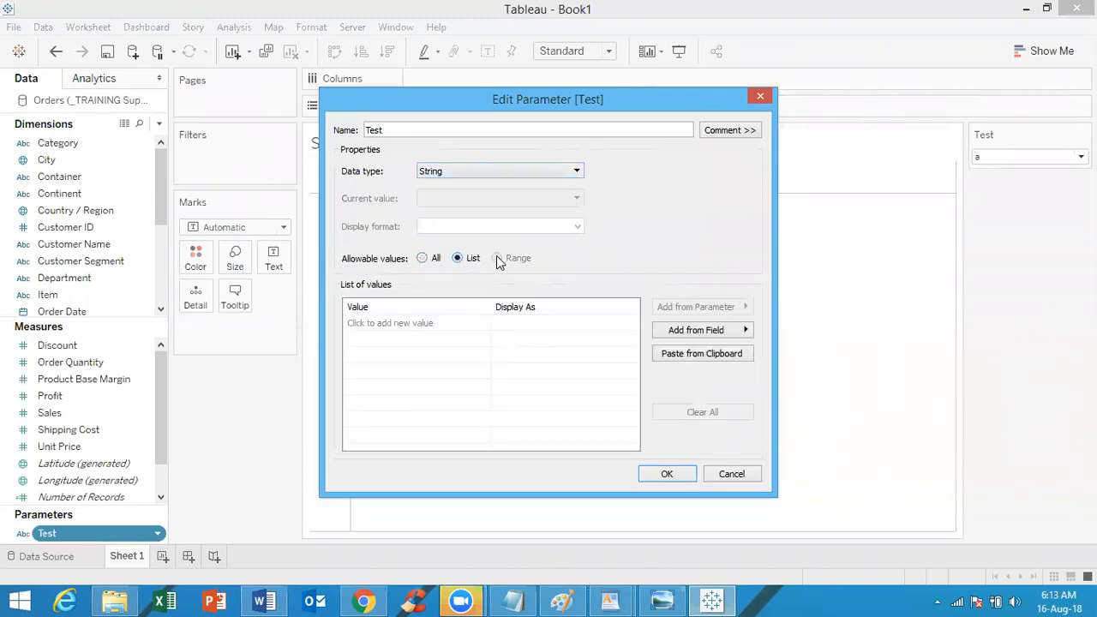
left_click(460, 171)
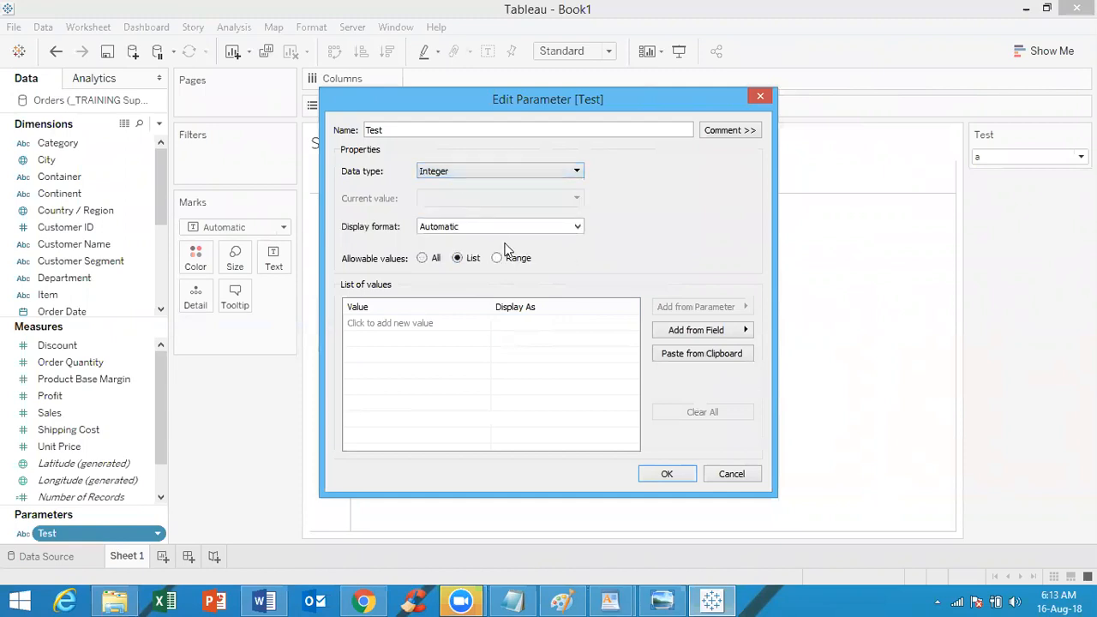
Compare the Range, All and List options for the integer parameter's allowable values, ending with List
left_click(499, 259)
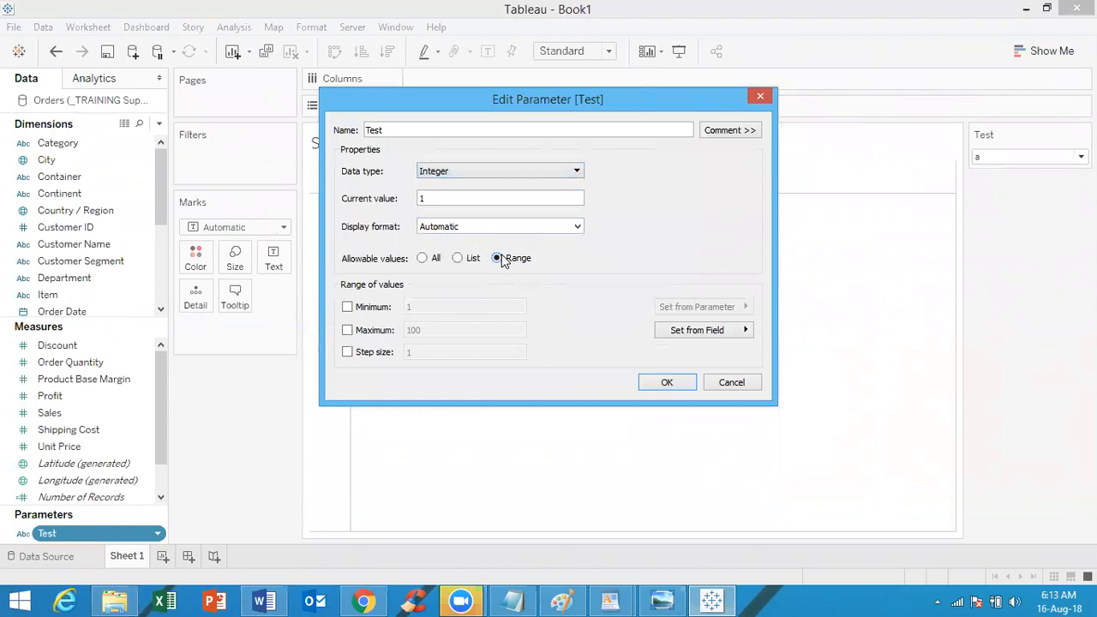
left_click(422, 259)
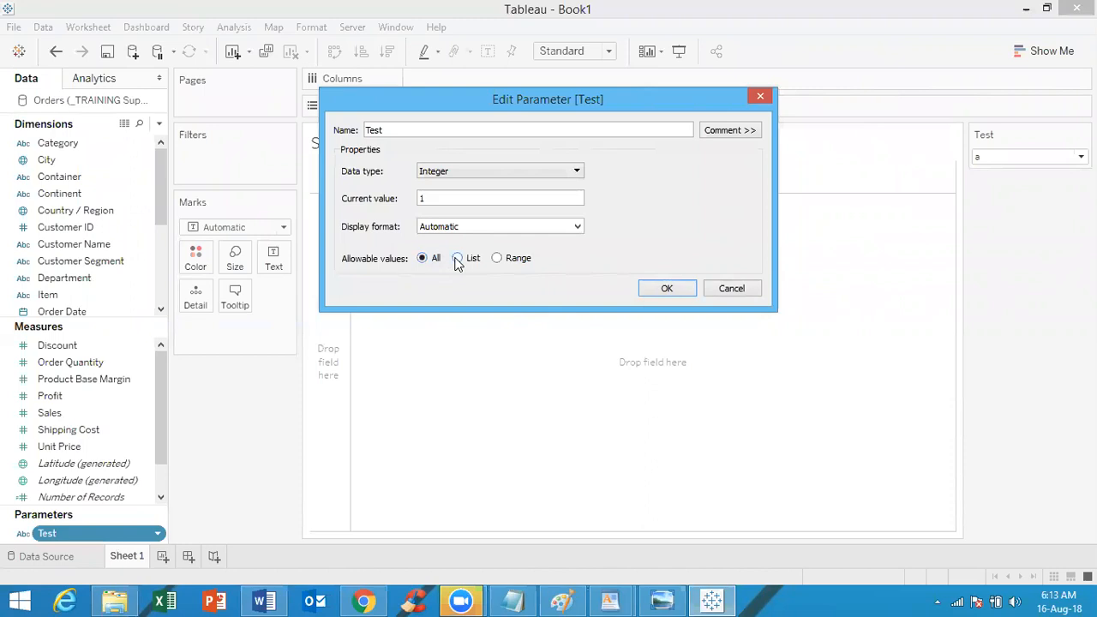
left_click(457, 259)
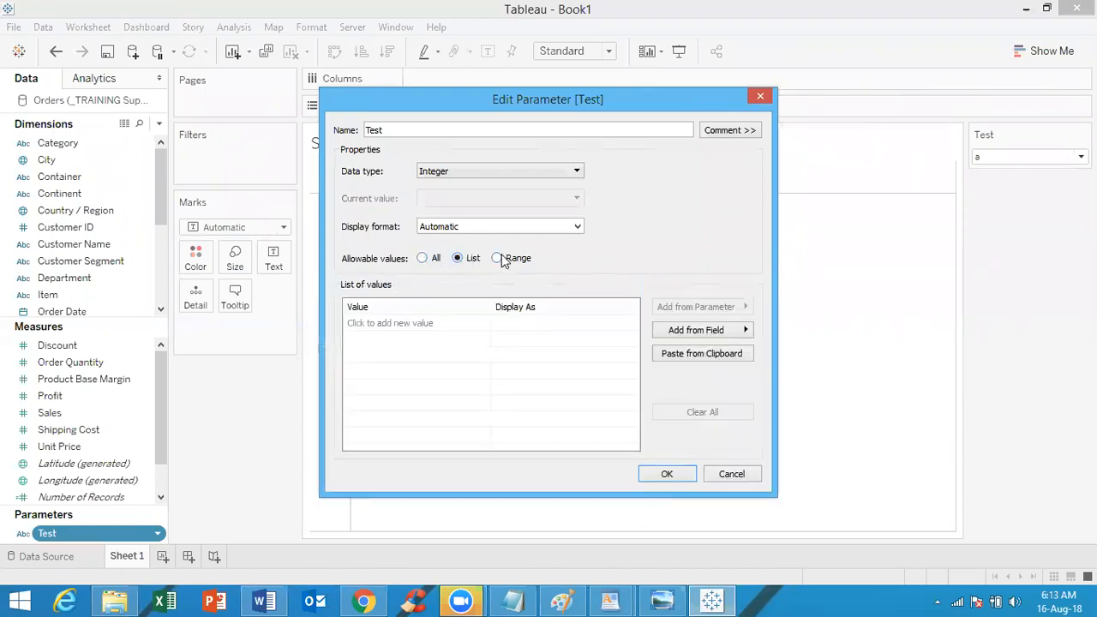
left_click(503, 261)
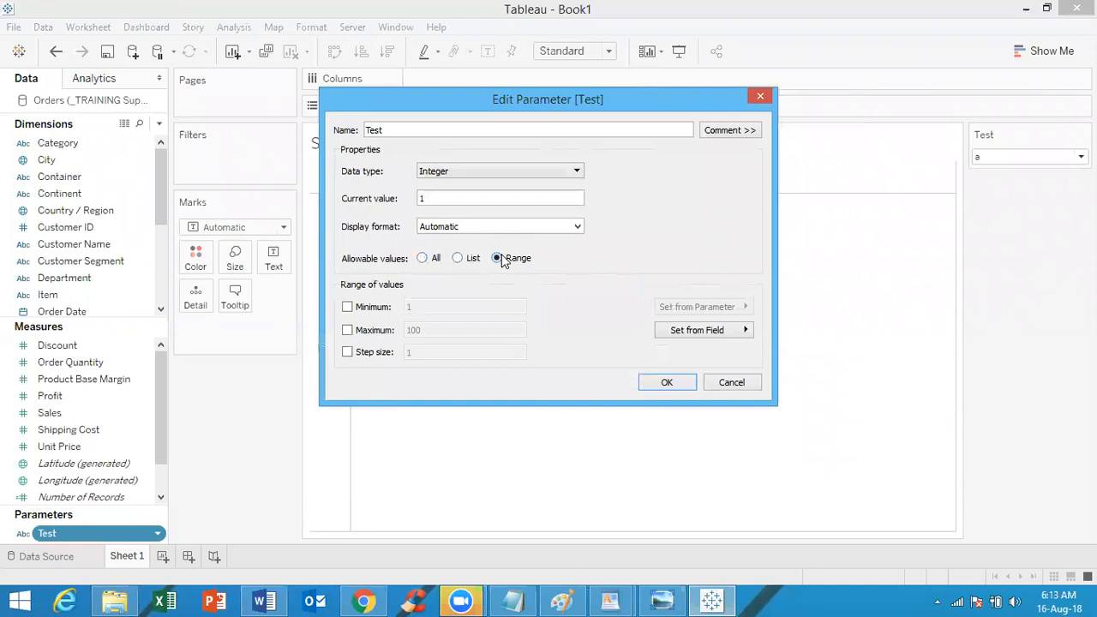
left_click(460, 259)
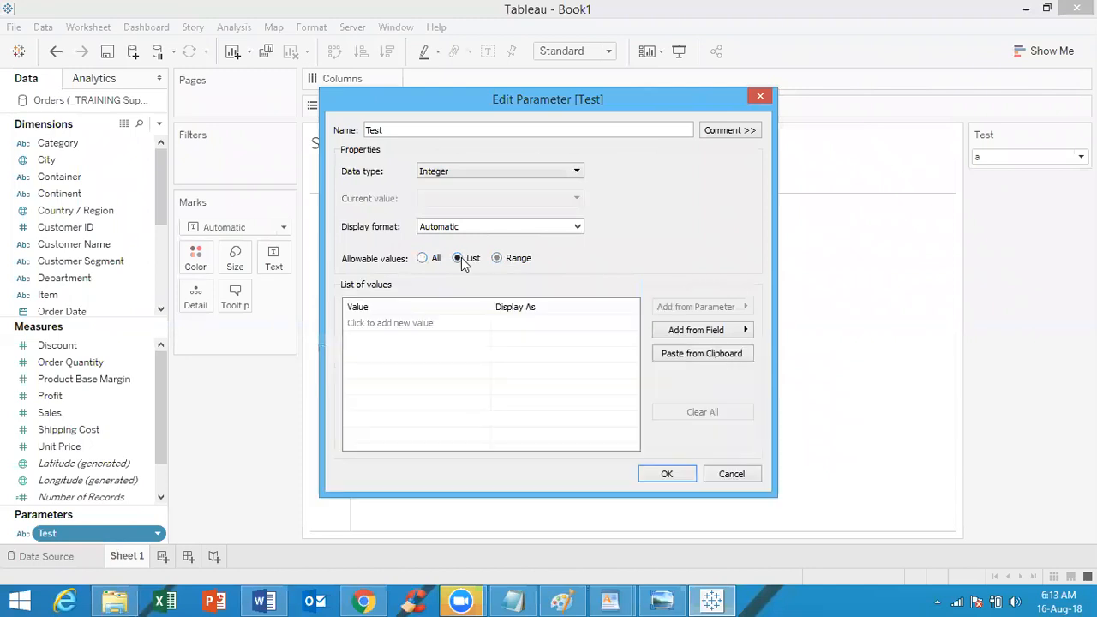
Add 1, 2 and 3 to the parameter's list of allowable values
left_click(430, 324)
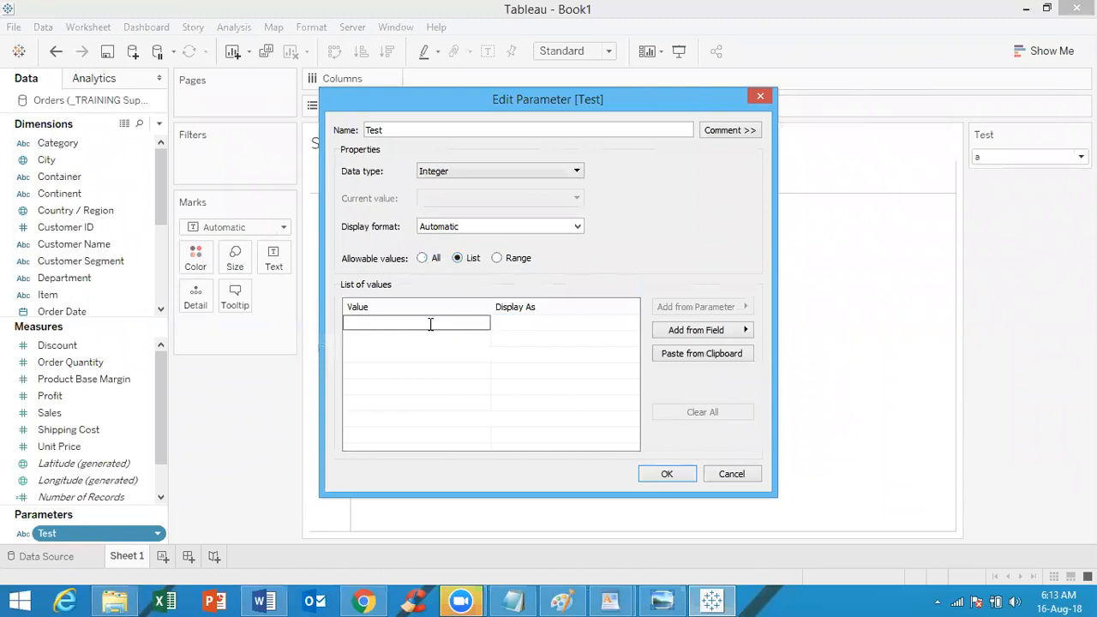
type("1")
key("Return")
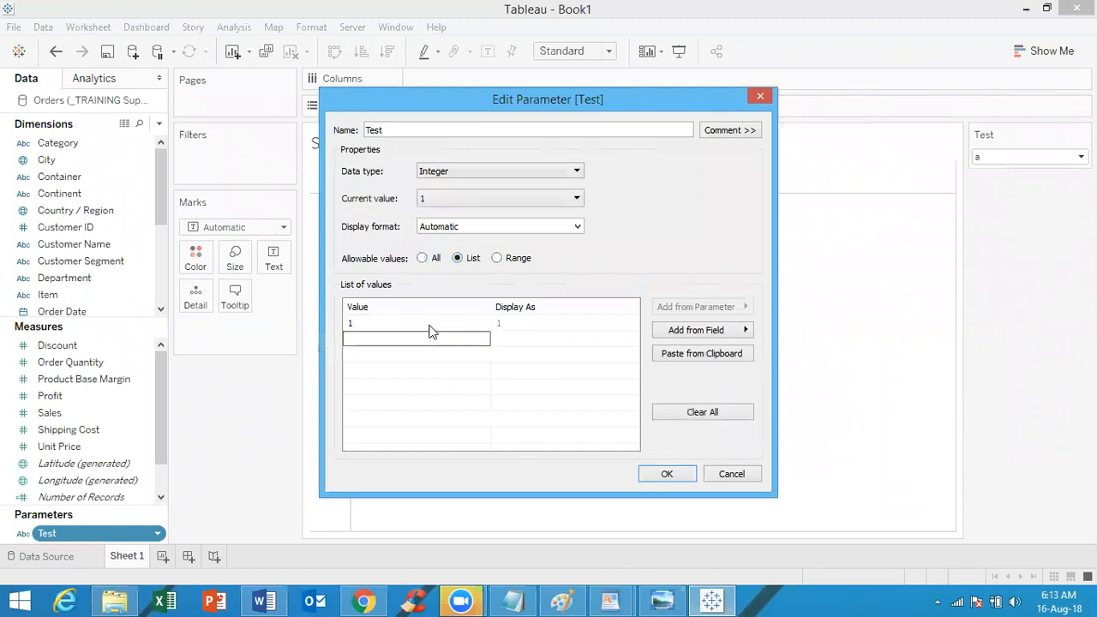
type("2")
key("Return")
type("3")
key("Return")
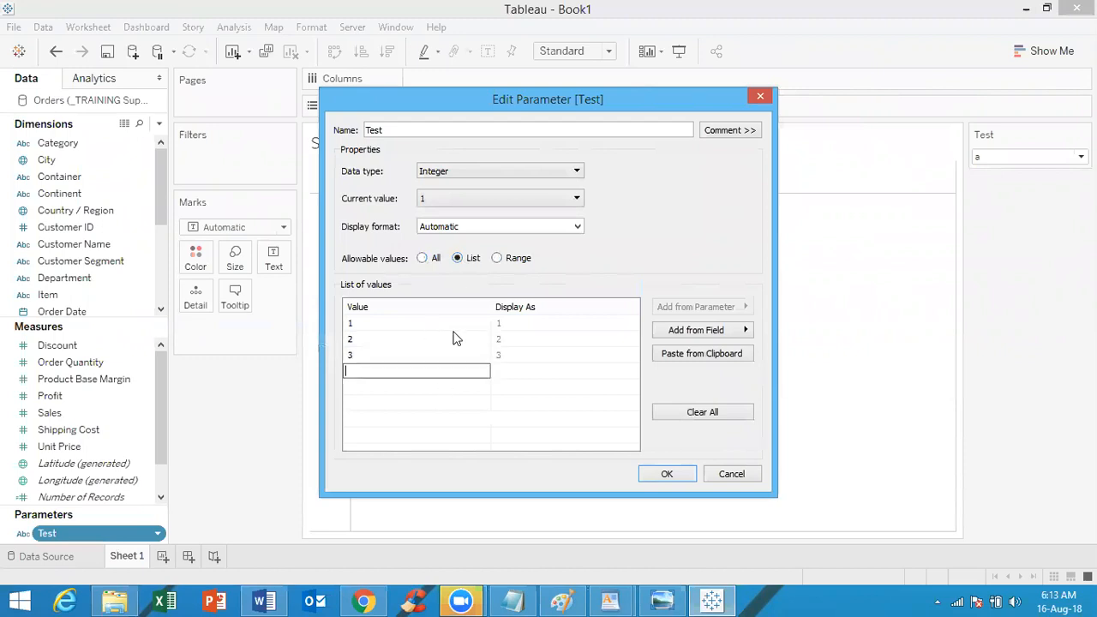
Switch the allowable values to Range, inspect the minimum and maximum fields, and allow All values instead
left_click(498, 258)
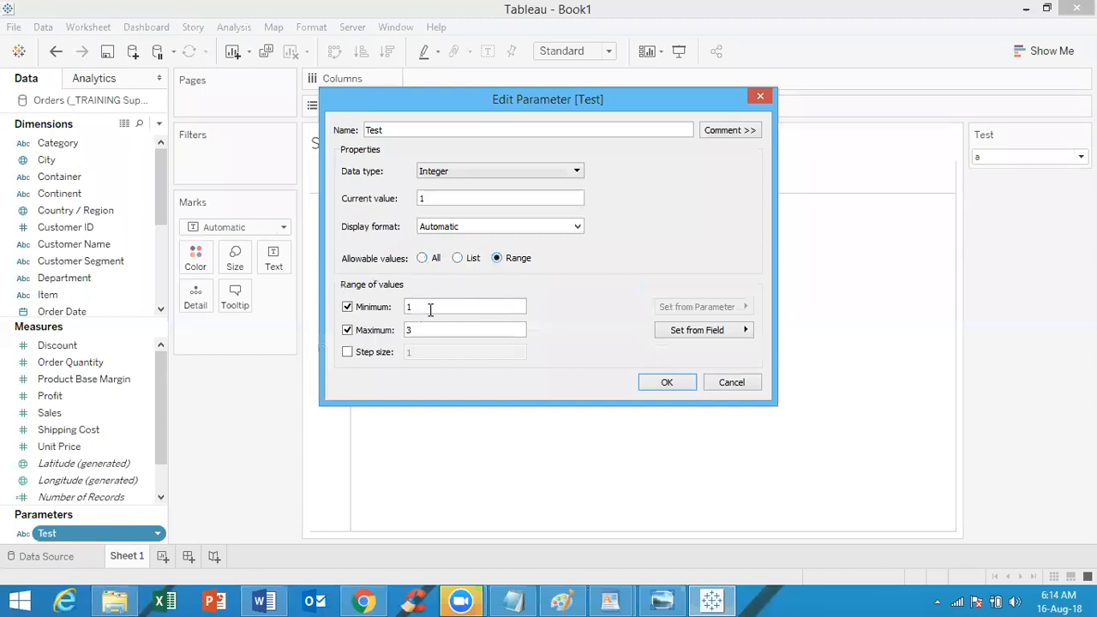
left_click(419, 309)
left_click(415, 330)
left_click(424, 259)
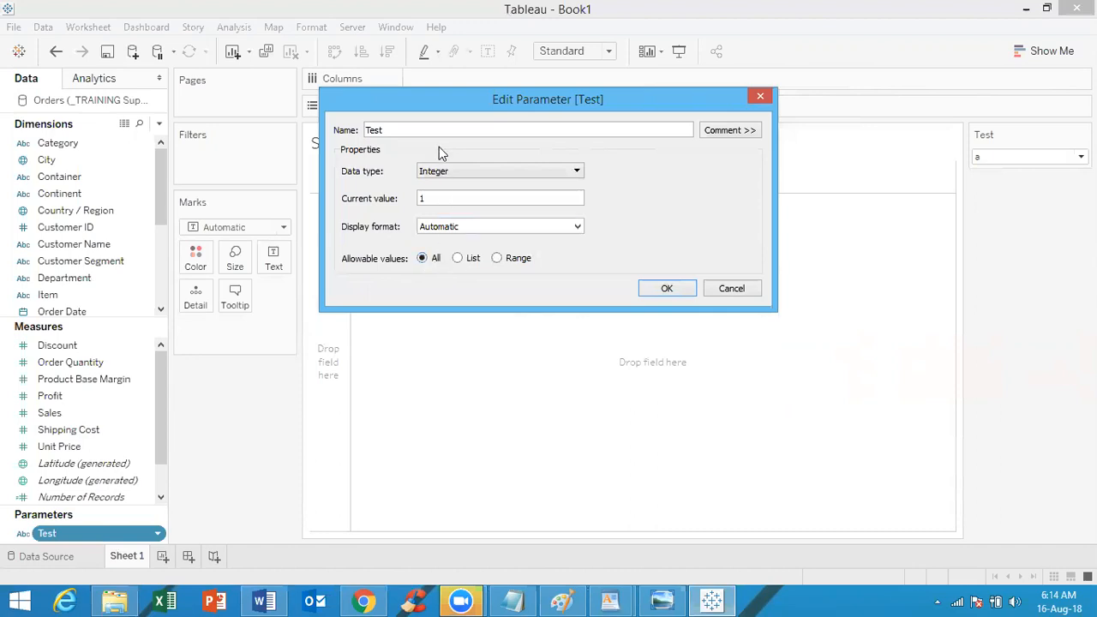
Rename the parameter as Integer, set its data type to Boolean and inspect the True and False aliases
double_click(419, 131)
type("Integer")
left_click(433, 172)
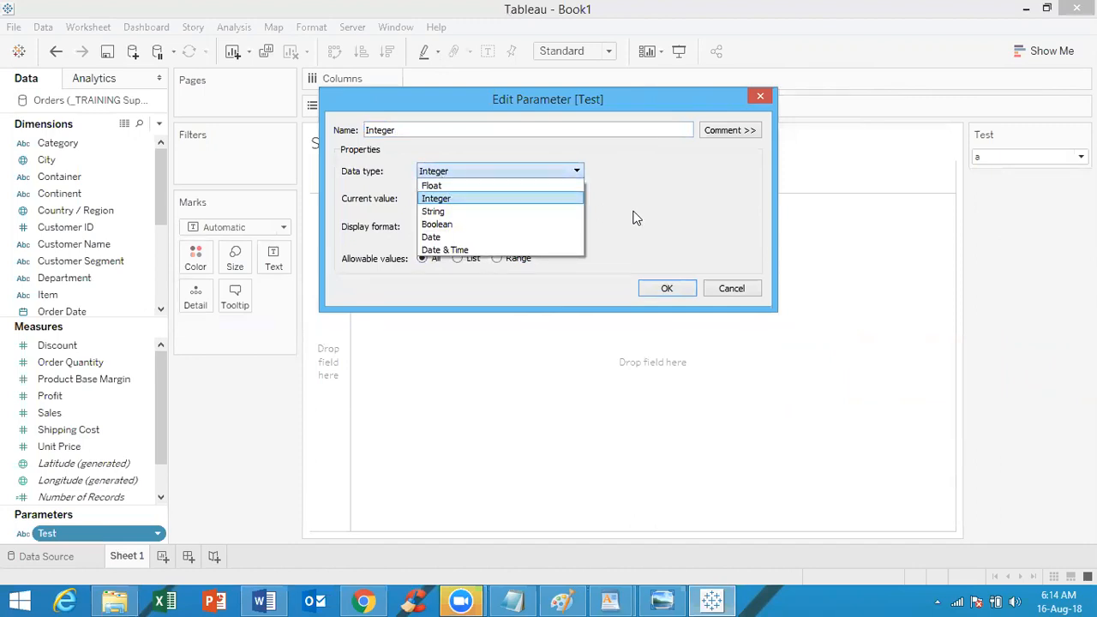
left_click(514, 224)
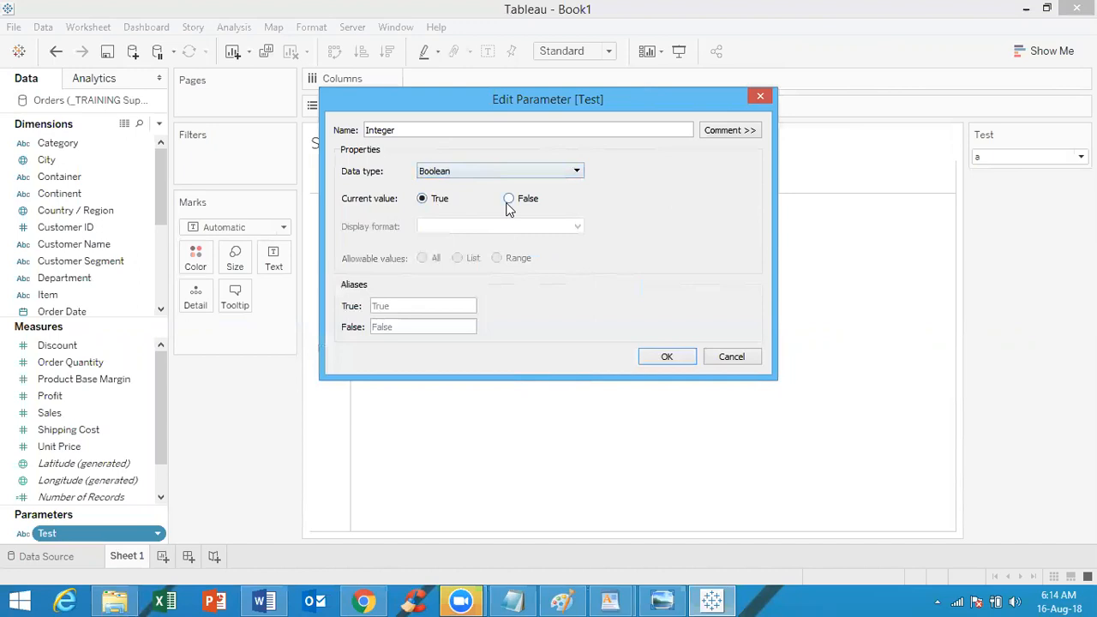
left_click(422, 326)
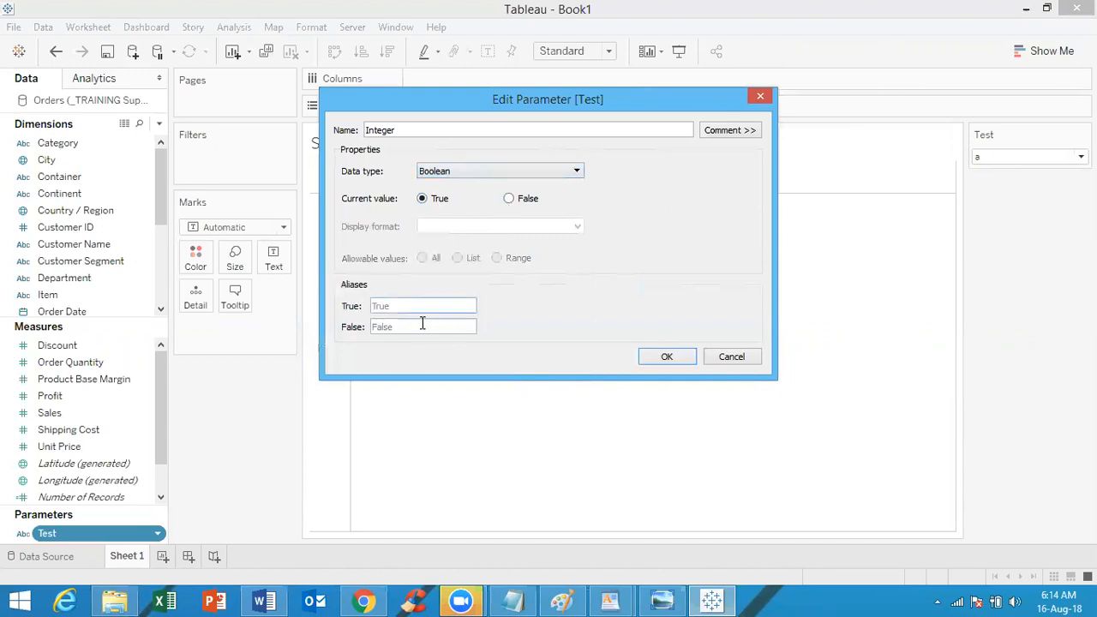
Change the parameter's data type back to Integer, and from there to String
left_click(452, 172)
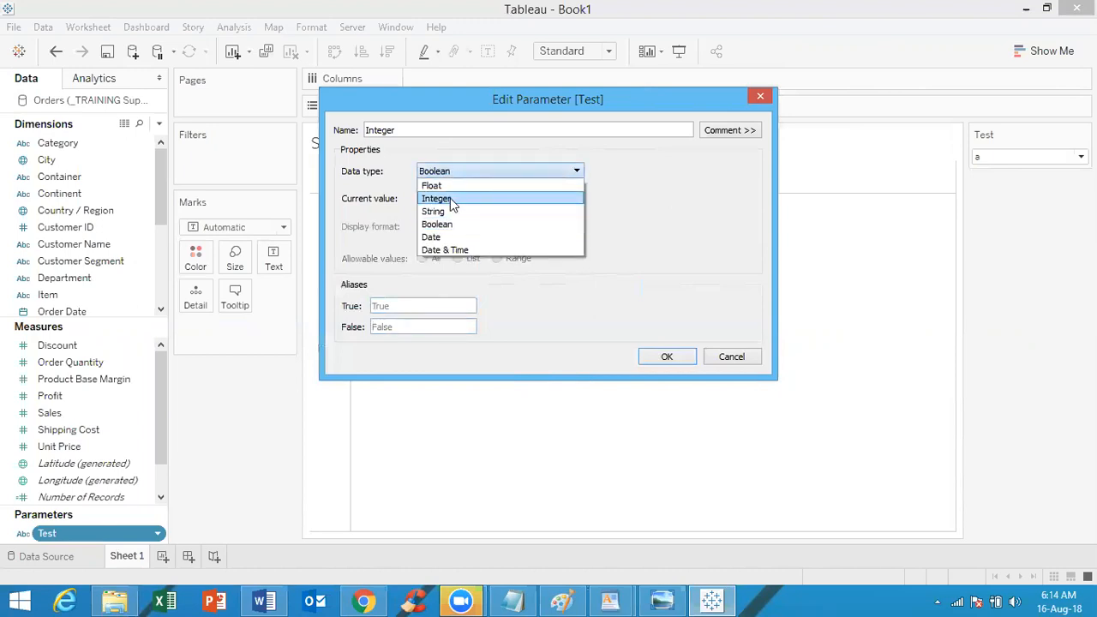
left_click(450, 198)
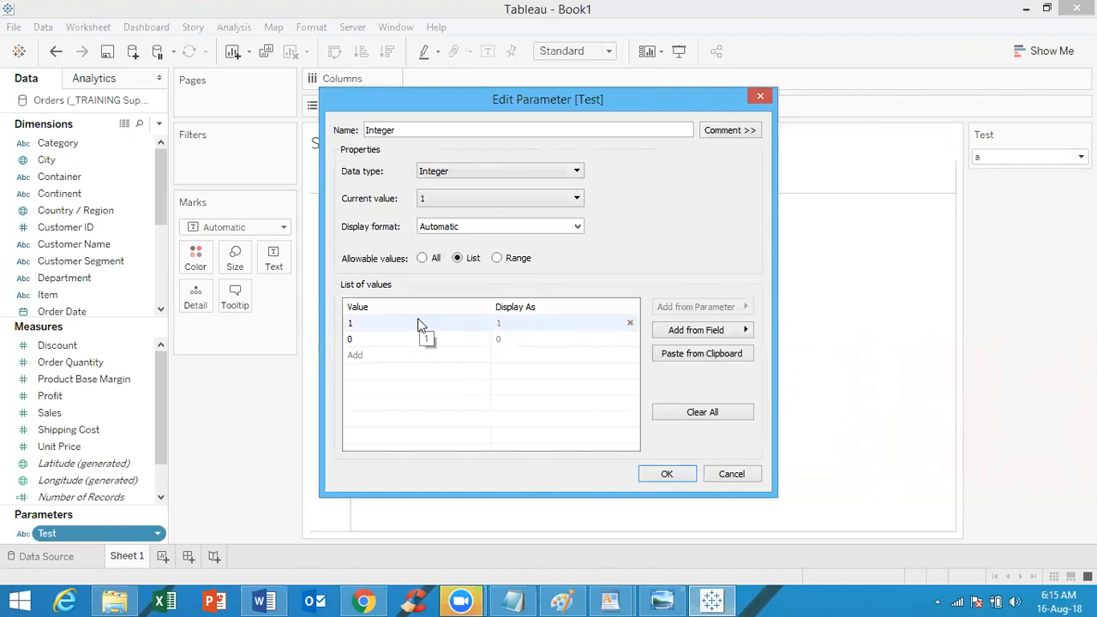
left_click(447, 168)
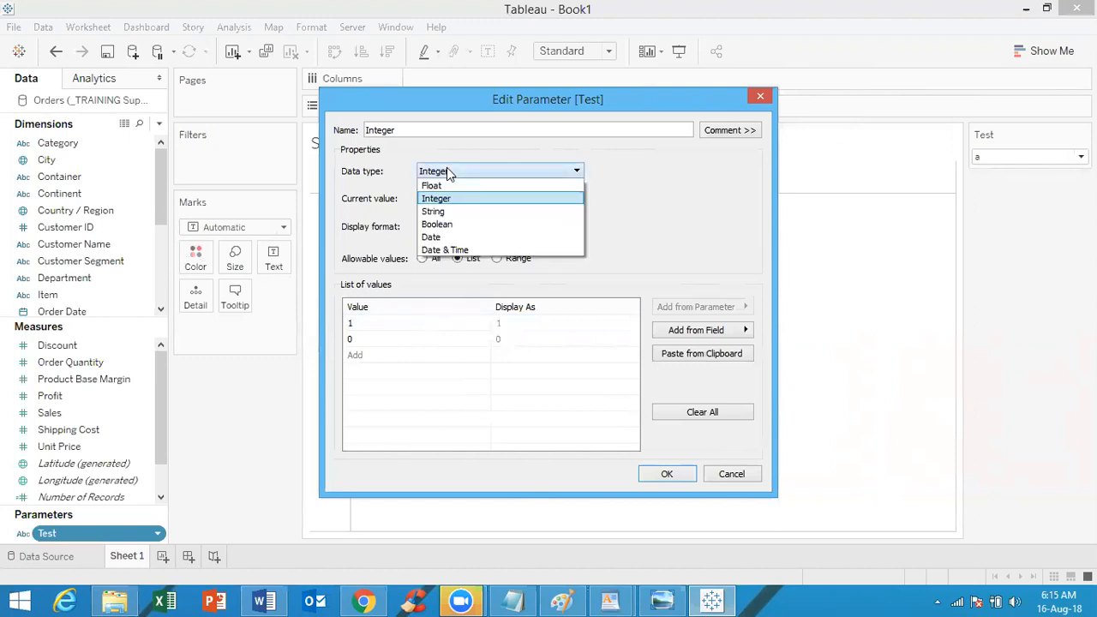
left_click(446, 212)
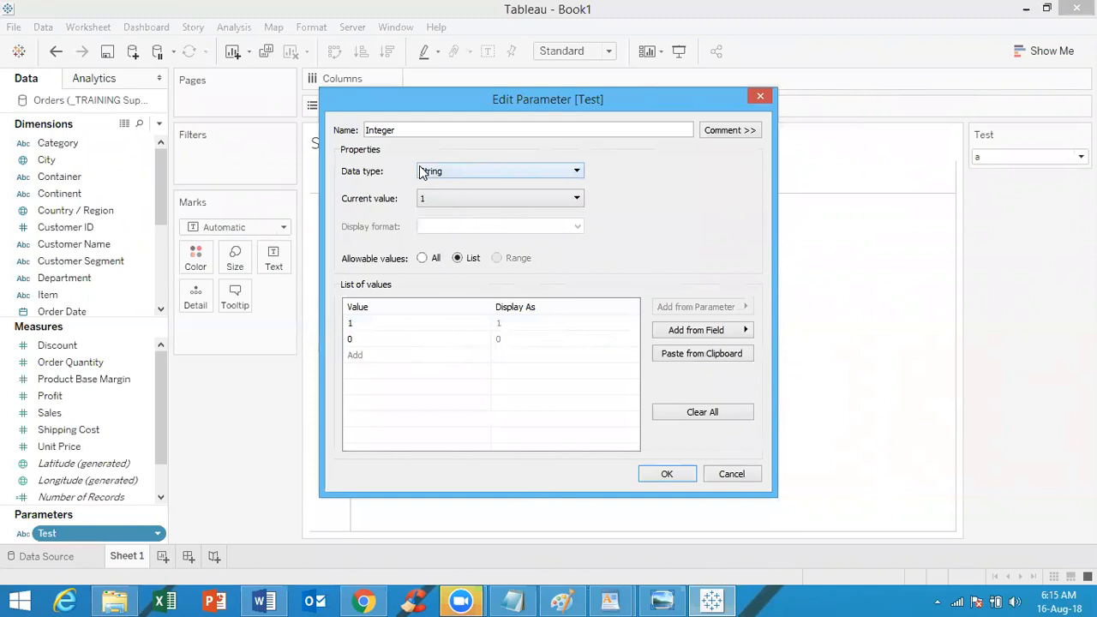
Compare the All and List allowable values for the String parameter, and change its data type to Integer
left_click(422, 259)
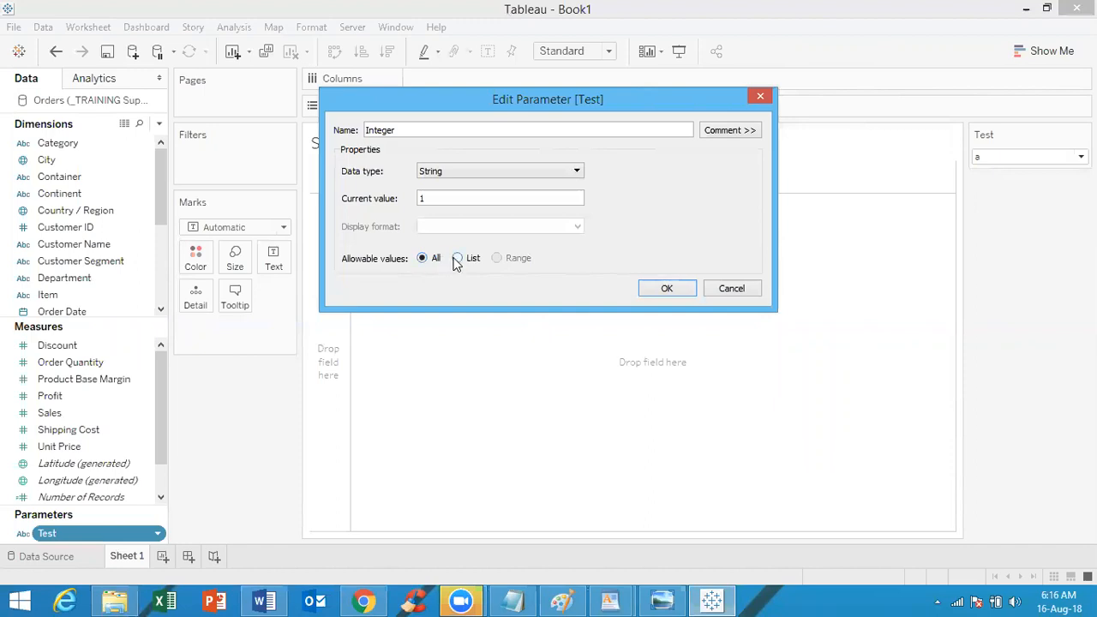
left_click(457, 259)
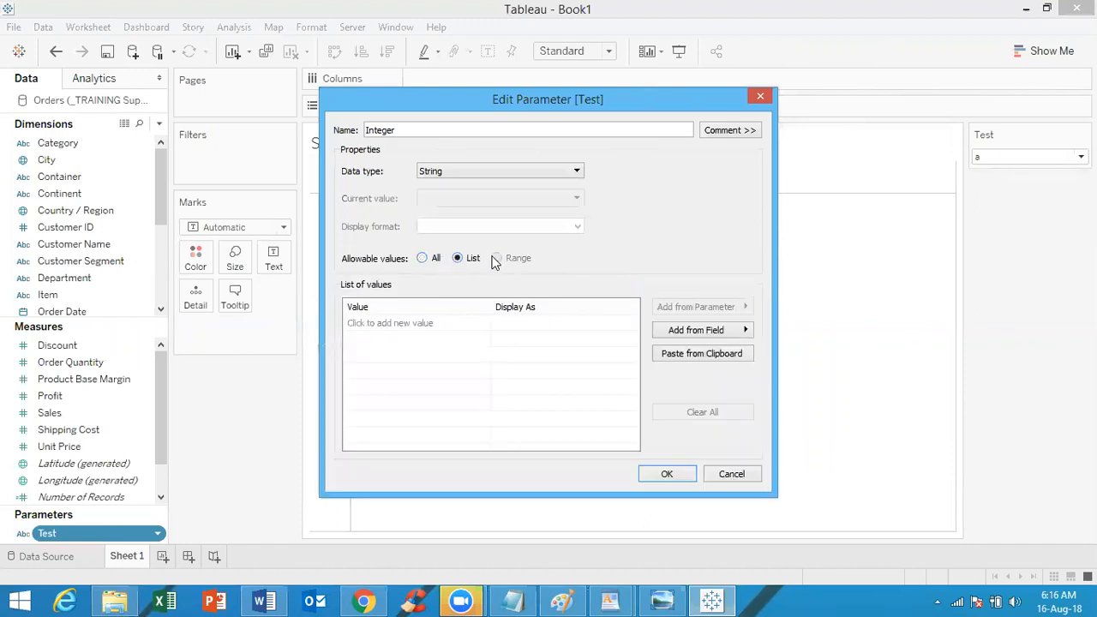
left_click(445, 171)
left_click(449, 196)
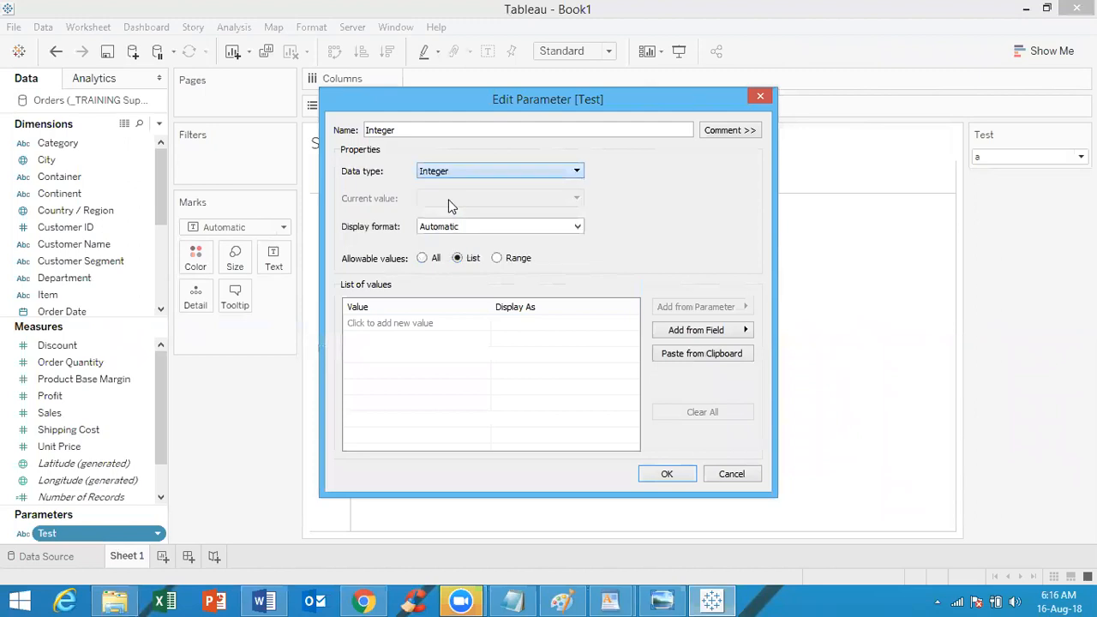
Allow a range of values for the Integer parameter, with a minimum of 1 and a maximum of 100
left_click(499, 259)
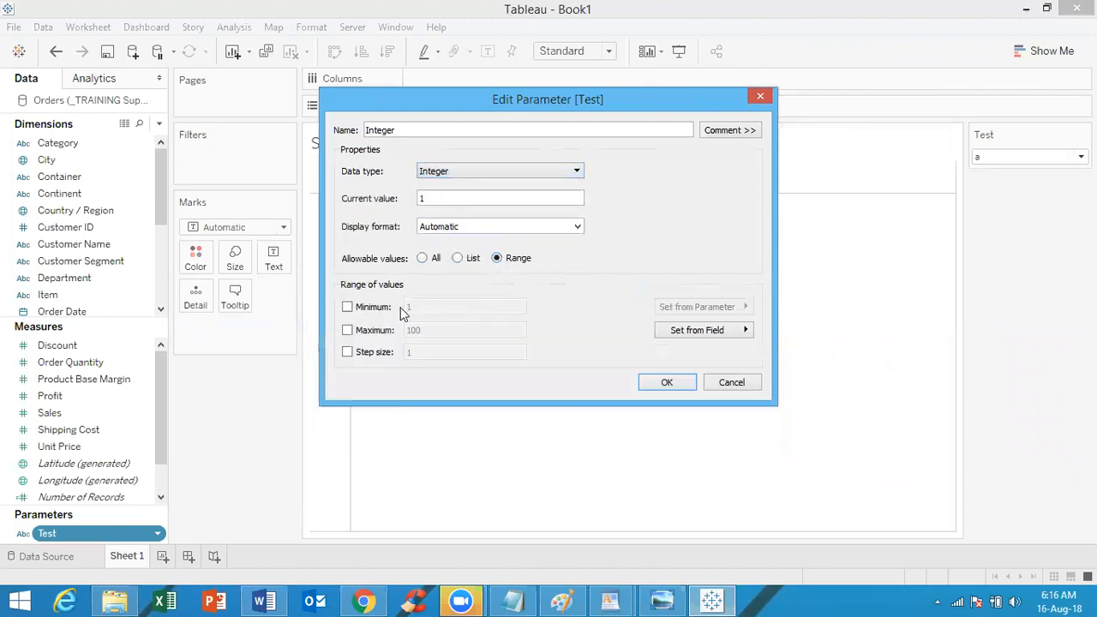
left_click(347, 307)
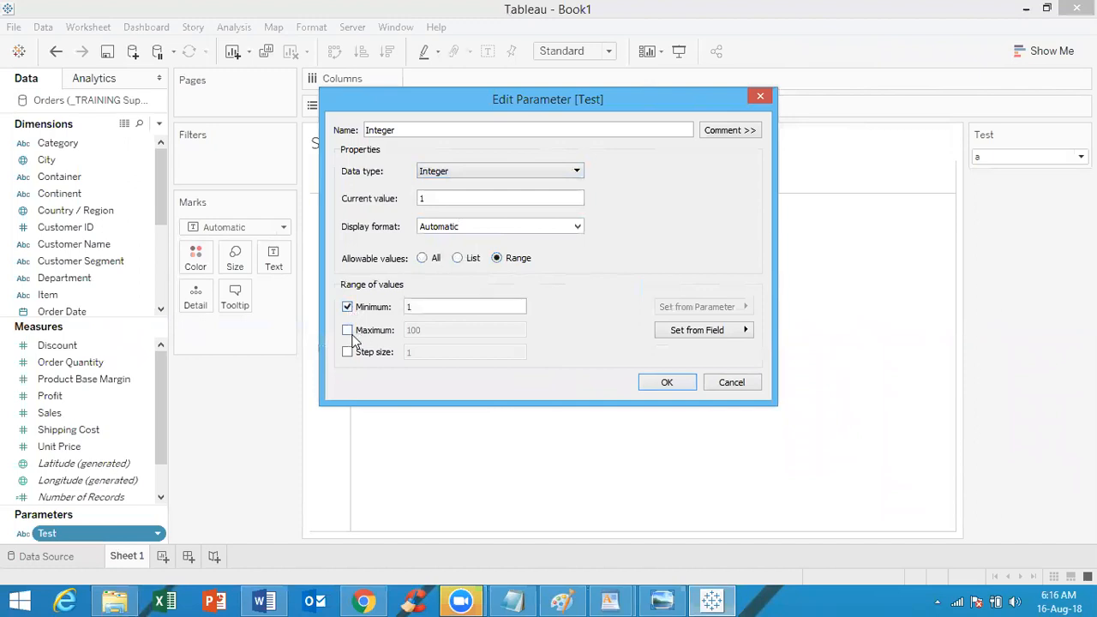
left_click(349, 332)
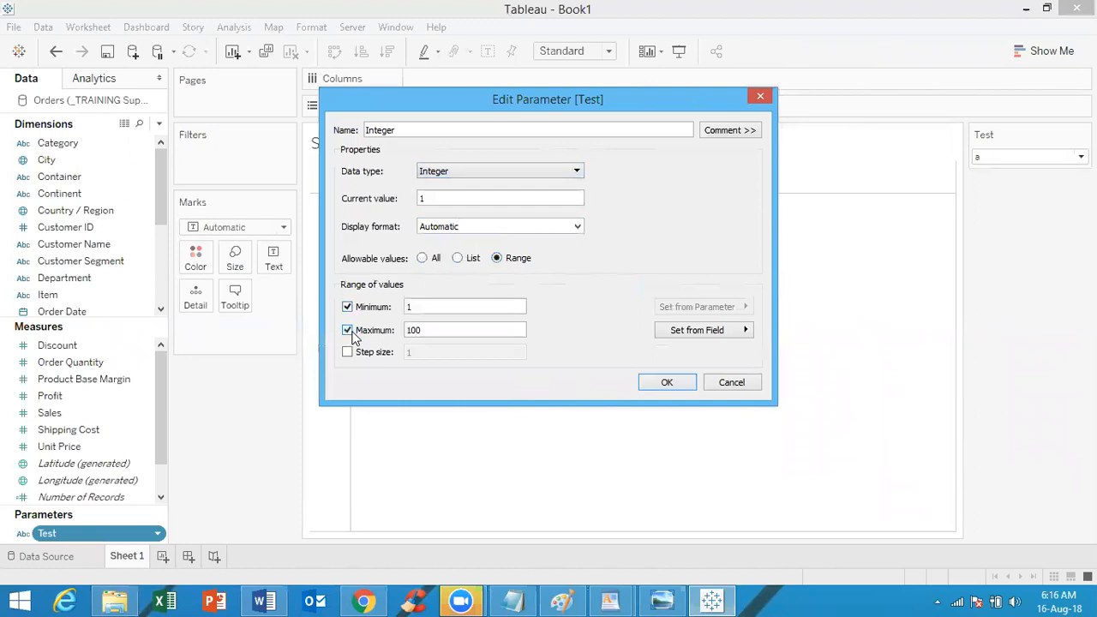
Compare the All, List and Range allowable values for the Integer type, and discard the parameter edits
left_click(422, 259)
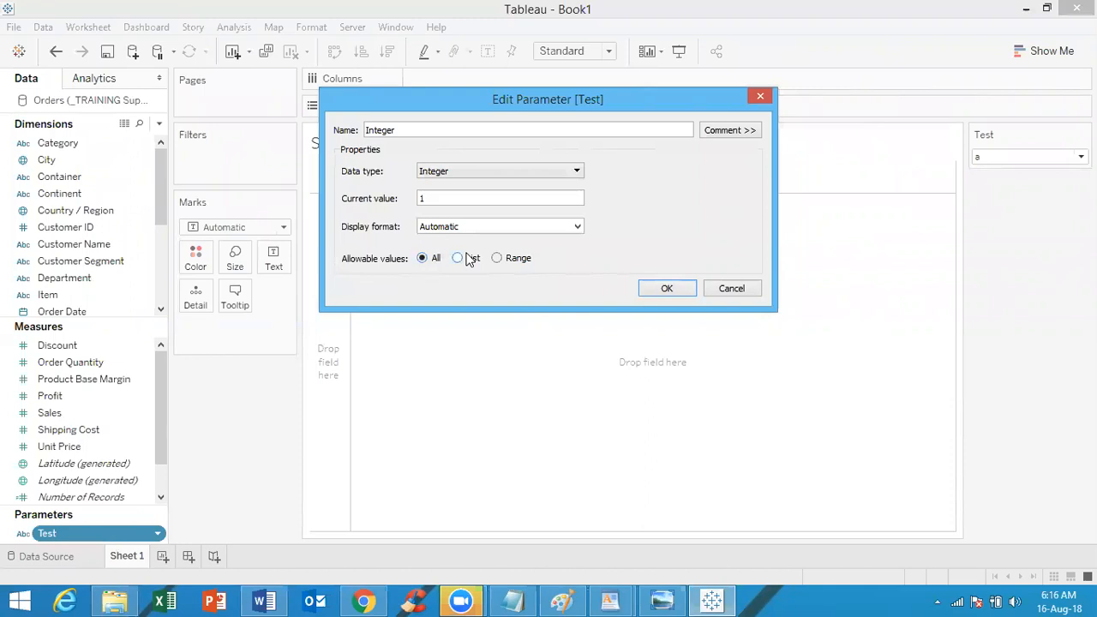
left_click(470, 258)
left_click(501, 258)
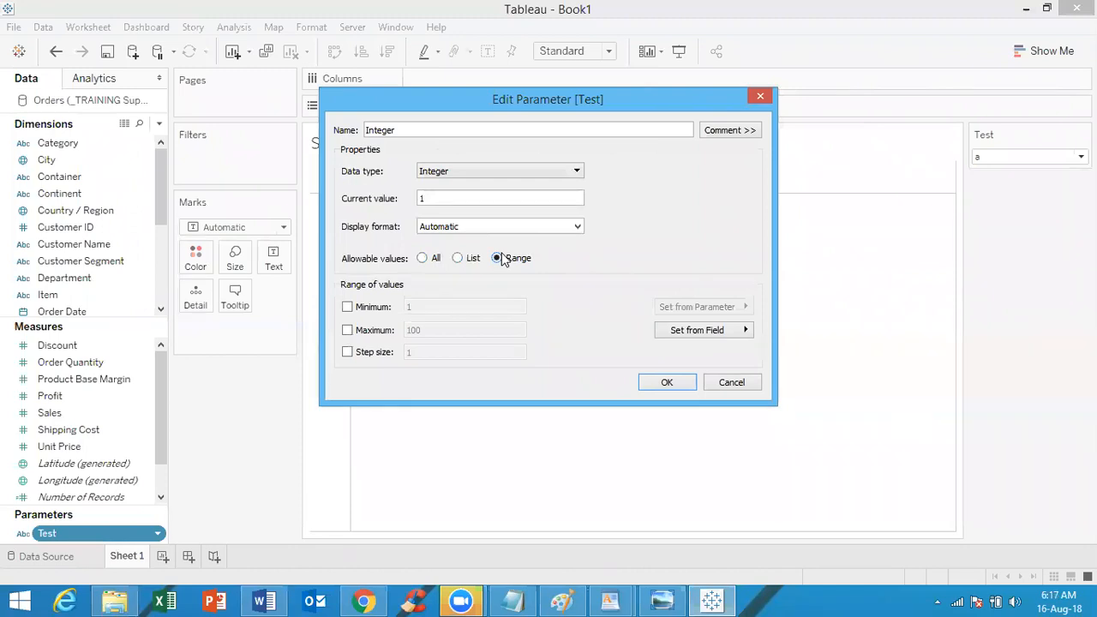
left_click(733, 384)
Switch to the blank Word document and write "Parameters" on its first line
left_click(265, 601)
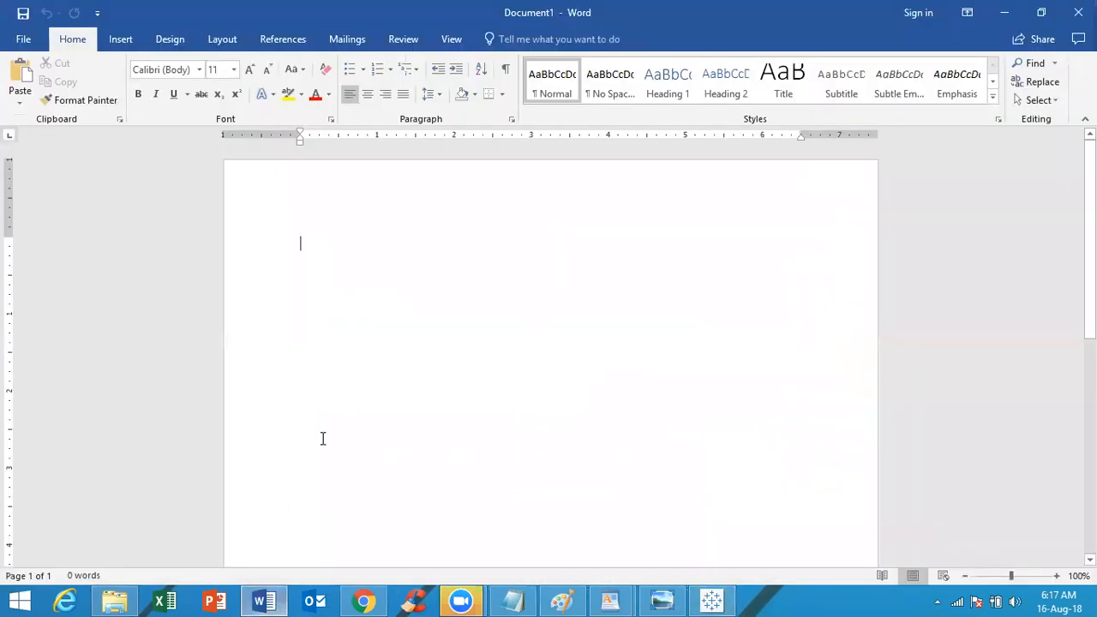
left_click(301, 241)
type("Param")
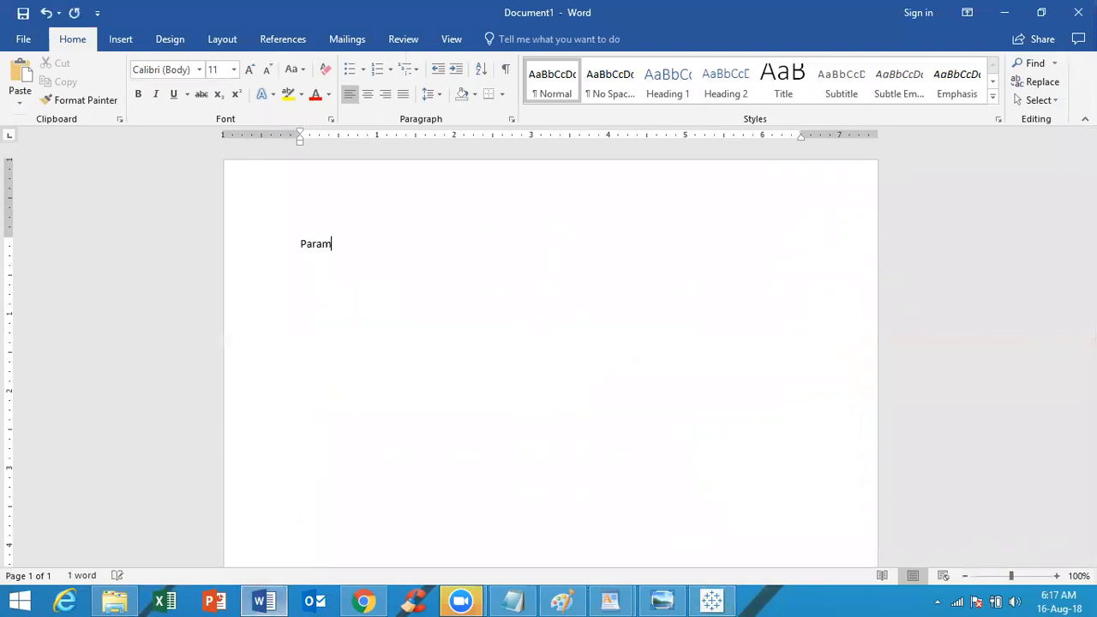
type("eters")
Format the "Parameters" heading as bold, underlined and 14 pt
key("ctrl+a")
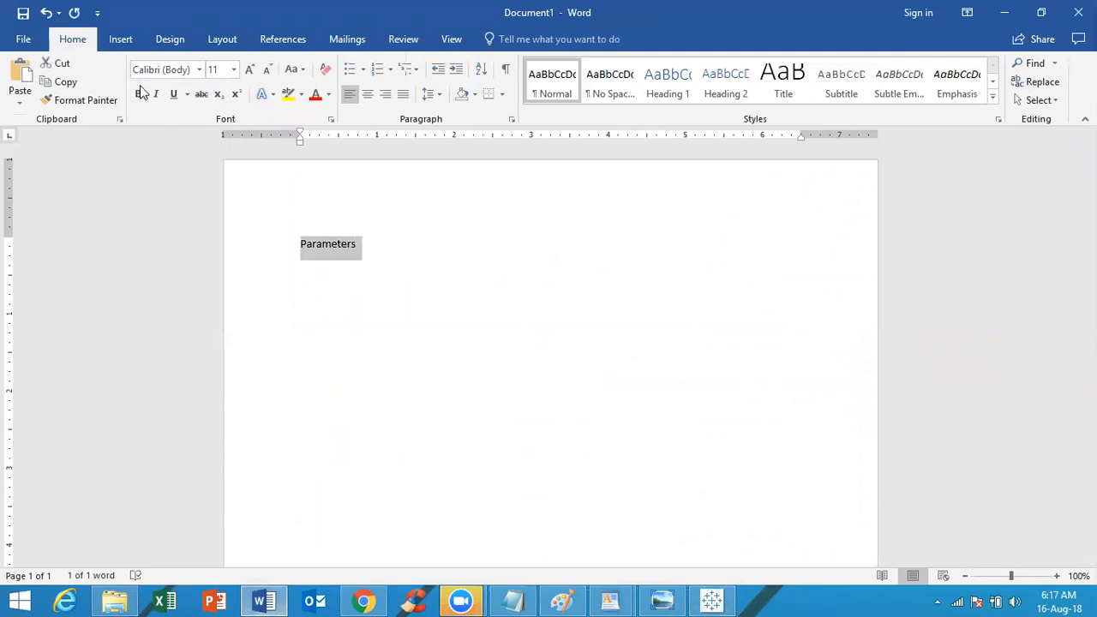
left_click(139, 94)
left_click(173, 94)
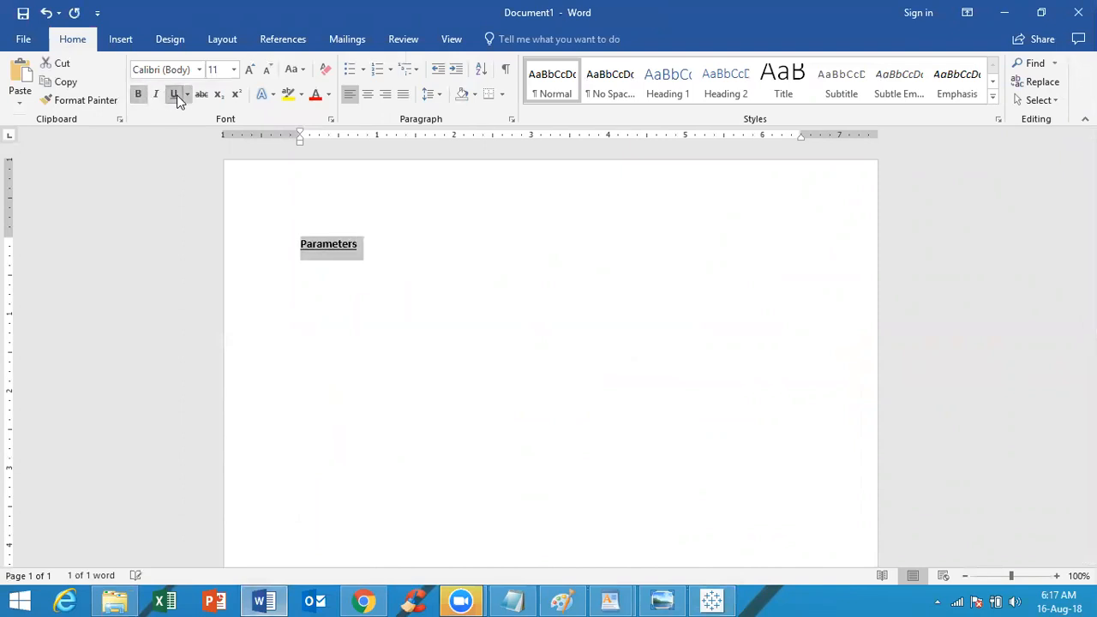
left_click(233, 70)
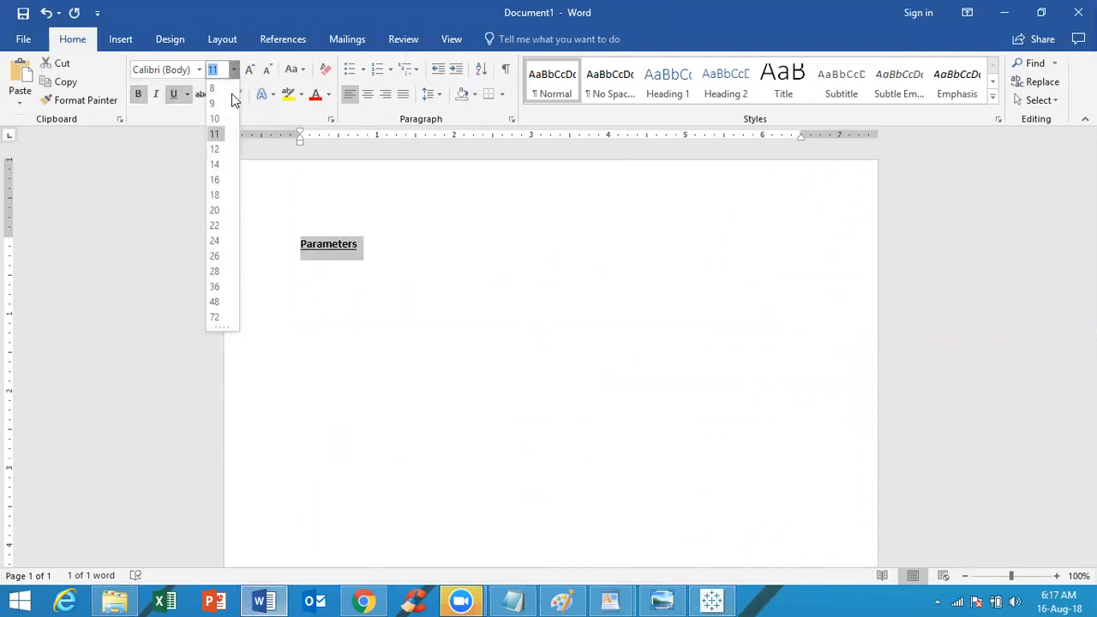
left_click(218, 164)
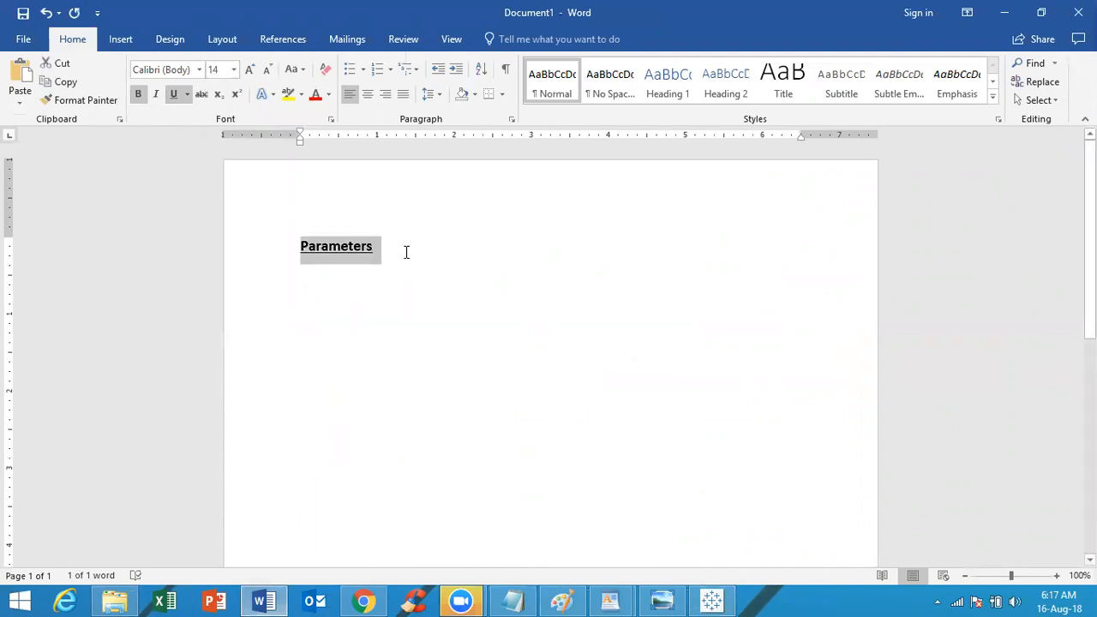
Leave an empty line under the heading and write "Usage of parameters:" below it
left_click(407, 252)
key("Return")
key("Return")
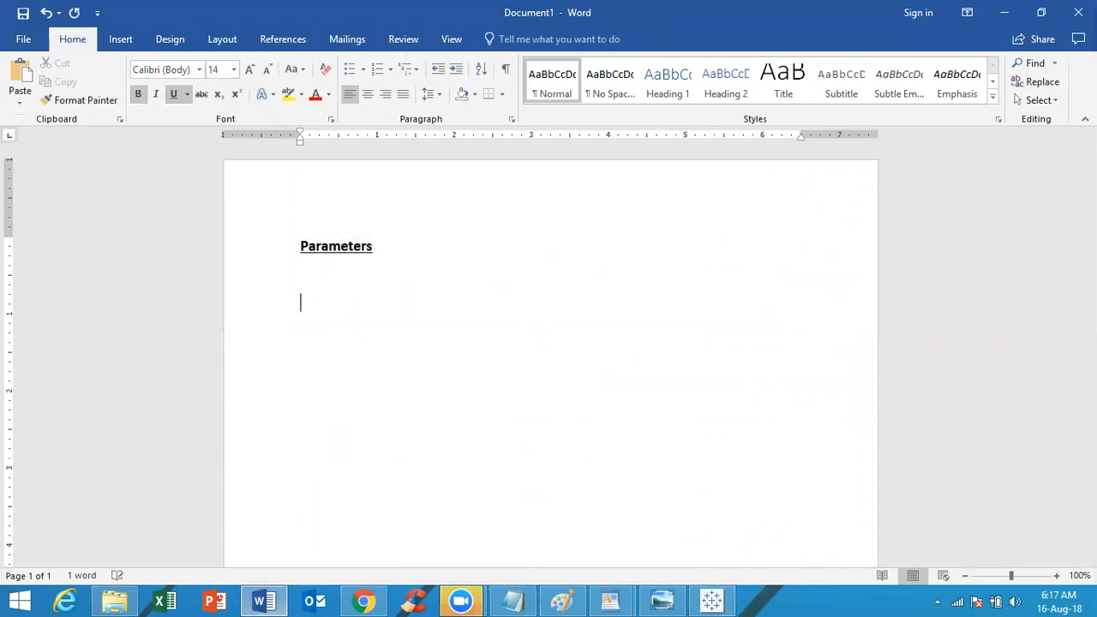
type("Usage p")
type("f para")
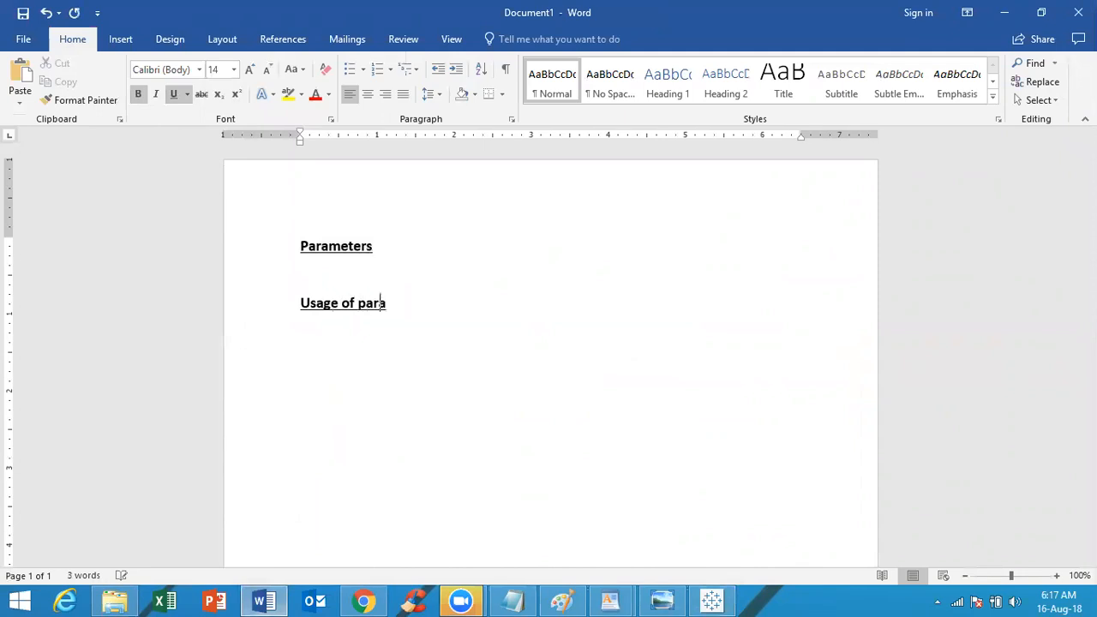
type("meters:")
Remove the underline and bold from the "Usage of parameters:" line
key("shift+Left")
key("shift+Left")
key("shift+Left")
key("shift+Left")
key("shift+Left")
key("shift+Left")
key("shift+Left")
key("shift+Left")
key("shift+Left")
key("shift+Left")
key("shift+Left")
key("shift+Left")
key("shift+Left")
key("shift+Left")
key("shift+Left")
key("shift+Left")
key("shift+Left")
key("shift+Left")
key("shift+Left")
key("shift+Left")
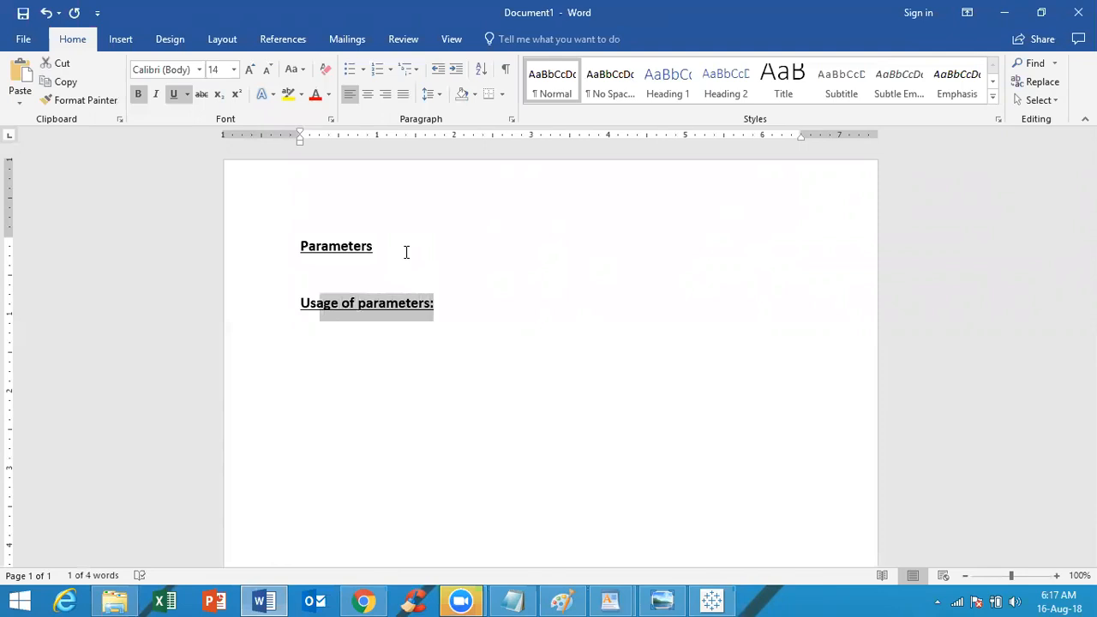
left_click(174, 95)
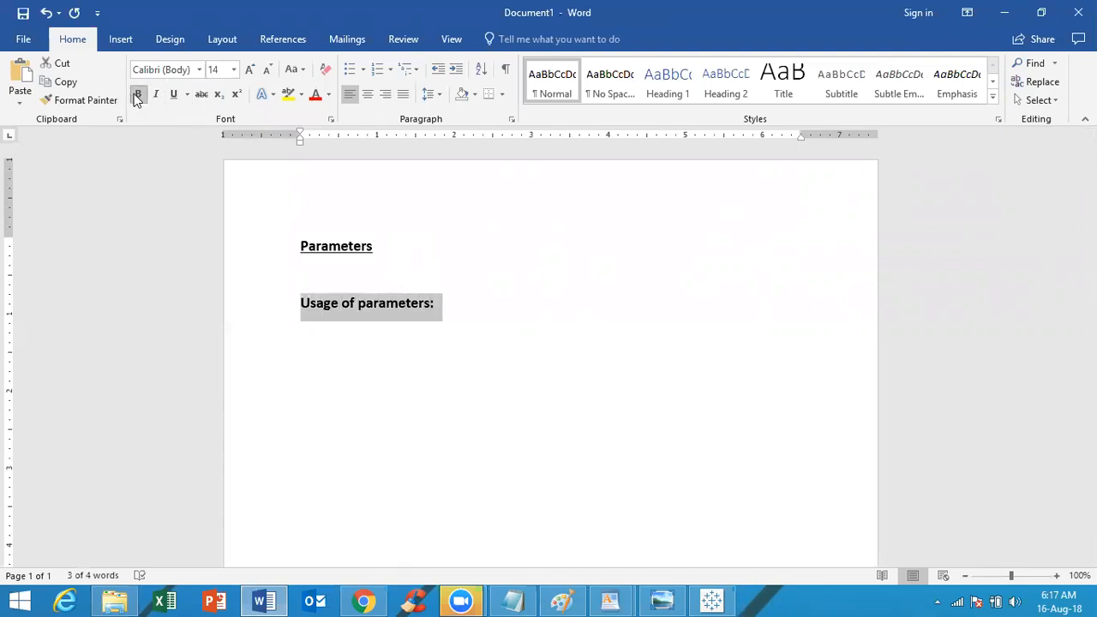
left_click(137, 96)
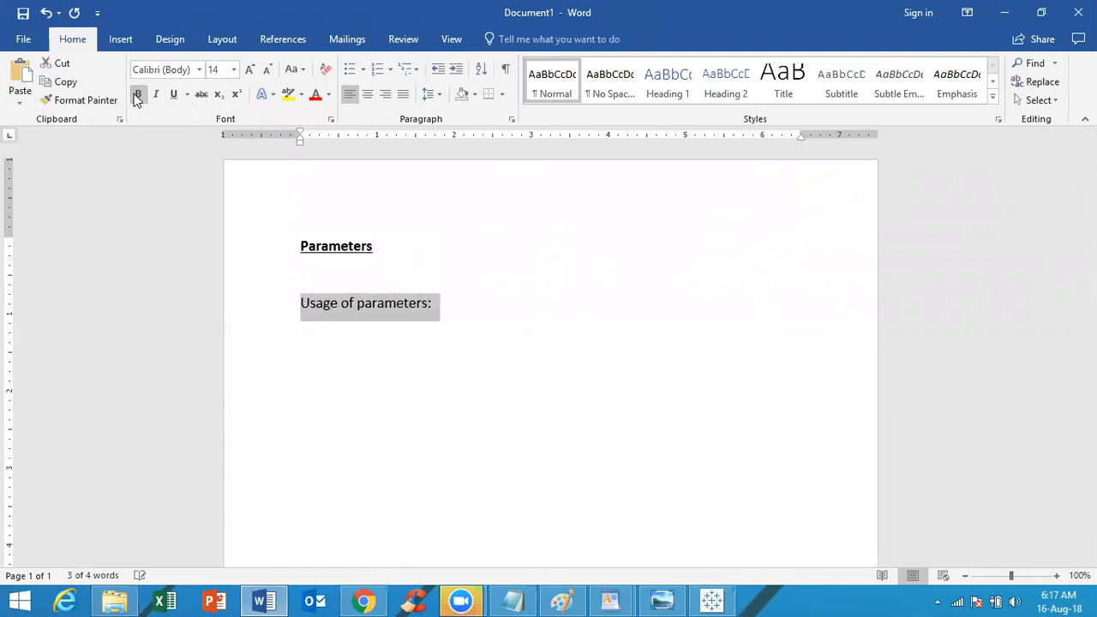
Write "In calculations (ex.what if analysis)" below the usage line and make it item 1 of a numbered list
left_click(439, 300)
key("Return")
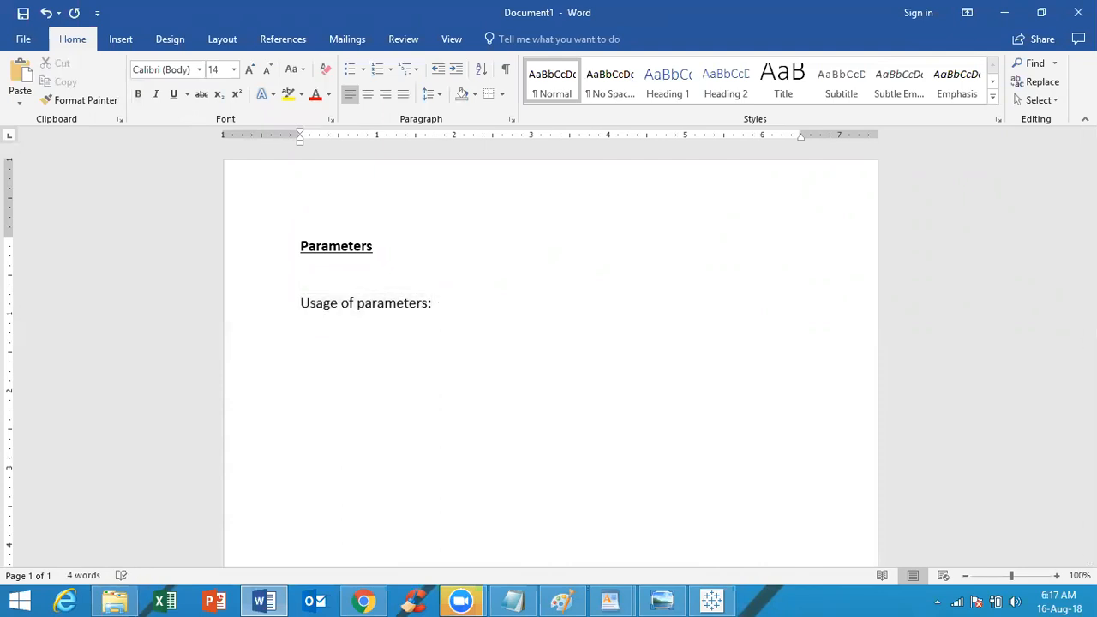
type("In calculations")
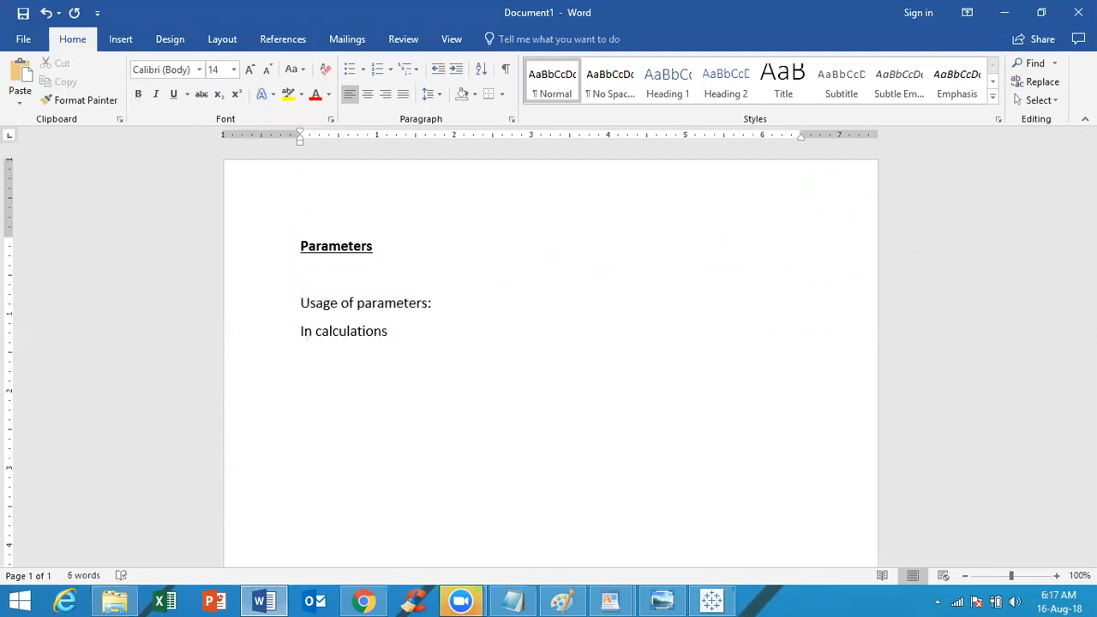
type(" (")
type("ex.")
type("what")
type(" if")
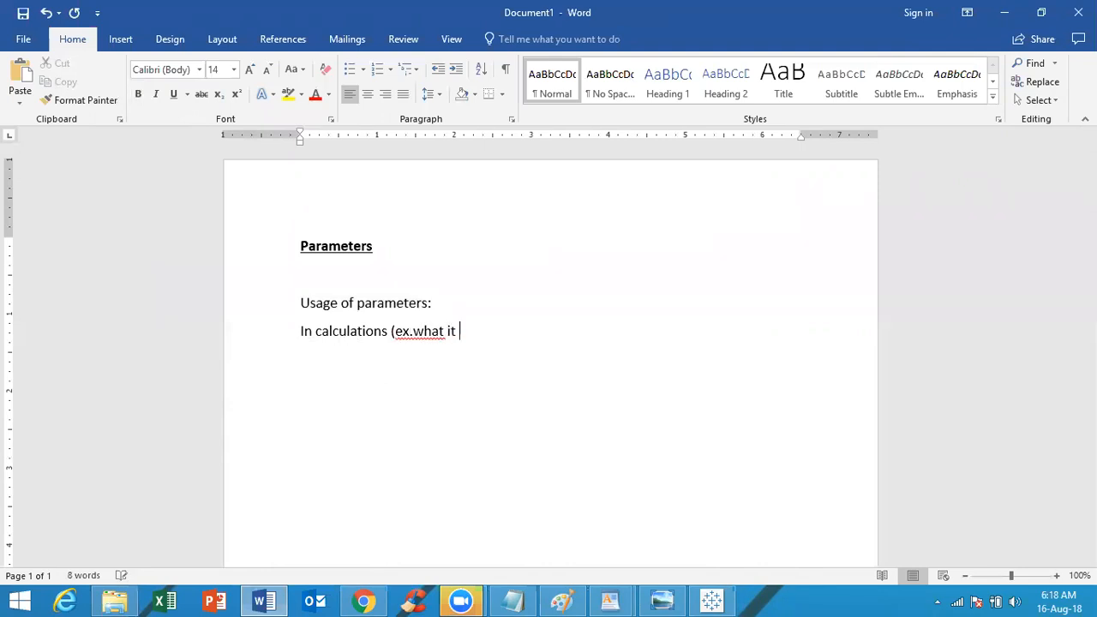
type(" analysis)")
left_click(300, 331)
type("1.")
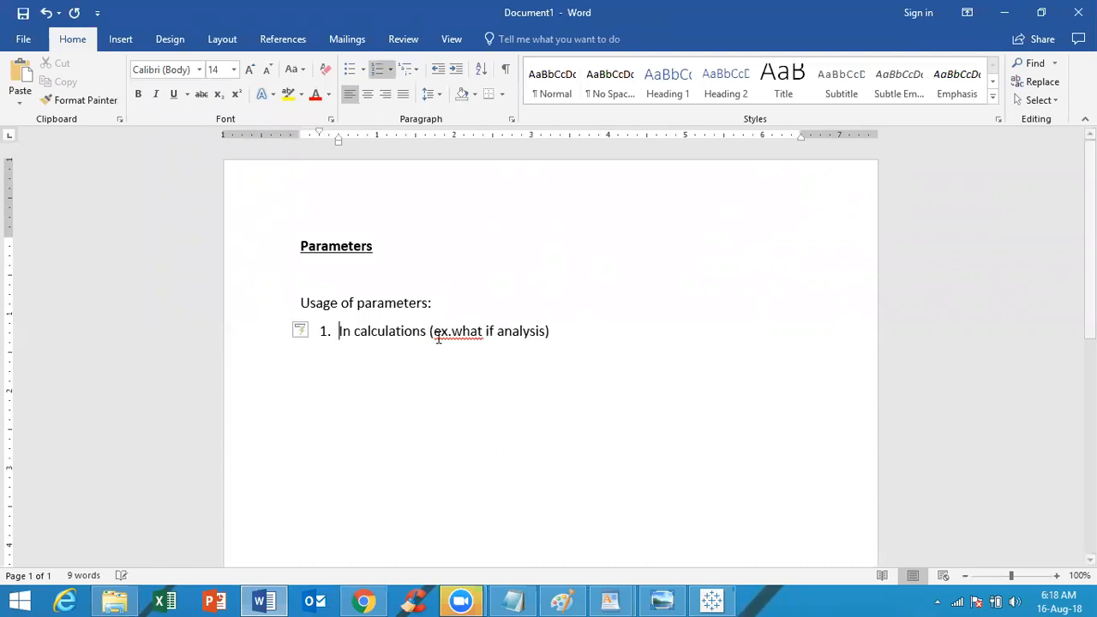
Add "As an input for filters" as the second item of the numbered list
left_click(574, 336)
key("Return")
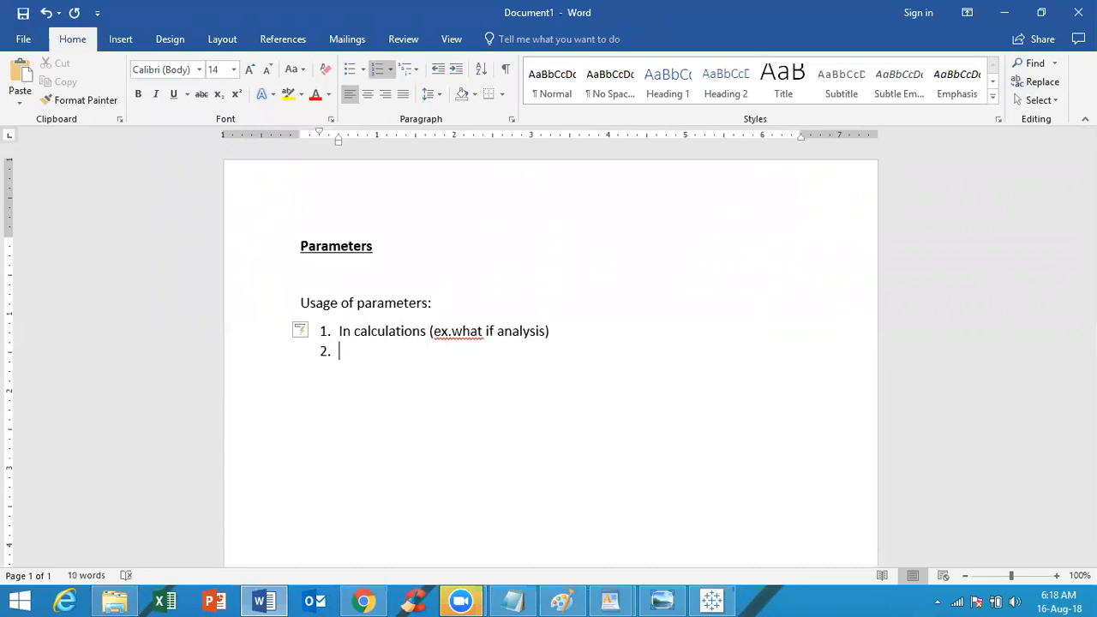
type("As an input f")
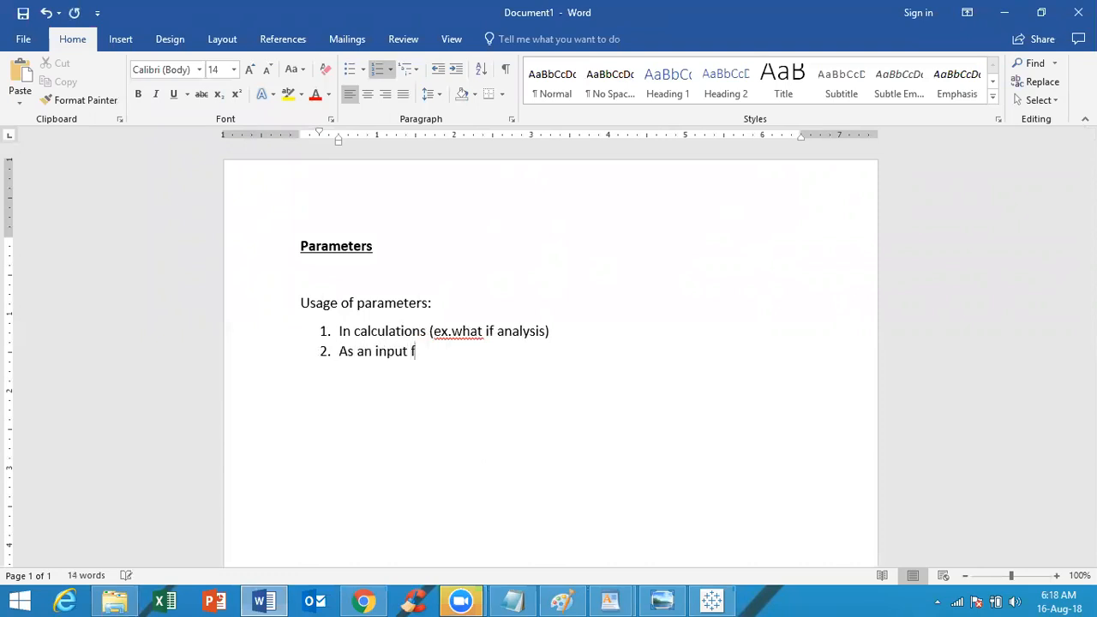
type("or filters")
Add the third list item "To allow a user to interactively select Measure or Dimension values"
key("Return")
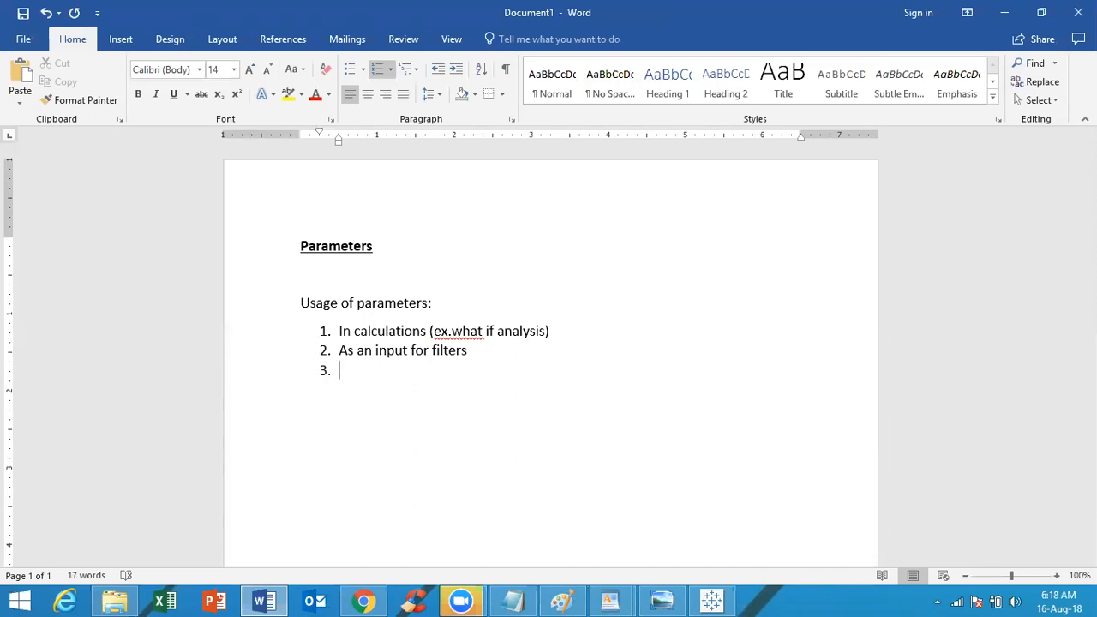
type("To allow a user to inter")
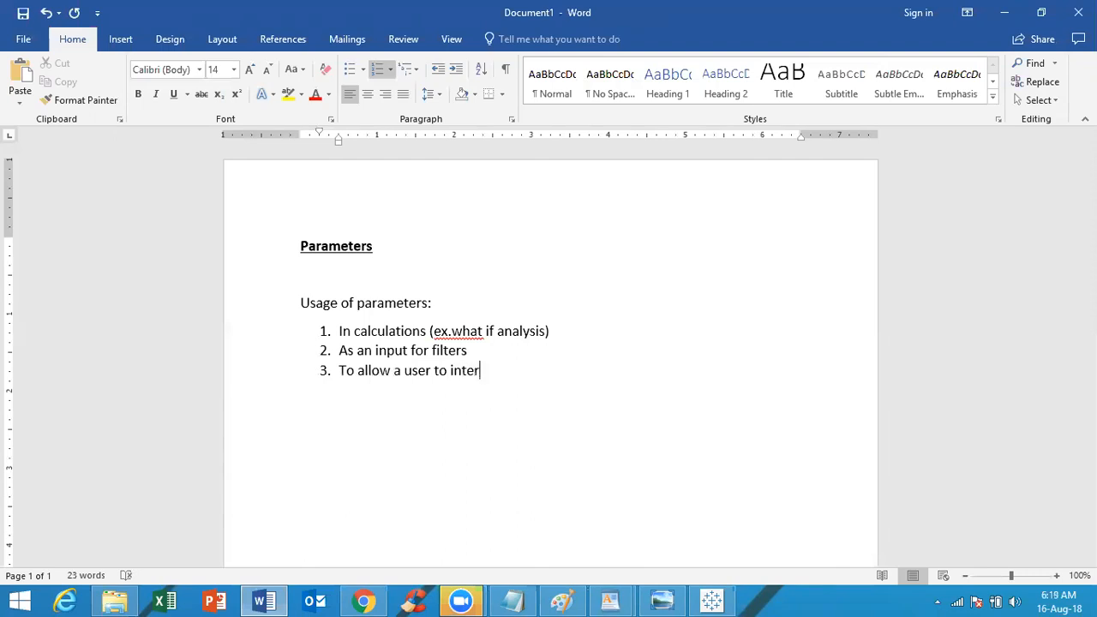
type("actively sele")
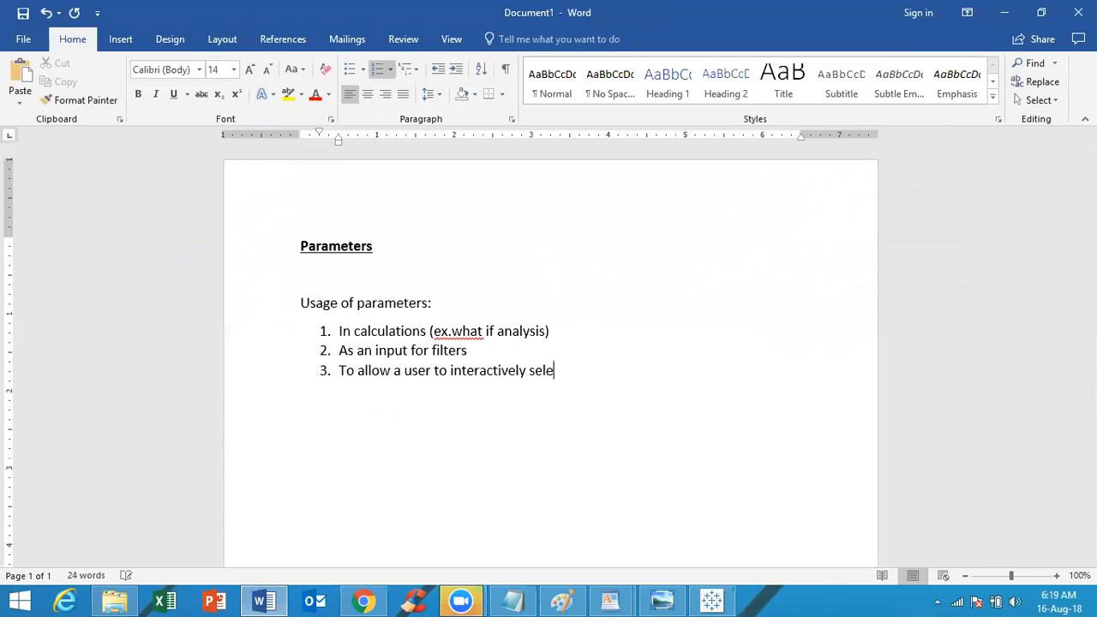
type("ct Measure or Dimension ")
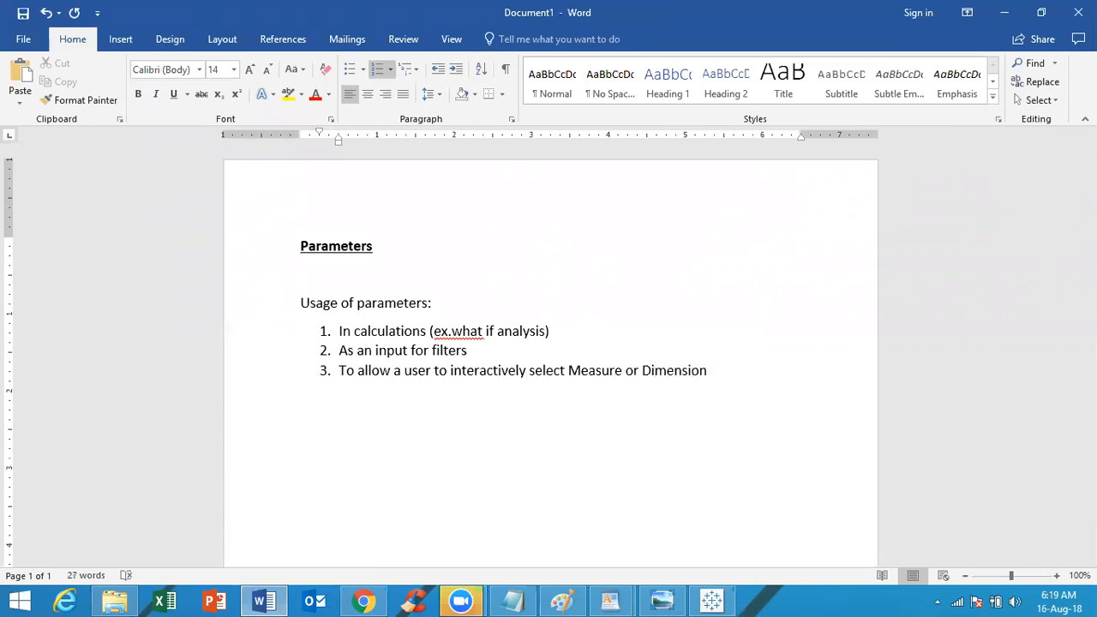
type("values")
Add the fourth list item "To be referenced in titles, captions, or Tooltips"
key("Return")
type("To be referenced in titles")
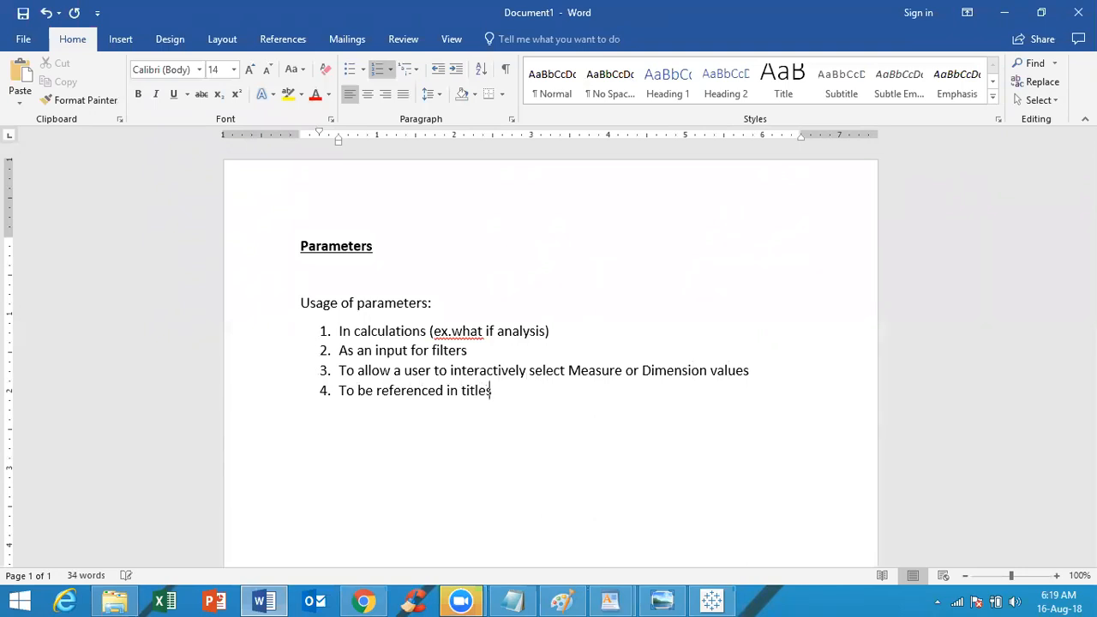
type(", captions, or Tooltips")
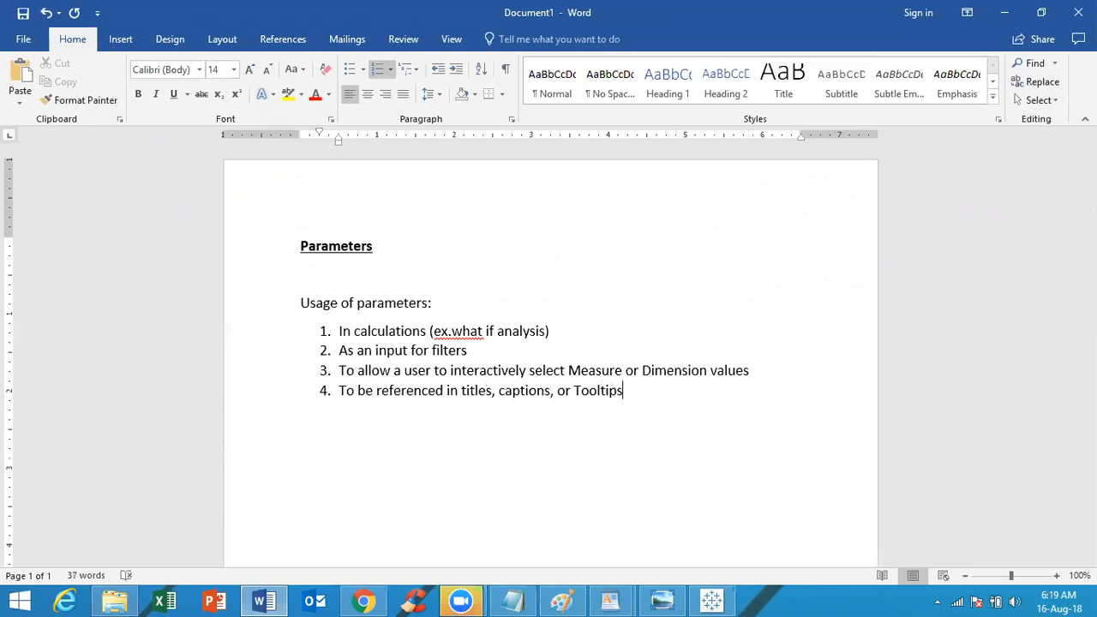
Add the fifth list item "To set the number of items you would like to be returned in a Top N report"
key("Return")
type("To ")
type("set")
type("he ")
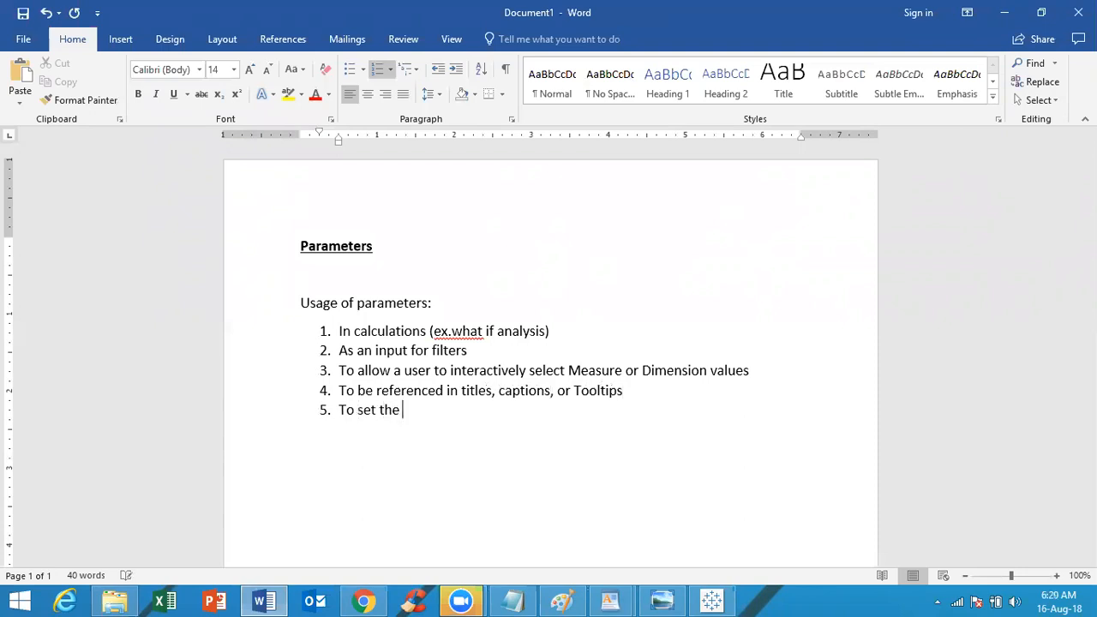
type("number of items")
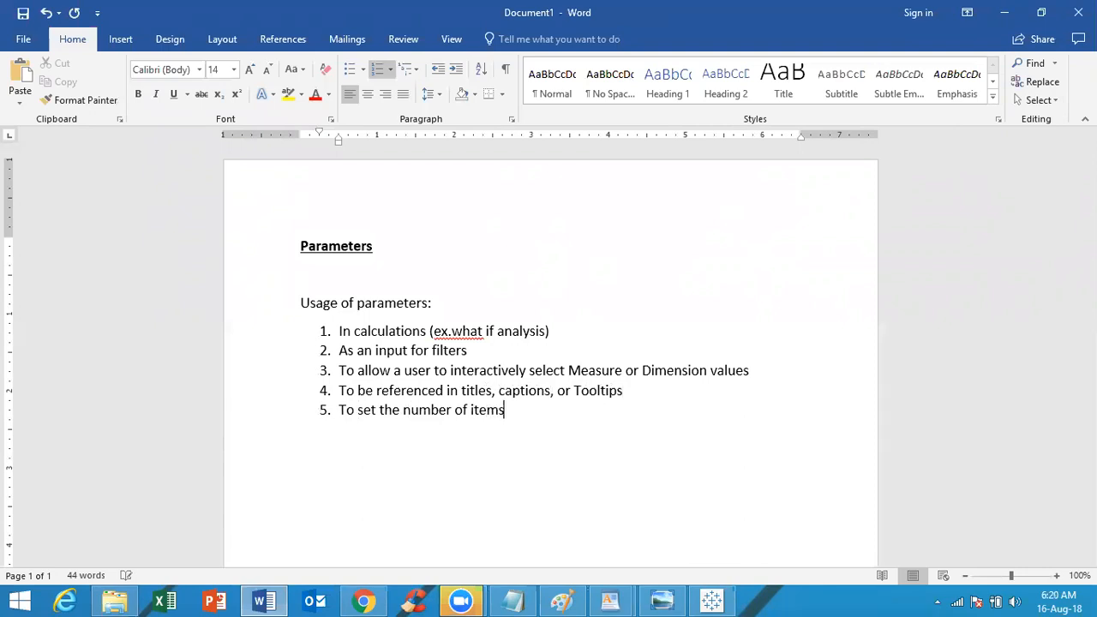
type(" you would like to ")
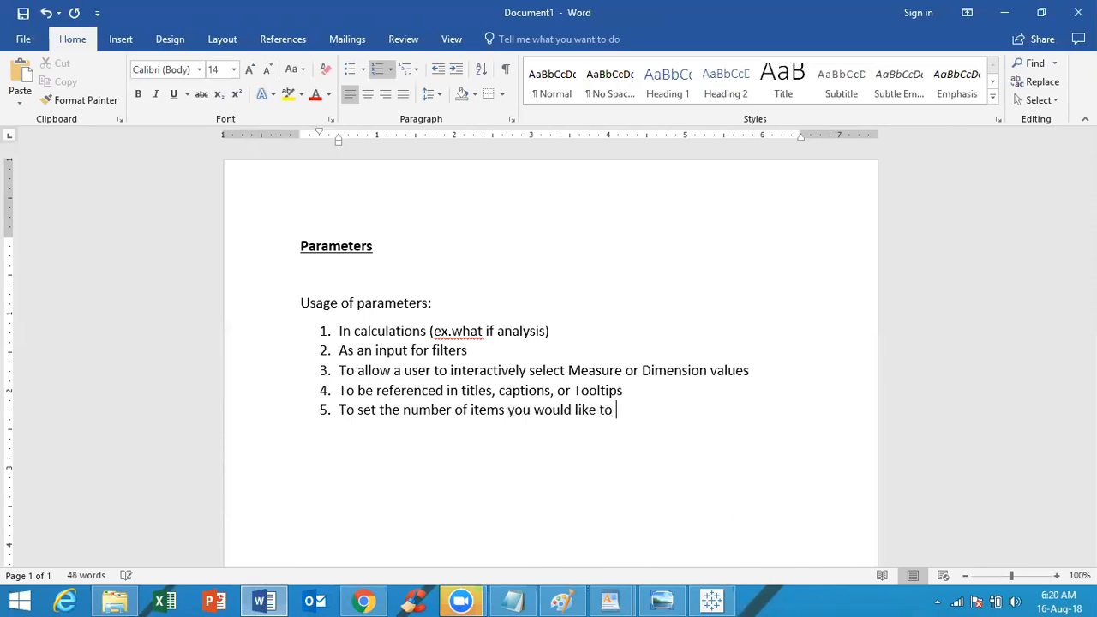
type("be returned in a Top")
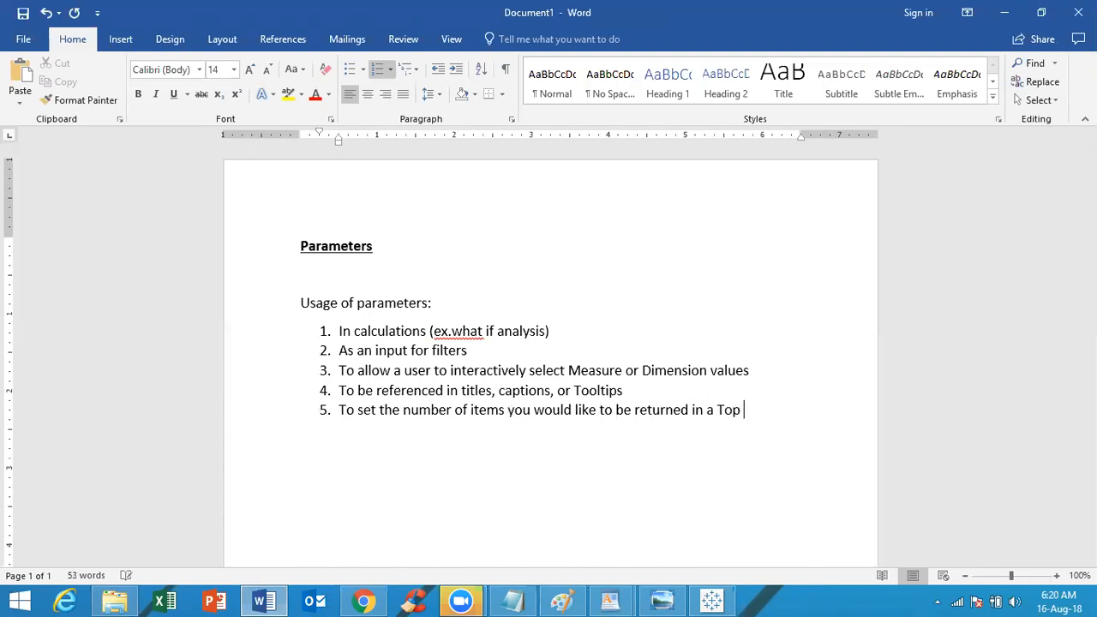
type(" N report")
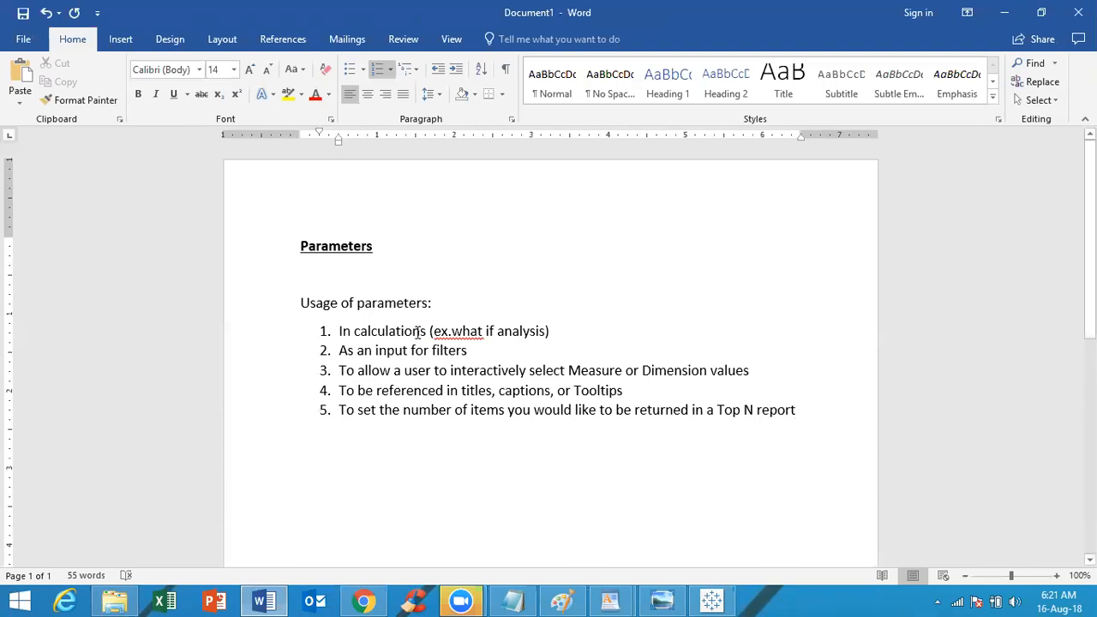
Review the numbered list of parameter uses, examining the Measure or Dimension, titles and Top N report items
left_click(440, 370)
double_click(604, 370)
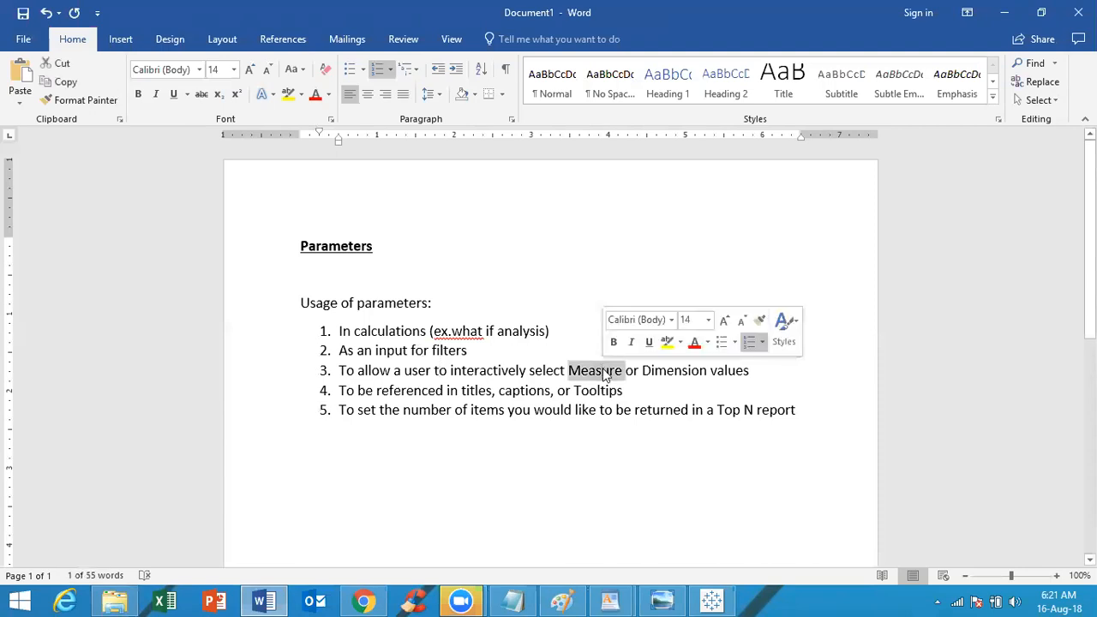
left_click(604, 372)
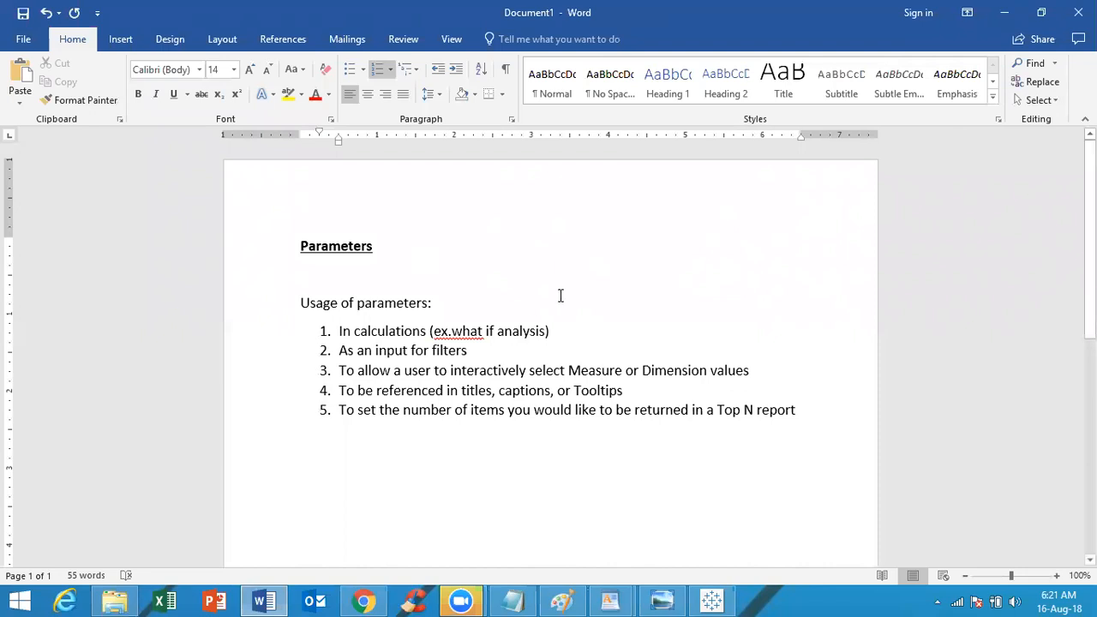
left_click(478, 390)
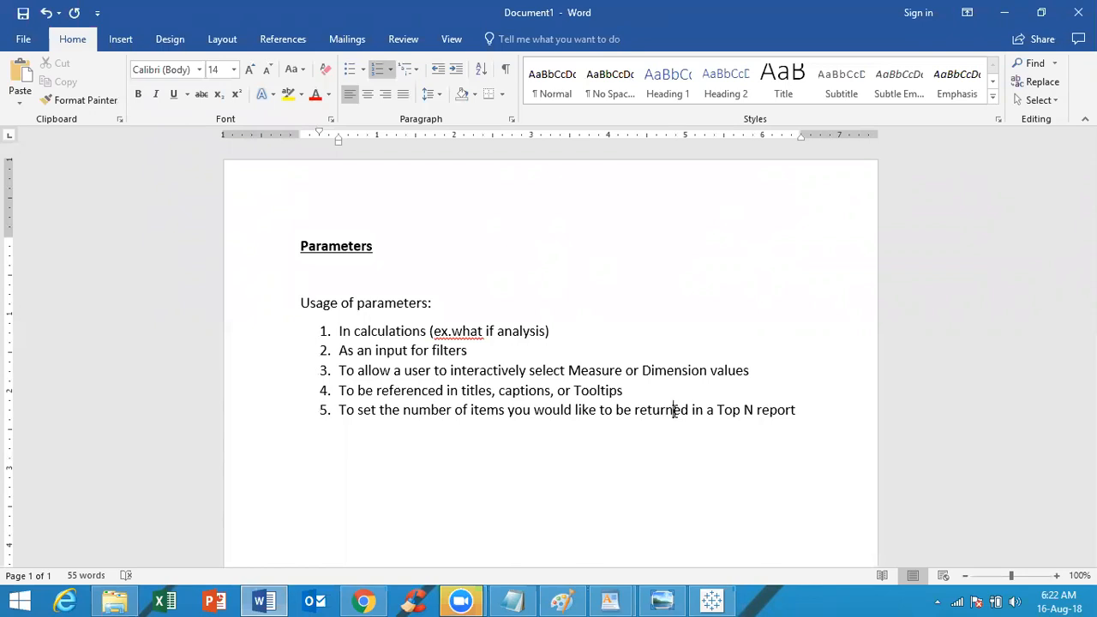
left_click(712, 599)
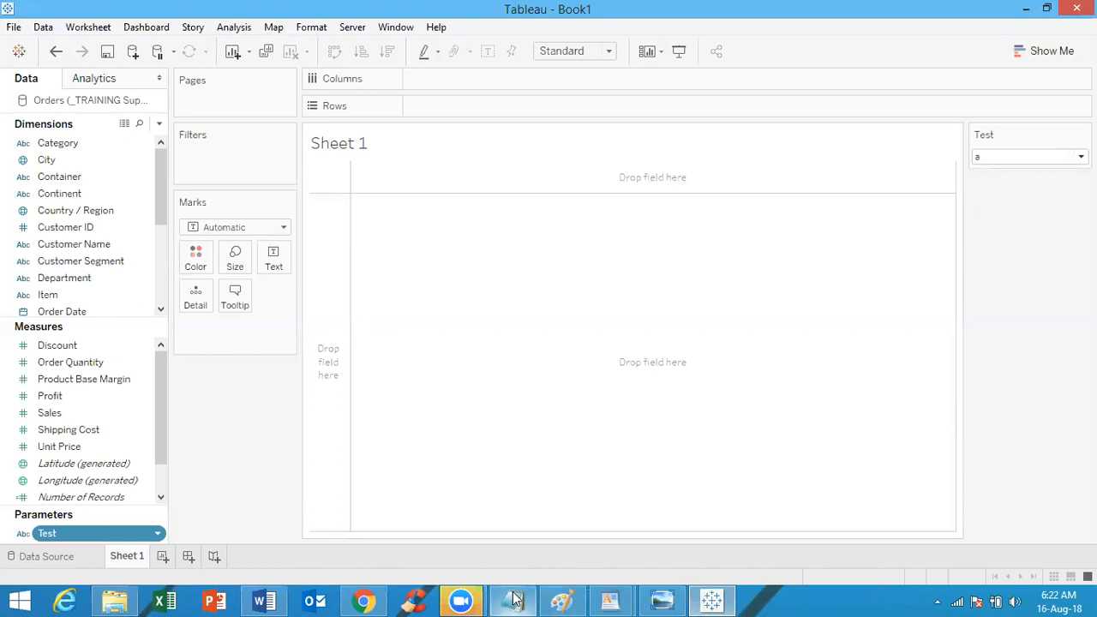
mouse_move(518, 600)
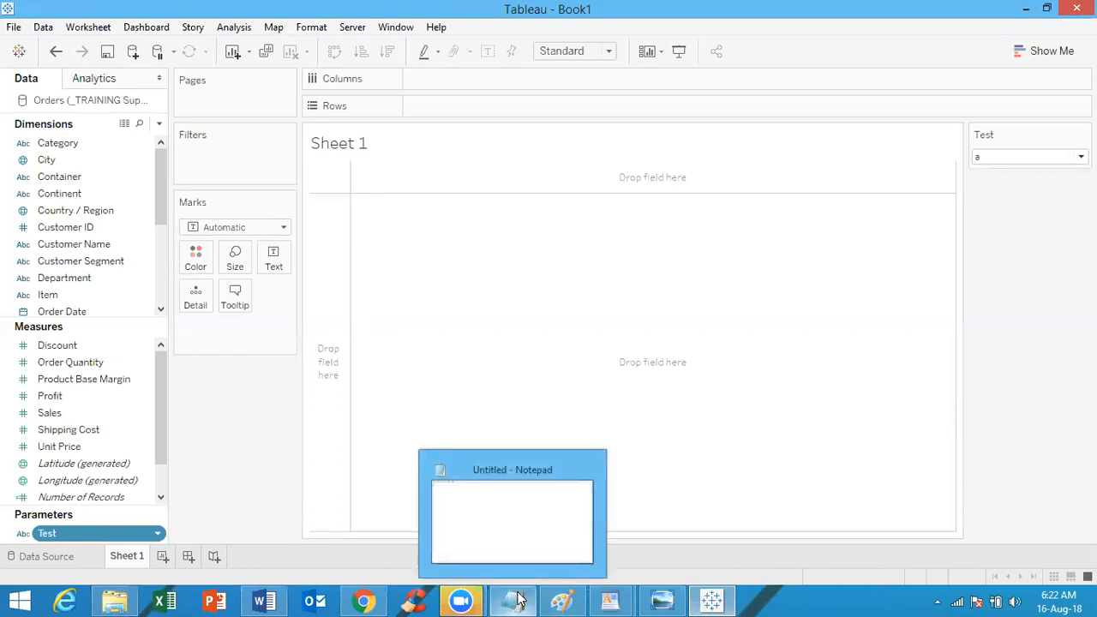
left_click(264, 600)
left_click(803, 412)
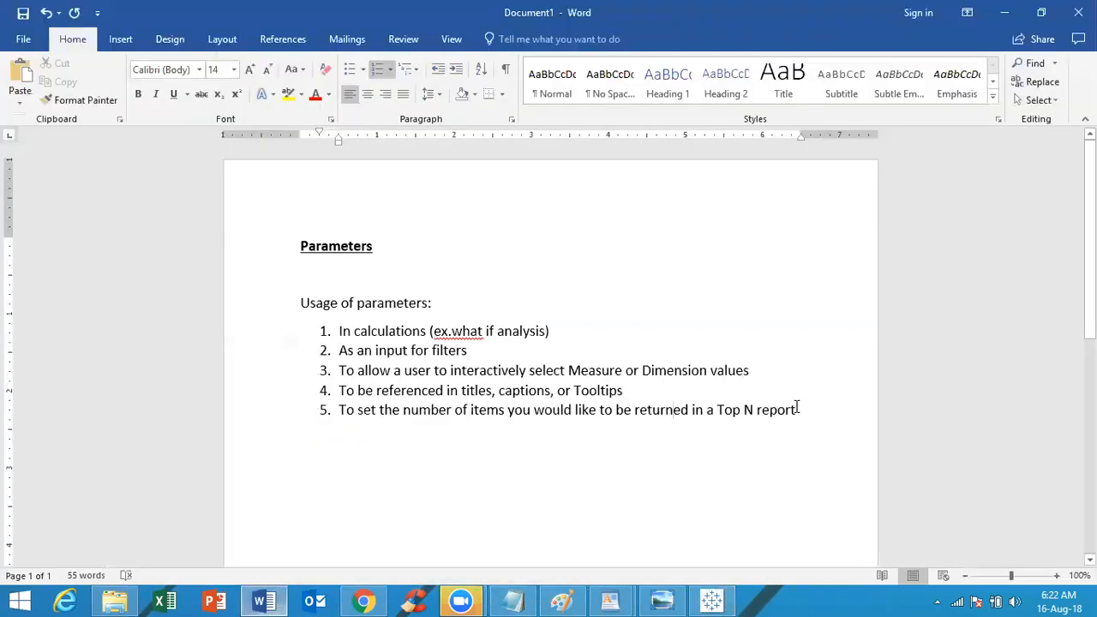
left_click(607, 393, "shift")
left_click(590, 410, "shift")
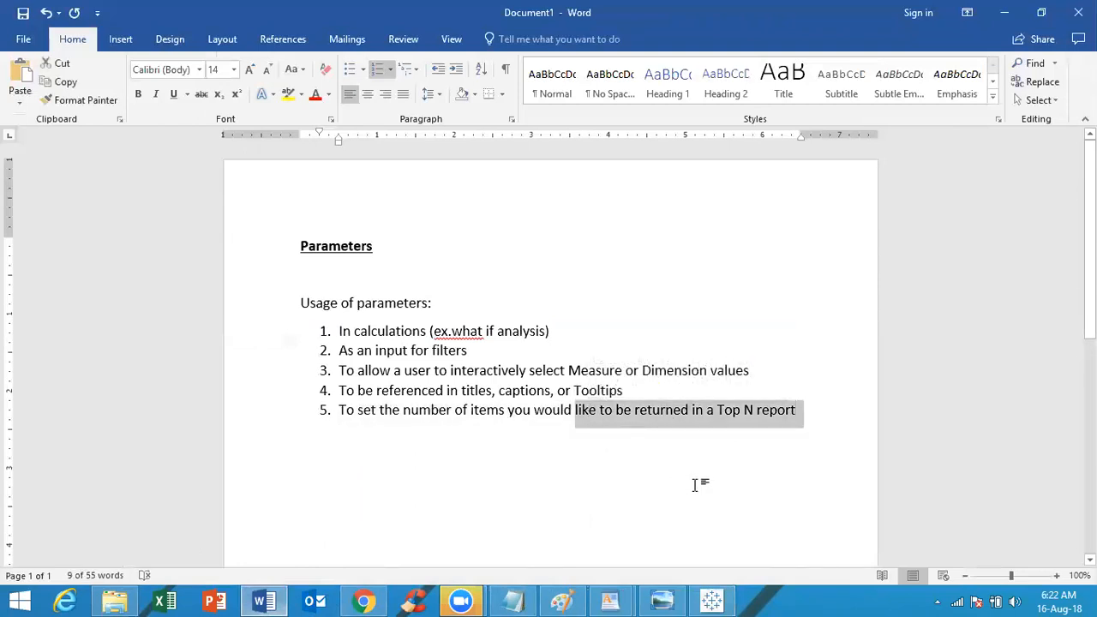
left_click(694, 409)
Switch to Tableau and start a Customer Name filter restricted to the top values by field
left_click(1005, 17)
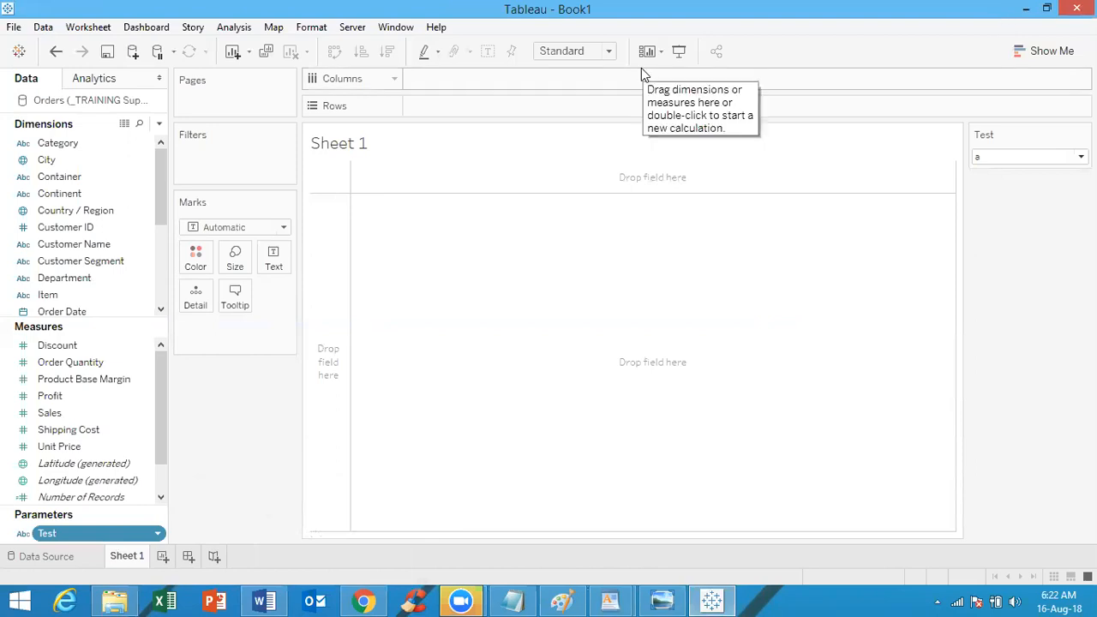
left_click(110, 246)
left_click_drag(182, 221, 246, 148)
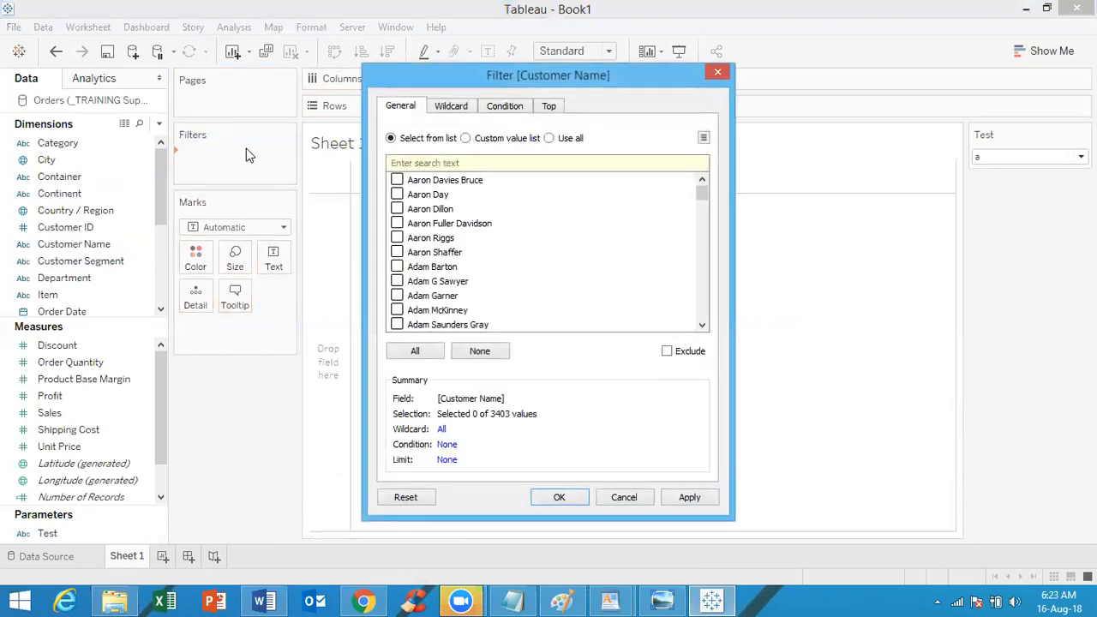
left_click(549, 107)
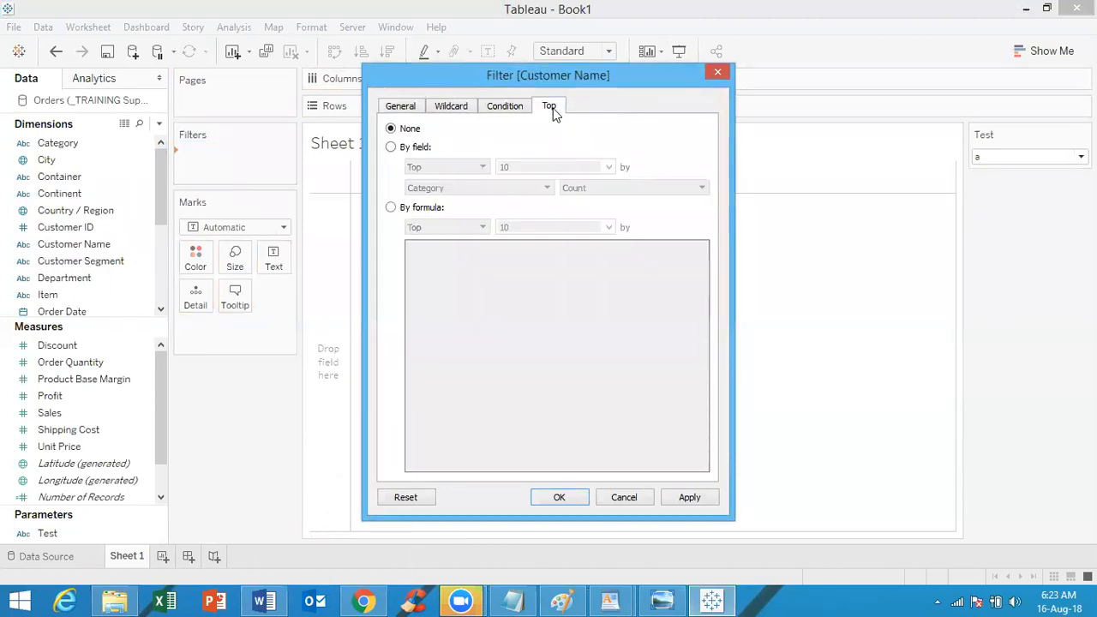
left_click(401, 150)
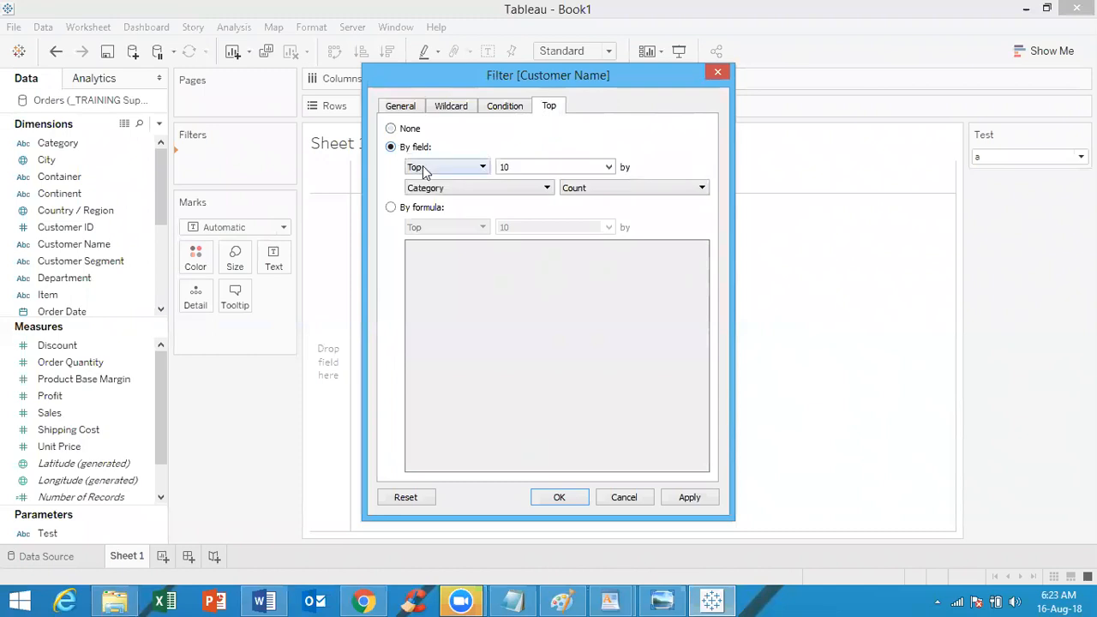
Create a new parameter named "Top N" for the filter's item count, with allowable values set to All
left_click(610, 167)
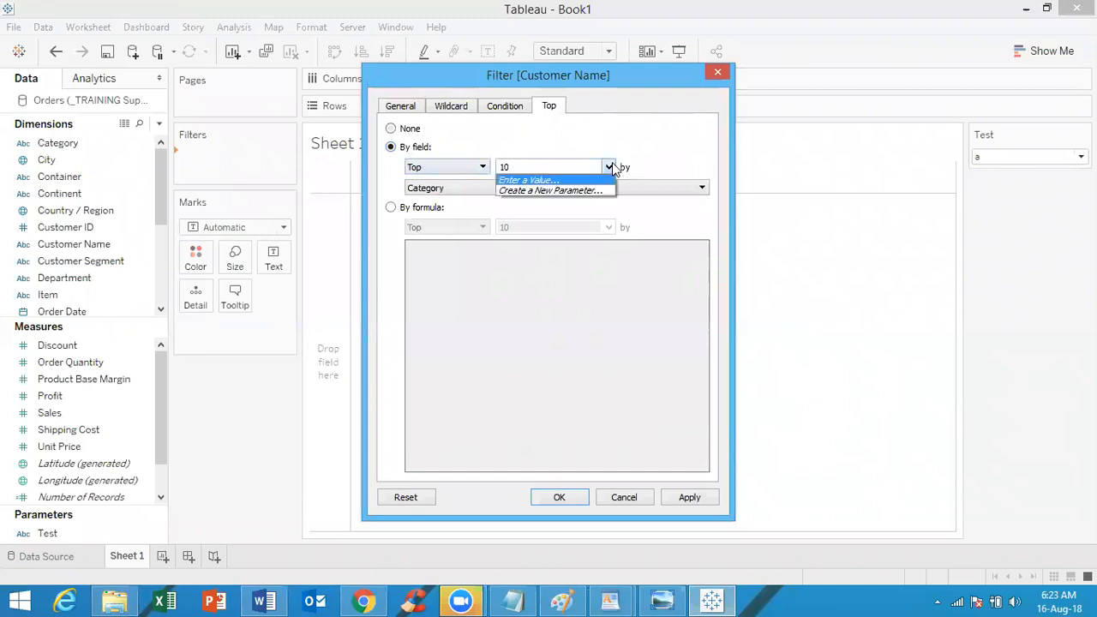
left_click(586, 190)
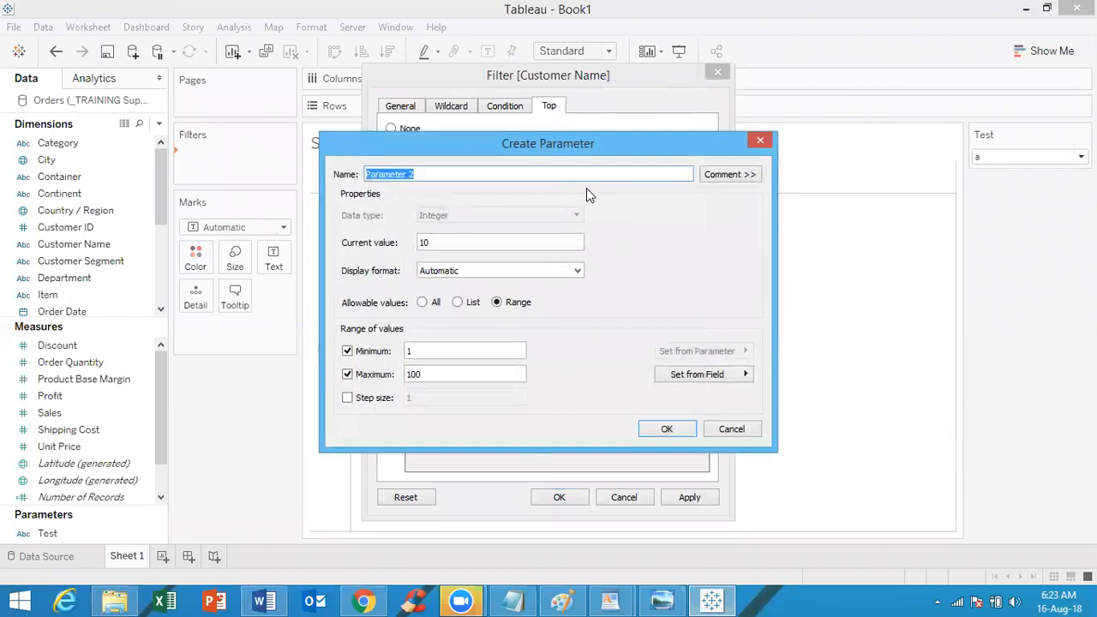
type("Top N")
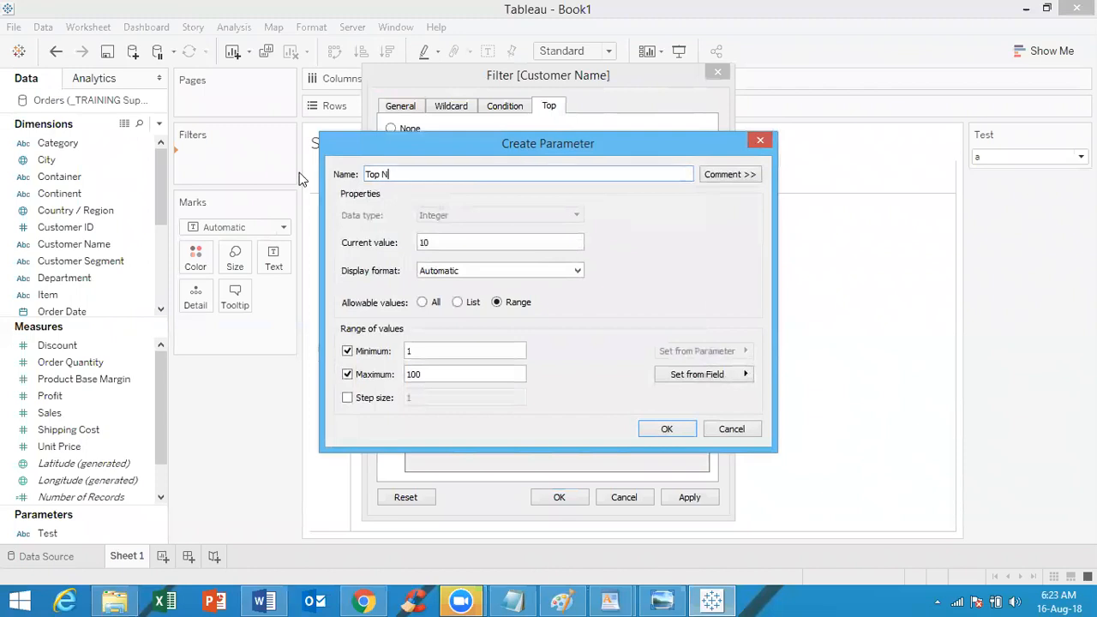
left_click(423, 305)
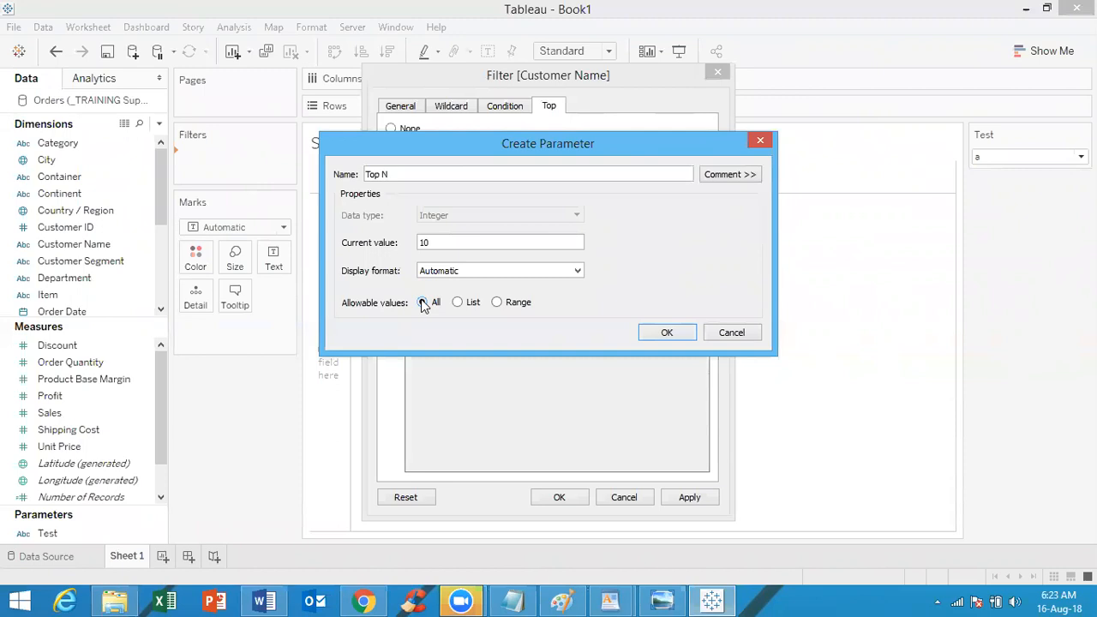
left_click(667, 334)
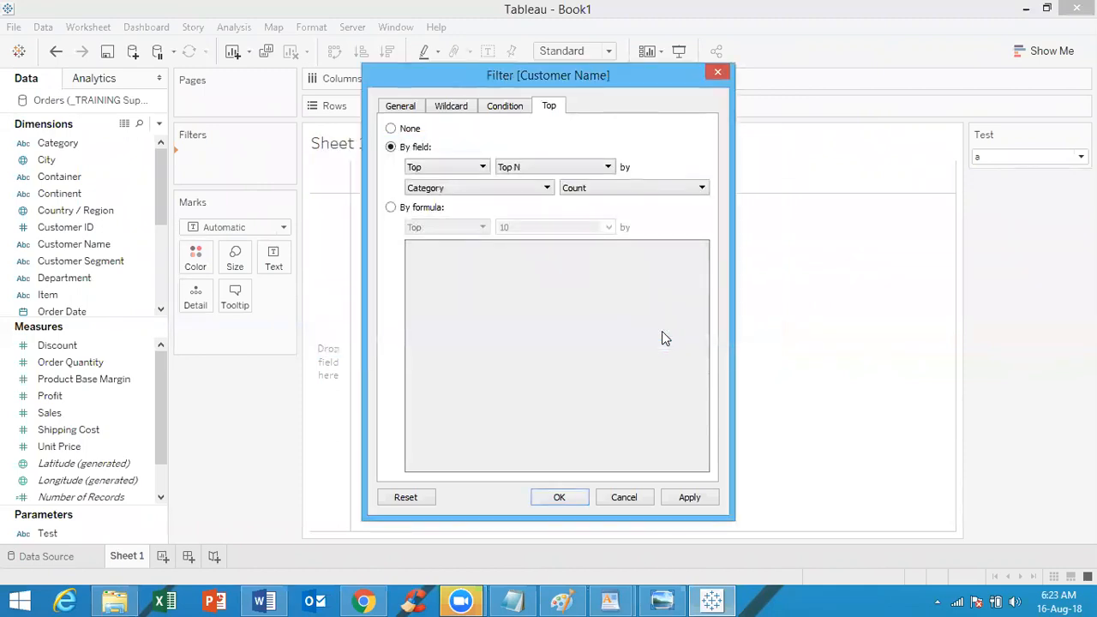
Rank the Customer Name top filter by the sum of Sales and apply it
left_click(503, 189)
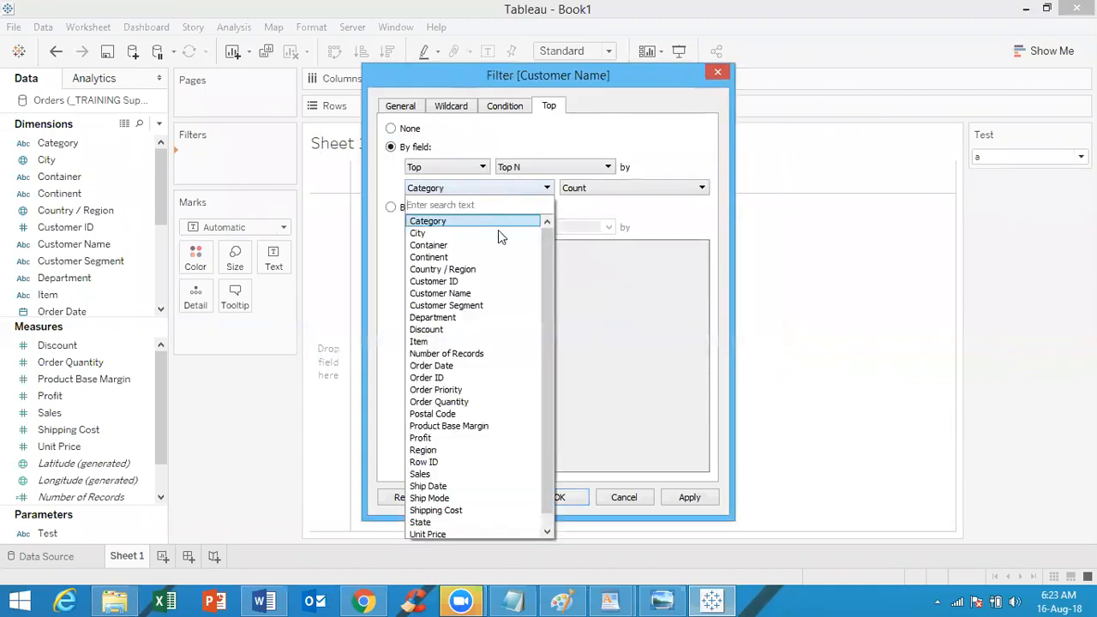
left_click(461, 474)
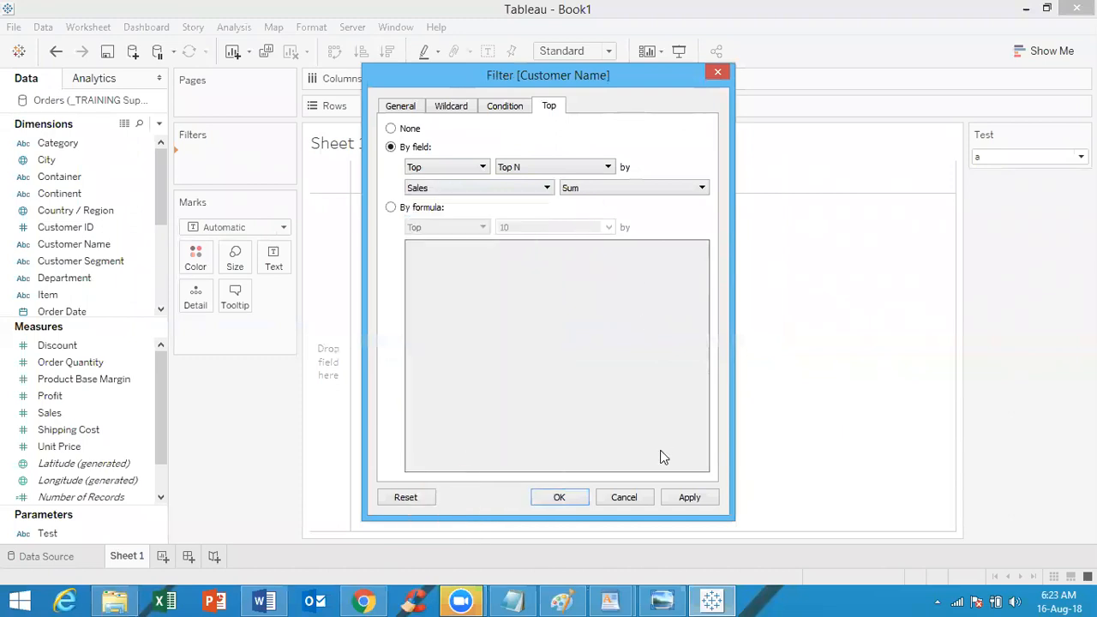
left_click(691, 497)
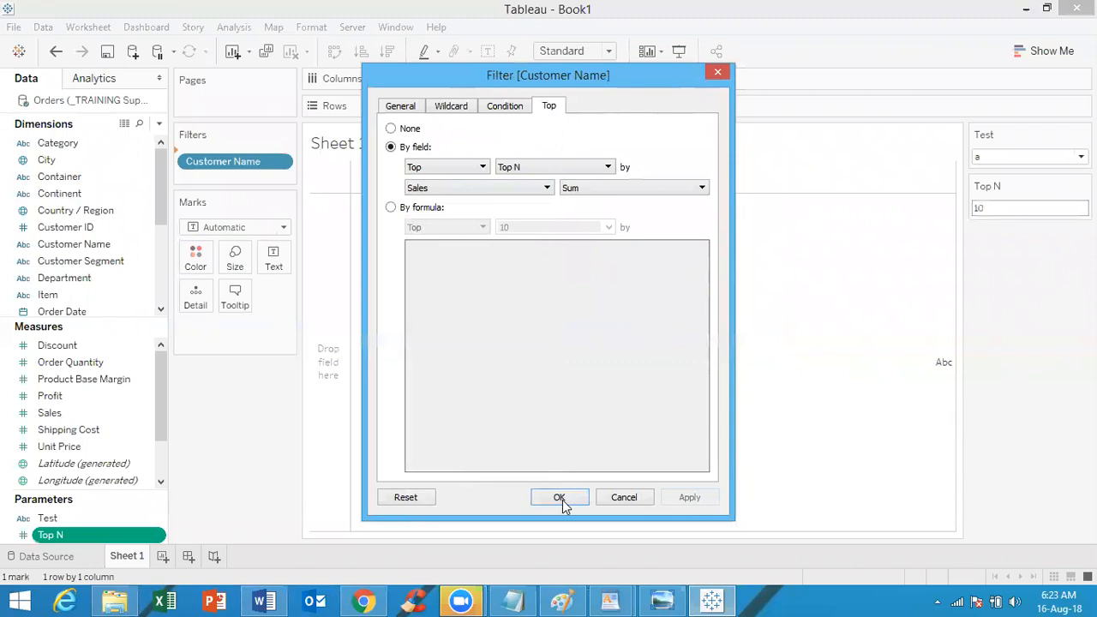
left_click(560, 498)
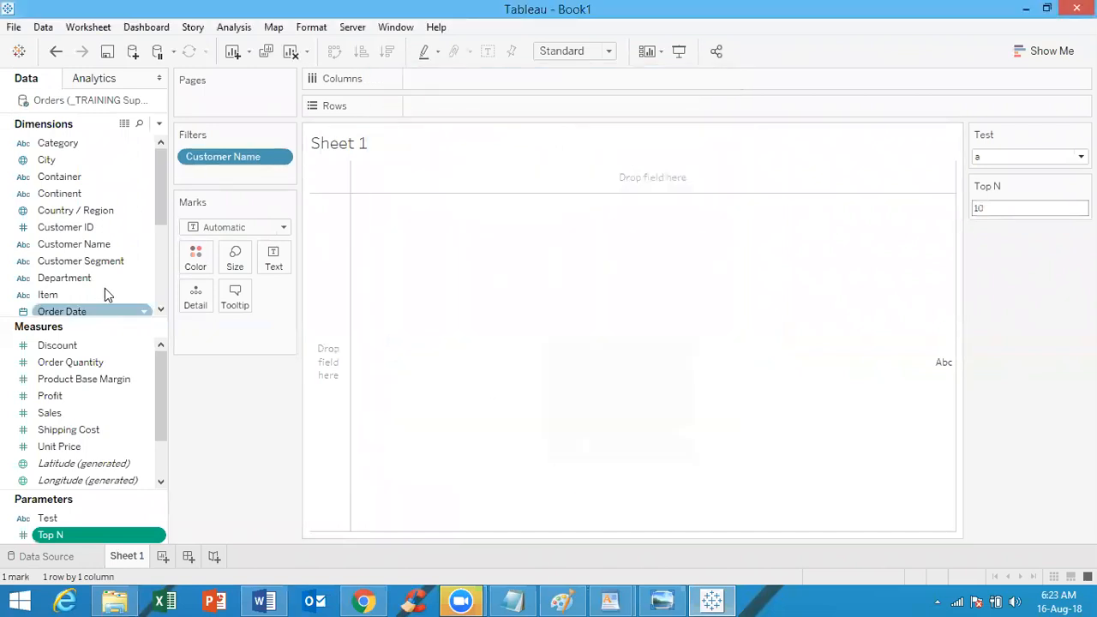
Build a bar chart with Customer Name on rows and Sales on columns, and hide the Test parameter control
left_click_drag(116, 243, 538, 106)
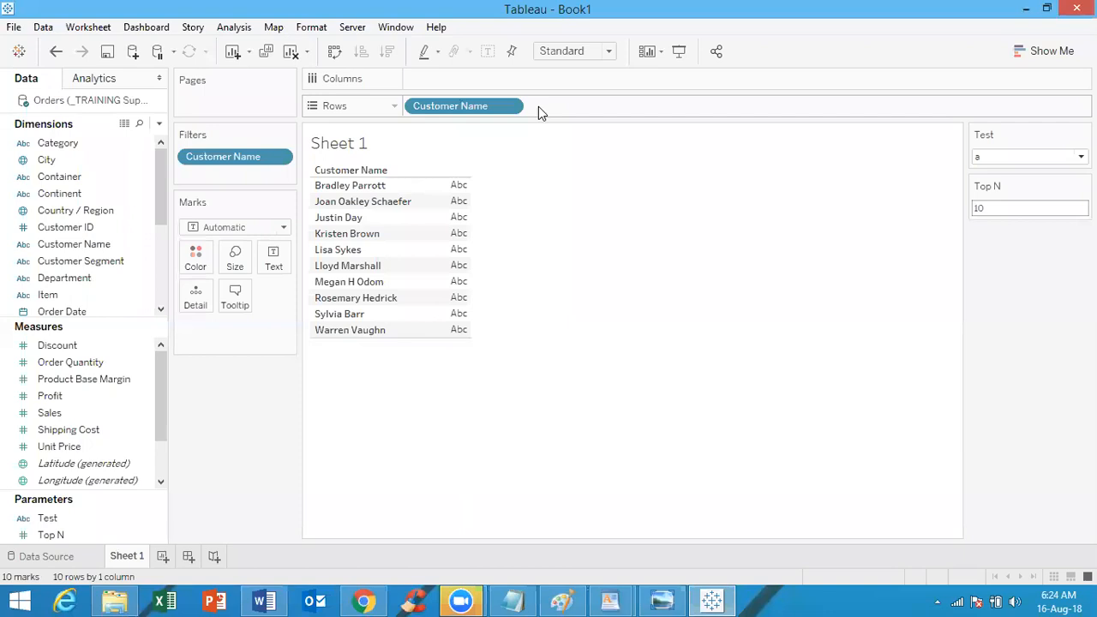
left_click_drag(92, 415, 468, 81)
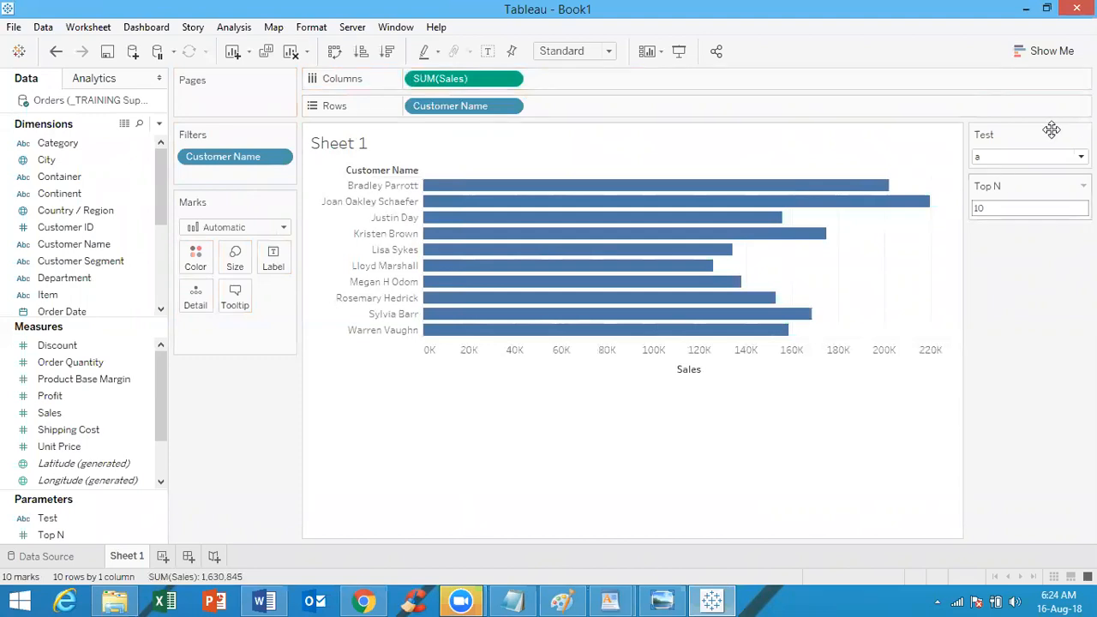
left_click(1083, 134)
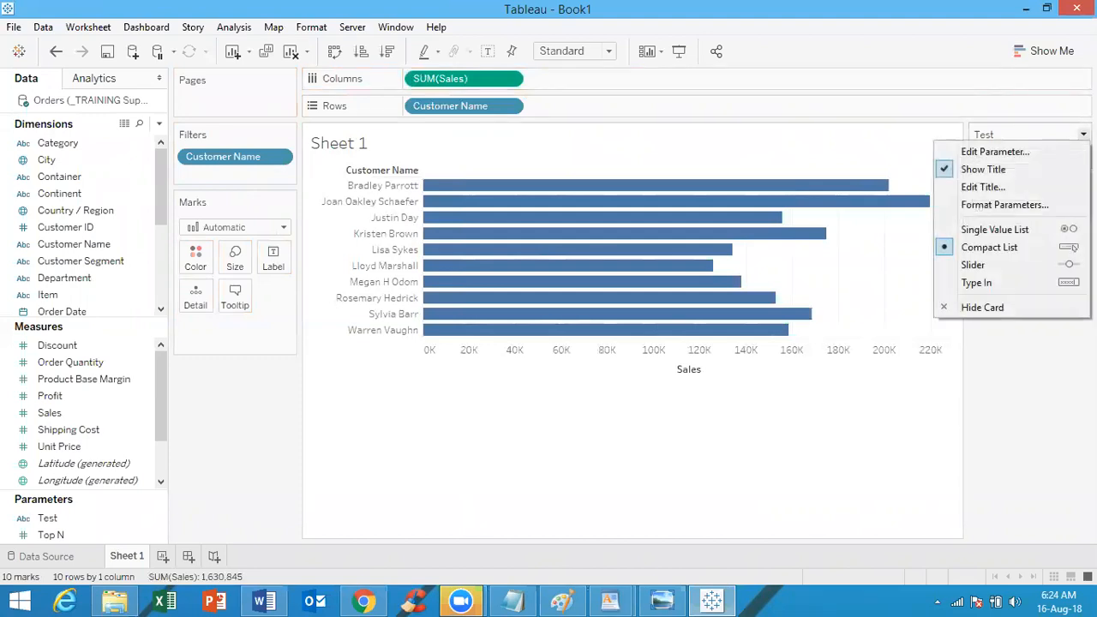
left_click(983, 307)
Try the Top N parameter with a value of 3 and with a value of 20
left_click(1009, 158)
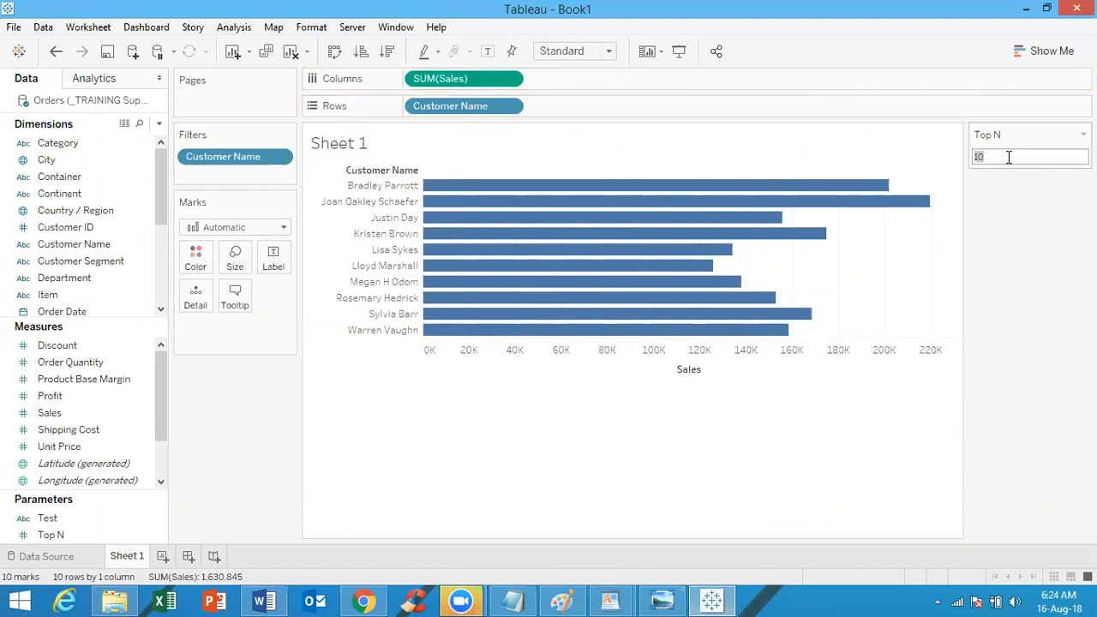
type("3")
key("Return")
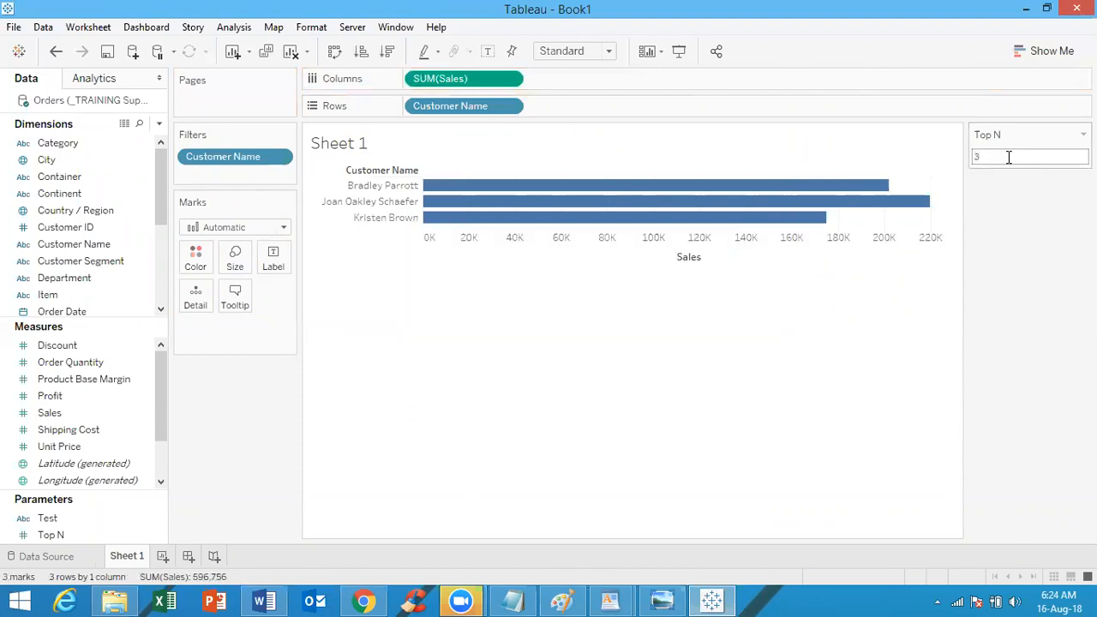
left_click(1008, 157)
type("20")
key("Return")
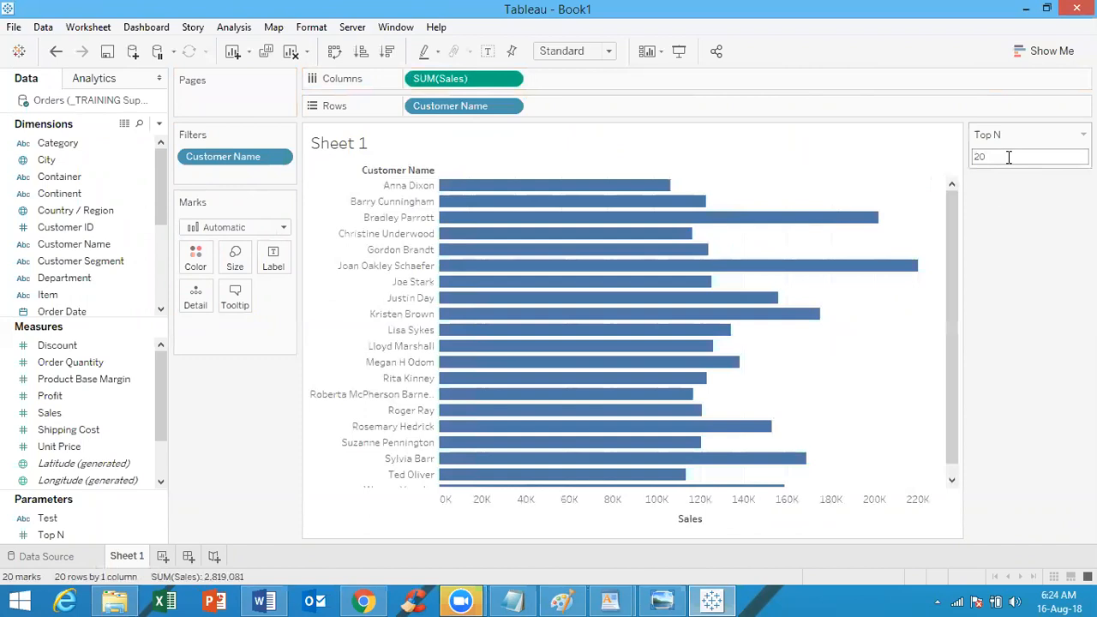
Set the Top N parameter to 7
double_click(1009, 157)
type("7")
key("Return")
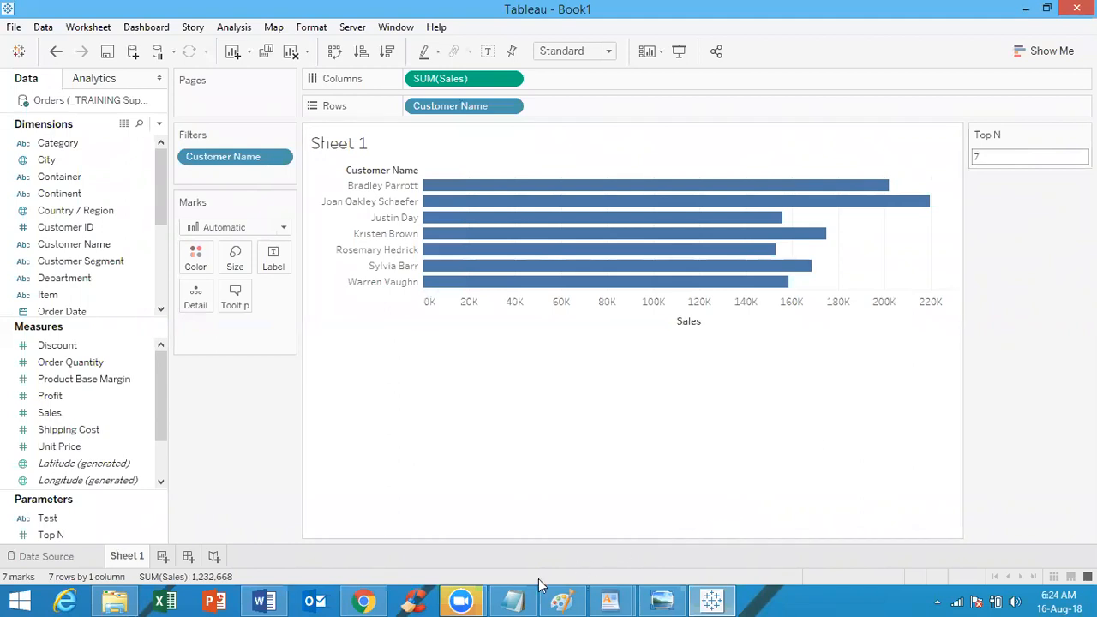
Switch to Word and review the Top N report item and the Parameters heading
left_click(264, 600)
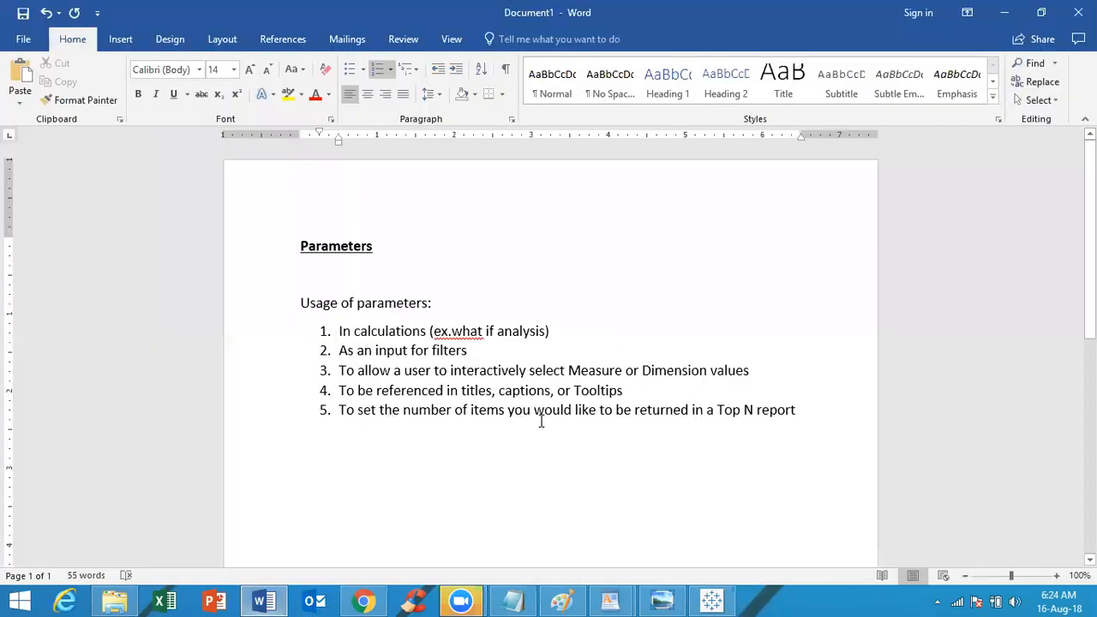
left_click(801, 412)
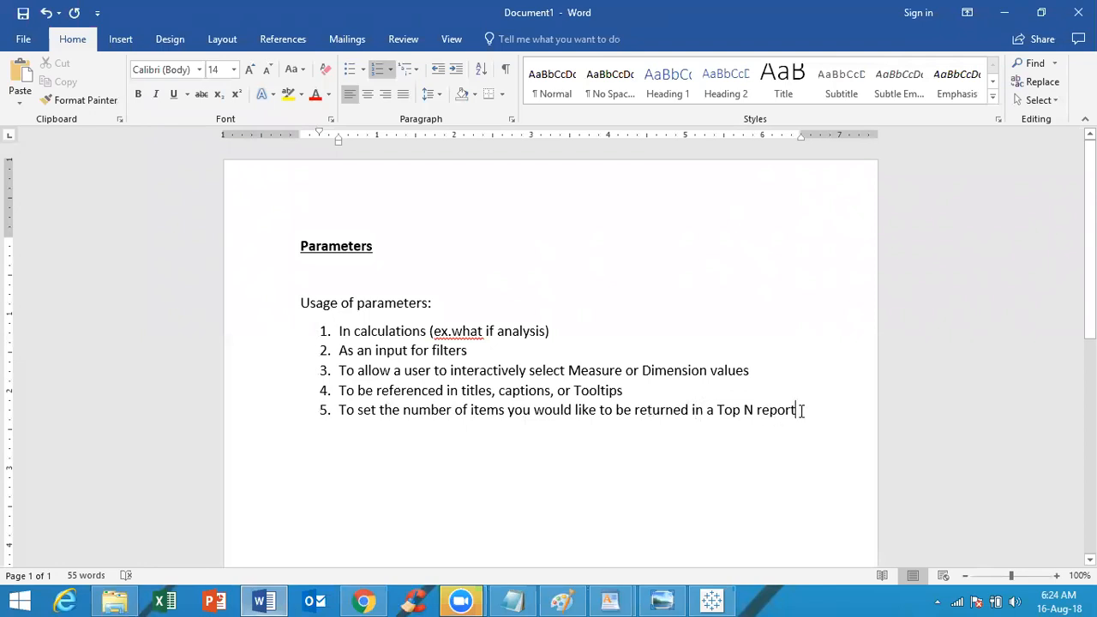
left_click(340, 247)
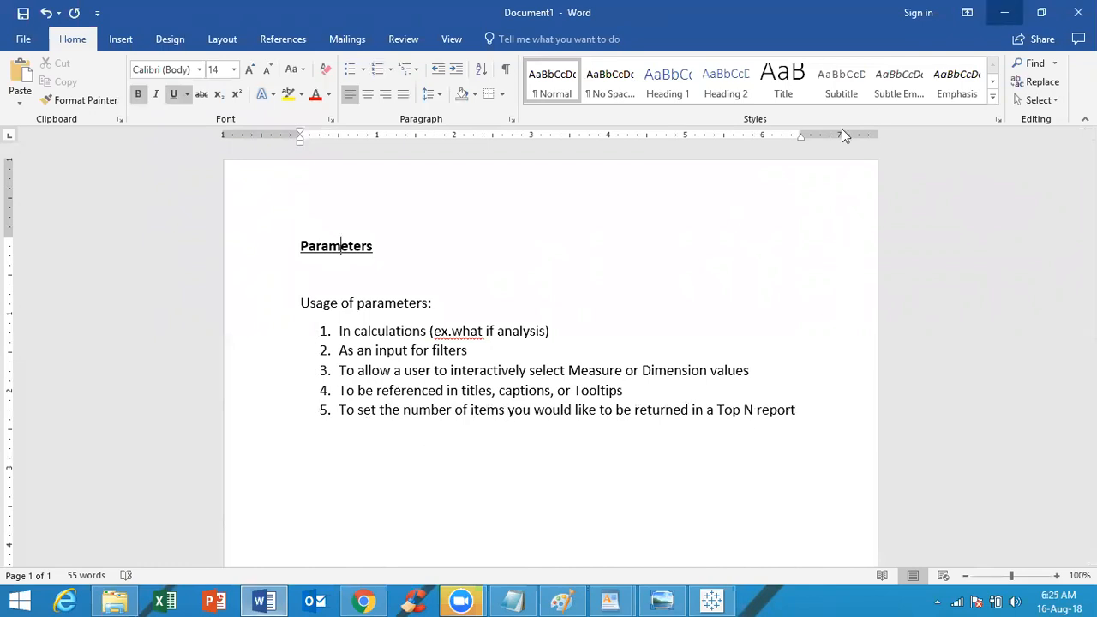
Switch to Tableau and review the Customer Name filter's top-by-field settings that use the Top N parameter
left_click(1003, 12)
left_click(999, 155)
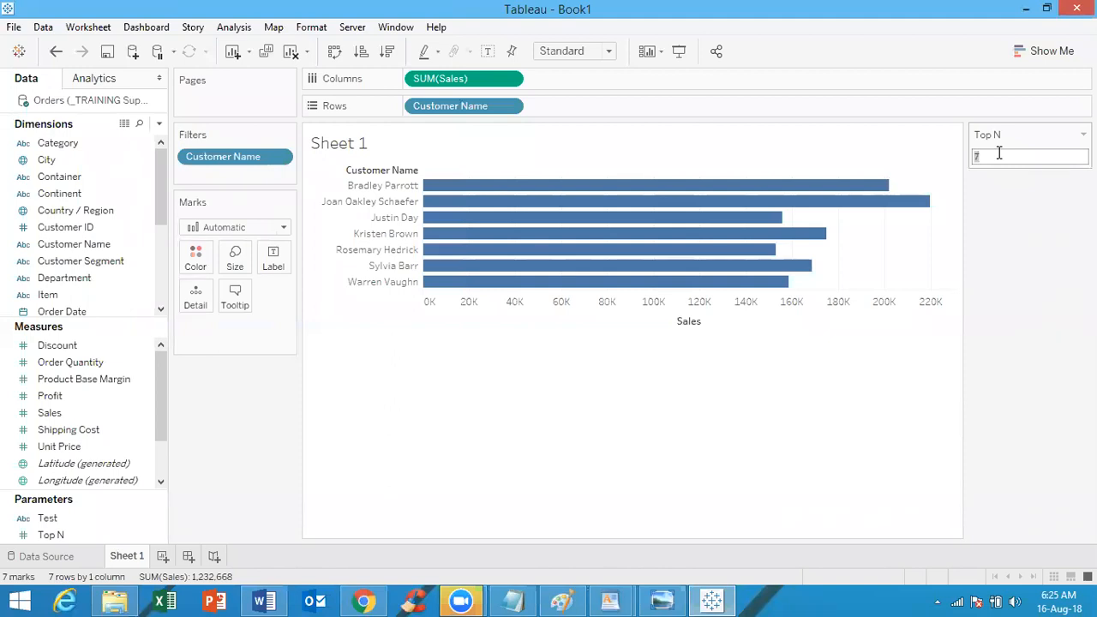
left_click(280, 157)
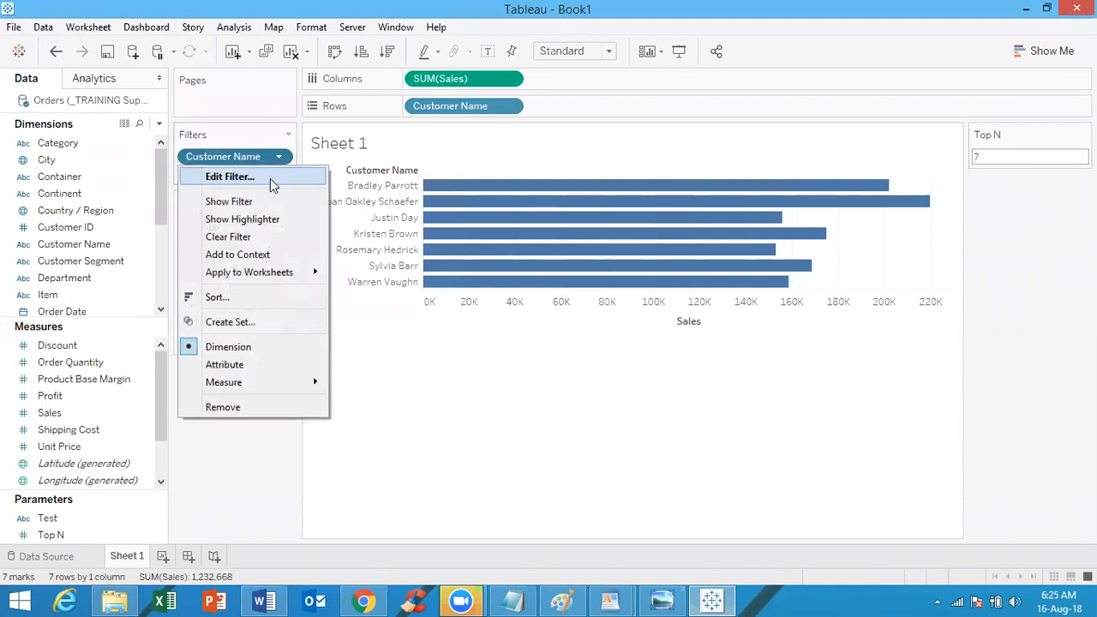
left_click(270, 178)
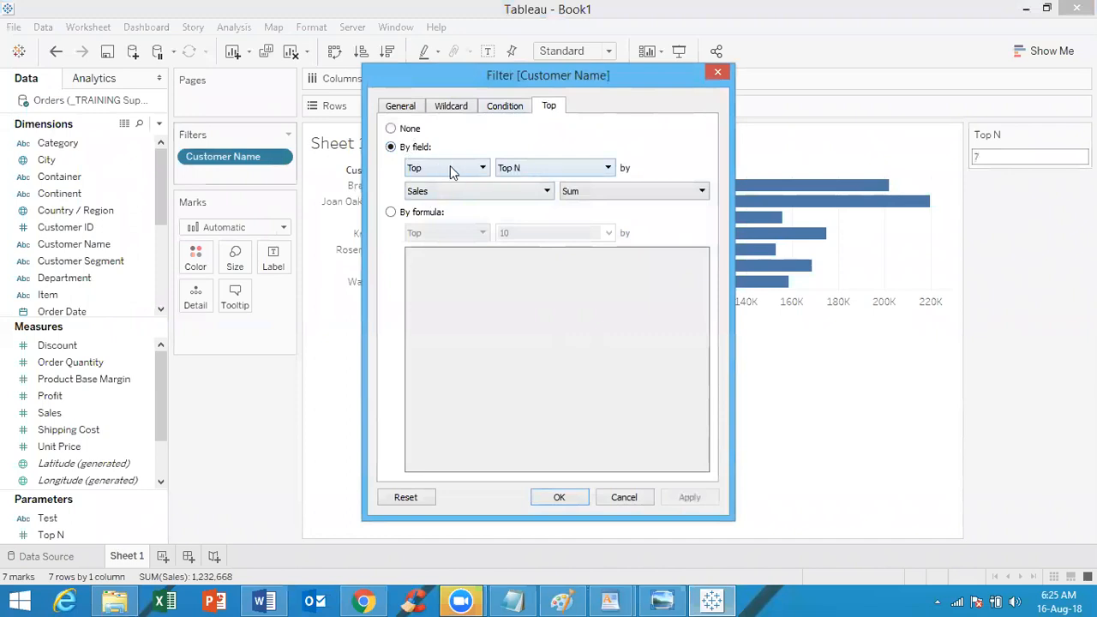
left_click(606, 169)
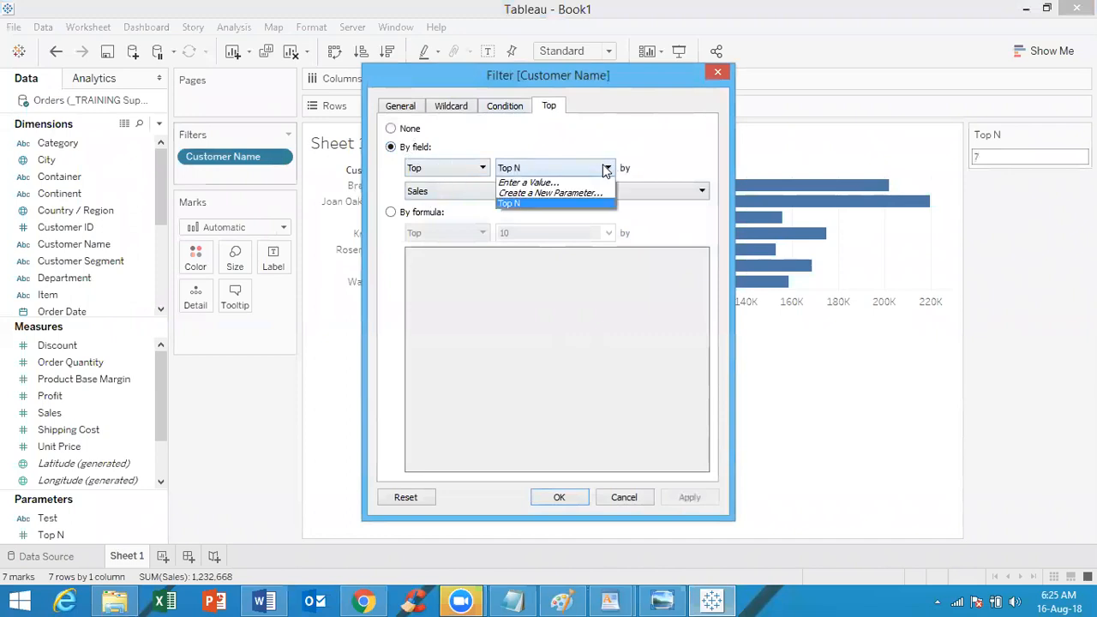
left_click(560, 204)
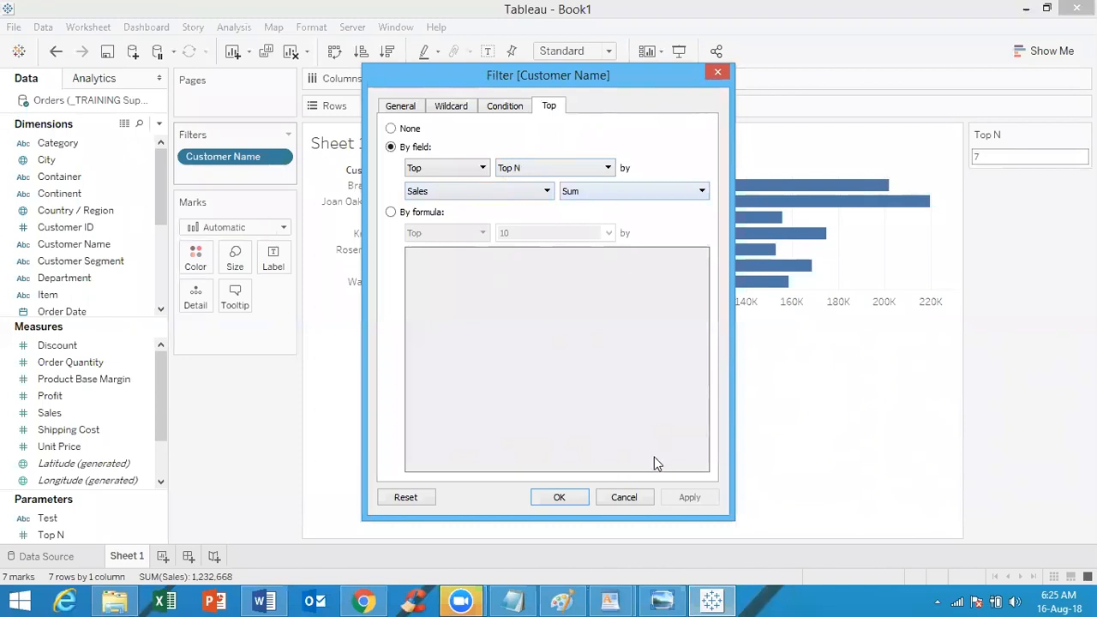
left_click(550, 498)
Restrict the Top N parameter's allowable values to a range with minimum 1 and maximum 10
left_click(56, 535)
right_click(55, 536)
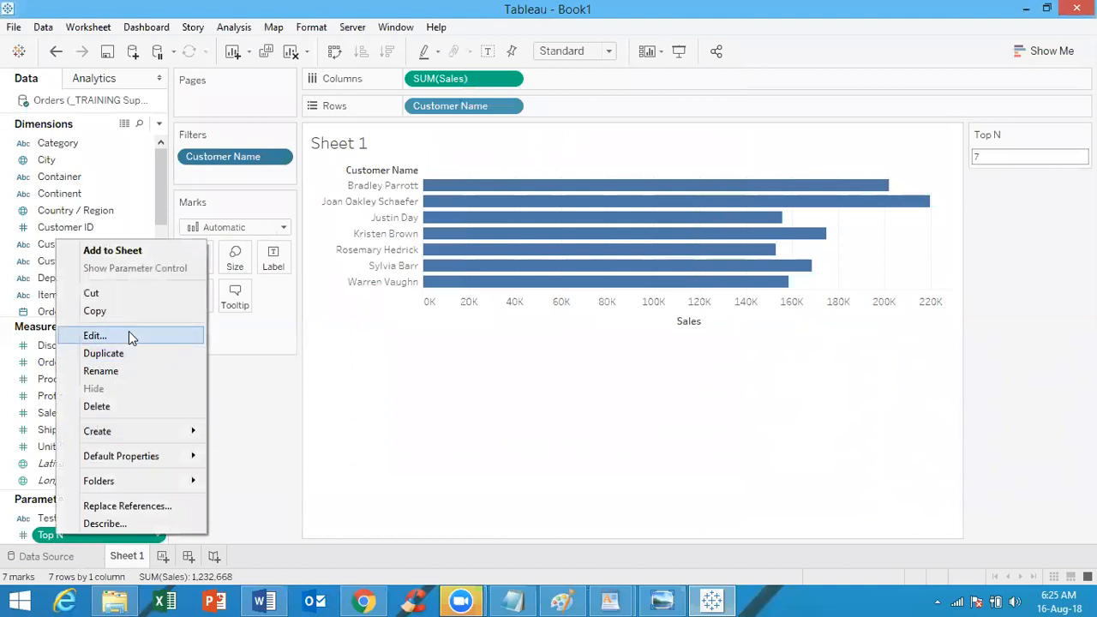
left_click(129, 334)
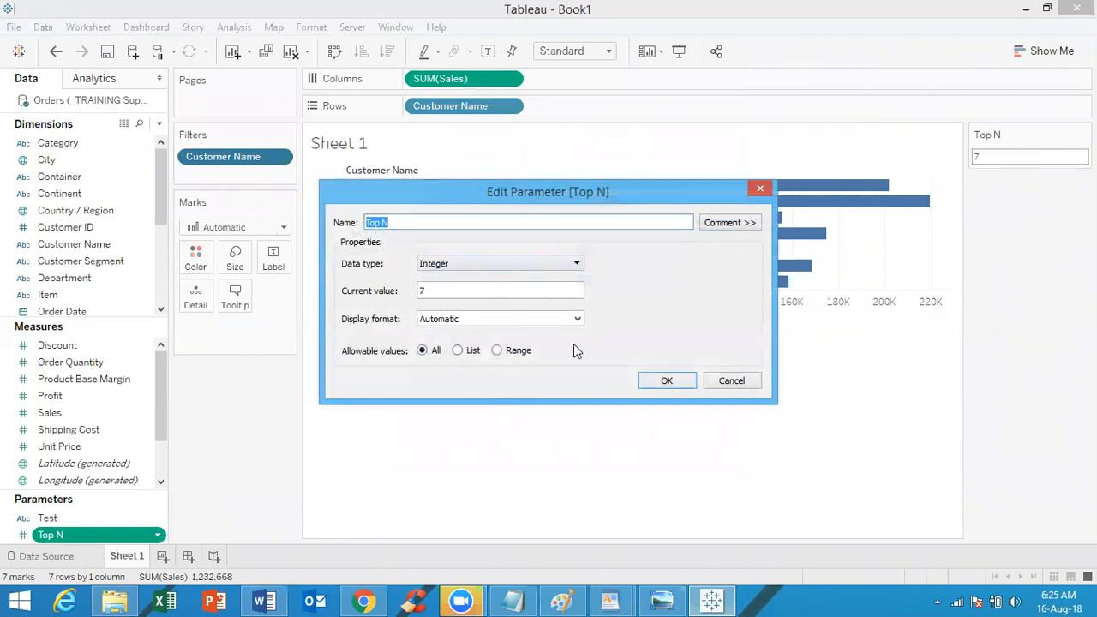
left_click(458, 350)
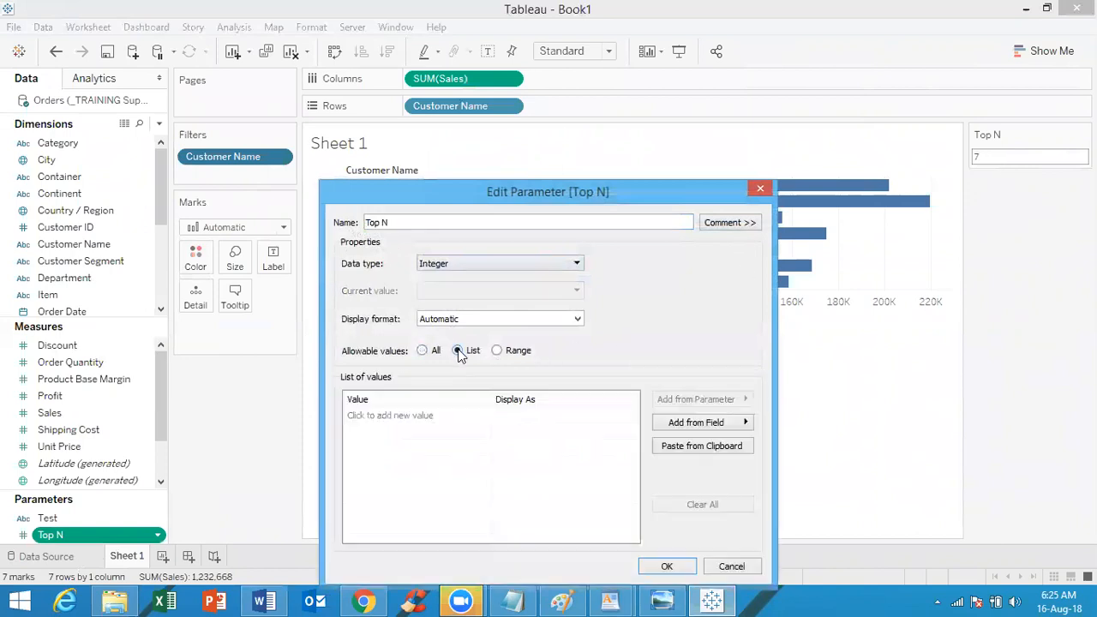
left_click(417, 414)
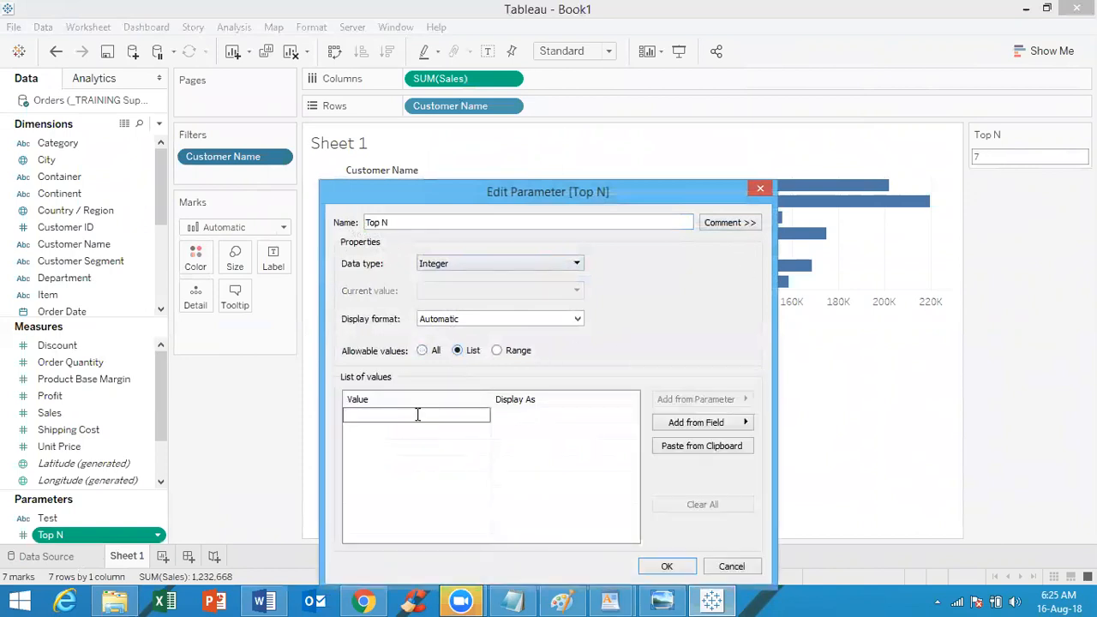
left_click(497, 351)
left_click(346, 401)
left_click(348, 424)
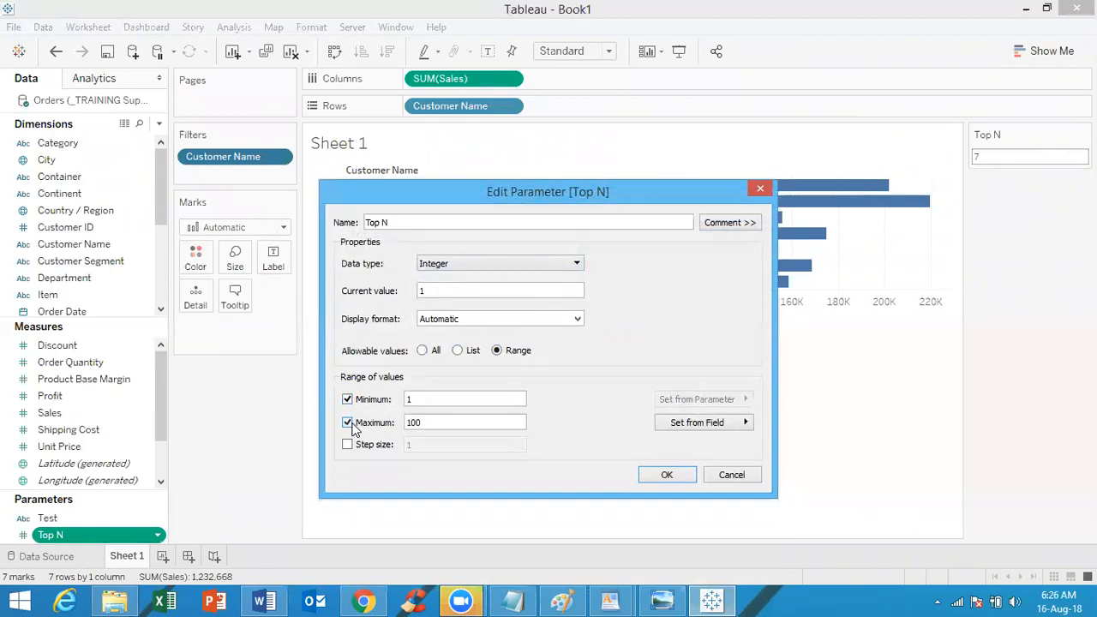
double_click(456, 421)
type("10")
left_click(662, 474)
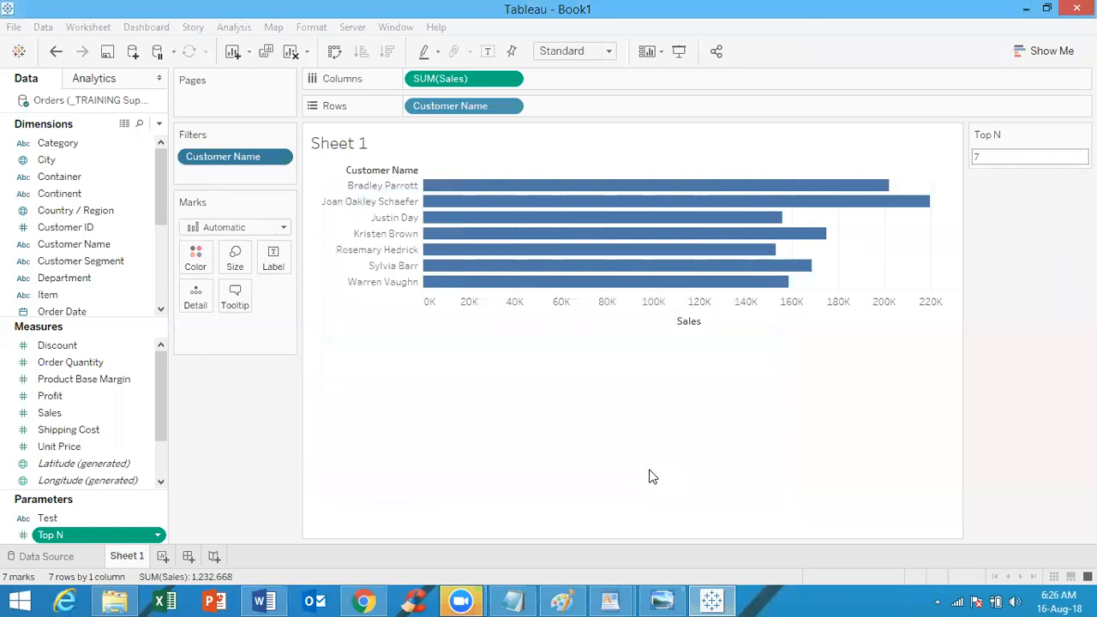
Try the Top N parameter with a value of 10 and with the out-of-range value 20
double_click(1025, 156)
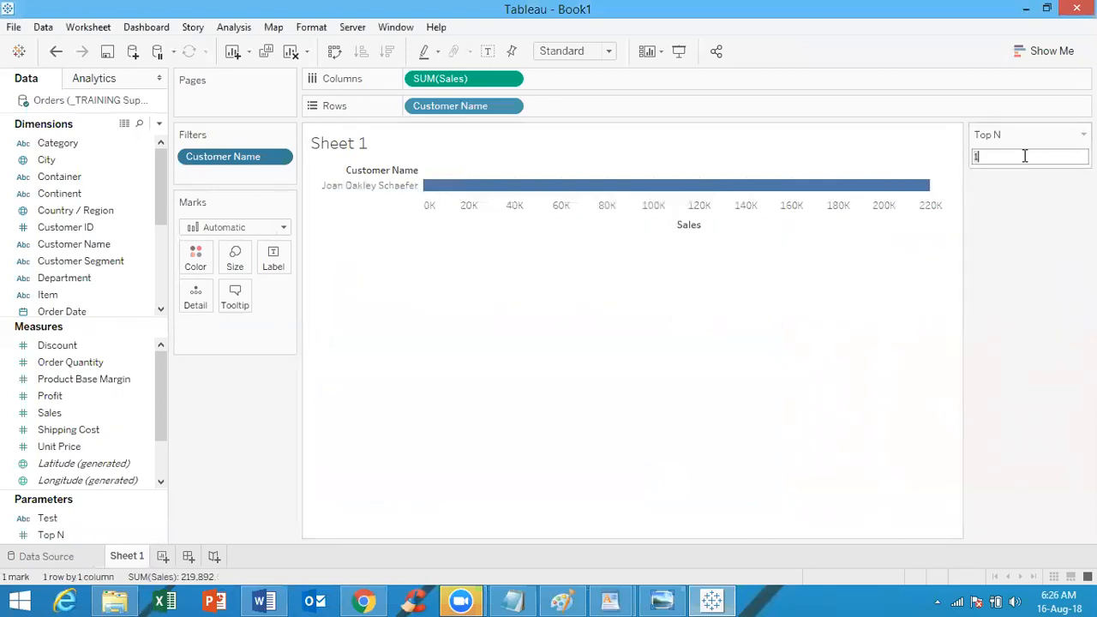
type("110")
double_click(1024, 156)
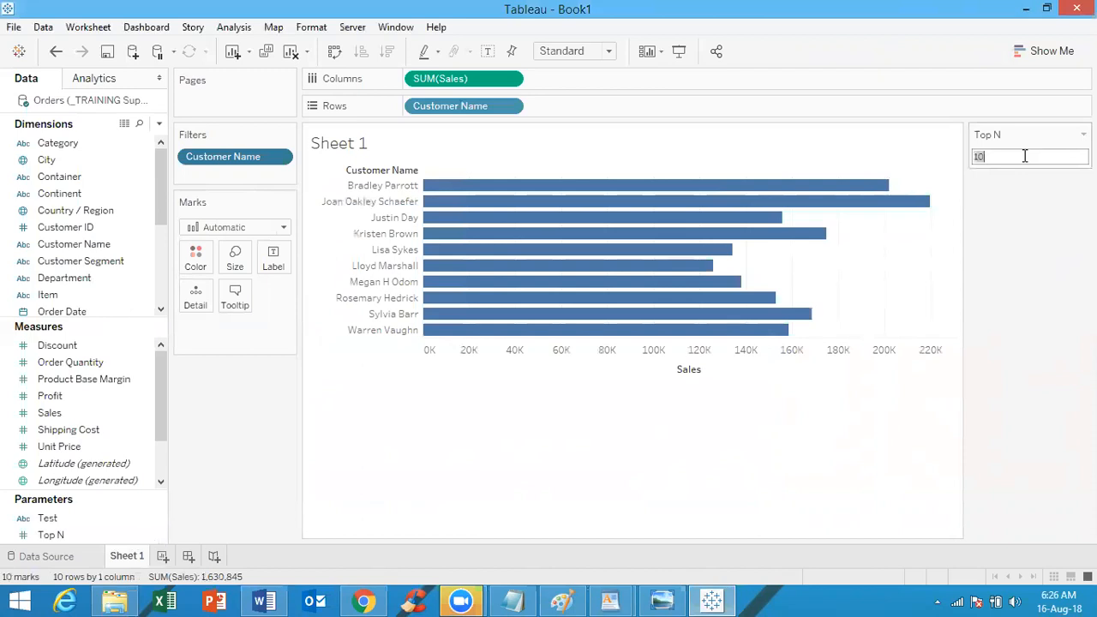
type("20")
key("Return")
double_click(1024, 156)
left_click(1003, 140)
double_click(998, 157)
Edit the Top N parameter so that all values are allowed
left_click(66, 533)
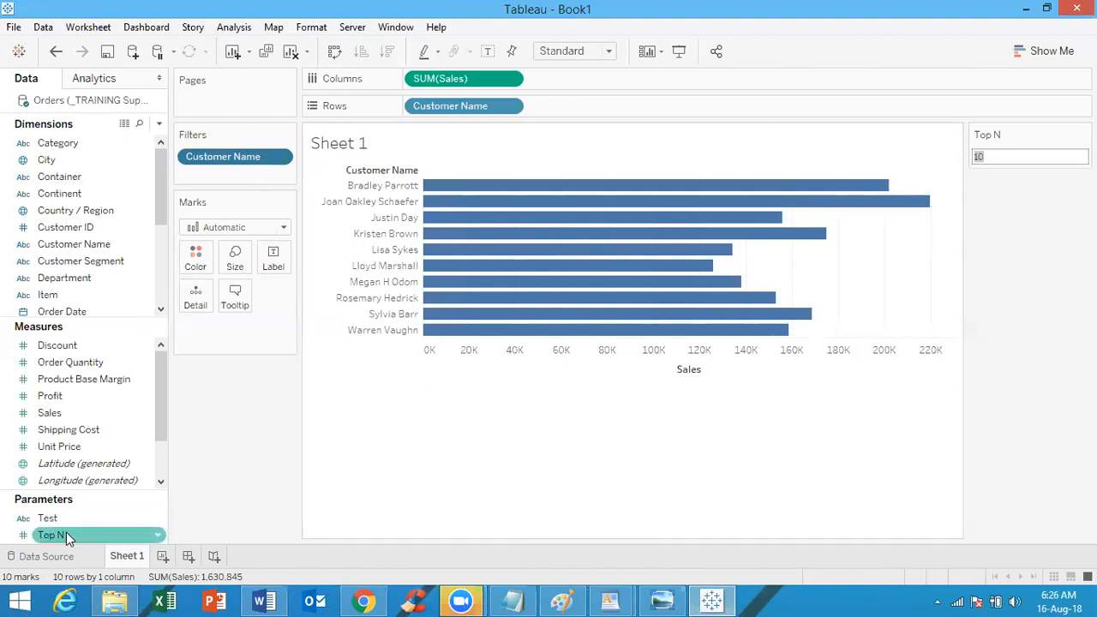
right_click(66, 533)
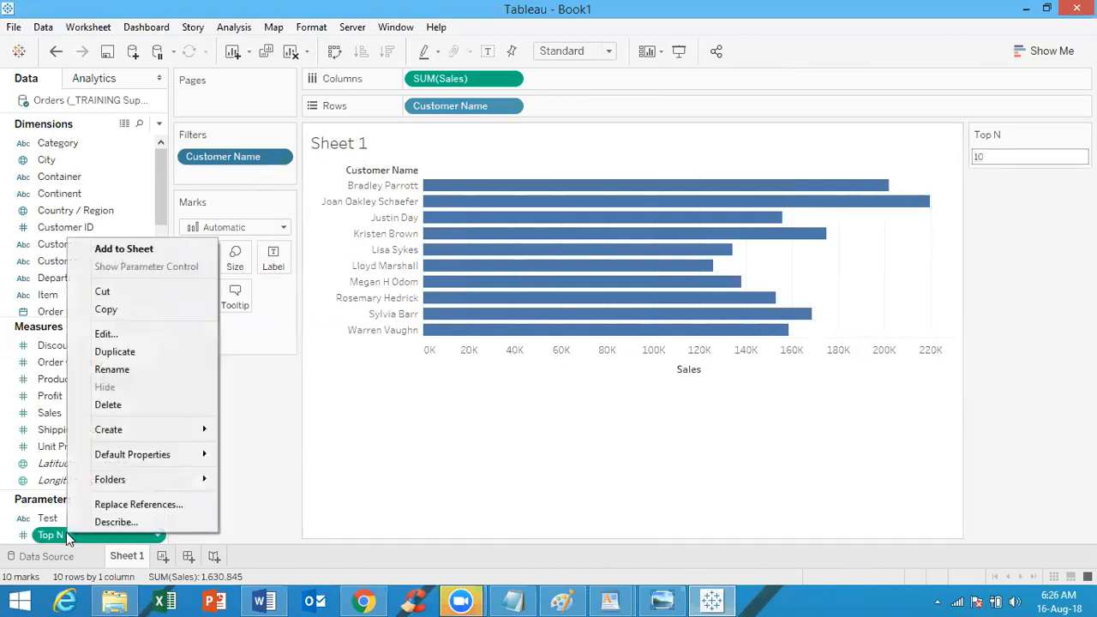
left_click(124, 339)
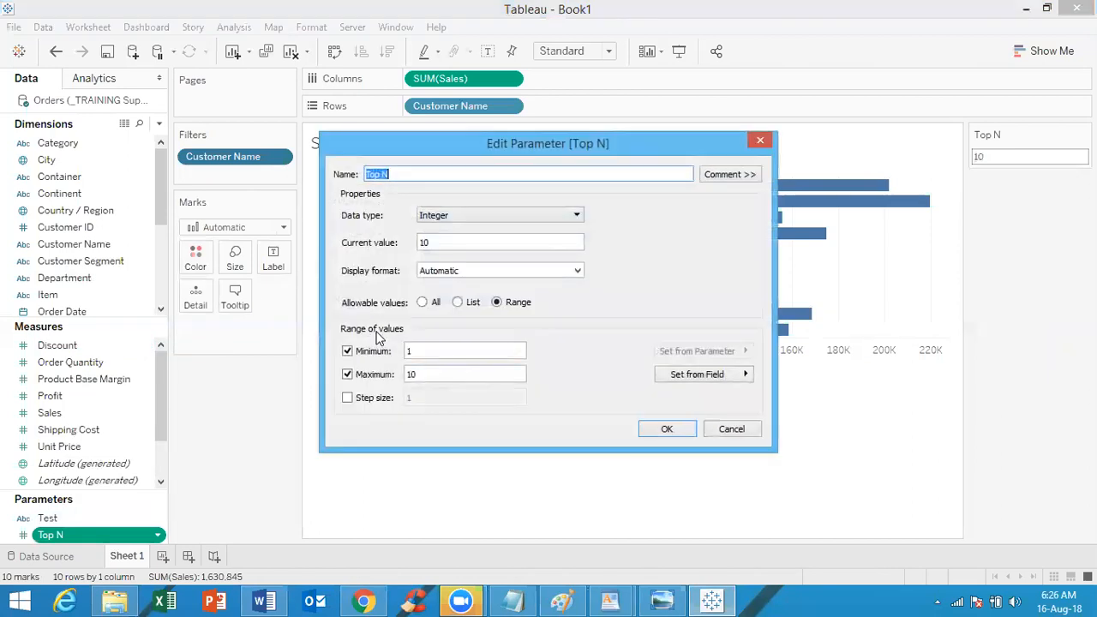
left_click(423, 301)
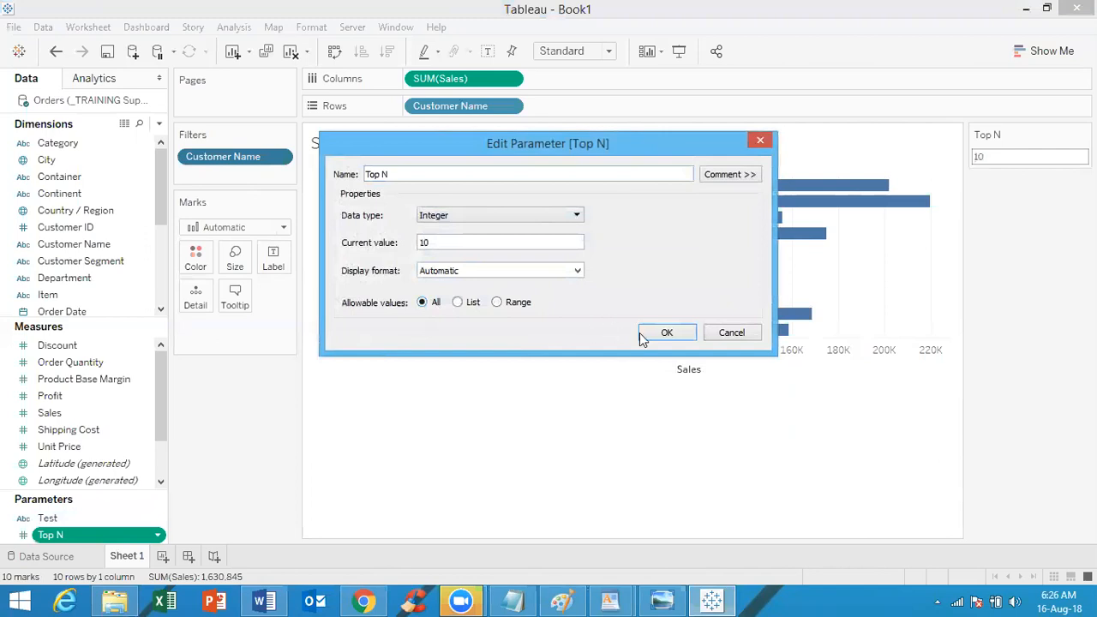
left_click(667, 333)
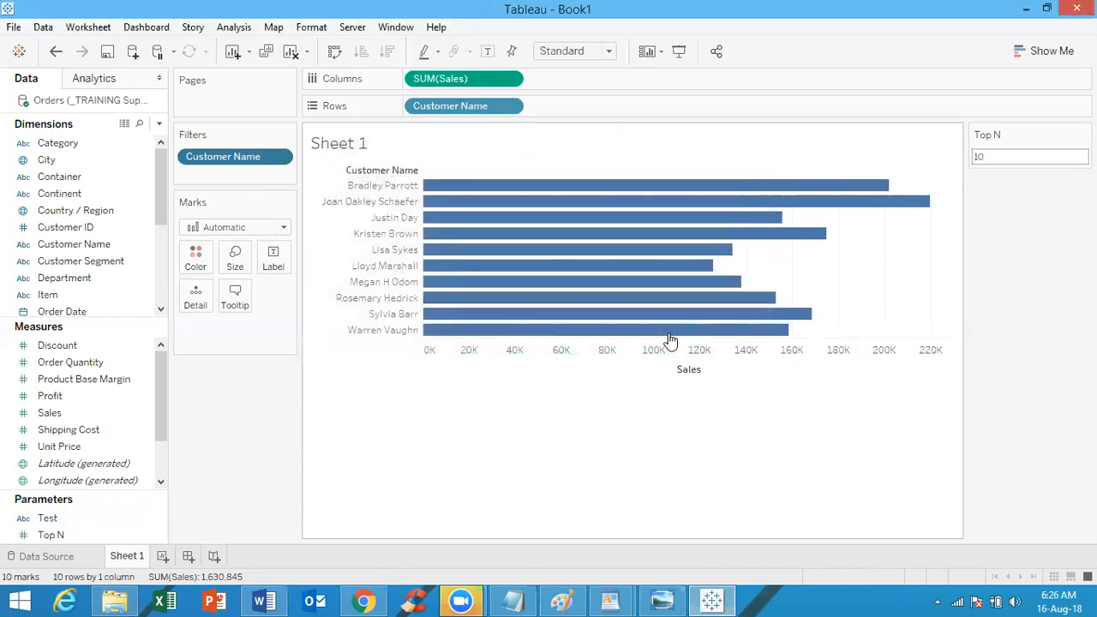
Set the Top N parameter to 20 on the customer sales chart
double_click(996, 155)
type("20")
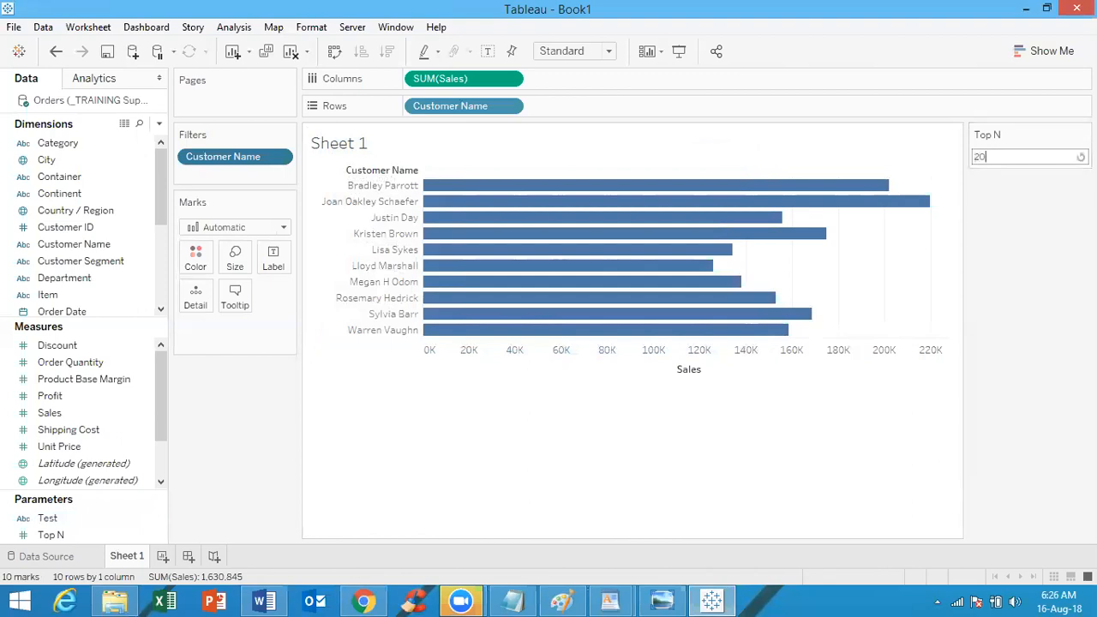
key("Return")
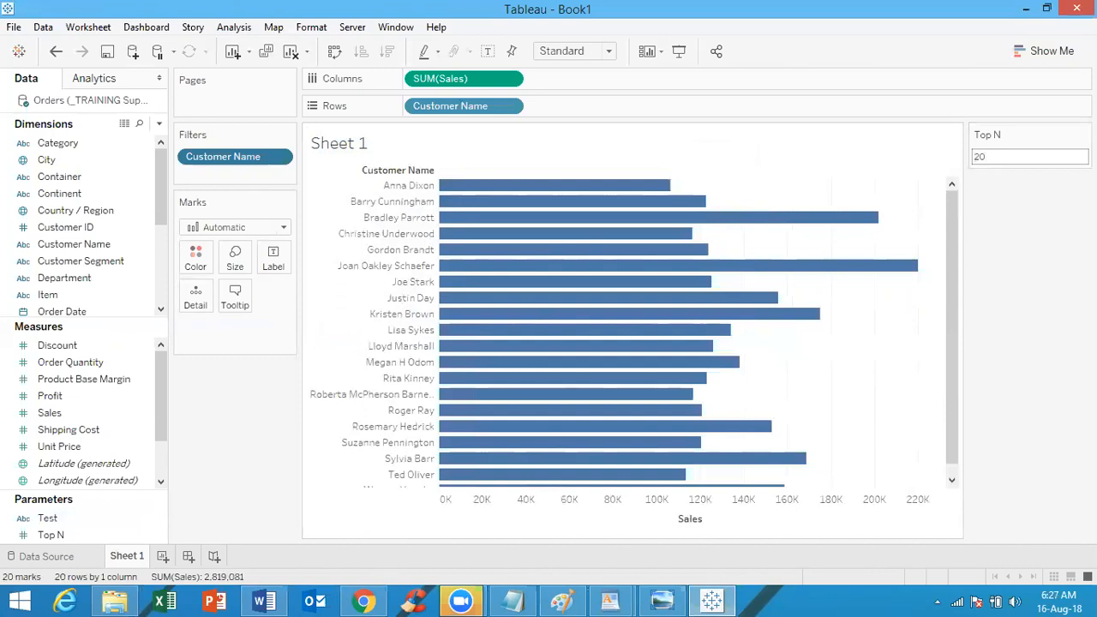
Create a new worksheet and add Country / Region to its filters
left_click(163, 557)
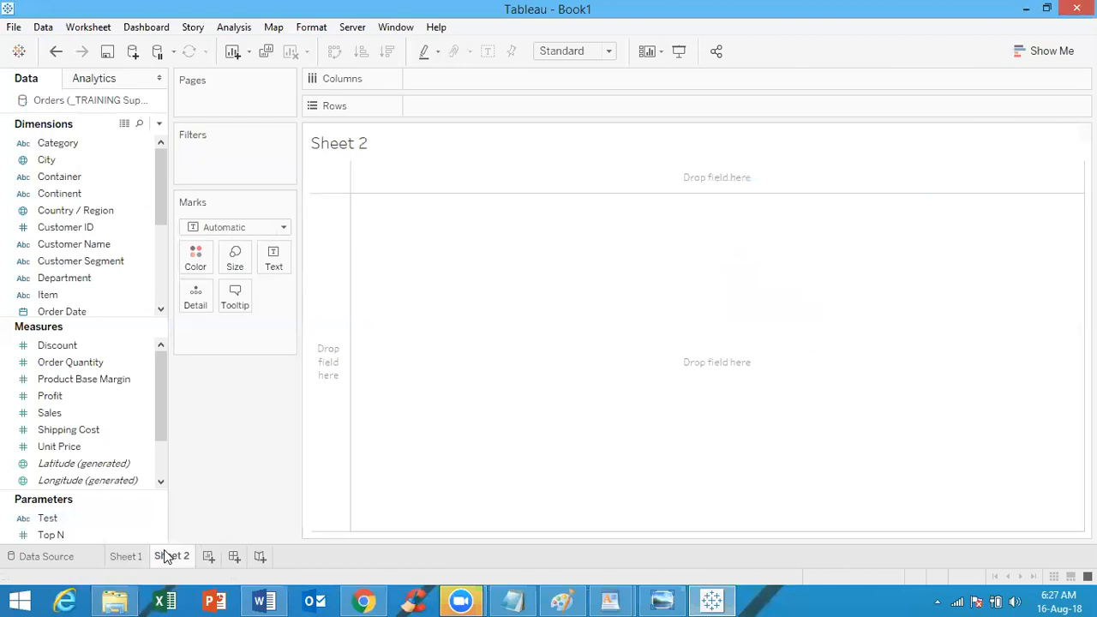
left_click(70, 533)
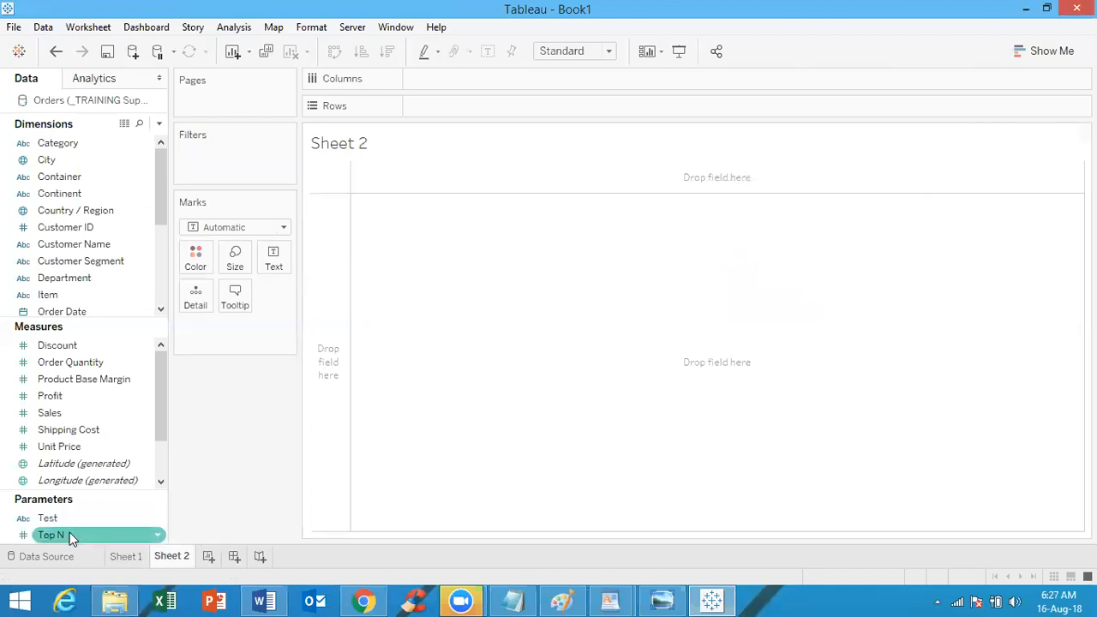
left_click(78, 159)
left_click_drag(99, 211, 227, 143)
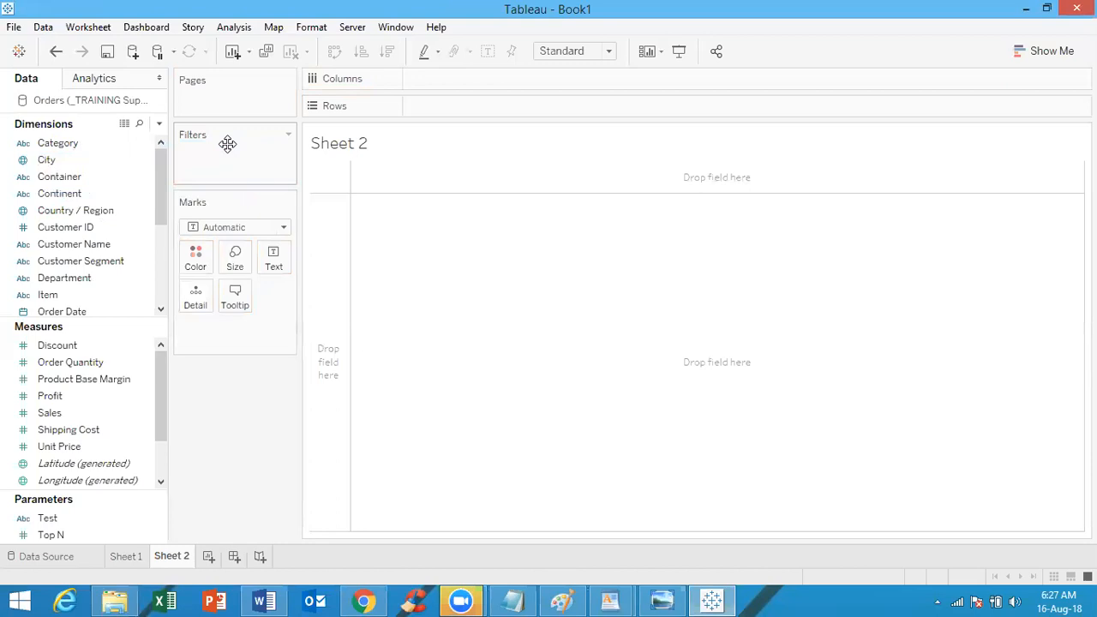
left_click_drag(76, 212, 245, 168)
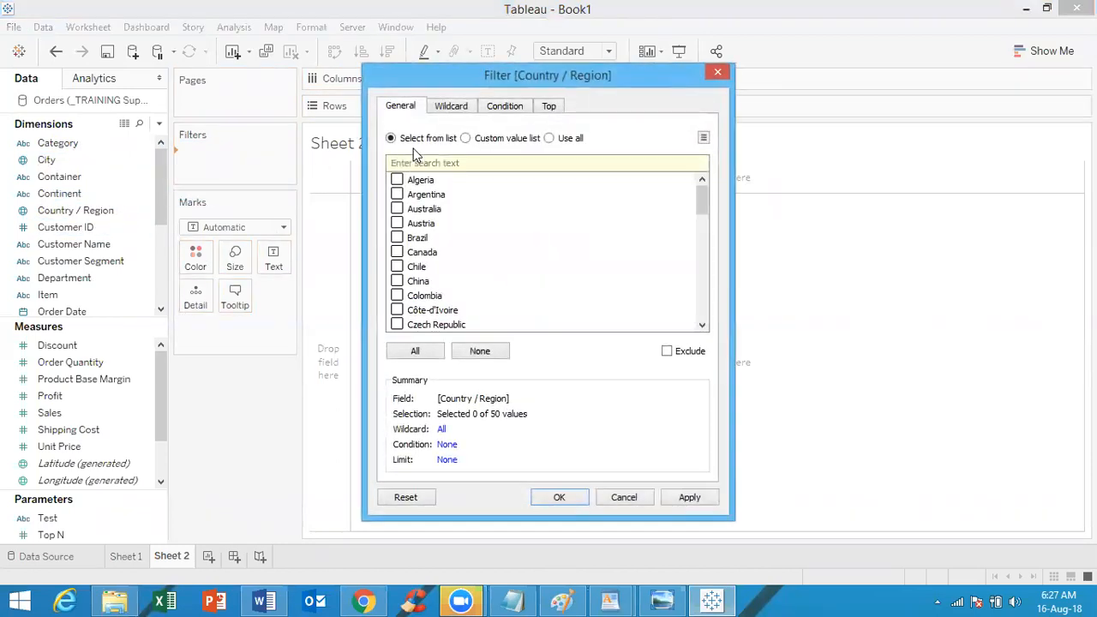
Set the Country / Region filter to keep the bottom values by field
left_click(549, 106)
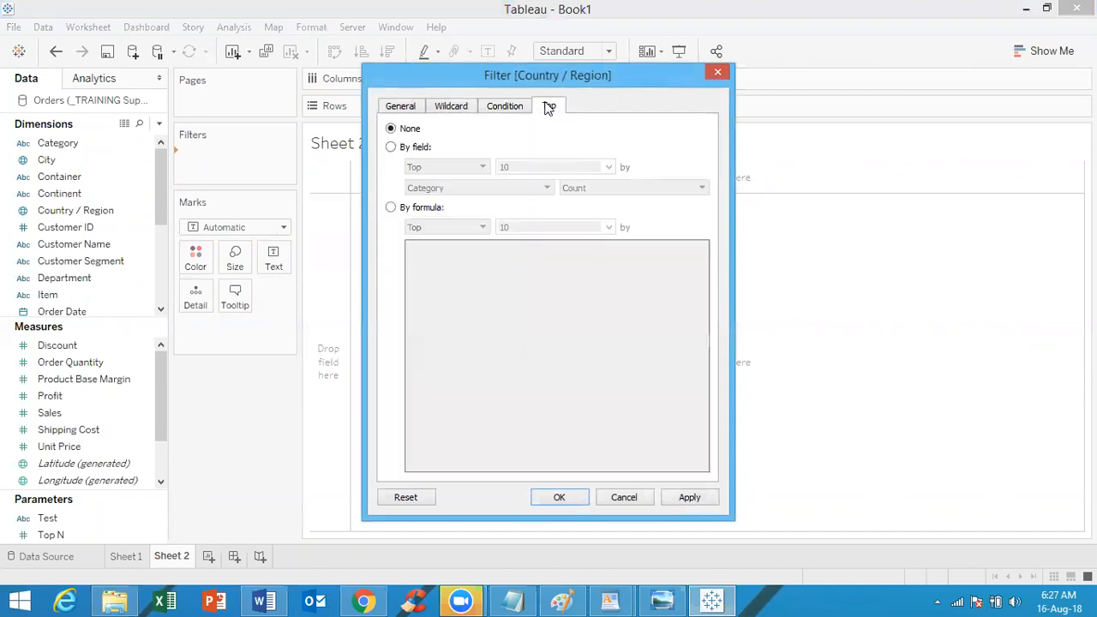
left_click(392, 148)
left_click(448, 167)
left_click(442, 194)
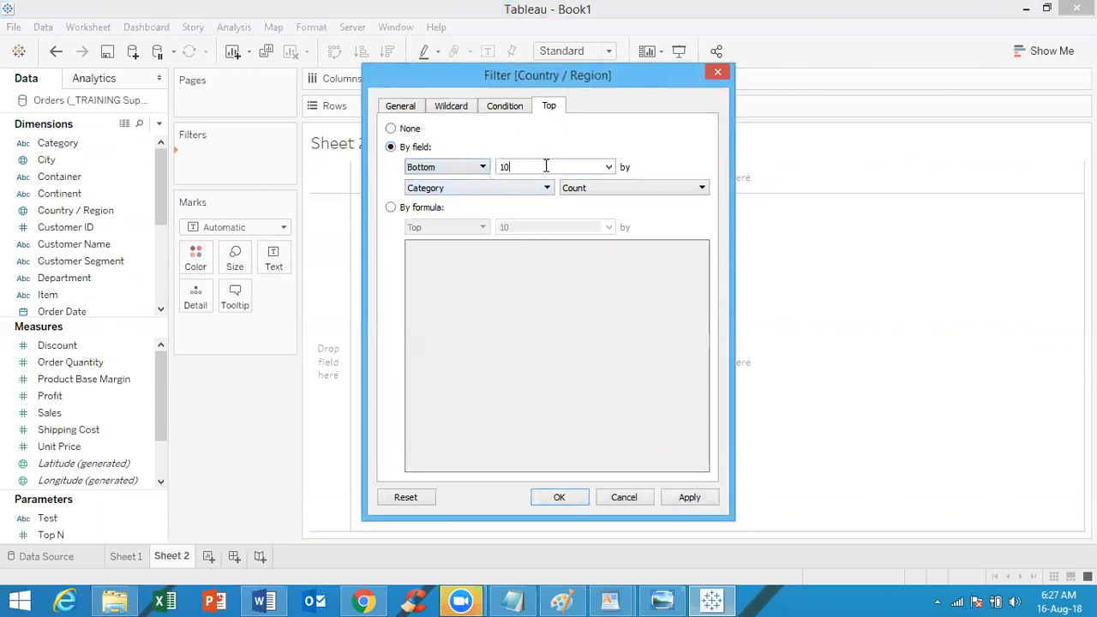
Create a parameter named Bottom N with all values allowed as the filter's item count
left_click(608, 168)
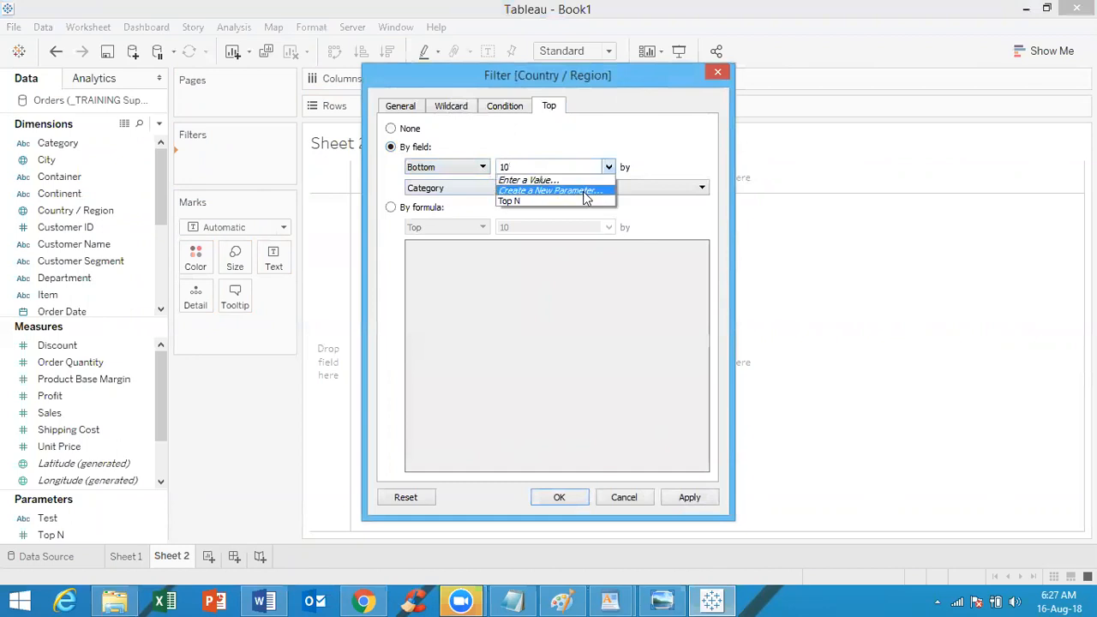
left_click(583, 191)
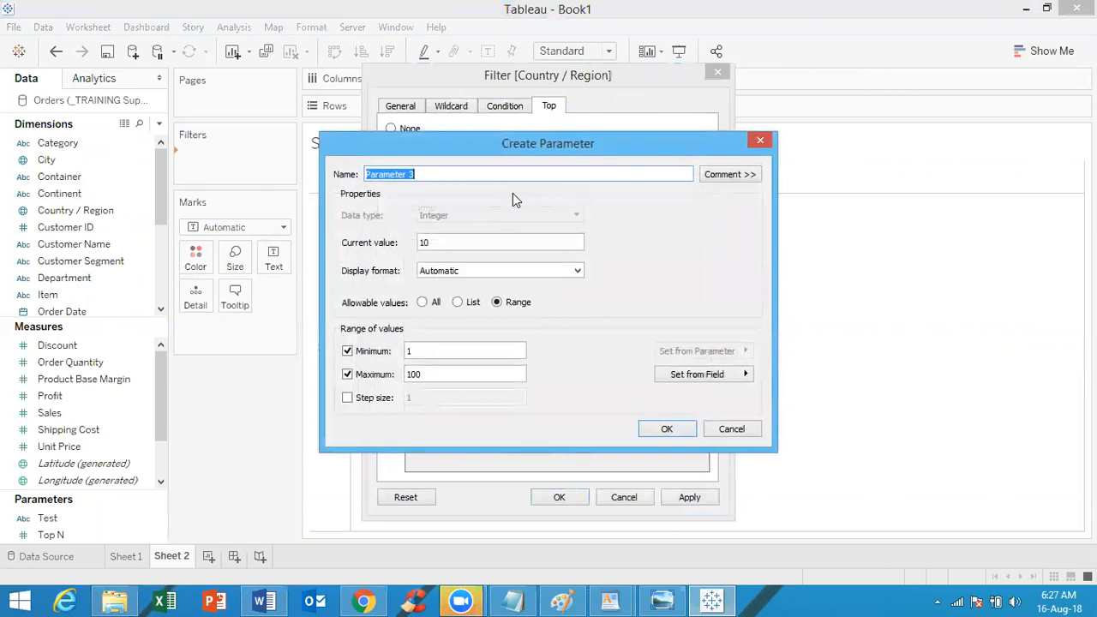
type("Bottom N")
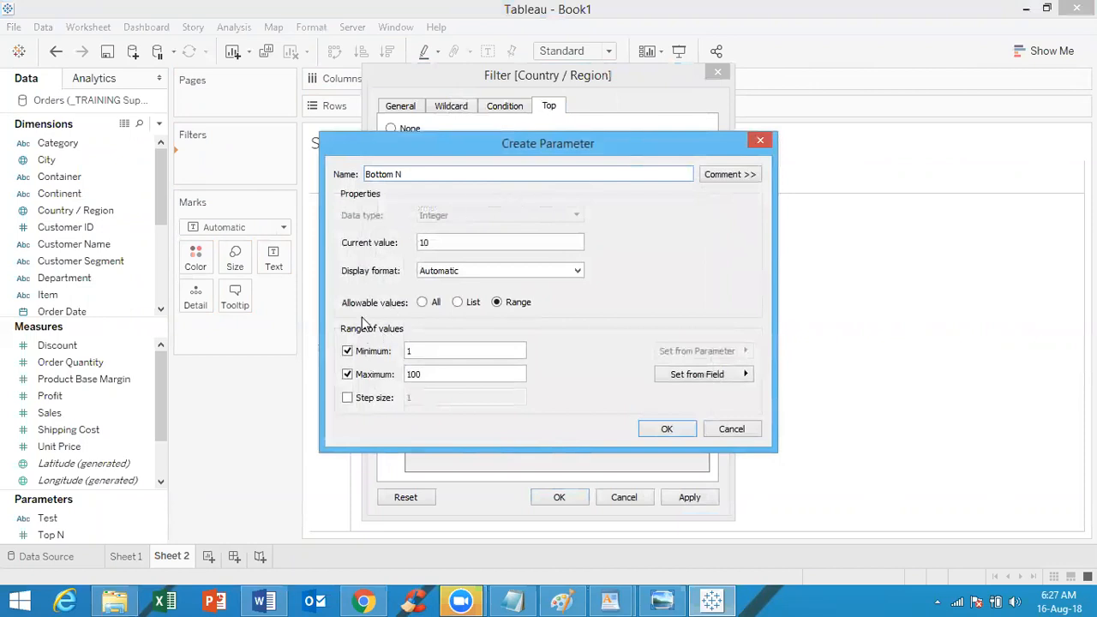
left_click(422, 304)
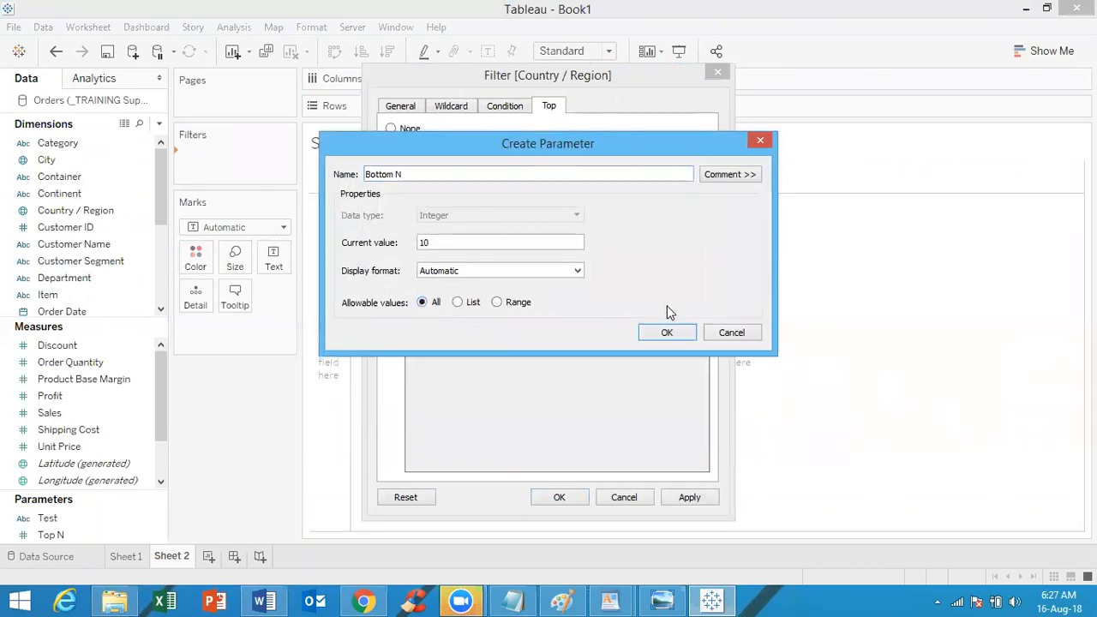
left_click(667, 335)
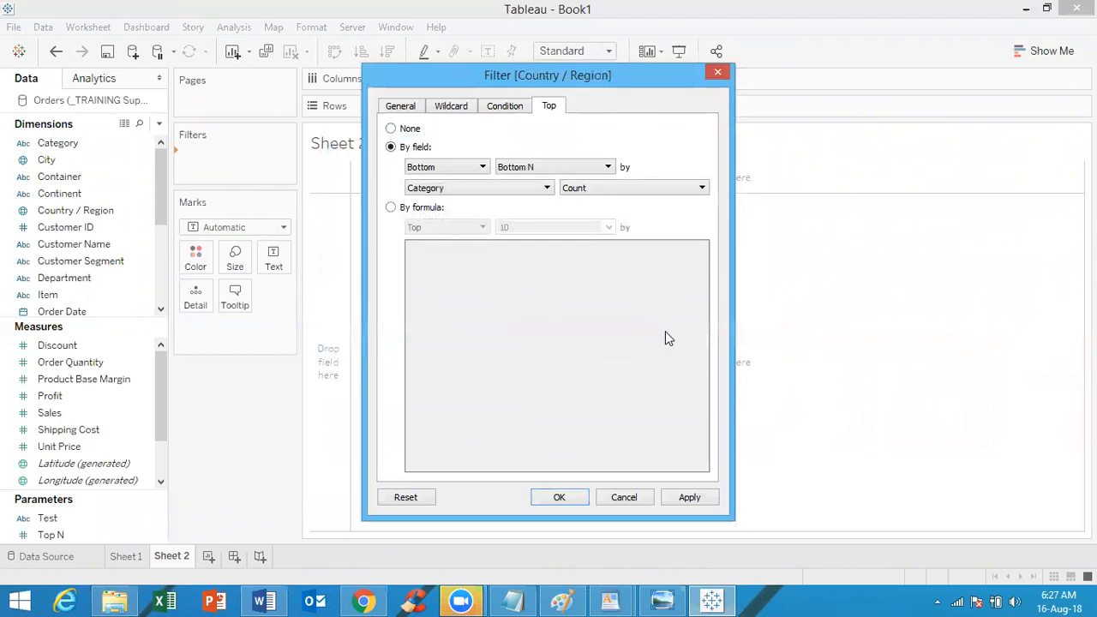
Rank the bottom countries by the sum of Profit and apply the filter
left_click(501, 189)
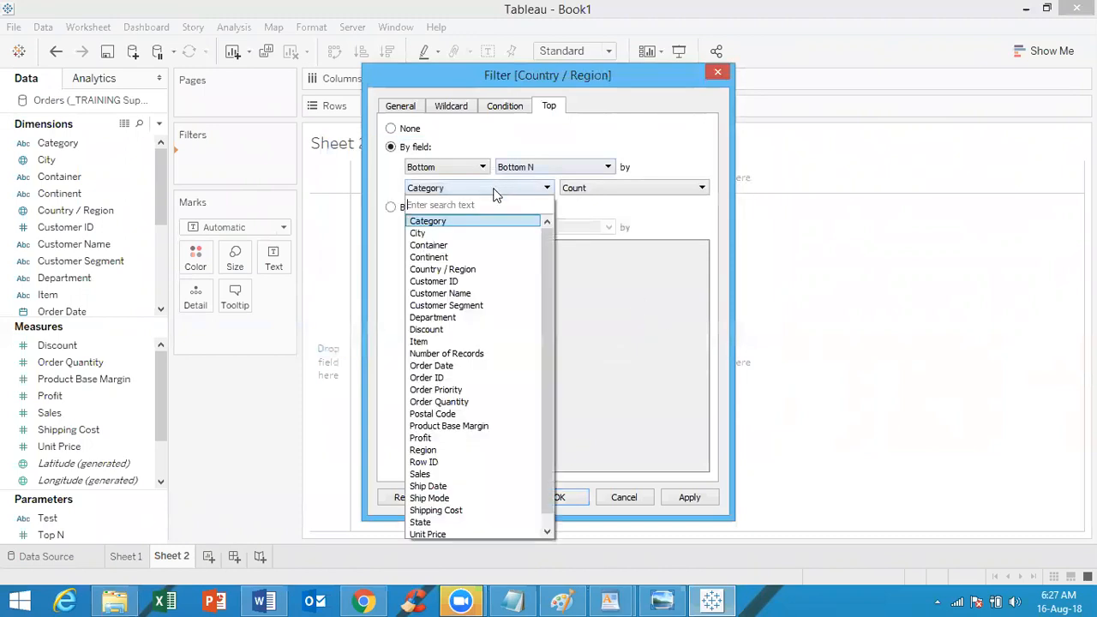
left_click(458, 437)
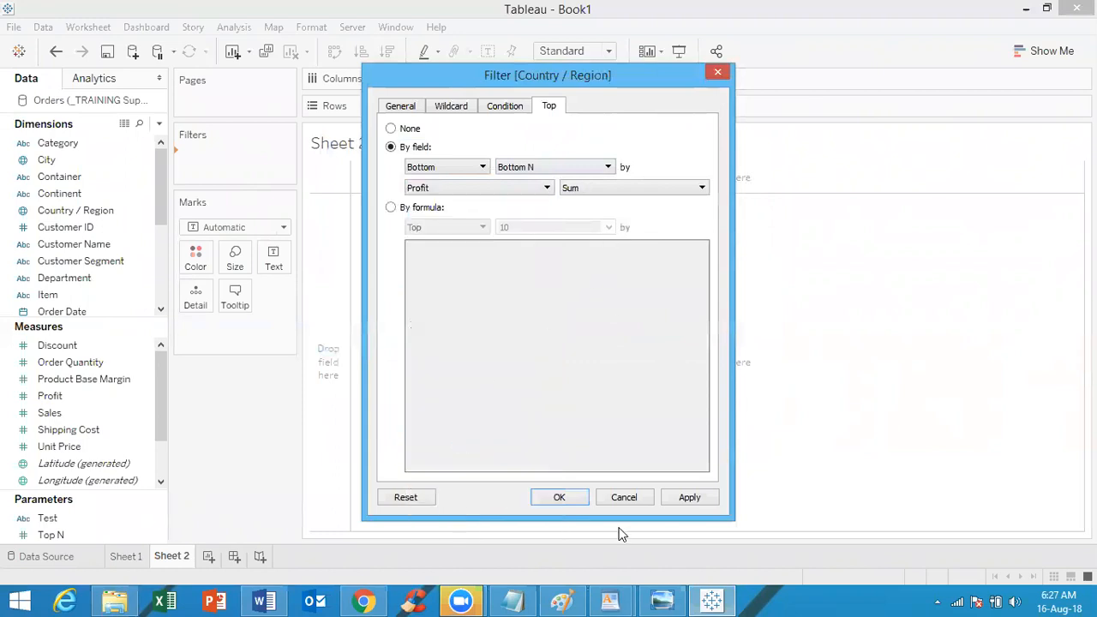
left_click(702, 497)
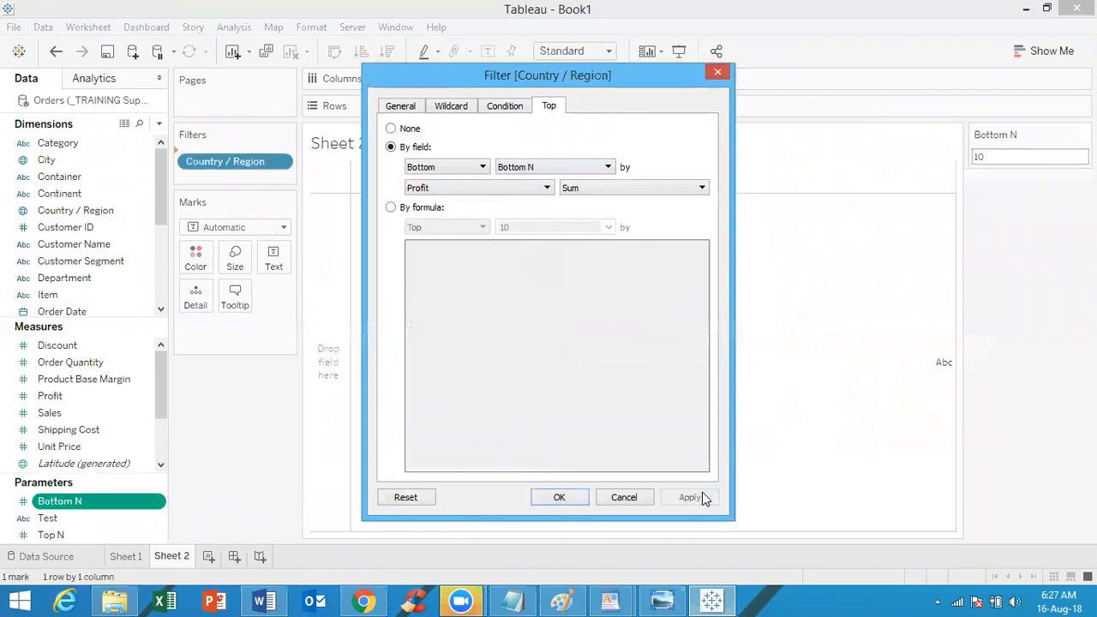
left_click(566, 497)
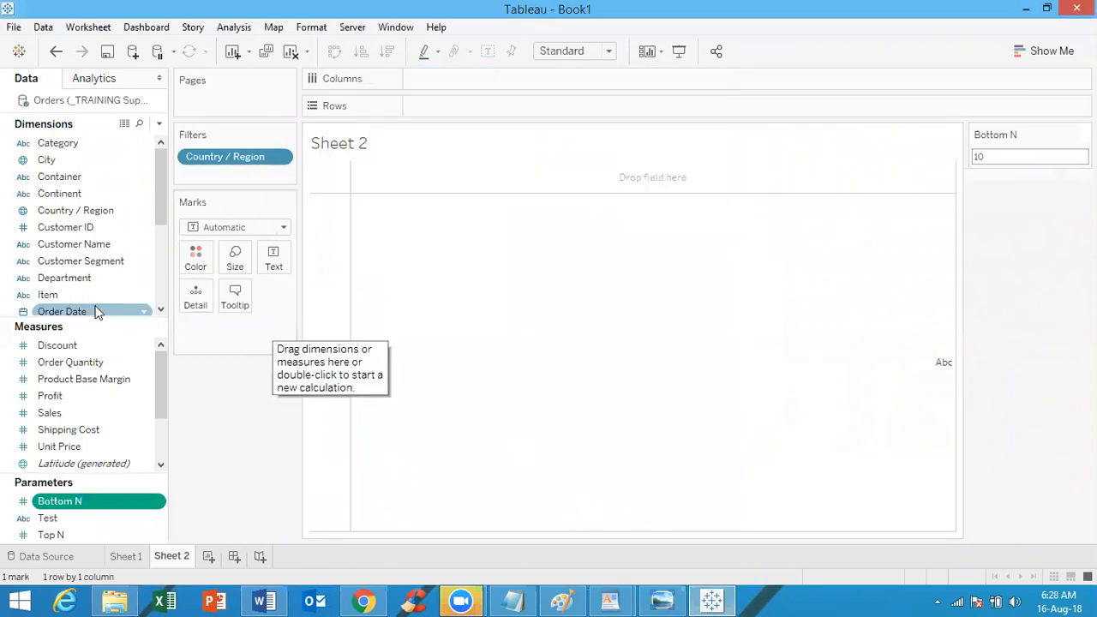
Map the filtered countries, with Profit controlling both the mark size and the labels
double_click(94, 217)
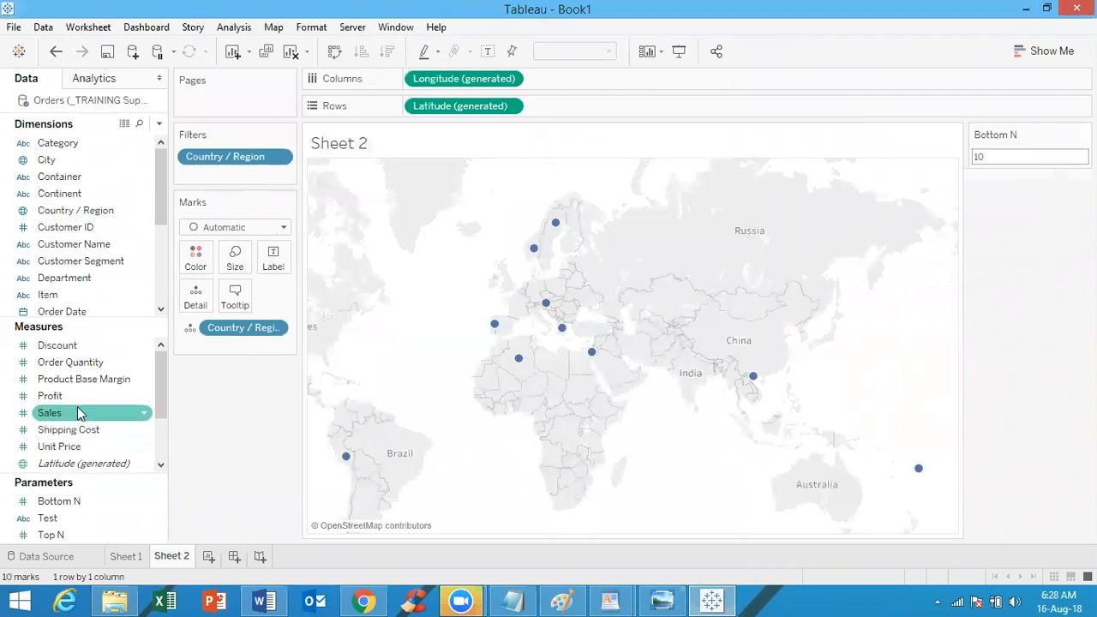
left_click_drag(78, 398, 240, 266)
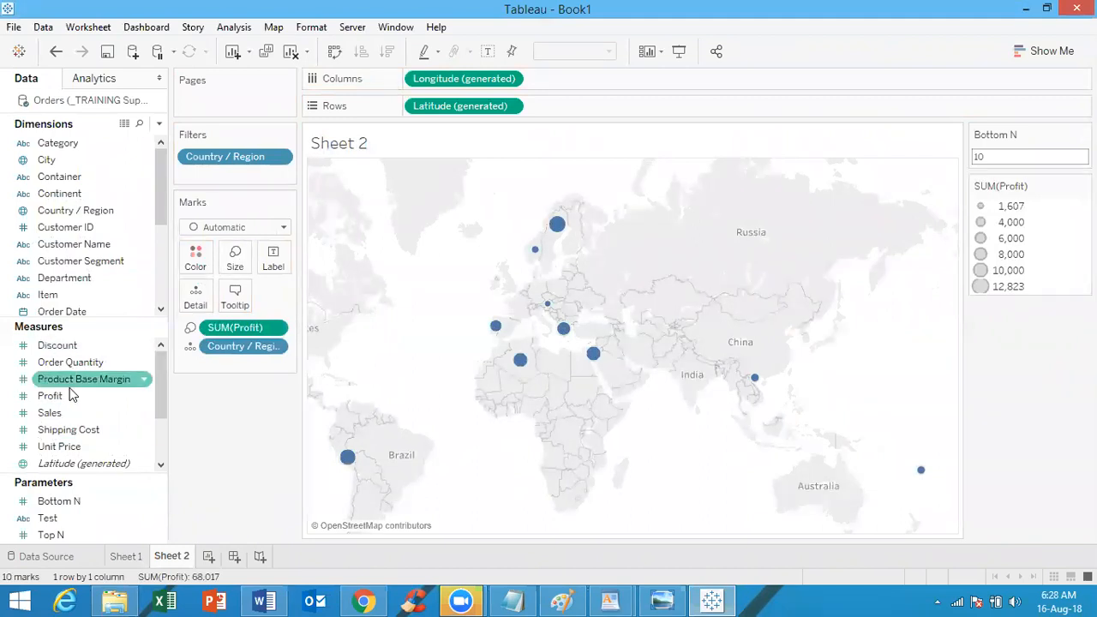
left_click_drag(68, 397, 271, 265)
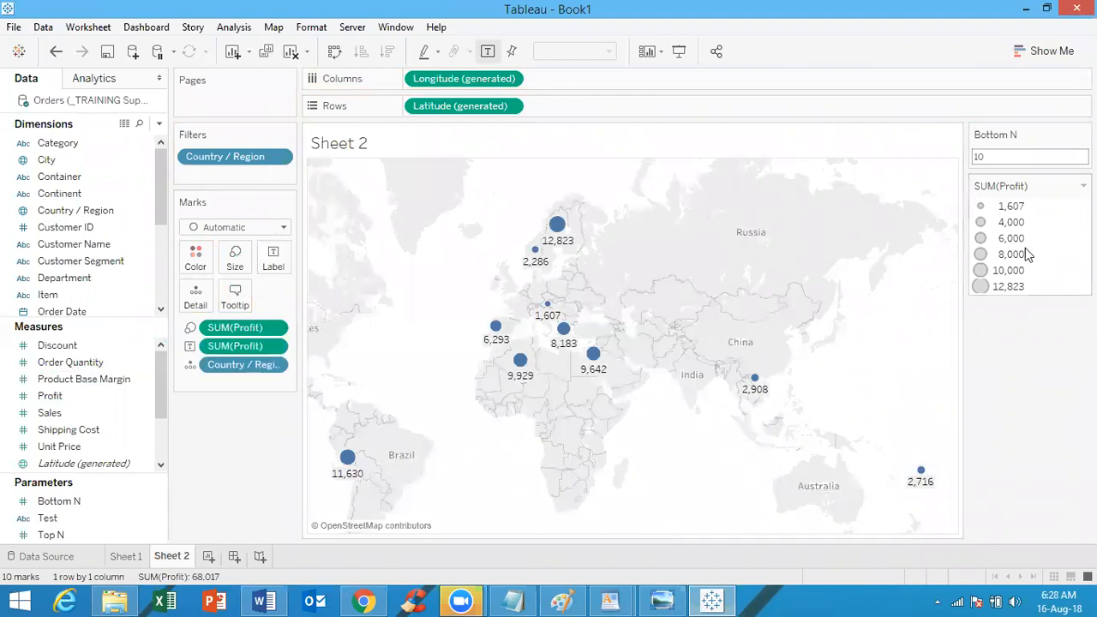
Set the Bottom N parameter to 5
double_click(1000, 157)
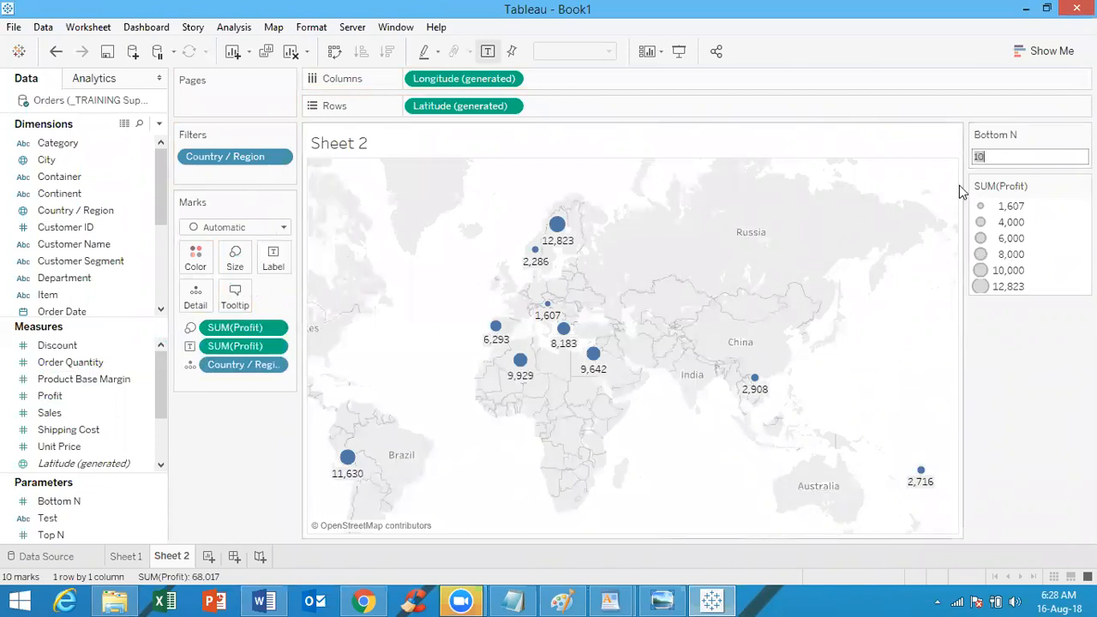
type("5")
key("Return")
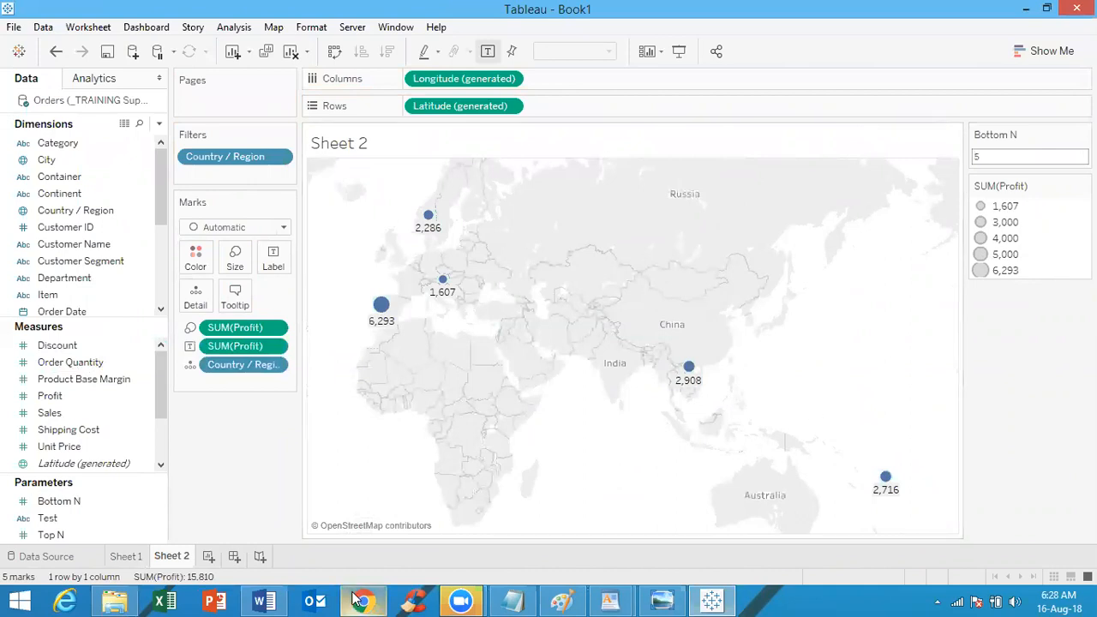
Add a new worksheet and create a float parameter named Sales_limit with all values allowed
left_click(208, 557)
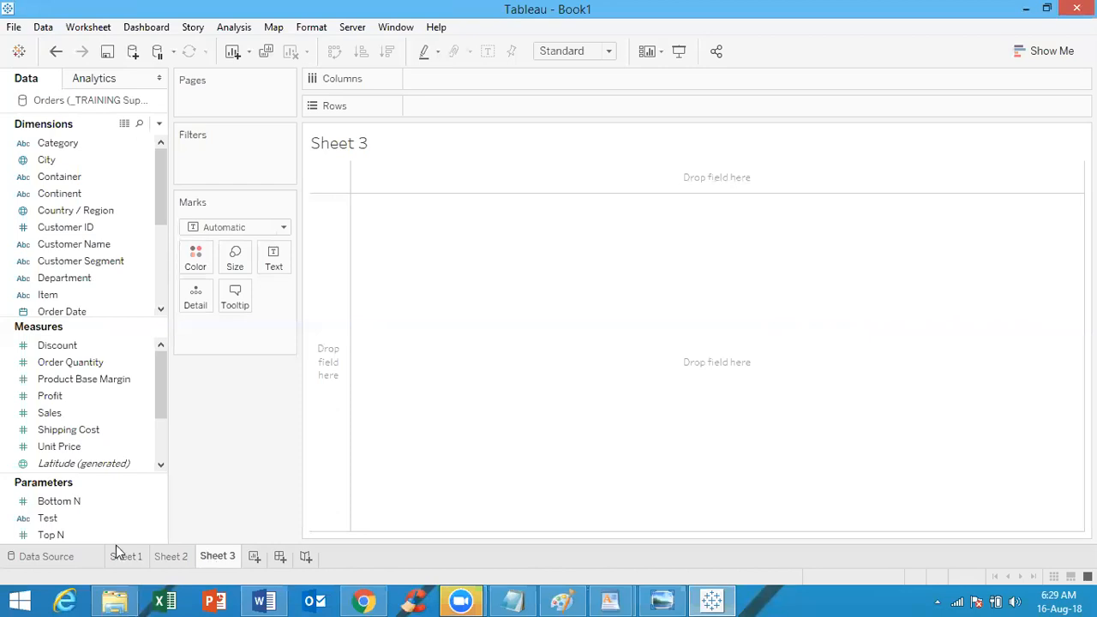
left_click(160, 125)
left_click(216, 153)
left_click(160, 125)
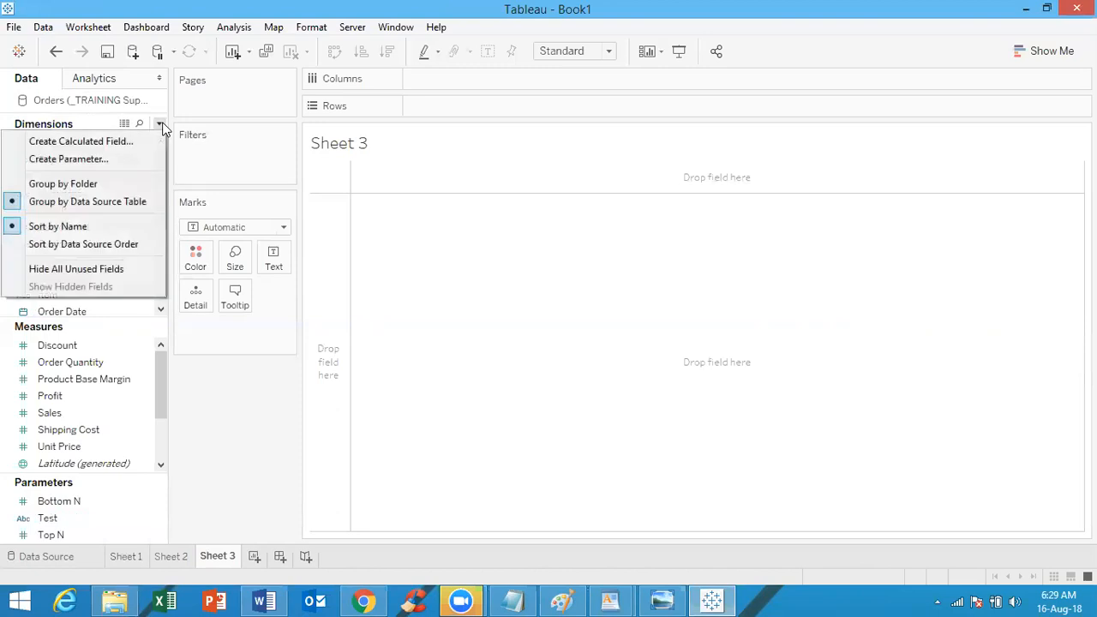
left_click(114, 158)
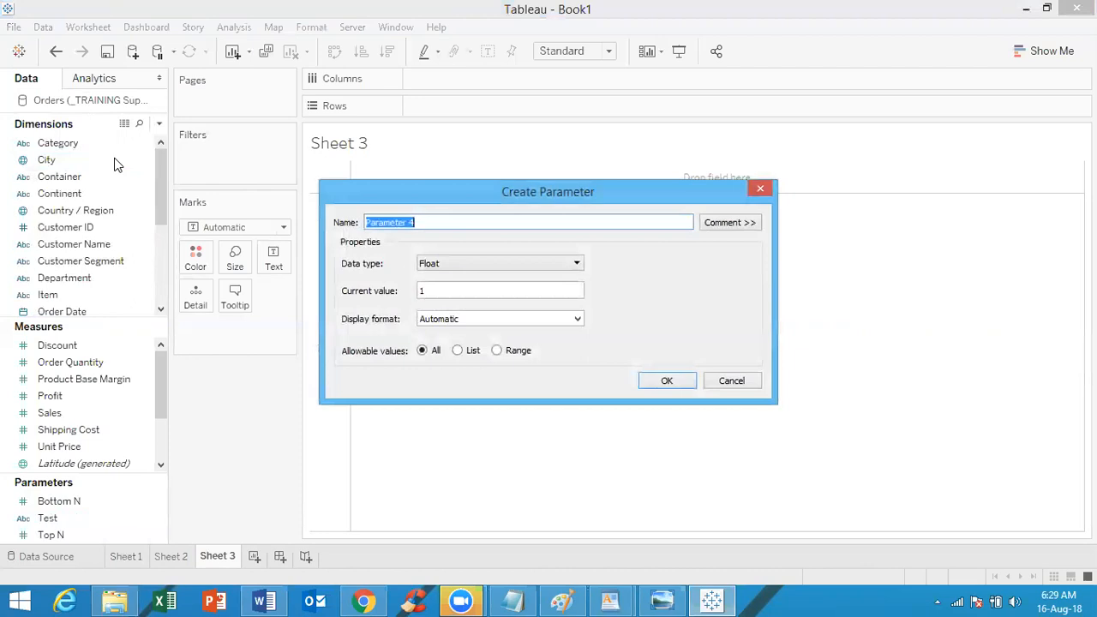
type("Sales_limit")
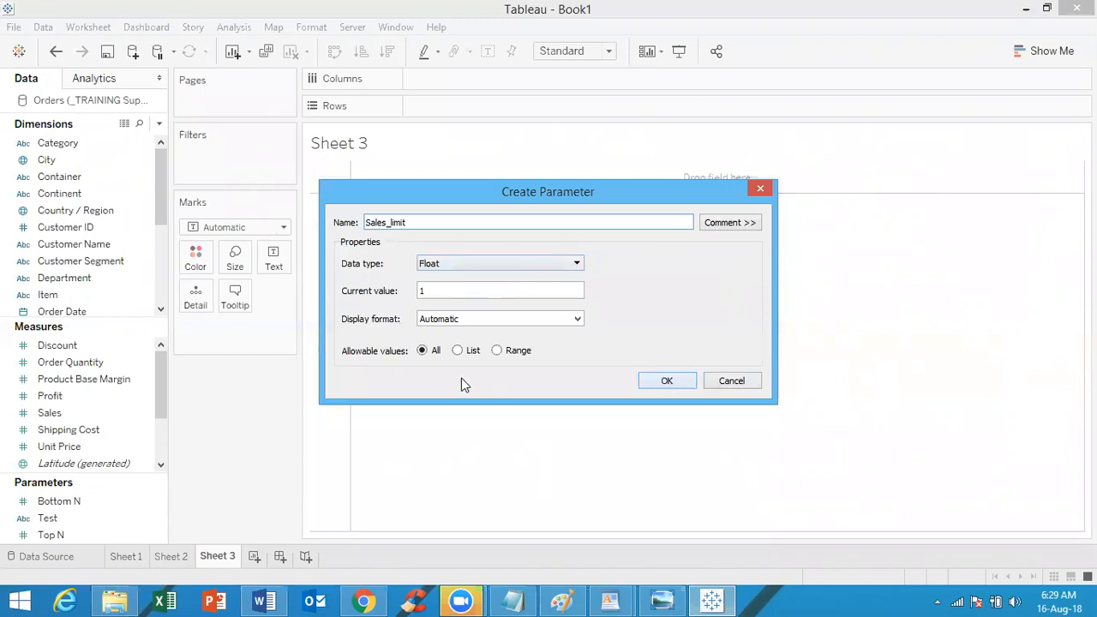
left_click(674, 377)
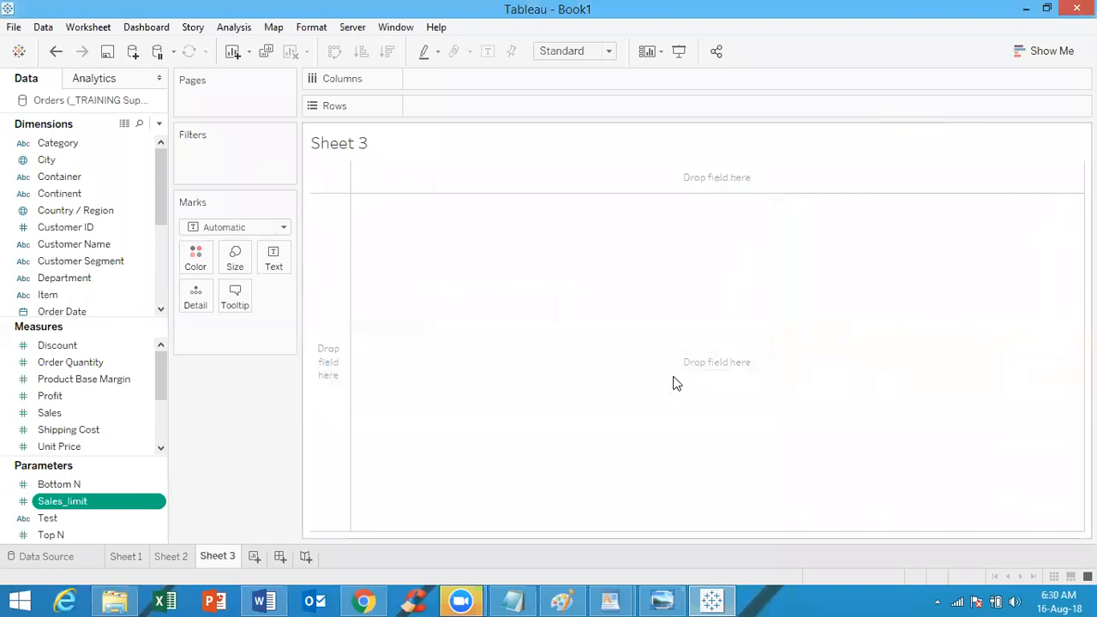
Add Customer Name to the filters and set its condition to be defined by formula
left_click_drag(116, 244, 229, 166)
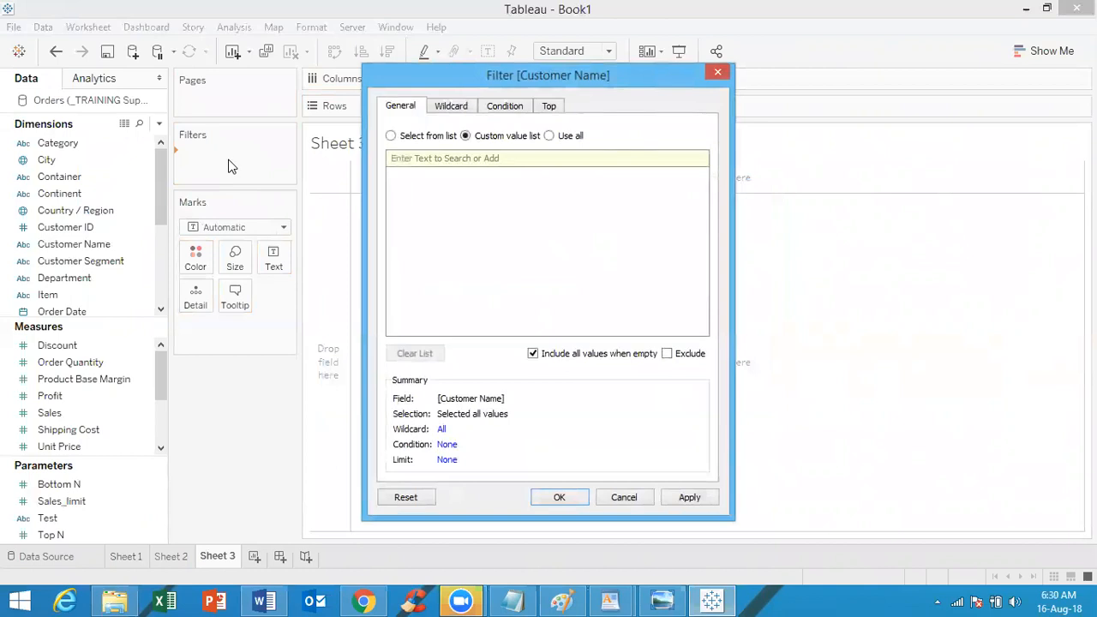
left_click(504, 106)
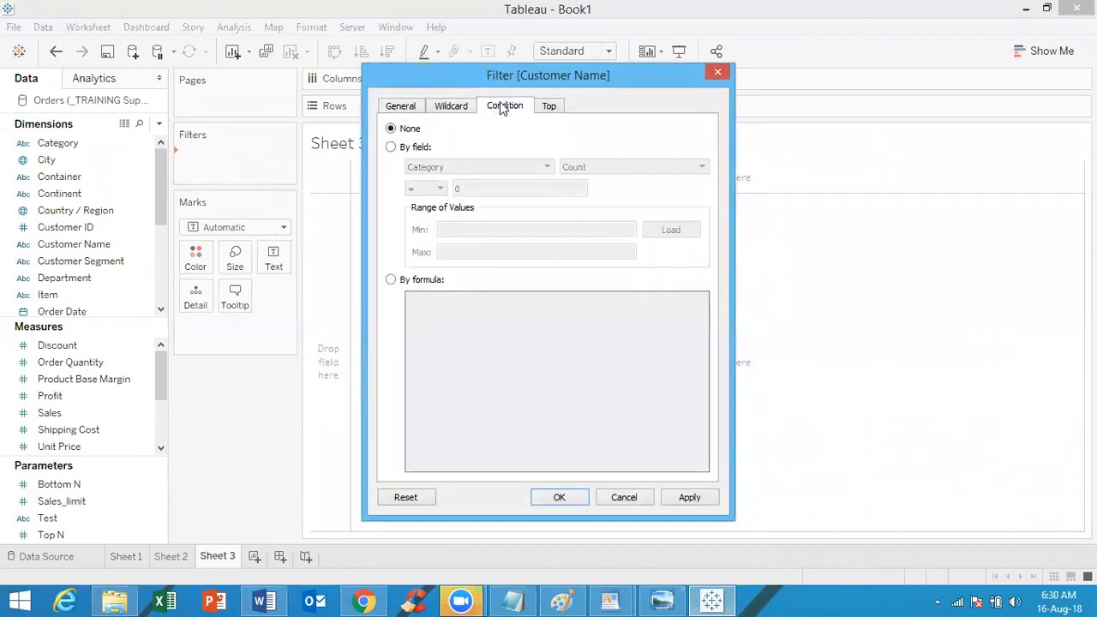
left_click(391, 281)
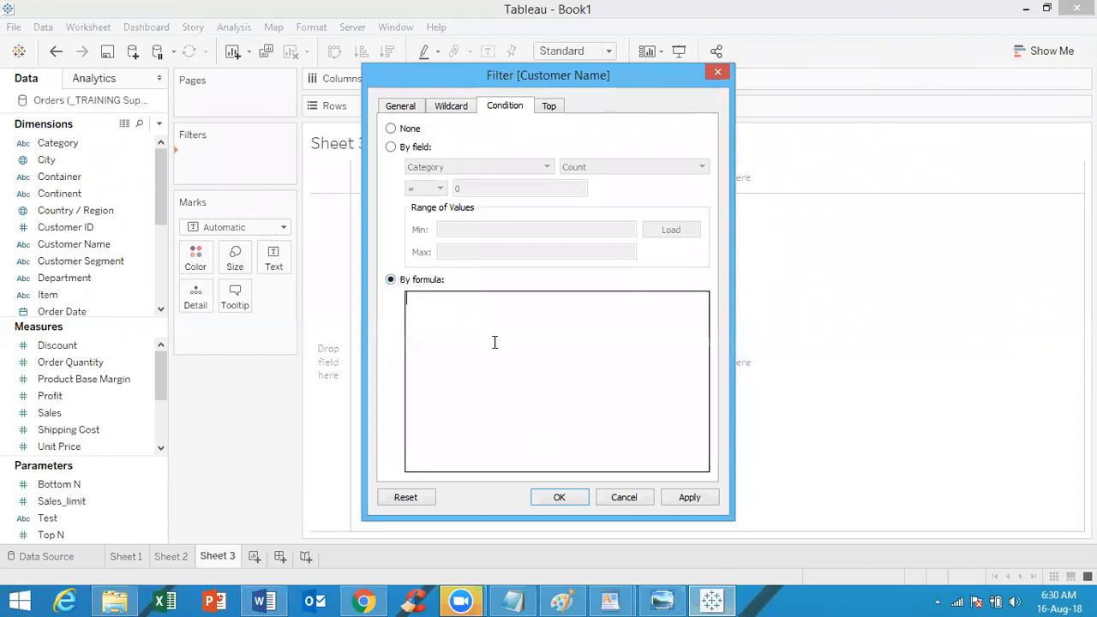
Enter the condition formula sum([Sales])>[Sales_limit] and apply the Customer Name filter
type("sum")
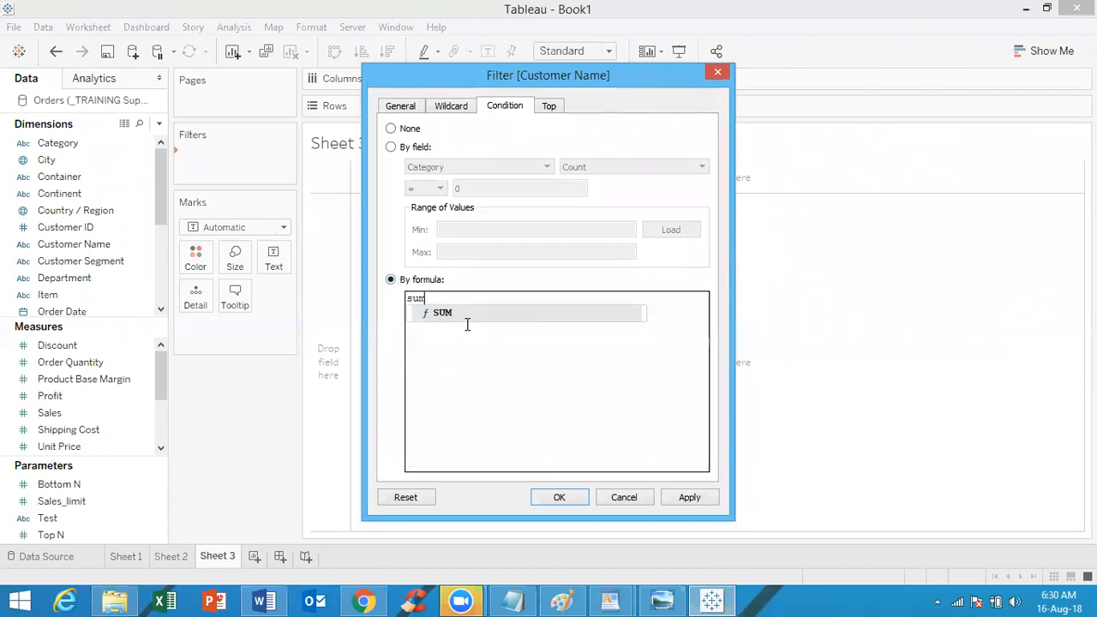
type("(sals")
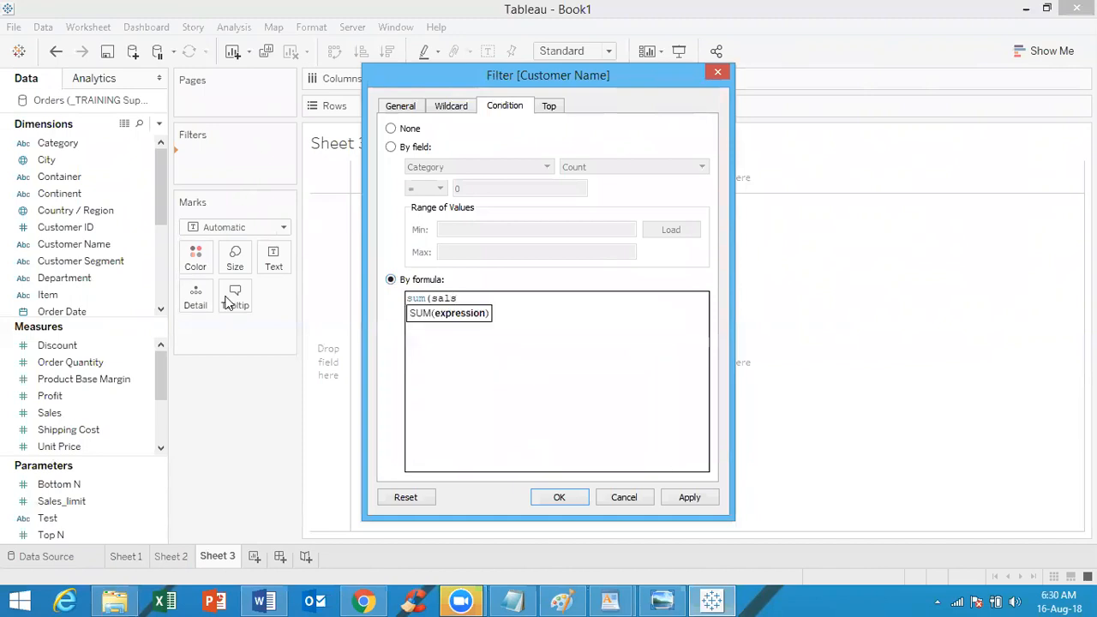
key("BackSpace")
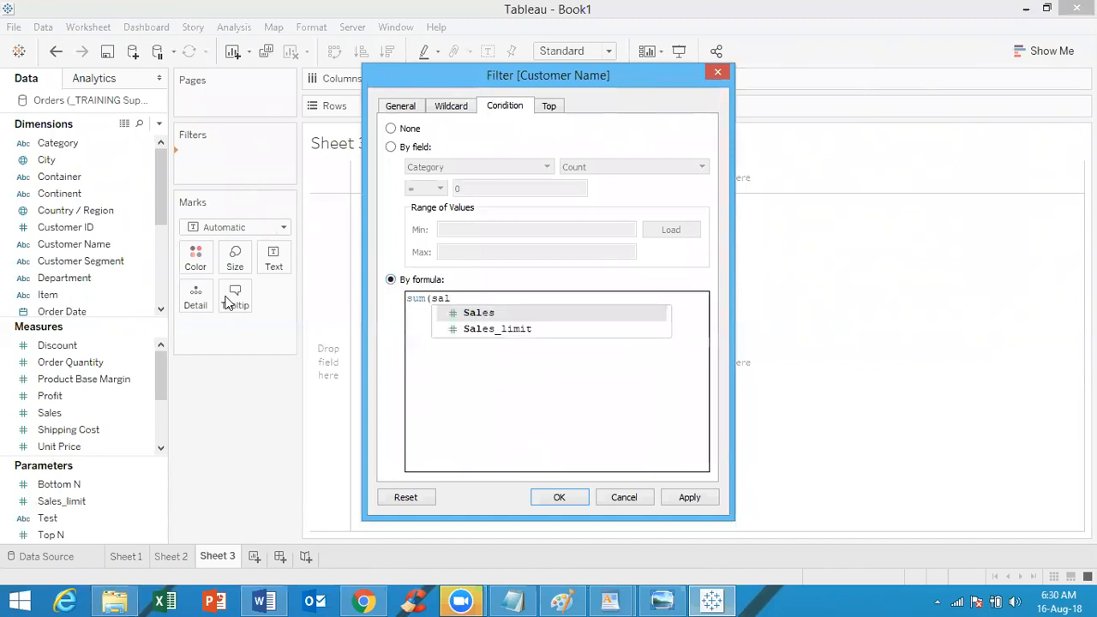
double_click(497, 312)
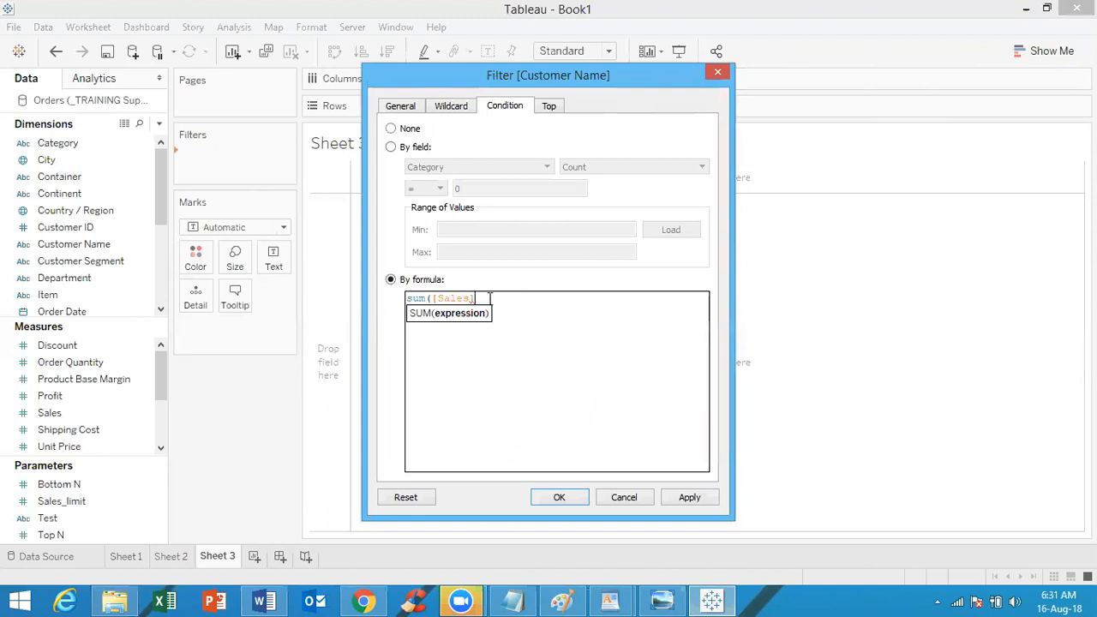
mouse_move(468, 298)
type(")")
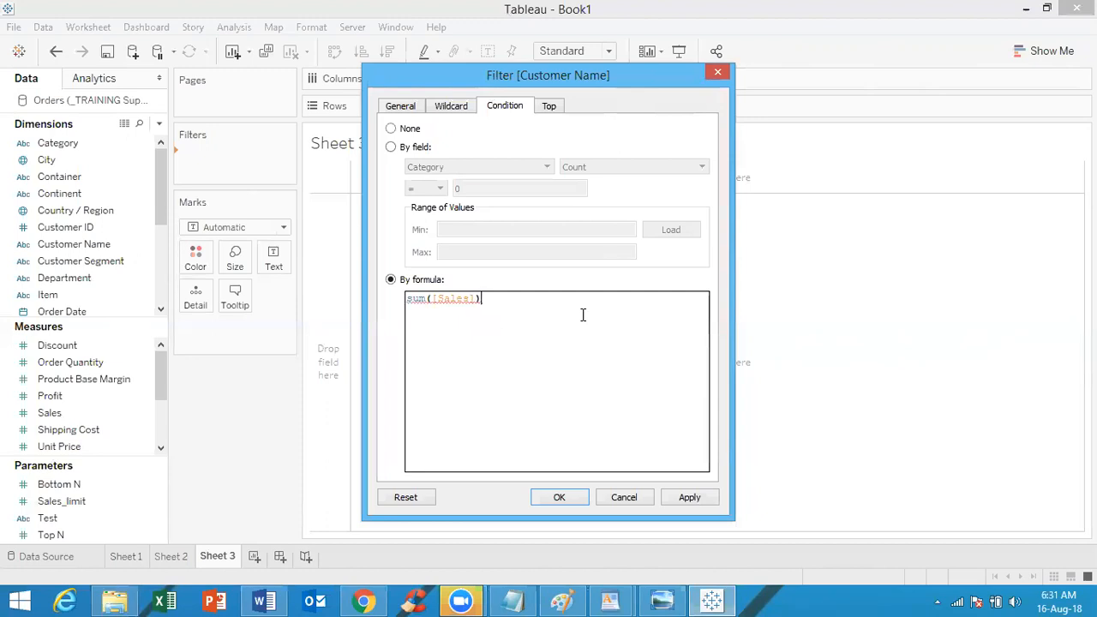
type(">sales")
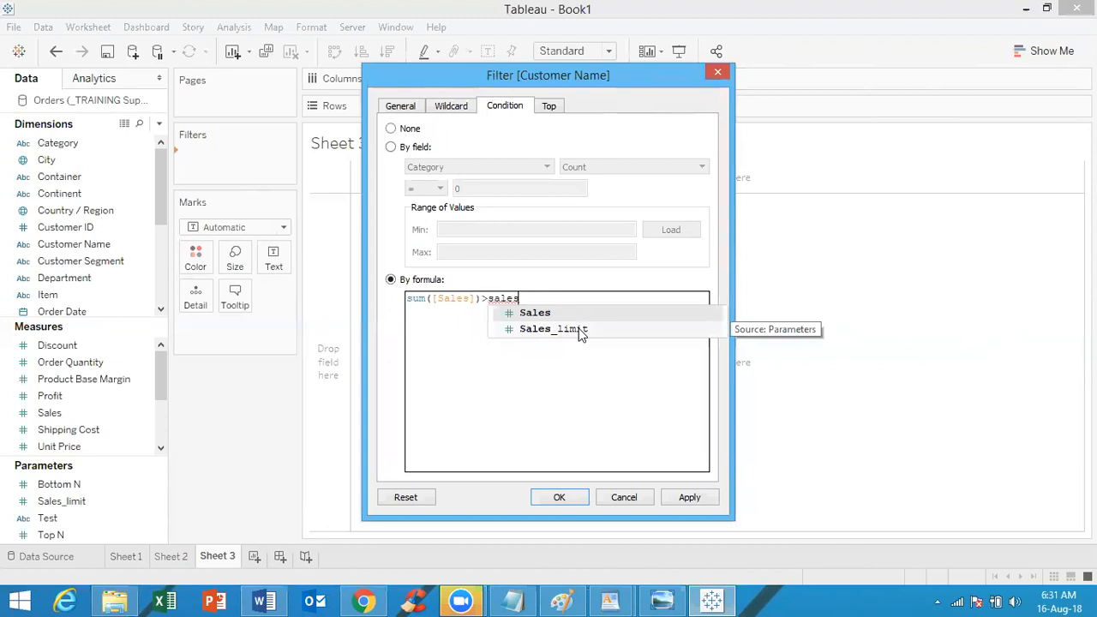
left_click(580, 330)
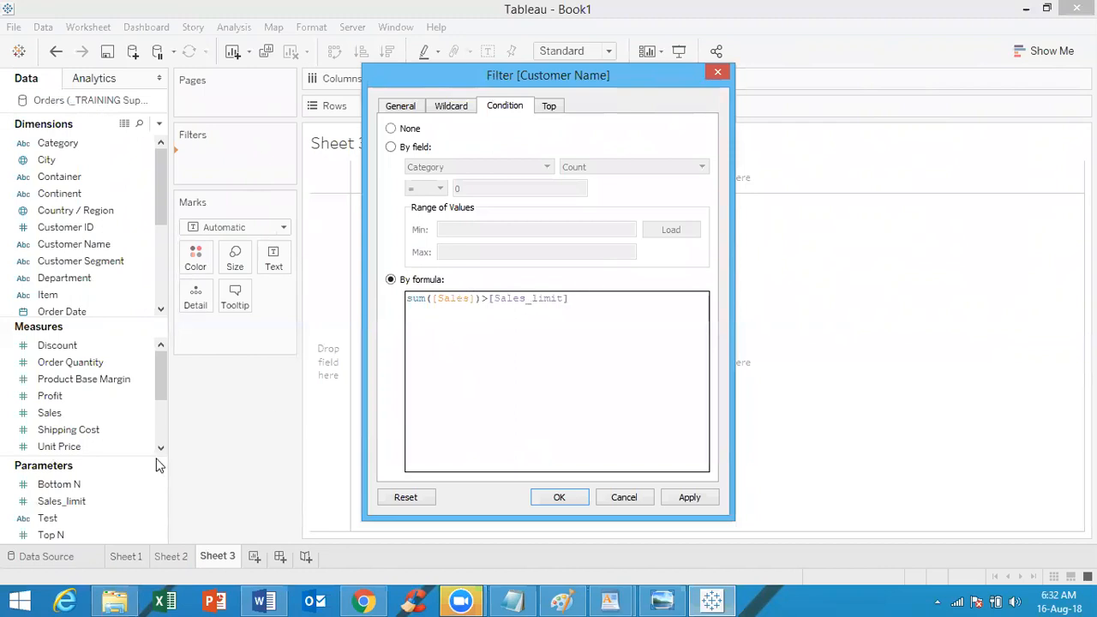
left_click(560, 497)
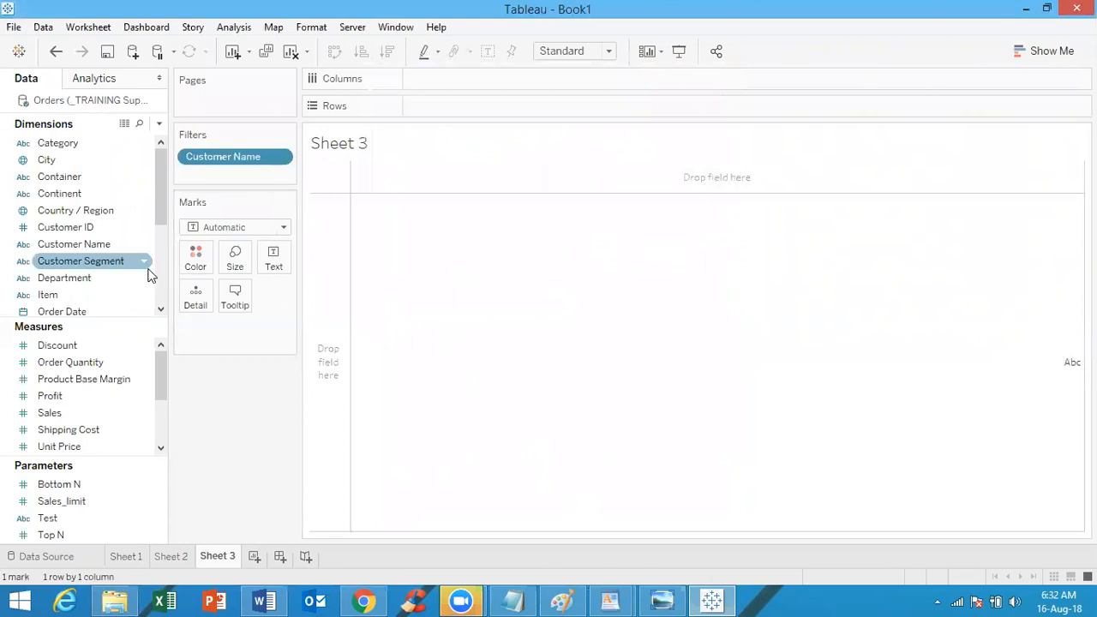
Build a horizontal bar chart of Sales by Customer Name and color the bars by Sales
left_click_drag(110, 247, 487, 108)
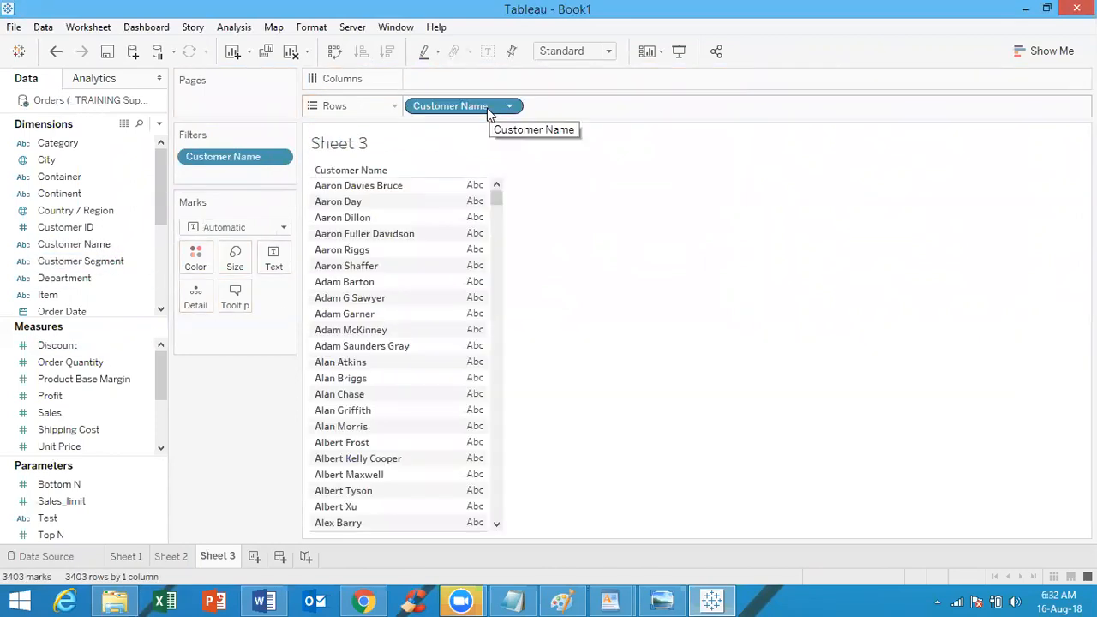
left_click_drag(87, 406, 495, 81)
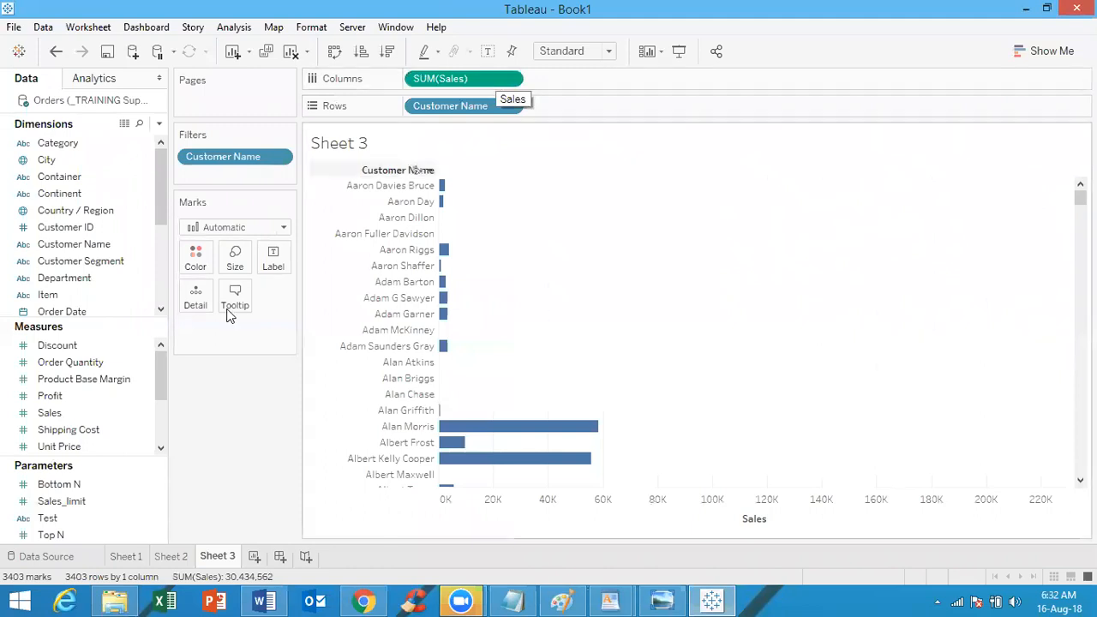
left_click(122, 413)
left_click_drag(86, 412, 195, 257)
left_click(73, 379)
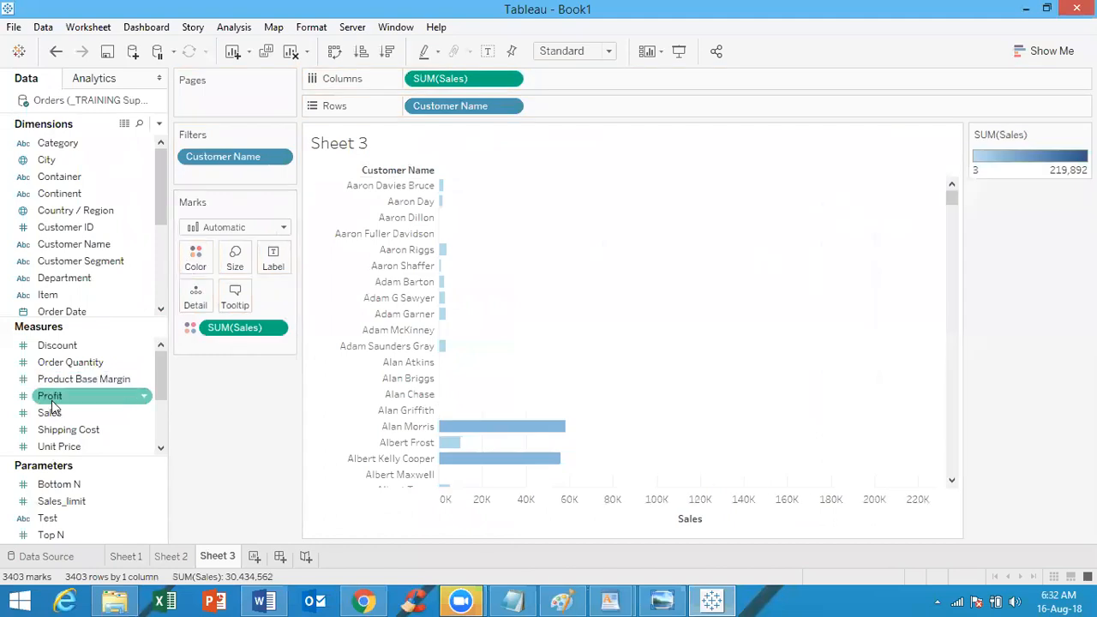
Label the bars with Sales and sort the customers by sales in descending order
left_click(58, 415)
left_click_drag(58, 415, 281, 262)
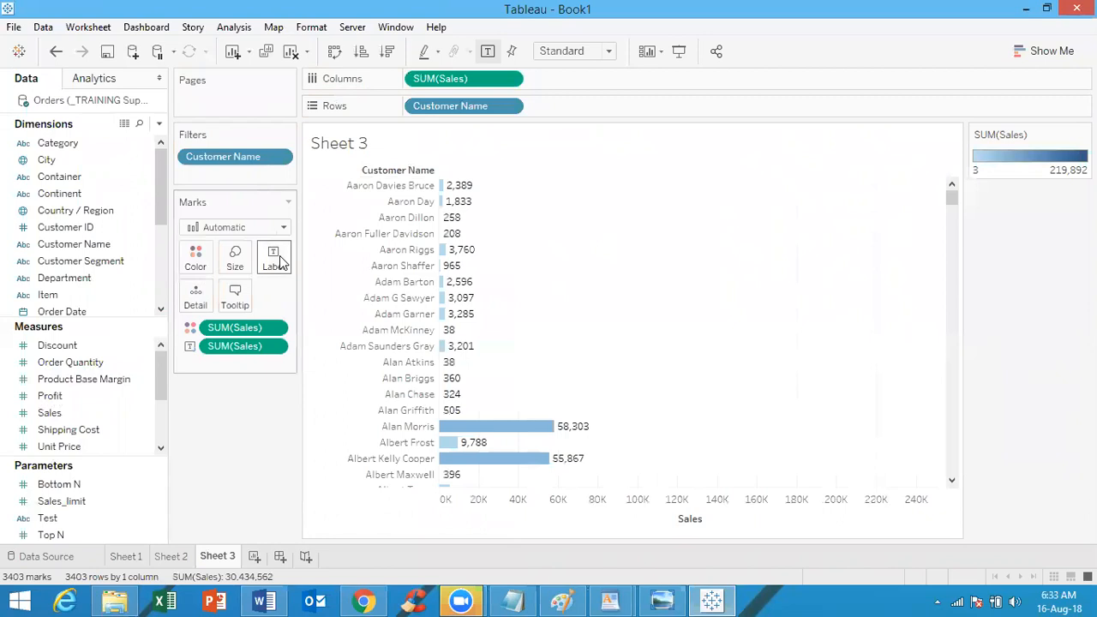
left_click(387, 53)
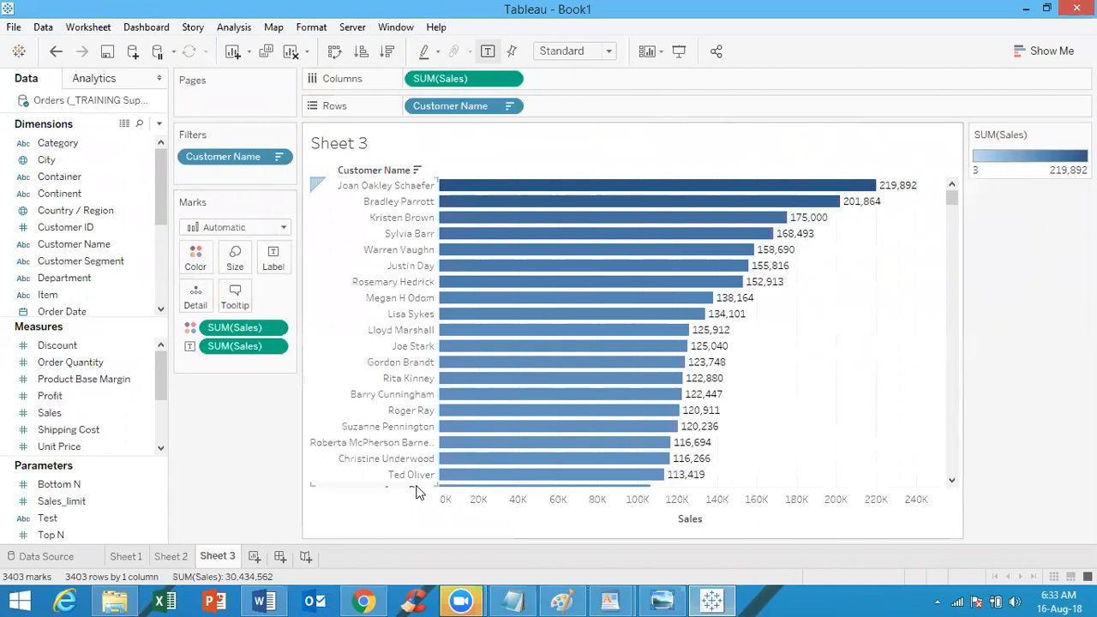
Show the Sales_limit parameter control on the sheet and set its value to 10,000
right_click(57, 504)
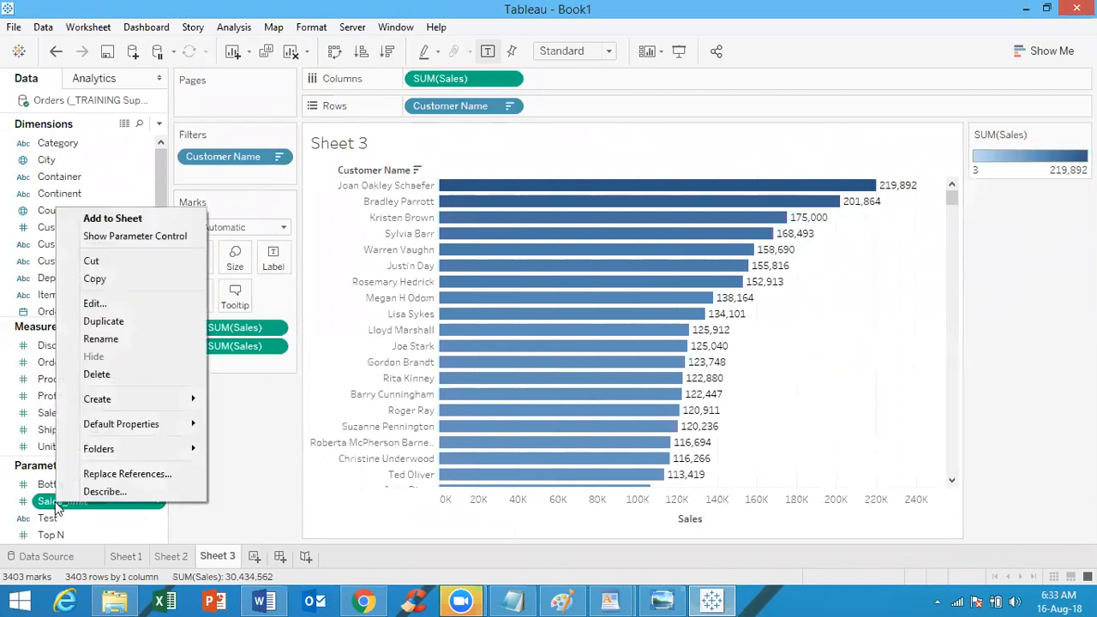
left_click(157, 237)
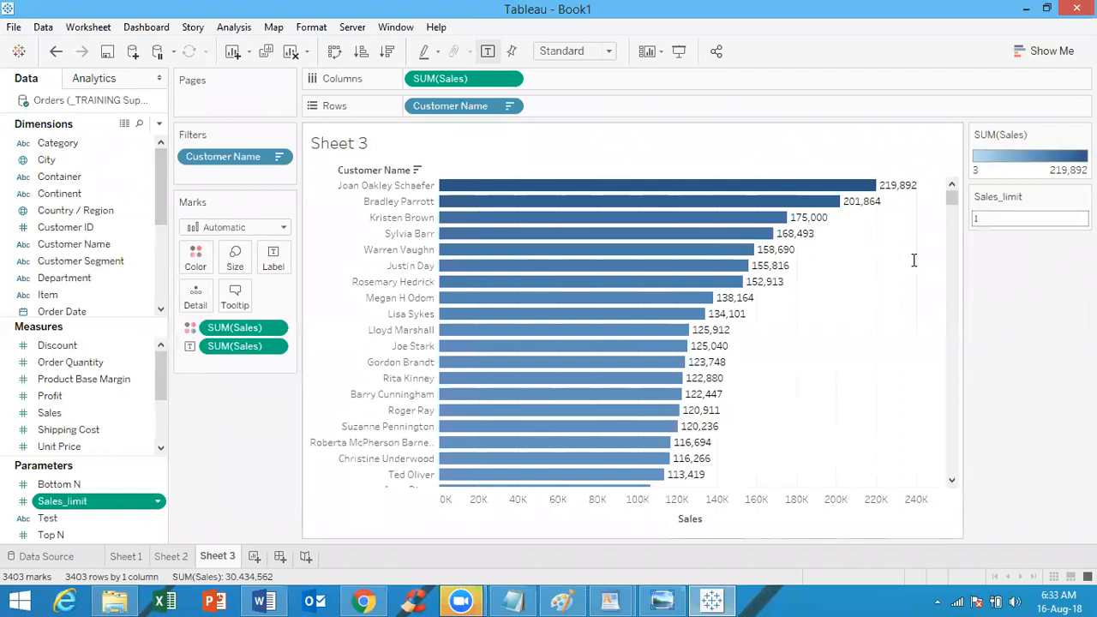
double_click(1027, 222)
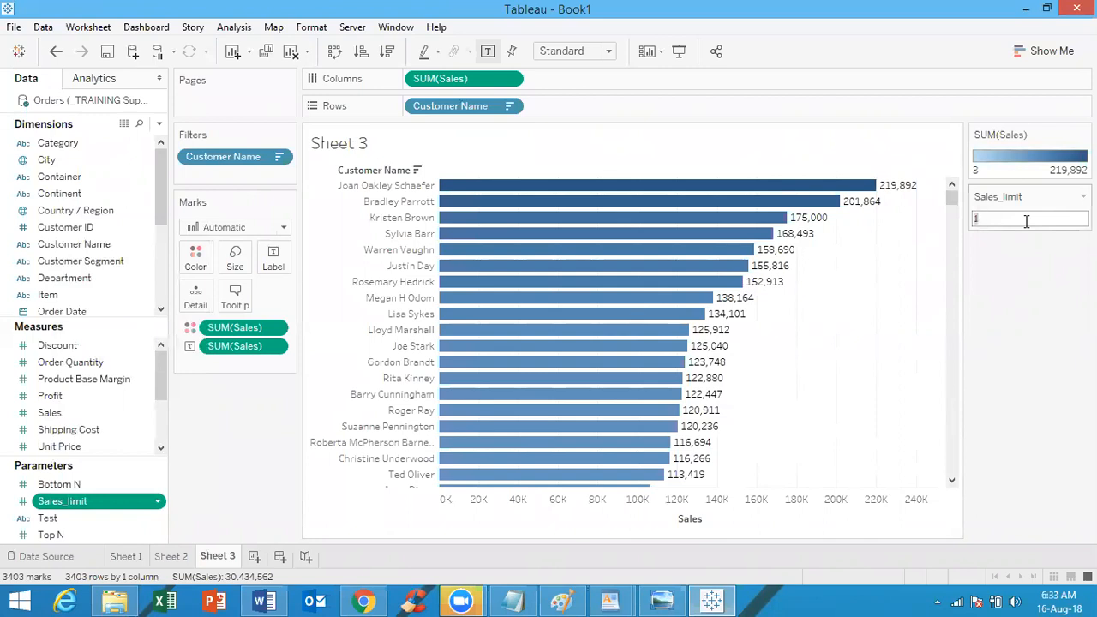
left_click(952, 198)
mouse_move(951, 198)
left_mouse_down()
mouse_move(950, 487)
mouse_move(918, 260)
mouse_move(950, 196)
left_mouse_up()
left_click(1006, 215)
type("0000")
key("Return")
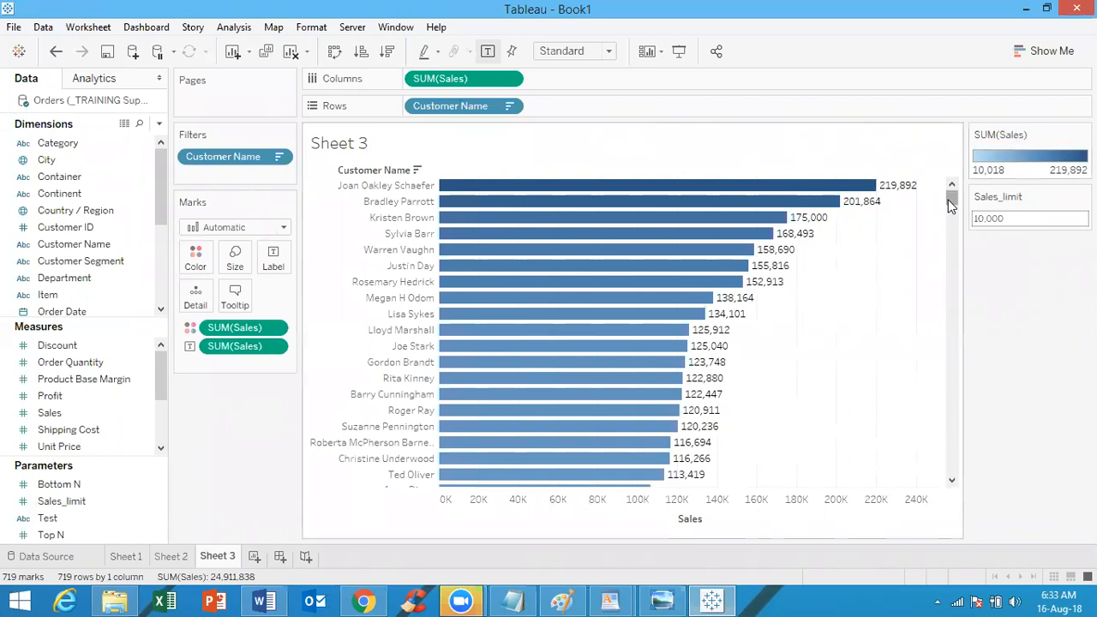
Set the Sales_limit parameter to 100,000 and check the filtered customers down to the lowest sales
left_click_drag(949, 200, 941, 466)
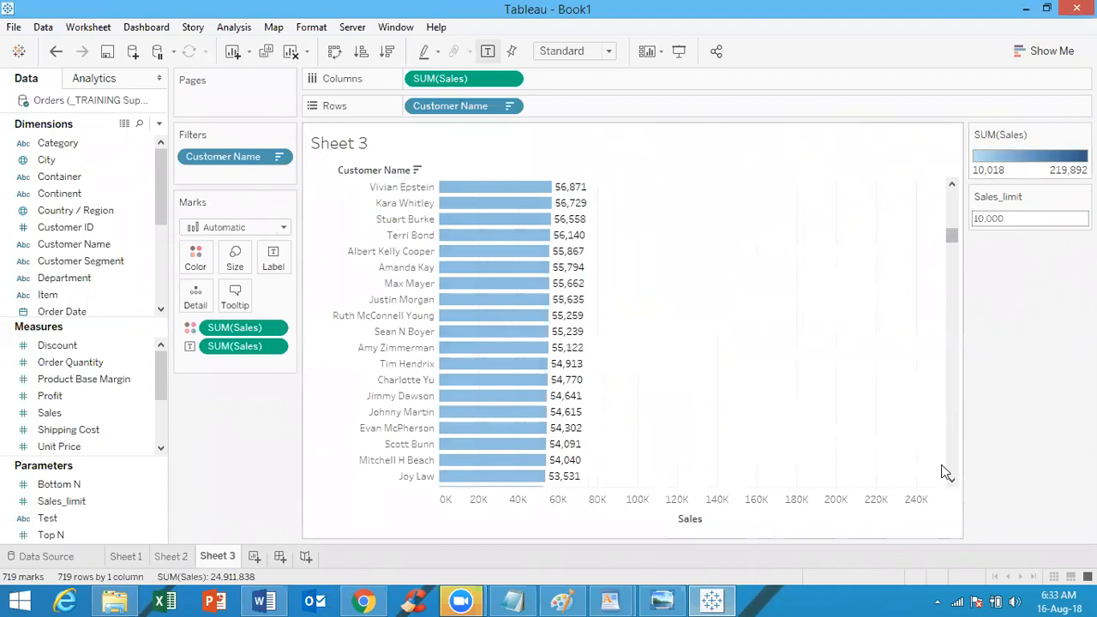
left_click_drag(952, 235, 926, 137)
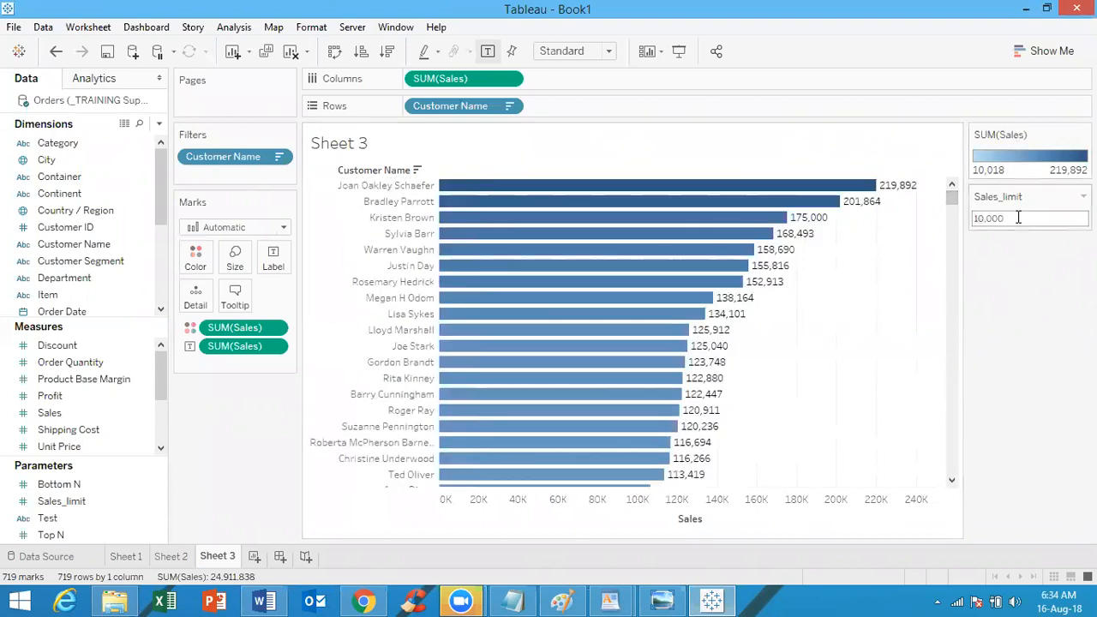
type("0")
key("Return")
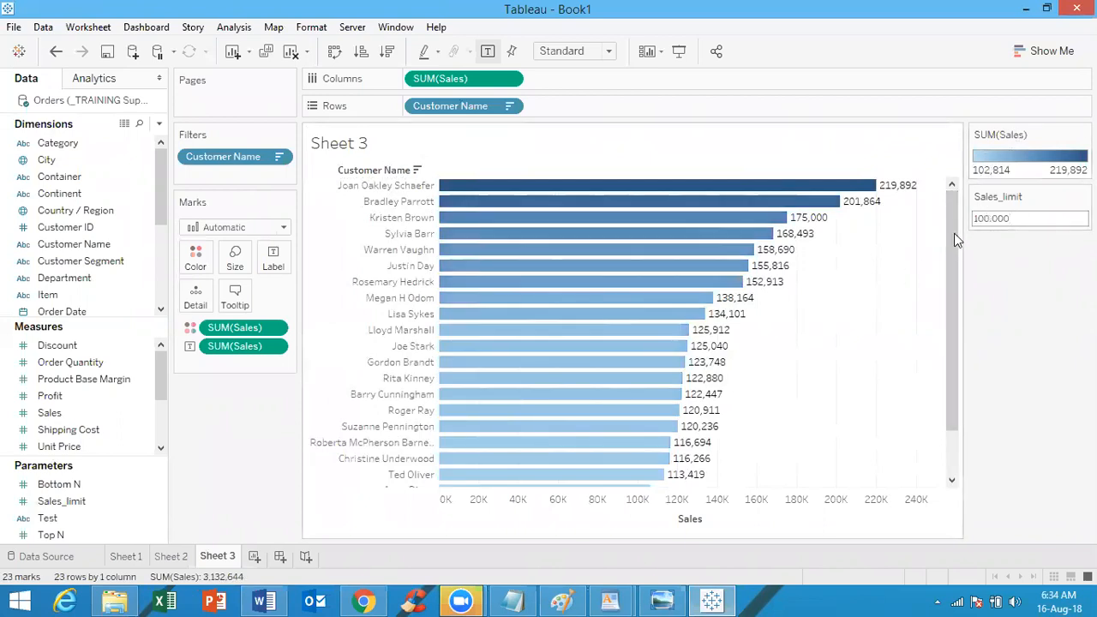
left_click_drag(954, 233, 950, 204)
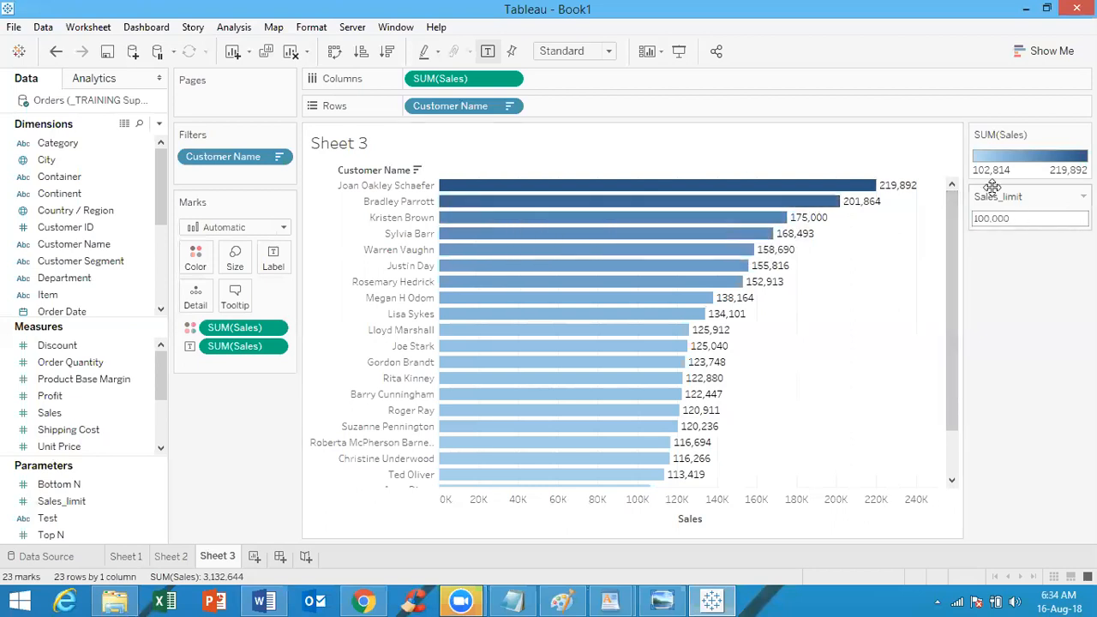
left_click(1026, 220)
left_click_drag(953, 220, 954, 283)
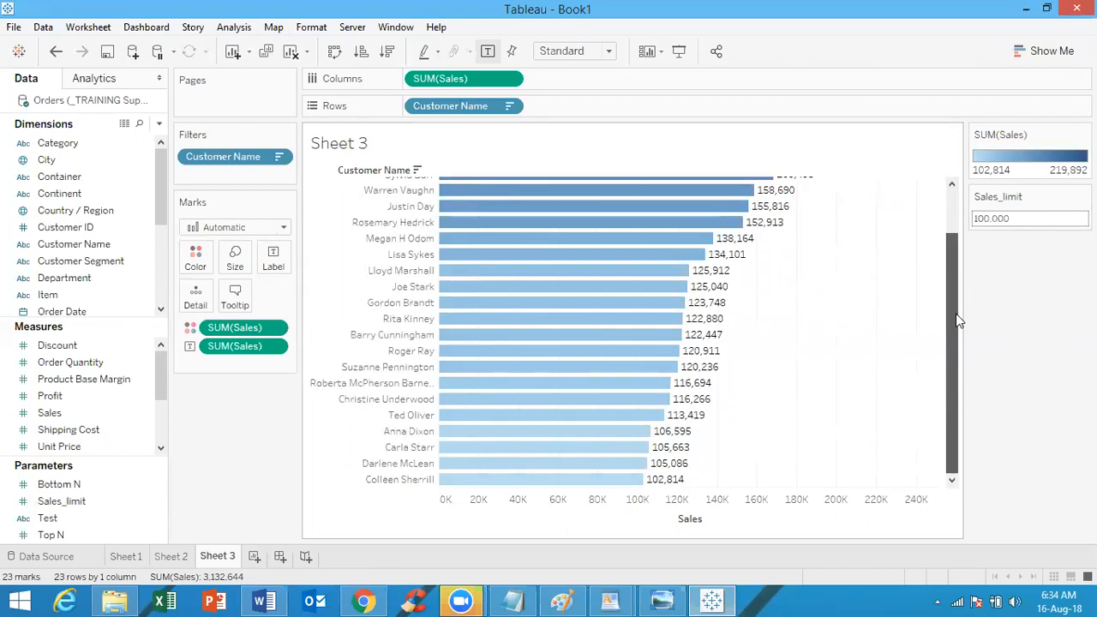
Switch to the Word notes, highlight the list item "As an input for filters", and return to Tableau
left_click_drag(959, 320, 945, 199)
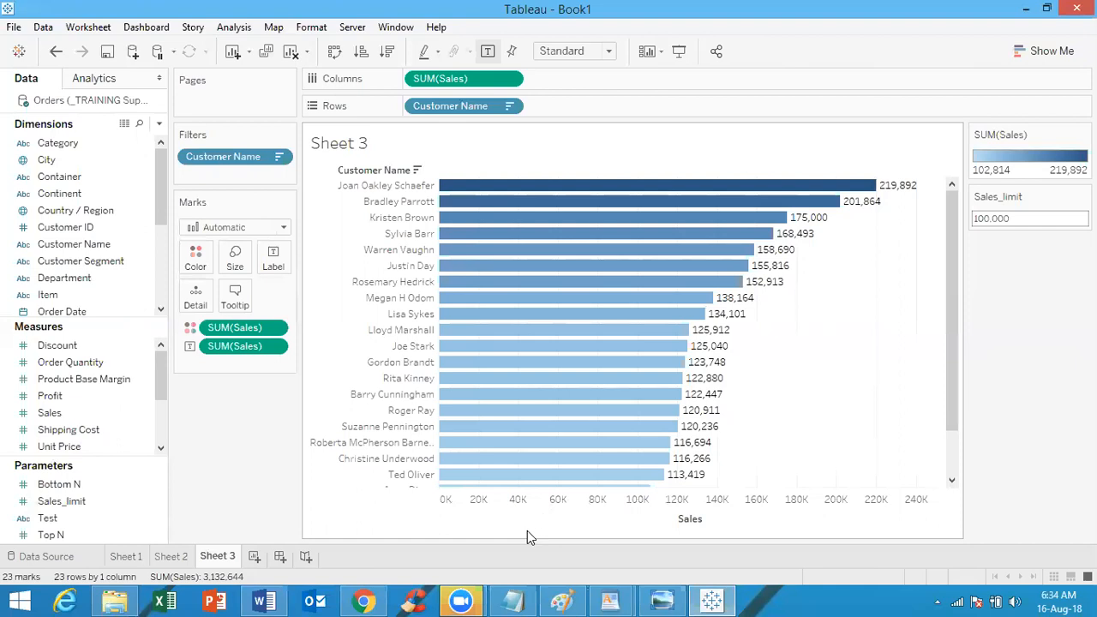
left_click(271, 601)
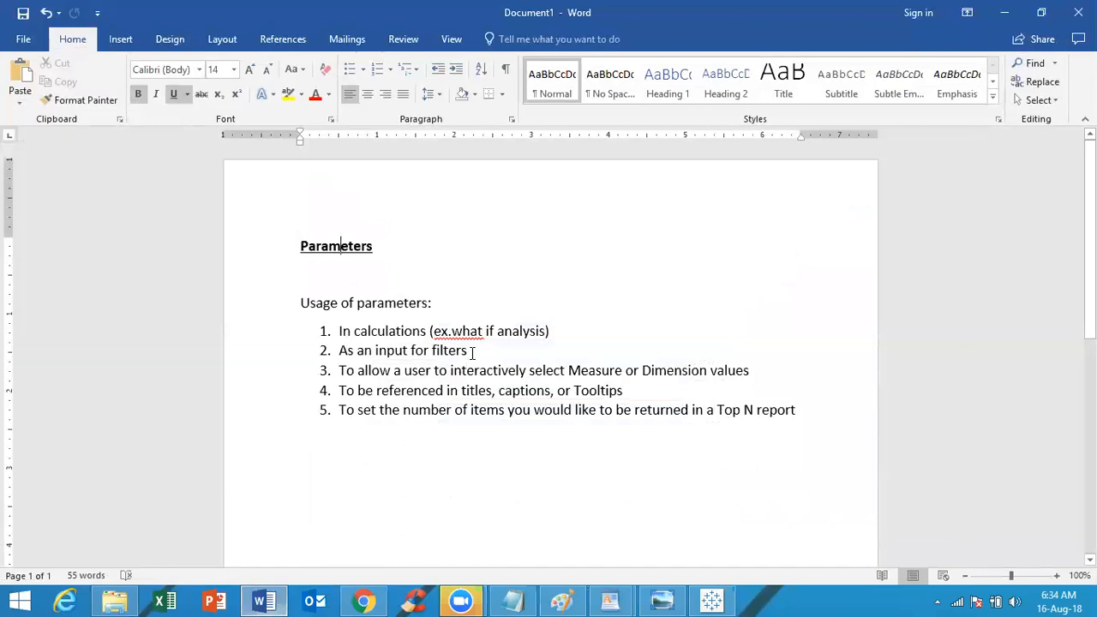
left_click_drag(472, 352, 342, 351)
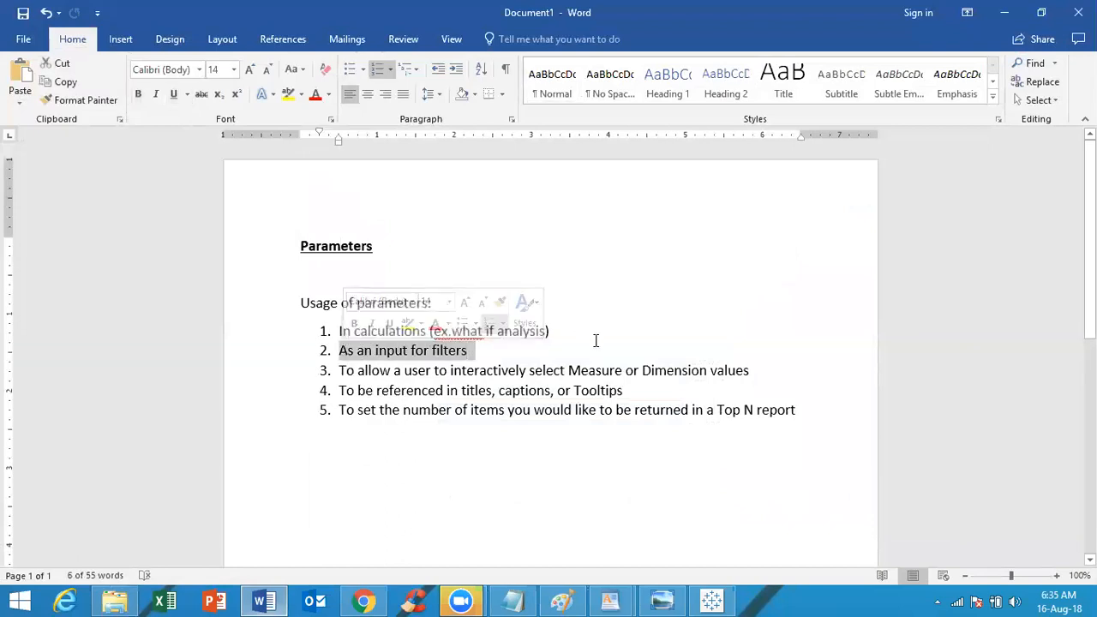
left_click(1009, 10)
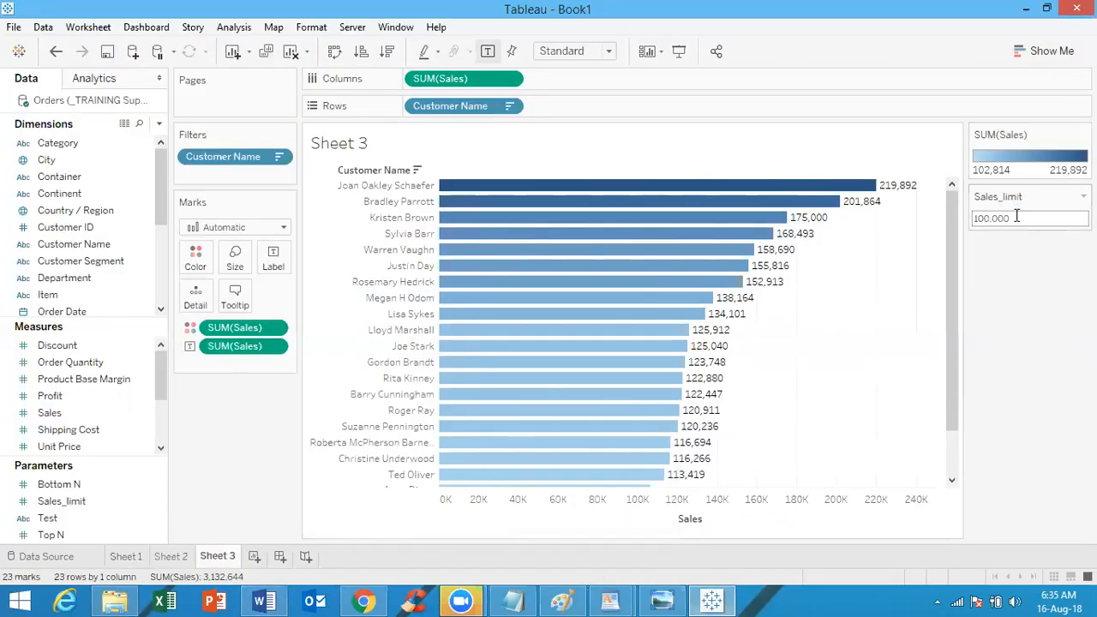
Review the Sales_limit control and the condition formula of the Customer Name filter without changing them
left_click(1017, 217)
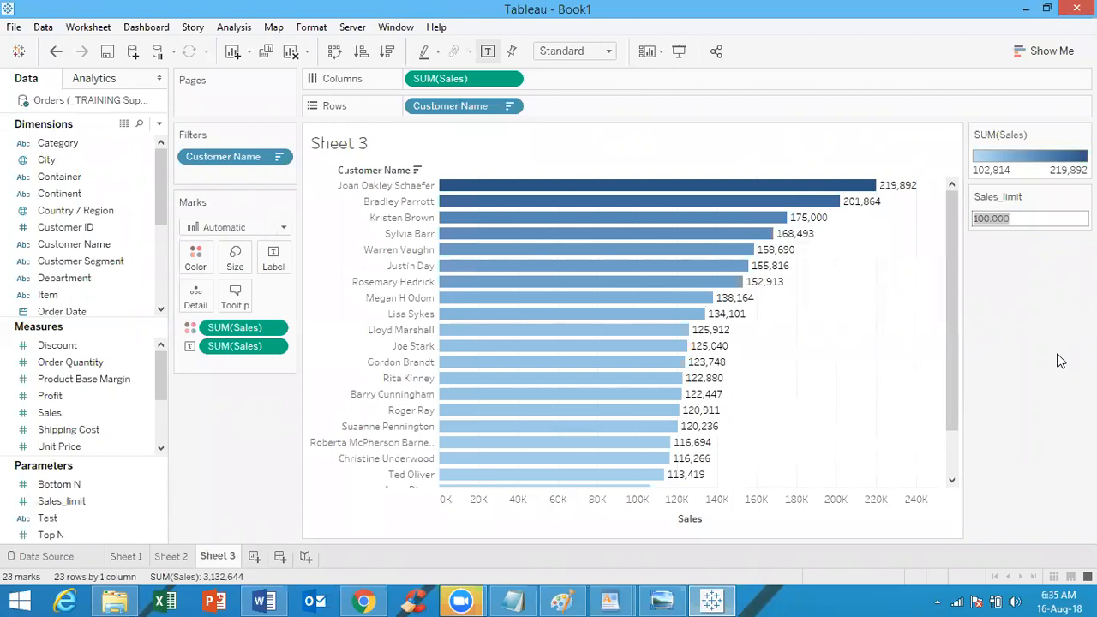
left_click(281, 156)
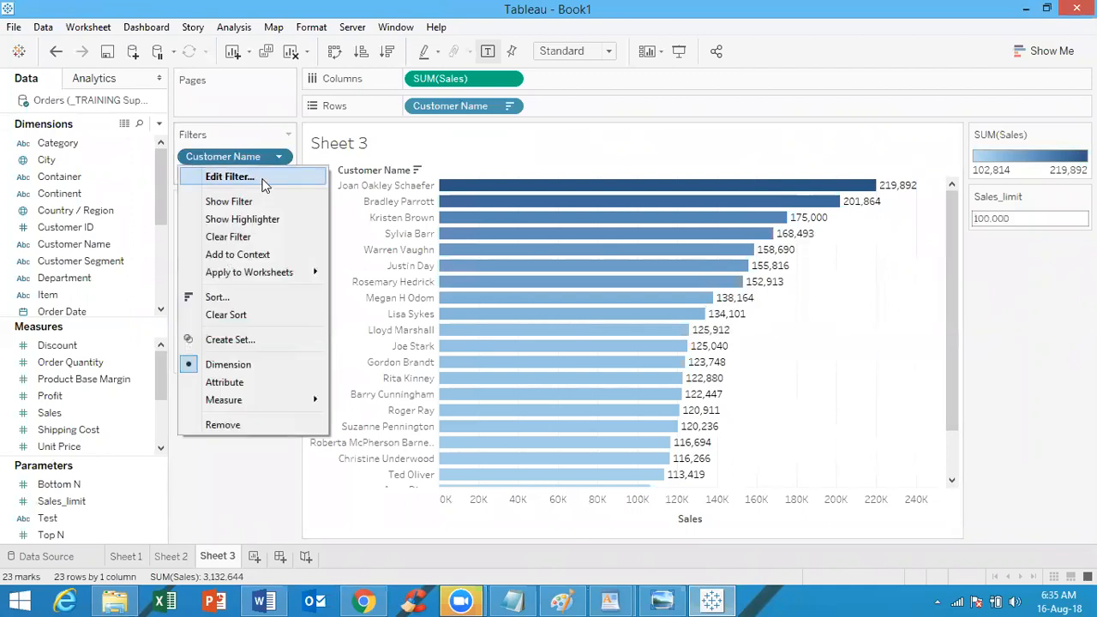
left_click(264, 181)
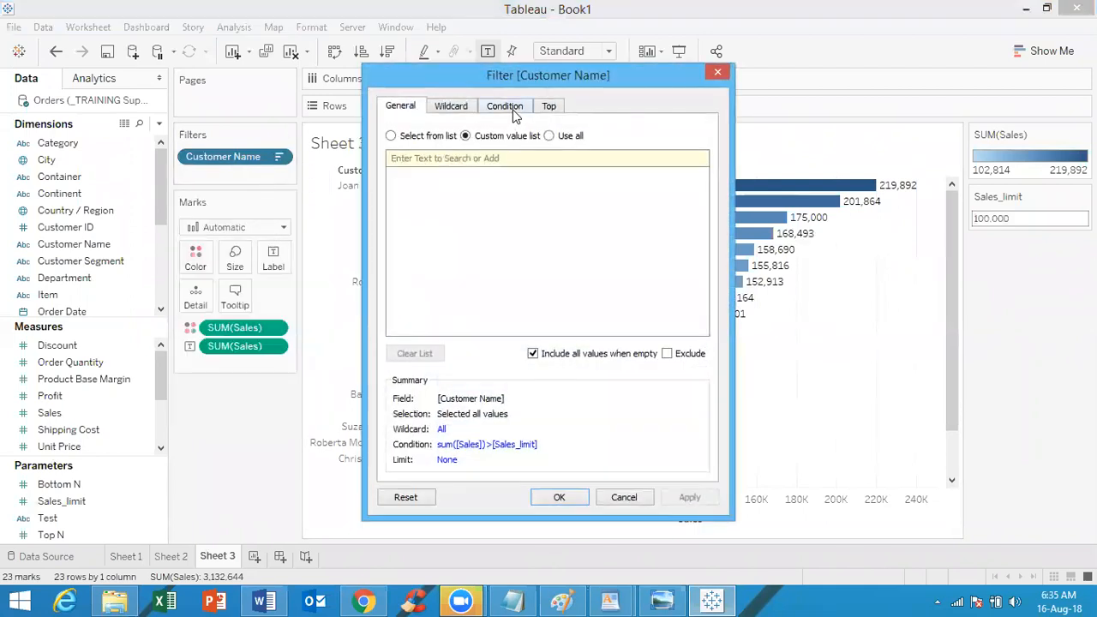
left_click(510, 112)
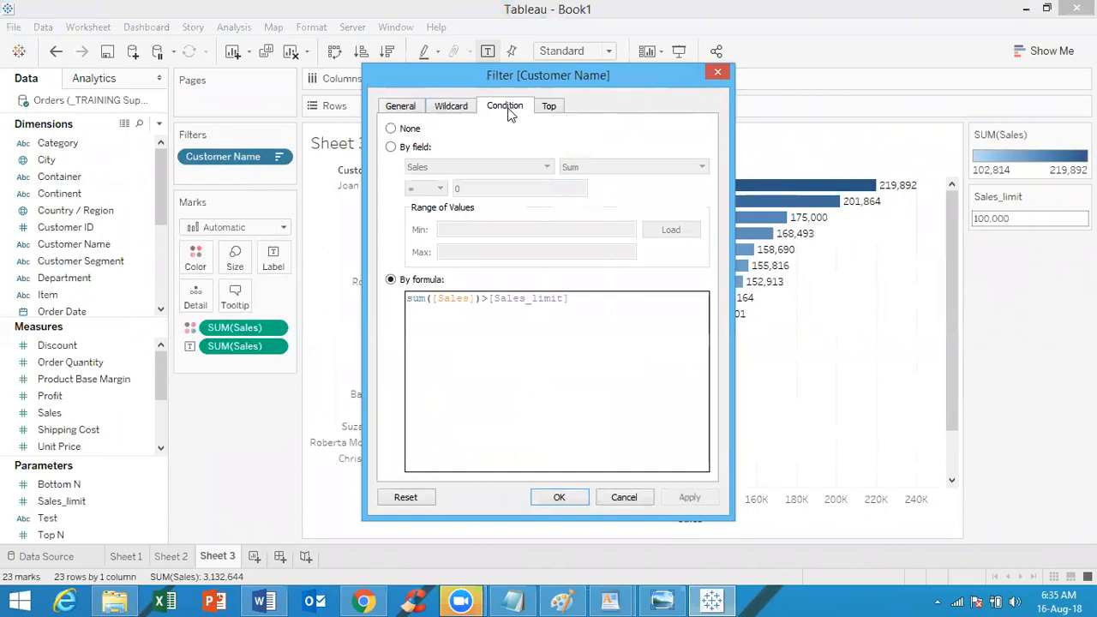
left_click(720, 72)
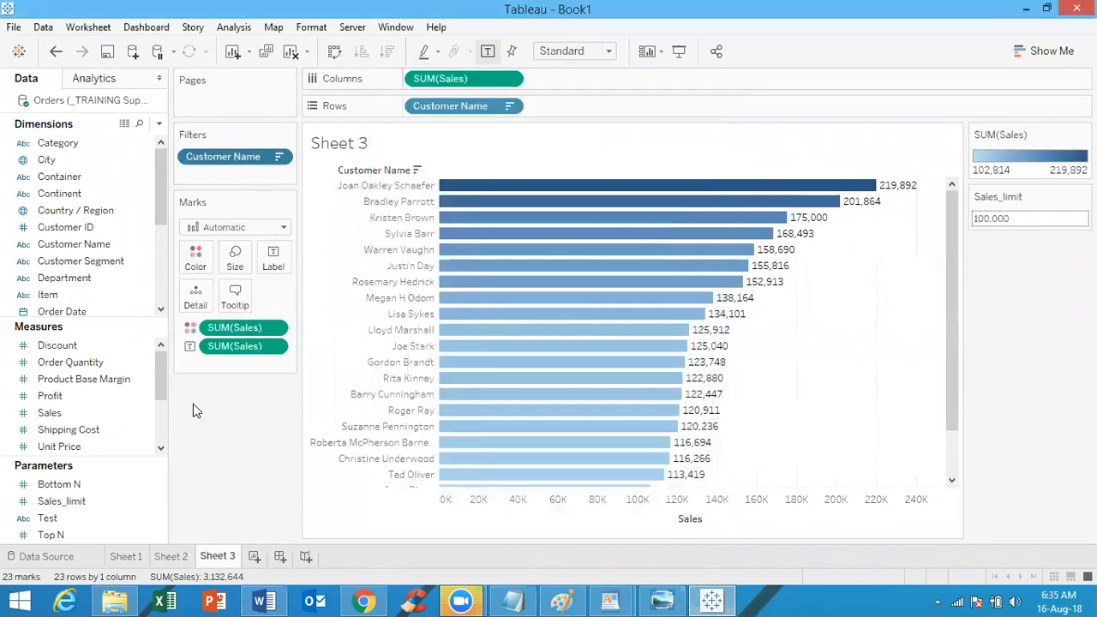
Examine the definition of the Bottom N parameter without changing it
left_click(99, 484)
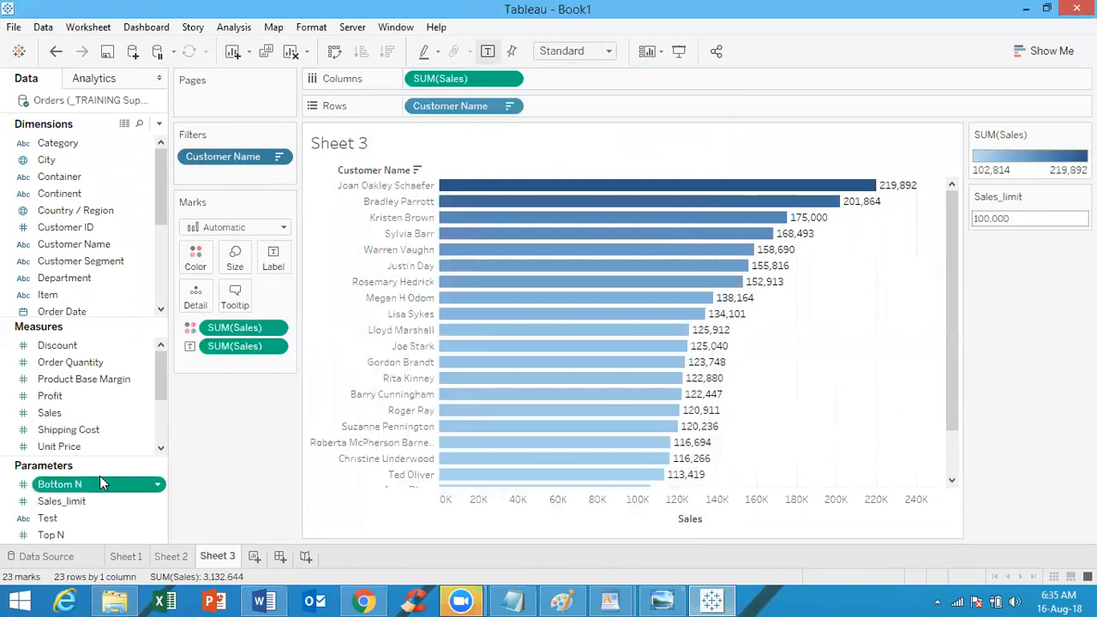
right_click(99, 477)
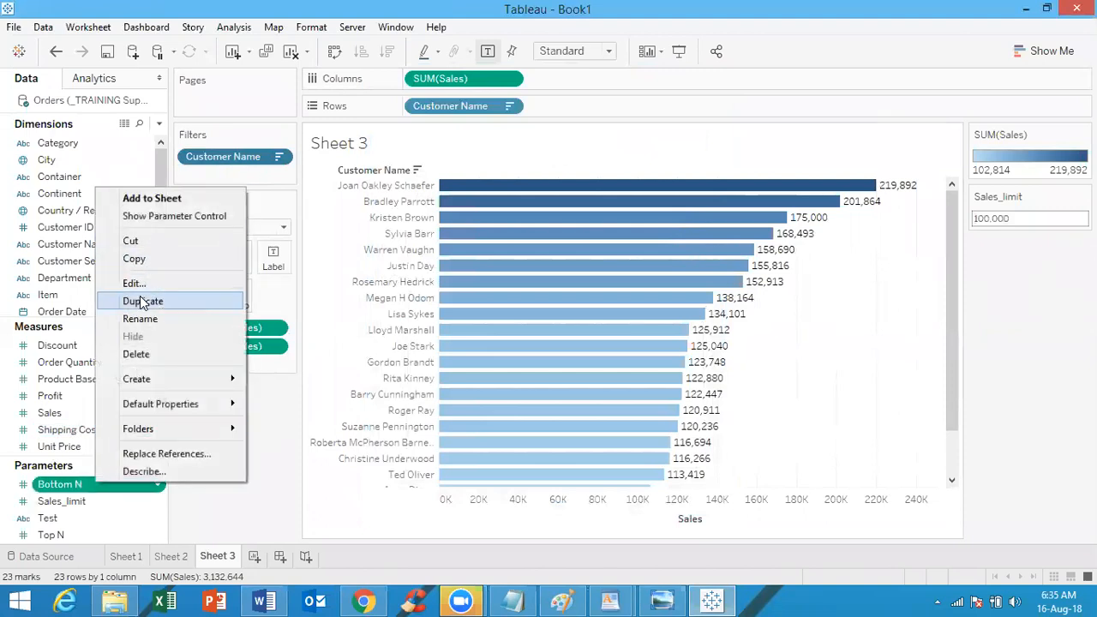
left_click(139, 285)
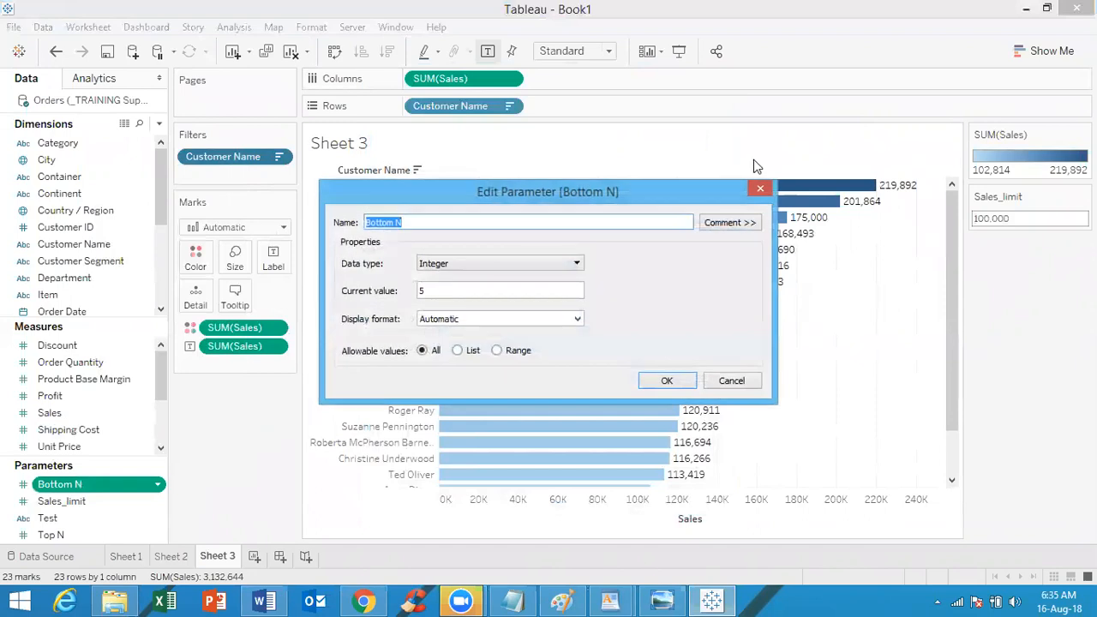
left_click(761, 189)
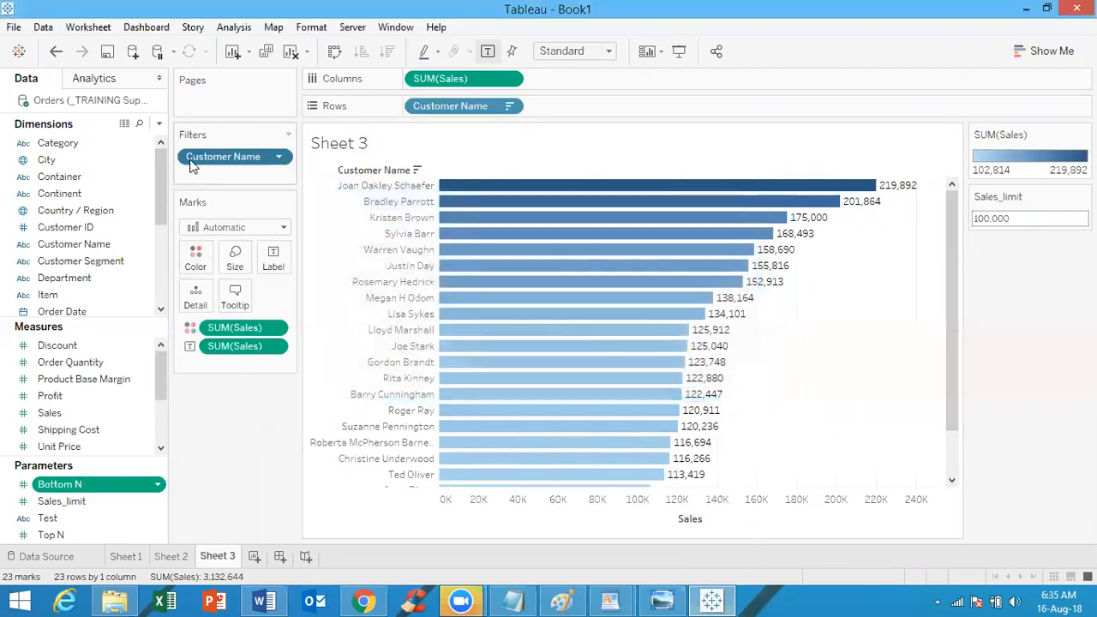
Open the function reference of a new calculated field and read the descriptions of STARTSWITH and STDEV
left_click(158, 124)
left_click(117, 141)
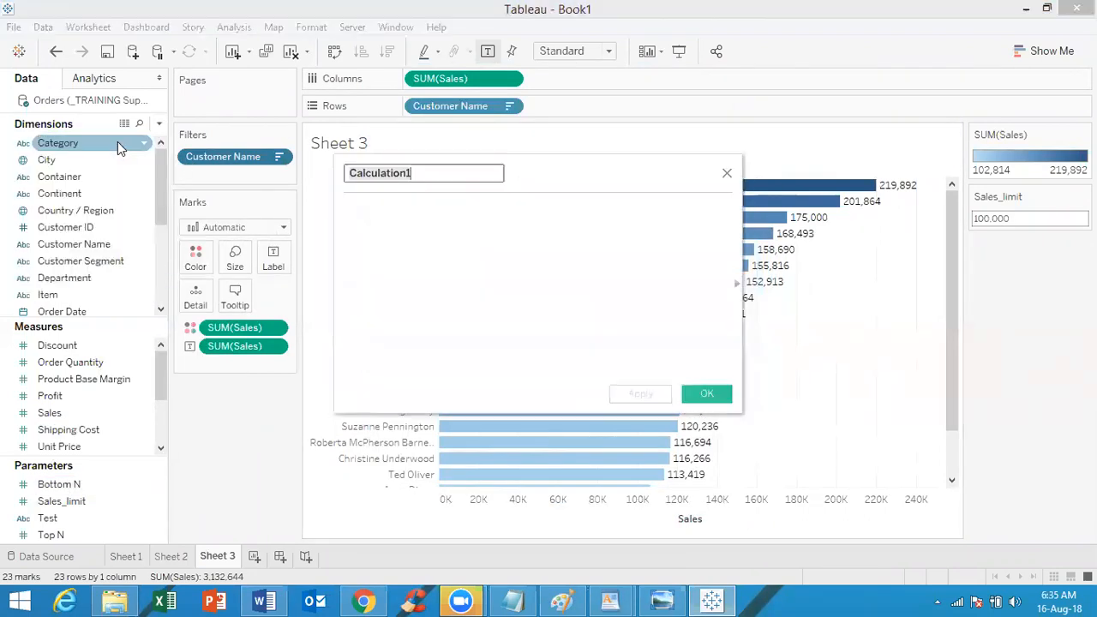
left_click(737, 283)
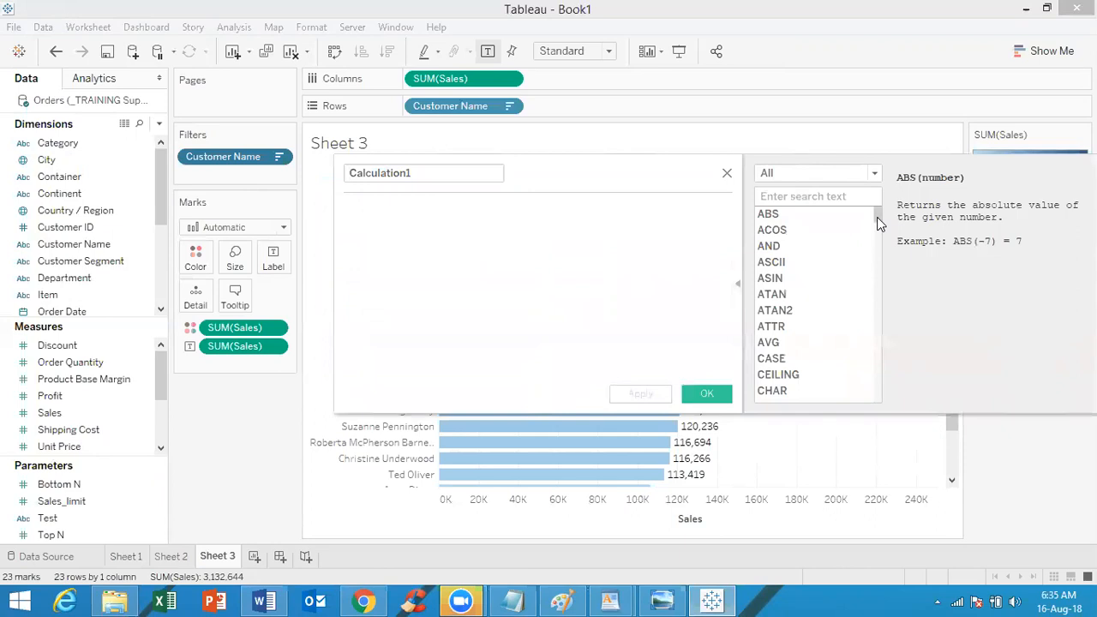
left_click_drag(877, 217, 864, 367)
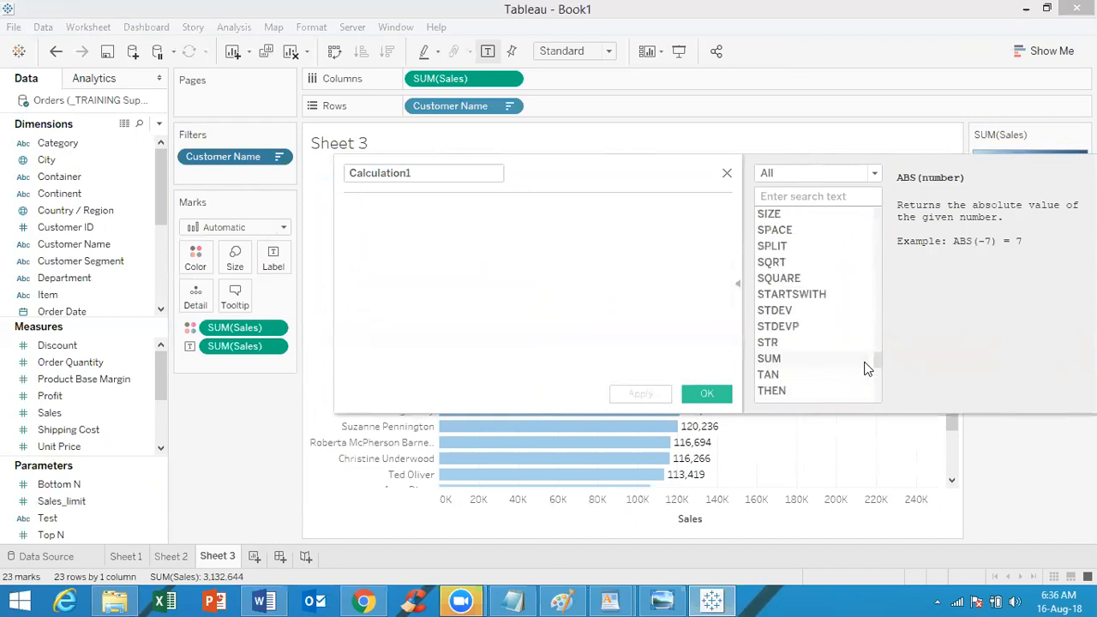
left_click(819, 292)
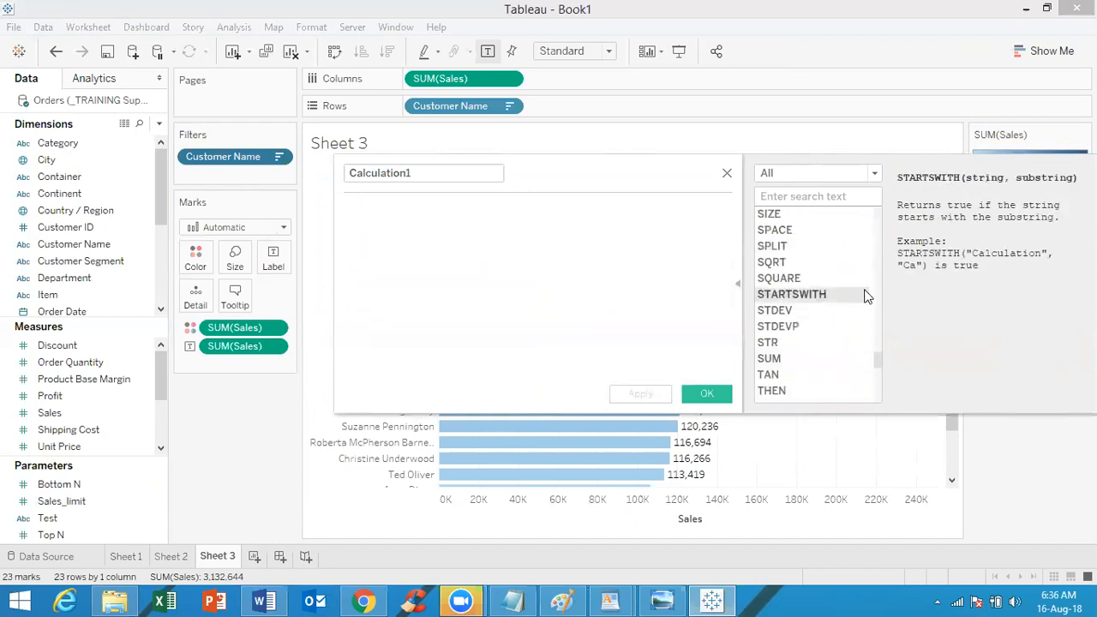
left_click(818, 312)
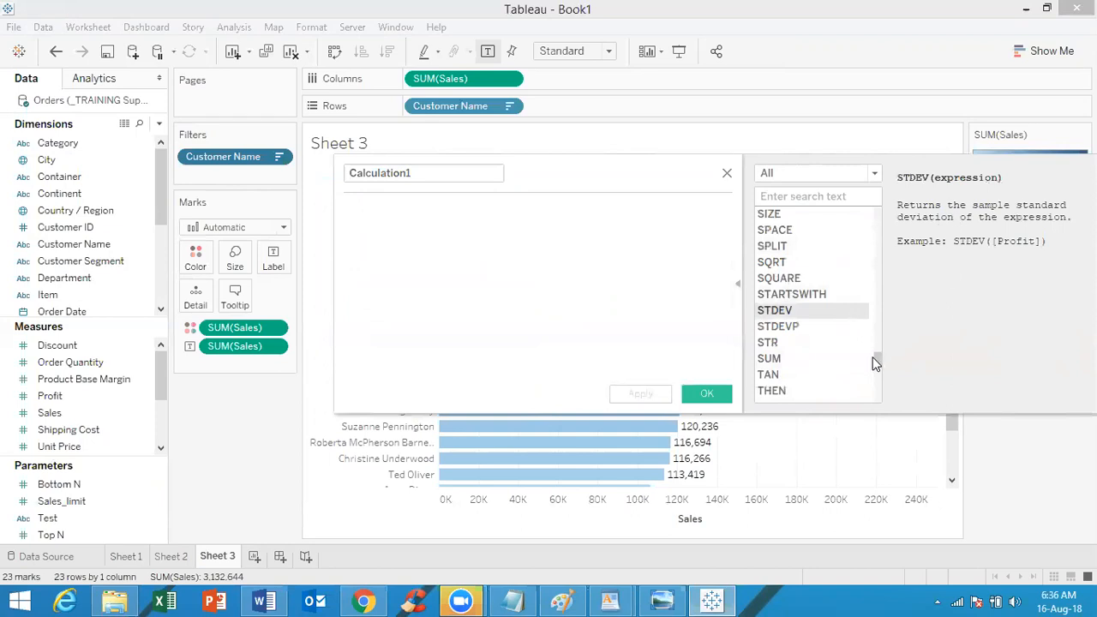
left_click_drag(876, 363, 874, 216)
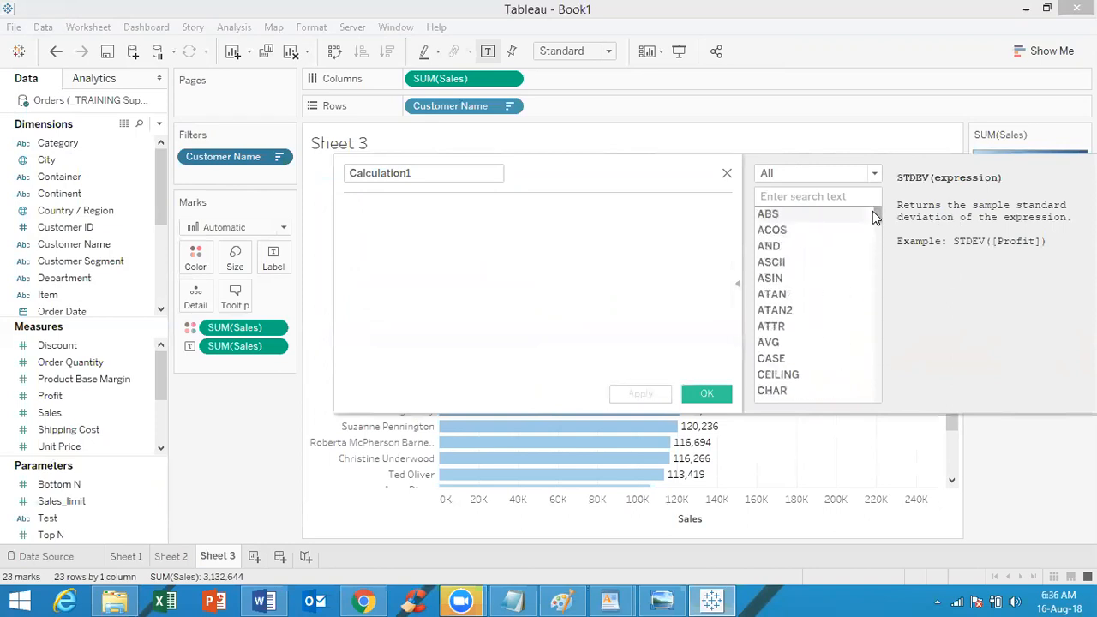
Browse the function descriptions from ACOS through COVAR and discard the empty calculated field
left_click(818, 233)
key("Down")
key("Down")
key("Down")
key("Down")
key("Down")
key("Down")
key("Down")
key("Down")
key("Down")
key("Down")
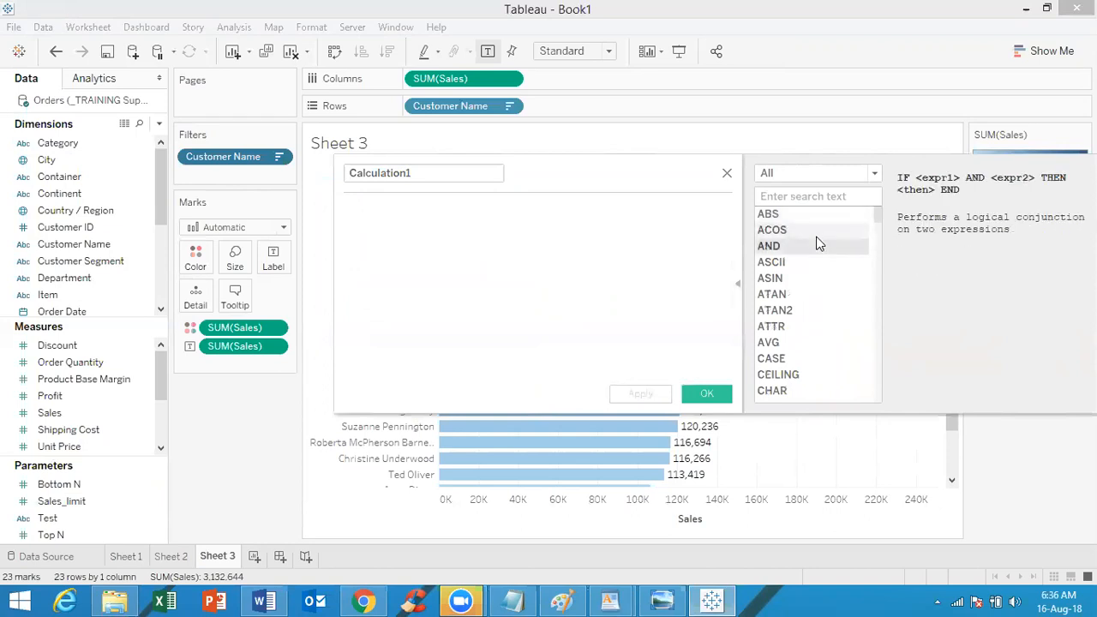
key("Down")
key("Down")
key("Down")
key("Down")
key("Down")
key("Down")
key("Down")
key("Down")
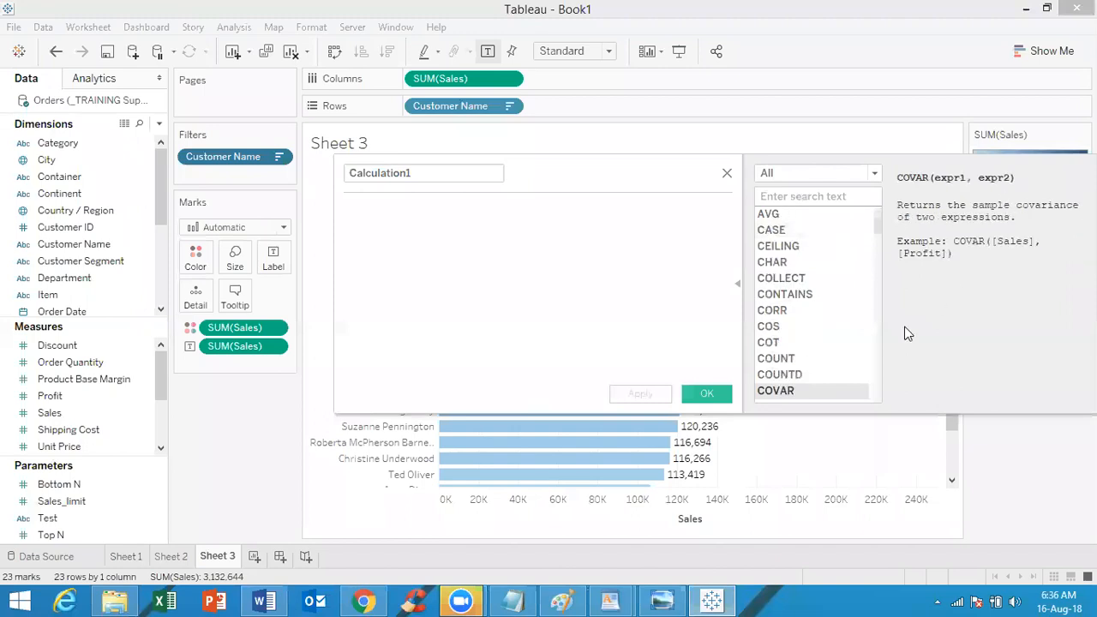
left_click(727, 175)
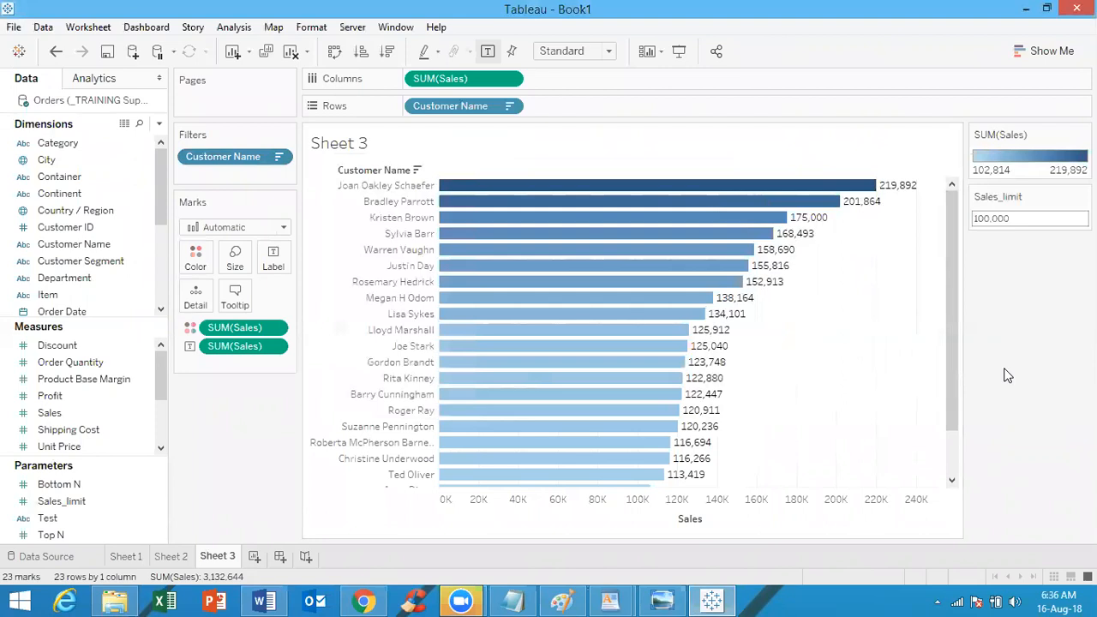
Add a new worksheet and define a parameter named Start date with the data type Date
left_click(255, 557)
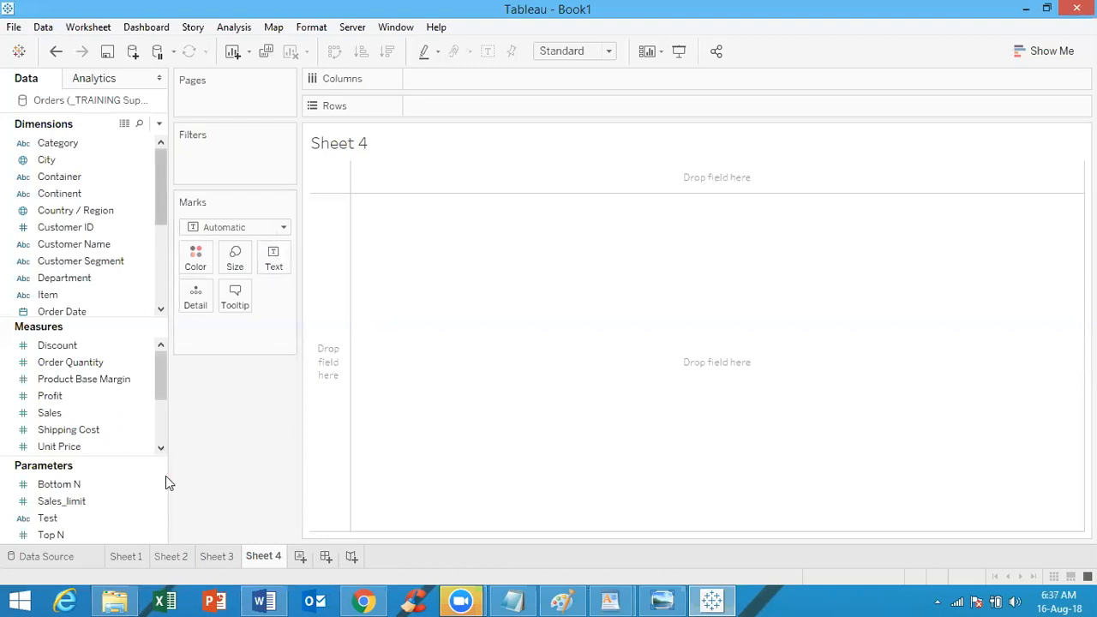
left_click(160, 124)
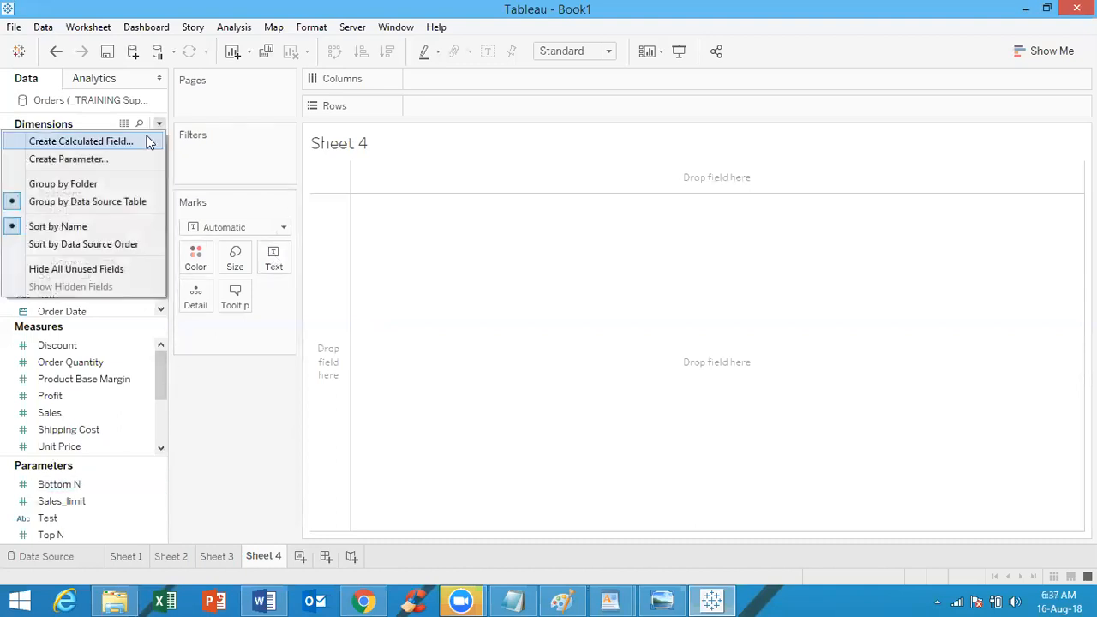
left_click(111, 162)
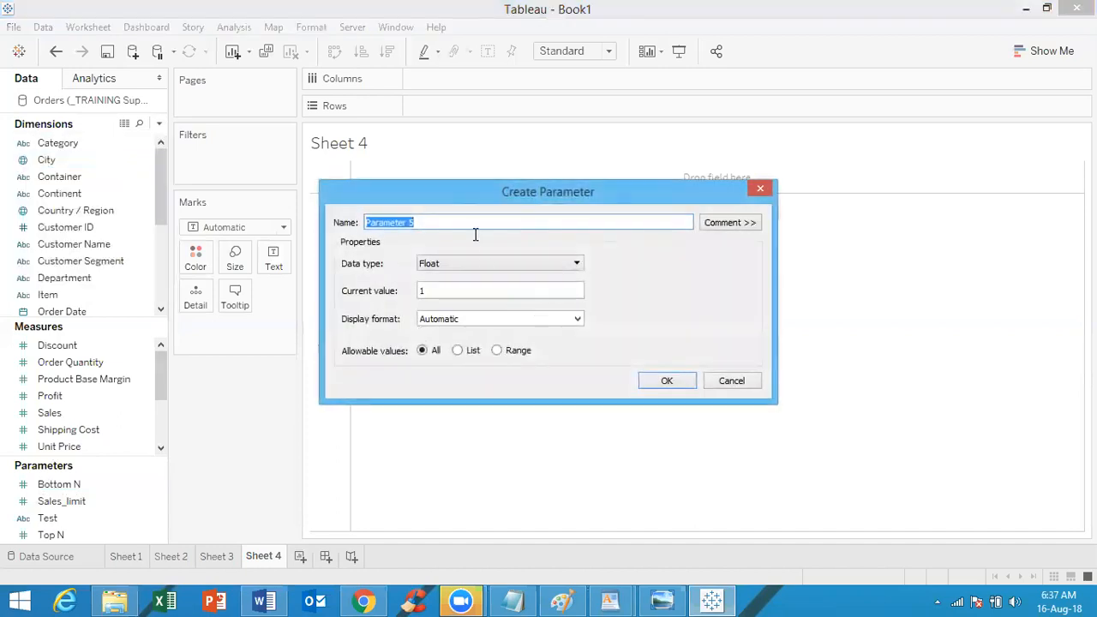
type("St")
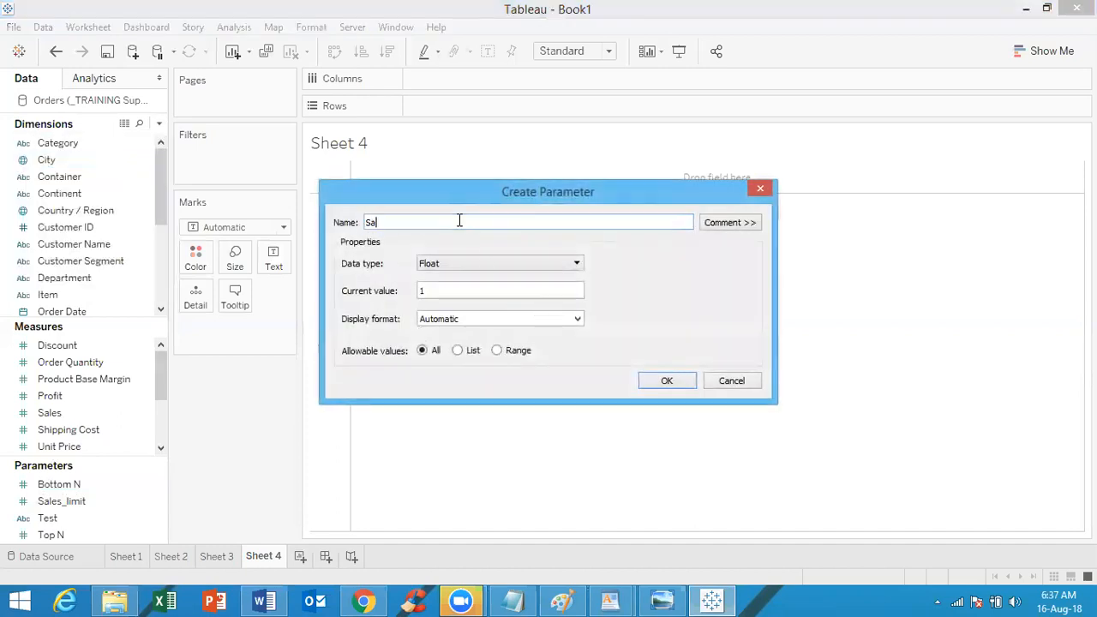
type("art date")
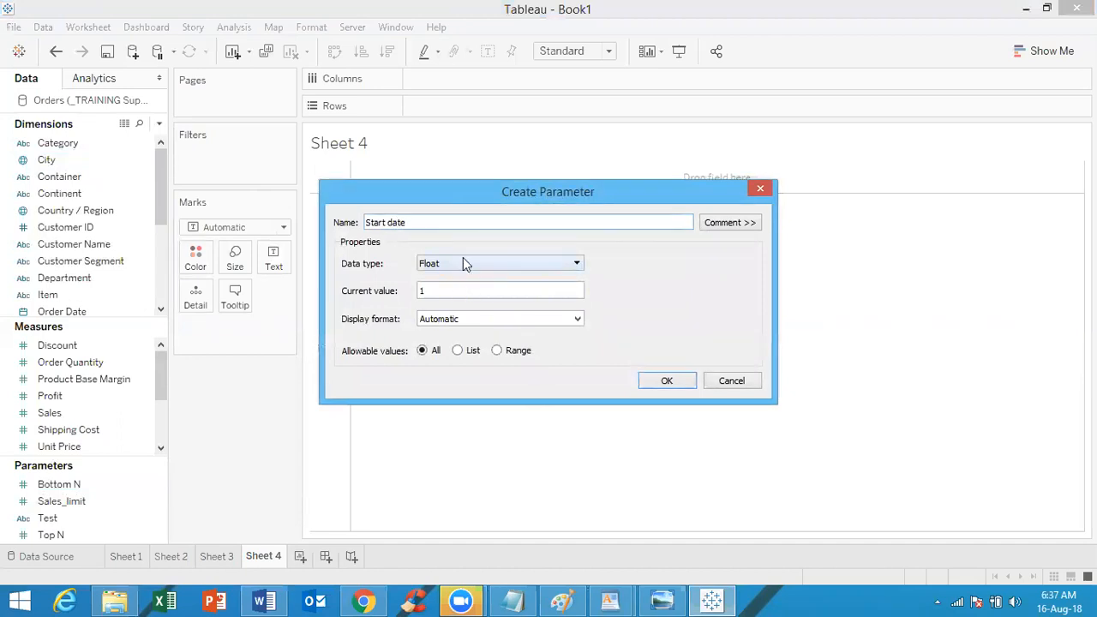
left_click(463, 261)
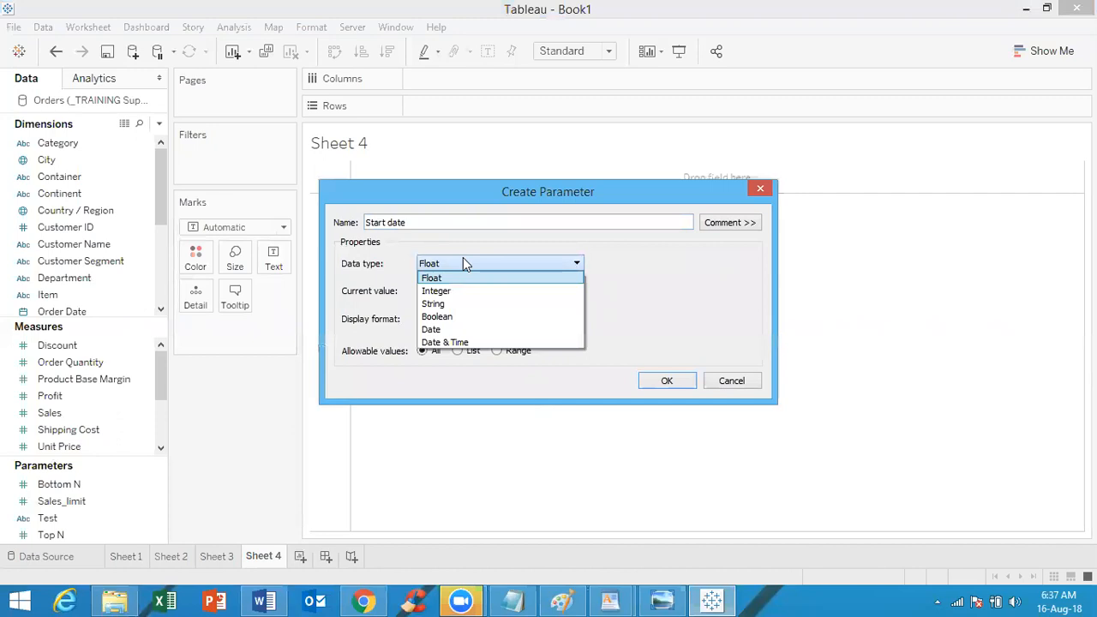
left_click(456, 331)
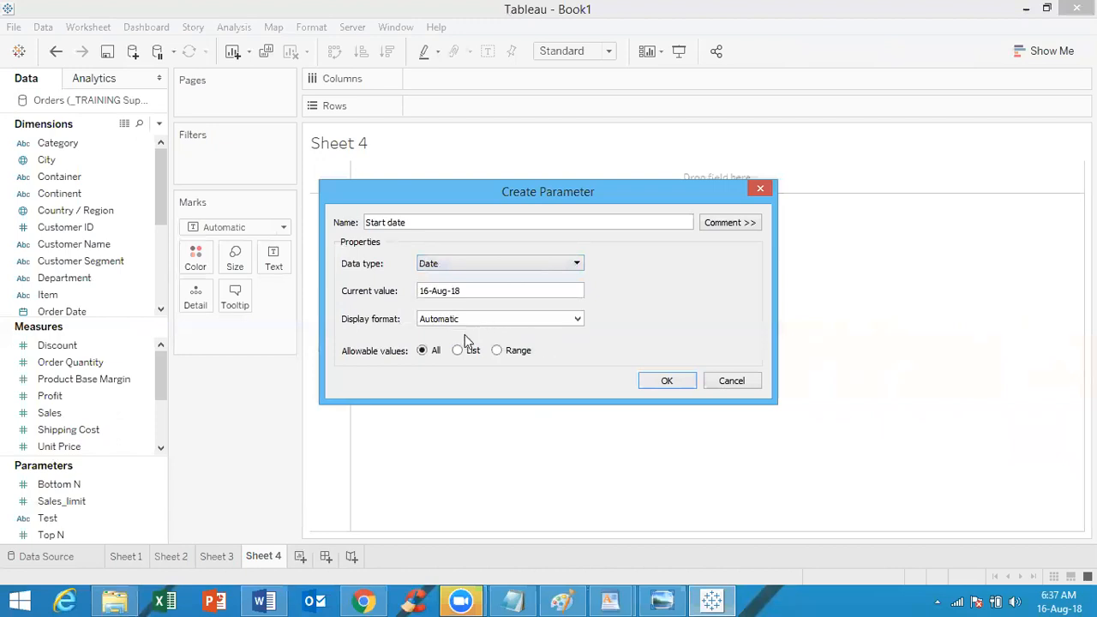
Set the Start date parameter's current value to 01-Jan-13 and create the parameter
left_click(486, 291)
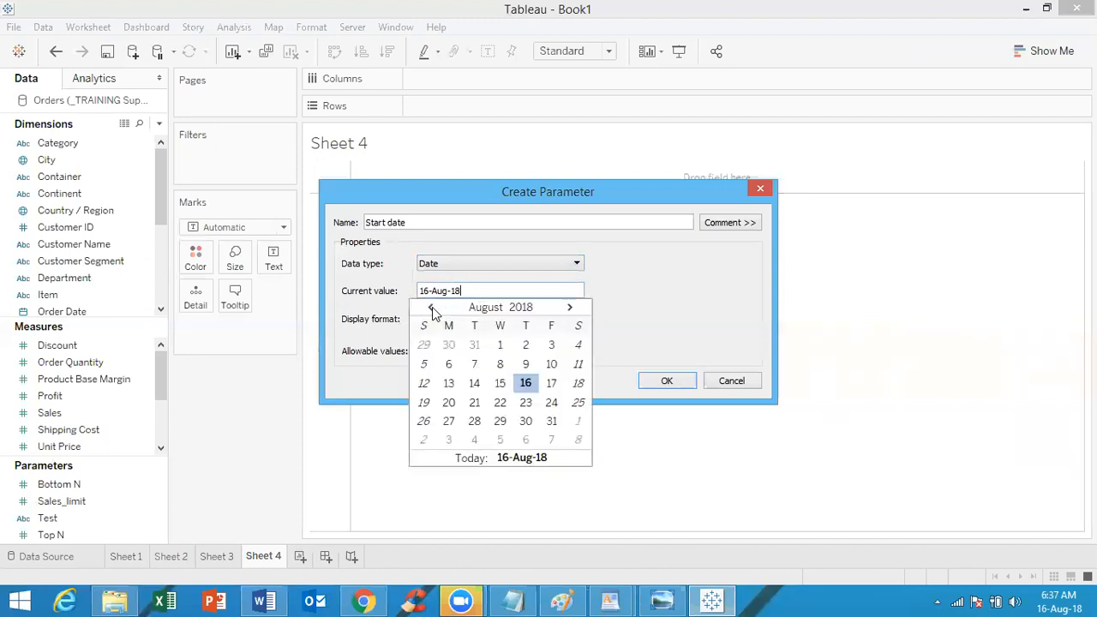
key("BackSpace")
type("3")
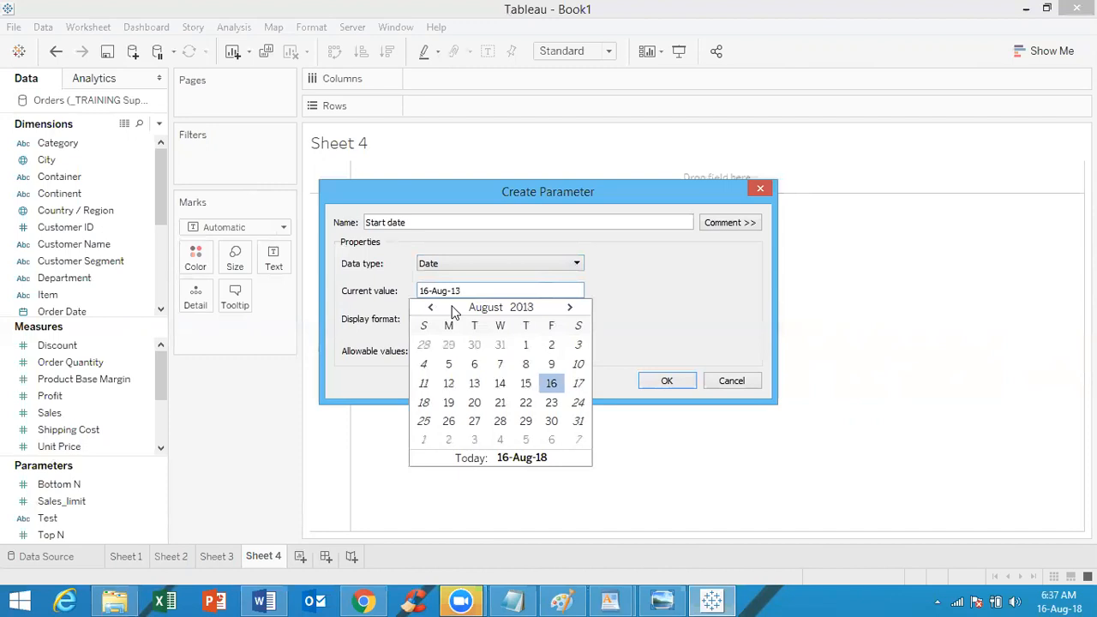
left_click(497, 309)
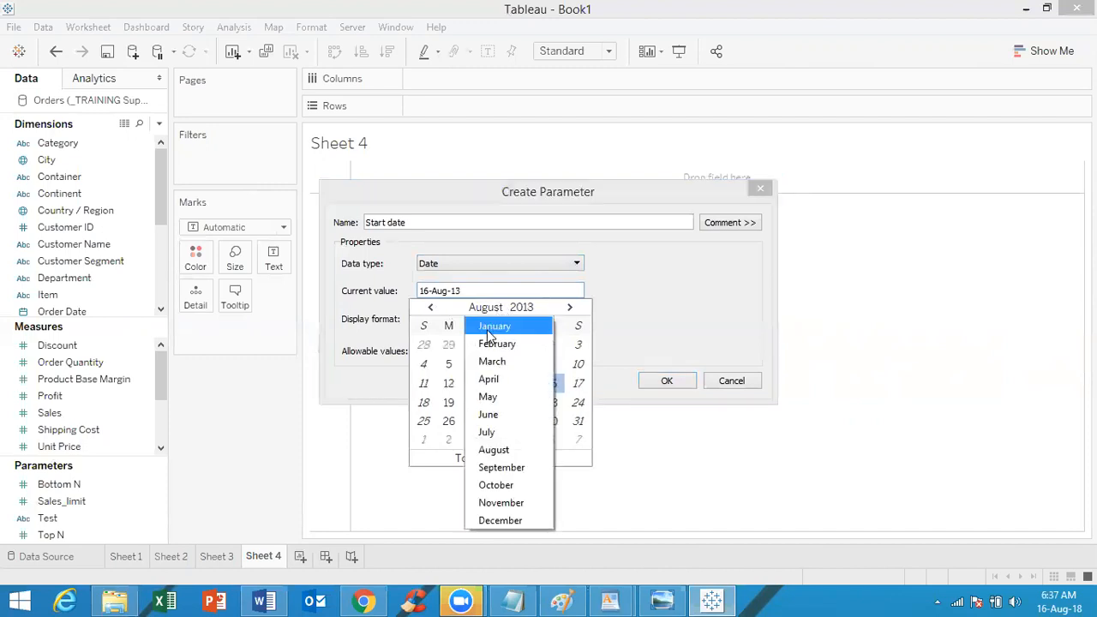
left_click(489, 331)
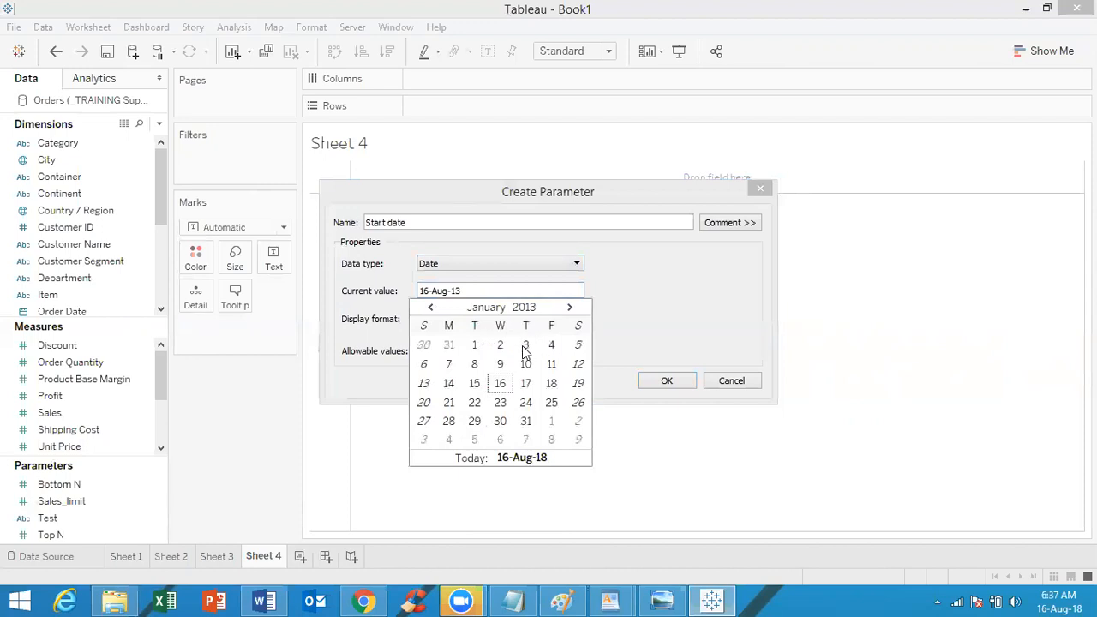
left_click(475, 345)
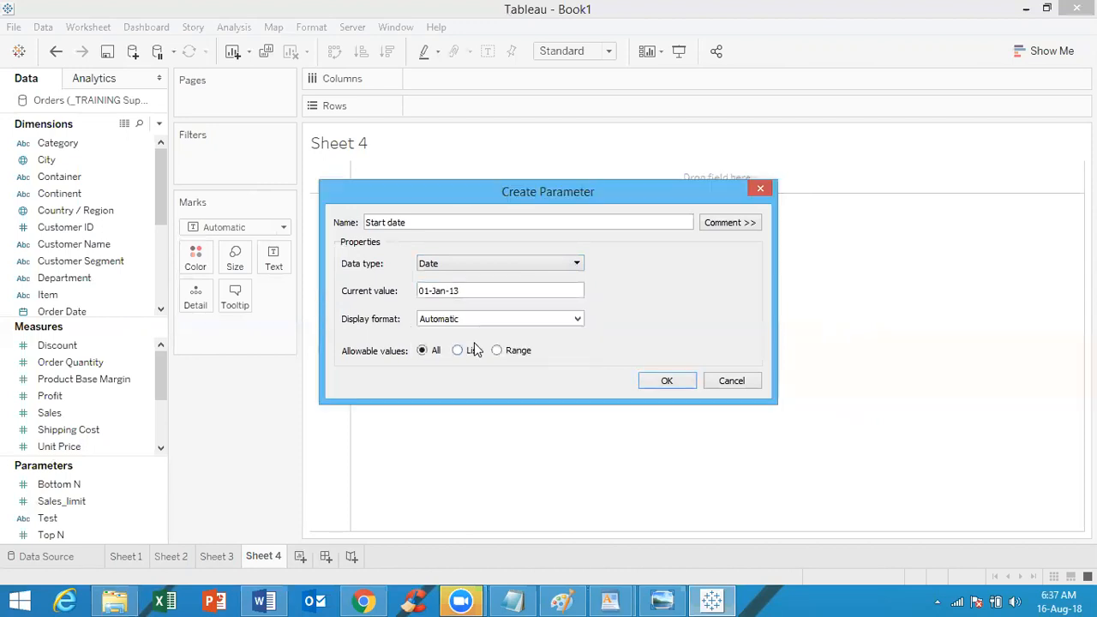
left_click(668, 381)
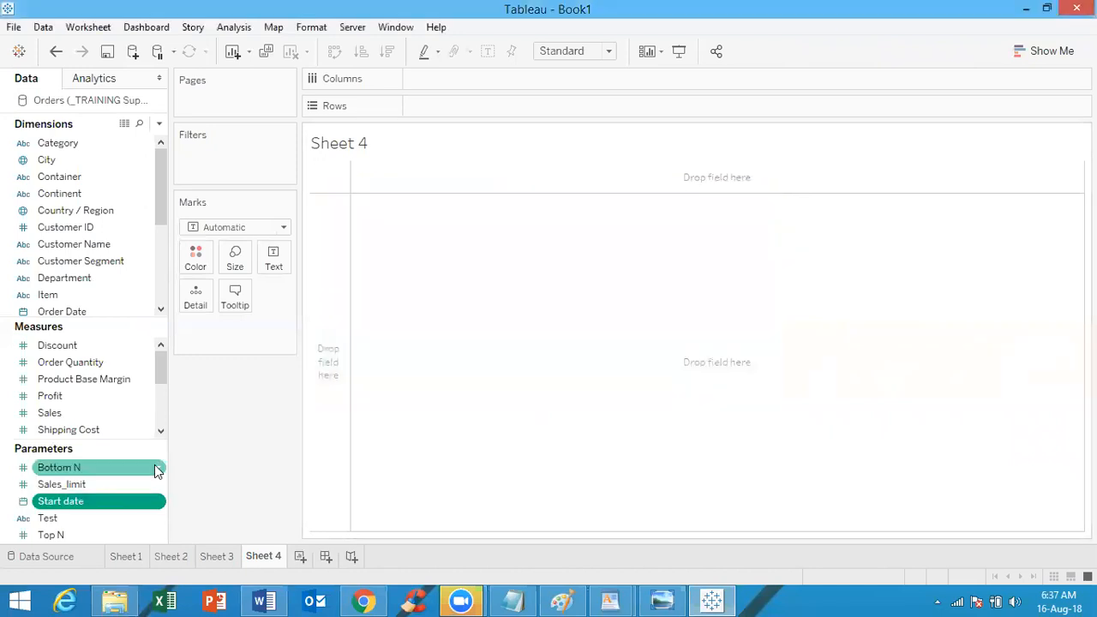
Duplicate the Start date parameter and rename the copy to End date
right_click(129, 501)
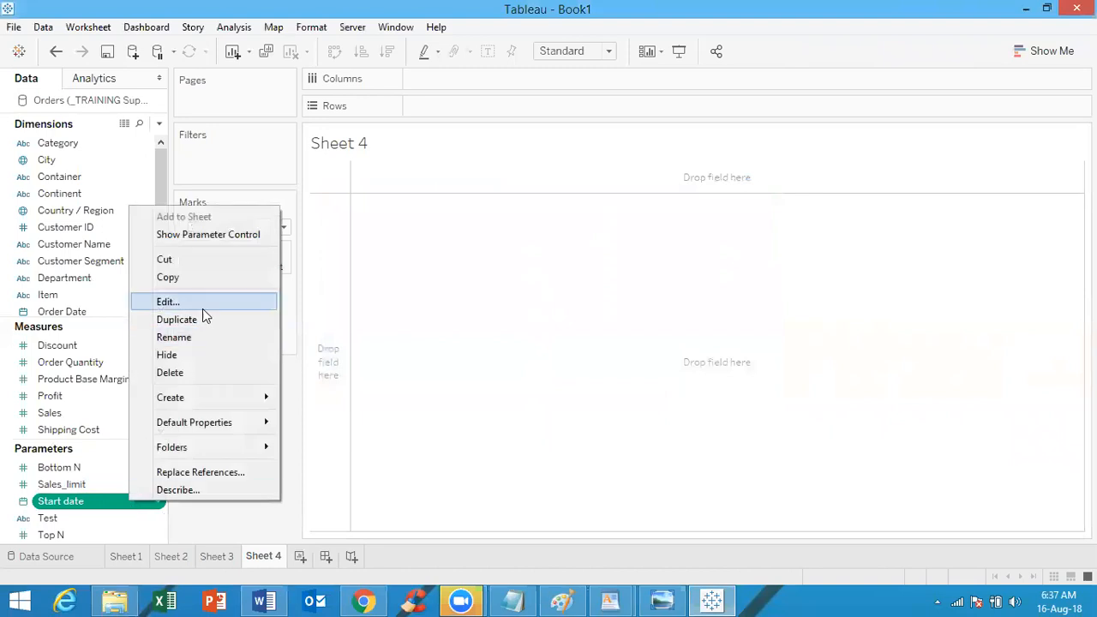
left_click(202, 319)
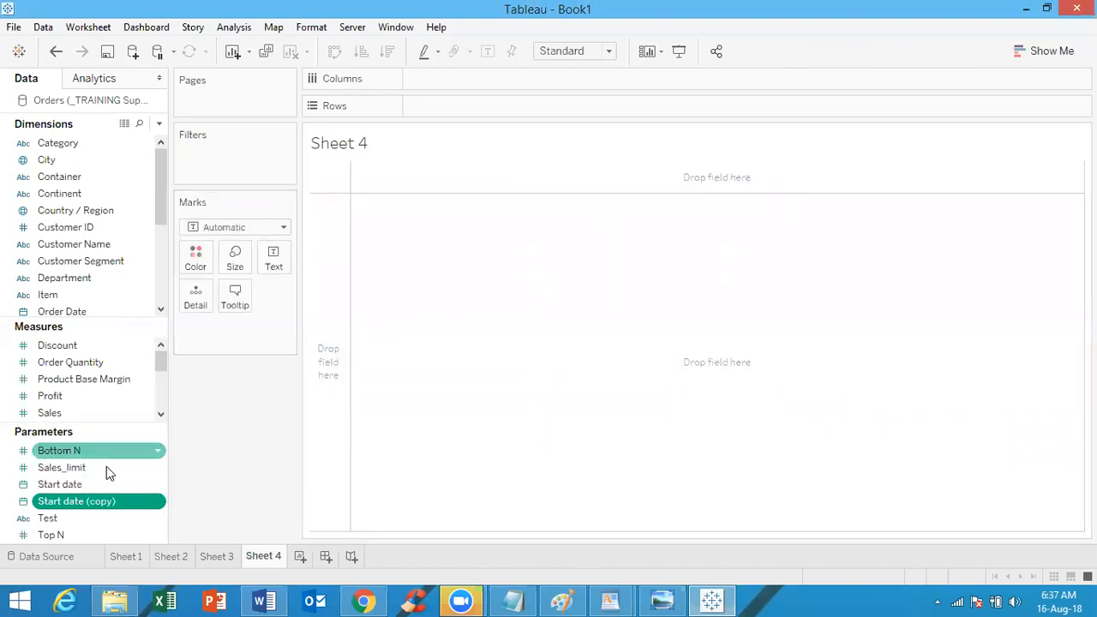
right_click(109, 501)
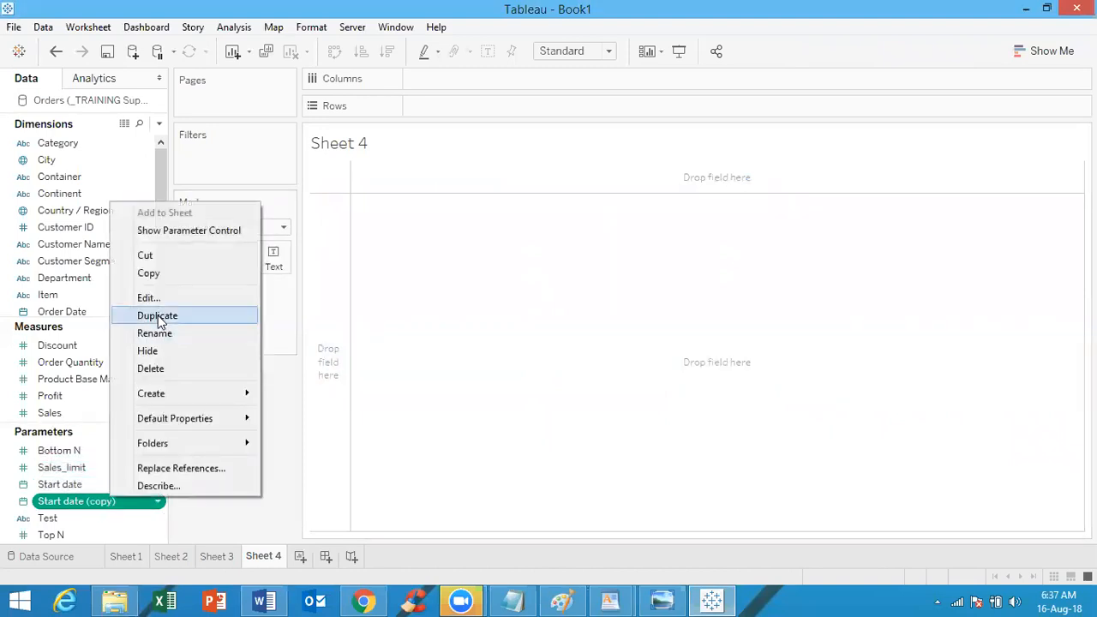
left_click(156, 299)
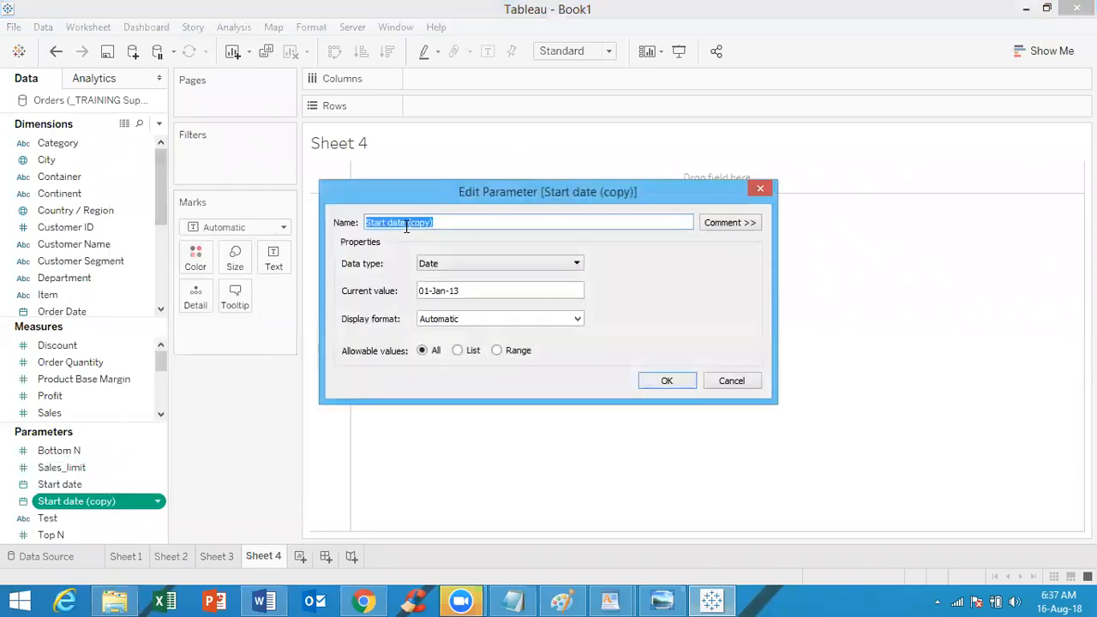
left_click_drag(406, 222, 471, 223)
key("BackSpace")
key("BackSpace")
key("BackSpace")
key("BackSpace")
key("BackSpace")
key("BackSpace")
key("BackSpace")
type("End")
Set the End date parameter's current value to 31-Dec-13 and save the parameter
left_click(465, 290)
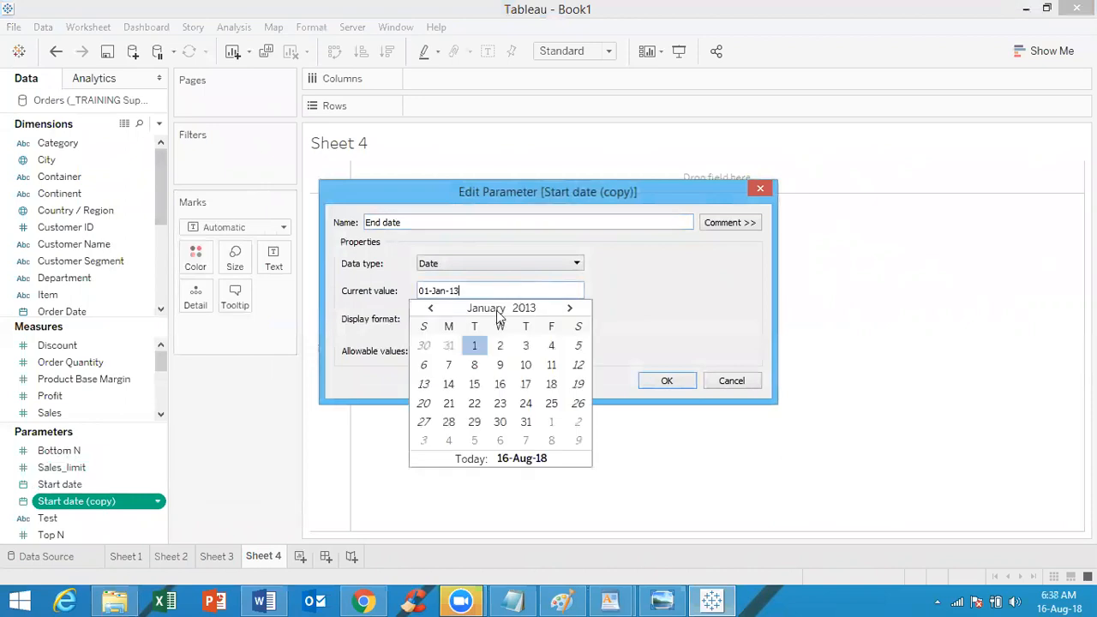
left_click(497, 311)
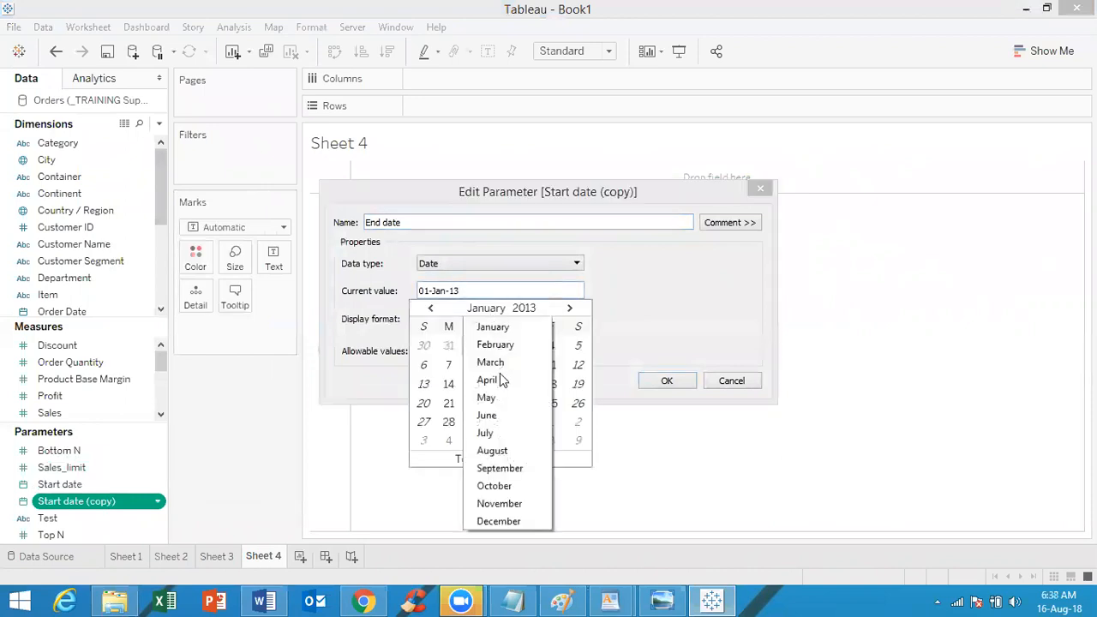
left_click(502, 519)
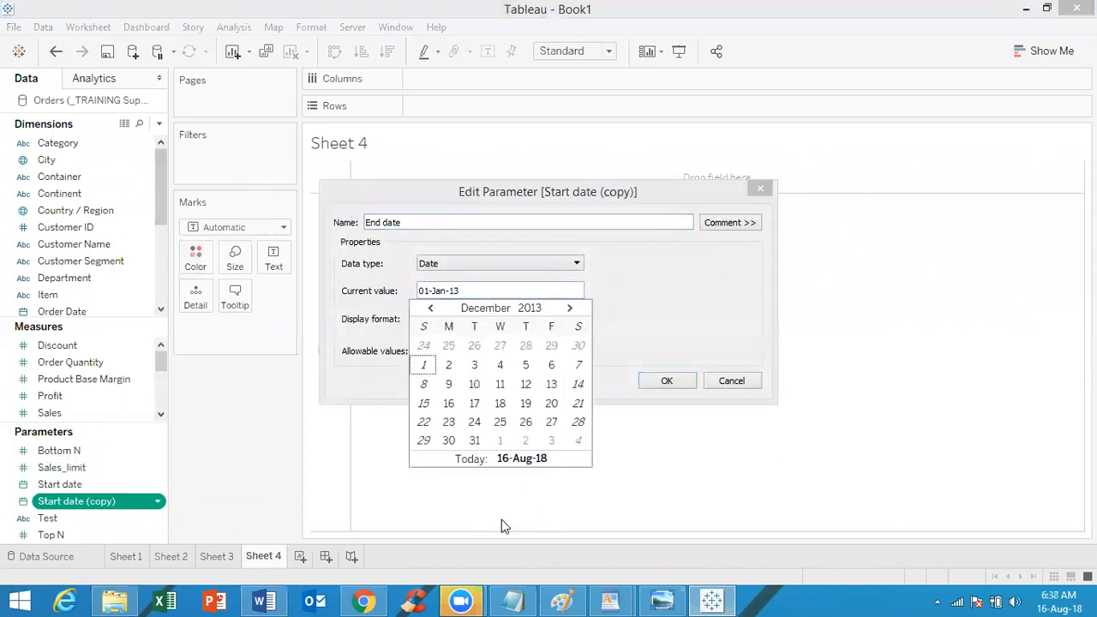
left_click(478, 443)
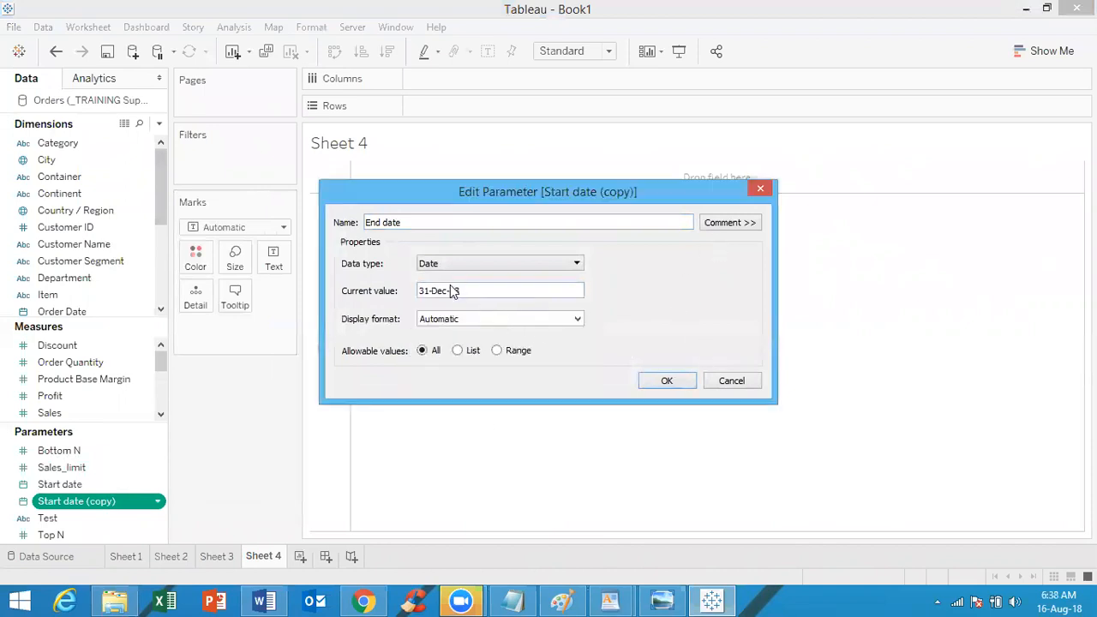
left_click(666, 378)
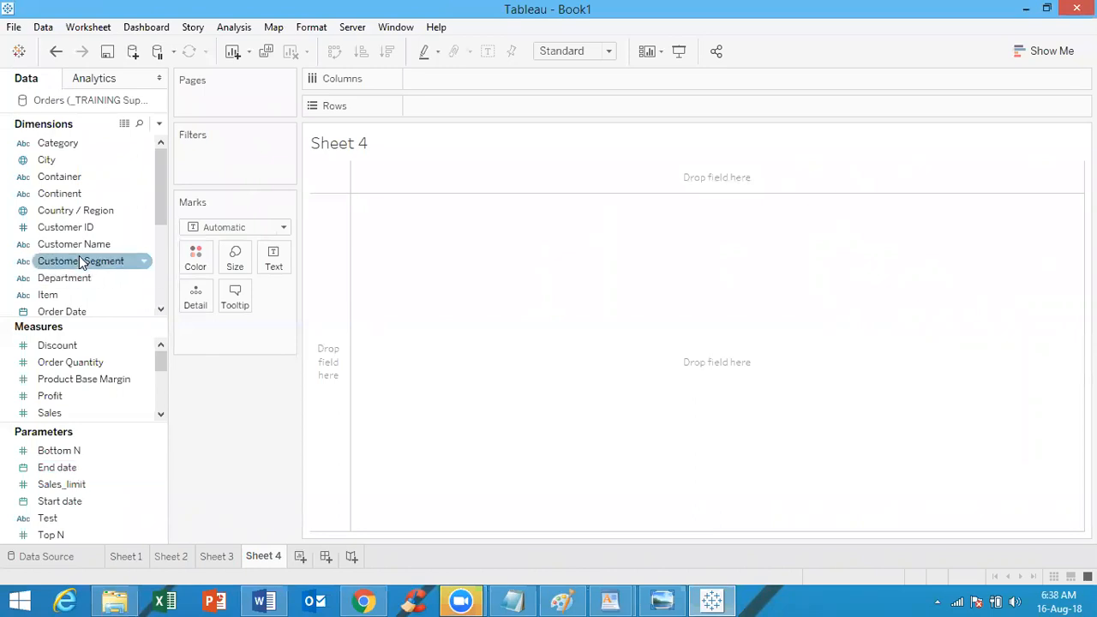
Add an Order Date filter on individual dates and set its condition to be defined by formula
left_click_drag(158, 204, 159, 250)
left_click_drag(107, 211, 254, 154)
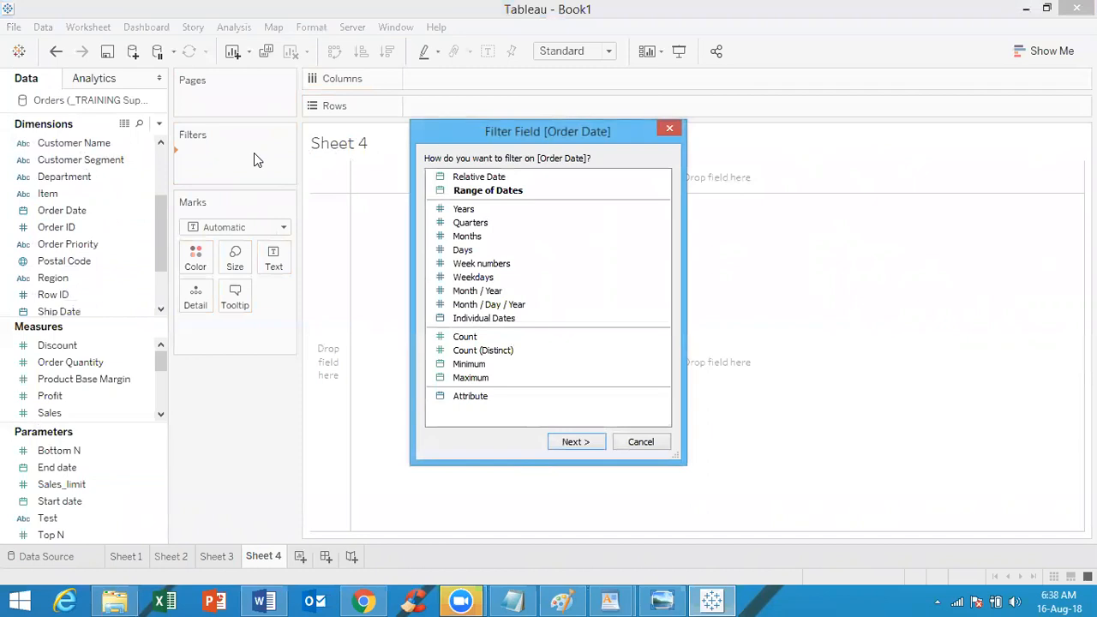
left_click(485, 320)
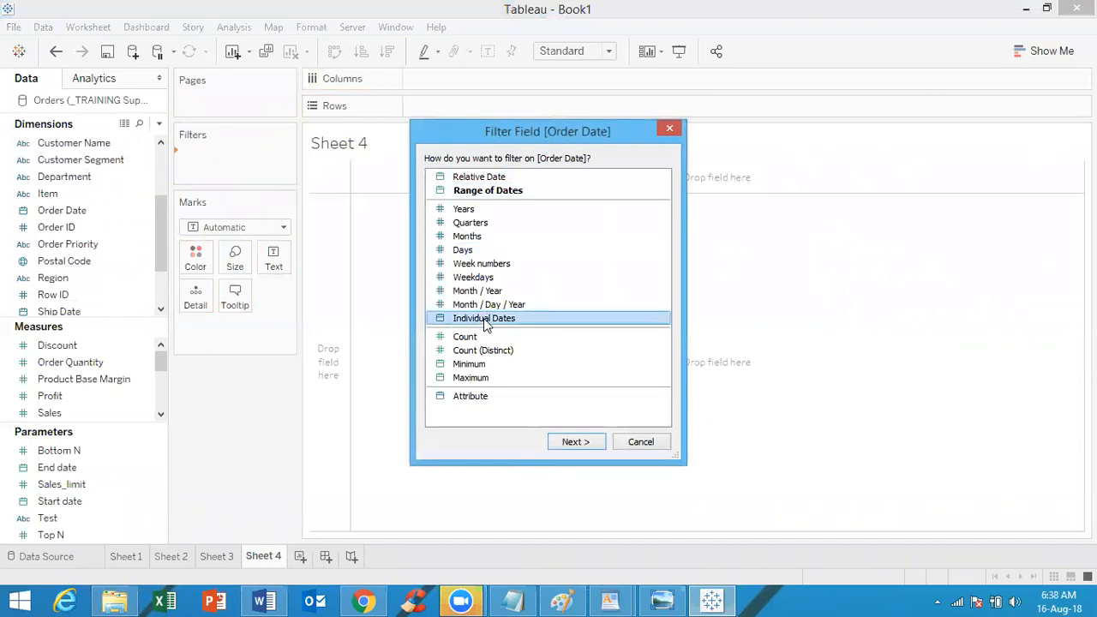
left_click(575, 441)
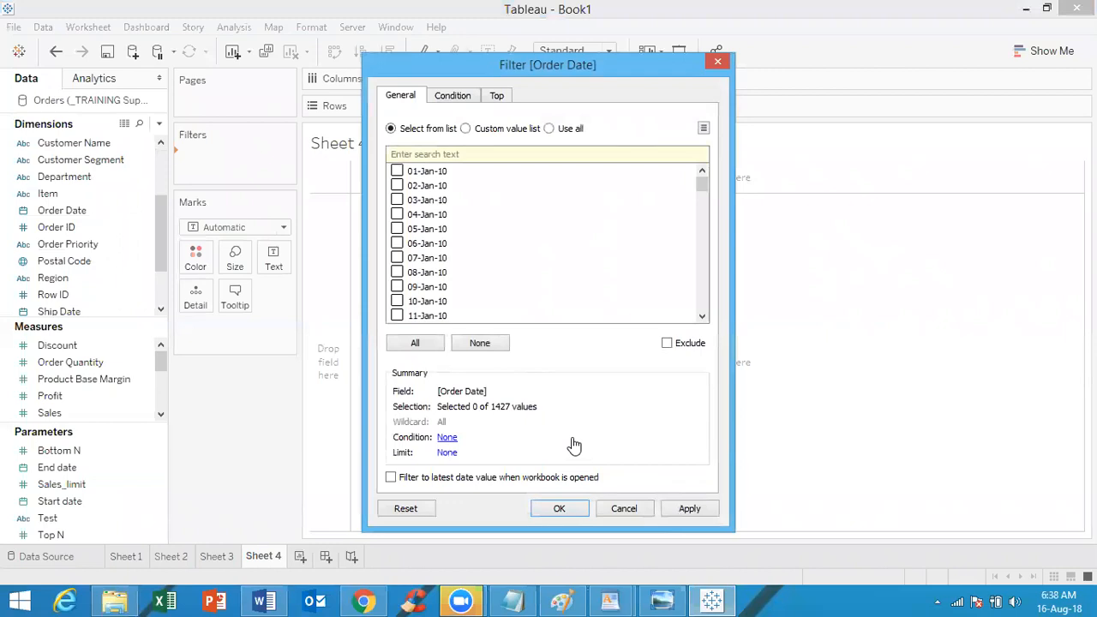
left_click(457, 97)
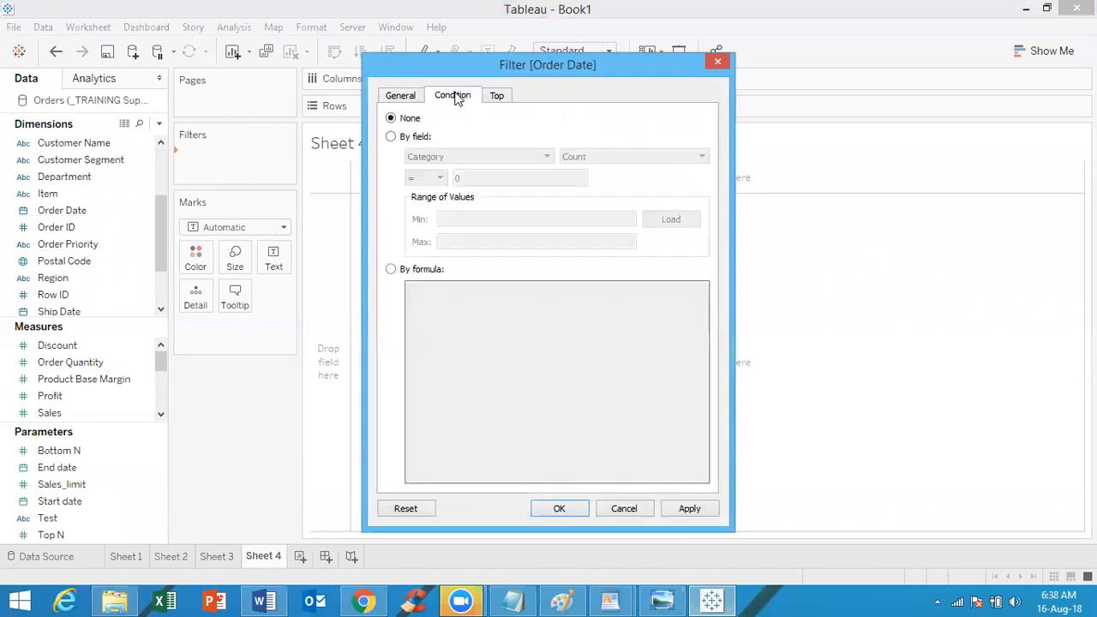
left_click(391, 269)
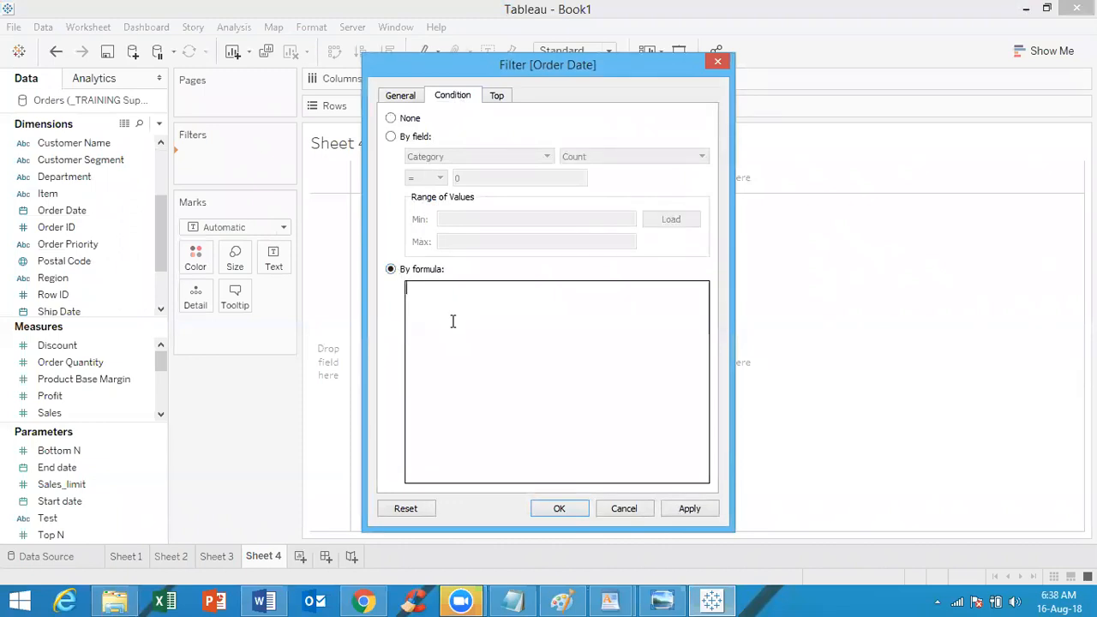
Enter the filter condition [Order Date]>[Start date]
type("o")
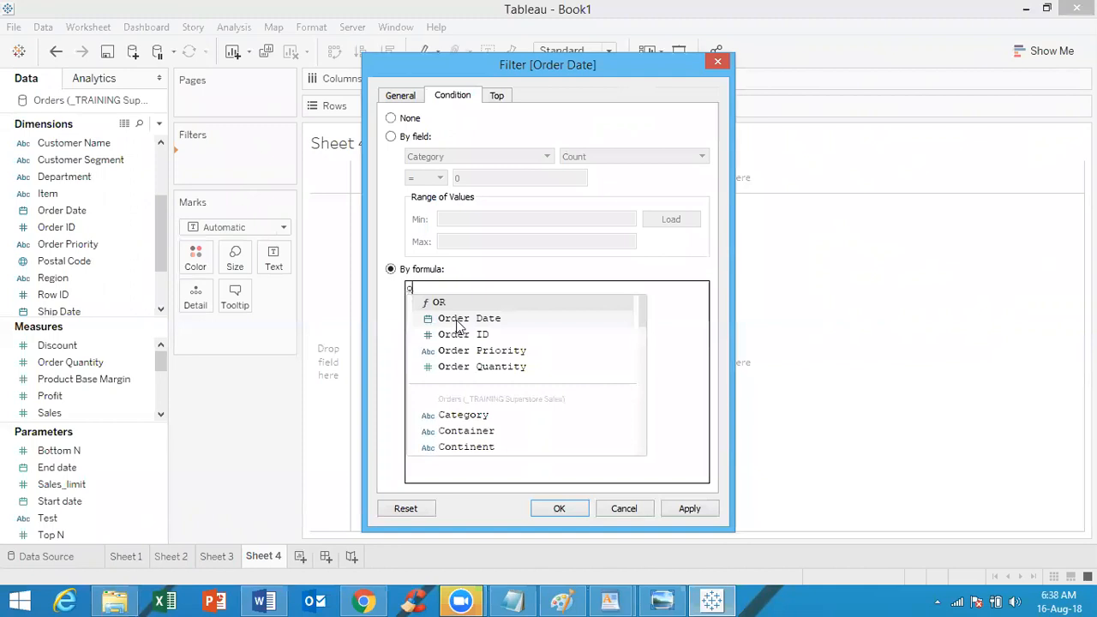
type("r")
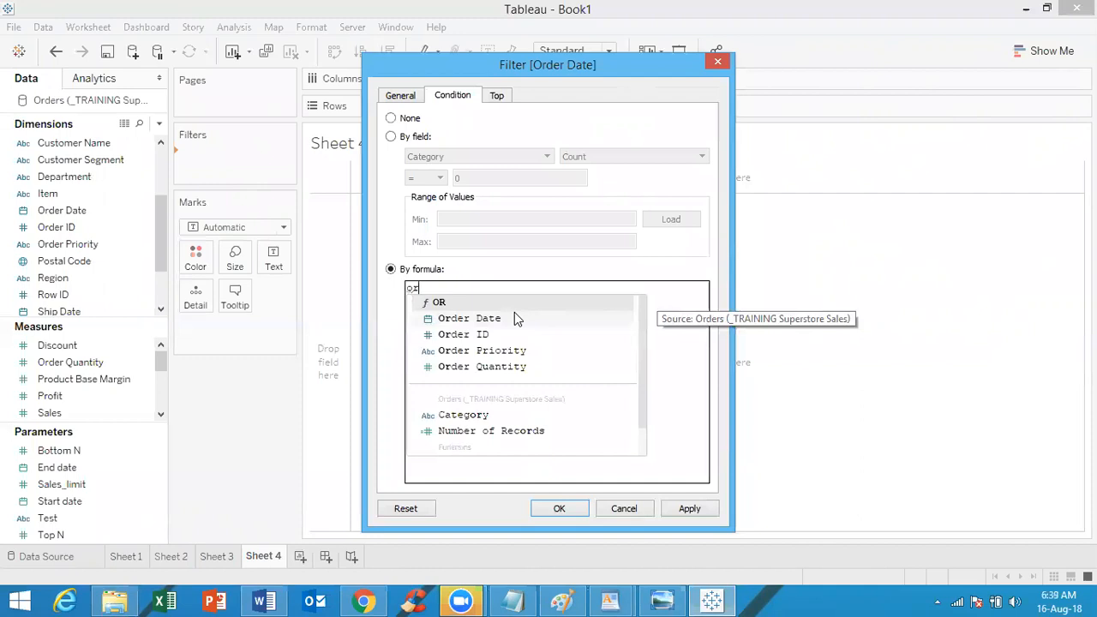
type("der")
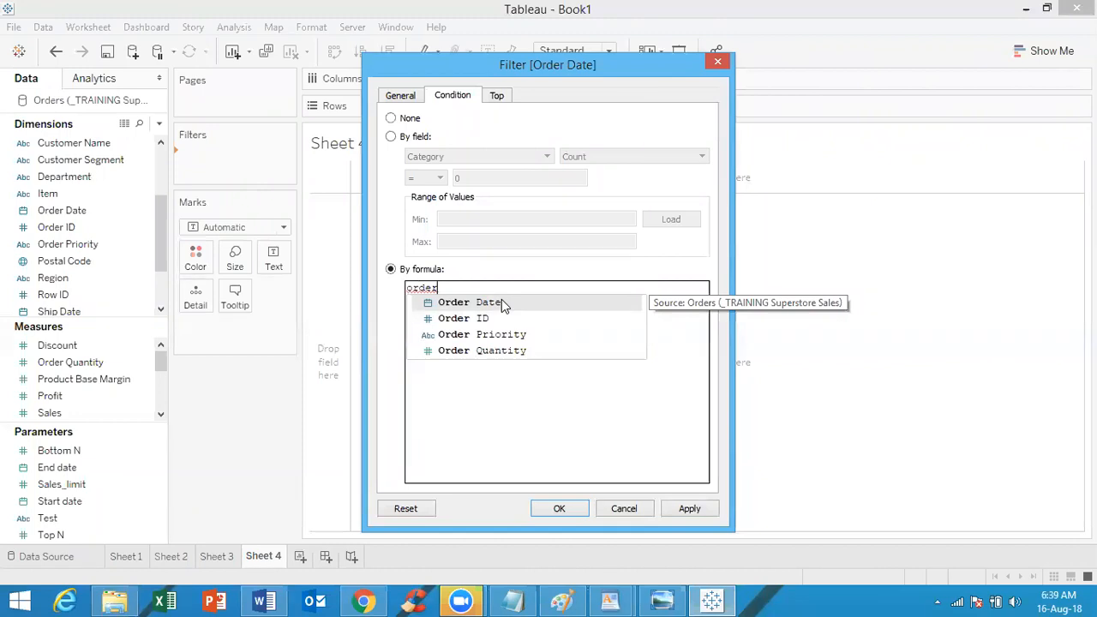
double_click(501, 301)
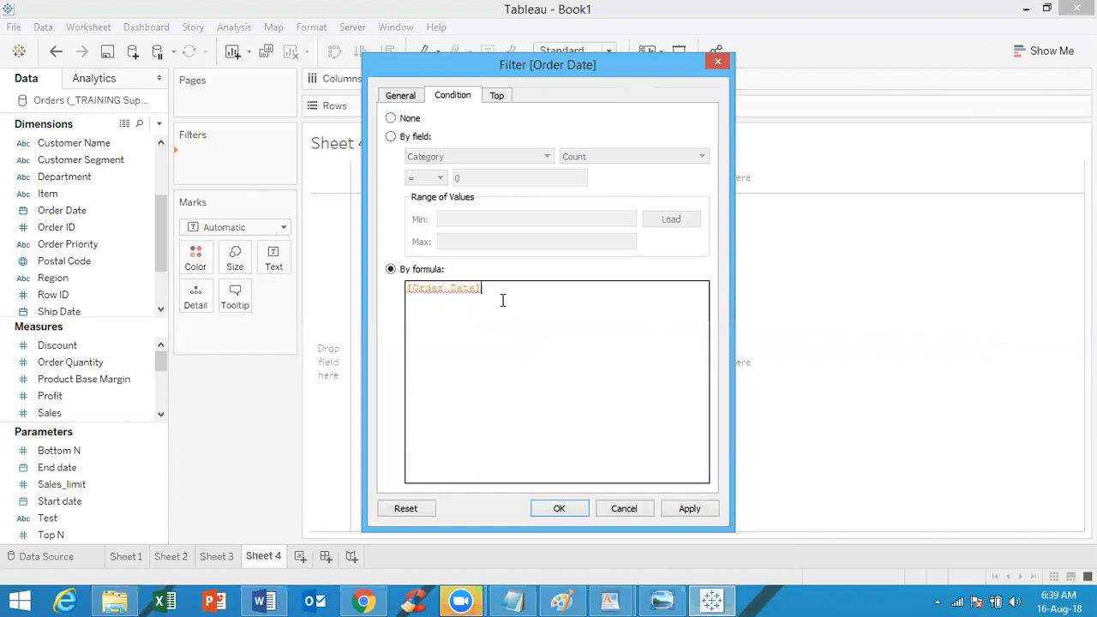
type("Date]>star")
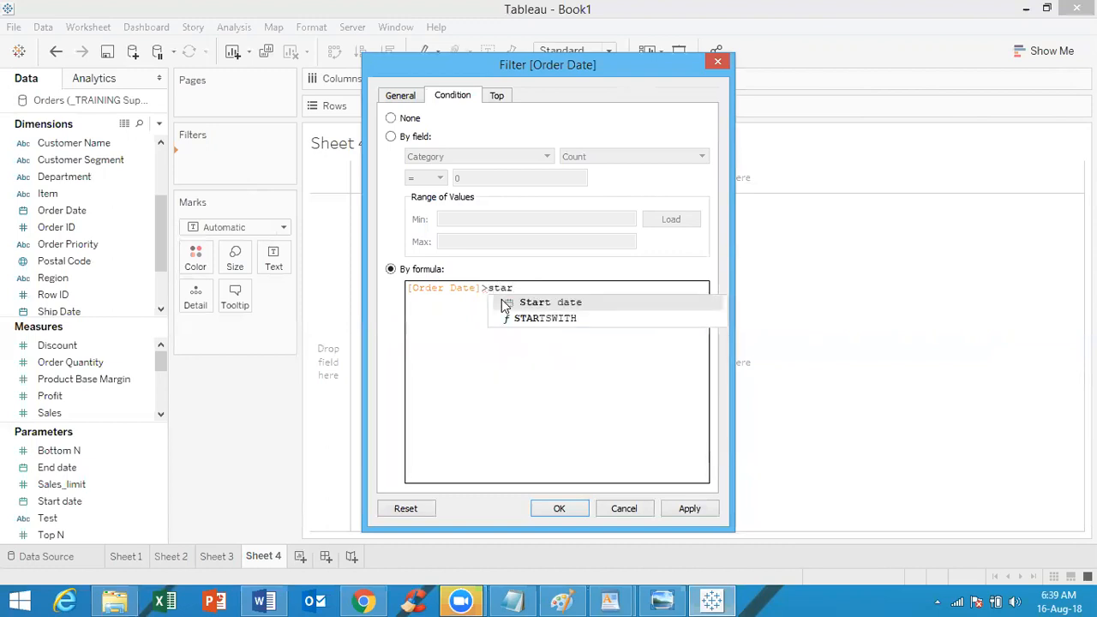
double_click(526, 301)
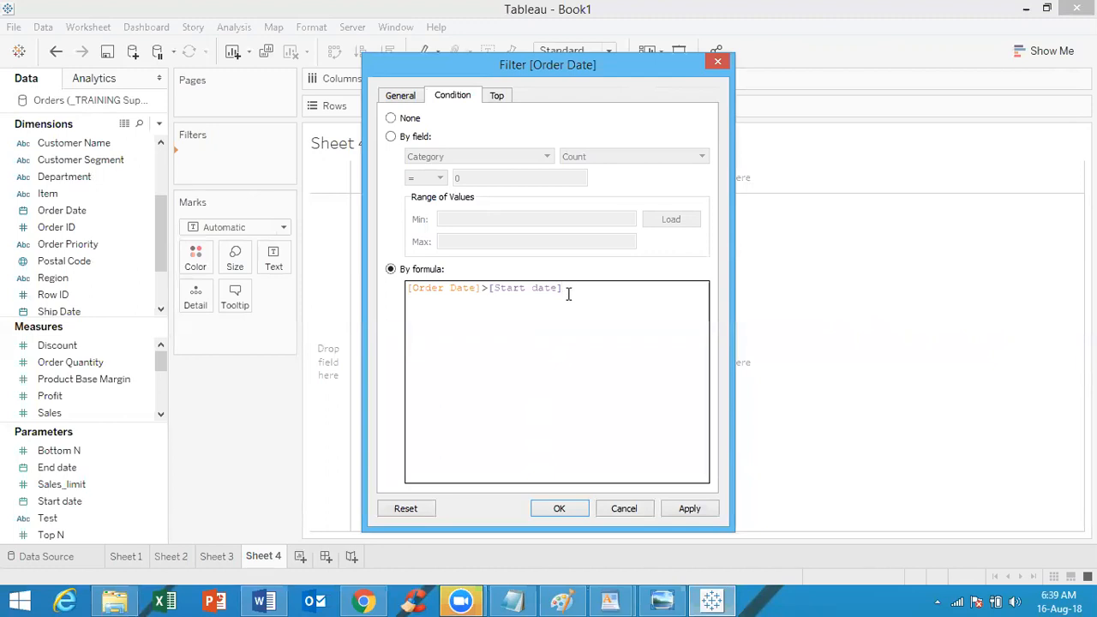
Extend the condition formula with AND [End date]
type("and")
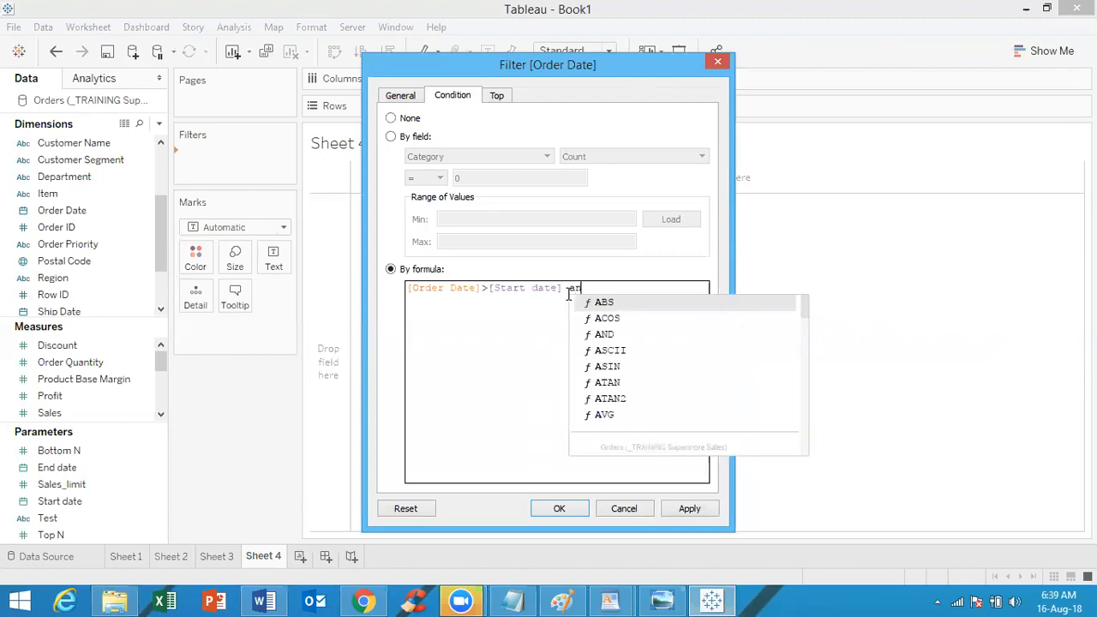
key("BackSpace")
key("BackSpace")
key("BackSpace")
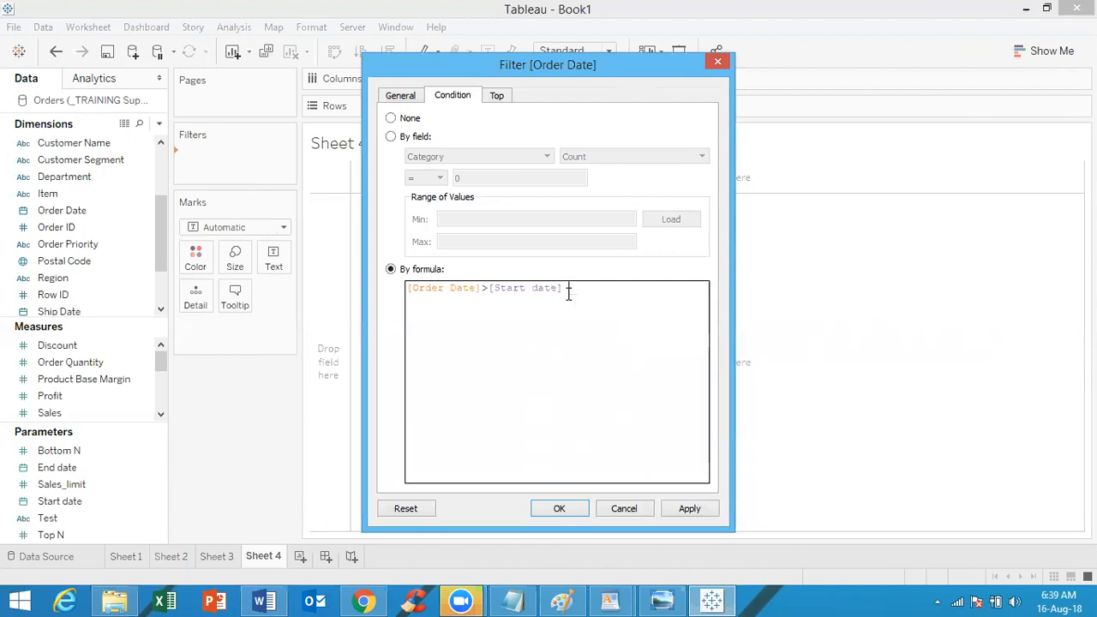
type("AND")
type("en")
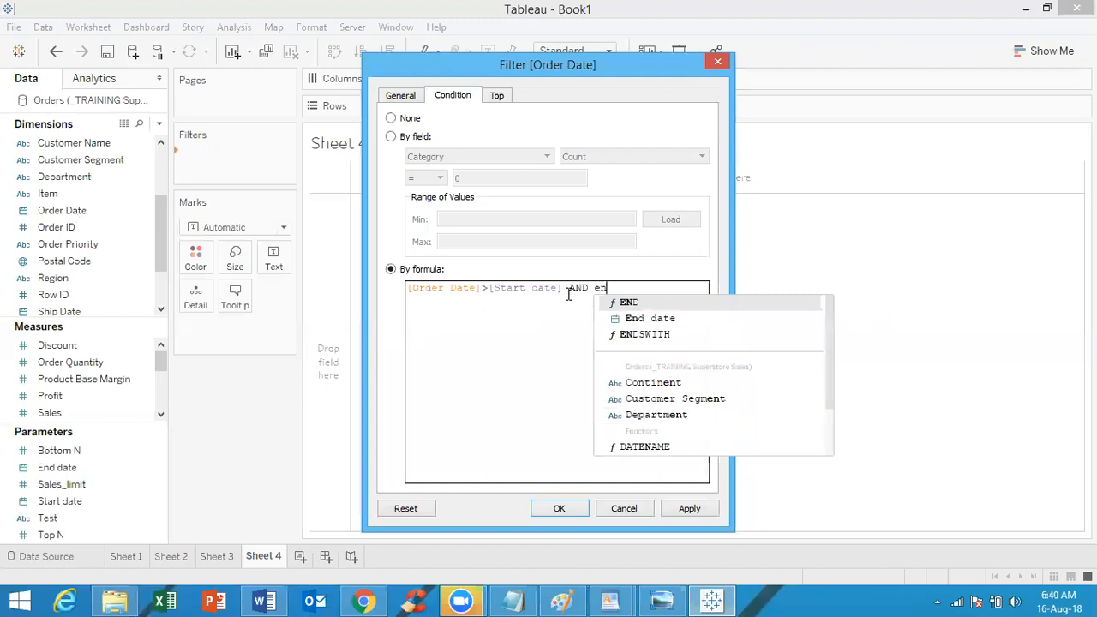
left_click(657, 317)
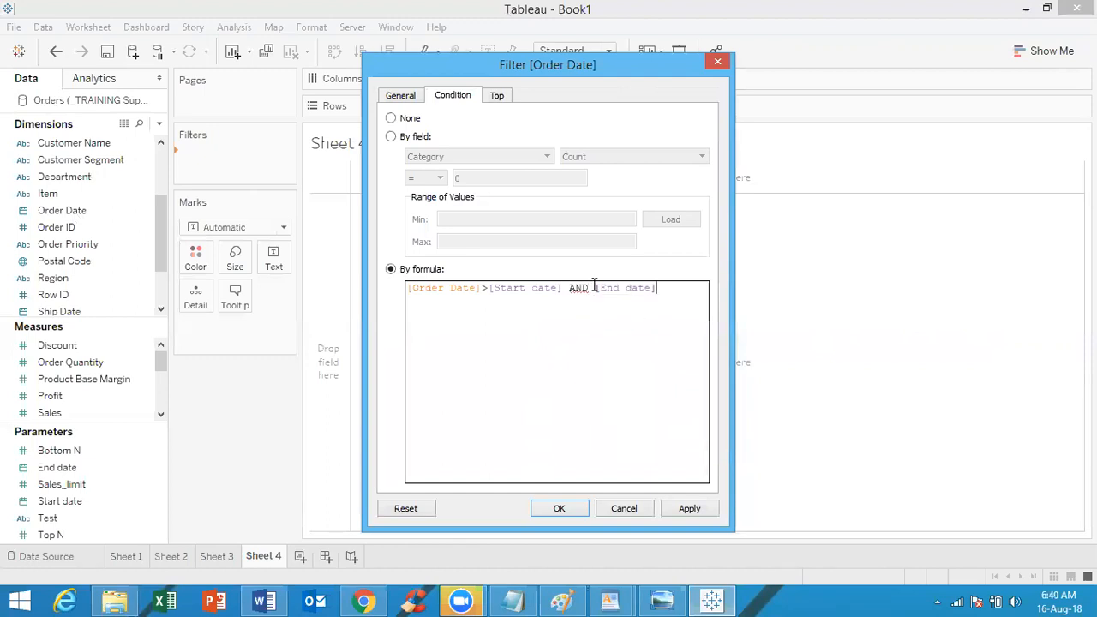
Change the first comparison to >= and copy [Order Date]>= in front of [End date]
left_click(489, 287)
left_click(489, 287)
type("=")
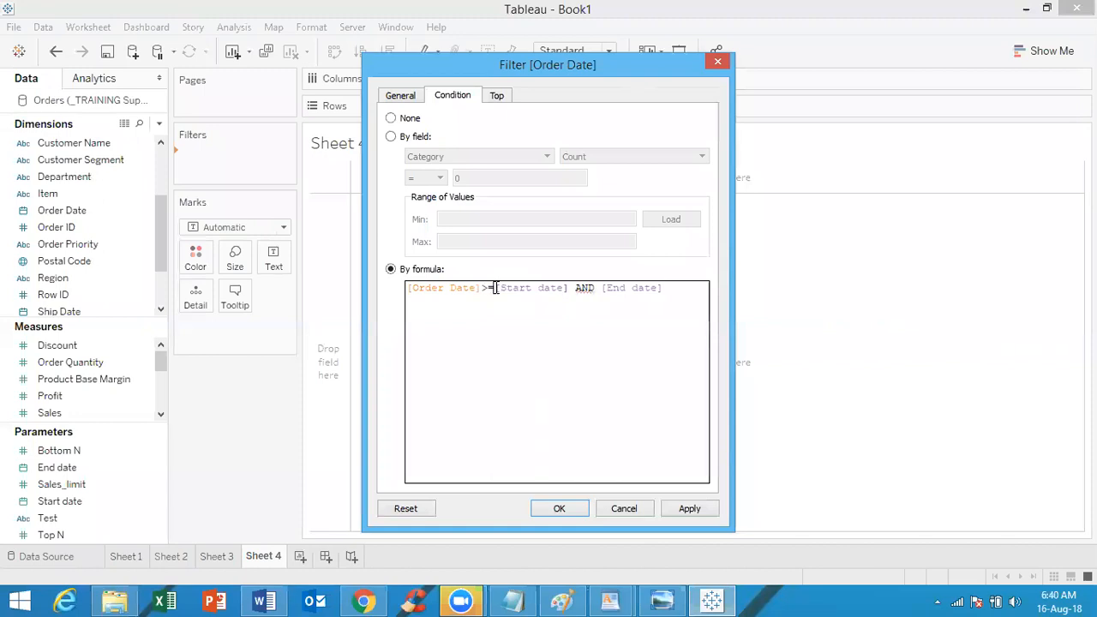
key("shift+Home")
key("ctrl+c")
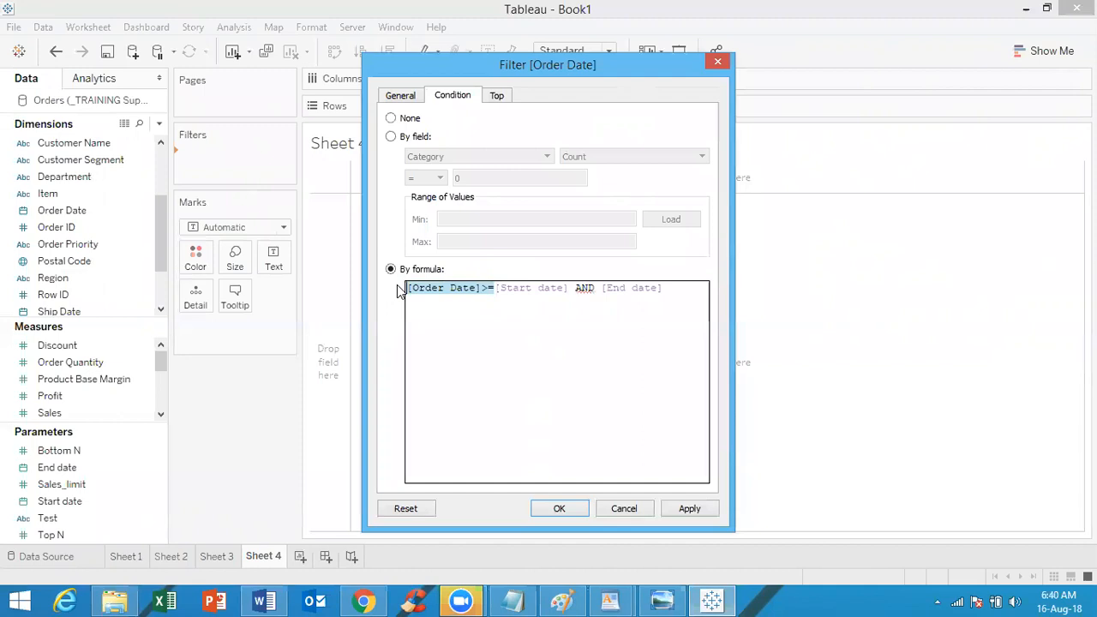
left_click(603, 290)
key("ctrl+v")
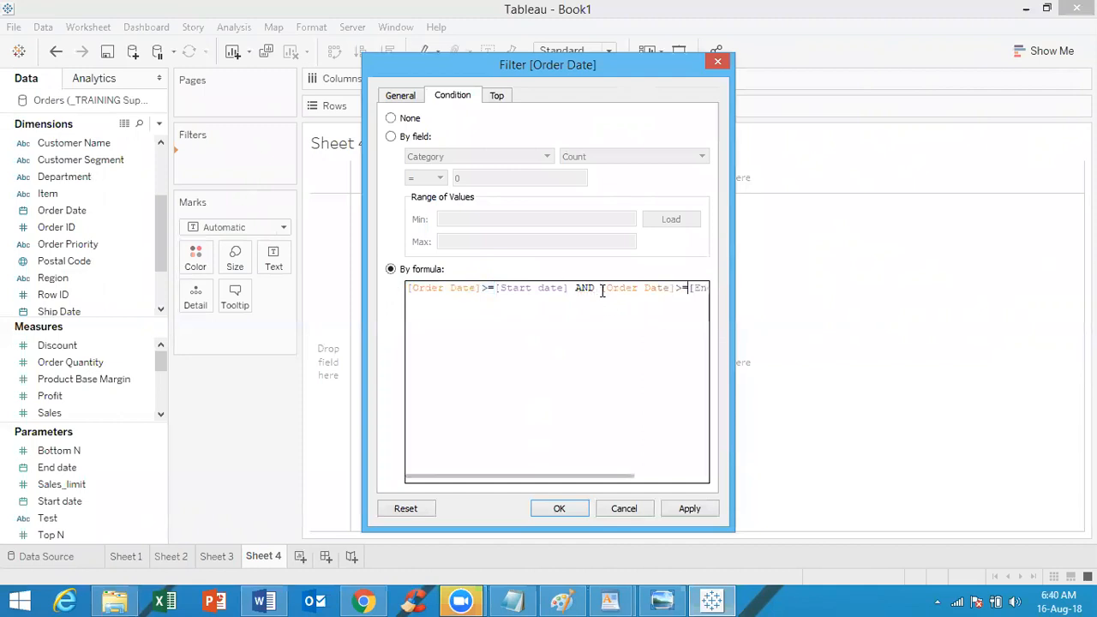
Change the End date comparison to <= and apply the Order Date filter
left_click(683, 290)
key("BackSpace")
type("<")
left_click(689, 509)
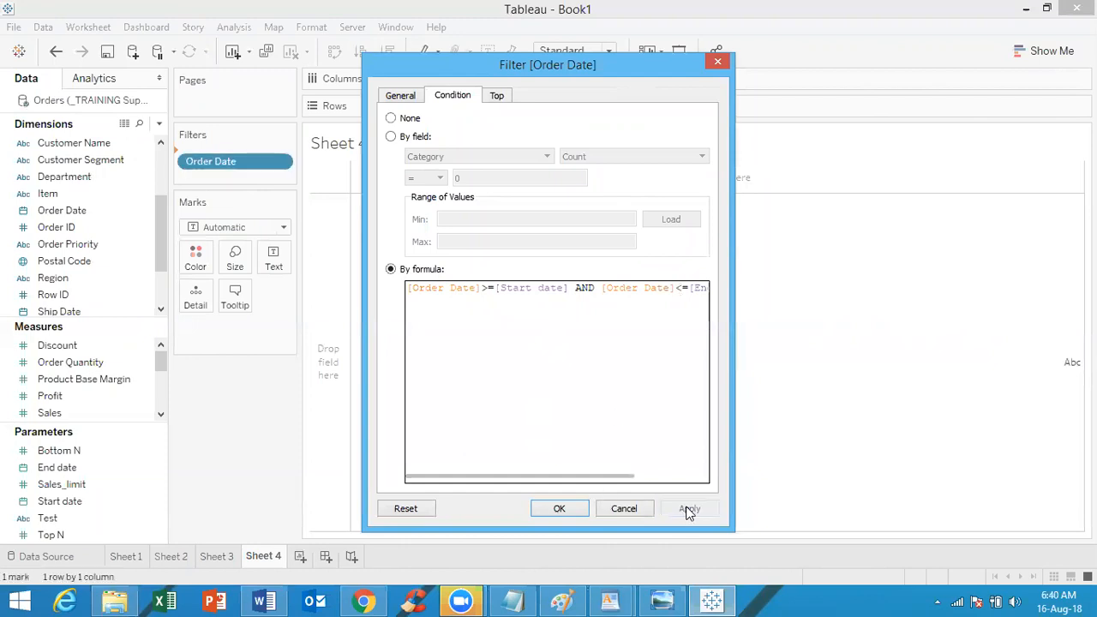
left_click(558, 509)
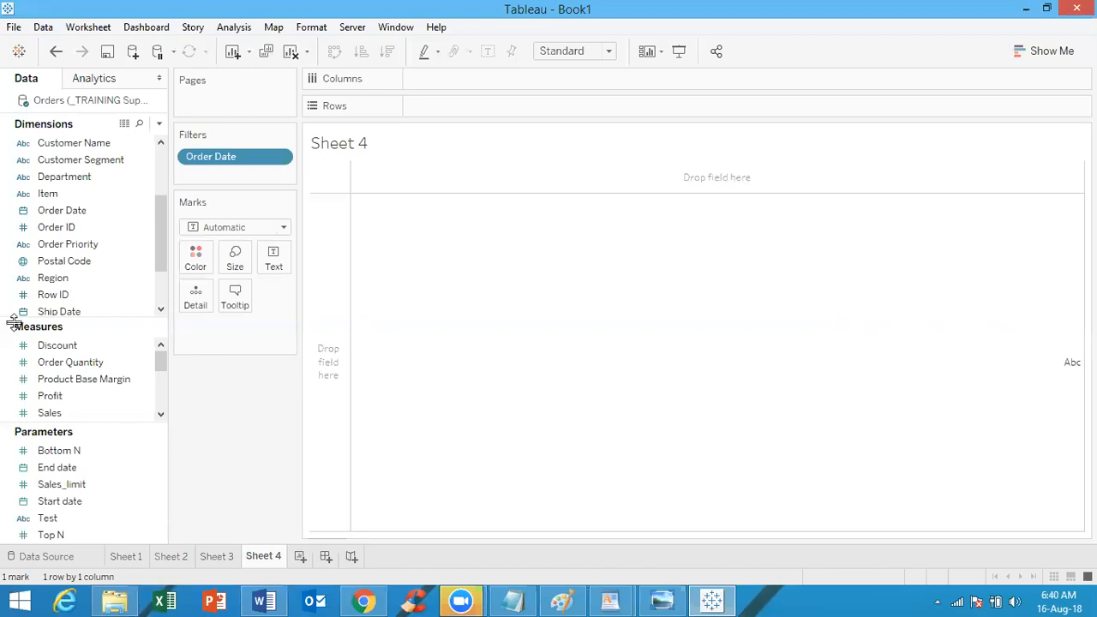
Build a map of Country / Region with Profit as both the color and the label of the marks
left_click(77, 211)
left_click(163, 152)
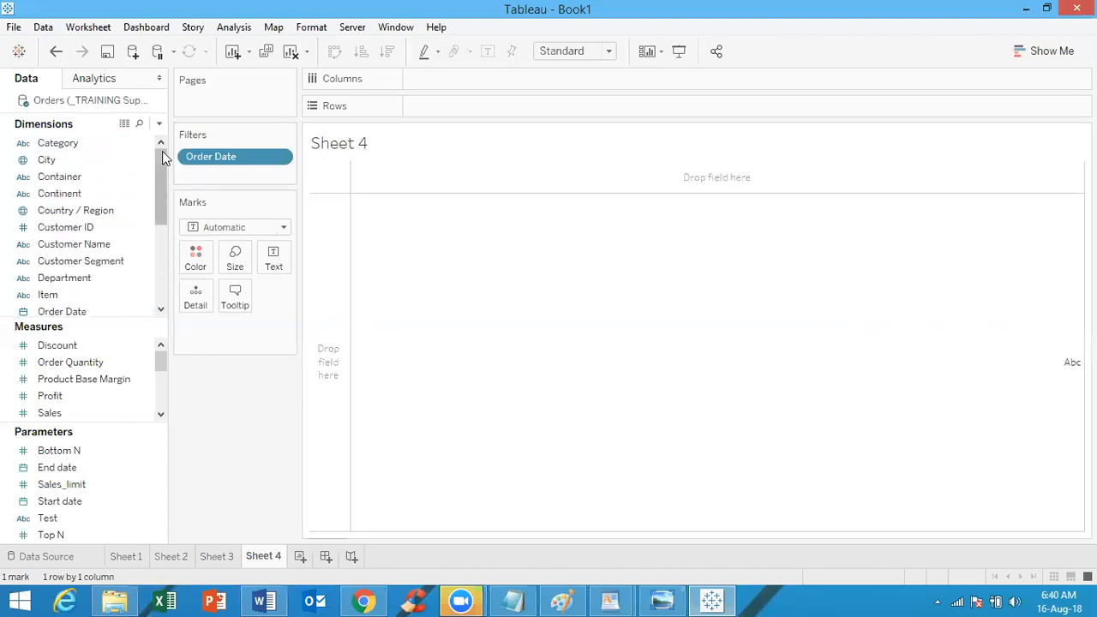
double_click(124, 212)
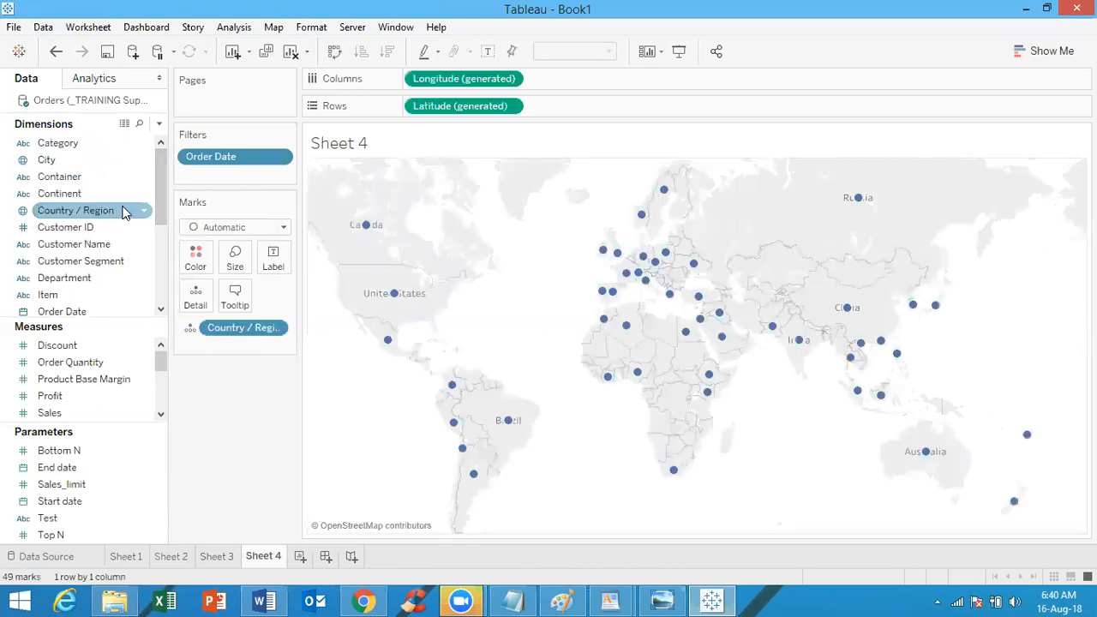
left_click(106, 396)
left_click_drag(107, 396, 199, 257)
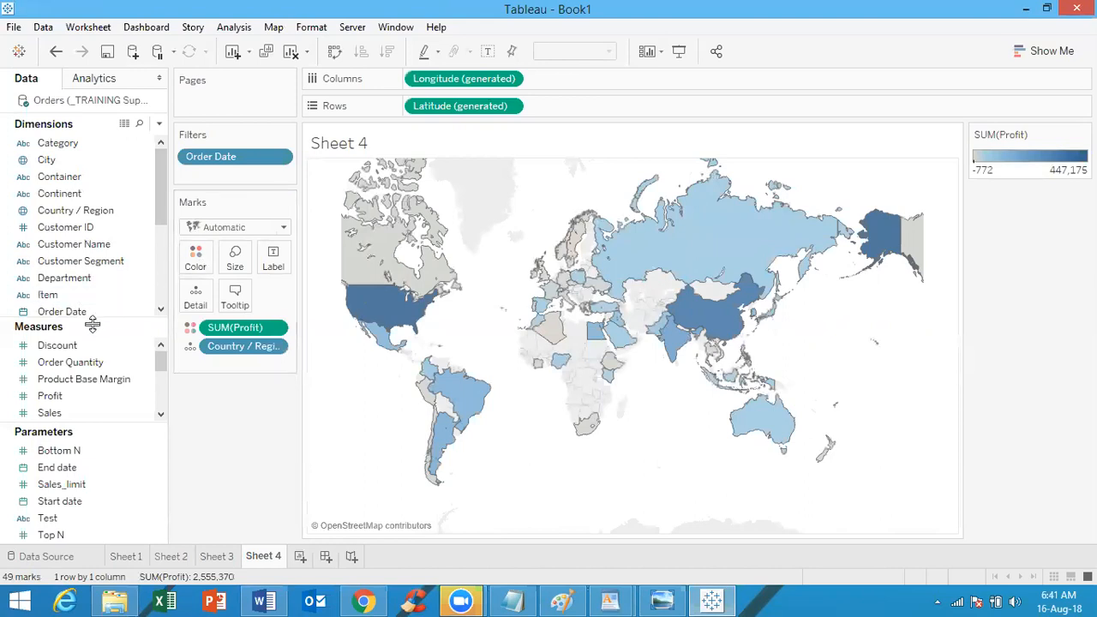
left_click_drag(77, 396, 266, 267)
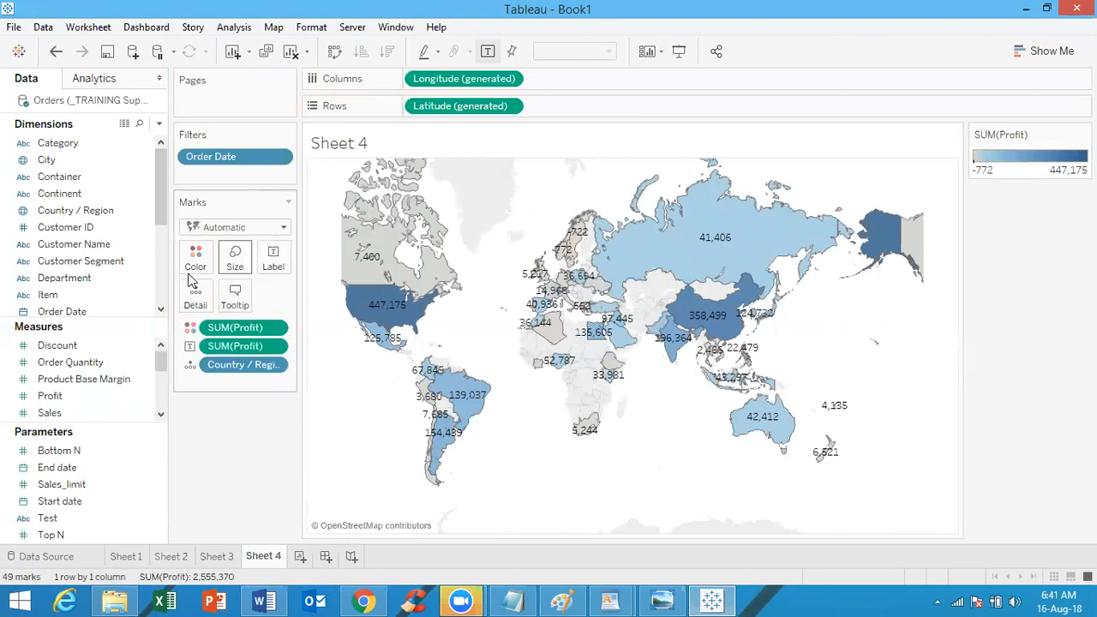
Show the parameter control for Start date on the sheet
right_click(79, 488)
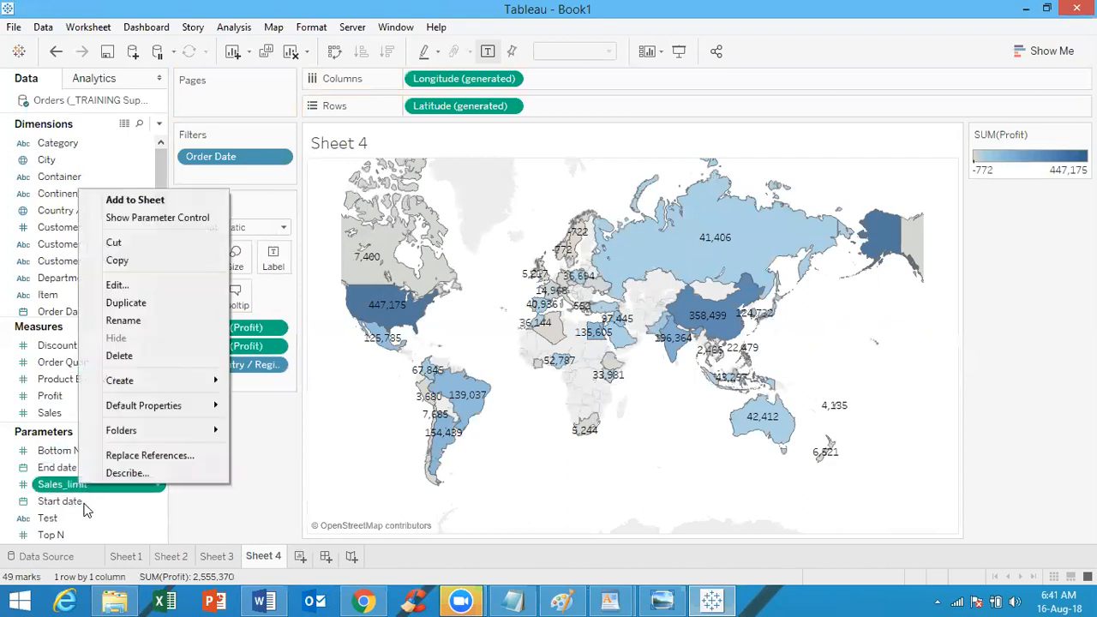
right_click(86, 504)
left_click(152, 236)
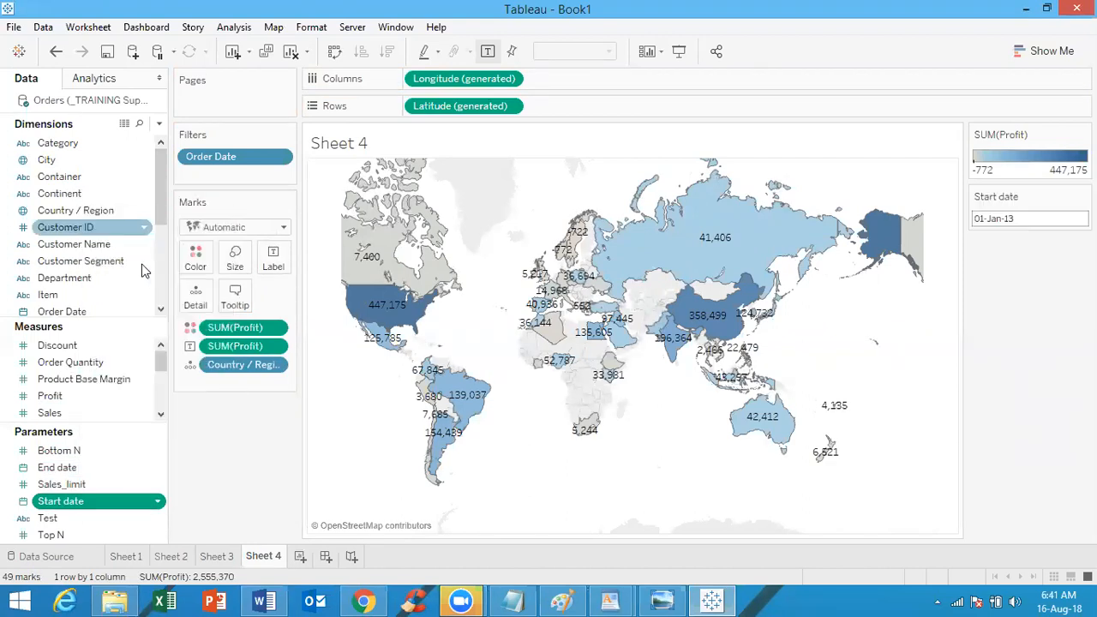
Show the parameter control for End date on the sheet
right_click(74, 467)
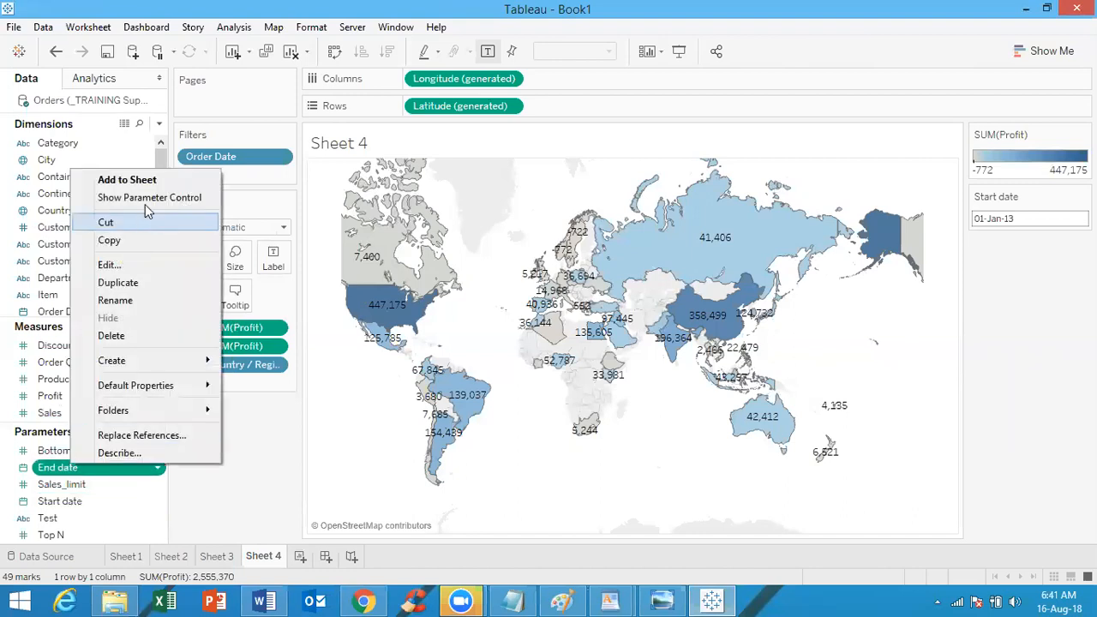
left_click(147, 199)
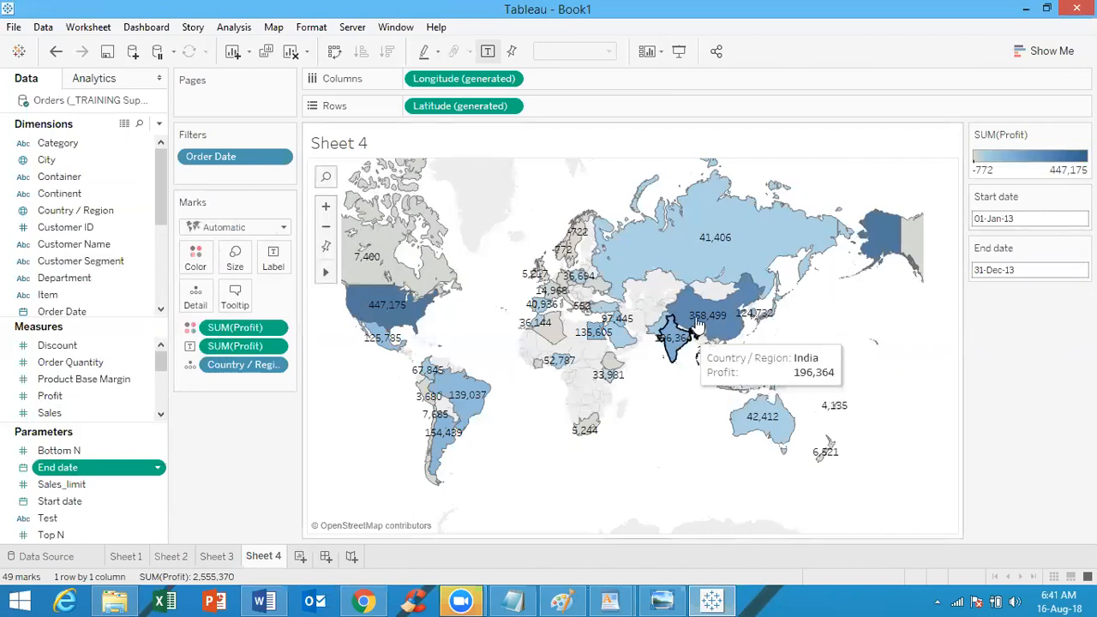
mouse_move(703, 321)
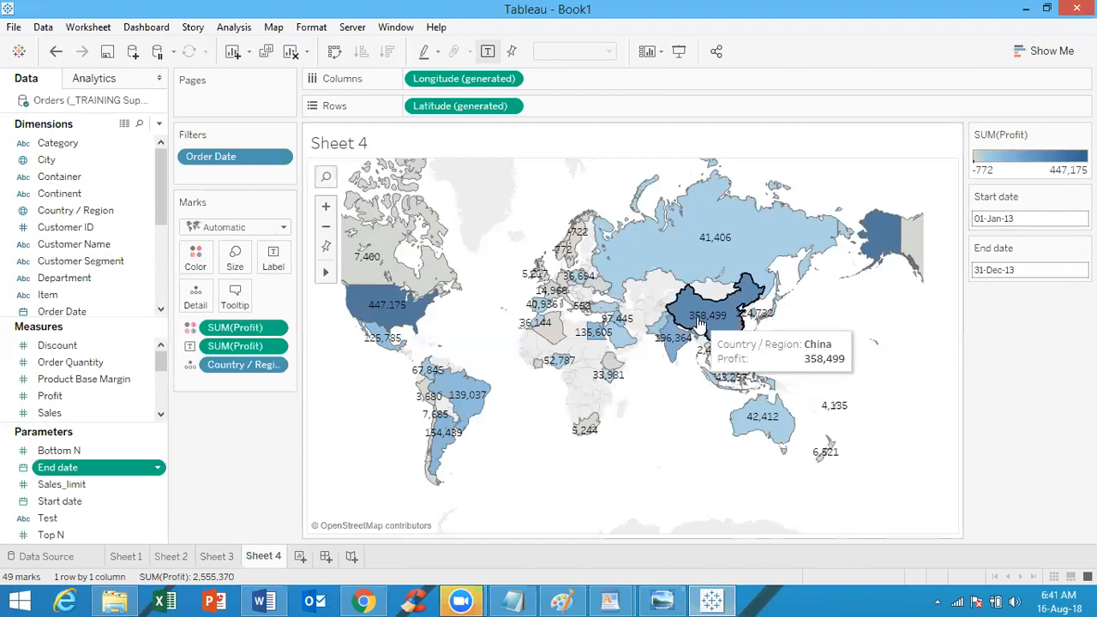
Set the Start date parameter to 01-Jul-13
left_click(1041, 219)
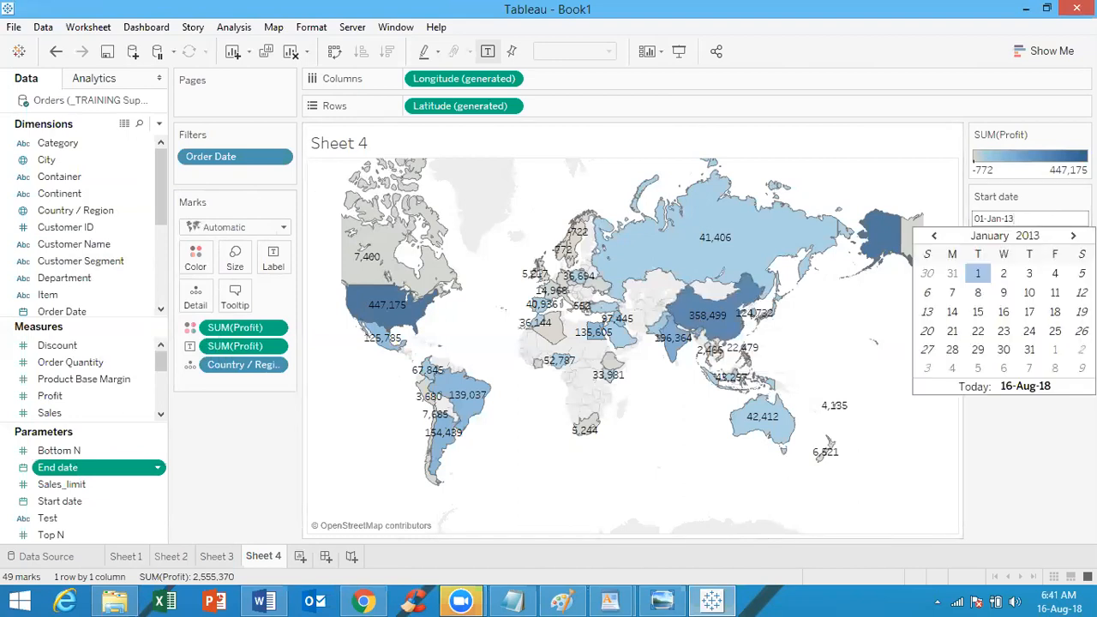
left_click(1073, 235)
left_click(1074, 236)
left_click(1073, 236)
left_click(1073, 236)
left_click(1074, 236)
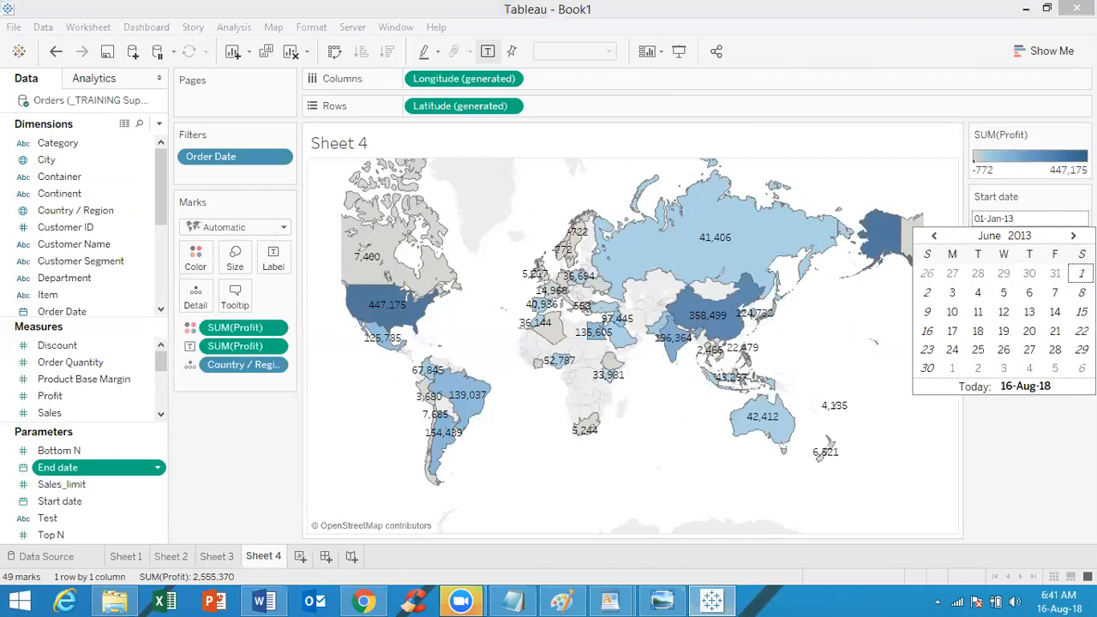
left_click(1073, 236)
left_click(952, 273)
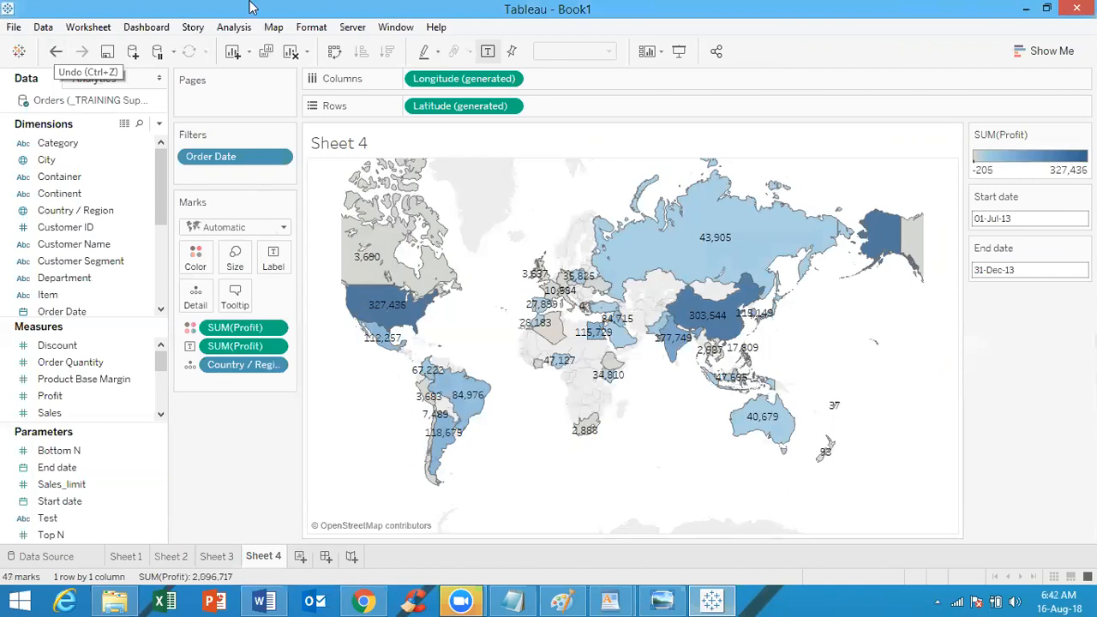
Undo the Start date change and redo it to compare the profit map for both periods
left_click(57, 53)
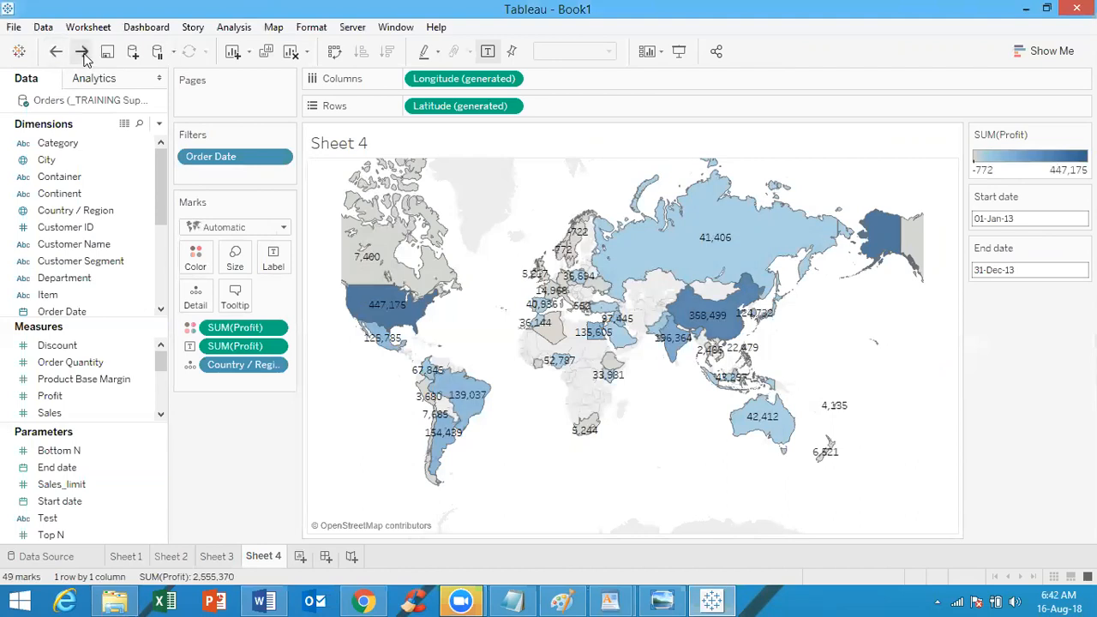
left_click(83, 53)
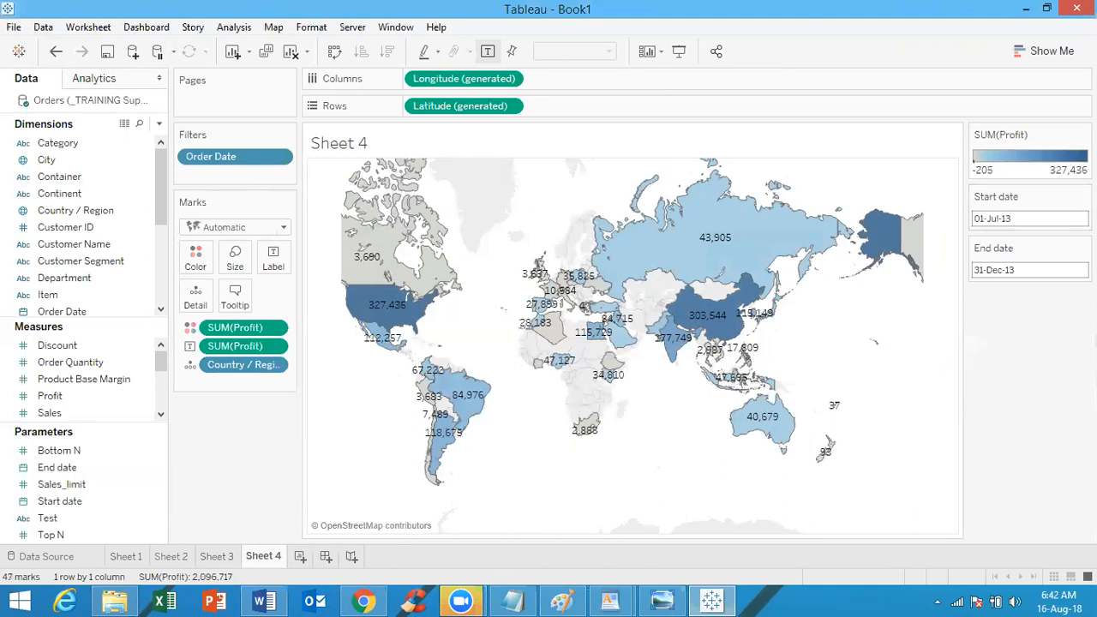
left_click(34, 145)
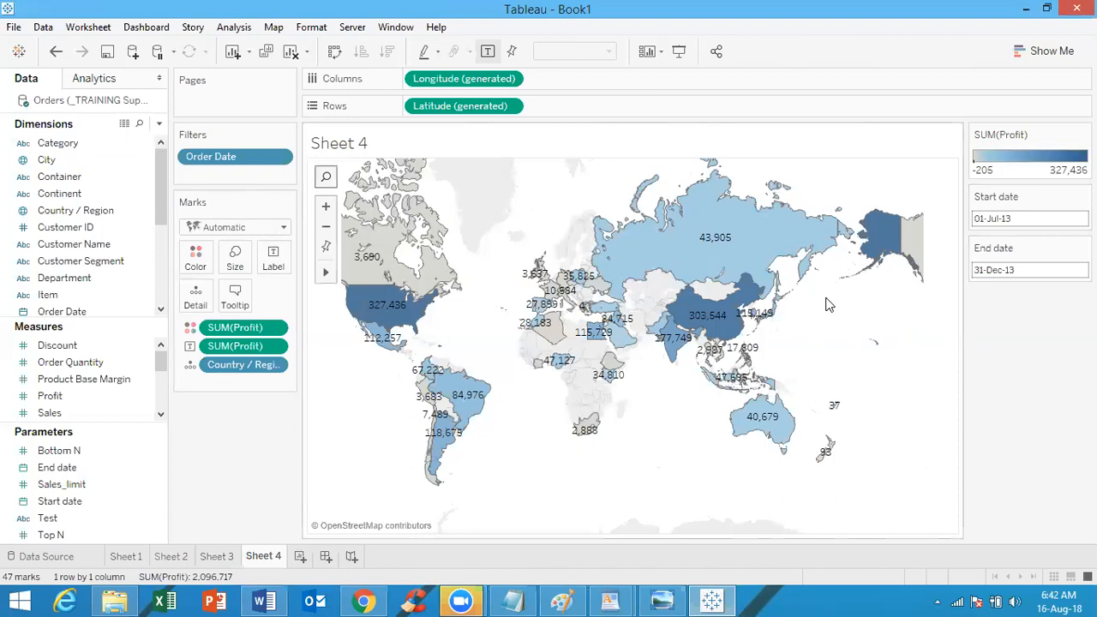
Add a new worksheet to the workbook
left_click(301, 558)
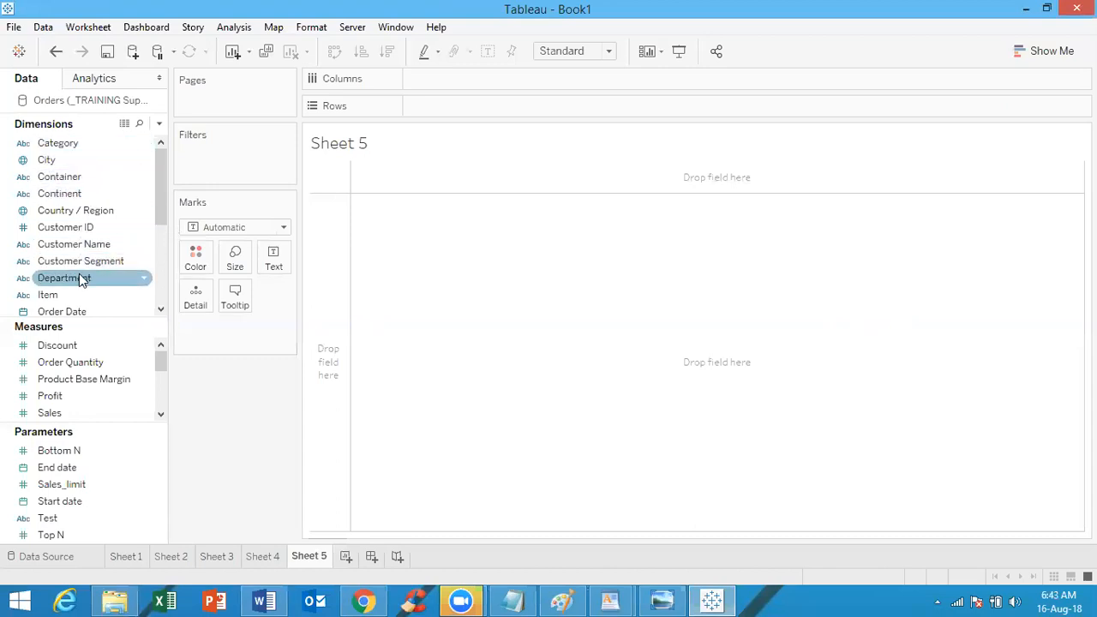
left_click(66, 412)
scroll(69, 414, "down", 1)
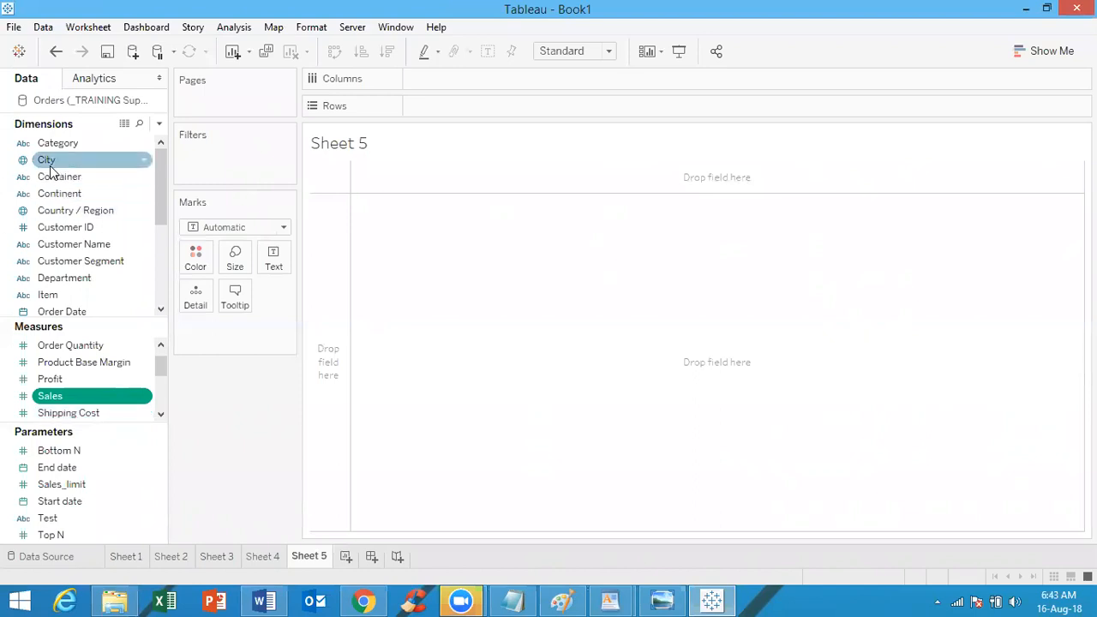
Review the members of the Department dimension in its alias list and close it without changes
right_click(85, 281)
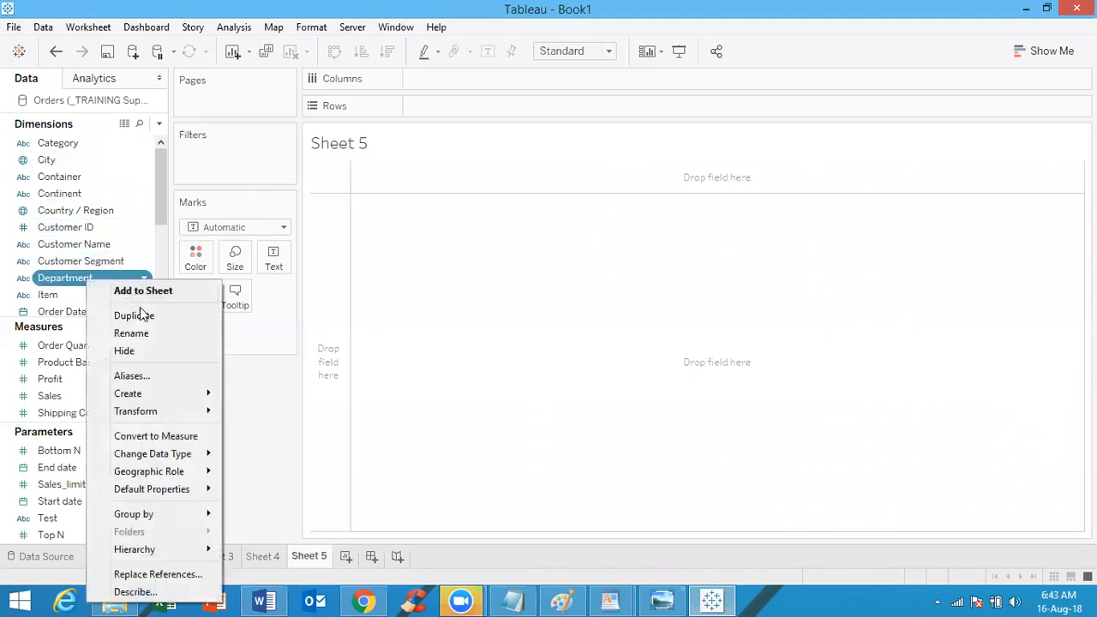
left_click(166, 386)
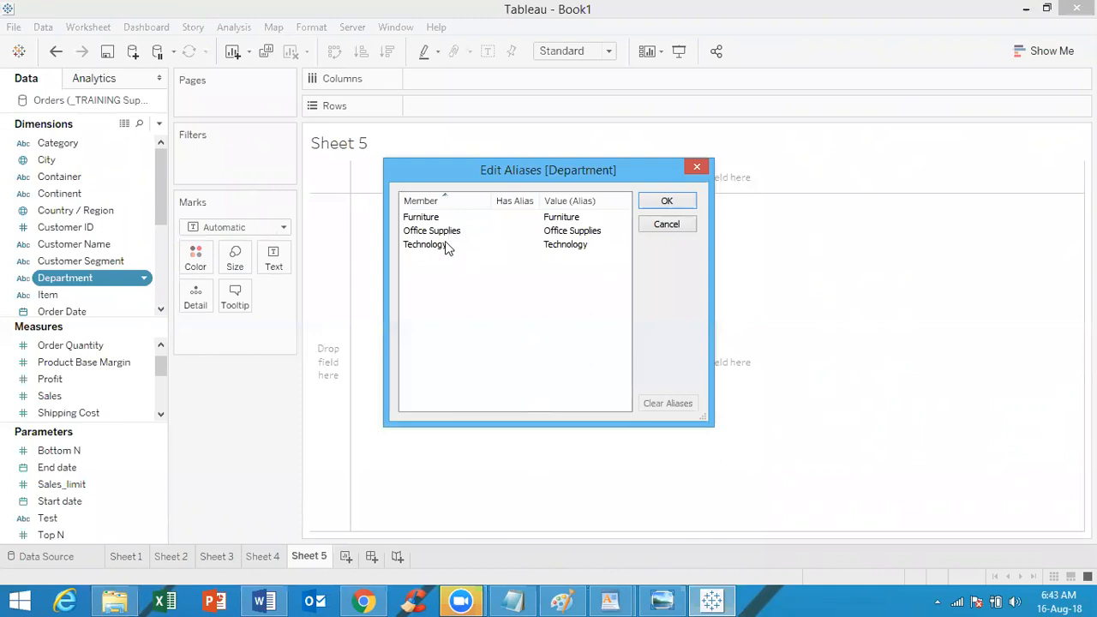
left_click(702, 166)
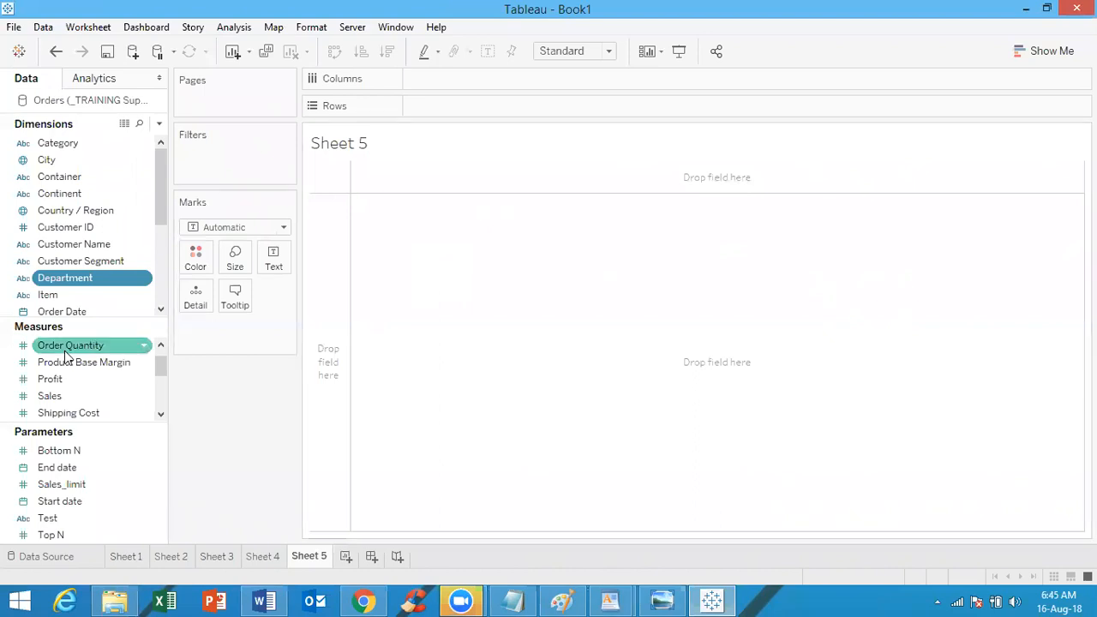
Start a new parameter named Department with data type String and a list of allowable values
left_click(161, 125)
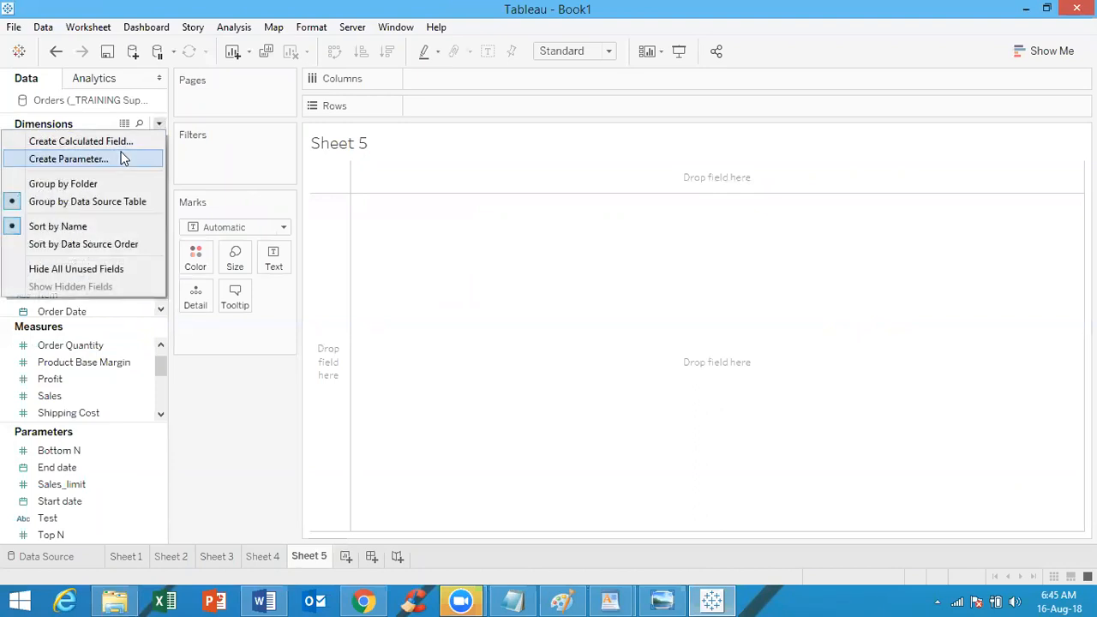
left_click(121, 158)
type("Department")
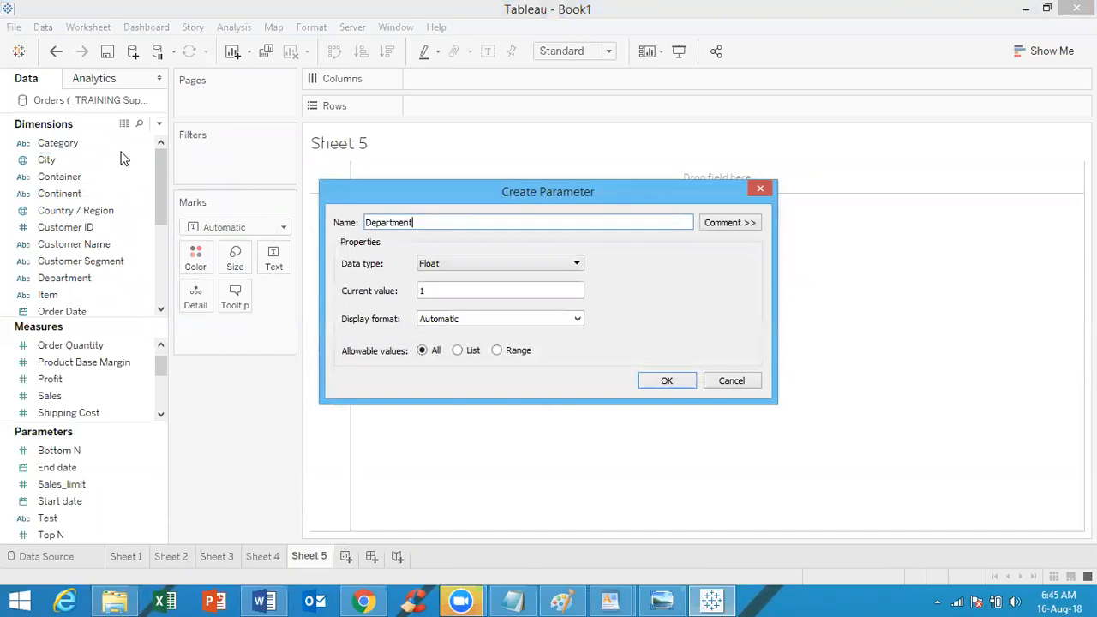
left_click(476, 262)
left_click(479, 306)
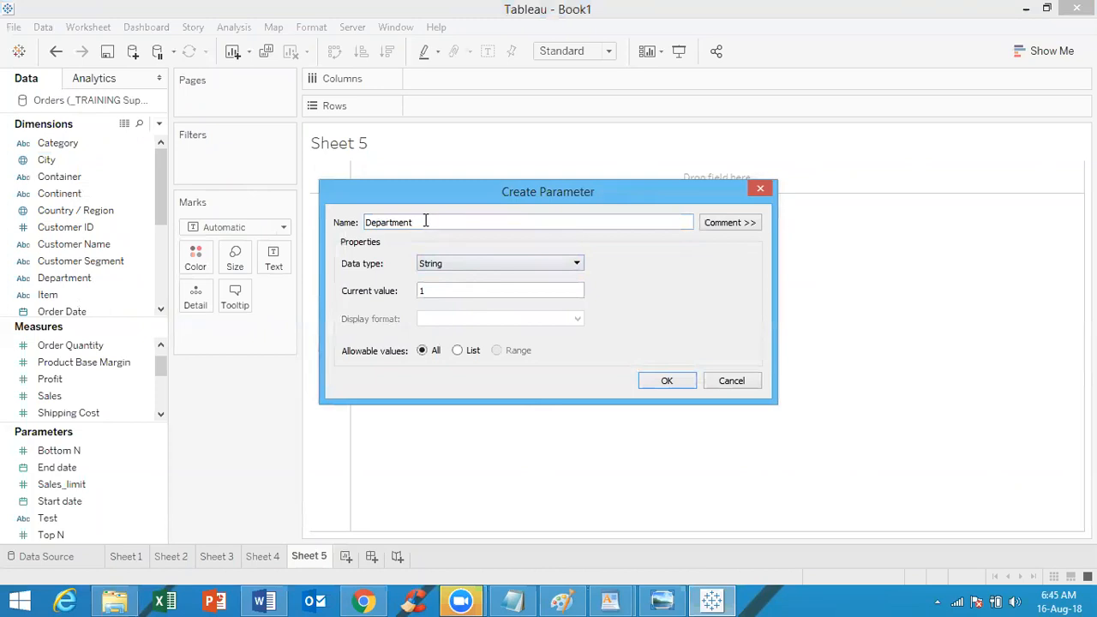
left_click(458, 351)
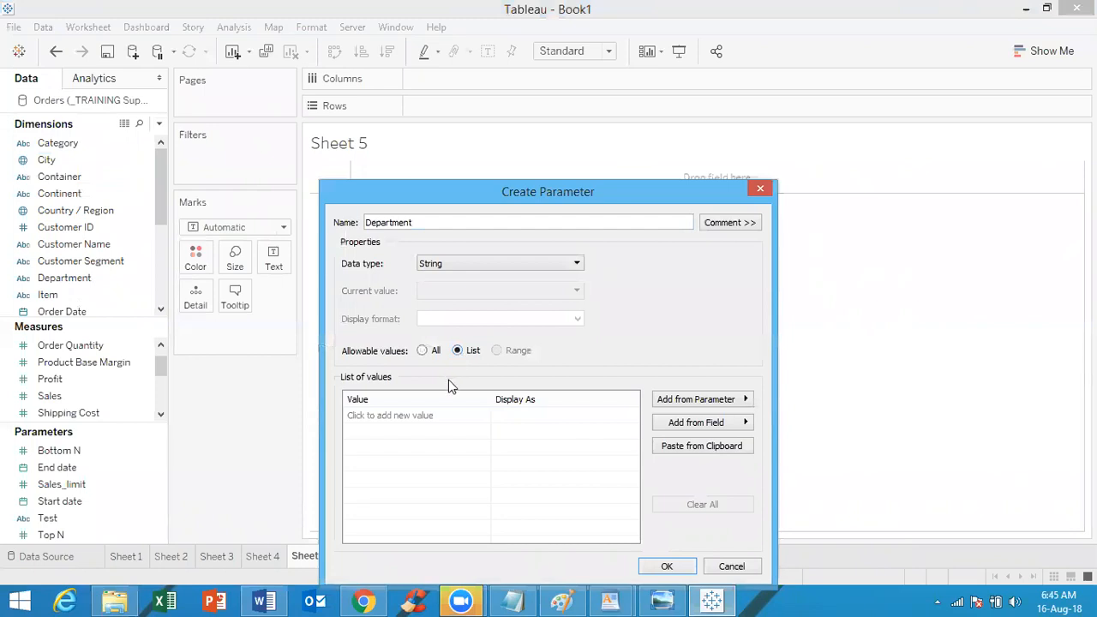
Enter Furniture, Technology, Office Supplies, All and None as the list values and create the Department parameter
left_click(424, 416)
type("Fu")
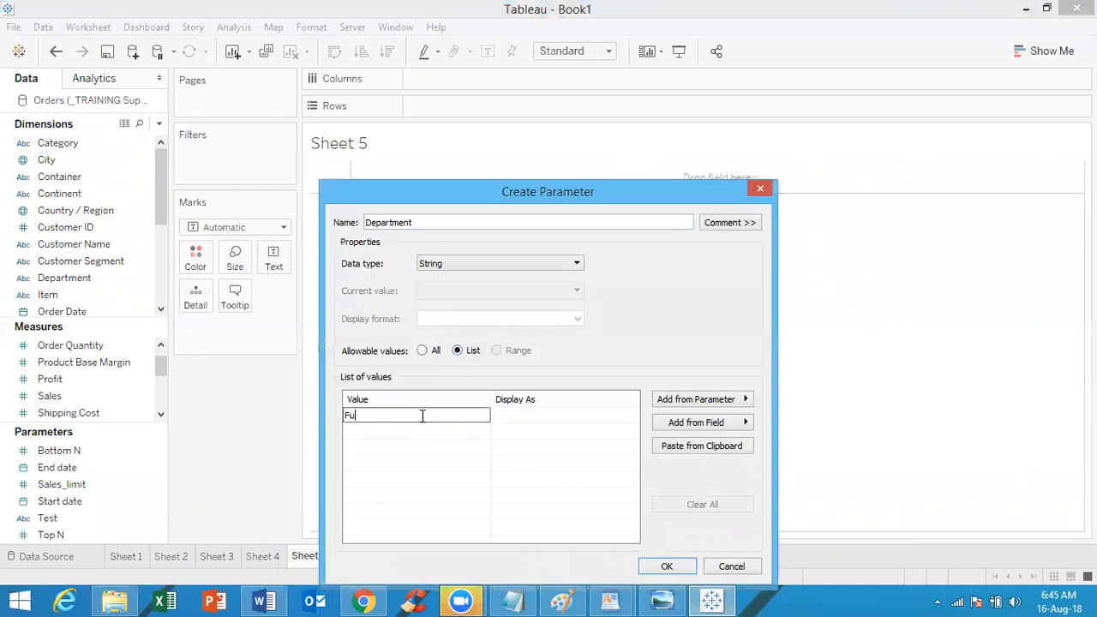
type("rniture")
left_click(400, 430)
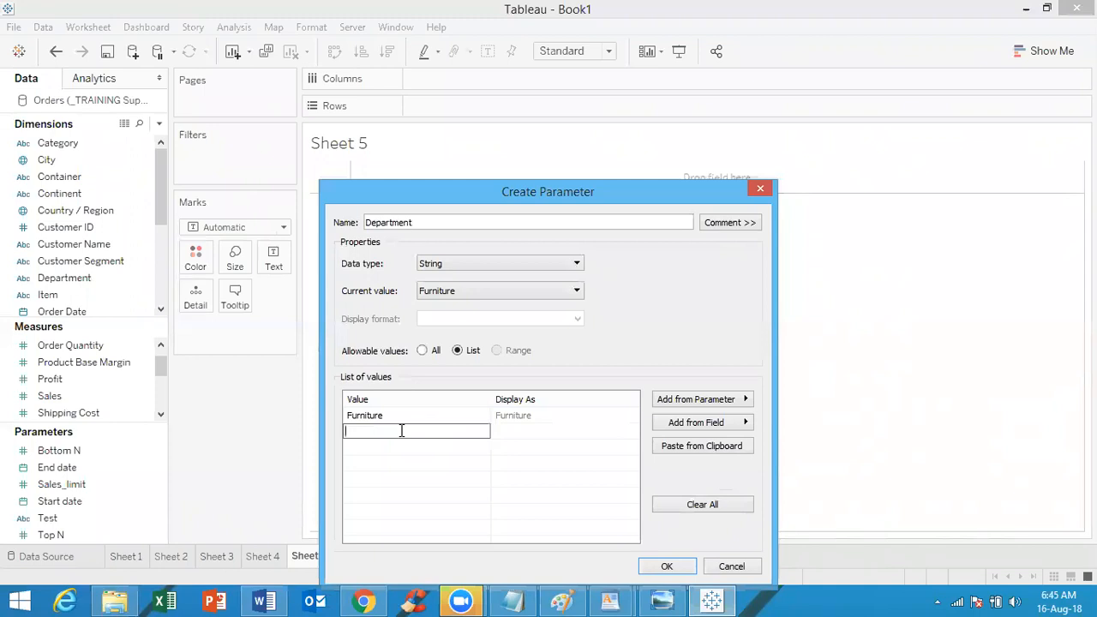
type("Technology")
key("Return")
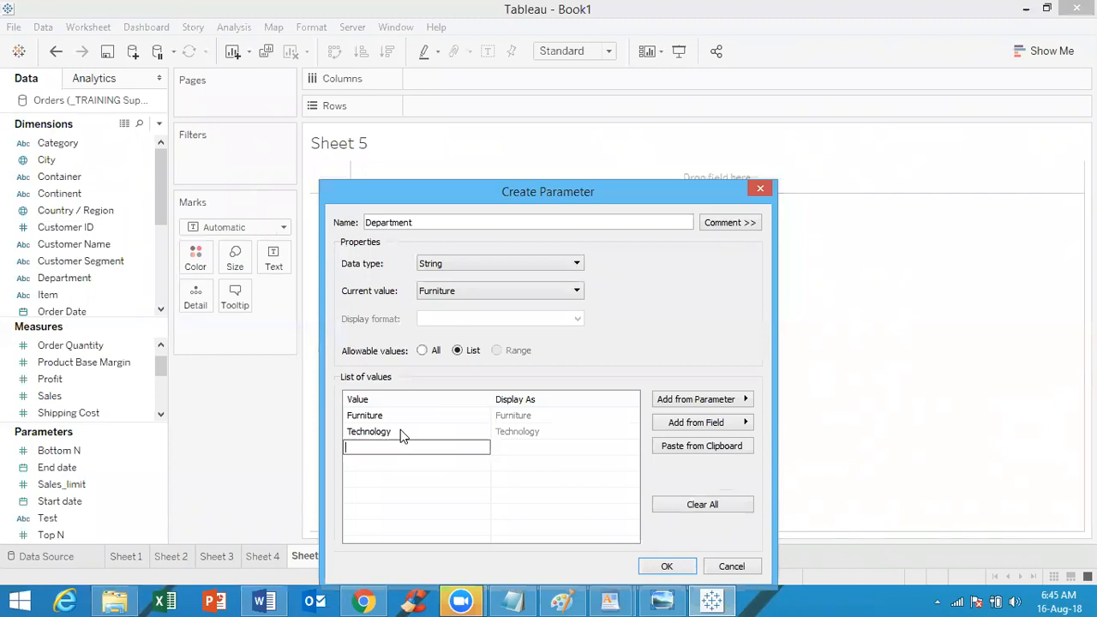
type("Office Supplies")
left_click(406, 465)
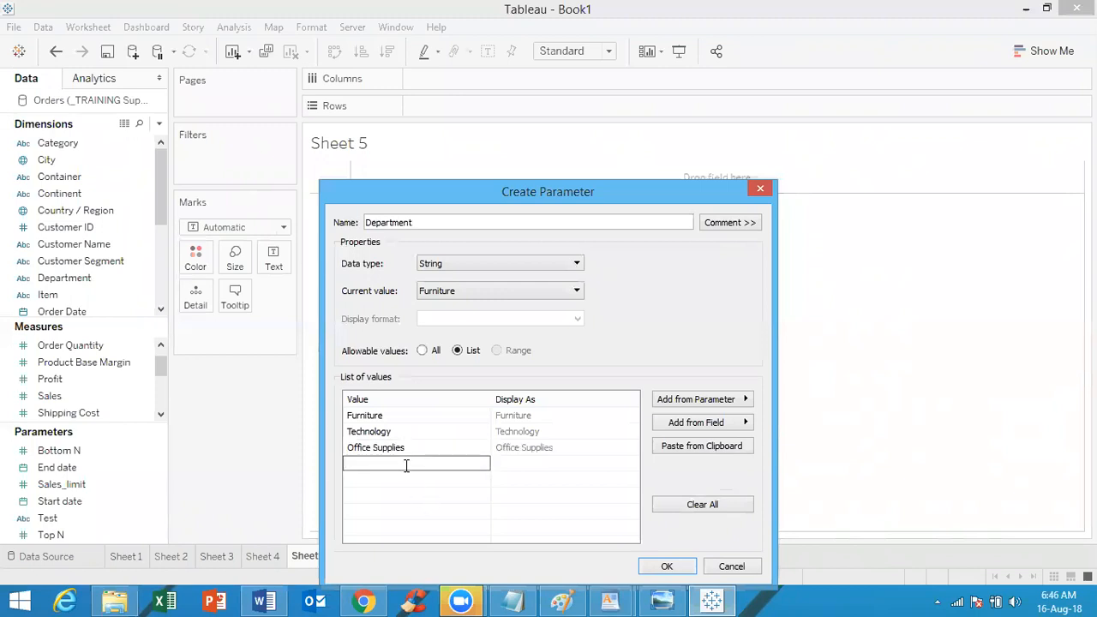
type("All")
key("Return")
type("None")
left_click(435, 516)
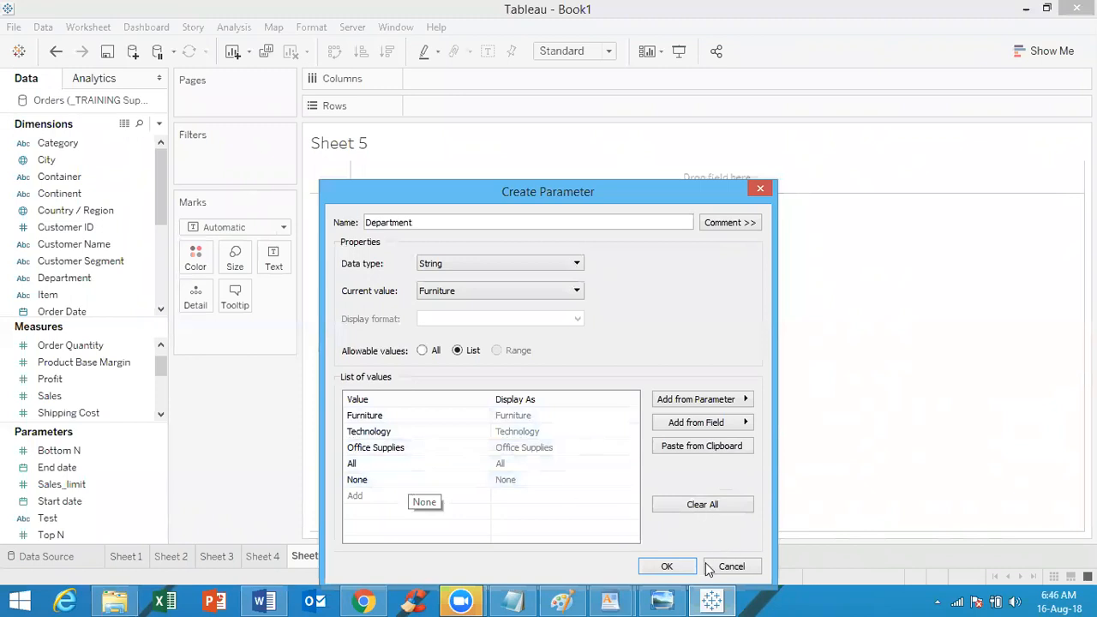
left_click(676, 571)
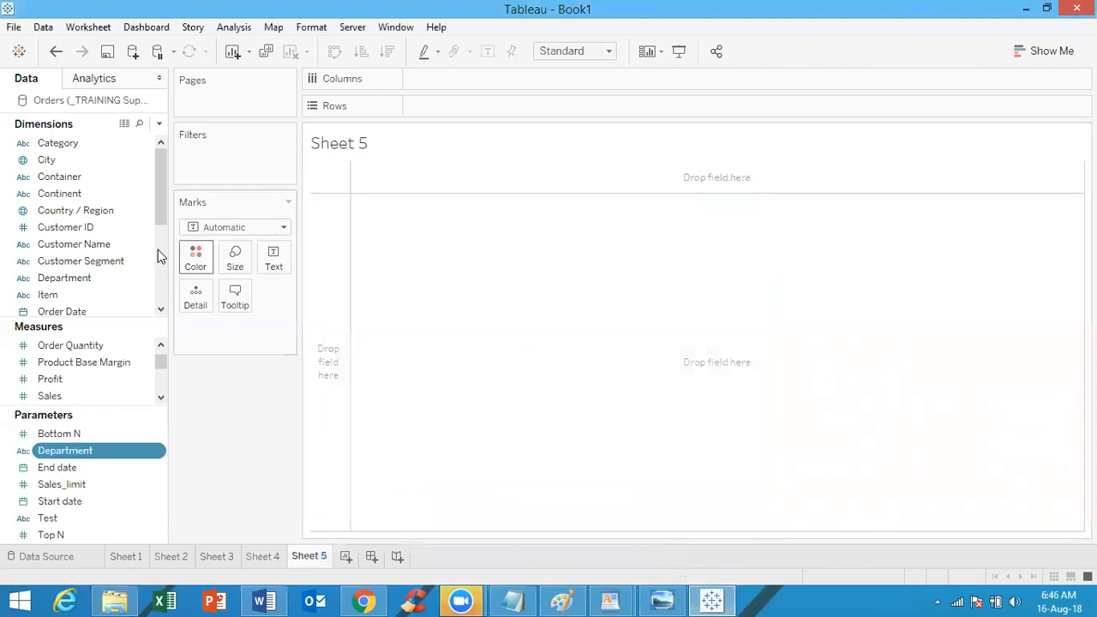
Build a bar chart of Sales with Department and Category as rows, and show the Department parameter control
left_click_drag(101, 281, 484, 103)
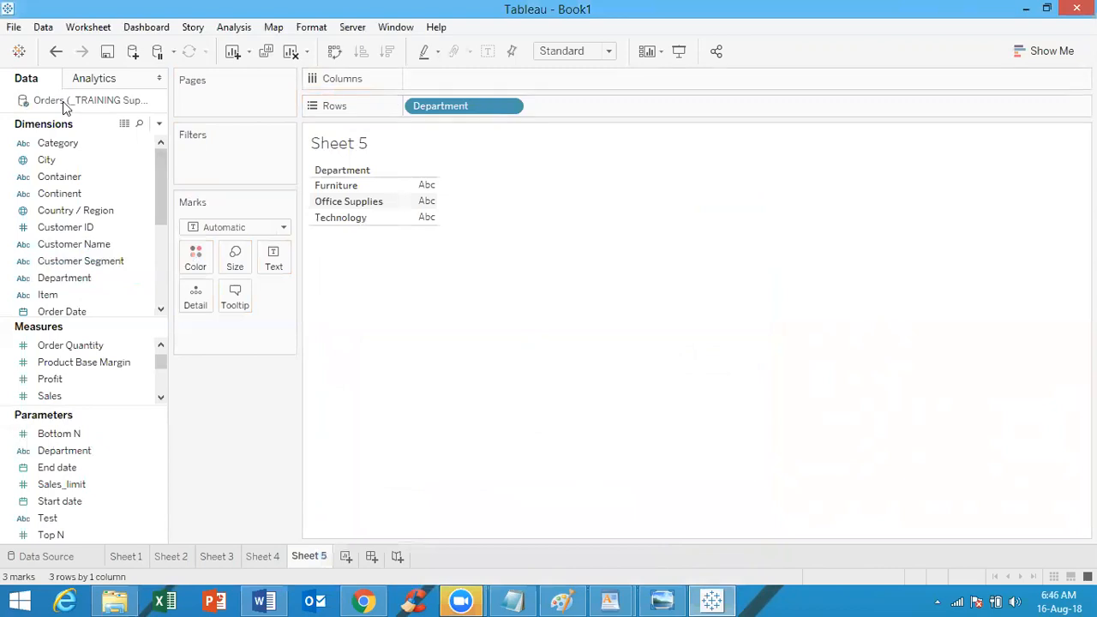
left_click_drag(50, 148, 627, 111)
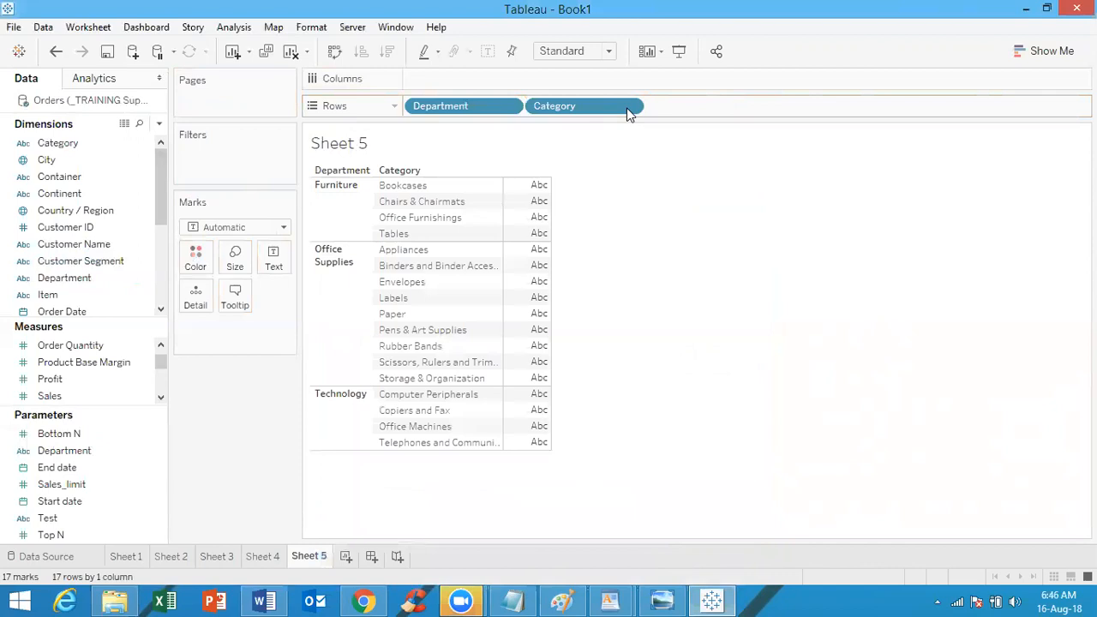
left_click(74, 397)
left_click_drag(73, 395, 474, 82)
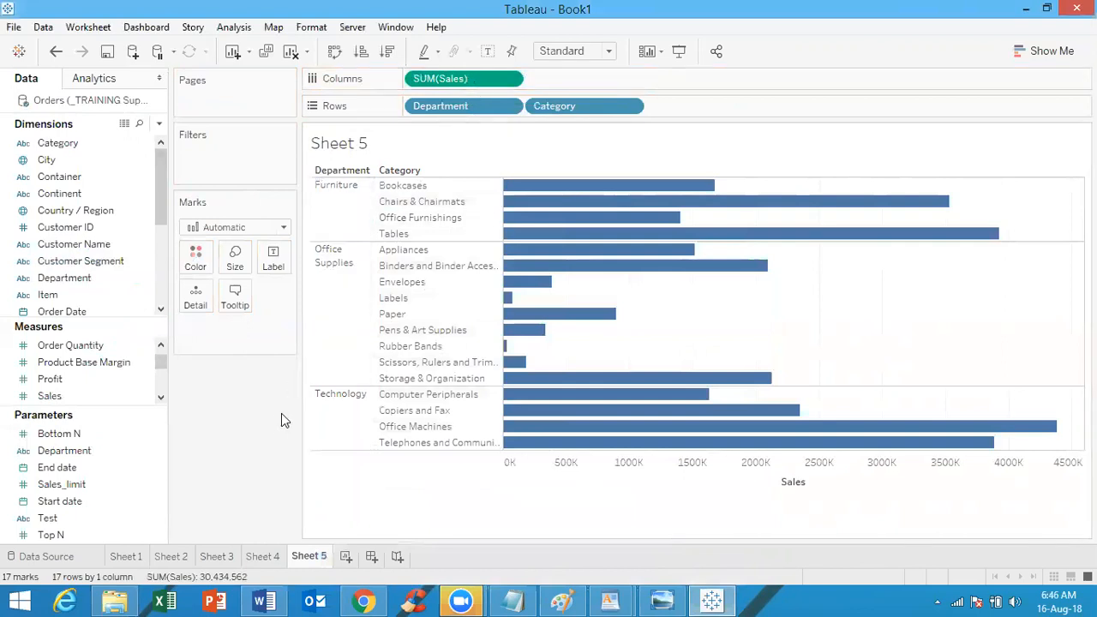
right_click(101, 451)
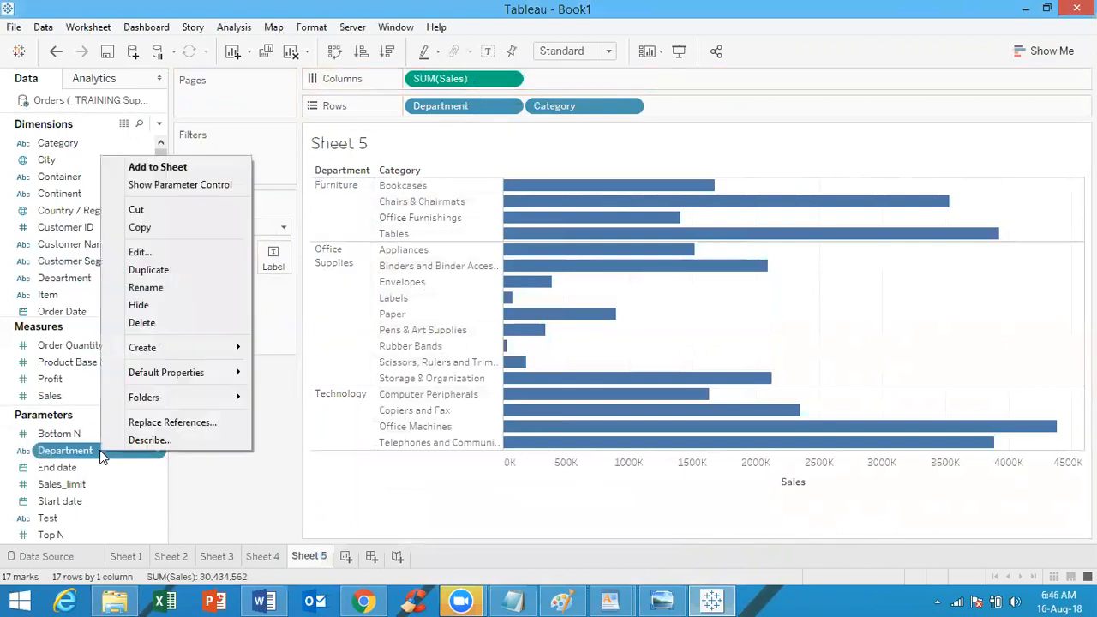
left_click(184, 182)
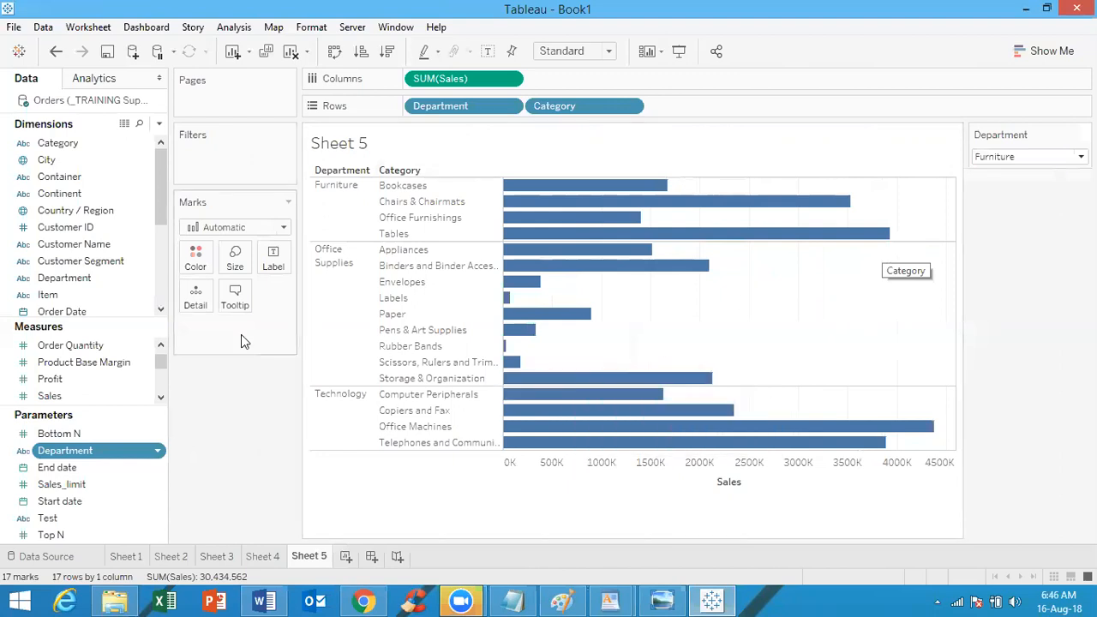
Add a Department filter with a formula condition matching the Department field to the Department parameter: [Department]=[Parameters].[Department]
left_click_drag(81, 278, 231, 159)
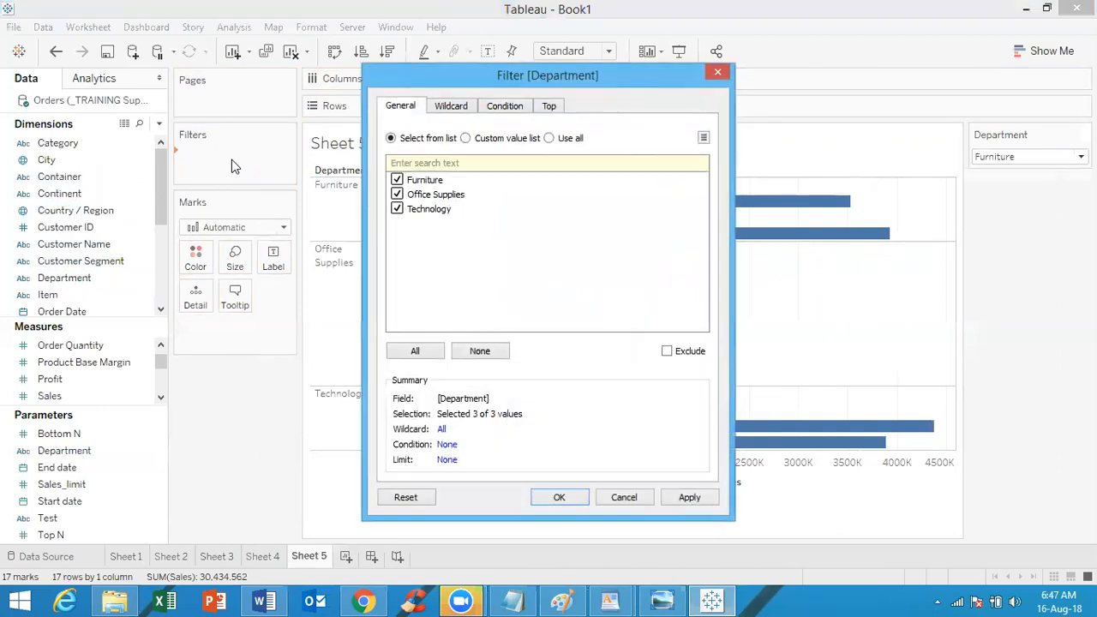
left_click(505, 107)
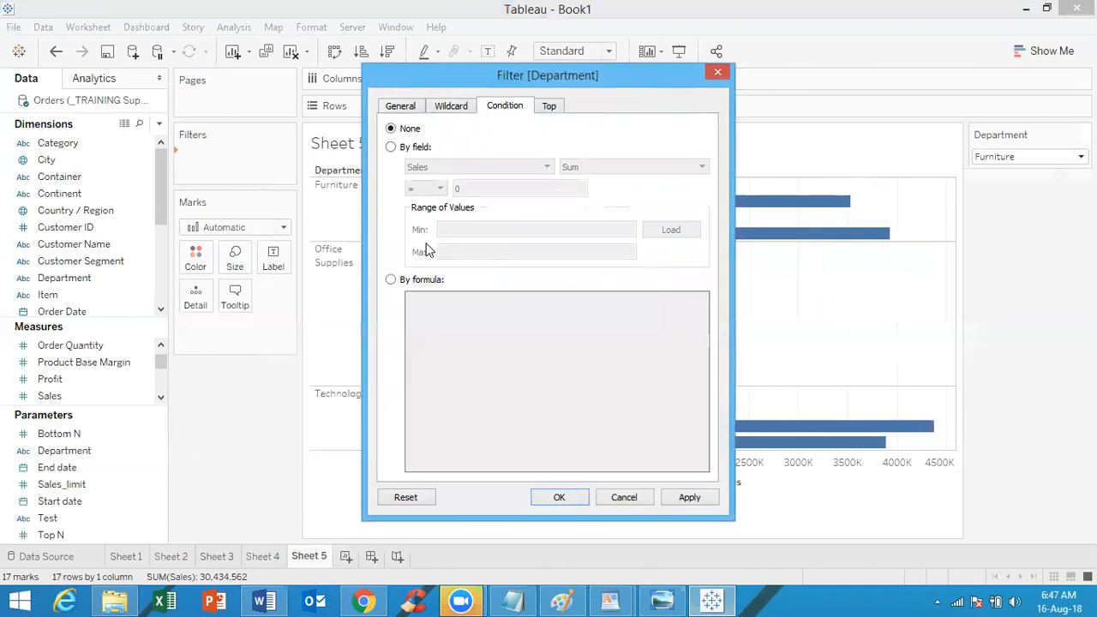
left_click(392, 281)
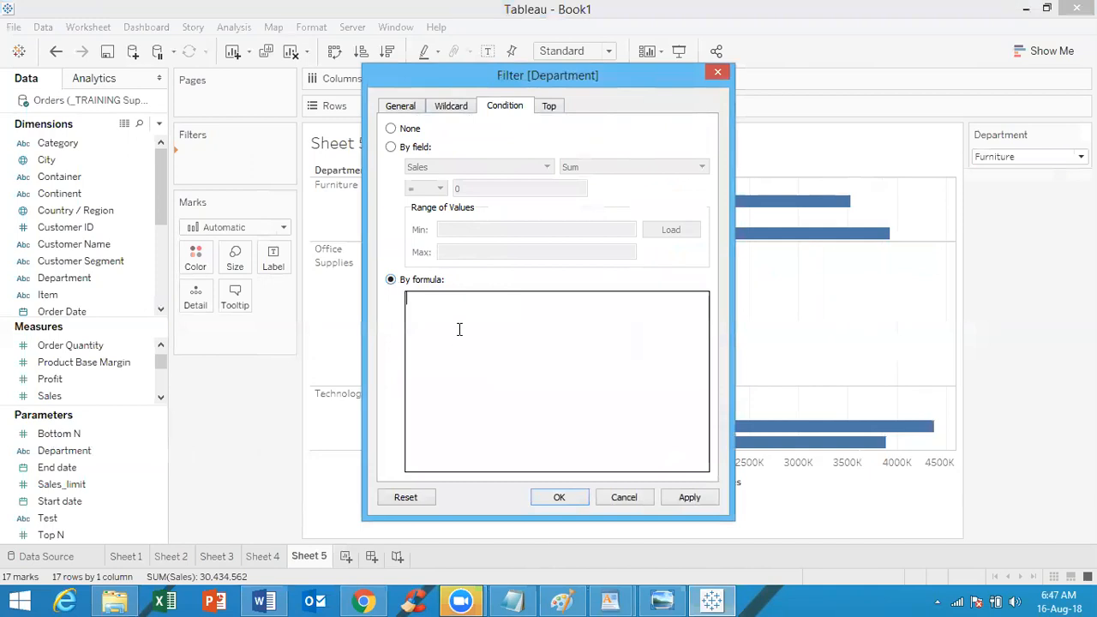
type("dep")
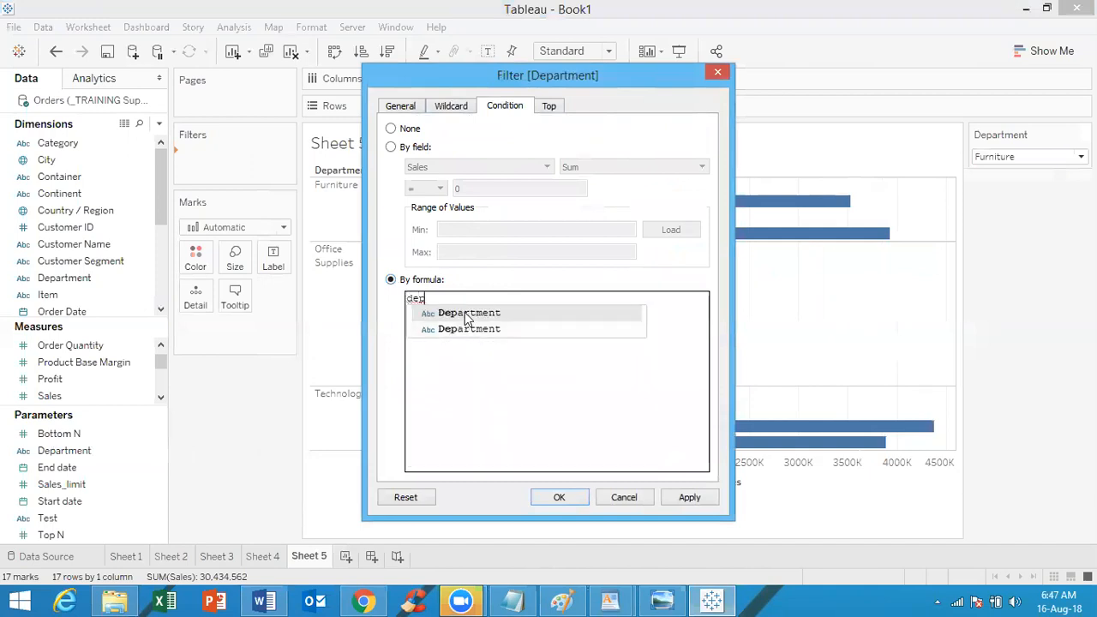
double_click(463, 313)
type("=")
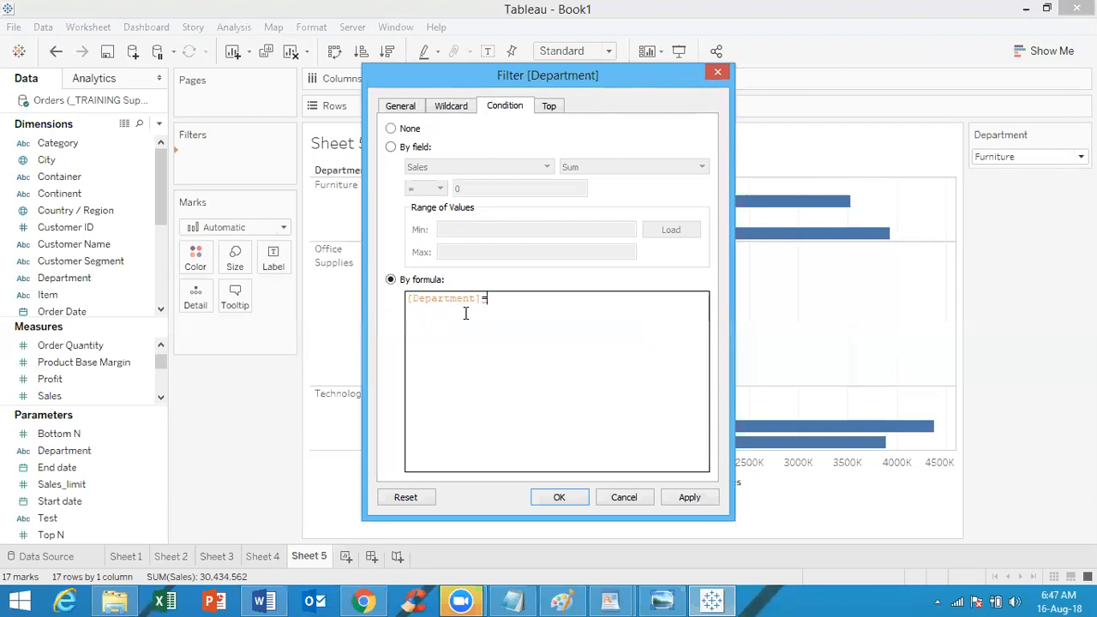
type("dep")
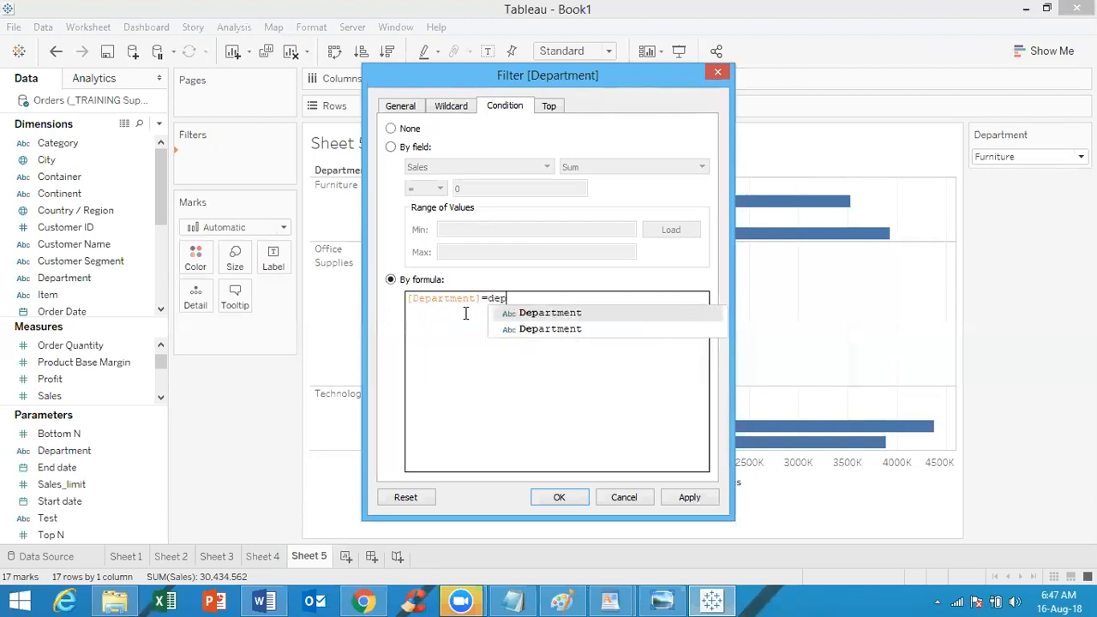
left_click(539, 329)
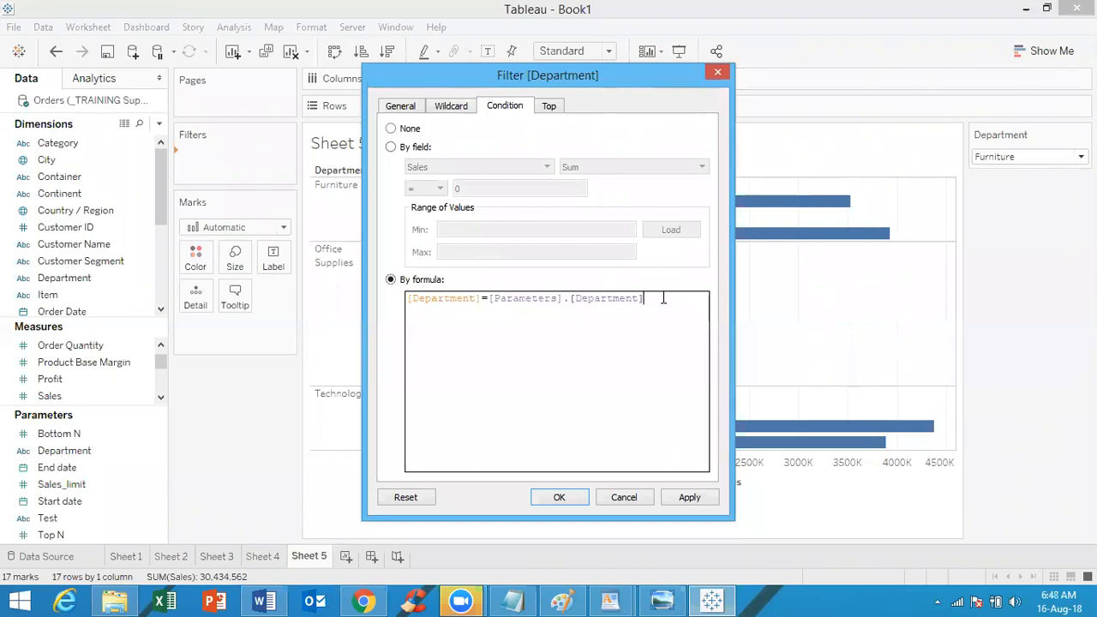
Extend the filter formula with OR [Parameters].[Department]='All' and apply the Department filter to the bar chart
type("OR")
key("Return")
type("dep")
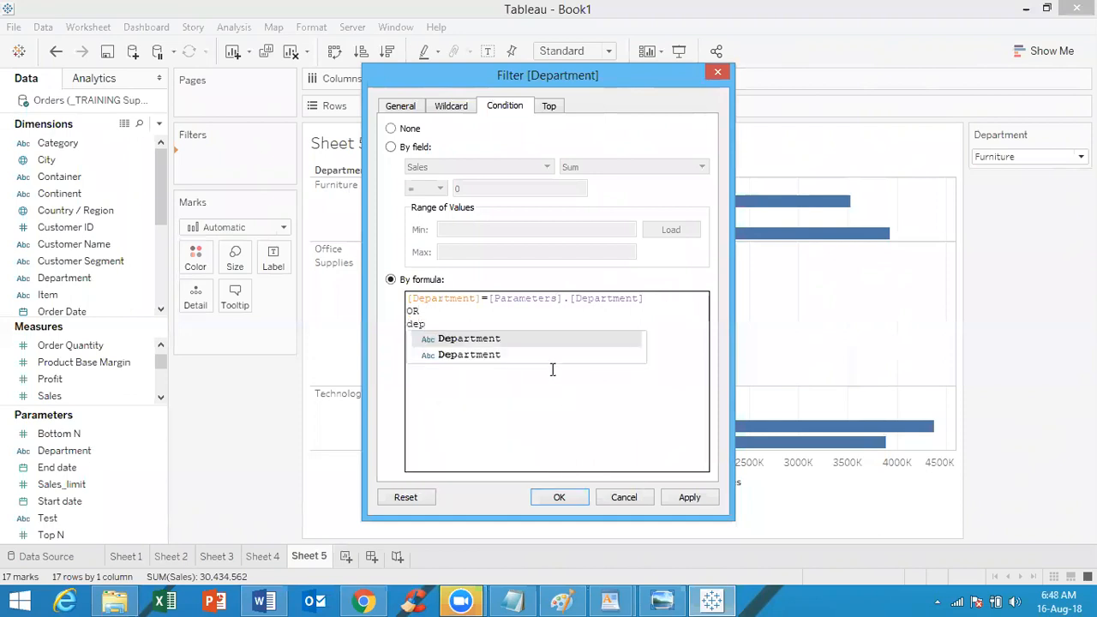
double_click(551, 354)
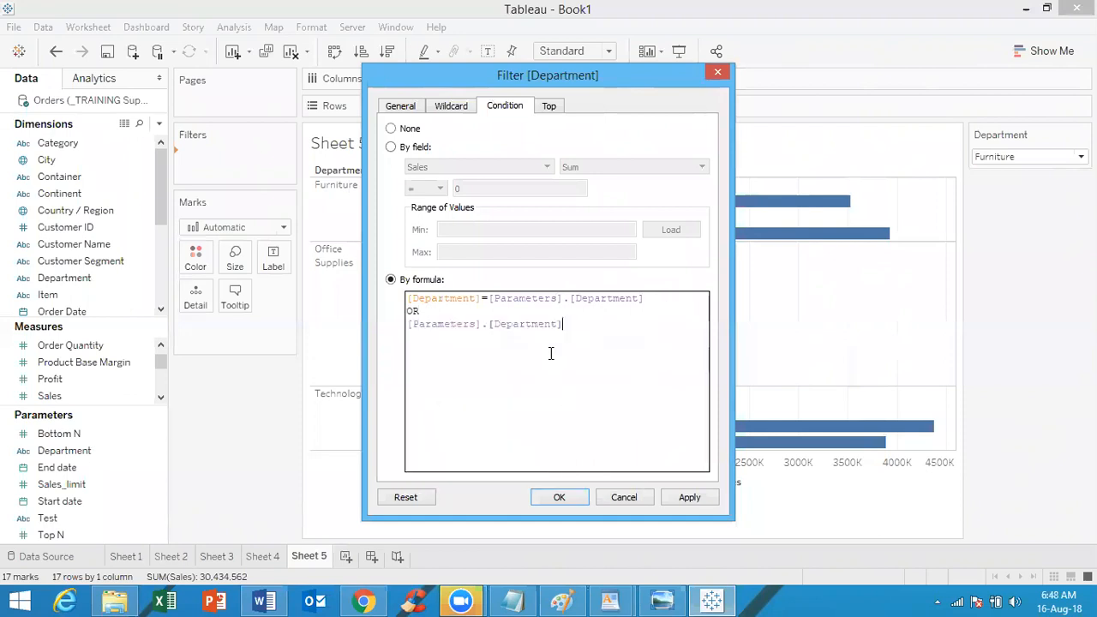
type("='All'")
left_click(691, 498)
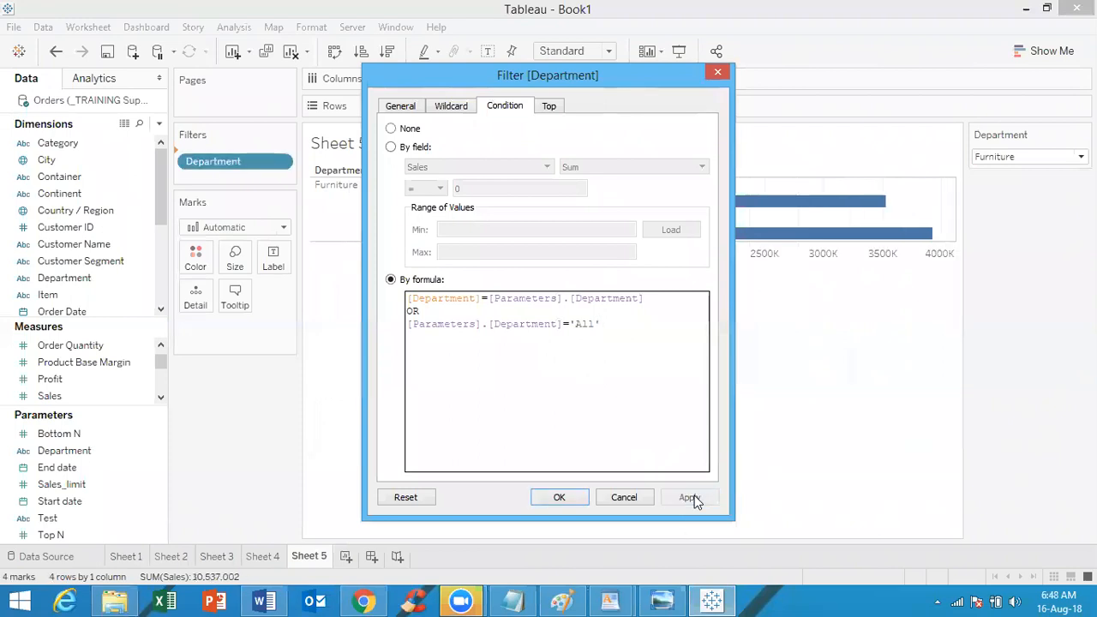
left_click(559, 498)
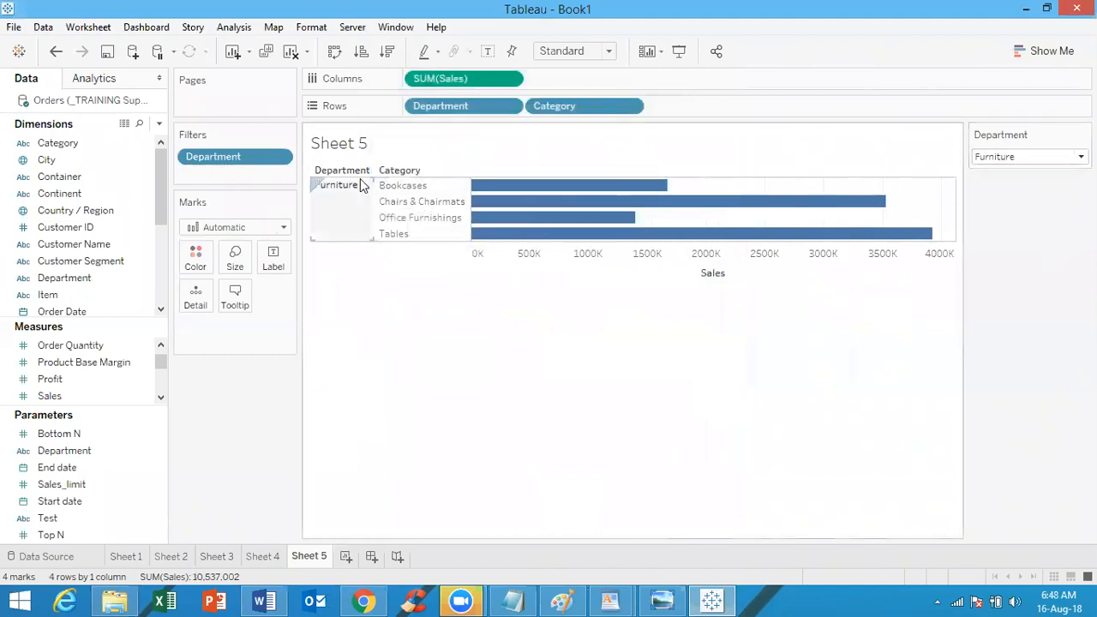
Test the Department parameter with Technology, Office Supplies, All and None, and set it back to Furniture
left_click(1060, 157)
left_click(1039, 190)
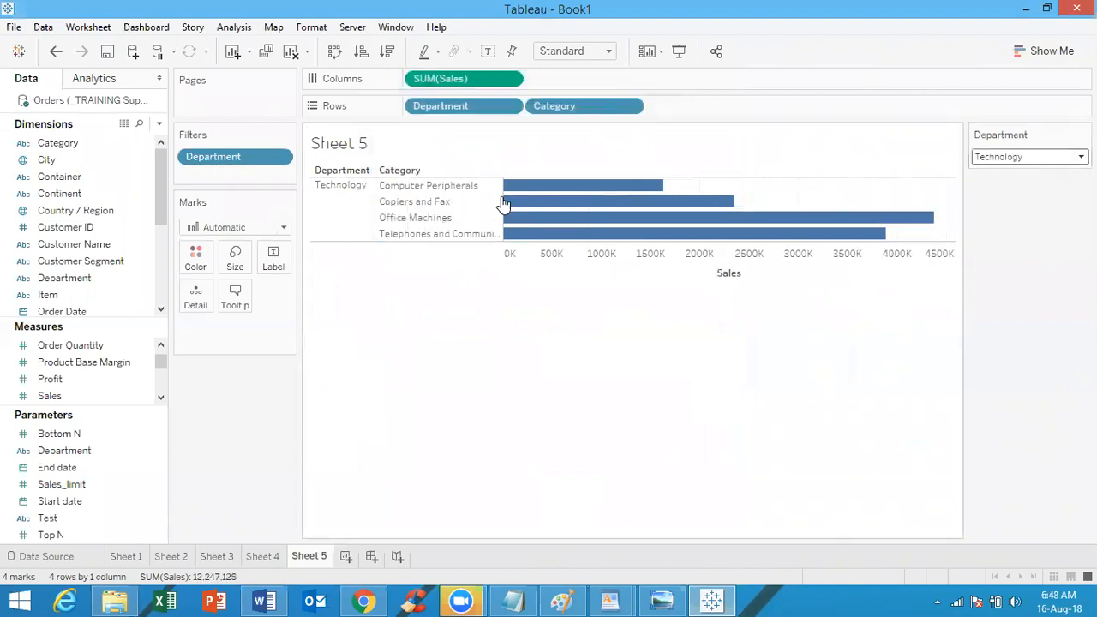
left_click(1025, 157)
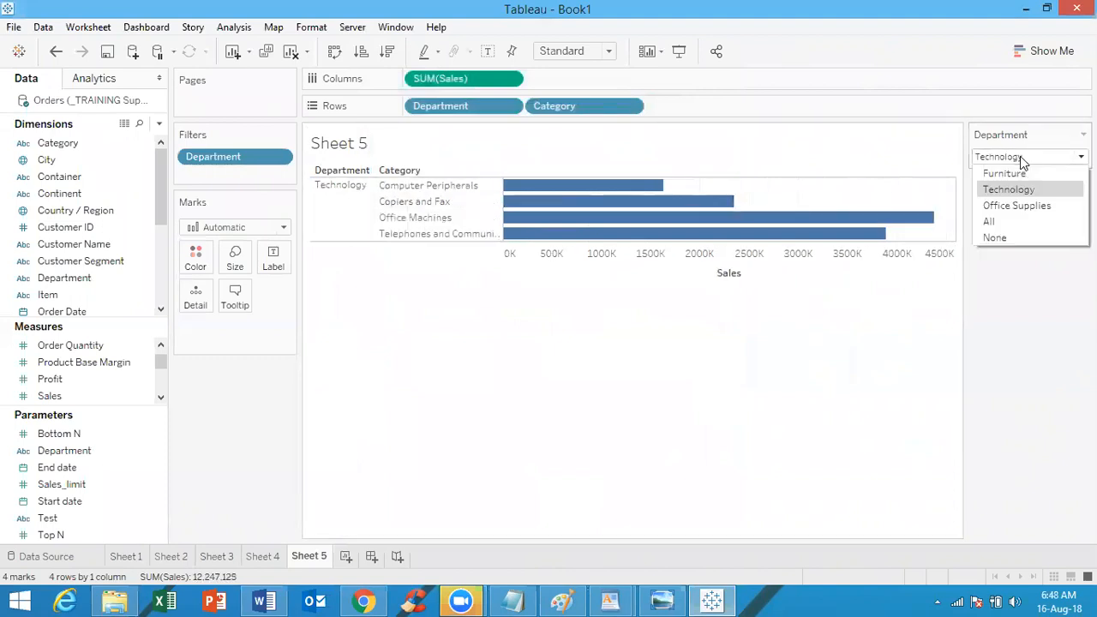
left_click(1016, 207)
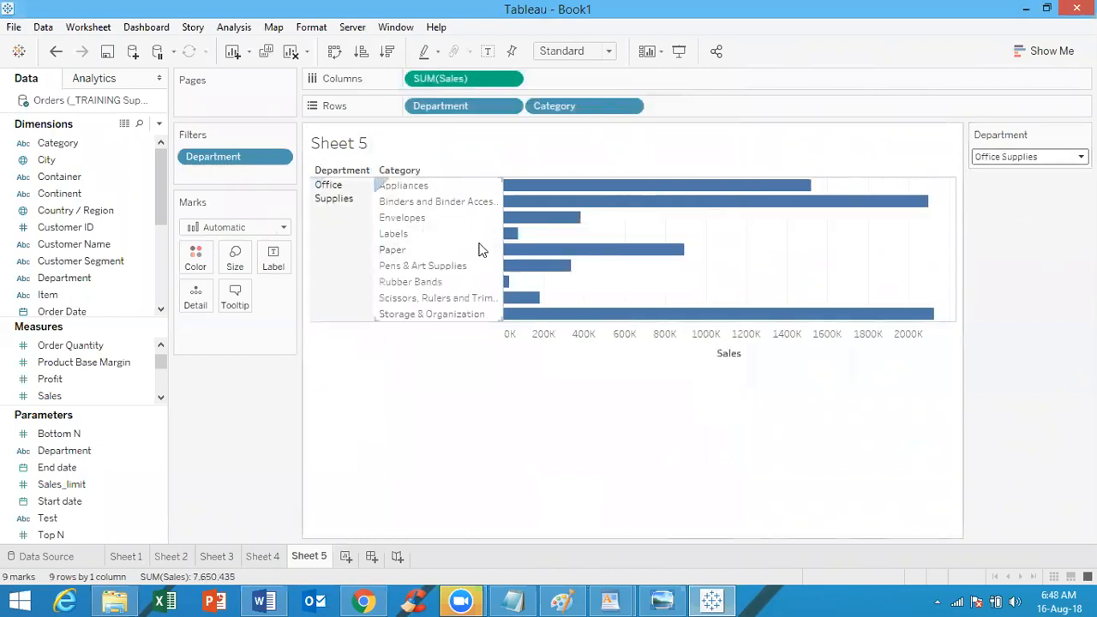
left_click(1007, 159)
left_click(1011, 220)
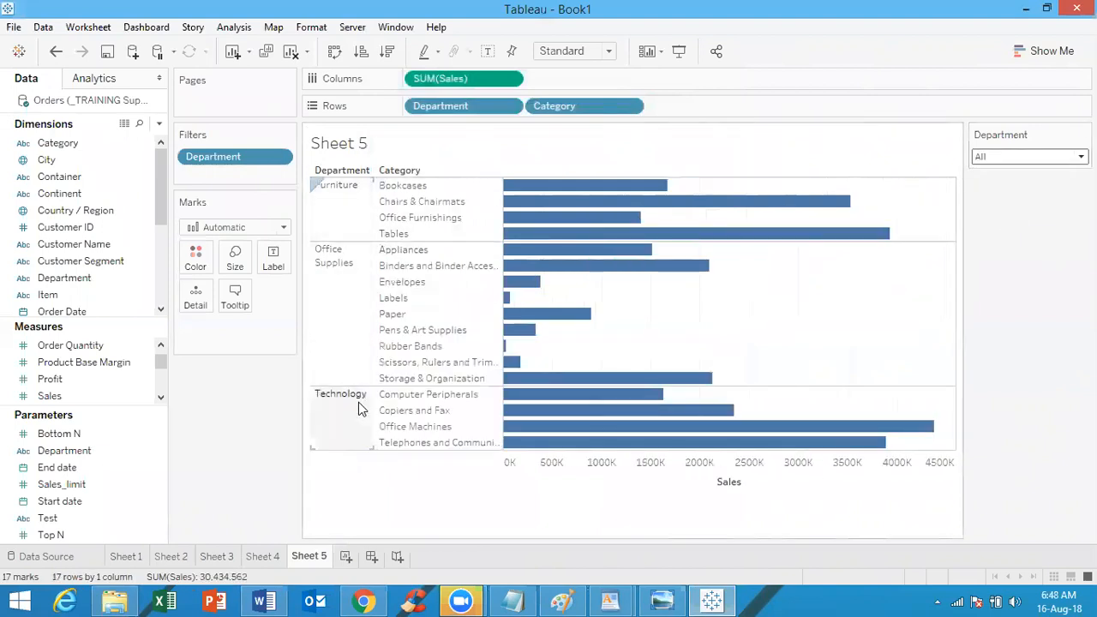
left_click(1006, 161)
left_click(995, 239)
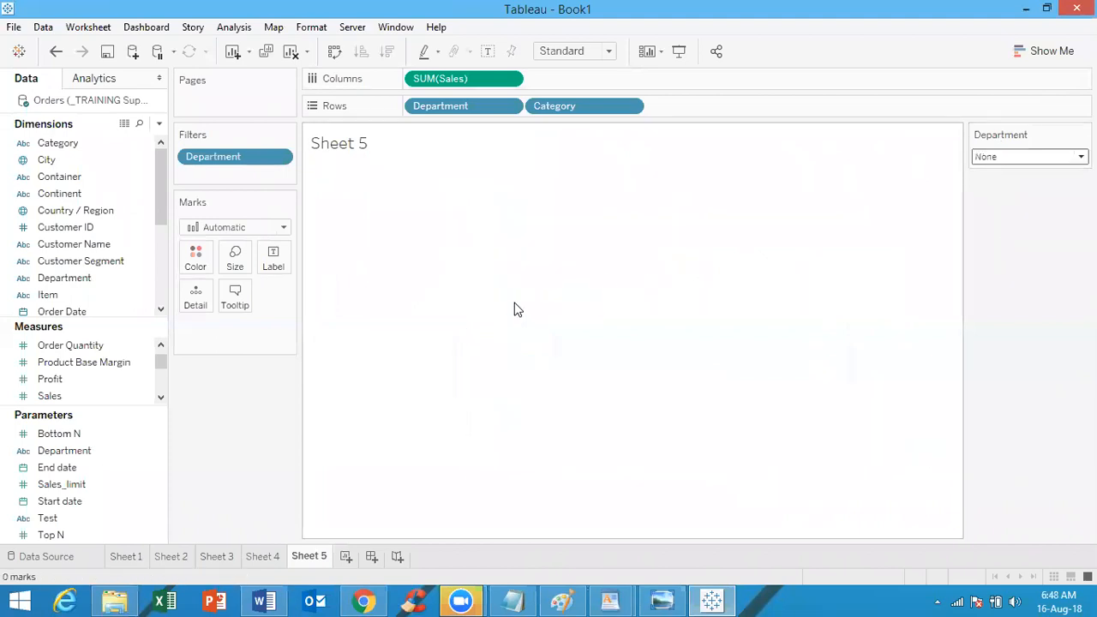
left_click(1063, 156)
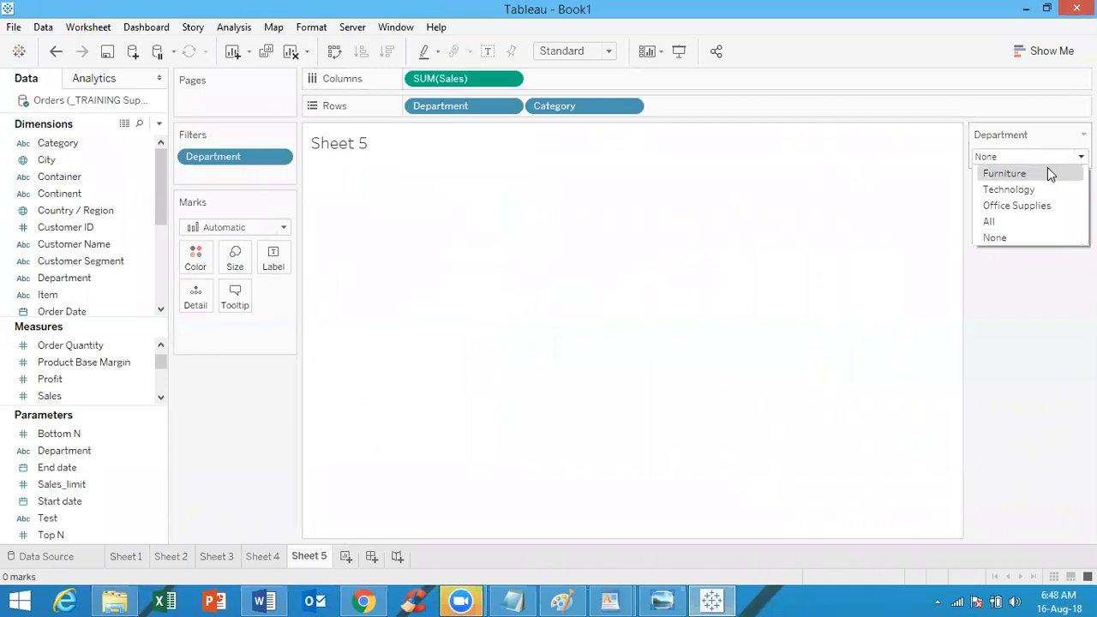
left_click(1045, 173)
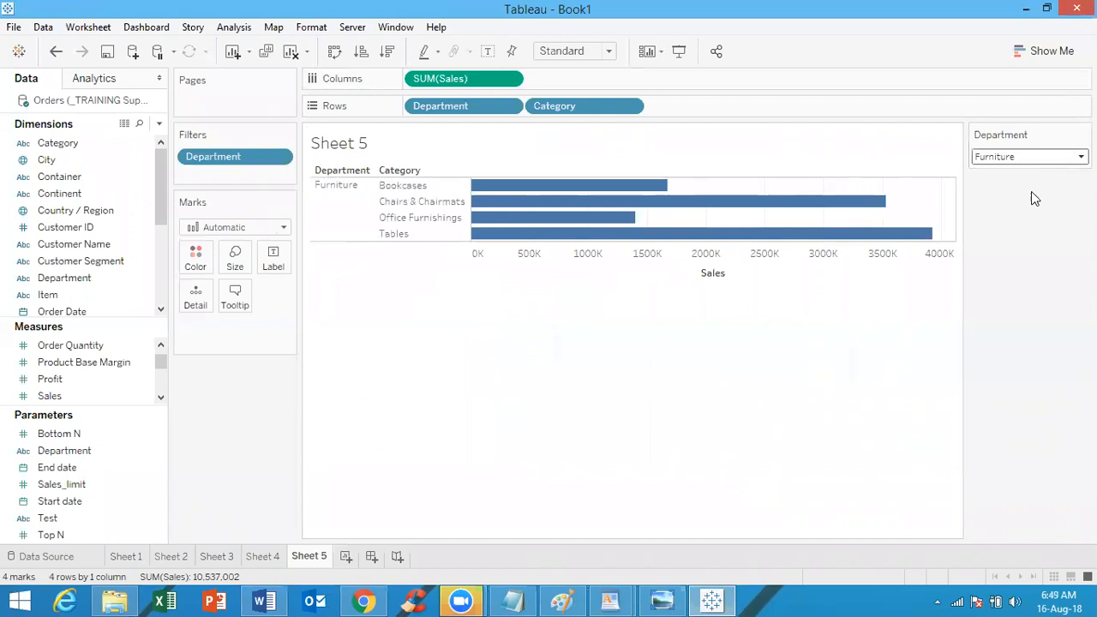
Compare the chart under the All and None parameter values again, ending on Furniture
left_click(993, 160)
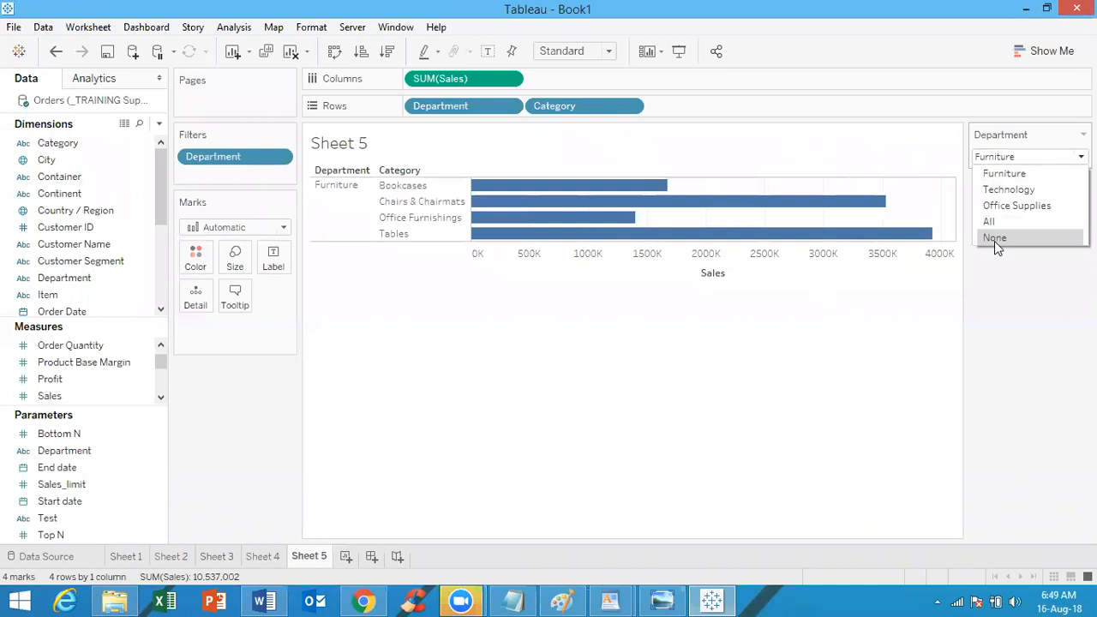
left_click(1008, 222)
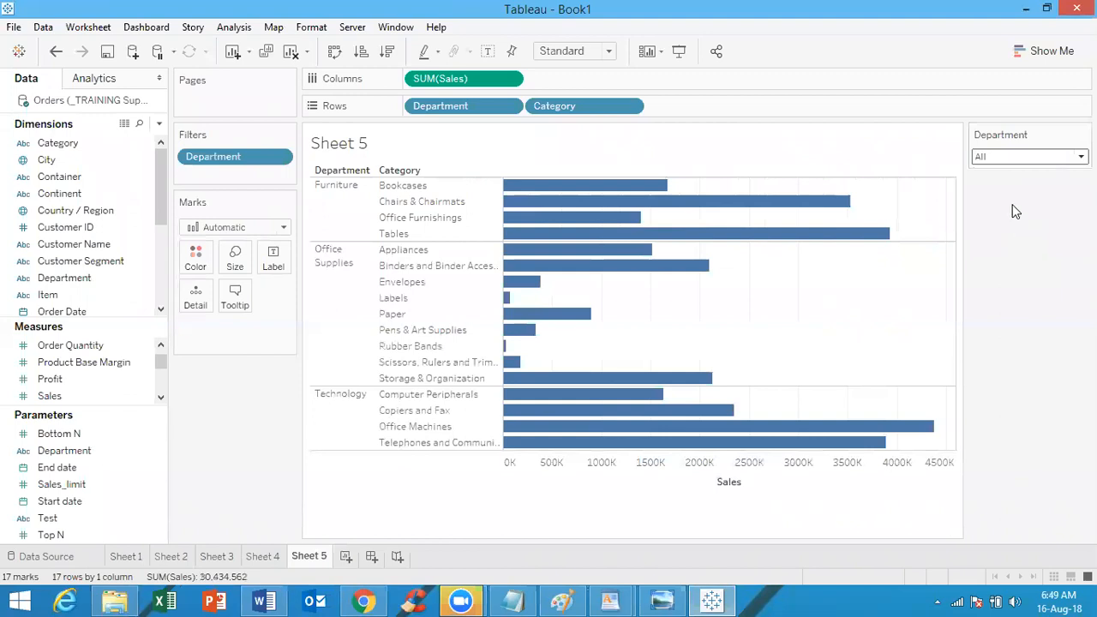
left_click(1031, 158)
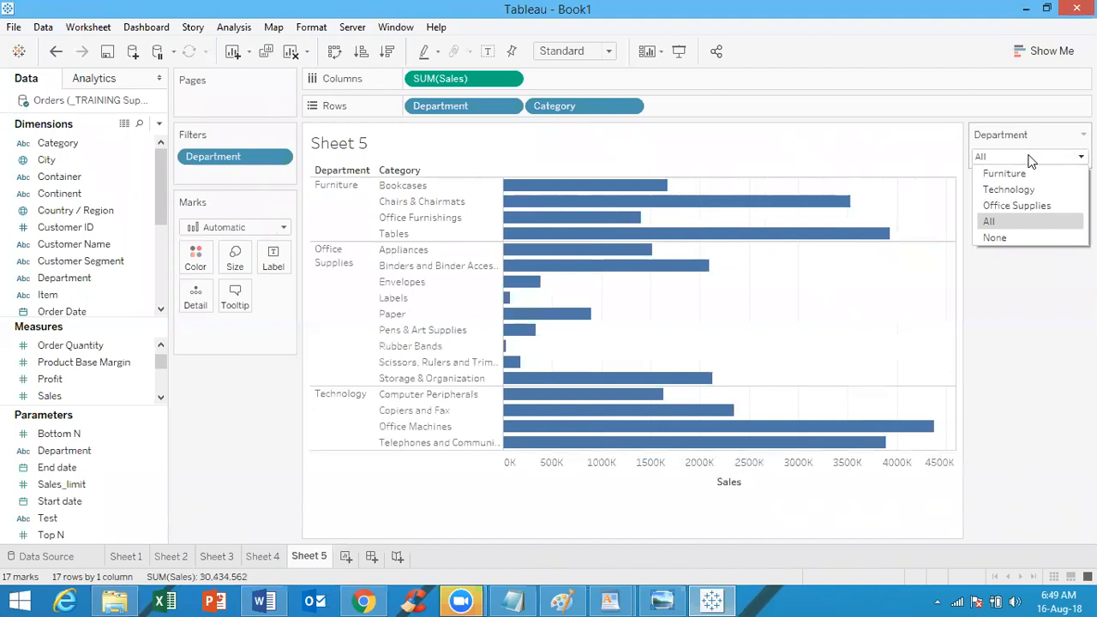
left_click(1019, 240)
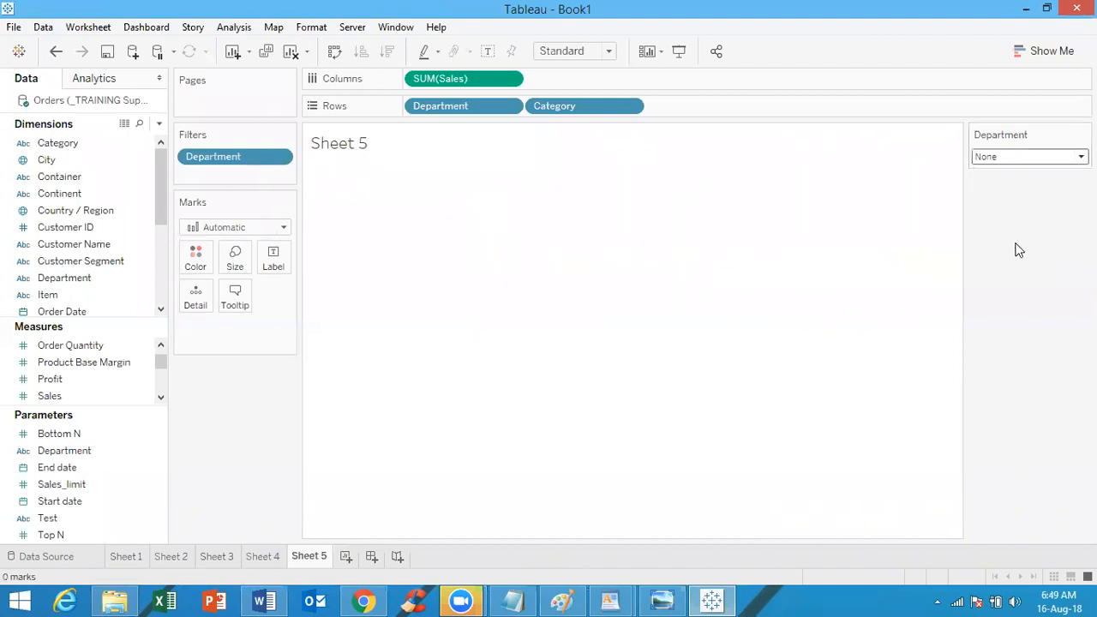
left_click(1027, 158)
left_click(1022, 172)
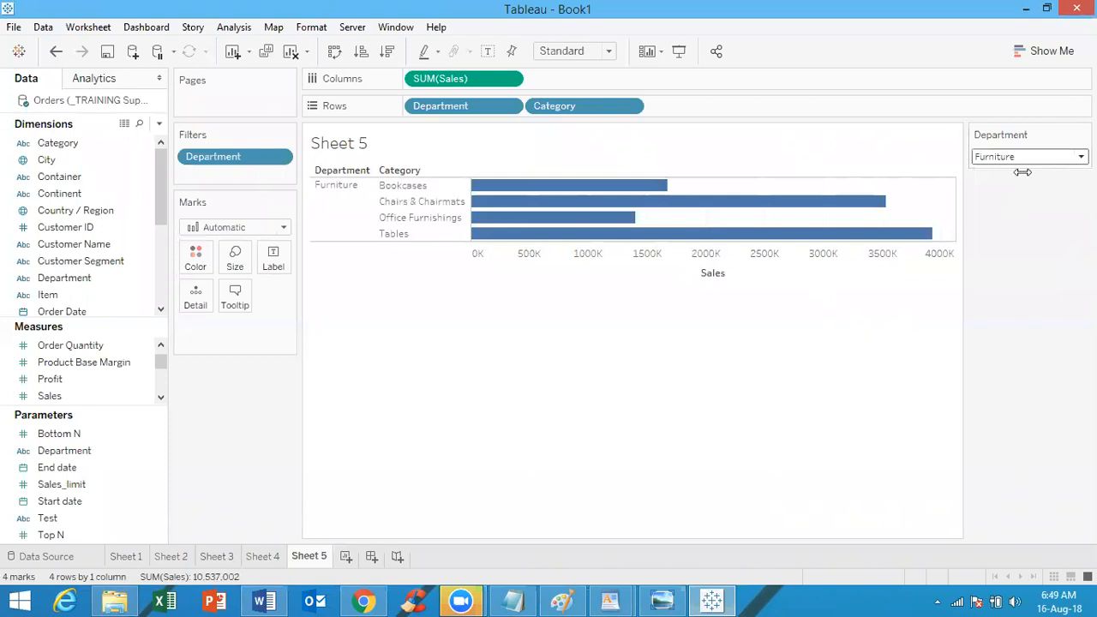
left_click(101, 435)
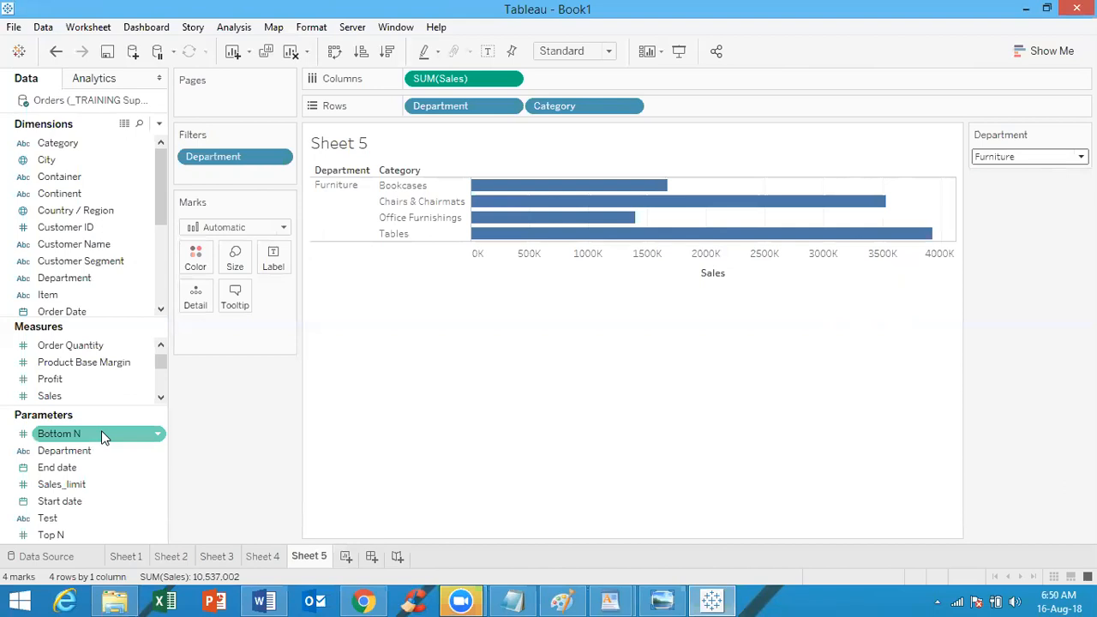
left_click(87, 294)
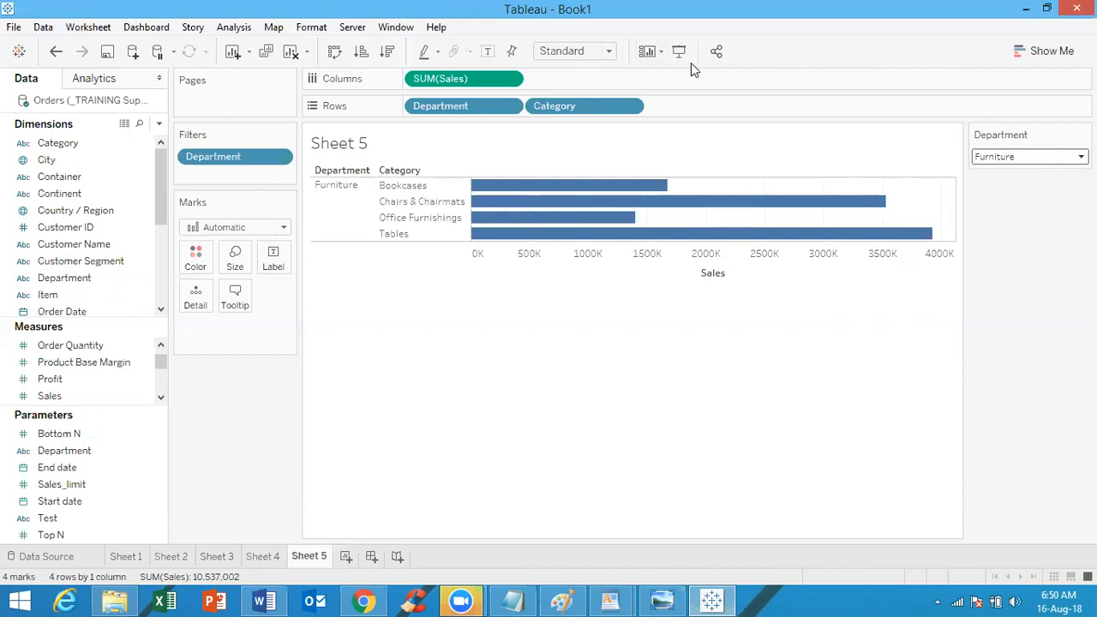
left_click(1057, 158)
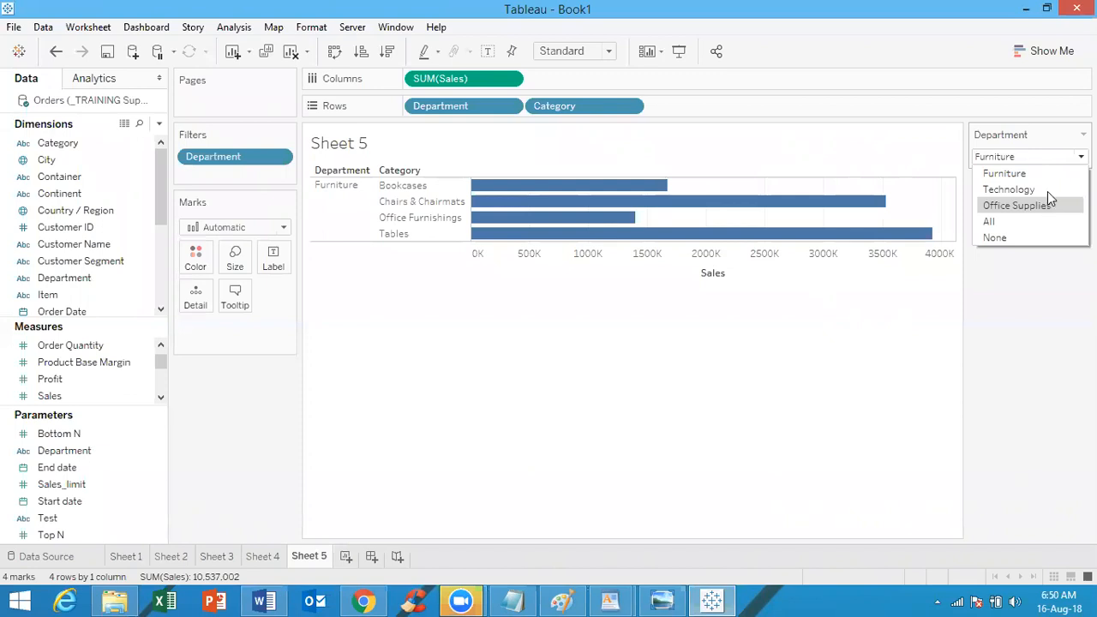
left_click(1044, 320)
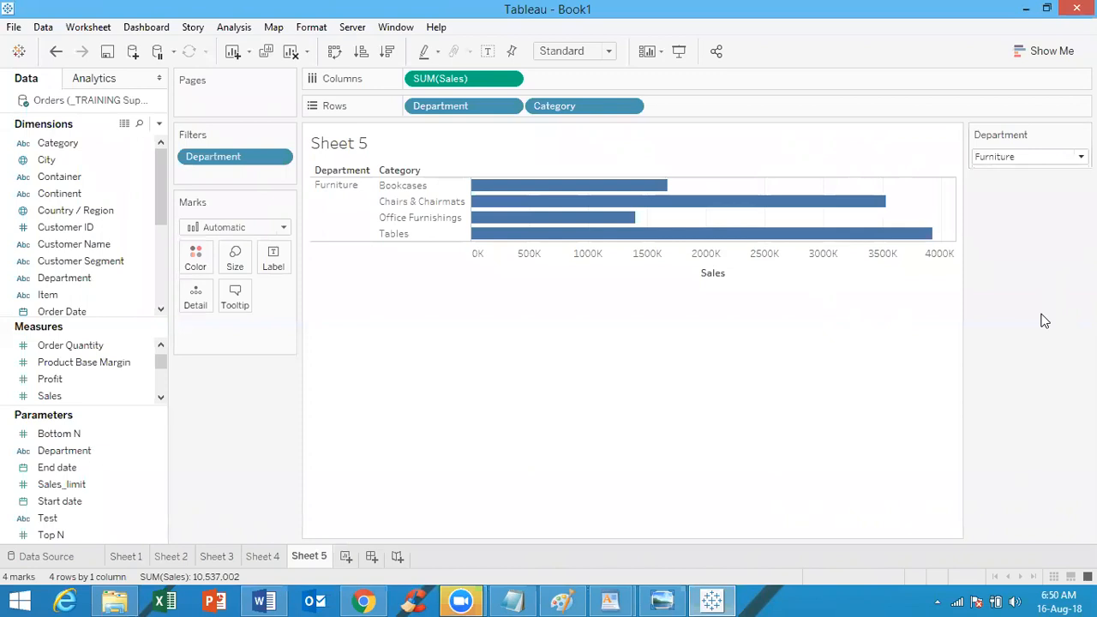
Add a new worksheet, look back at the Department chart on Sheet 5, and return to the empty sheet
left_click(345, 558)
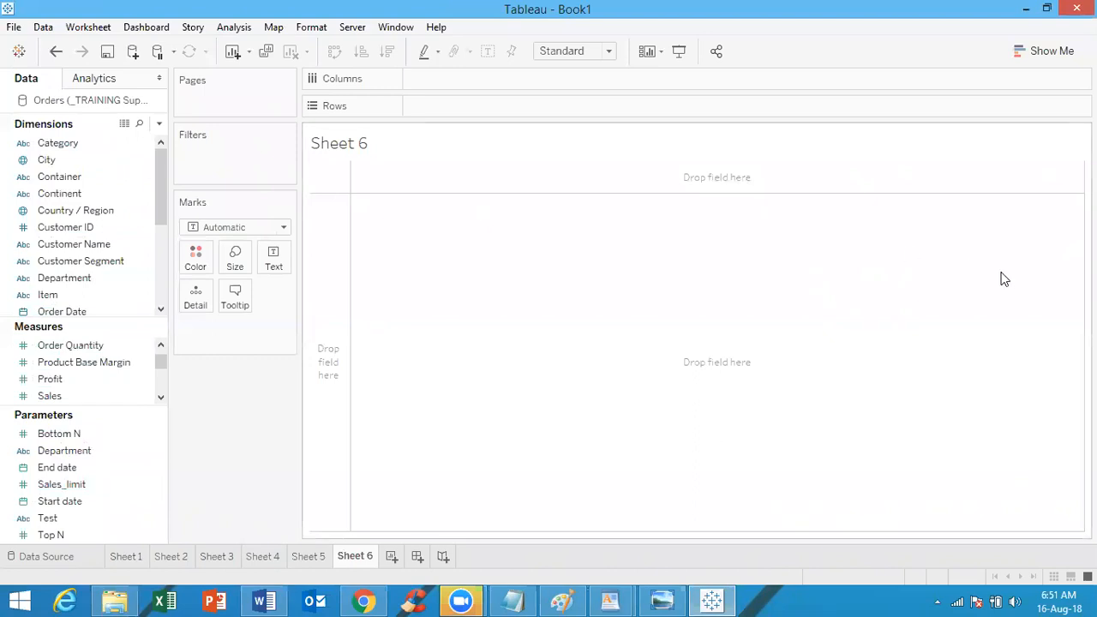
left_click(322, 554)
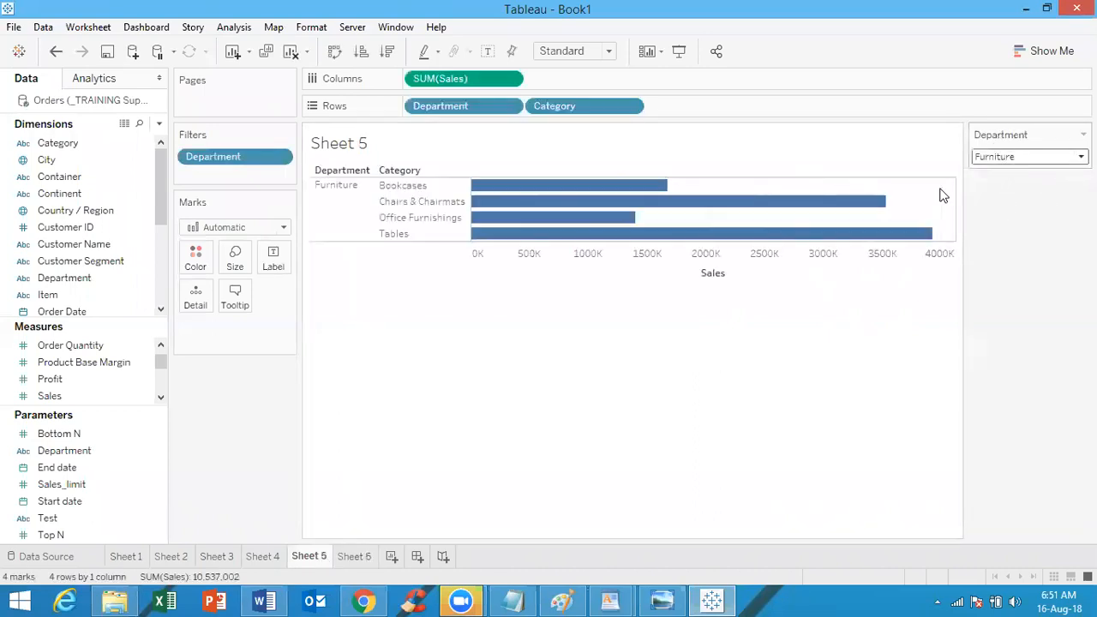
left_click(350, 555)
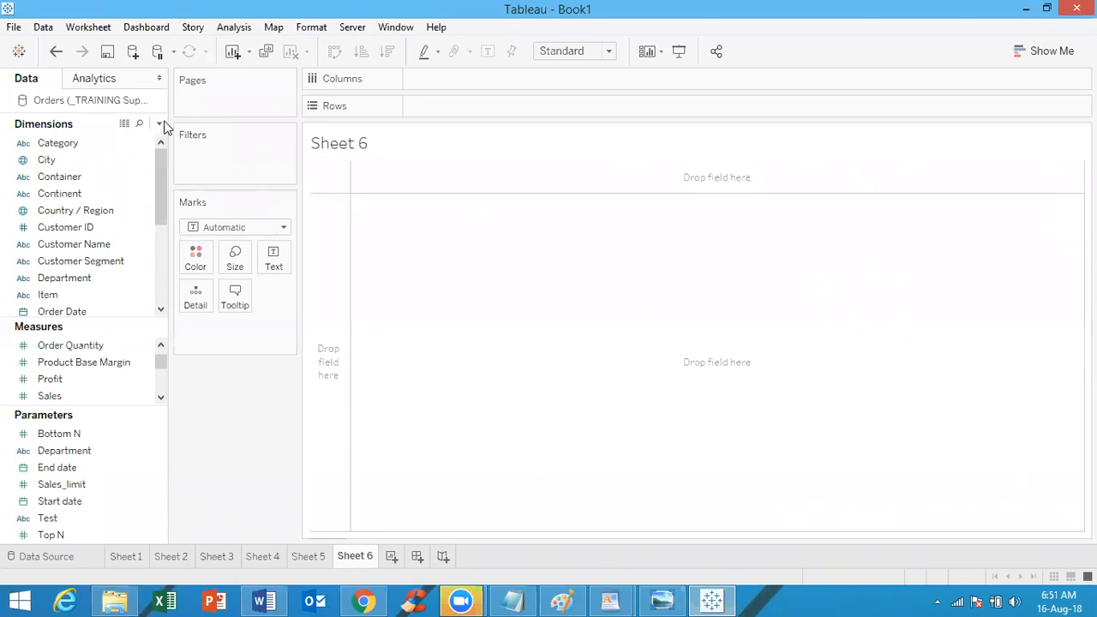
Create a parameter named Category with the String data type and allow values from a list
left_click(159, 125)
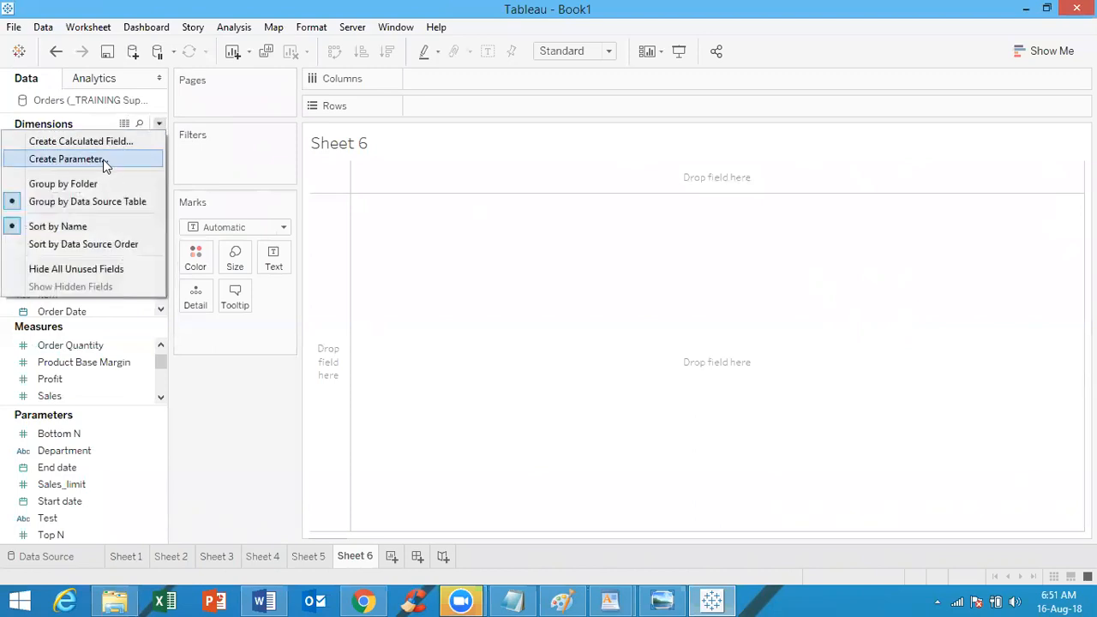
left_click(103, 160)
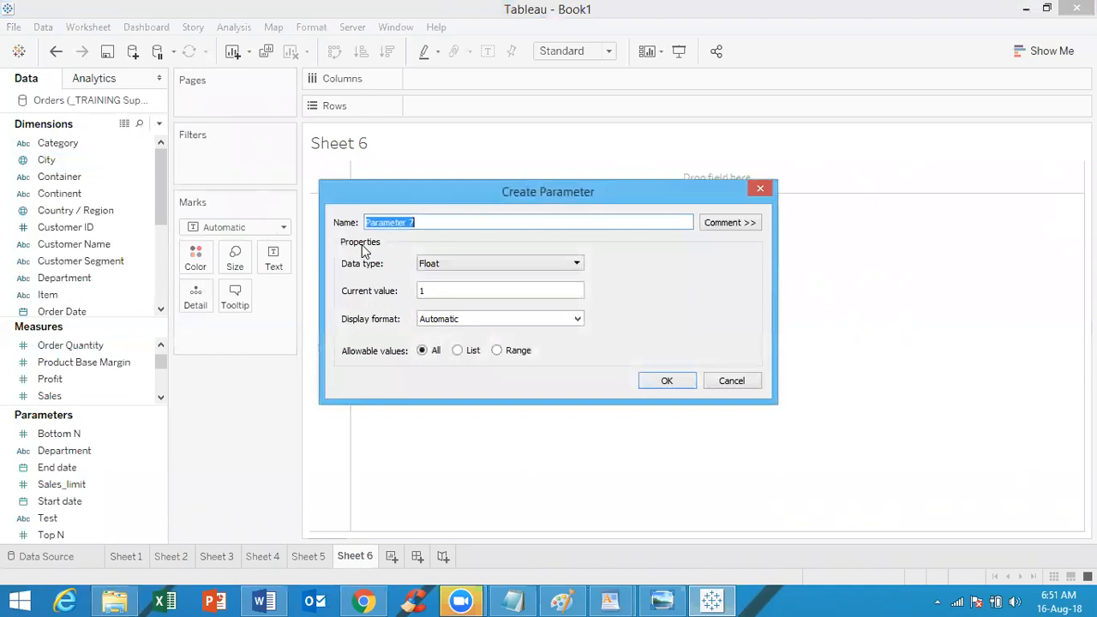
type("Categorry")
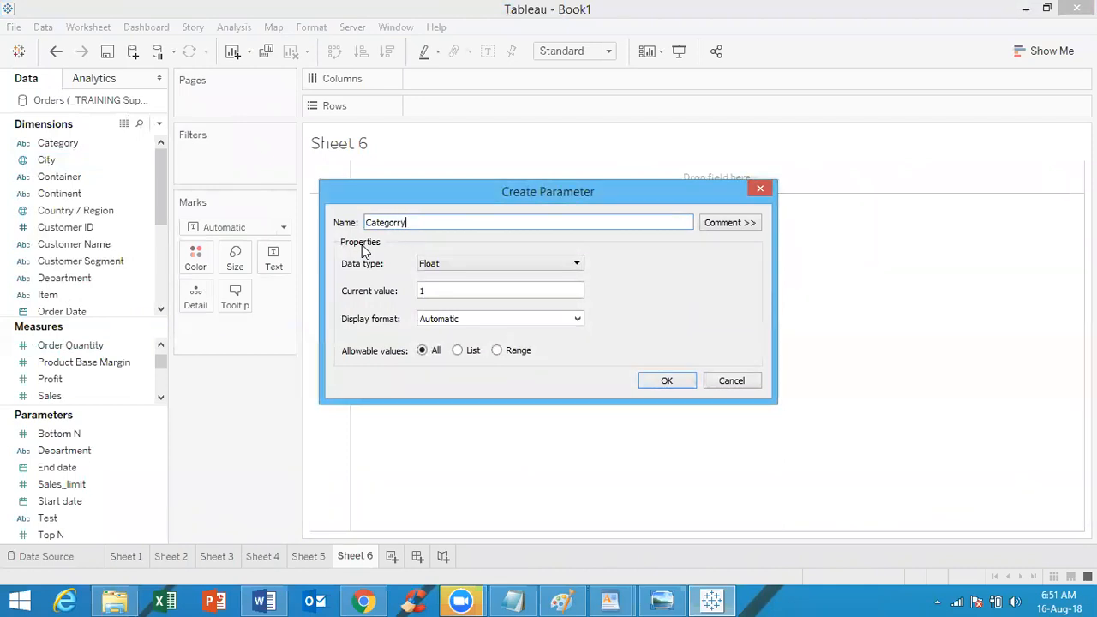
key("Left")
key("BackSpace")
key("BackSpace")
left_click(492, 268)
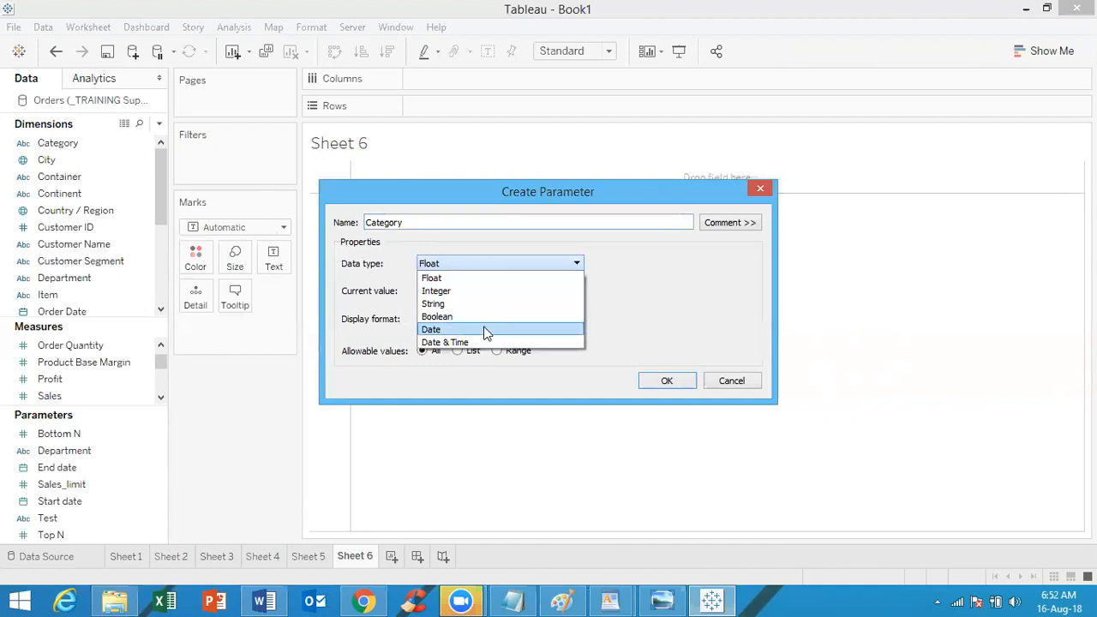
left_click(485, 300)
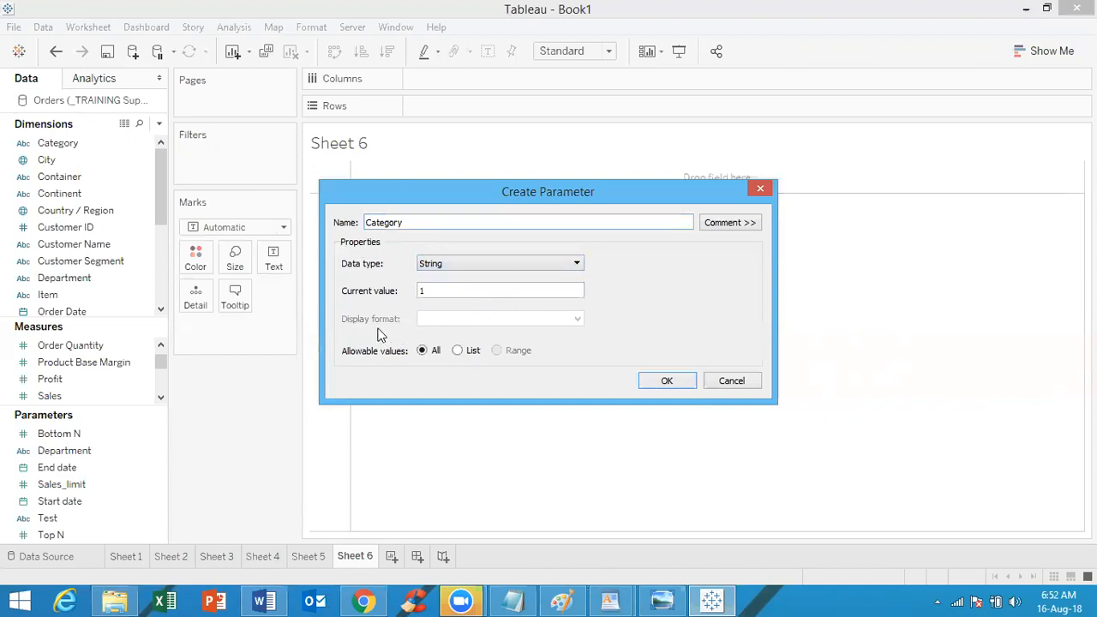
left_click(462, 350)
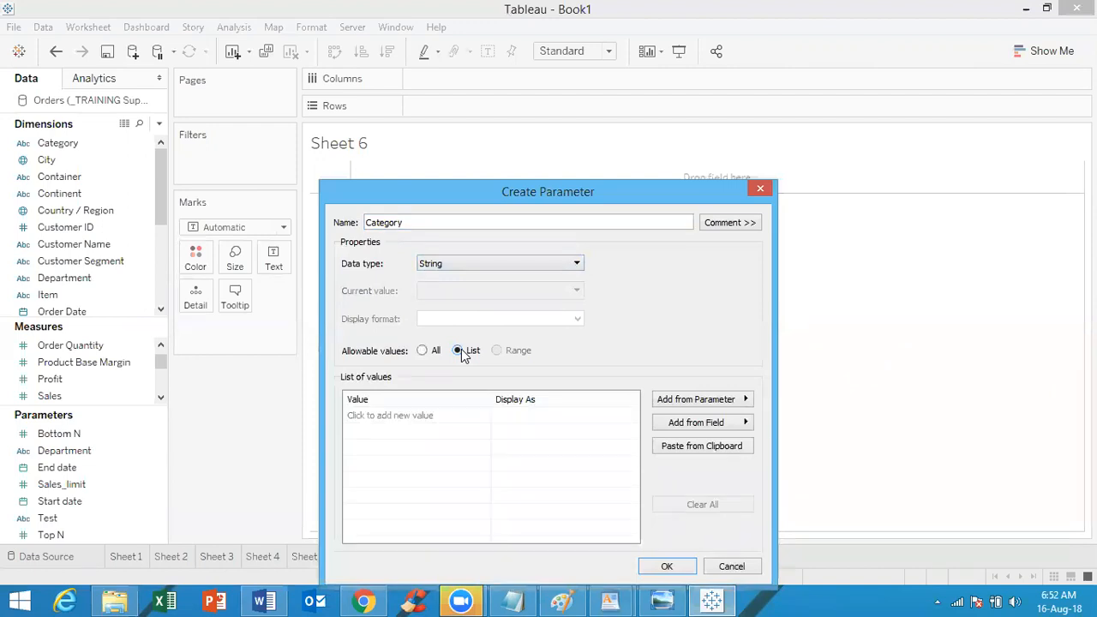
left_click(423, 414)
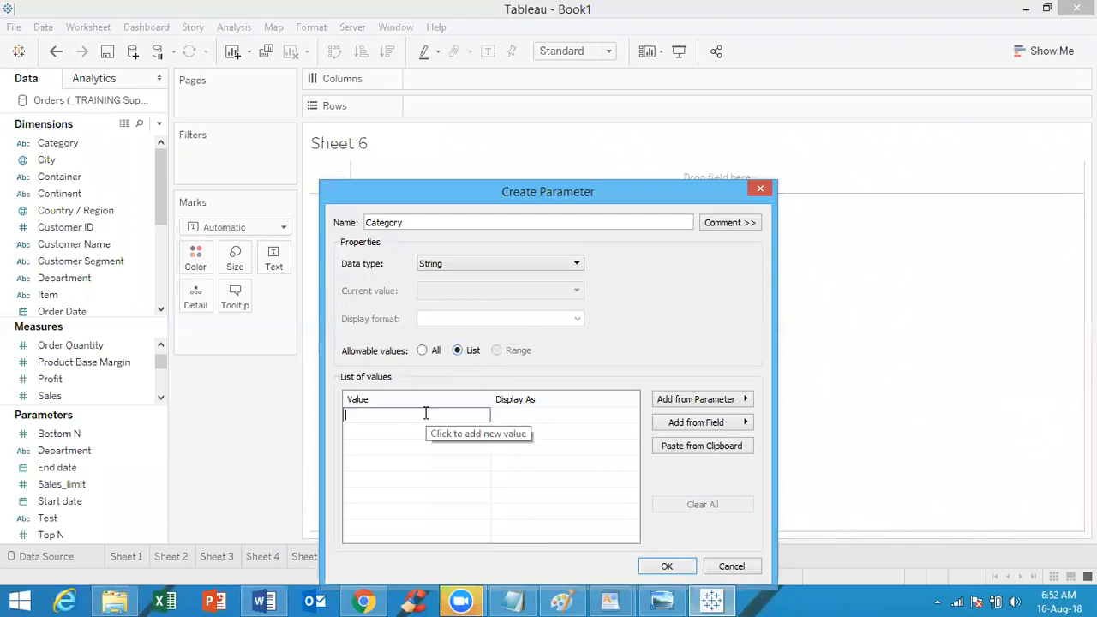
type("furnitue")
key("BackSpace")
key("BackSpace")
key("BackSpace")
key("BackSpace")
key("BackSpace")
key("BackSpace")
key("BackSpace")
key("BackSpace")
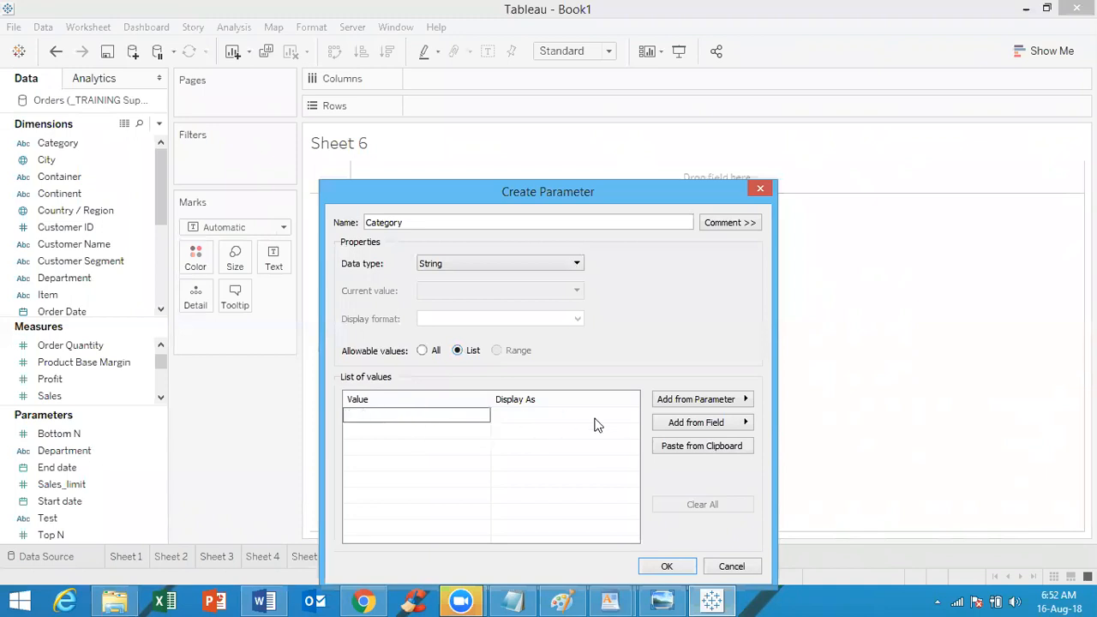
Fill the Category parameter's list of values from the Category field and review the added entries
left_click(683, 426)
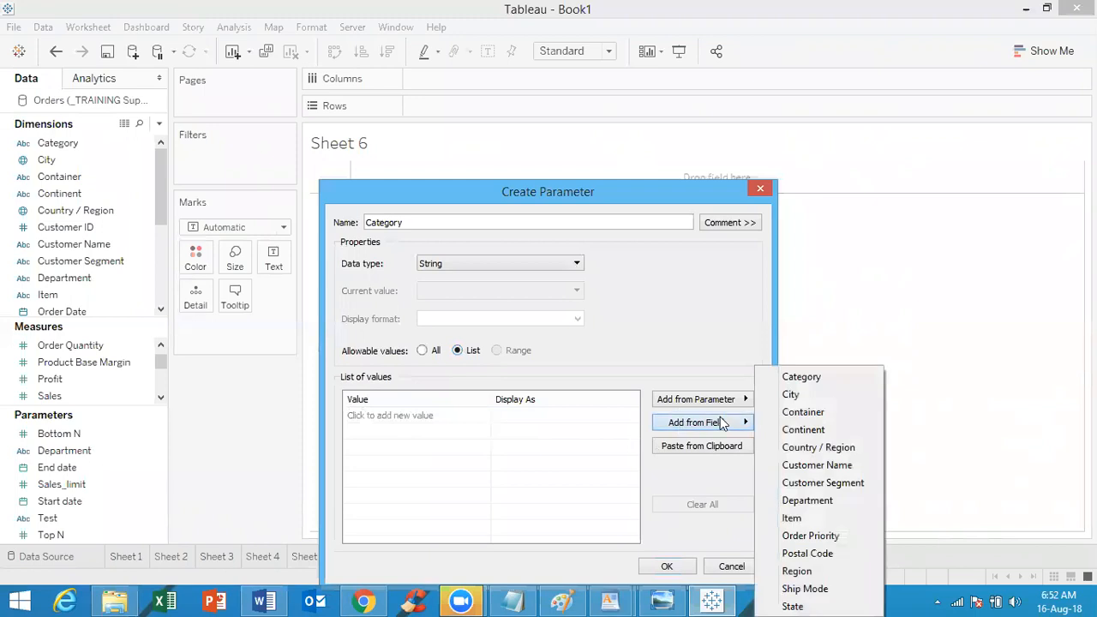
left_click(802, 378)
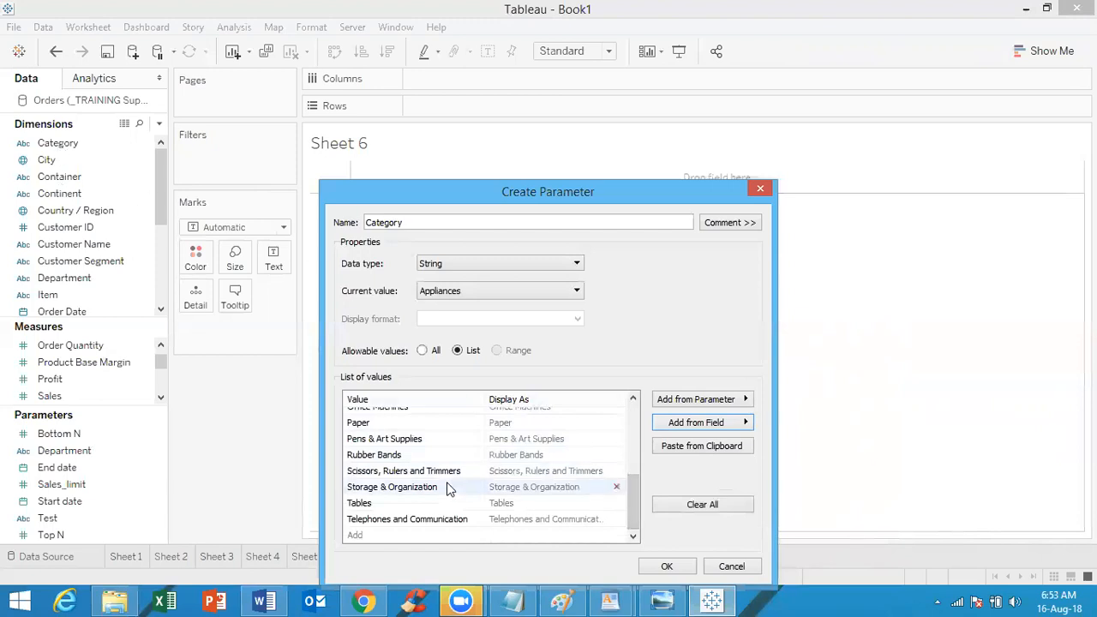
left_click_drag(634, 508, 635, 413)
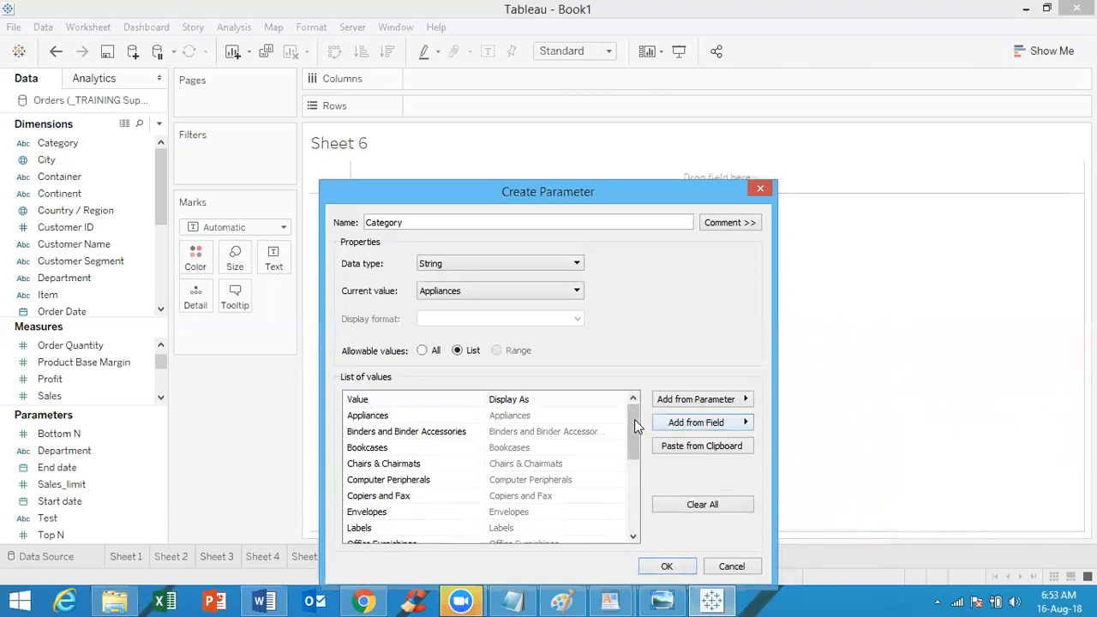
mouse_move(633, 418)
left_mouse_down()
mouse_move(631, 495)
mouse_move(630, 410)
left_mouse_up()
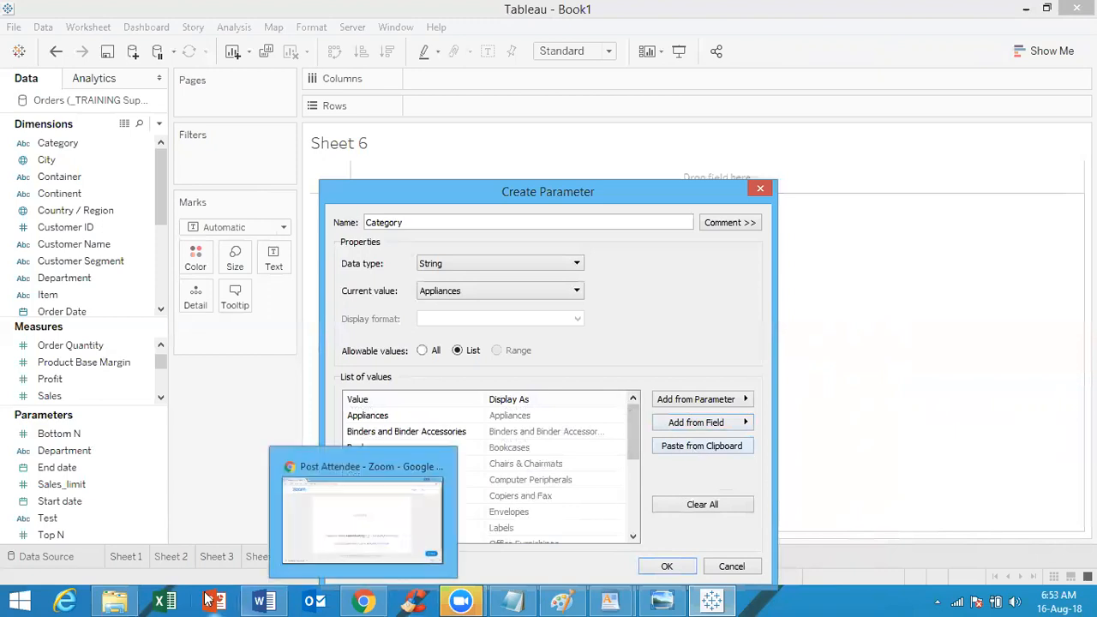
Switch to Excel, create a blank workbook and enter a, b and c in cells H3 to H5
left_click(167, 601)
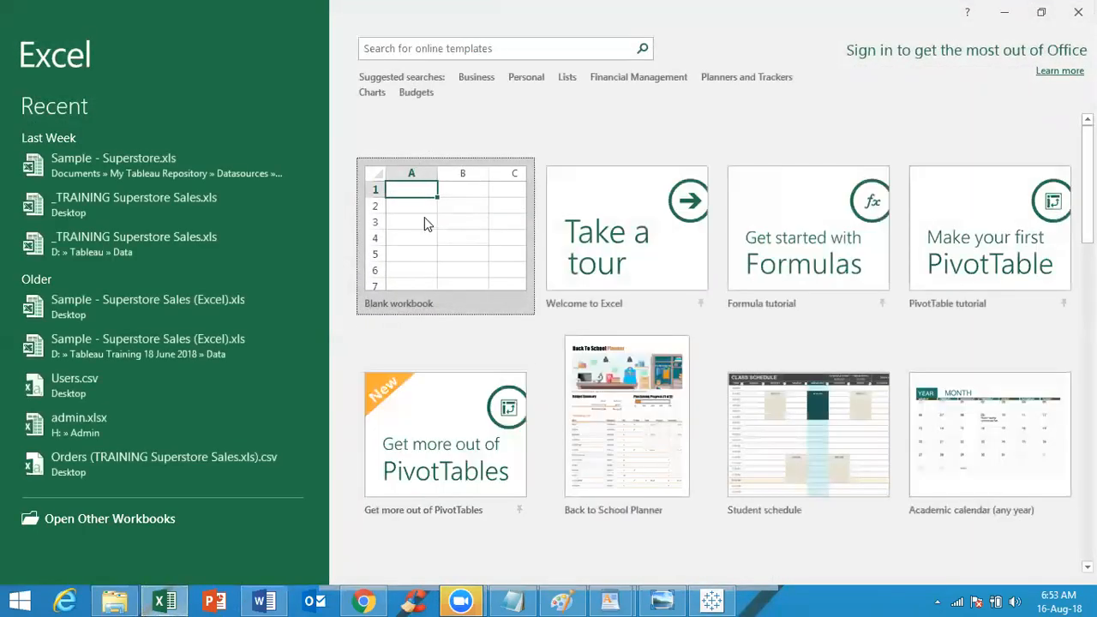
left_click(425, 217)
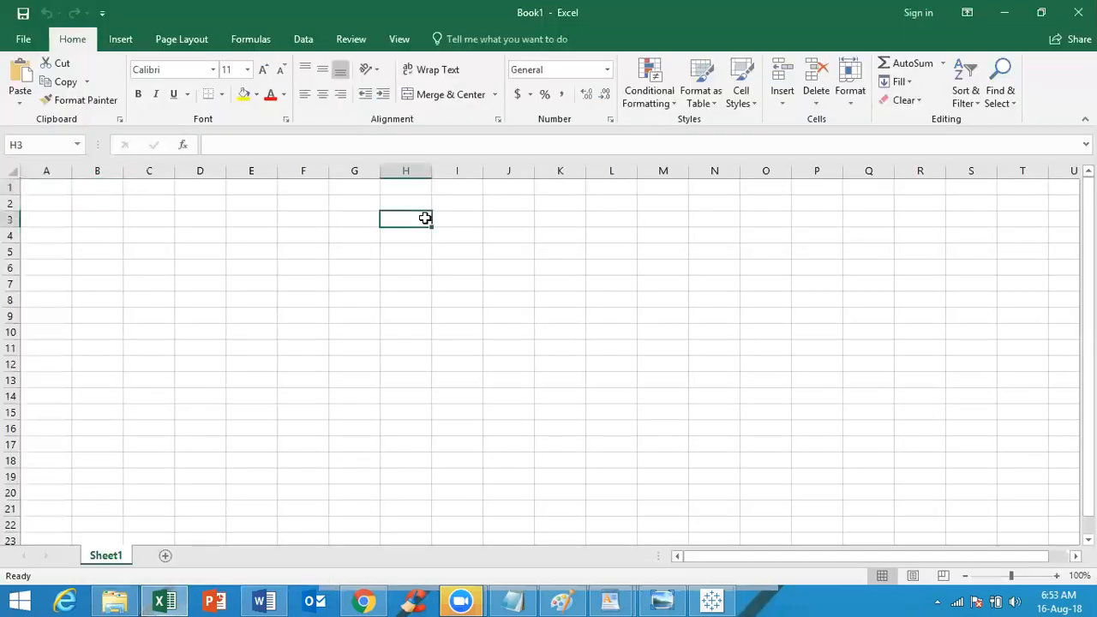
type("a")
key("Return")
key("Return")
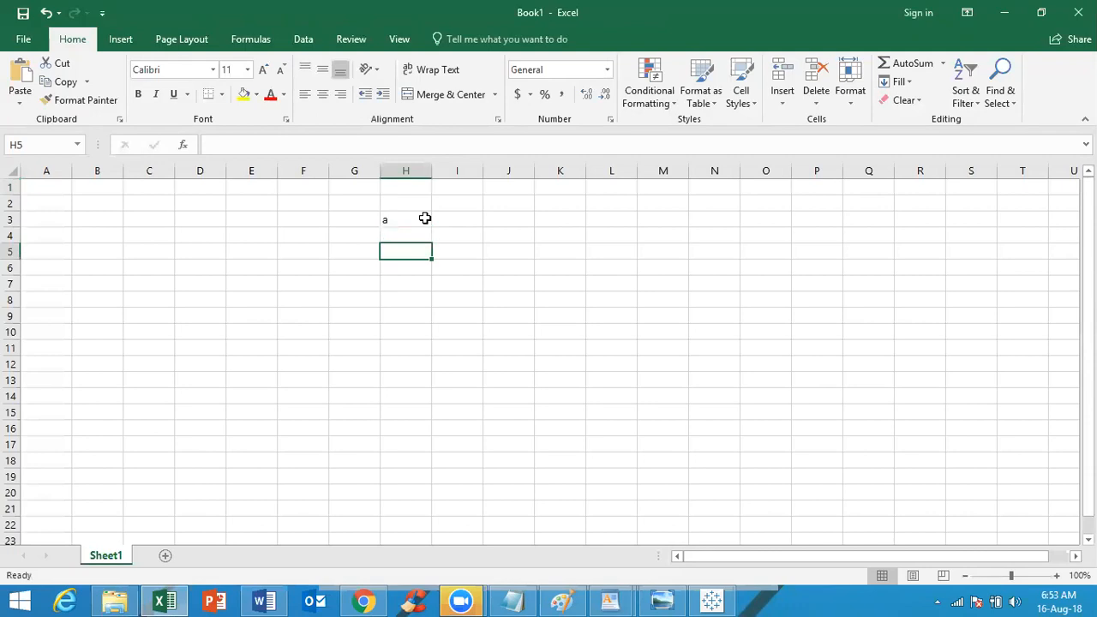
key("Up")
type("b")
key("Return")
type("c")
key("Return")
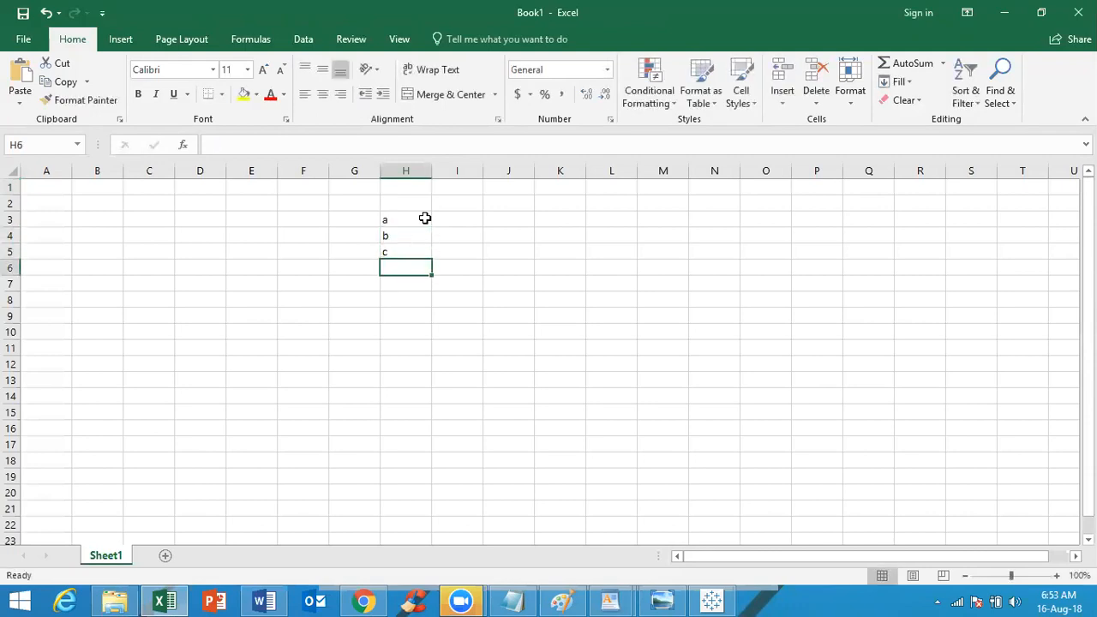
Copy cells H3:H5, return to Tableau and paste the copied values into the Category parameter's list
key("Up")
key("Up")
key("Up")
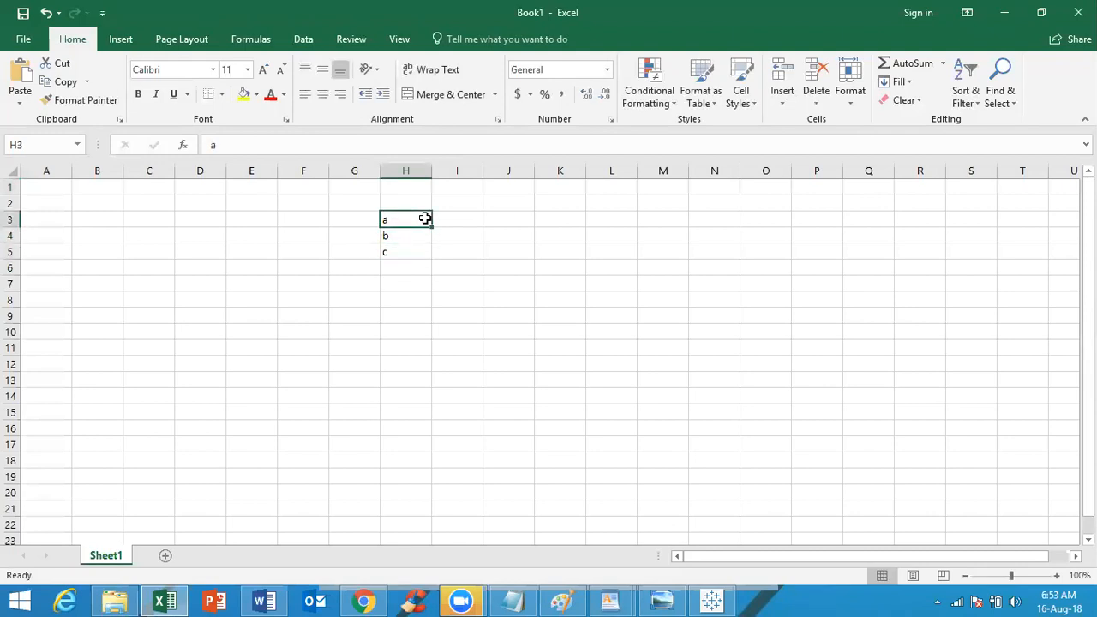
key("shift+Down")
key("shift+Down")
key("ctrl+c")
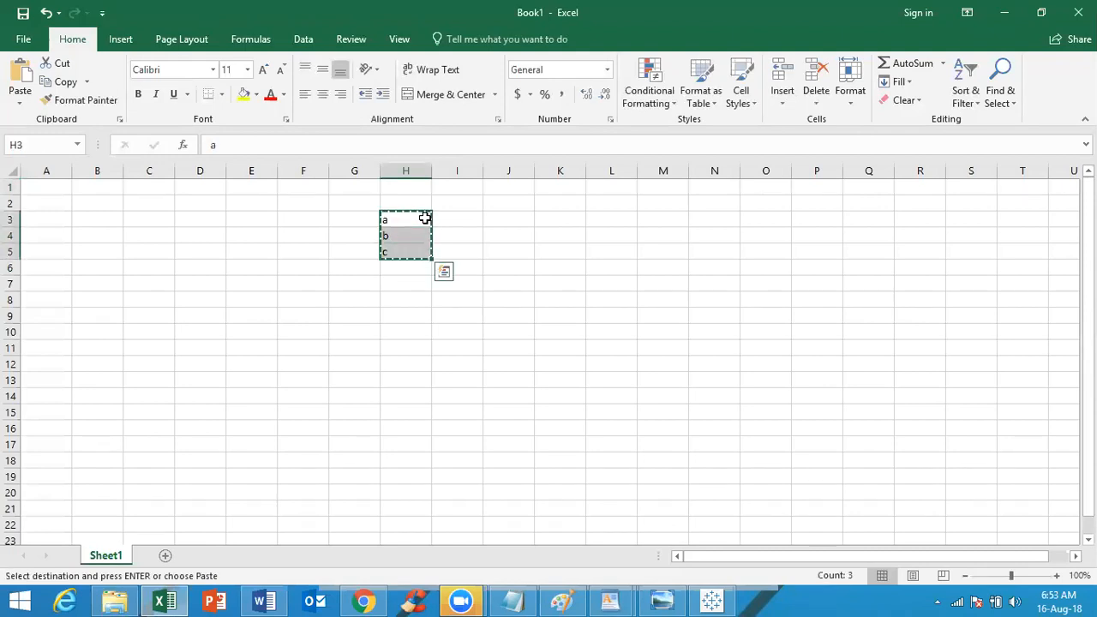
key("alt+Tab")
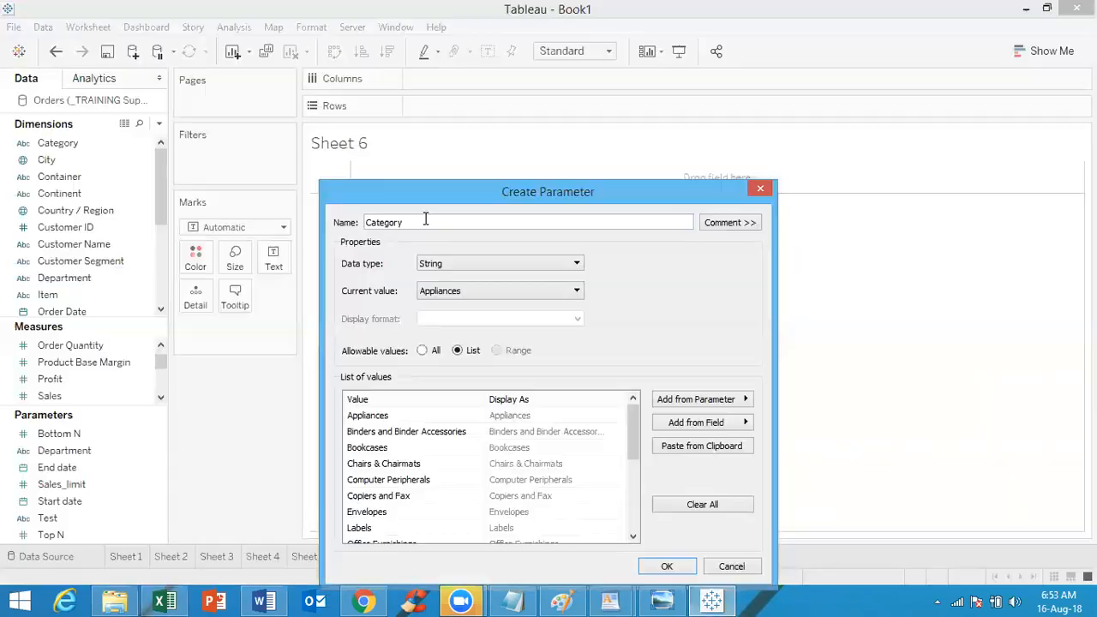
left_click(690, 446)
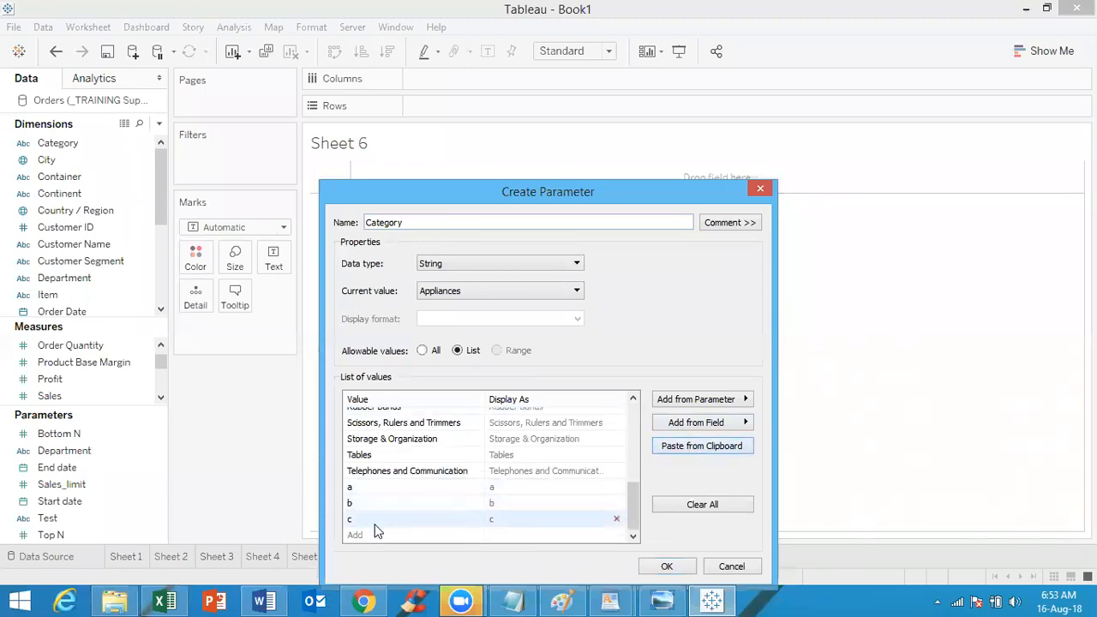
Remove the pasted values a, b and c from the Category parameter's list
left_click(617, 520)
left_click(617, 520)
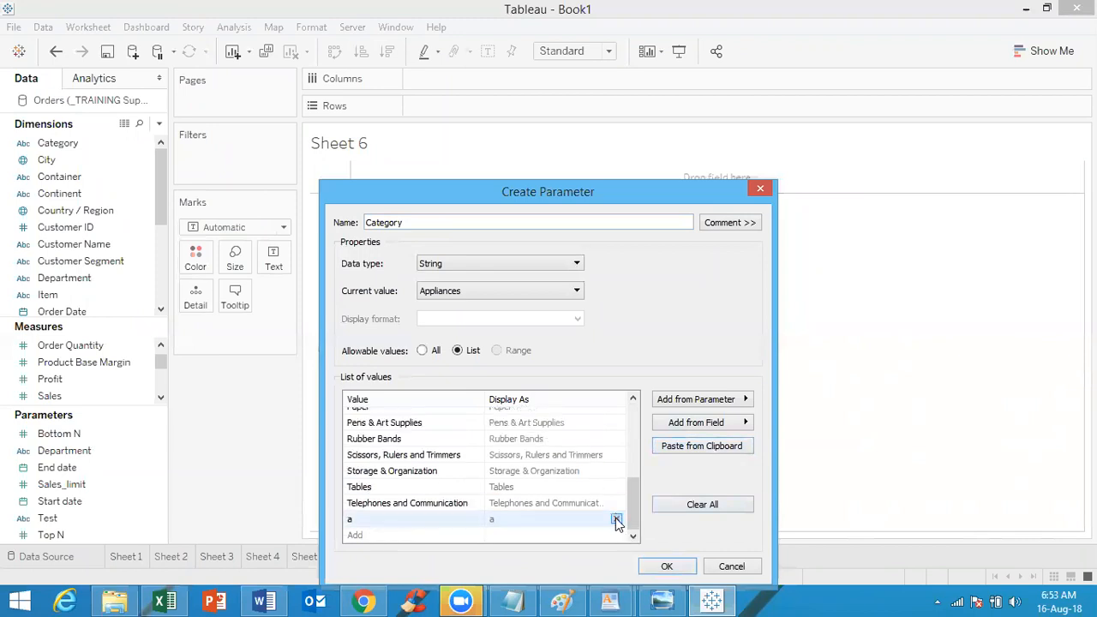
left_click(617, 520)
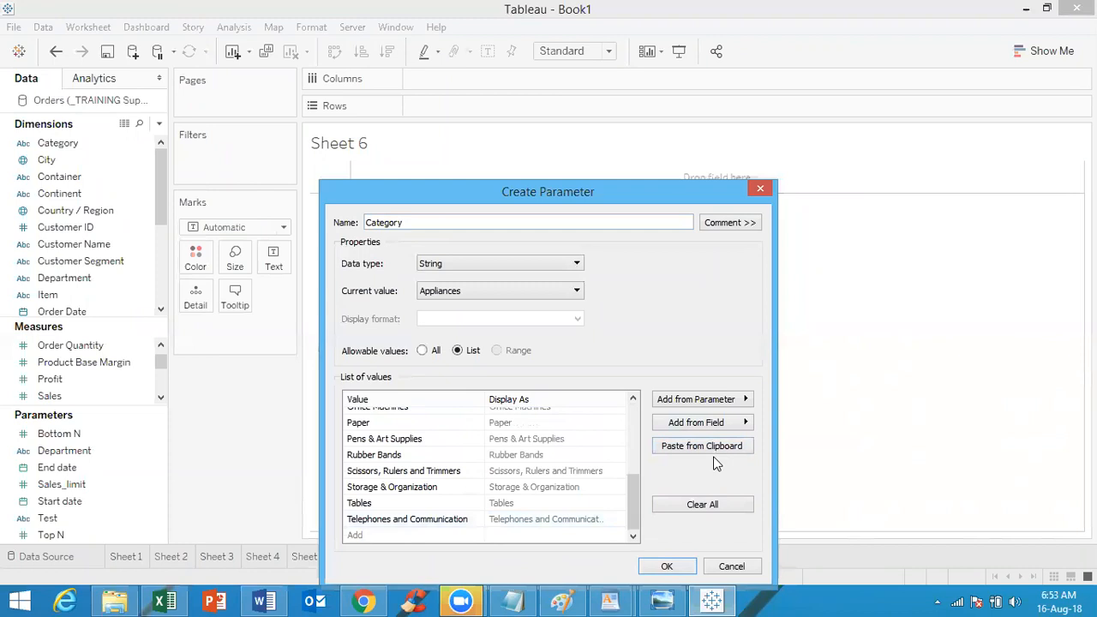
Add the Department parameter's values to the Category parameter's list and remove the Furniture entry
left_click(695, 403)
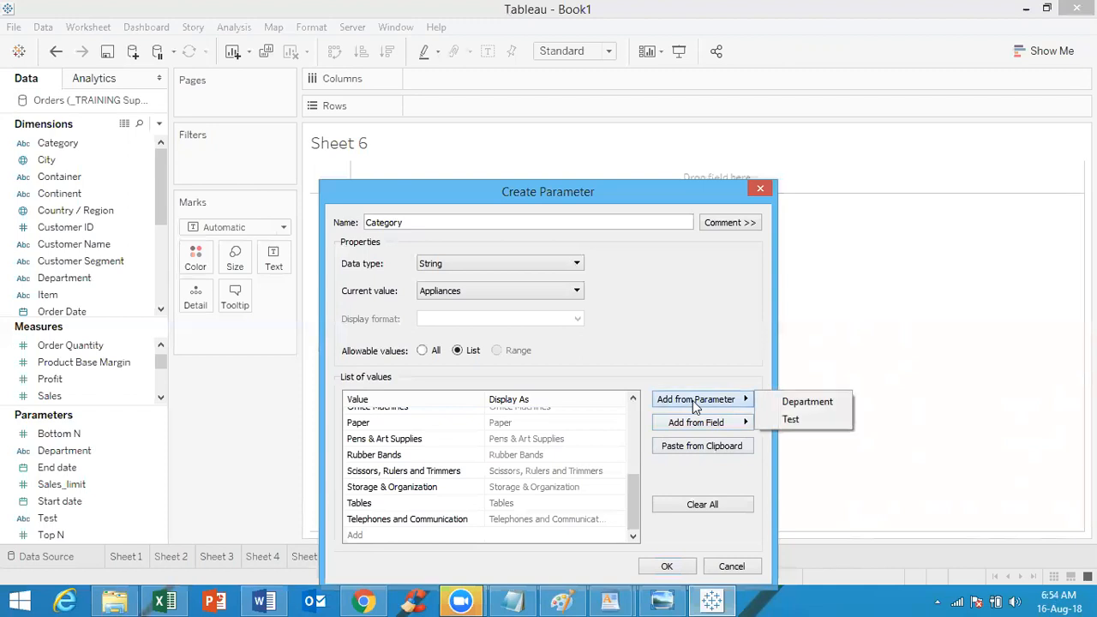
left_click(790, 402)
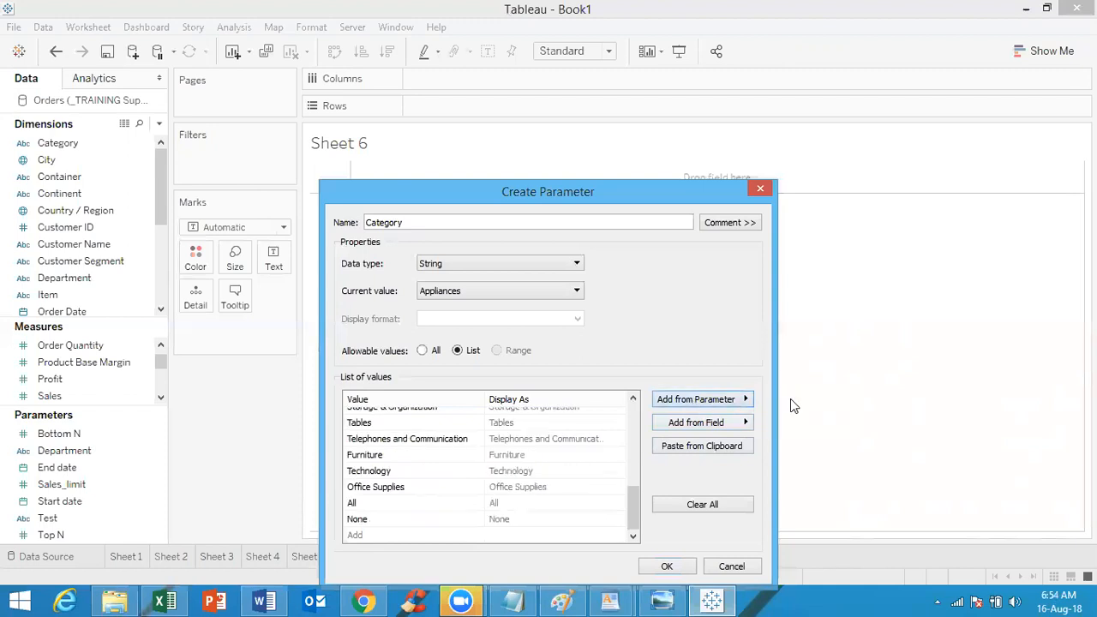
left_click(616, 454)
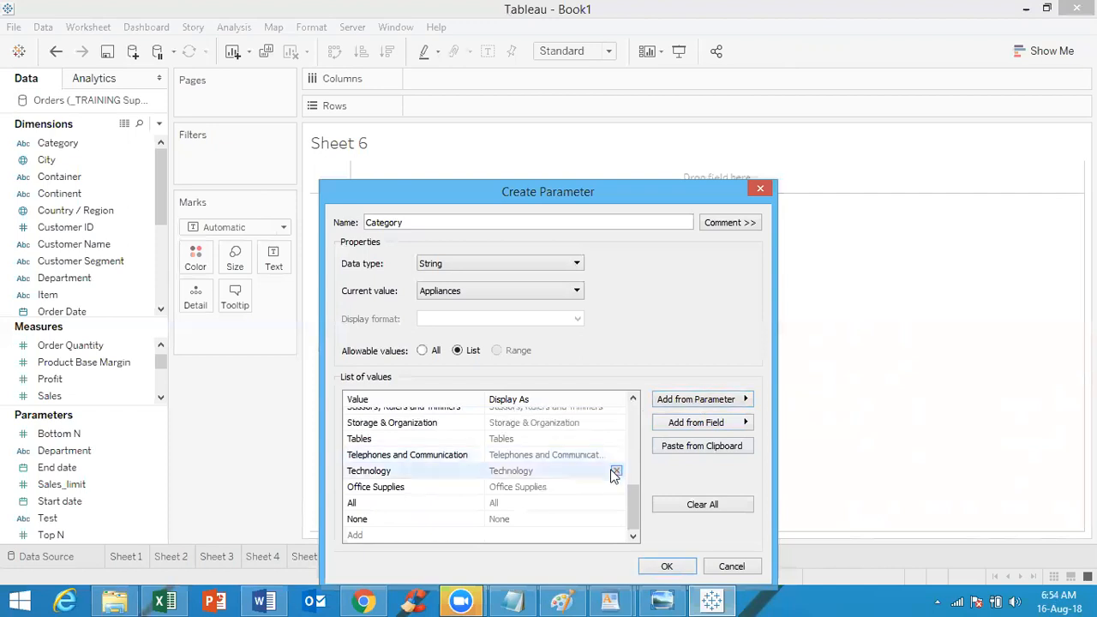
Remove Technology, Office Supplies, All and None from the Category parameter's list of values and create the parameter
left_click(617, 470)
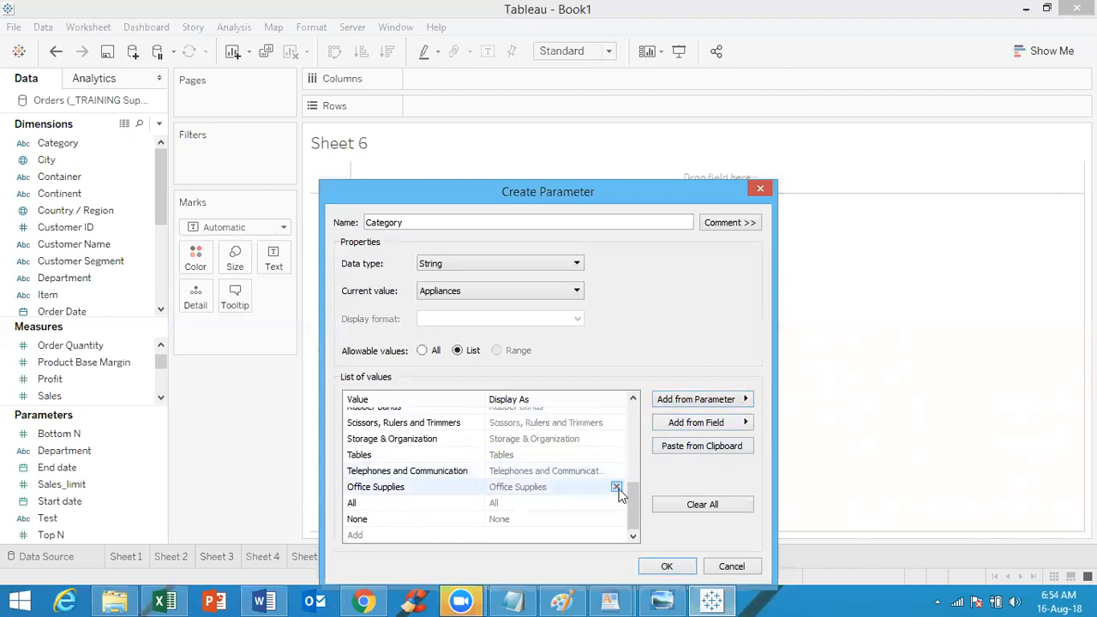
left_click(616, 486)
left_click(616, 503)
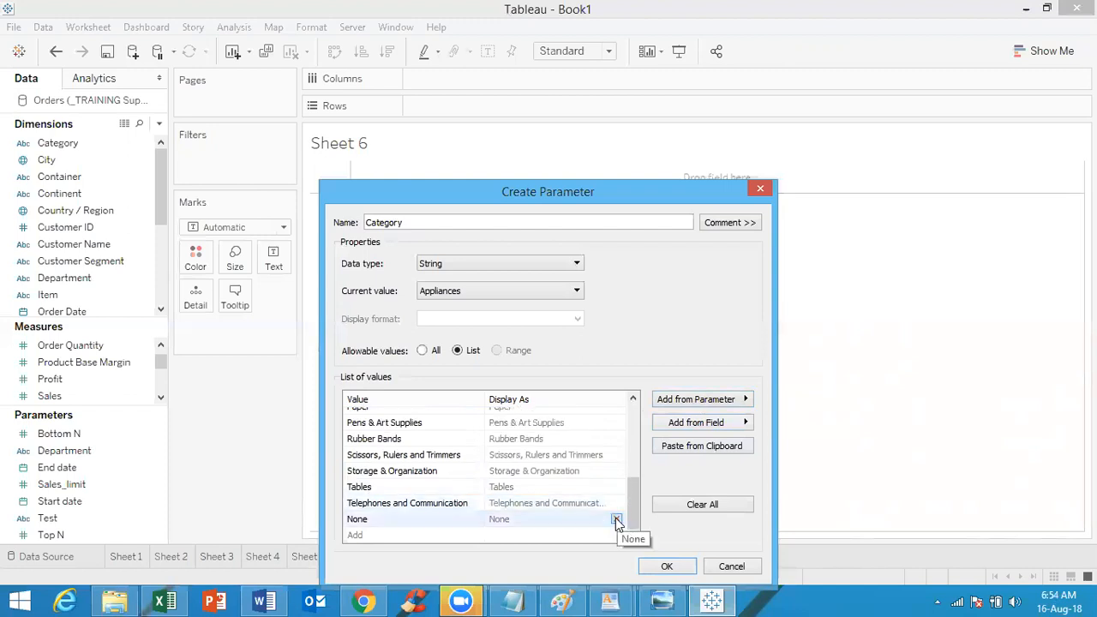
left_click(617, 519)
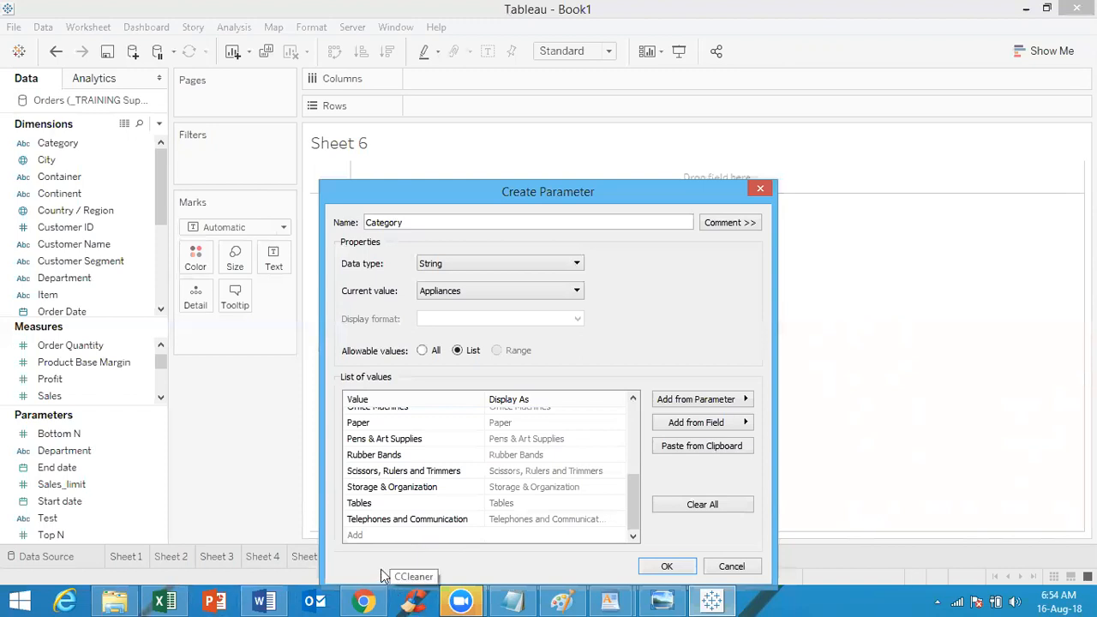
left_click(669, 567)
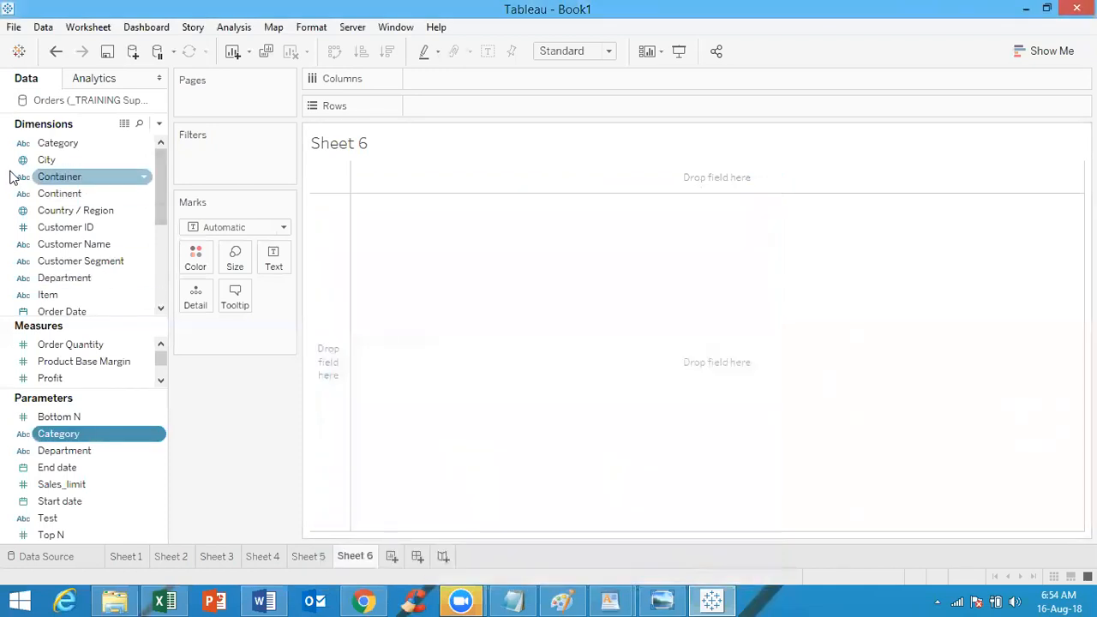
Add a filter on the Category dimension with the formula condition [Category]<>[Parameters].[Category]
left_click_drag(69, 144, 215, 160)
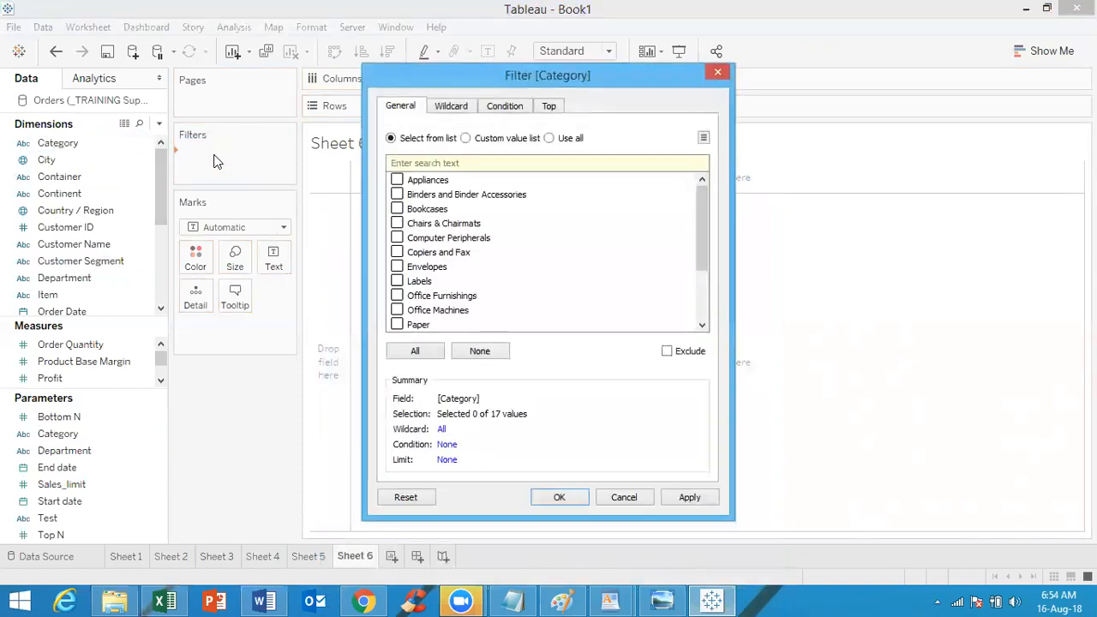
left_click(503, 108)
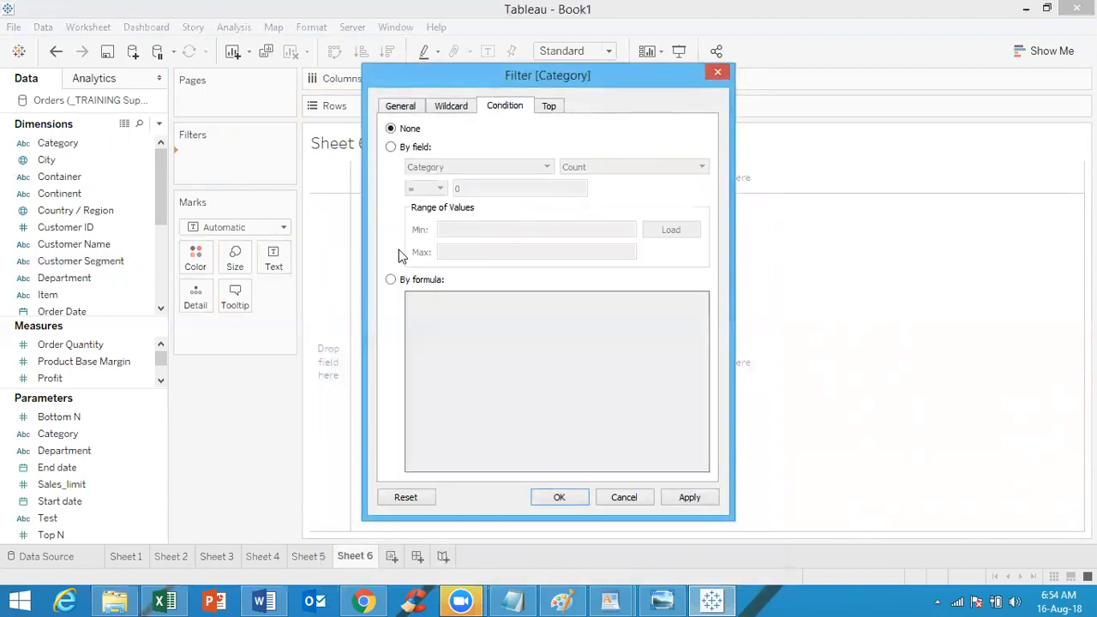
left_click(390, 281)
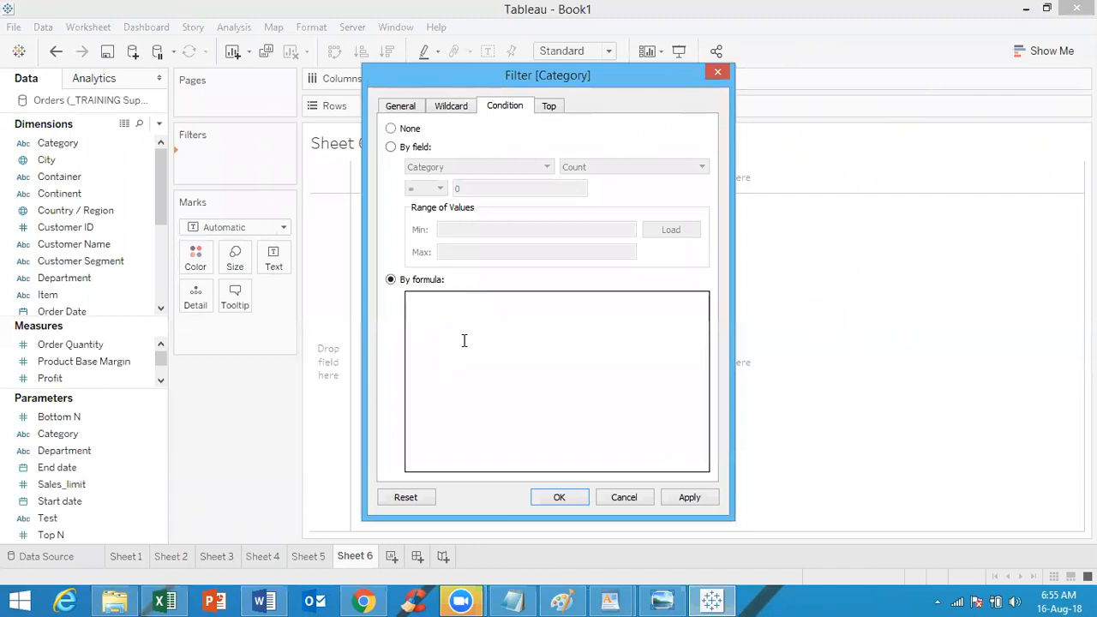
type("cat")
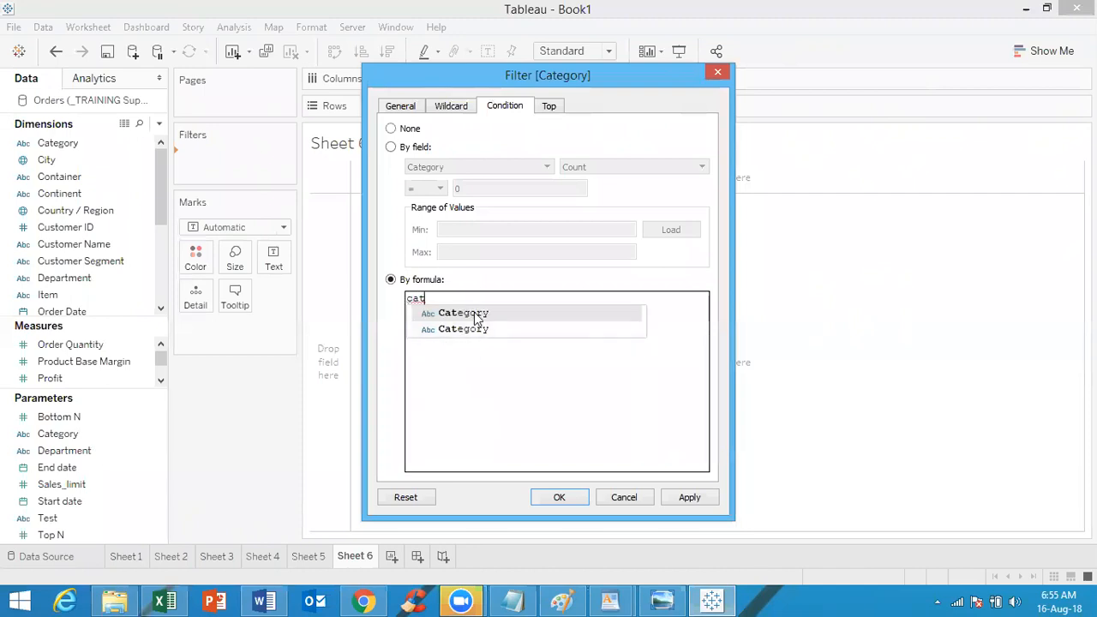
left_click(475, 312)
type("<>")
type("cat")
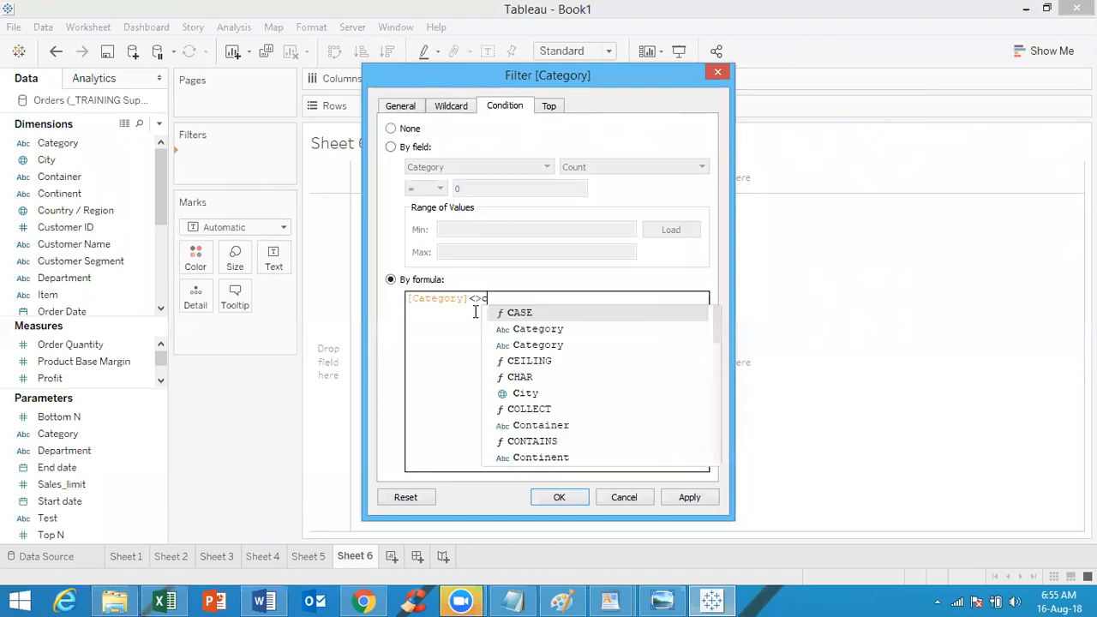
left_click(533, 330)
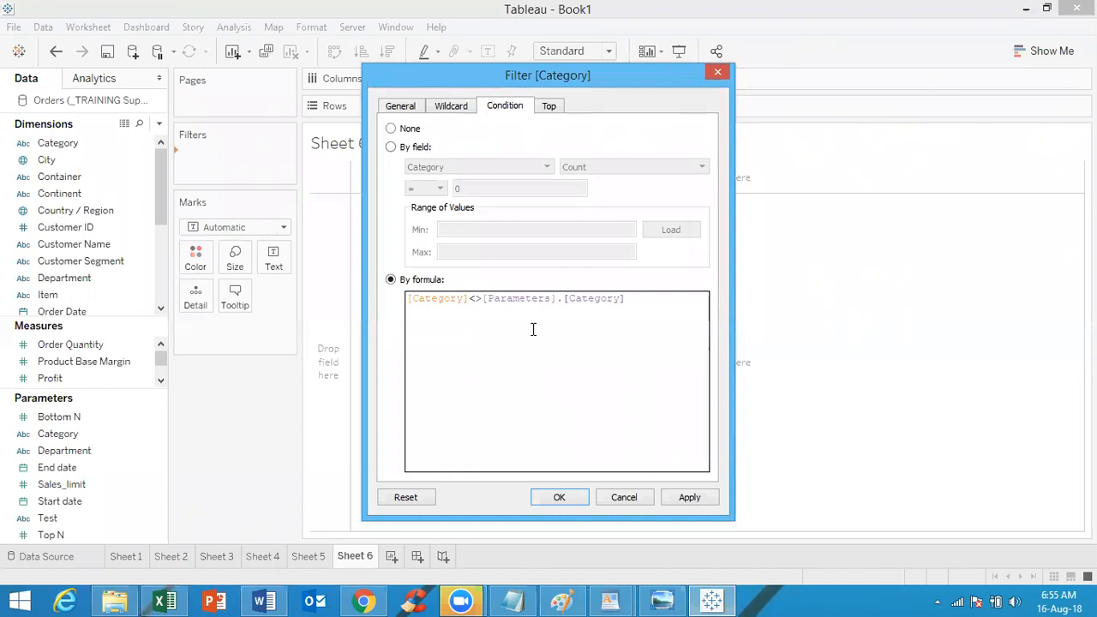
left_click(686, 498)
left_click(559, 497)
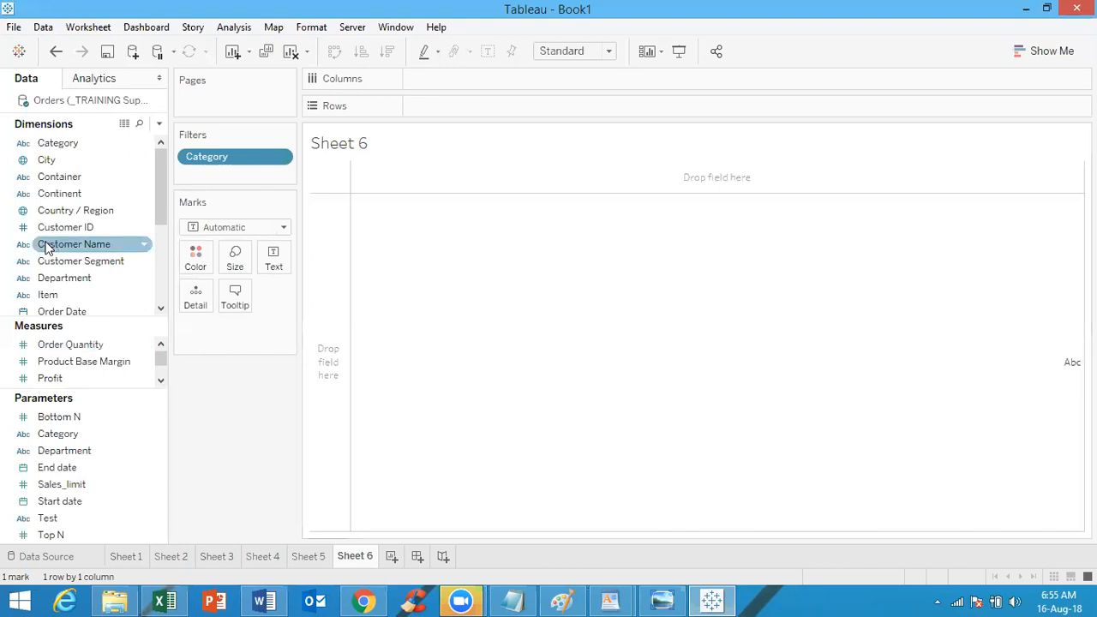
Build a bar chart of Order Quantity in columns by Category and Item in rows, fitted to Entire View
left_click_drag(85, 142, 452, 99)
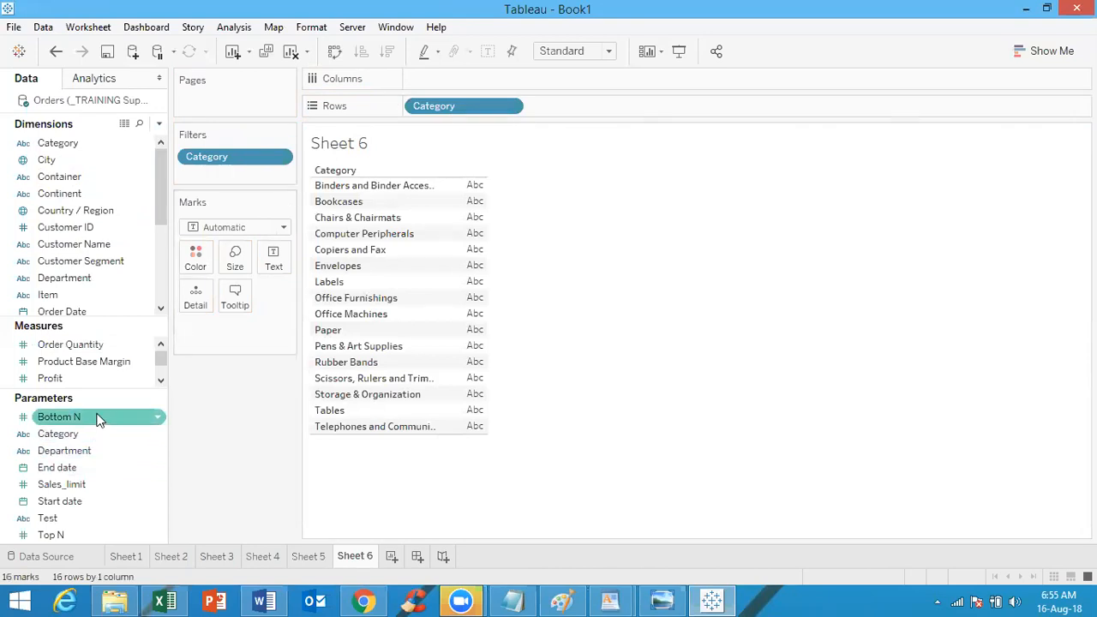
left_click_drag(89, 347, 528, 79)
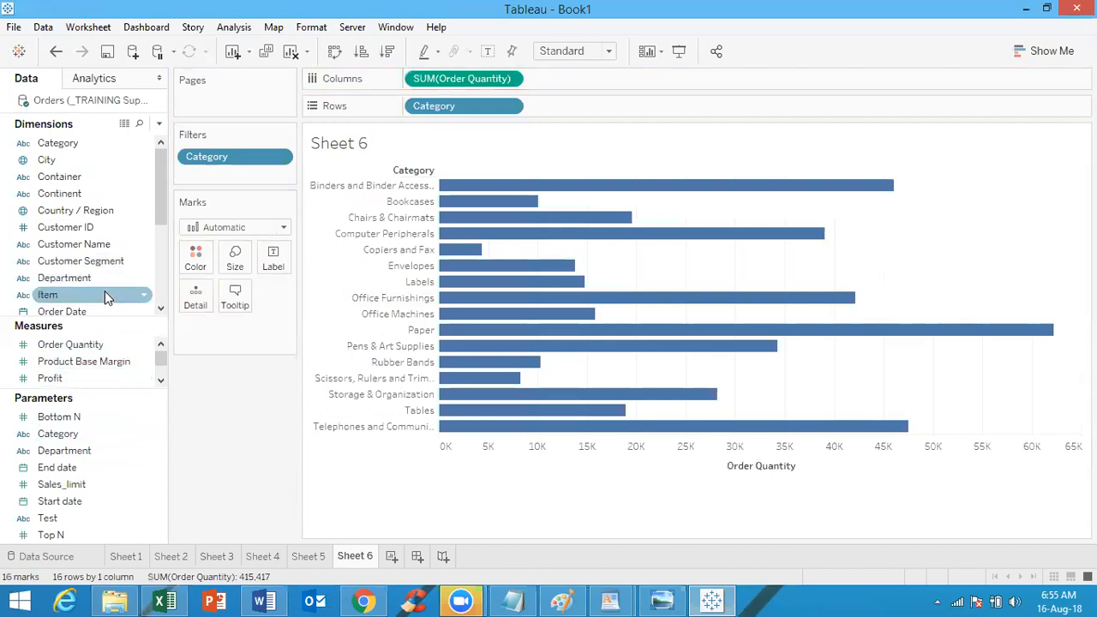
left_click_drag(105, 294, 647, 101)
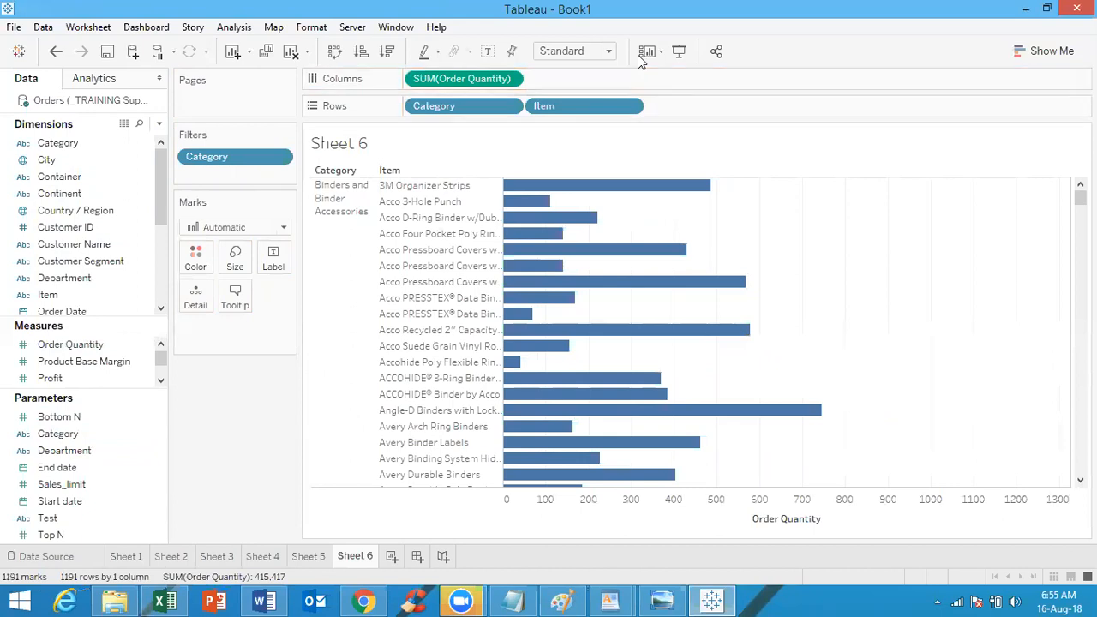
left_click(585, 50)
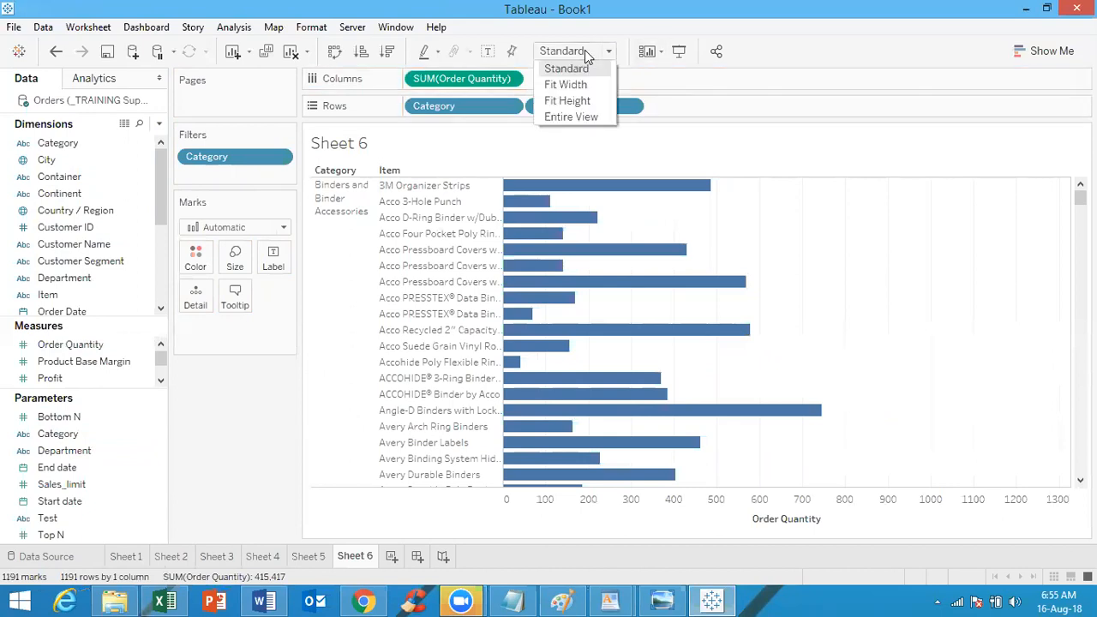
left_click(577, 118)
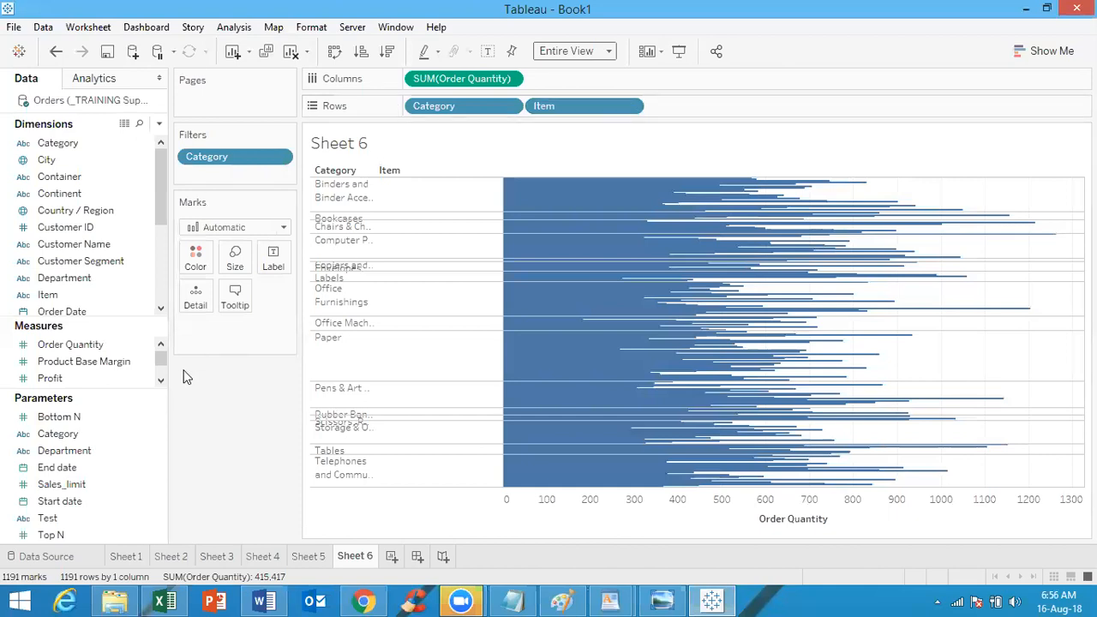
Show the Category parameter's control and choose Binders and Binder Accessories as its value
right_click(90, 433)
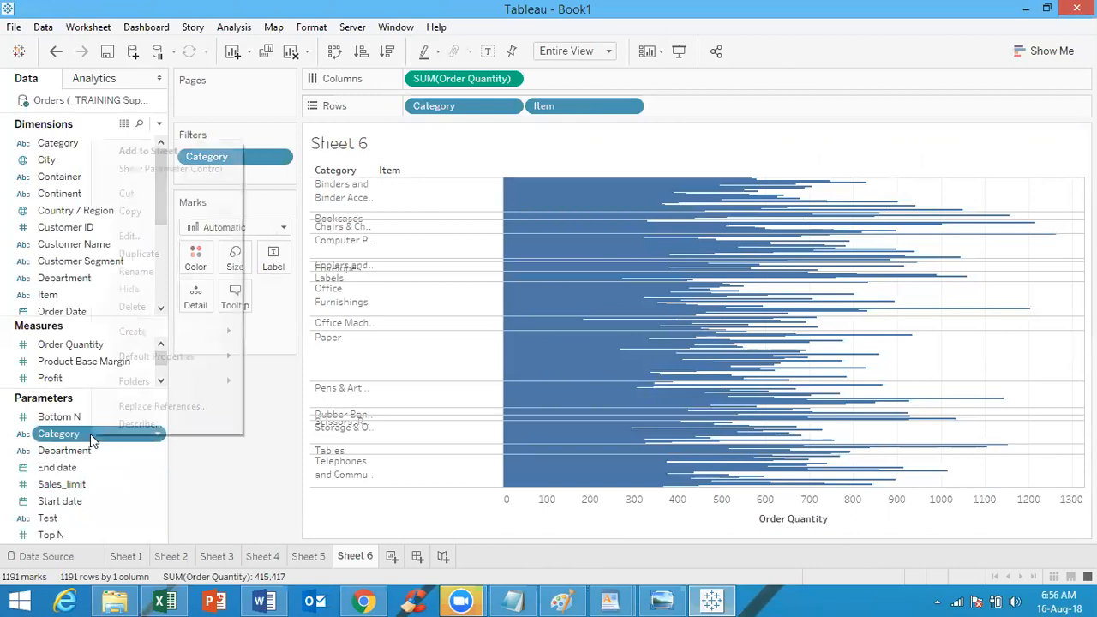
left_click(180, 169)
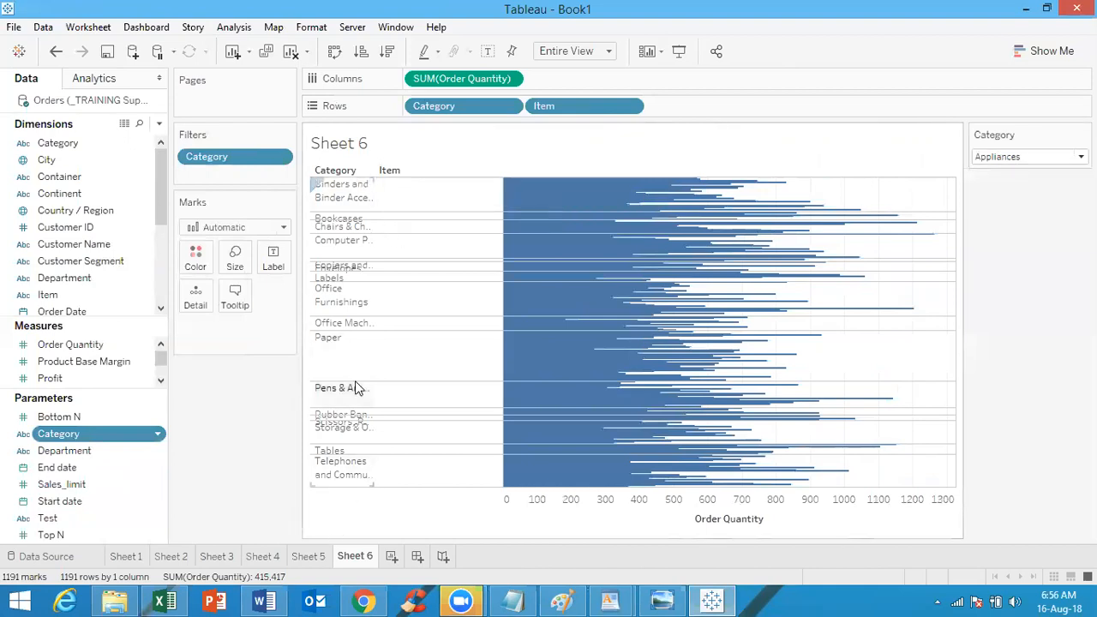
left_click(1018, 157)
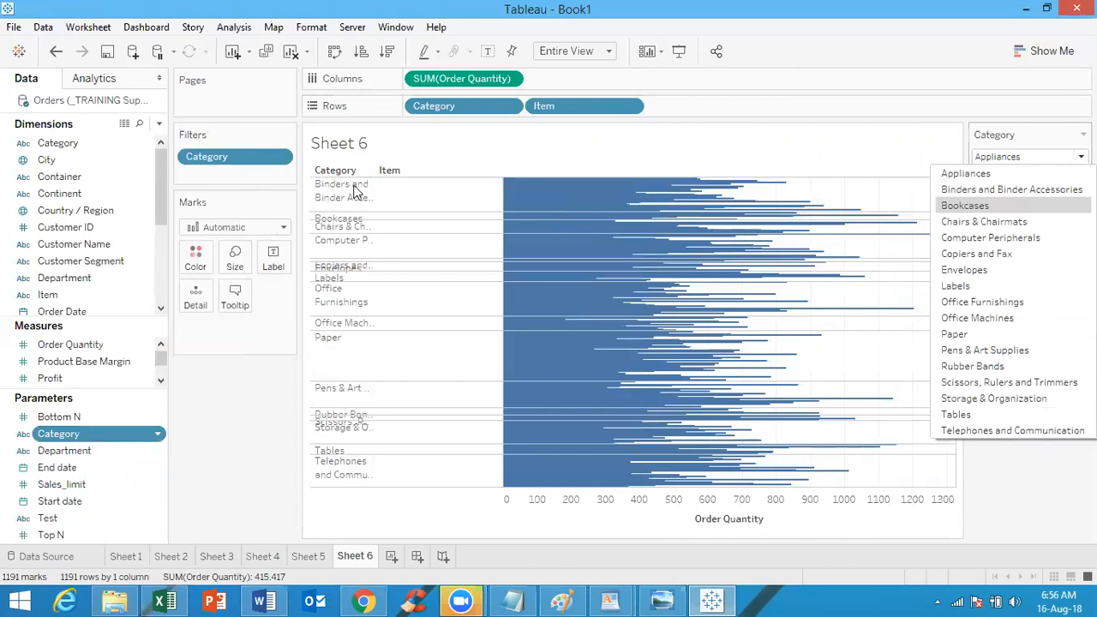
left_click(1031, 191)
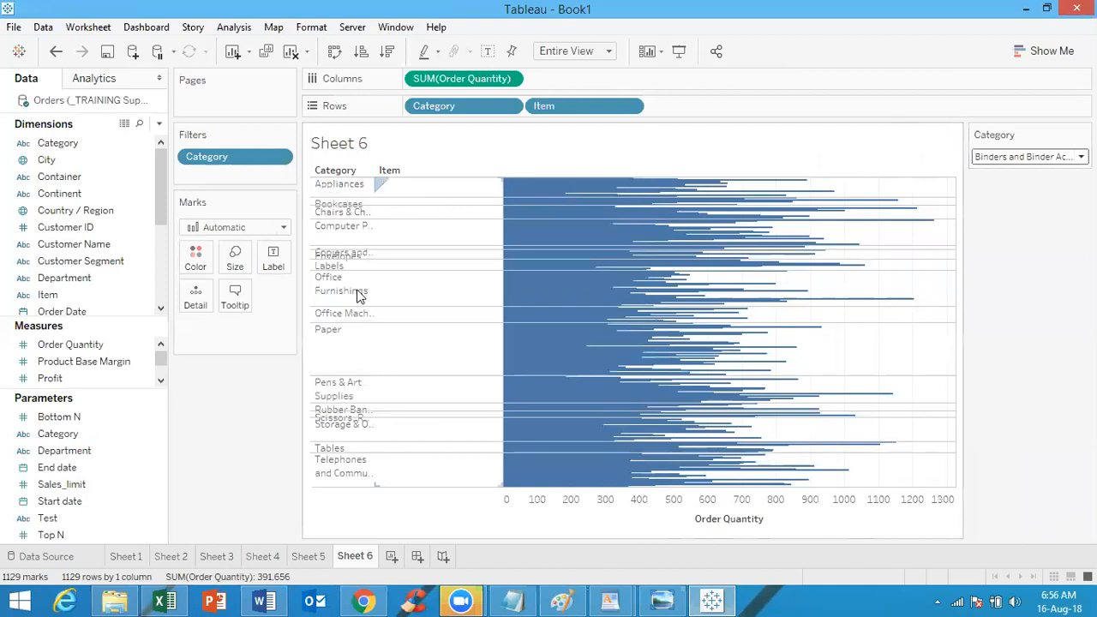
Set the Category parameter to Paper and the chart's fit to Standard
left_click(1033, 159)
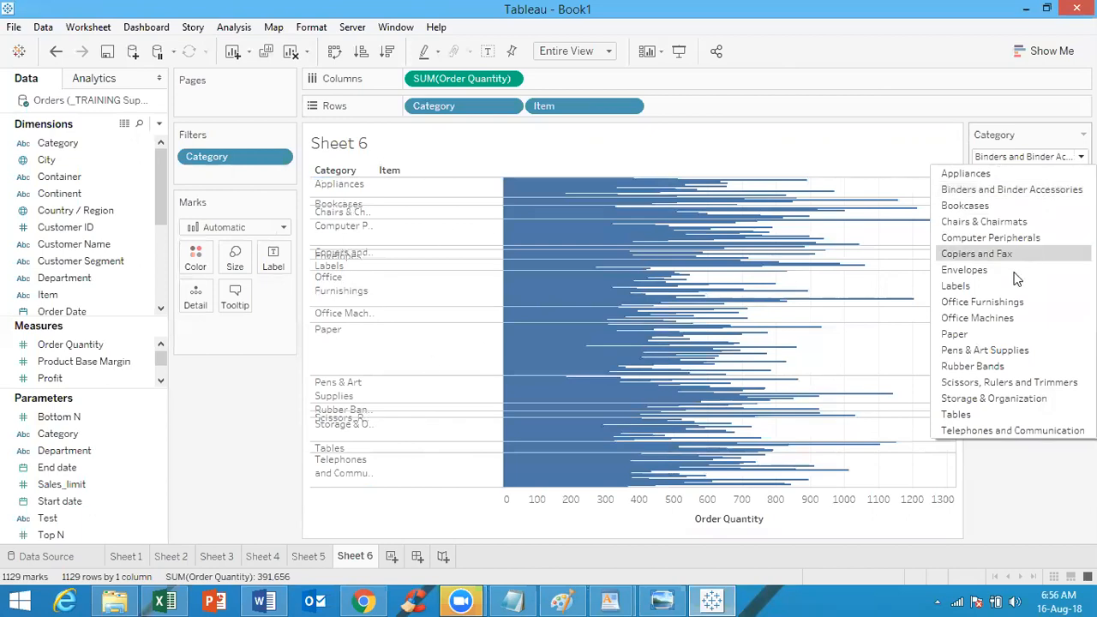
left_click(980, 334)
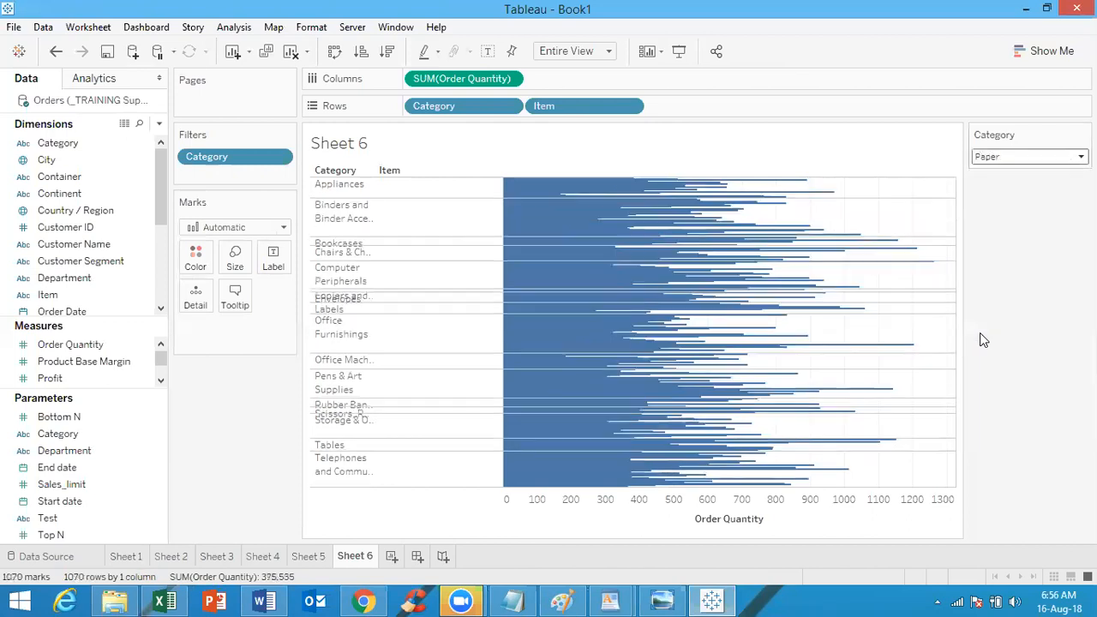
left_click(609, 52)
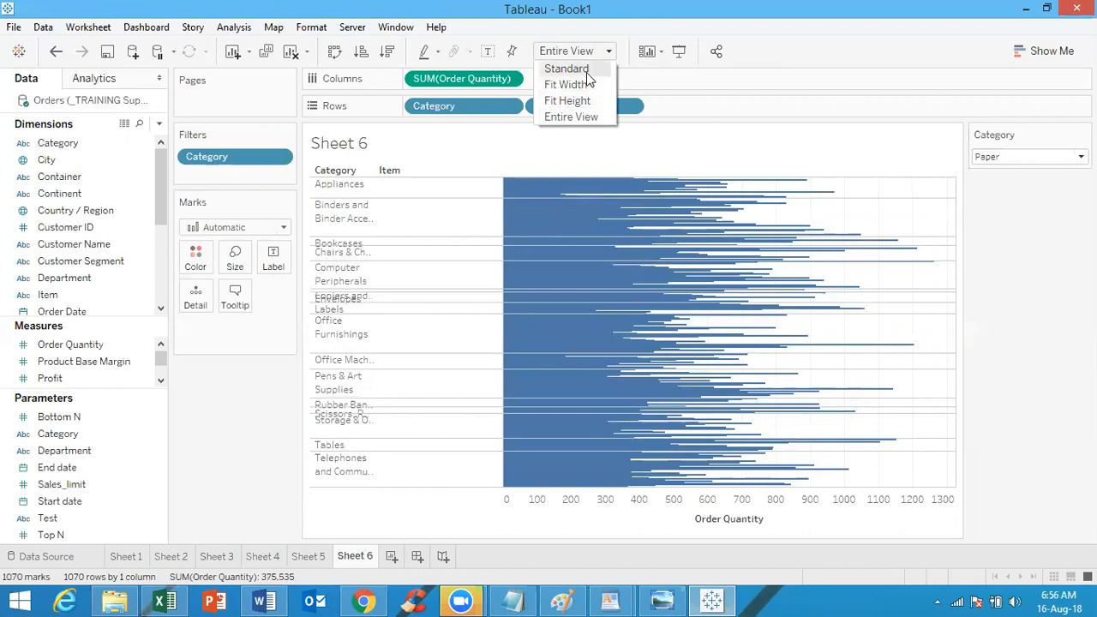
left_click(588, 68)
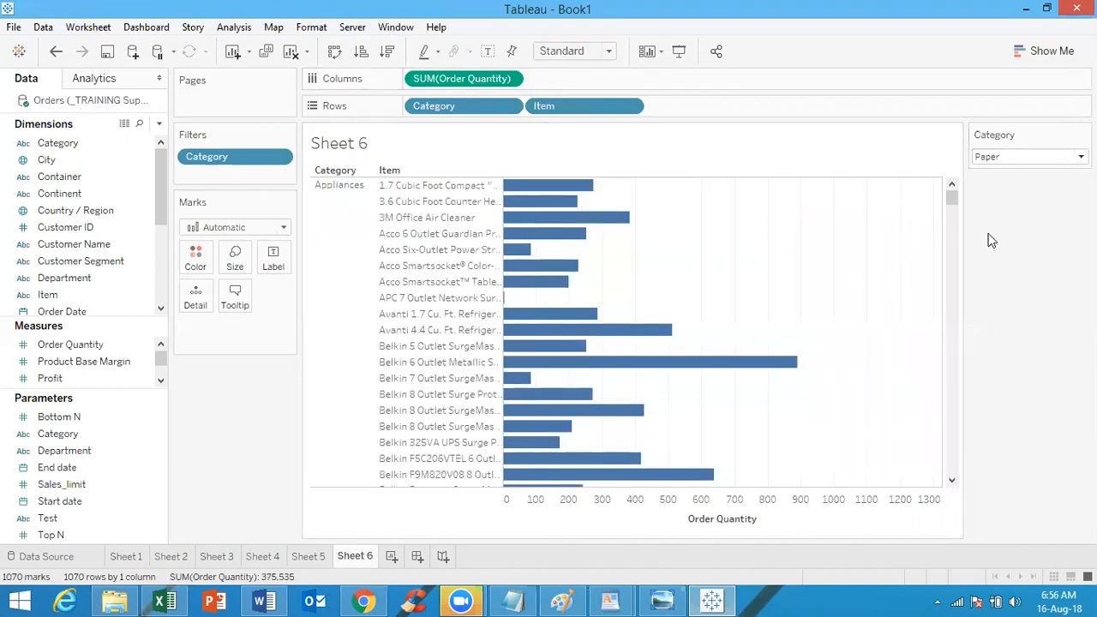
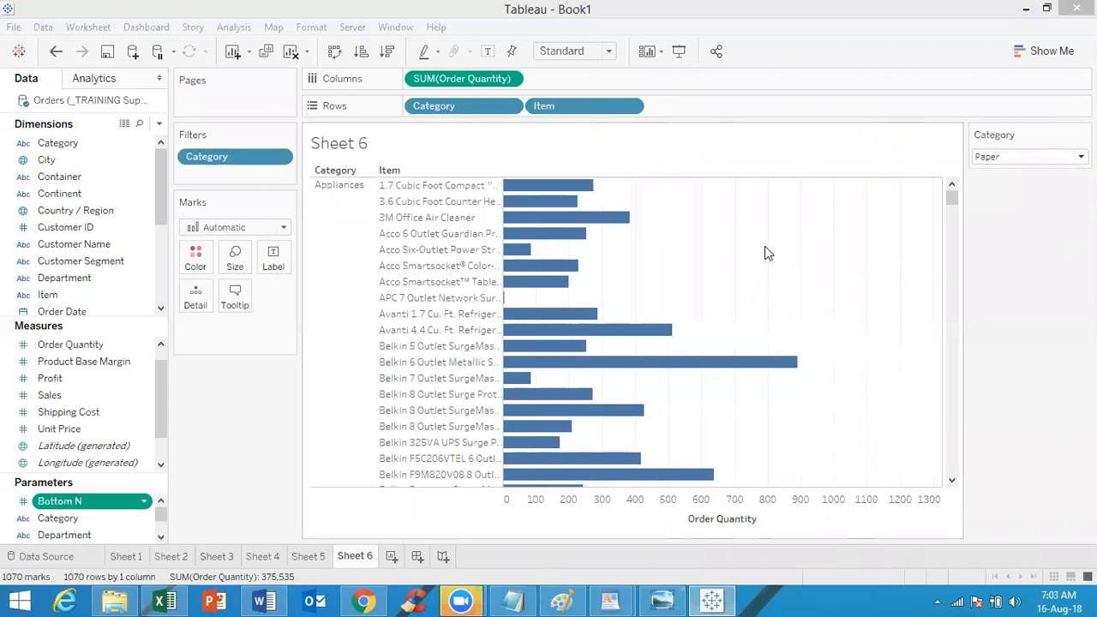
Switch to Word to review the listed usages of parameters, and return to Tableau
left_click(272, 600)
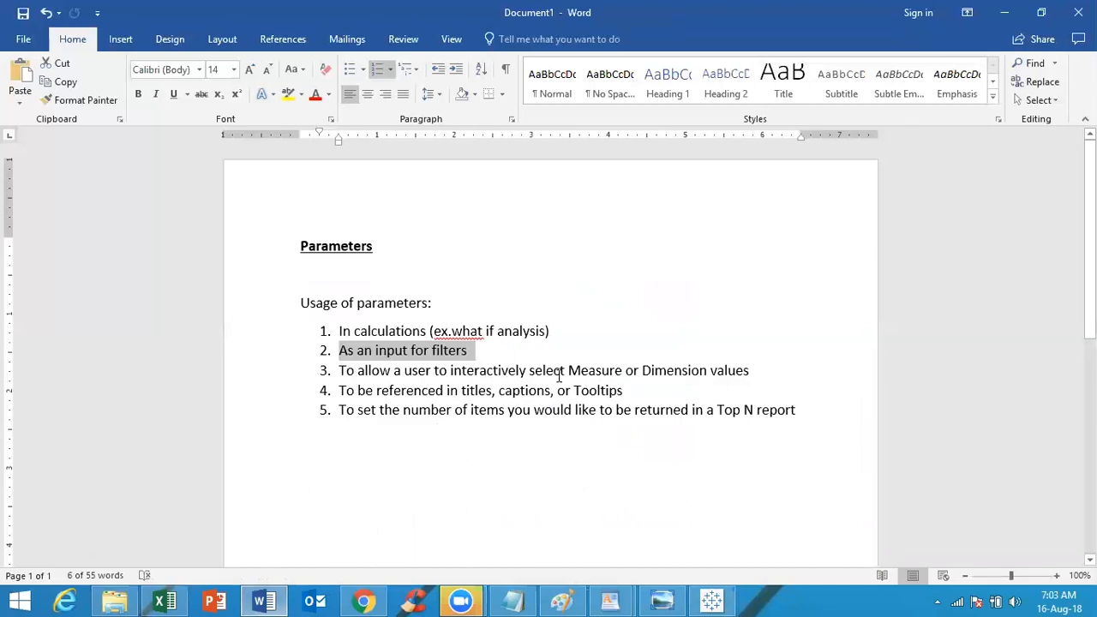
left_click(628, 368)
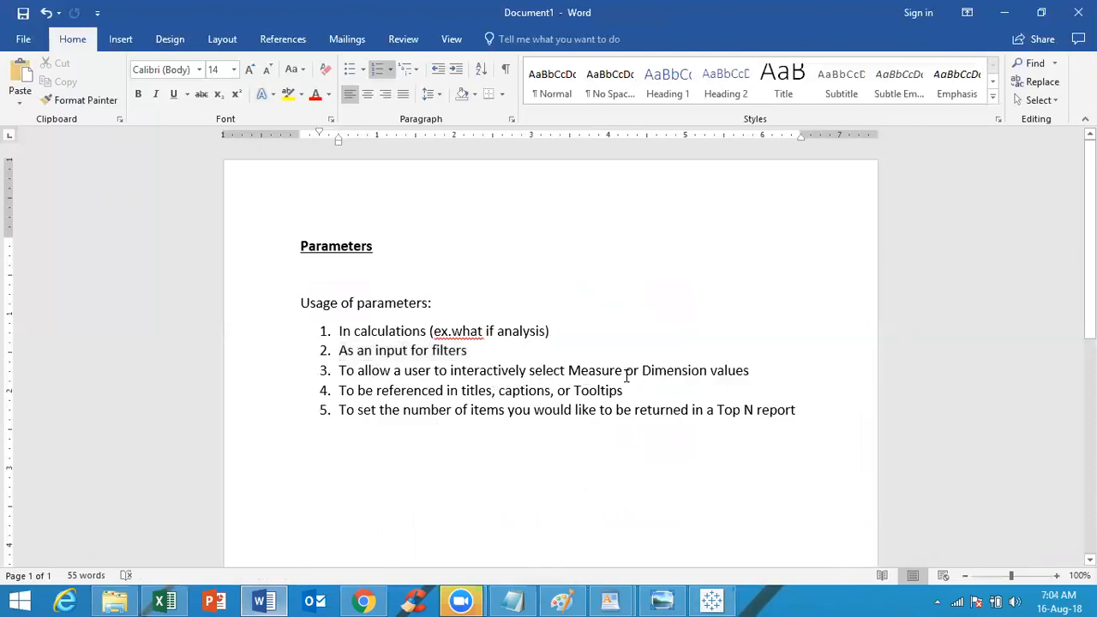
left_click(1006, 12)
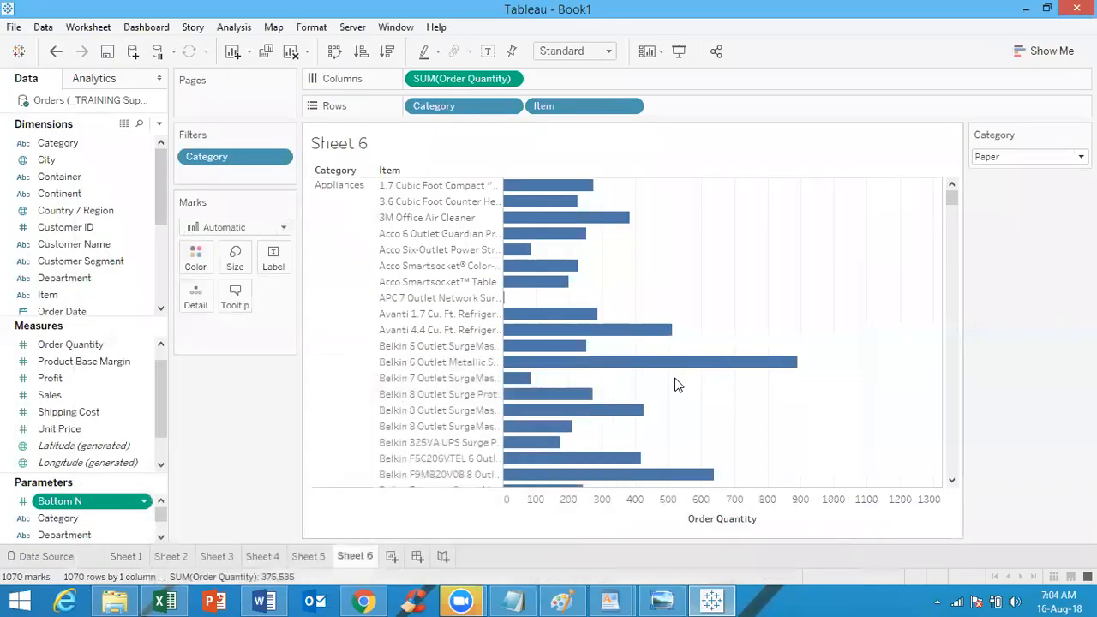
Add a new worksheet and start creating a parameter named Select Measure
left_click(392, 558)
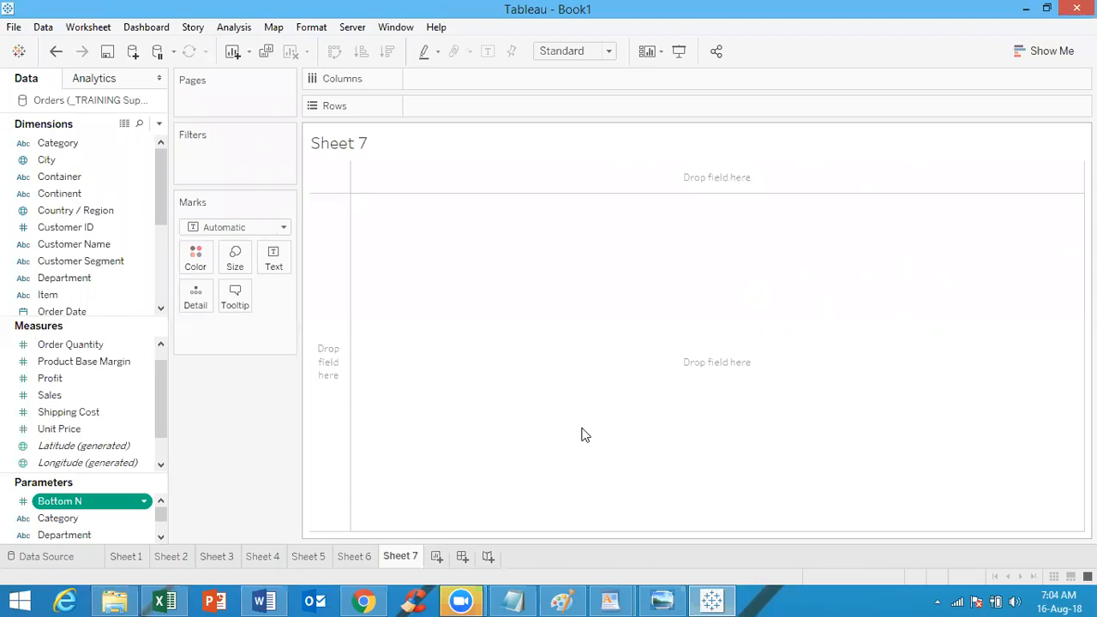
left_click(158, 125)
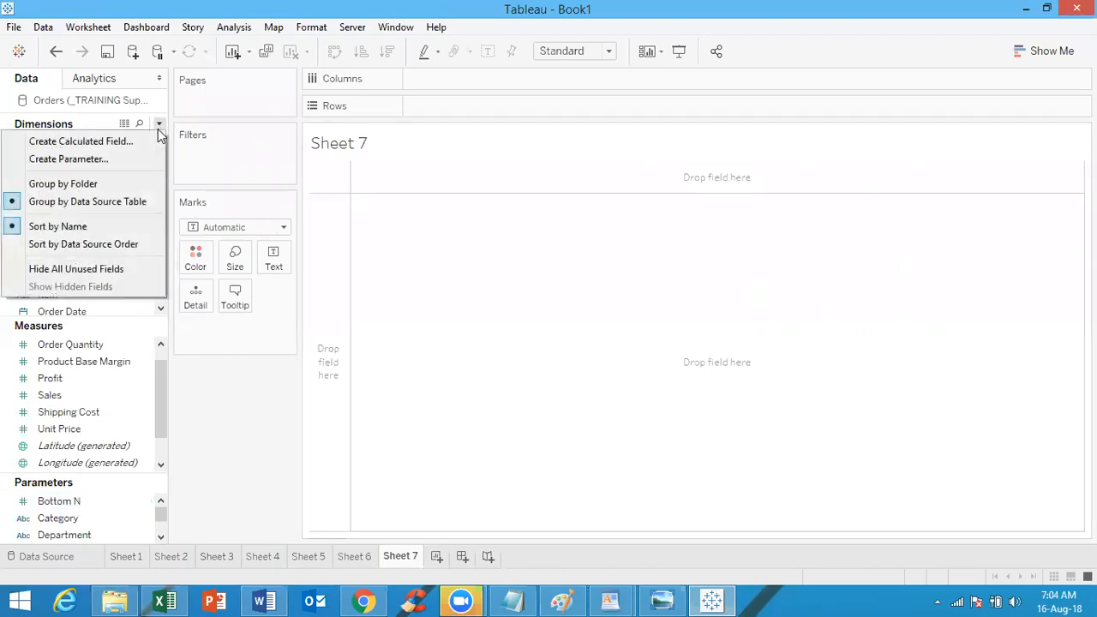
left_click(123, 159)
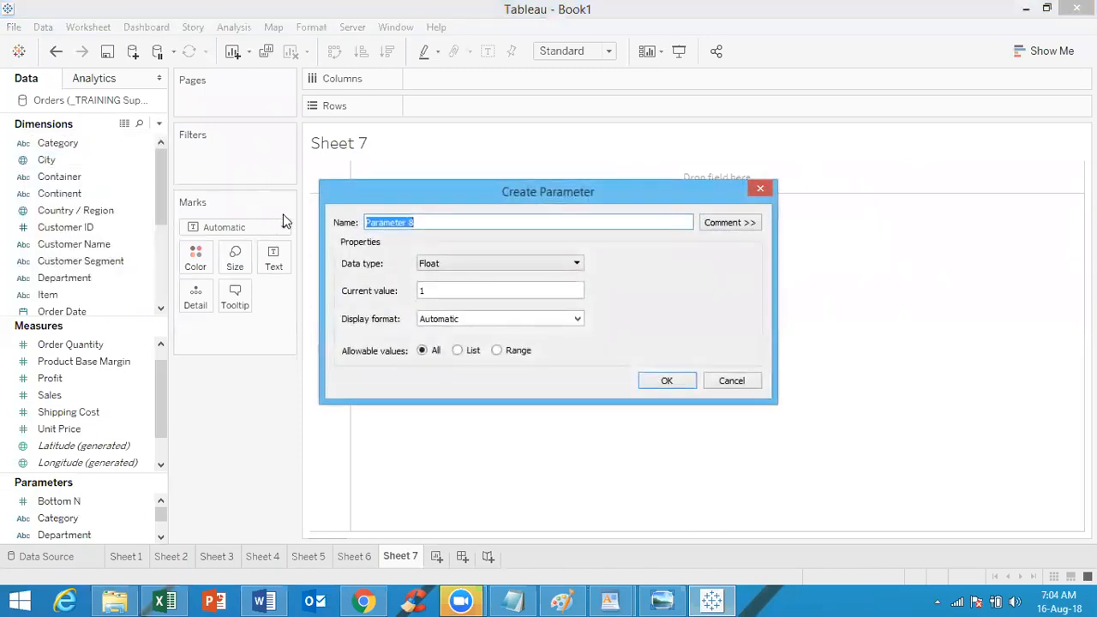
type("Select Ma")
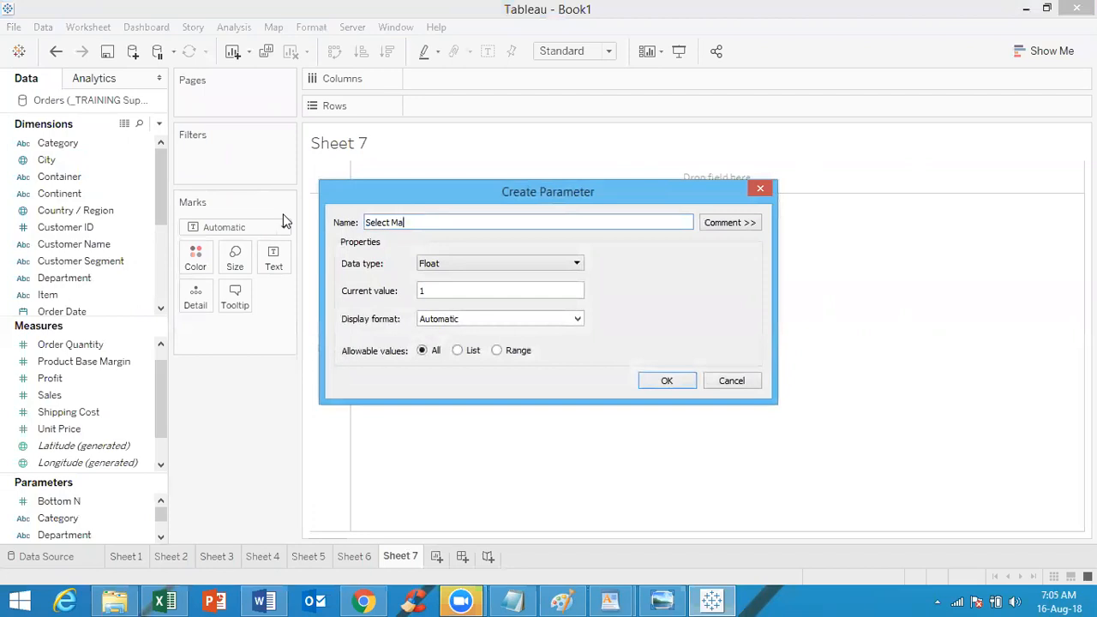
key("BackSpace")
type("easure")
Set the Select Measure parameter's data type to Integer and its allowable values to List
left_click(435, 269)
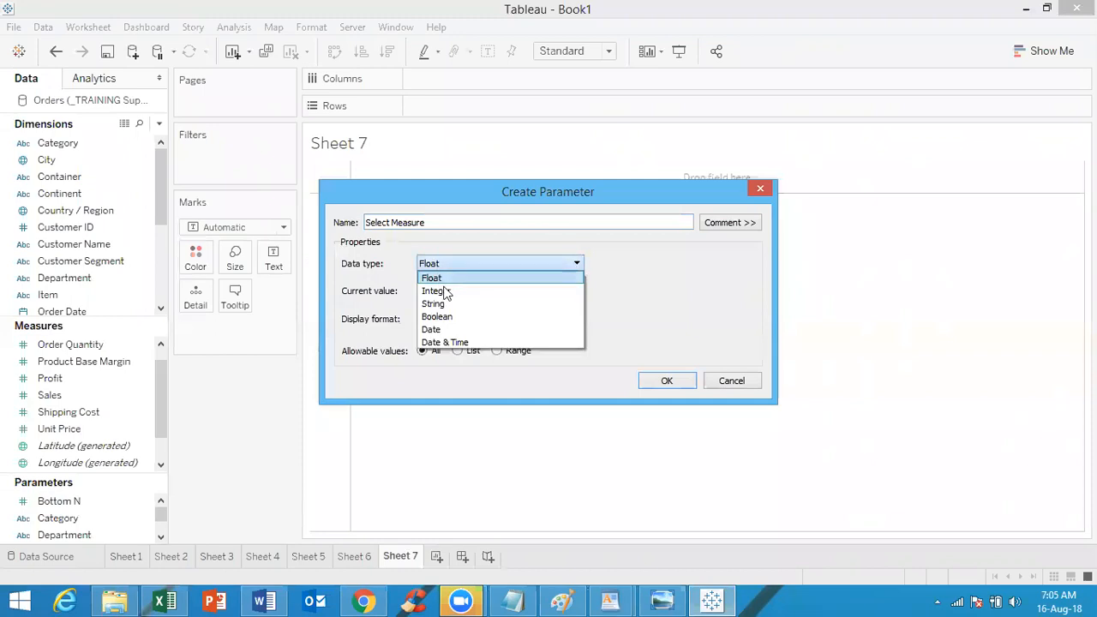
left_click(445, 291)
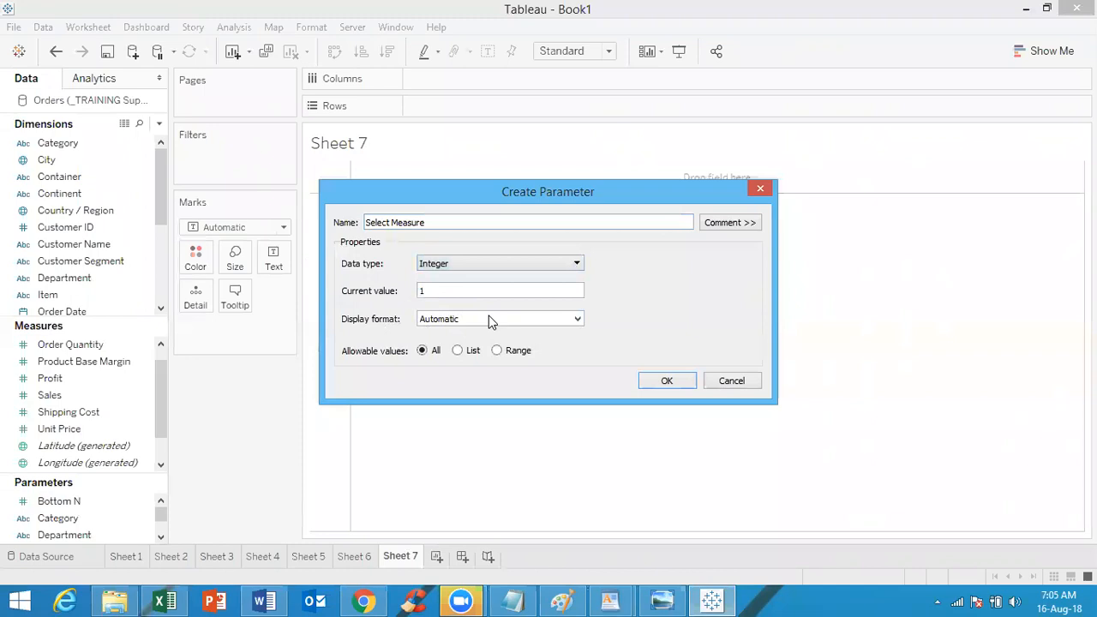
left_click(460, 351)
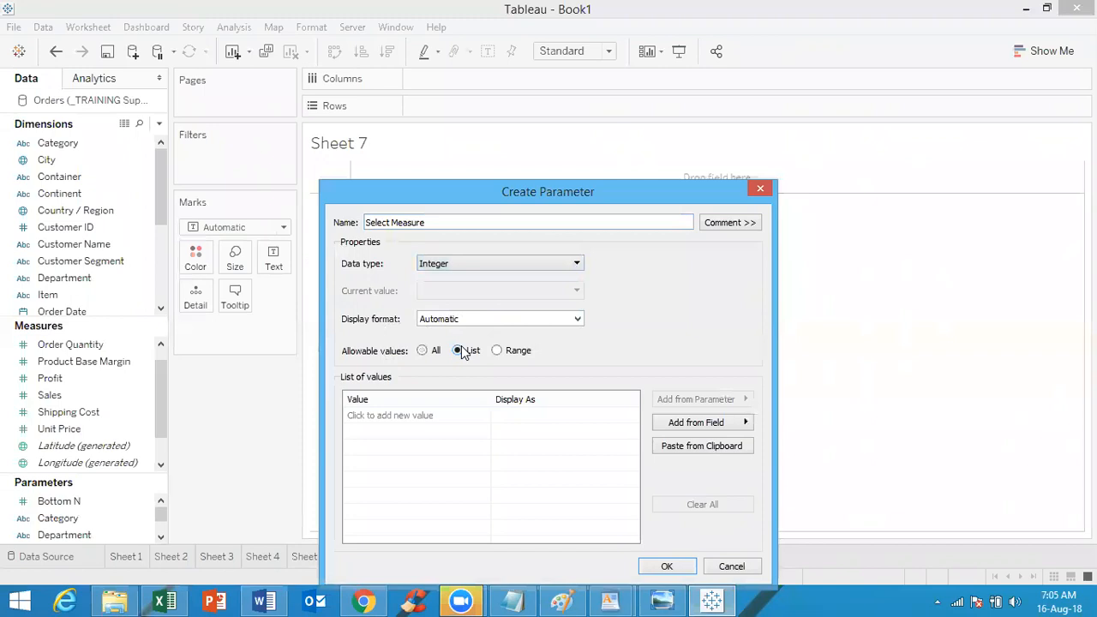
Add the values 1, 2, 3 and 4 to the Select Measure parameter's list of values
left_click(390, 415)
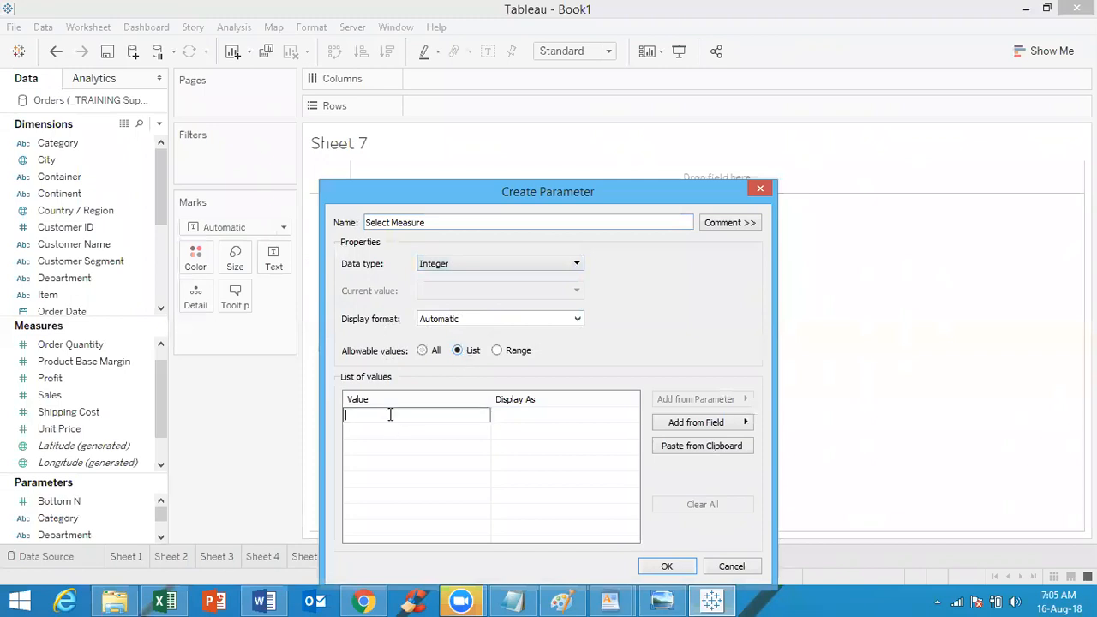
type("1")
key("Return")
type("2")
key("Return")
type("3")
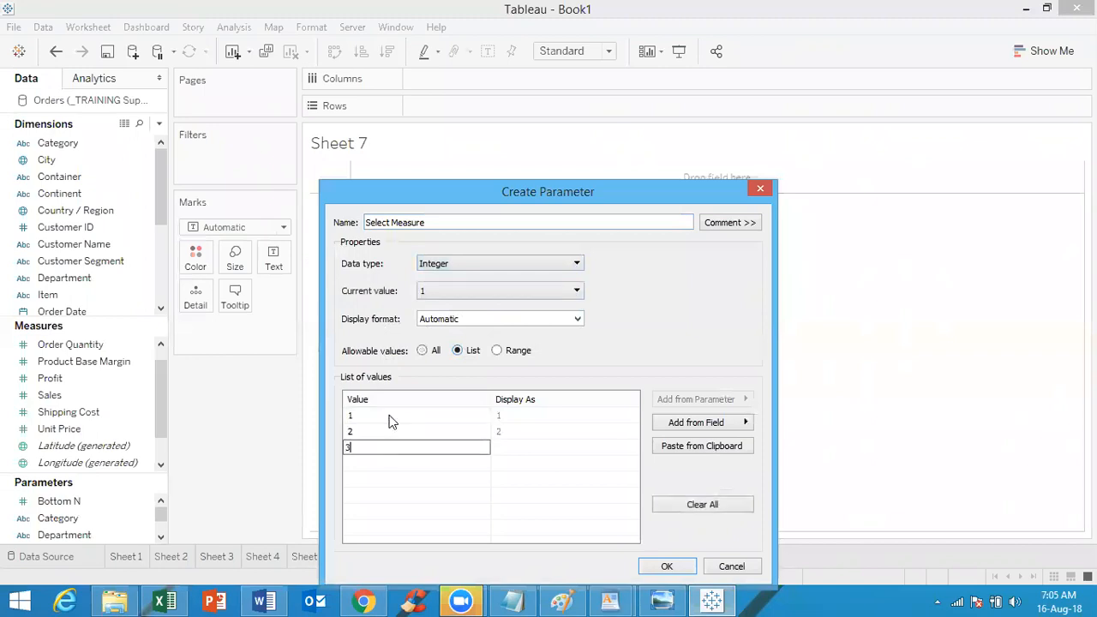
key("Return")
type("4")
key("Return")
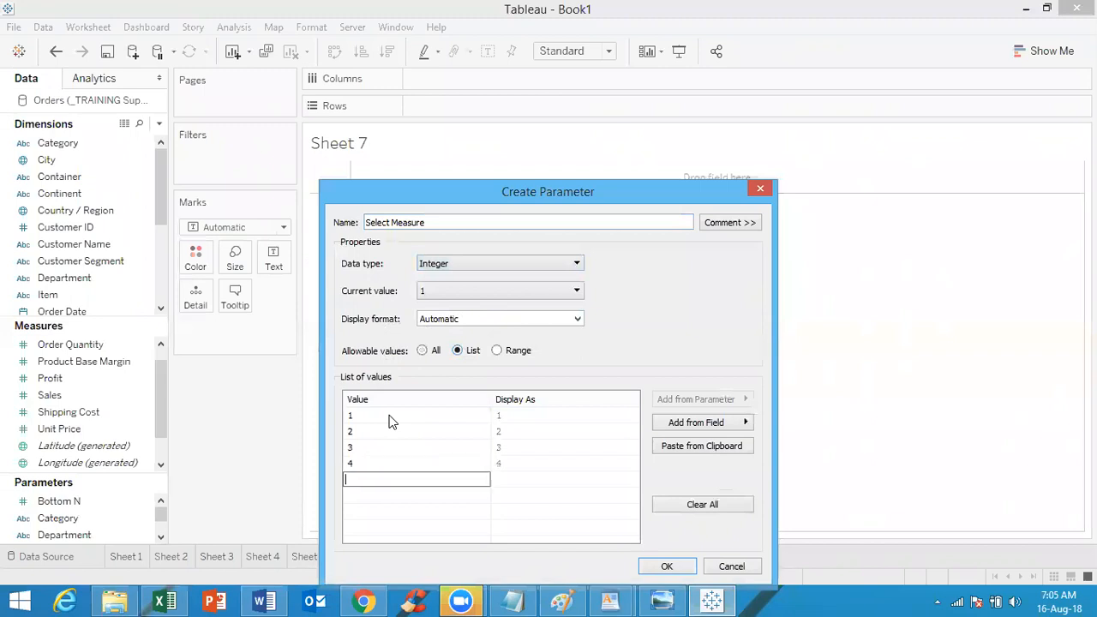
Set the display names of parameter values 1 and 2 to Sum of Profit and Sum of Sales
left_click(514, 413)
left_click(512, 413)
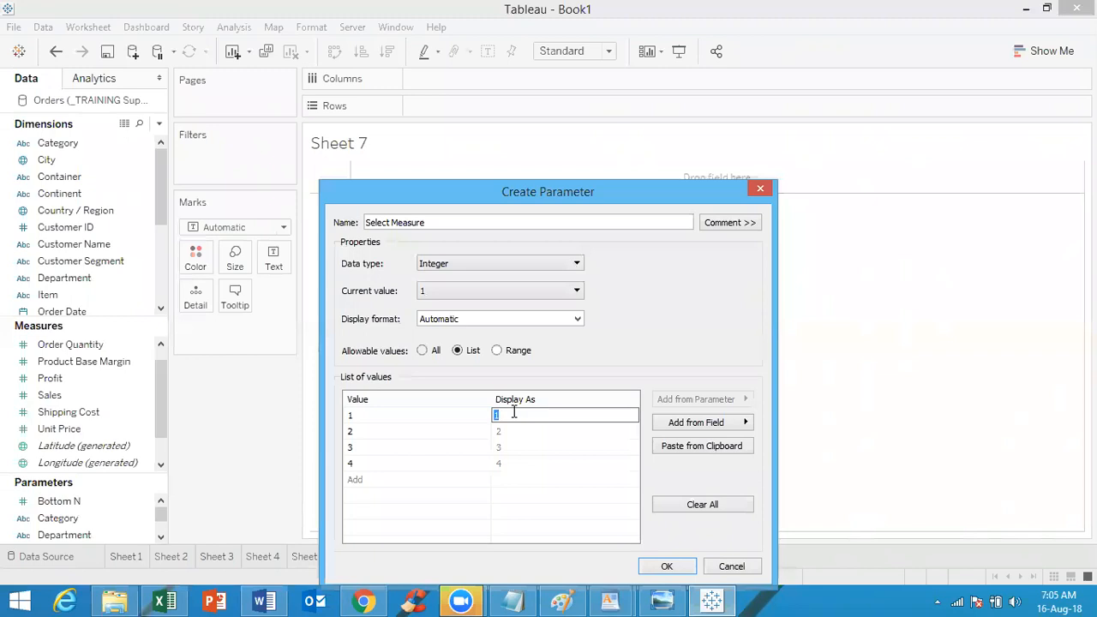
type("Sum of Profit")
left_click(512, 432)
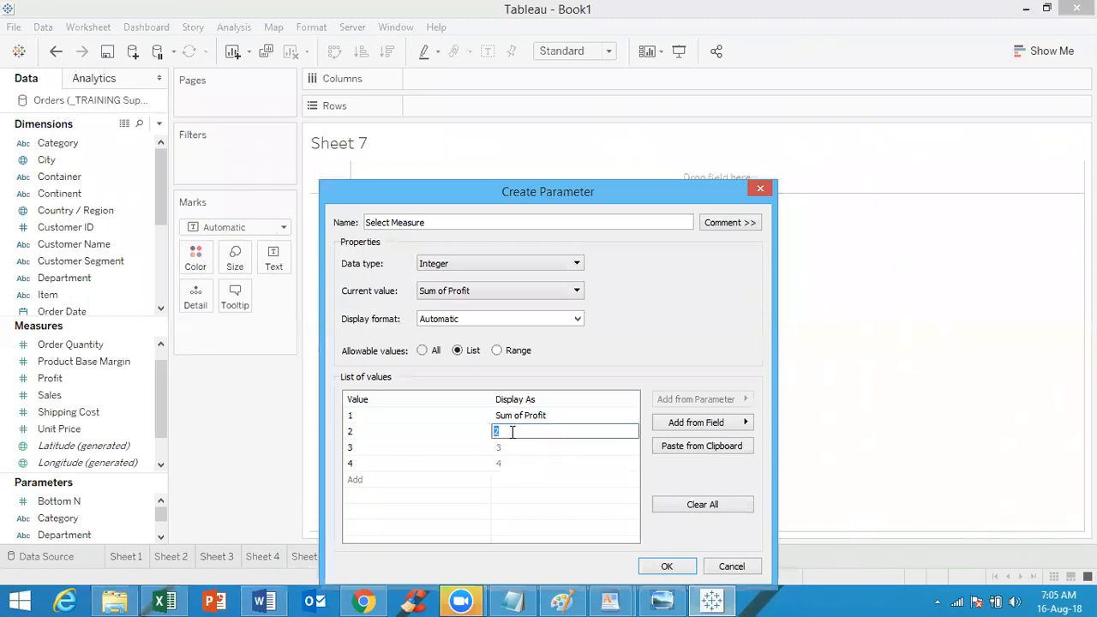
type("Sum of Sales")
Set the display names of values 3 and 4 to Average Shipping Cost and Average Unit Price, and create the parameter
left_click(509, 450)
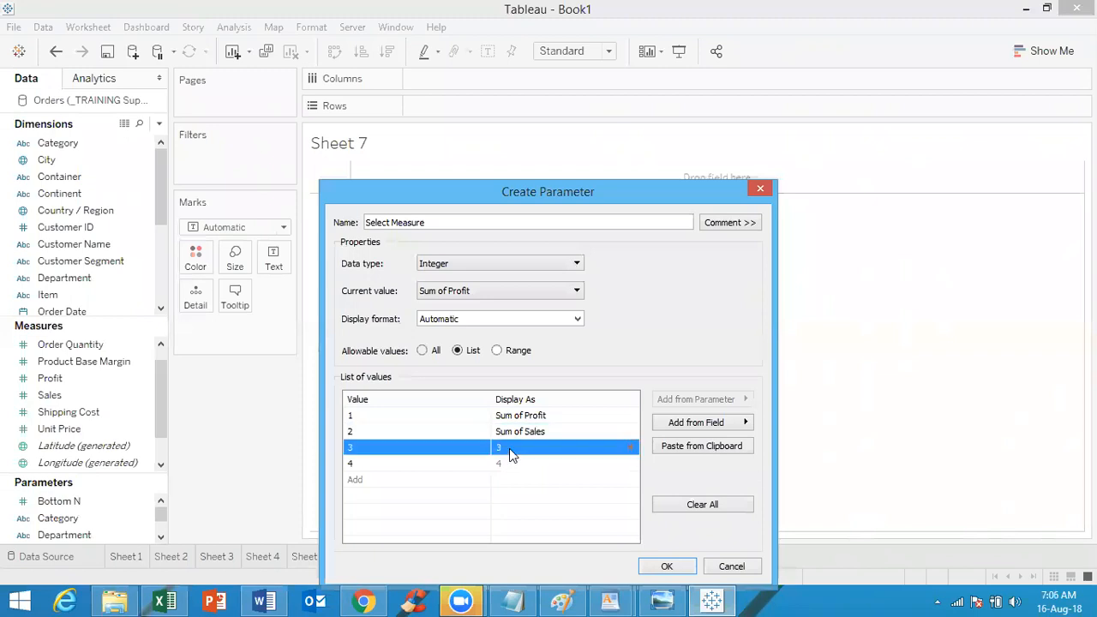
left_click(510, 449)
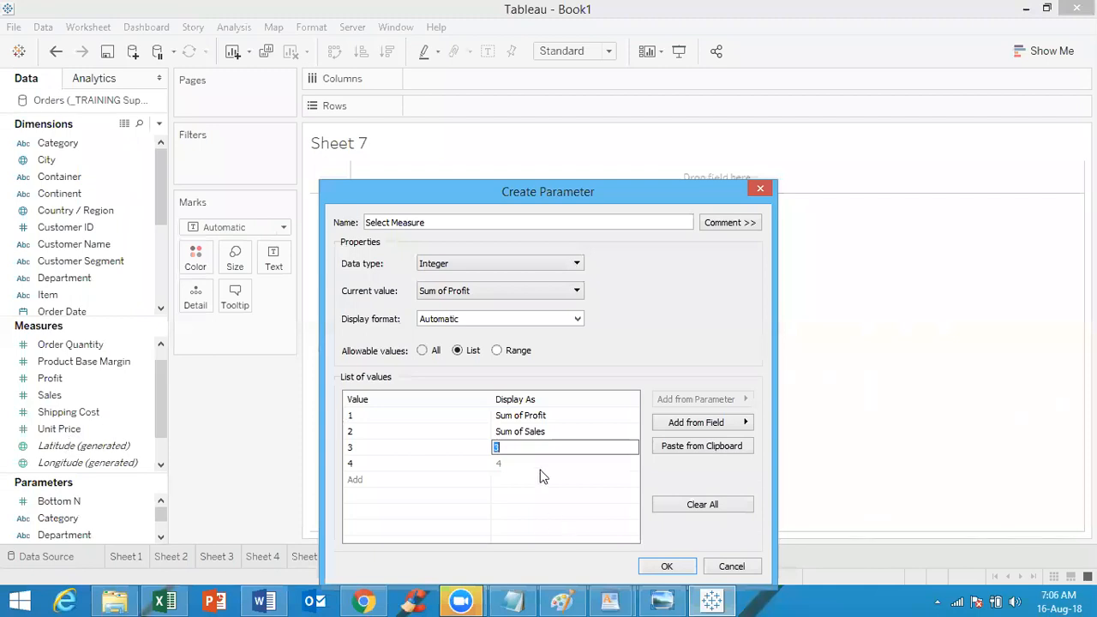
type("Average")
type("Shipping Cost")
left_click(508, 462)
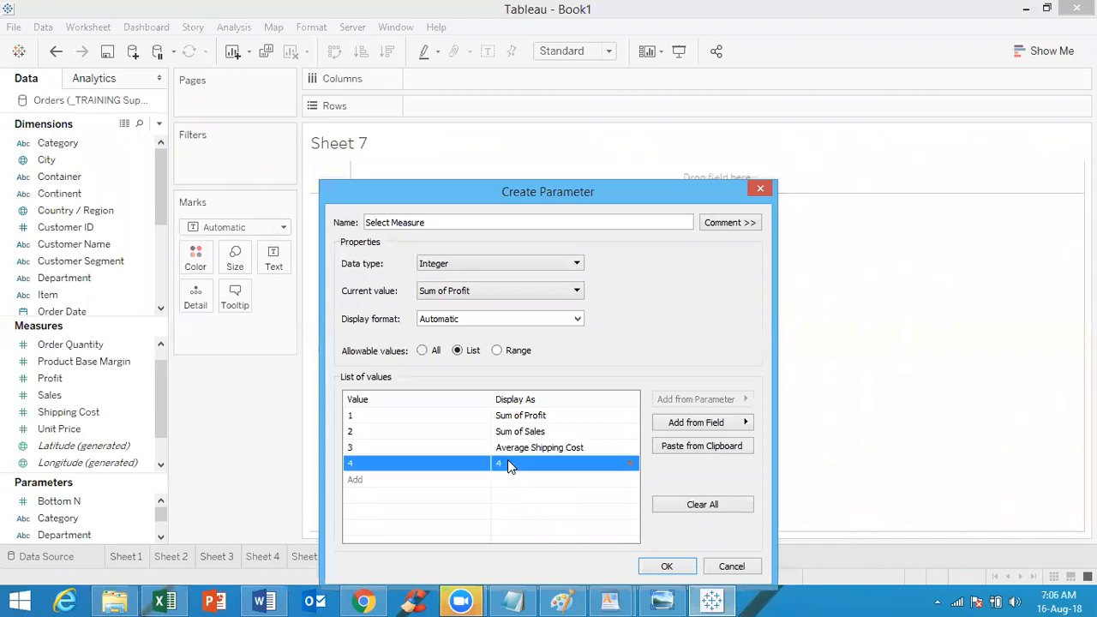
left_click(509, 462)
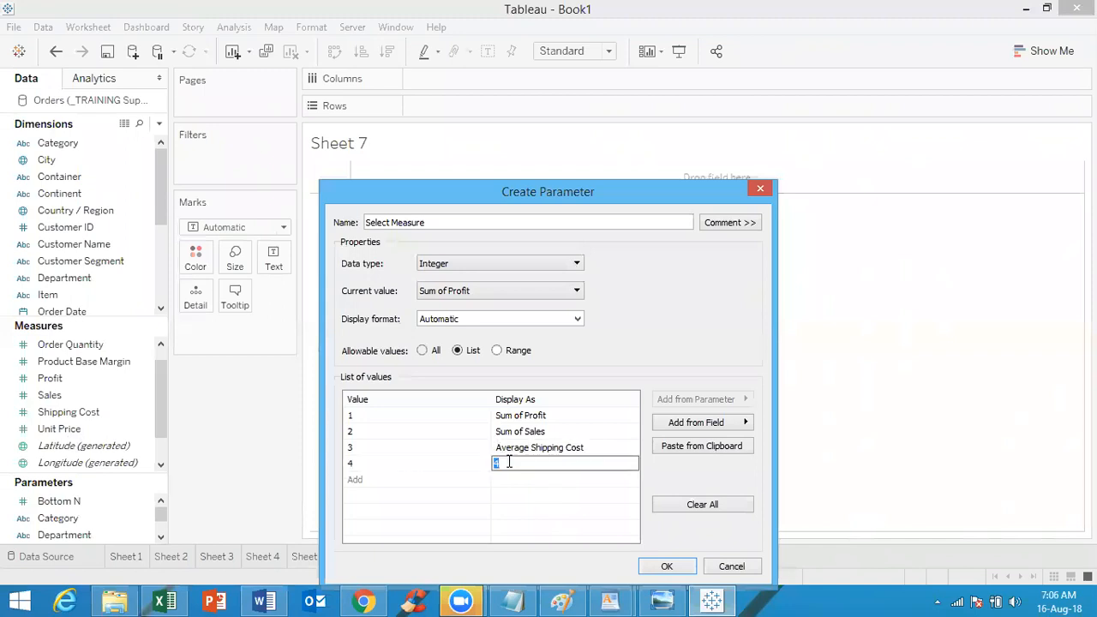
type("Average Unit Price")
left_click(564, 501)
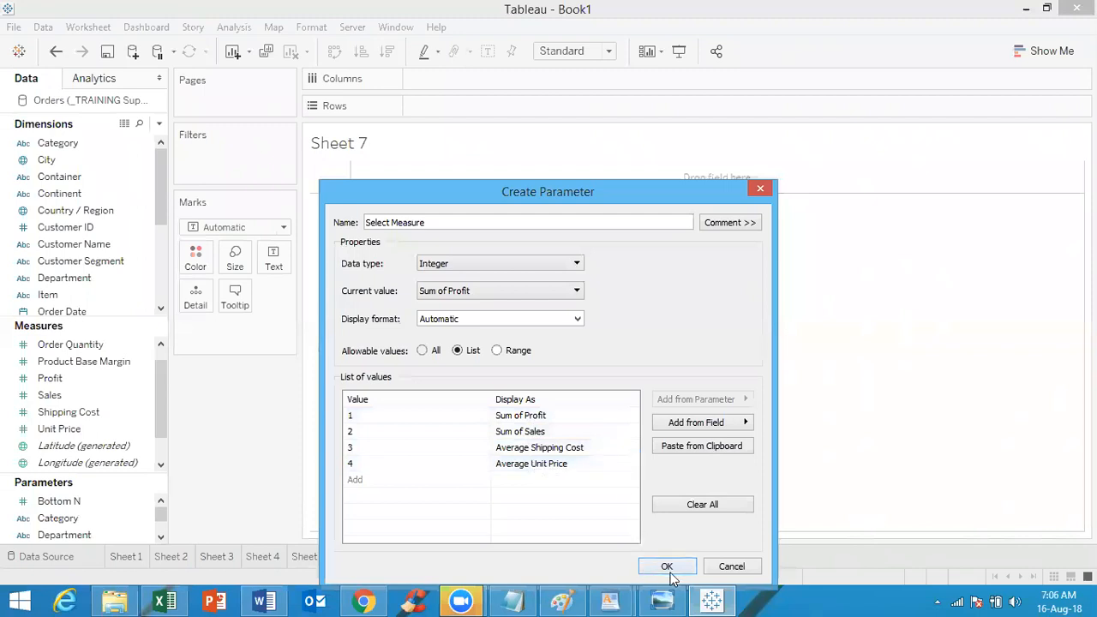
left_click(443, 224)
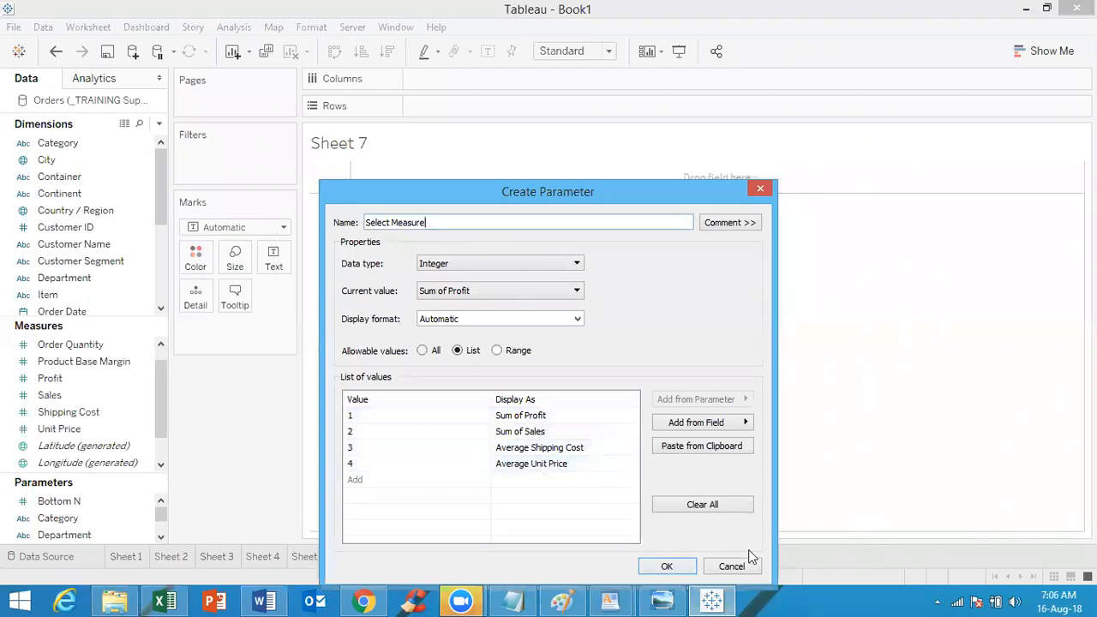
left_click(668, 566)
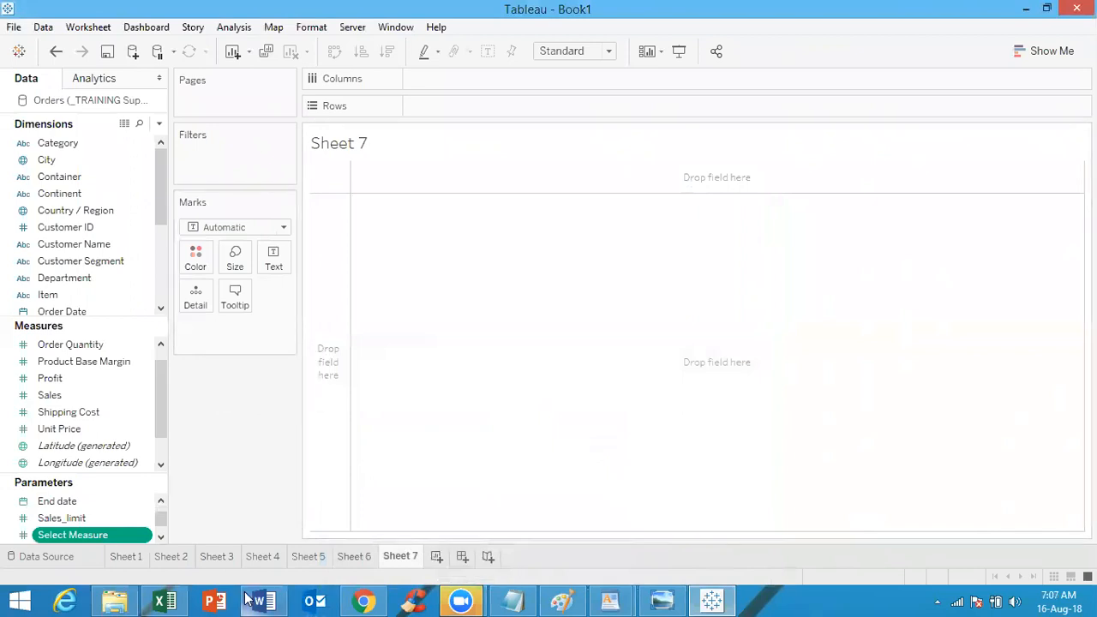
Switch to Word to check the usage about interactively selecting measure or dimension values, and return to Tableau
left_click(274, 600)
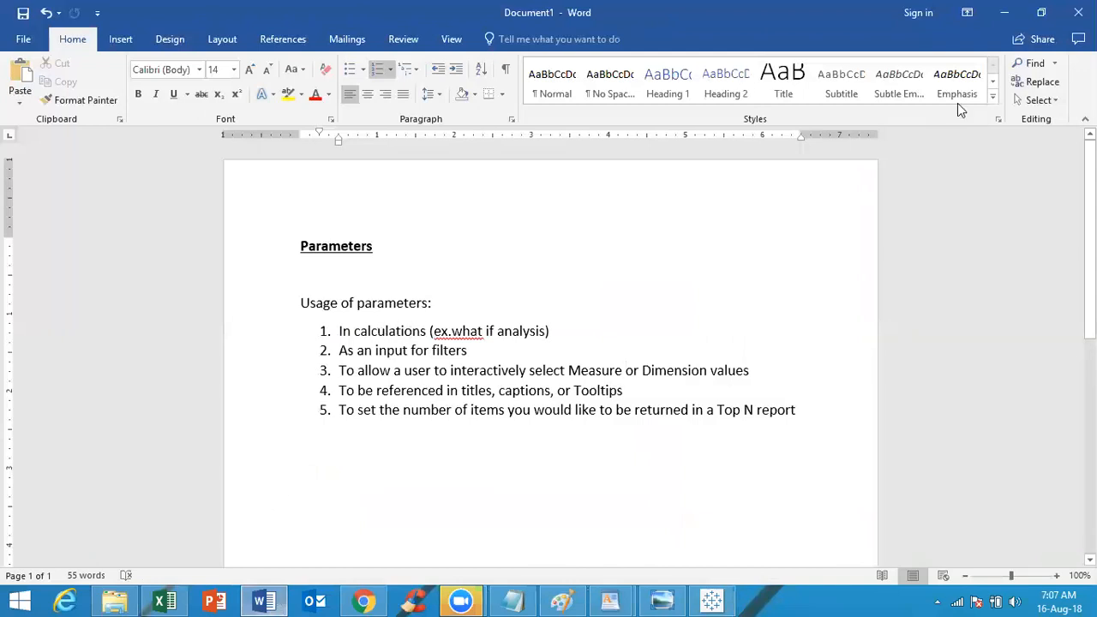
left_click(1004, 12)
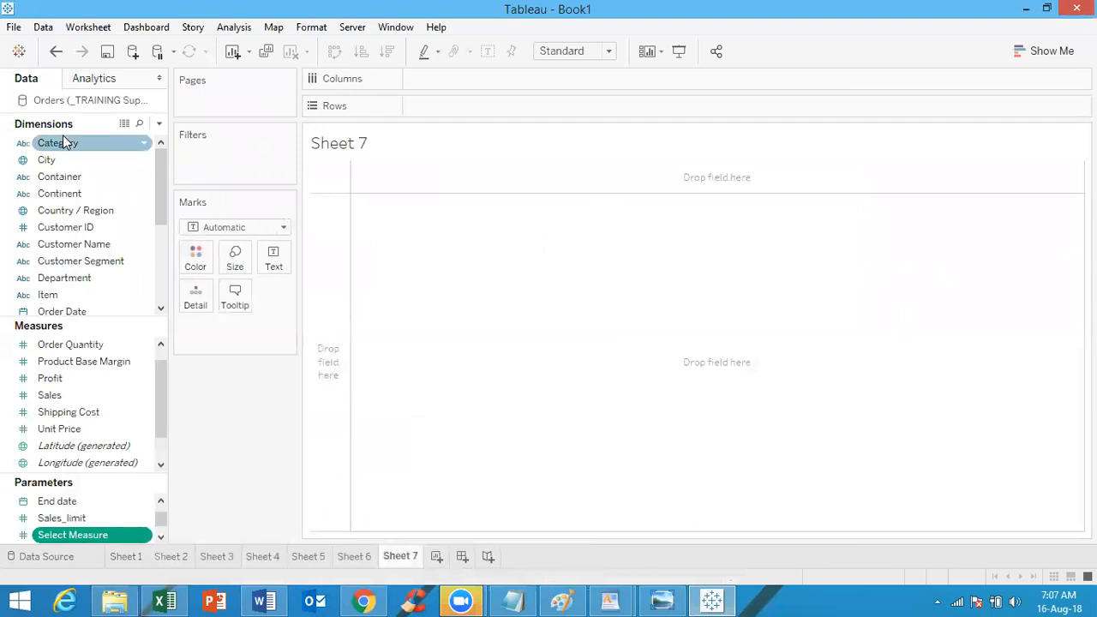
Start a new calculated field and name it Measure
left_click(160, 126)
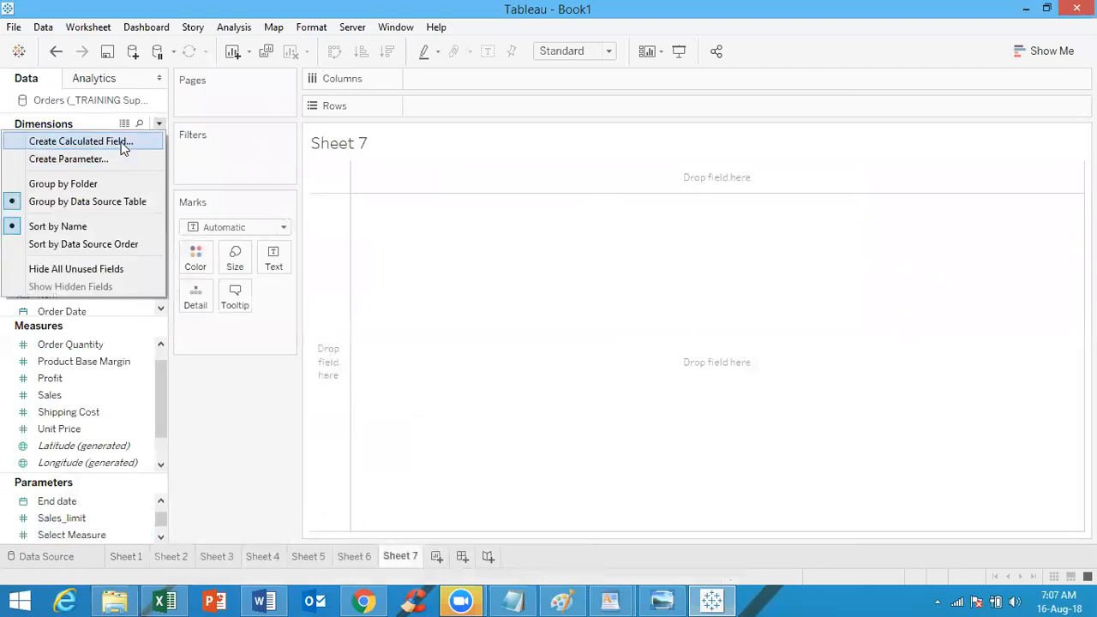
left_click(121, 143)
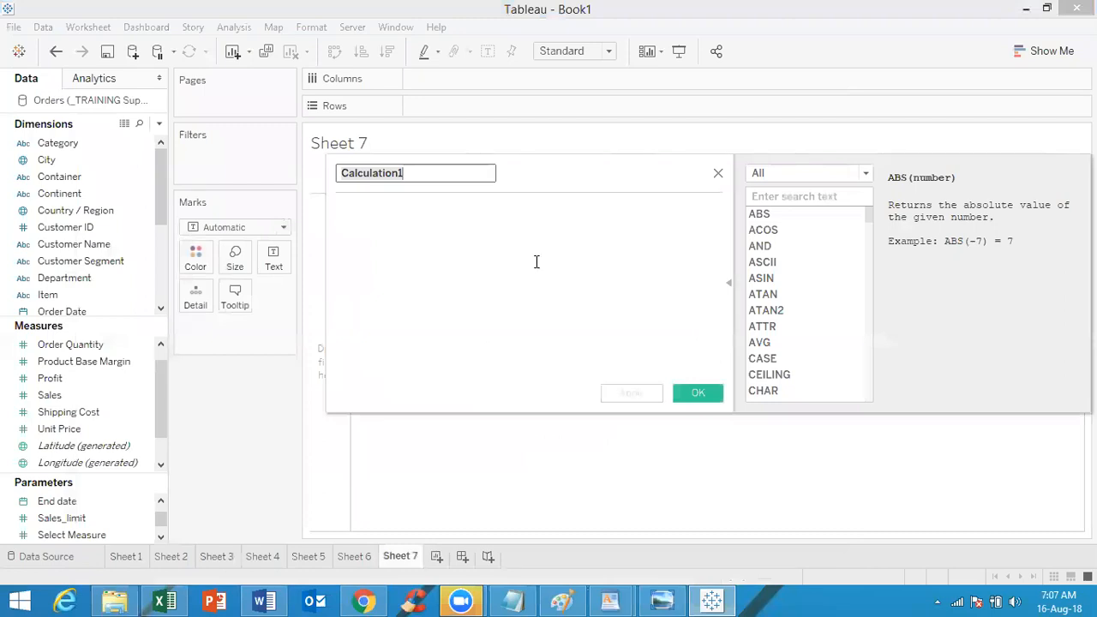
type("Measure")
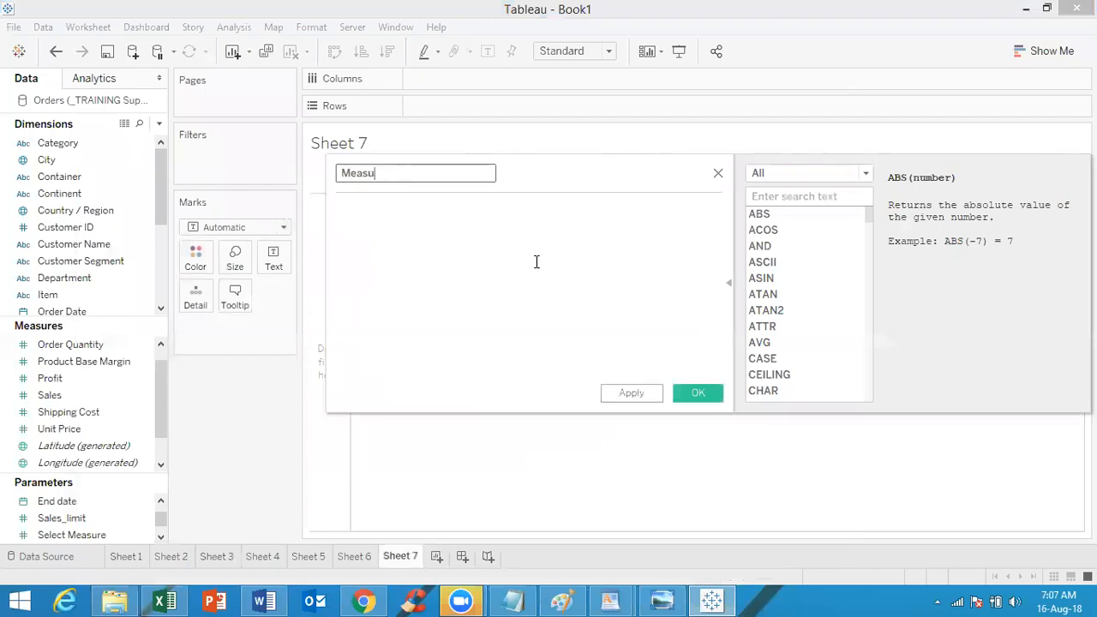
Begin the Measure formula with a case statement on the [Select Measure] parameter
left_click(510, 244)
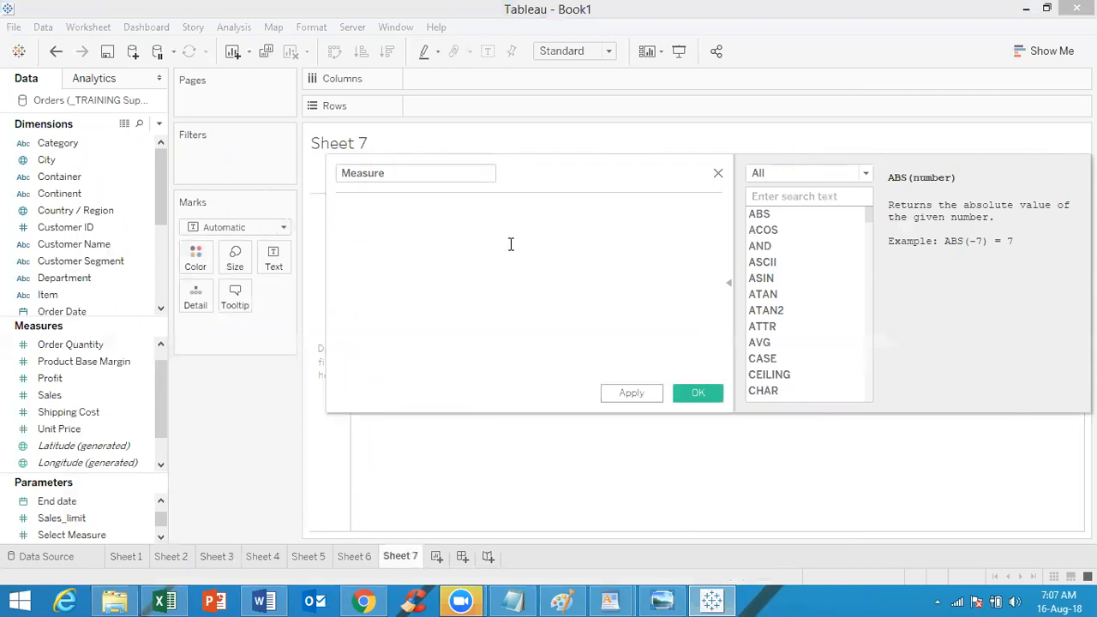
type("case")
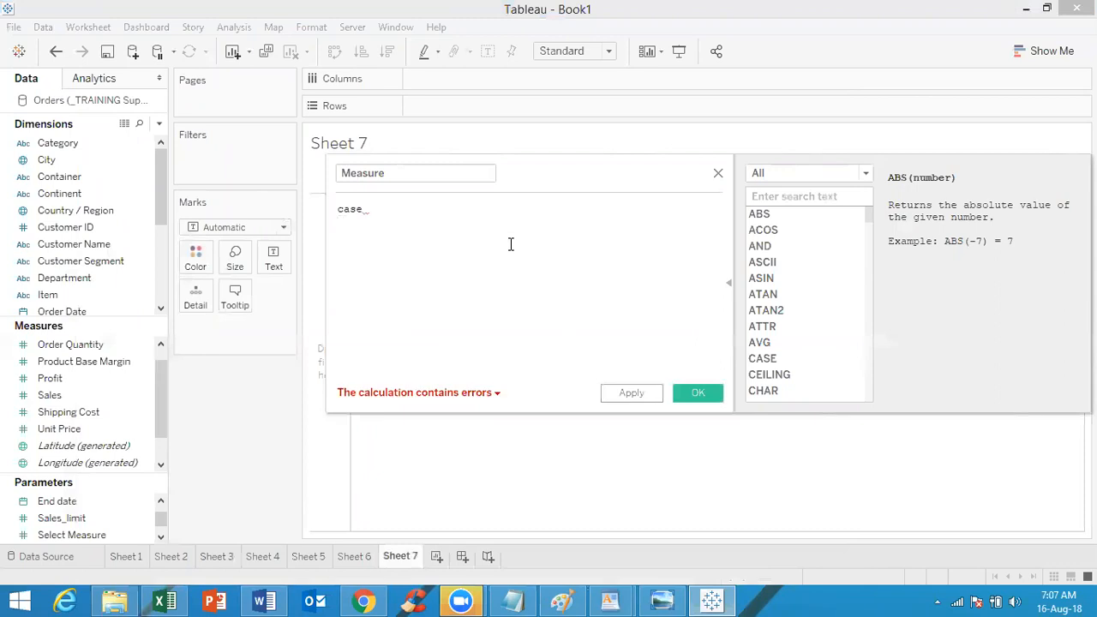
type(" se")
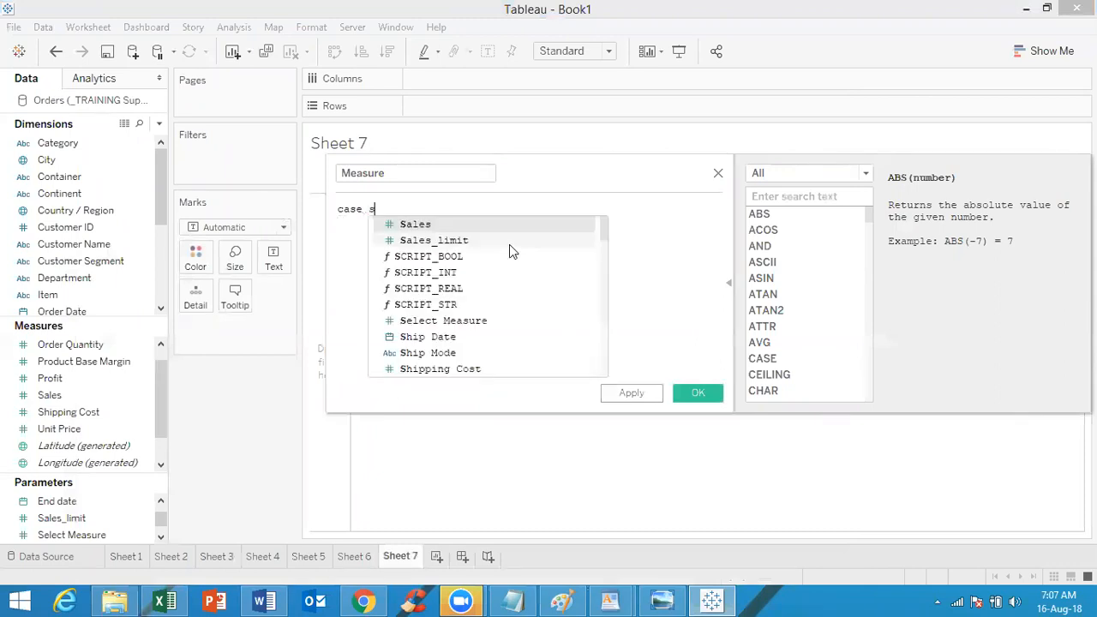
type("l")
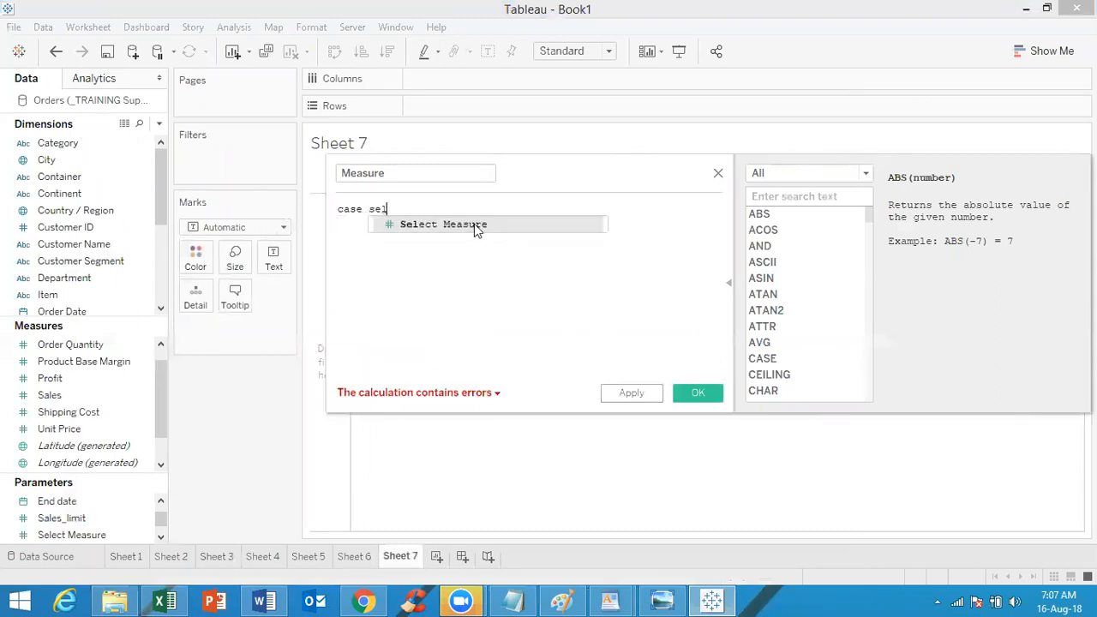
left_click(475, 225)
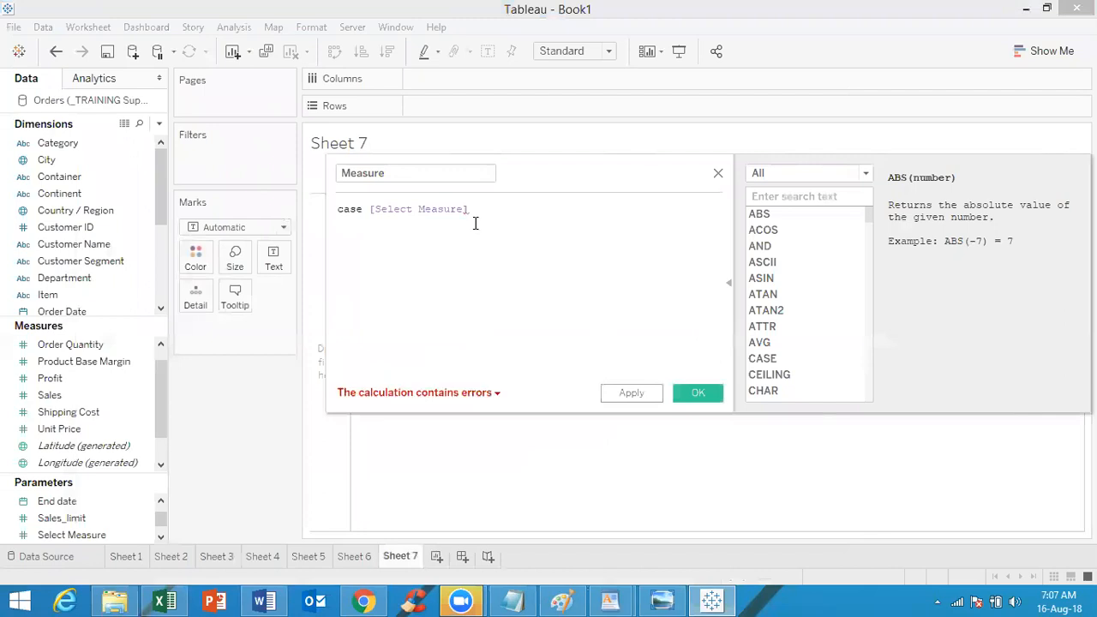
key("Return")
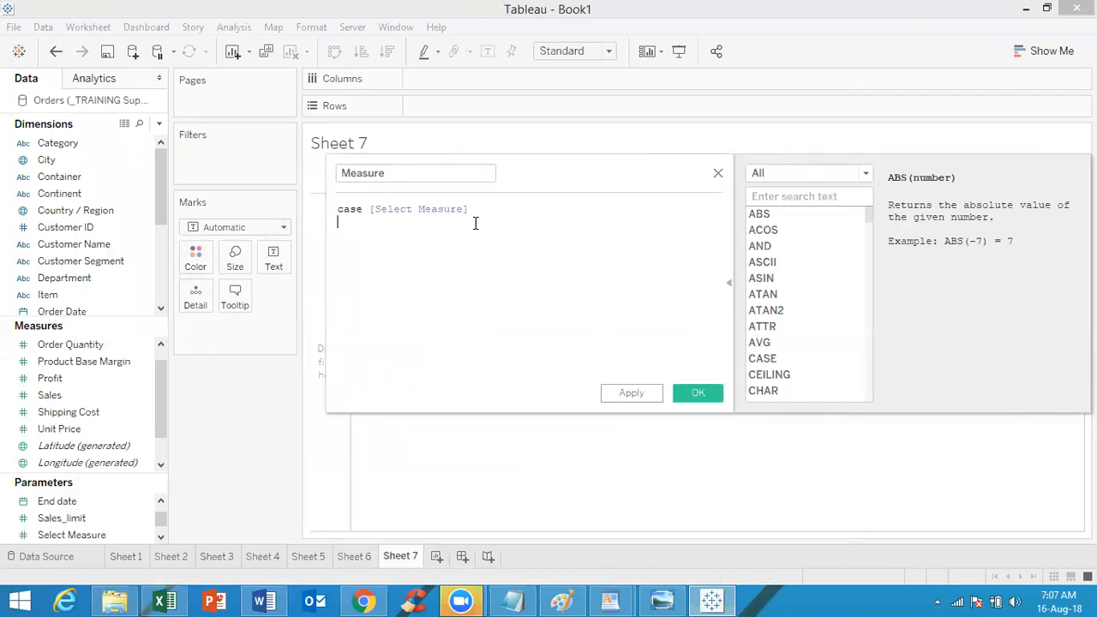
Add the line "when 1 then sum([Profit])" to the Measure formula
type("when 1")
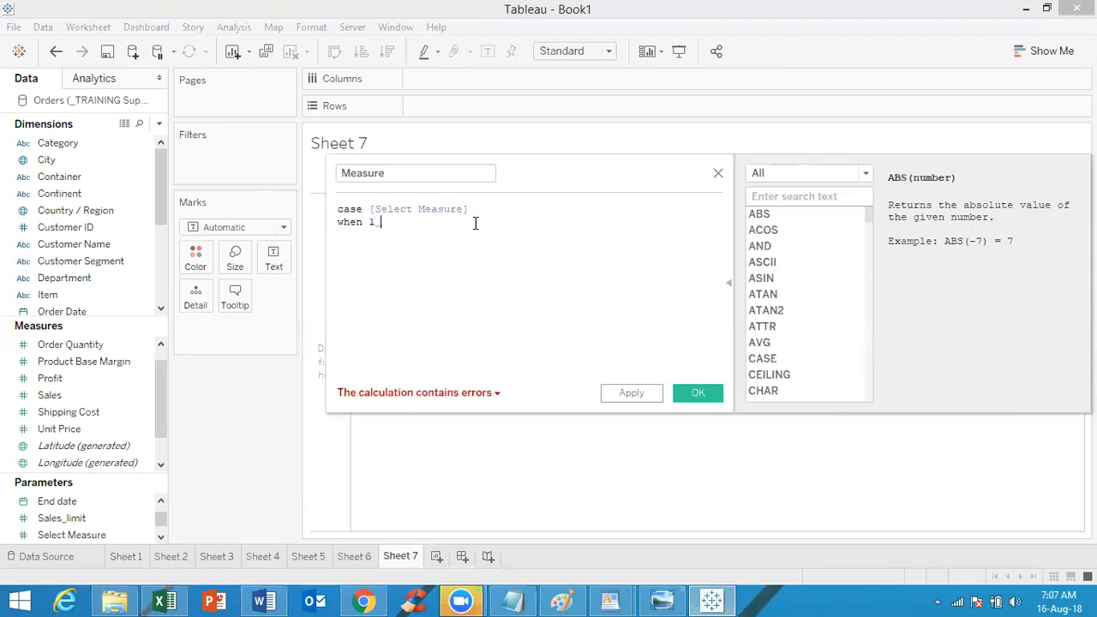
type(" then")
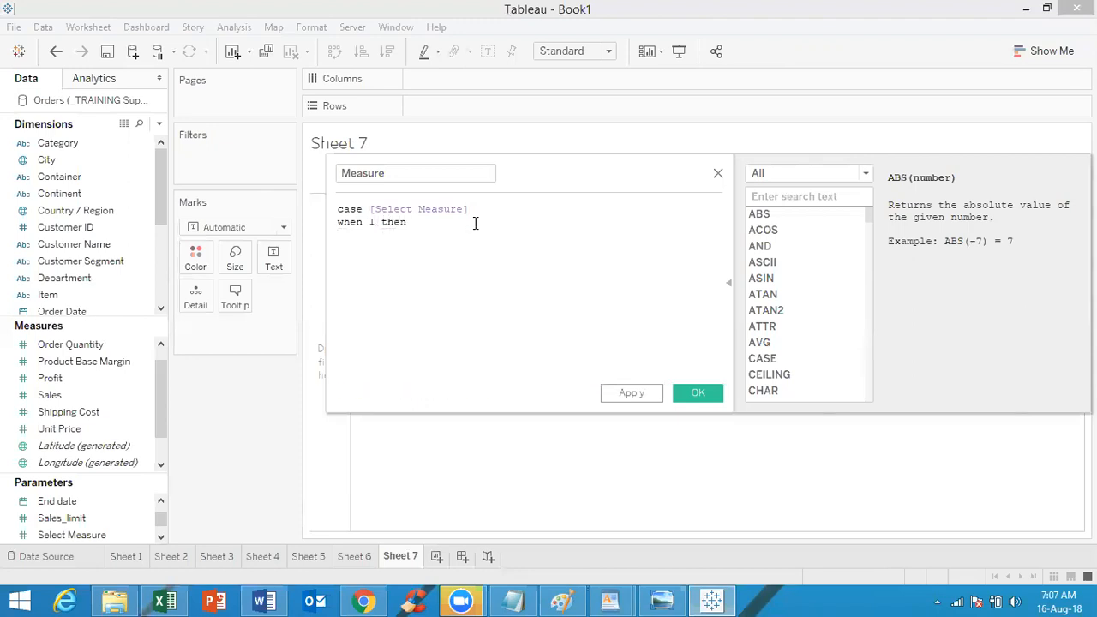
type(" sum(")
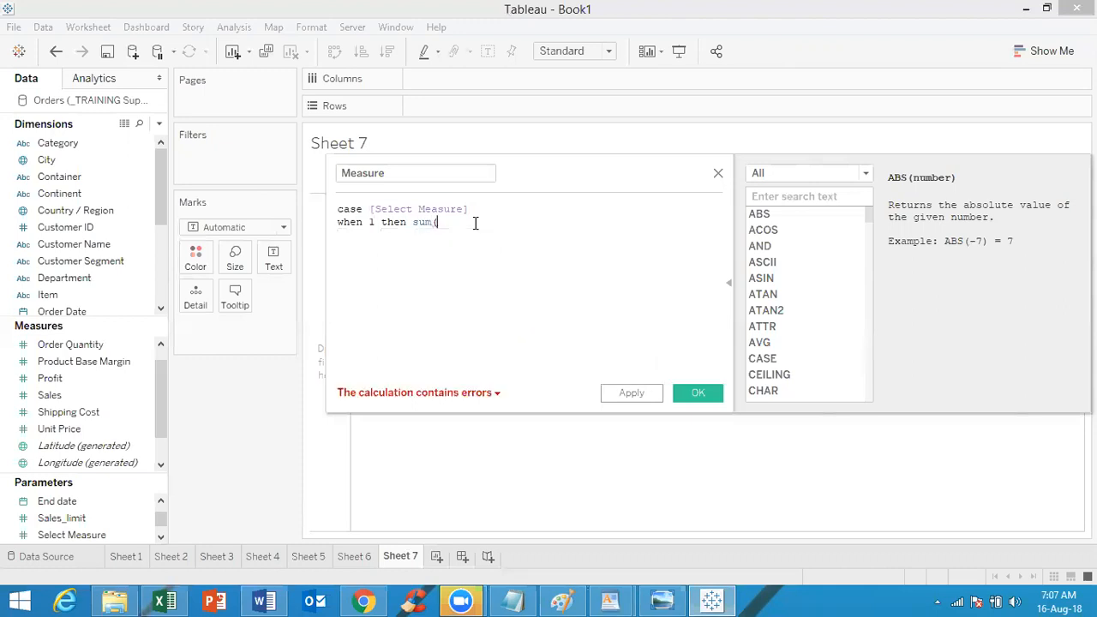
type("pro")
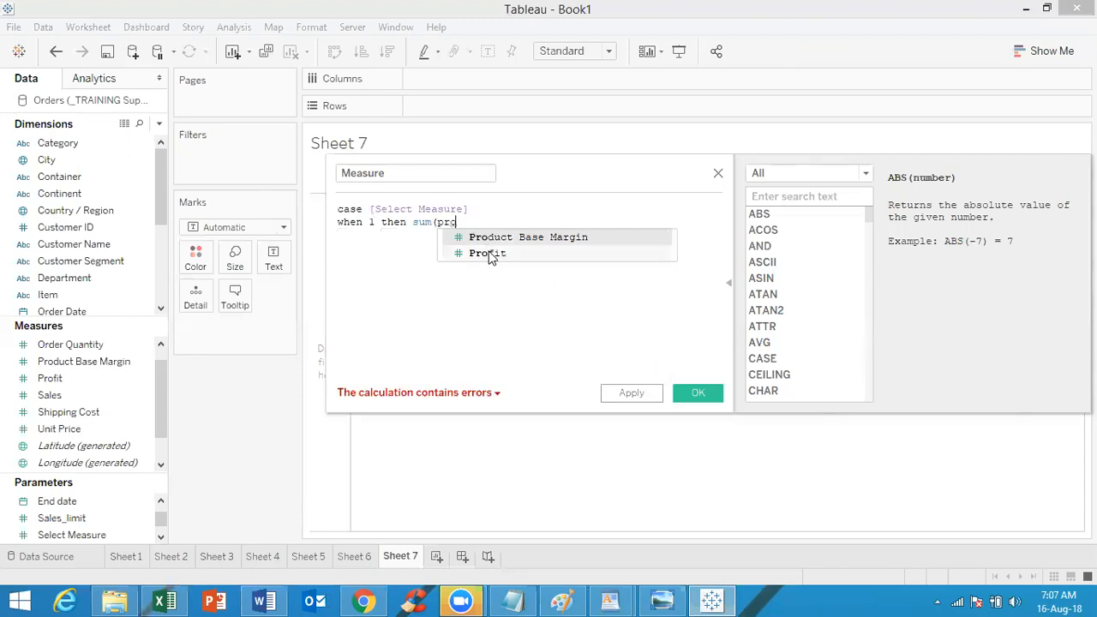
left_click(488, 253)
type(")")
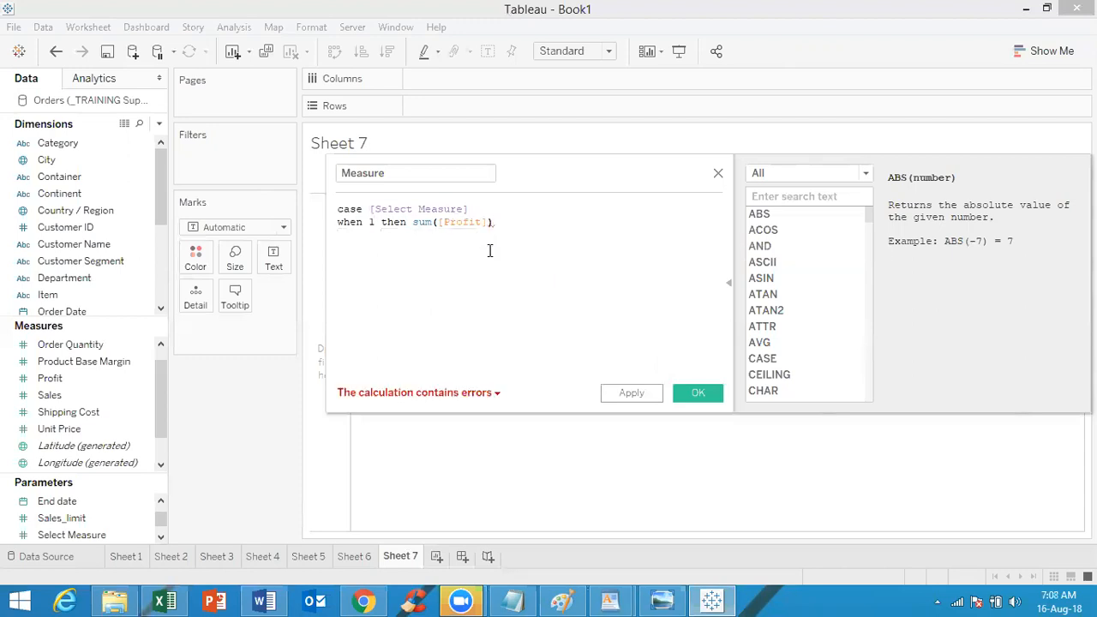
Add the line "when 2 then sum([Sales])" to the Measure formula
key("Return")
type("when 2 then")
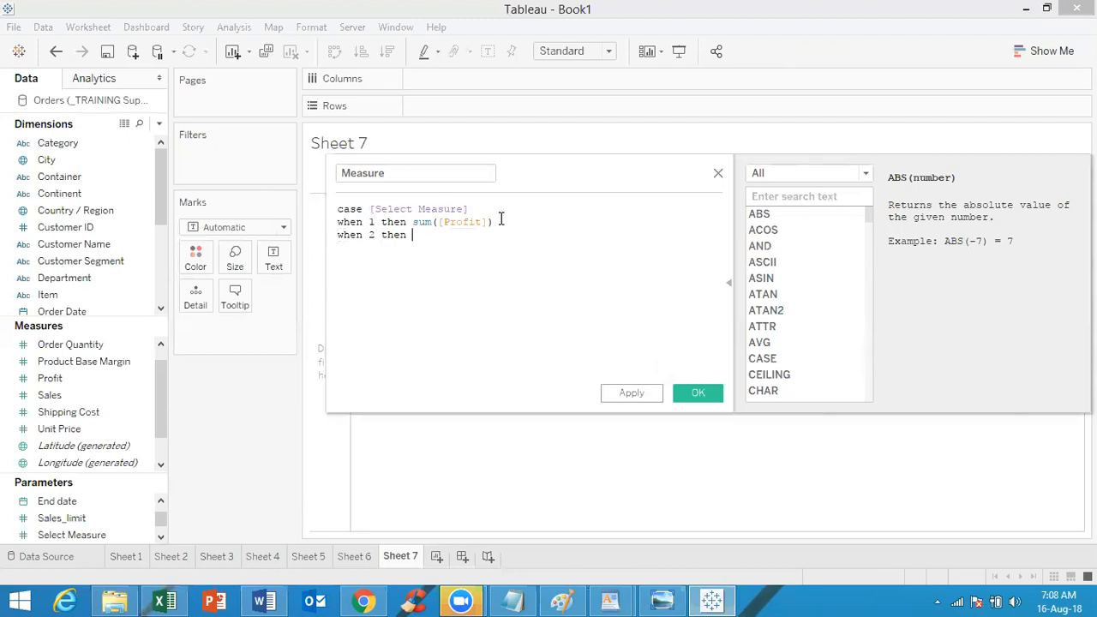
type(" su")
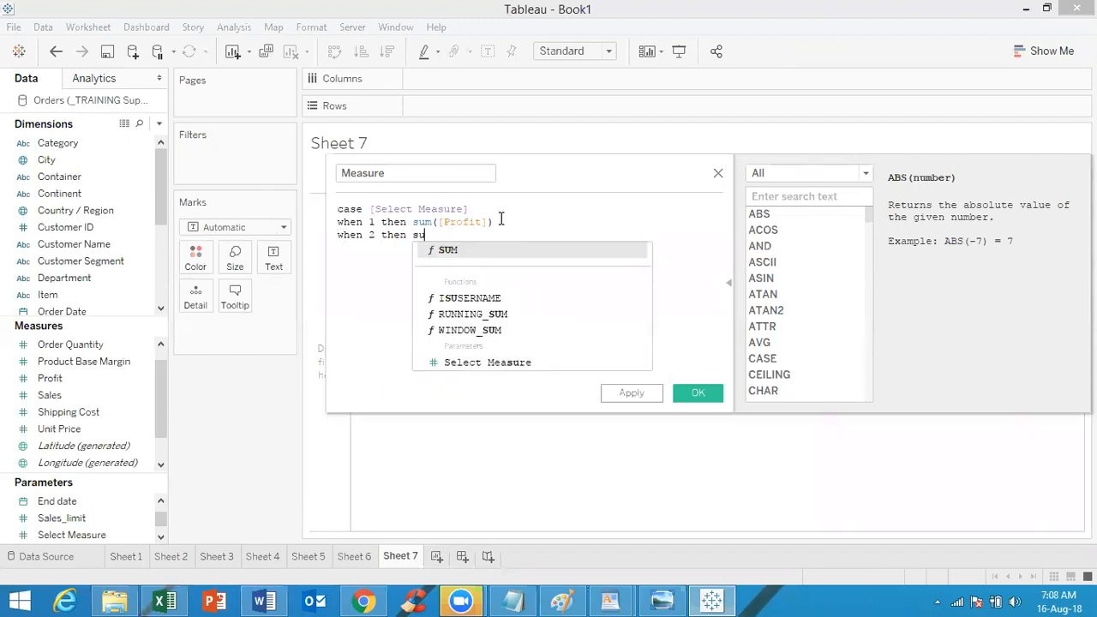
type("m(sales")
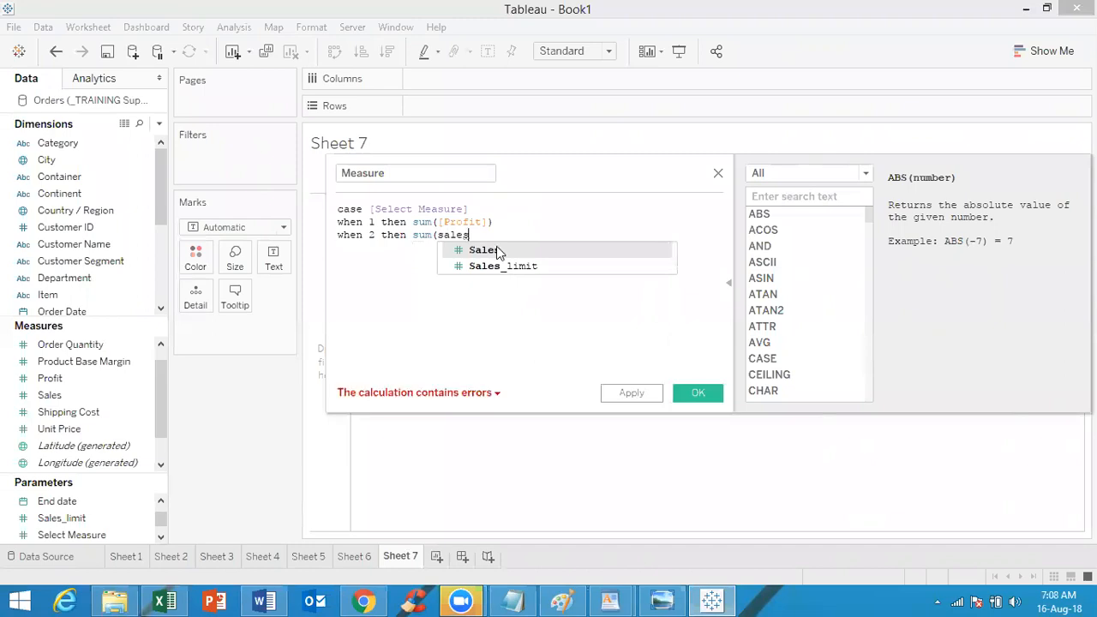
left_click(496, 248)
type(")")
Add the line "when 3 then AVG([Shipping Cost])" to the Measure formula
key("Return")
type("when 3 then")
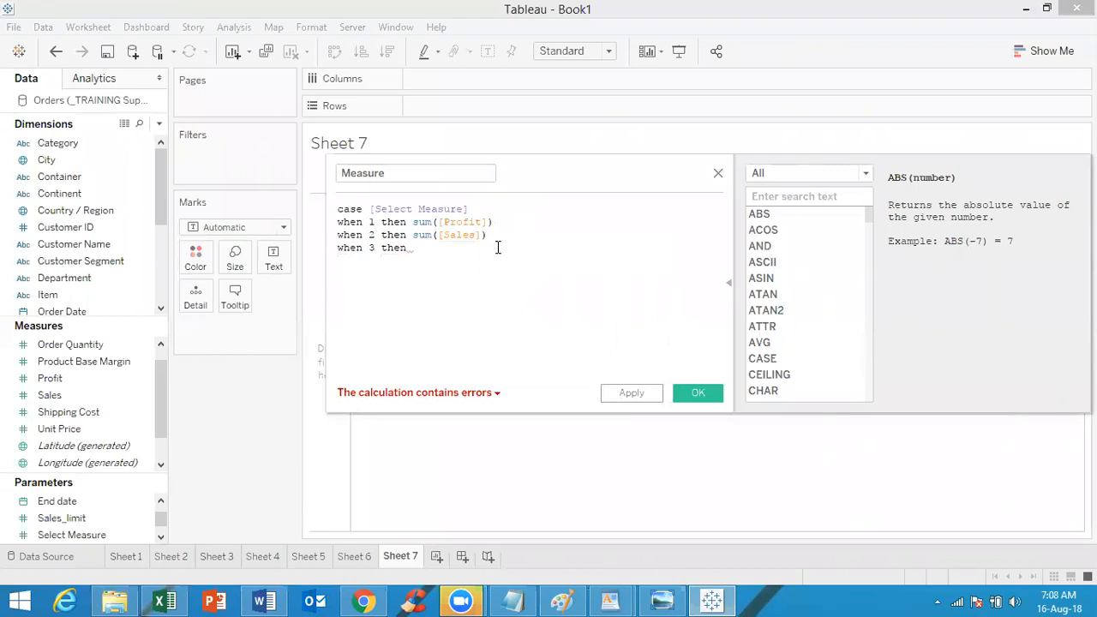
type("avg")
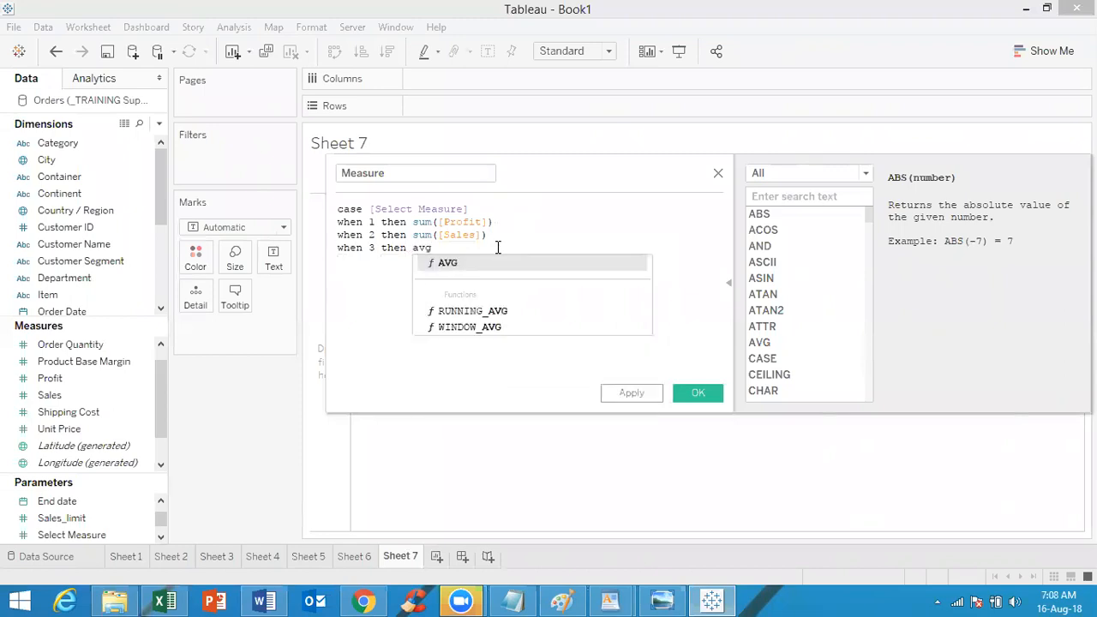
left_click(483, 260)
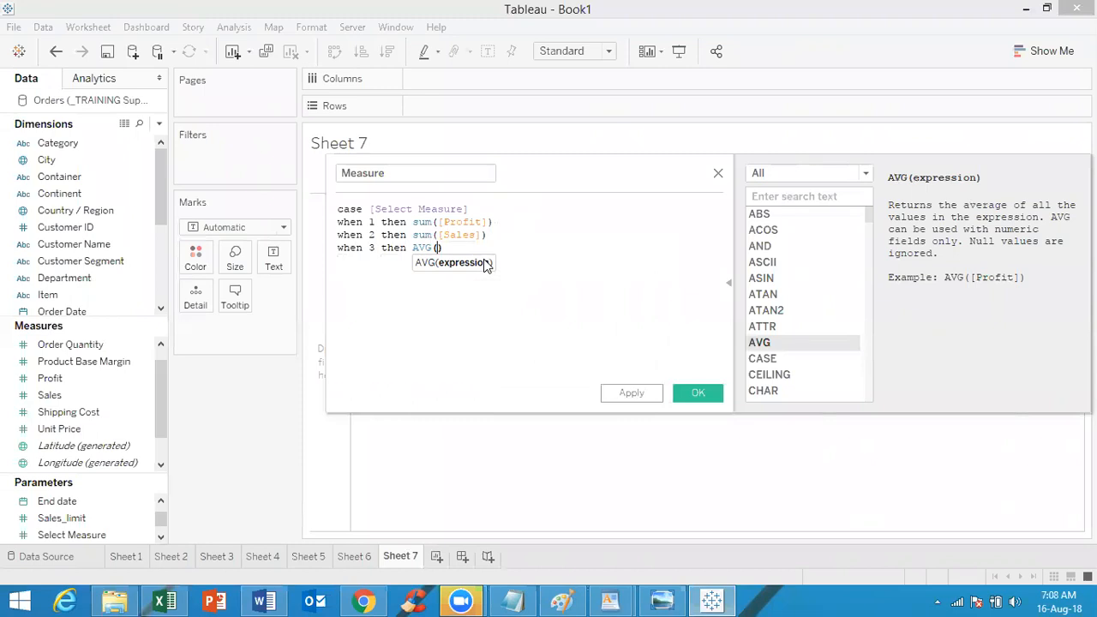
type("shi")
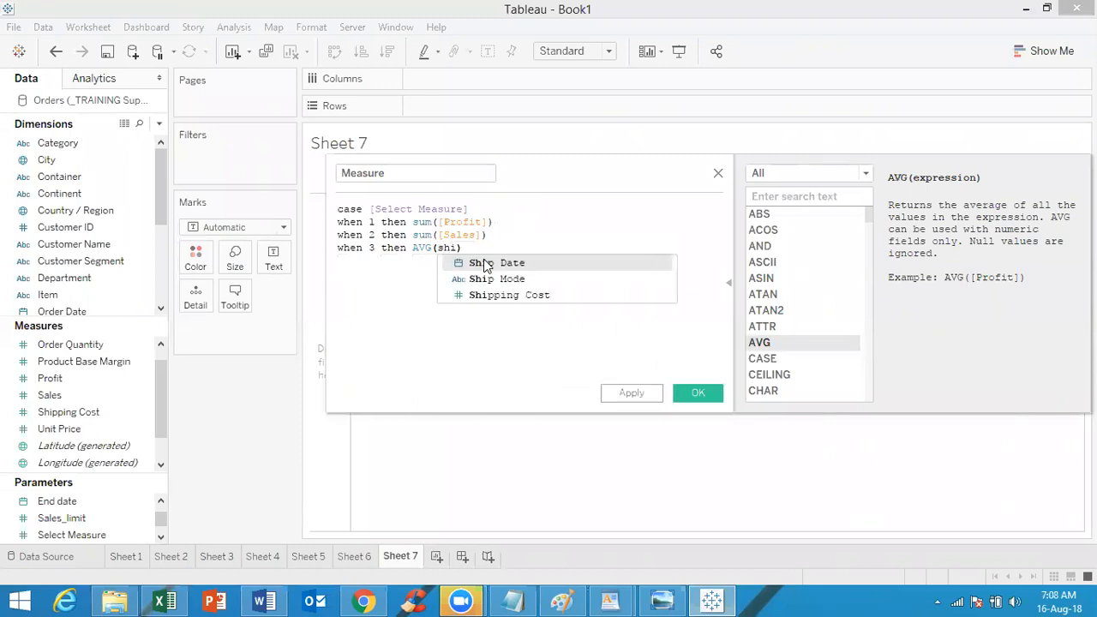
left_click(497, 294)
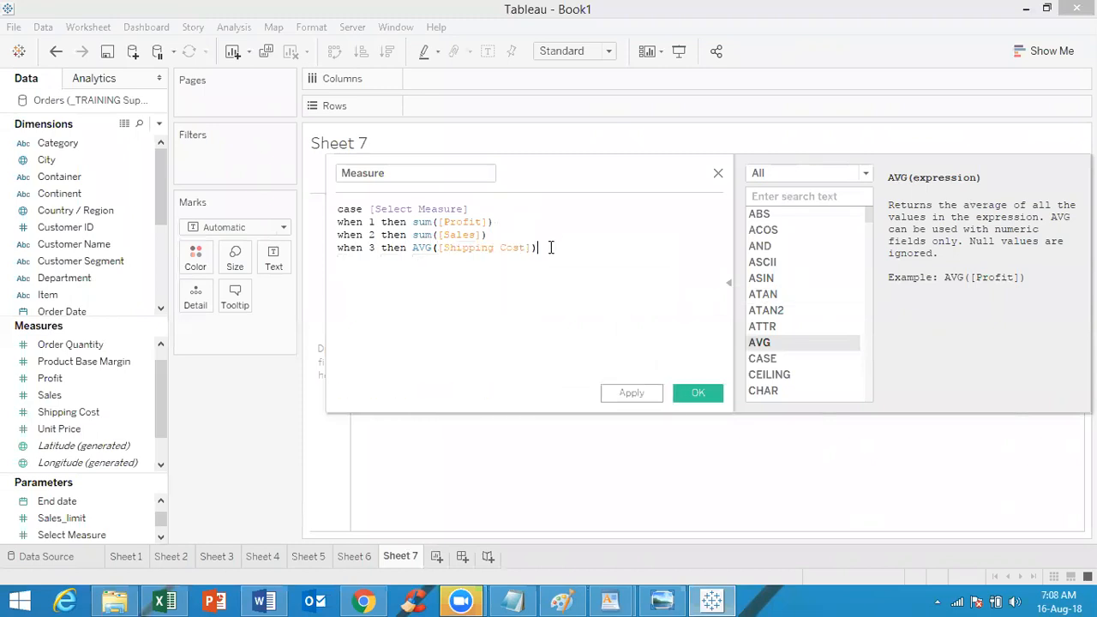
Add the line "when 4 then avg([Unit Price])" to the Measure formula
key("Return")
type("w")
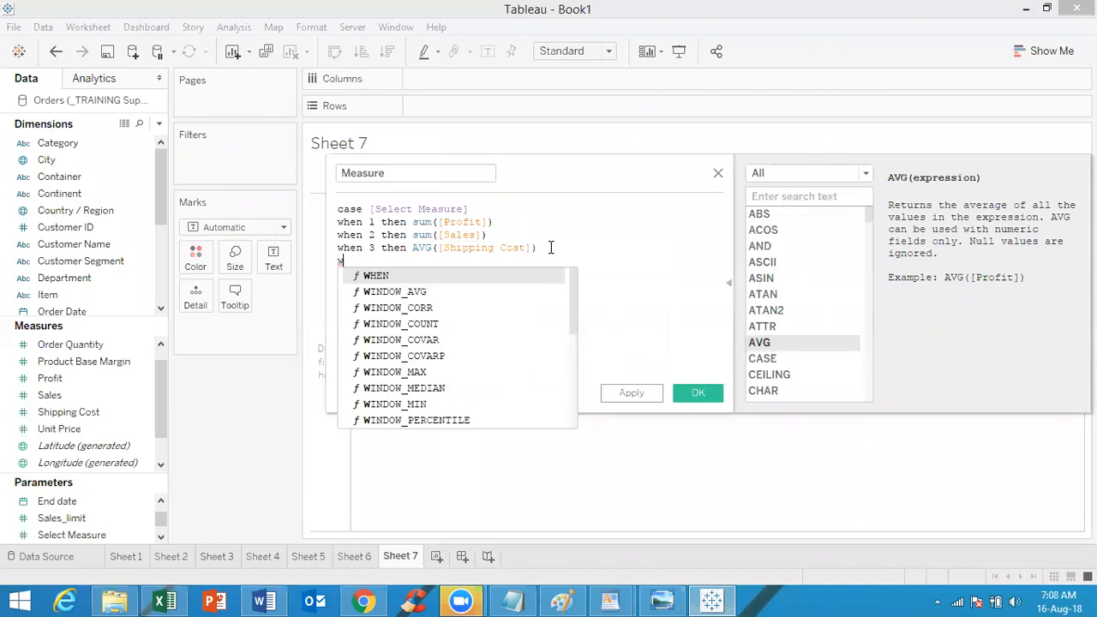
key("BackSpace")
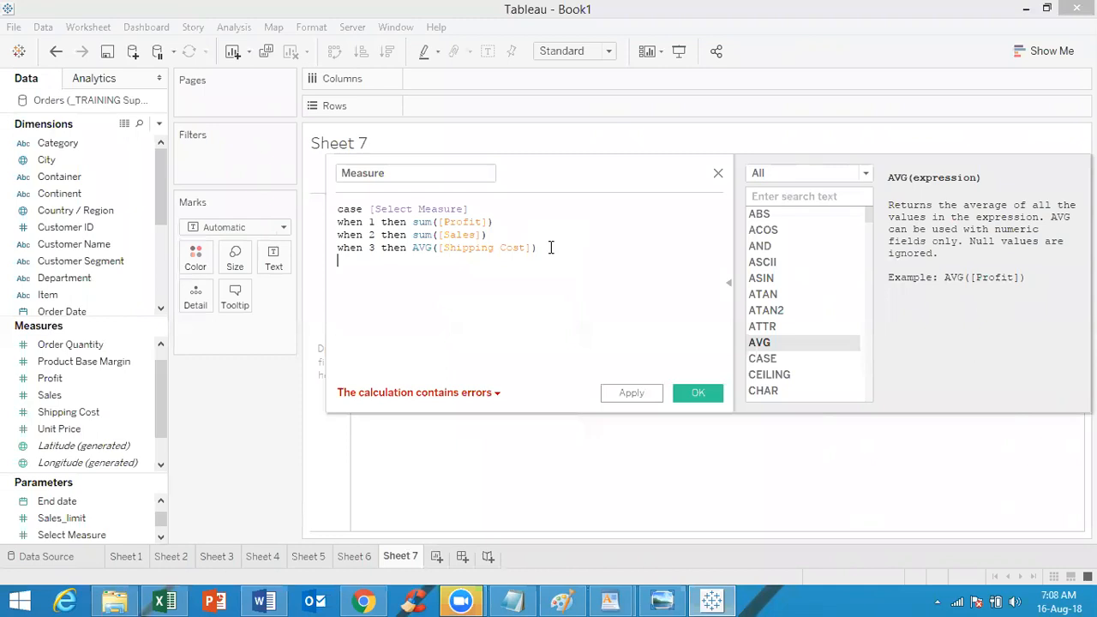
type("when 4")
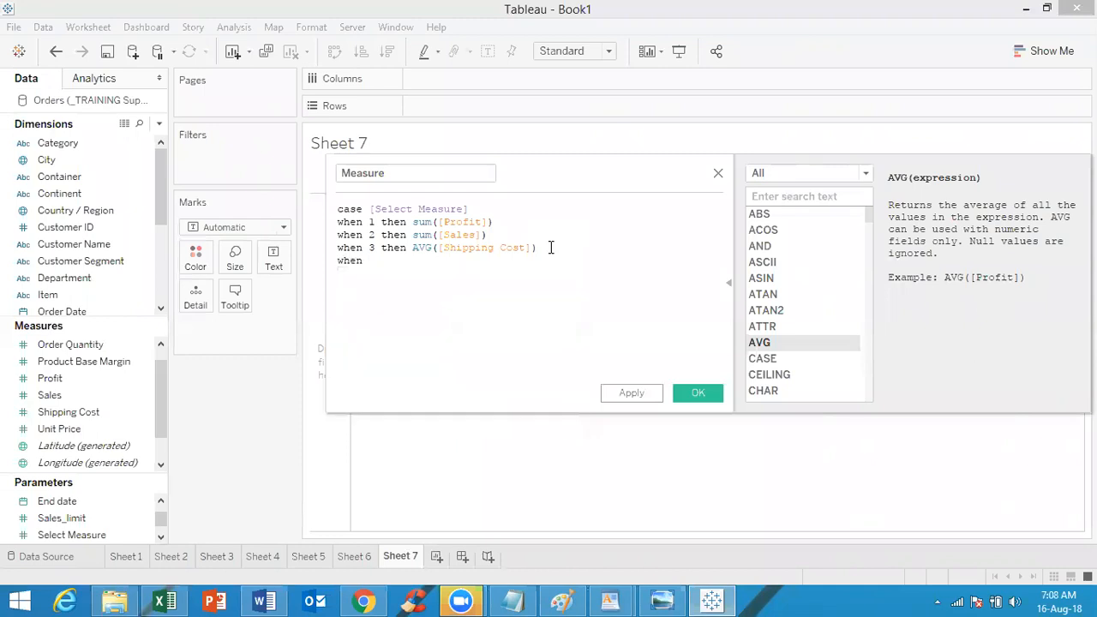
type(" then ")
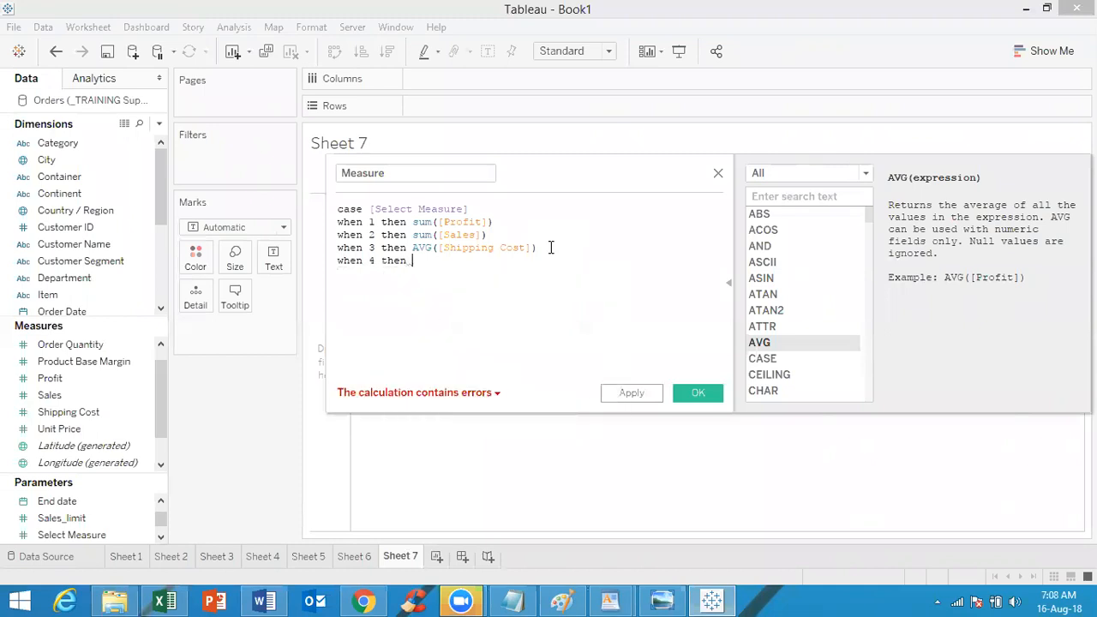
type("av")
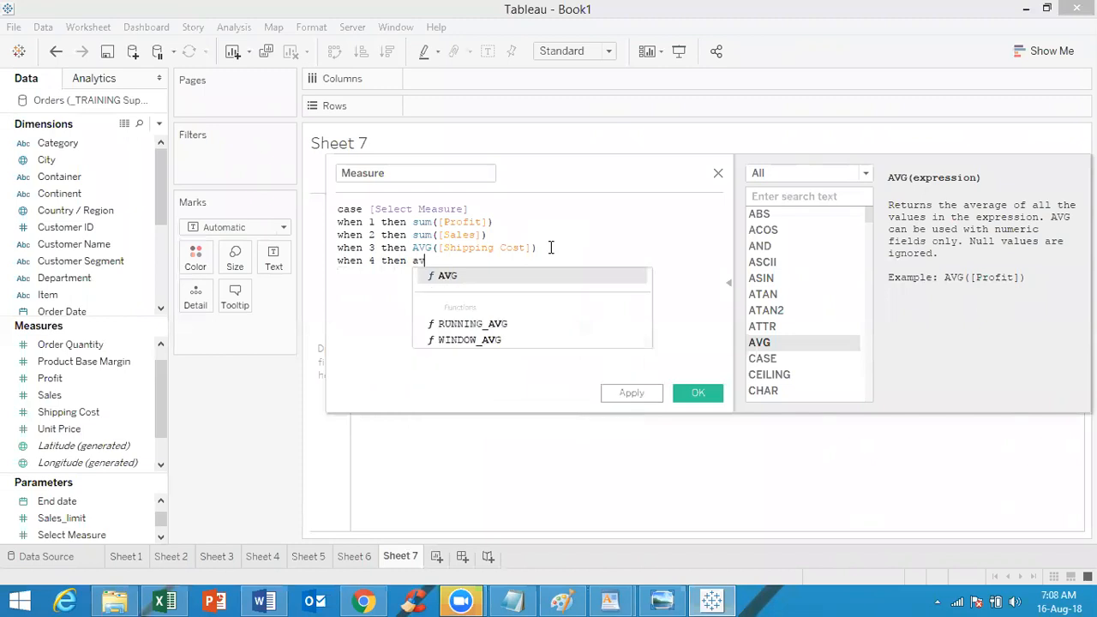
type("g(")
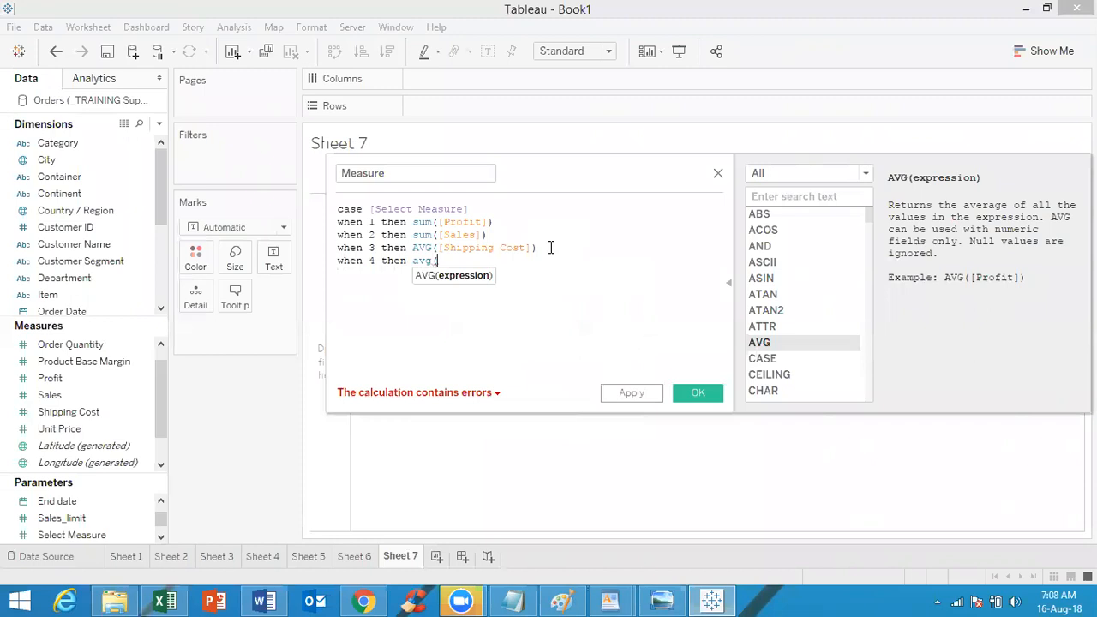
type("un")
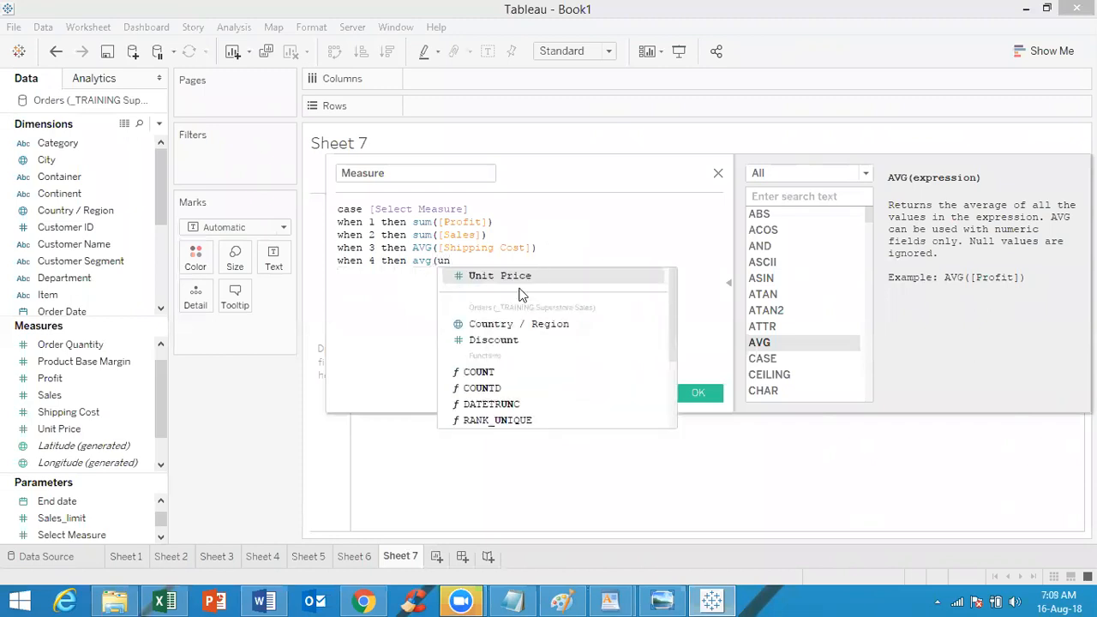
left_click(519, 278)
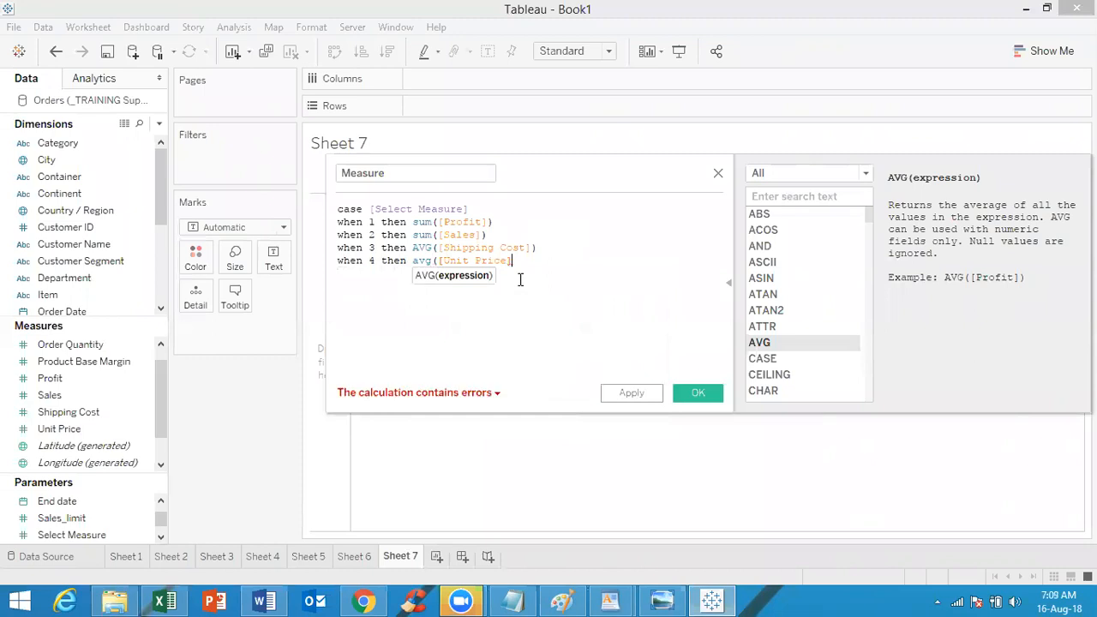
type(")")
key("Return")
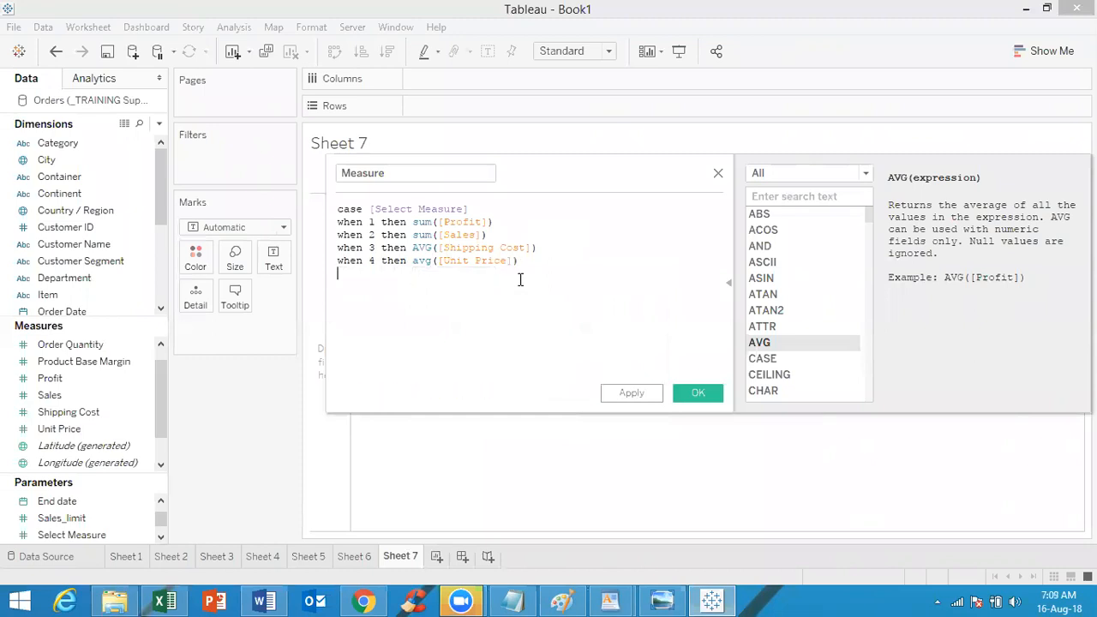
Try the Measure formula with a closing END and without it, and view the calculation's error details
type("end")
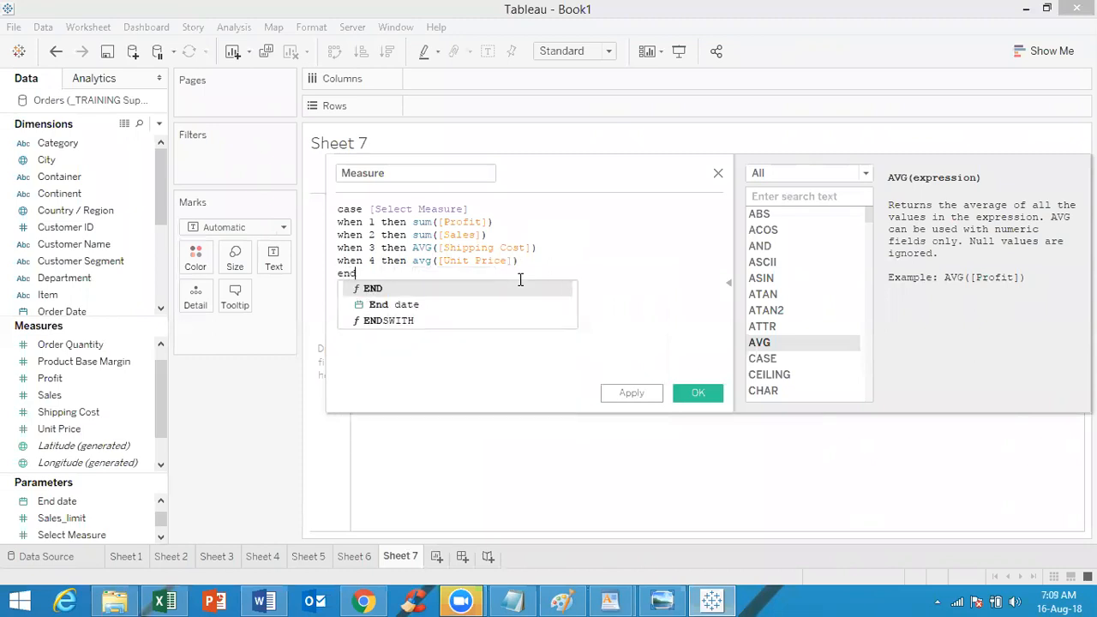
key("Return")
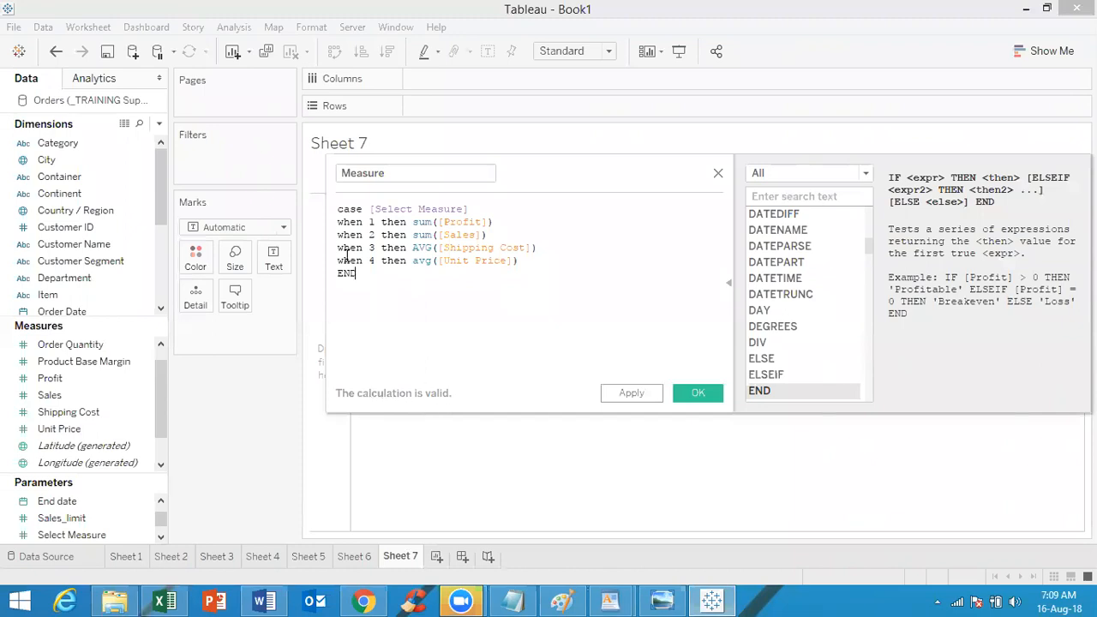
key("BackSpace")
key("BackSpace")
key("BackSpace")
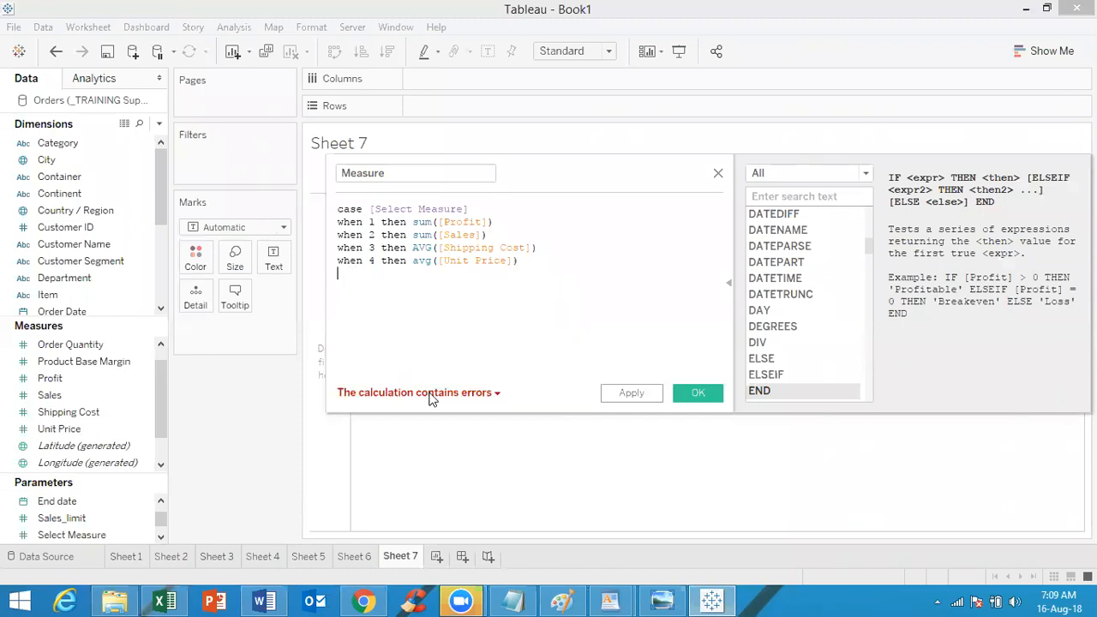
mouse_move(431, 399)
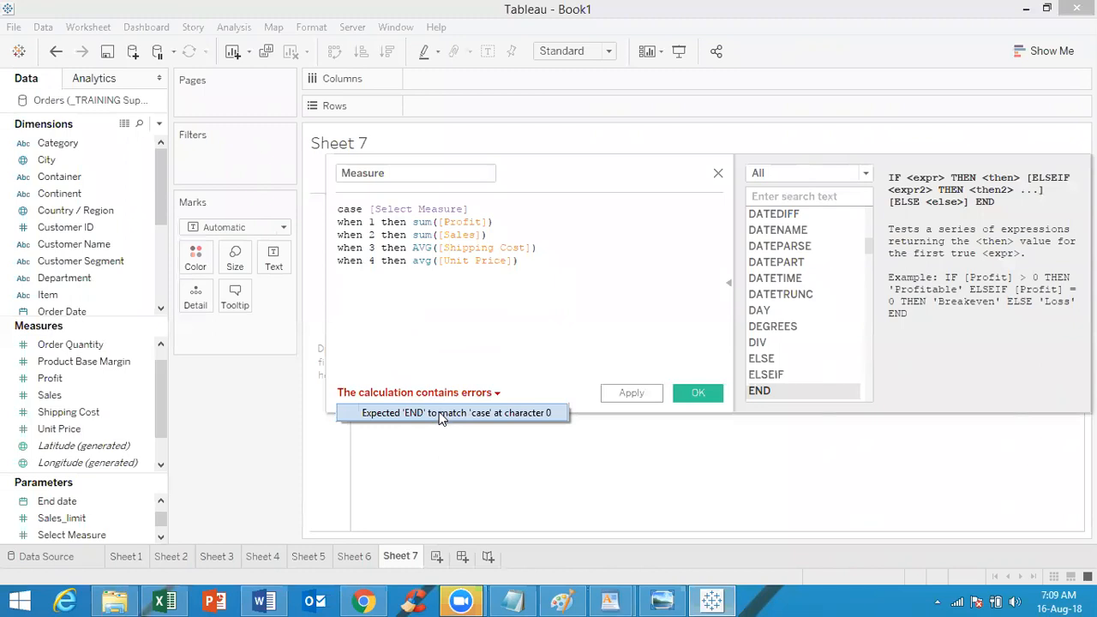
left_click(393, 295)
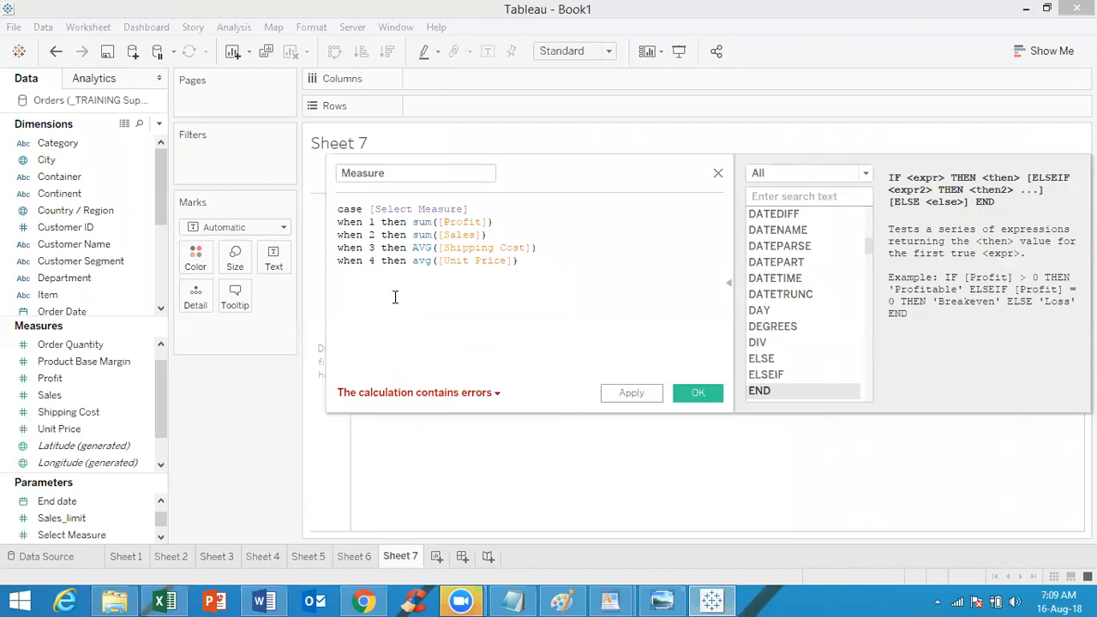
Close the case statement with END and save the Measure calculated field
type("end")
key("Return")
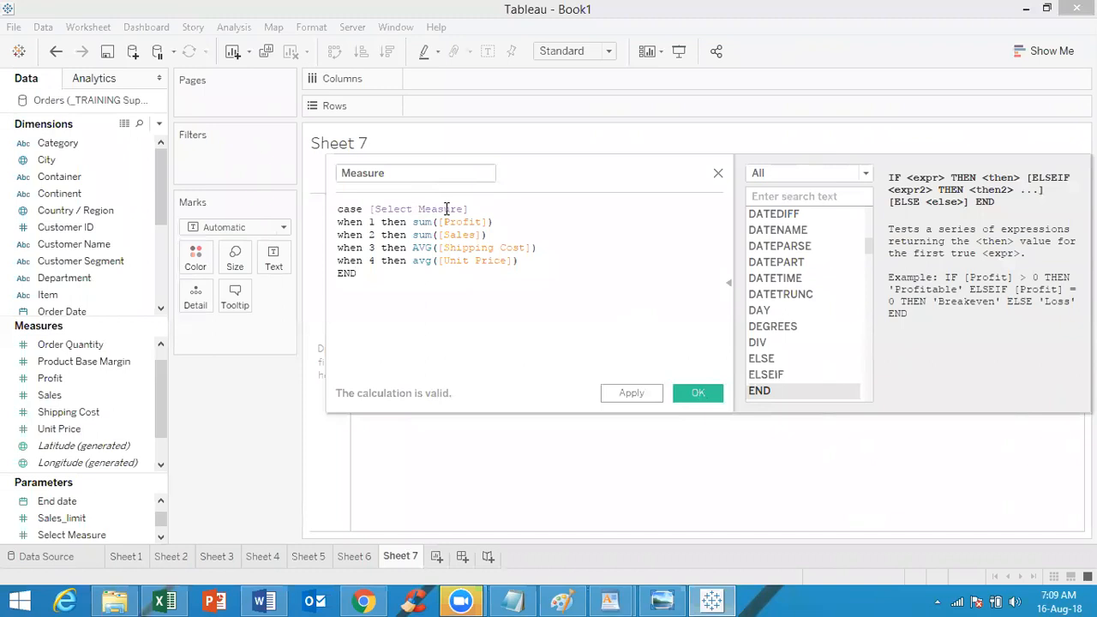
left_click(122, 399)
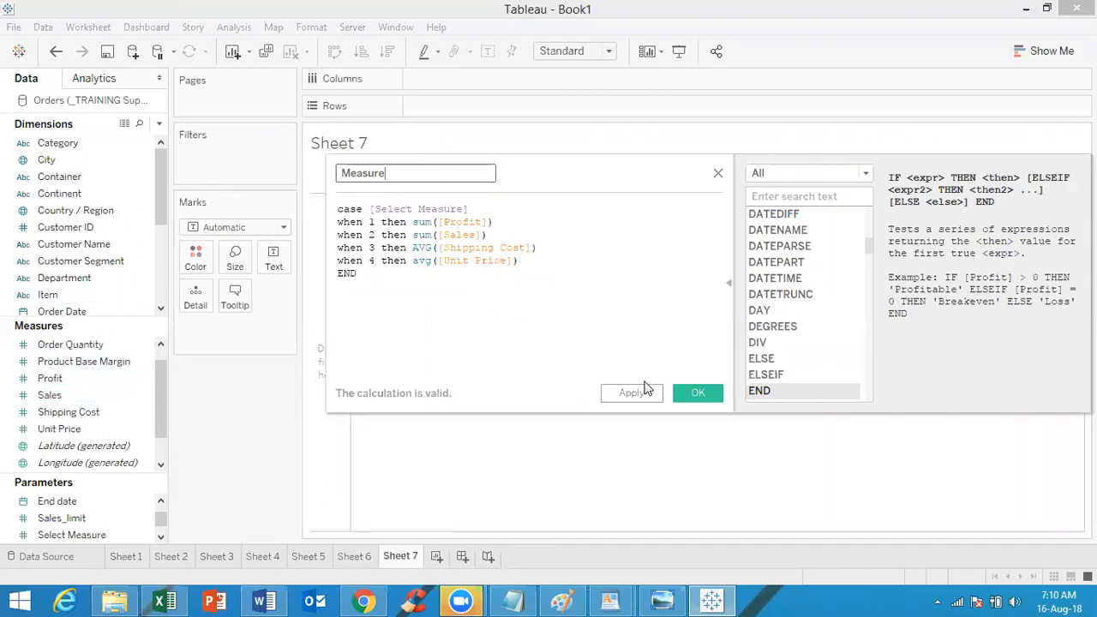
left_click(709, 396)
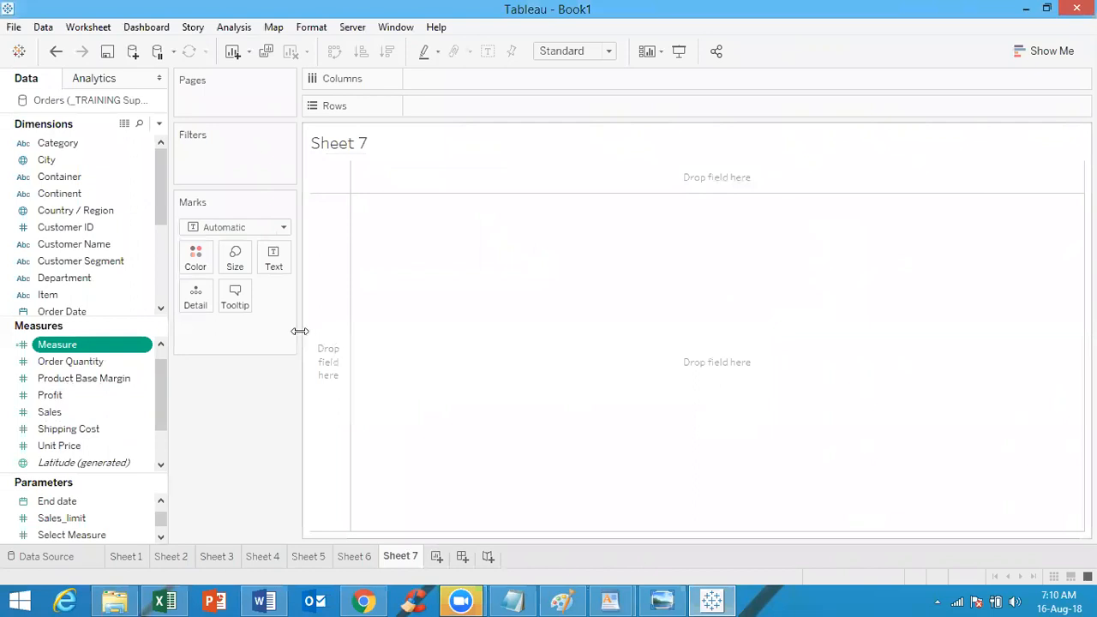
Chart Measure on rows against Order Date on columns, with the date set to Month and made continuous
left_click_drag(73, 348, 468, 120)
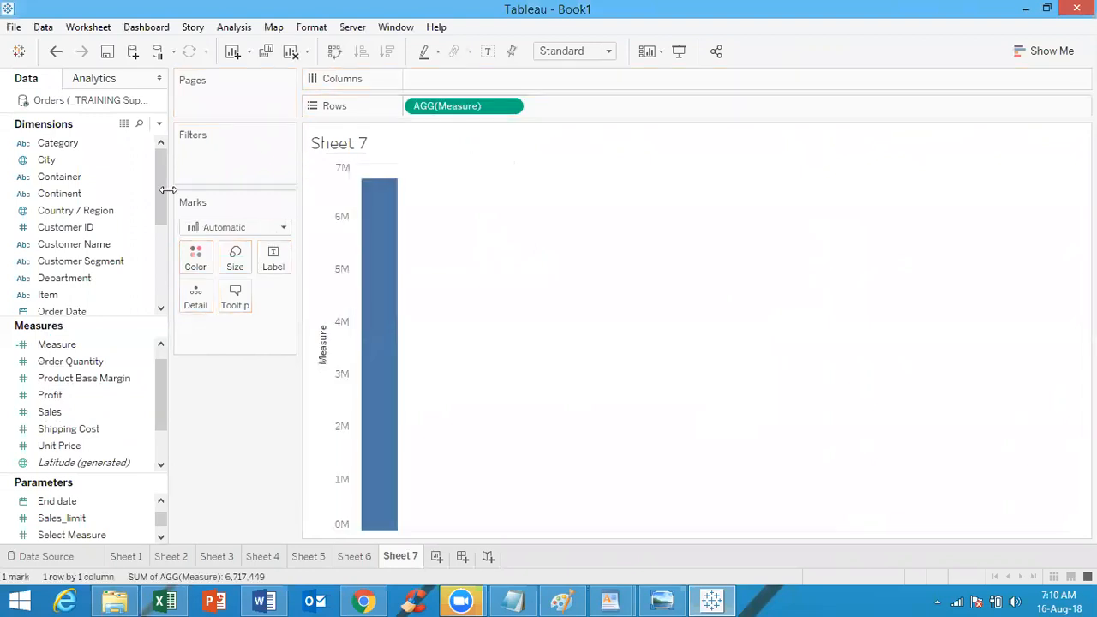
left_click_drag(94, 312, 451, 81)
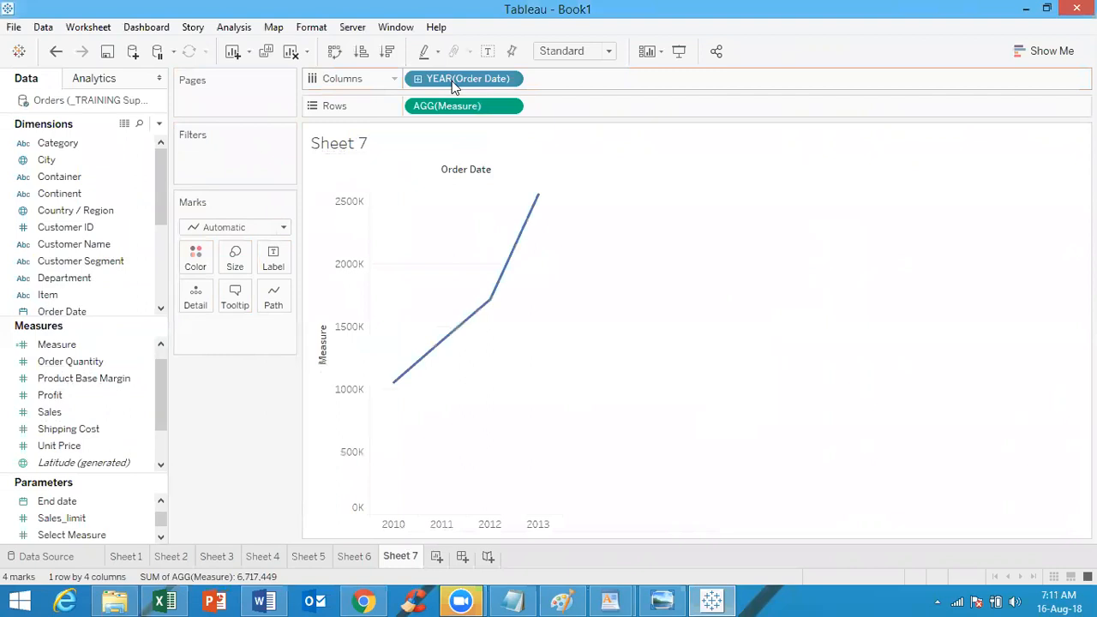
left_click(512, 79)
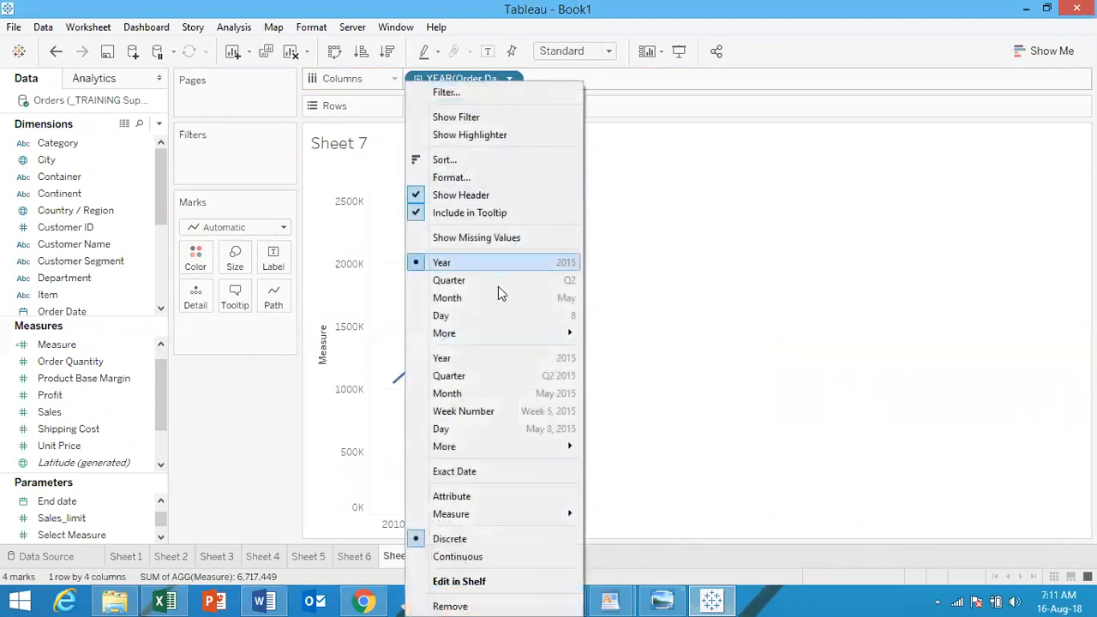
left_click(494, 297)
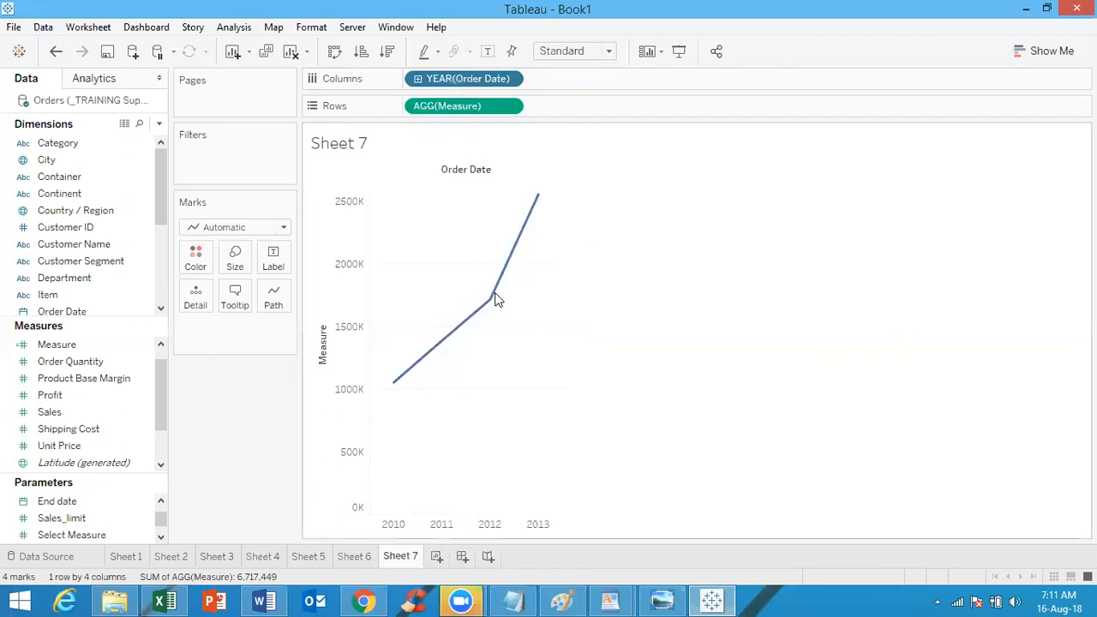
left_click(510, 80)
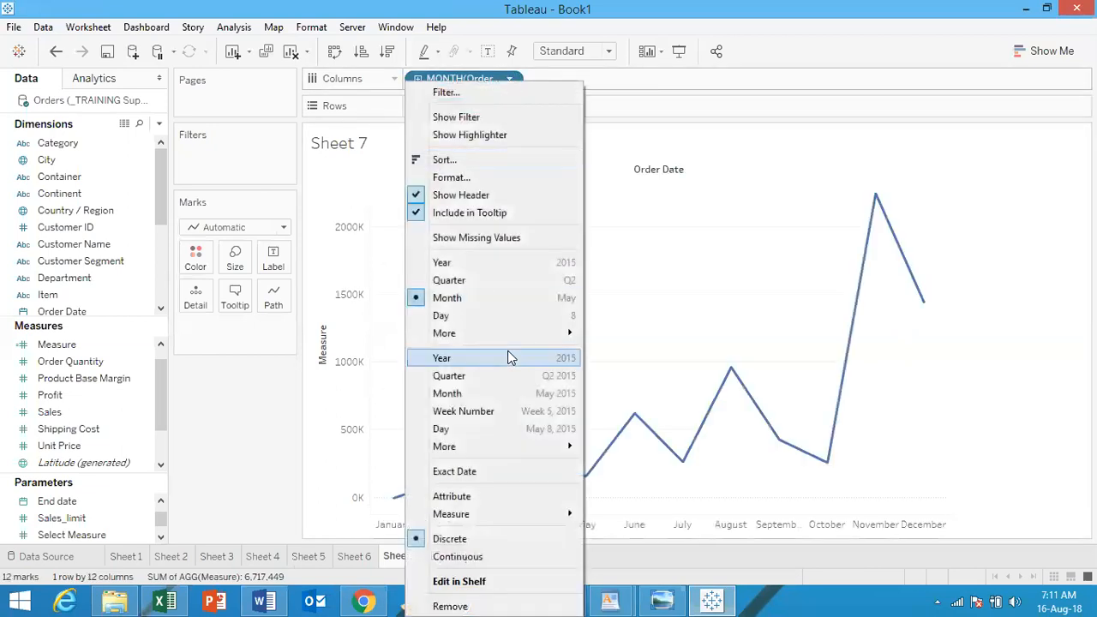
left_click(469, 558)
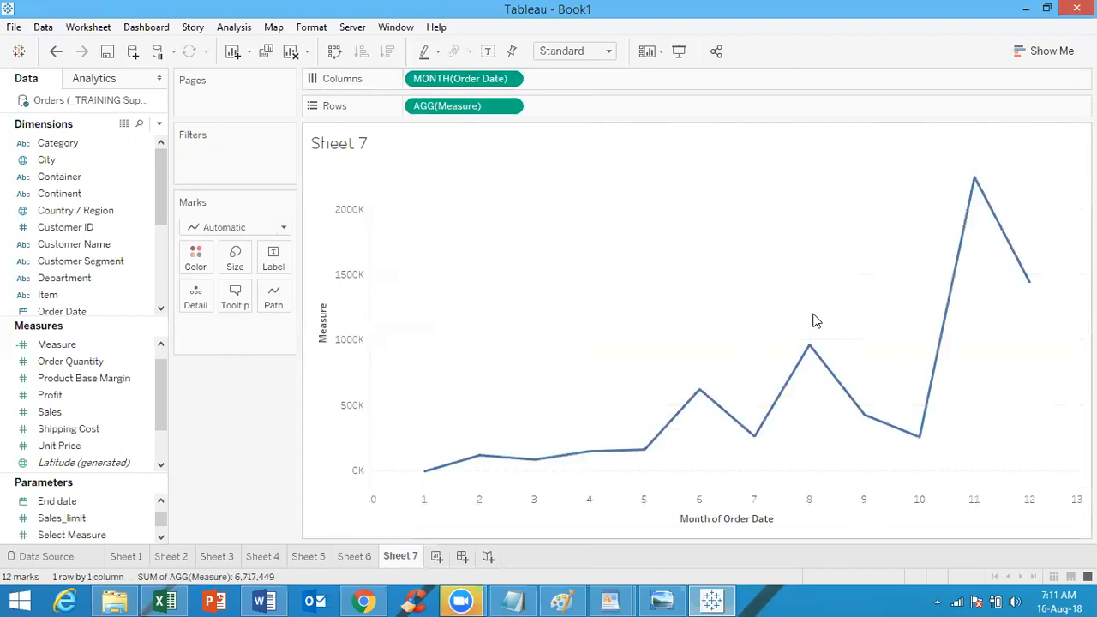
Color the chart's lines by Department
left_click(76, 143)
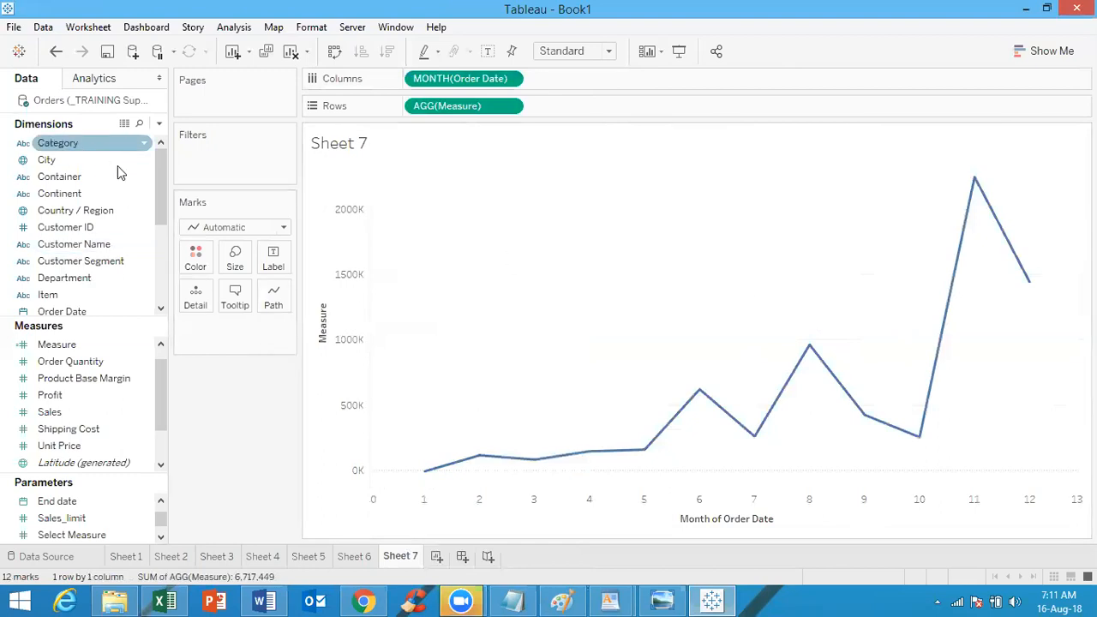
left_click_drag(94, 278, 184, 257)
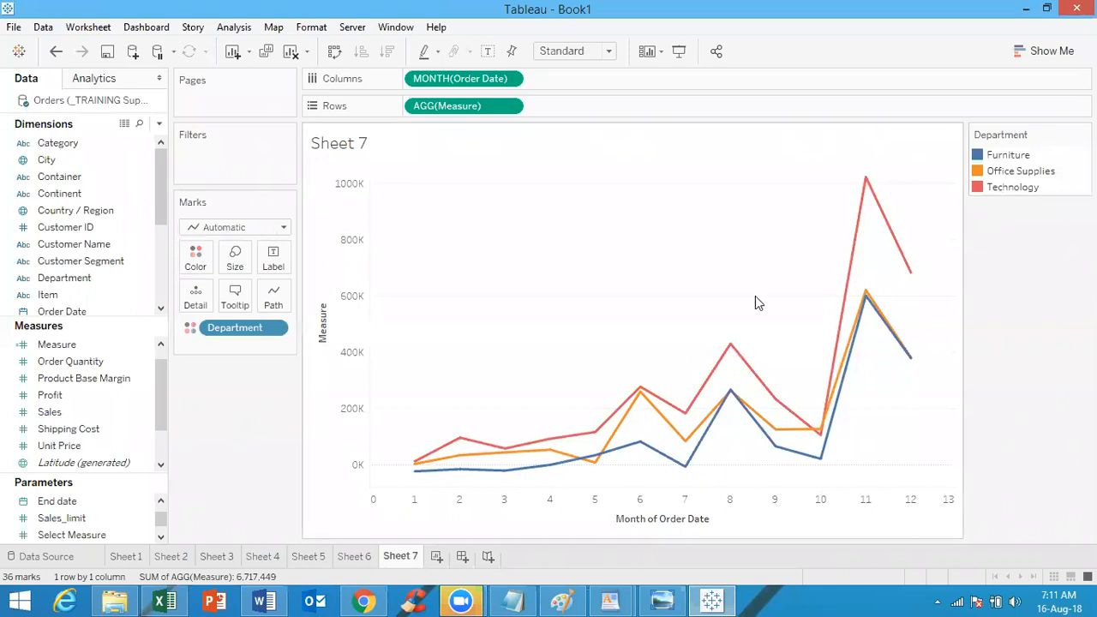
Show the parameter control for Select Measure and display it as a single value list
left_click(77, 534)
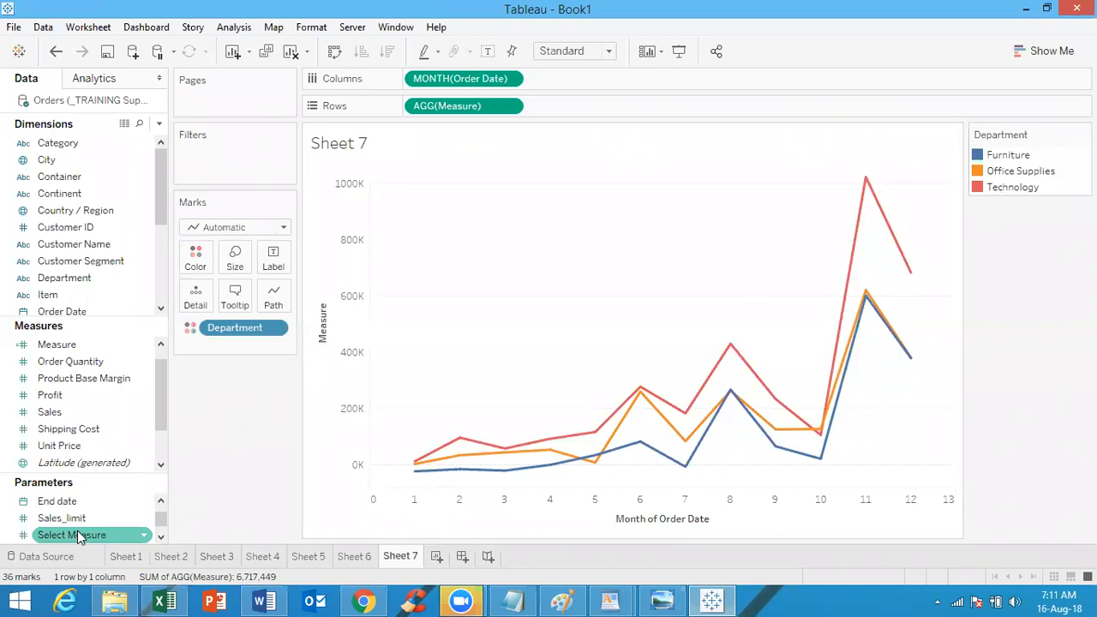
right_click(77, 531)
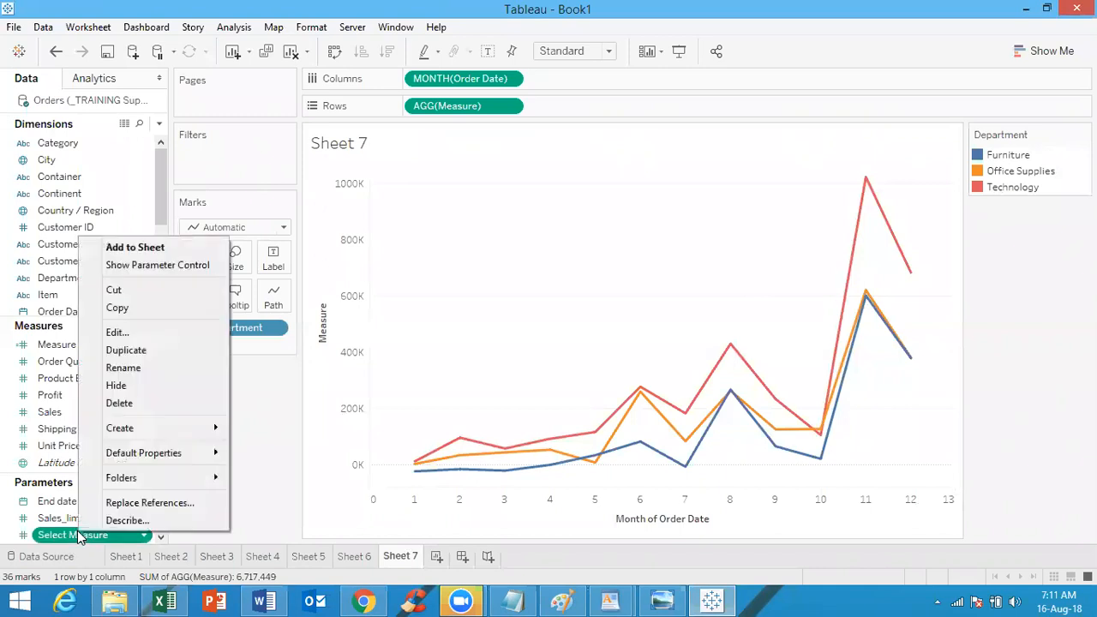
left_click(154, 265)
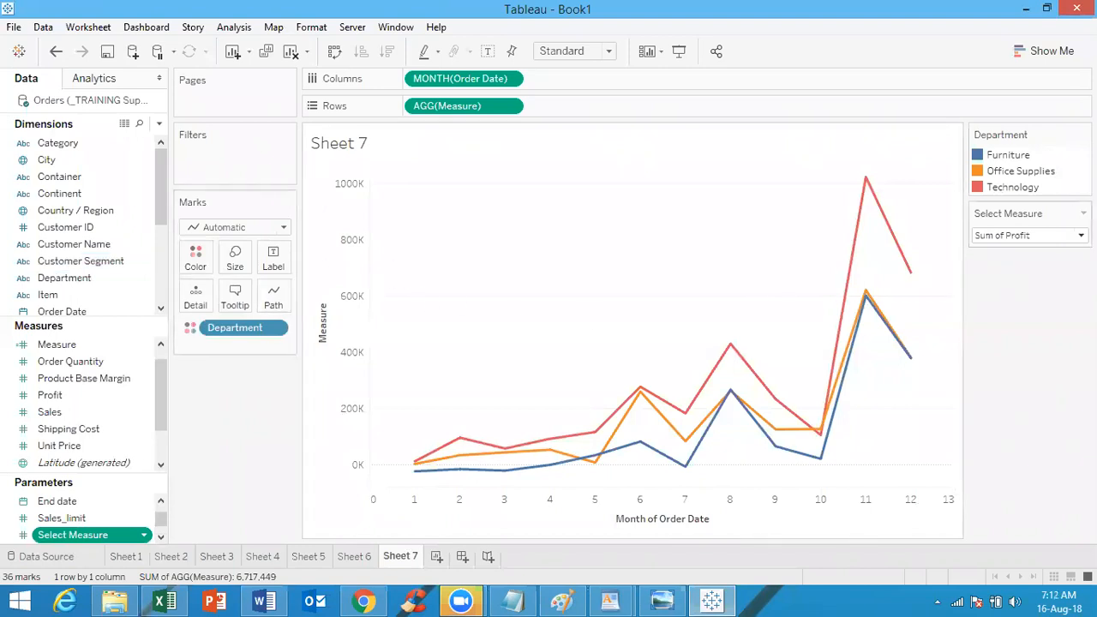
left_click(1084, 212)
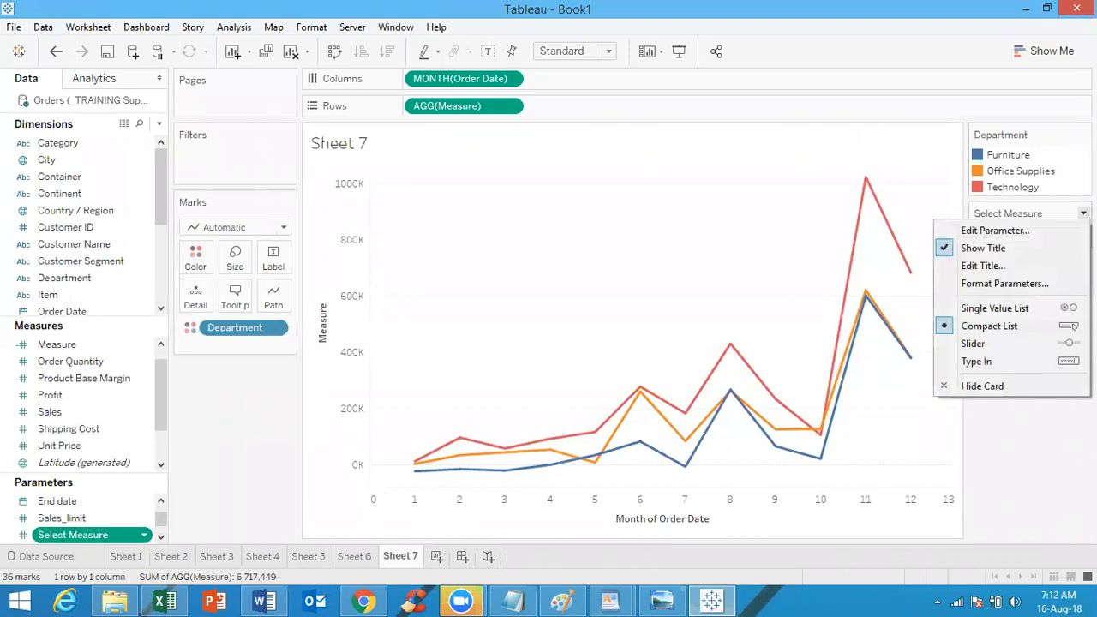
left_click(998, 307)
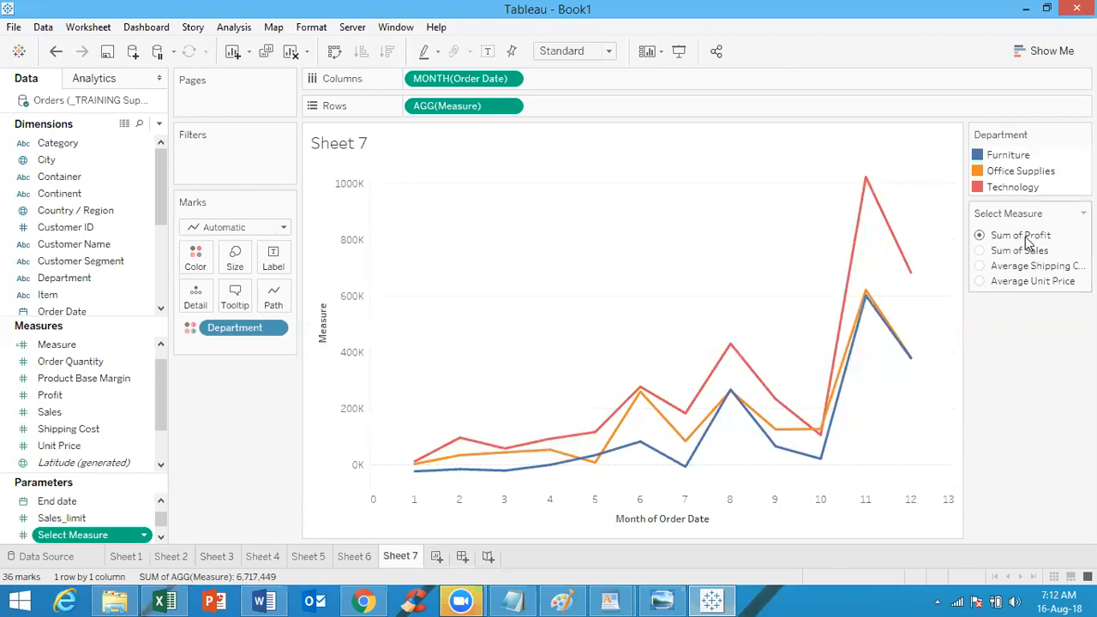
Switch Select Measure through Sum of Sales, Average Shipping Cost and Average Unit Price to see how the line chart responds
left_click(979, 252)
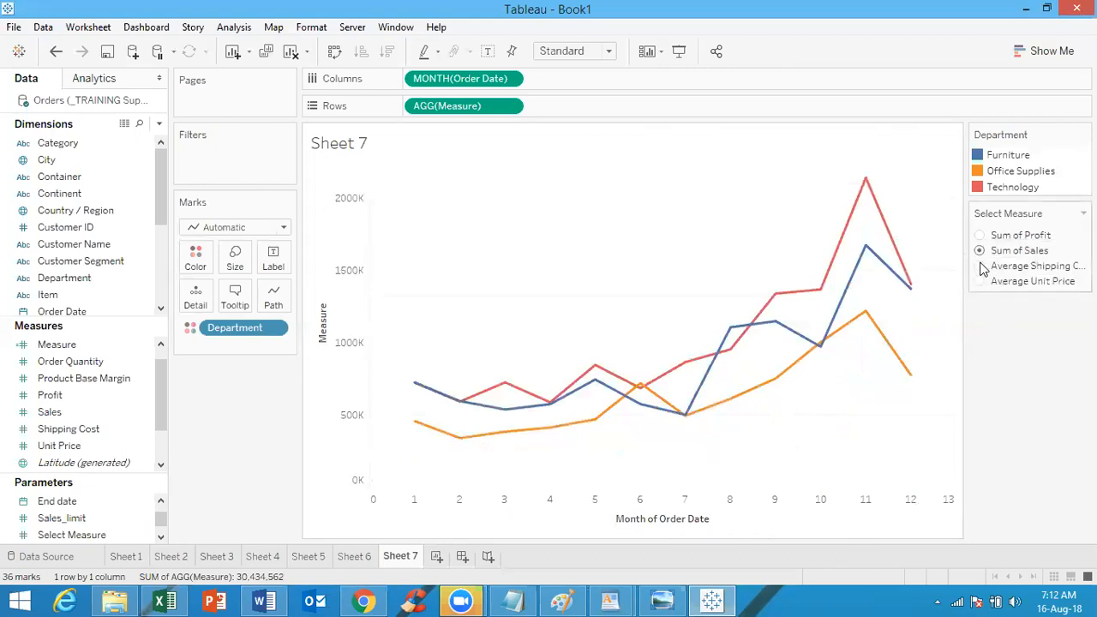
left_click(979, 266)
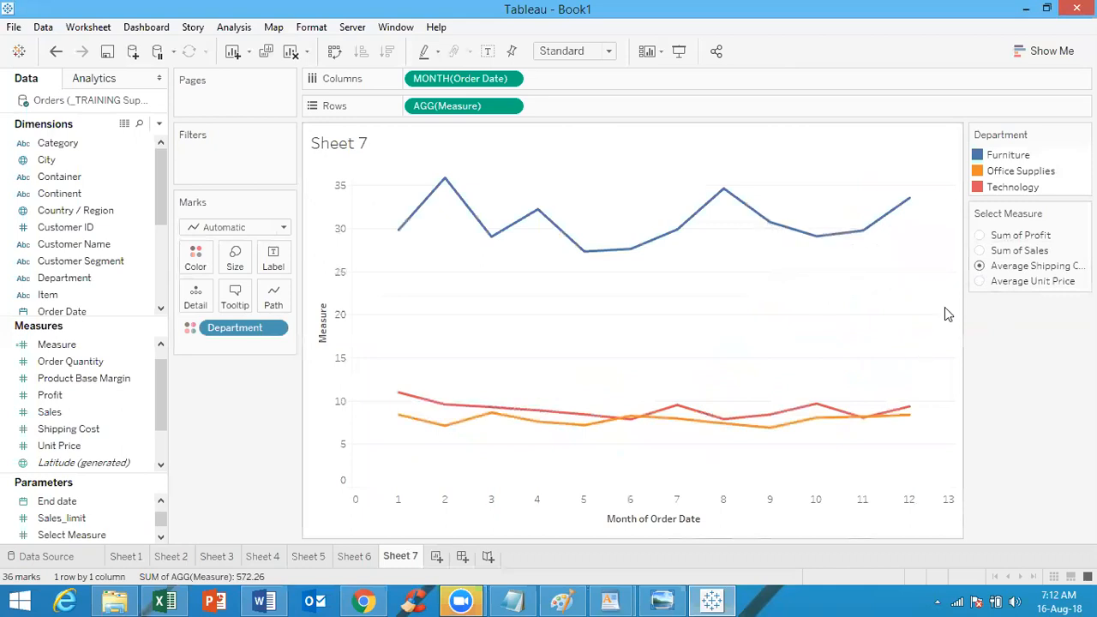
left_click(979, 282)
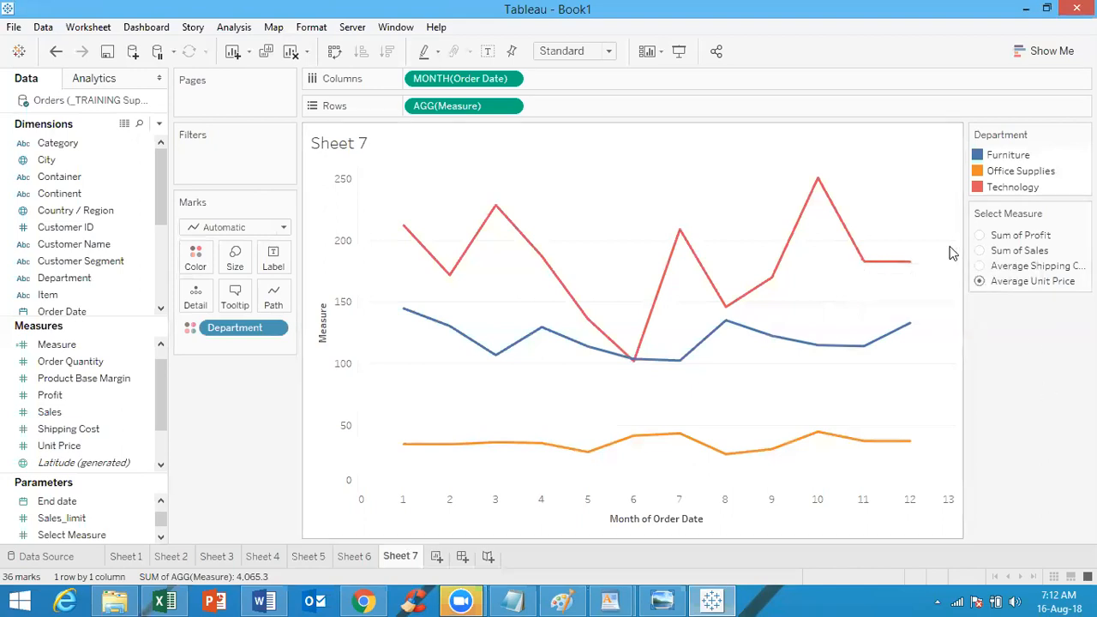
mouse_move(896, 266)
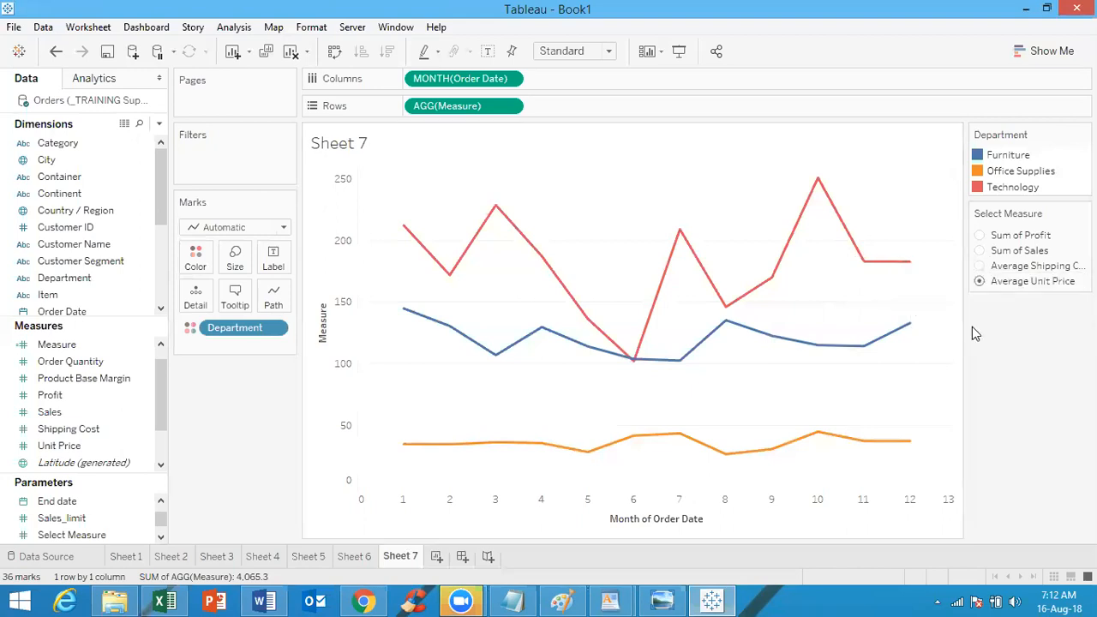
Review the list of parameter usages in the Word document, then return to Tableau and look over the Select Measure, Department and Measure fields
left_click(264, 600)
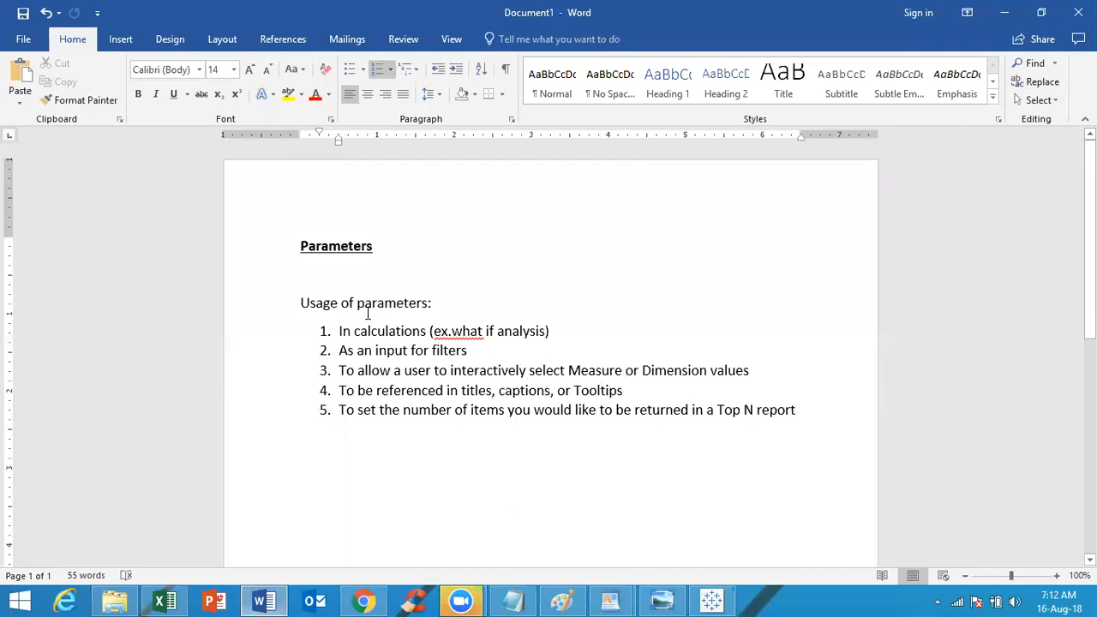
left_click(1006, 13)
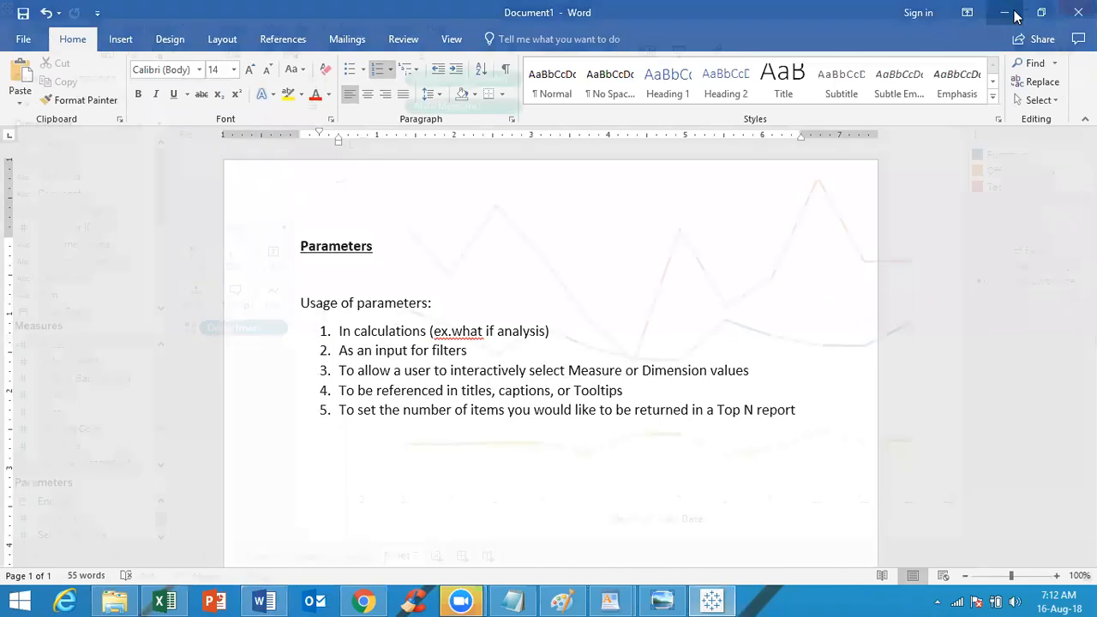
left_click(88, 536)
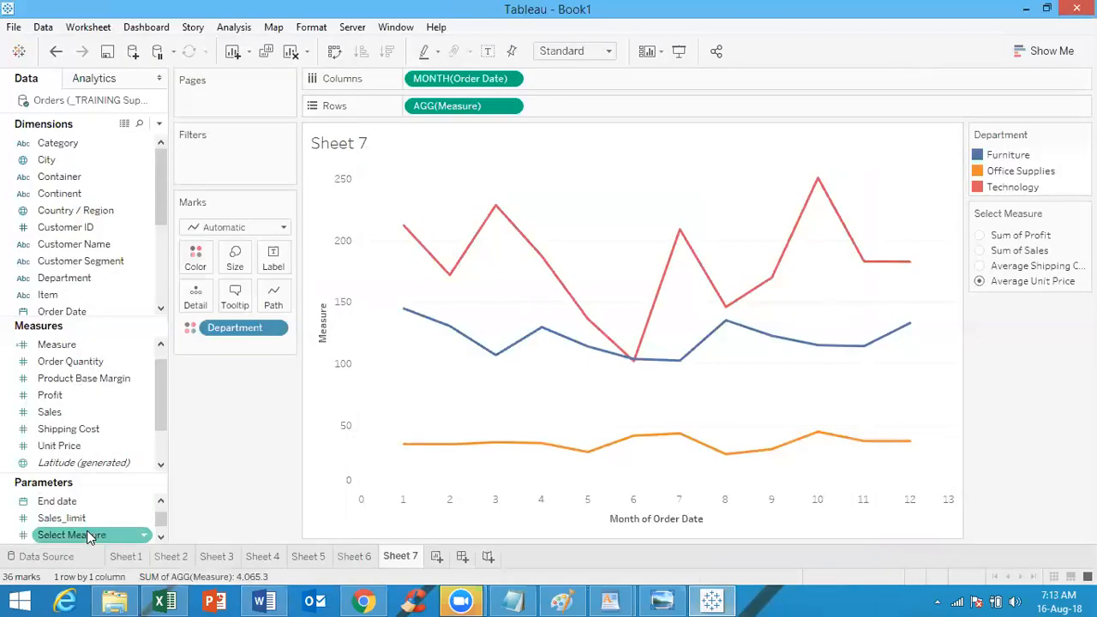
left_click(97, 280)
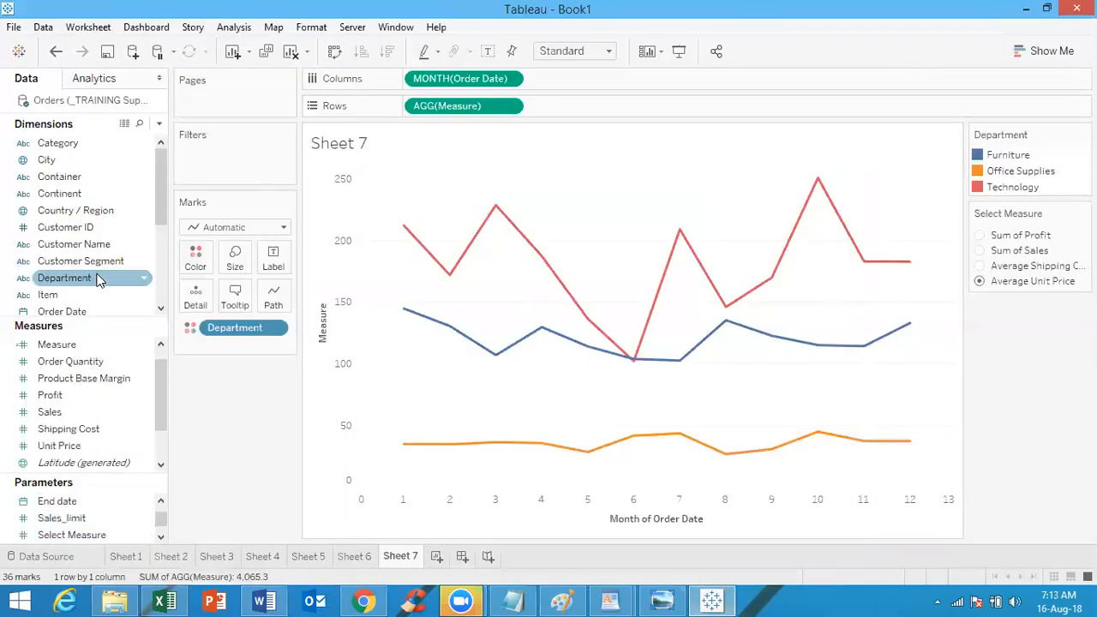
left_click(84, 346)
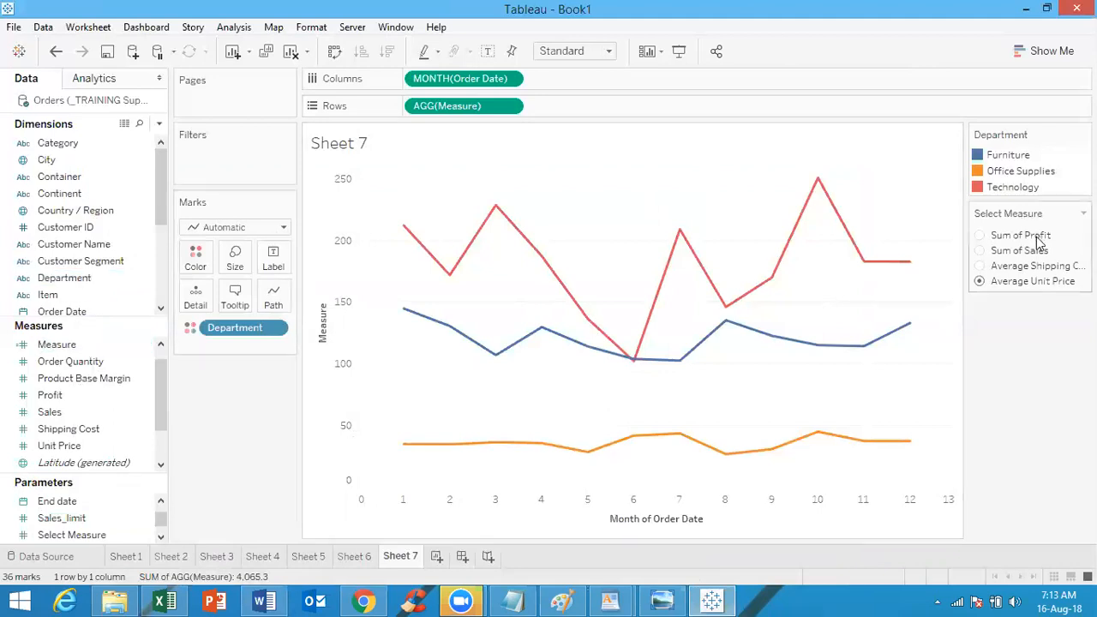
Cycle Select Measure repeatedly through all four options, from Sum of Profit to Average Unit Price, and compare the monthly department lines
left_click(980, 237)
left_click(982, 252)
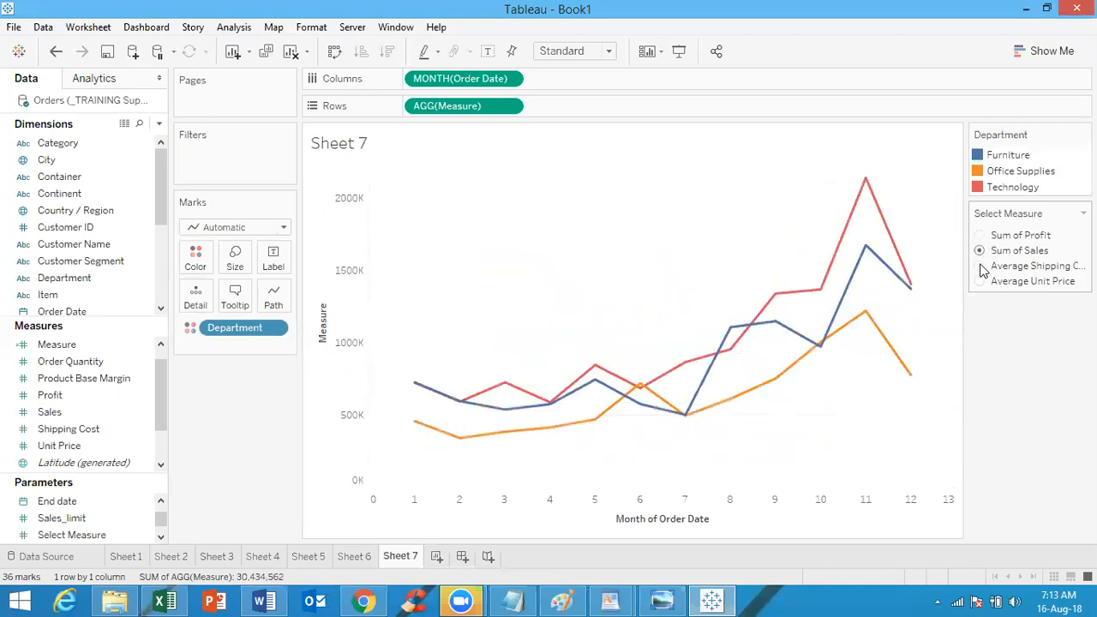
left_click(980, 267)
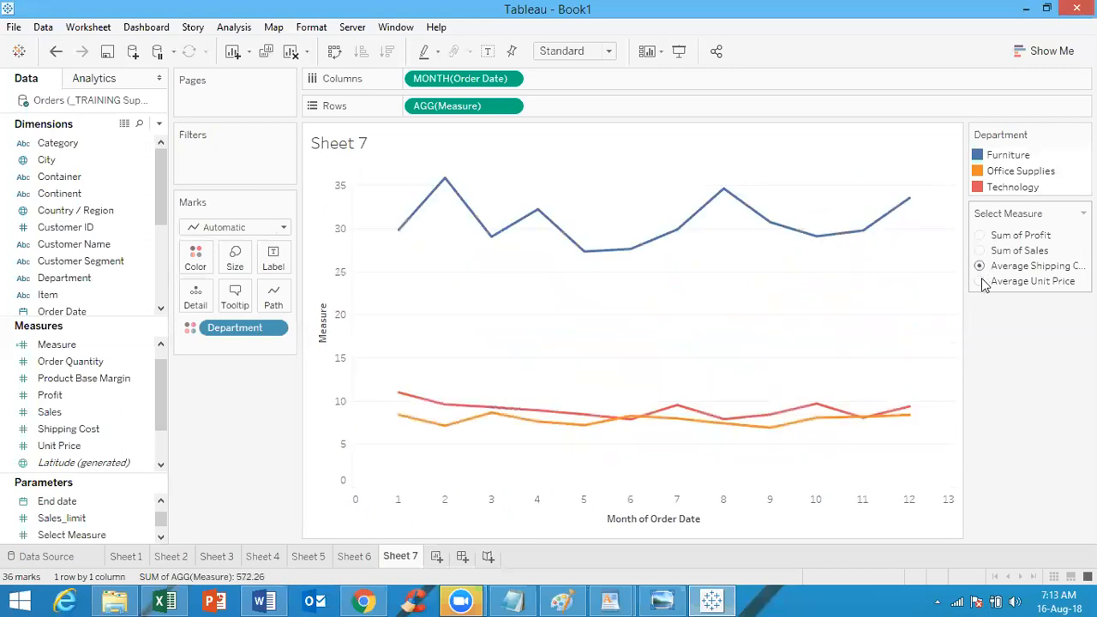
left_click(982, 280)
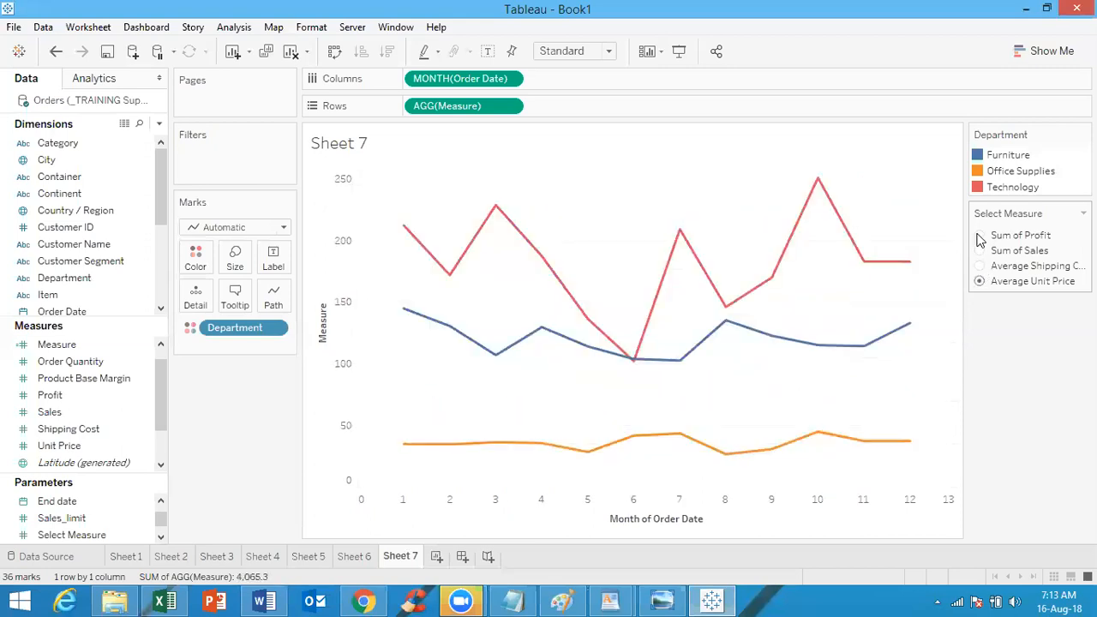
left_click(980, 238)
left_click(981, 251)
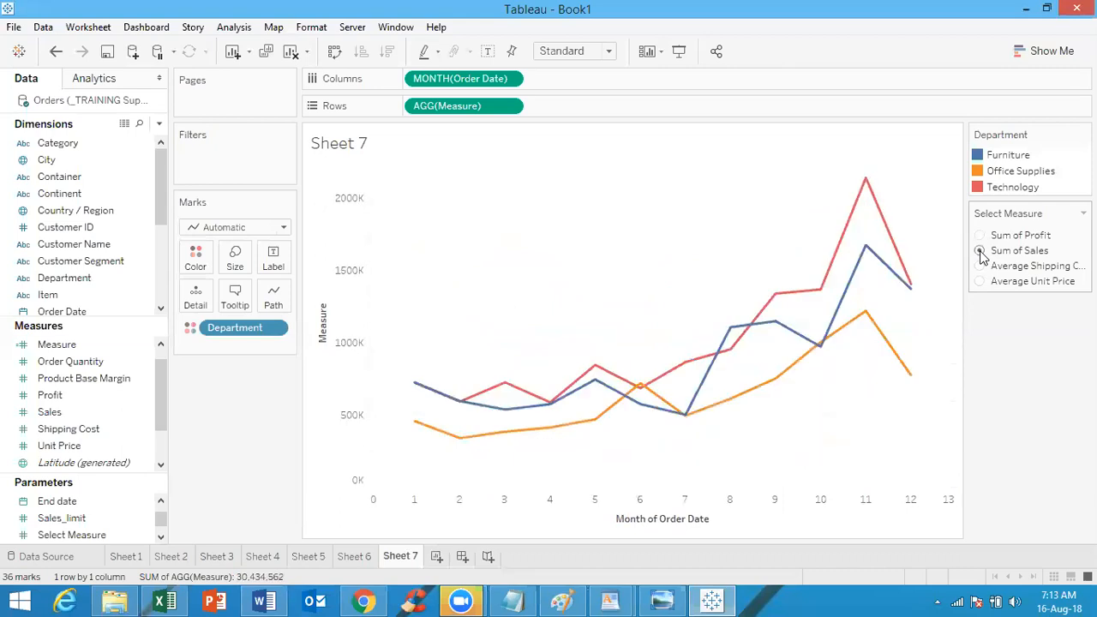
left_click(982, 268)
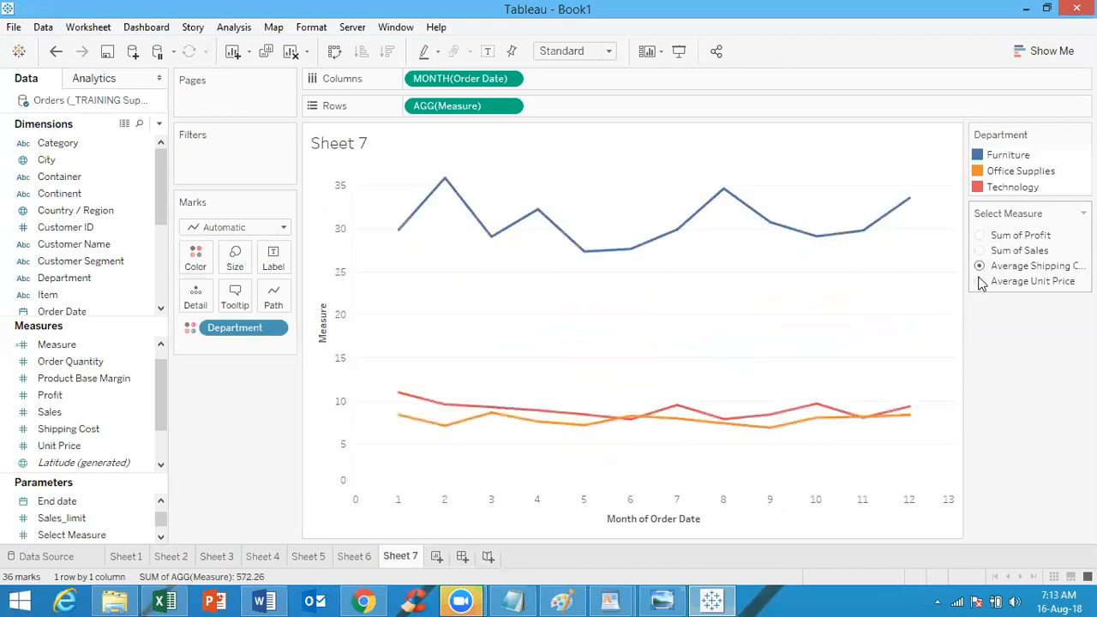
left_click(981, 282)
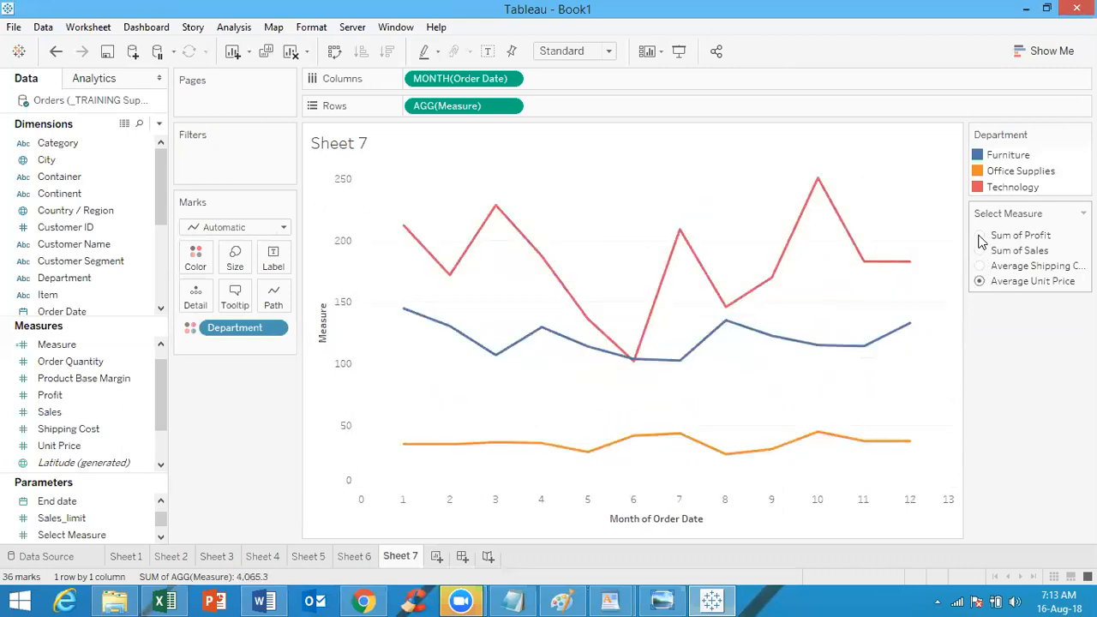
left_click(981, 237)
left_click(981, 250)
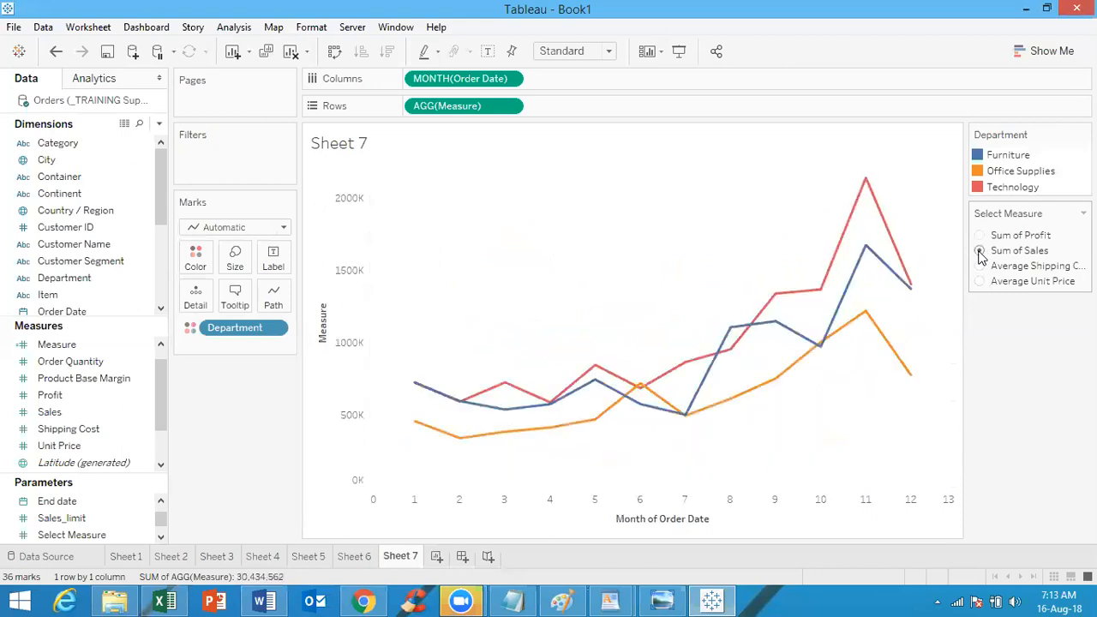
left_click(980, 267)
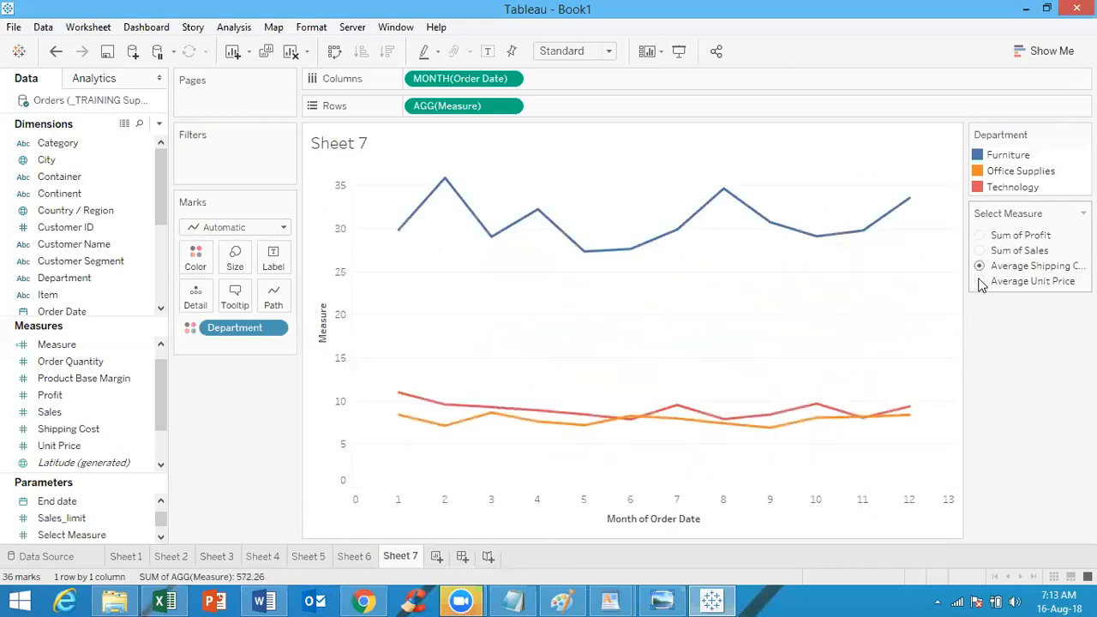
left_click(982, 282)
left_click(980, 235)
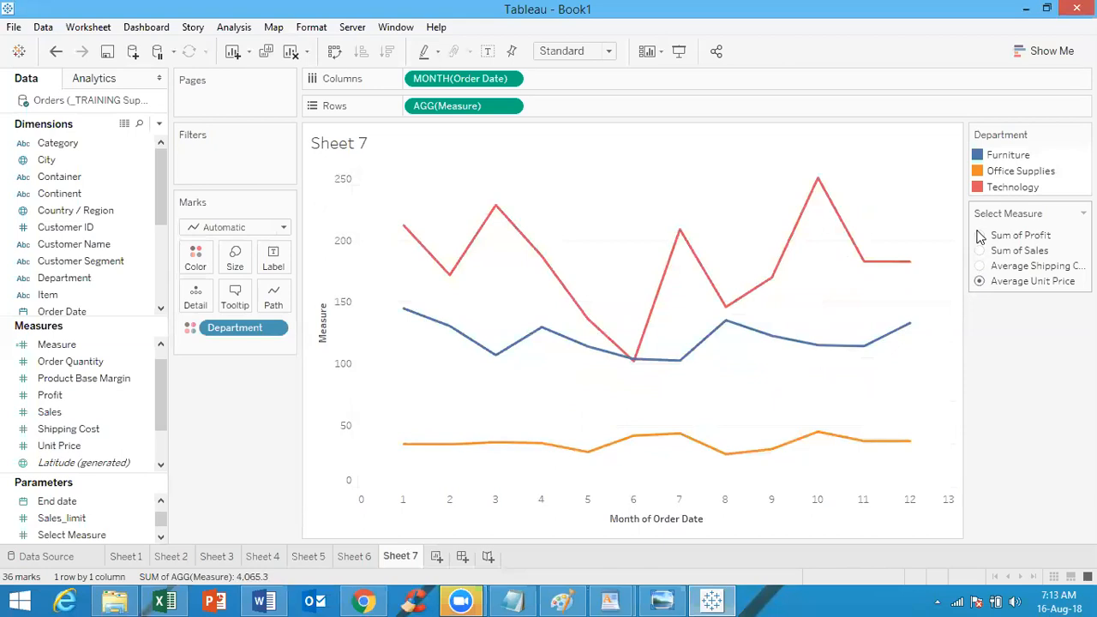
left_click(981, 251)
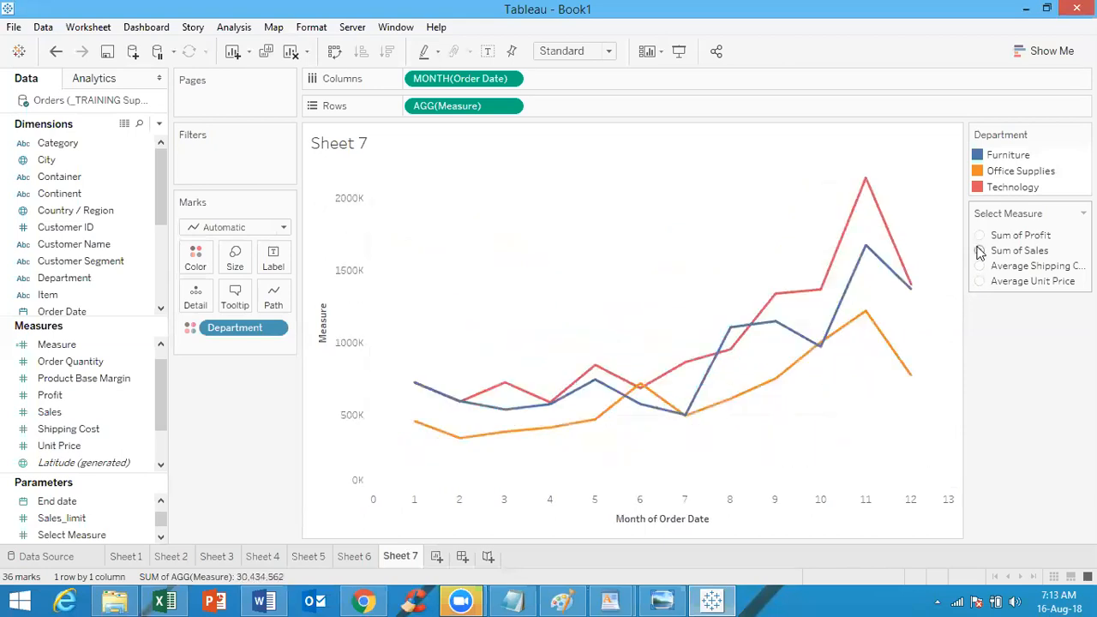
left_click(981, 268)
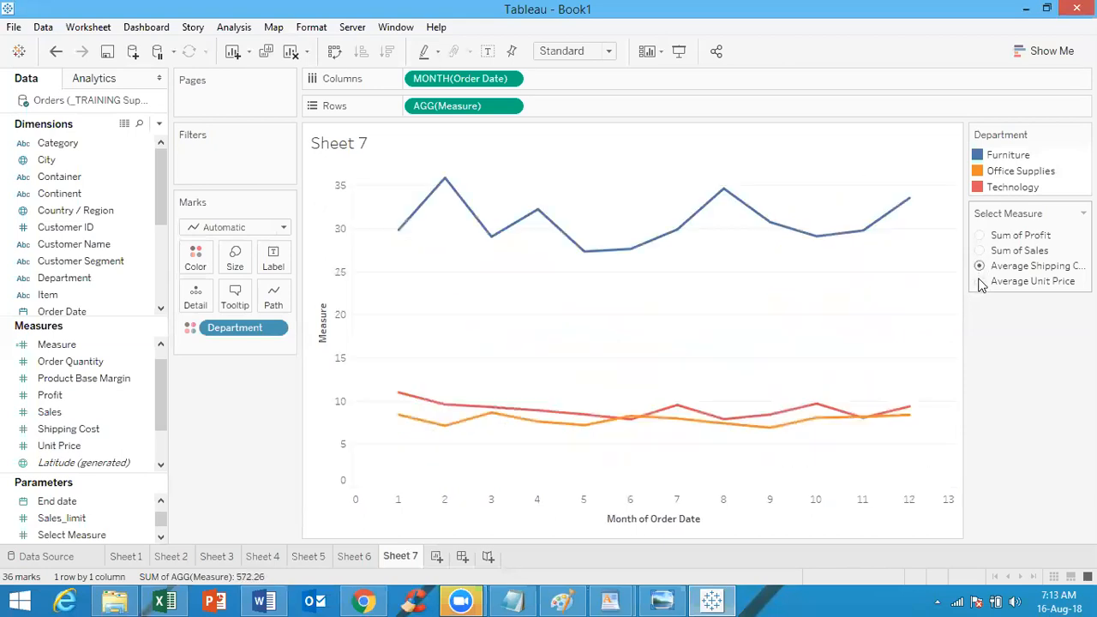
left_click(981, 282)
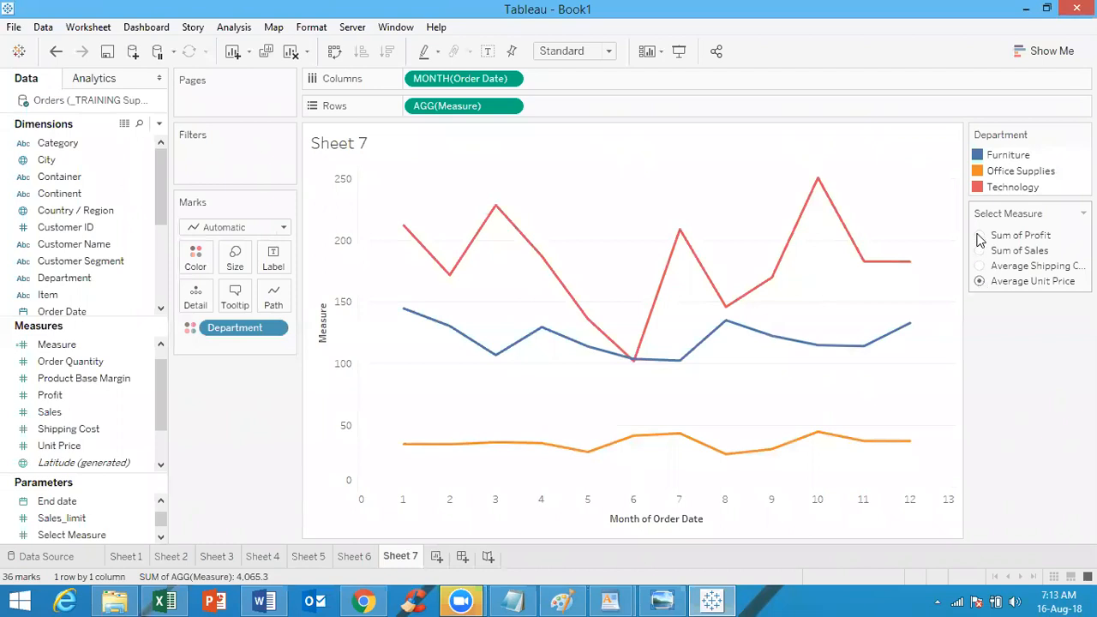
left_click(980, 236)
left_click(980, 251)
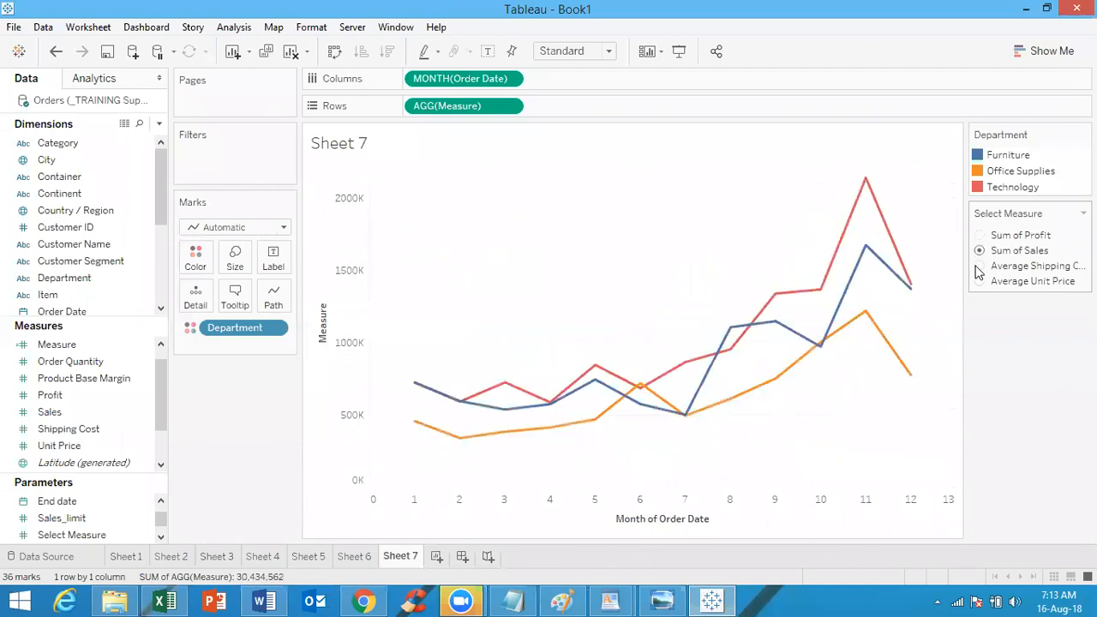
left_click(980, 267)
left_click(980, 281)
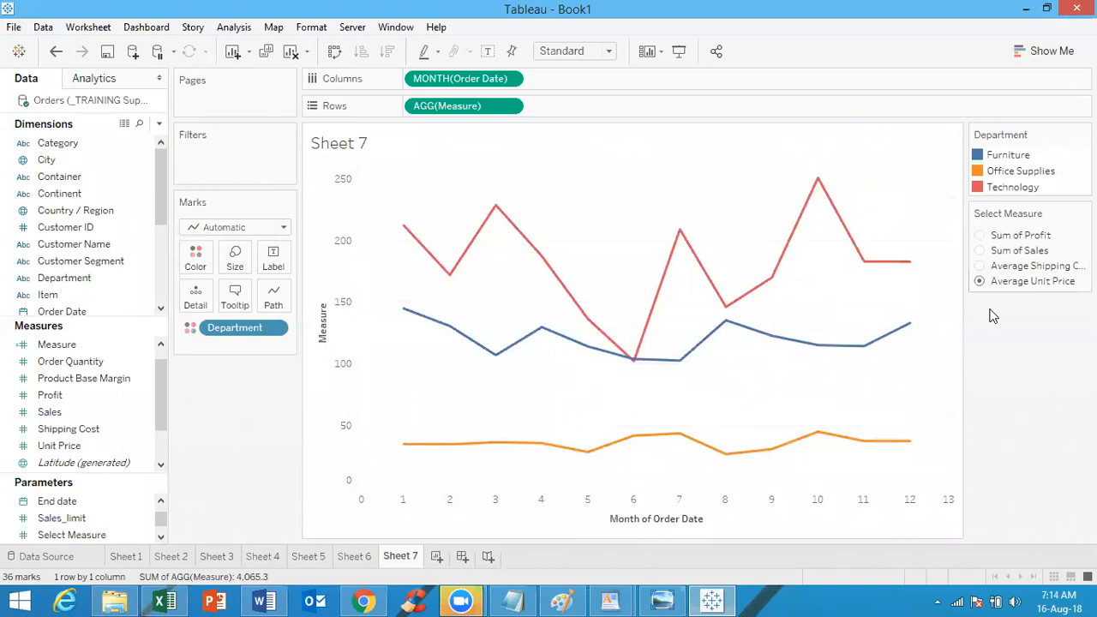
Check the chart's tooltips while switching between shipping cost, sales and profit, and leave Select Measure set to Sum of Profit
mouse_move(410, 452)
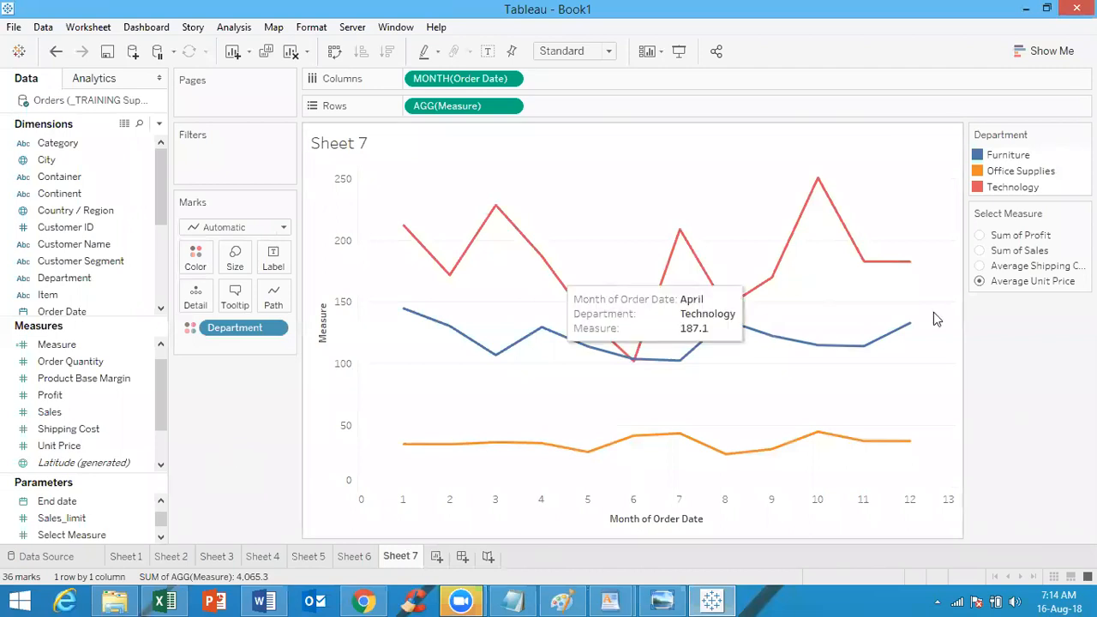
left_click(981, 266)
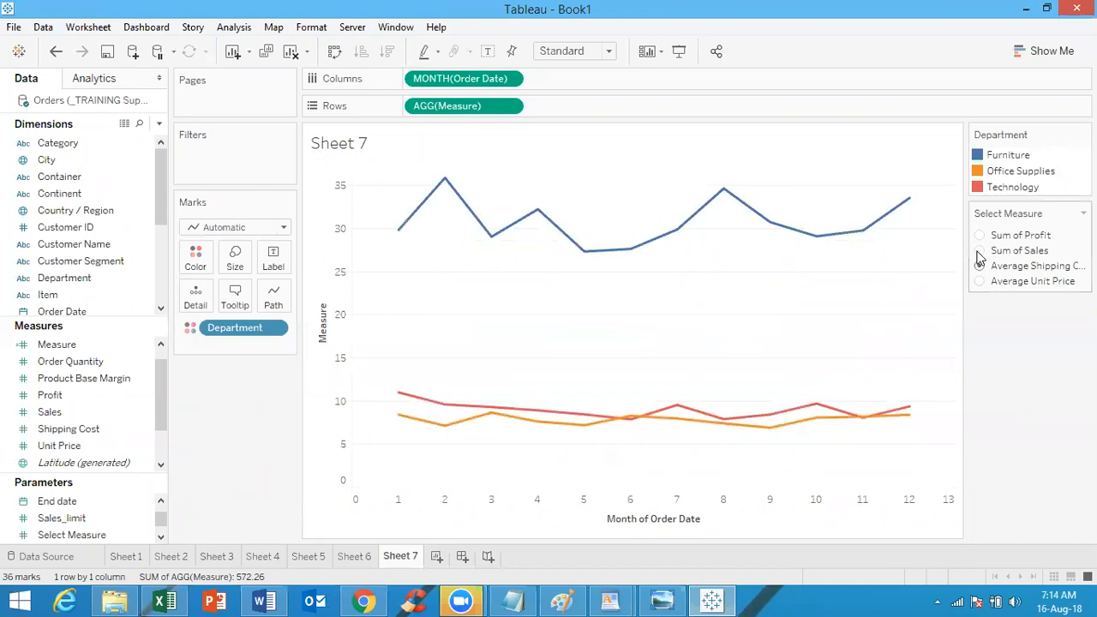
left_click(980, 252)
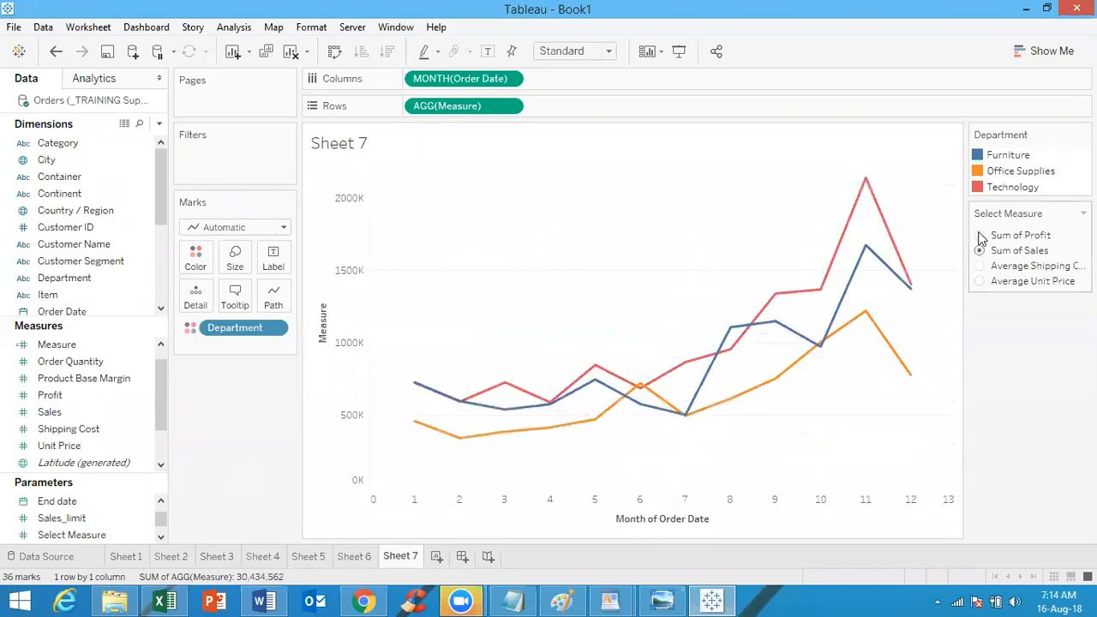
left_click(979, 236)
left_click(980, 251)
left_click(981, 267)
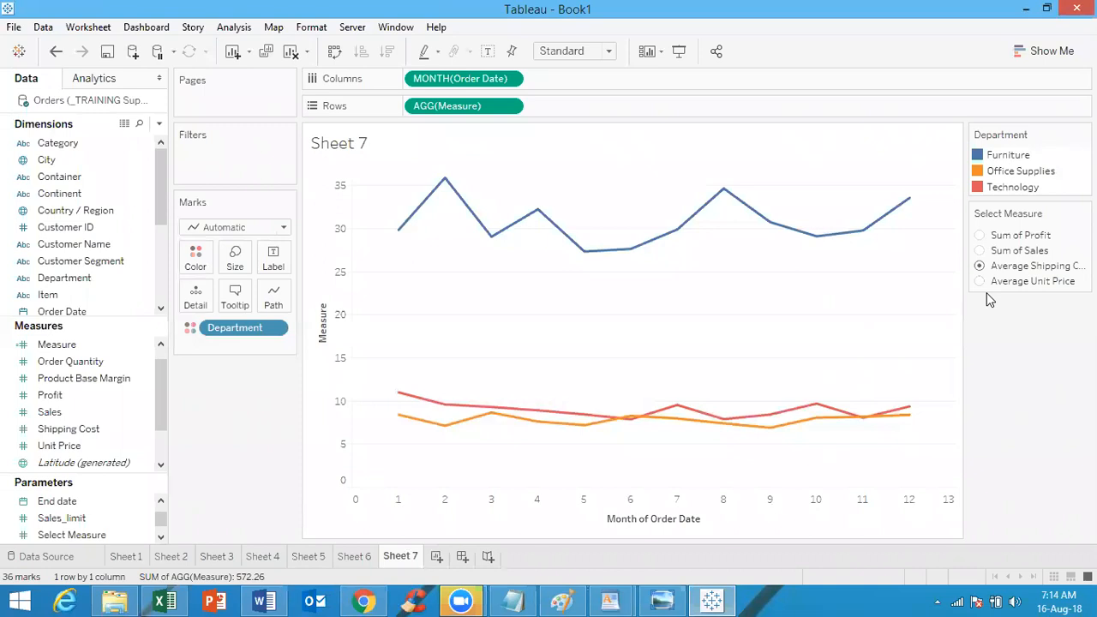
mouse_move(810, 403)
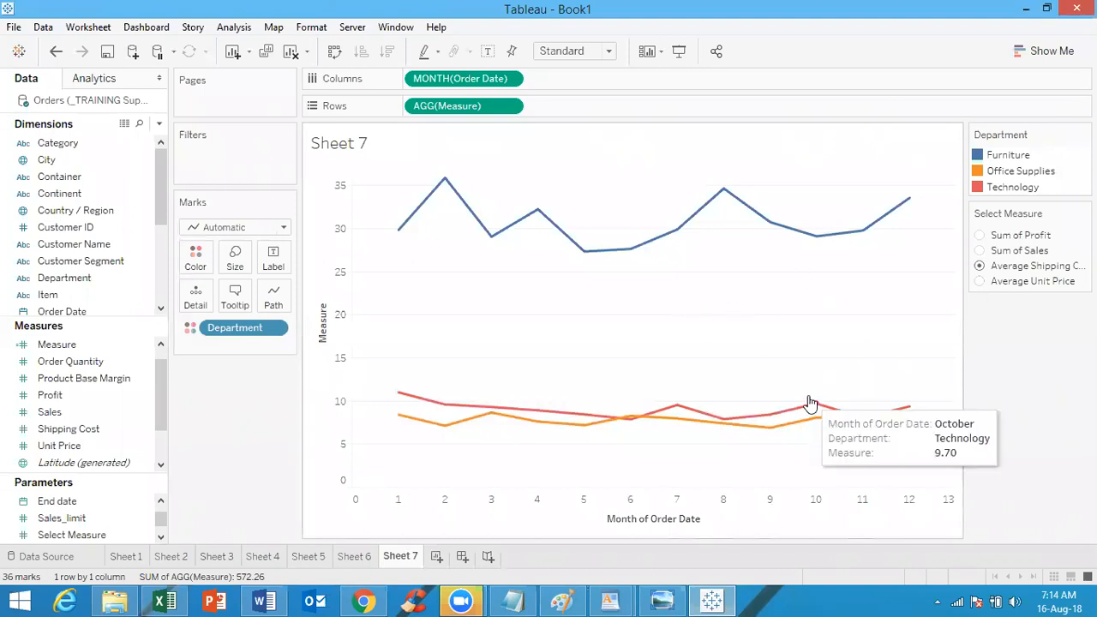
left_click(980, 236)
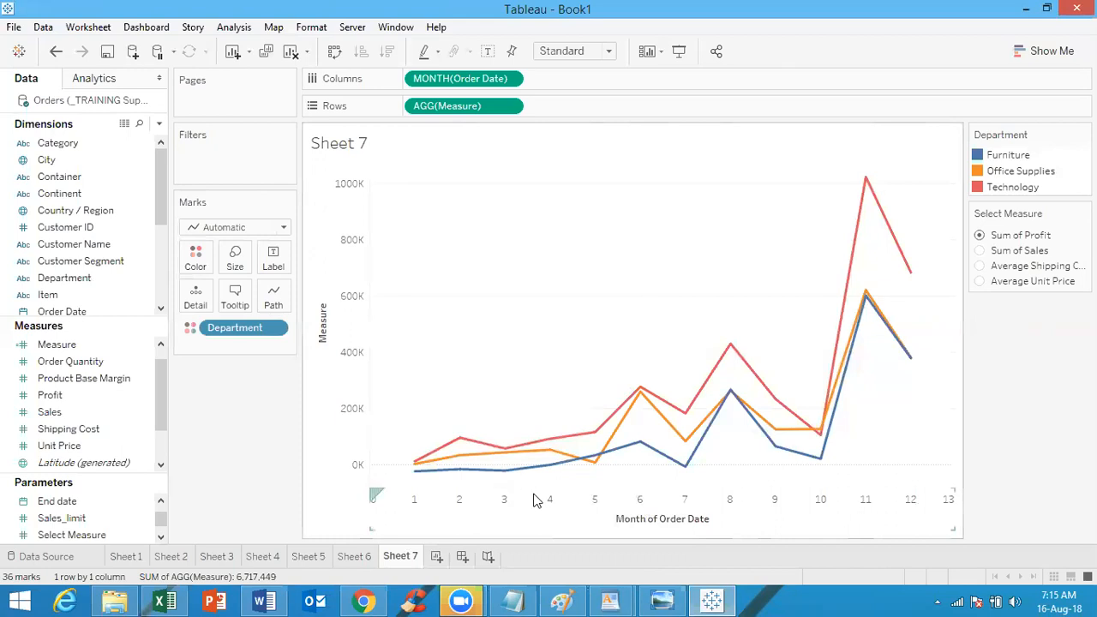
Duplicate the Sheet 7 worksheet and rename the copy as "Dynamic reference line"
mouse_move(410, 558)
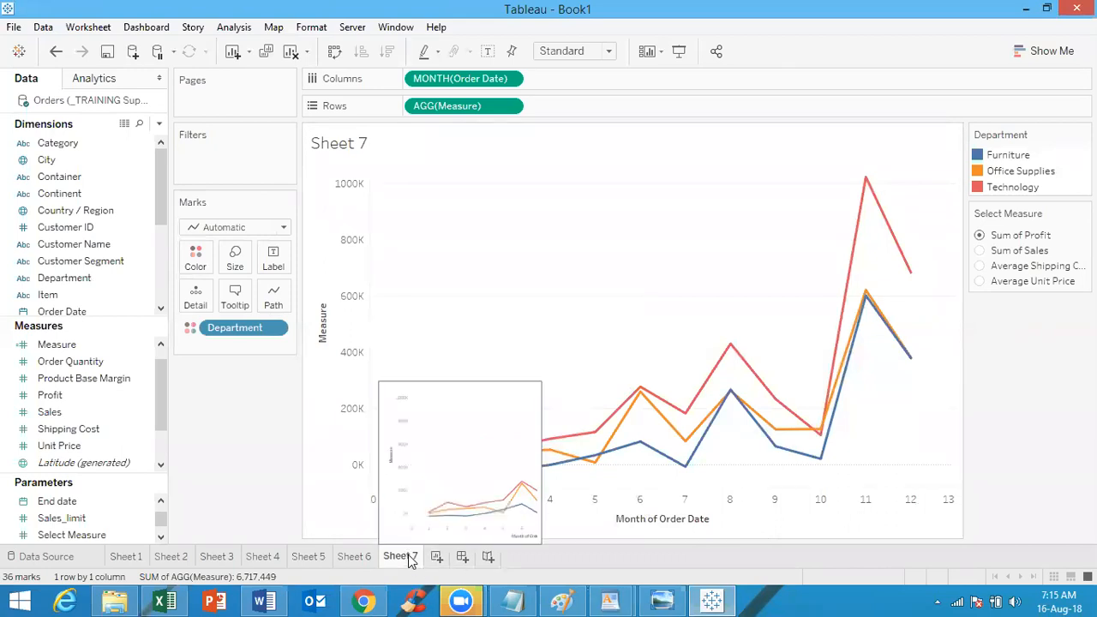
right_click(410, 558)
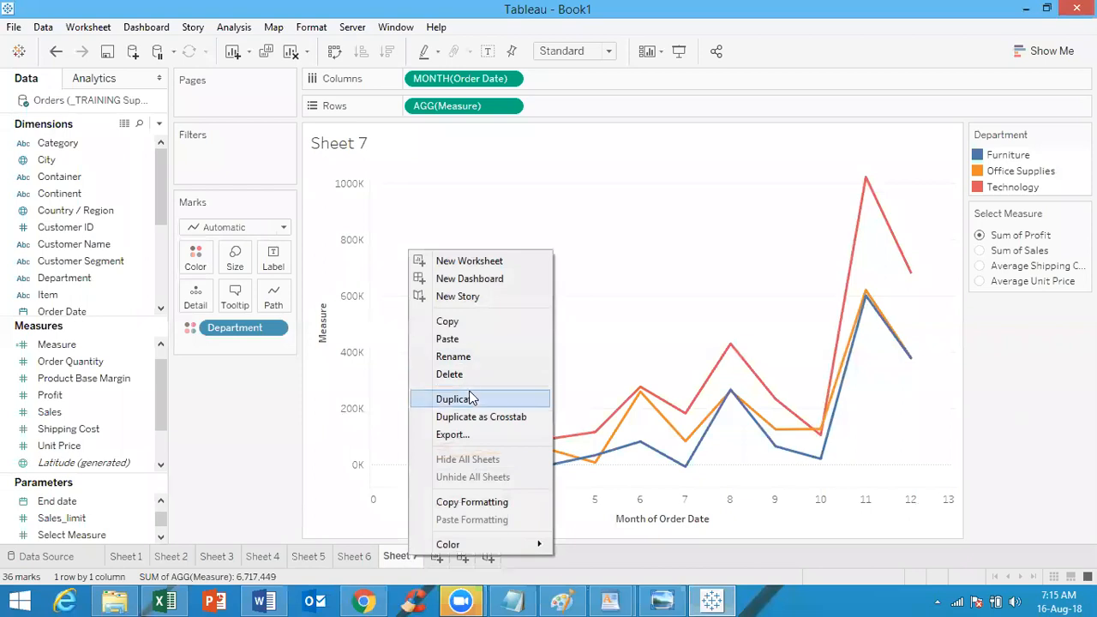
left_click(470, 399)
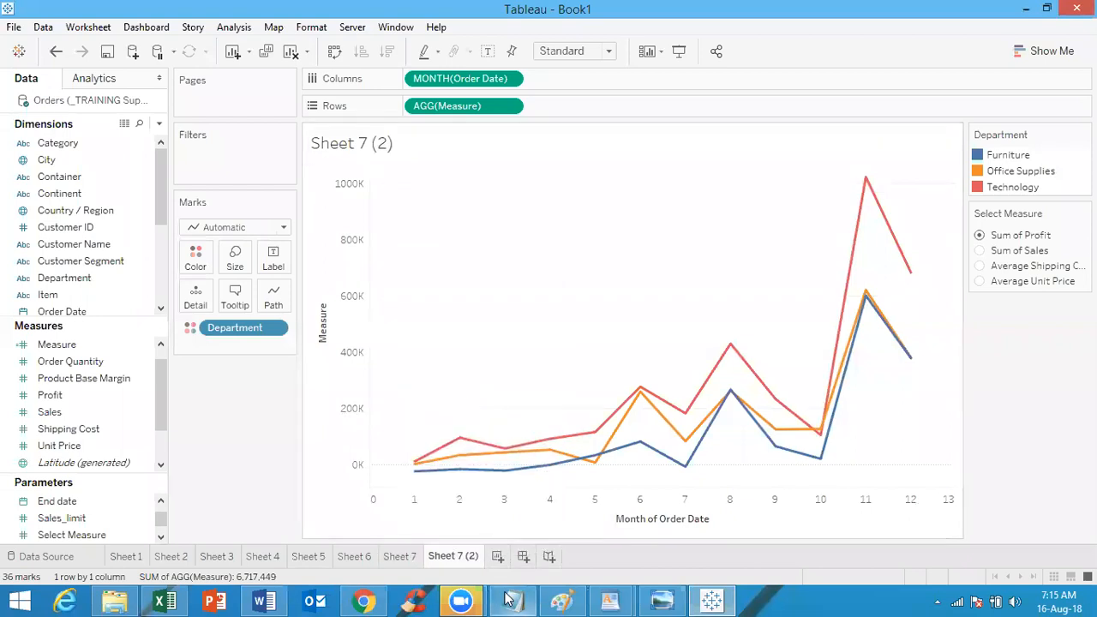
right_click(469, 562)
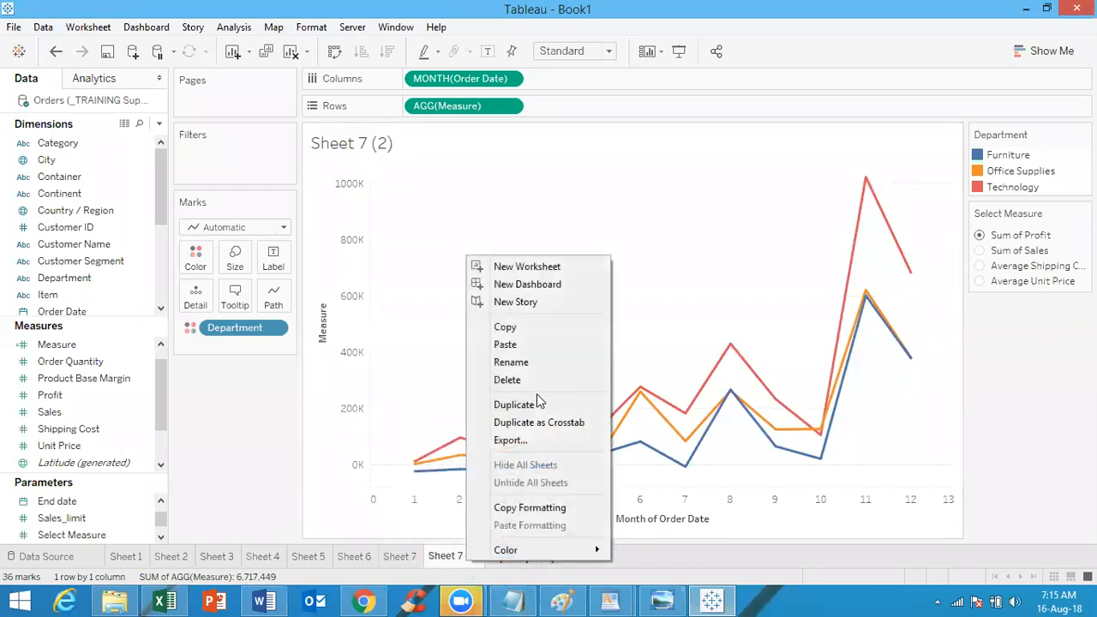
left_click(519, 367)
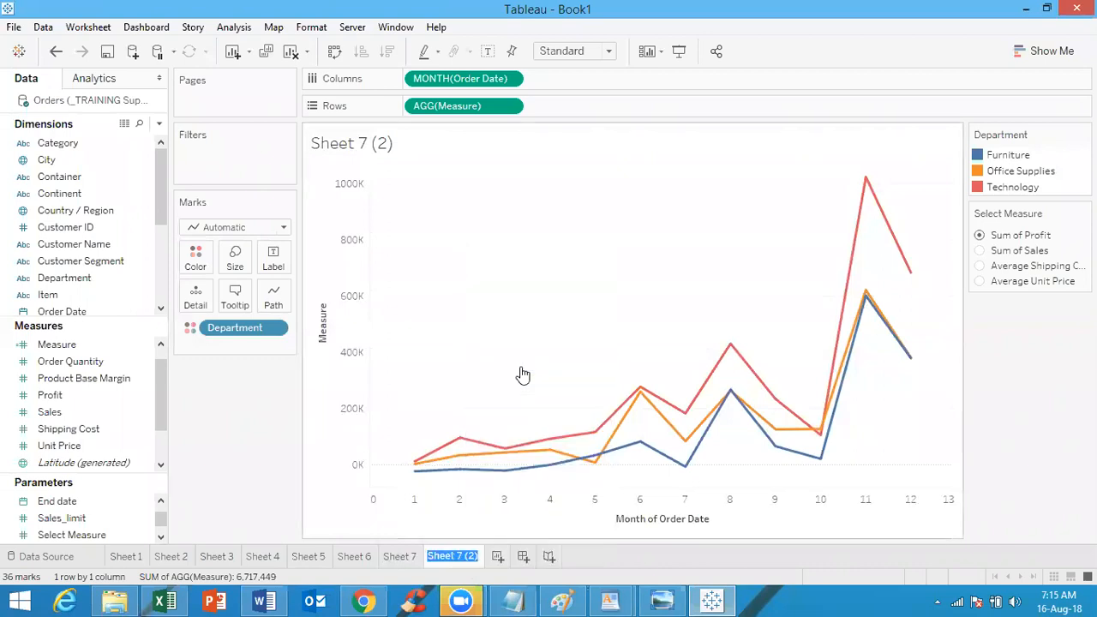
type("Dynamic refre")
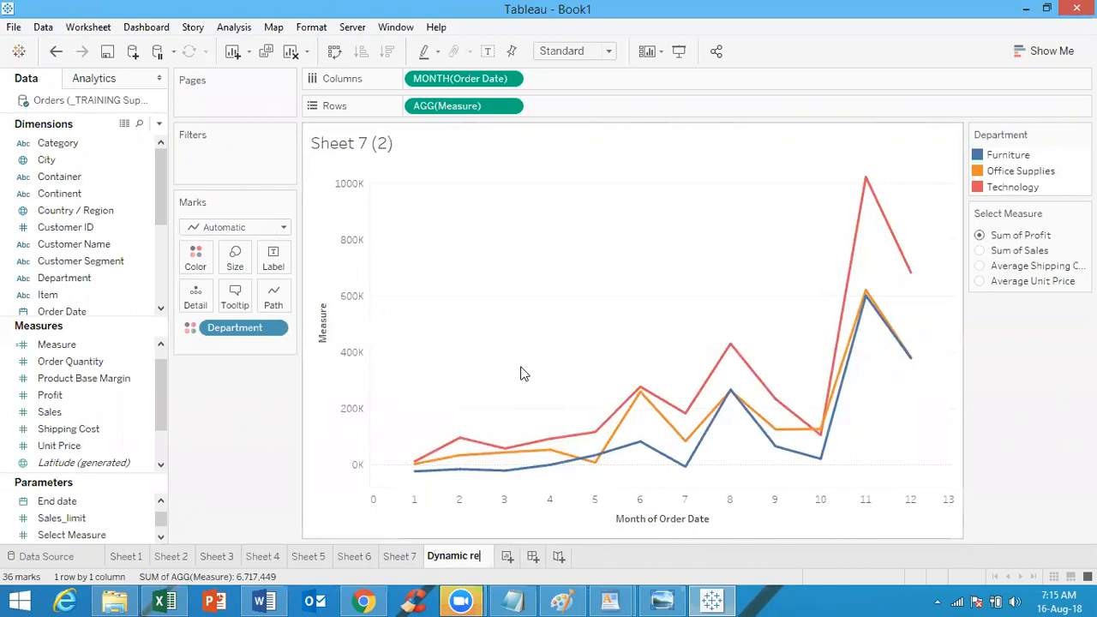
key("BackSpace")
key("BackSpace")
type("erence")
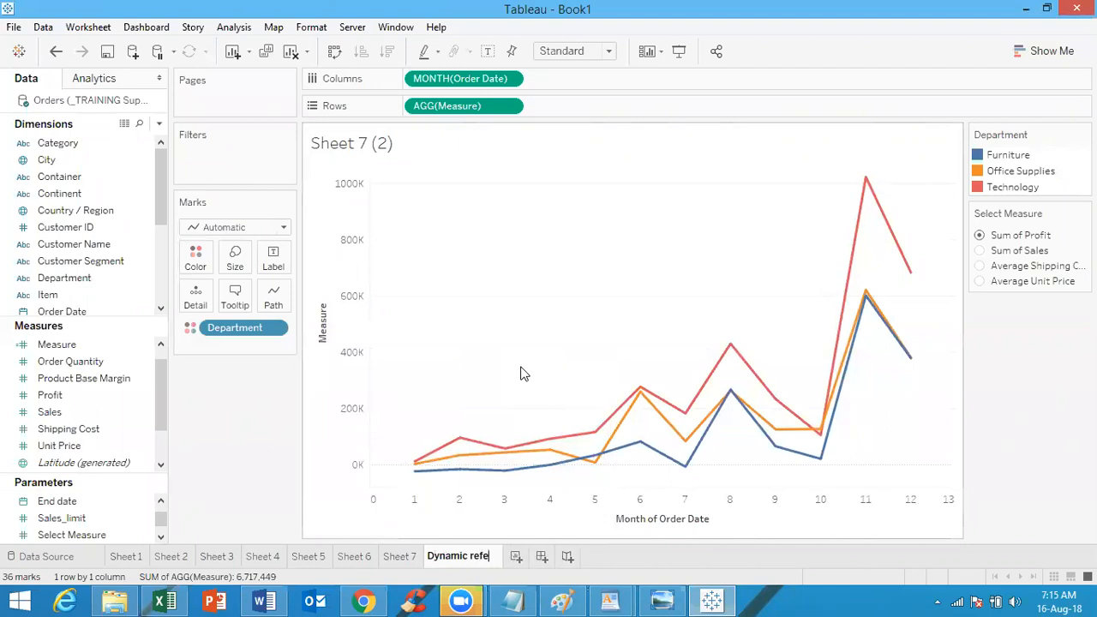
type(" line")
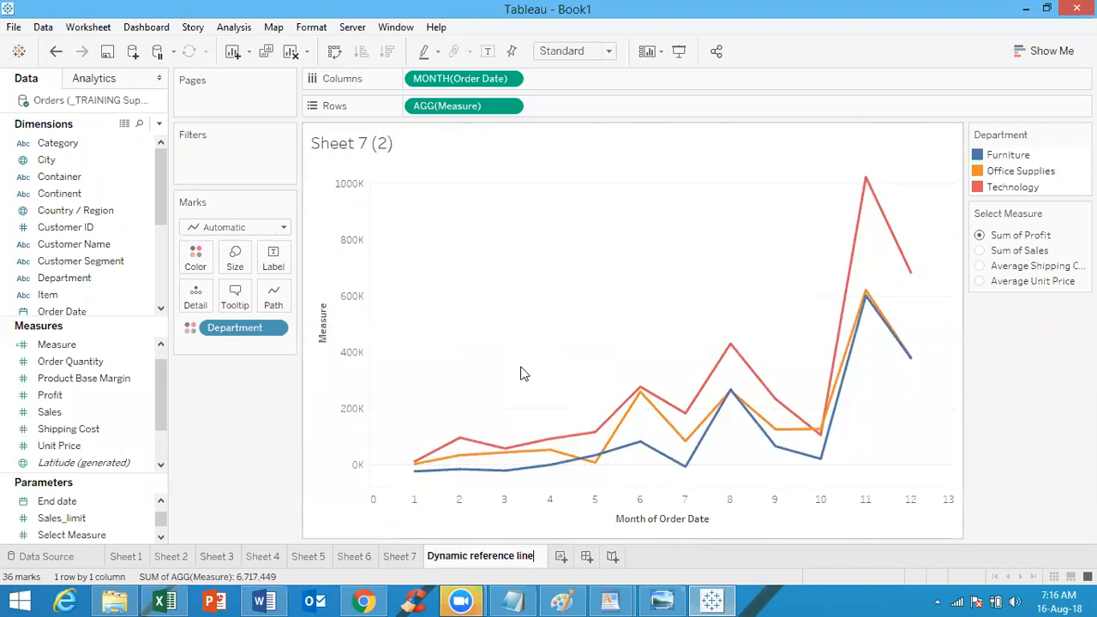
Rename the original Sheet 7 as "Dynamic Measure selection using parameter"
left_click(402, 558)
right_click(410, 558)
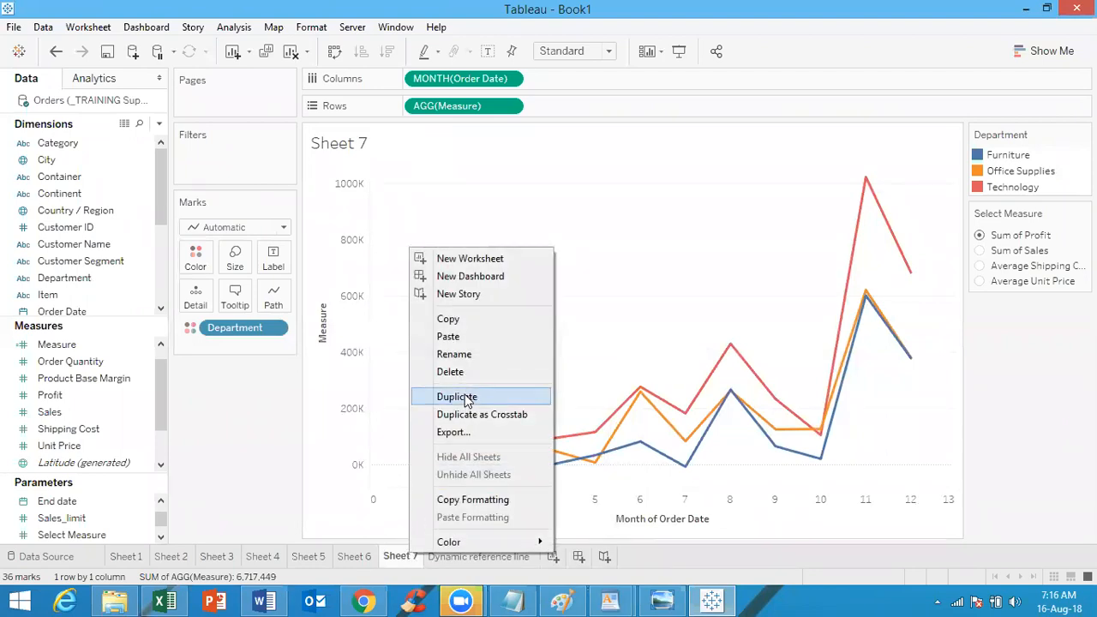
left_click(456, 355)
type("Dynamic Measure selkectio")
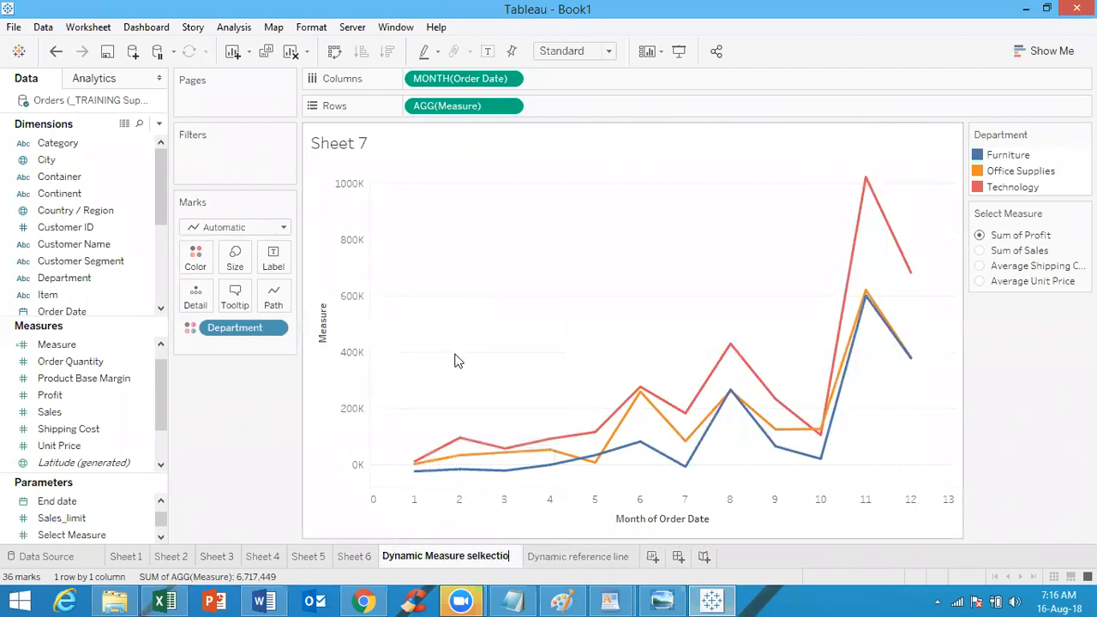
key("BackSpace")
key("BackSpace")
key("BackSpace")
key("BackSpace")
key("BackSpace")
key("BackSpace")
type("e")
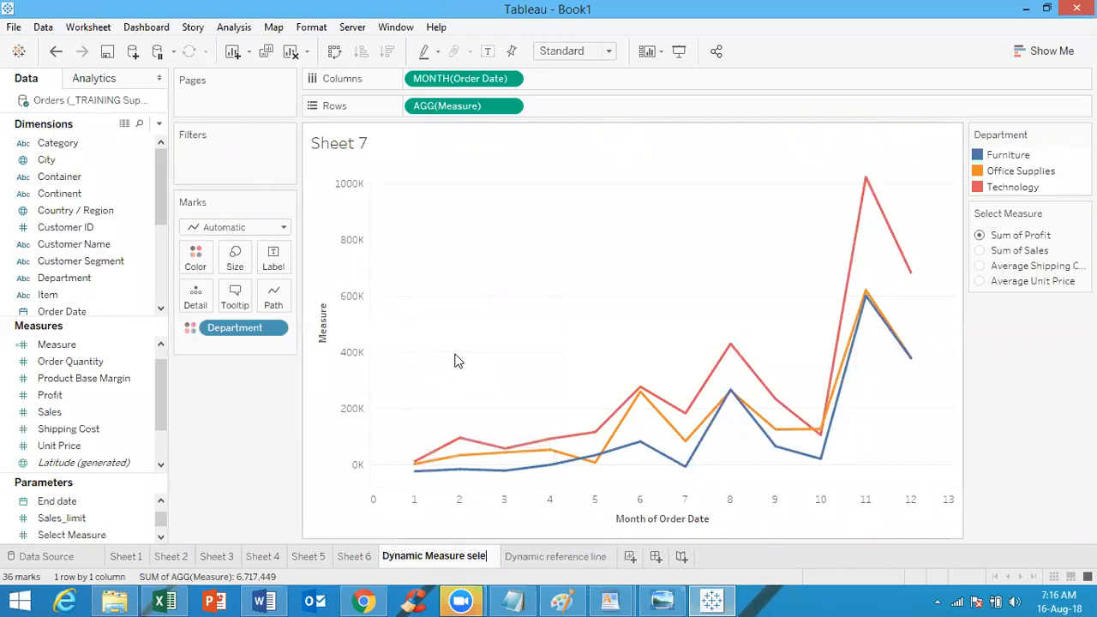
type("ction u")
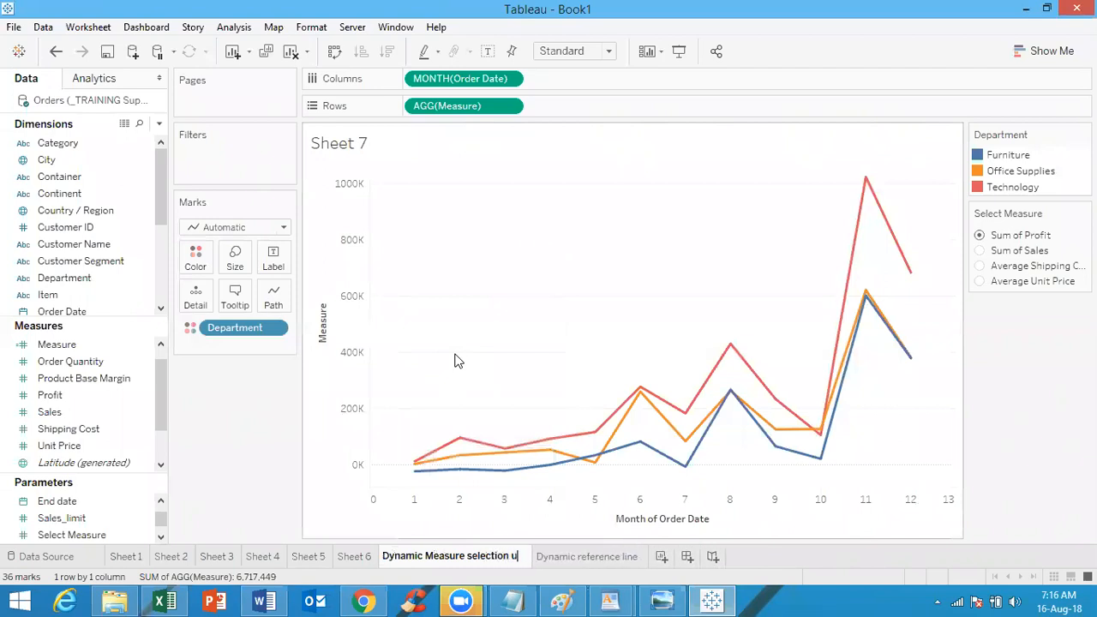
type("sing parameter")
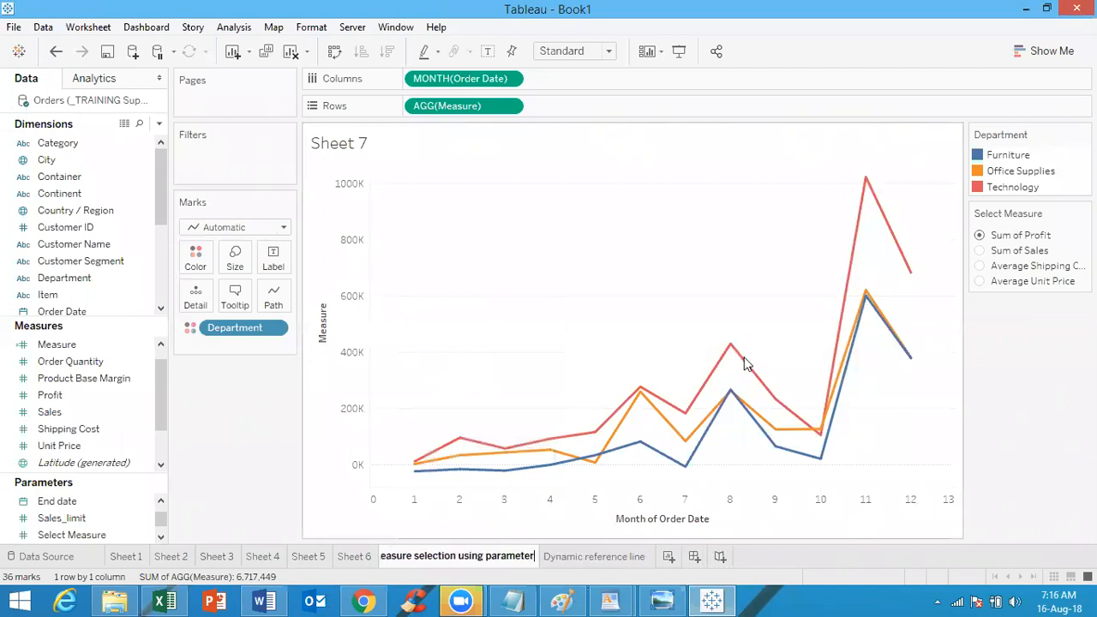
key("Return")
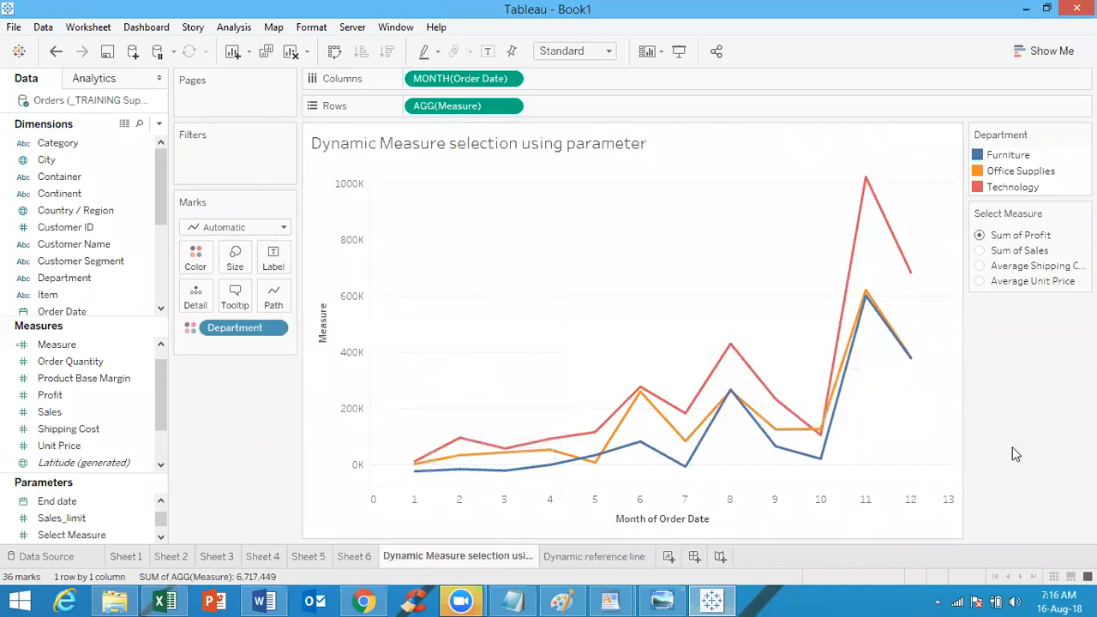
On the Dynamic reference line sheet, start a new parameter named "Reference Date" with the Date & Time data type
left_click(626, 556)
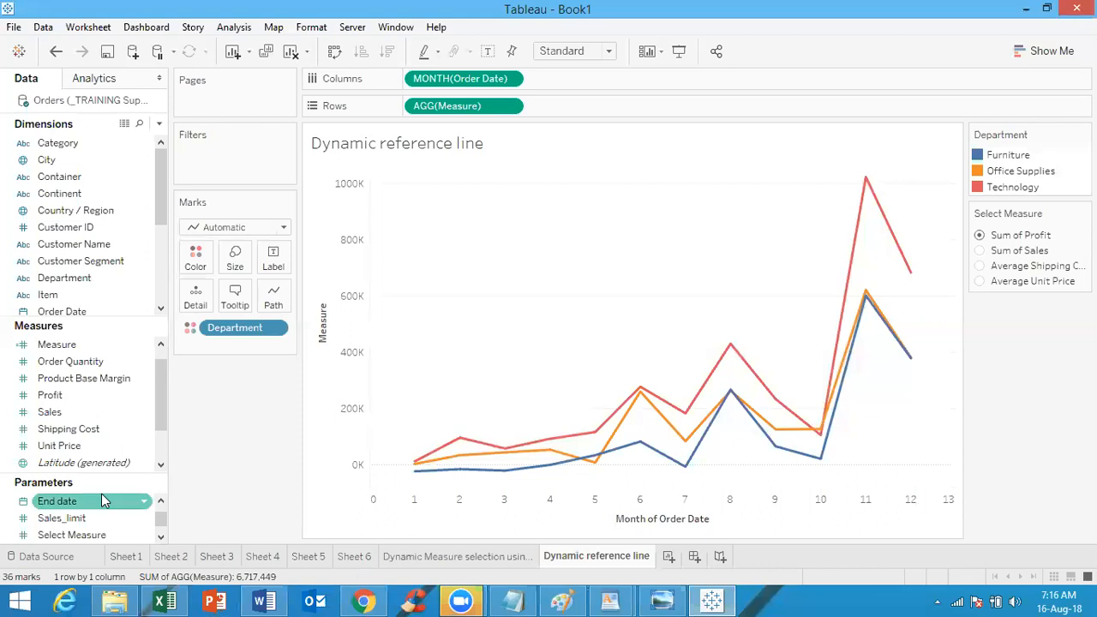
left_click(159, 123)
left_click(119, 159)
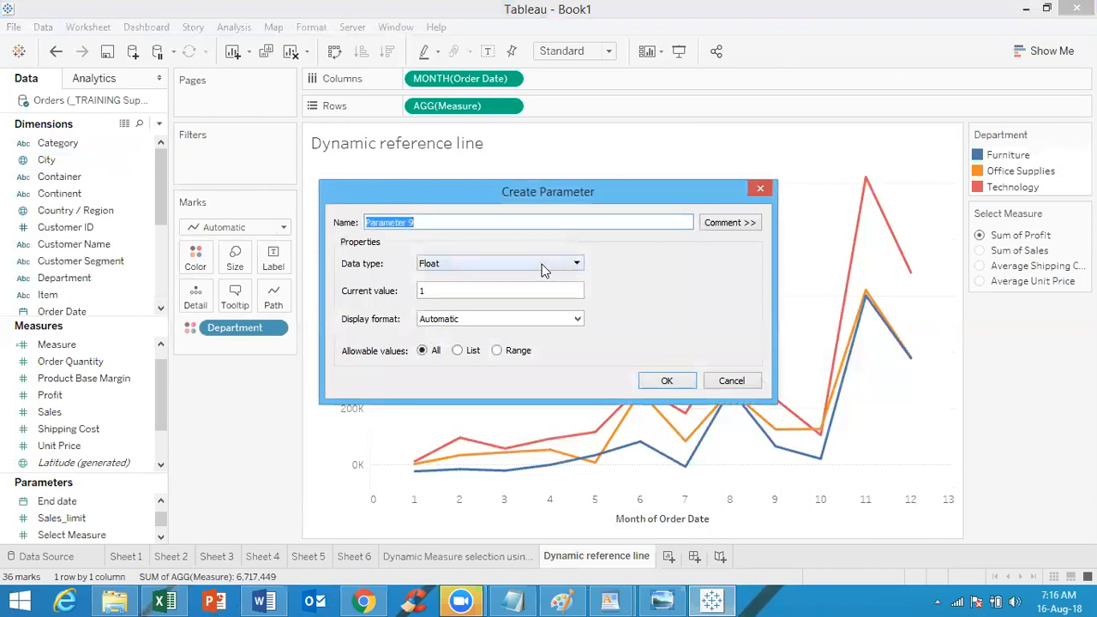
type("Reference Date")
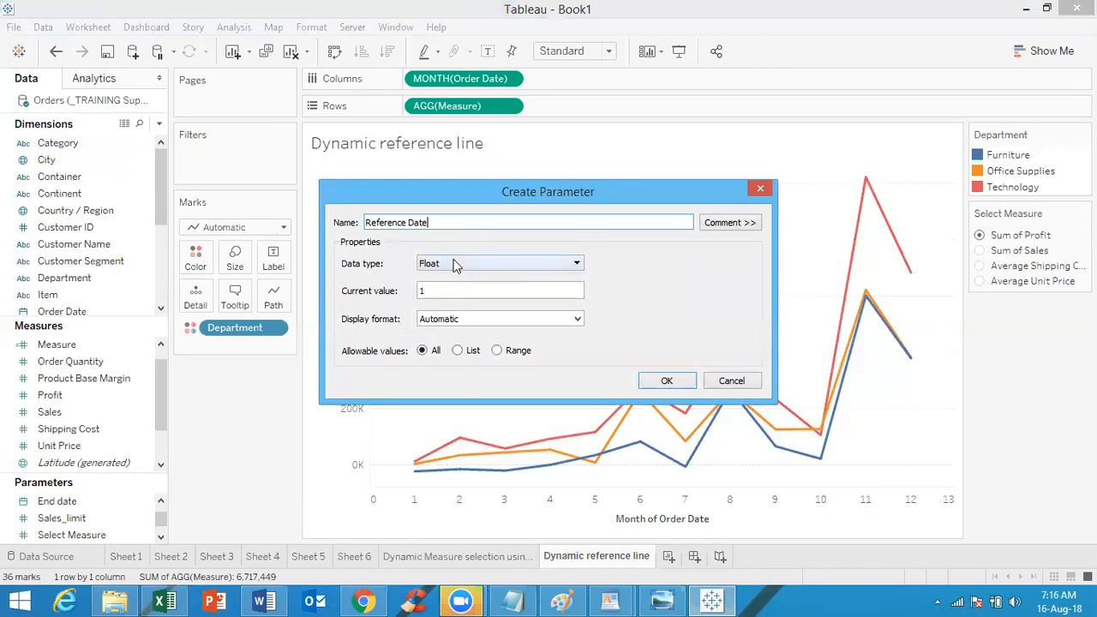
left_click(454, 263)
left_click(454, 342)
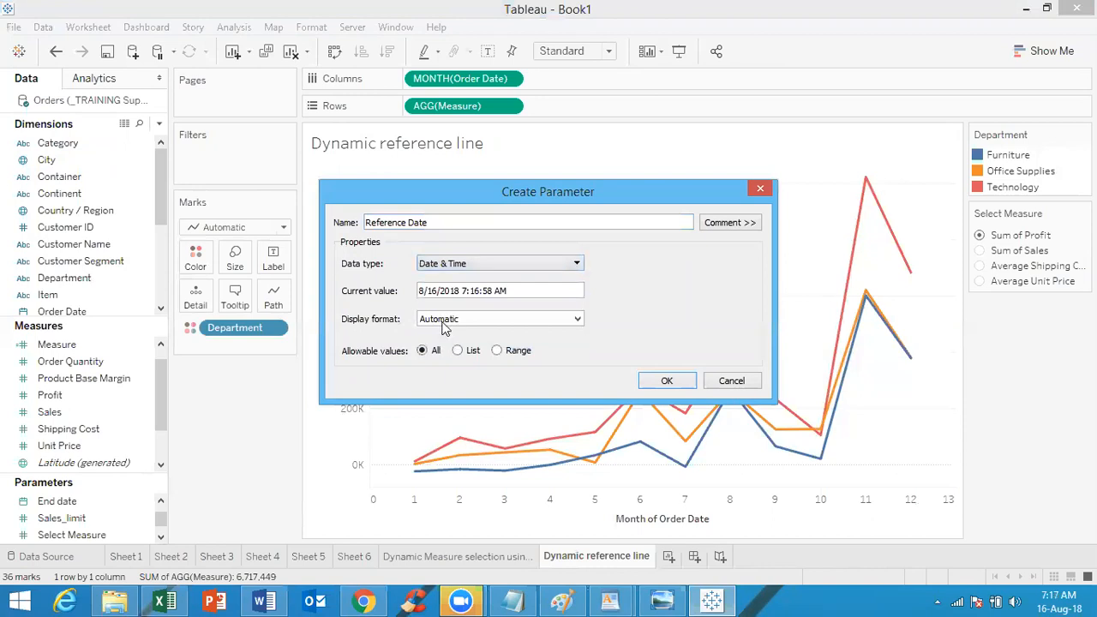
Set the Reference Date parameter's display format to the 03/14/2001 style
left_click(441, 319)
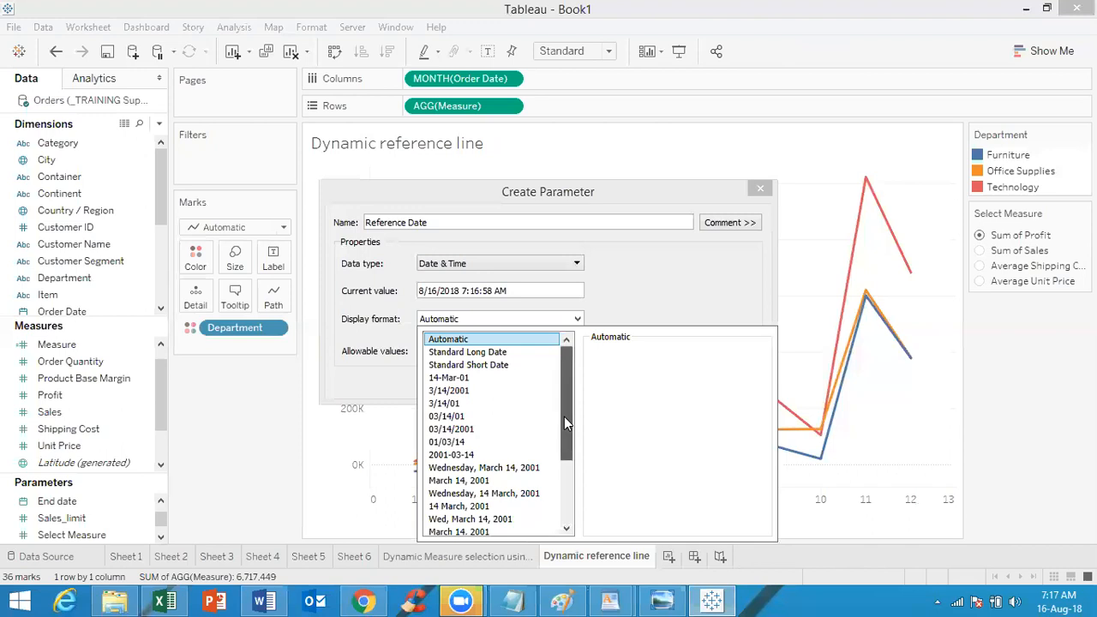
left_click_drag(564, 416, 566, 439)
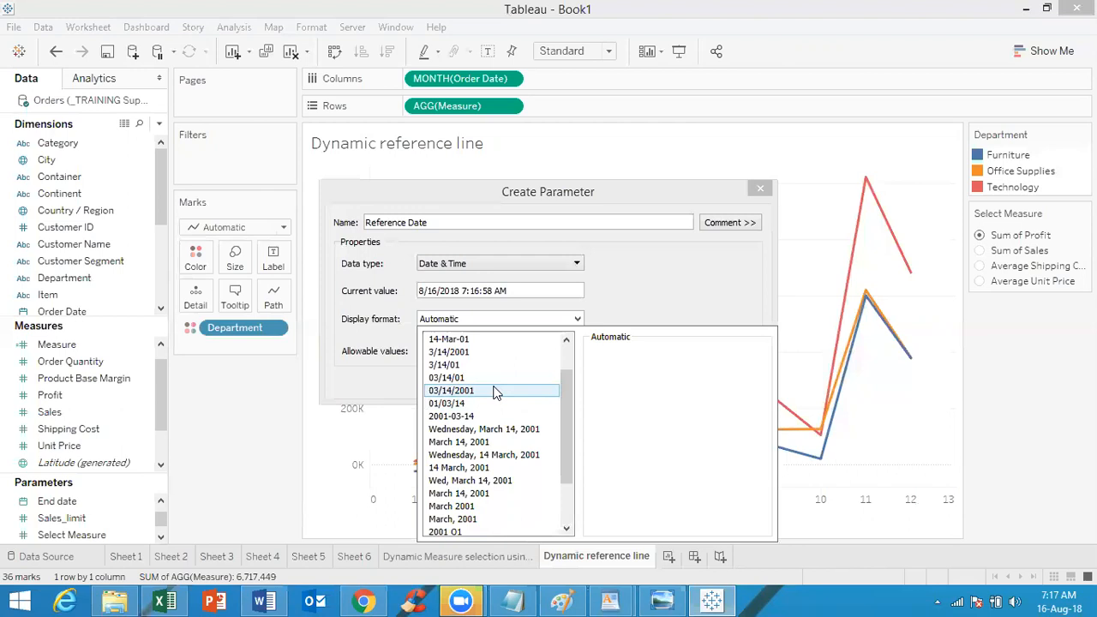
left_click(468, 392)
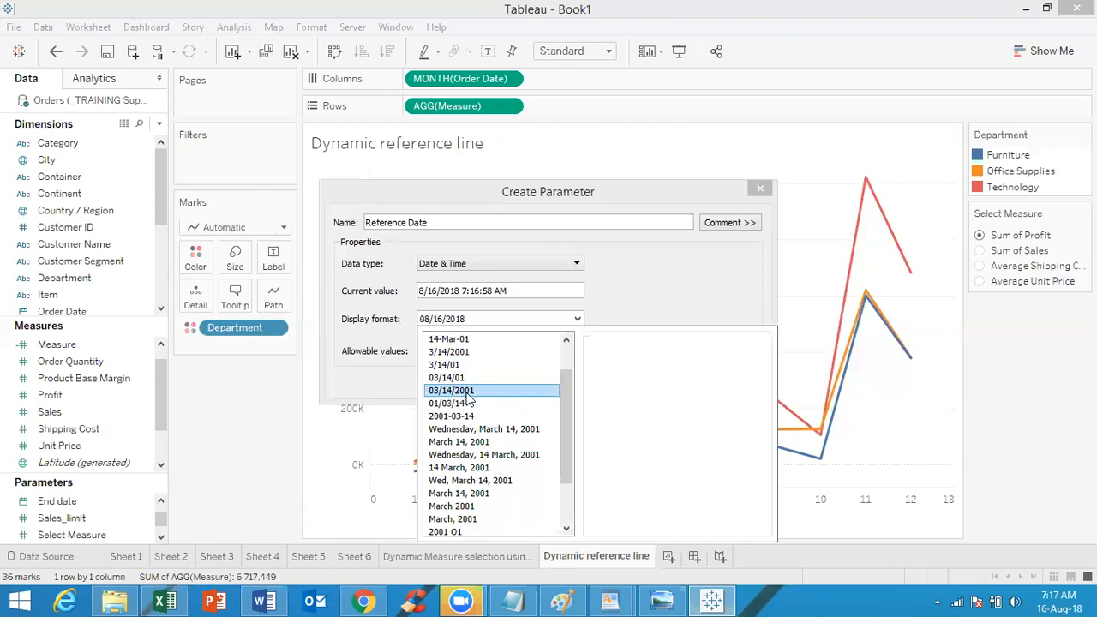
left_click(649, 305)
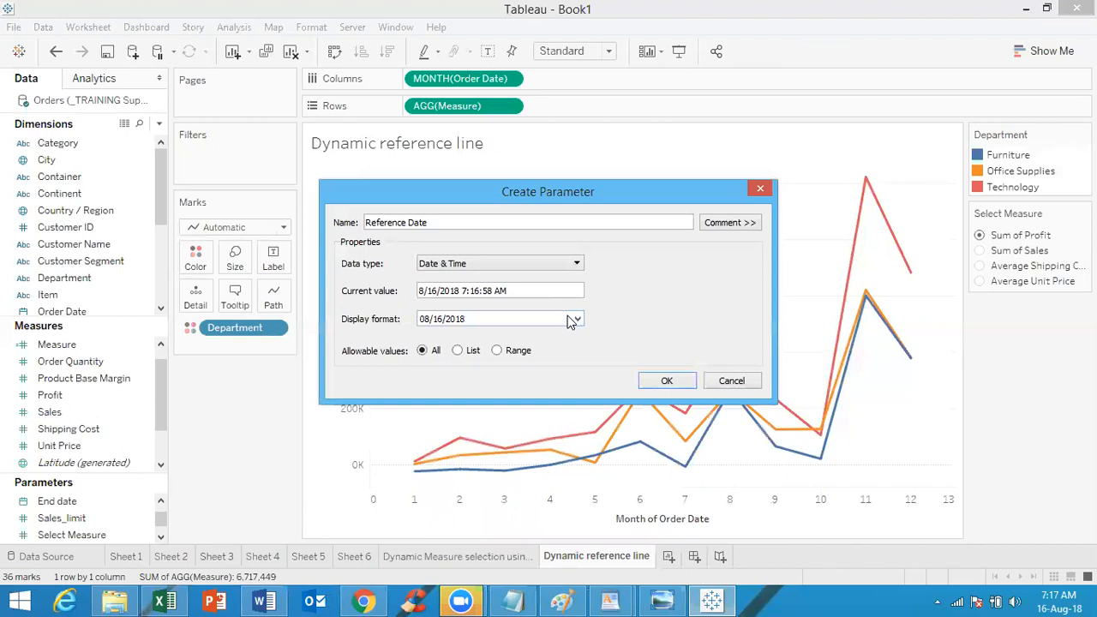
Restrict the Reference Date parameter to a range with its minimum and maximum taken from the Order Date field
left_click(498, 352)
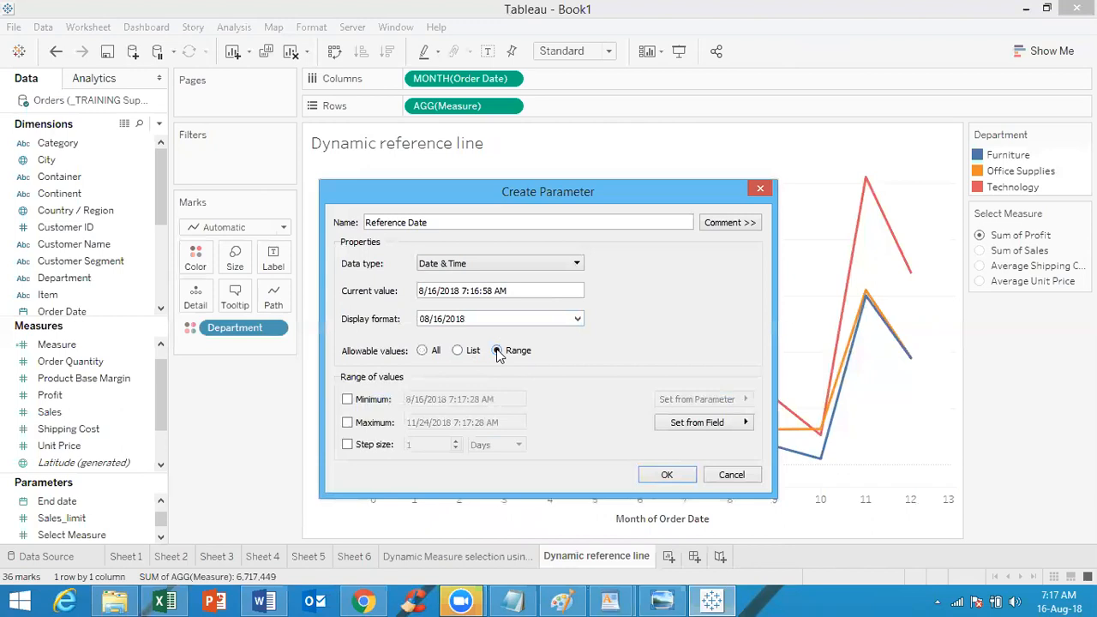
left_click(720, 426)
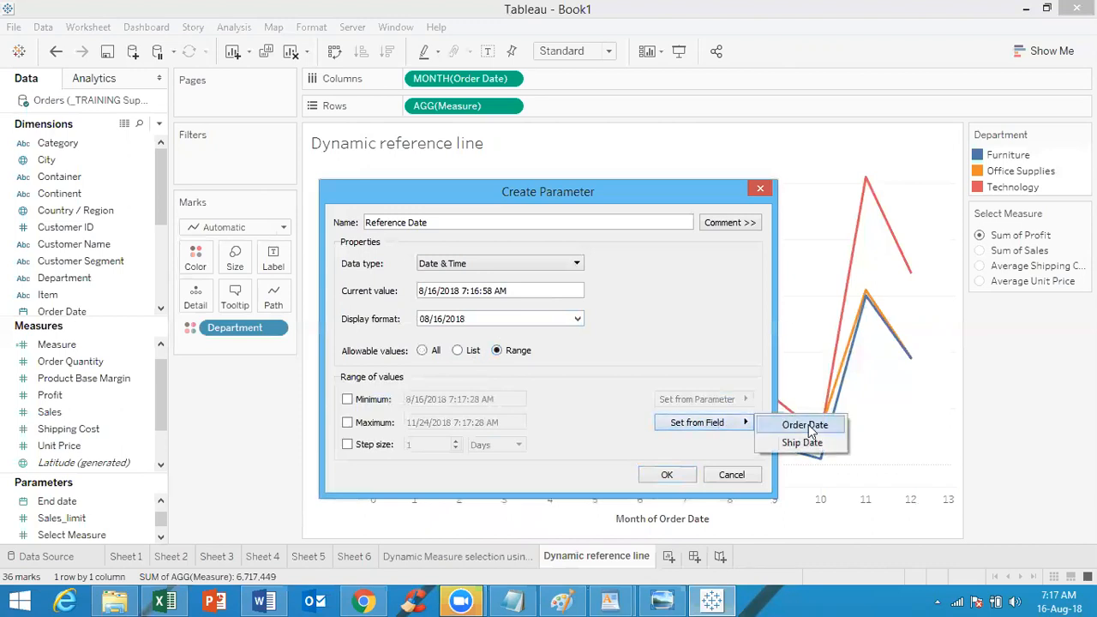
left_click(808, 426)
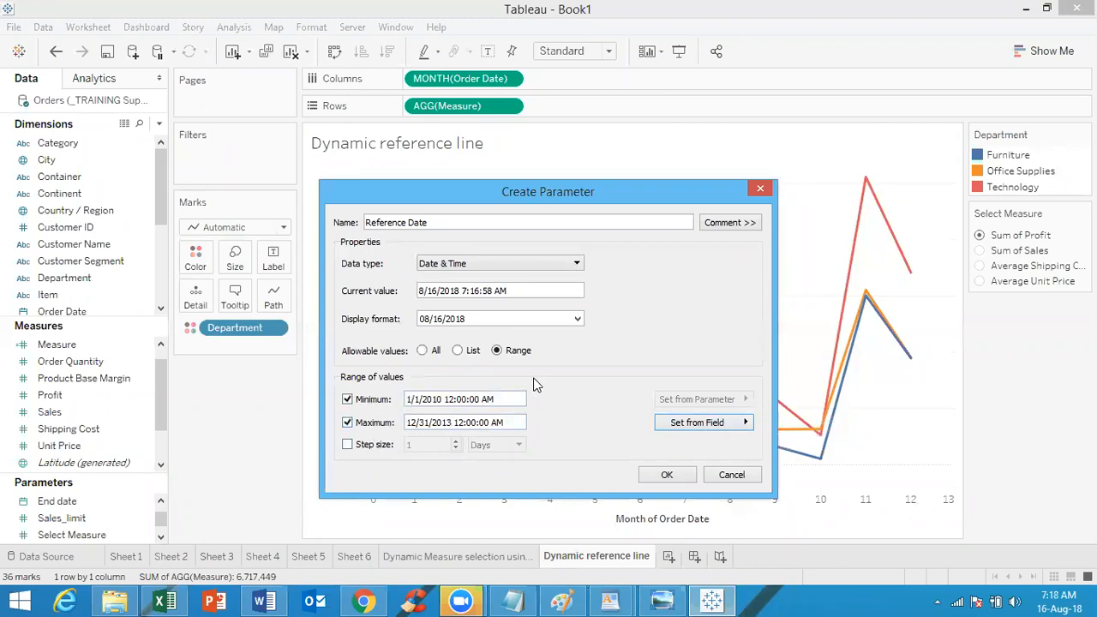
left_click(708, 425)
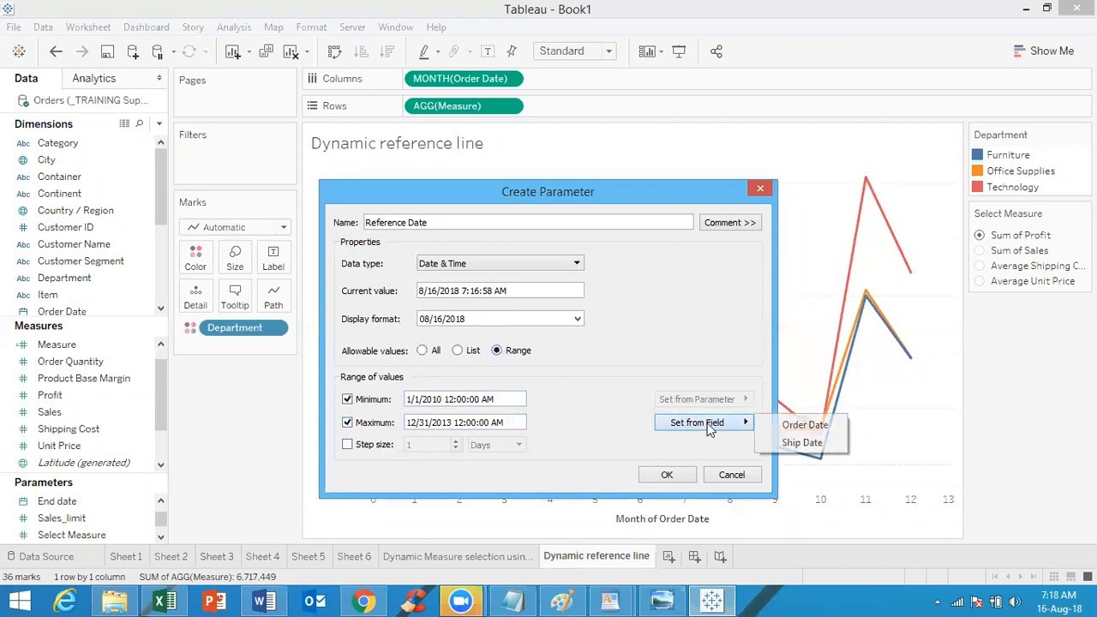
left_click(804, 427)
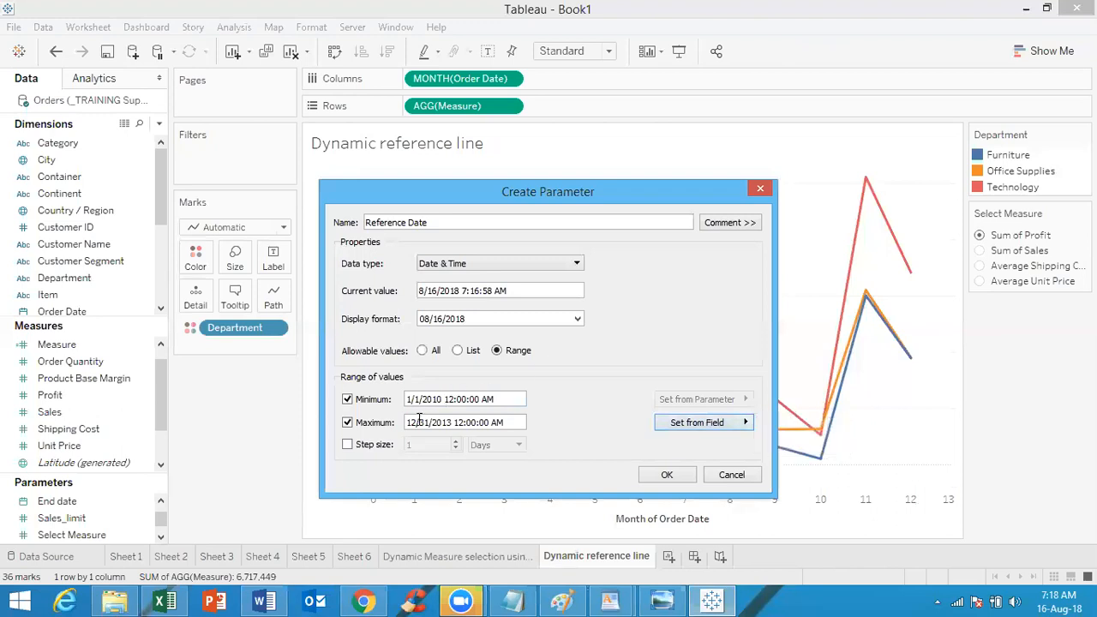
left_click(720, 426)
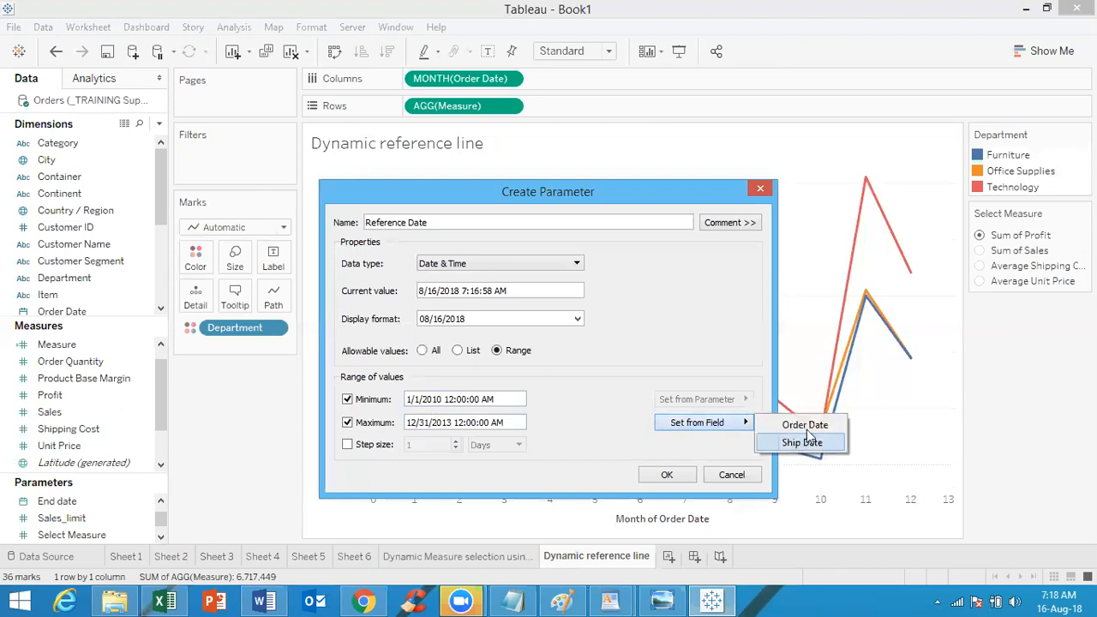
left_click(680, 352)
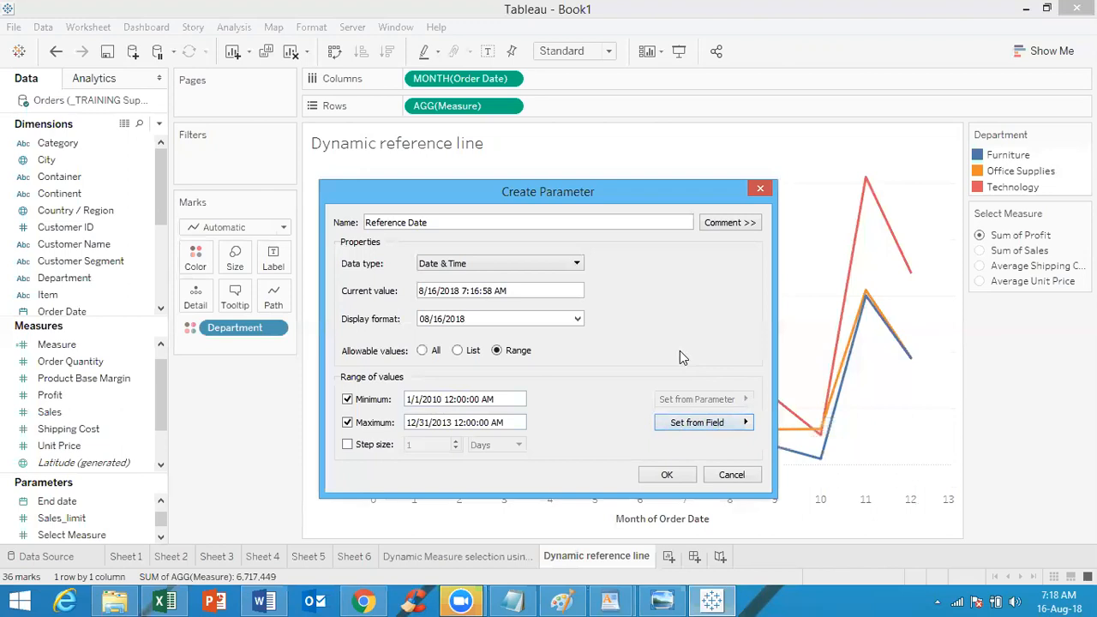
Enable a step size of 1 month for the Reference Date parameter and finish creating it
left_click(348, 445)
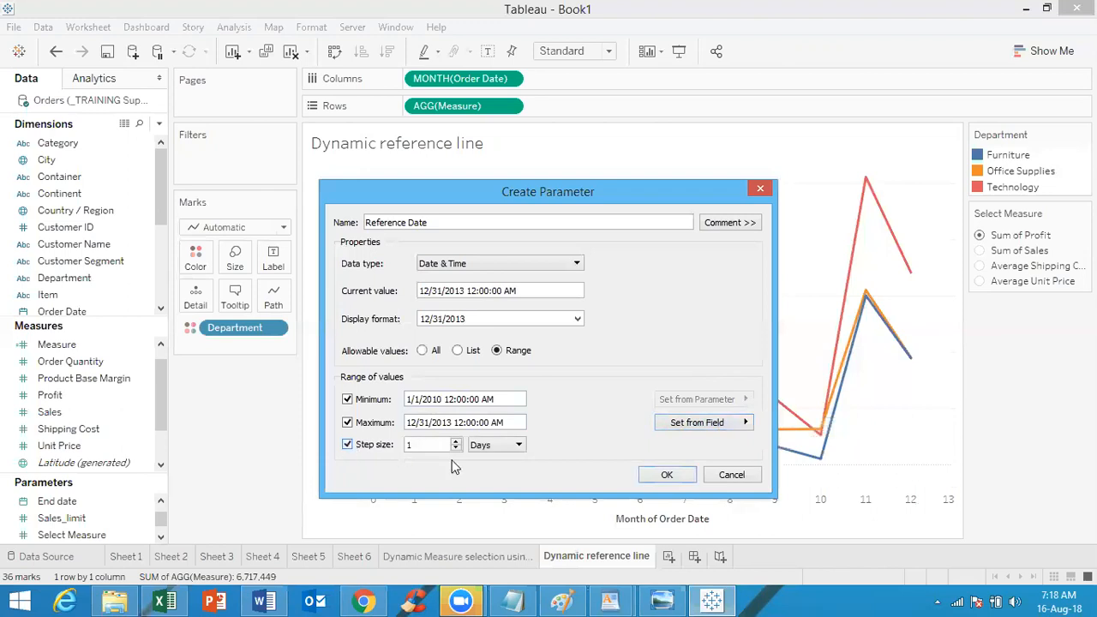
left_click(519, 445)
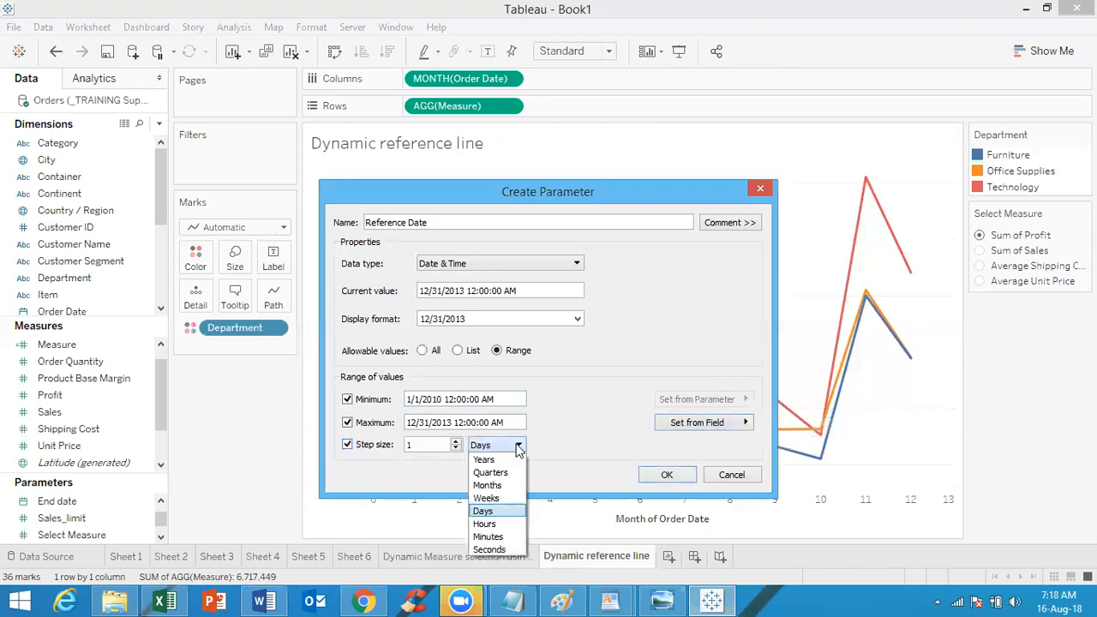
left_click(487, 485)
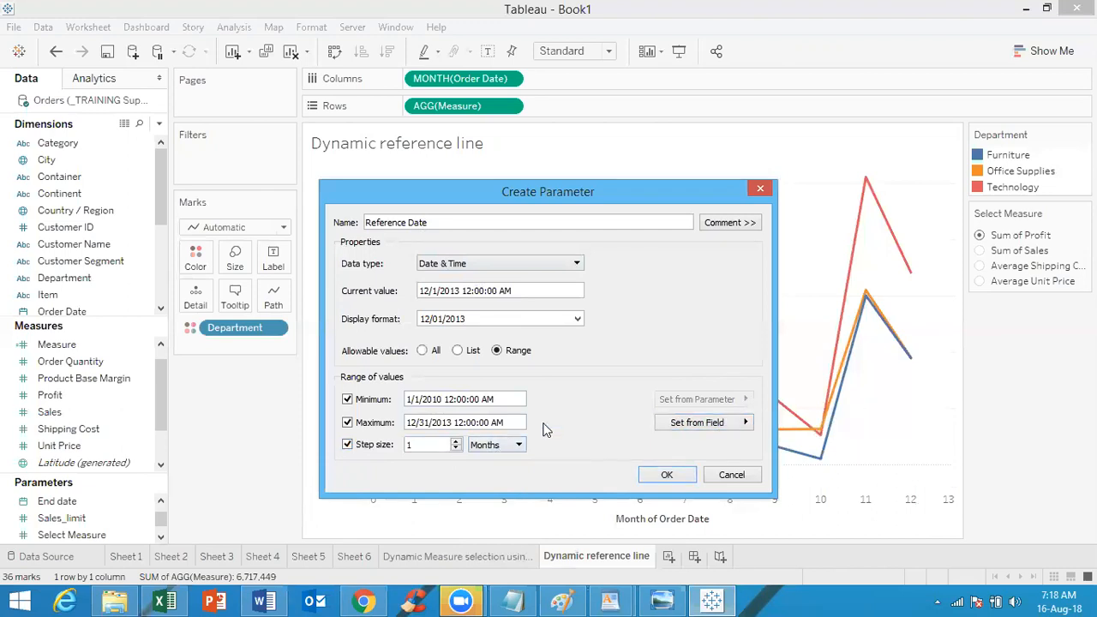
left_click(673, 479)
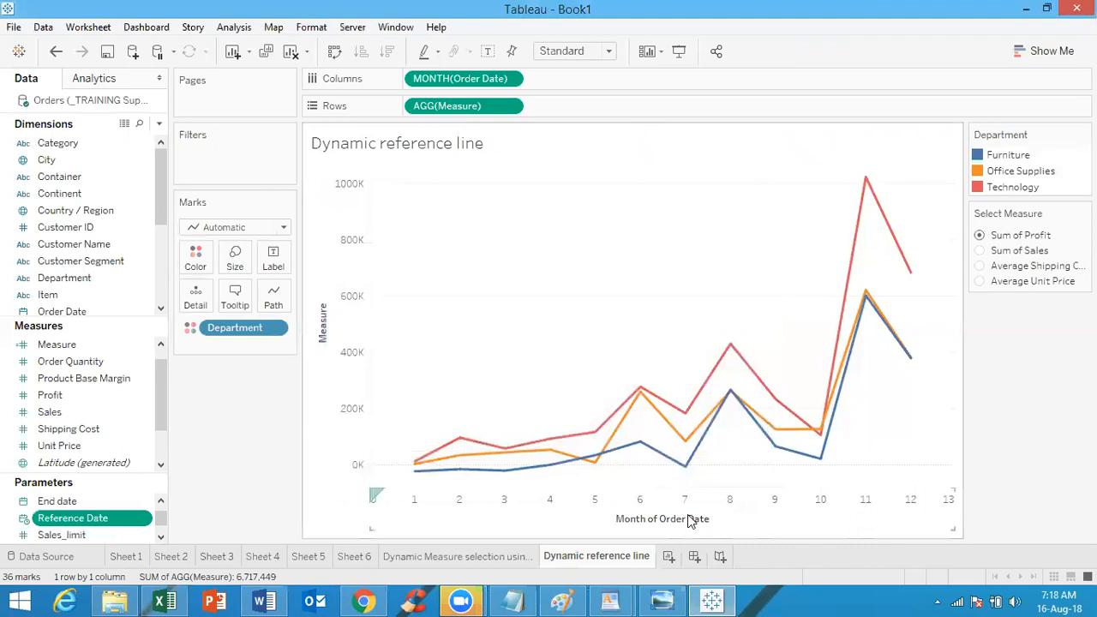
Add a reference line to the Month of Order Date axis for the entire table, at the minimum of MONTH(Order Date)
right_click(681, 515)
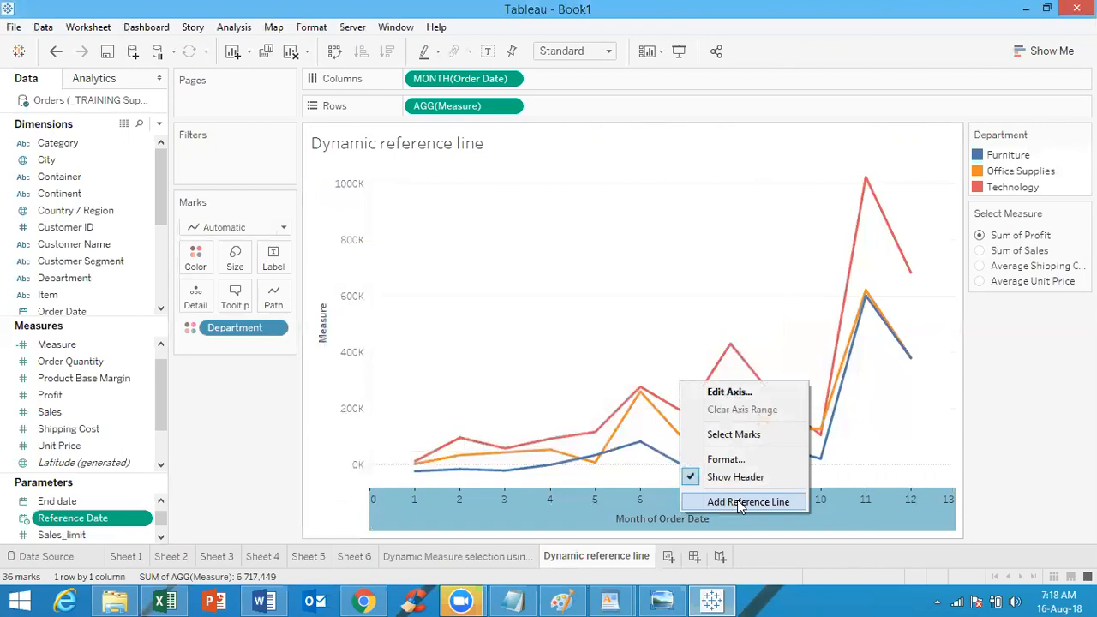
left_click(739, 504)
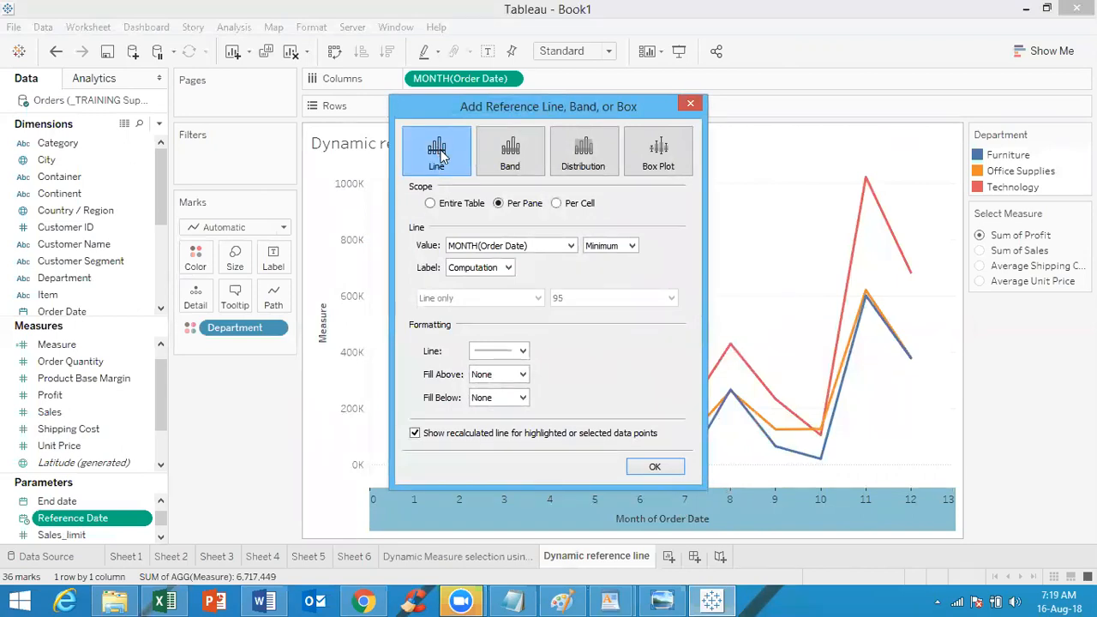
left_click(432, 204)
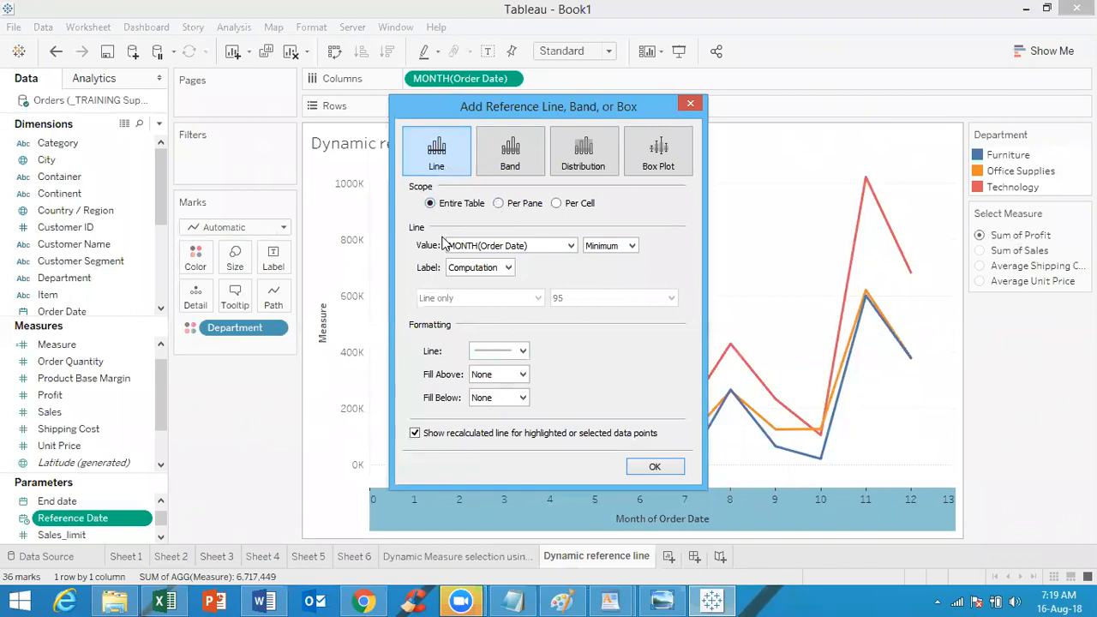
left_click(516, 248)
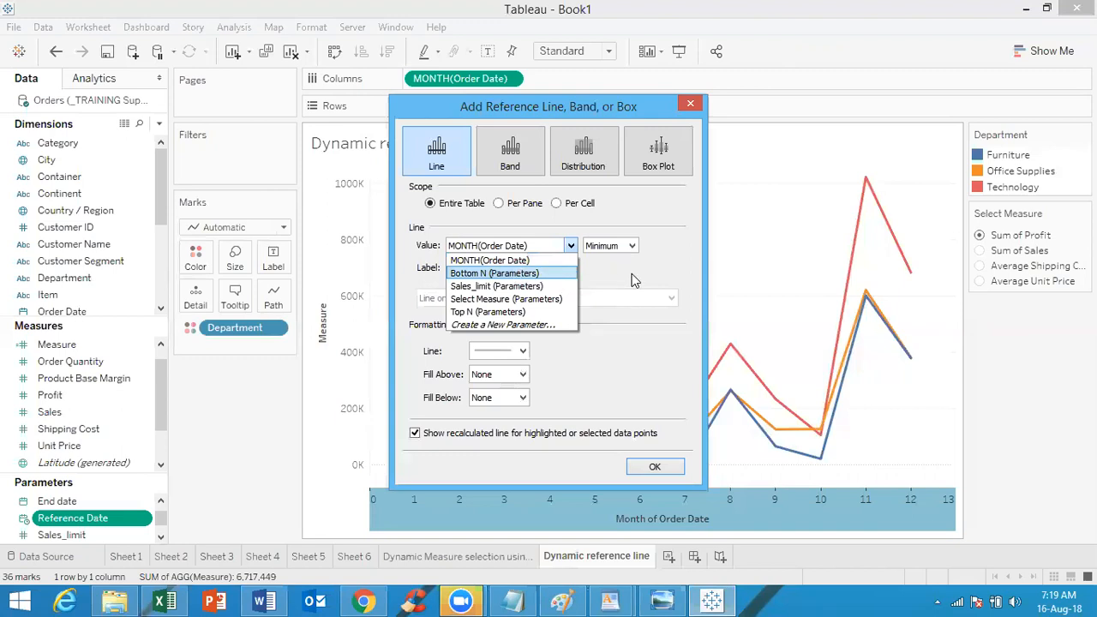
left_click(628, 274)
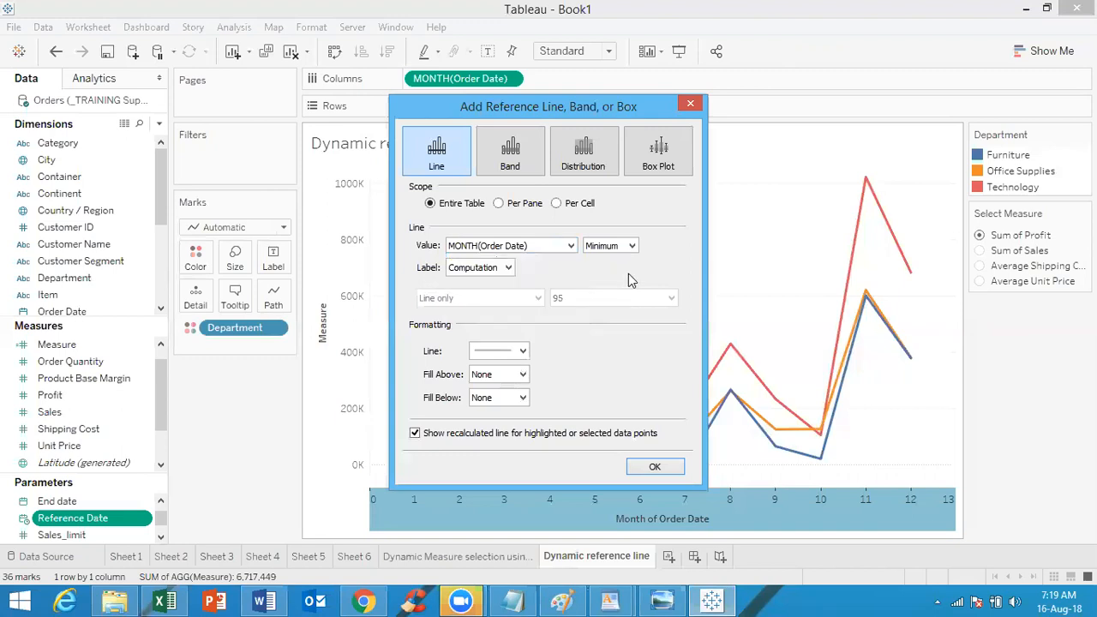
left_click(517, 246)
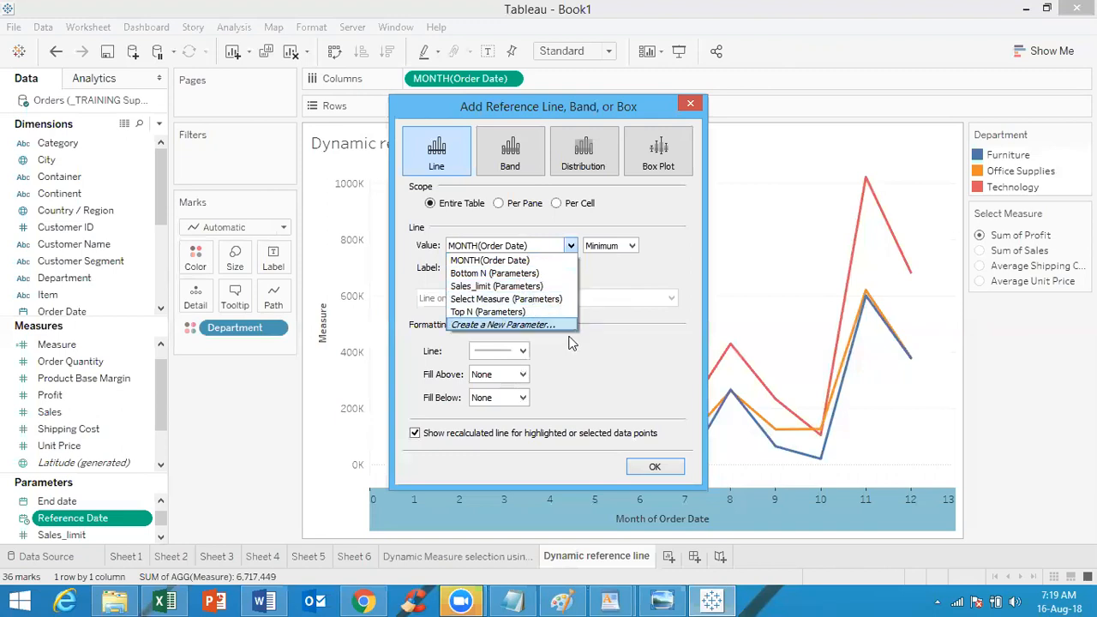
left_click(612, 295)
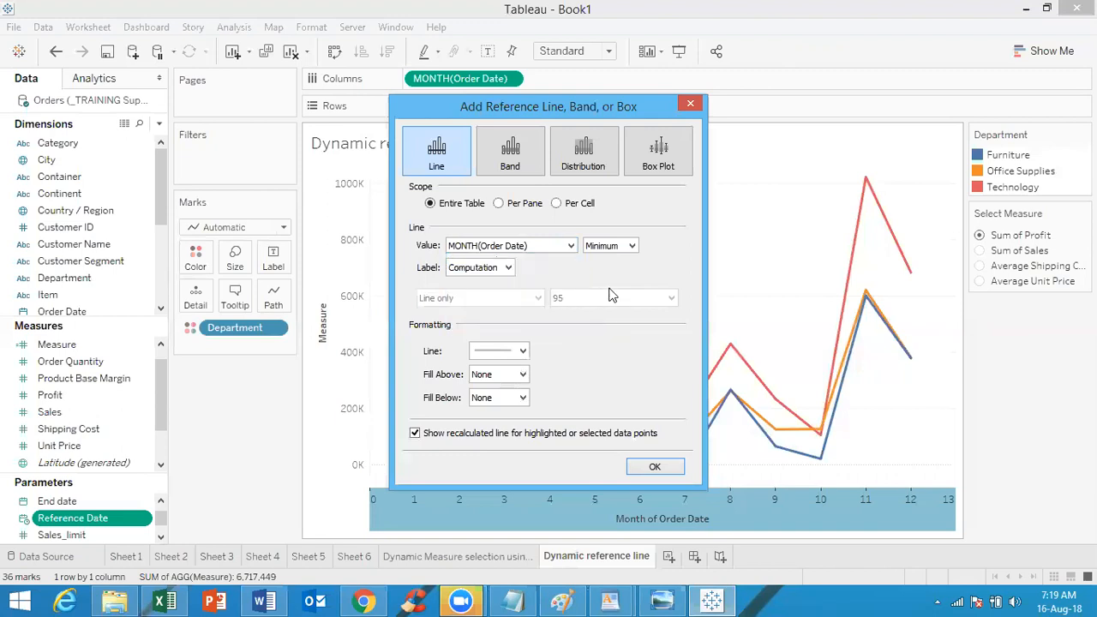
left_click(538, 247)
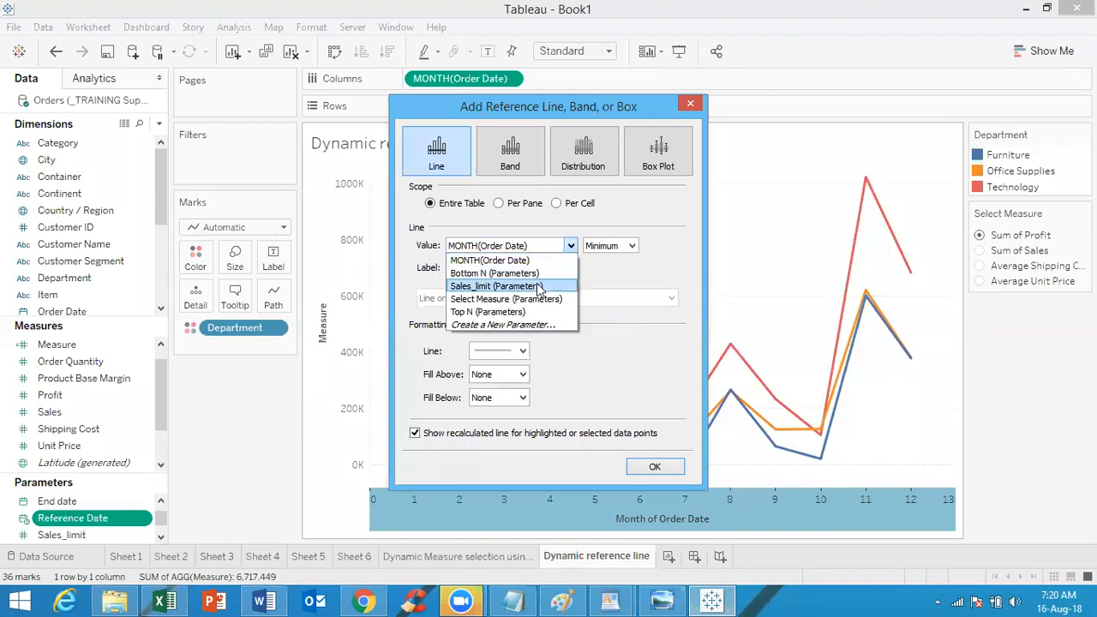
left_click(588, 290)
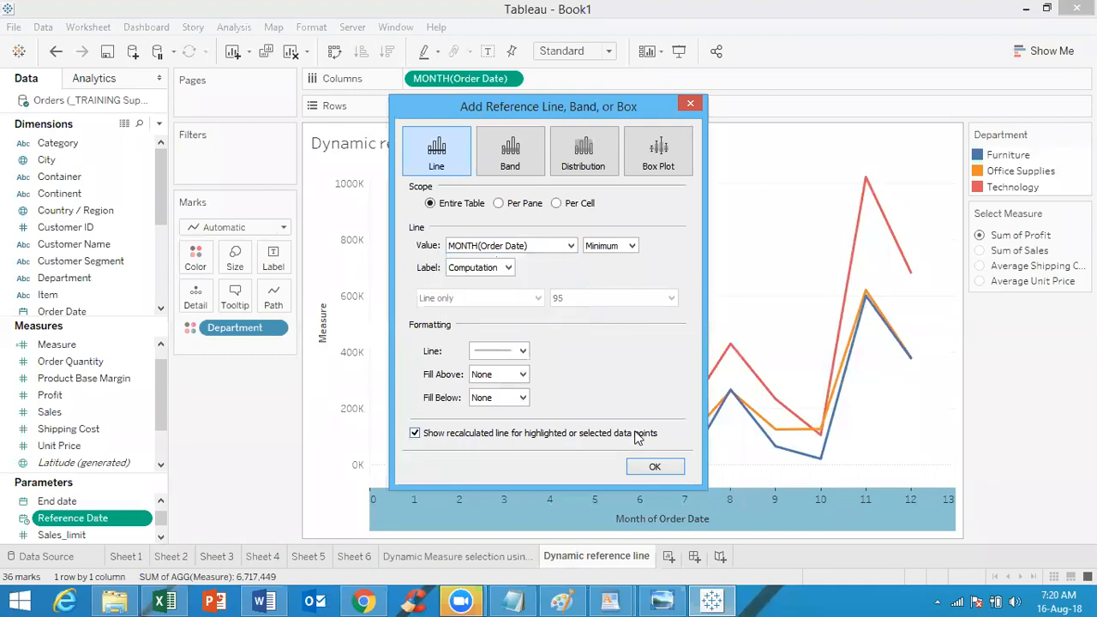
left_click(655, 466)
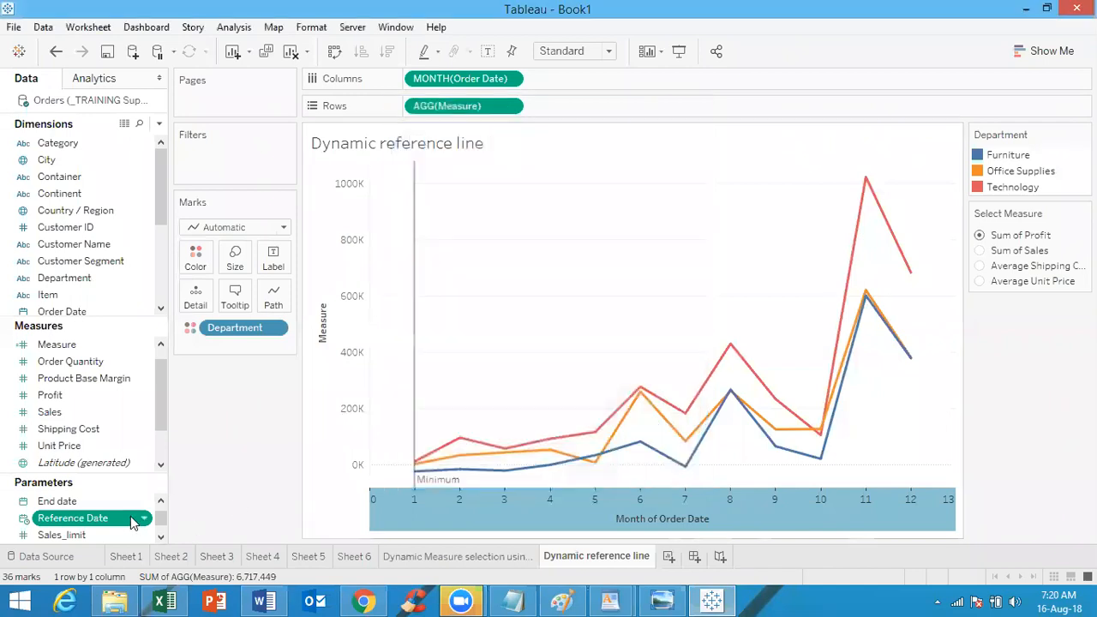
Review the Reference Date parameter's data type, display format and range settings without changing them
right_click(130, 516)
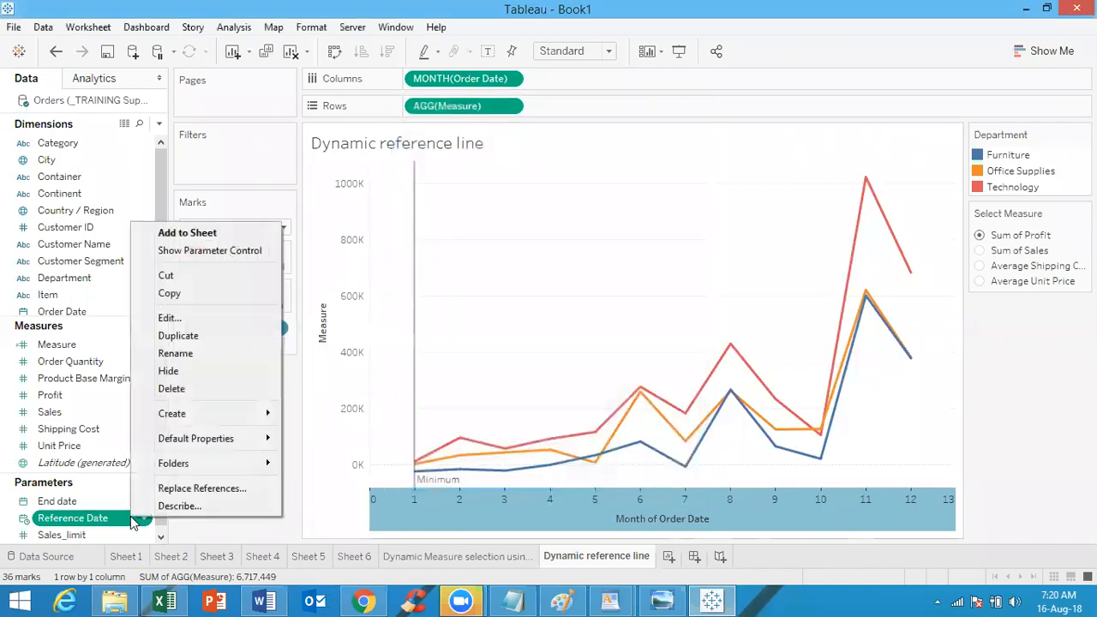
left_click(169, 318)
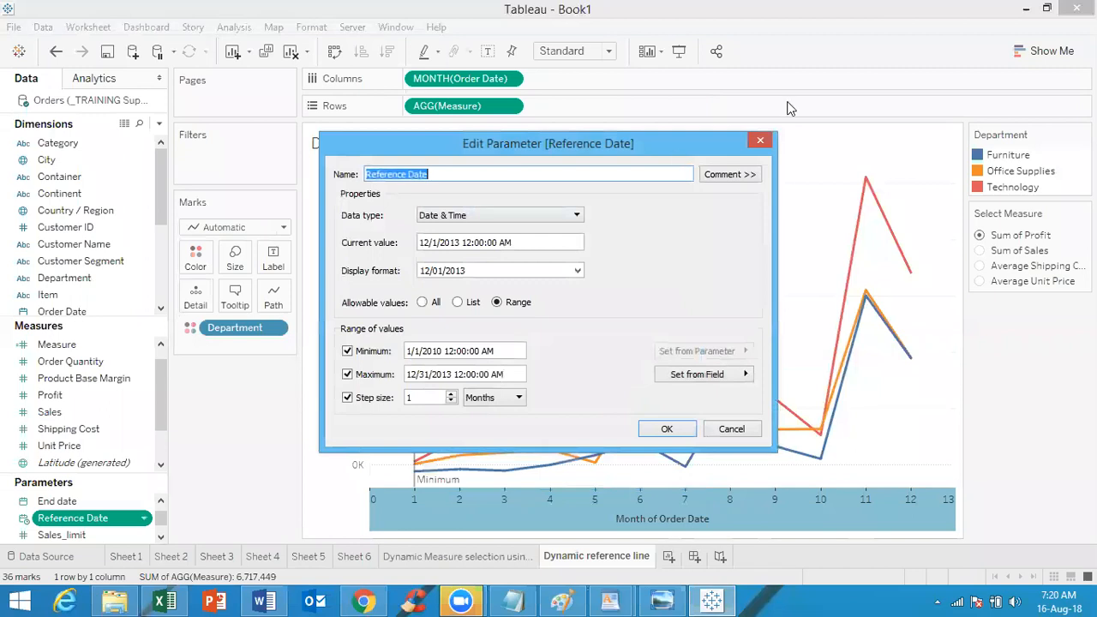
left_click(762, 145)
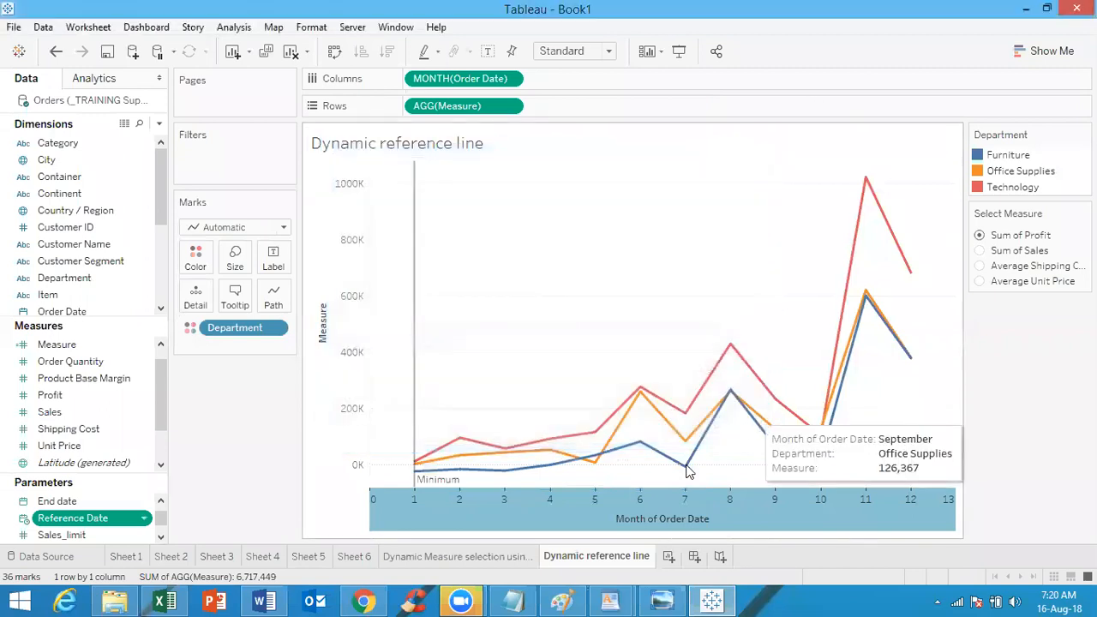
right_click(685, 511)
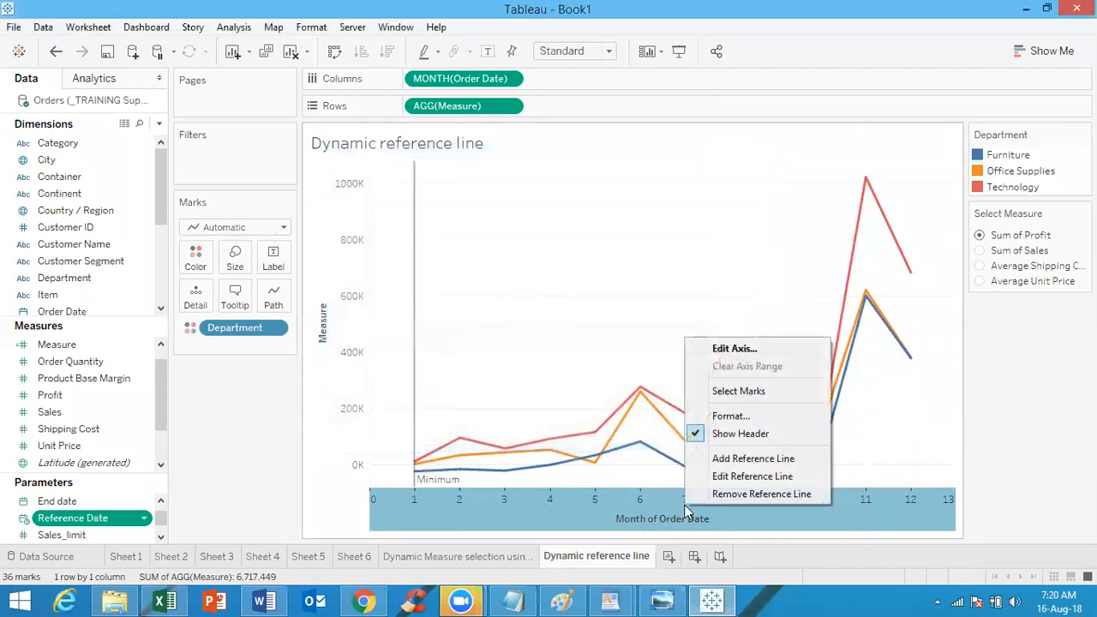
left_click(737, 482)
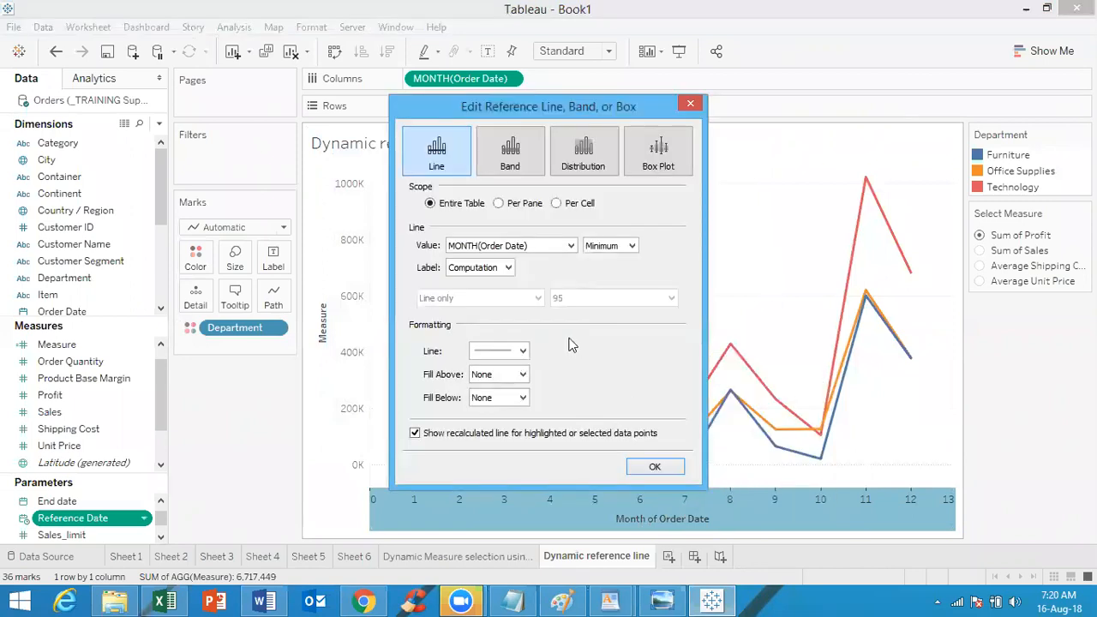
left_click(536, 244)
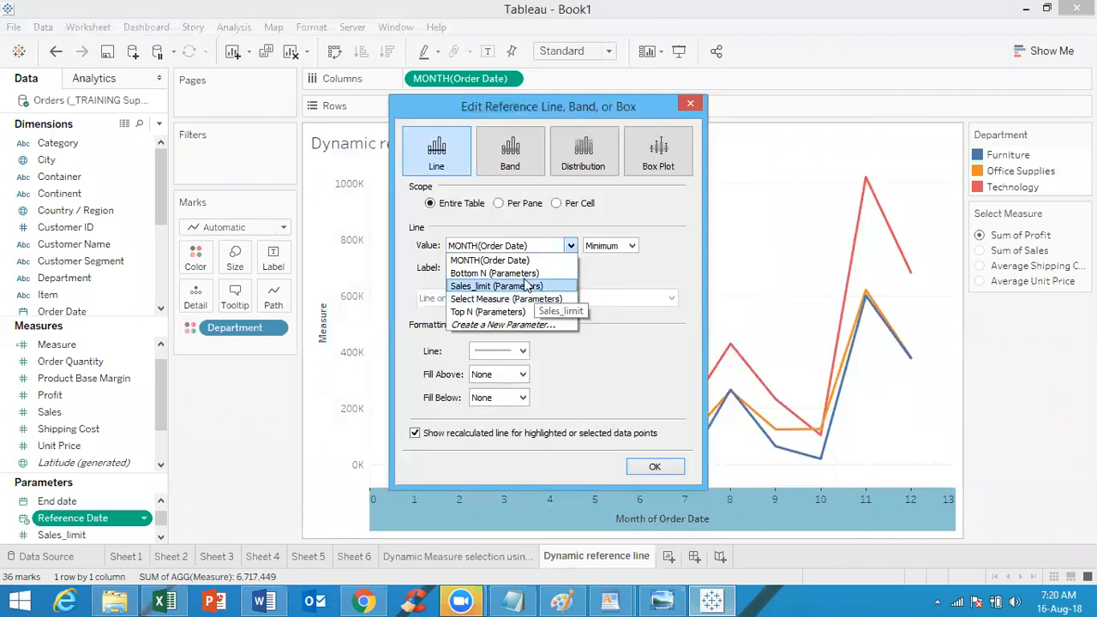
left_click(517, 326)
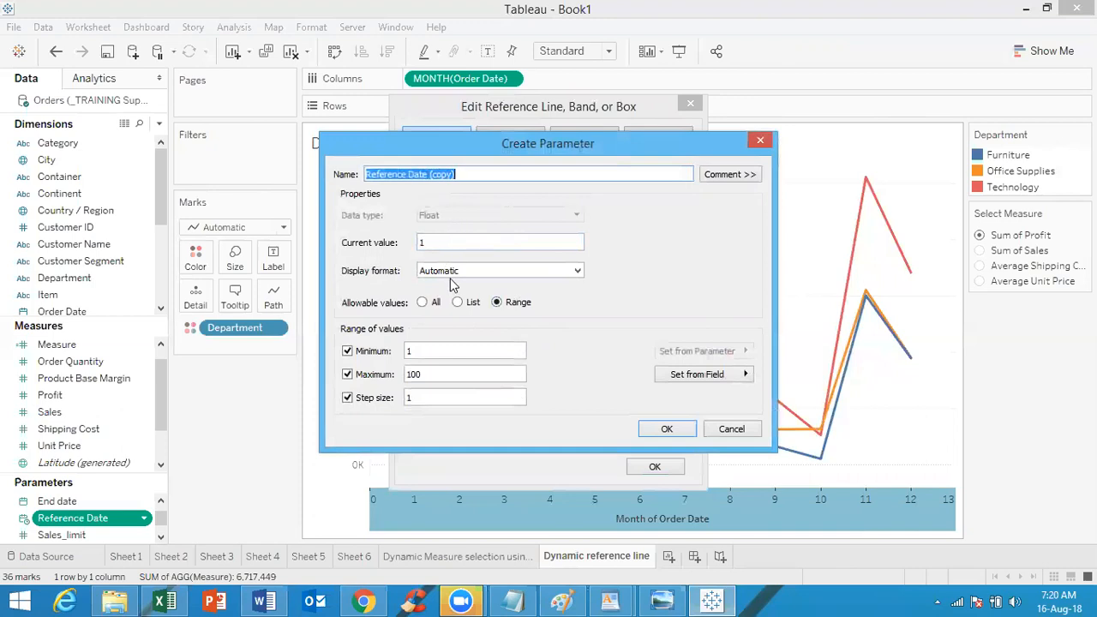
left_click(763, 141)
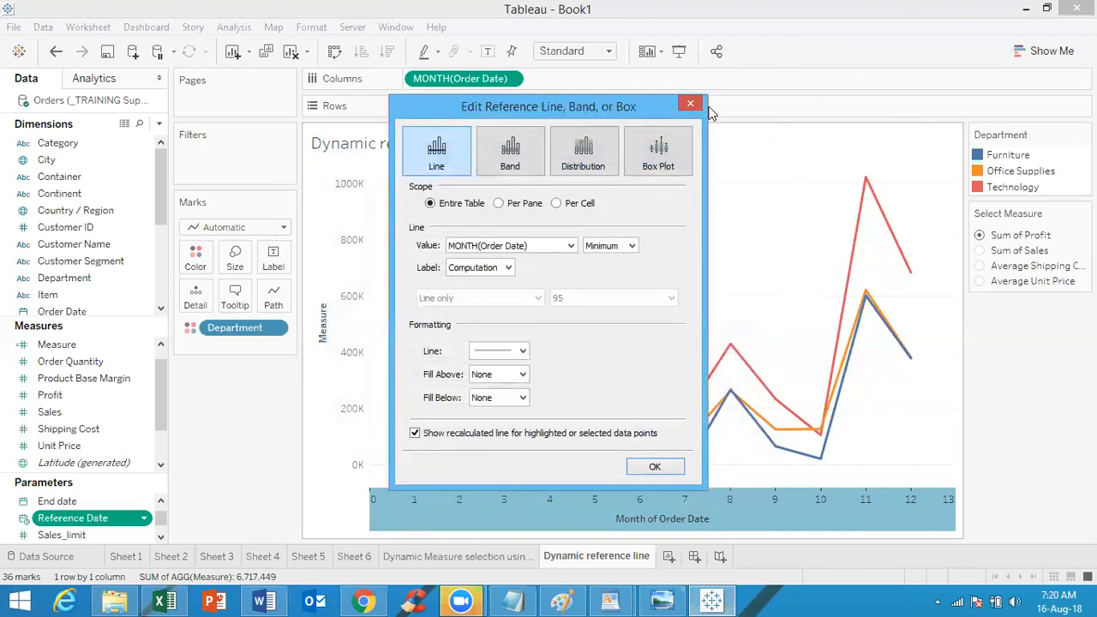
left_click(691, 105)
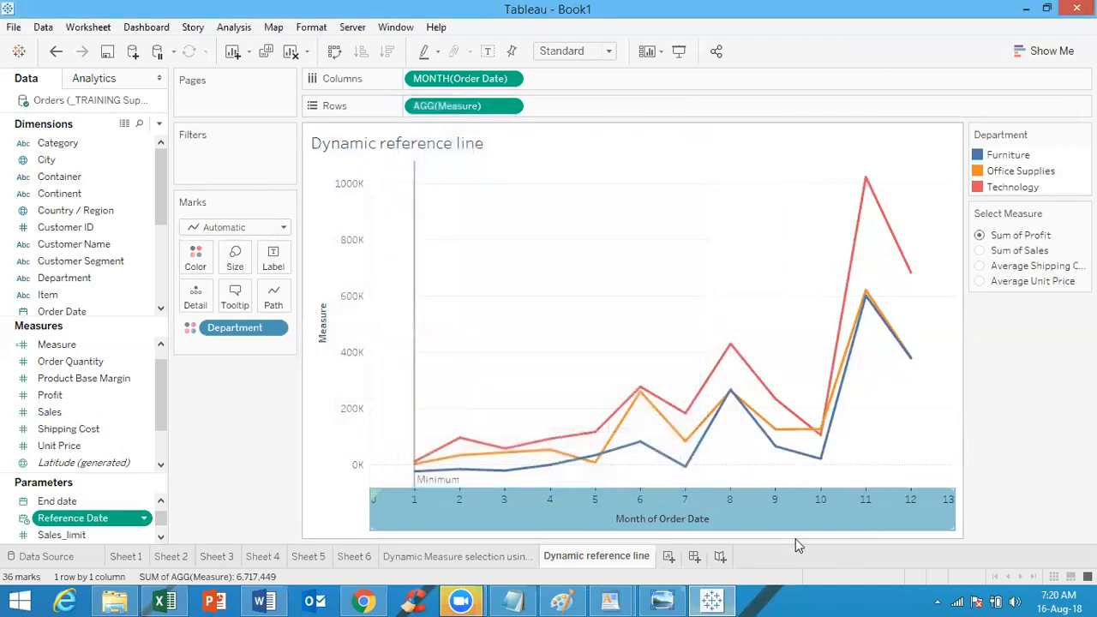
Remove the reference line from the Month of Order Date axis
left_click(775, 447)
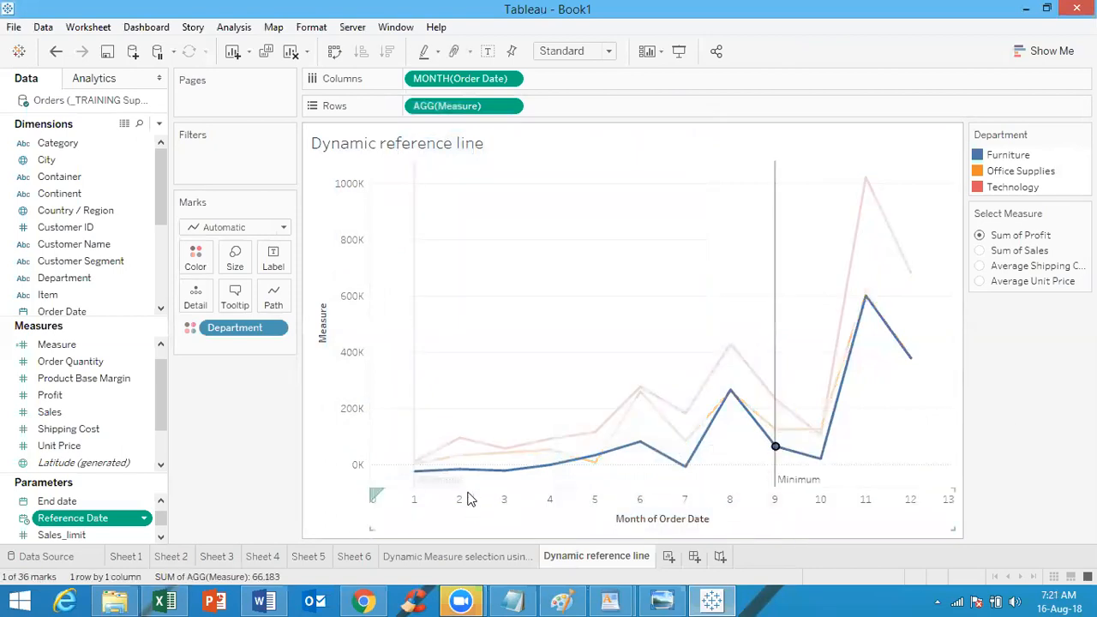
left_click(468, 503)
right_click(467, 501)
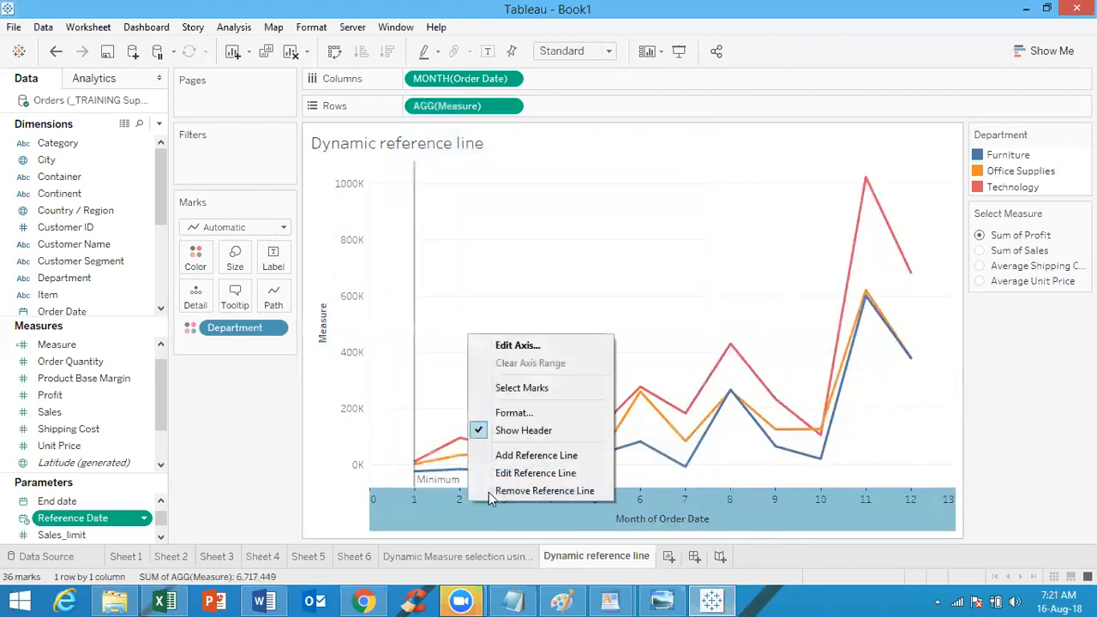
left_click(552, 491)
Try adding another entire-table reference line to the Month of Order Date axis, switching its type to Box Plot
right_click(537, 499)
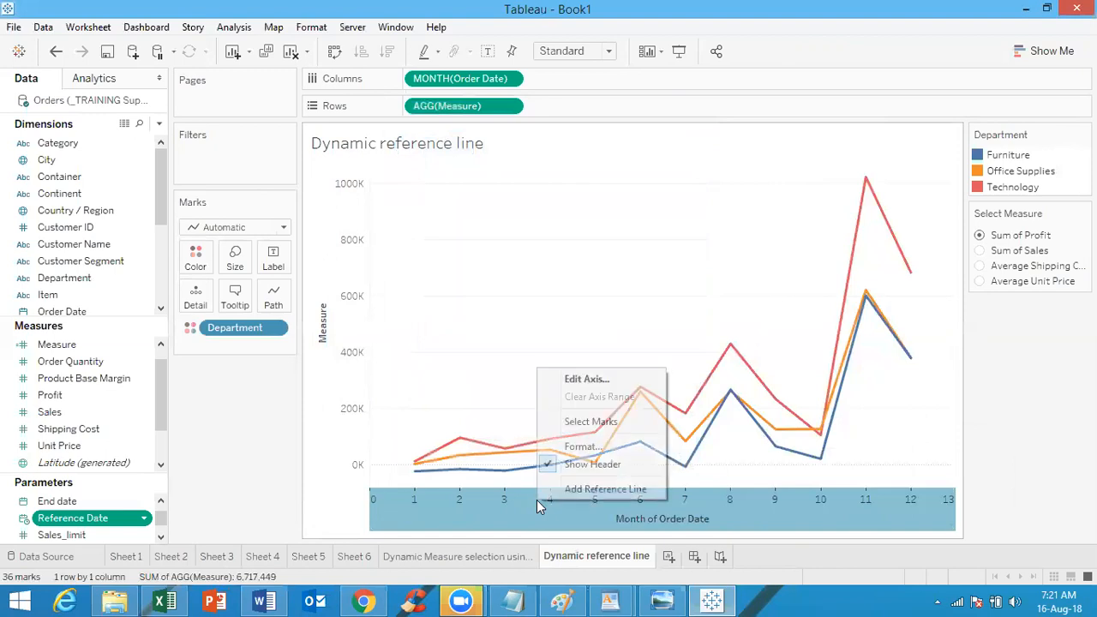
left_click(601, 490)
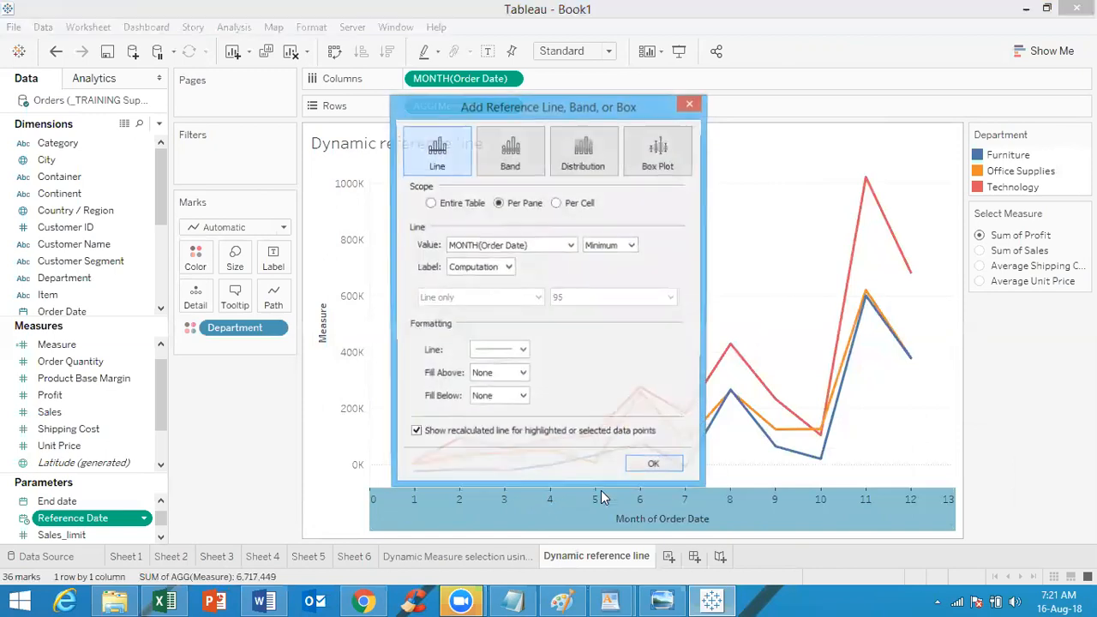
left_click(496, 249)
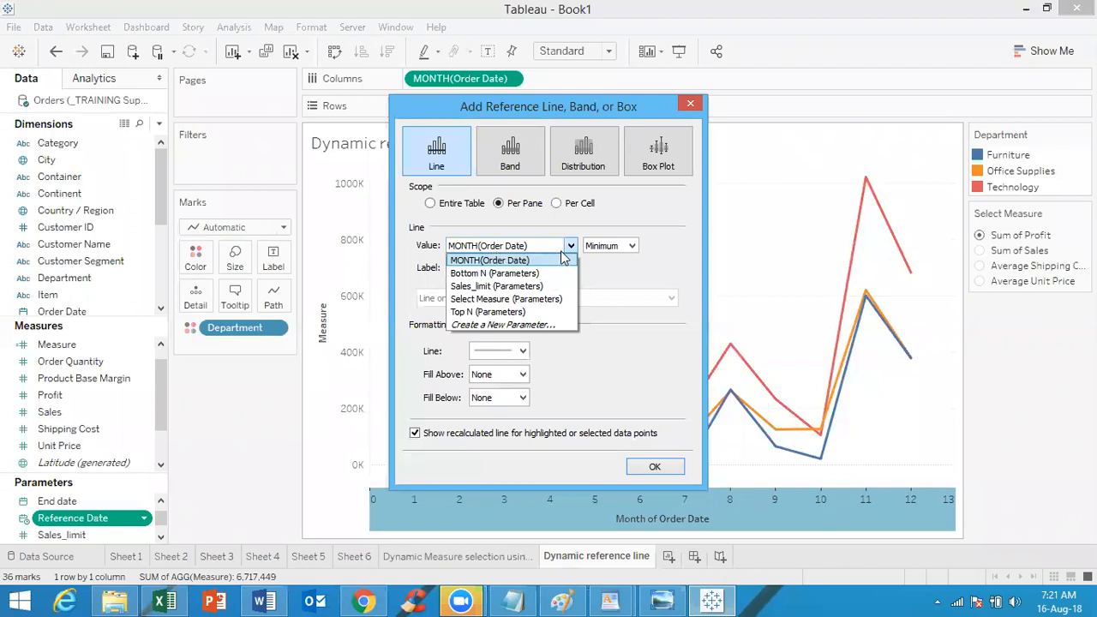
left_click(430, 203)
left_click(496, 247)
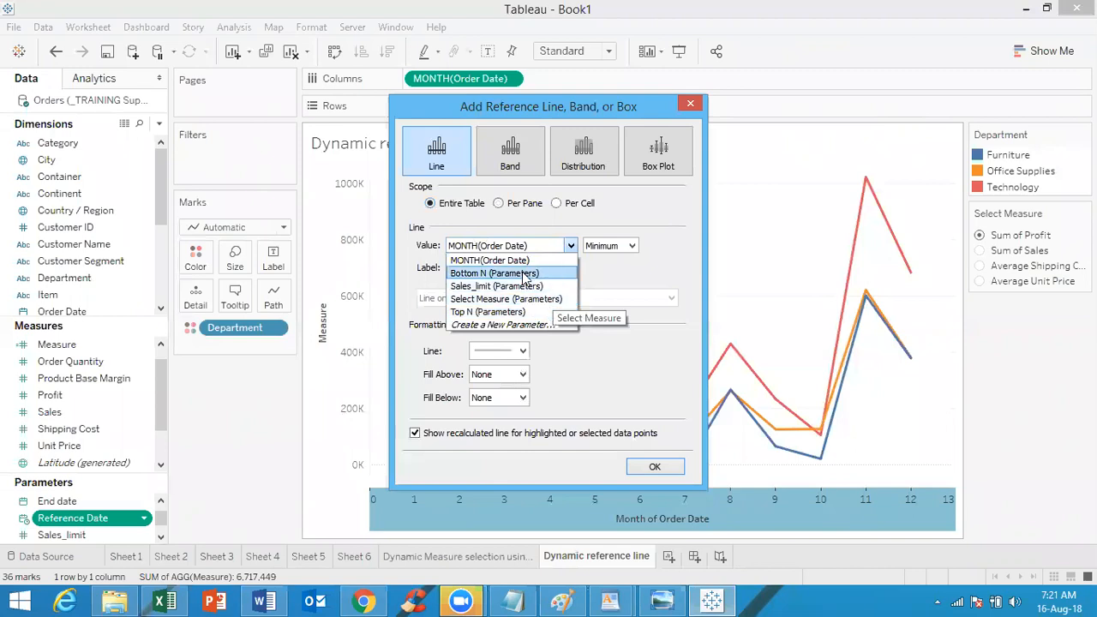
left_click(665, 172)
left_click(665, 172)
left_click(689, 102)
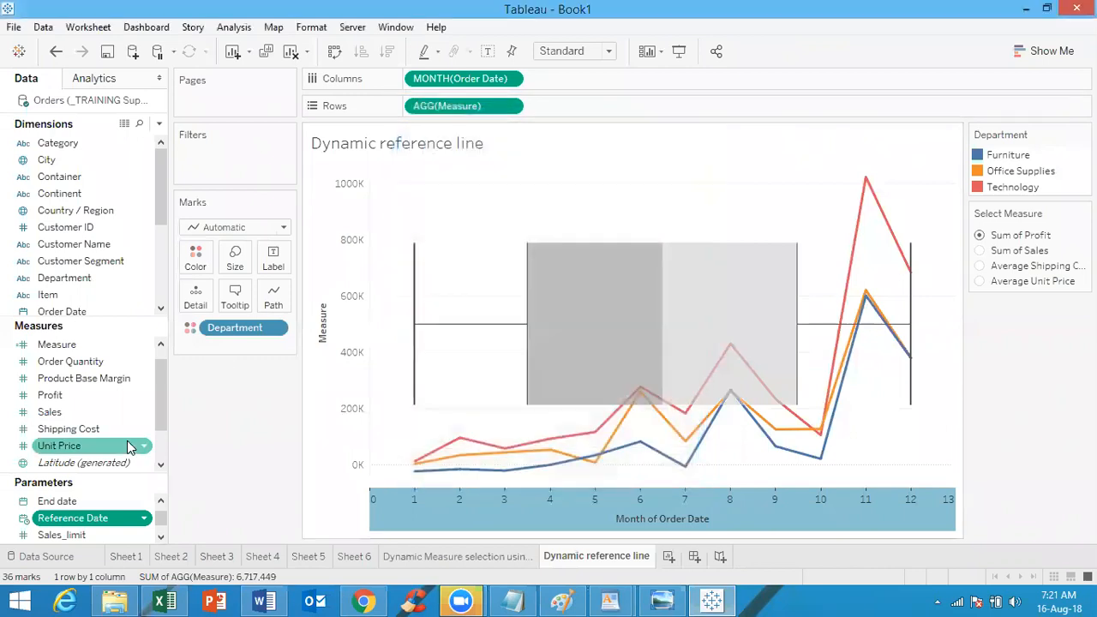
Look through the workbook's list of parameters, from Bottom N down past Reference Date
left_click(160, 538)
left_click(161, 538)
left_click(160, 538)
left_click(160, 503)
left_click(160, 503)
left_click(160, 503)
left_click(160, 503)
left_click(160, 503)
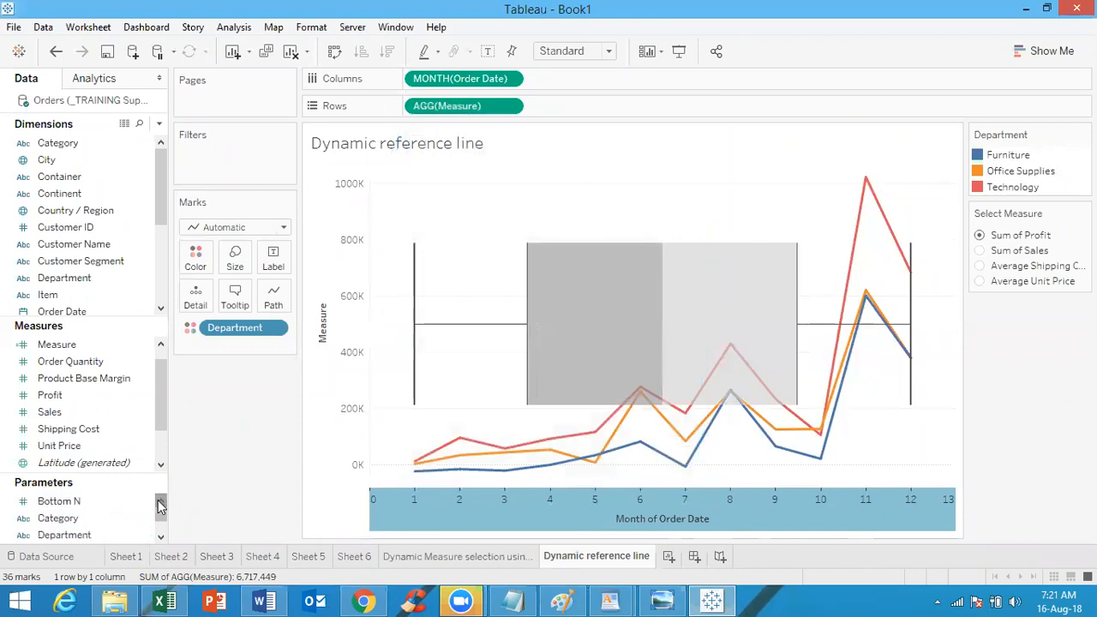
left_click(161, 538)
left_click(160, 537)
left_click(160, 537)
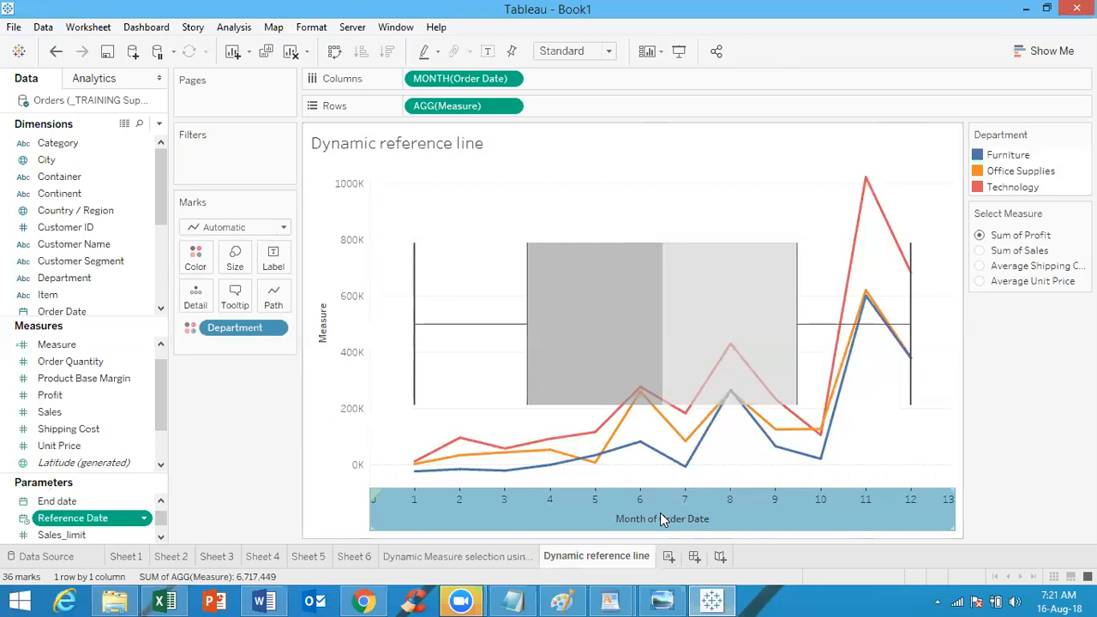
Remove the box plot from the Month of Order Date axis
left_click(550, 450)
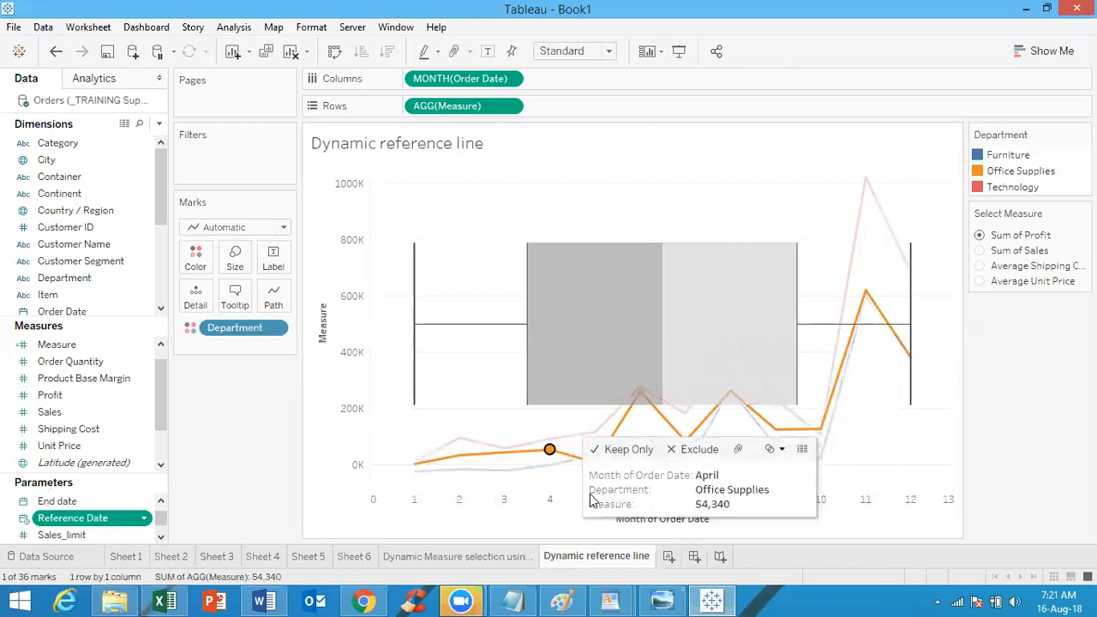
left_click(543, 504)
right_click(542, 504)
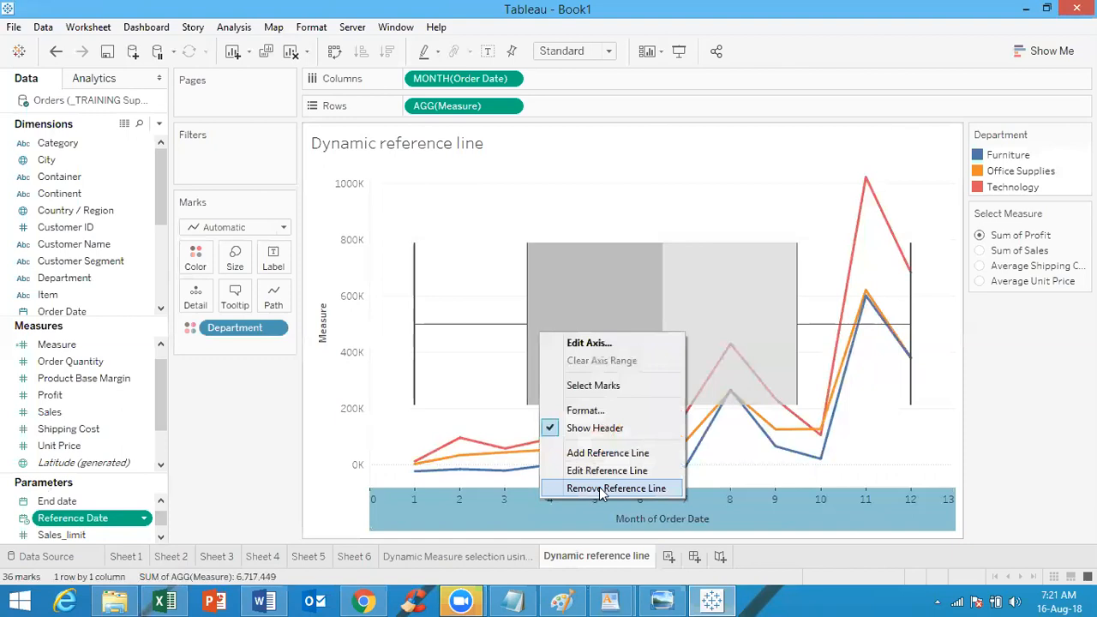
left_click(595, 489)
Start a new reference line on the Month of Order Date axis, scoped to the entire table, using minimum MONTH(Order Date) and a Value label
right_click(525, 506)
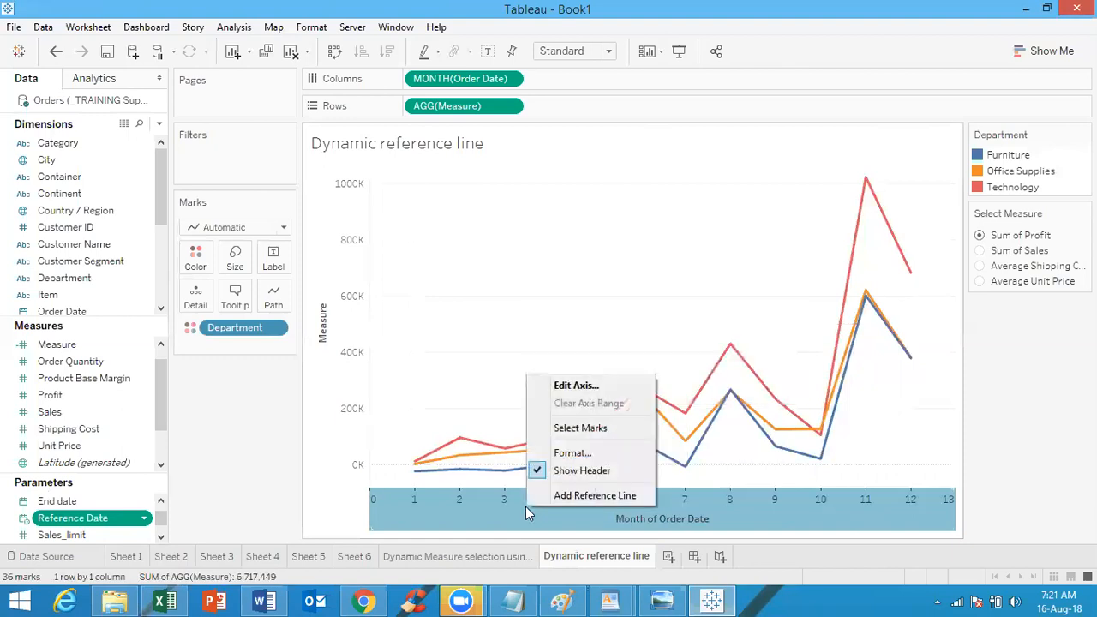
left_click(579, 497)
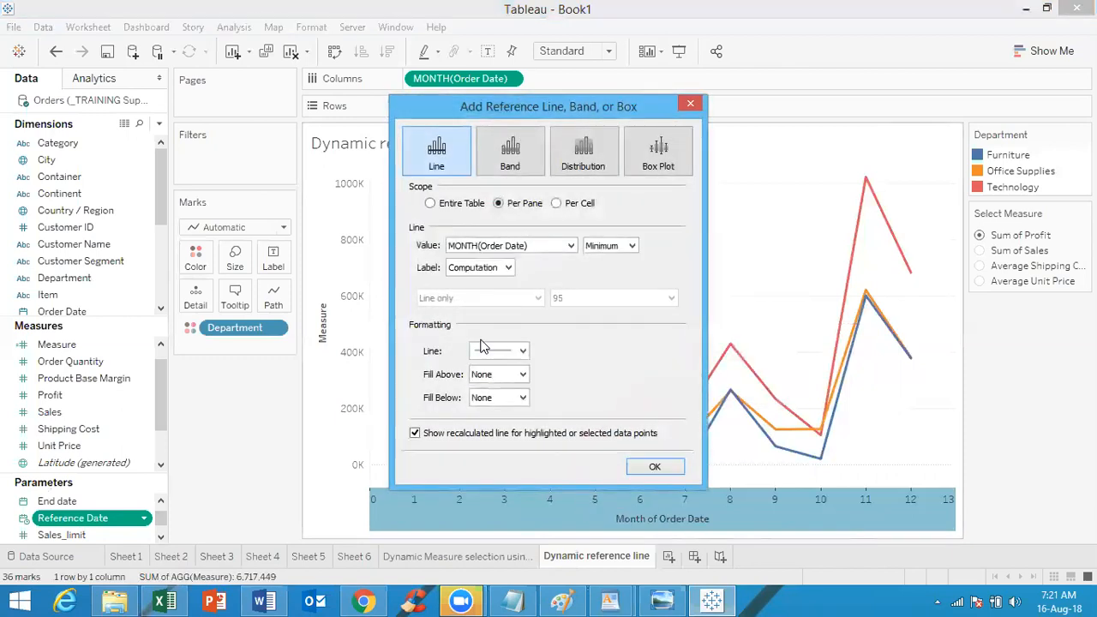
left_click(489, 246)
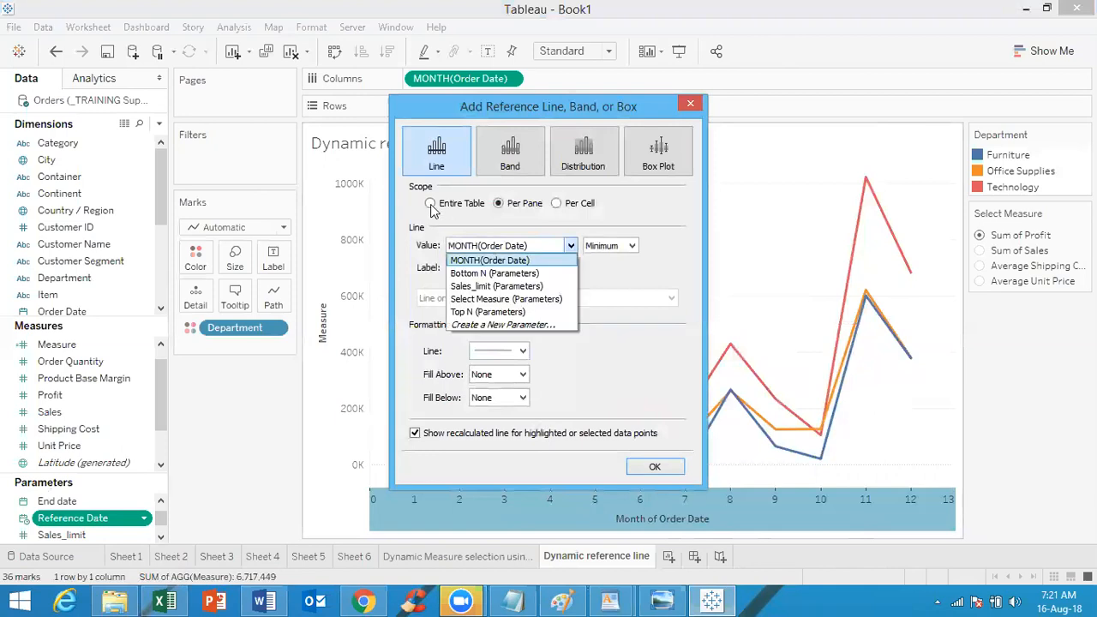
left_click(430, 203)
left_click(430, 203)
left_click(471, 246)
left_click(513, 263)
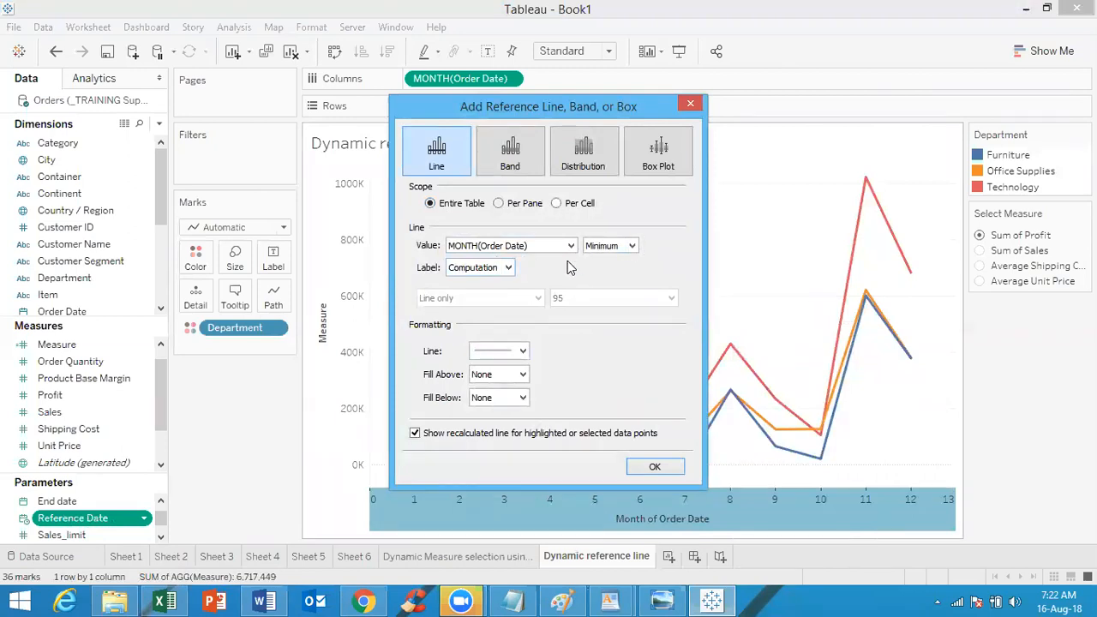
left_click(492, 269)
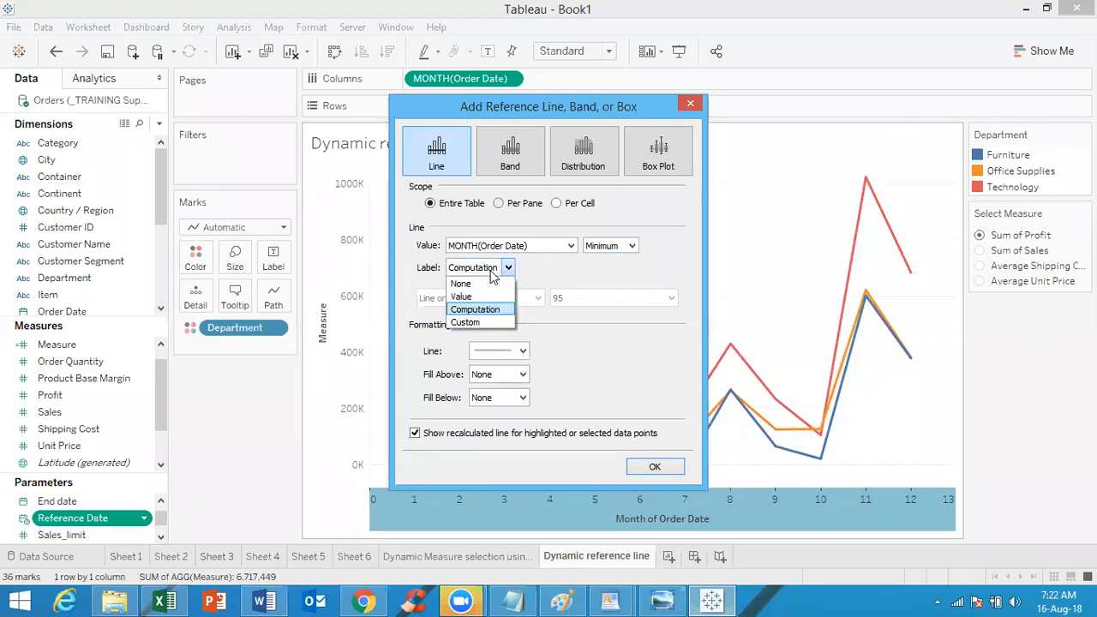
left_click(482, 295)
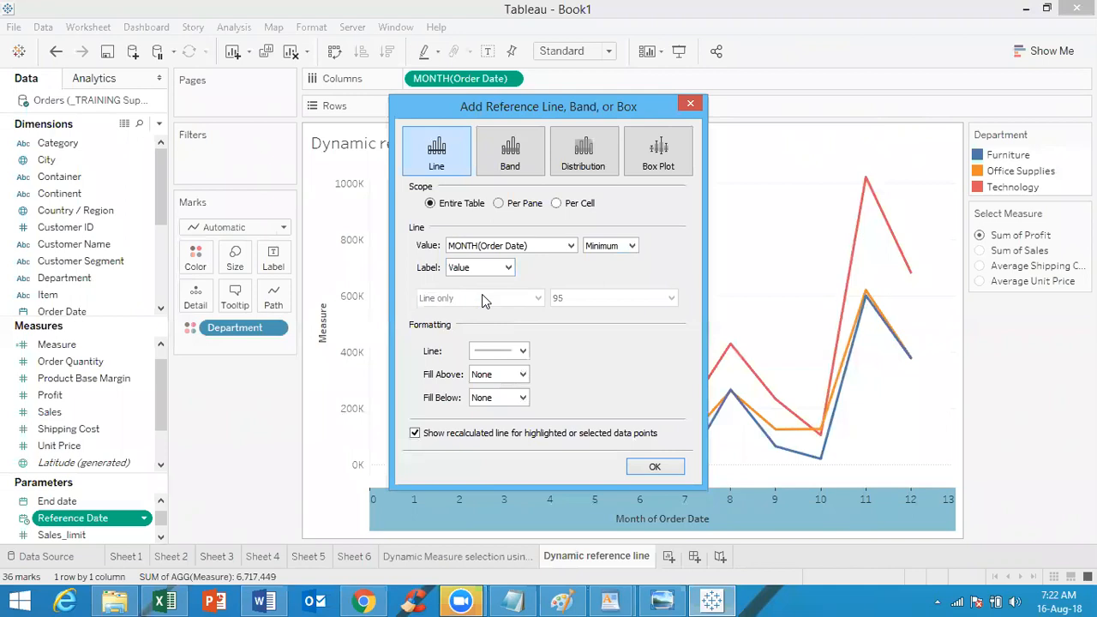
Format the reference line as dotted and near-black with no fill above or below, and add it to the chart
left_click(520, 353)
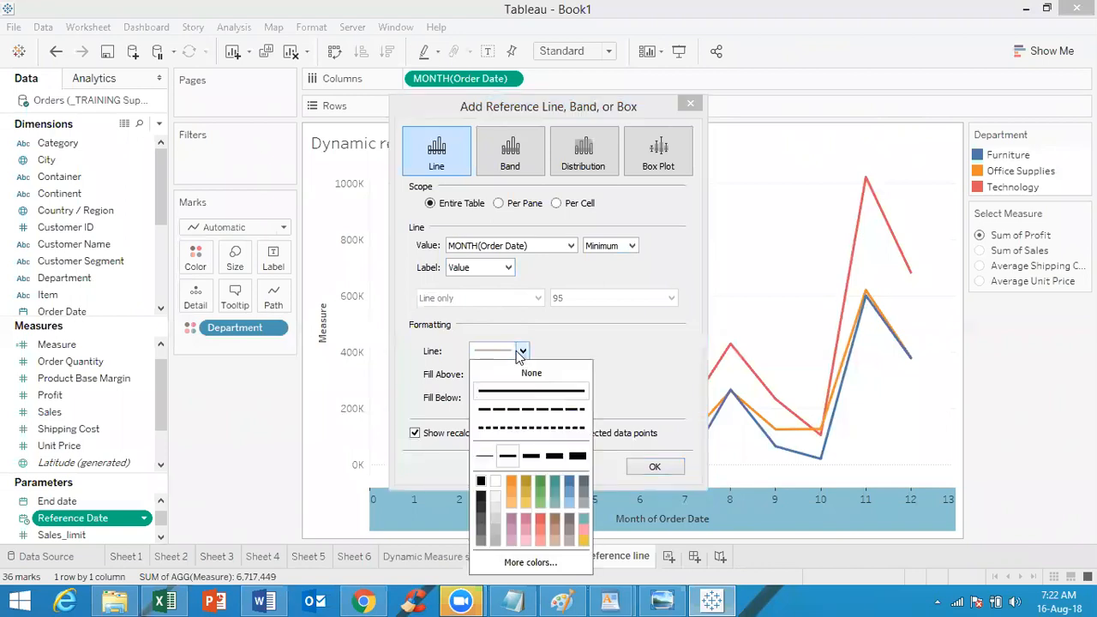
left_click(506, 412)
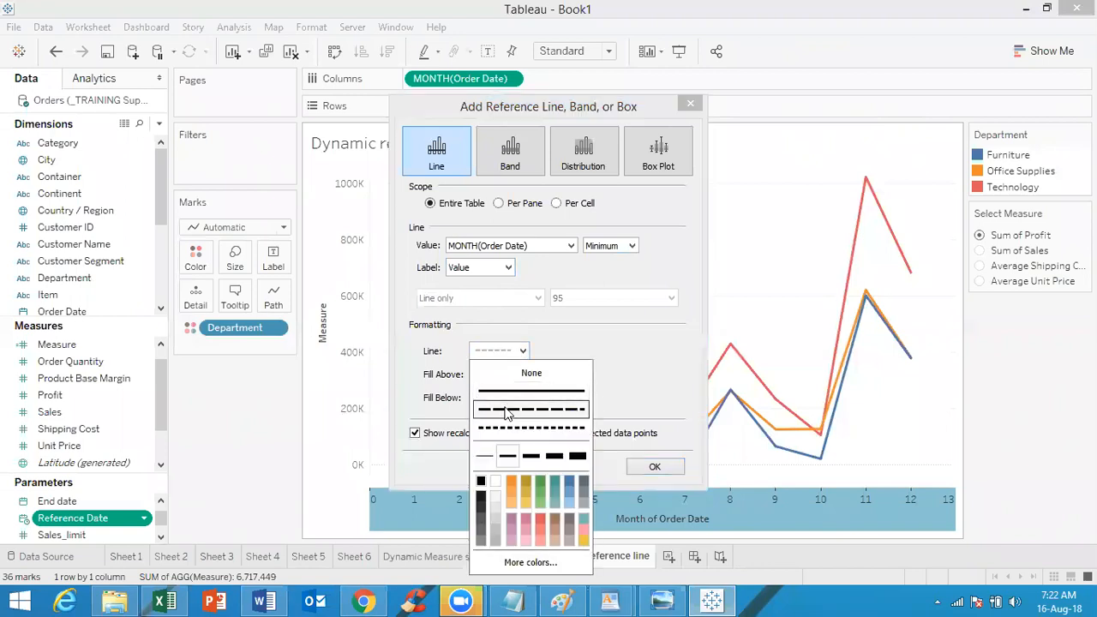
left_click(485, 427)
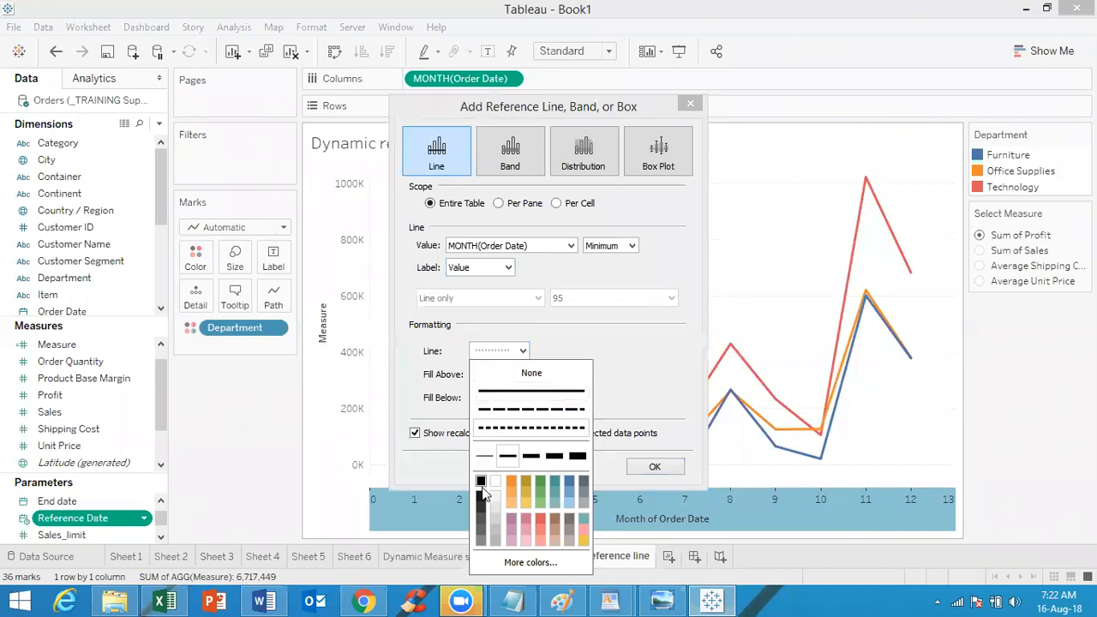
left_click(482, 495)
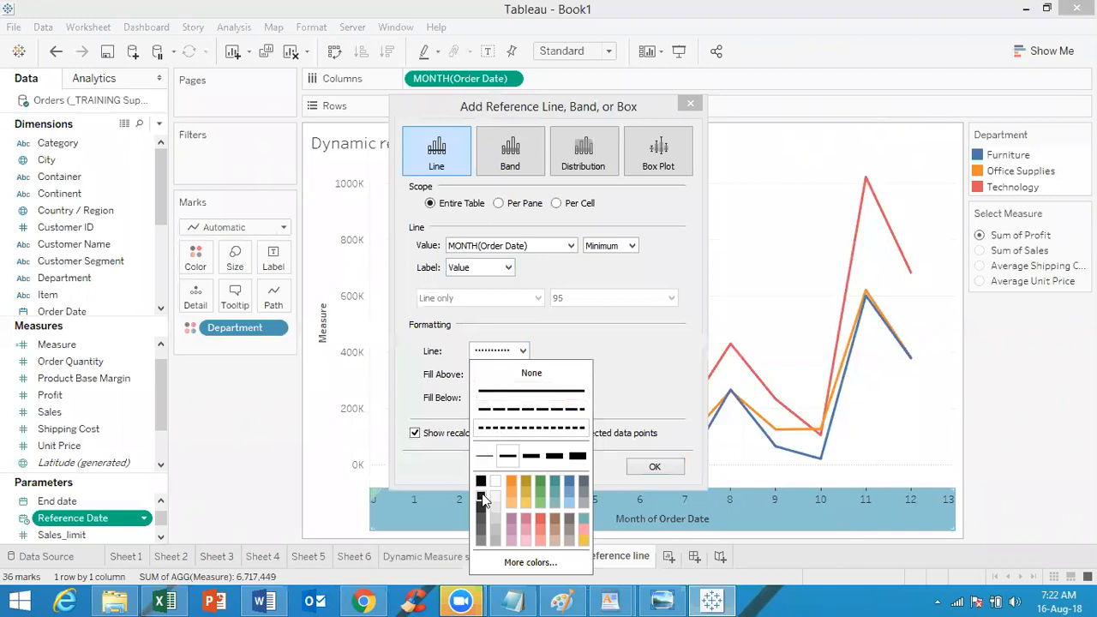
left_click(621, 398)
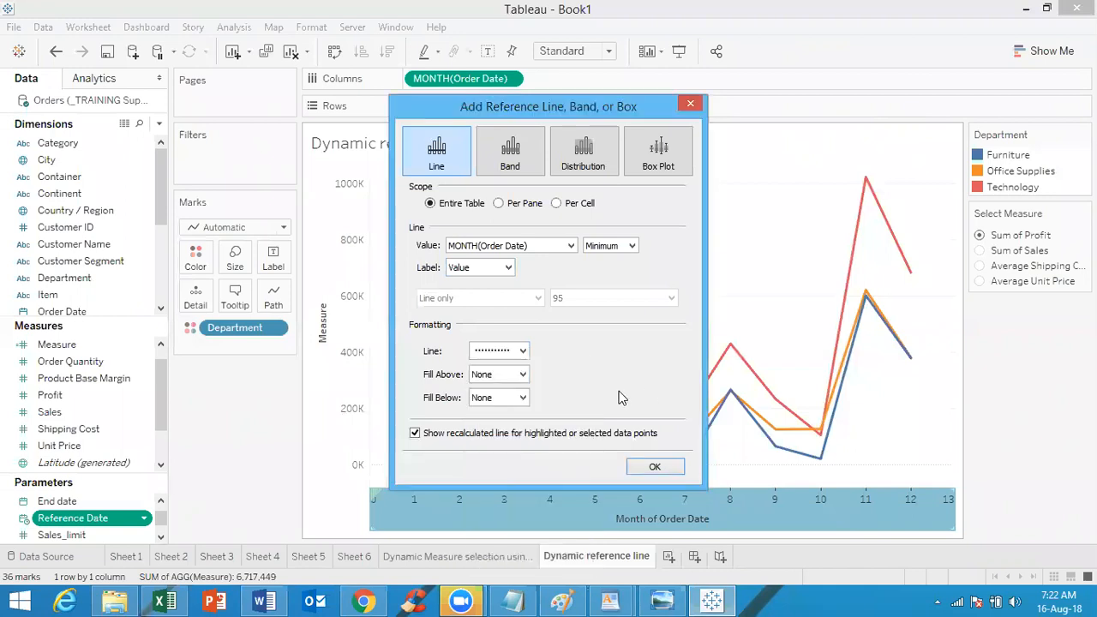
left_click(522, 352)
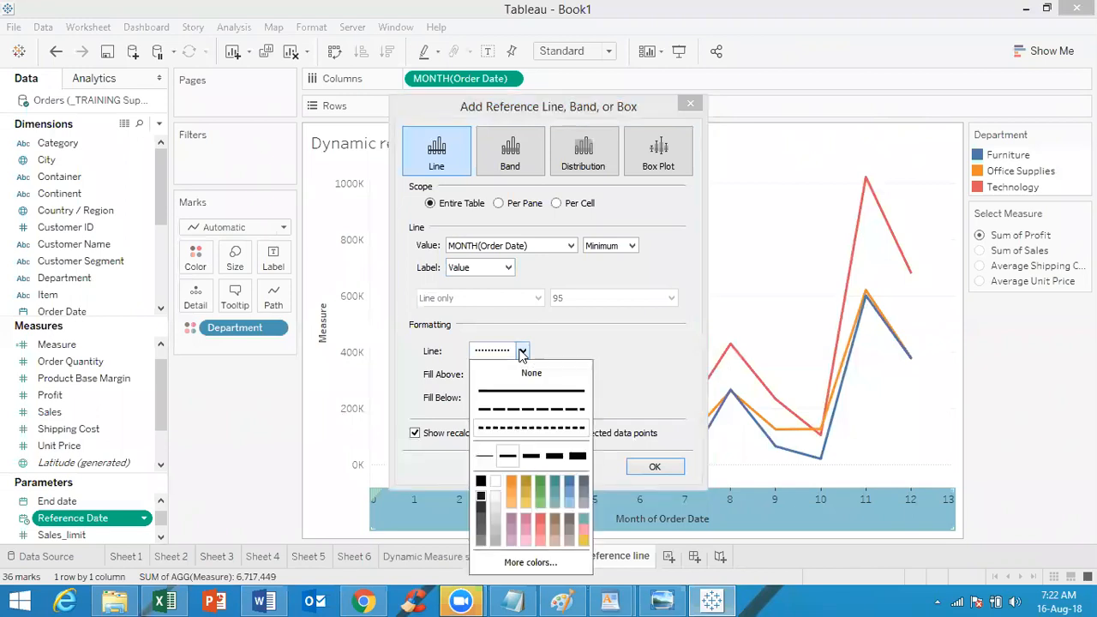
left_click(600, 342)
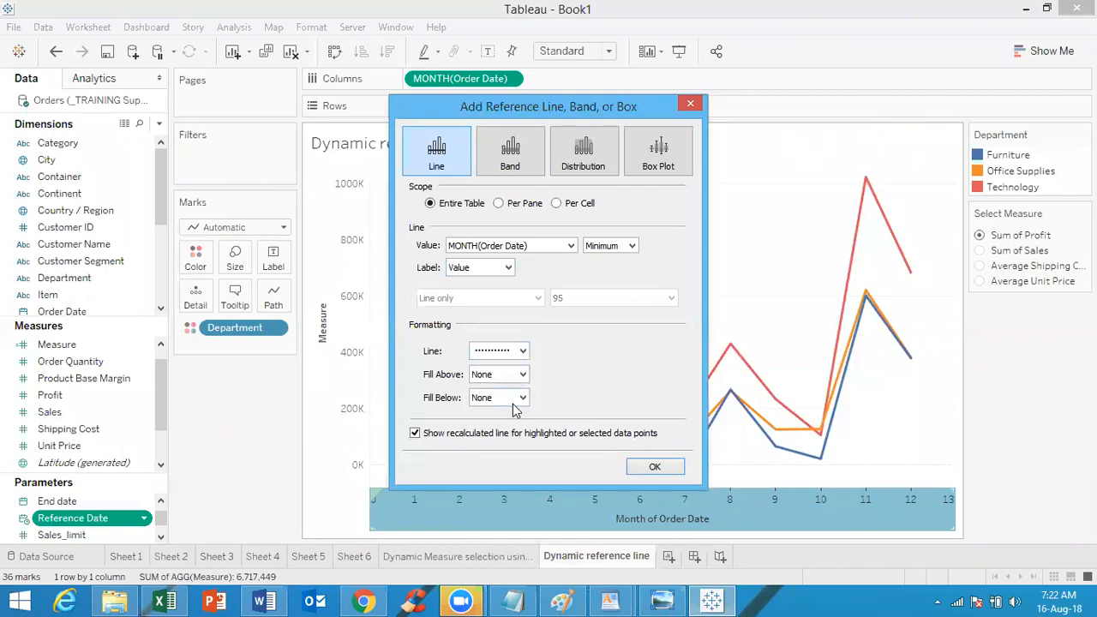
left_click(655, 467)
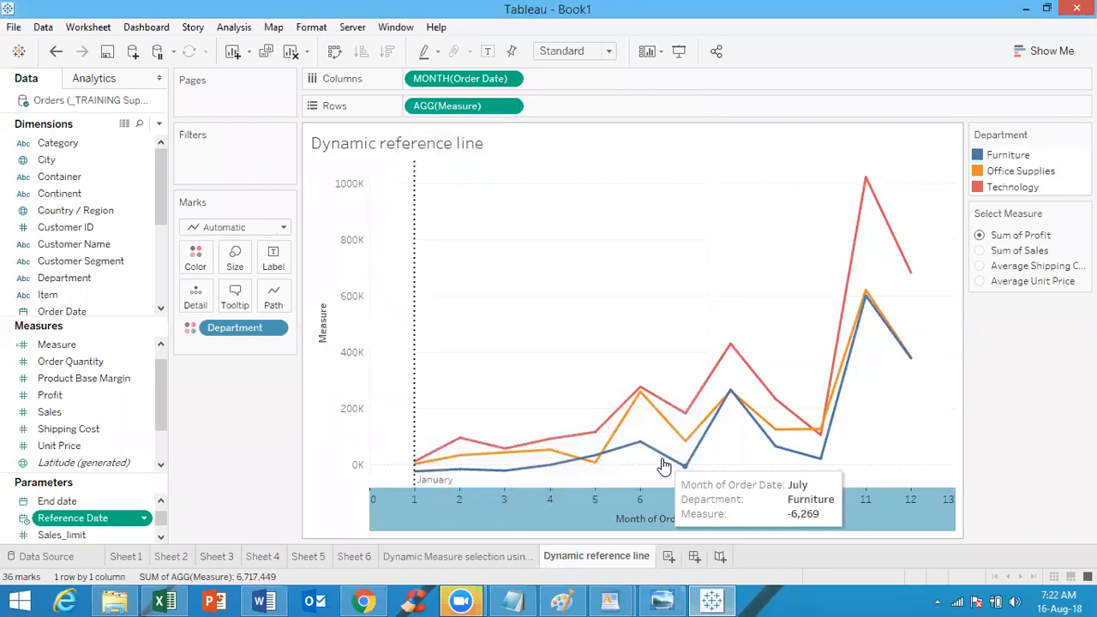
Show the parameter control for Reference Date on the sheet
left_click(48, 30)
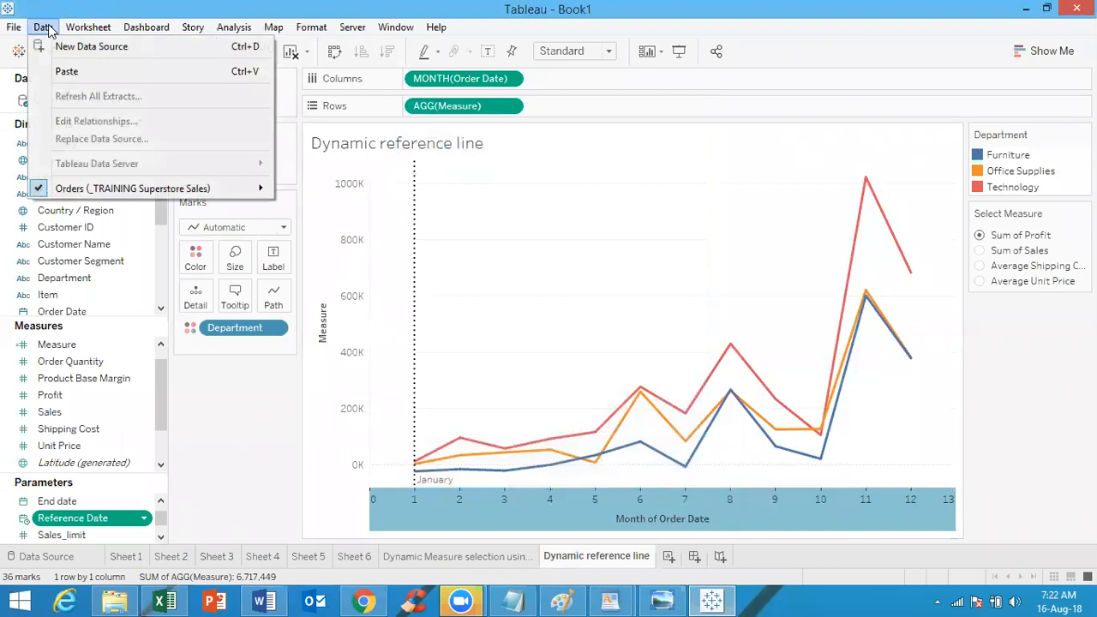
left_click(656, 209)
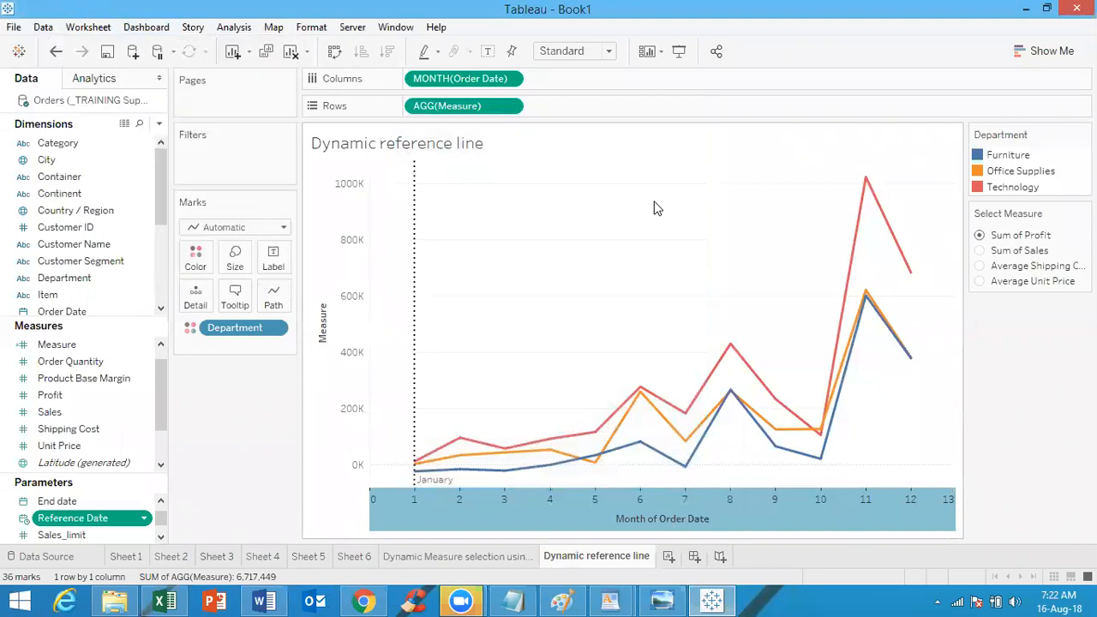
right_click(97, 519)
left_click(150, 248)
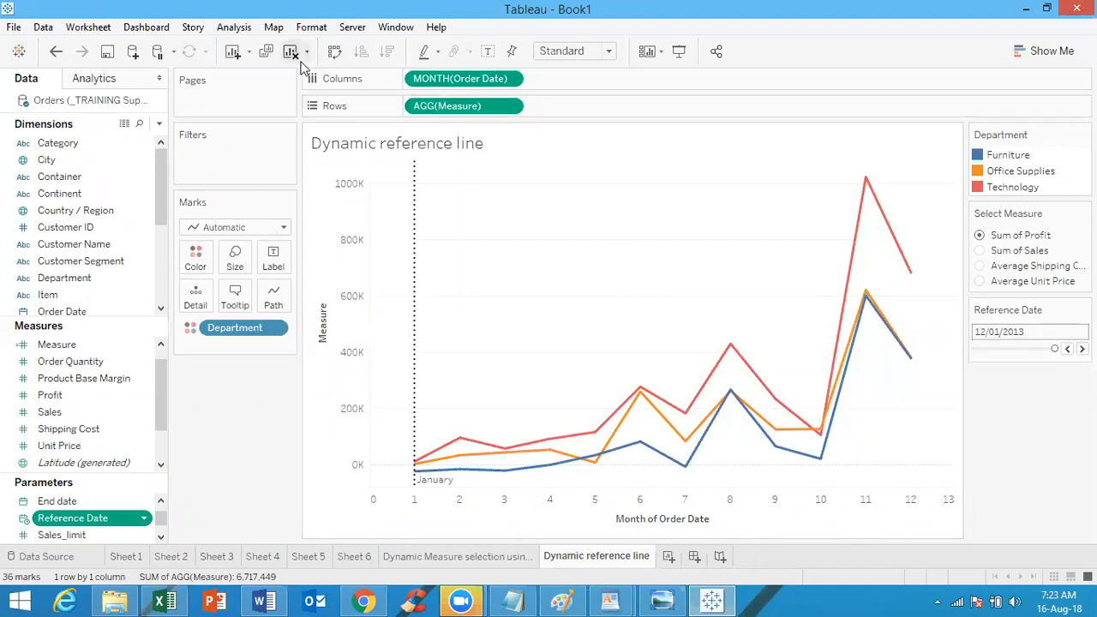
Create a calculated field named Before or After with the formula [Order Date]>[Reference Date]
left_click(160, 125)
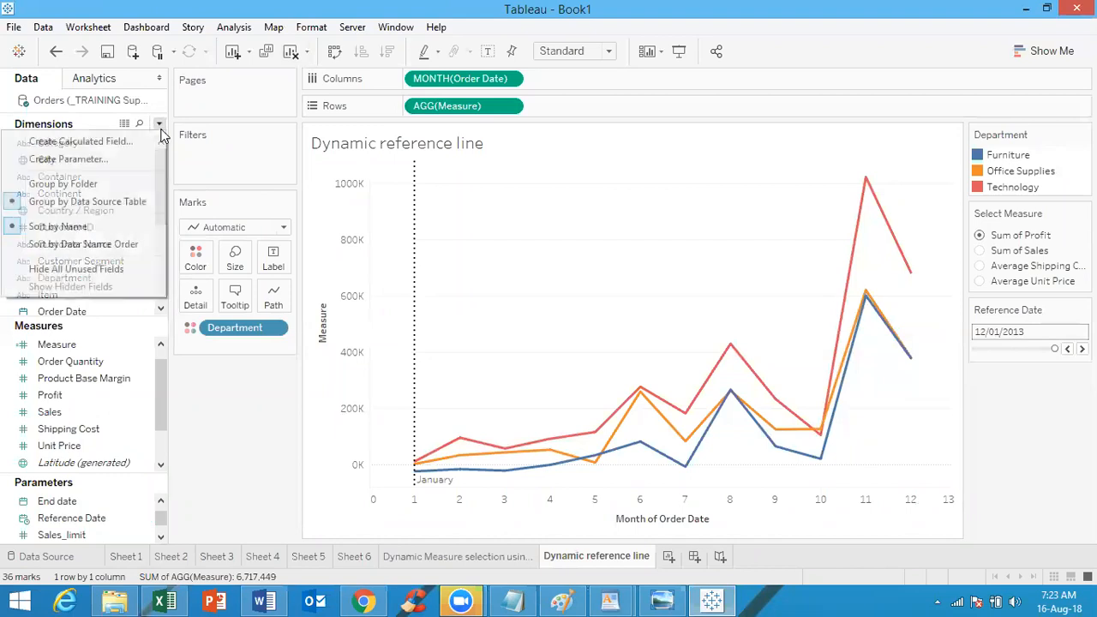
left_click(133, 144)
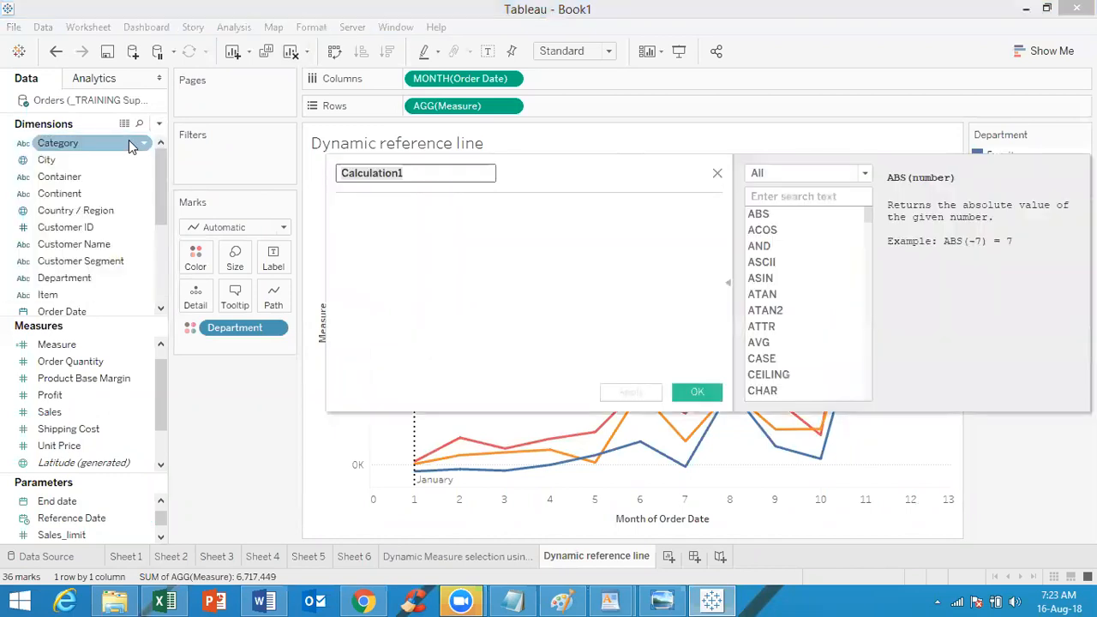
type("Before or")
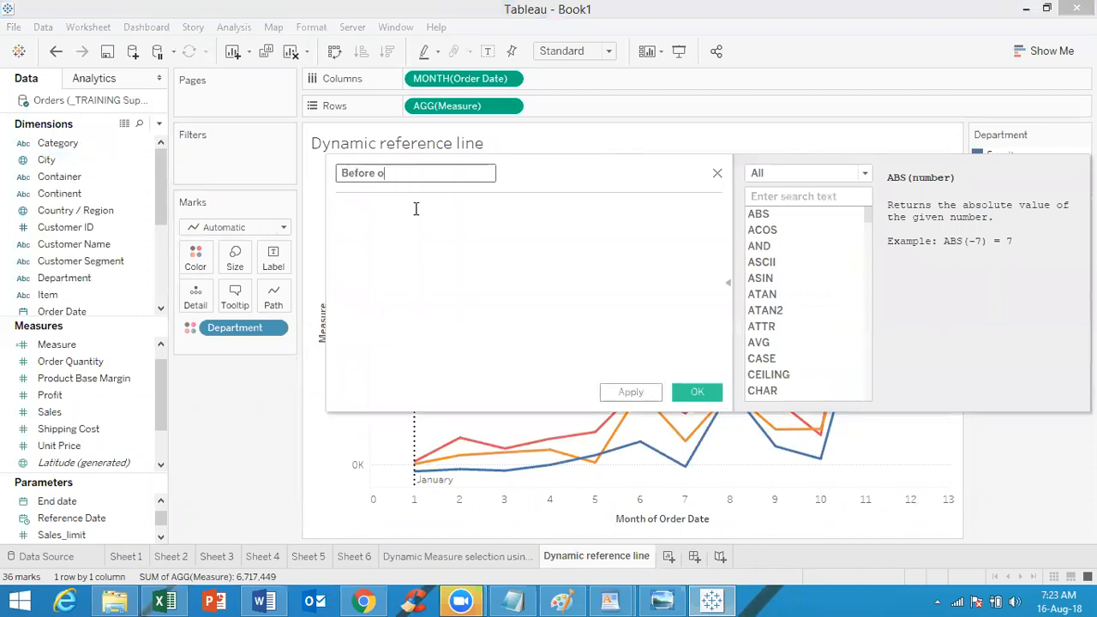
type(" After")
left_click(402, 220)
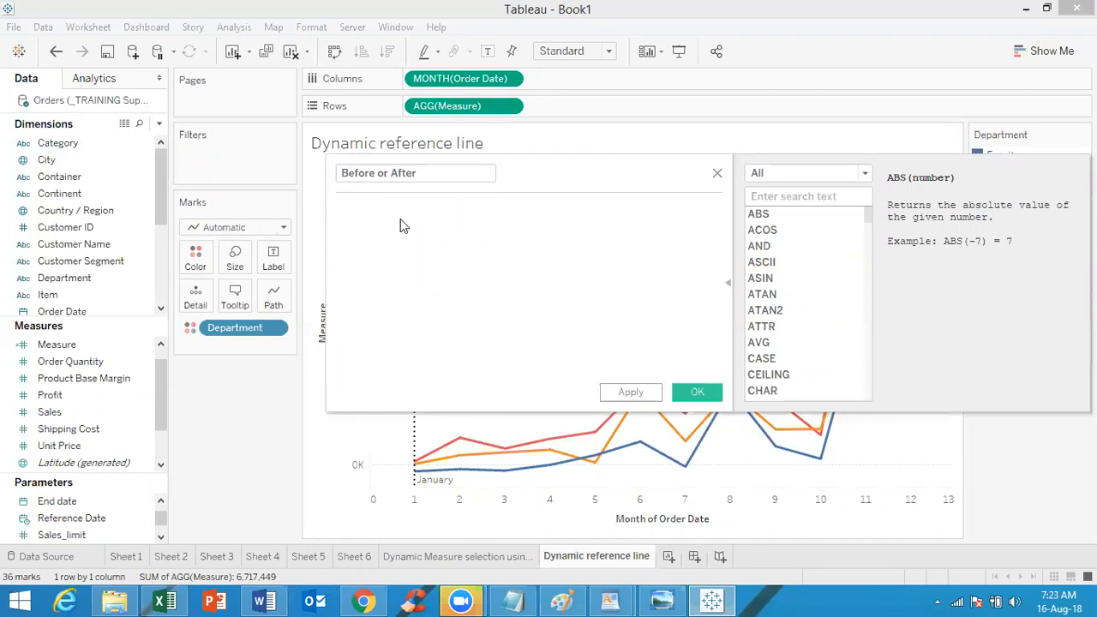
type("order")
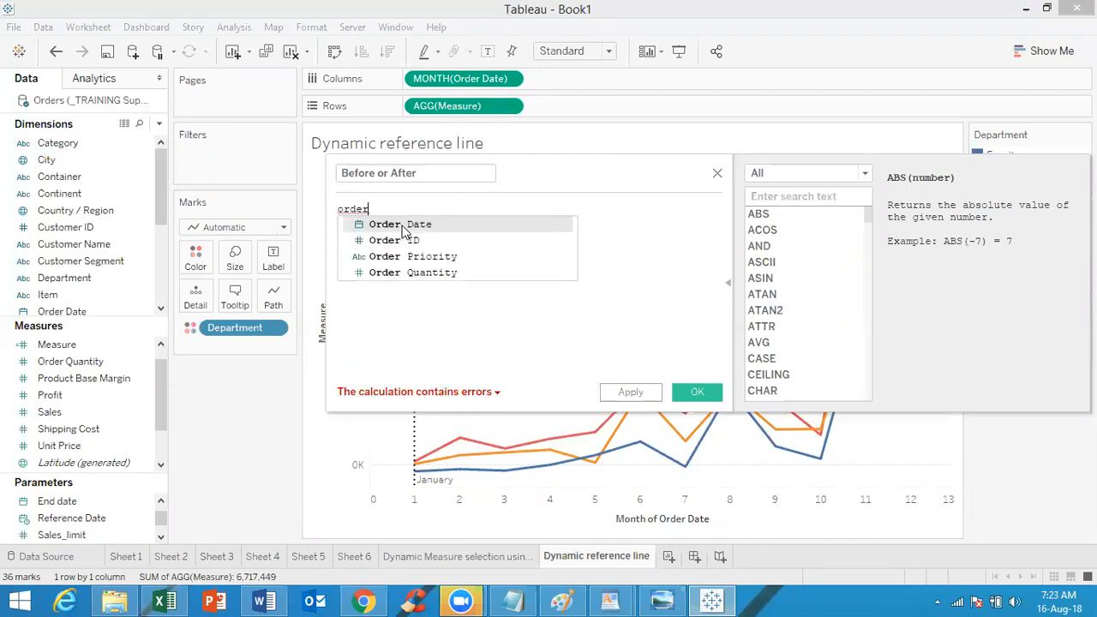
double_click(402, 226)
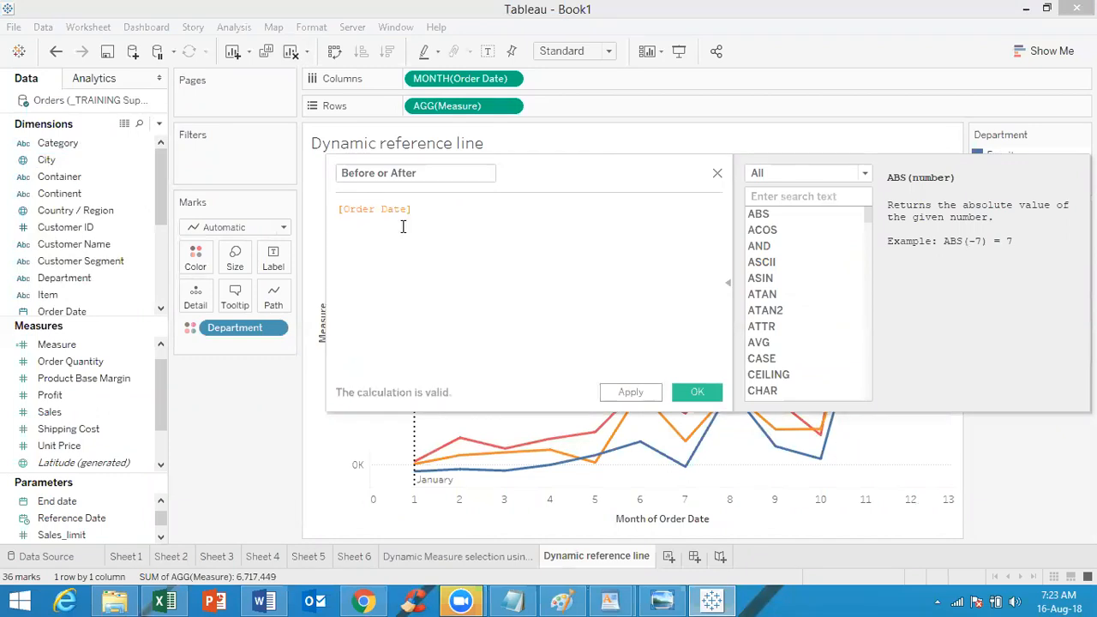
type(">refe")
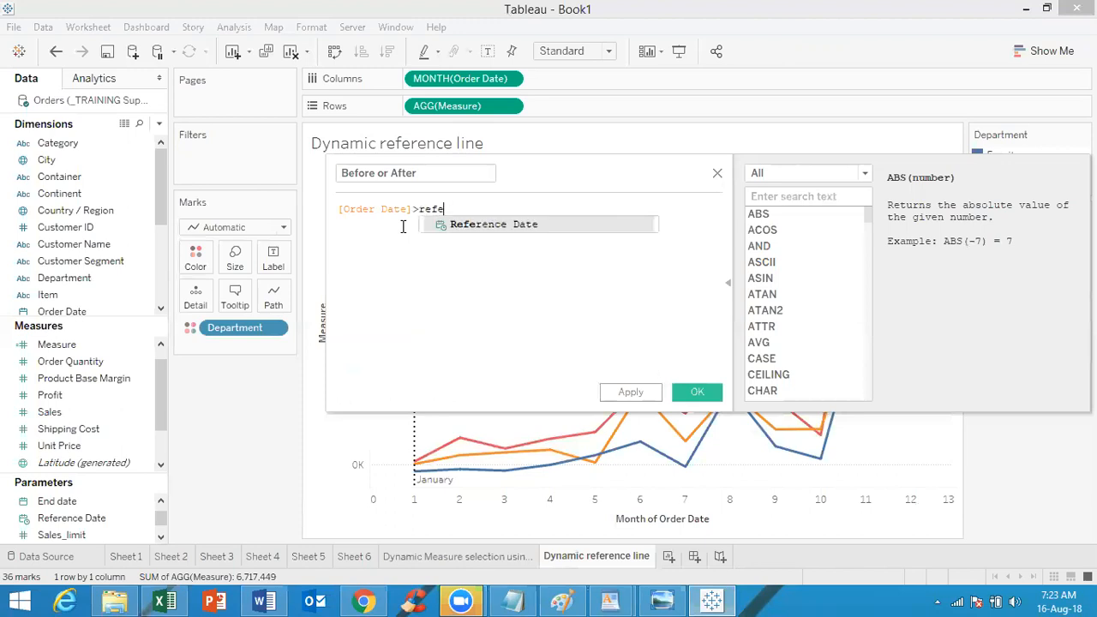
left_click(482, 233)
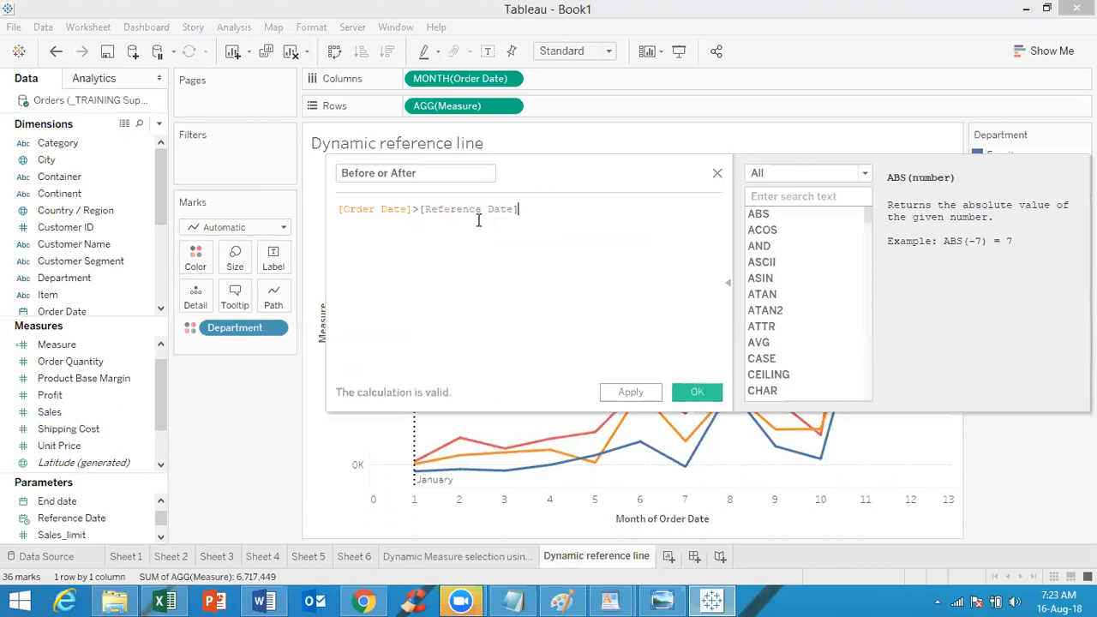
left_click(699, 393)
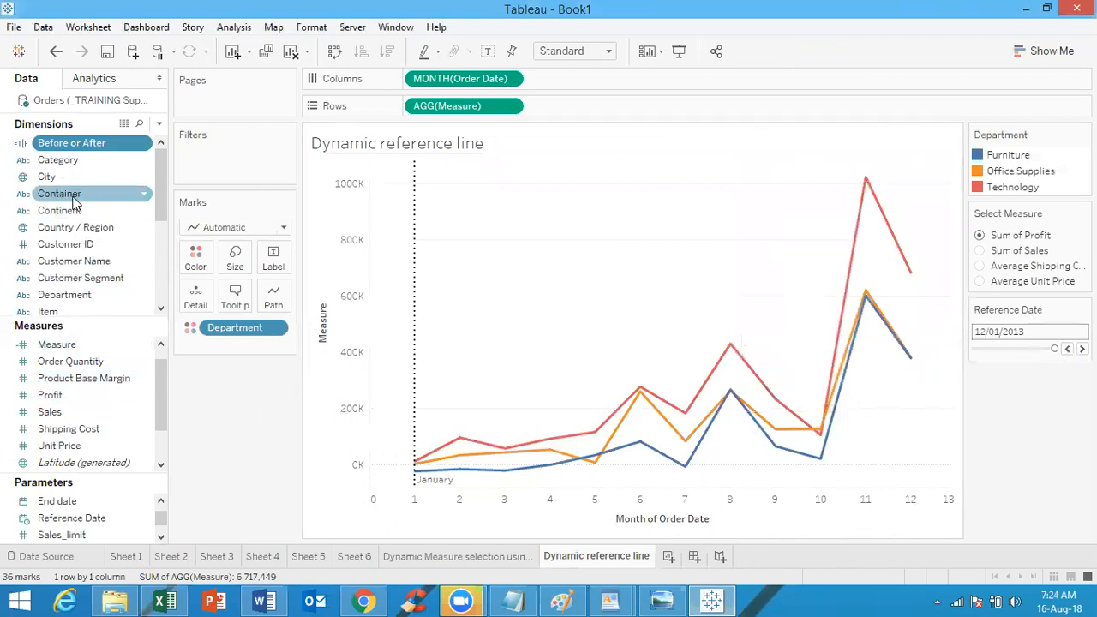
Try coloring the chart lines by Before or After in place of Department
left_click_drag(112, 294, 72, 287)
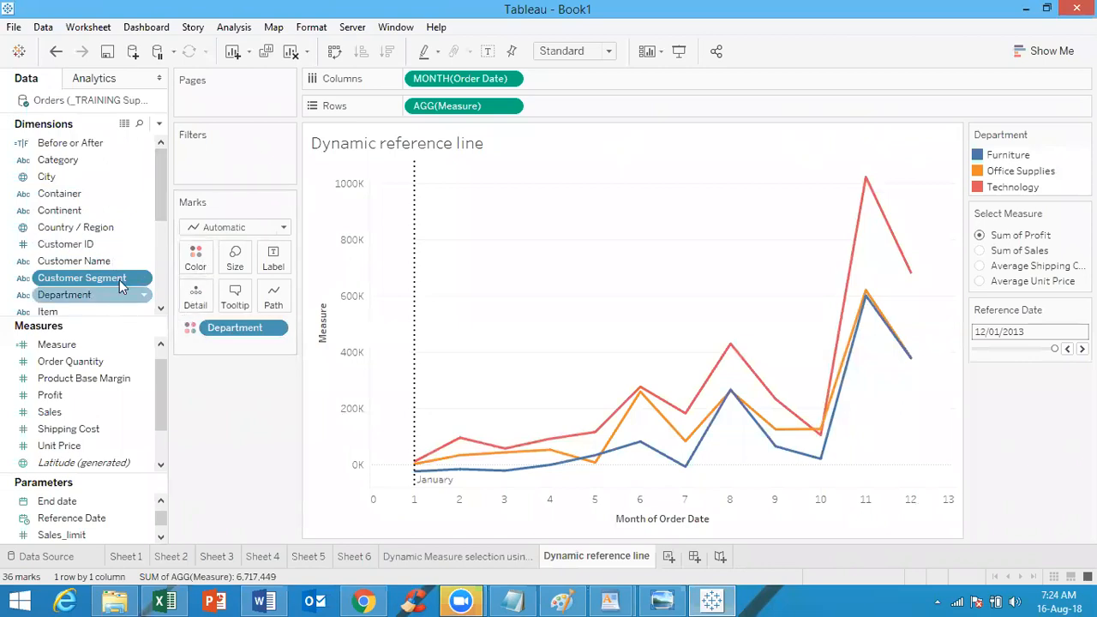
left_click_drag(164, 193, 153, 284)
scroll(150, 252, "up", 3)
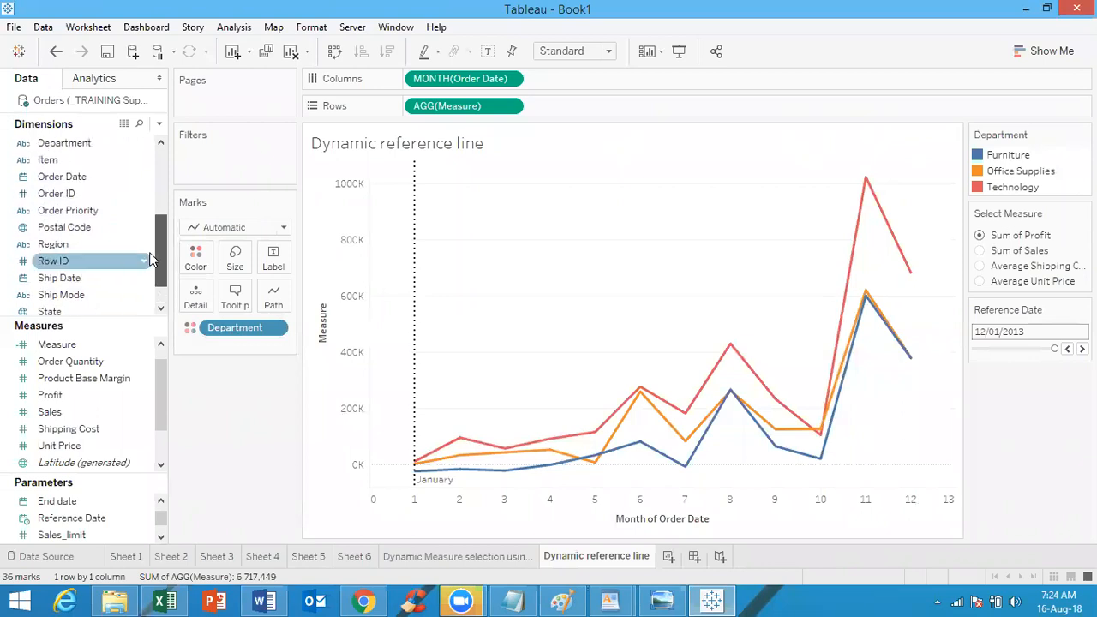
scroll(148, 202, "up", 2)
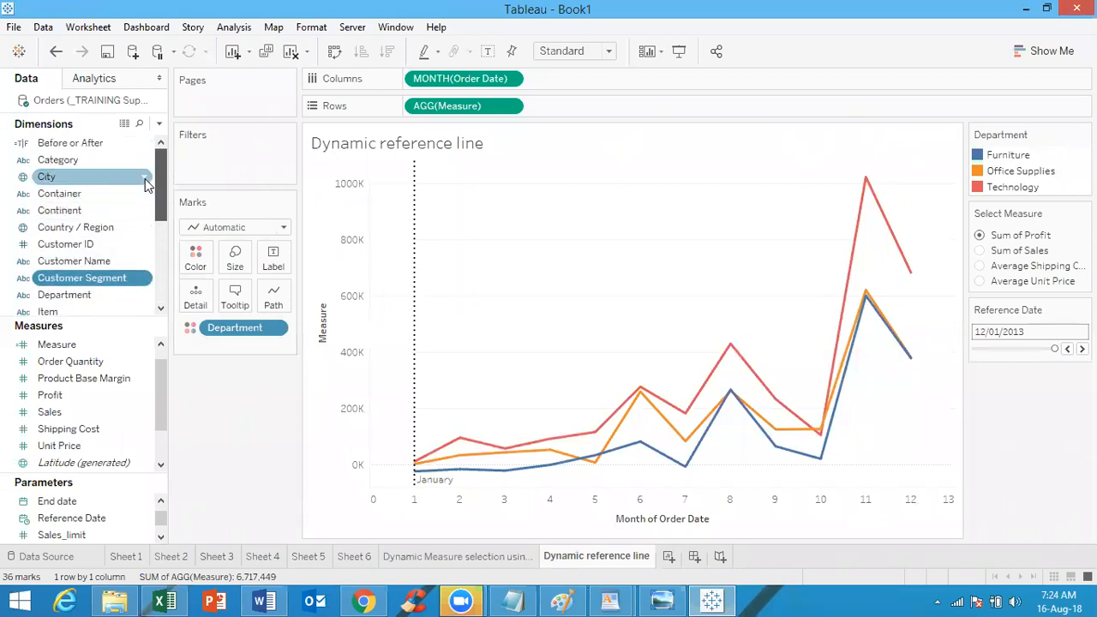
left_click_drag(92, 143, 195, 257)
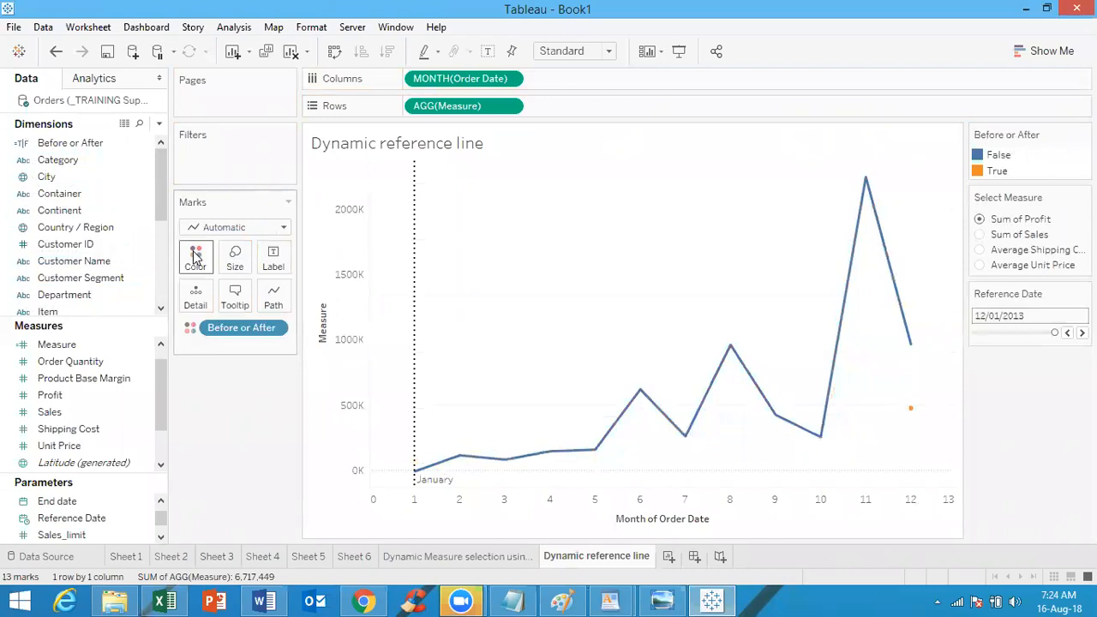
left_click(57, 52)
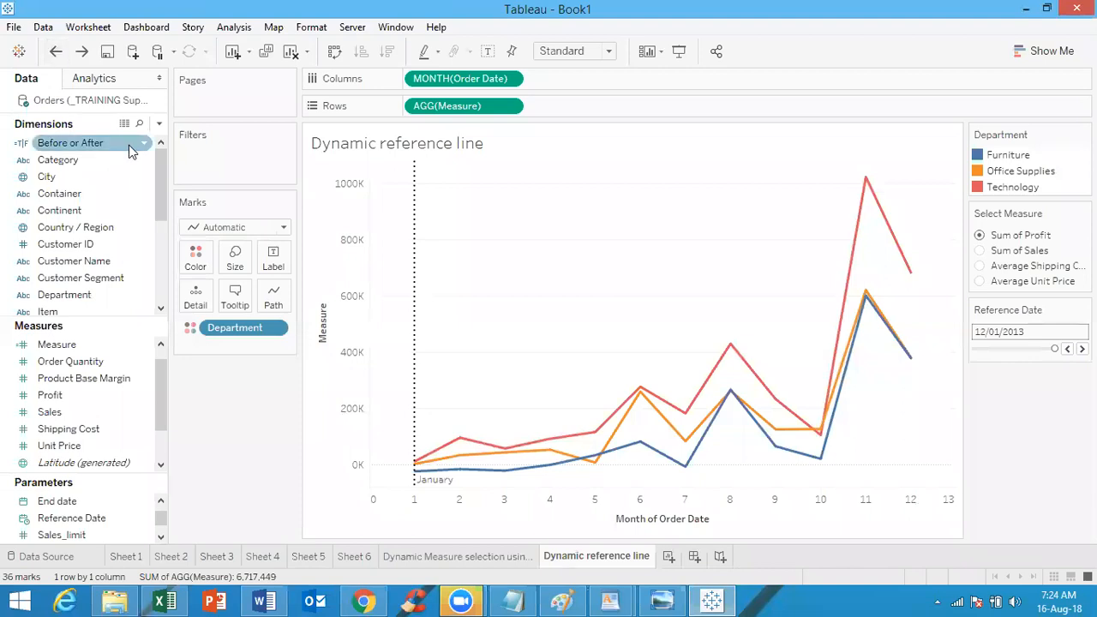
Add Before or After to the marks as a detail, and switch it to a second color field alongside Department
left_click(64, 193)
left_click(72, 144)
left_click_drag(72, 144, 198, 305)
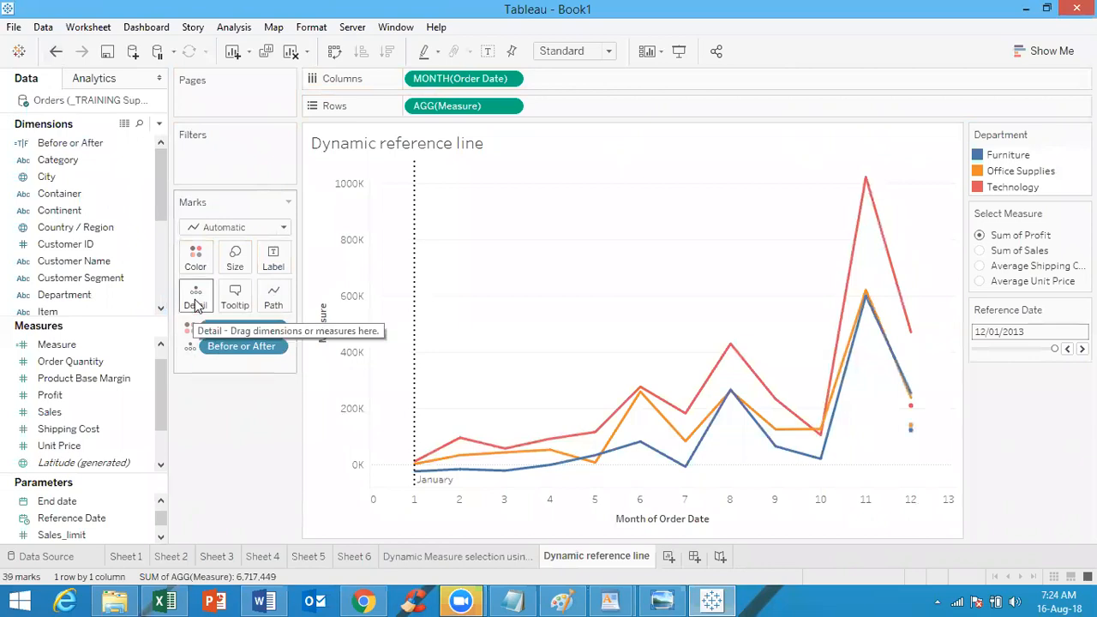
left_click(190, 352)
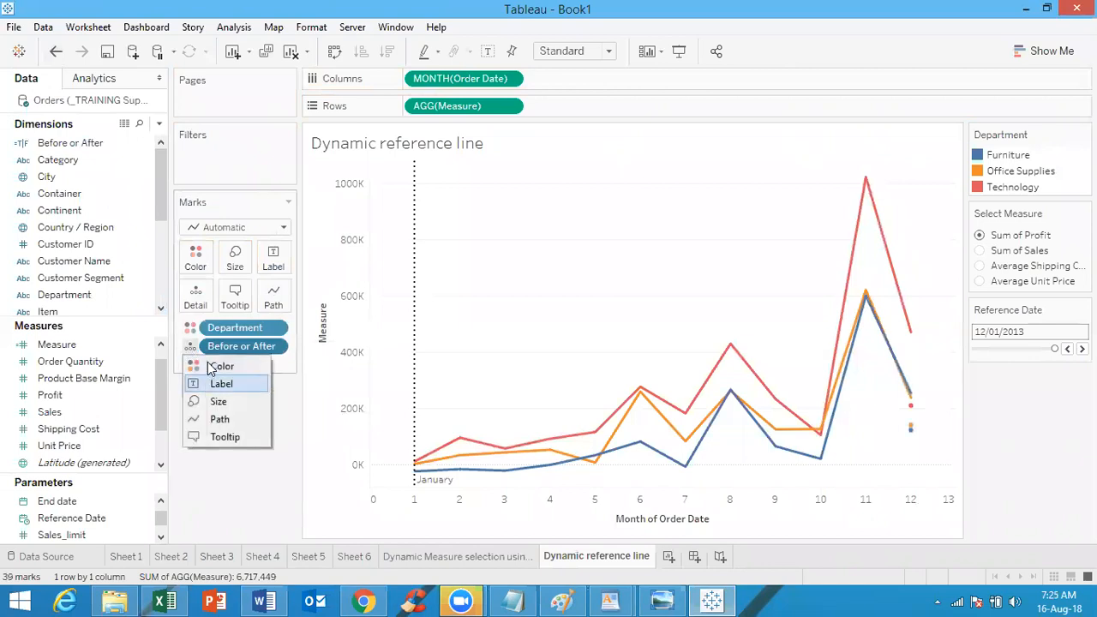
left_click(211, 367)
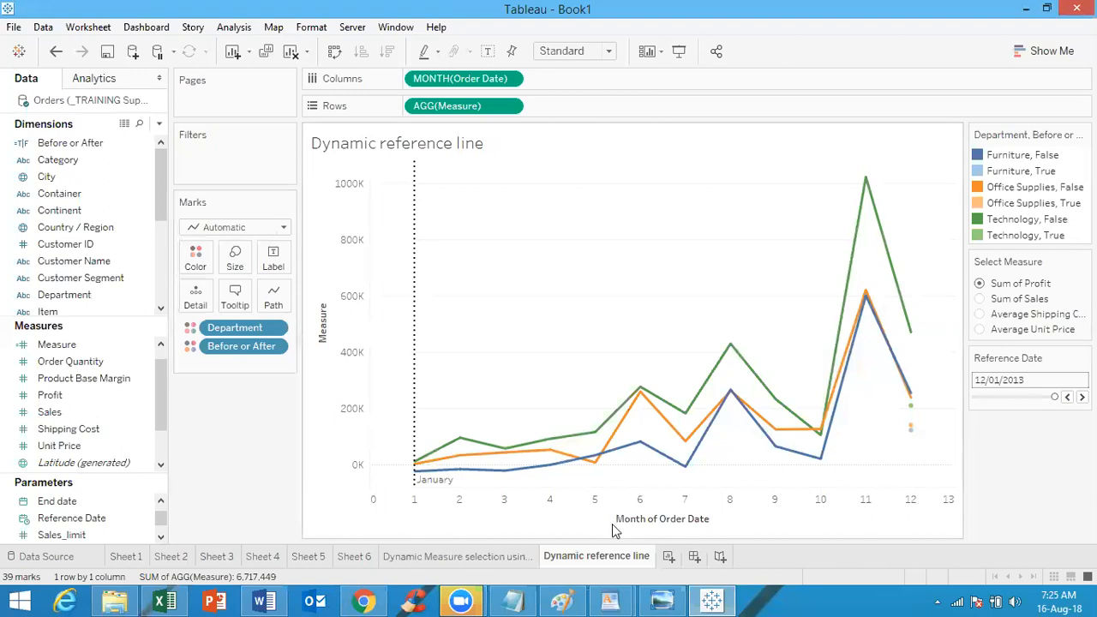
Move the Reference Date parameter back to 10/01/2013
left_click(1067, 397)
left_click(1067, 398)
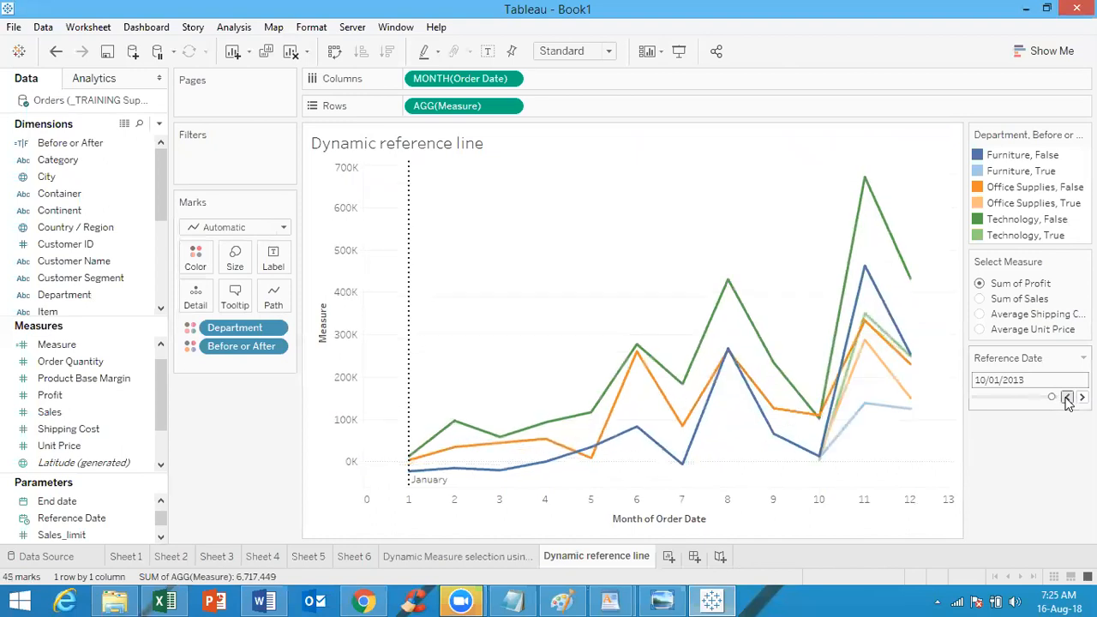
Move the Reference Date parameter back to 08/01/2013 and return it to 10/01/2013
left_click(1067, 397)
left_click(1068, 398)
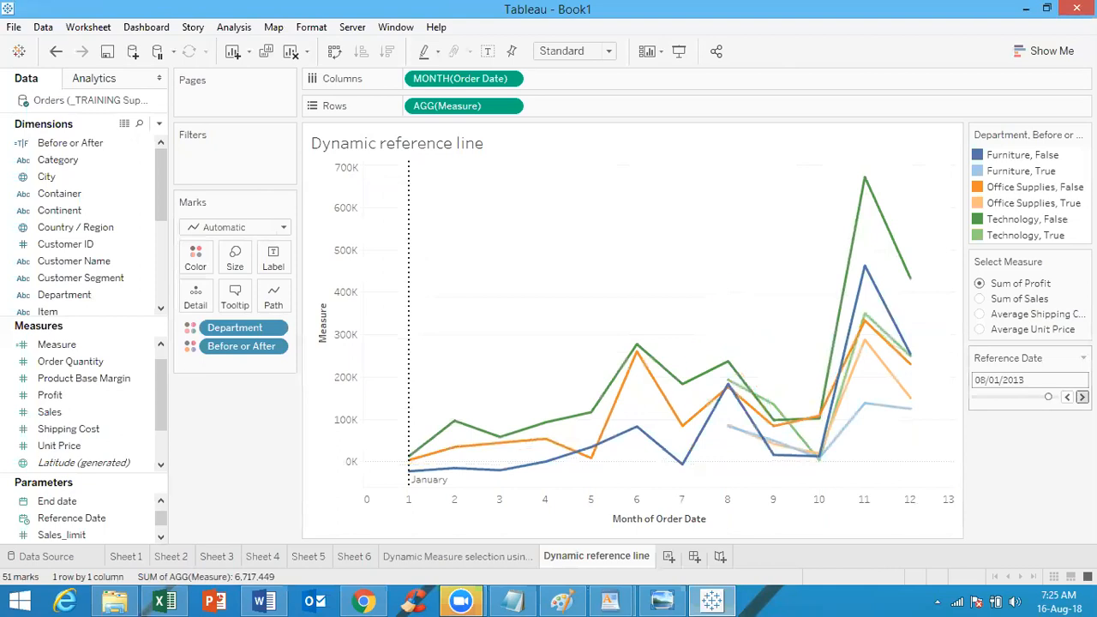
left_click(1082, 397)
left_click(1082, 397)
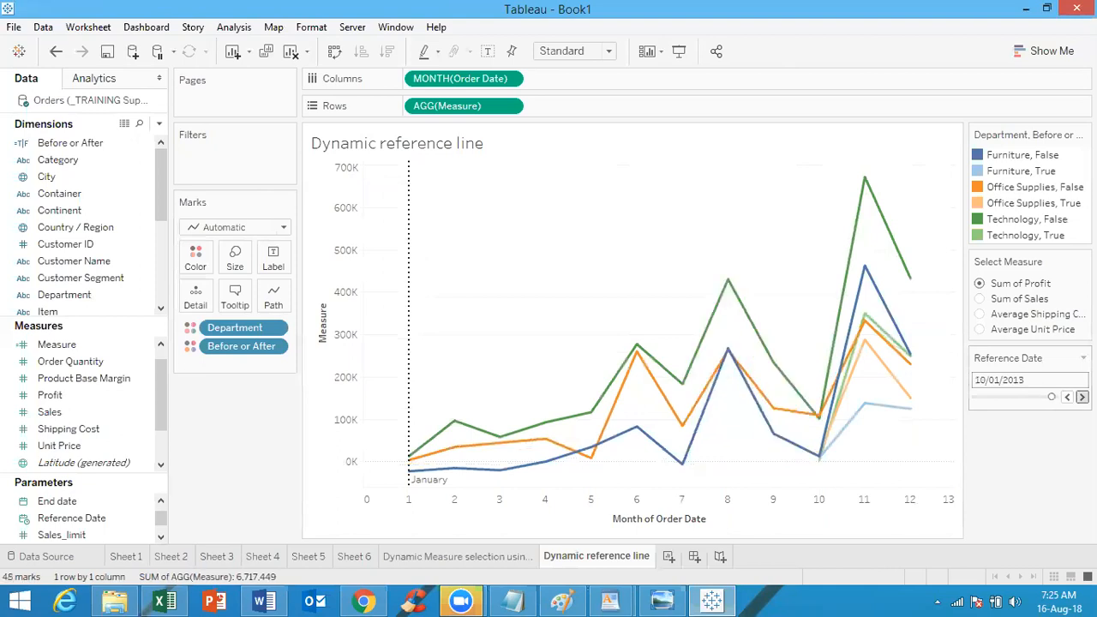
Check the settings of the reference line on the Month of Order Date axis and the options offered for its value
right_click(446, 500)
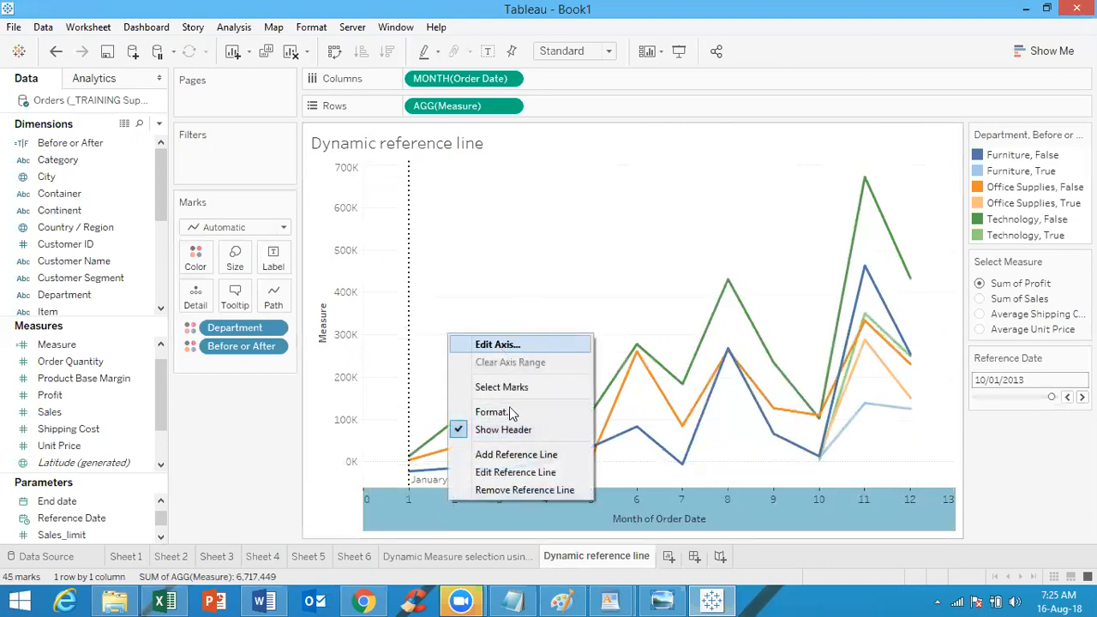
left_click(512, 473)
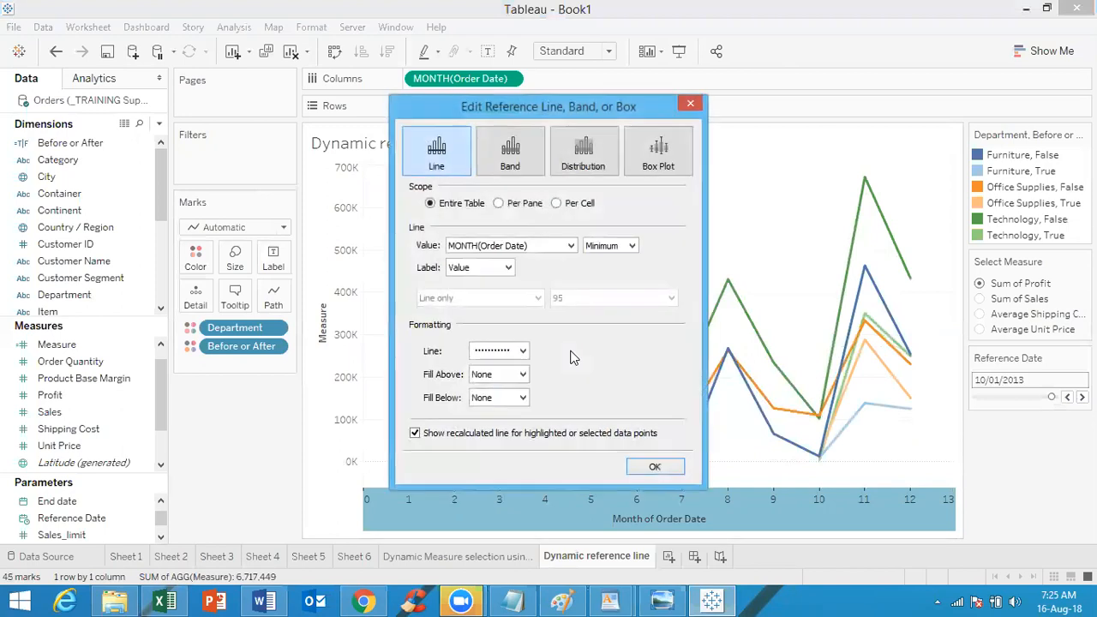
left_click(499, 246)
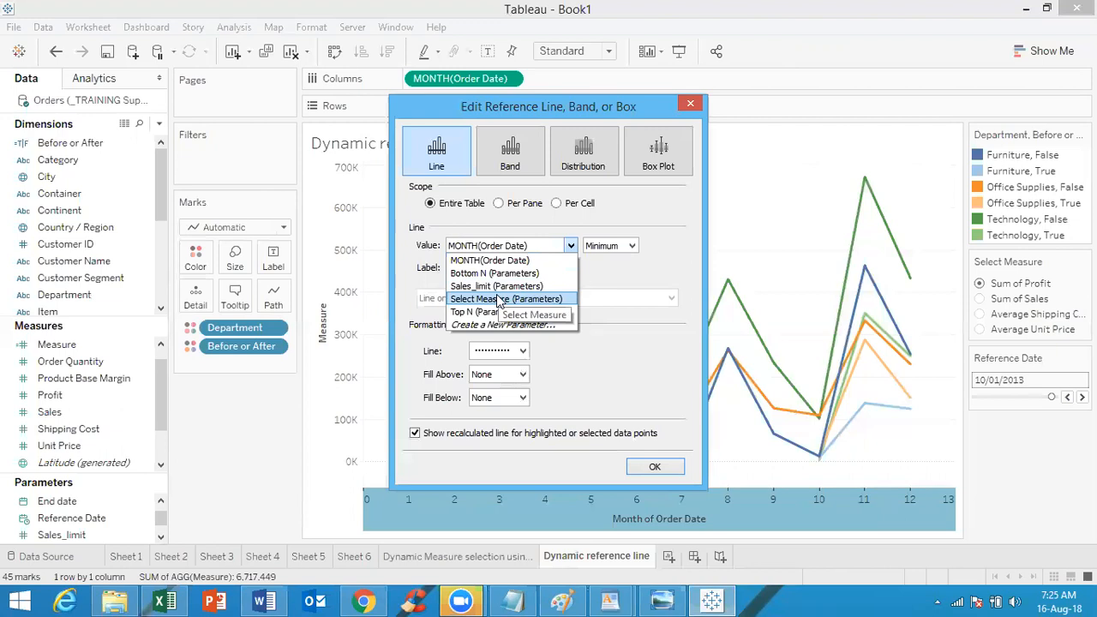
left_click(625, 293)
left_click(655, 466)
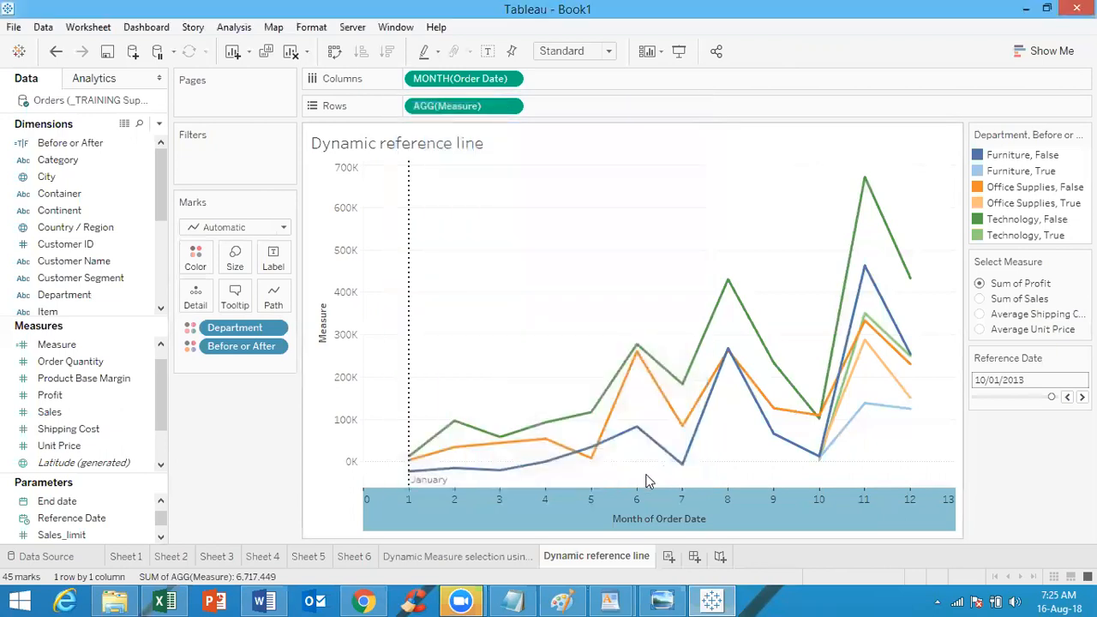
Remove the reference line from the Month of Order Date axis, and step the Reference Date parameter back and forward one month
right_click(585, 509)
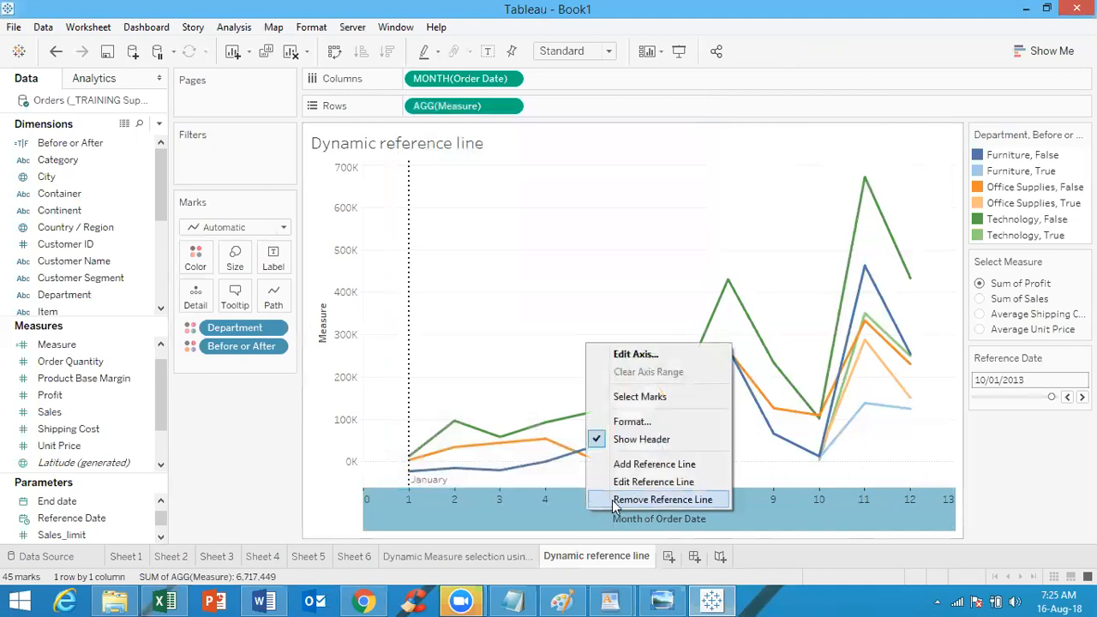
left_click(662, 500)
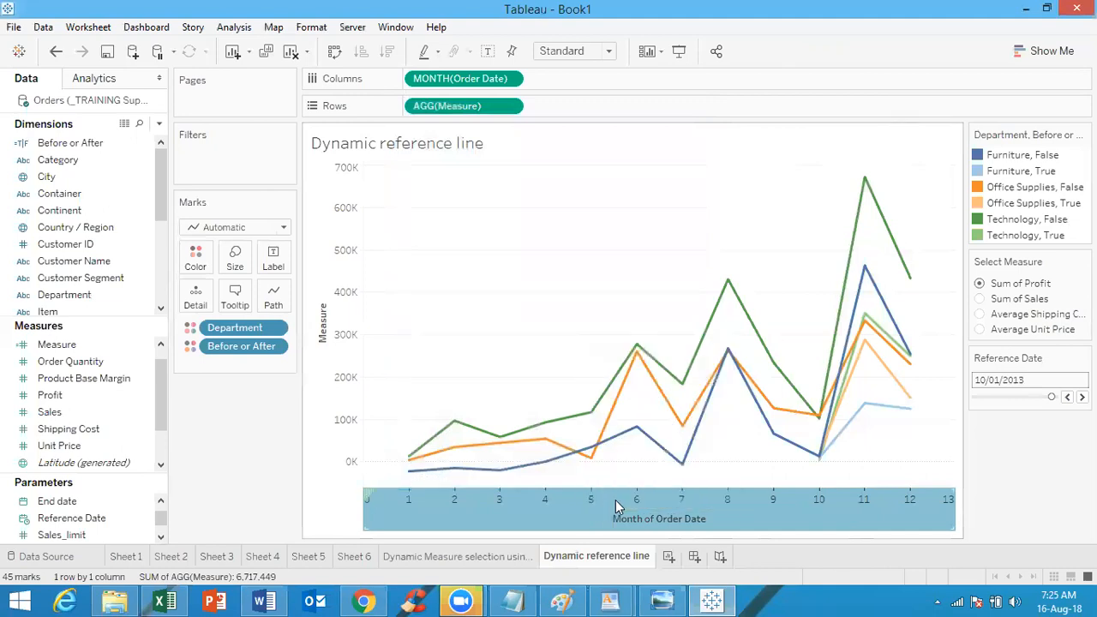
left_click(1067, 398)
left_click(1082, 397)
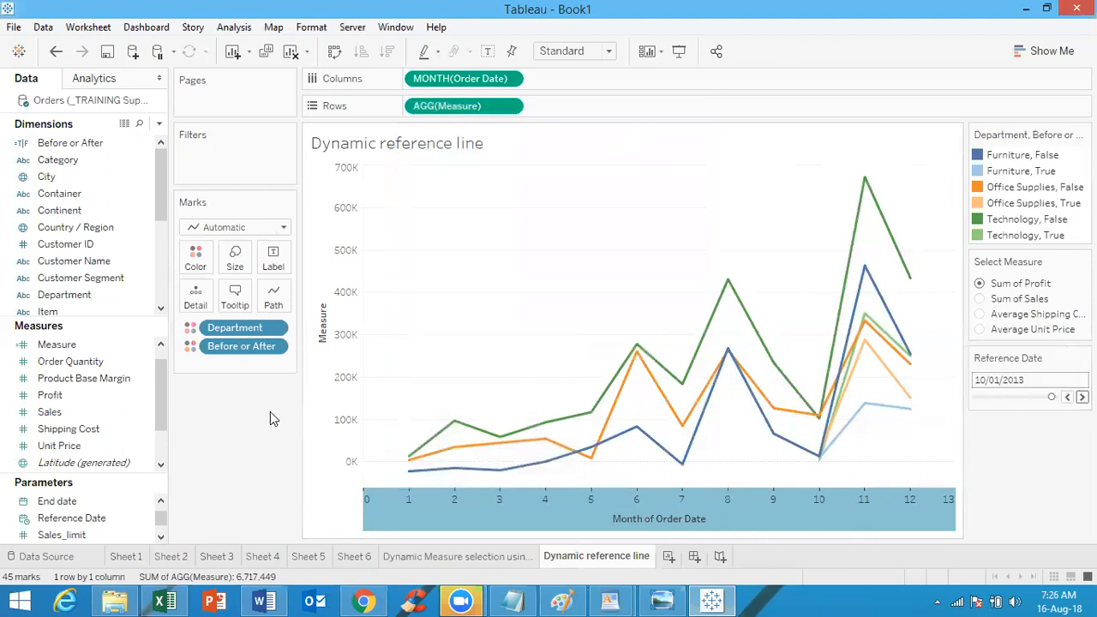
Open the Reference Date parameter for editing to review its data type and range of values
left_click(85, 519)
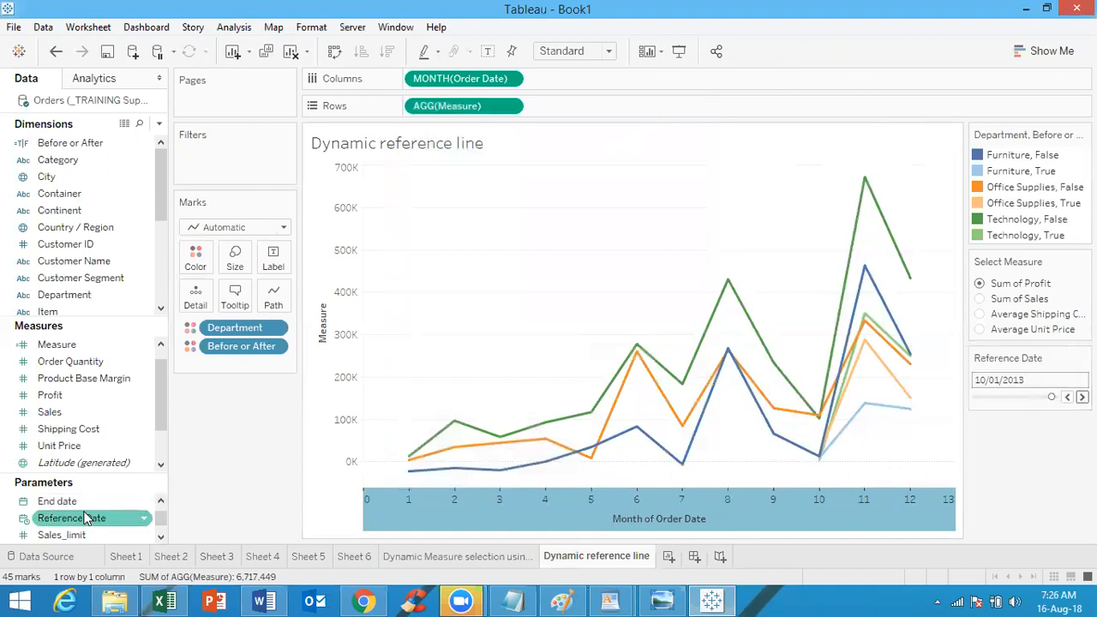
right_click(85, 519)
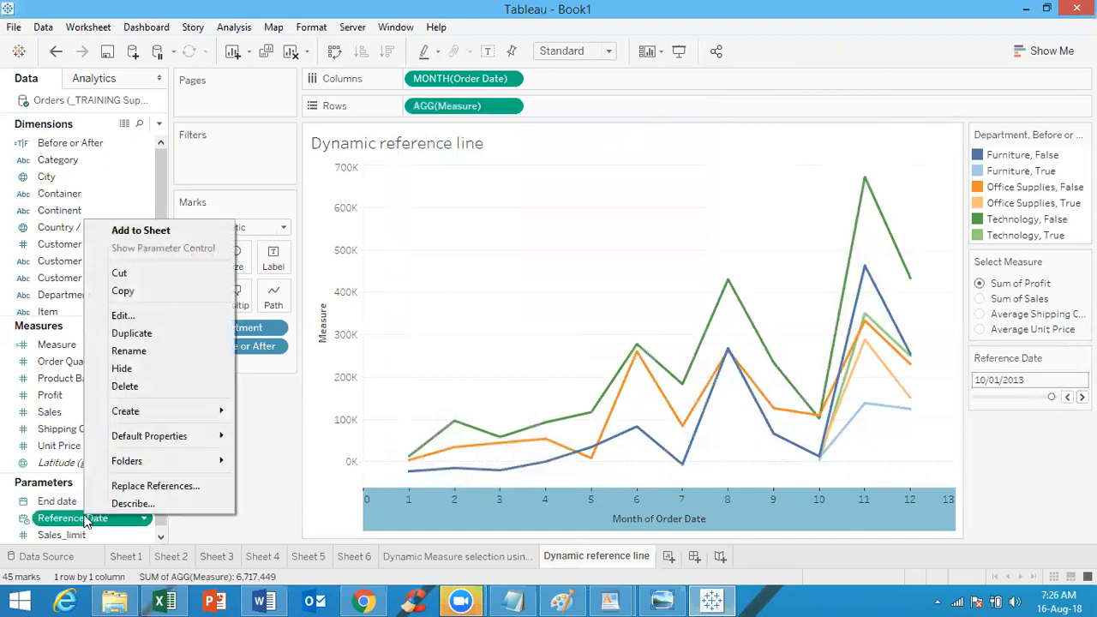
left_click(122, 317)
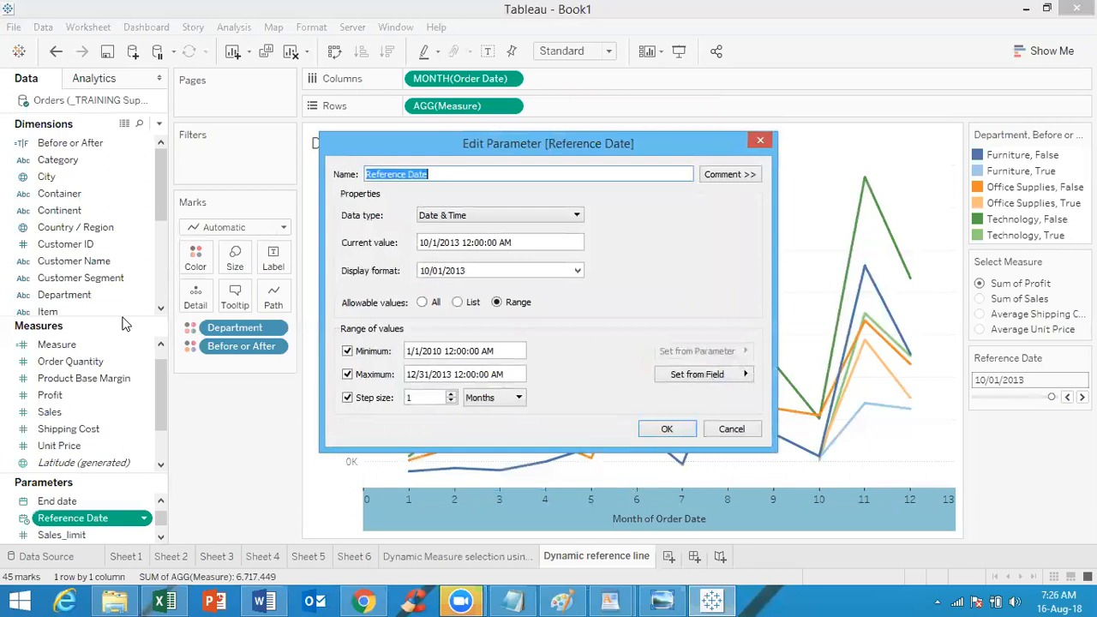
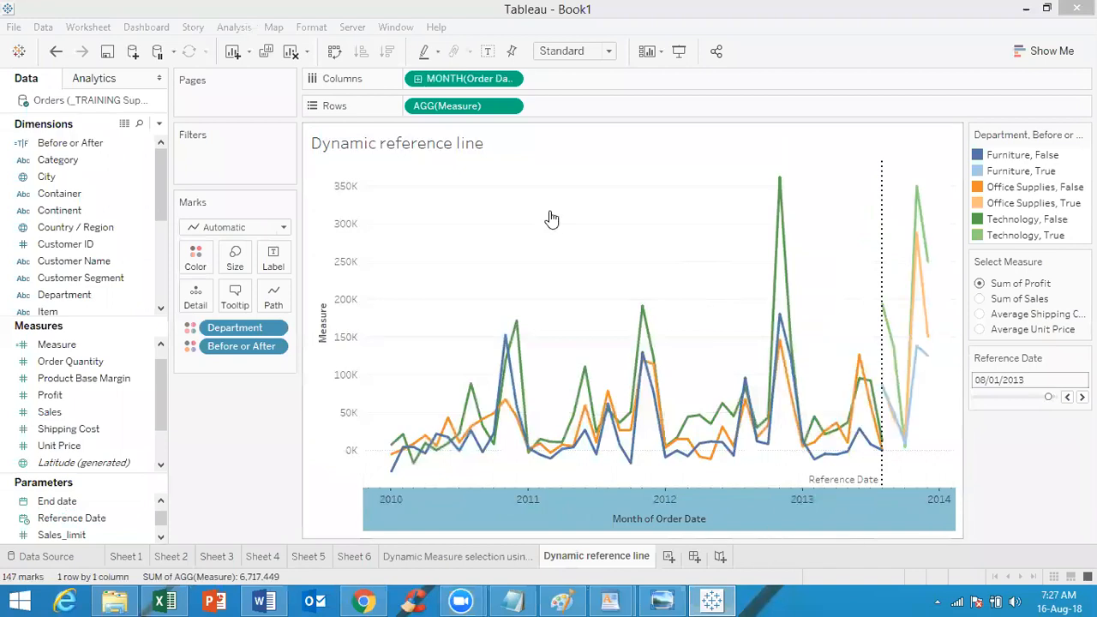
Check which date level is applied to the Order Date field in Columns
right_click(753, 506)
left_click(525, 200)
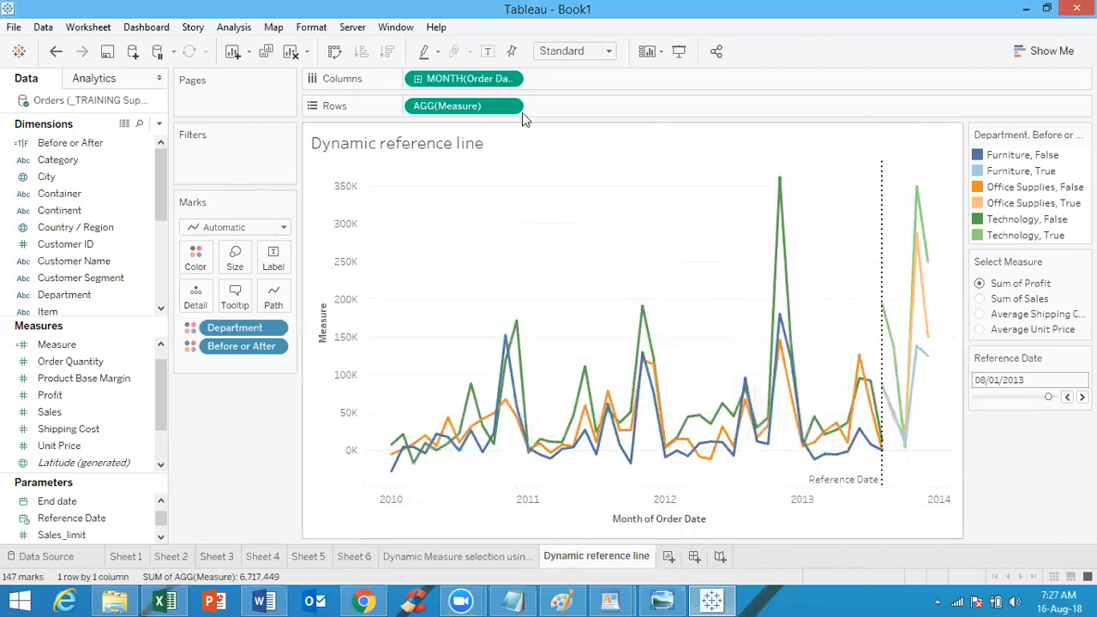
left_click(510, 79)
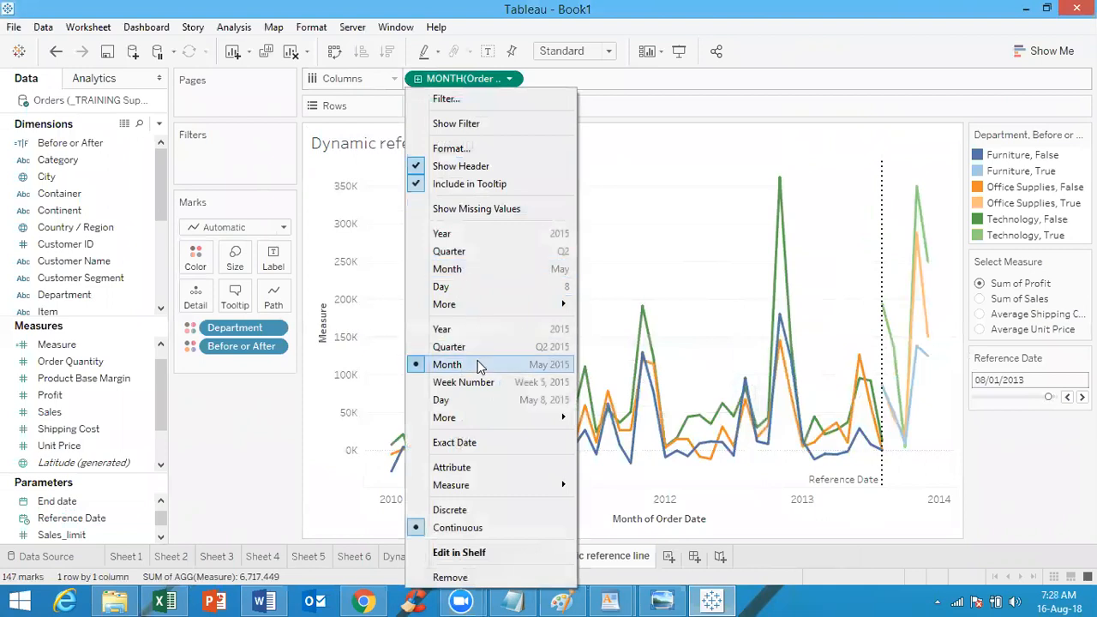
left_click(792, 523)
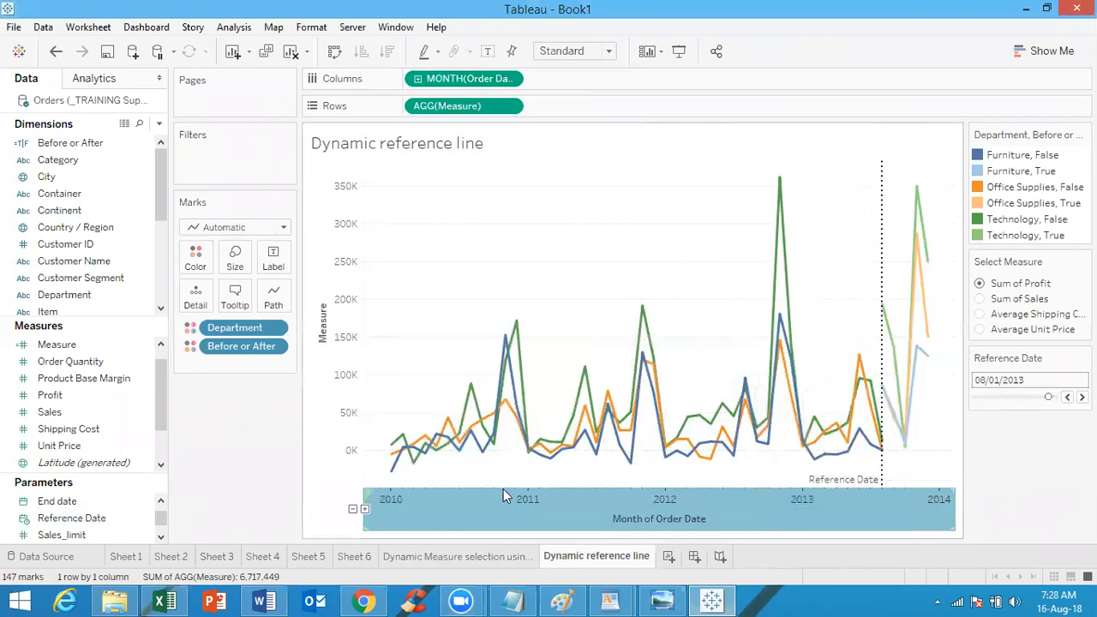
Edit the date axis reference line to use the Reference Date parameter as its value and Value as its label
right_click(489, 521)
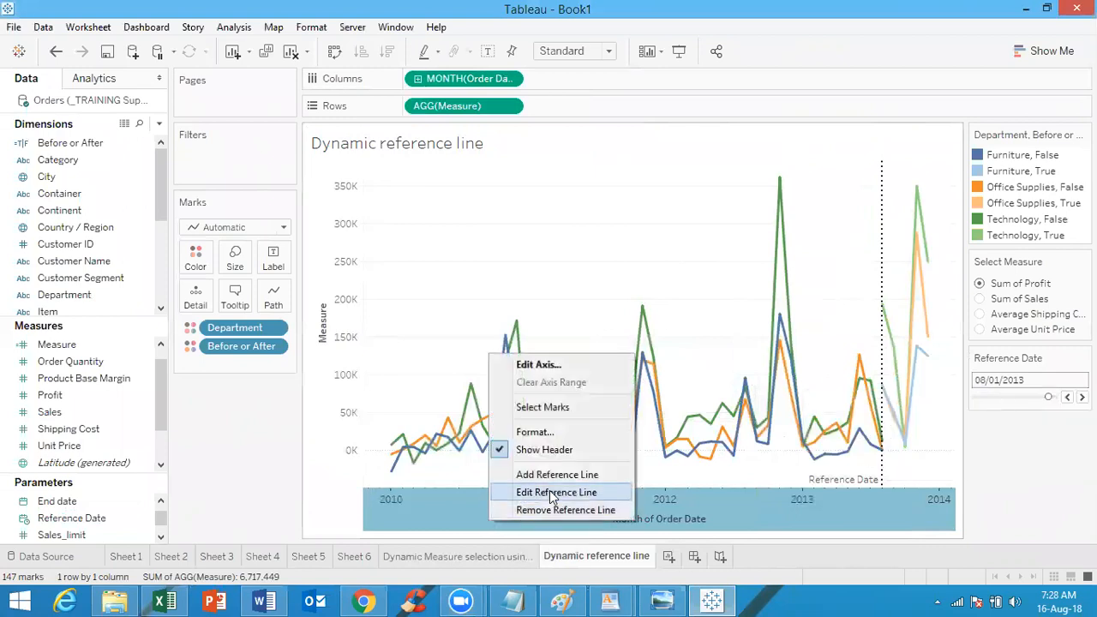
left_click(549, 492)
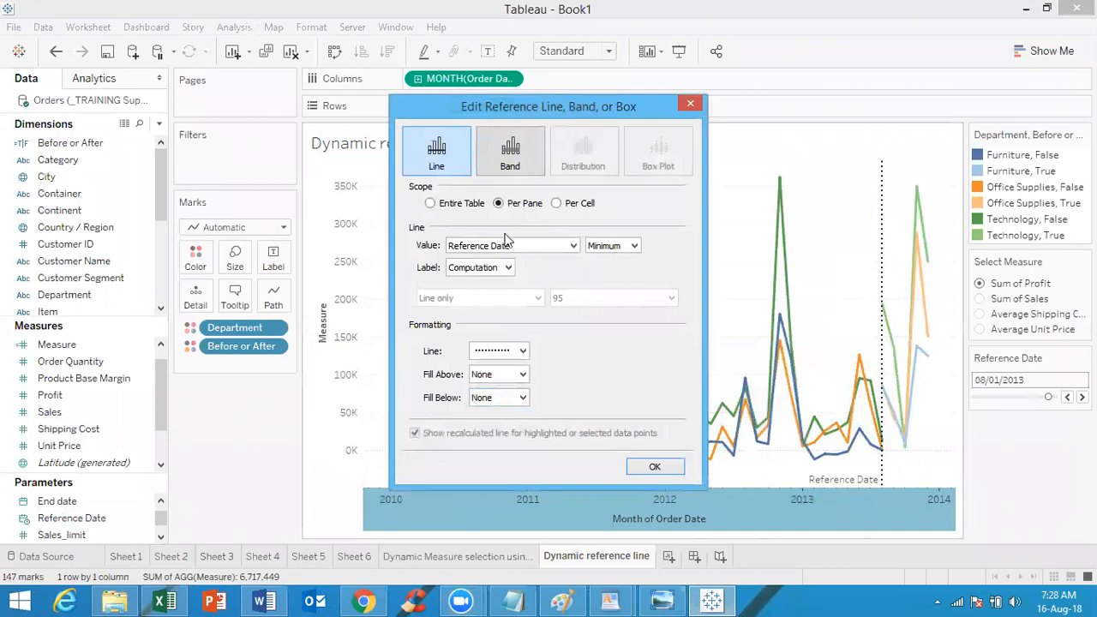
left_click(502, 246)
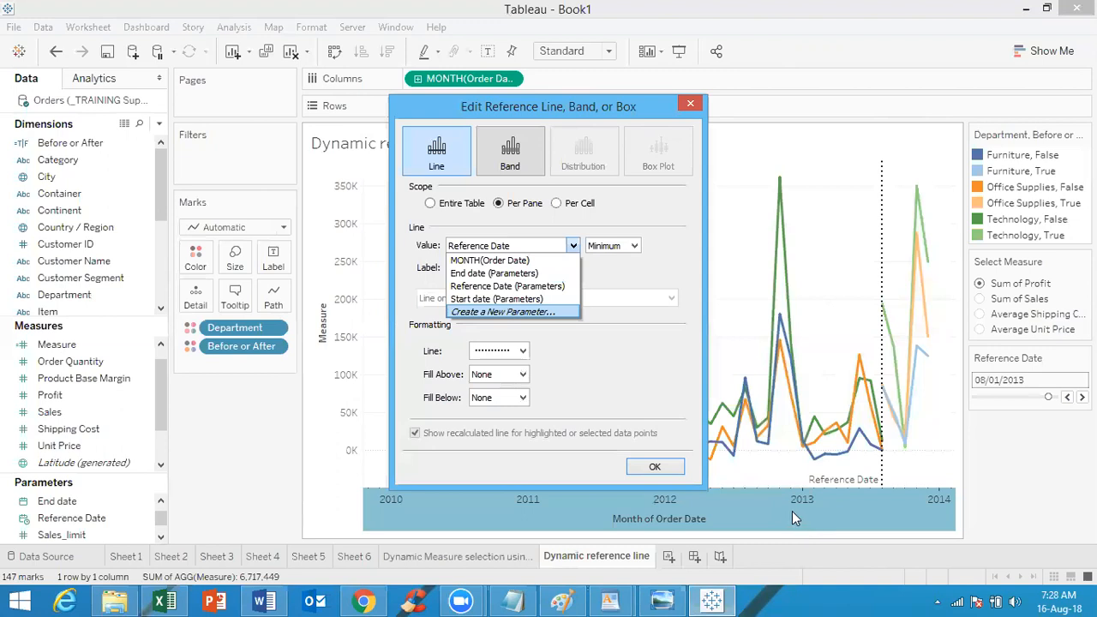
left_click(528, 288)
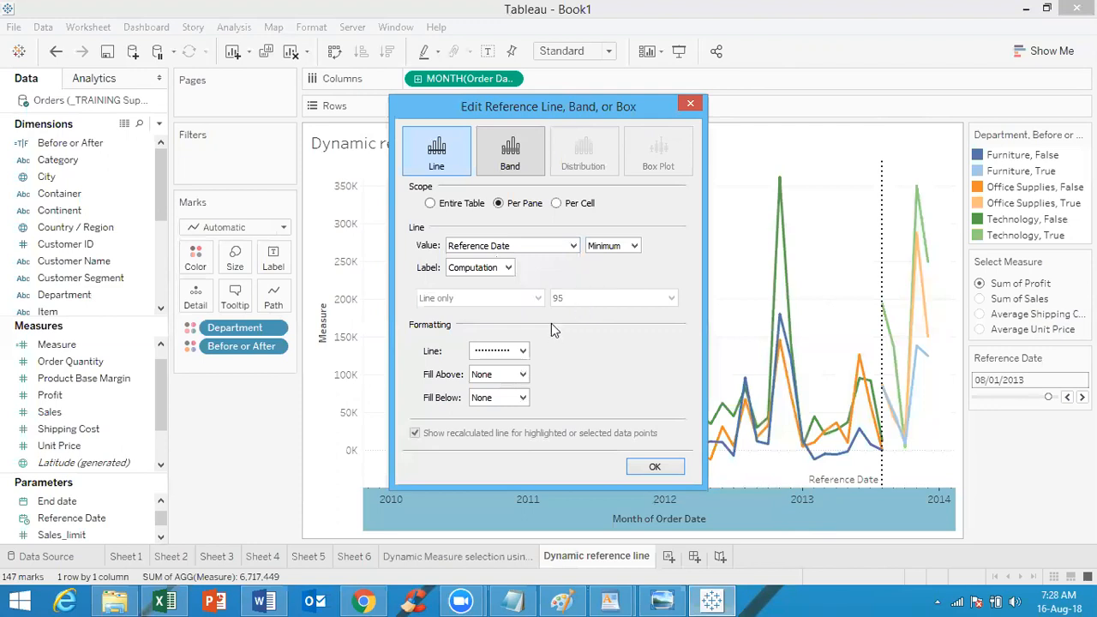
left_click(496, 269)
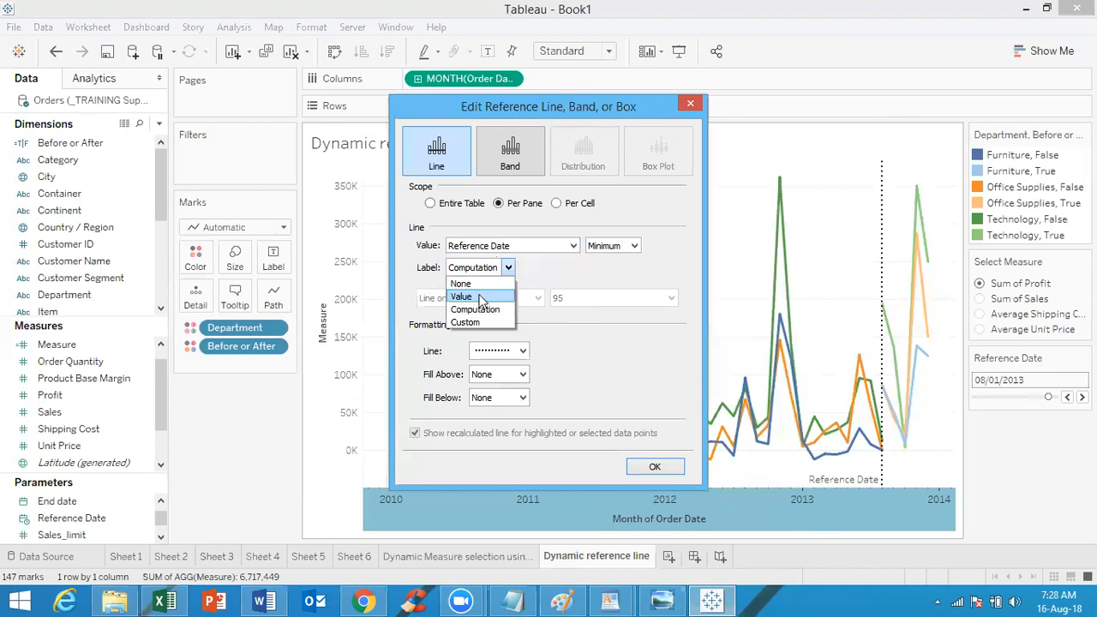
left_click(479, 298)
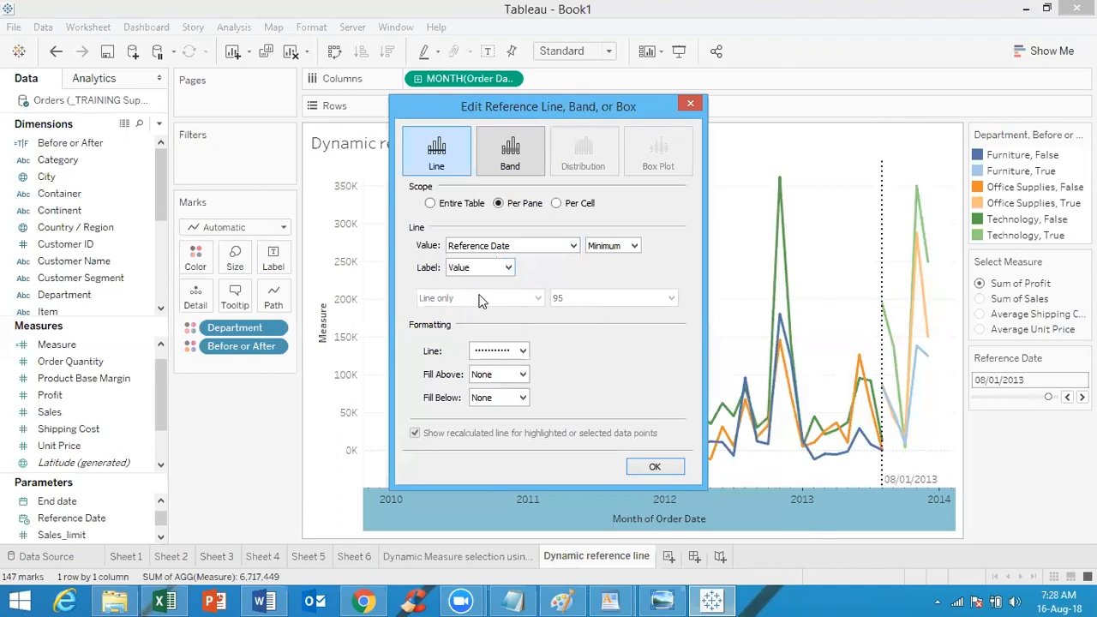
Change the reference line to the dashed line style and apply the edits
left_click(506, 354)
left_click(532, 408)
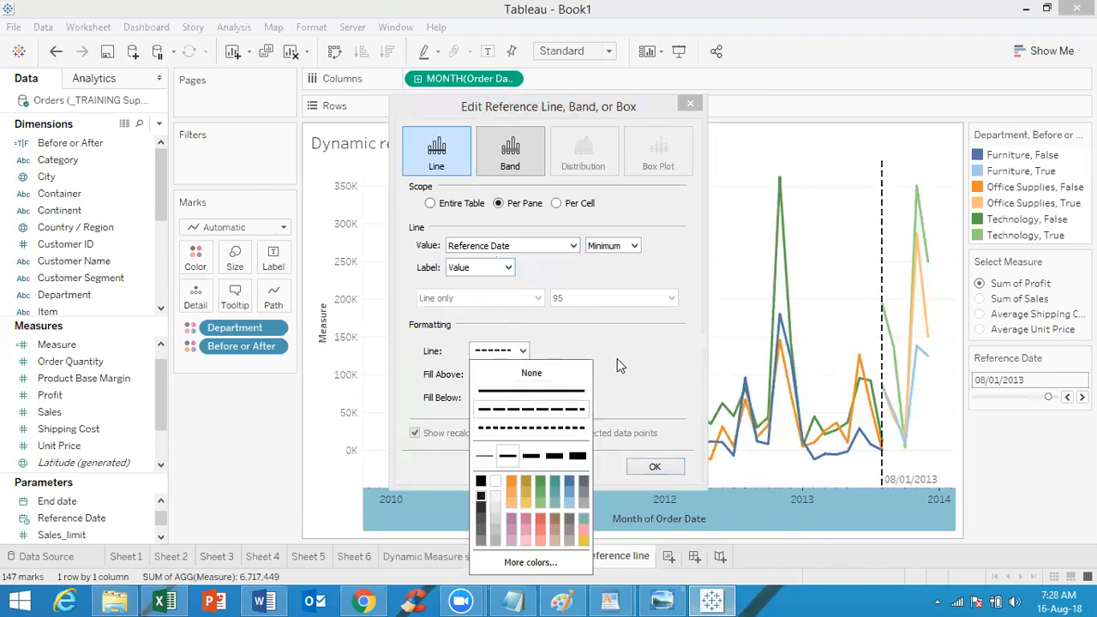
left_click(618, 358)
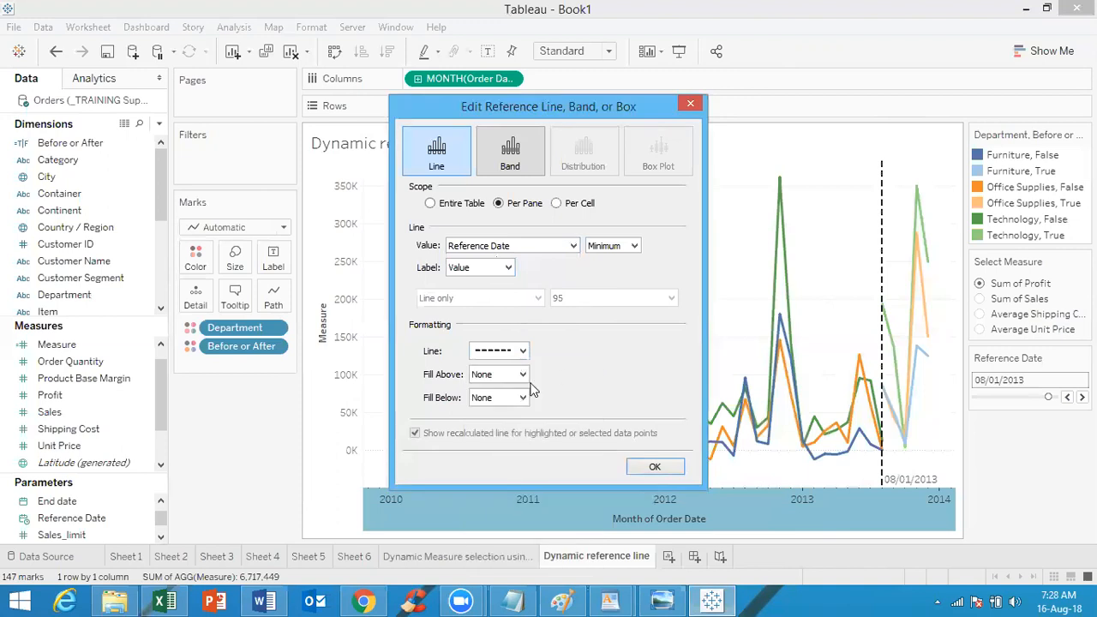
left_click(500, 351)
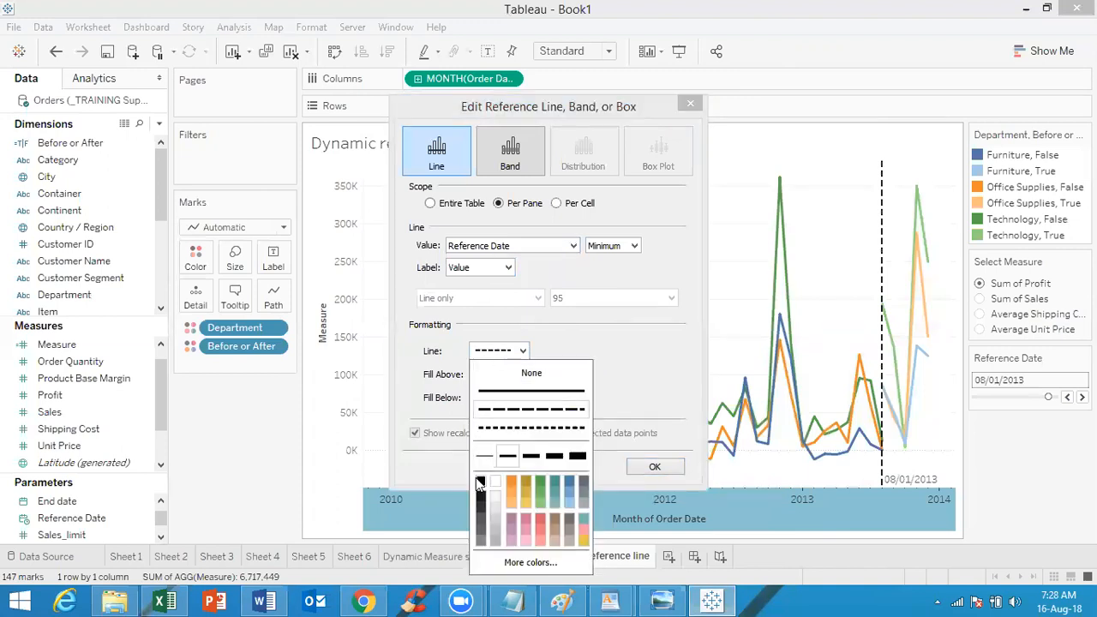
left_click(638, 342)
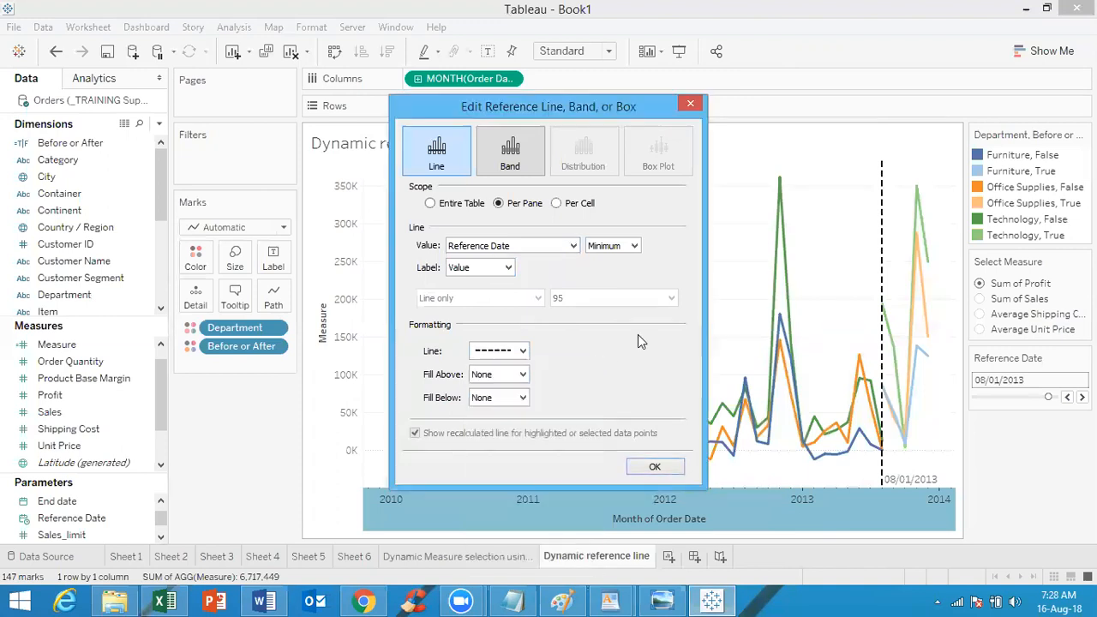
left_click(654, 470)
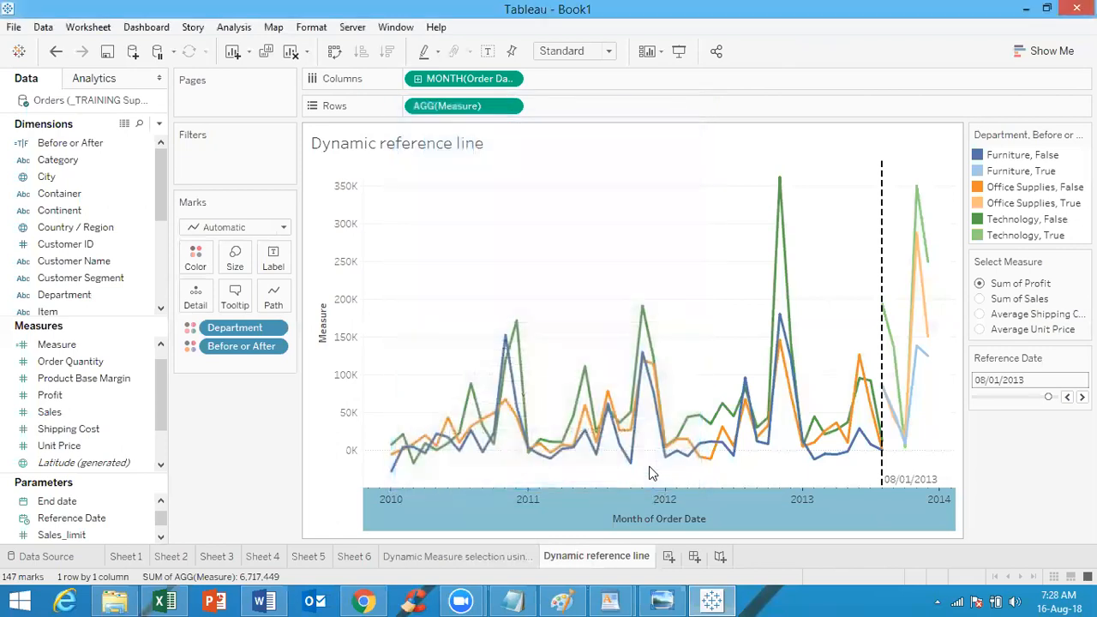
Move the Reference Date parameter back month by month to 06/01/2012
left_click(1067, 398)
left_click(1067, 397)
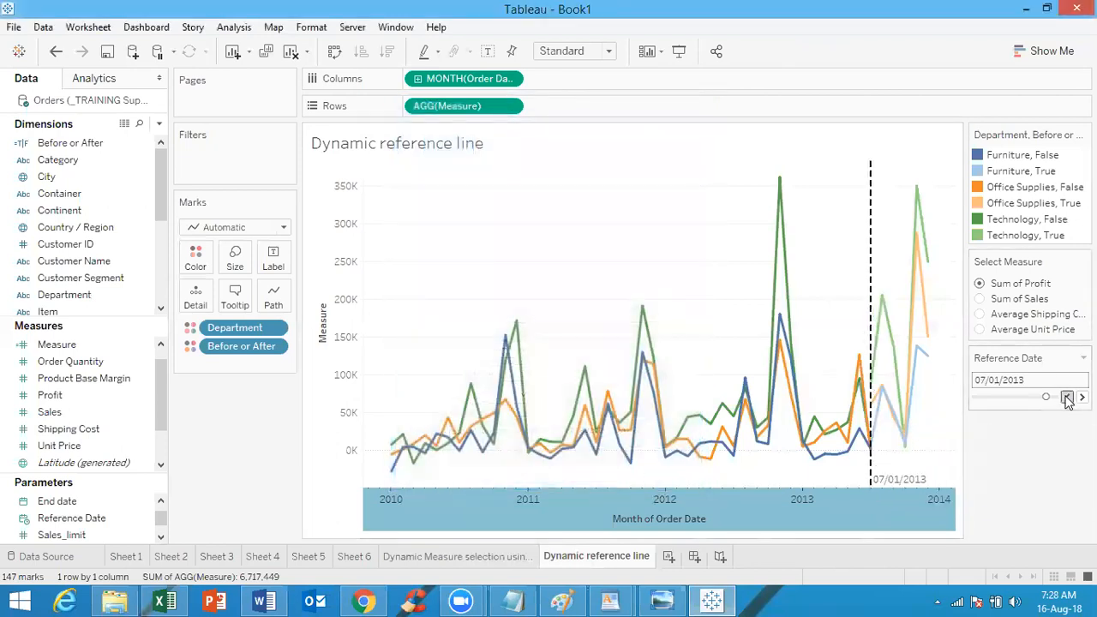
left_click(1067, 398)
left_click(1067, 398)
left_click(1067, 398)
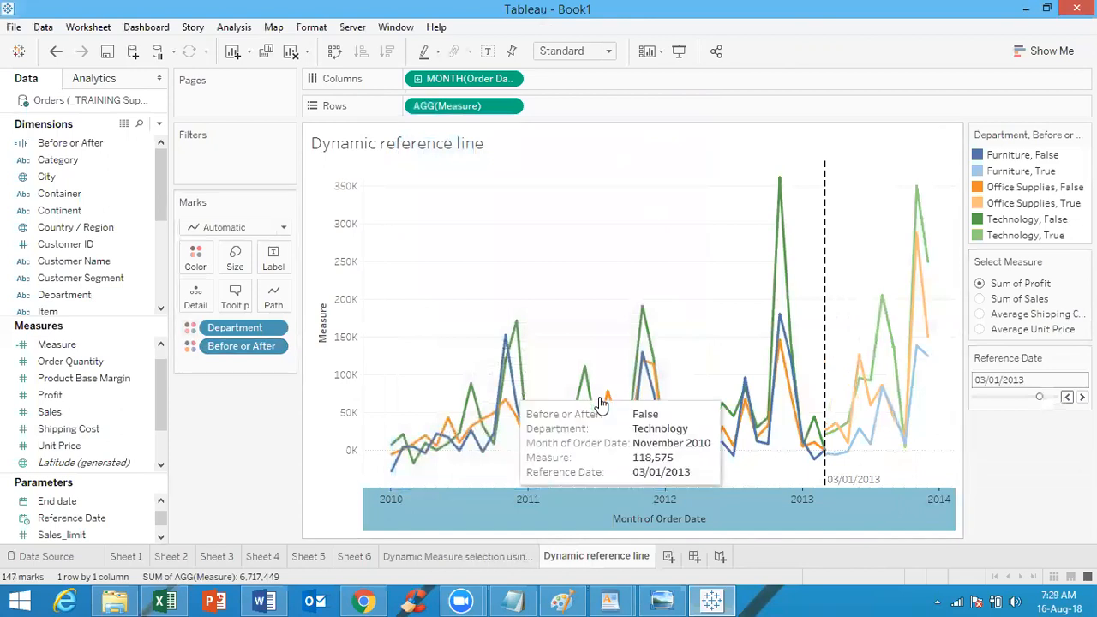
left_click(1067, 397)
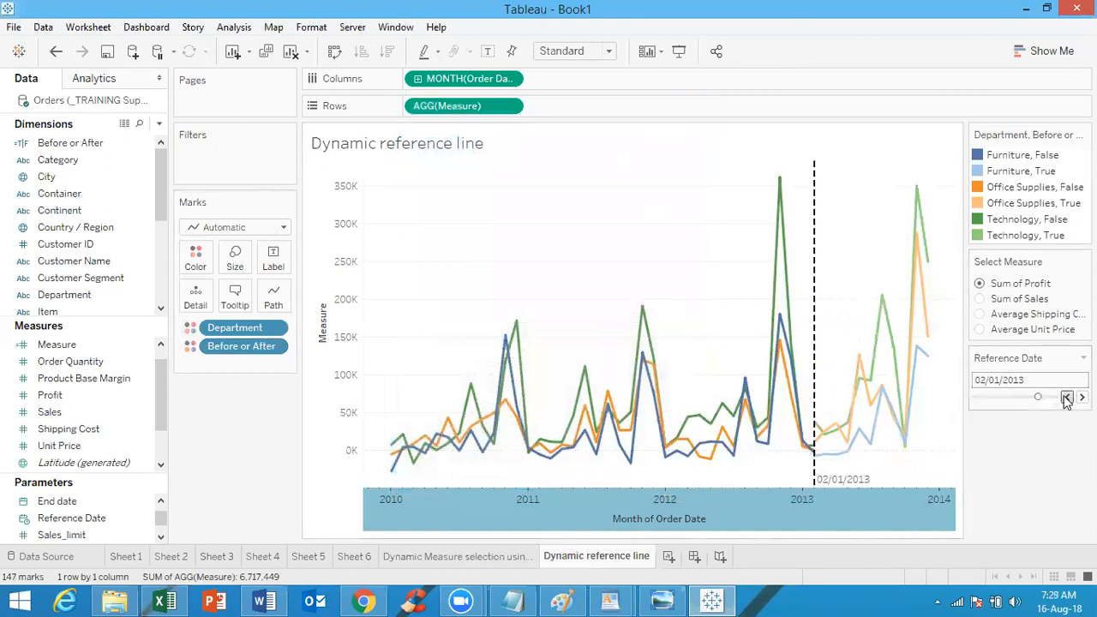
left_click(1067, 398)
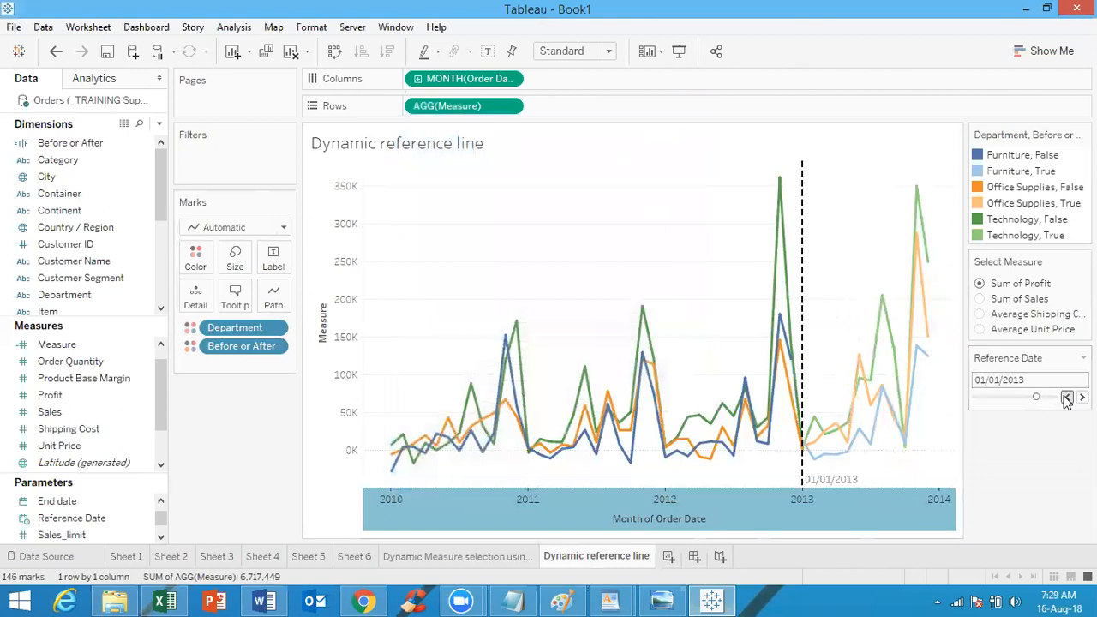
left_click(1067, 398)
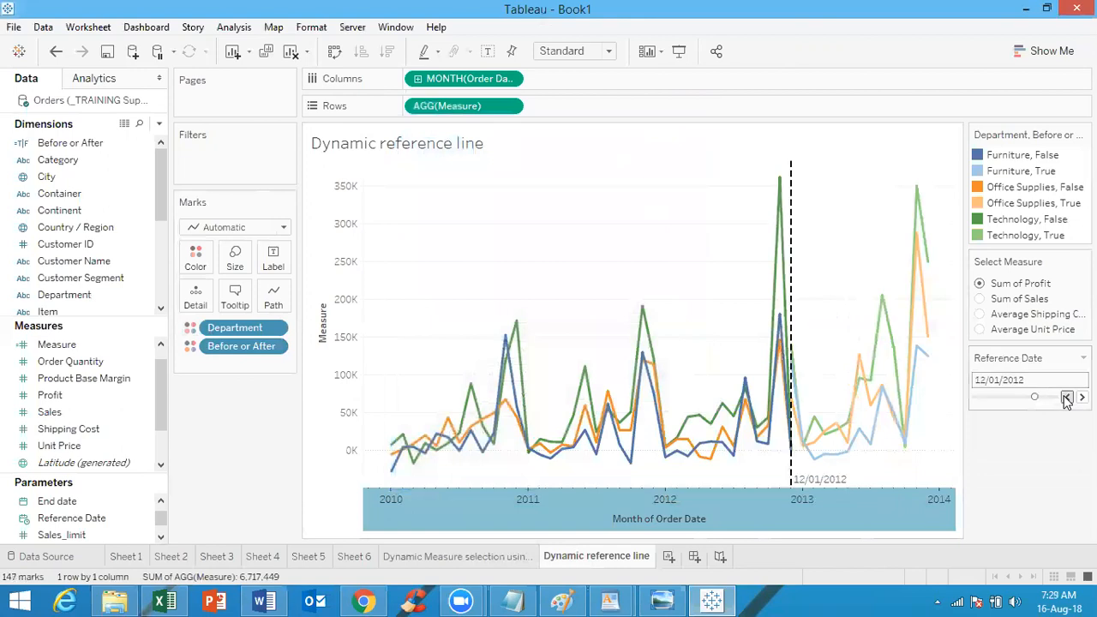
left_click(1068, 398)
left_click(1068, 397)
left_click(1067, 398)
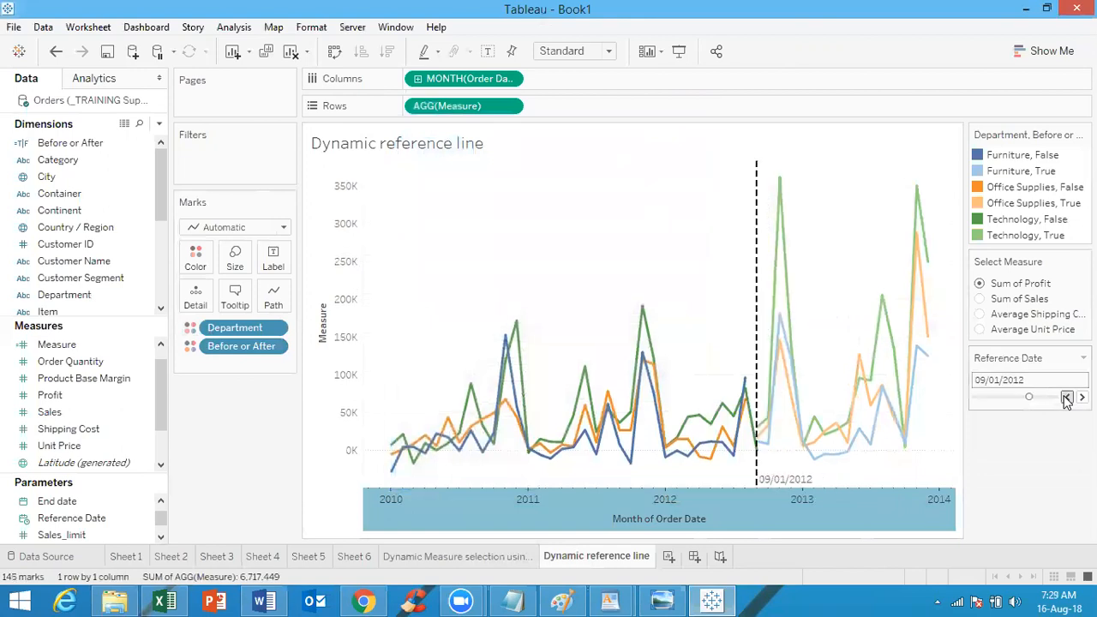
left_click(1067, 398)
left_click(1067, 398)
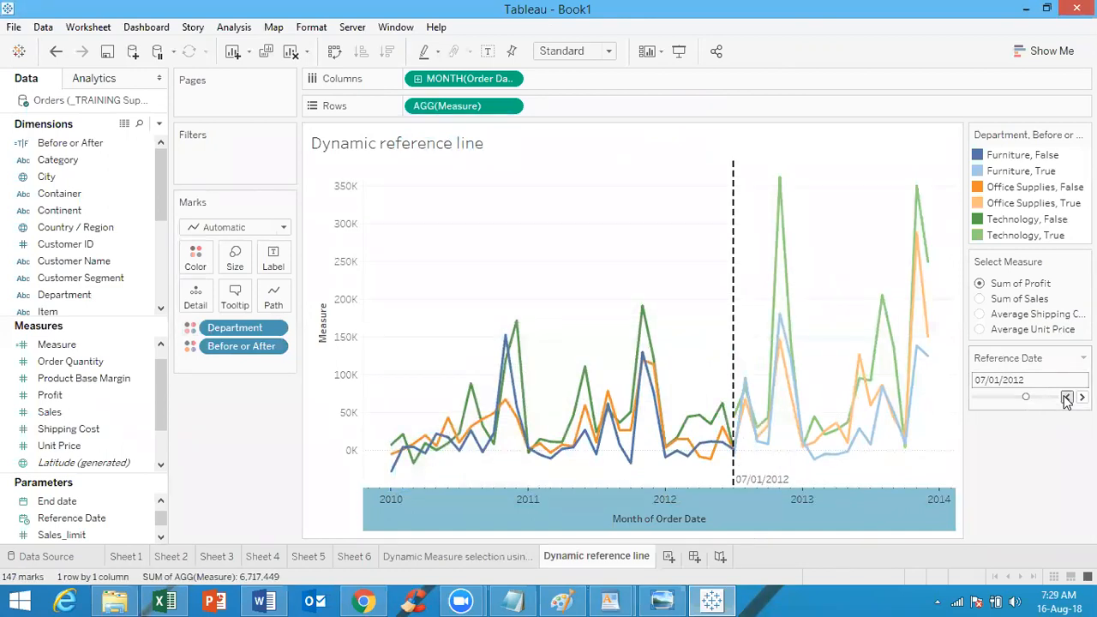
left_click(1068, 397)
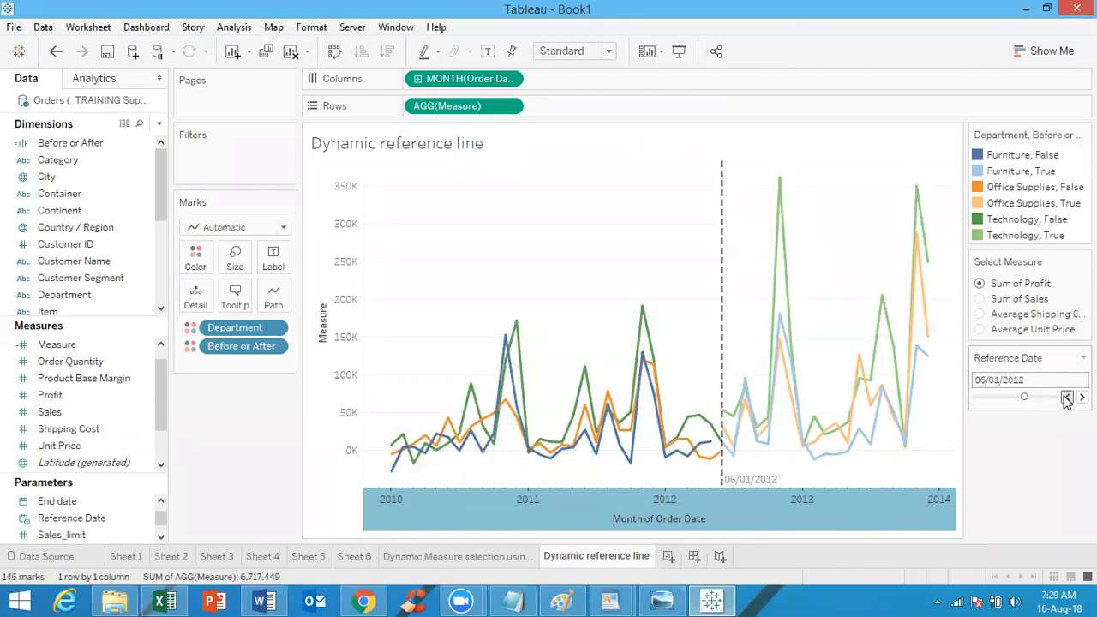
Move the Reference Date parameter back month by month to 05/01/2011
left_click(1067, 397)
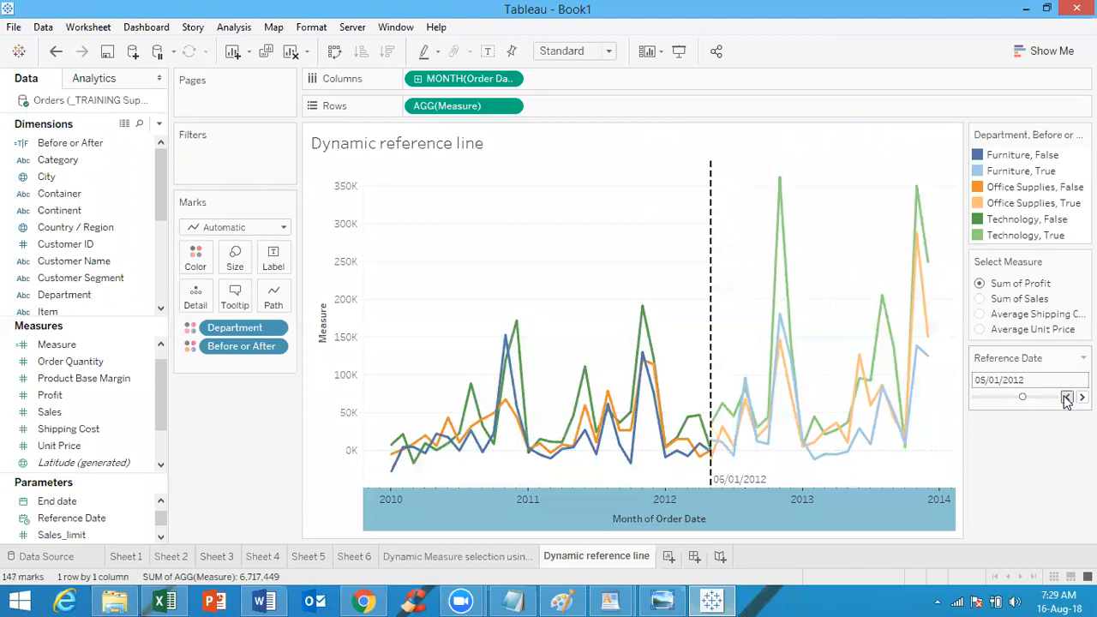
left_click(1068, 397)
left_click(1068, 398)
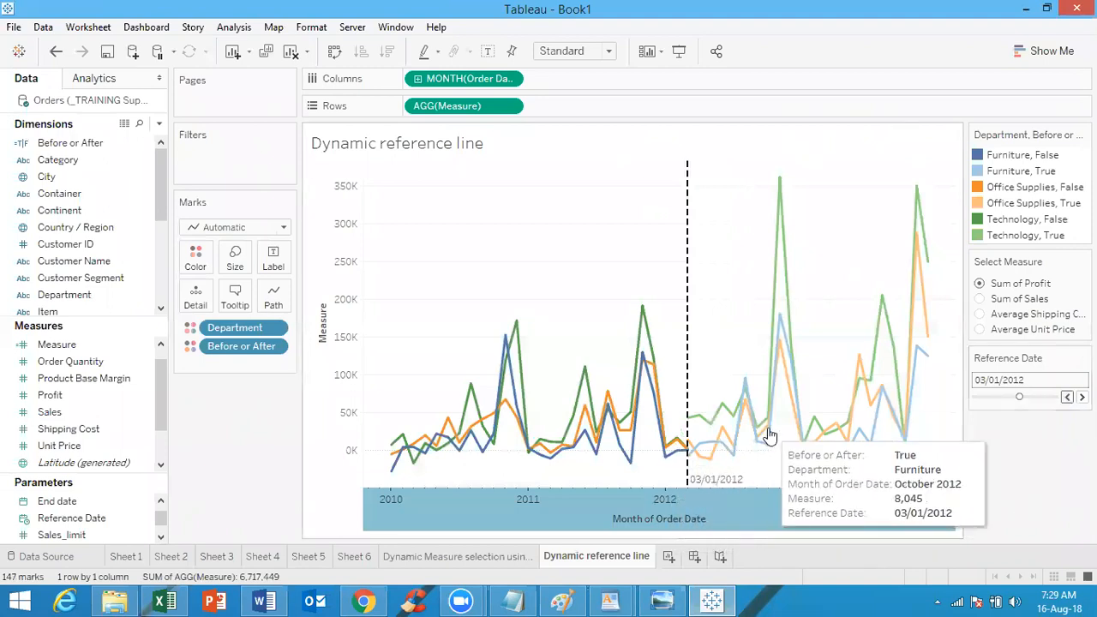
left_click(1068, 397)
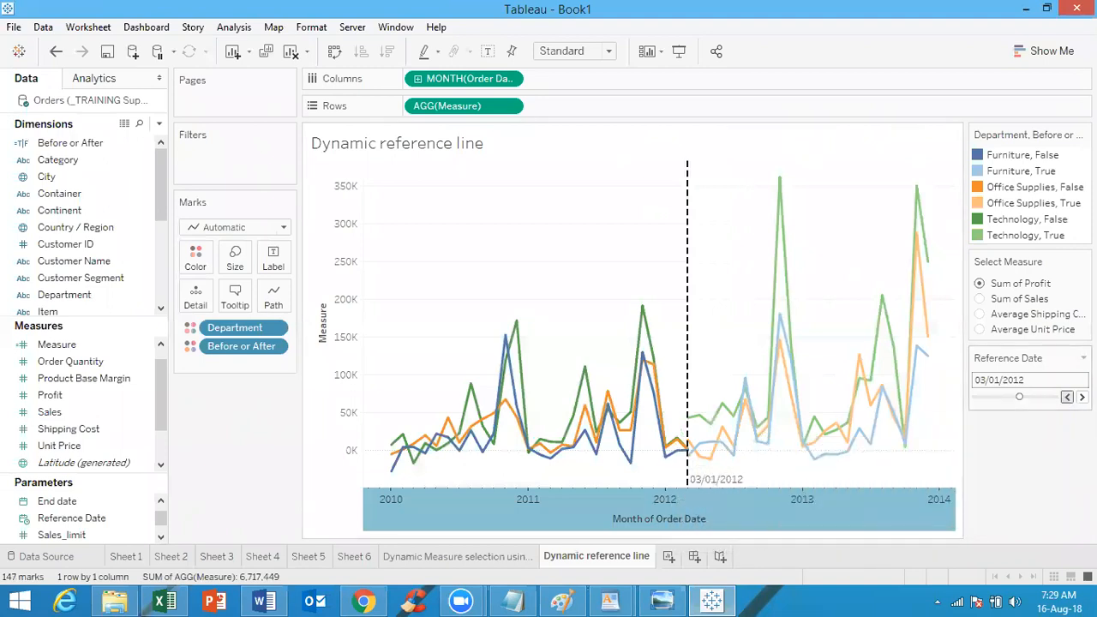
left_click(1067, 397)
left_click(1068, 397)
left_click(1067, 397)
left_click(1067, 397)
left_click(1067, 397)
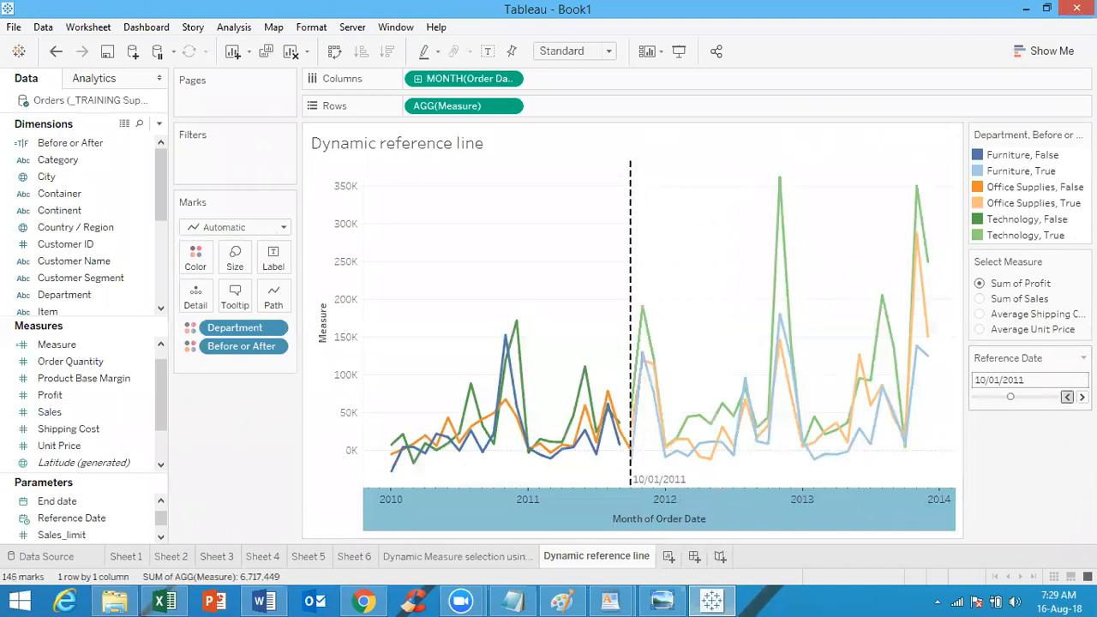
left_click(1068, 397)
left_click(1067, 397)
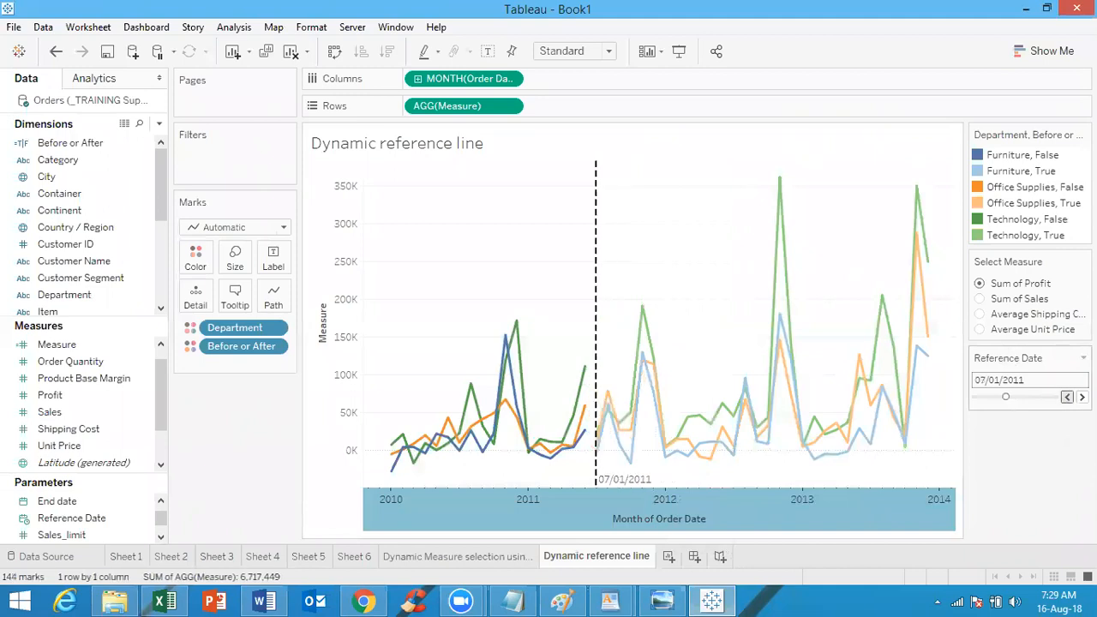
left_click(1067, 397)
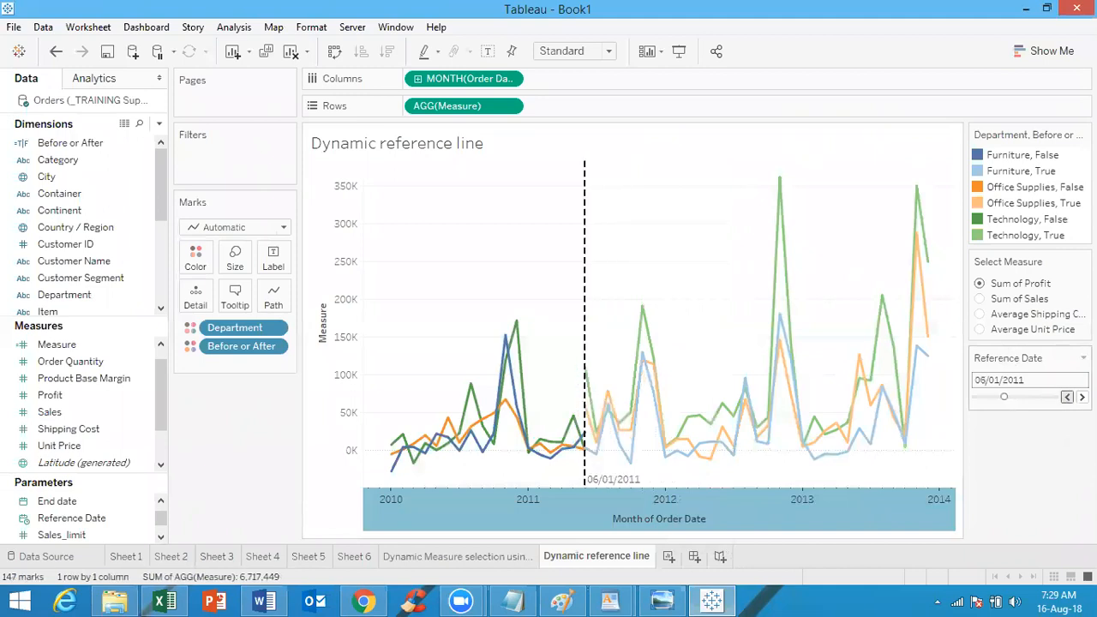
left_click(1067, 397)
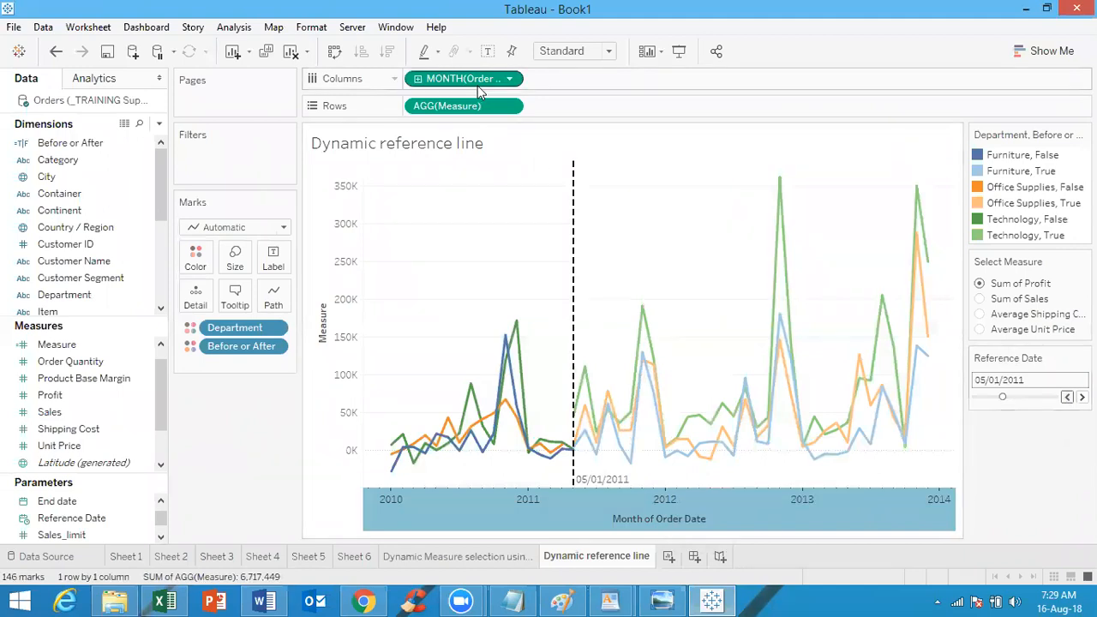
Change the Order Date field in Columns to the discrete Month date part and check the month header for a reference line option
left_click(512, 79)
left_click(512, 79)
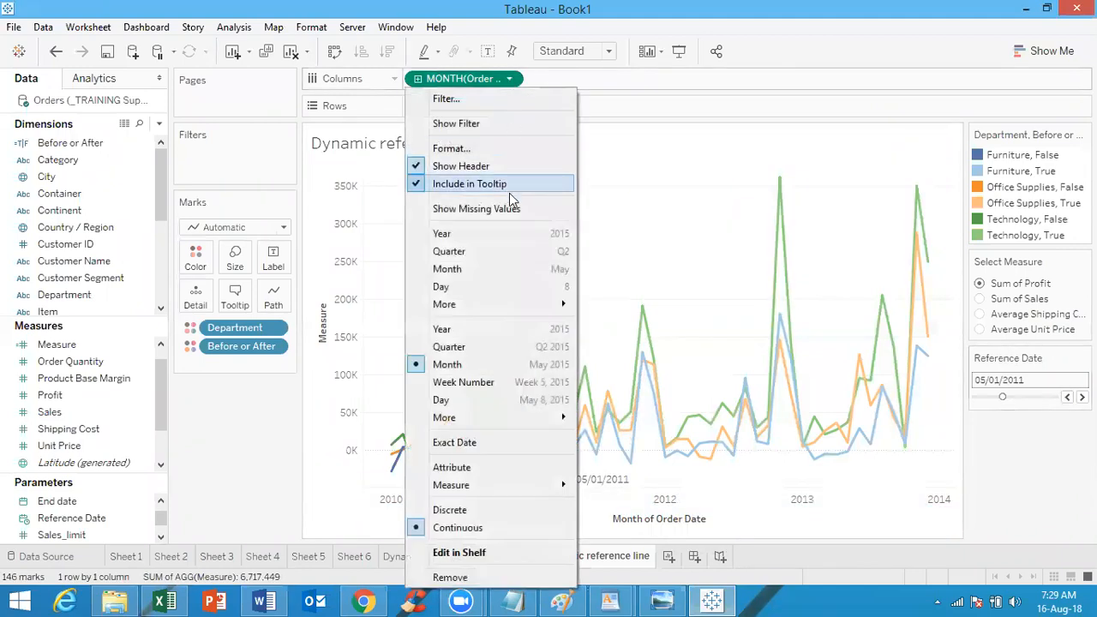
left_click(480, 273)
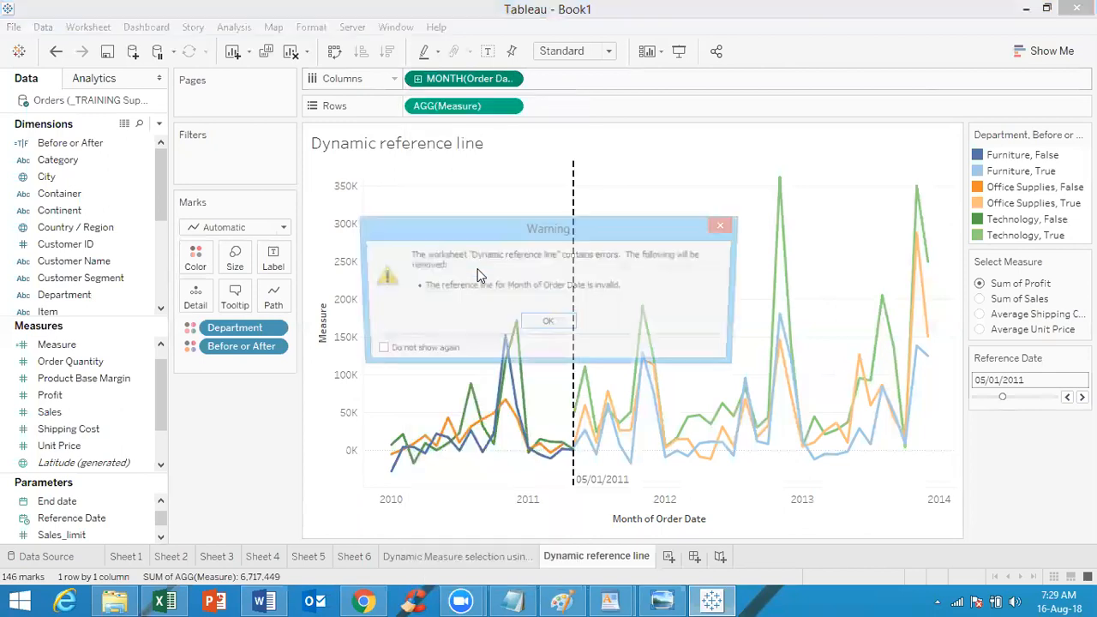
left_click(549, 324)
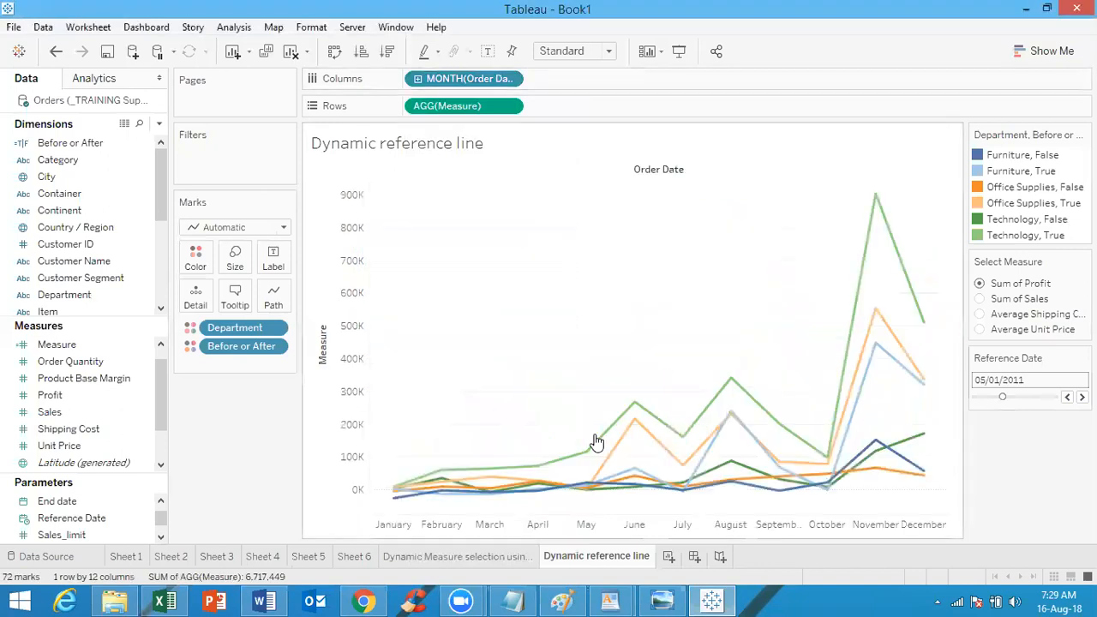
left_click(621, 527)
right_click(621, 527)
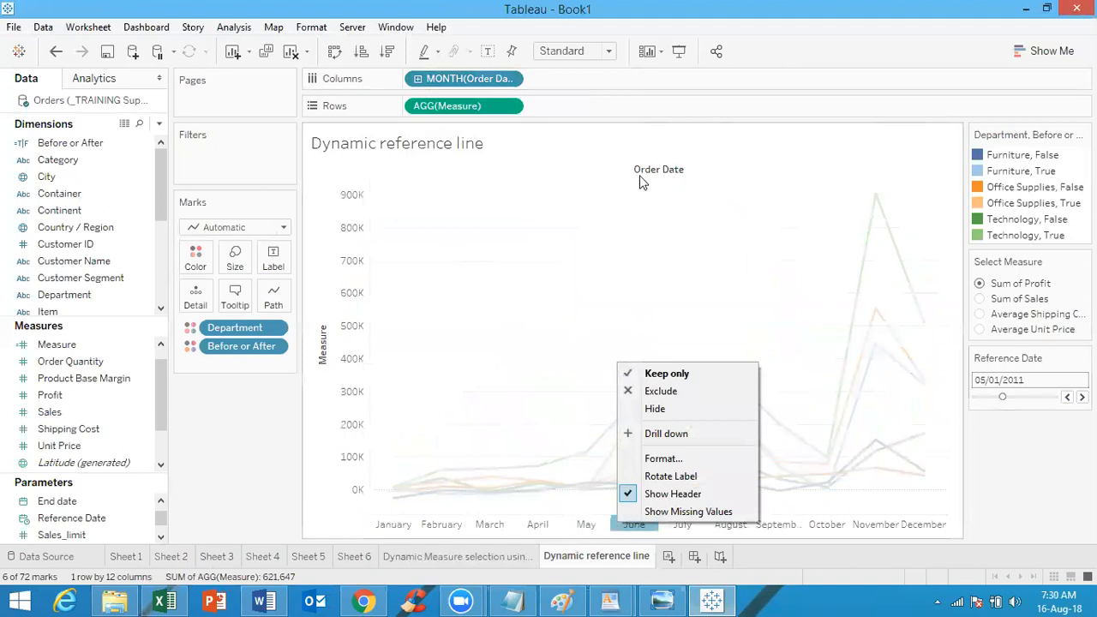
Make the Order Date month part continuous and check which parameters a reference line on its axis can use as value
left_click(509, 79)
left_click(509, 79)
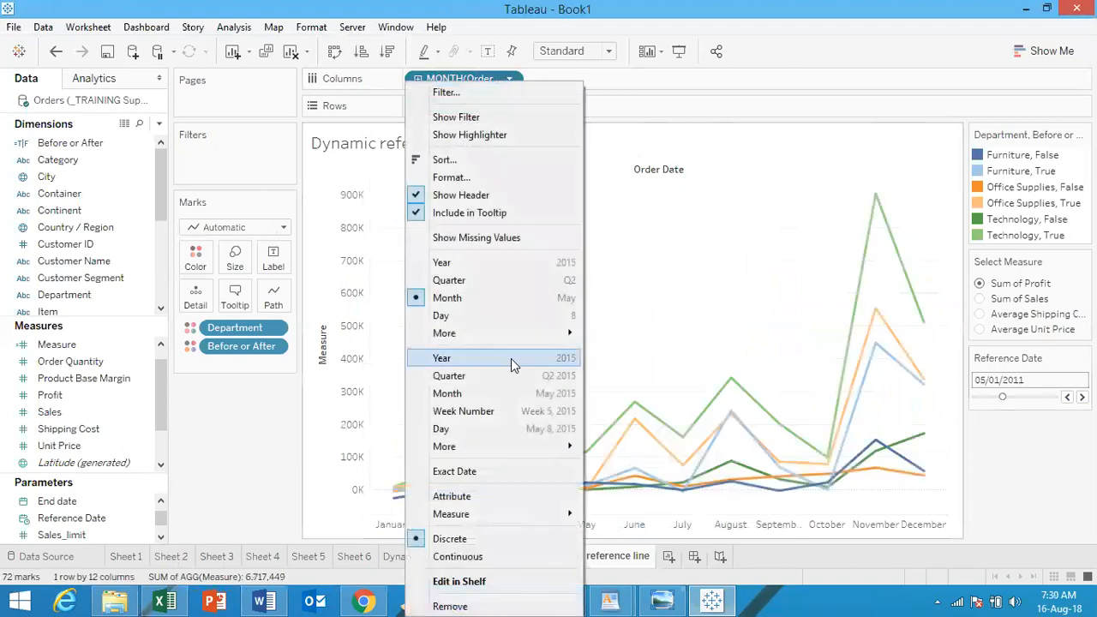
left_click(467, 557)
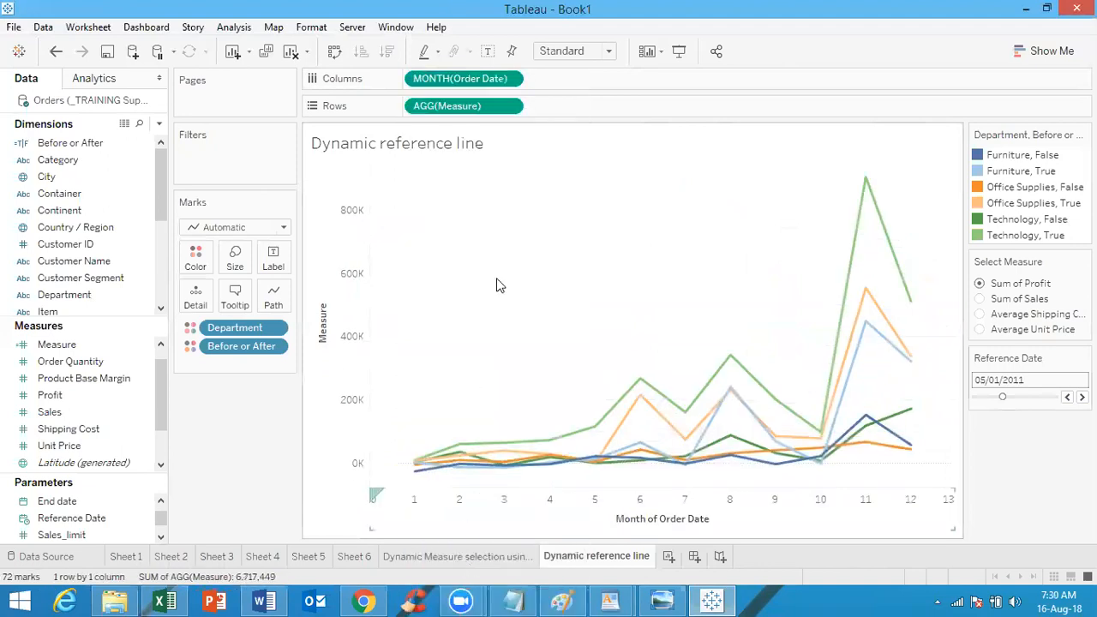
right_click(572, 503)
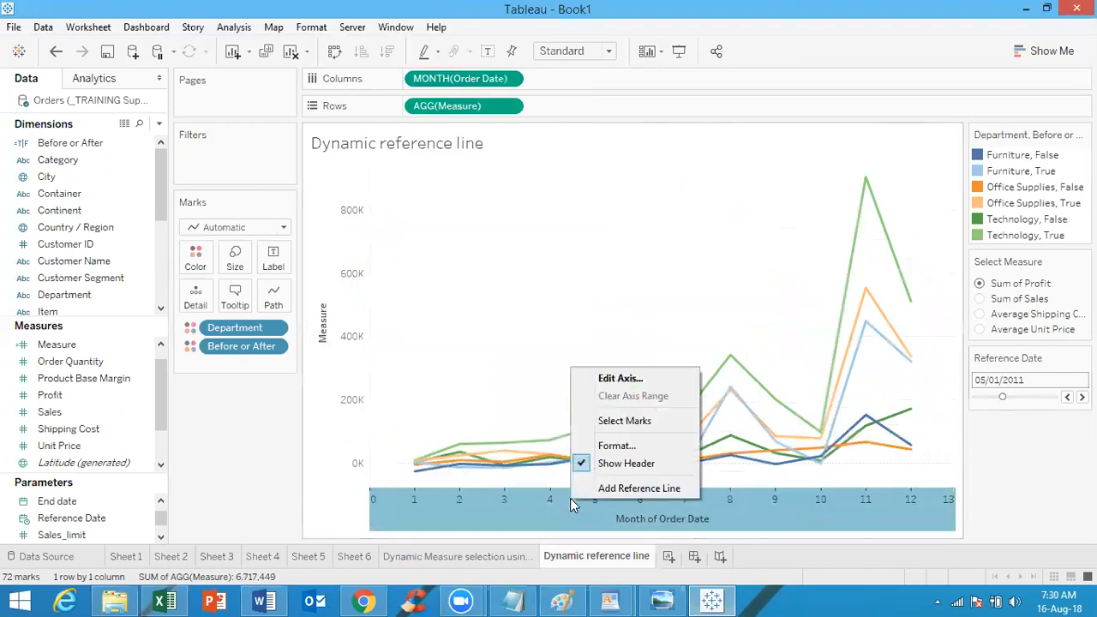
left_click(632, 487)
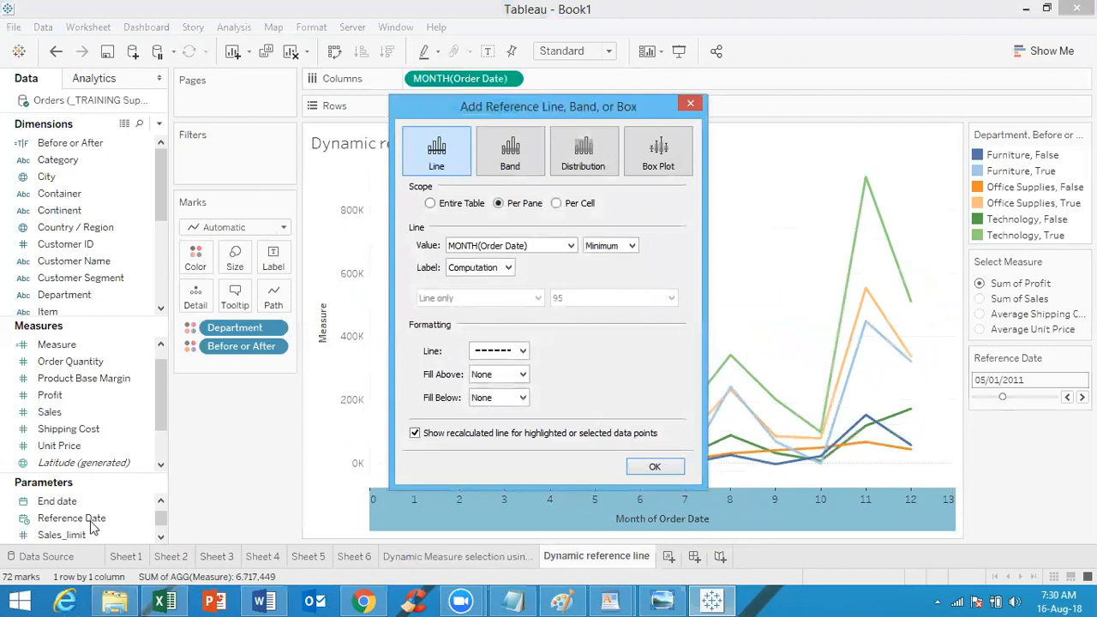
left_click(549, 244)
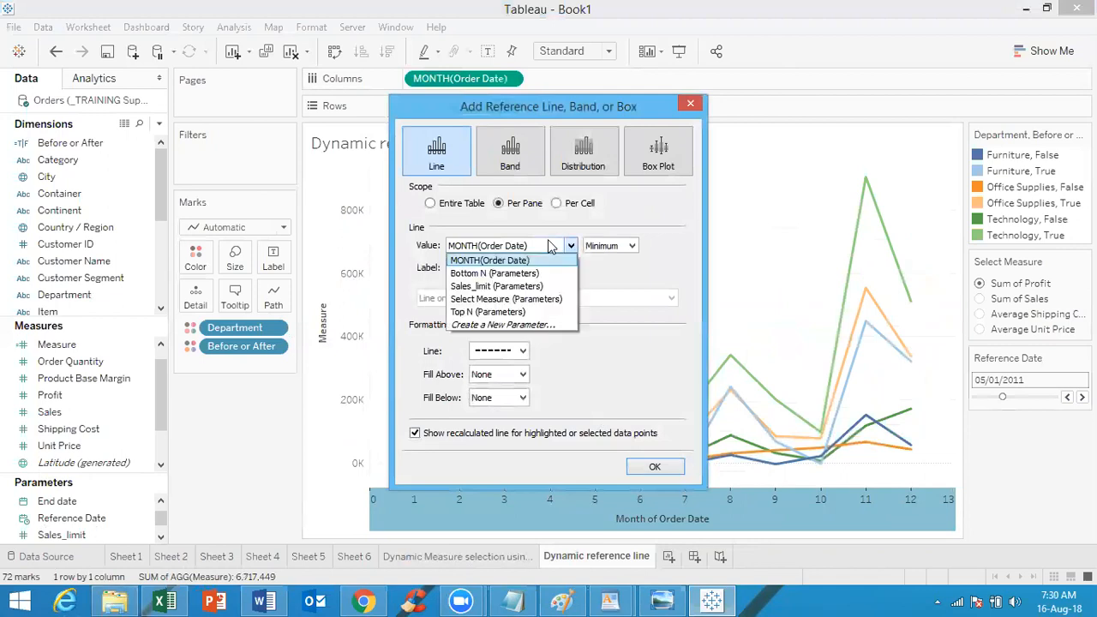
left_click(619, 276)
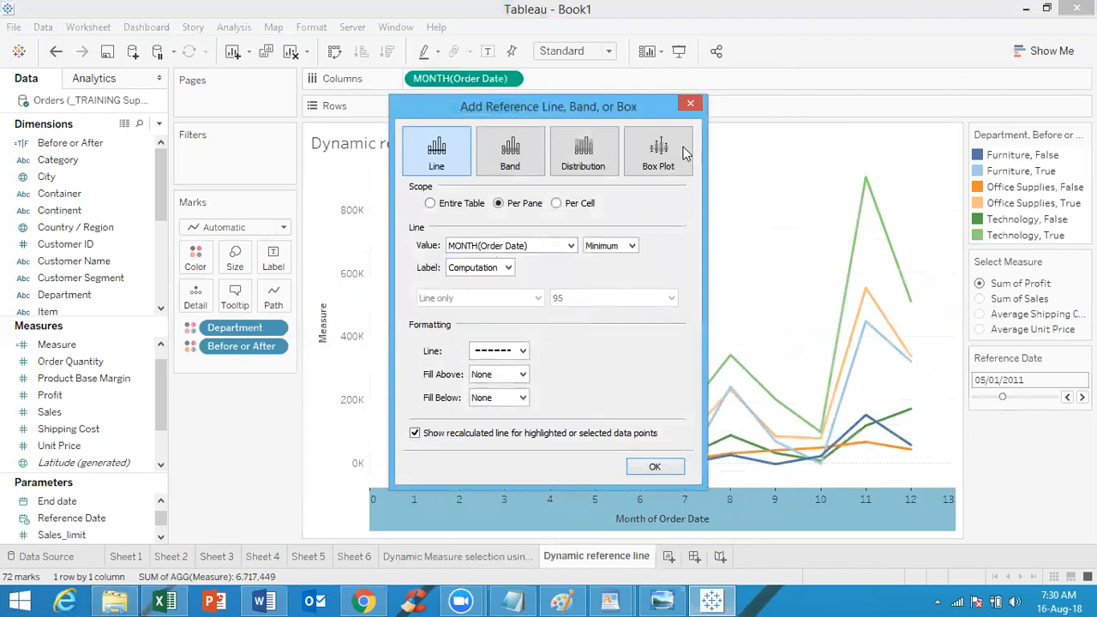
left_click(692, 104)
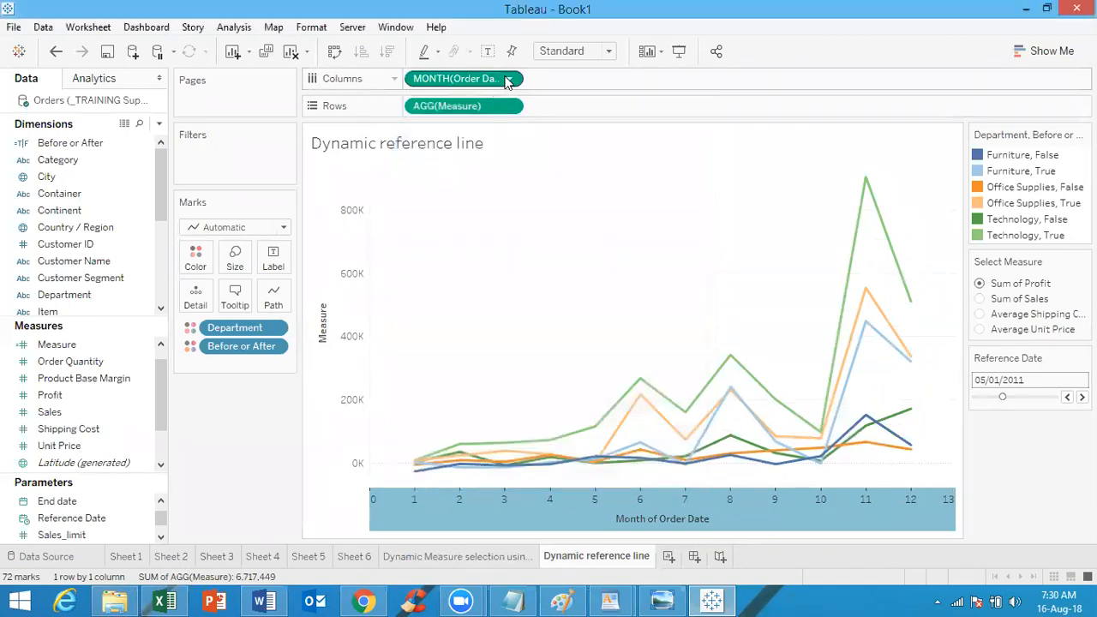
Set Order Date to the continuous month-and-year level and add an axis reference line using Reference Date as value and Value as label
left_click(509, 79)
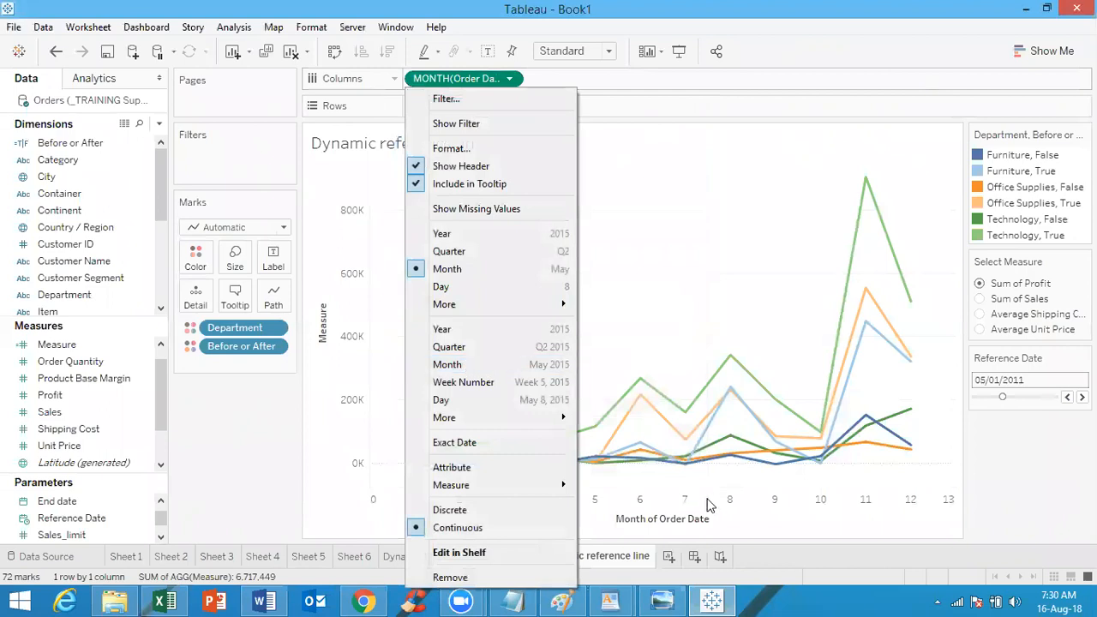
left_click(523, 364)
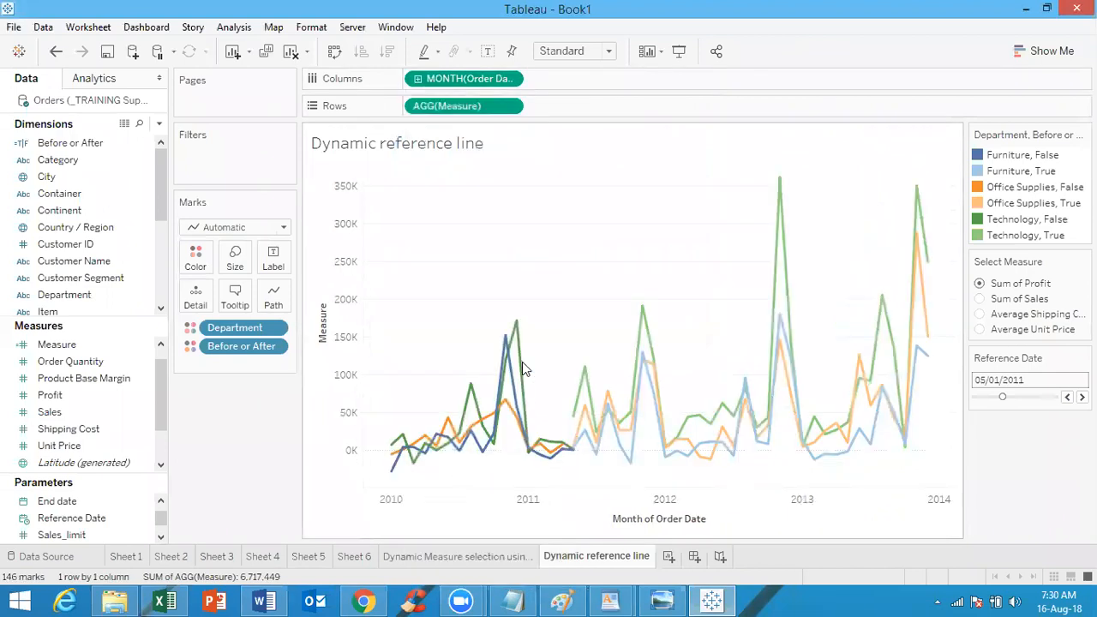
right_click(606, 500)
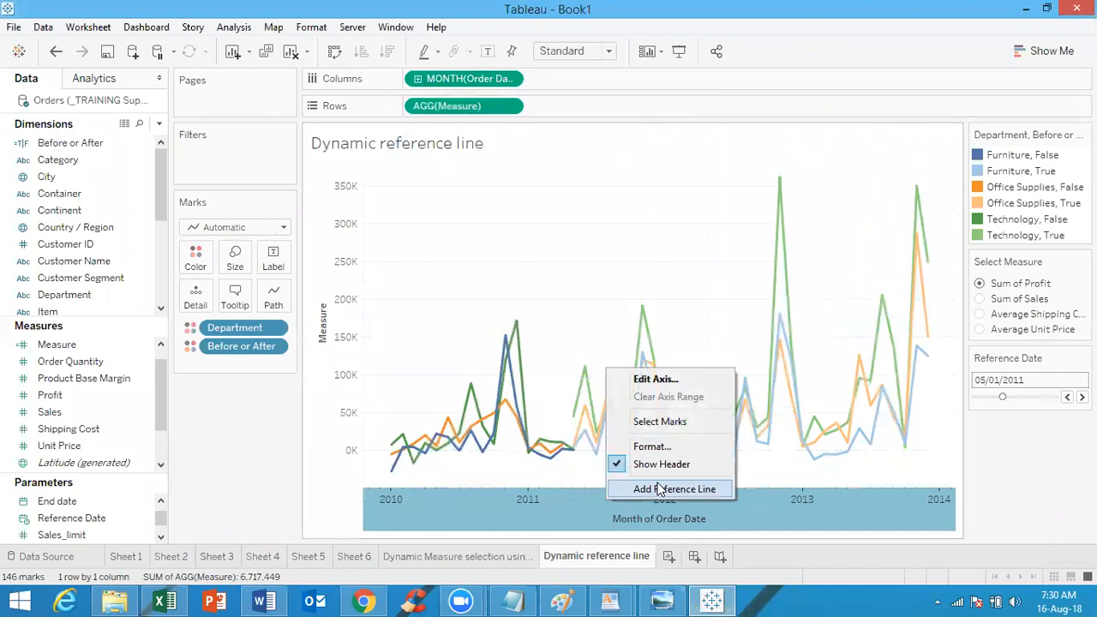
left_click(659, 489)
left_click(531, 246)
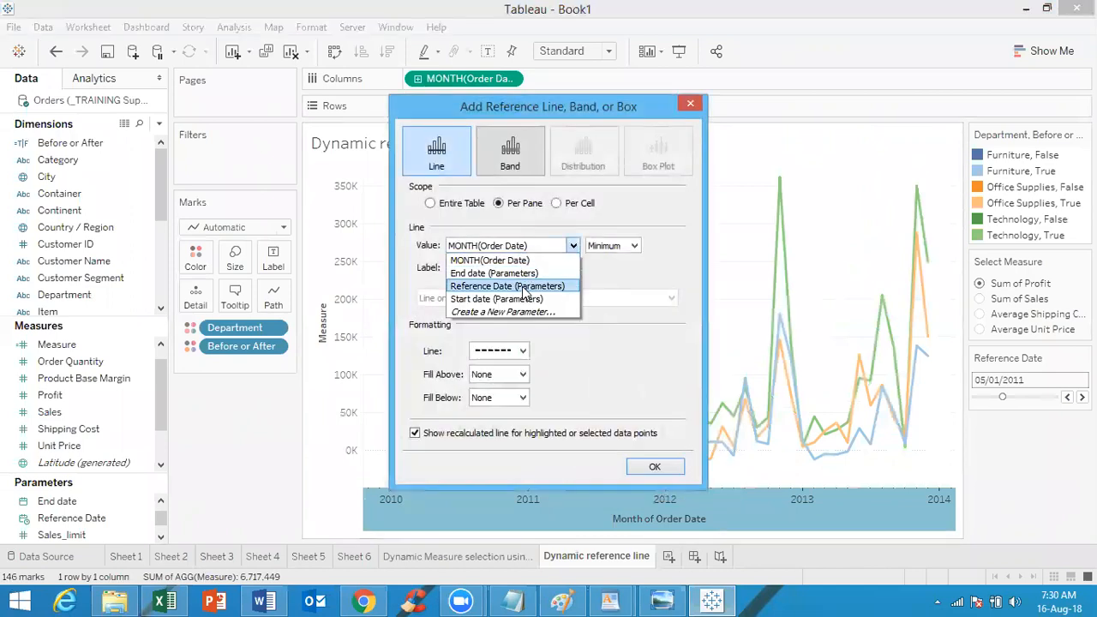
left_click(525, 286)
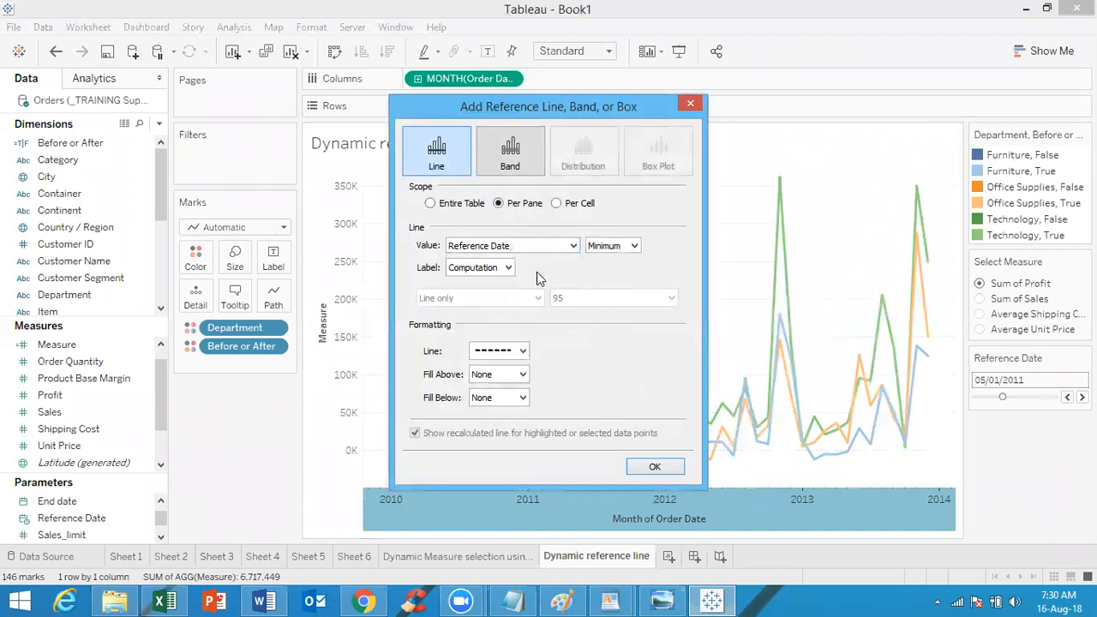
left_click(507, 267)
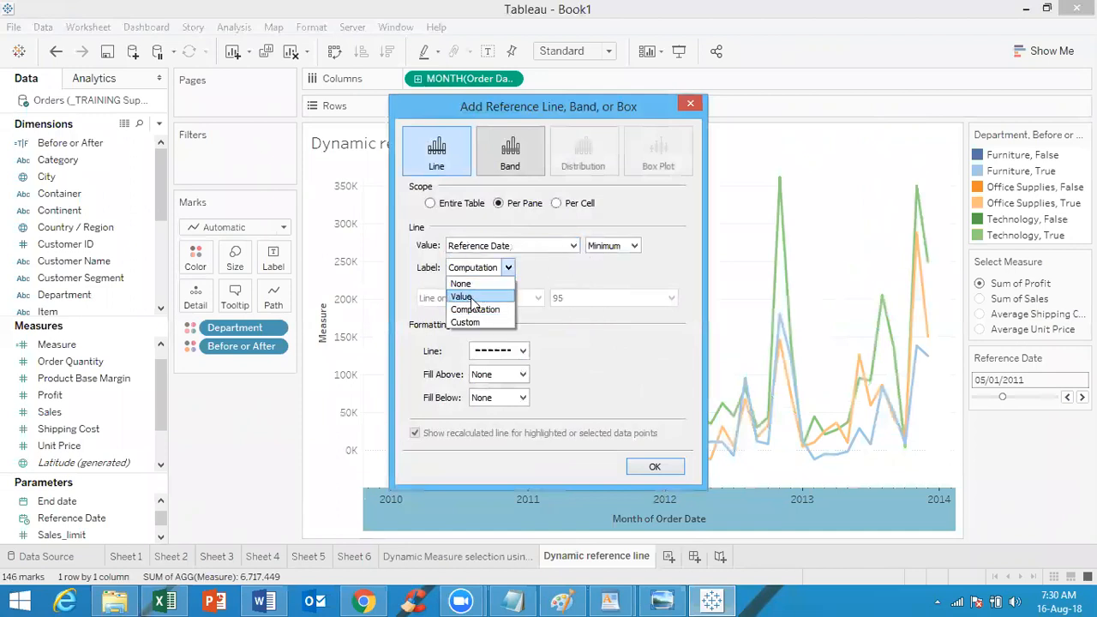
left_click(471, 299)
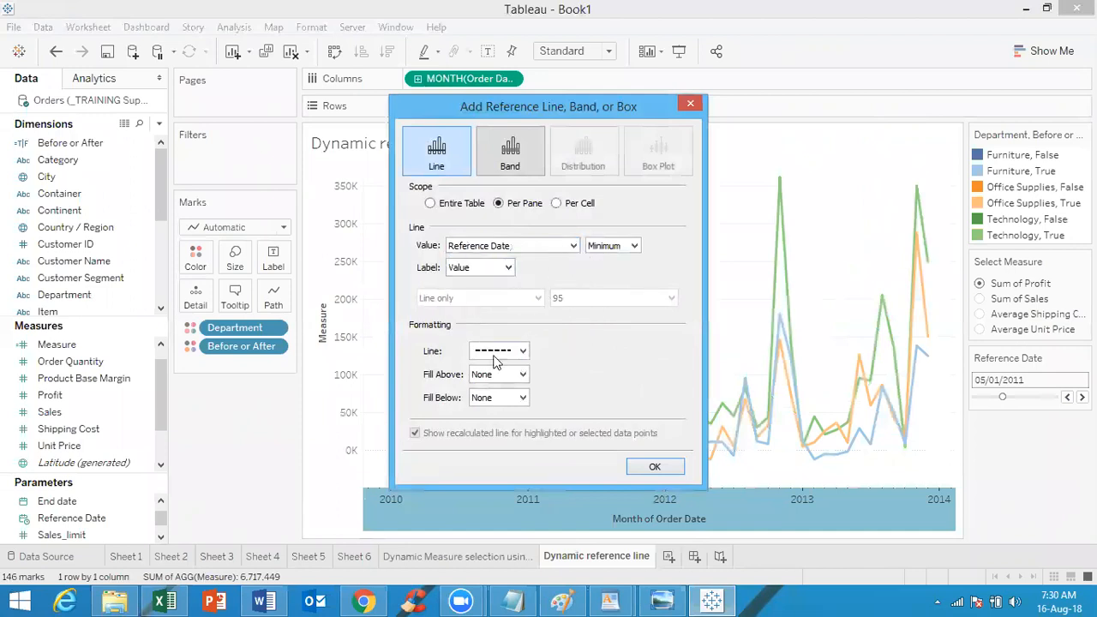
left_click(654, 468)
Move the Reference Date parameter back to 01/01/2011 and forward again to 03/01/2011
left_click(1067, 398)
left_click(1067, 398)
left_click(1067, 398)
left_click(1067, 398)
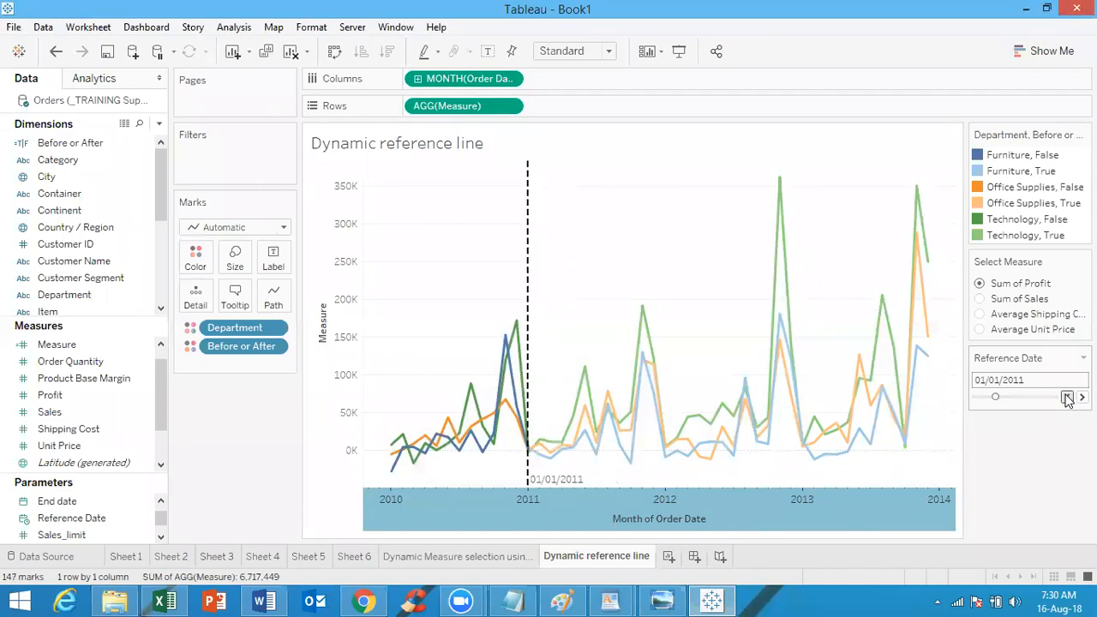
left_click(1082, 397)
left_click(1082, 396)
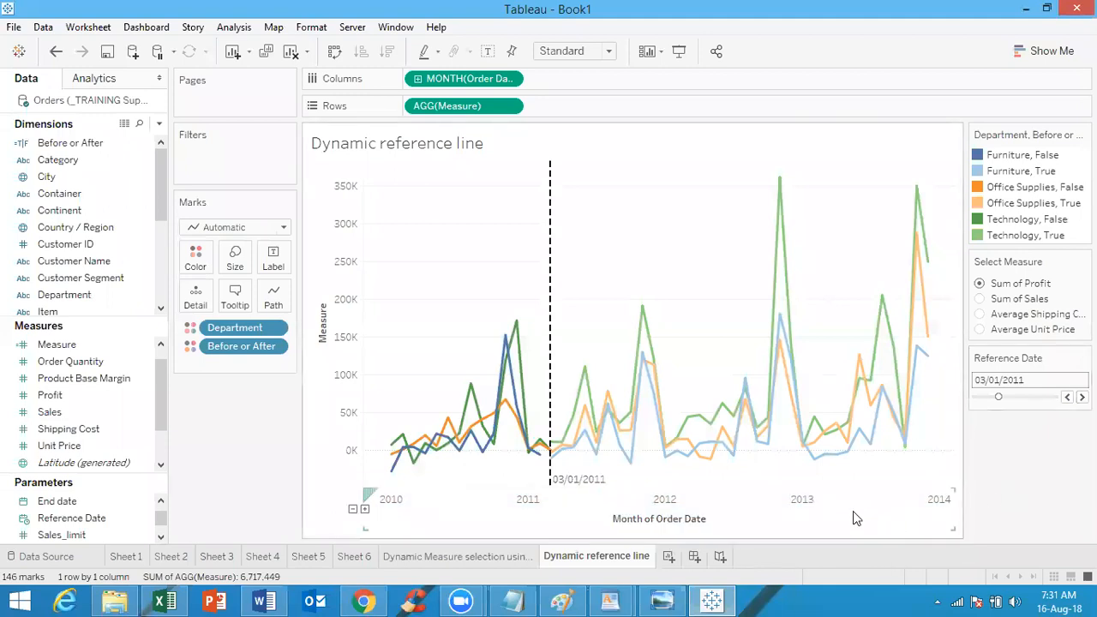
Create a new blank worksheet
mouse_move(290, 599)
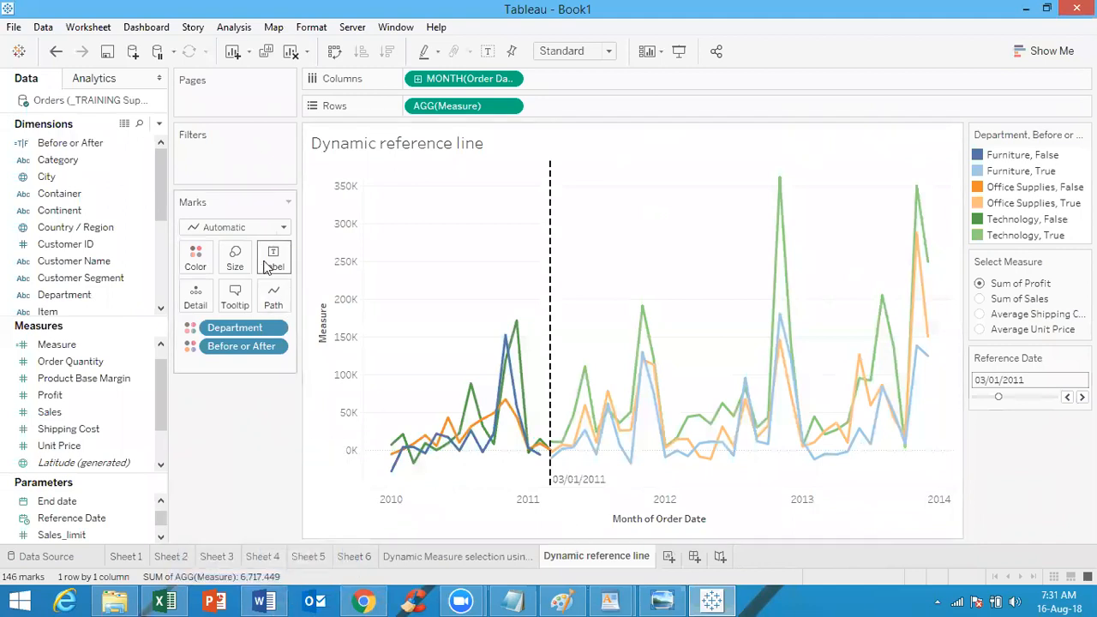
left_click(669, 558)
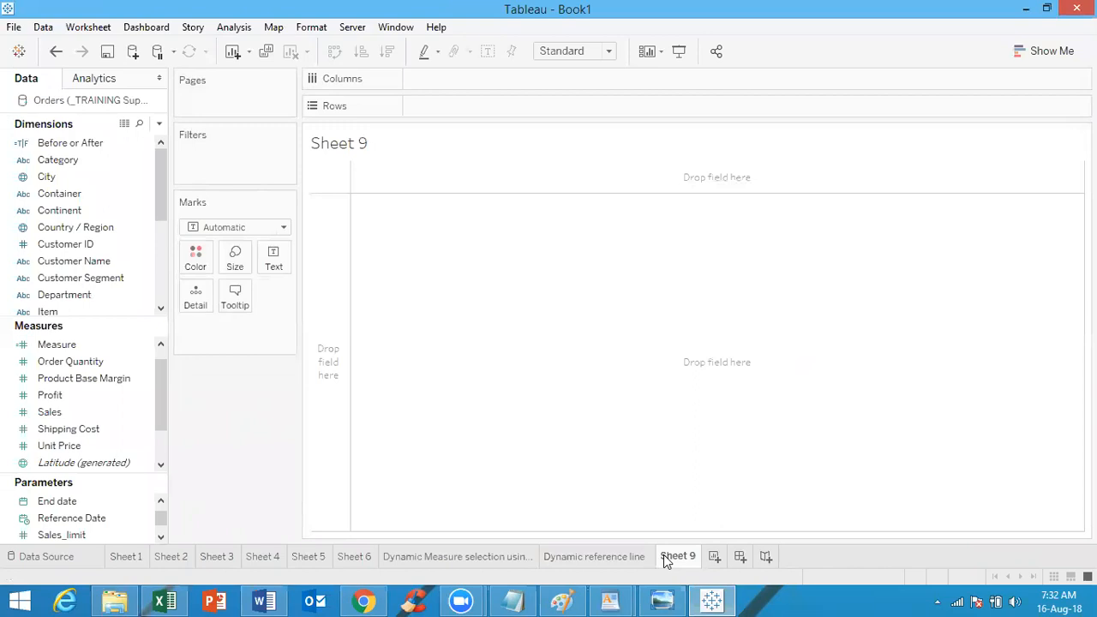
left_click(86, 163)
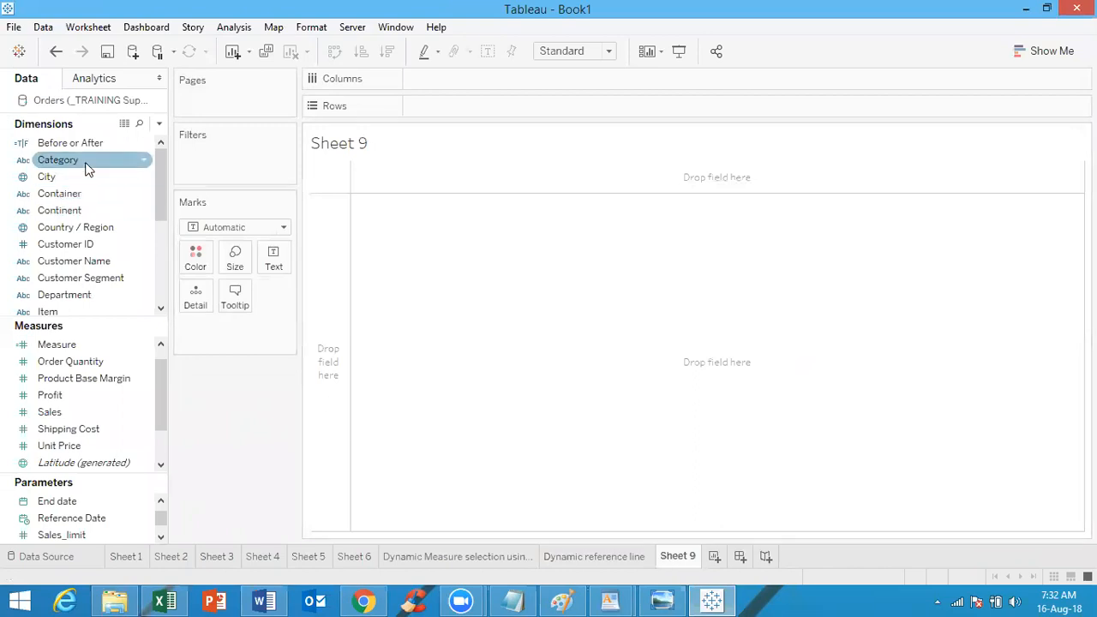
right_click(87, 164)
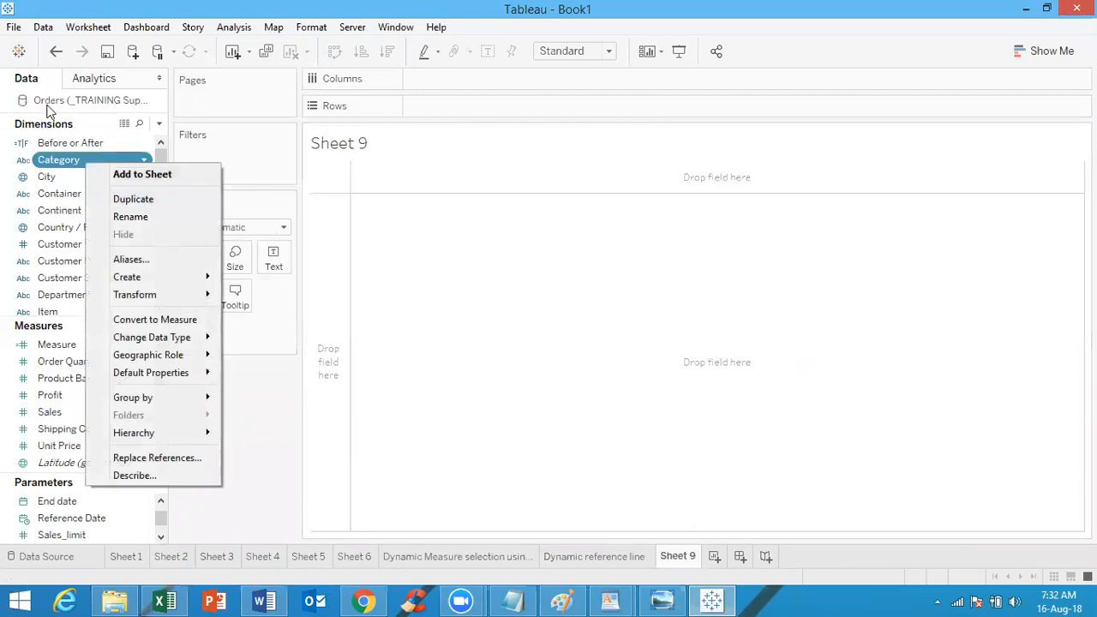
left_click(434, 235)
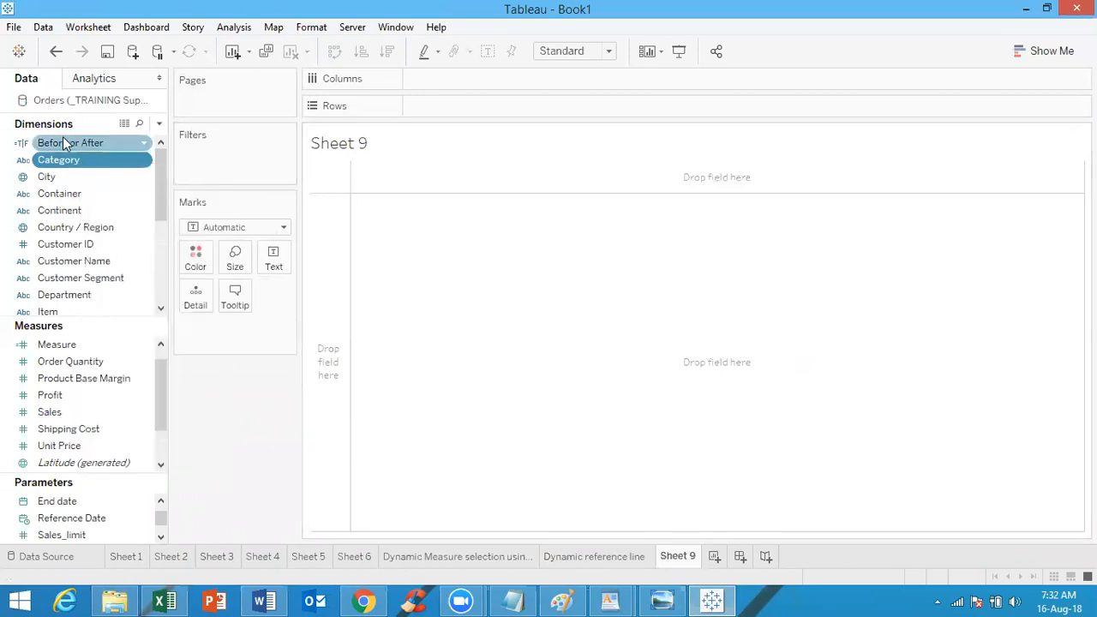
List Category in Rows and show a filter for Department
double_click(58, 161)
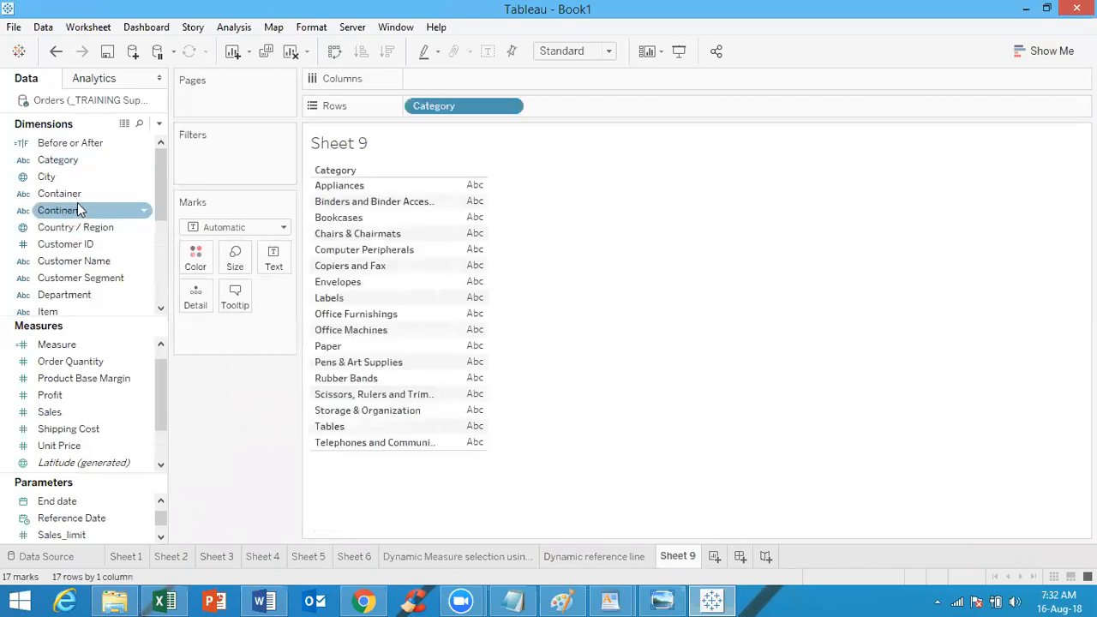
right_click(78, 296)
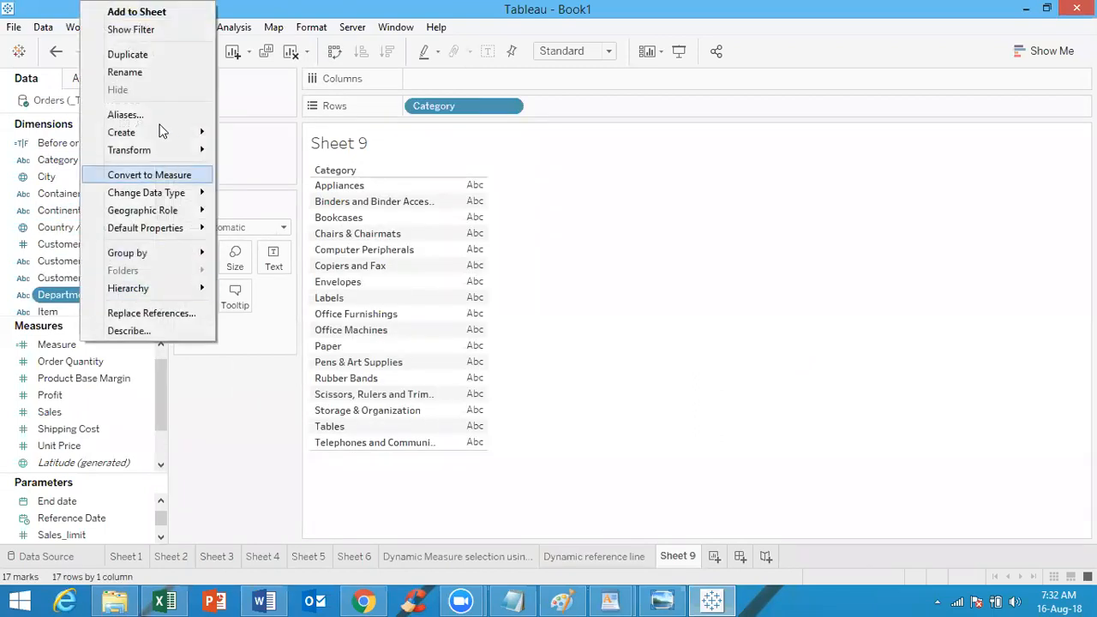
left_click(133, 36)
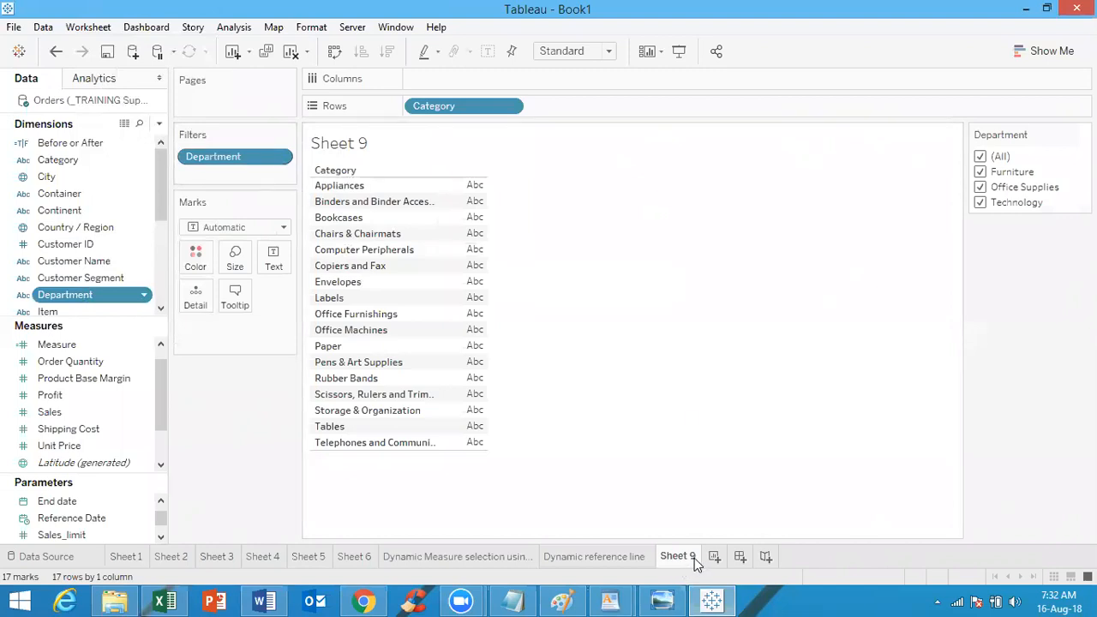
Apply the Department filter to the selected worksheets Dynamic Measure selection using parameter and Dynamic reference line
mouse_move(694, 558)
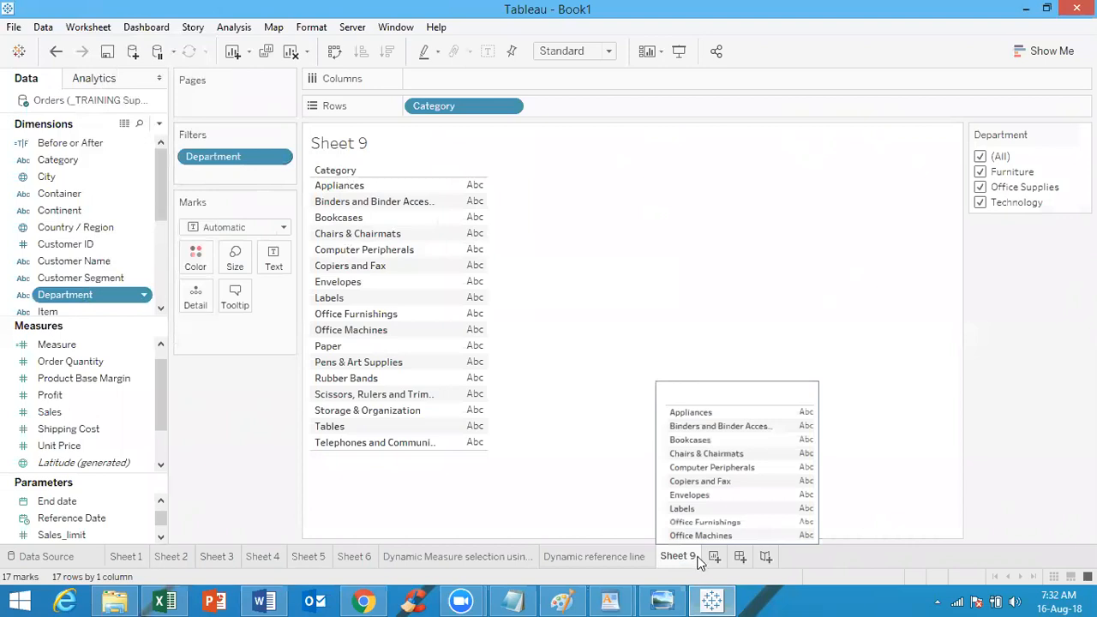
left_click(279, 159)
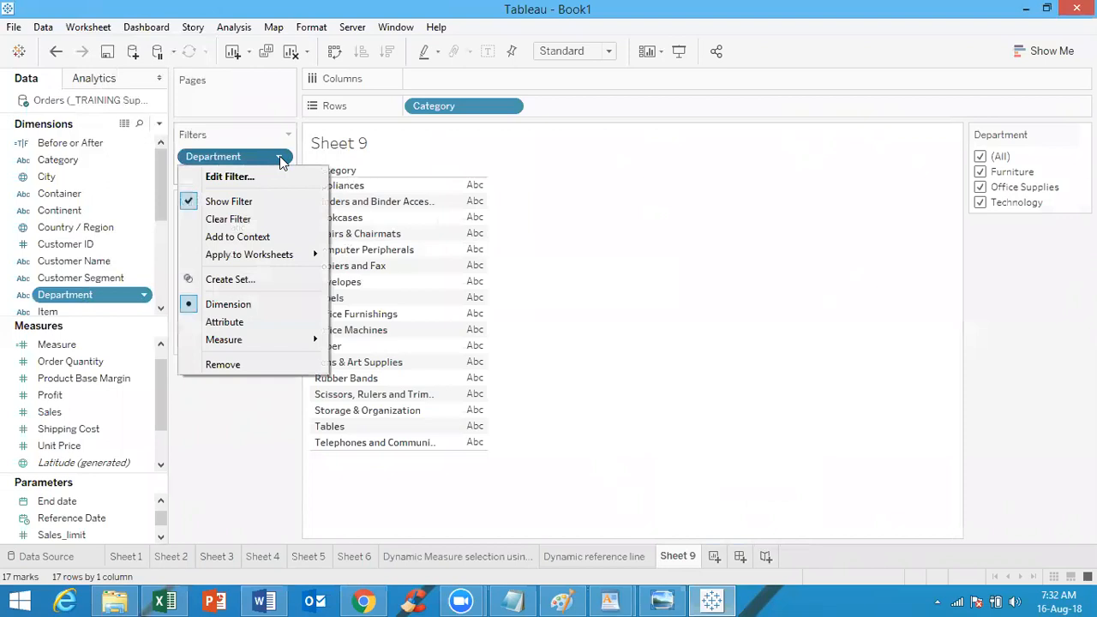
mouse_move(273, 257)
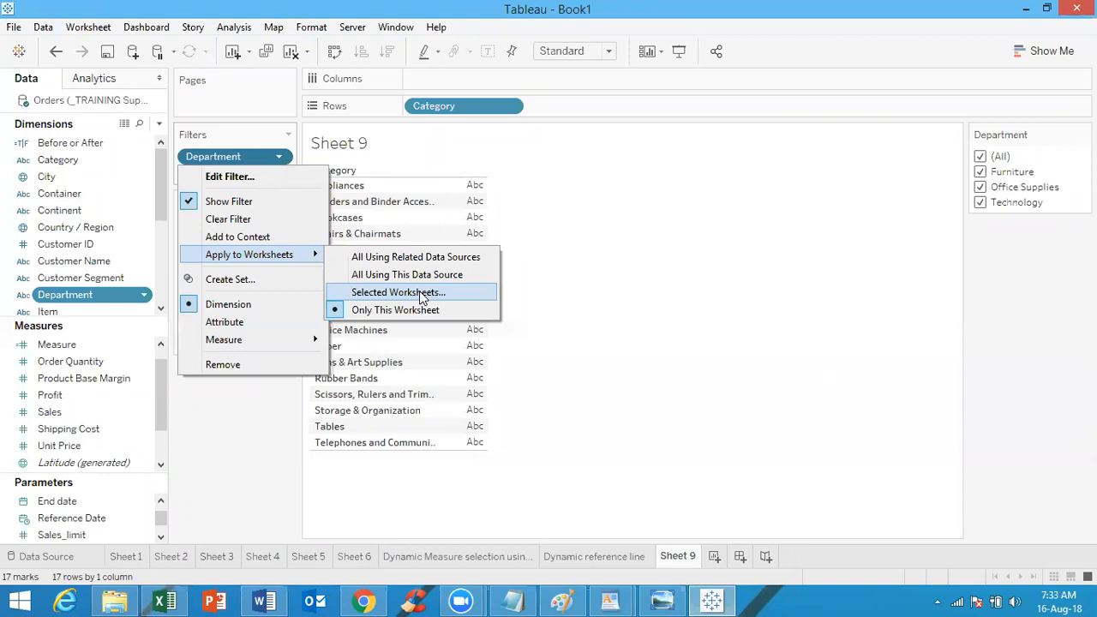
left_click(420, 296)
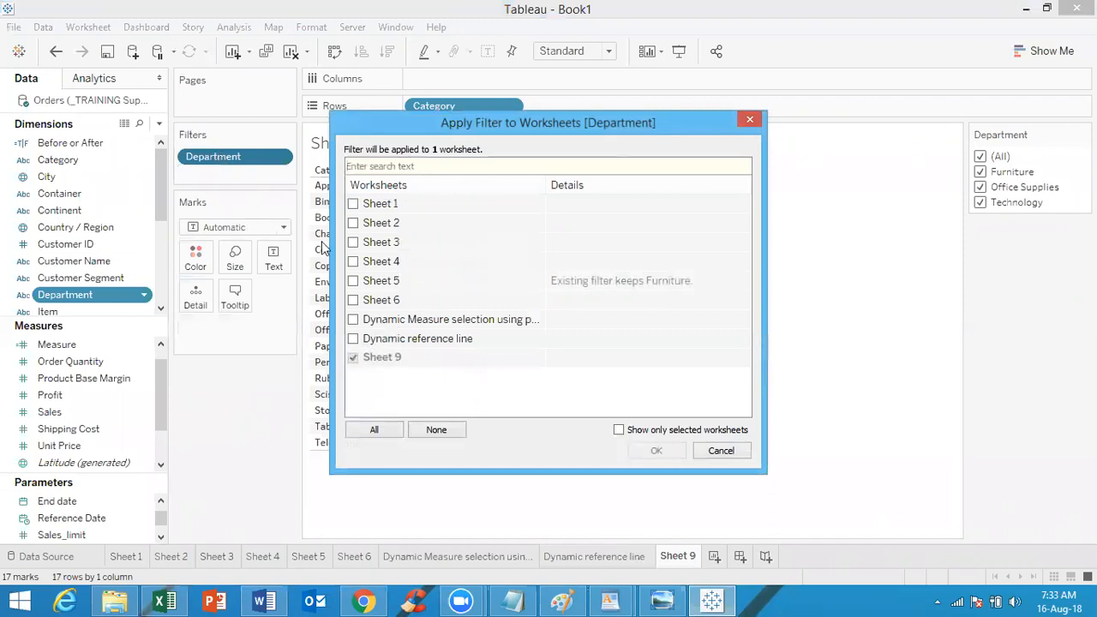
left_click(357, 340)
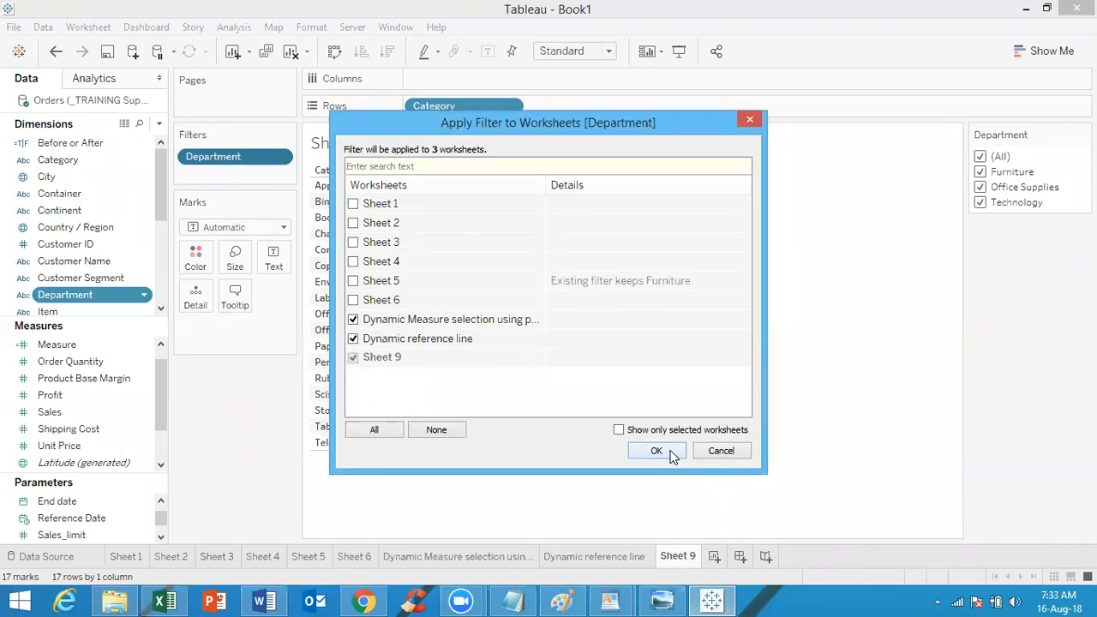
left_click(656, 451)
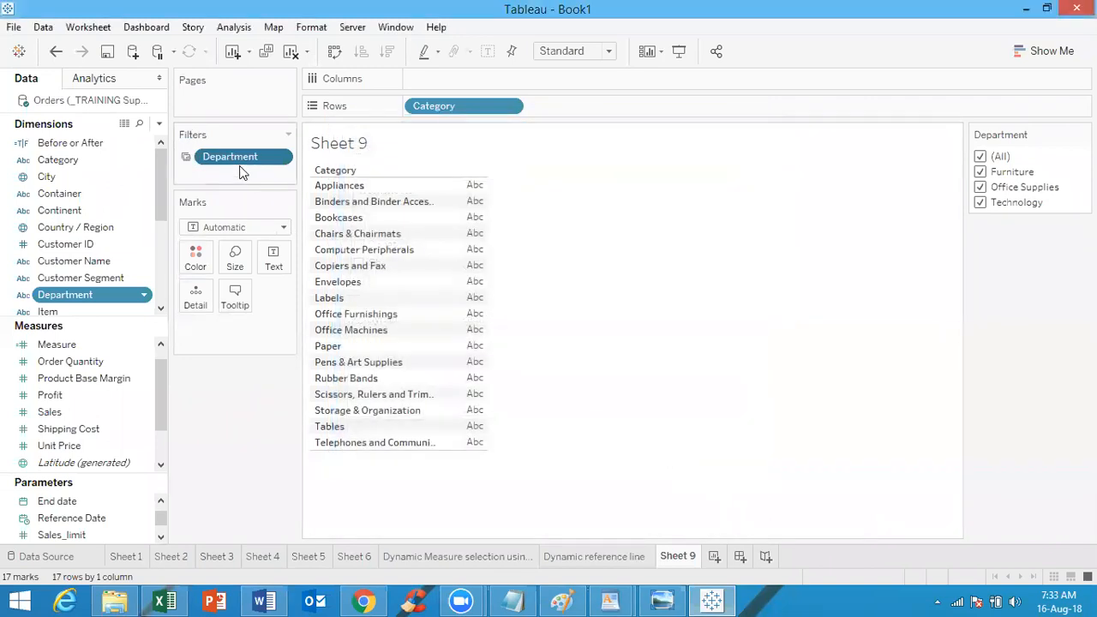
Review the Department filter's worksheet scope and compare the filters on Dynamic reference line, Dynamic Measure selection using parameter and Sheet 6
left_click(279, 157)
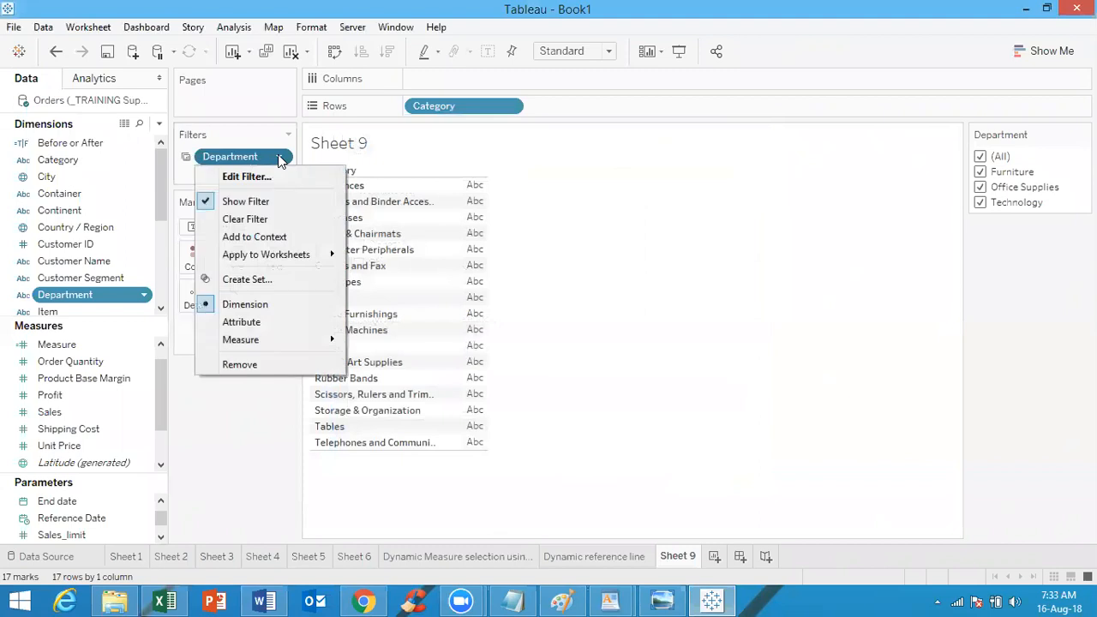
mouse_move(307, 259)
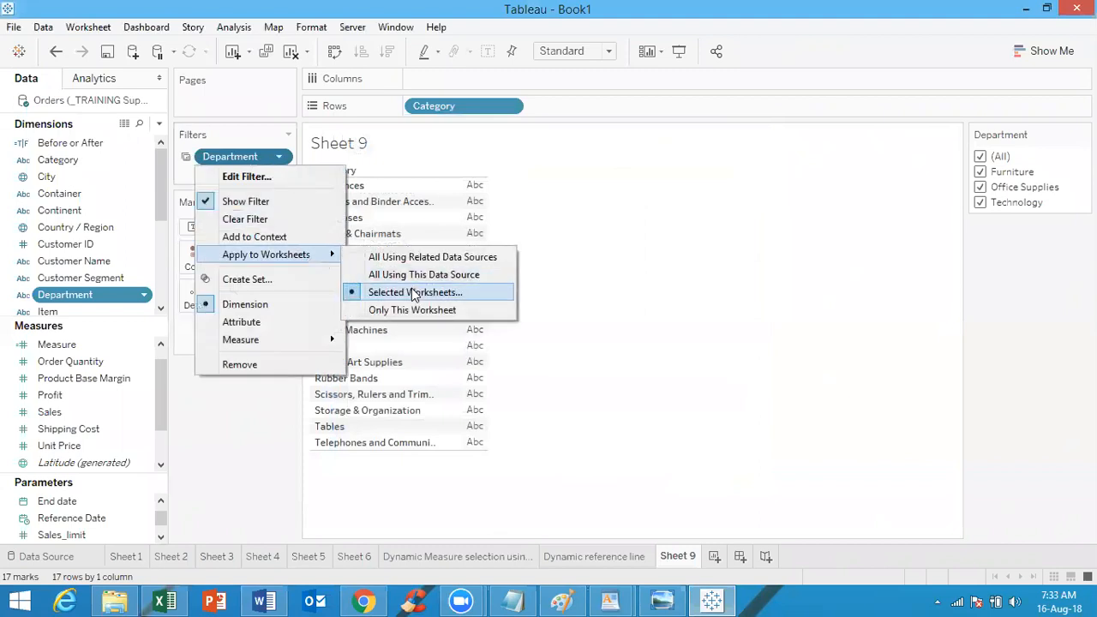
left_click(684, 361)
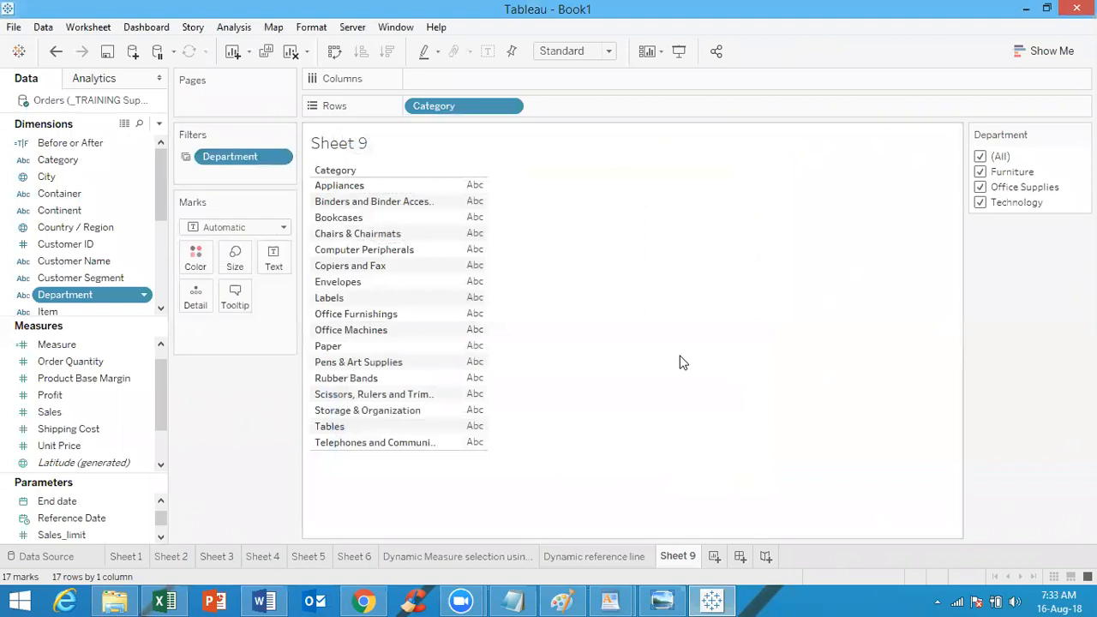
left_click(627, 556)
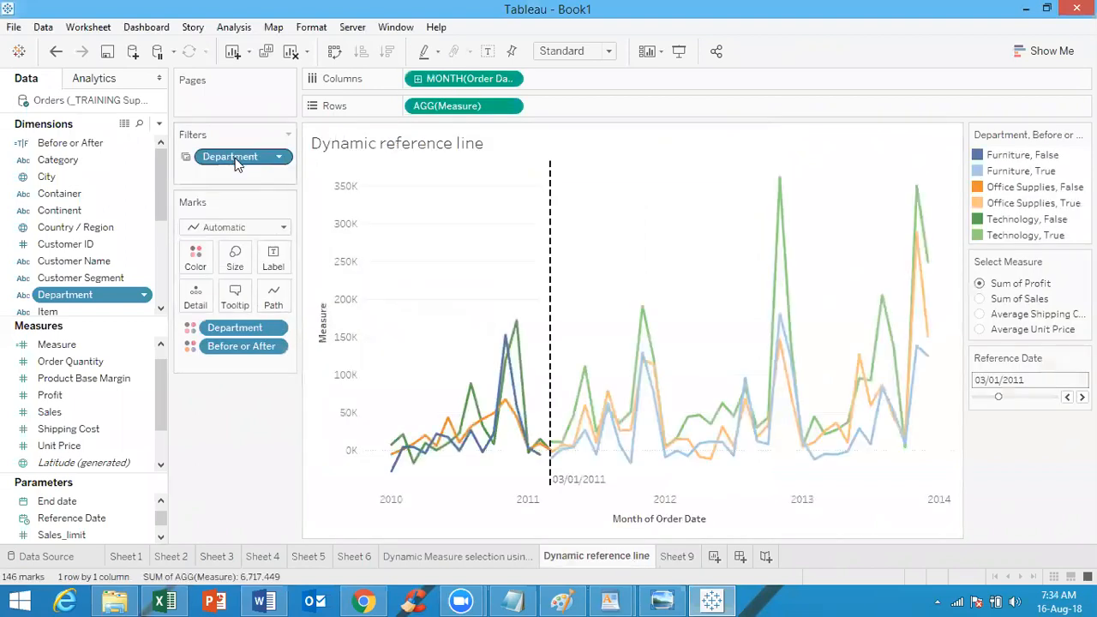
left_click(460, 559)
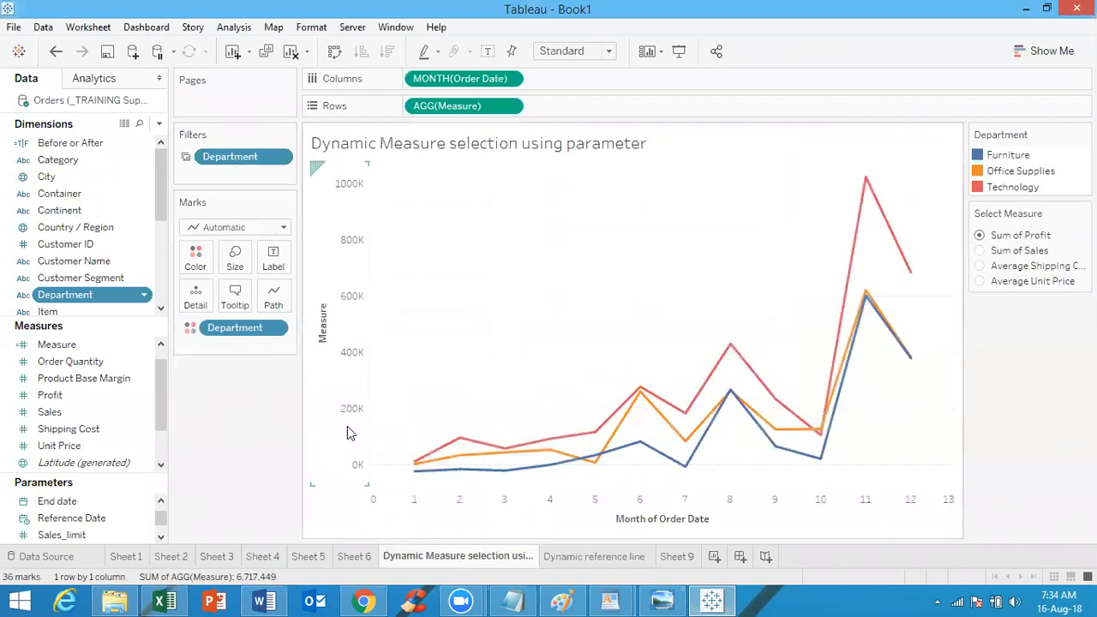
left_click(359, 557)
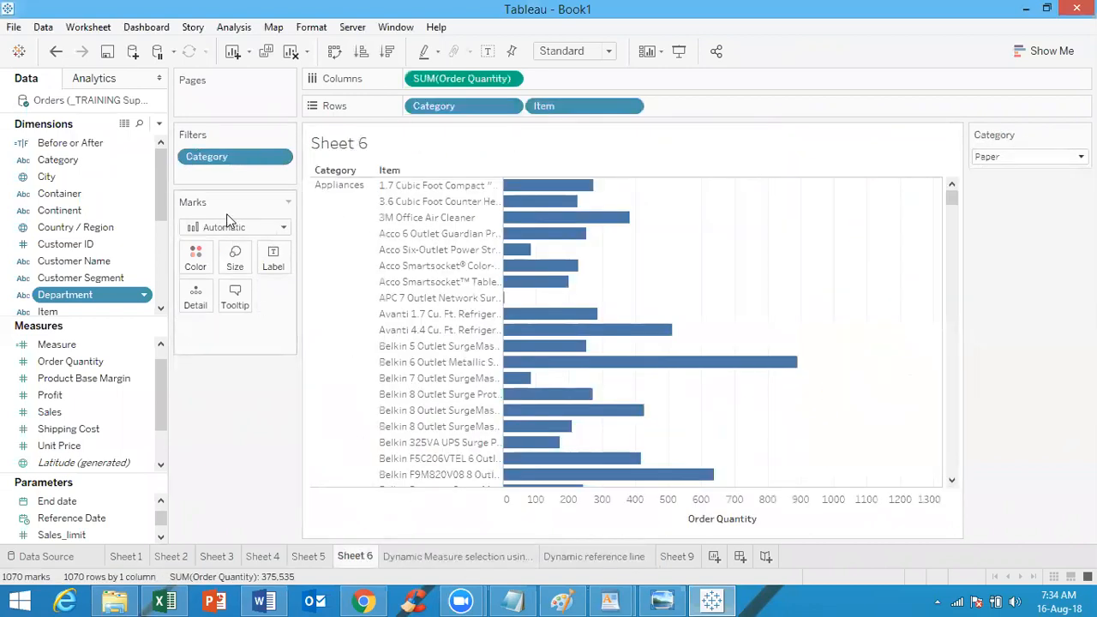
left_click(518, 558)
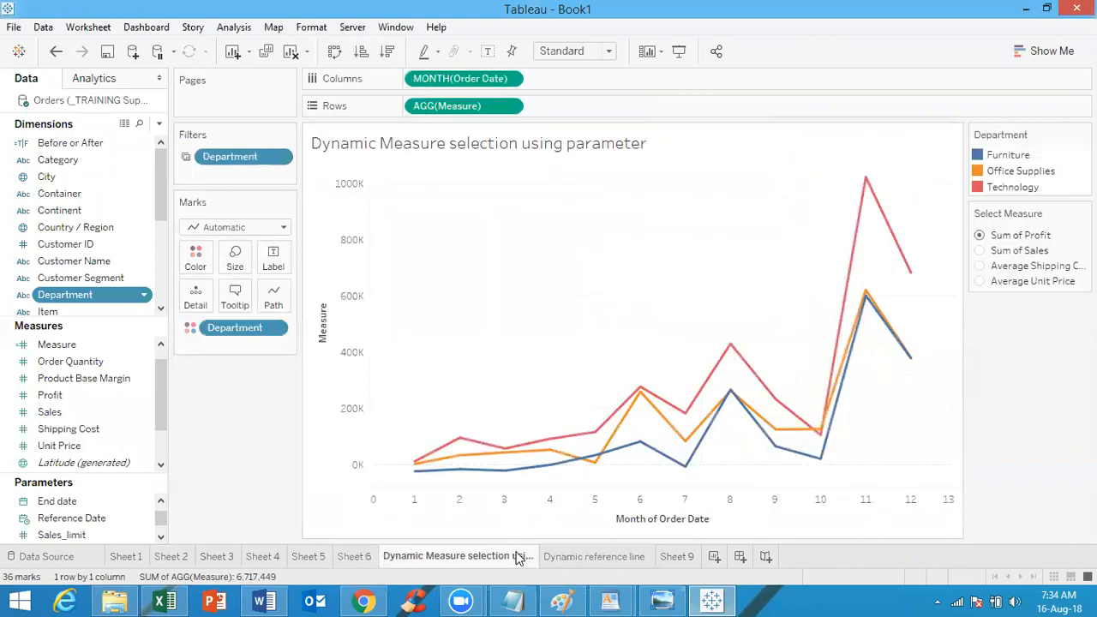
left_click(563, 558)
left_click(680, 559)
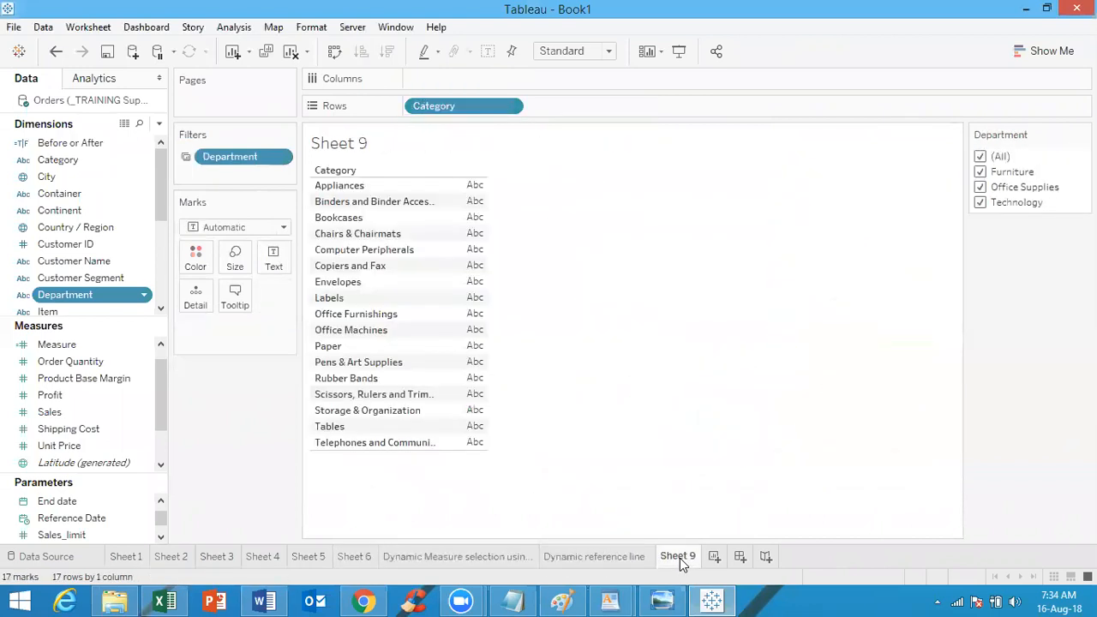
Apply Sheet 9's Department filter to all worksheets using this data source and review its scope
left_click(283, 159)
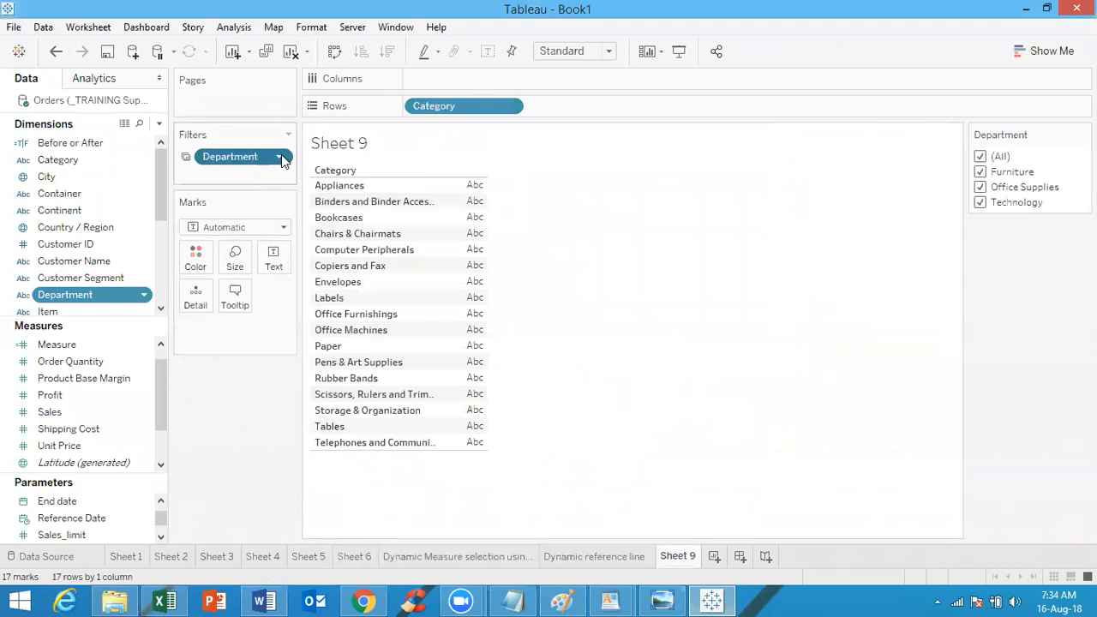
mouse_move(301, 257)
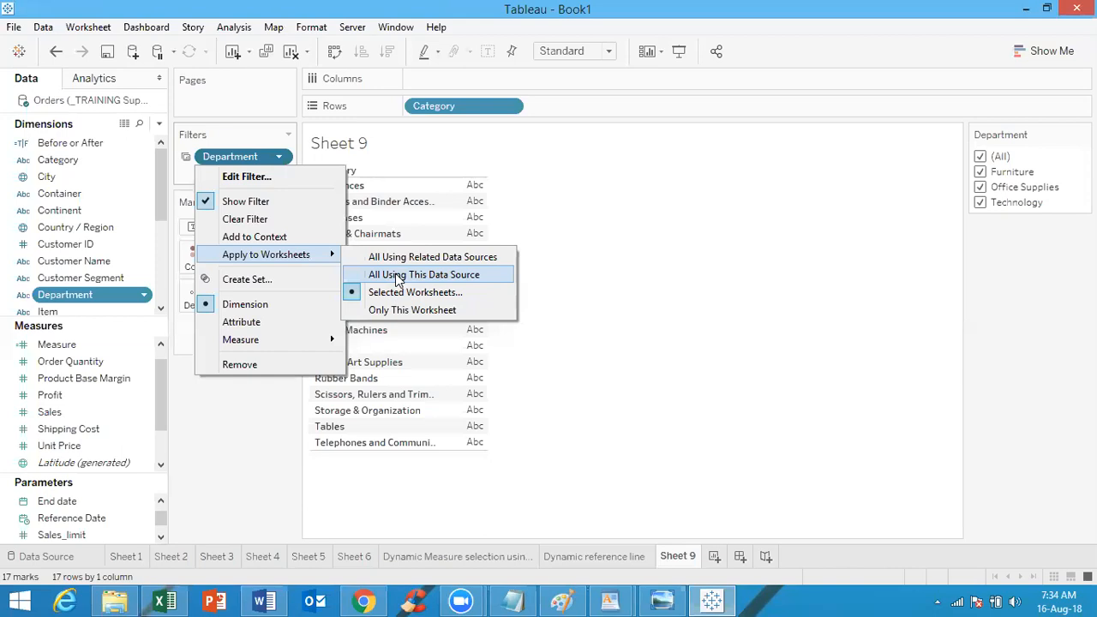
left_click(397, 276)
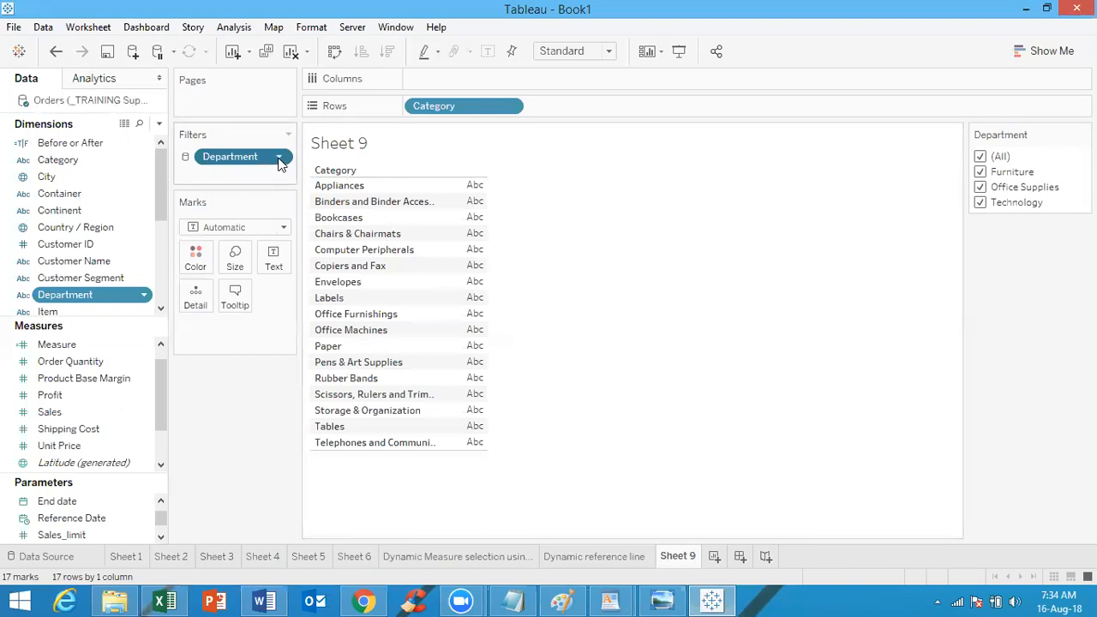
mouse_move(280, 162)
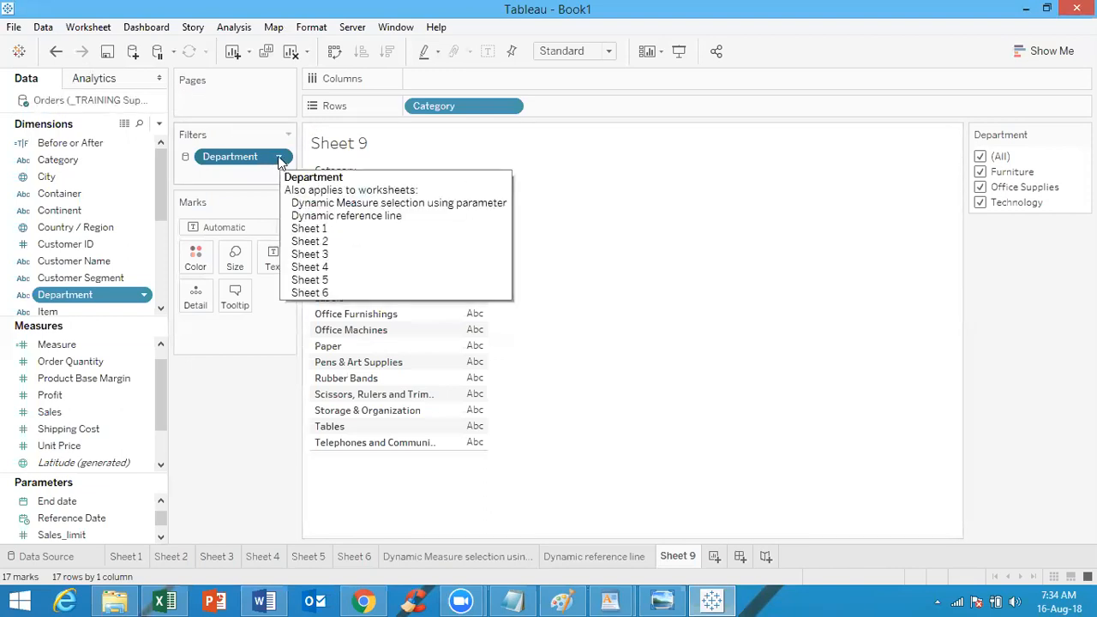
left_click(278, 158)
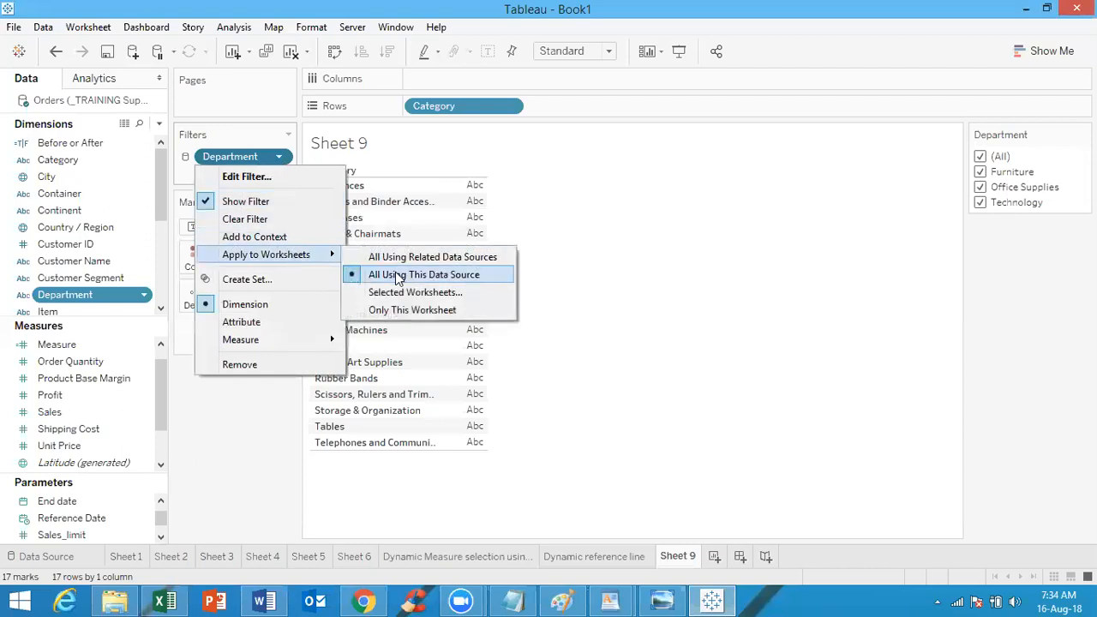
left_click(689, 313)
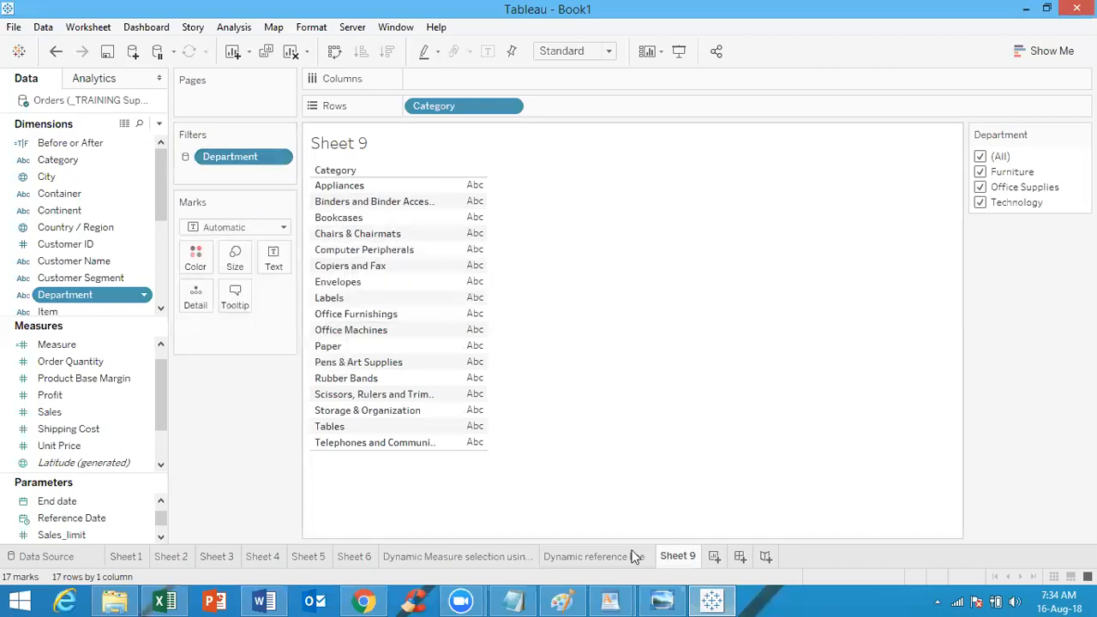
Examine the filters on Dynamic reference line, Dynamic Measure selection using parameter and Sheets 3 to 6, and return to Sheet 9
left_click(625, 556)
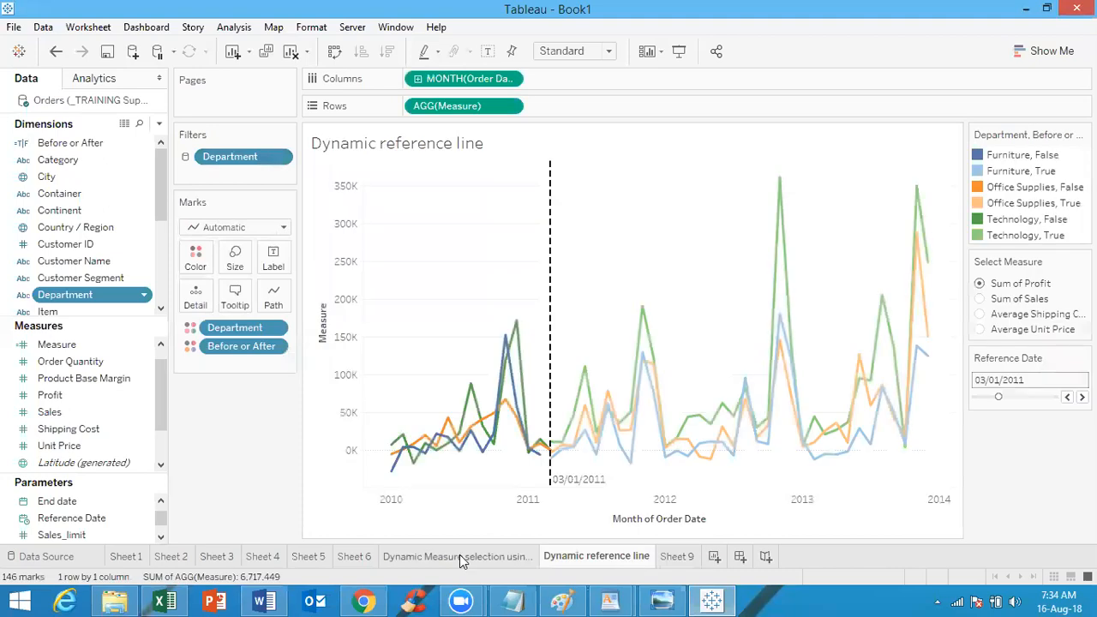
left_click(459, 555)
left_click(354, 556)
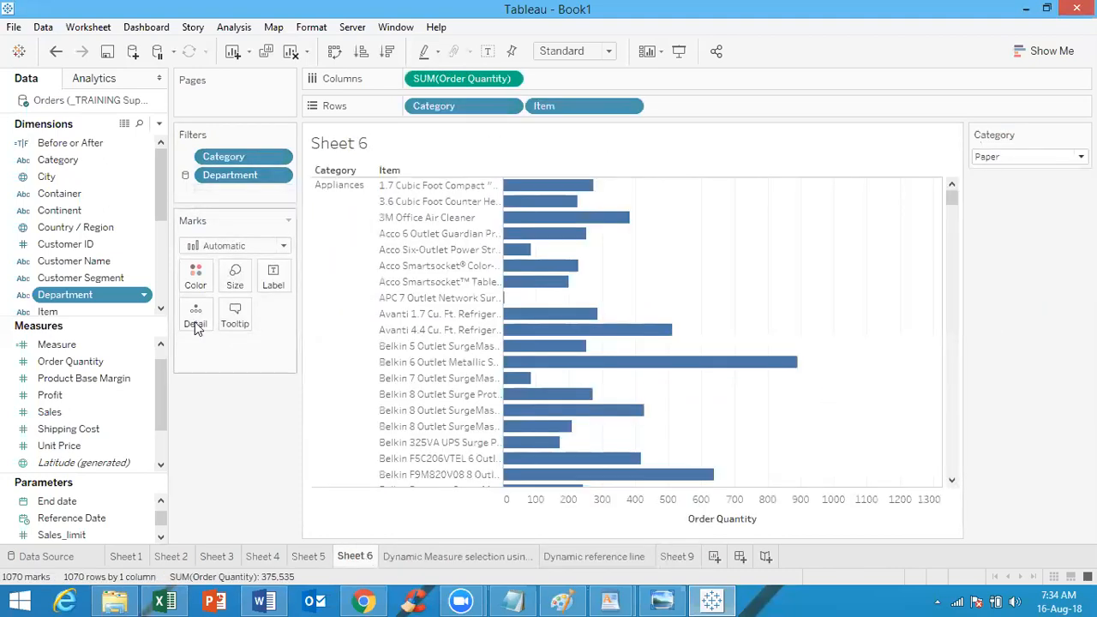
left_click(307, 557)
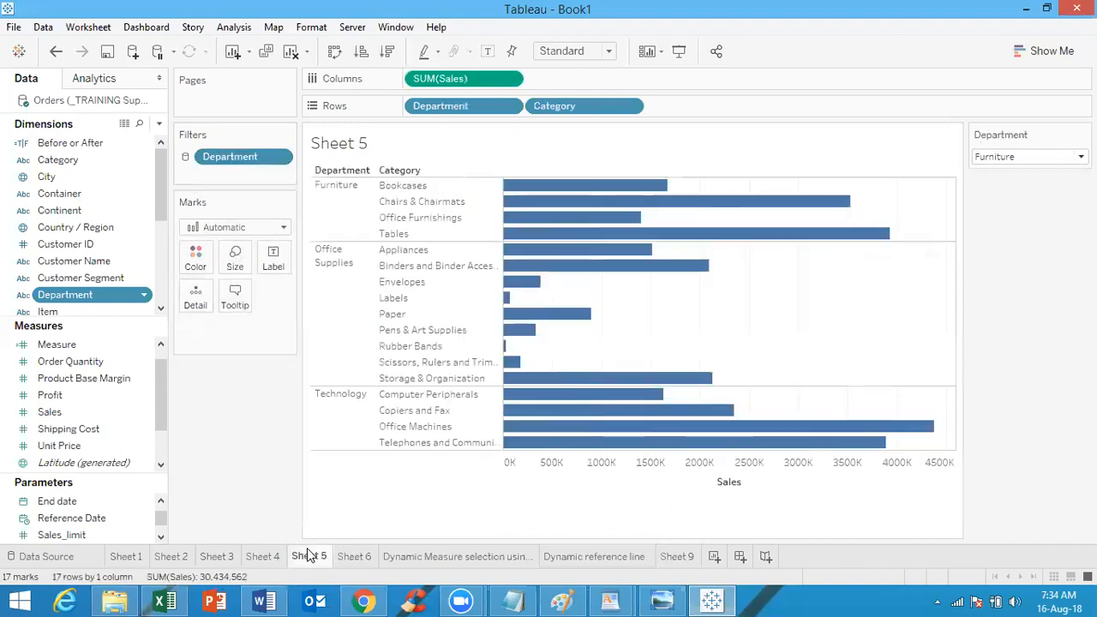
left_click(264, 556)
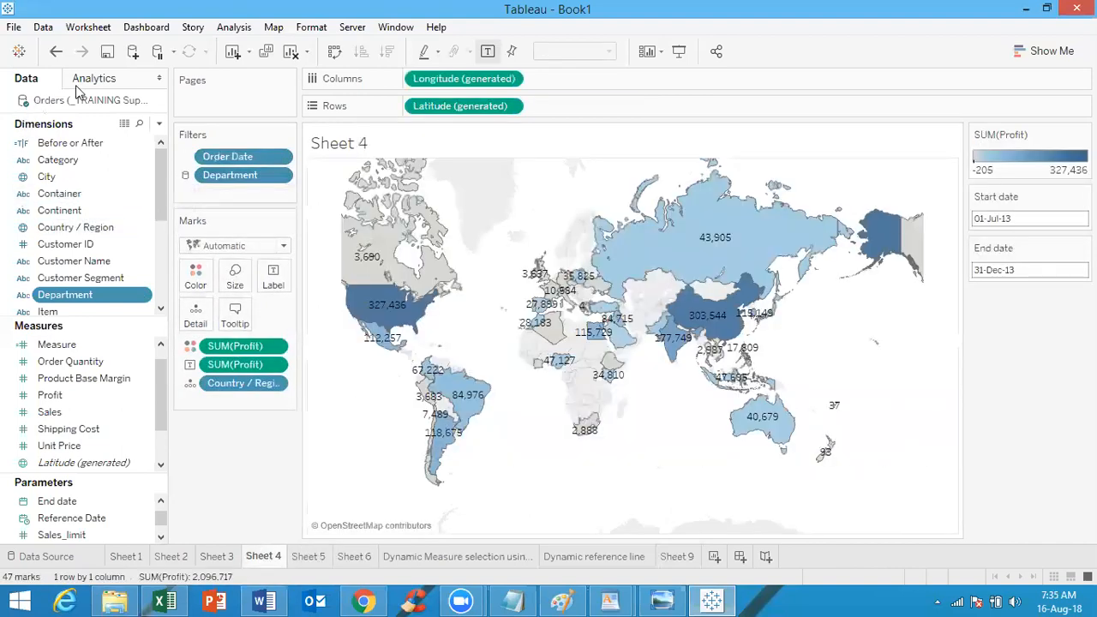
left_click(217, 556)
left_click(312, 558)
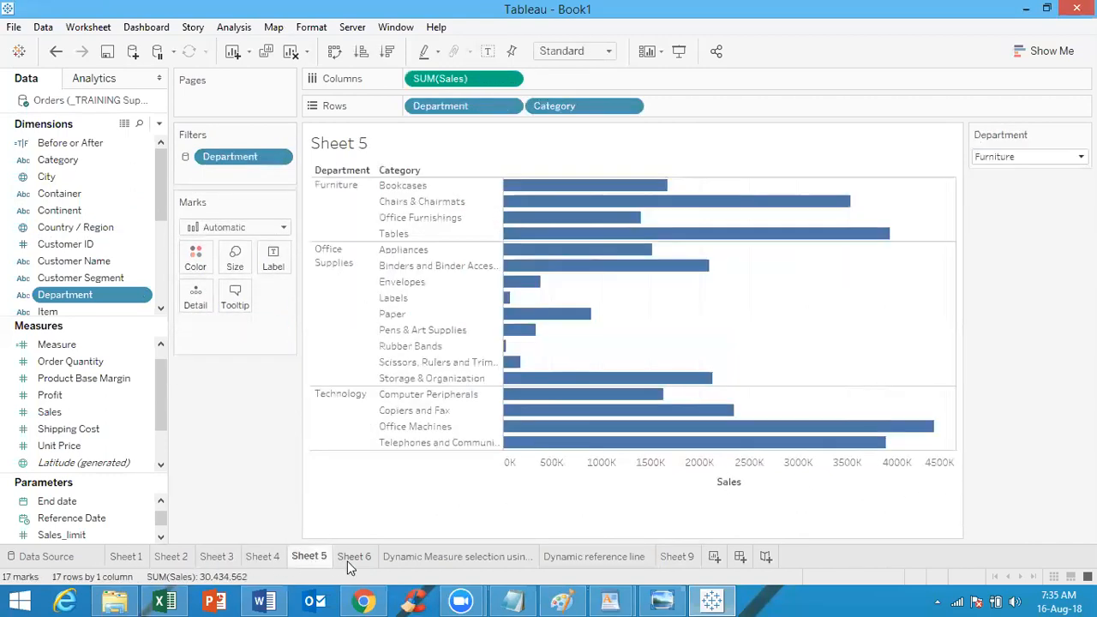
left_click(362, 560)
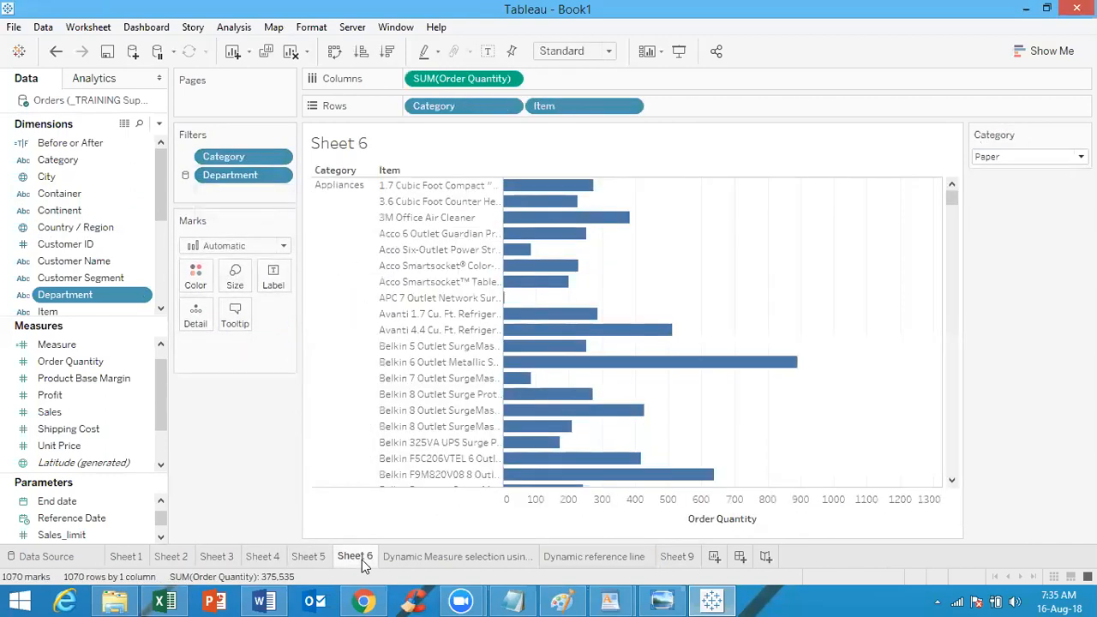
left_click(431, 561)
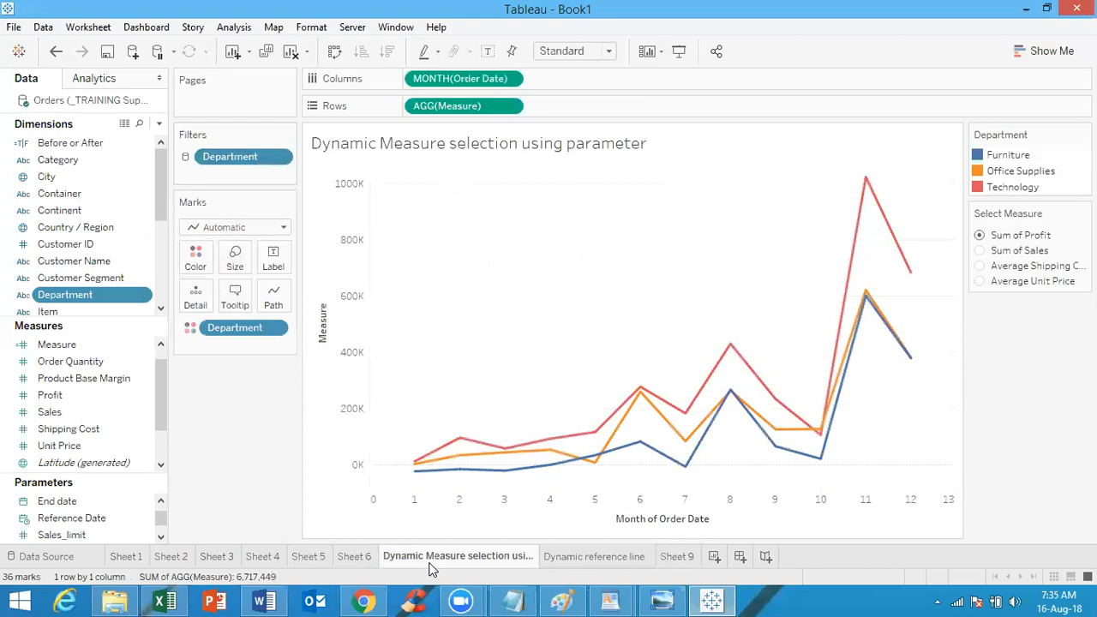
left_click(675, 556)
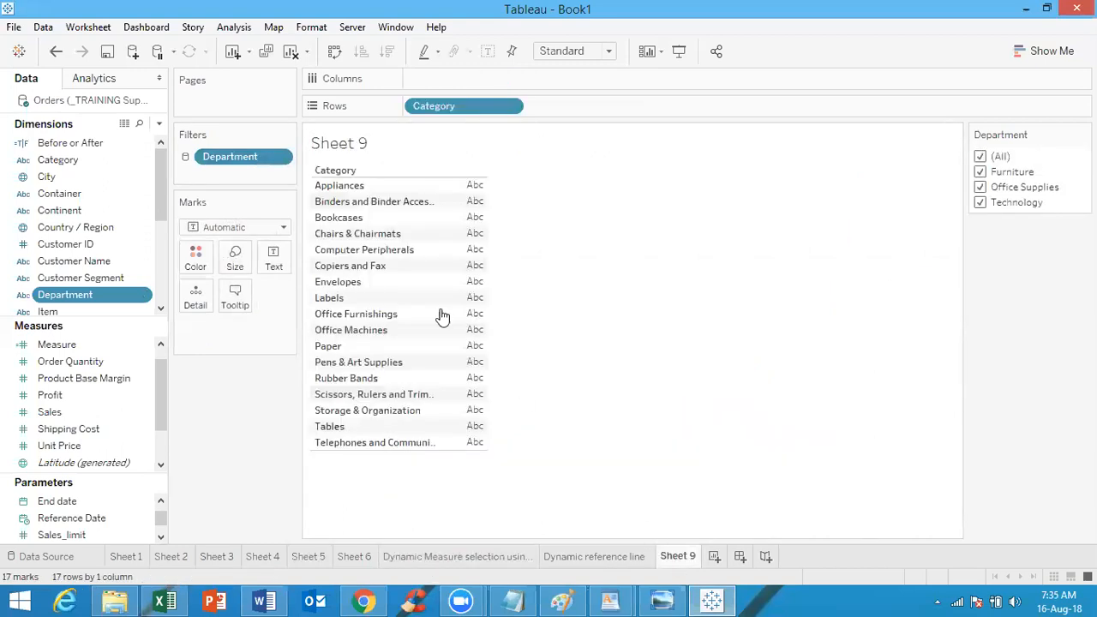
Review the option for applying the Department filter to all worksheets using related data sources
left_click(282, 158)
mouse_move(302, 254)
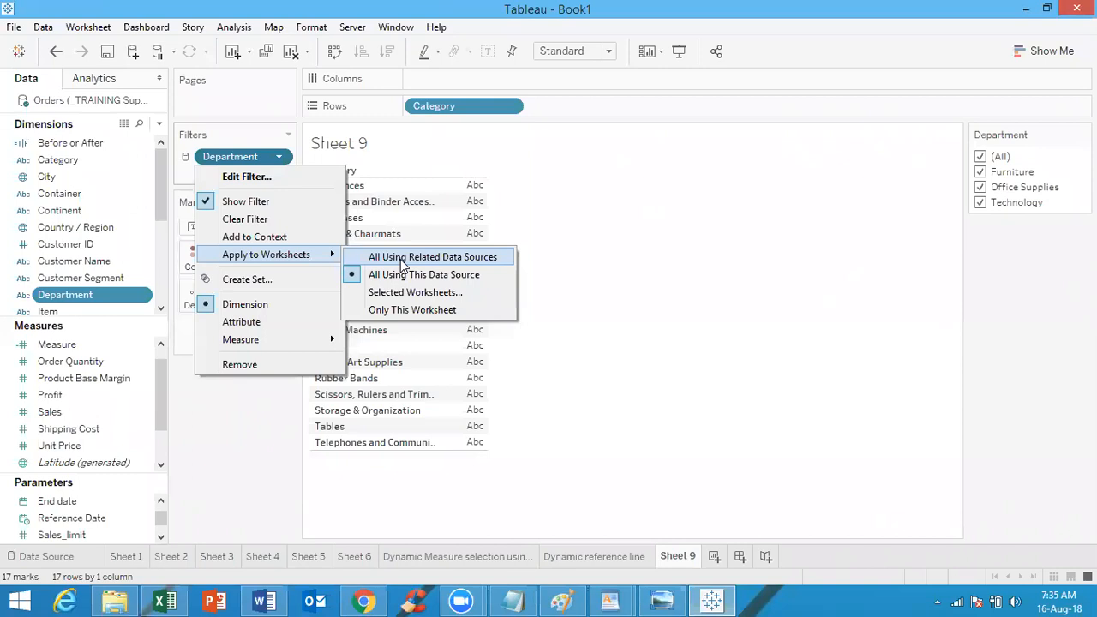
left_click(684, 336)
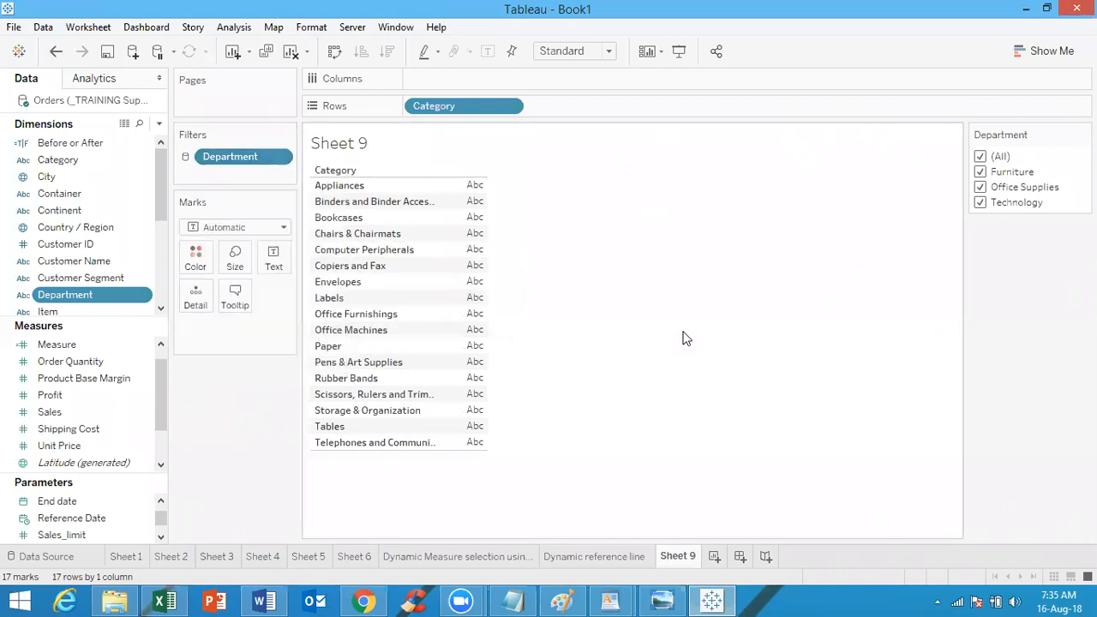
Create a new worksheet and rename it Year Sales
left_click(715, 558)
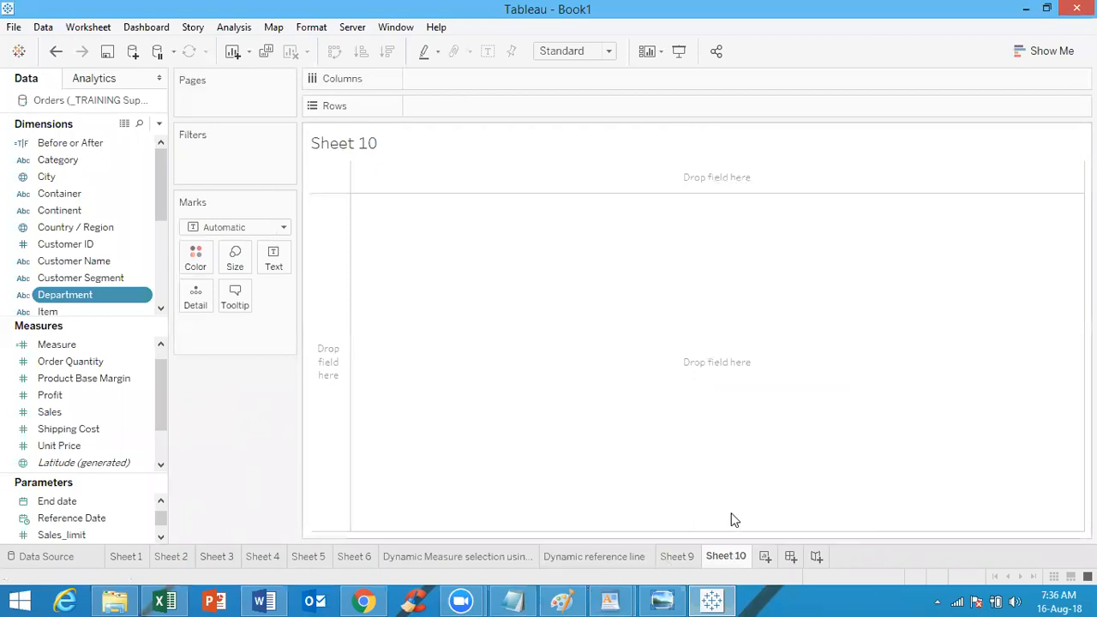
right_click(726, 557)
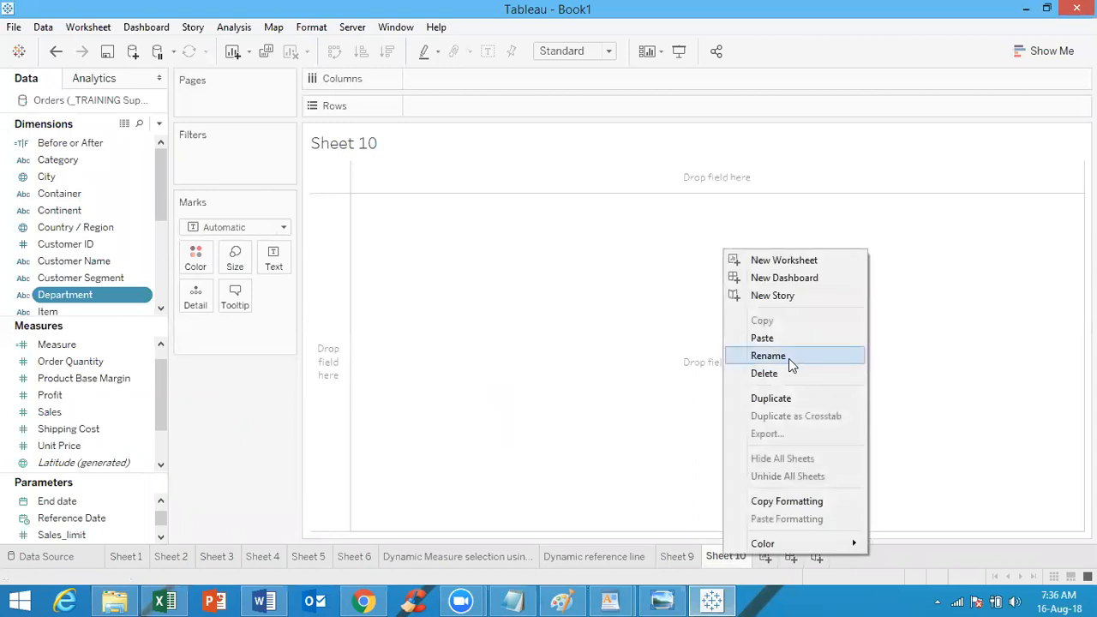
left_click(789, 361)
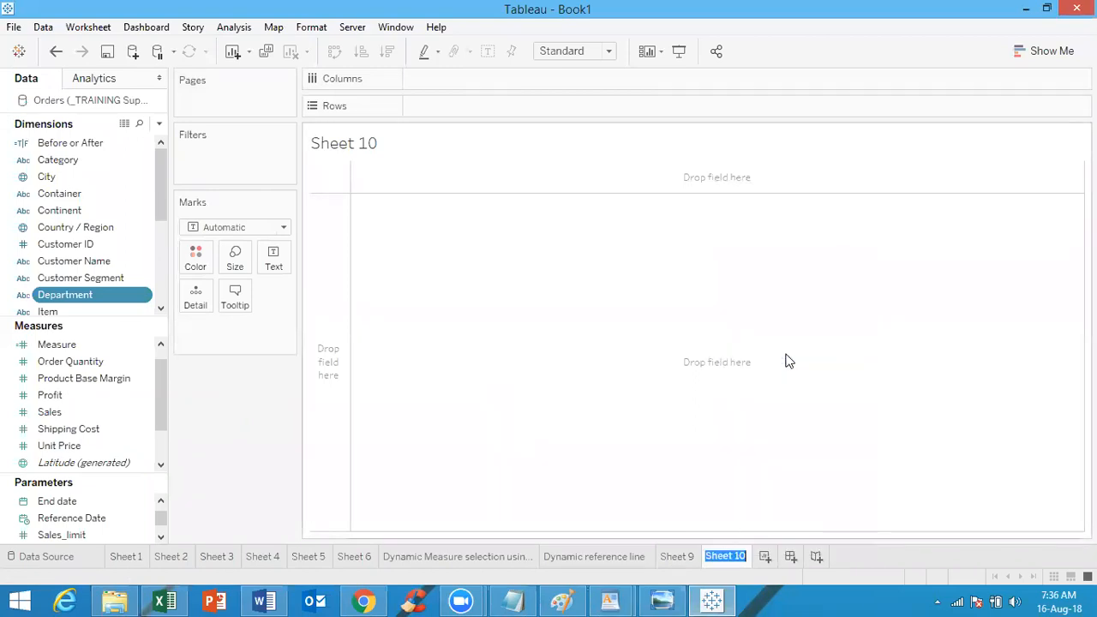
type("Year Sales")
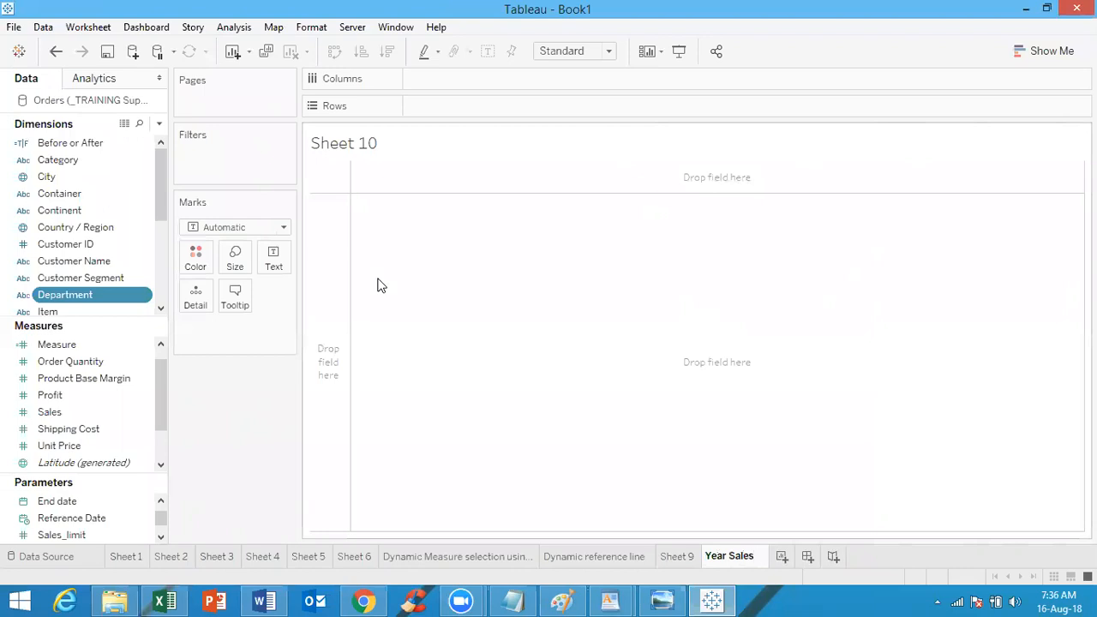
Create another blank worksheet after Year Sales
left_click(782, 557)
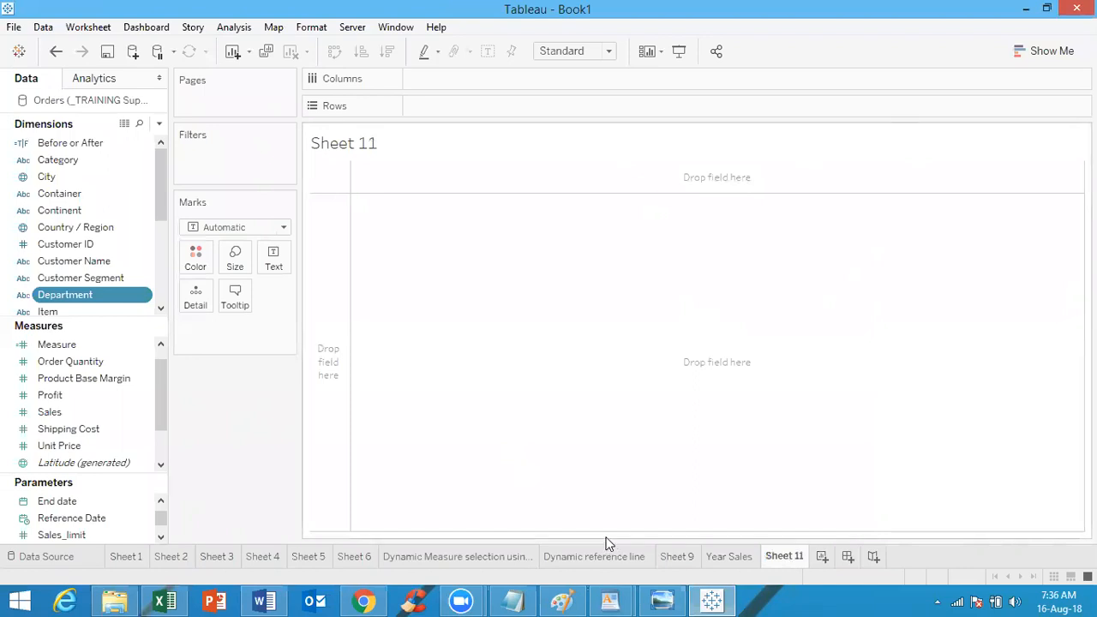
Rename the blank worksheet Sheet 11 as Year+Quarter sales
right_click(794, 557)
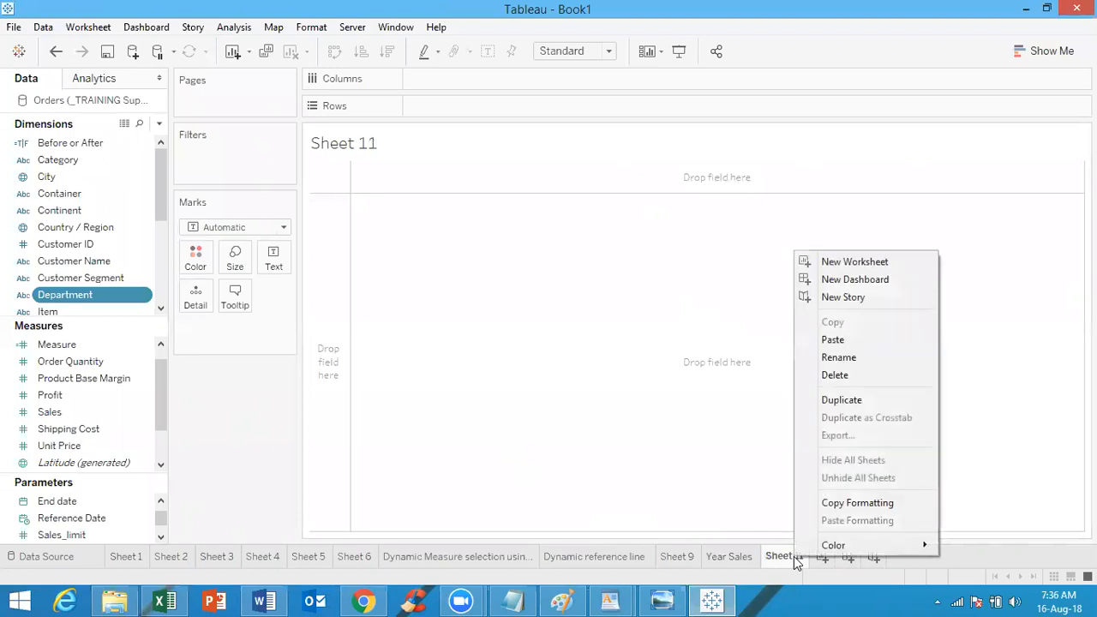
left_click(863, 359)
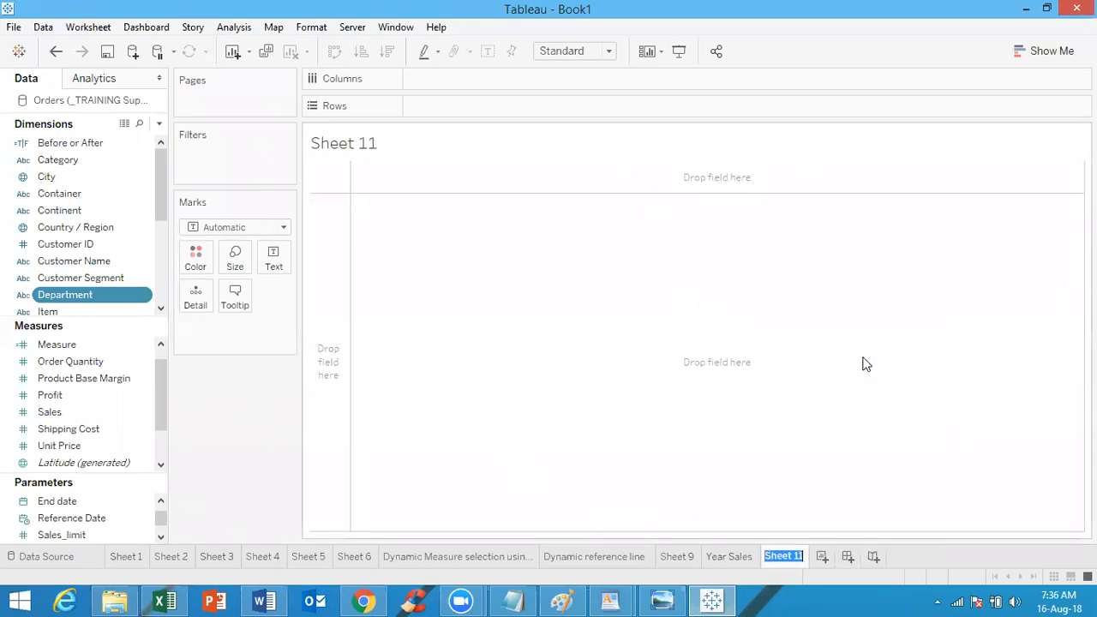
type("Year+Quarter sales")
key("Return")
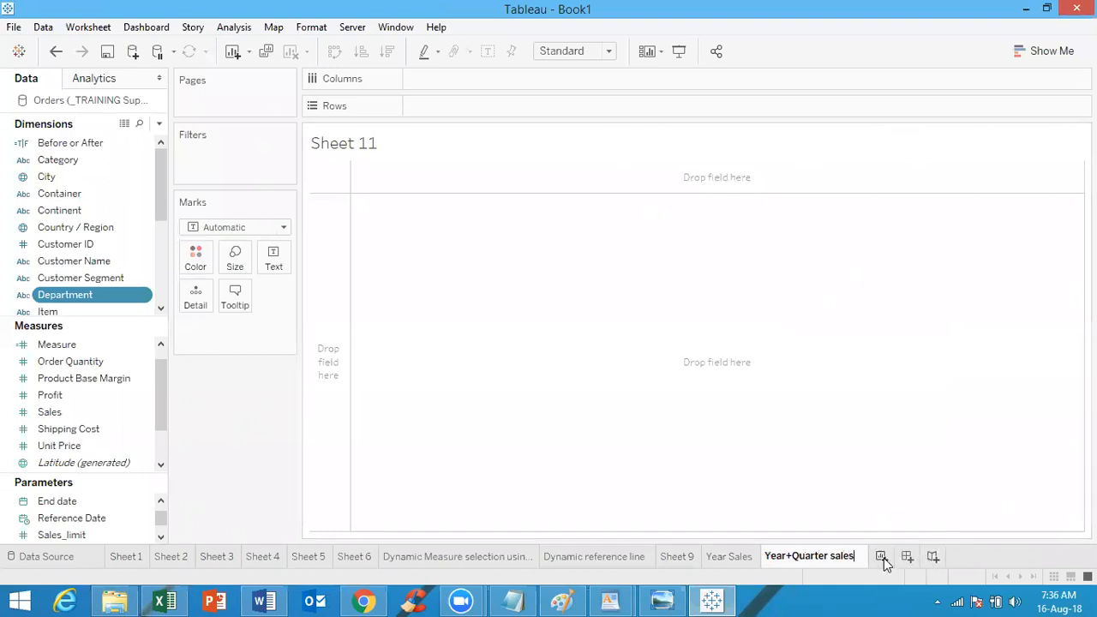
Create a new worksheet after Year+Quarter sales and rename it Year+Month Sales
left_click(882, 557)
right_click(888, 558)
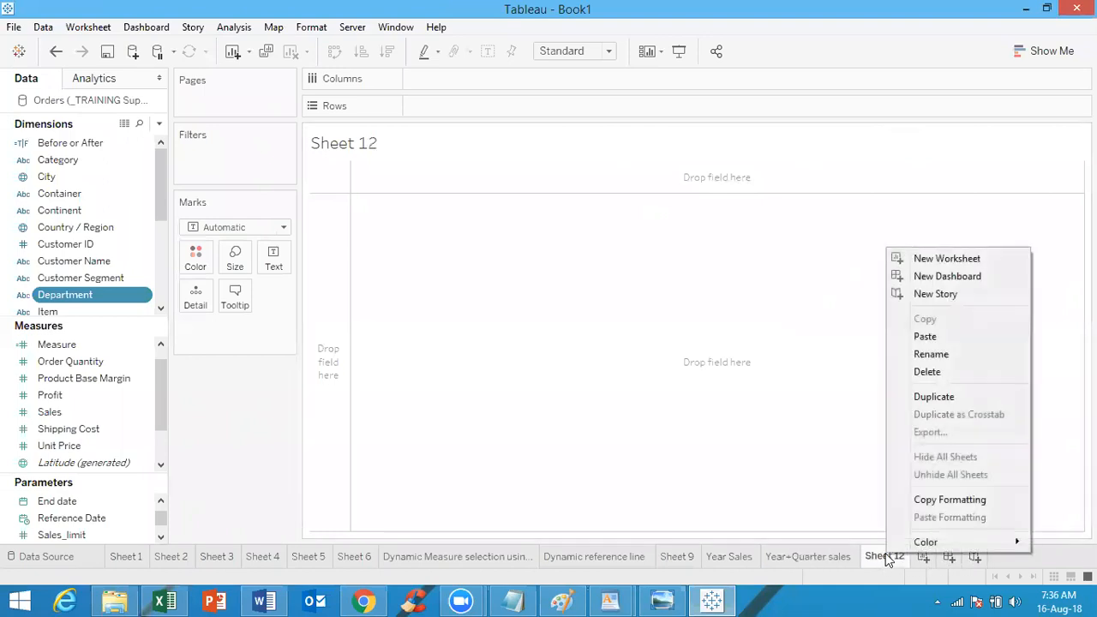
left_click(931, 354)
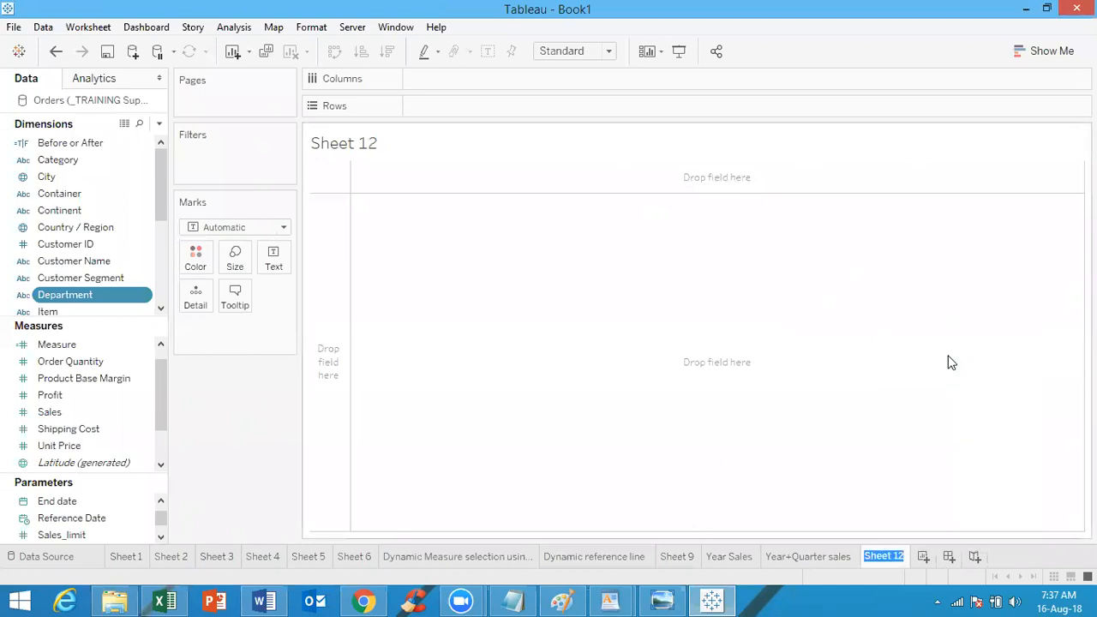
type("Year+Month Sales")
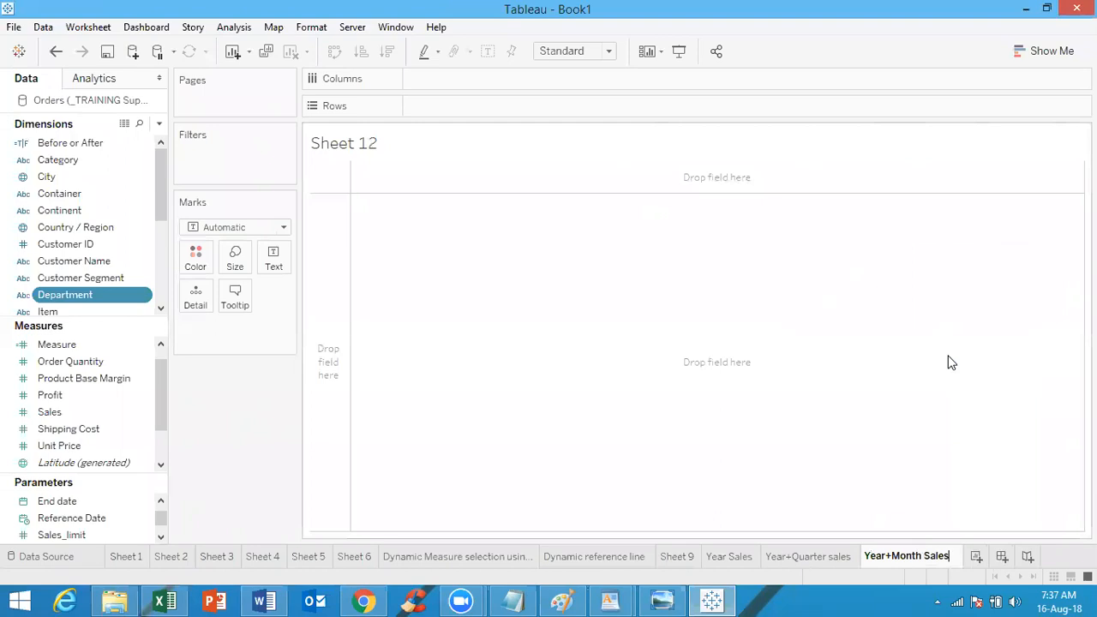
key("Return")
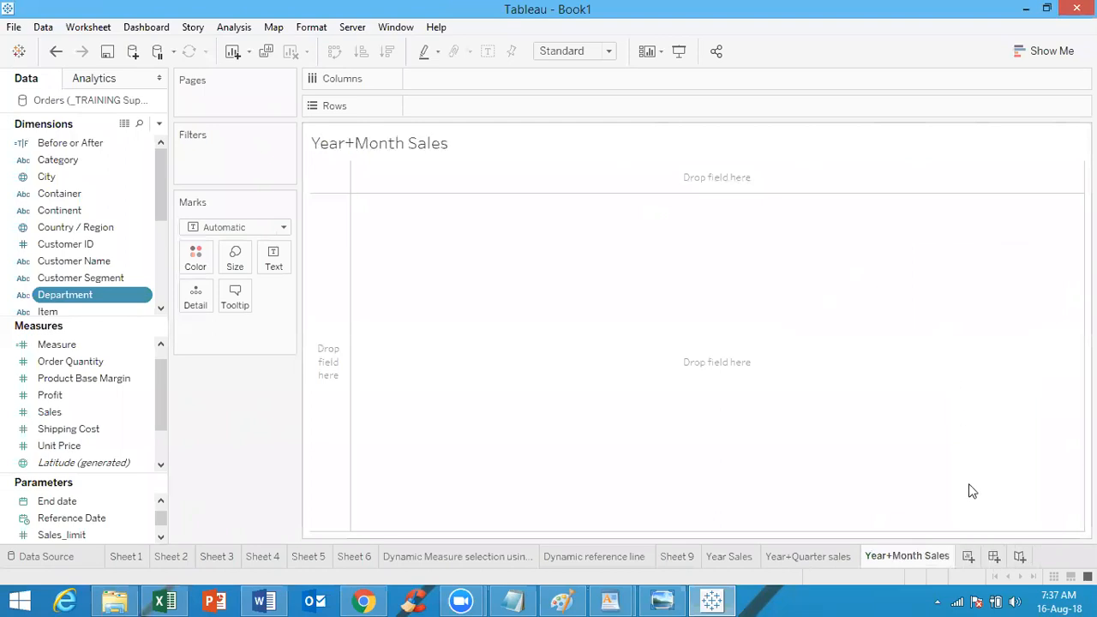
Create another worksheet named Continent Sales and return to the Year Sales worksheet
left_click(969, 553)
right_click(966, 553)
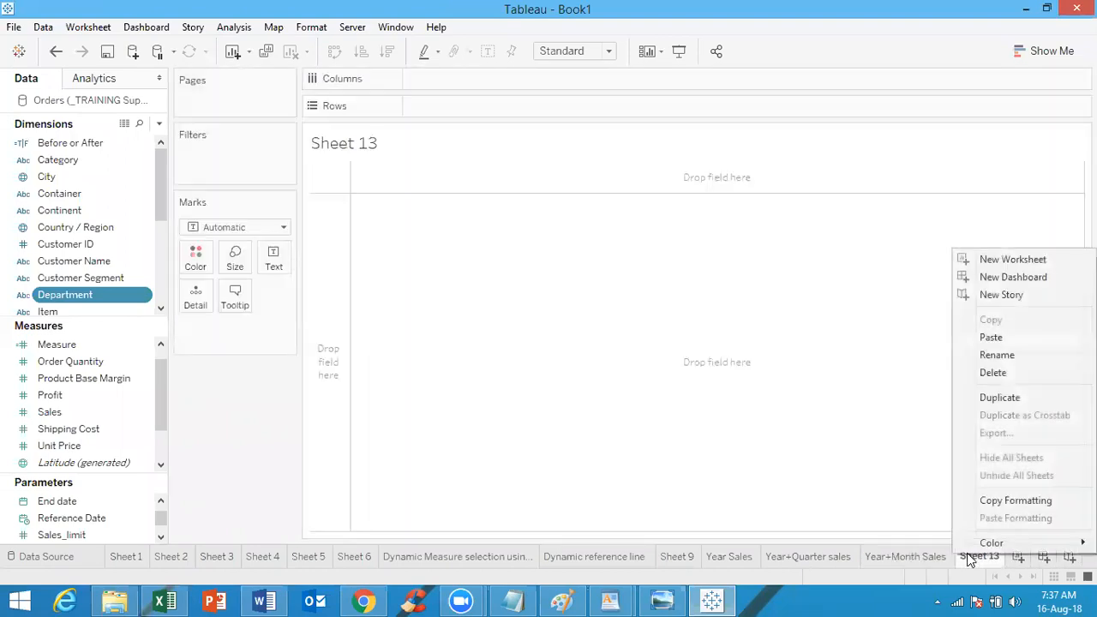
left_click(1031, 355)
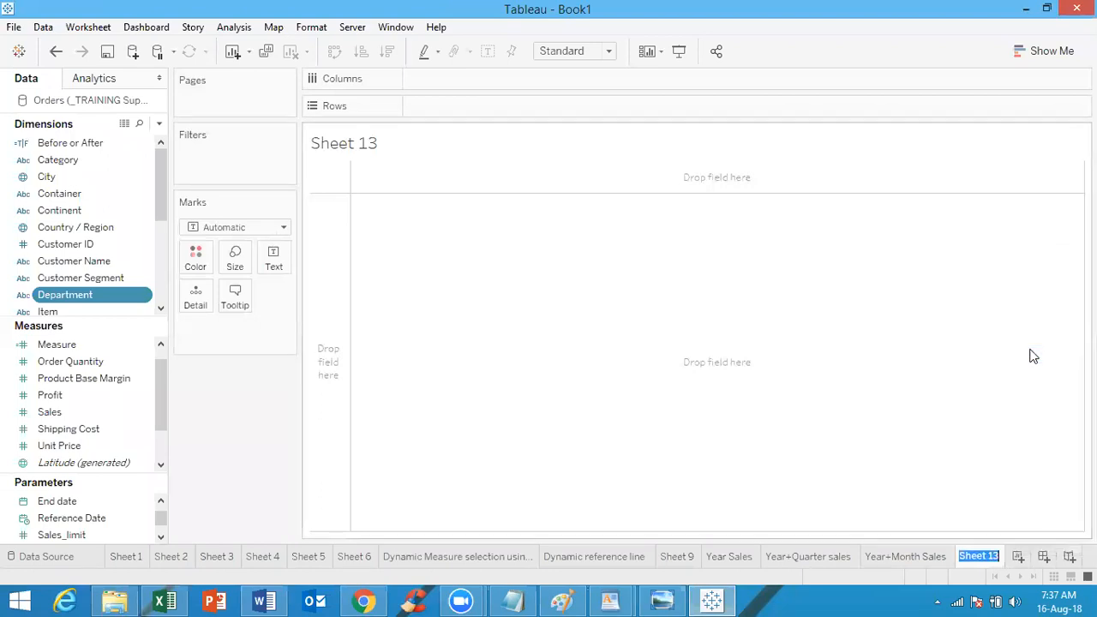
type("Continent Sales")
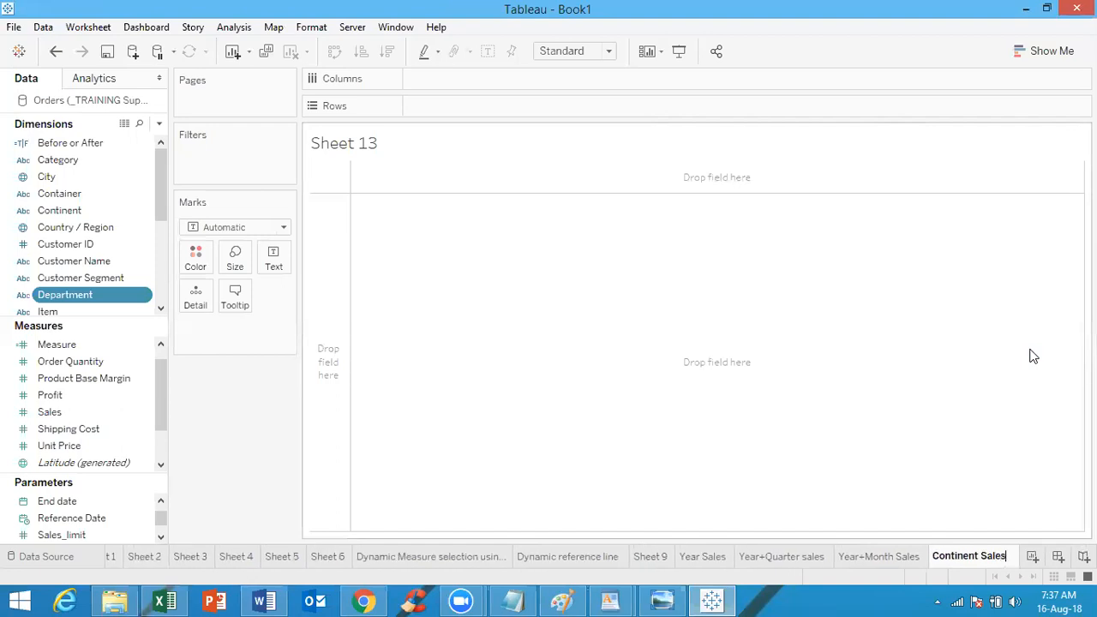
left_click(702, 566)
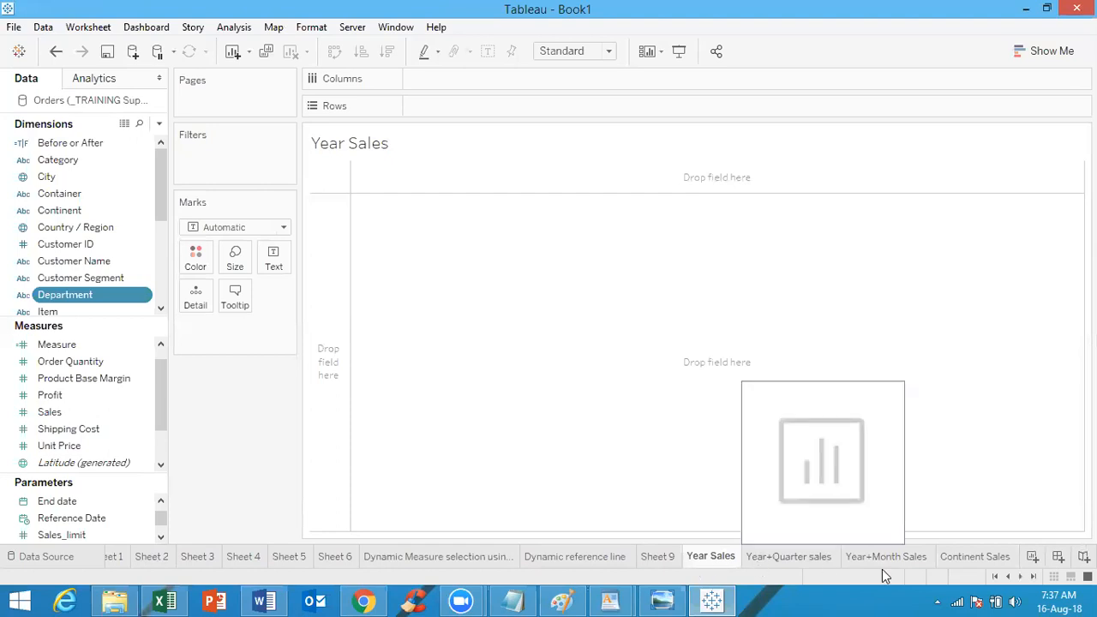
Add an Order Date filter by Years to the Year Sales worksheet, keeping only 2013
mouse_move(975, 555)
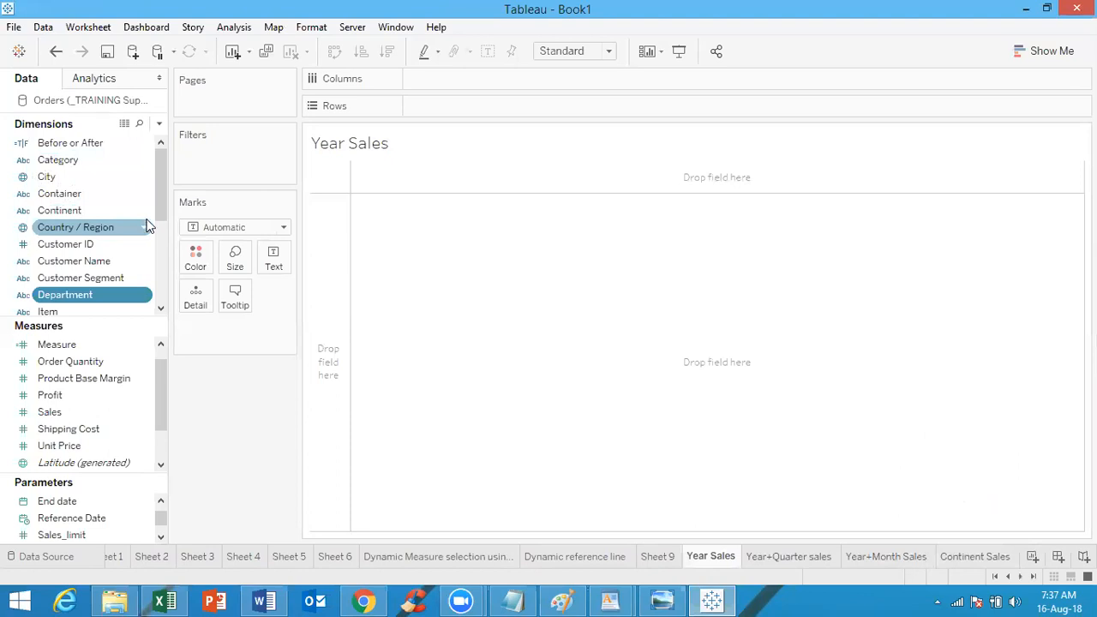
left_click_drag(164, 197, 169, 255)
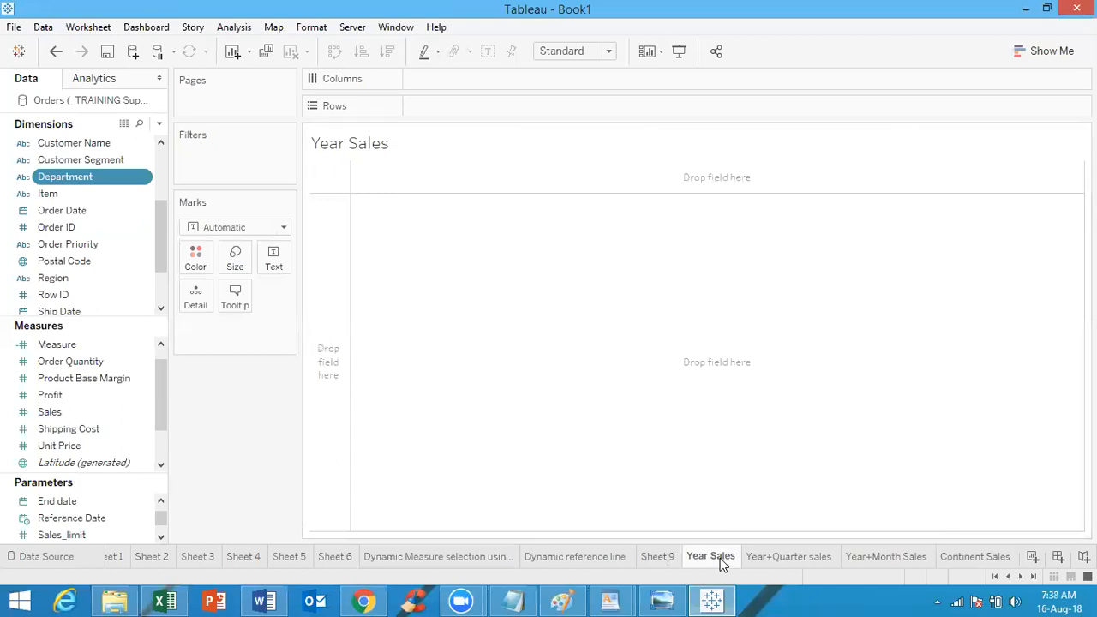
mouse_move(720, 558)
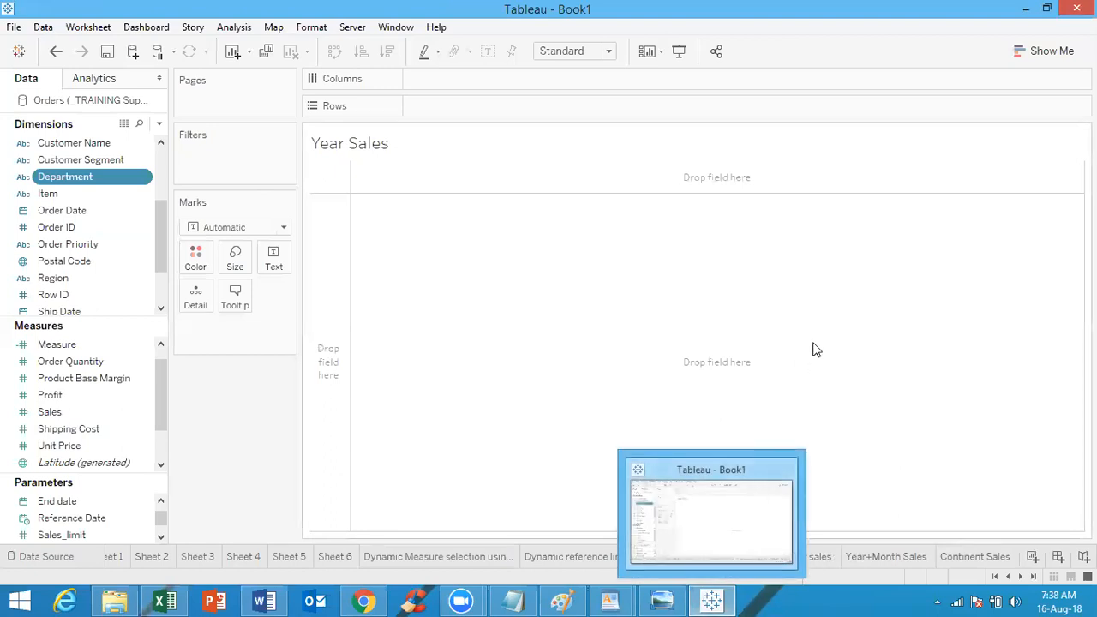
left_click(763, 558)
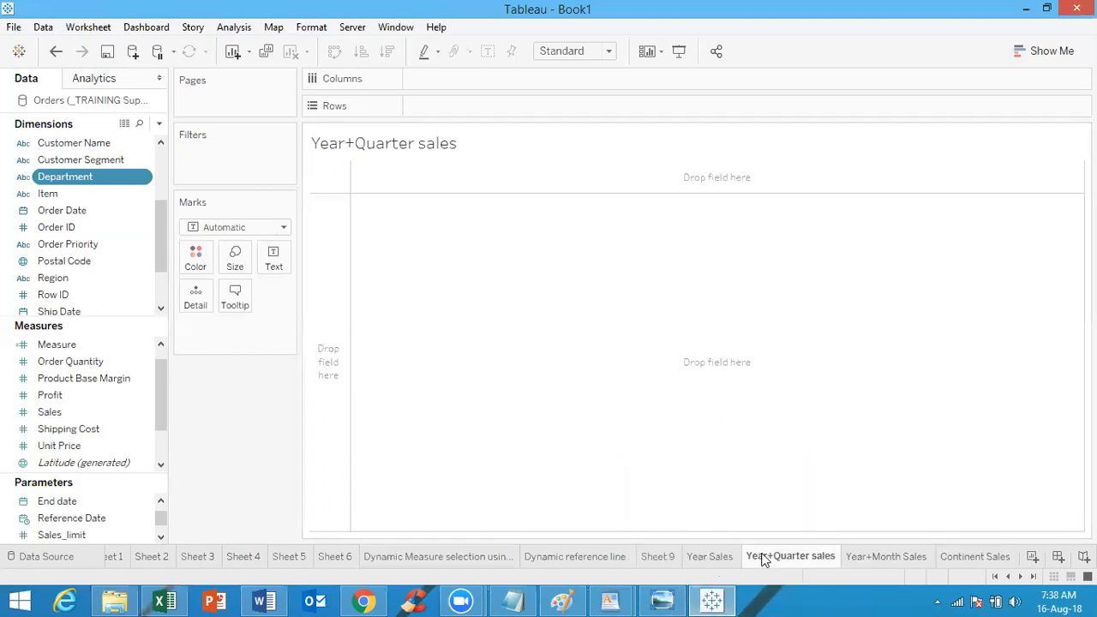
left_click(716, 557)
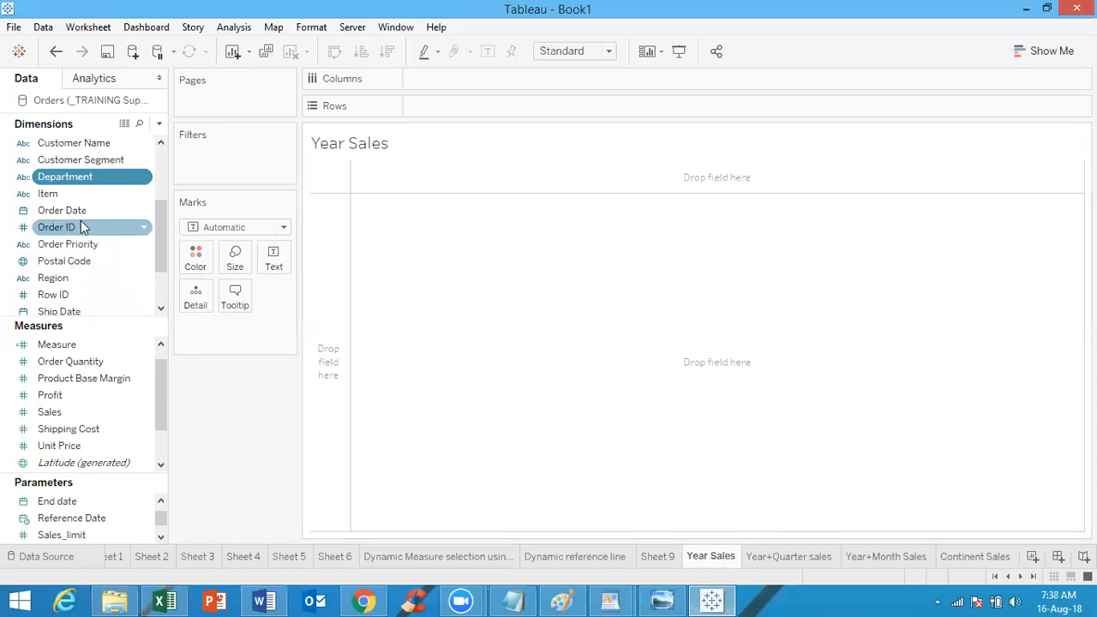
left_click_drag(73, 210, 214, 165)
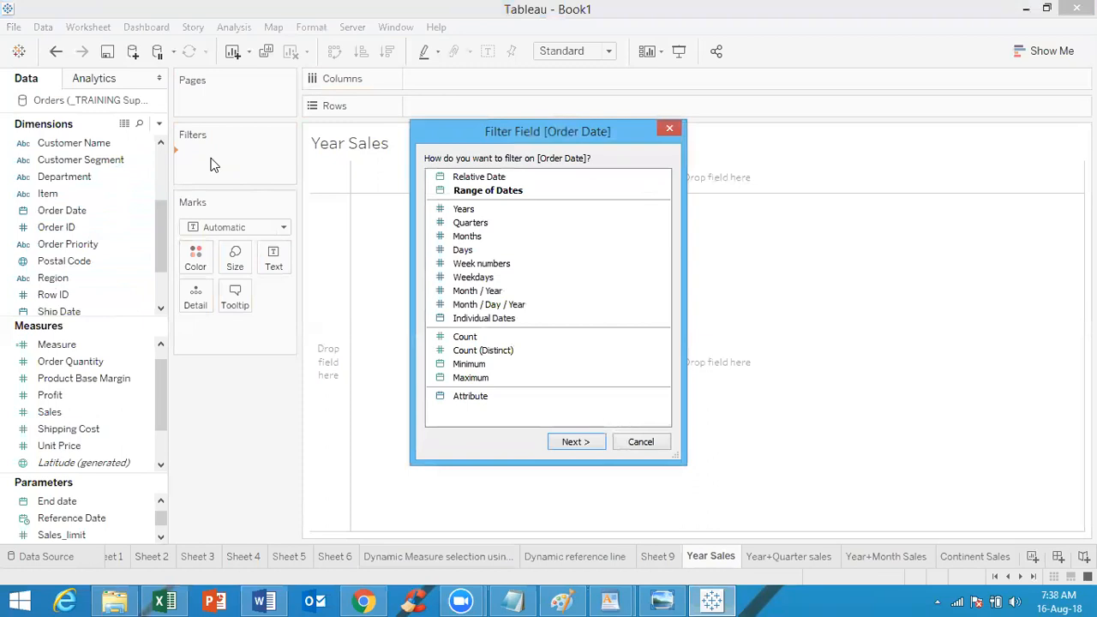
left_click(494, 210)
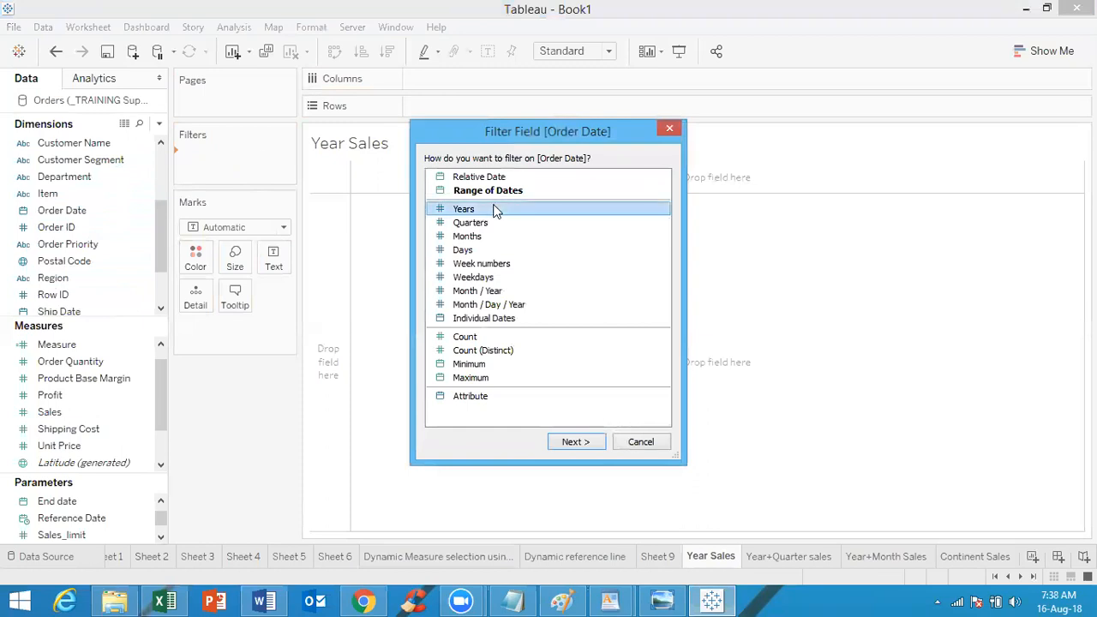
left_click(576, 442)
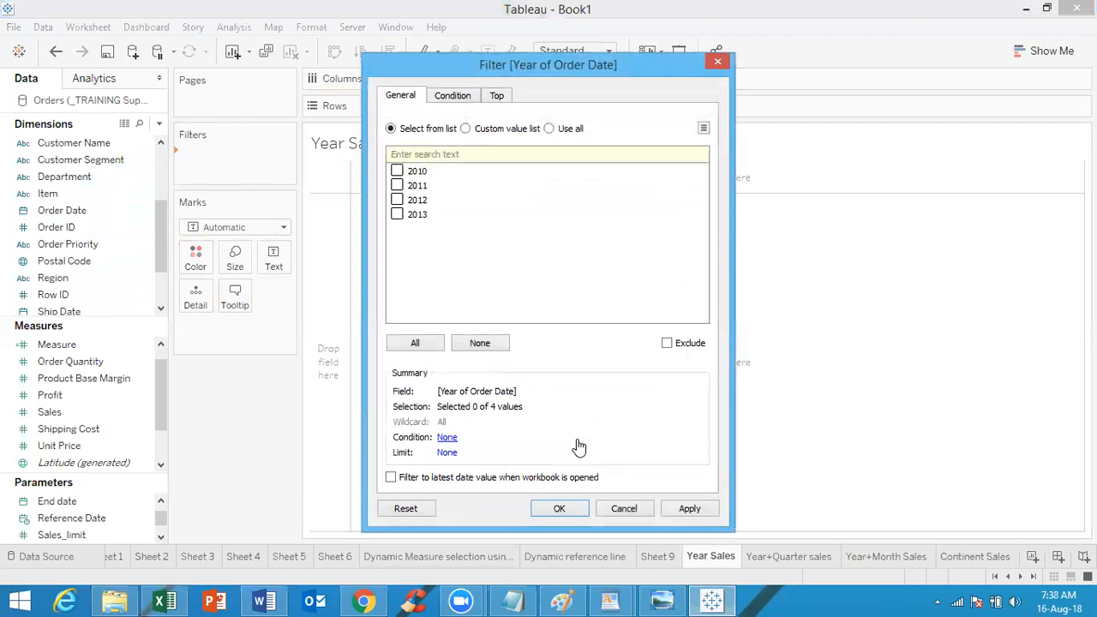
left_click(397, 215)
left_click(691, 510)
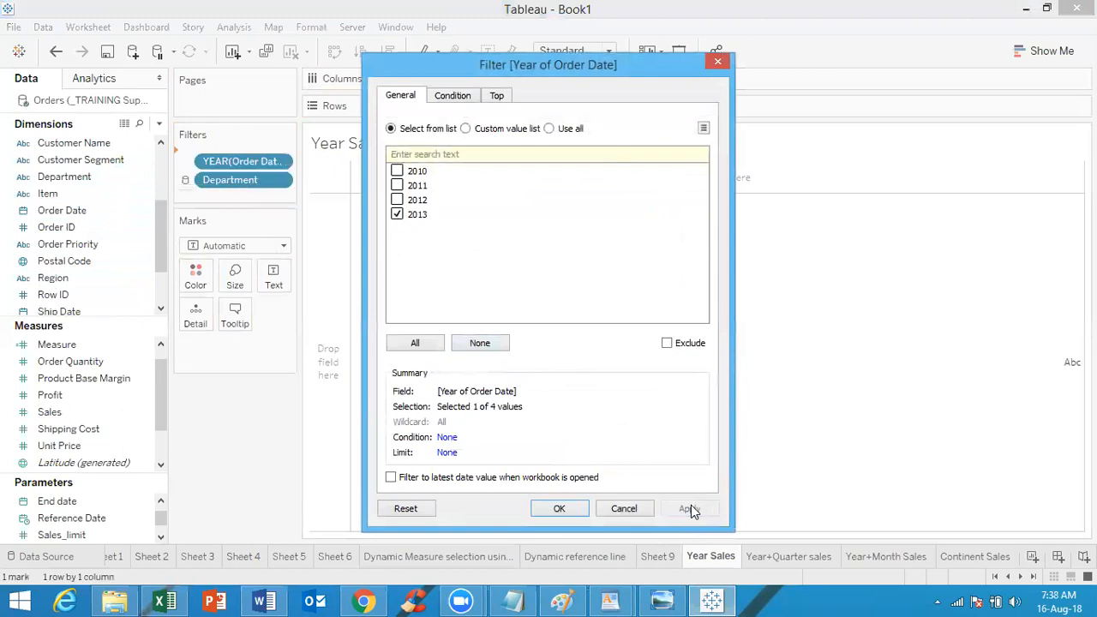
left_click(566, 512)
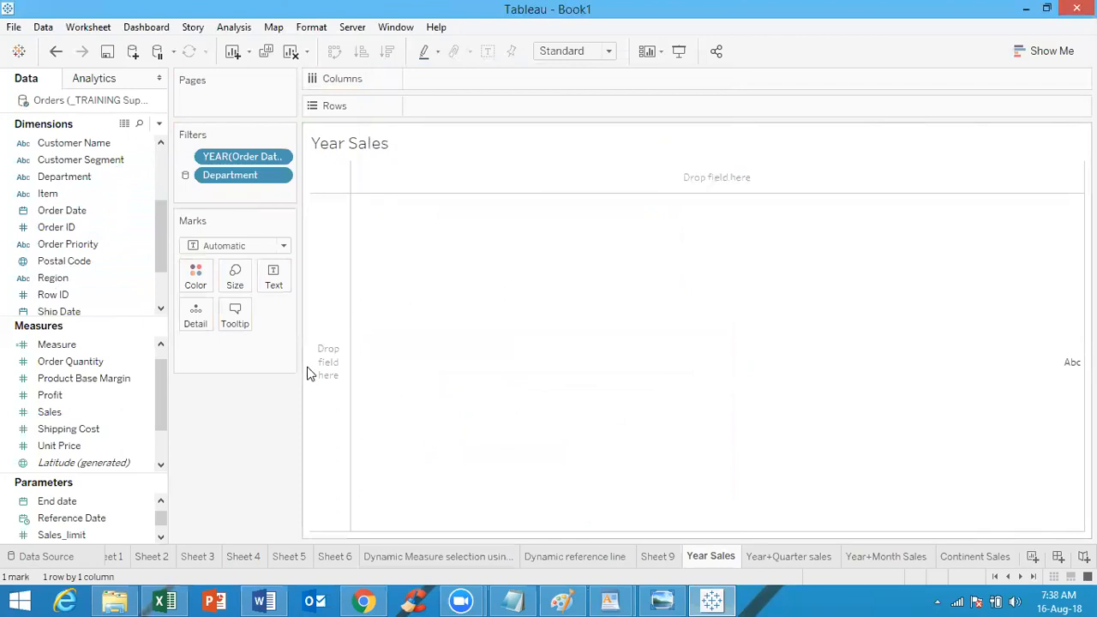
left_click(279, 159)
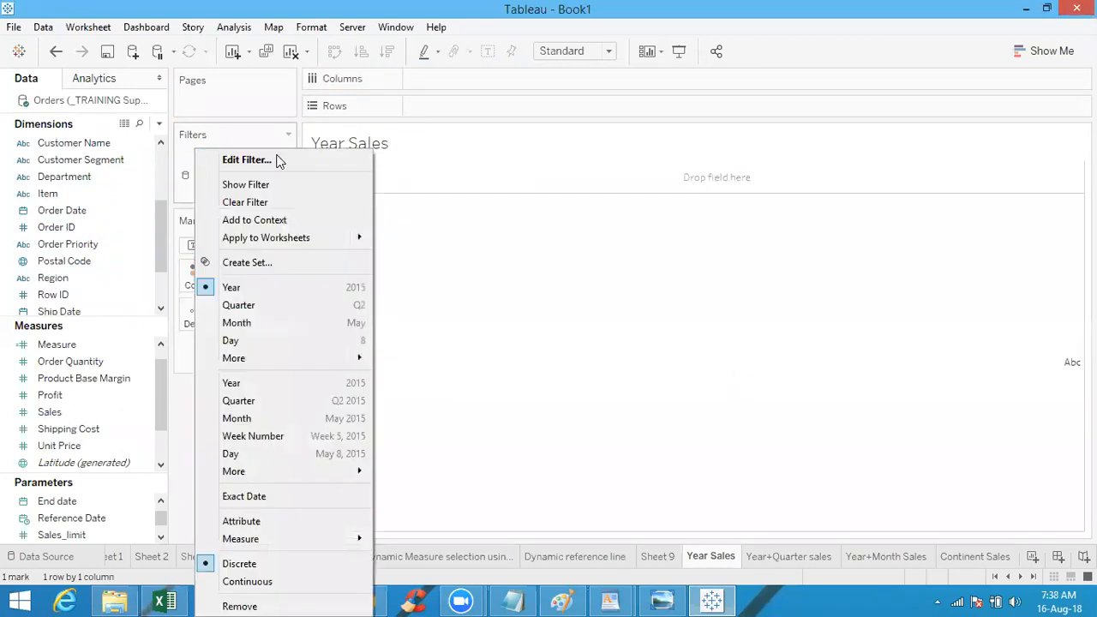
mouse_move(289, 237)
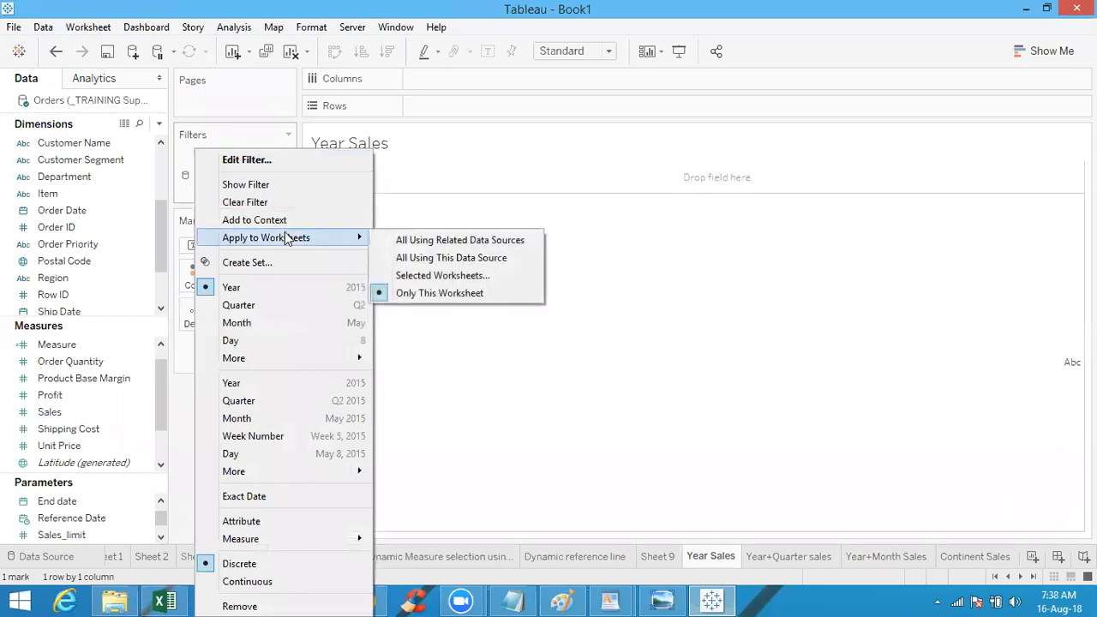
left_click(420, 277)
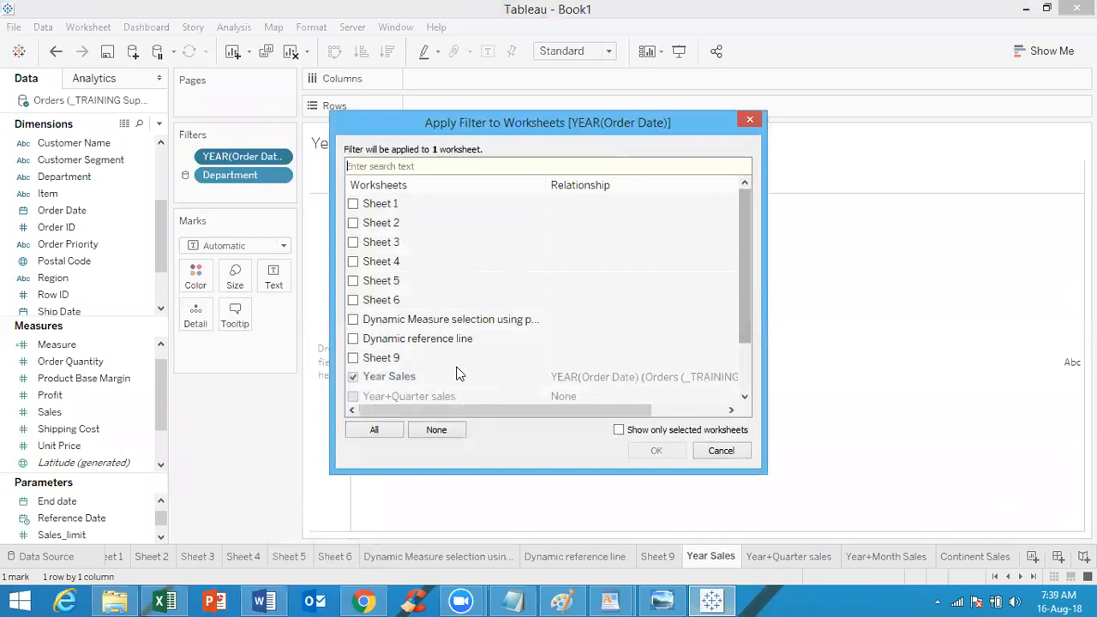
left_click_drag(750, 255, 748, 341)
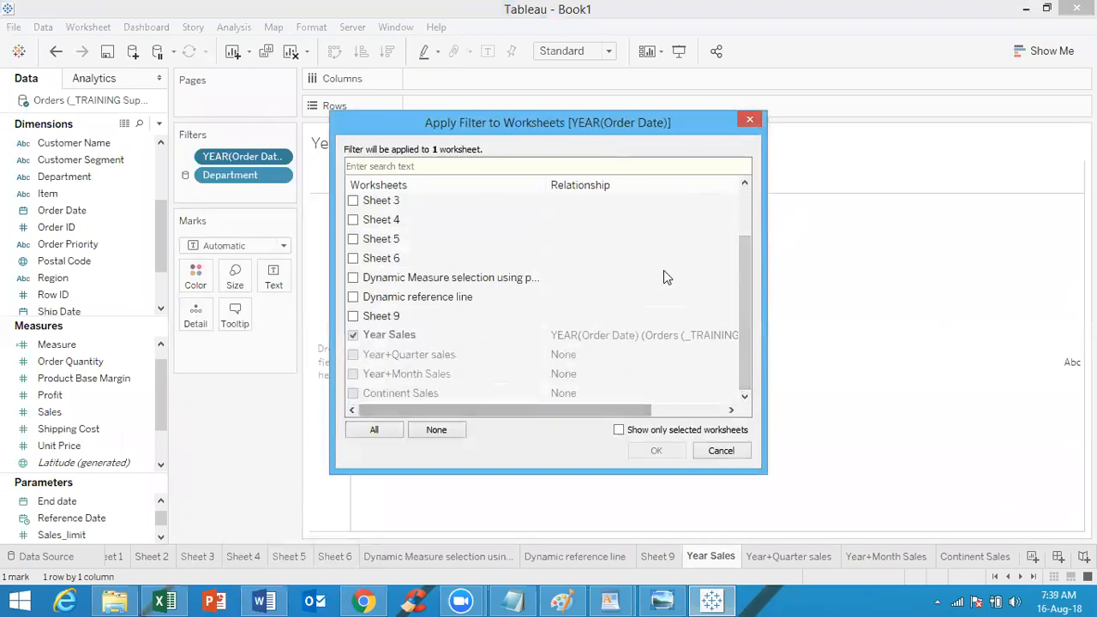
left_click(750, 124)
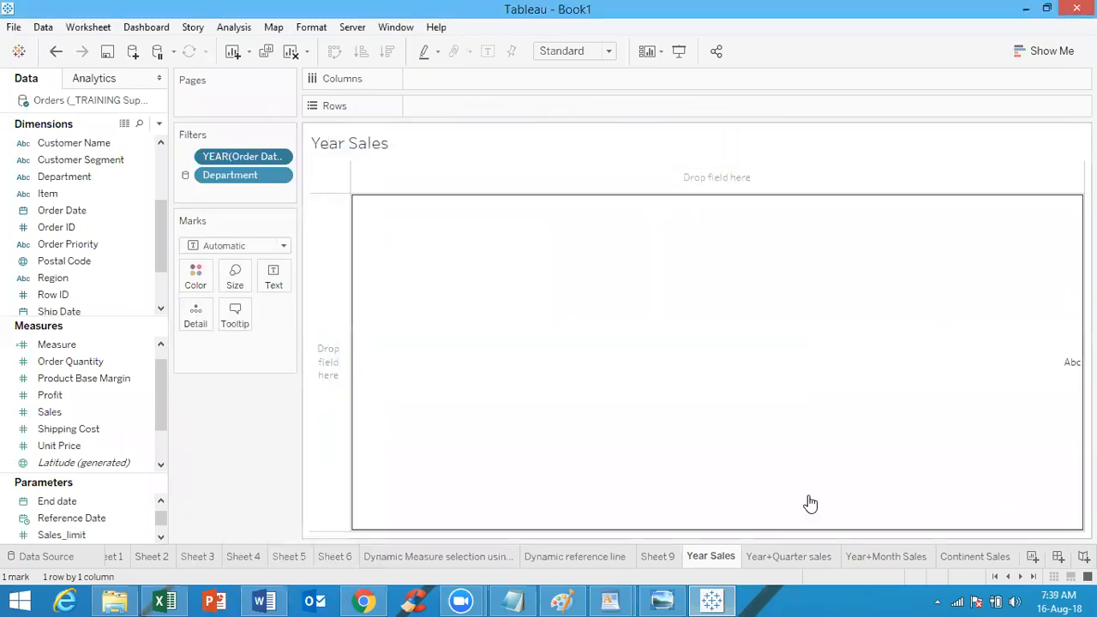
Add Customer Name to the rows of the Year+Quarter sales, Year+Month Sales and Continent Sales worksheets
left_click(783, 556)
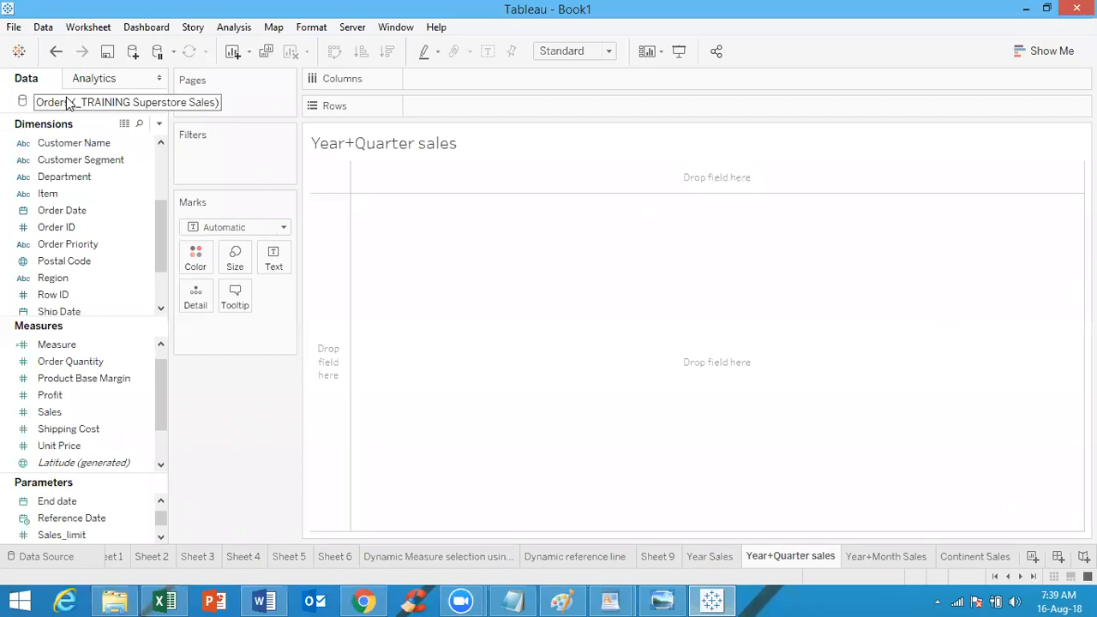
left_click(96, 147)
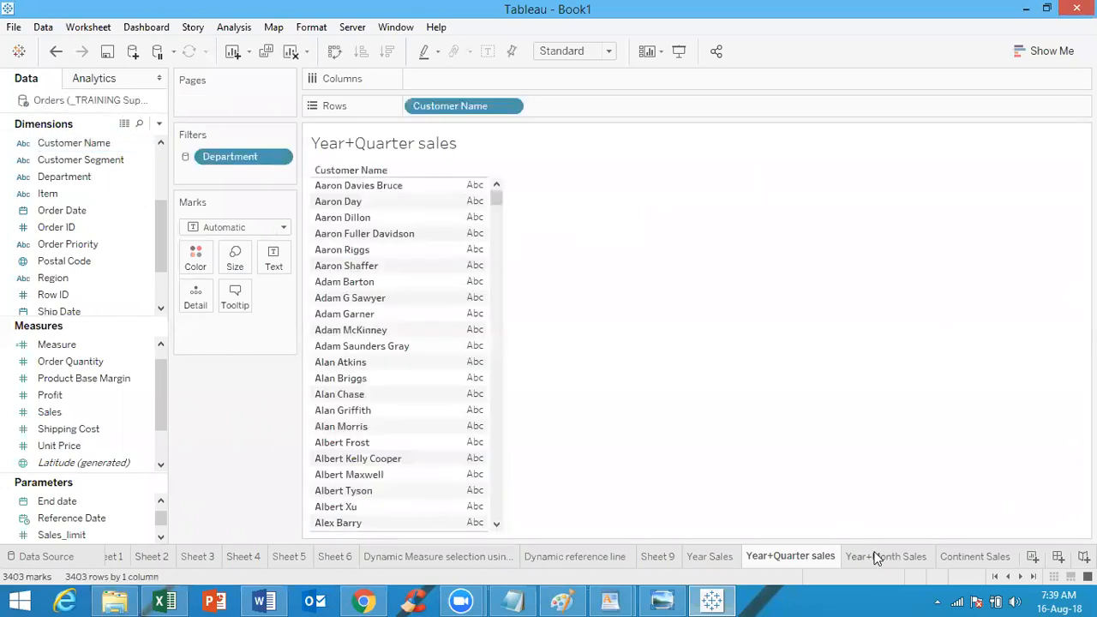
left_click(877, 556)
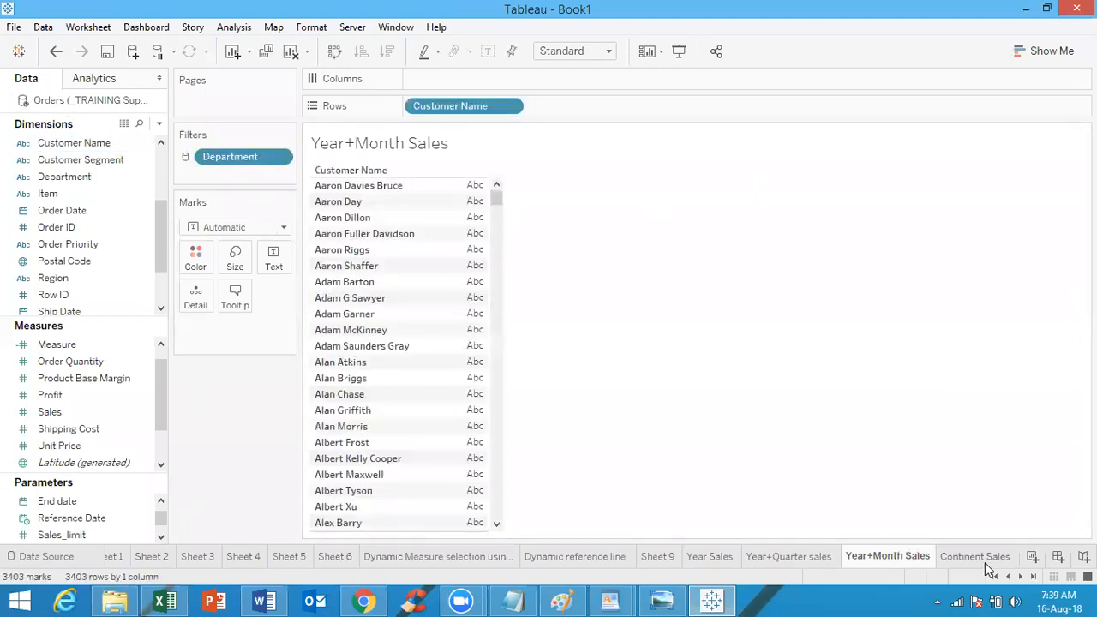
left_click(978, 558)
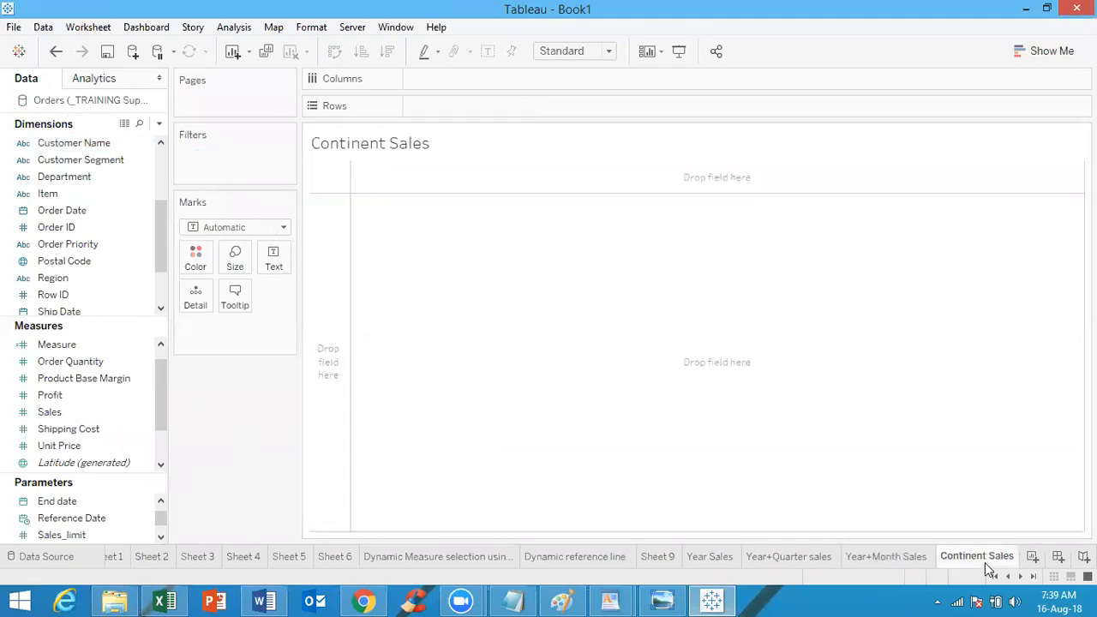
left_click(75, 139)
double_click(75, 135)
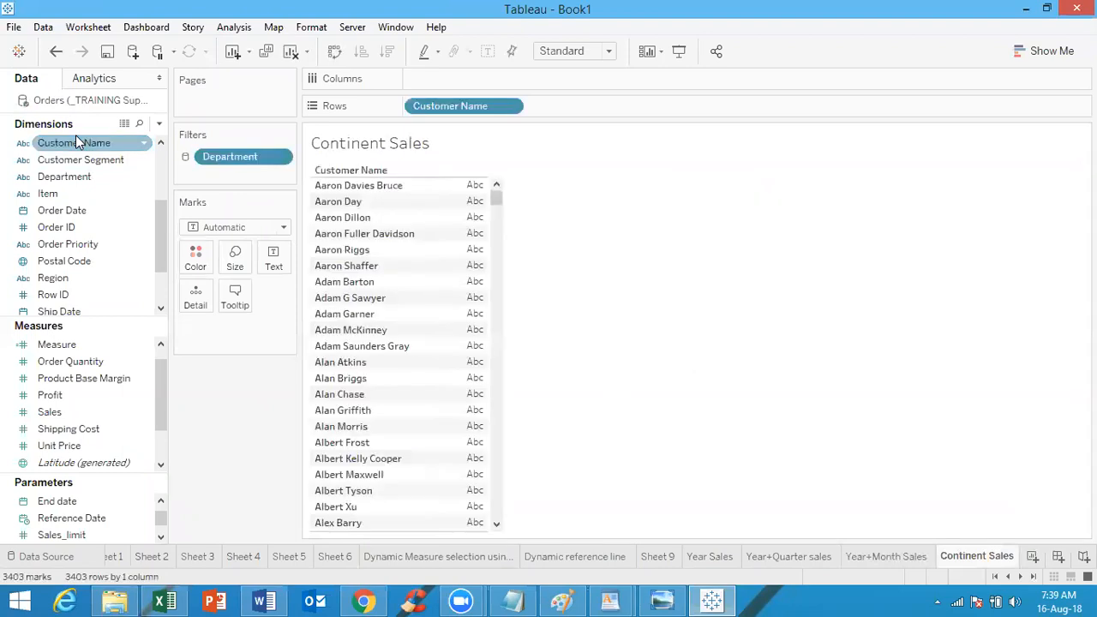
Apply the Year Sales worksheet's YEAR(Order Date) filter to the Year+Quarter sales and Year+Month Sales worksheets as well
left_click(701, 556)
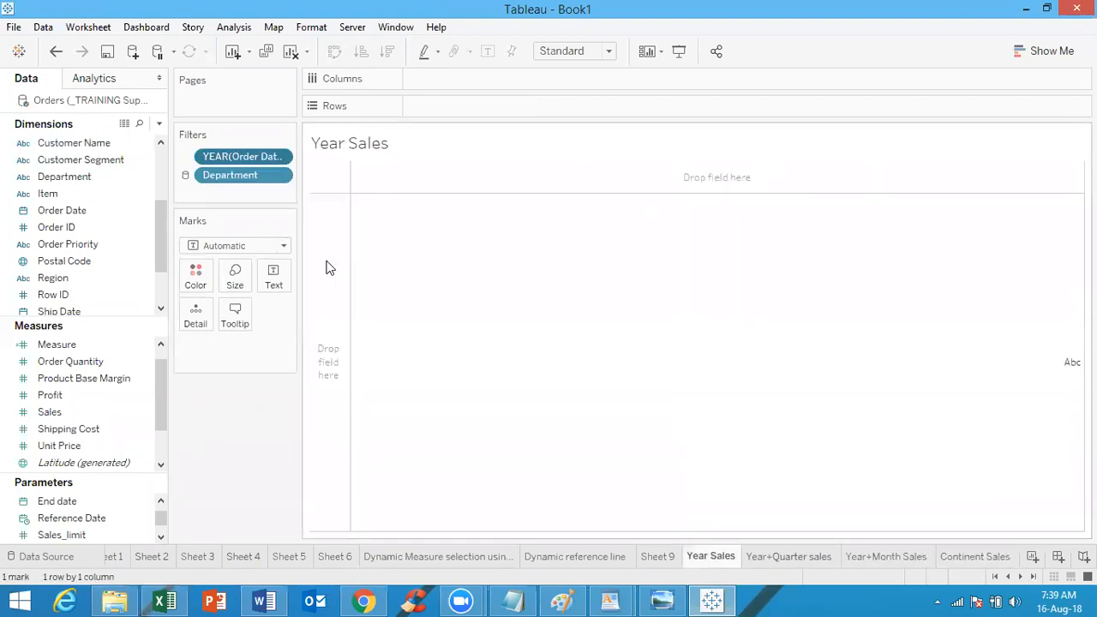
left_click(282, 175)
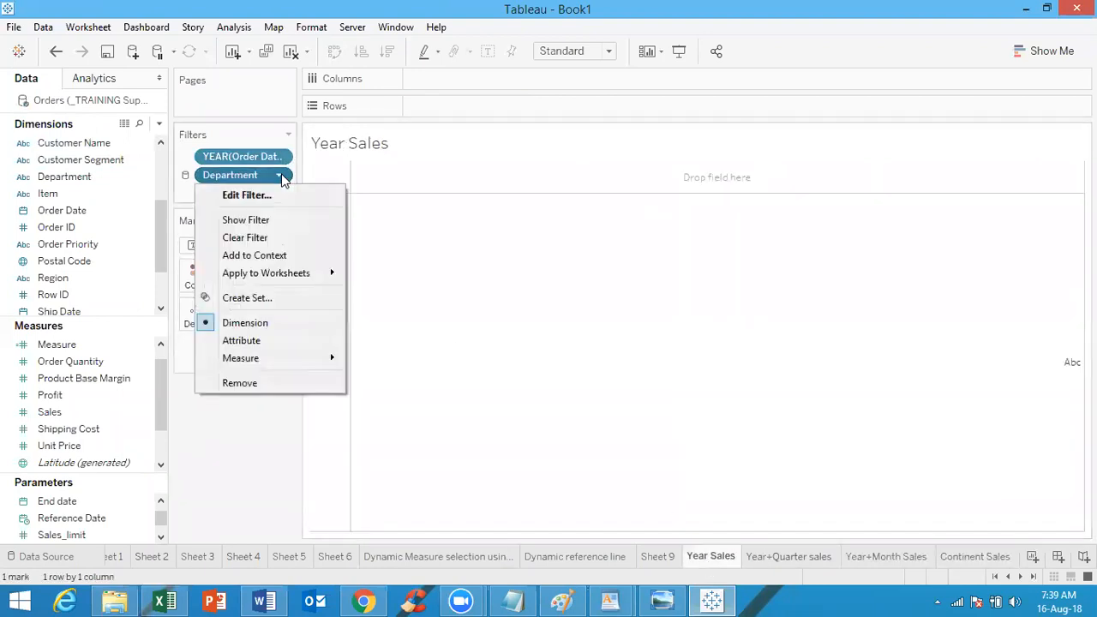
left_click(279, 161)
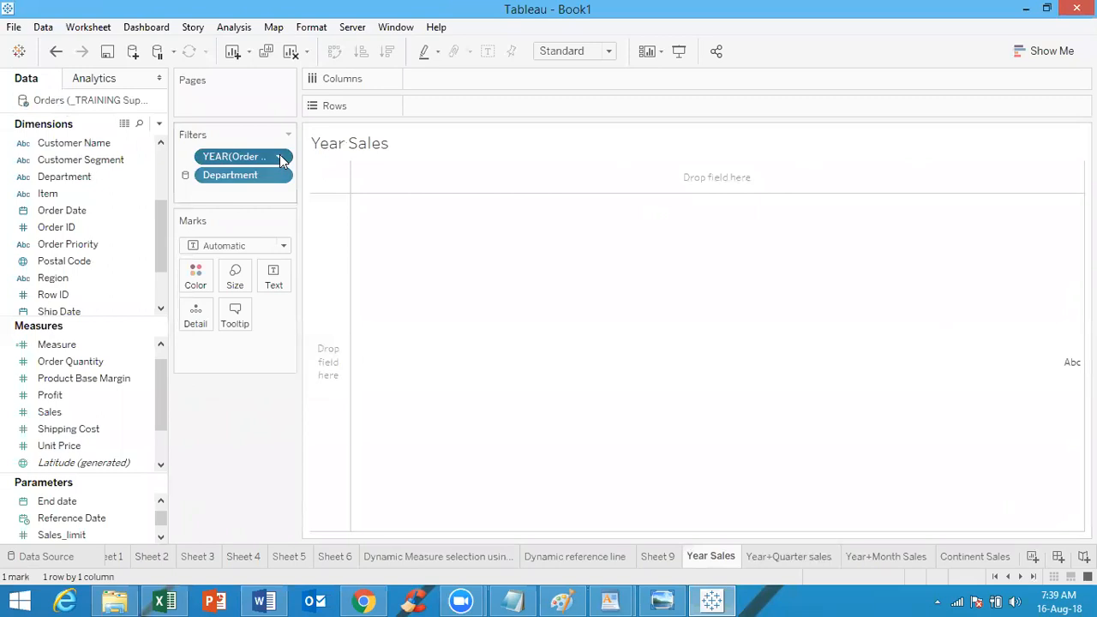
left_click(283, 158)
mouse_move(298, 241)
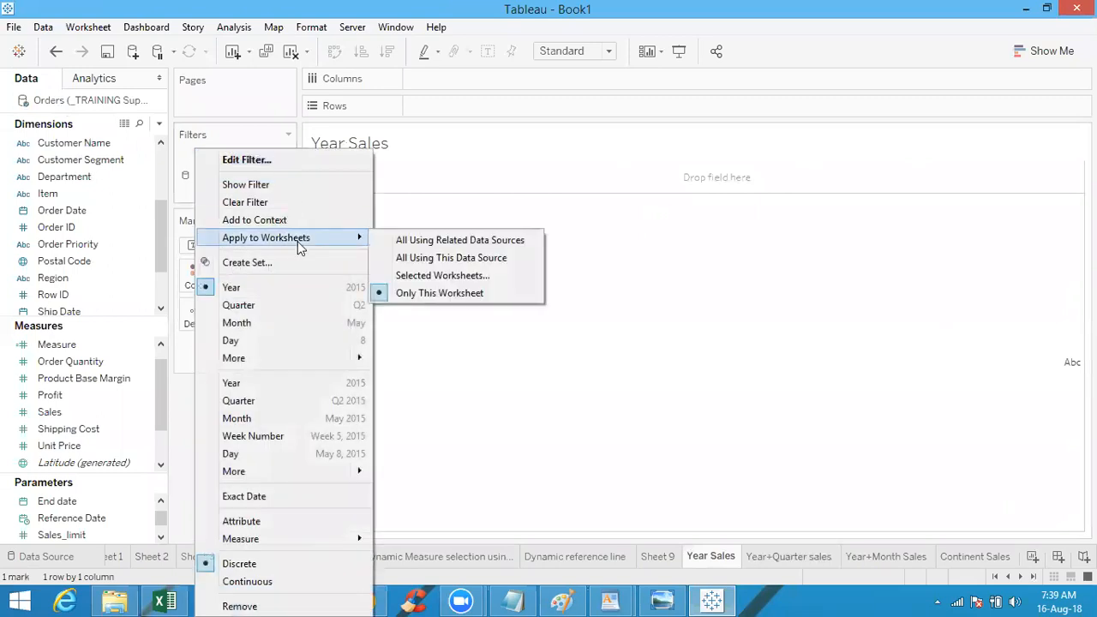
left_click(441, 276)
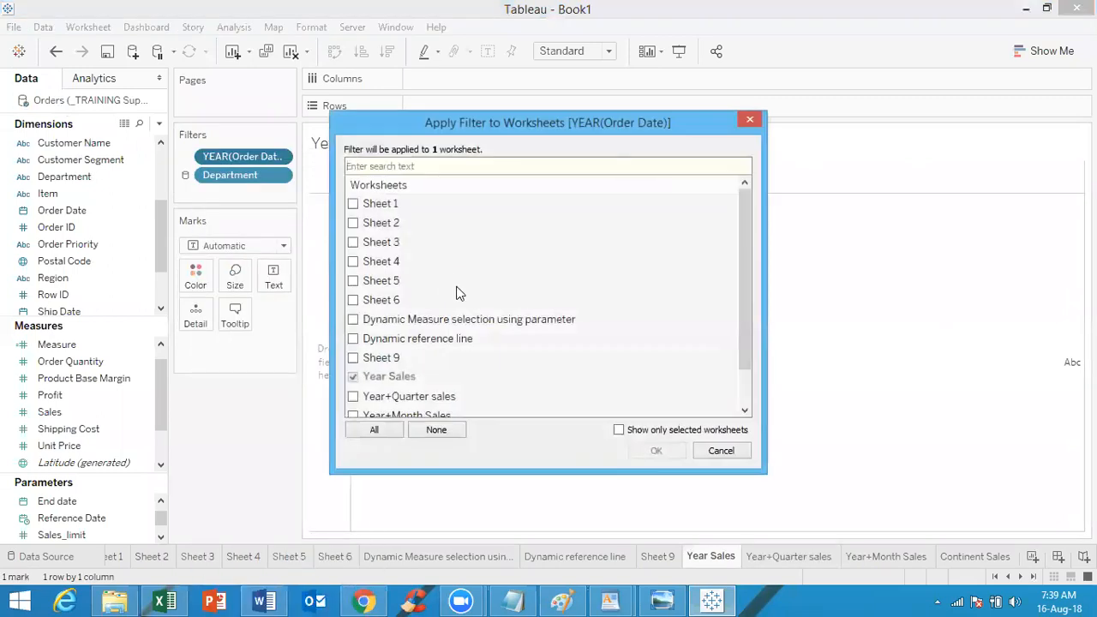
left_click_drag(743, 278, 745, 354)
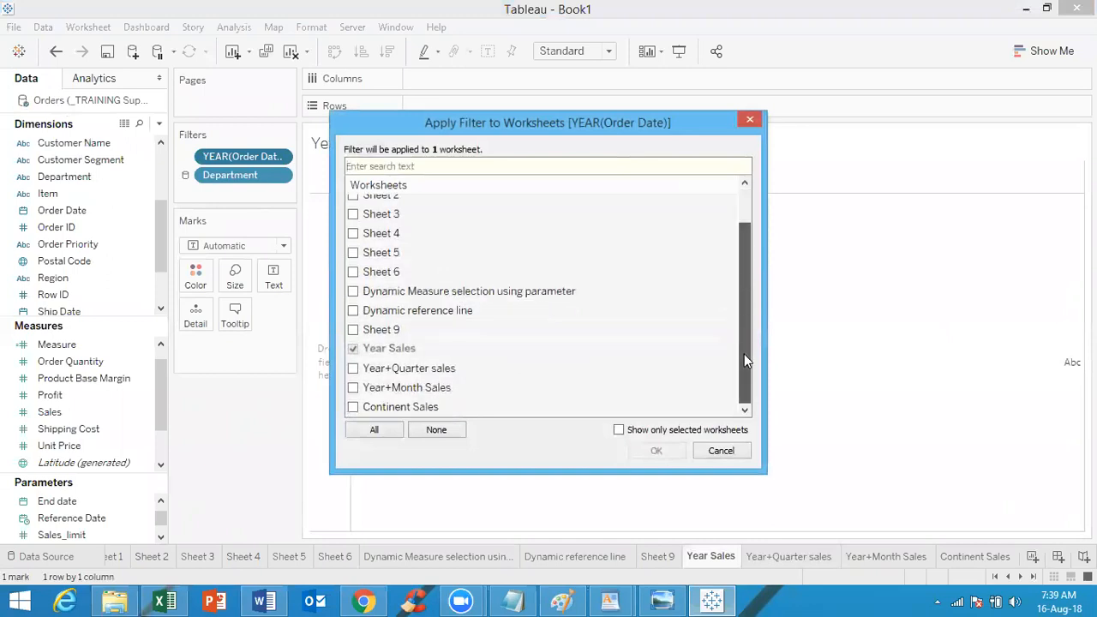
left_click(352, 368)
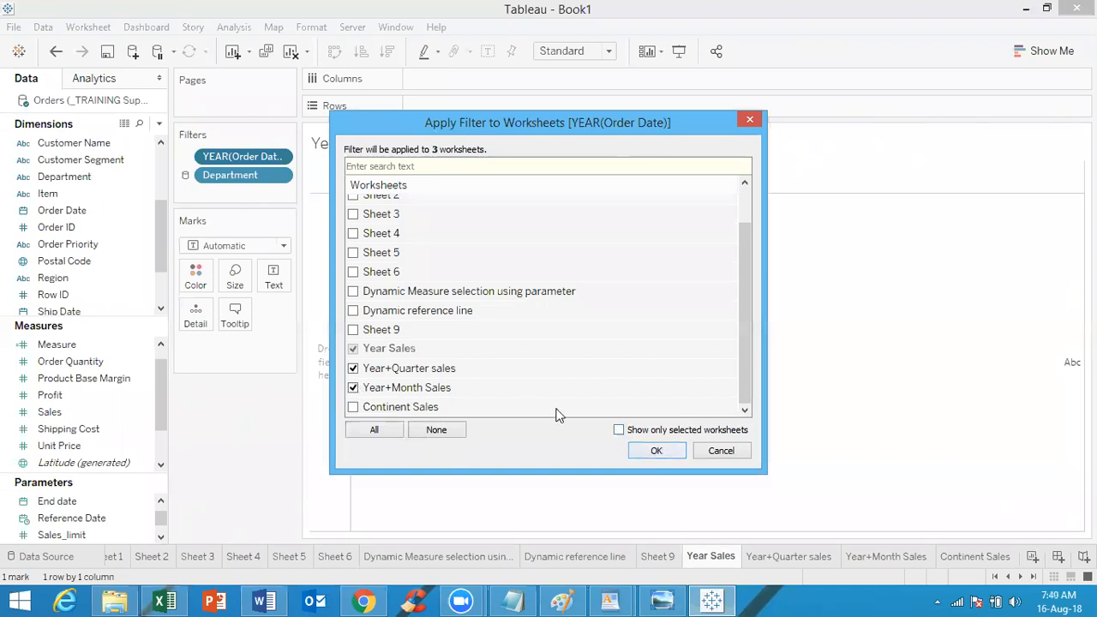
left_click(660, 452)
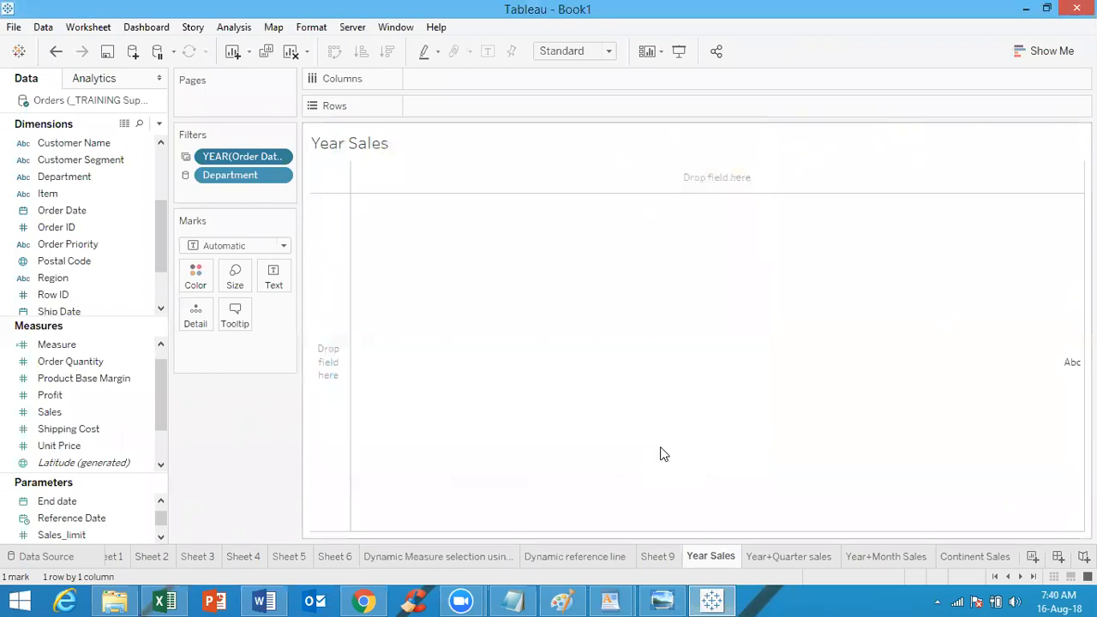
Go to the Continent Sales worksheet and locate the Continent field among the dimensions
left_click(972, 555)
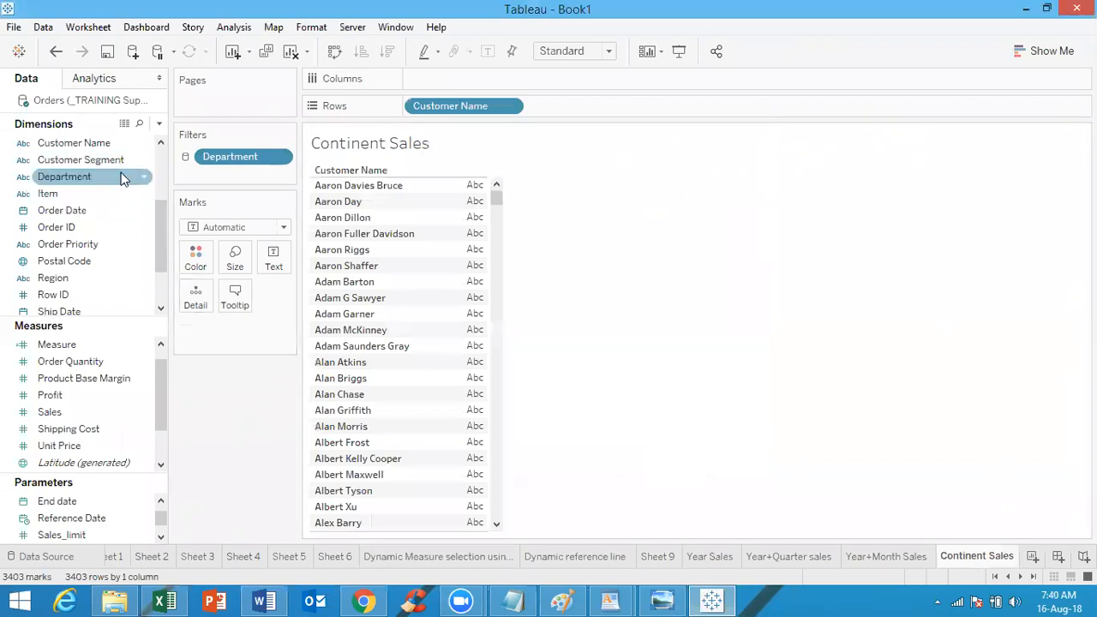
left_click(161, 145)
left_click(161, 145)
left_click(162, 145)
left_click(162, 145)
left_click(161, 144)
left_click(161, 145)
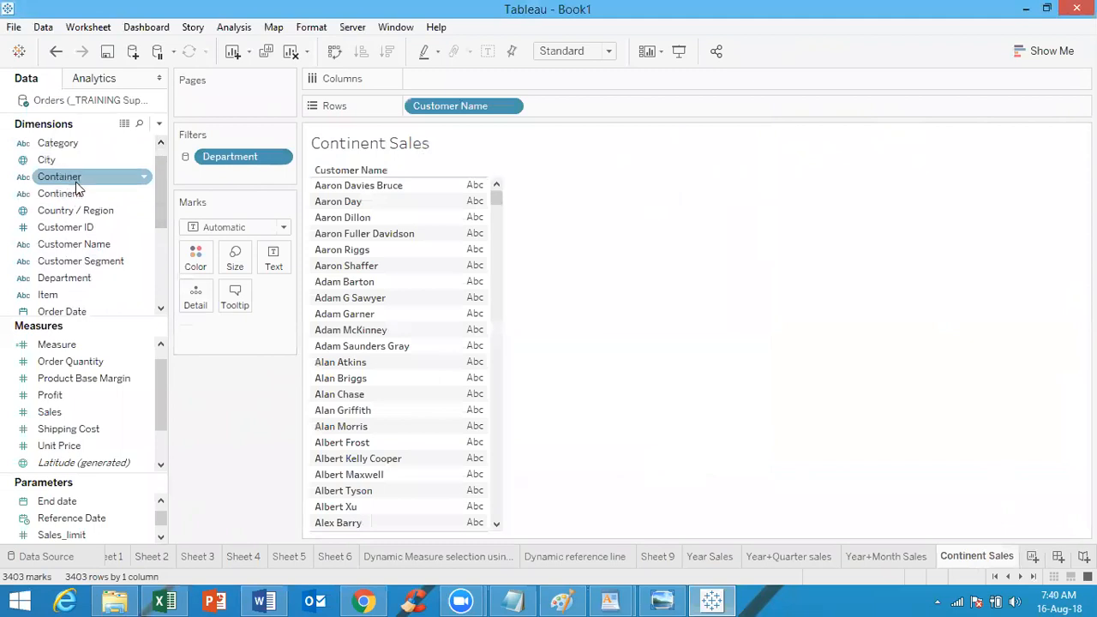
left_click_drag(73, 177, 216, 169)
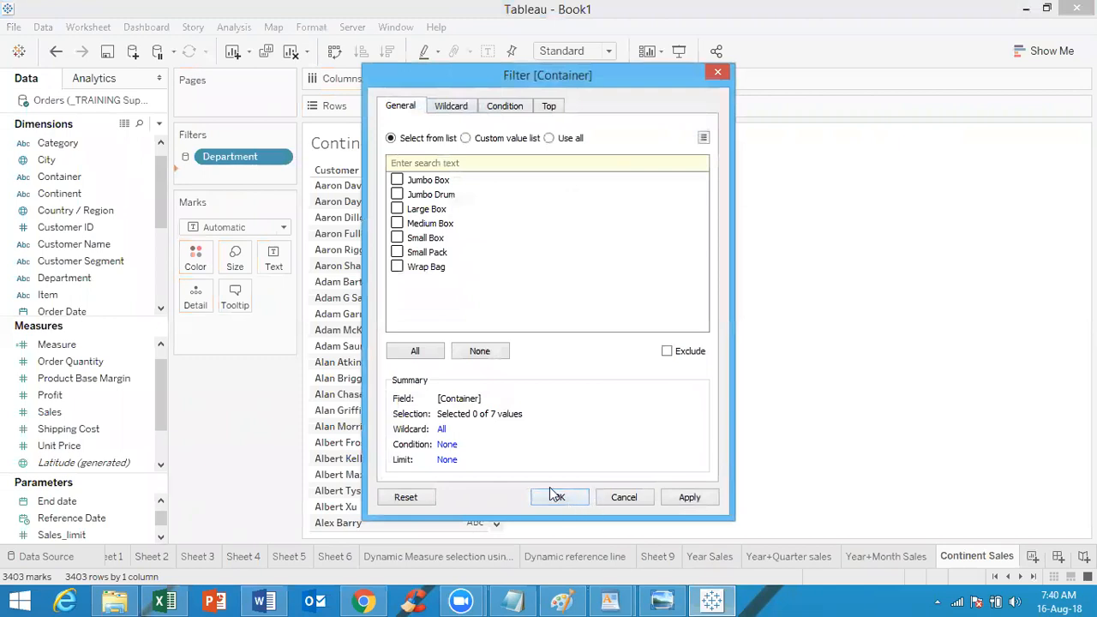
left_click(423, 351)
left_click(720, 71)
Filter Continent Sales by Continent with all values selected, and apply that filter to all worksheets using this data source
left_click_drag(103, 193, 226, 177)
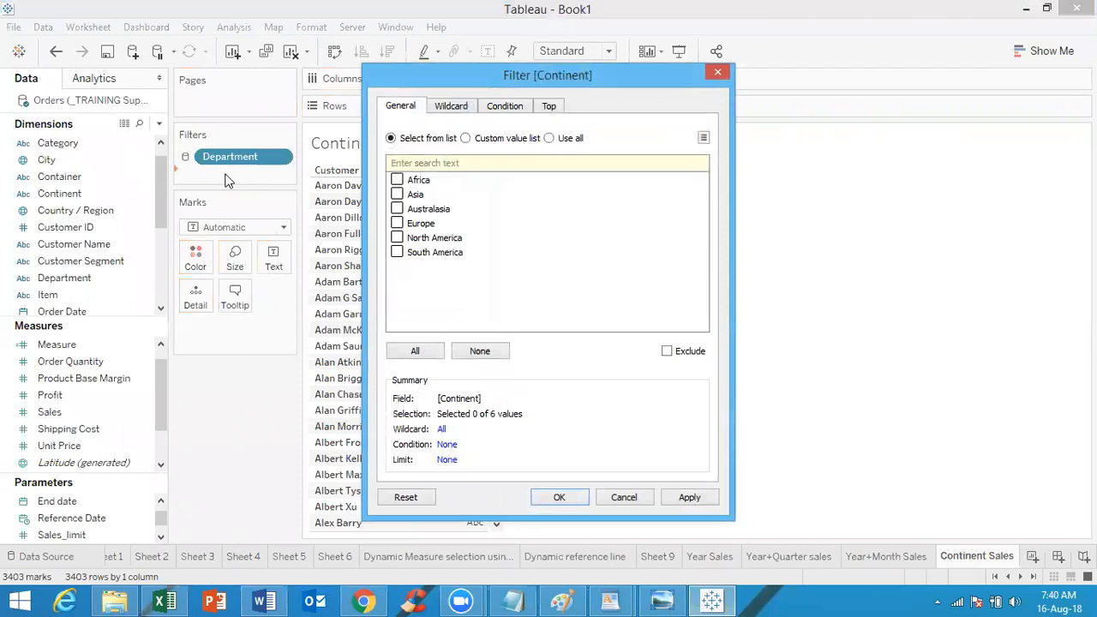
left_click(416, 352)
left_click(559, 499)
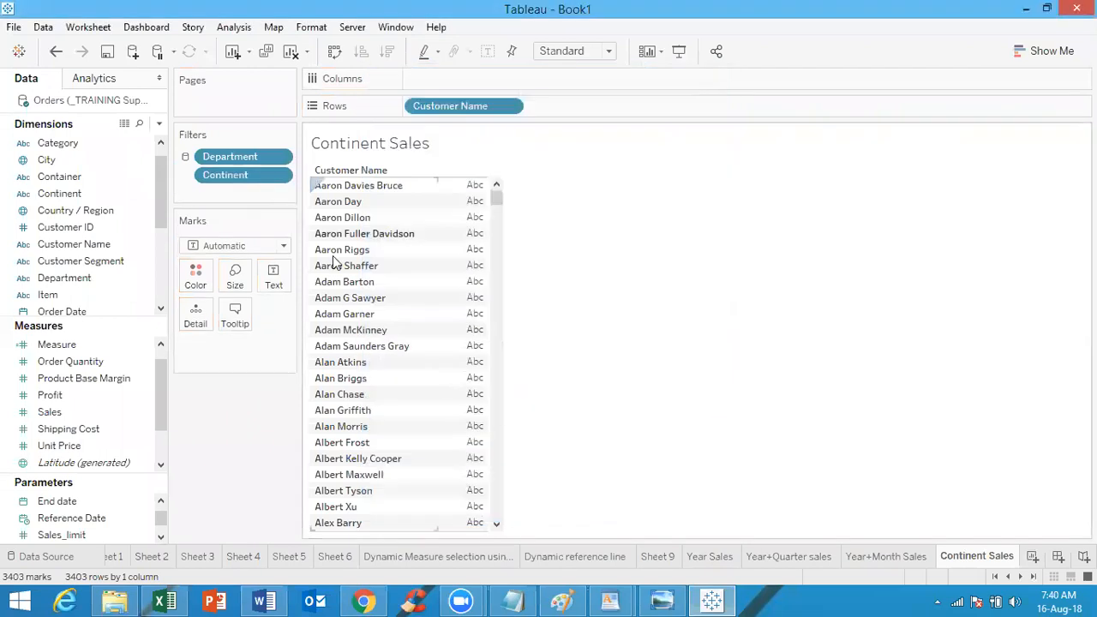
left_click(279, 176)
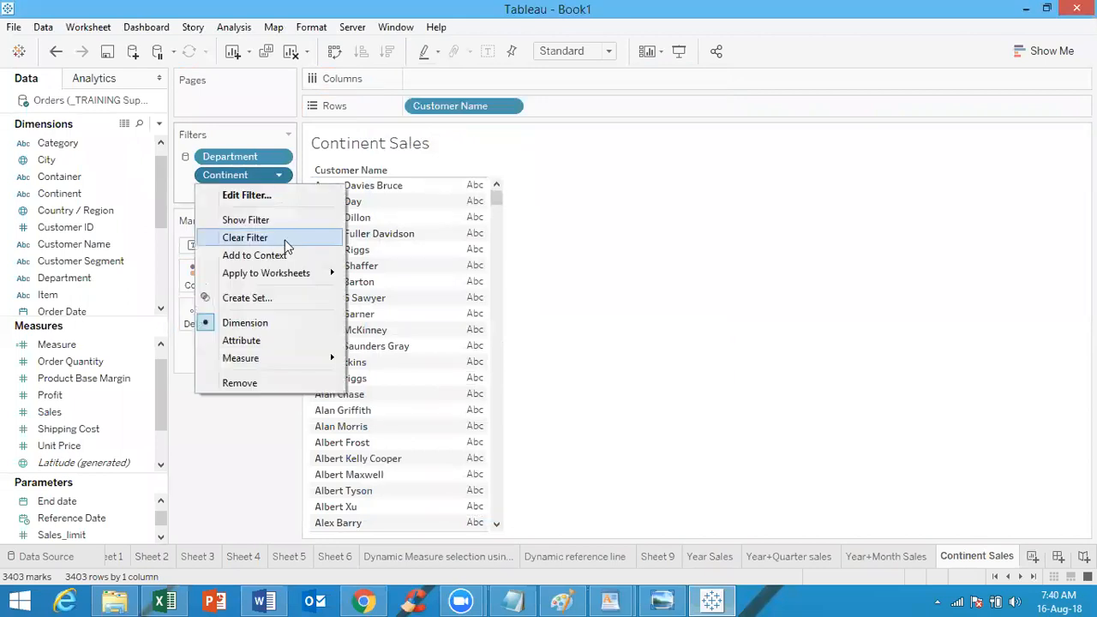
mouse_move(300, 276)
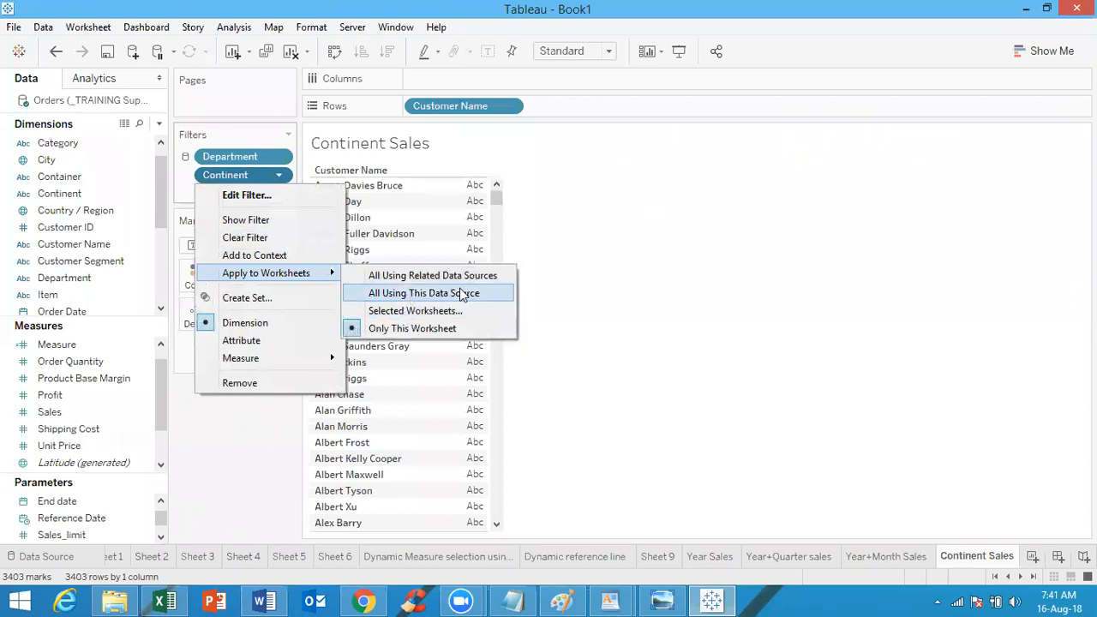
left_click(461, 294)
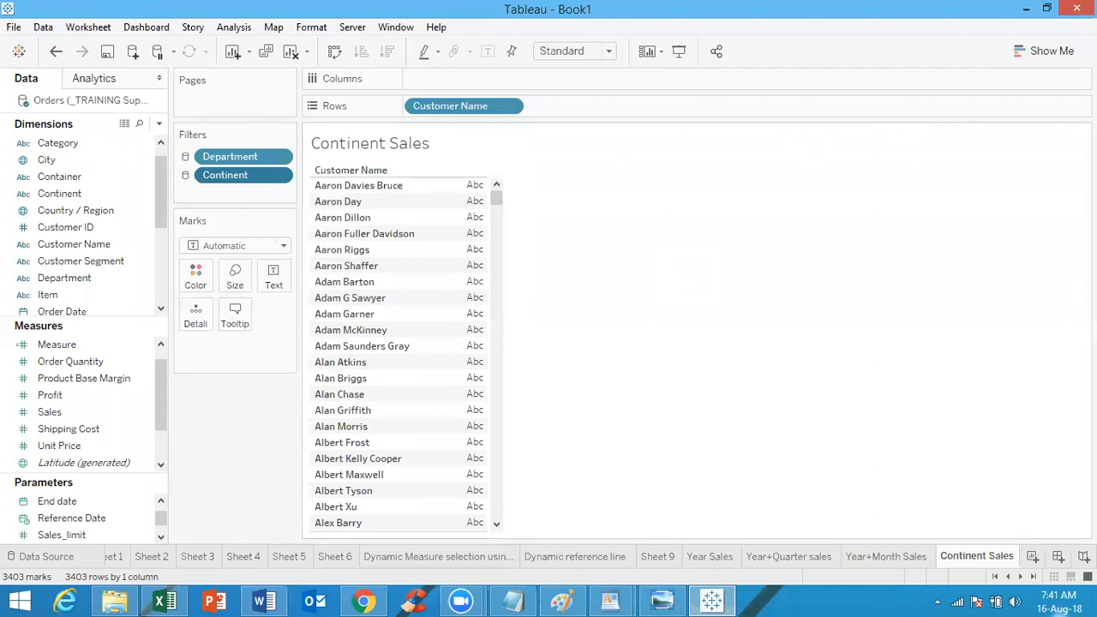
Create a new worksheet and add Category to its rows
left_click(1033, 556)
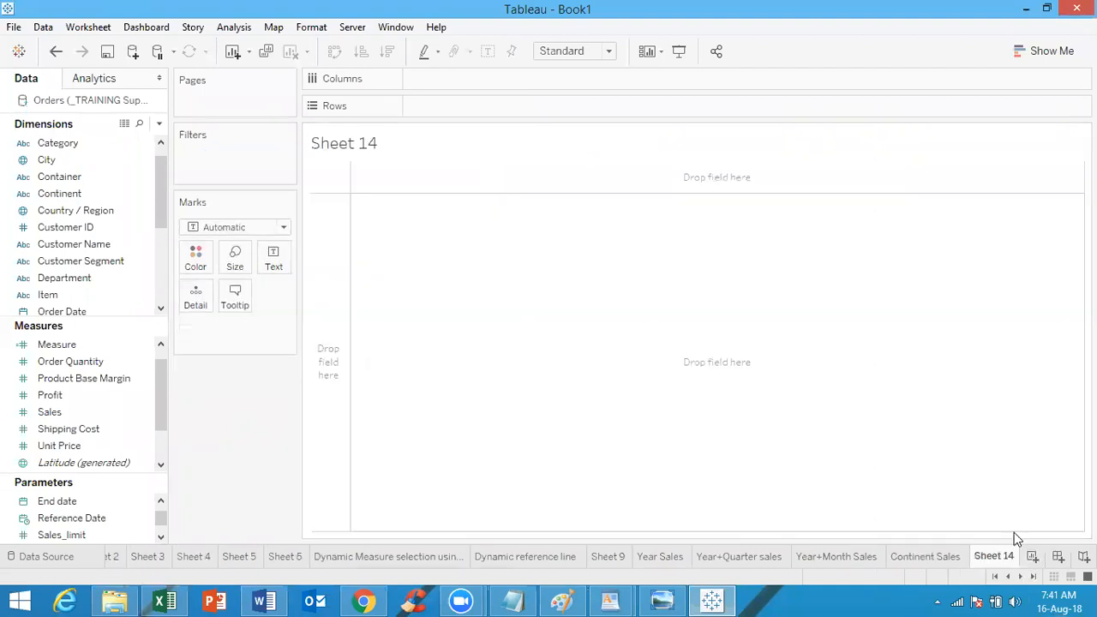
left_click(75, 146)
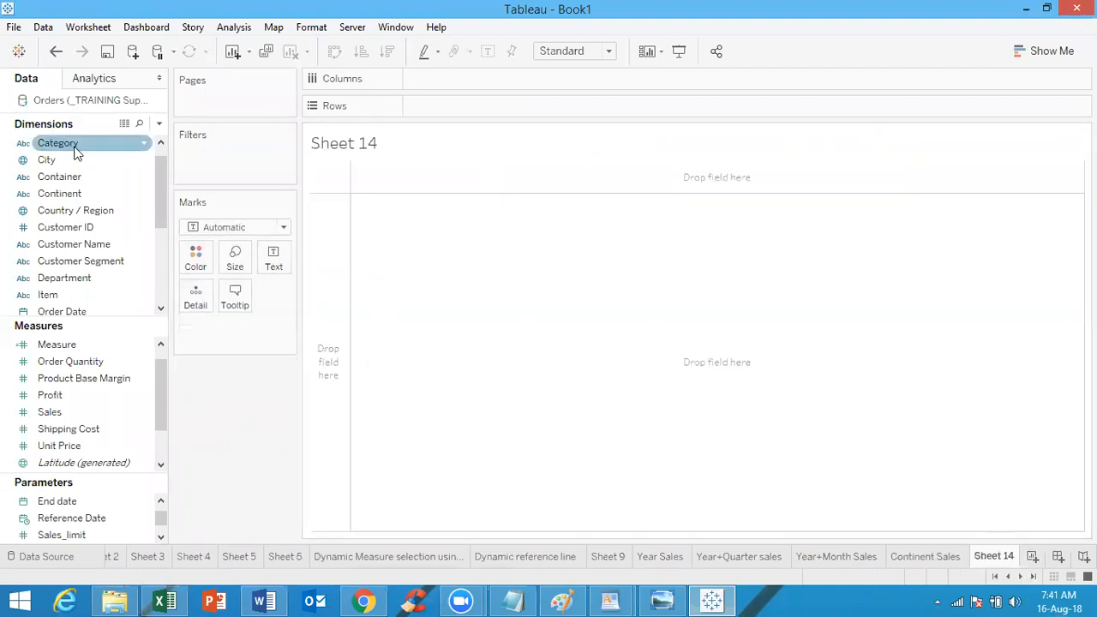
double_click(74, 148)
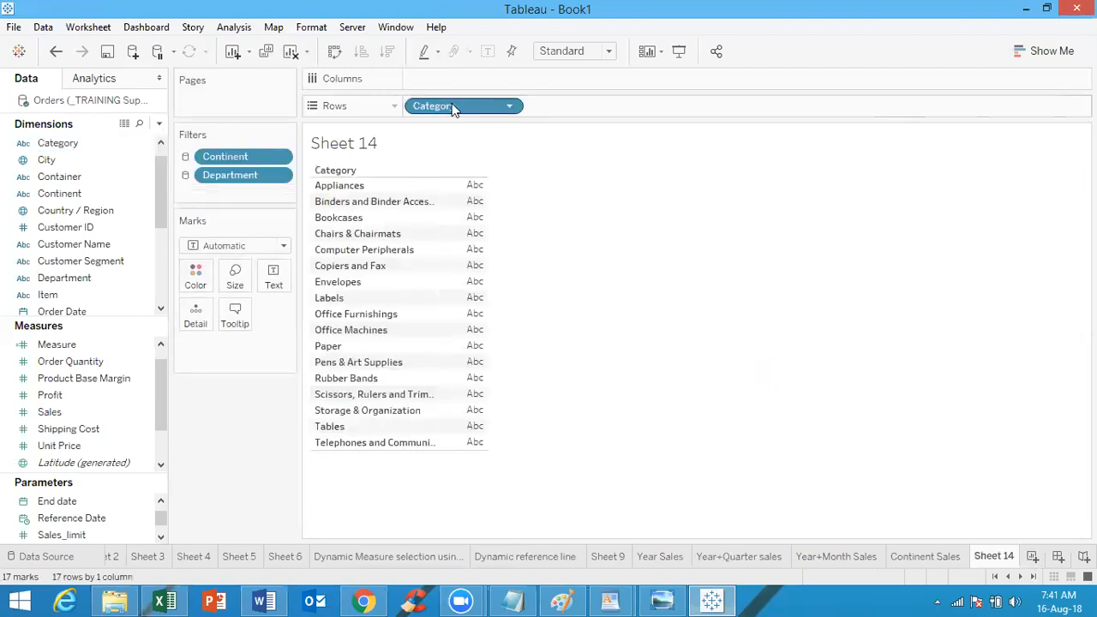
left_click(63, 146)
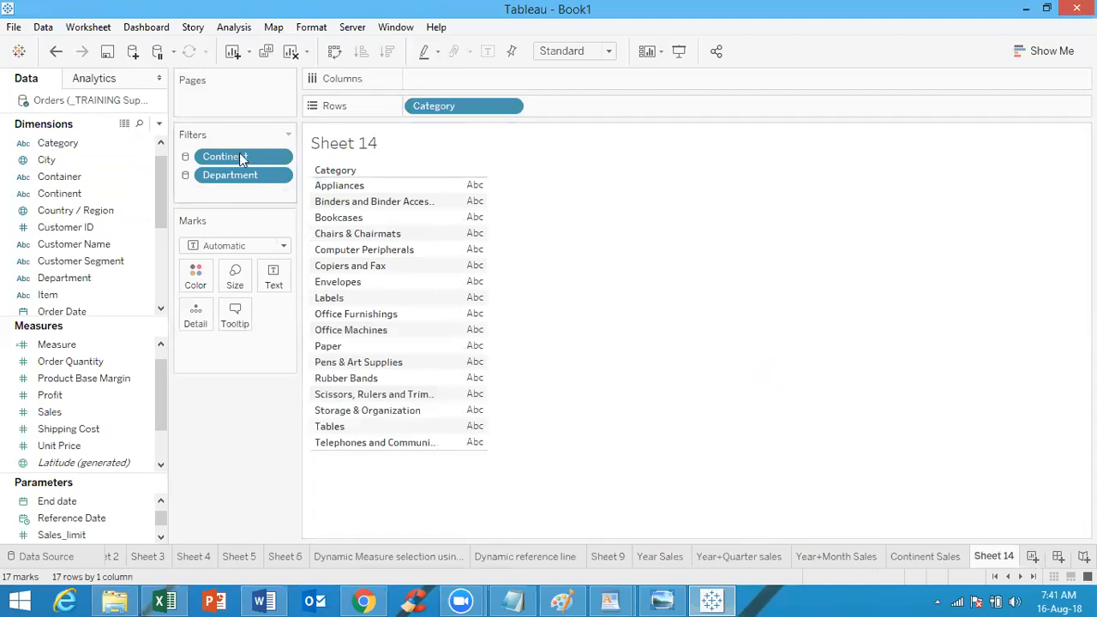
Check which worksheets the new sheet's Continent and Department filters apply to, and review the filters on Year Sales and Year+Quarter sales
mouse_move(241, 160)
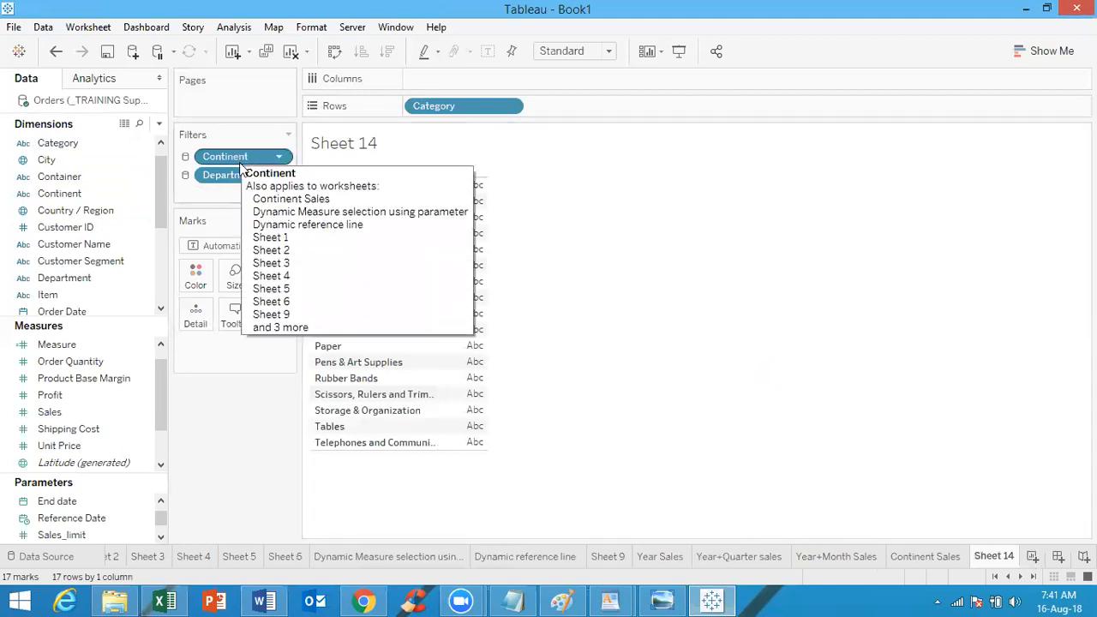
mouse_move(235, 178)
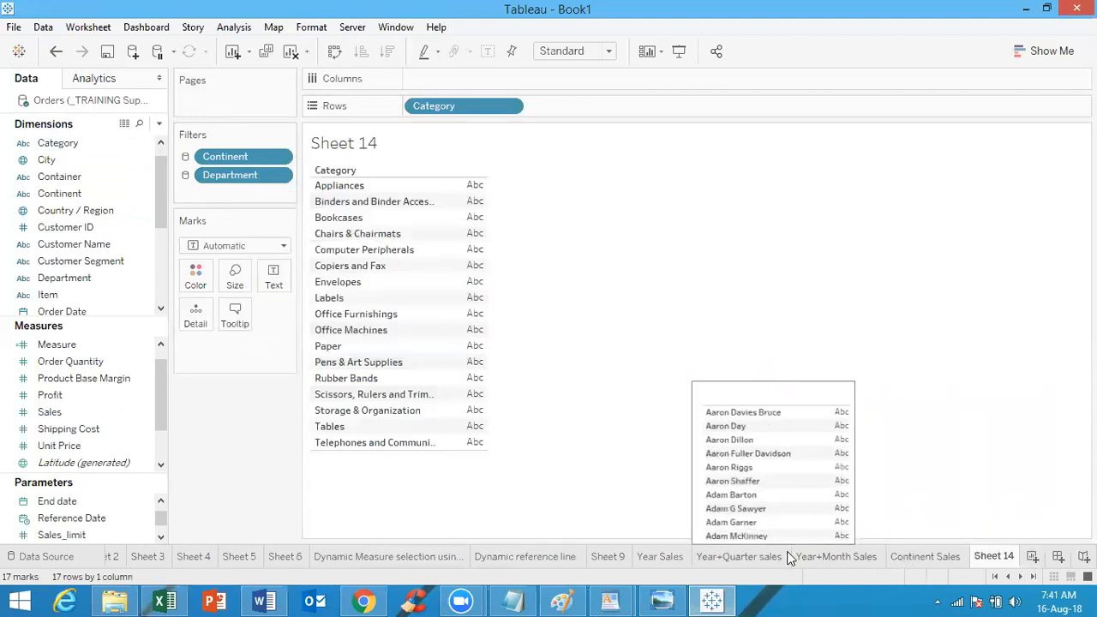
left_click(674, 558)
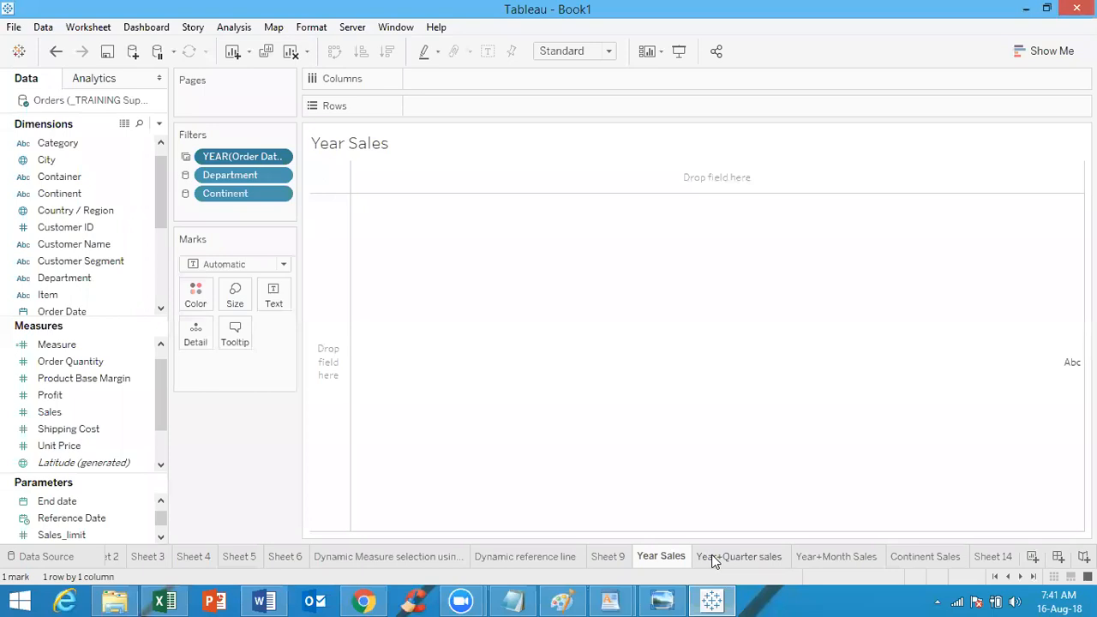
mouse_move(711, 559)
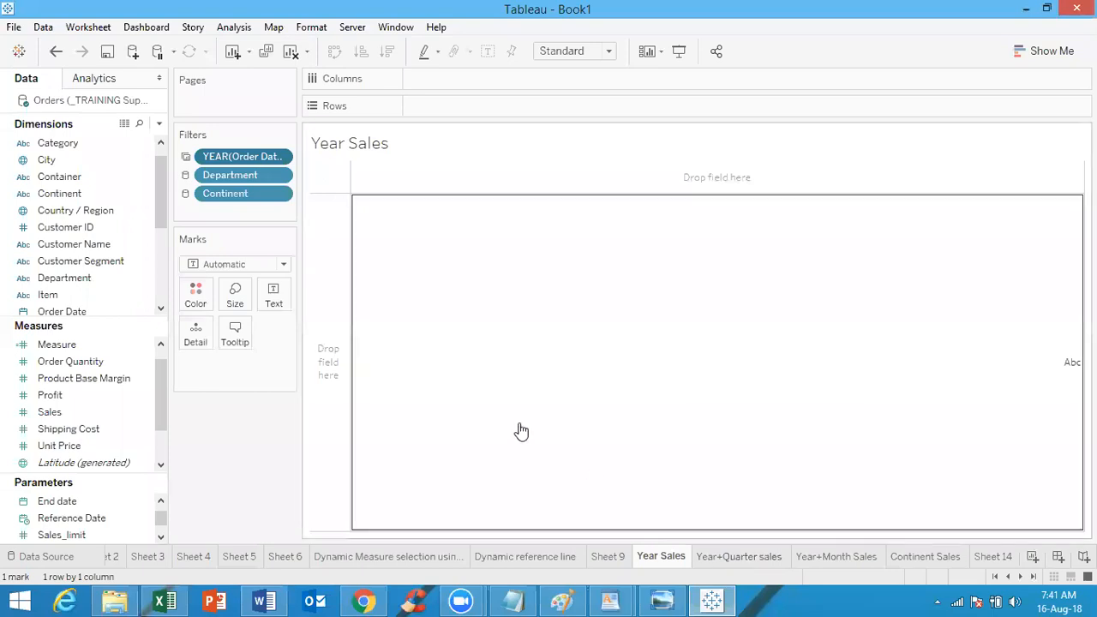
left_click(747, 558)
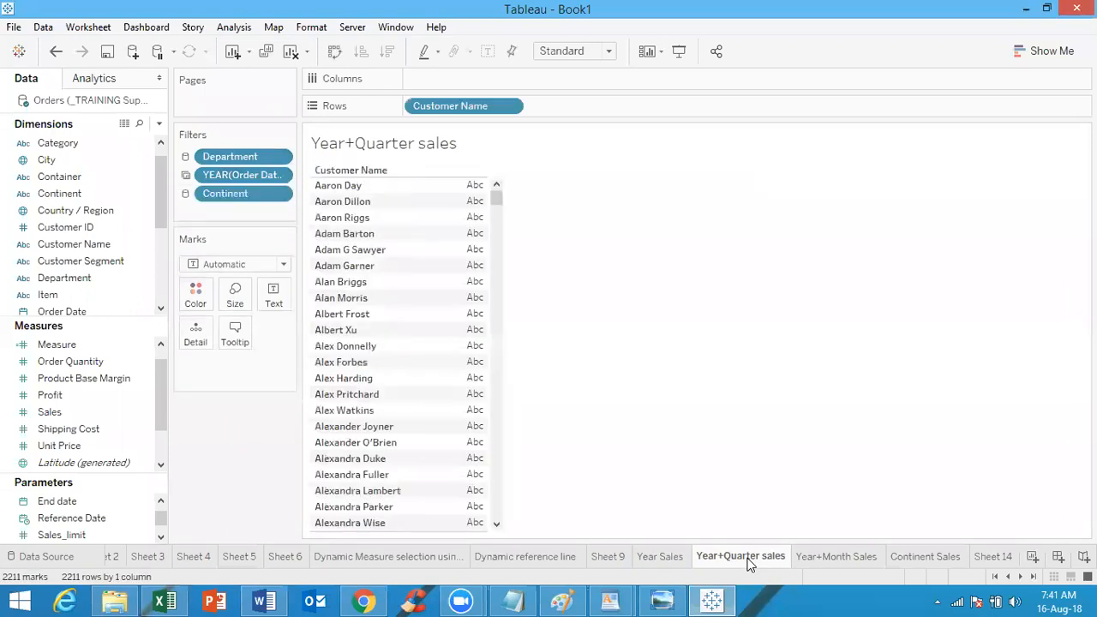
Compare the filters on the Year+Month Sales, Continent Sales, Year+Quarter sales and Year Sales worksheets, including which sheets the Continent filter covers
left_click(826, 555)
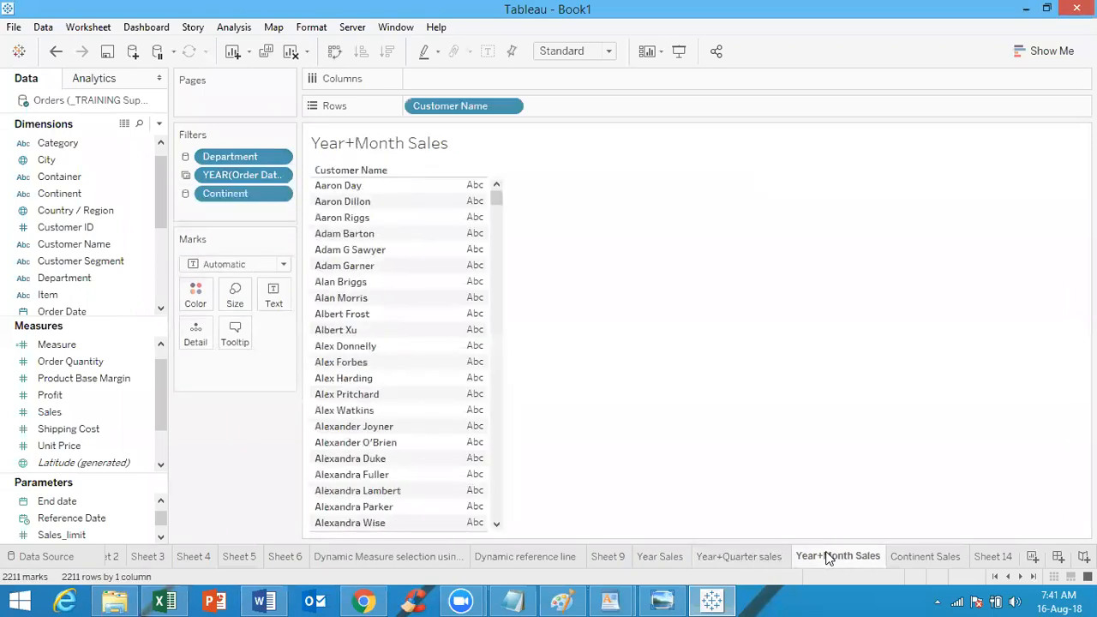
left_click(914, 558)
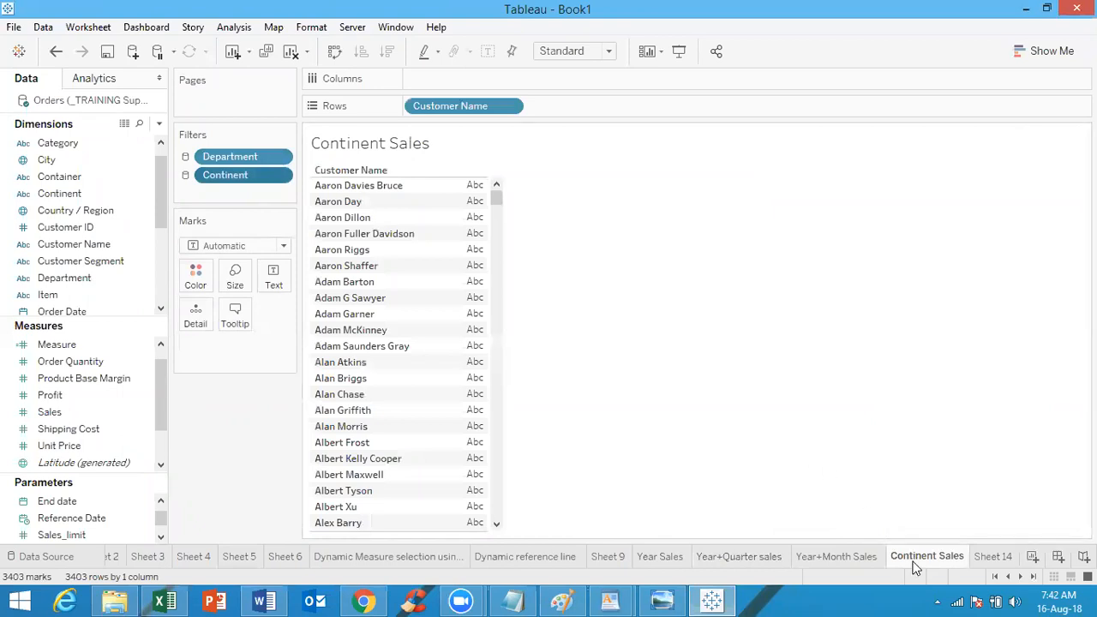
left_click(845, 554)
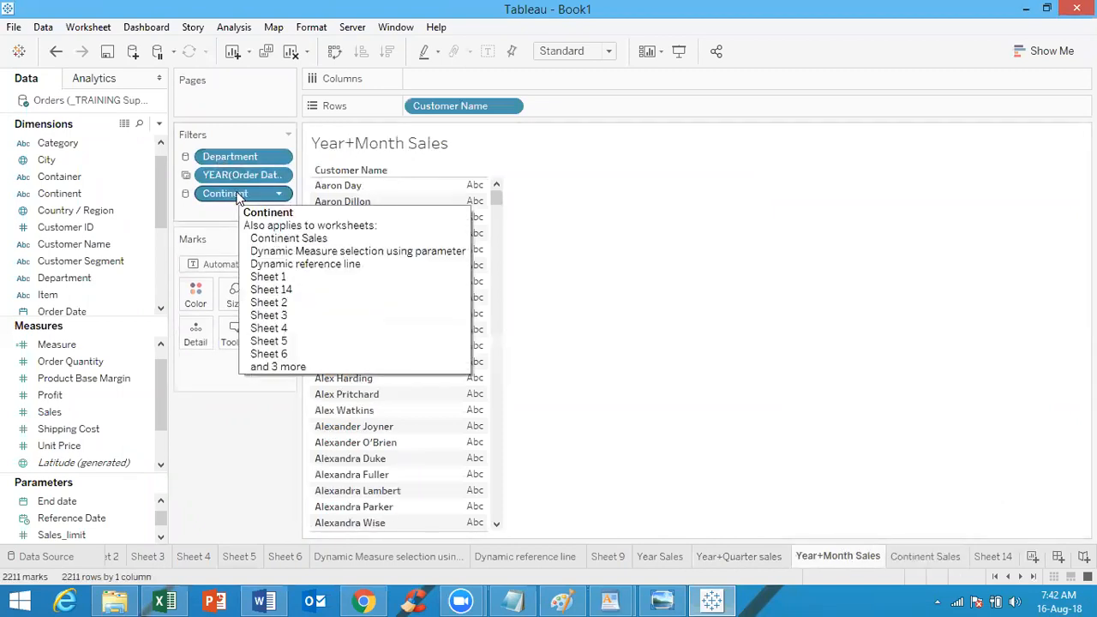
left_click(915, 558)
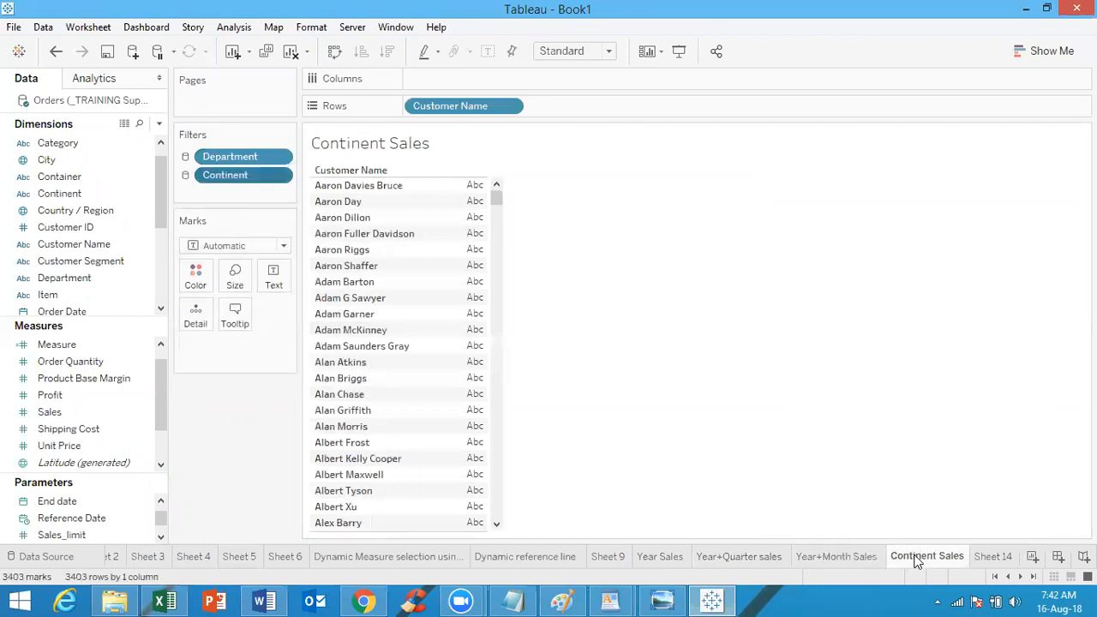
mouse_move(869, 558)
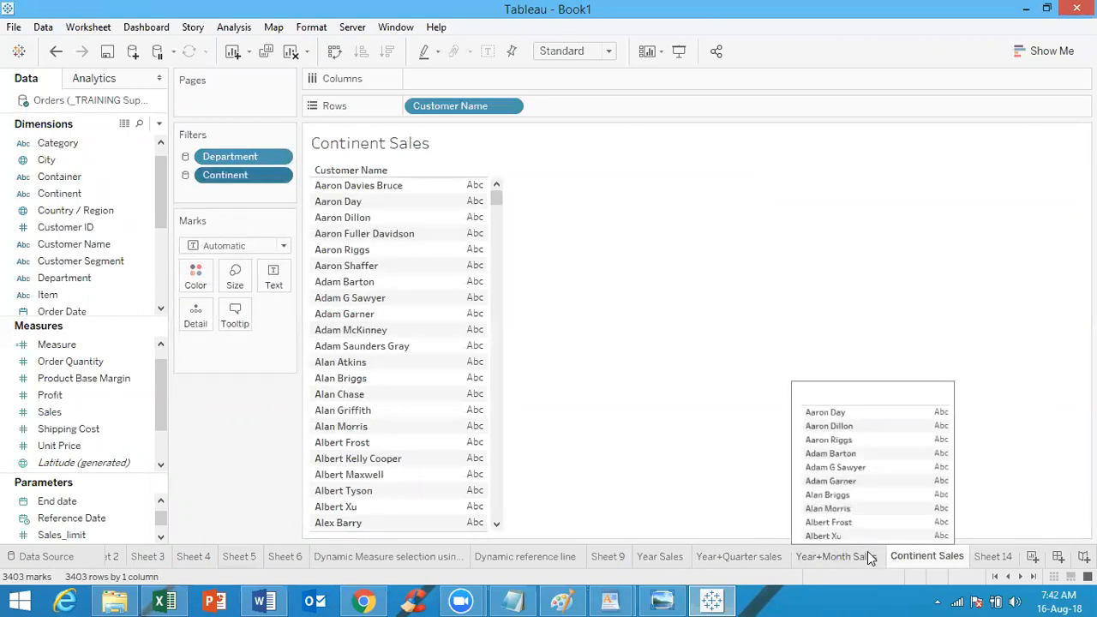
left_click(869, 558)
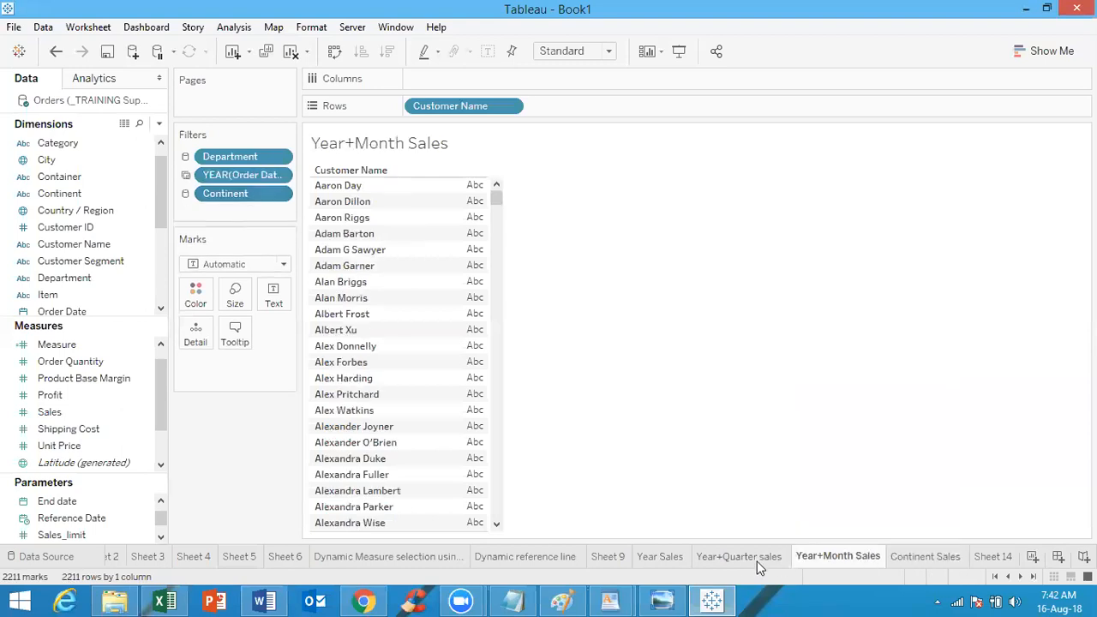
left_click(744, 563)
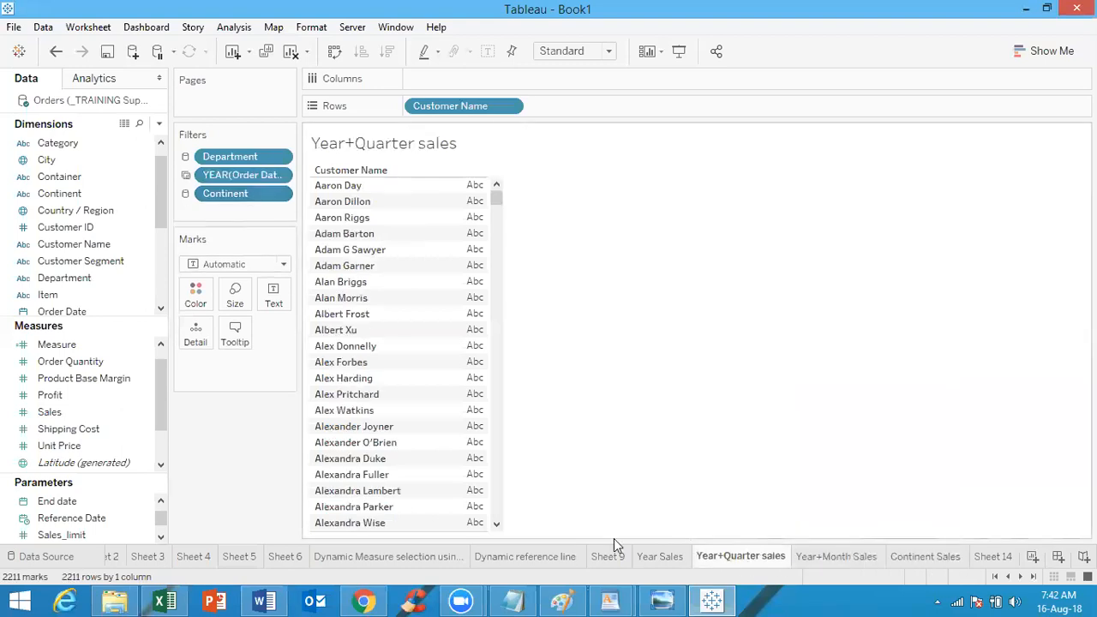
left_click(653, 558)
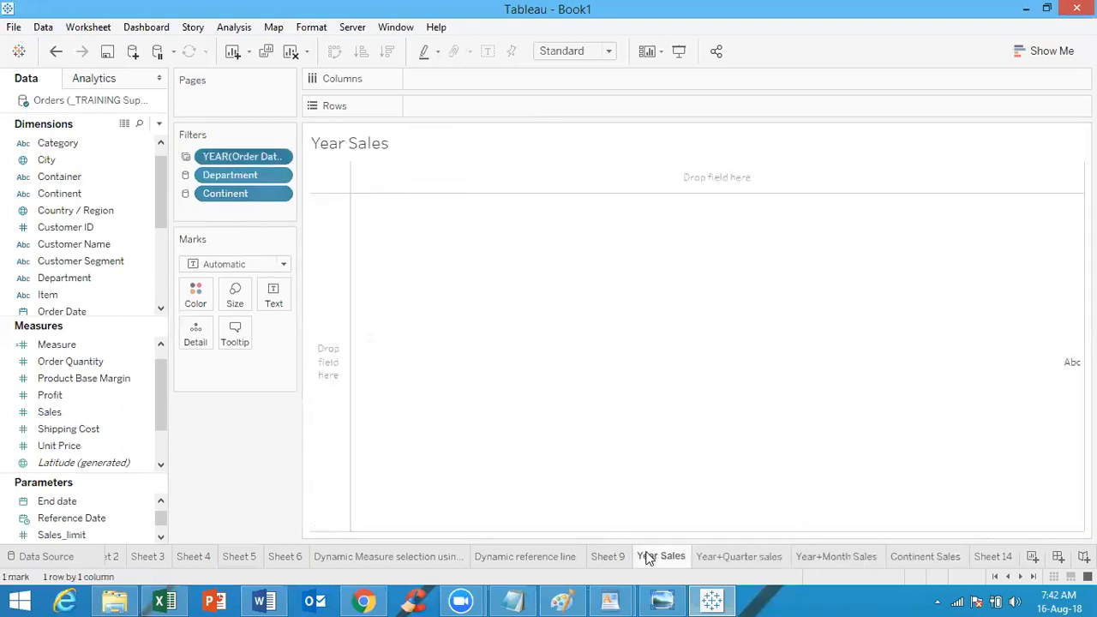
Remove the Department filter from the Year+Quarter sales worksheet
left_click(742, 559)
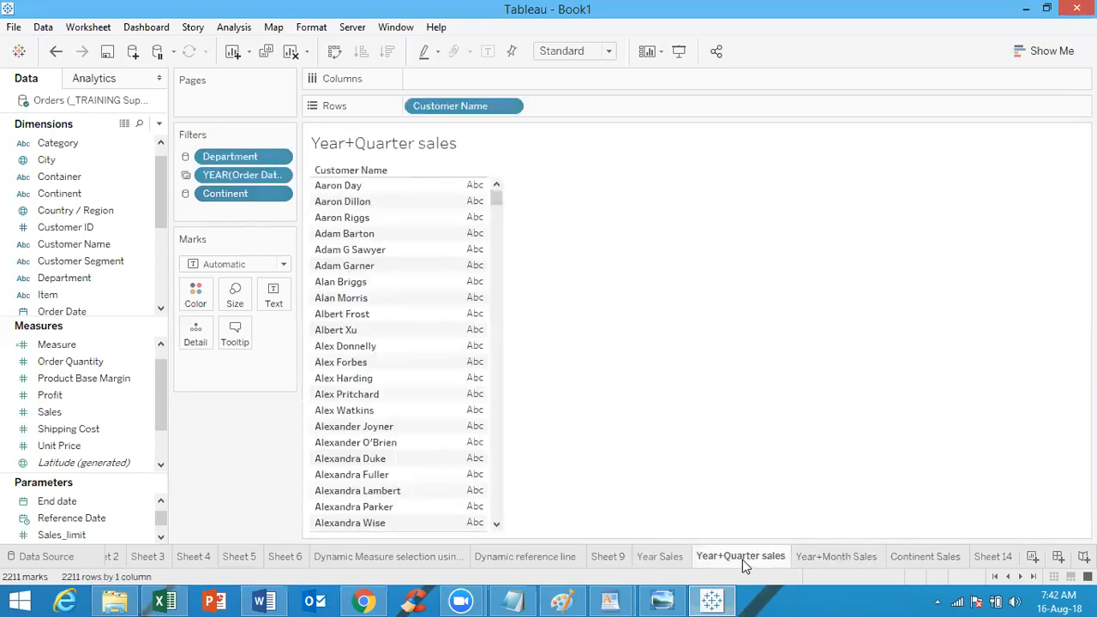
left_click(278, 156)
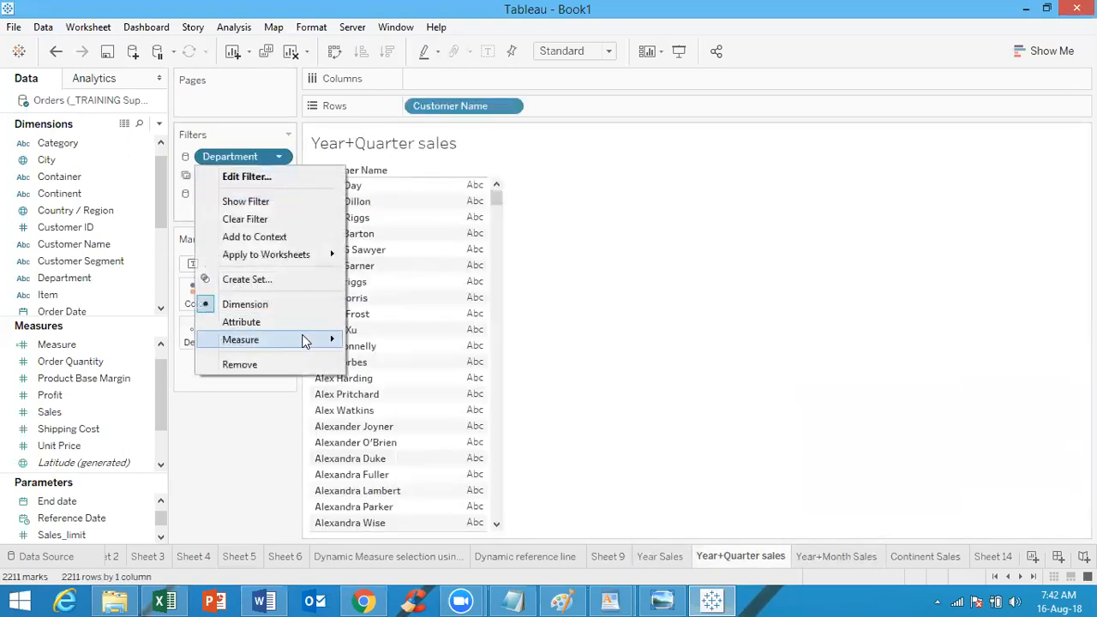
left_click(257, 366)
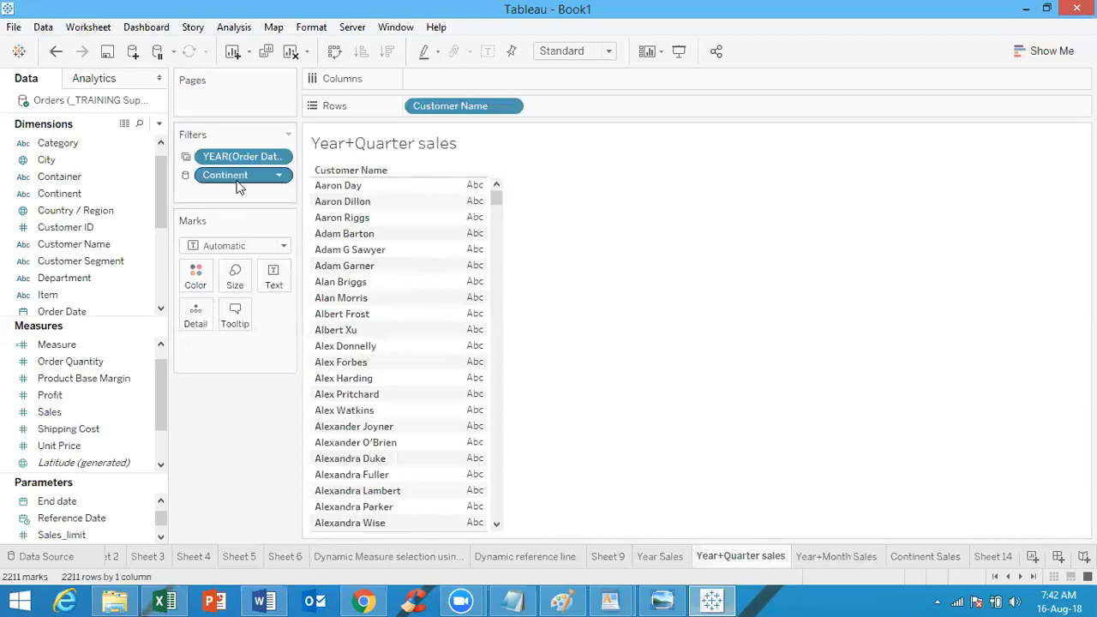
Check the remaining filters on the year, quarter, month and Continent Sales worksheets after removing Department, including the Continent filter's worksheet coverage
left_click(653, 558)
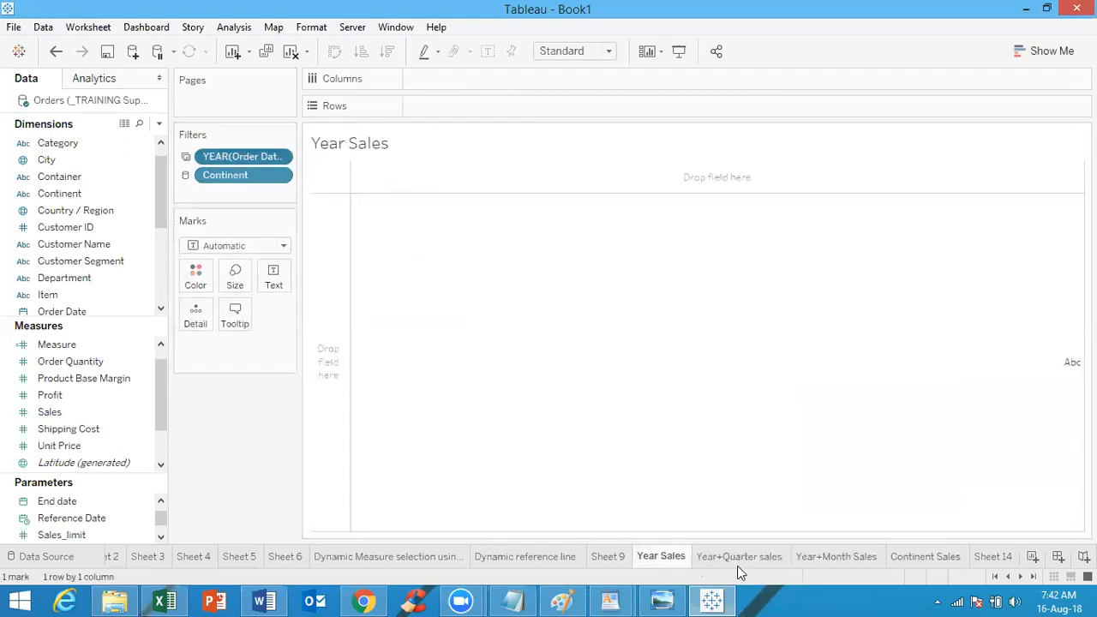
left_click(737, 557)
left_click(821, 560)
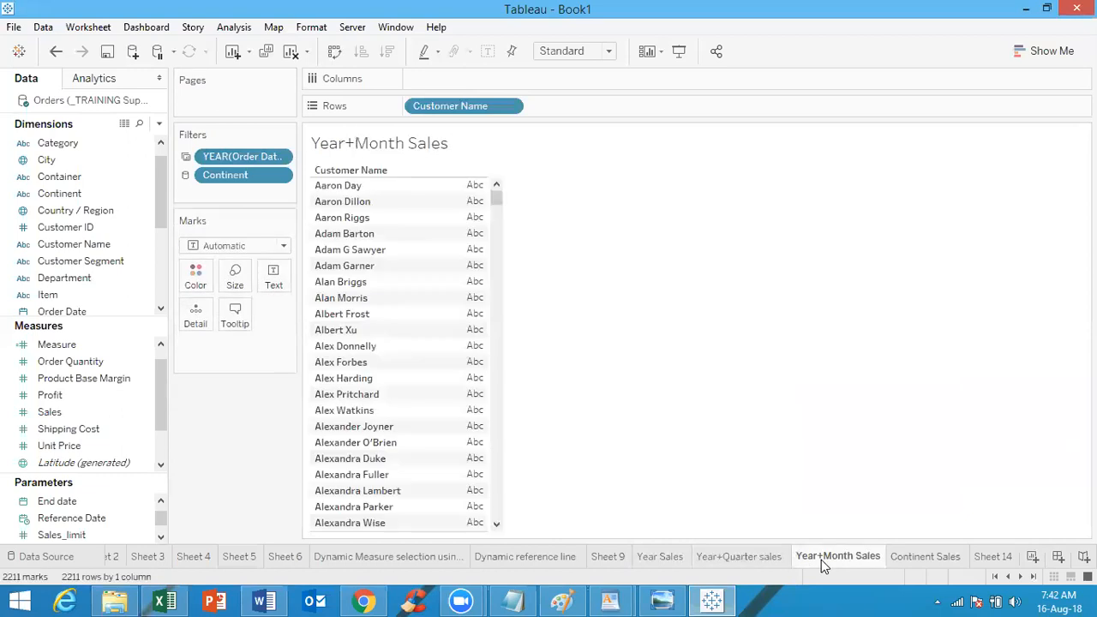
left_click(911, 556)
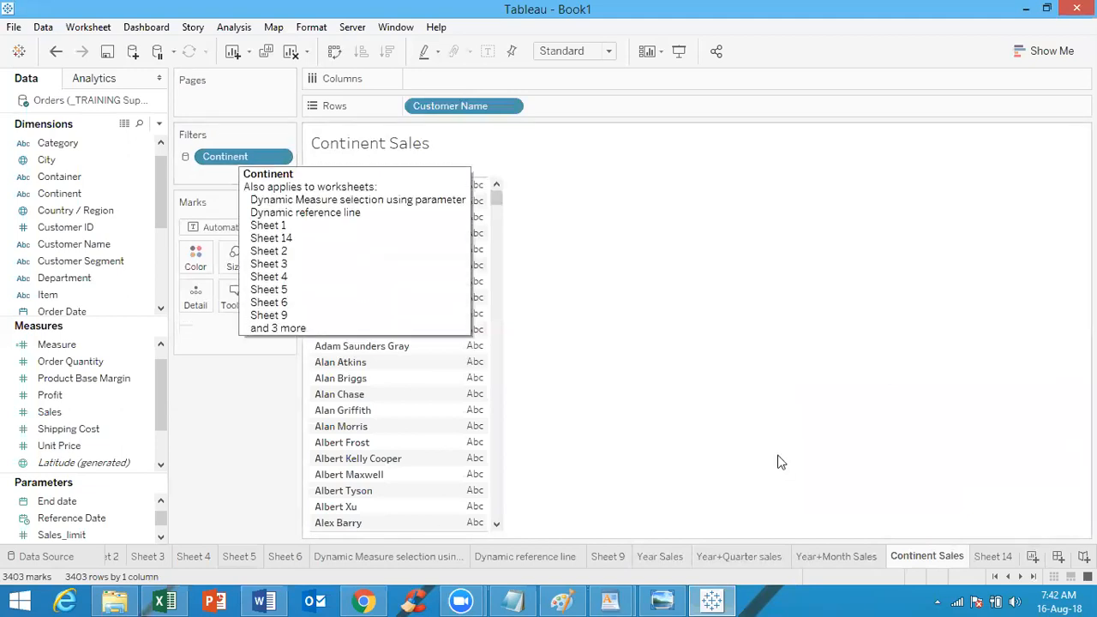
left_click(832, 551)
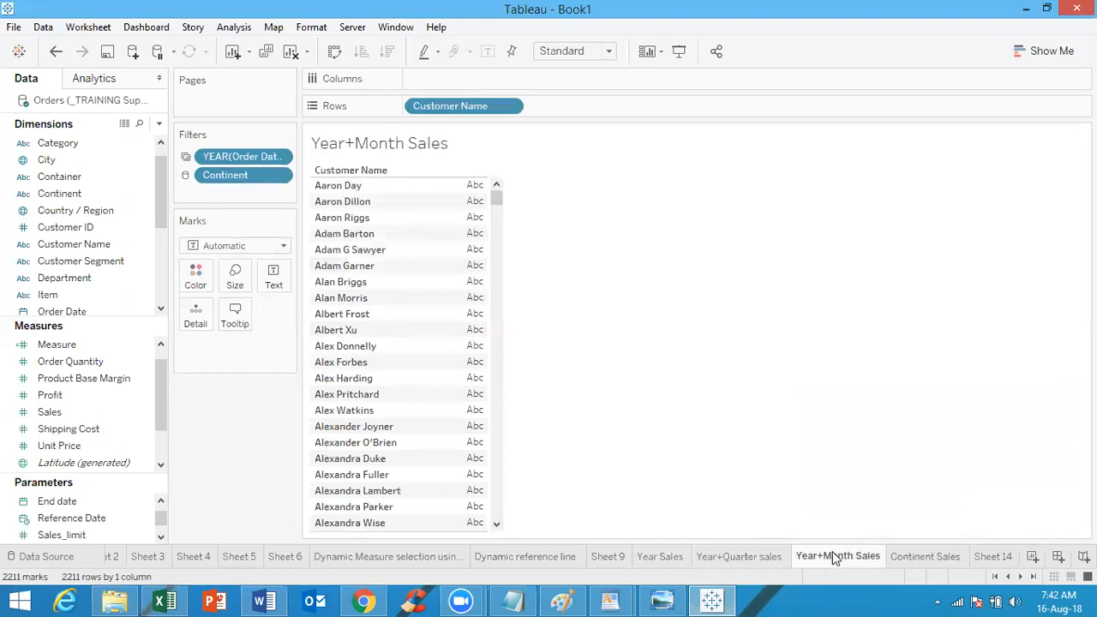
left_click(746, 557)
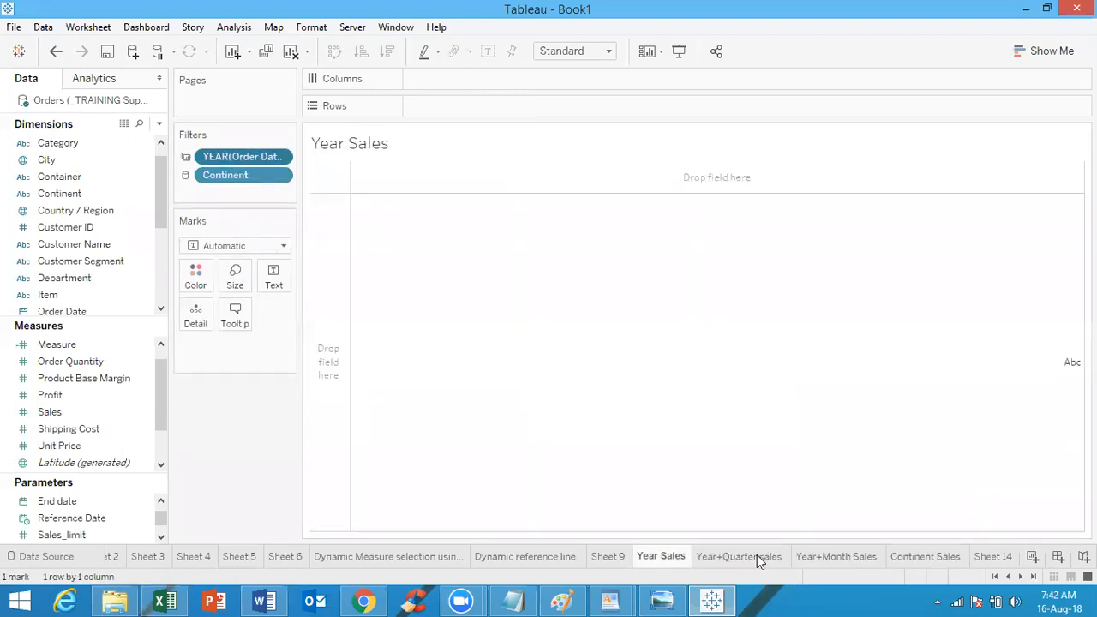
left_click(848, 559)
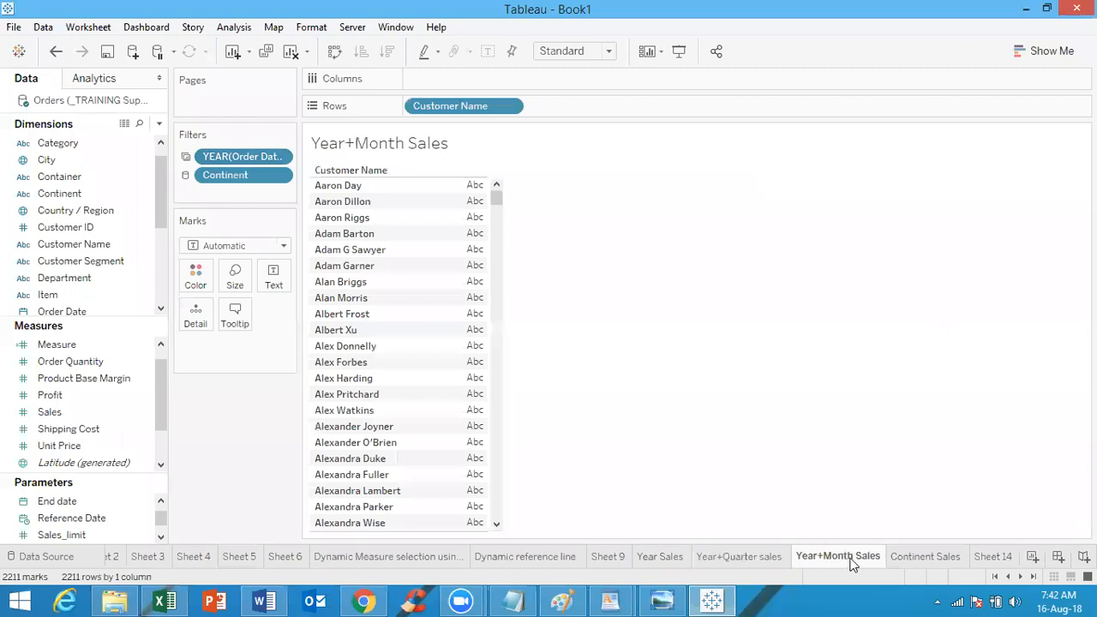
left_click(911, 560)
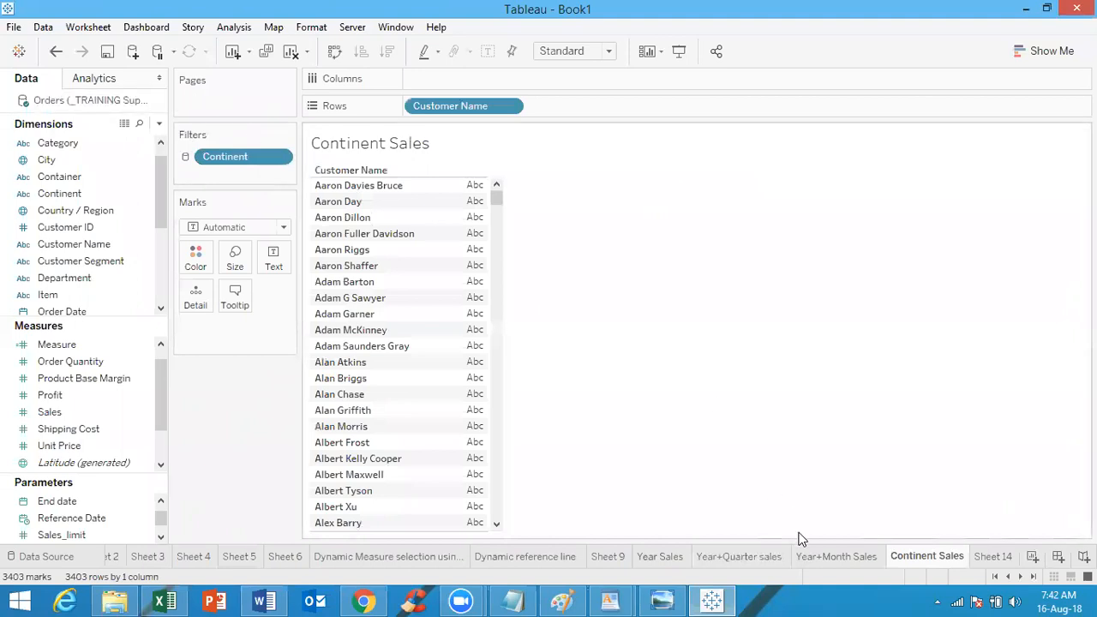
left_click(842, 555)
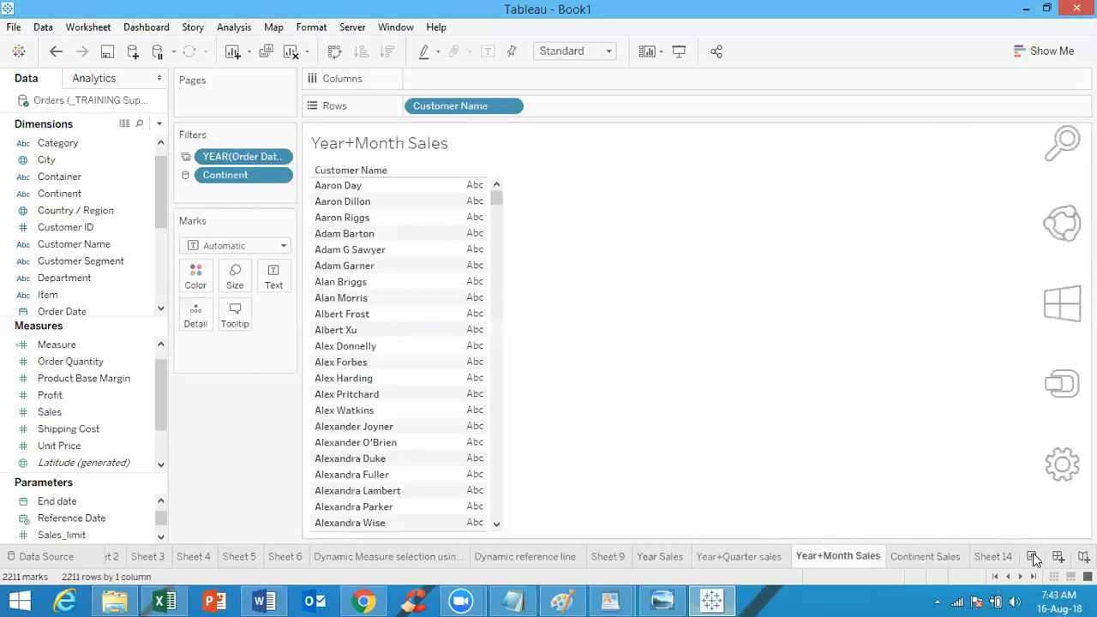
Create a new worksheet named Country Sales, dismissing the CCleaner alert
left_click(1034, 557)
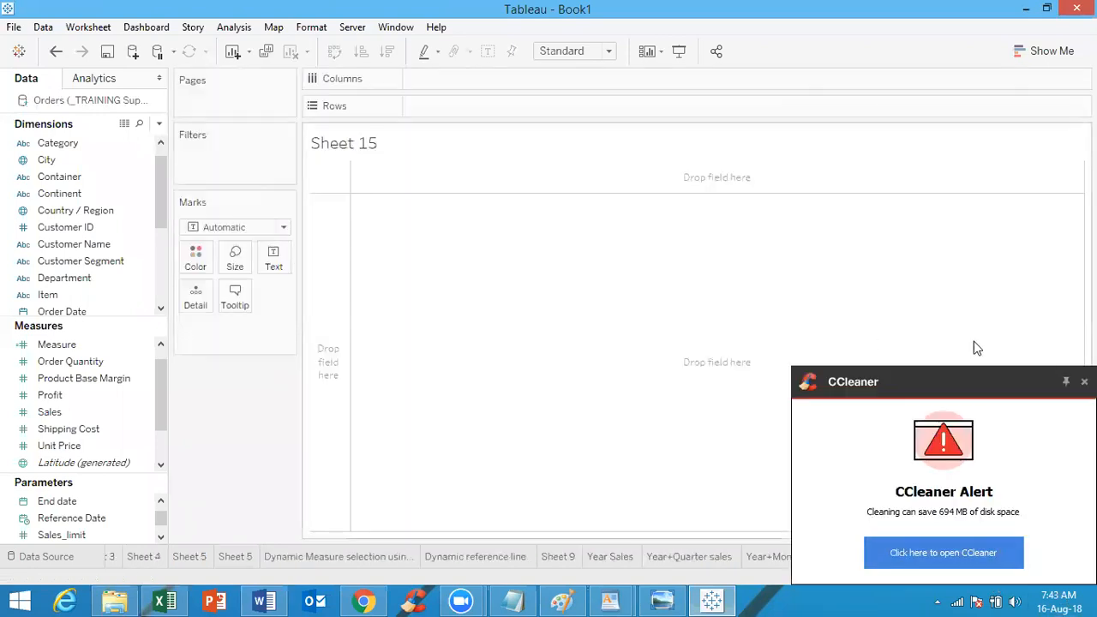
left_click(1085, 382)
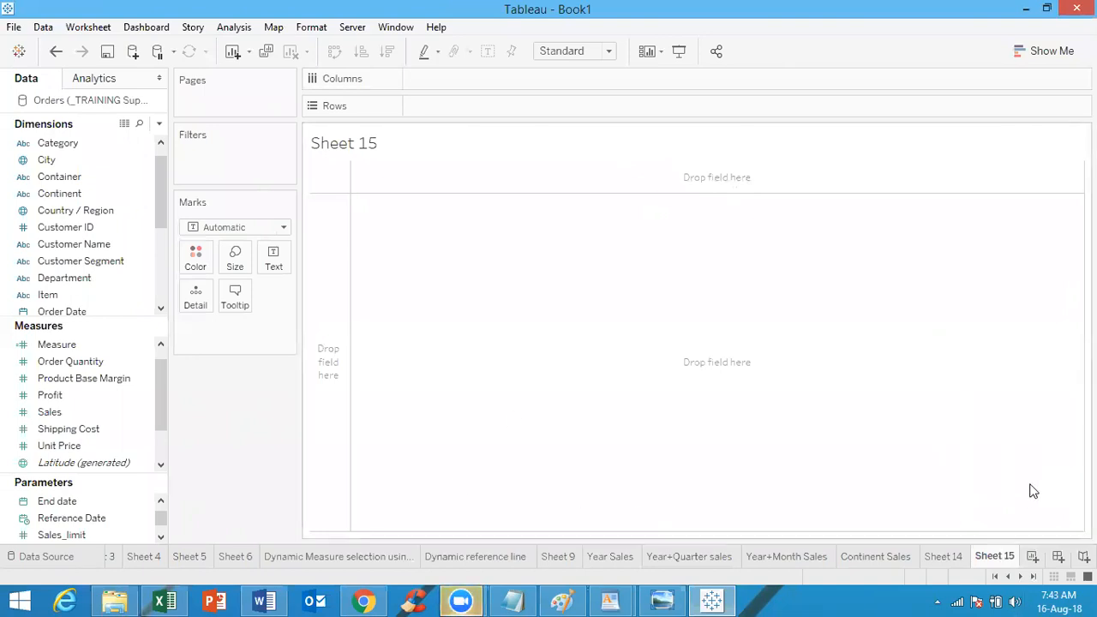
right_click(995, 562)
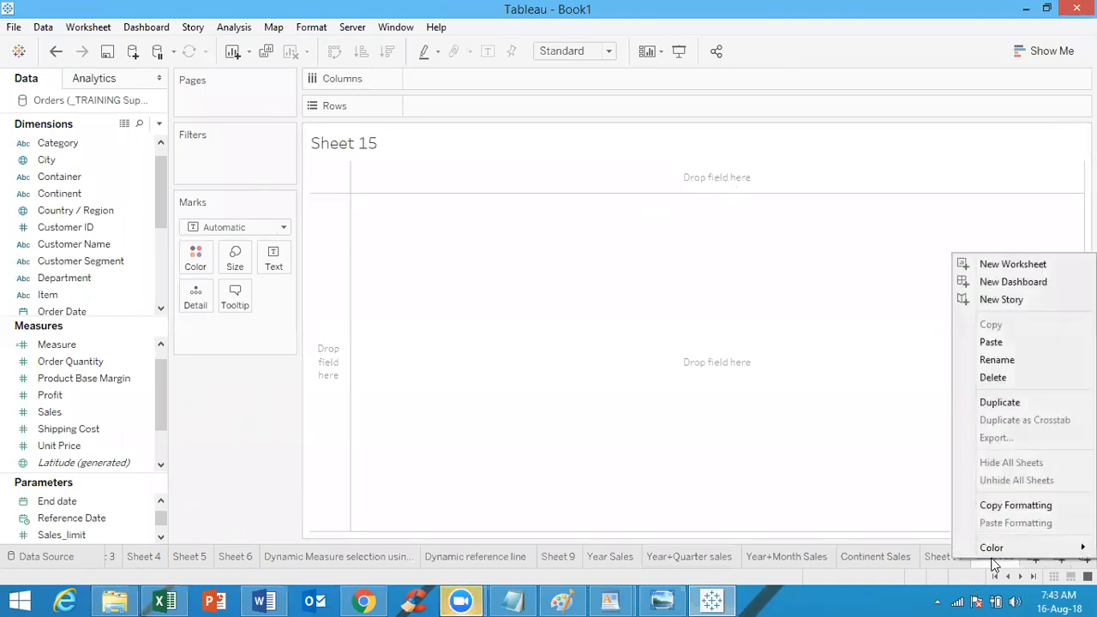
left_click(997, 360)
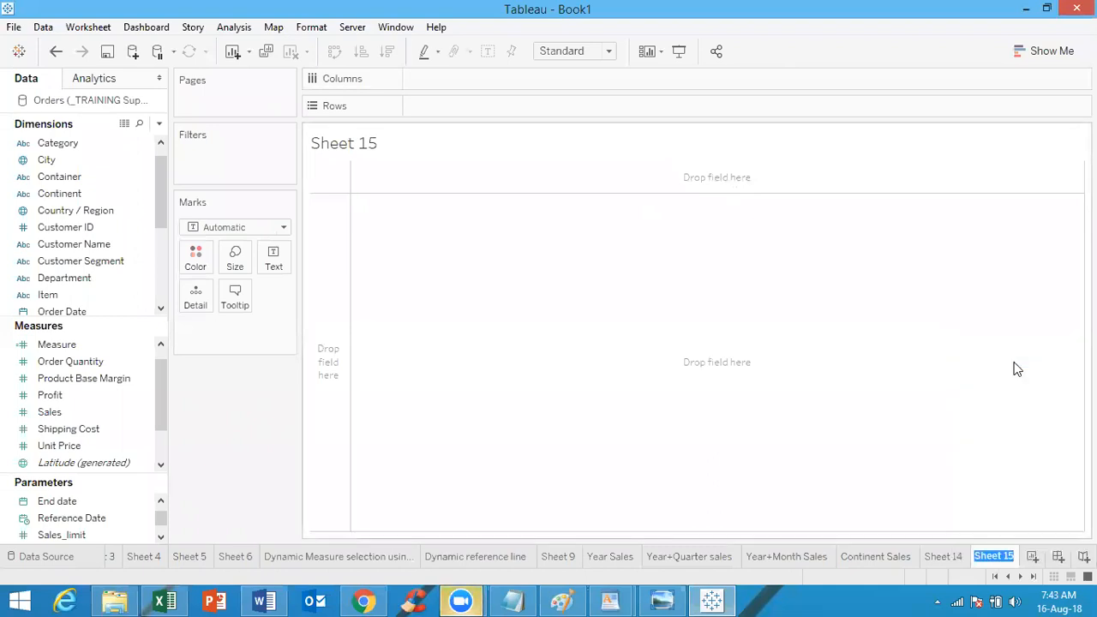
type("Count")
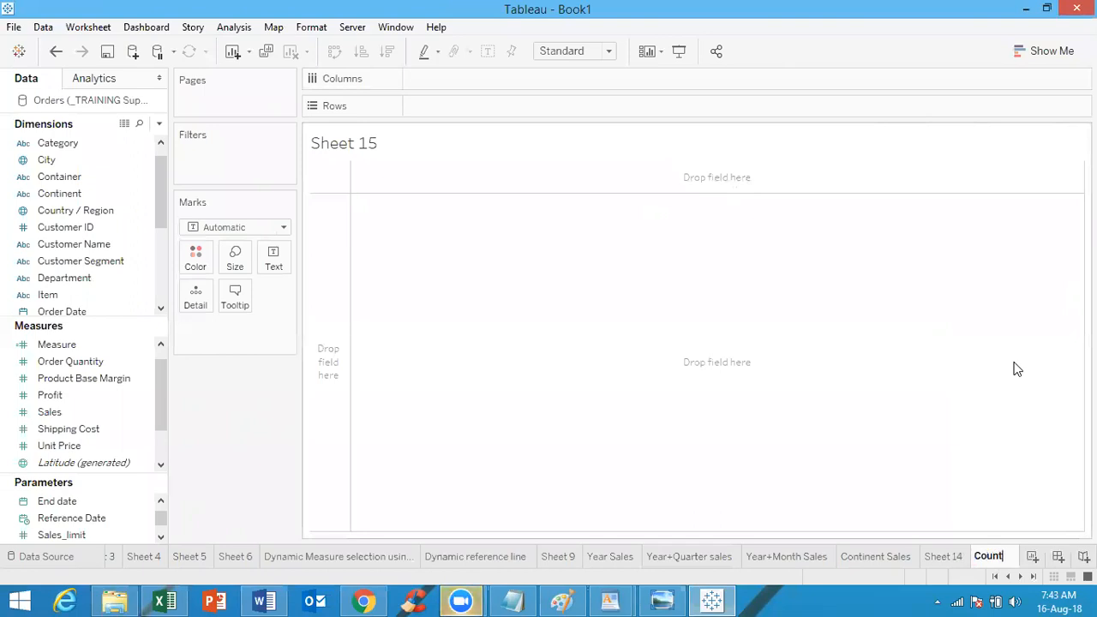
type("ry Sales")
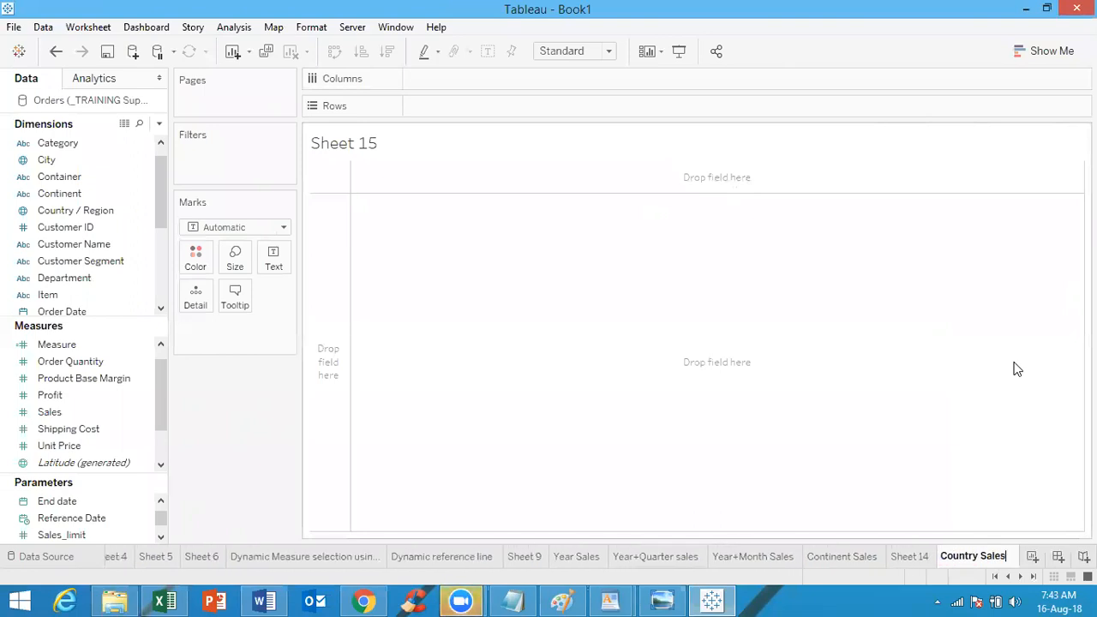
key("Return")
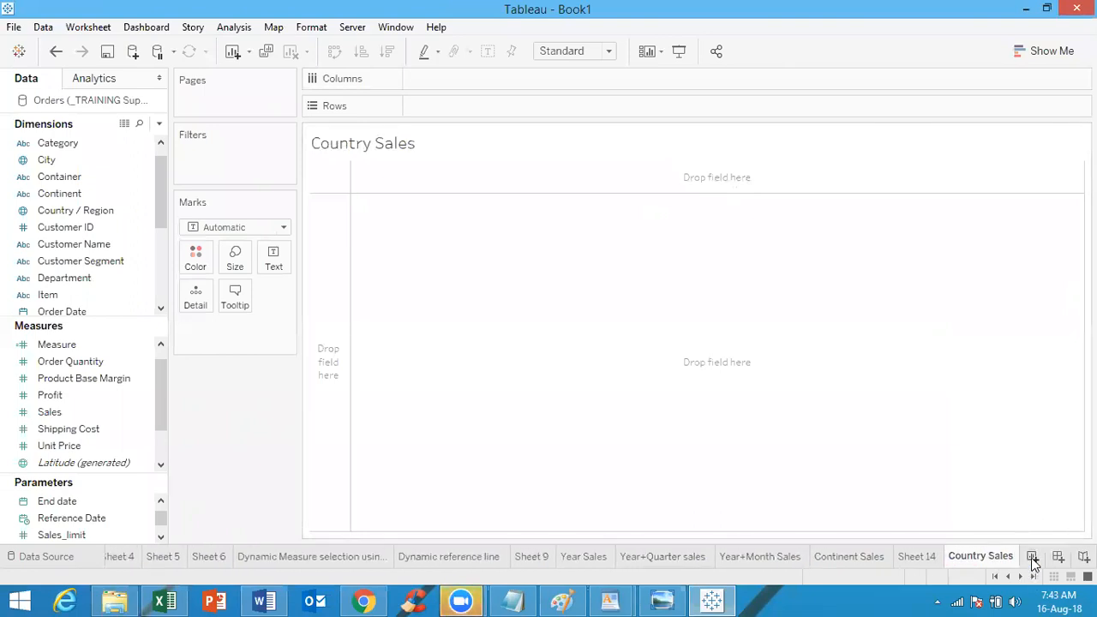
Add another worksheet after Country Sales and name it State sales
left_click(1033, 557)
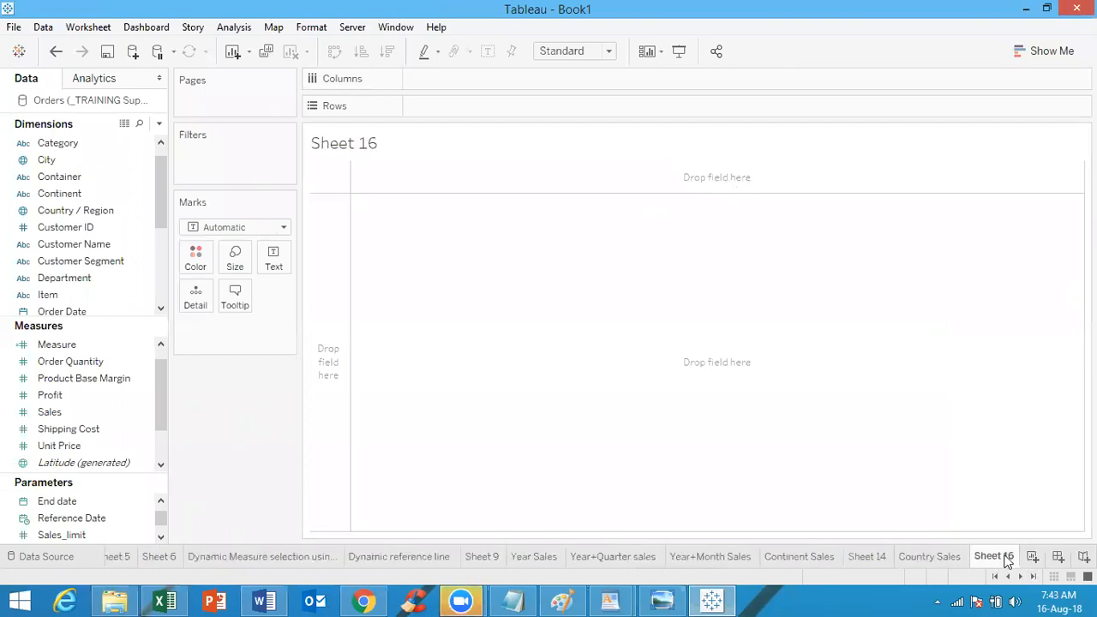
right_click(1008, 561)
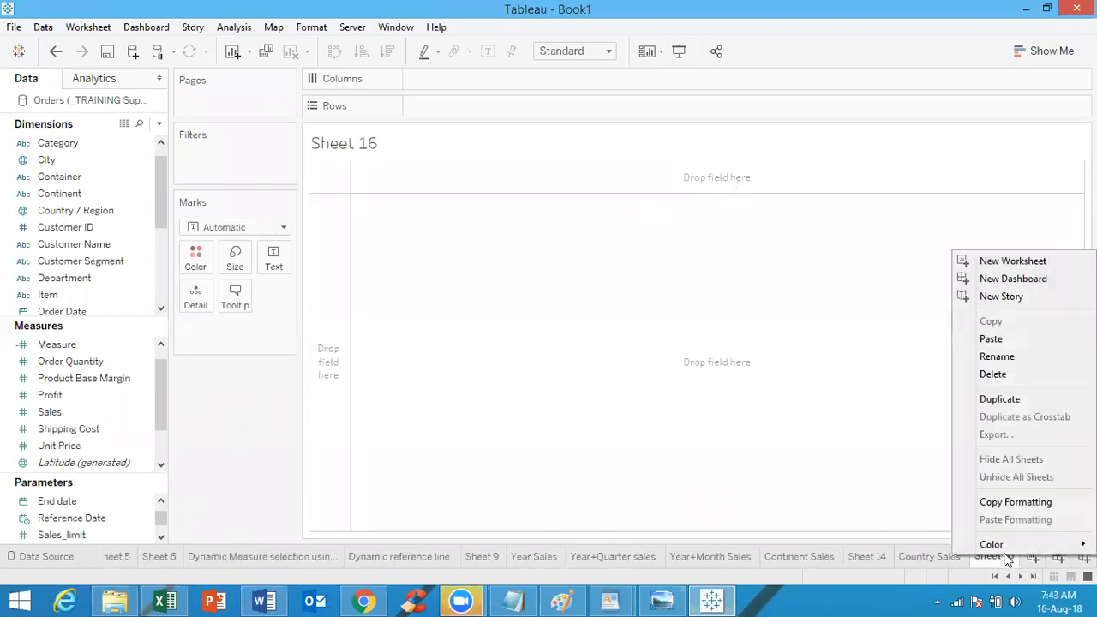
left_click(1008, 360)
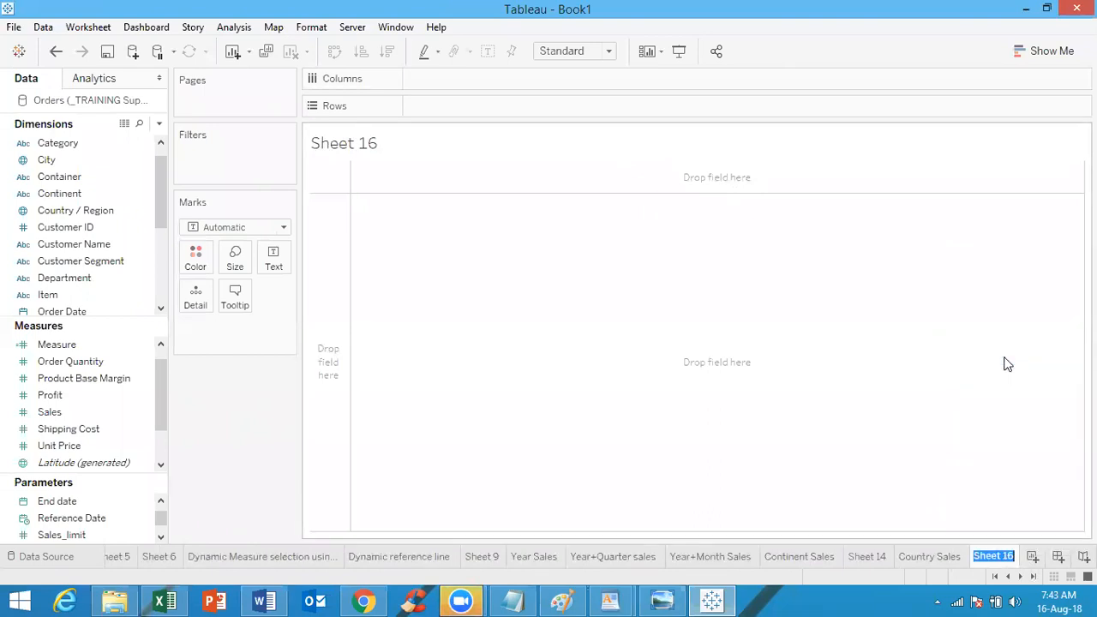
type("State sales")
key("Return")
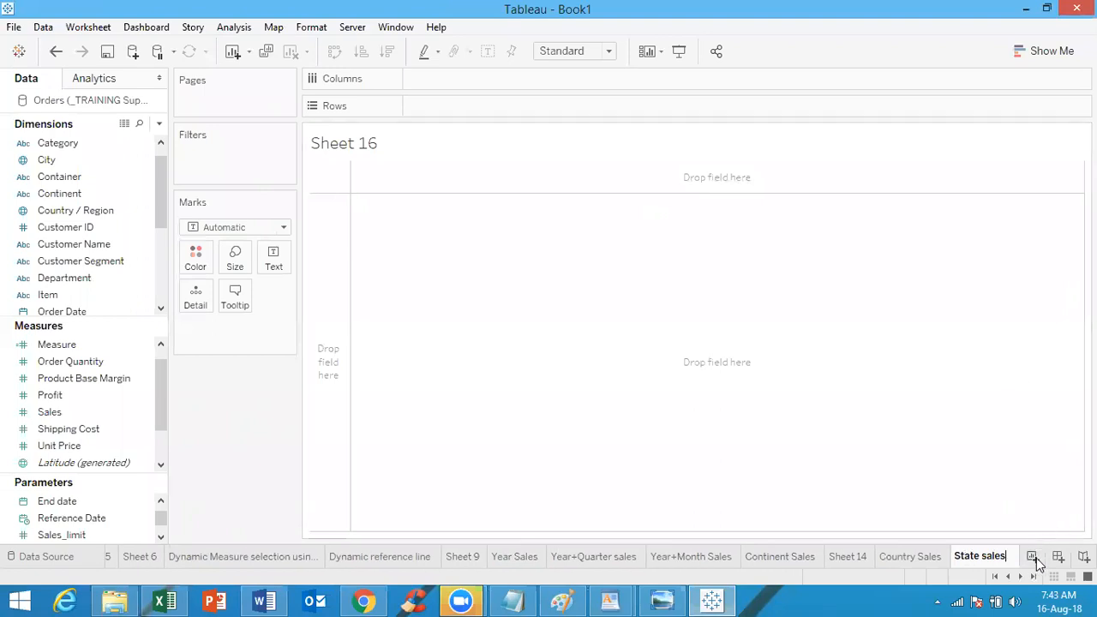
Add a worksheet named City sales after State sales, and return to the Country Sales worksheet
left_click(1032, 557)
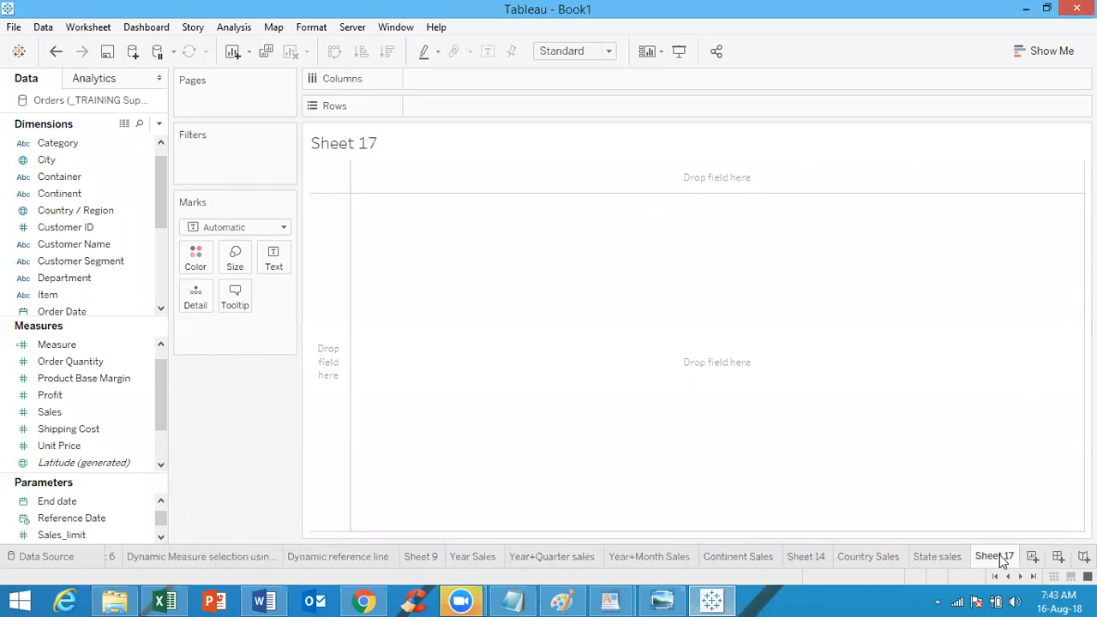
right_click(1003, 560)
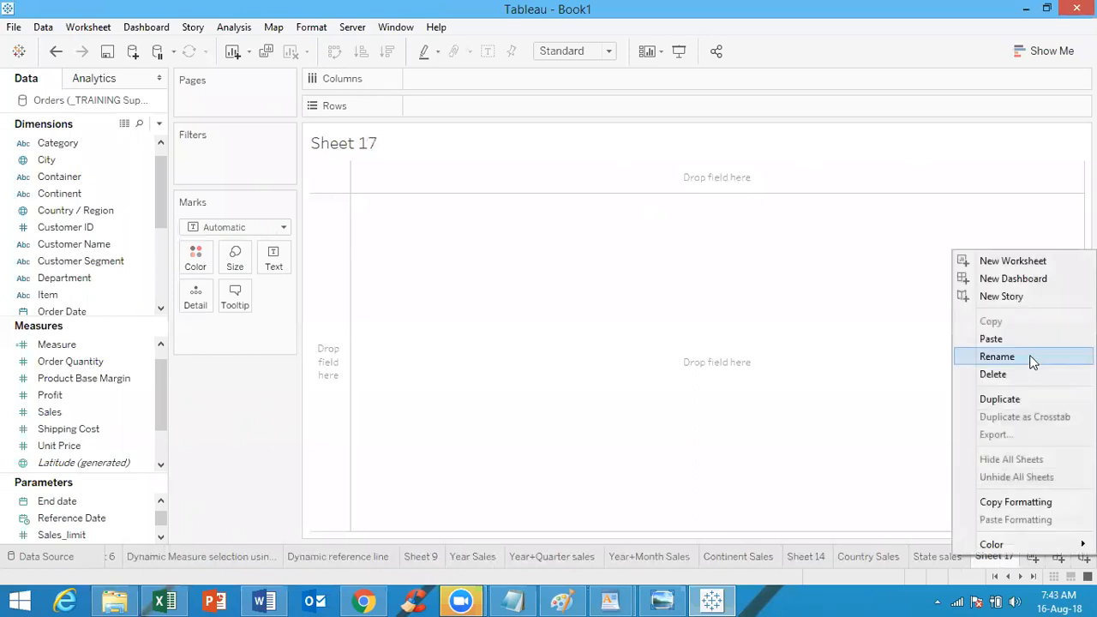
left_click(997, 357)
type("Ci")
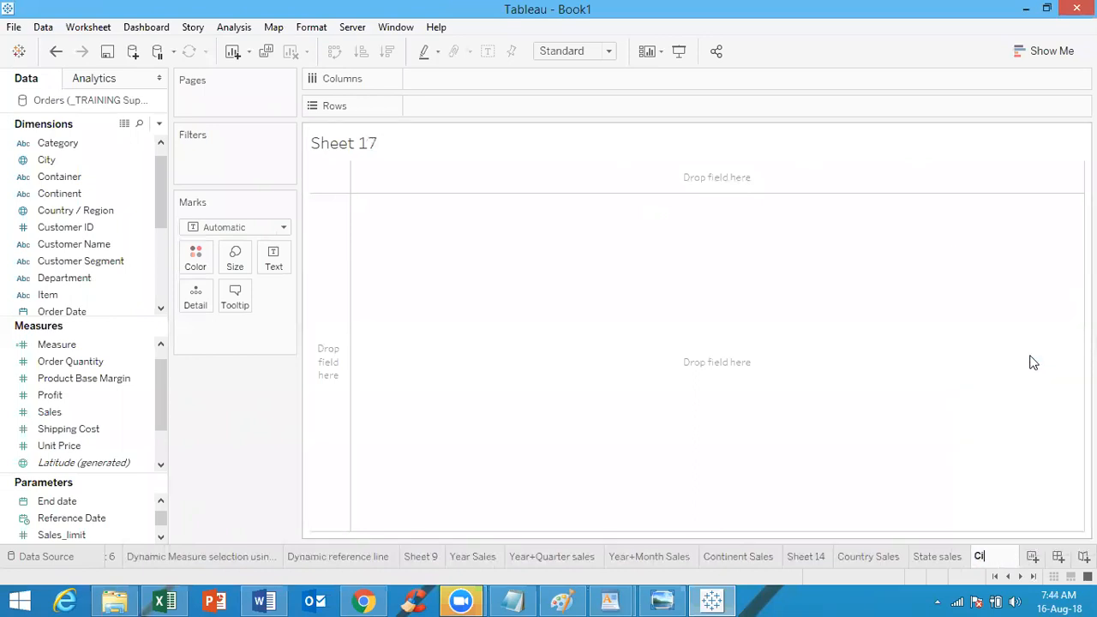
type("ty sales")
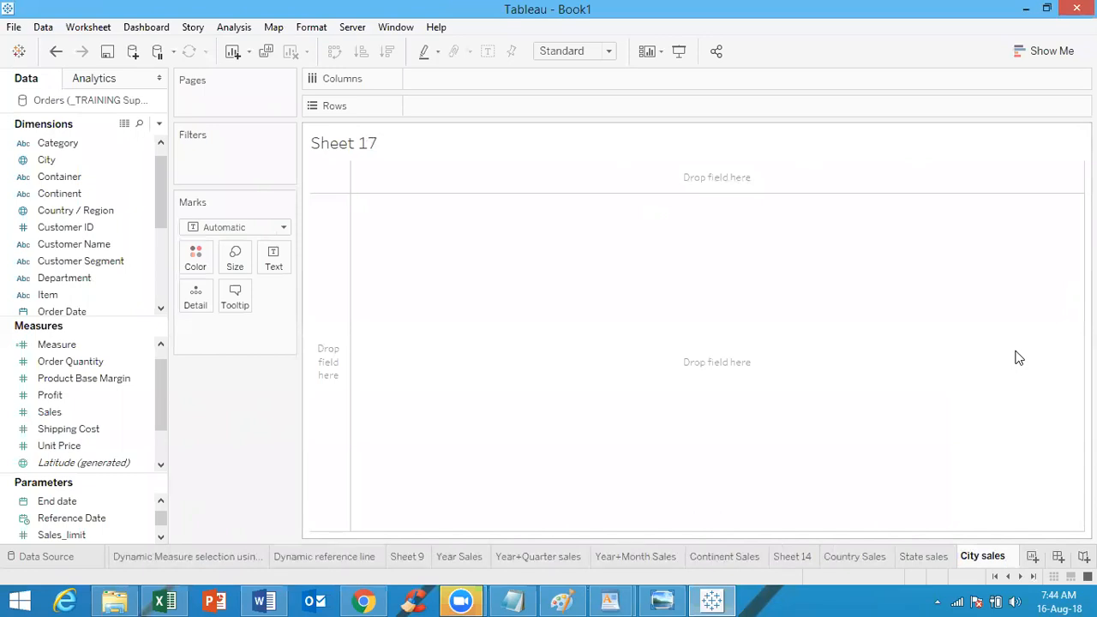
left_click(856, 556)
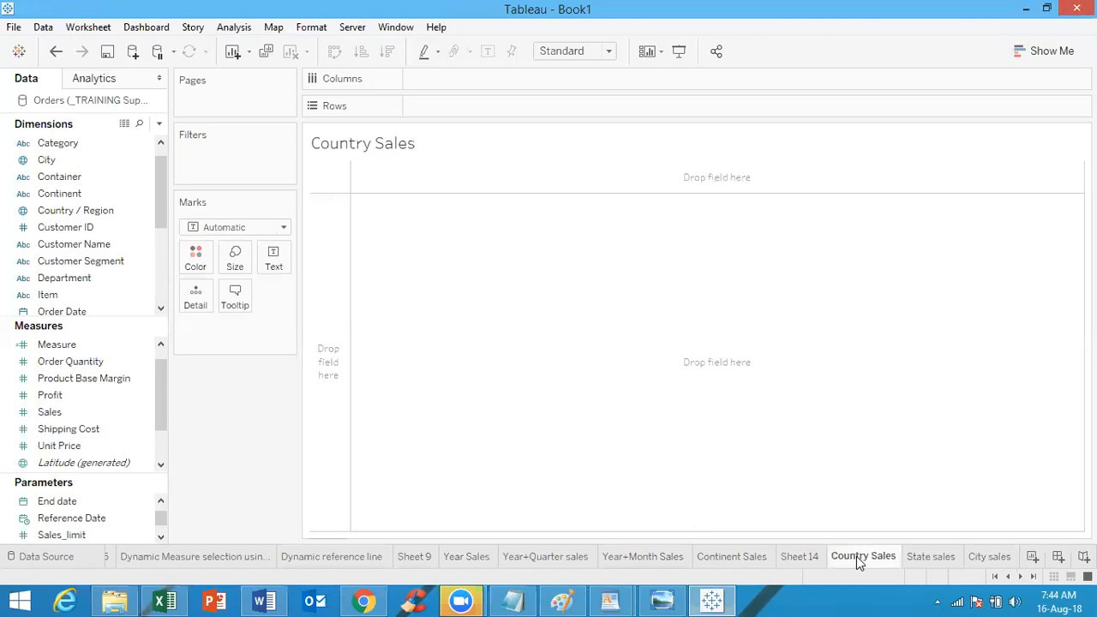
left_click(940, 563)
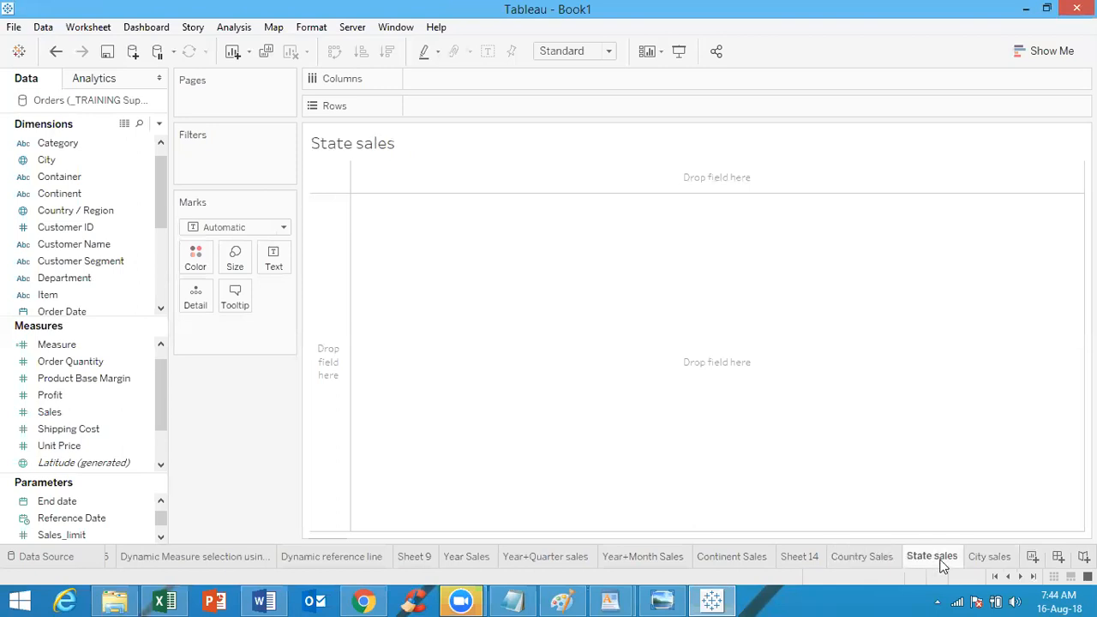
left_click(987, 558)
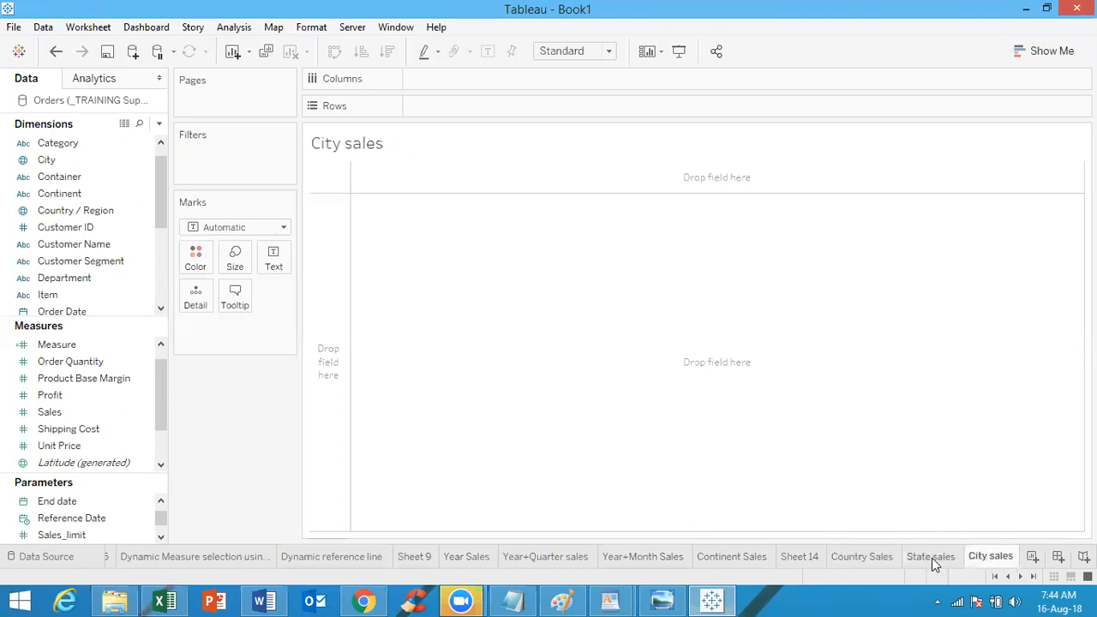
left_click(937, 561)
left_click(997, 558)
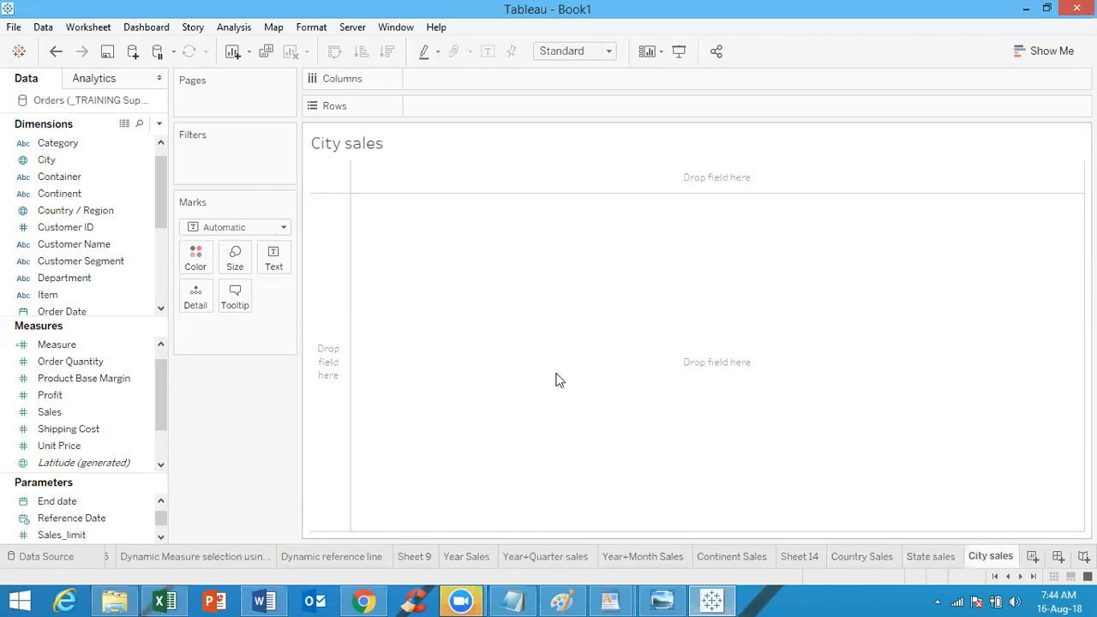
Build a map of Country / Region on the Country Sales worksheet
left_click(871, 555)
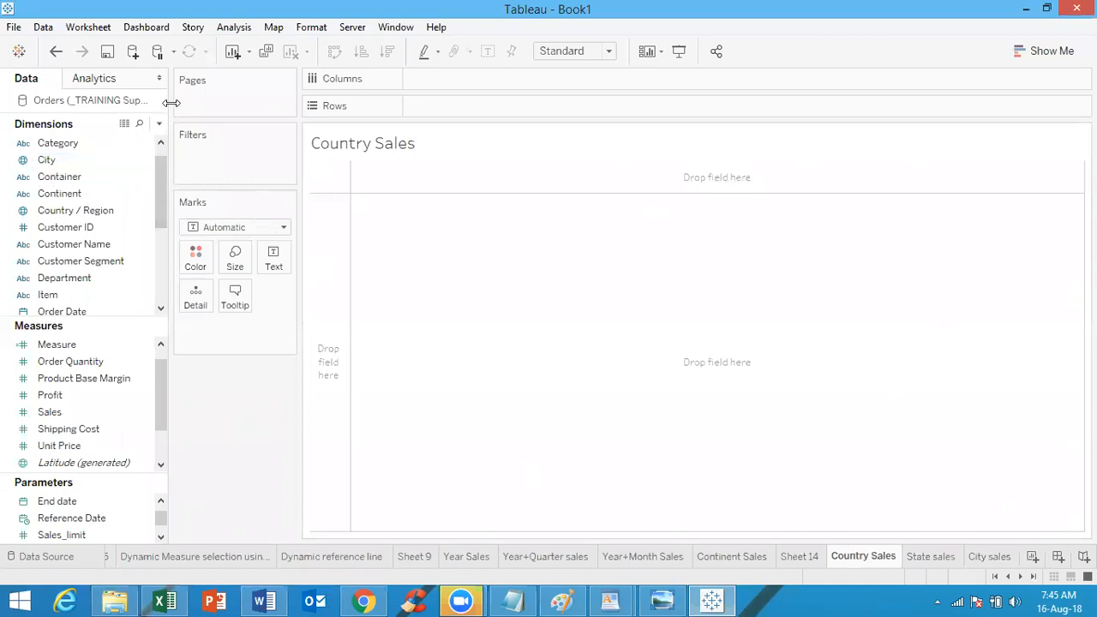
left_click(86, 214)
double_click(87, 214)
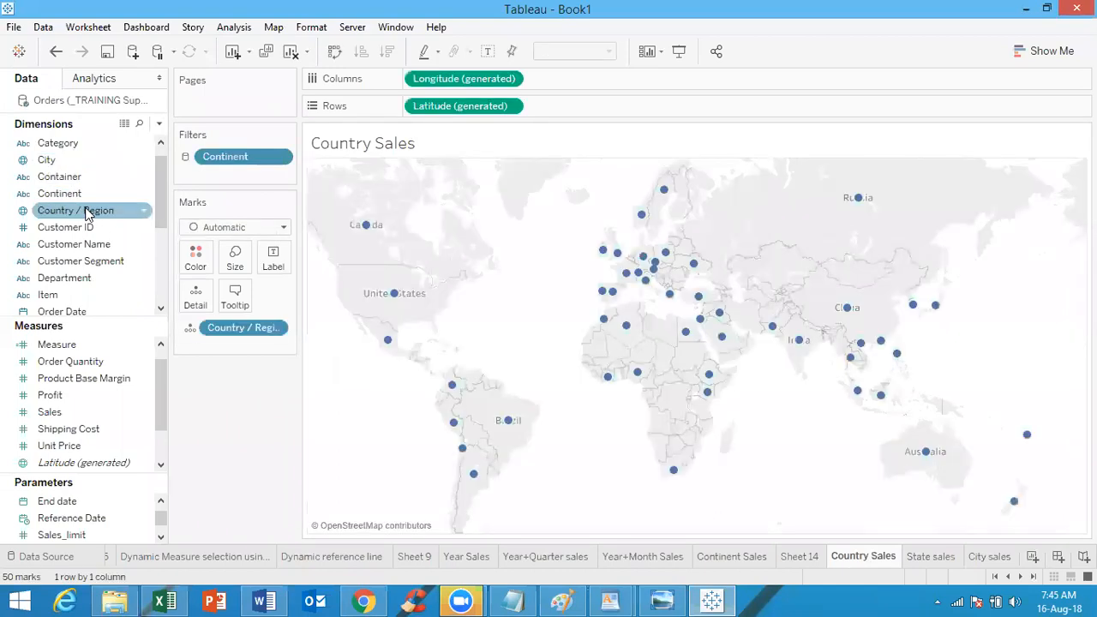
Remove the Continent filter from the Country Sales worksheet and show a Country / Region filter instead
left_click(280, 157)
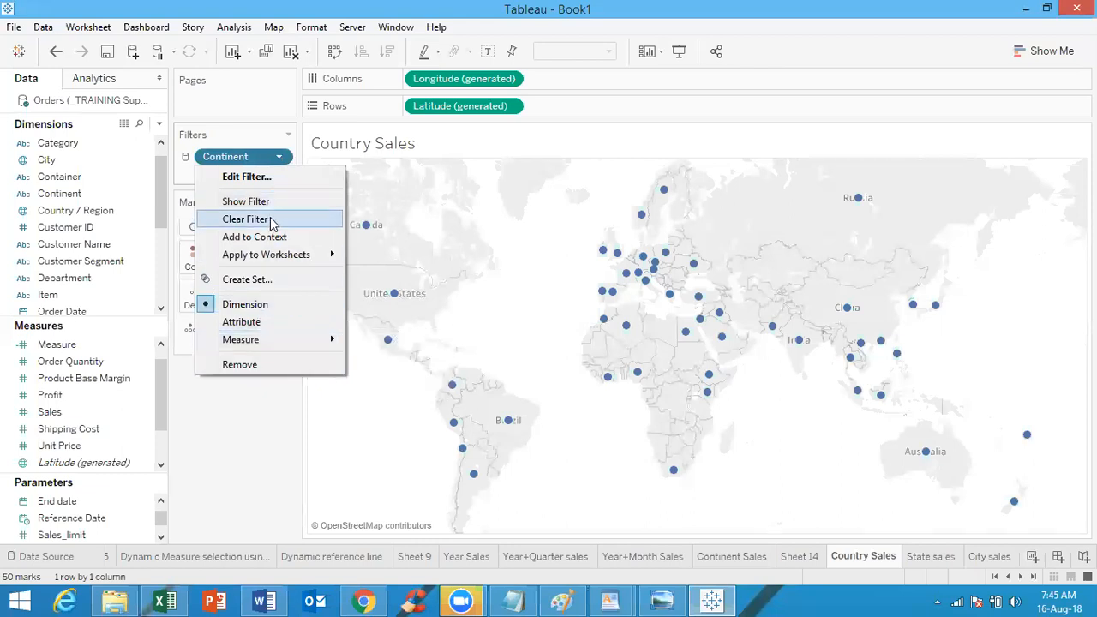
mouse_move(277, 255)
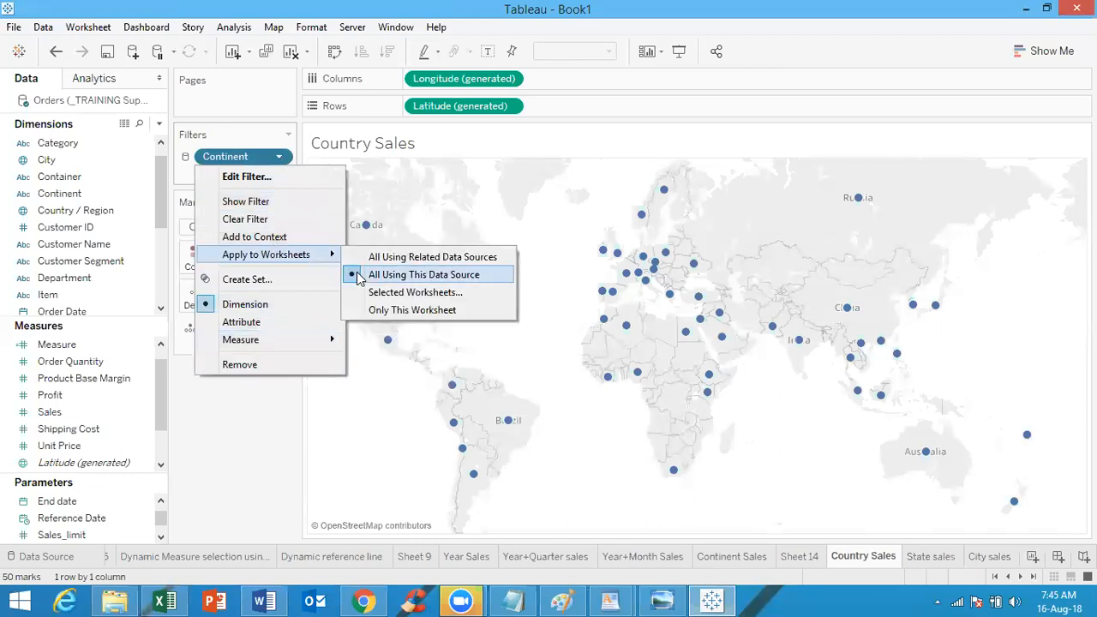
left_click(271, 219)
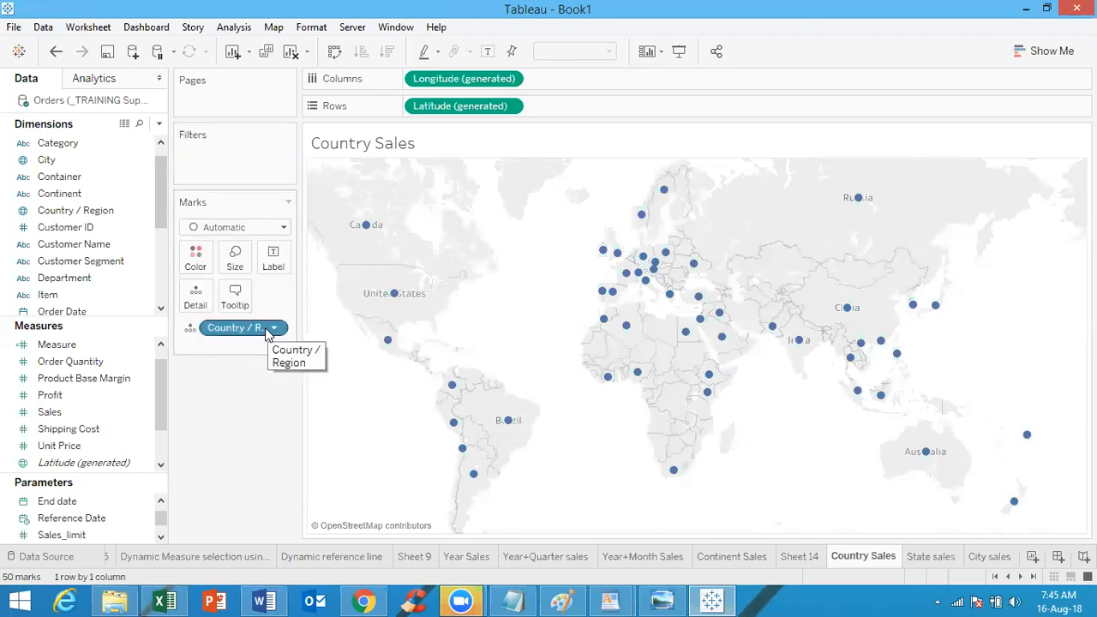
right_click(117, 214)
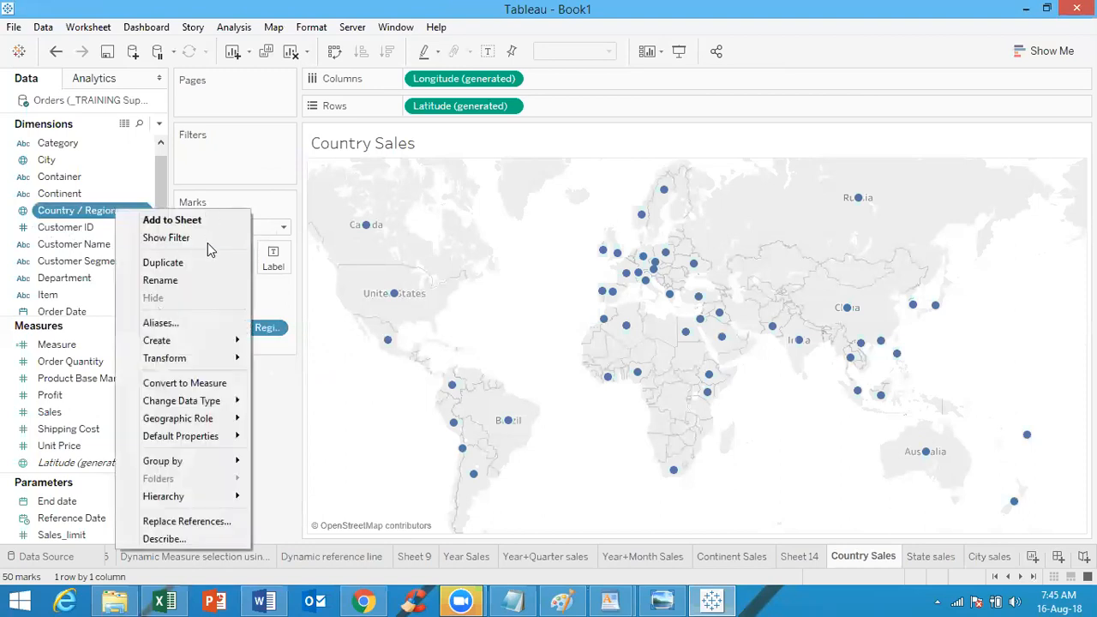
left_click(208, 248)
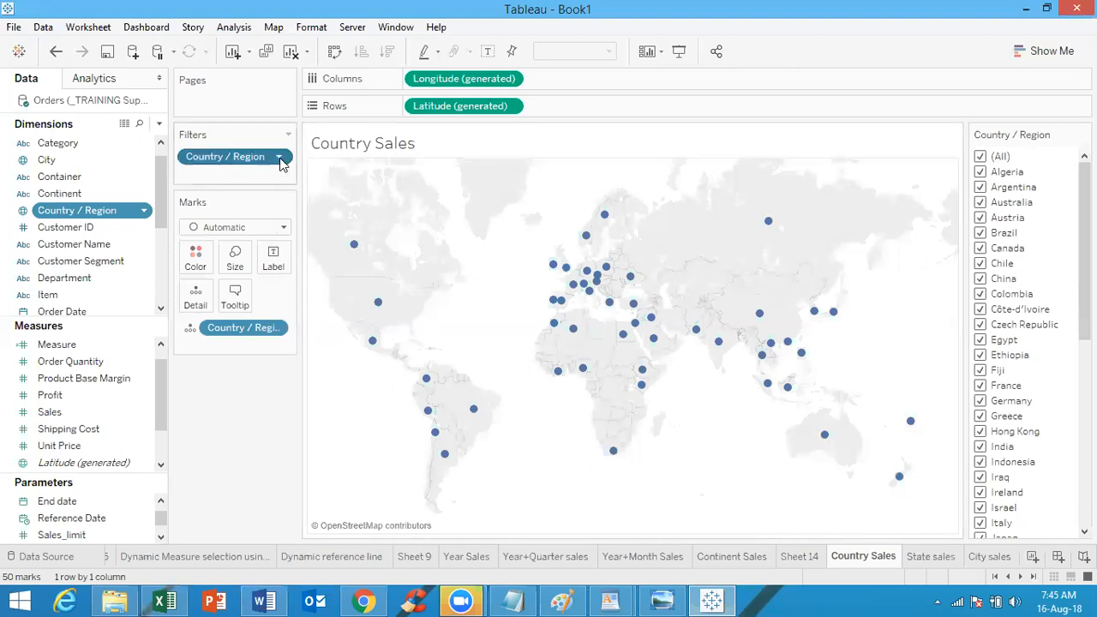
left_click(280, 158)
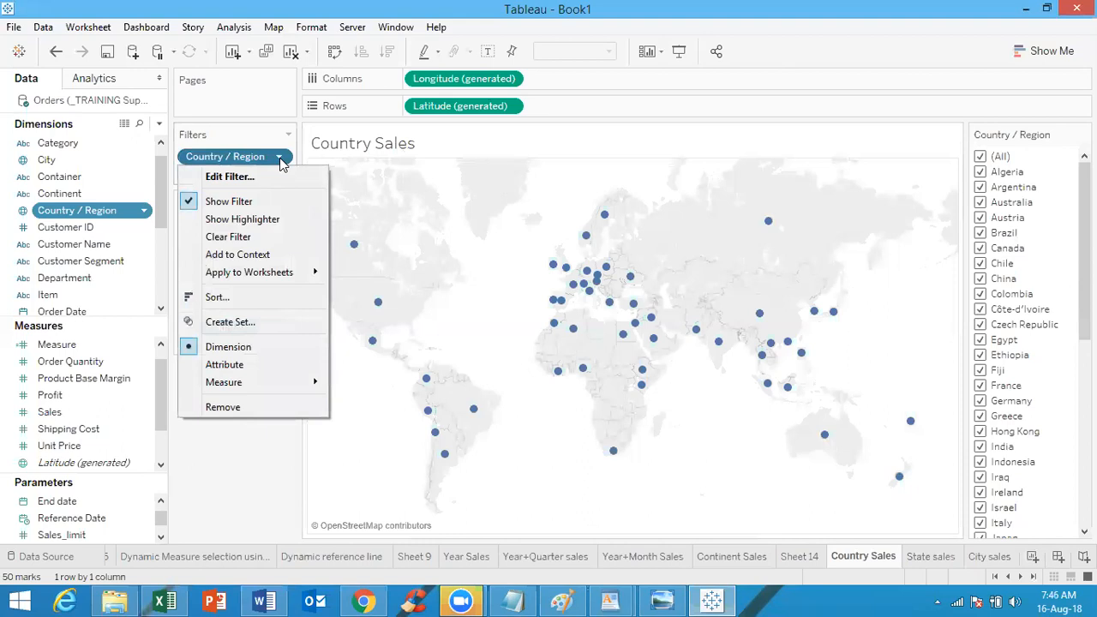
mouse_move(309, 273)
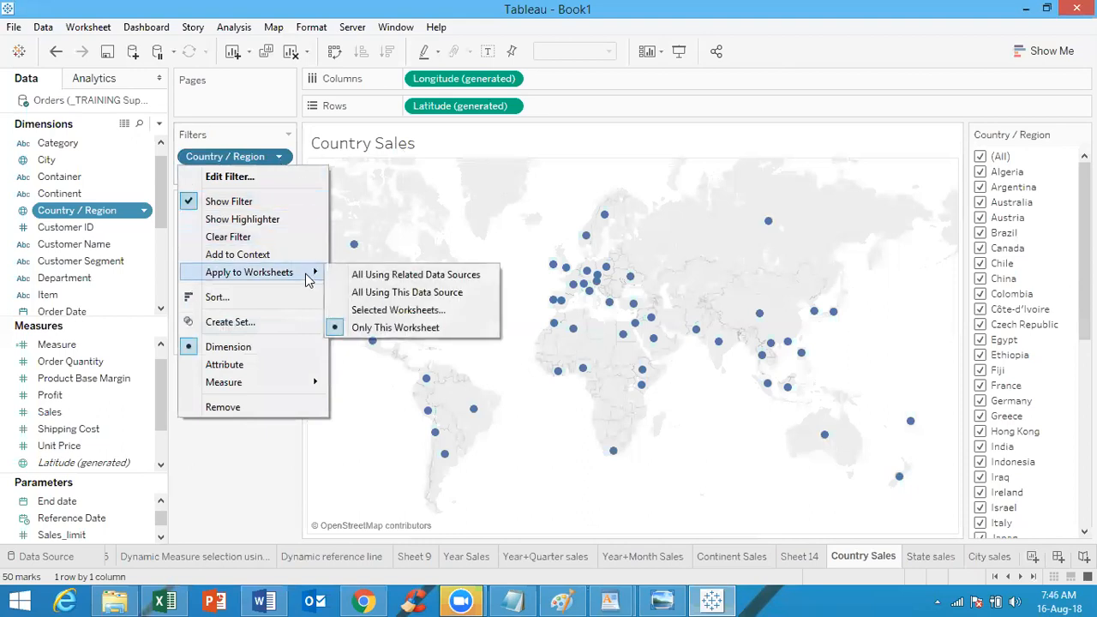
left_click(375, 310)
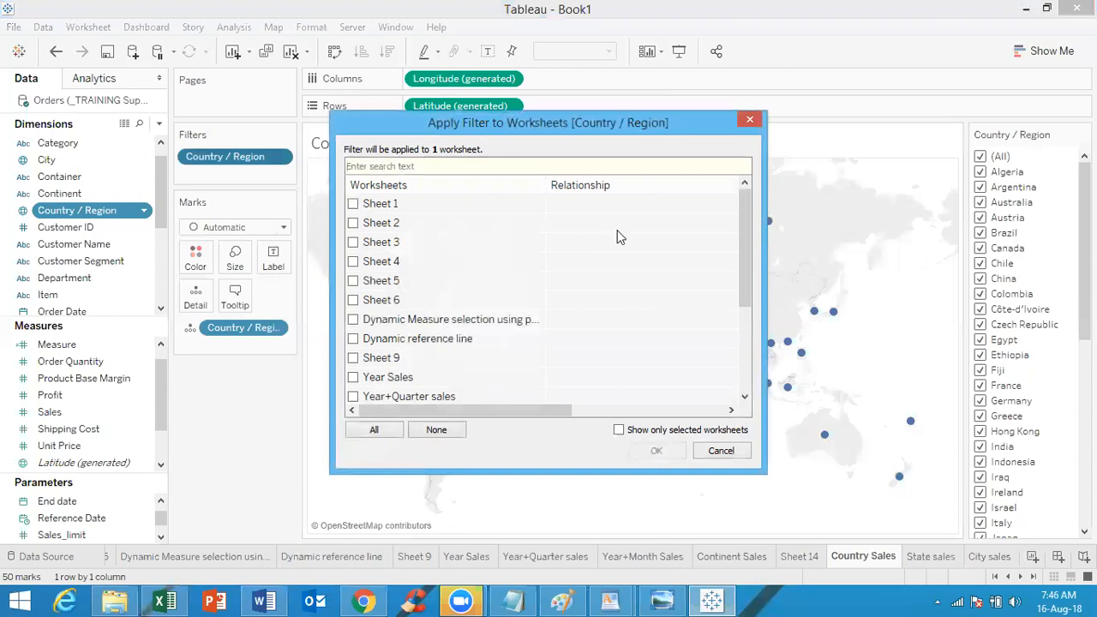
left_click_drag(746, 249, 745, 331)
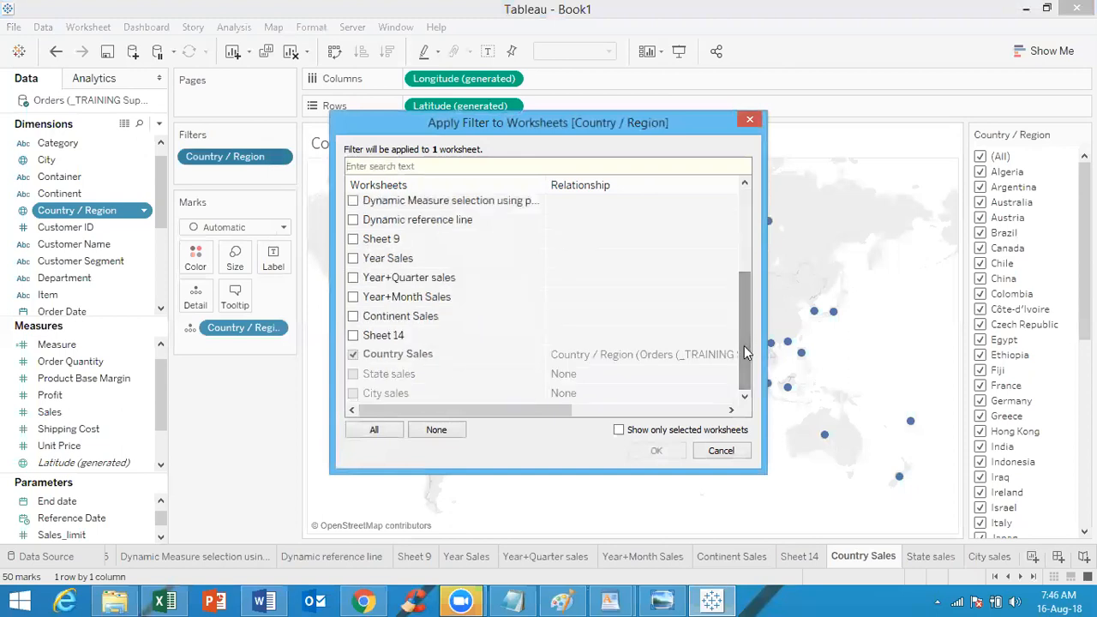
left_click(750, 120)
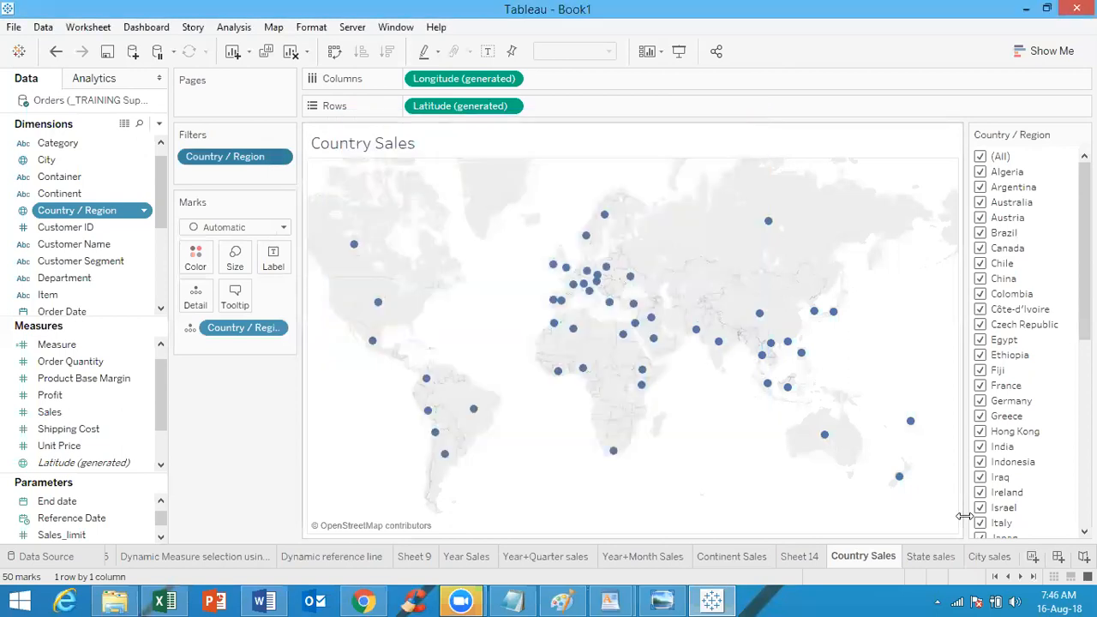
Add Country / Region maps to the State sales and City sales worksheets
left_click(936, 556)
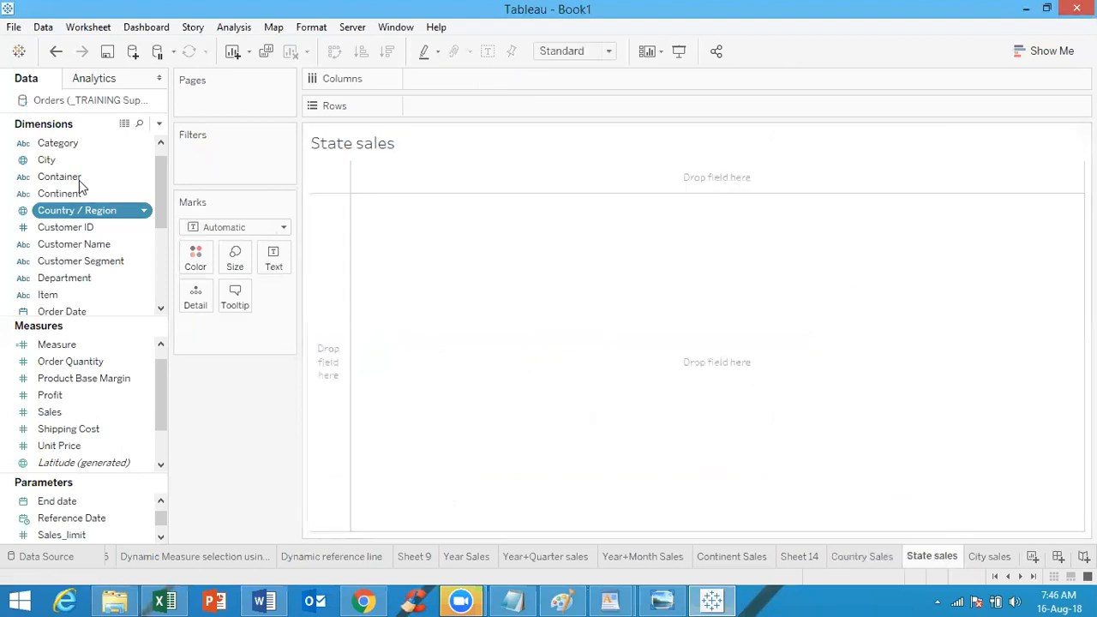
double_click(75, 211)
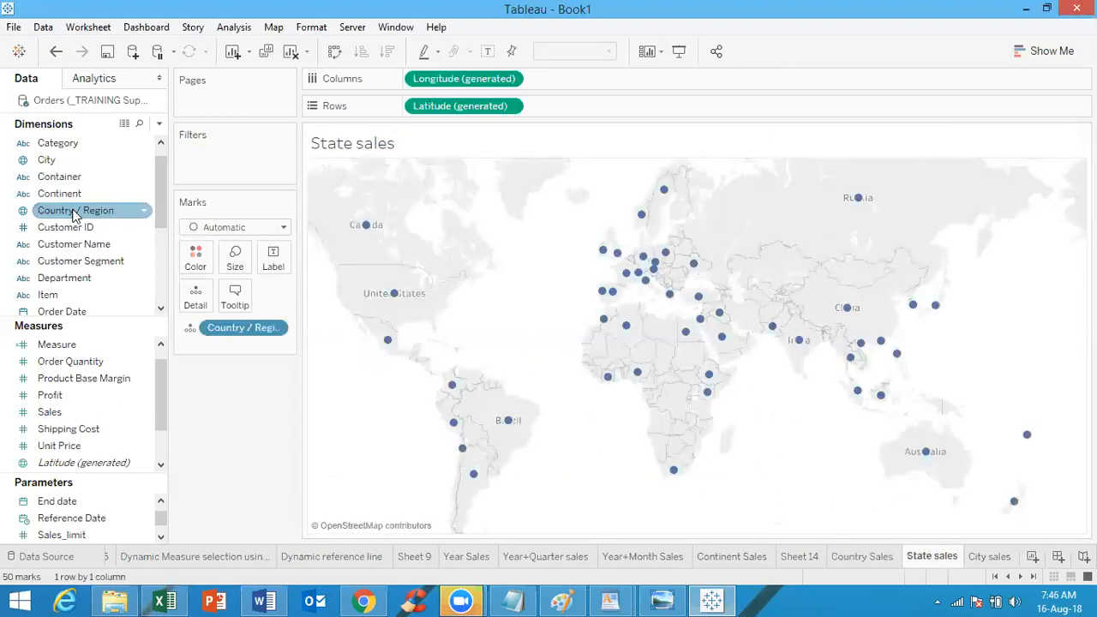
left_click(990, 556)
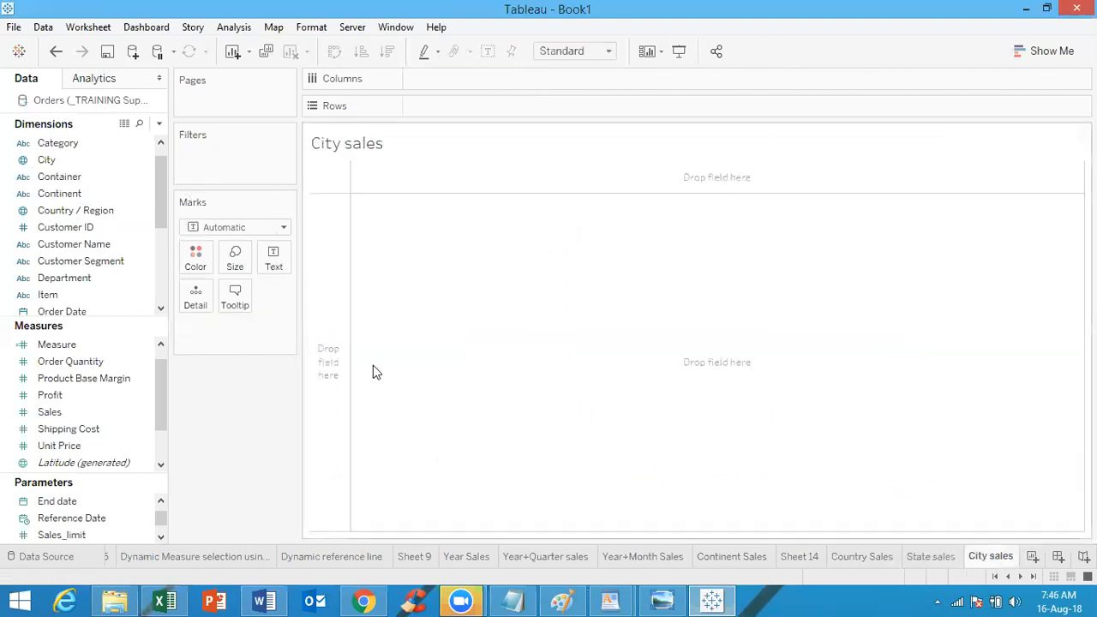
double_click(91, 211)
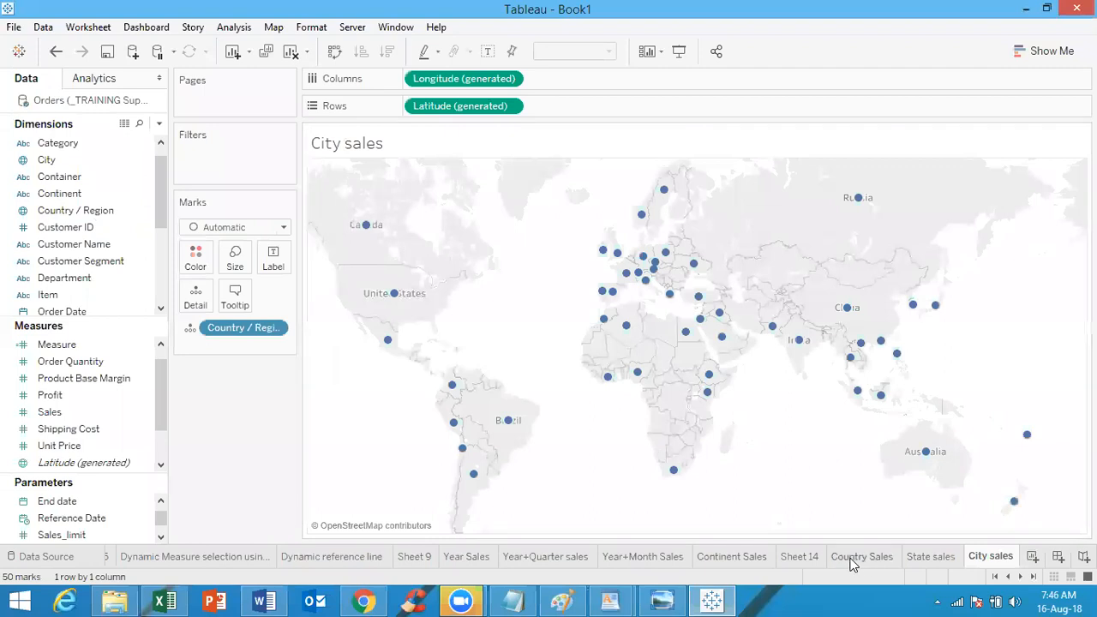
Apply the Country / Region filter of the Country Sales worksheet to the State sales and City sales worksheets as well
left_click(862, 557)
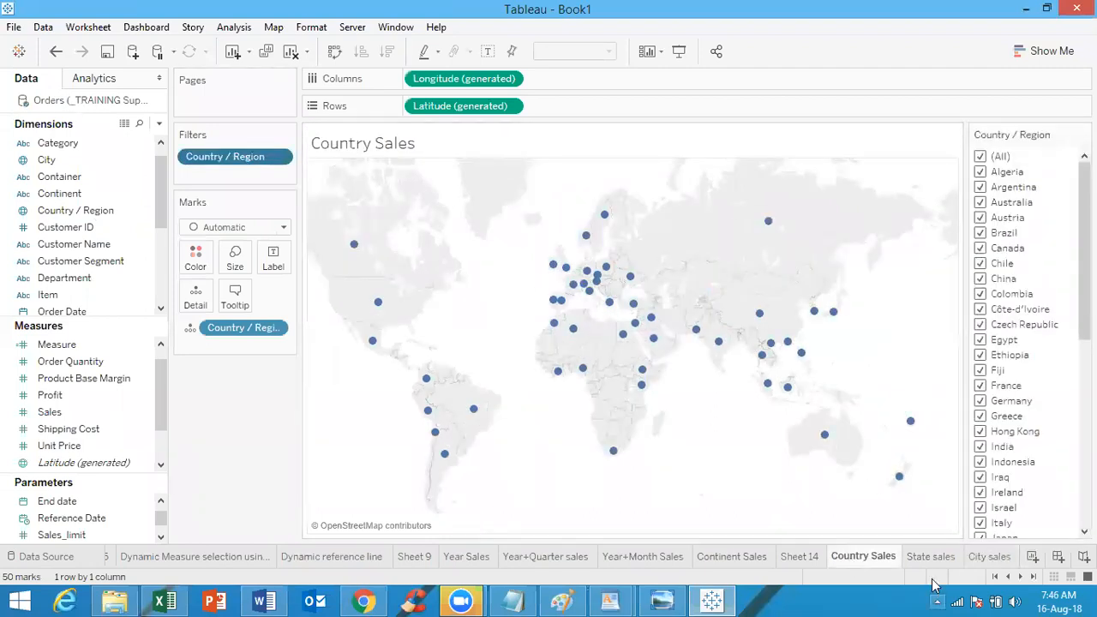
left_click(933, 558)
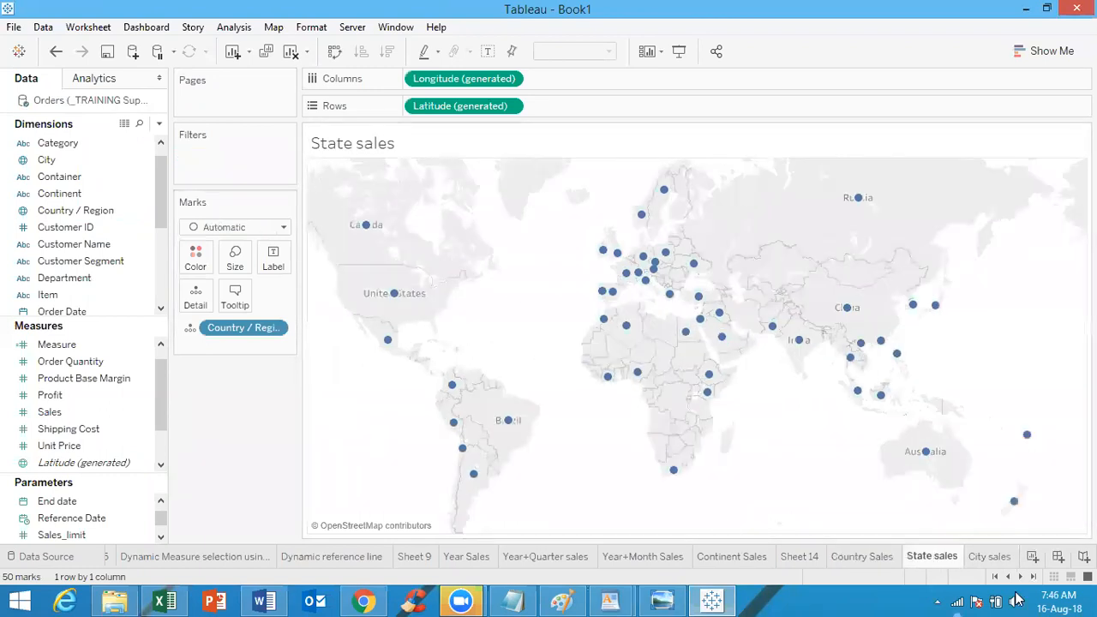
left_click(861, 557)
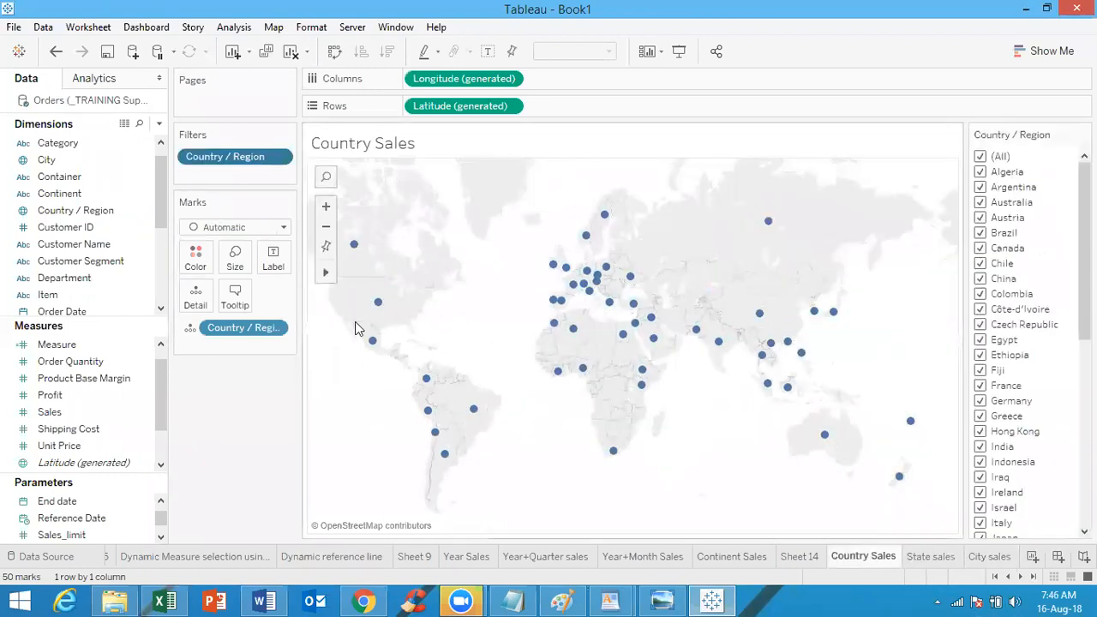
left_click(285, 158)
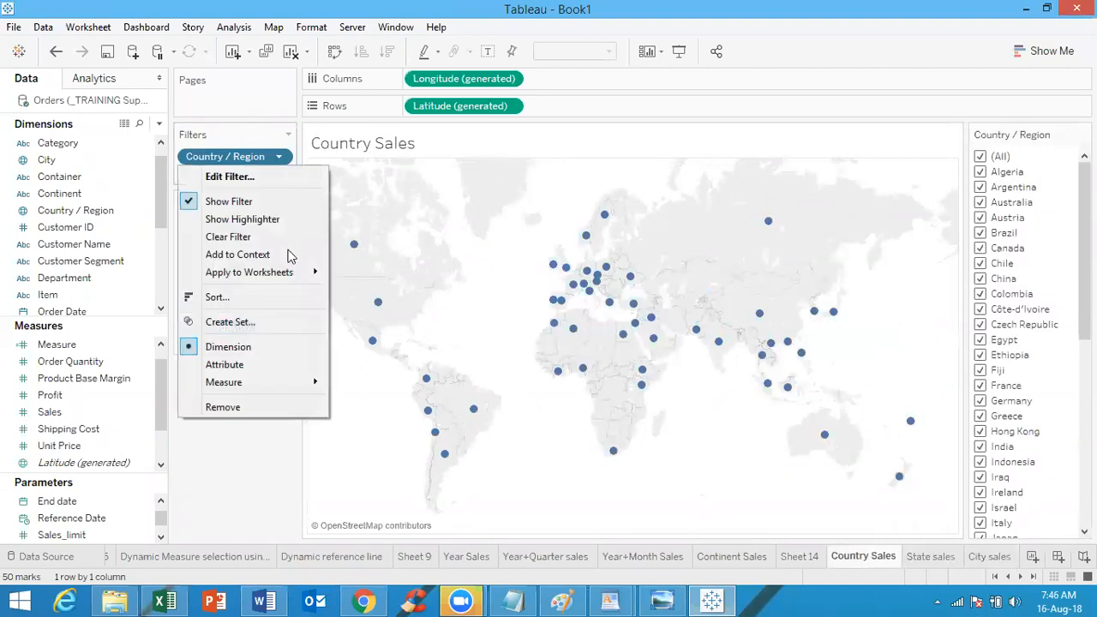
mouse_move(292, 272)
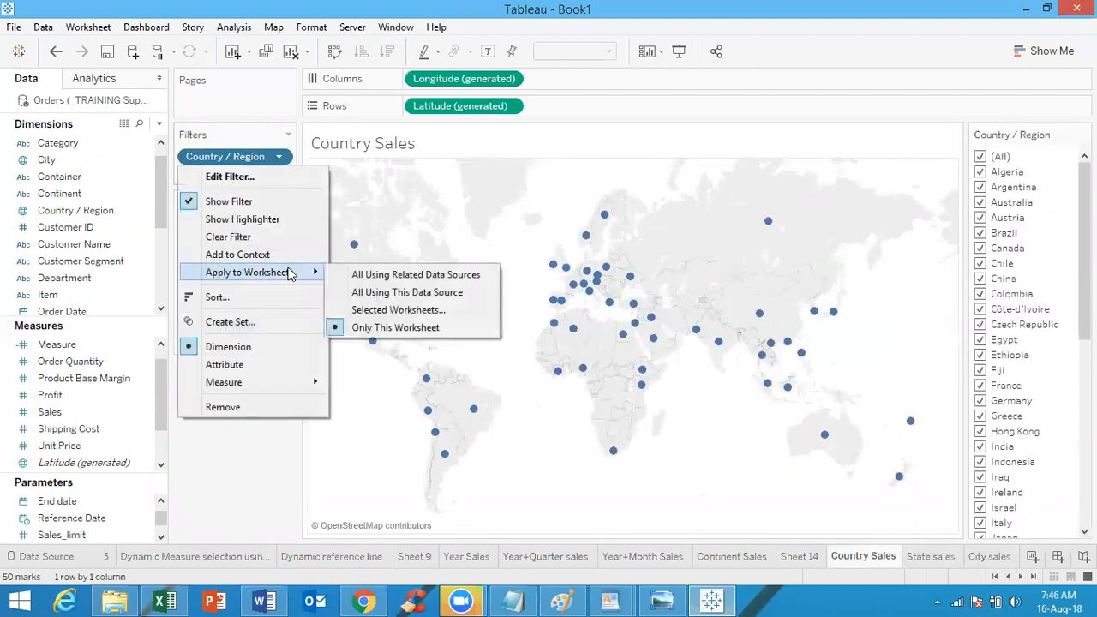
left_click(378, 311)
left_click_drag(745, 261, 746, 338)
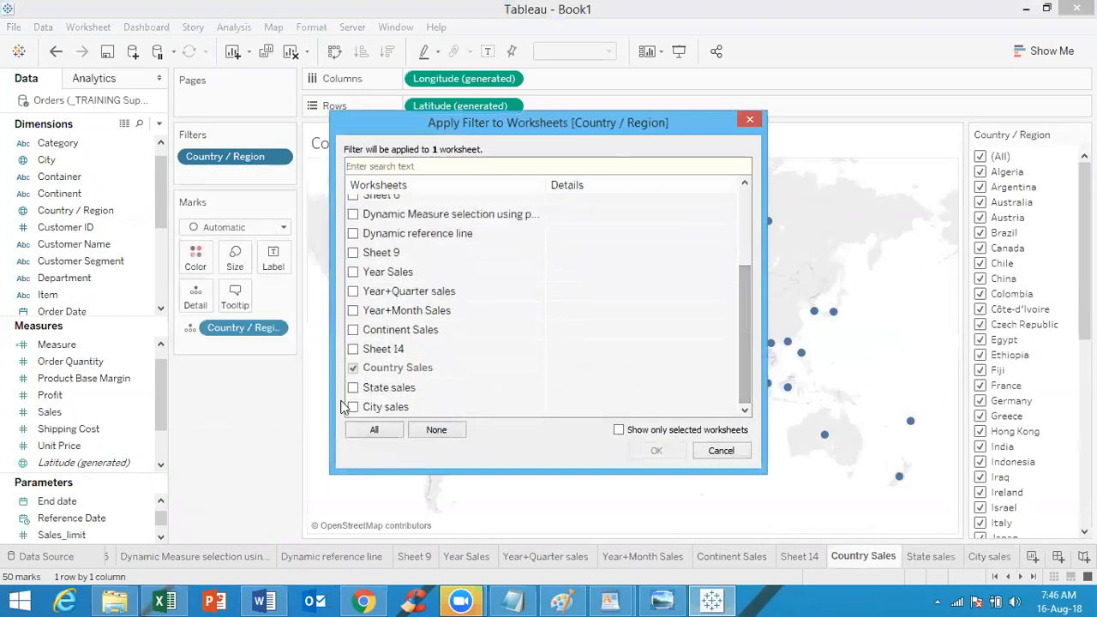
left_click(354, 389)
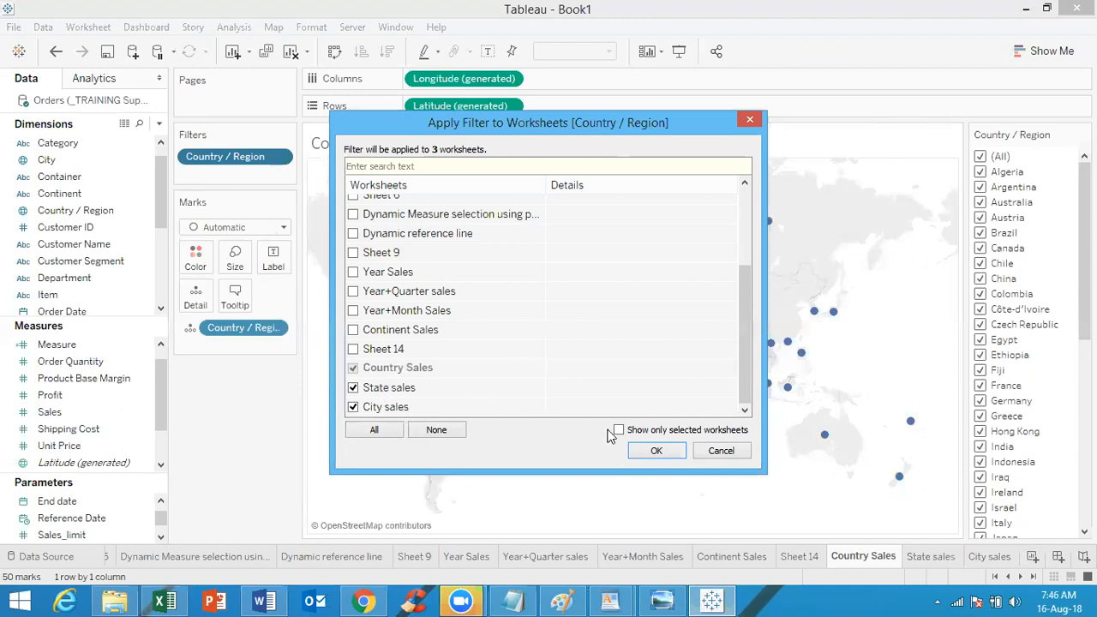
left_click(656, 451)
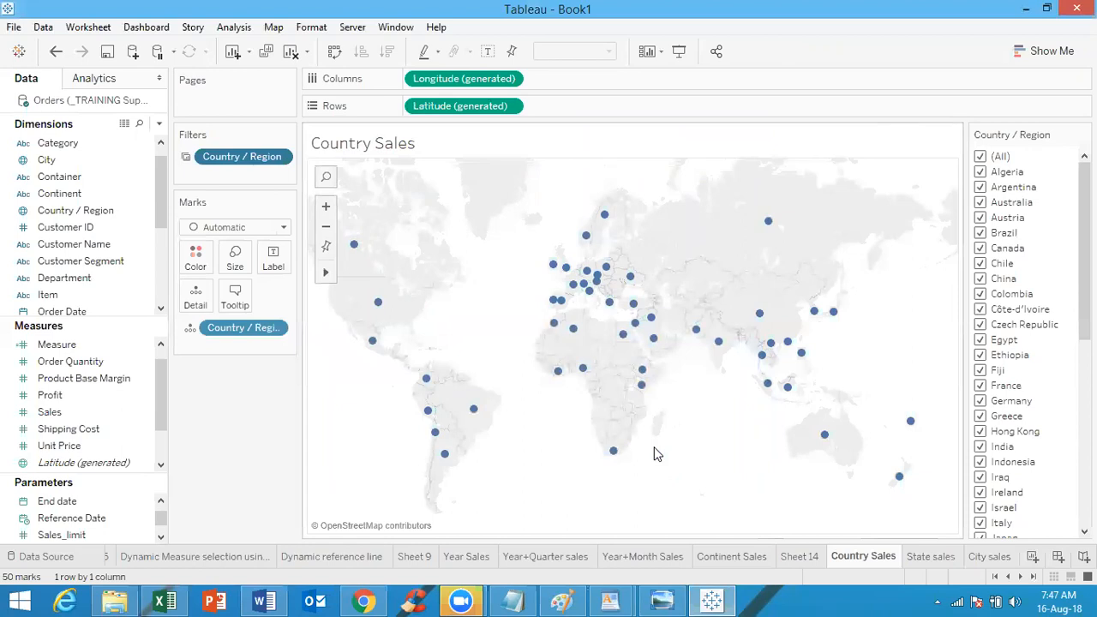
Show a filter for the State dimension on the State sales worksheet
left_click(925, 557)
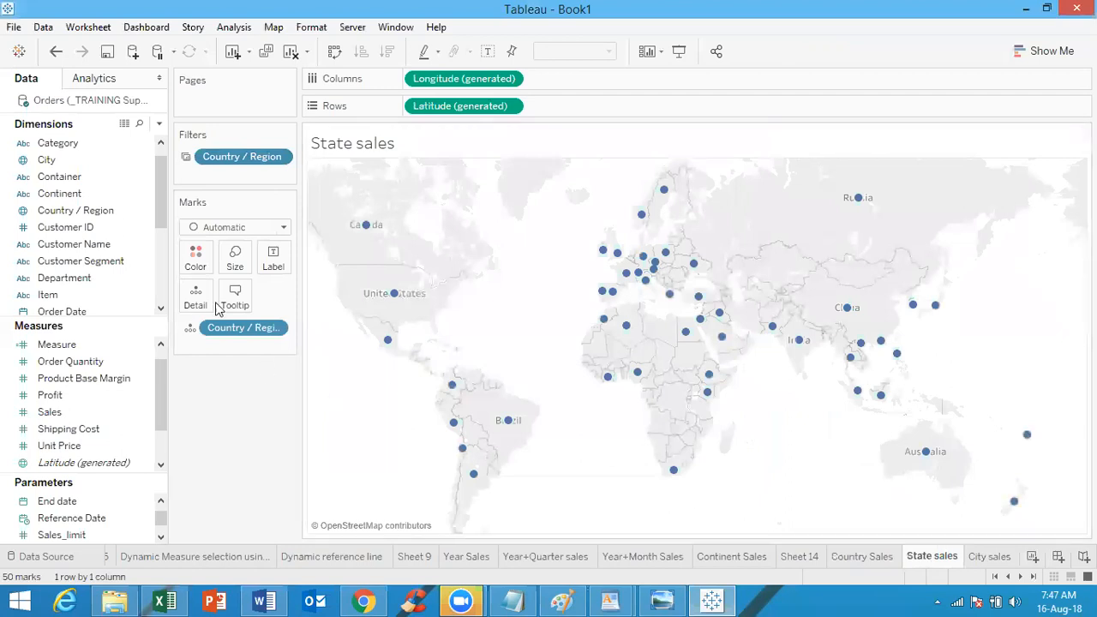
left_click_drag(161, 210, 155, 282)
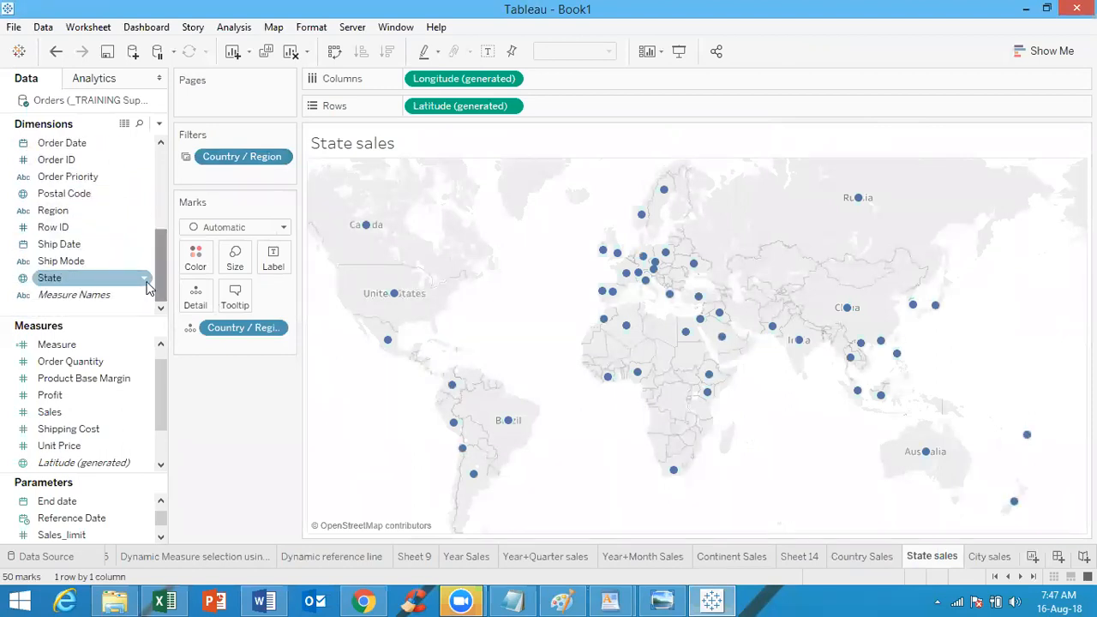
left_click(143, 278)
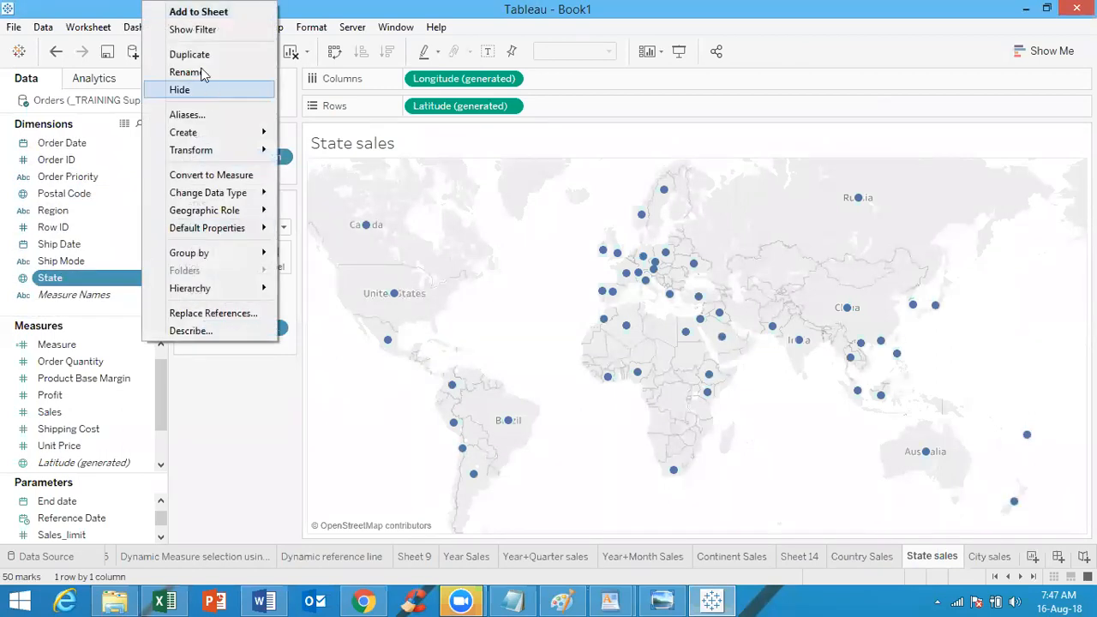
left_click(194, 30)
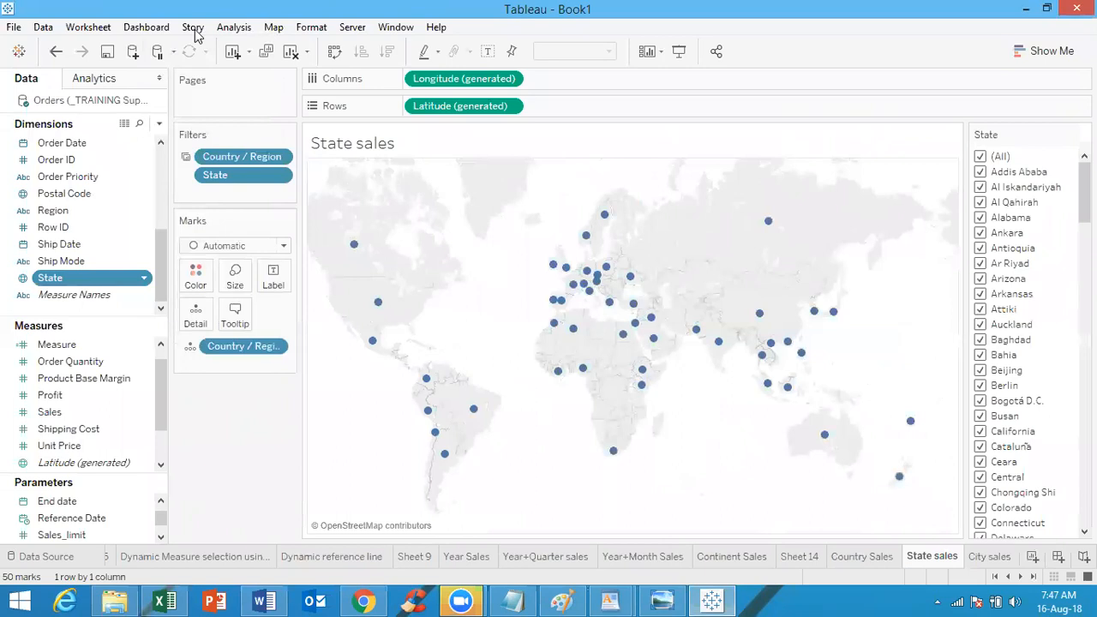
Apply the State filter of the State sales worksheet to the City sales worksheet as well
left_click(278, 176)
mouse_move(294, 275)
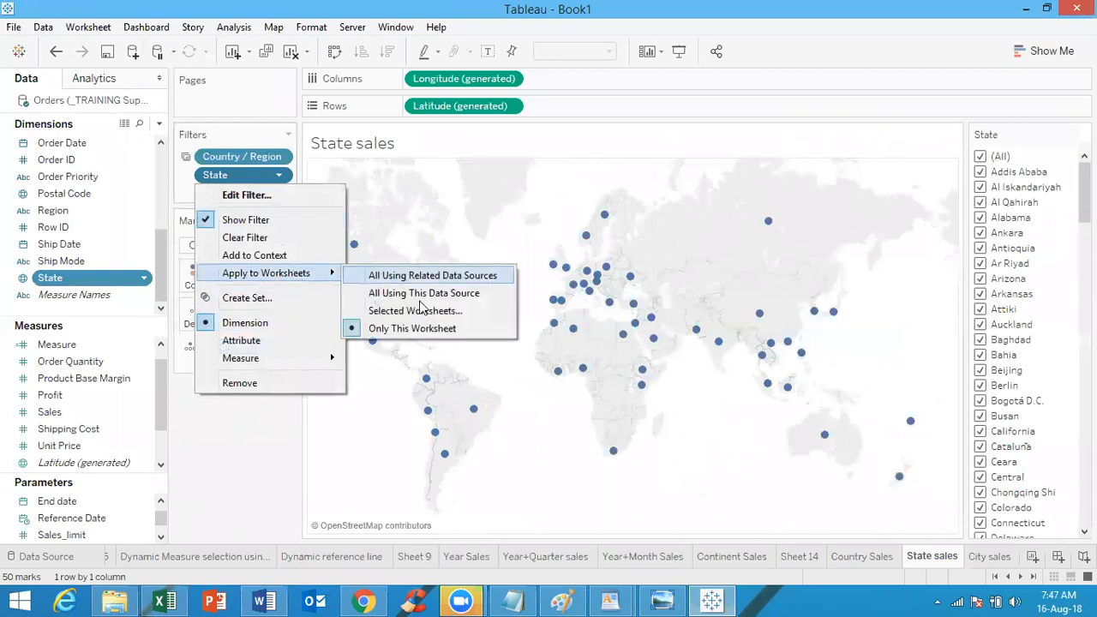
left_click(426, 310)
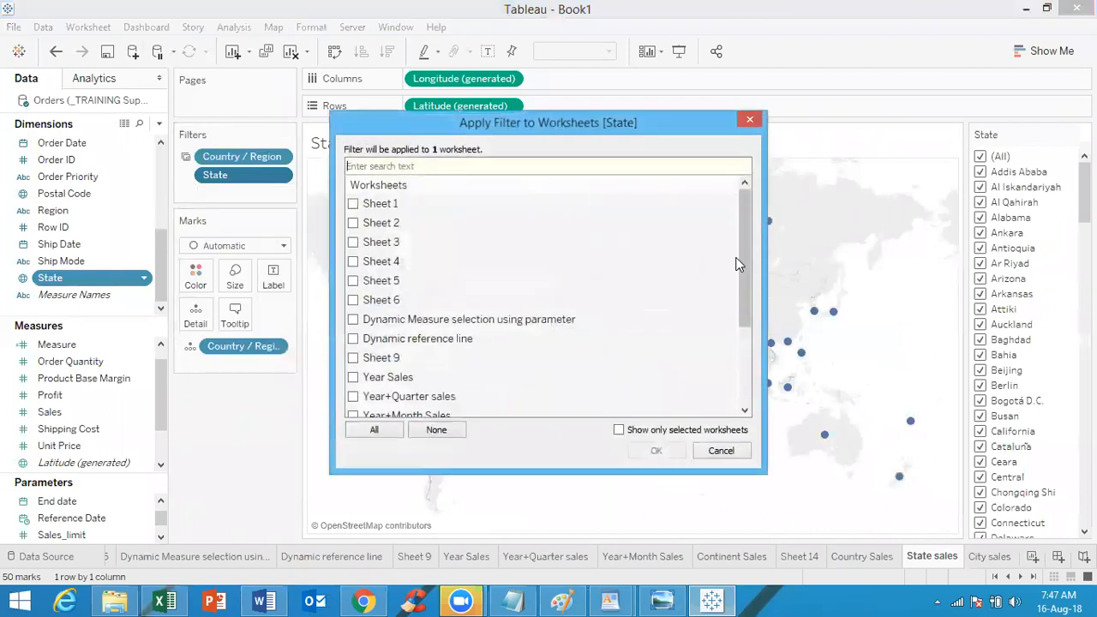
left_click_drag(748, 267, 748, 343)
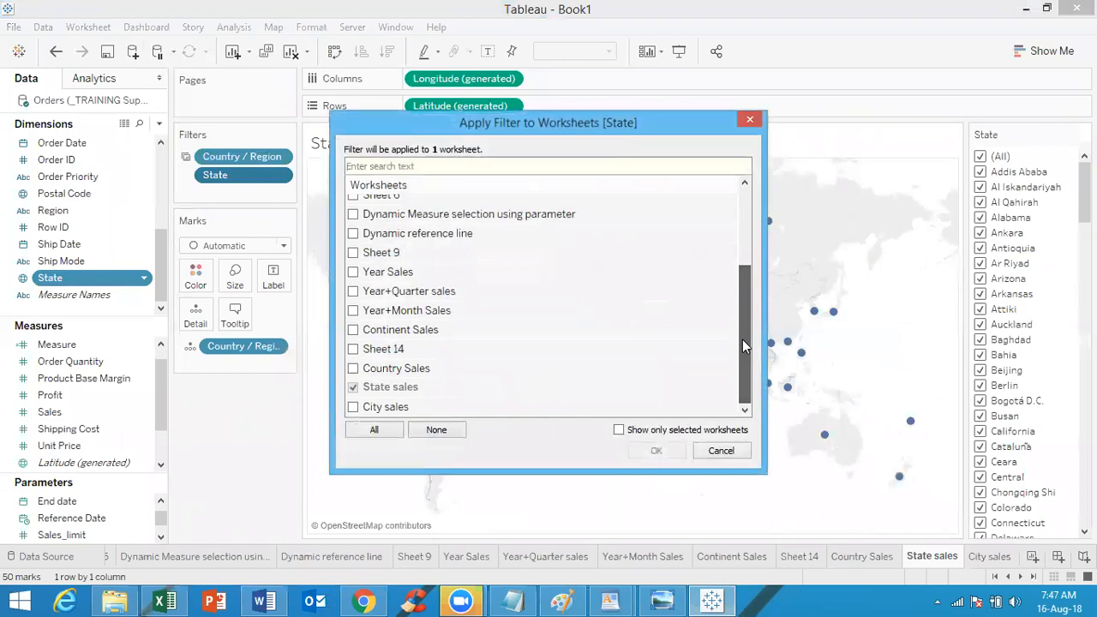
left_click(353, 408)
left_click(658, 451)
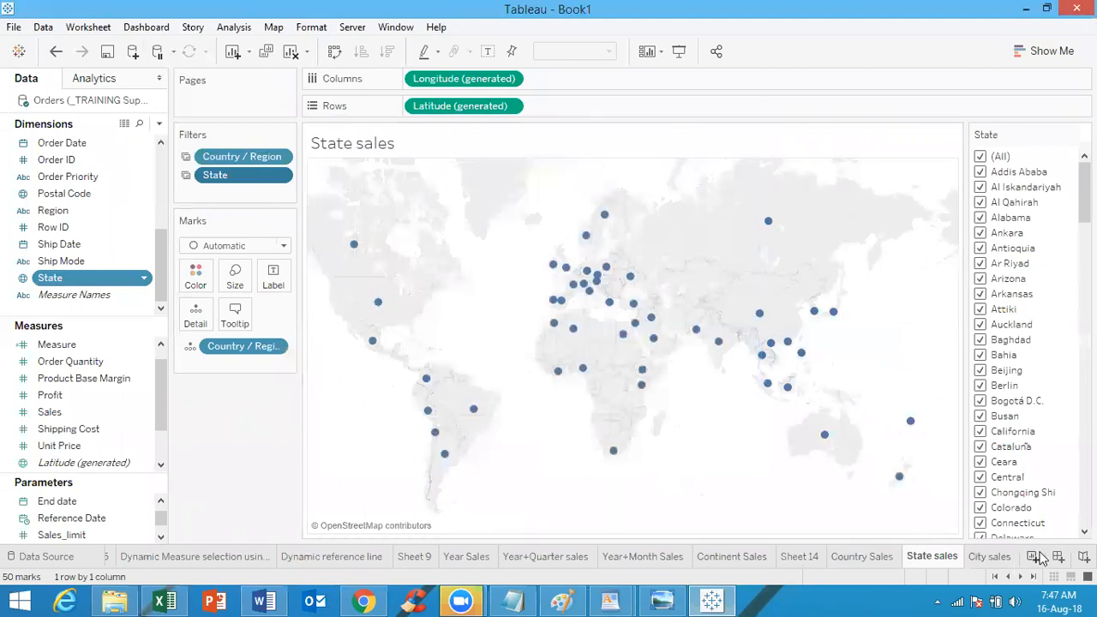
Create a dashboard containing the Country Sales, State sales and City sales worksheets, with City sales placed below State sales
left_click(1058, 559)
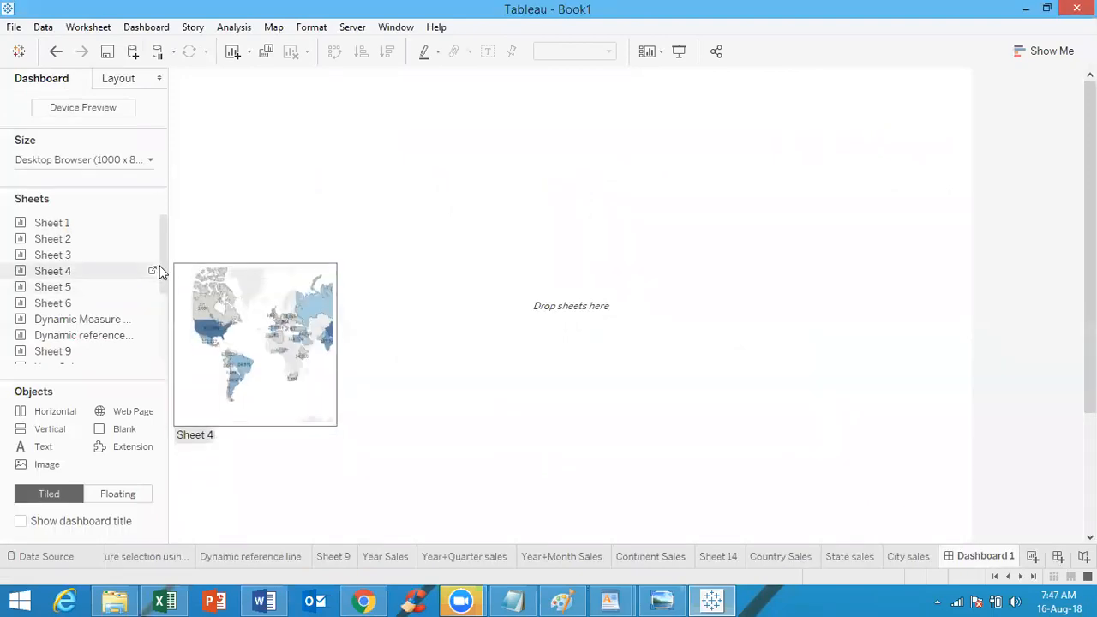
left_click_drag(165, 270, 169, 338)
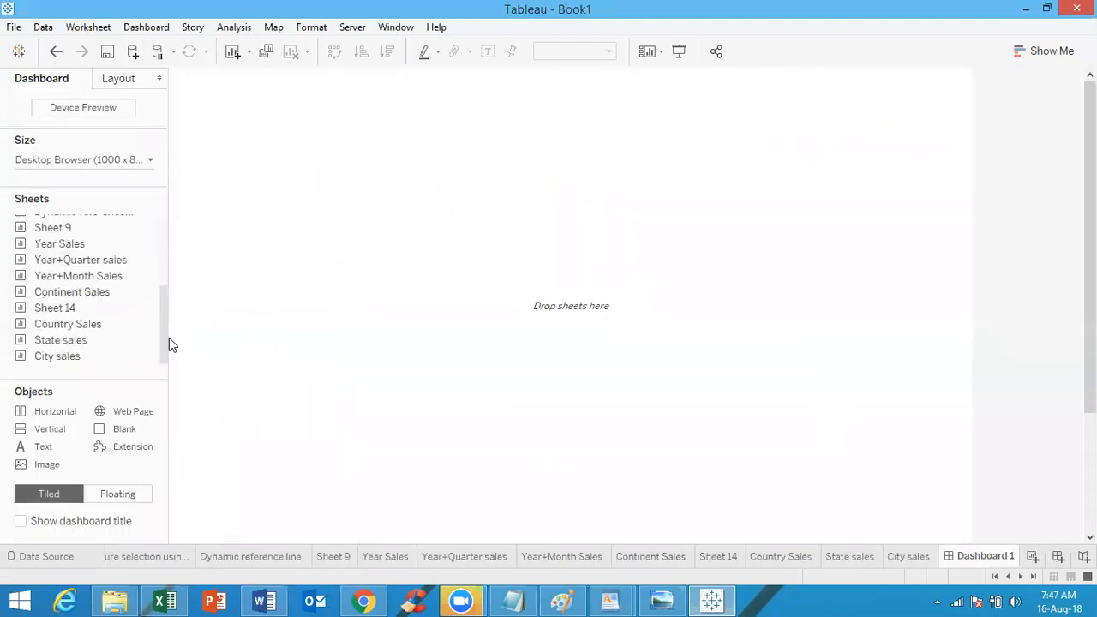
double_click(125, 327)
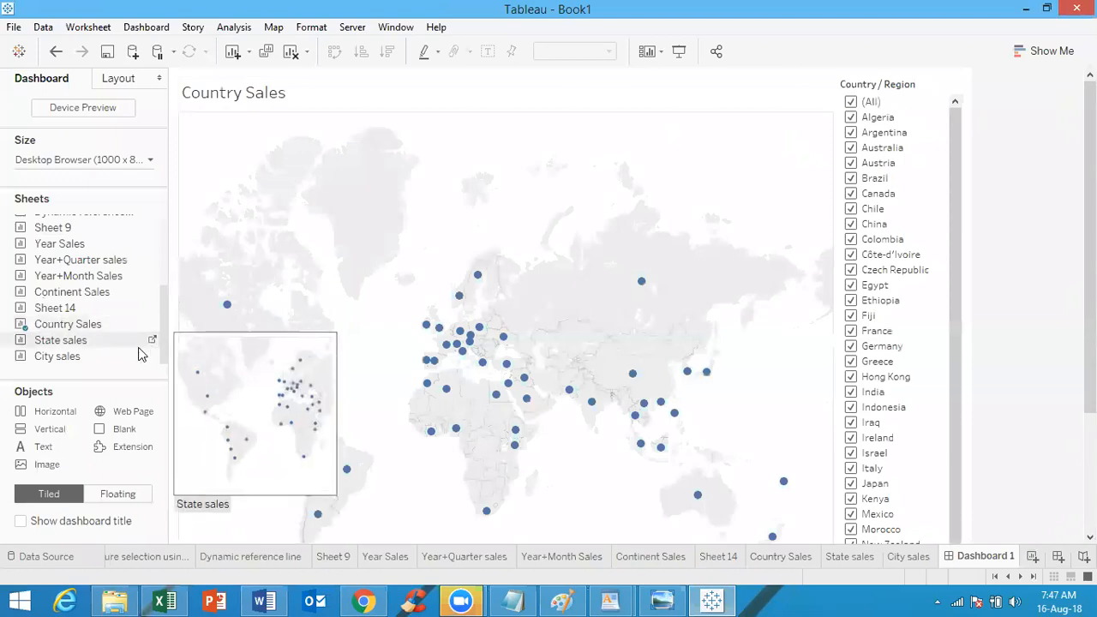
double_click(109, 345)
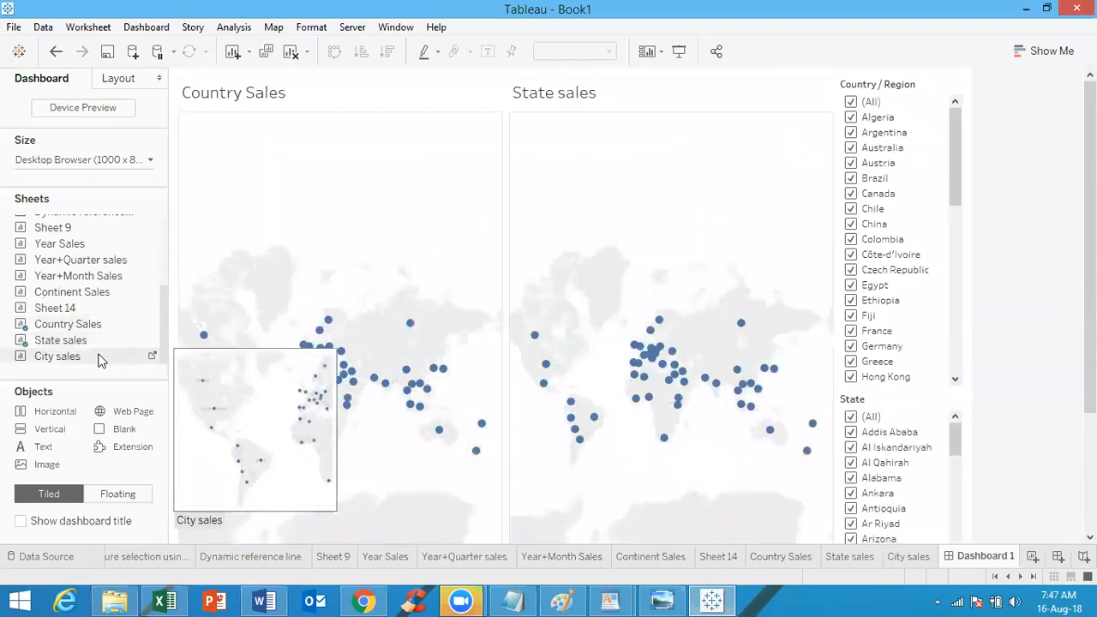
double_click(98, 357)
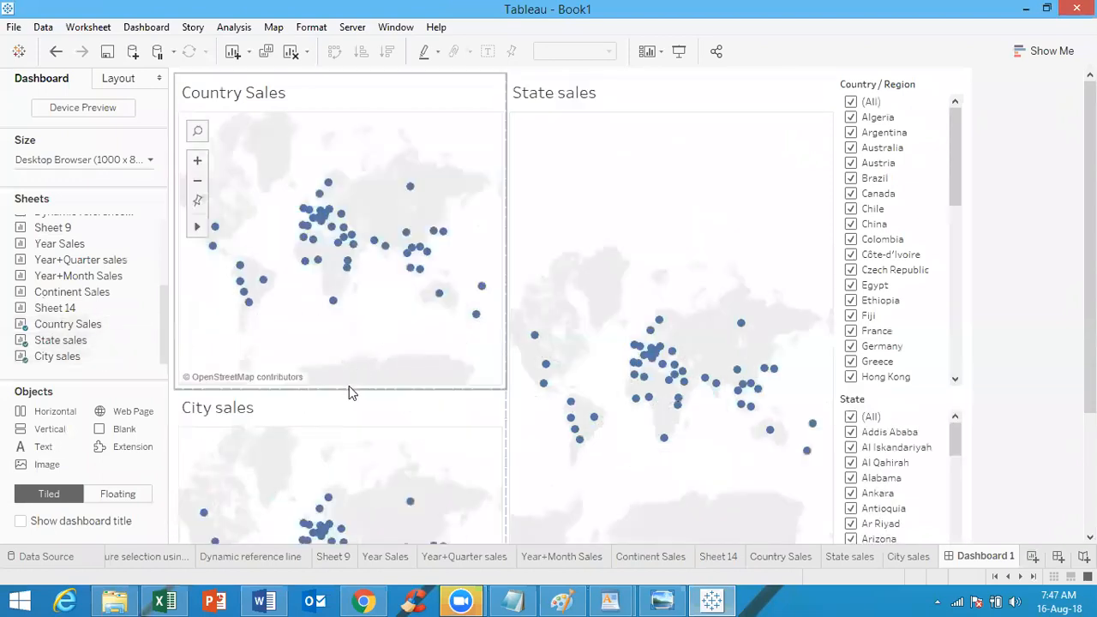
left_click(332, 408)
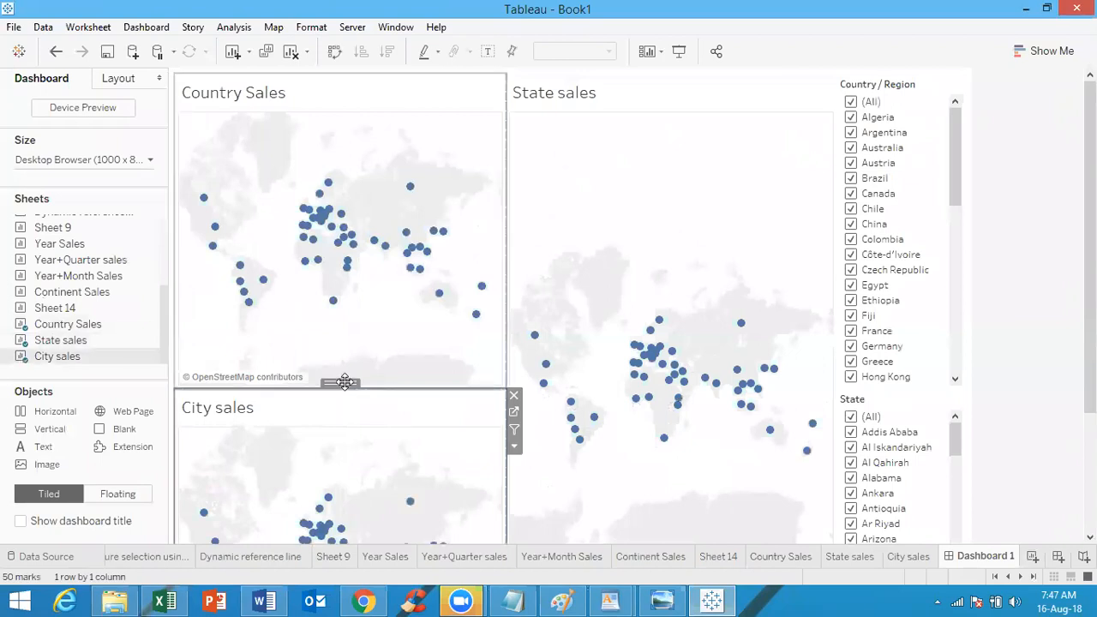
left_click_drag(424, 399, 683, 426)
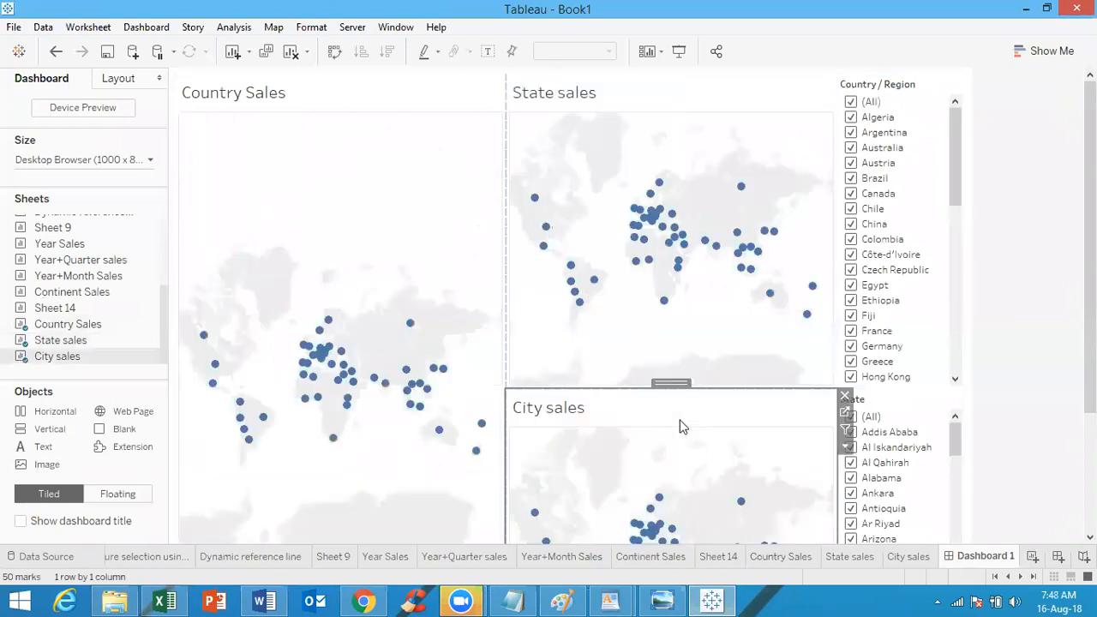
Give the dashboard's Country / Region filter an Apply button and display it as a multiple values dropdown
left_click(921, 119)
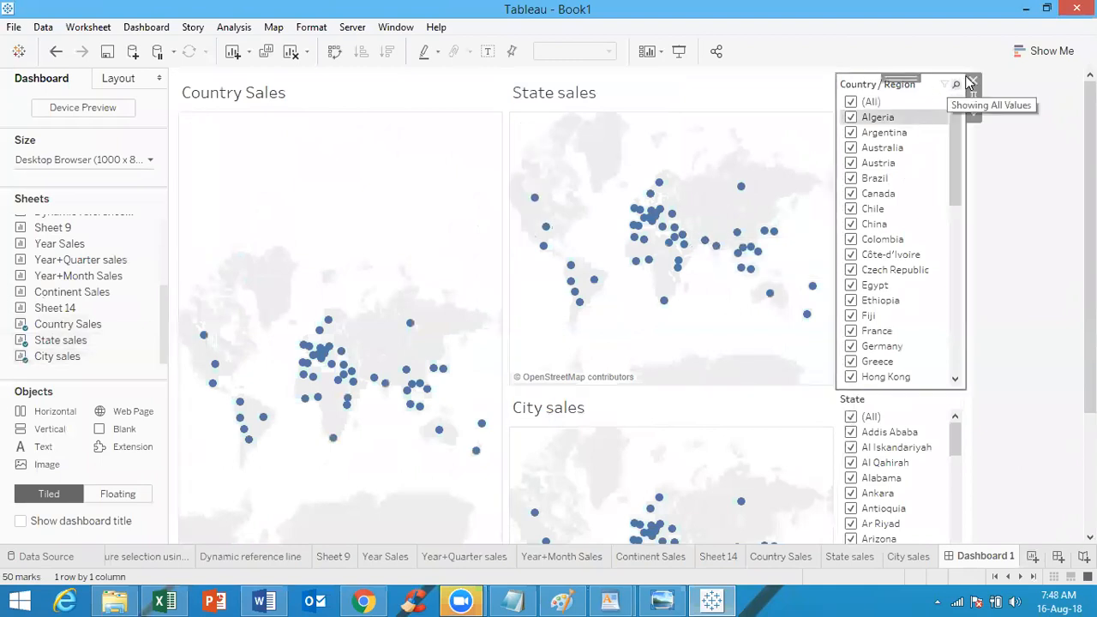
left_click(975, 117)
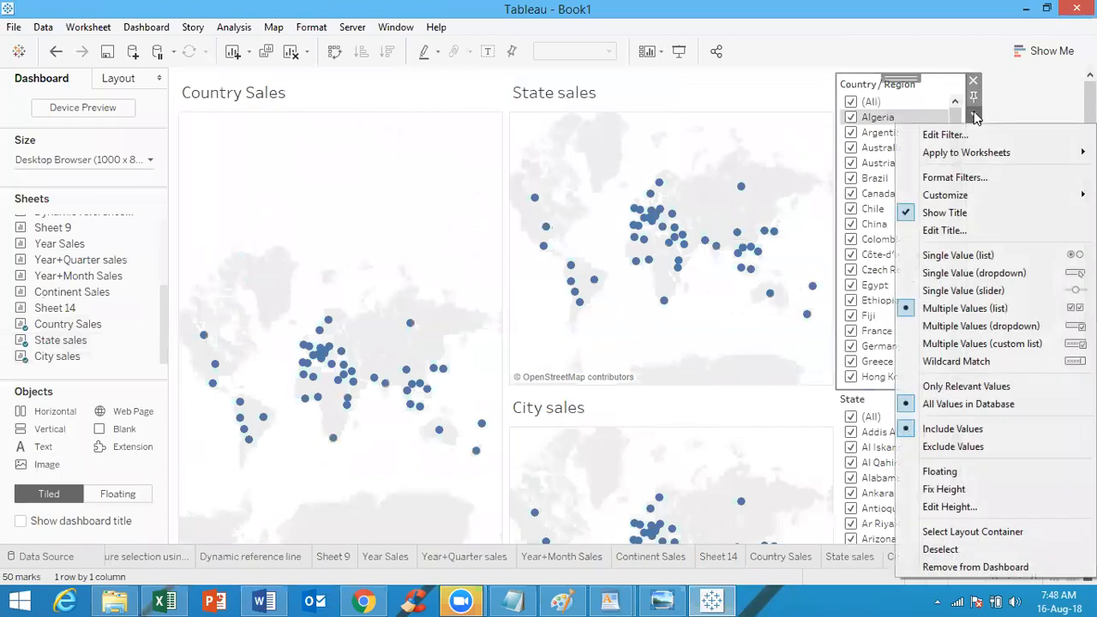
mouse_move(947, 195)
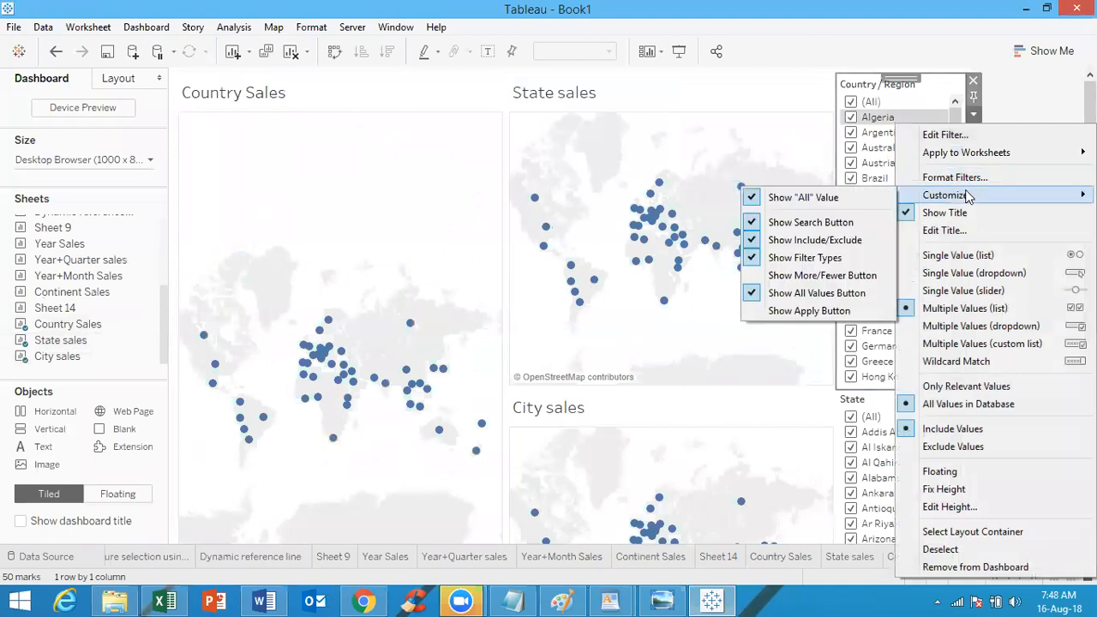
left_click(817, 311)
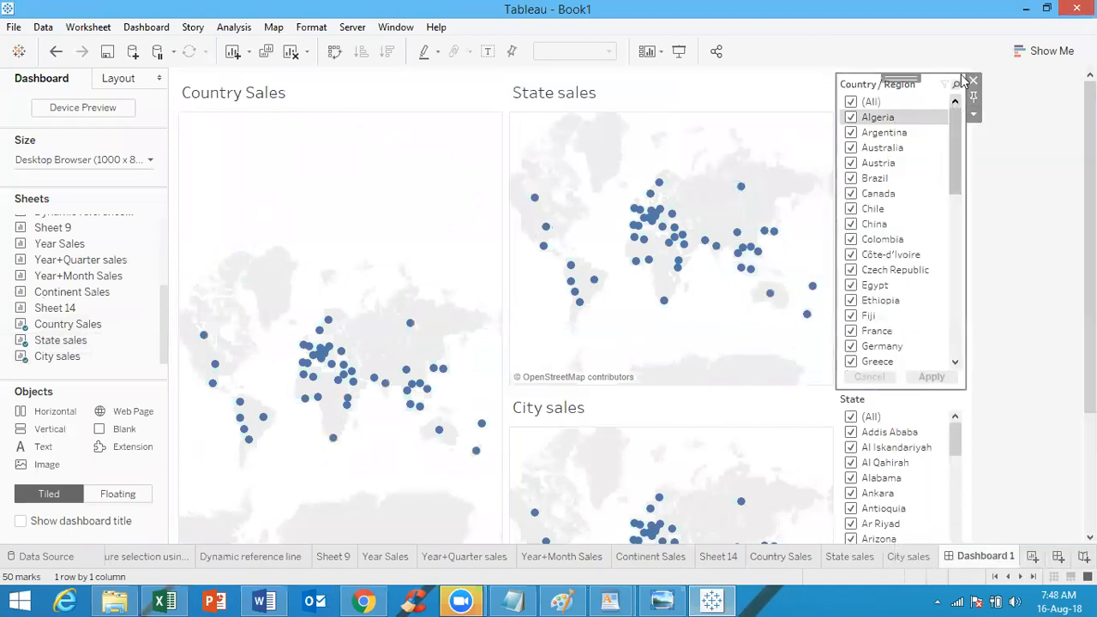
left_click(974, 114)
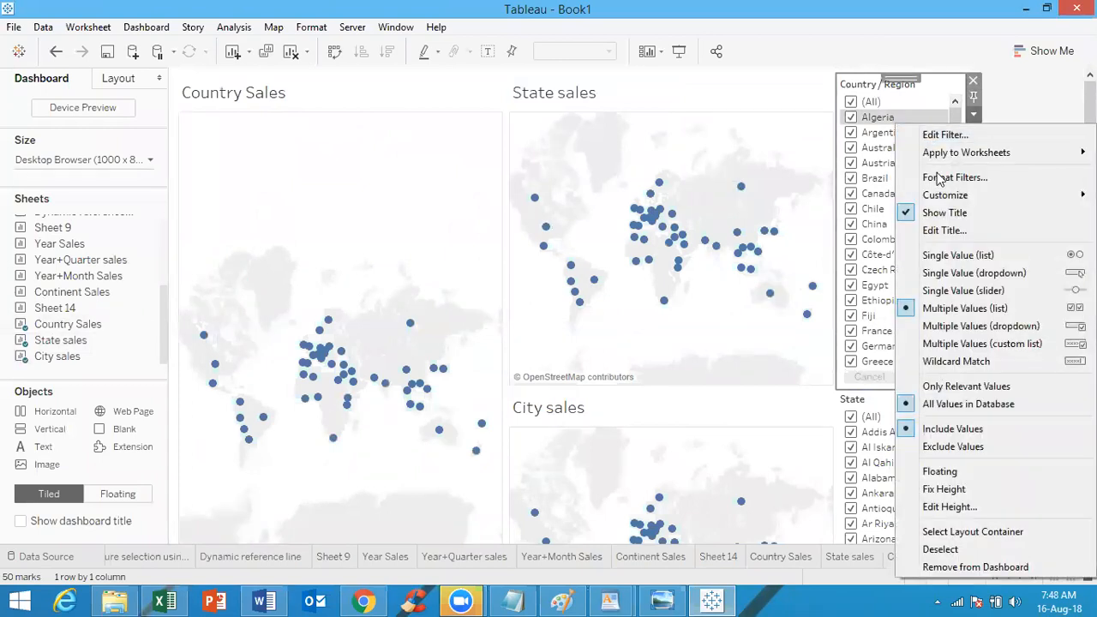
left_click(965, 327)
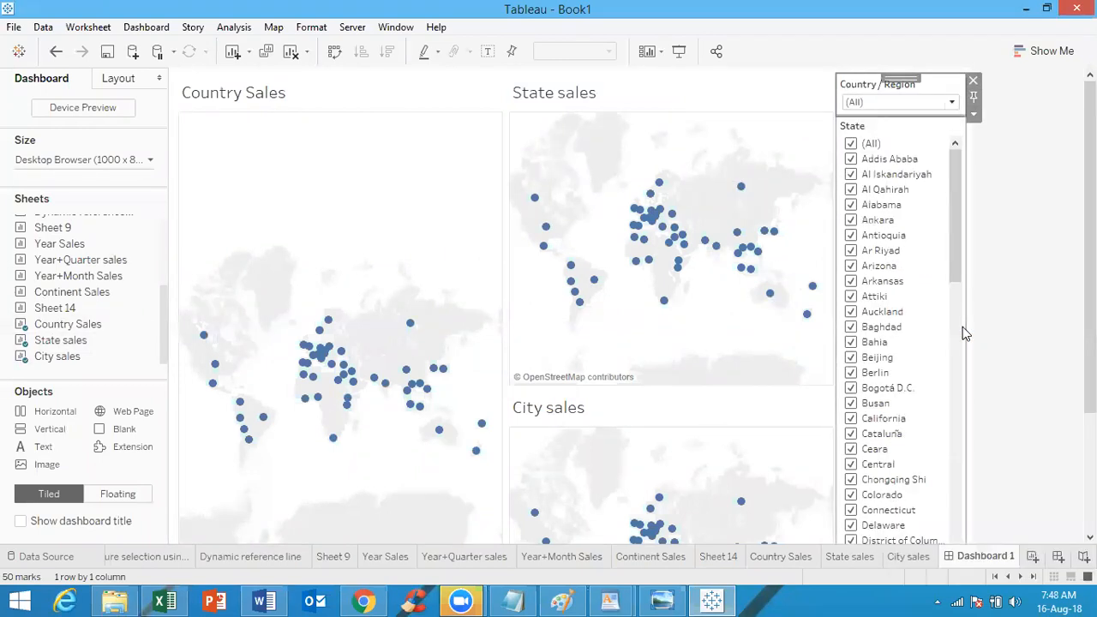
Make the Country / Region filter floating and place it over the upper part of the Country Sales map
left_click(974, 115)
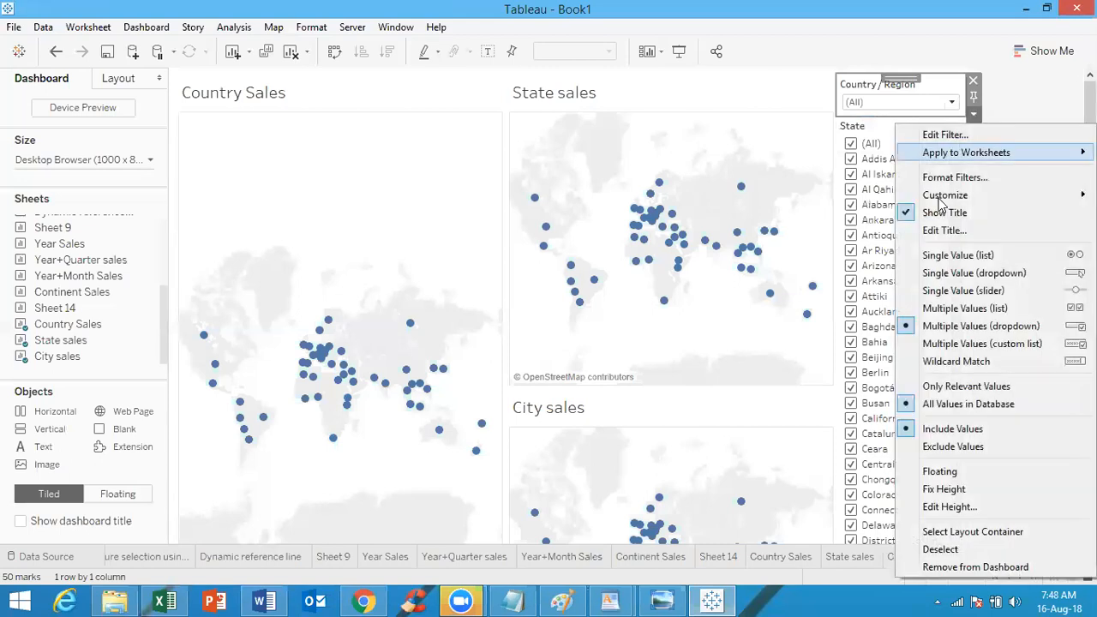
left_click(946, 473)
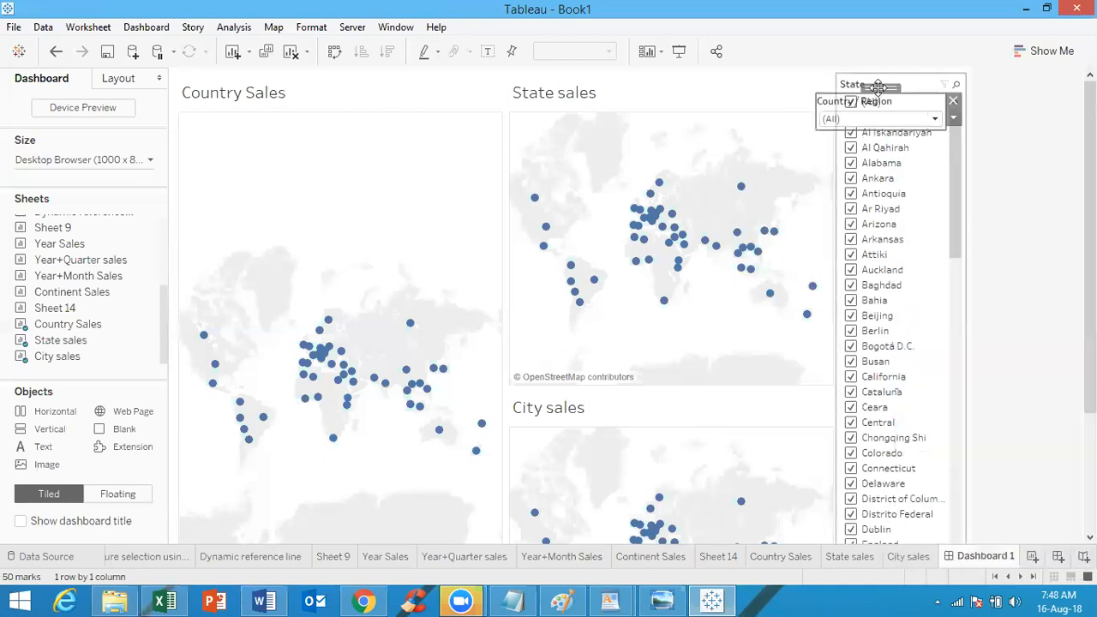
right_click(445, 152)
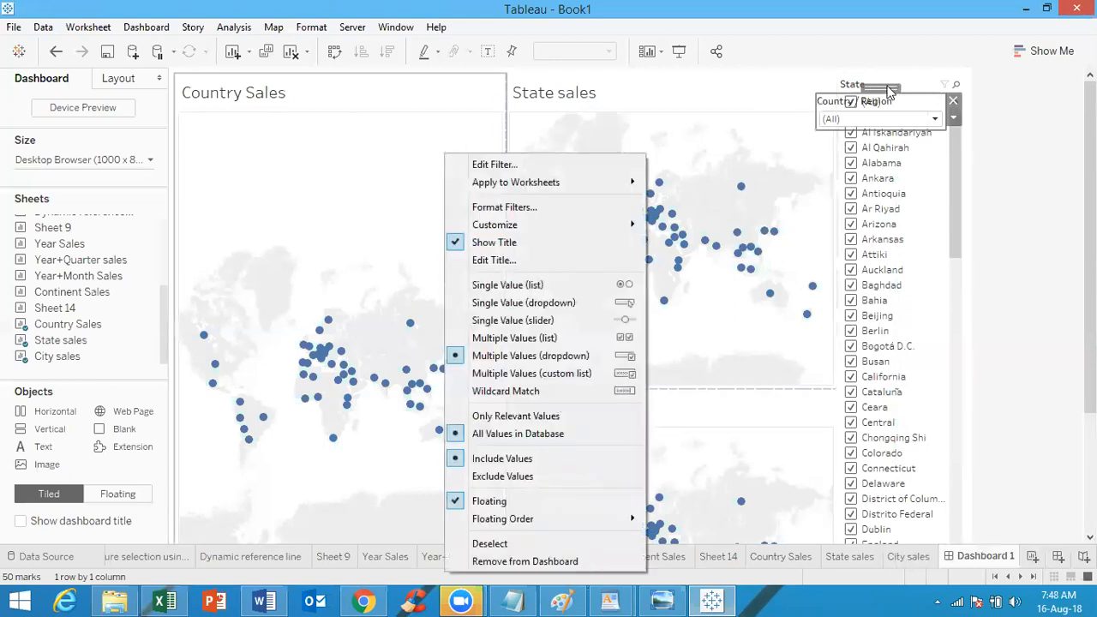
left_click(887, 86)
left_click_drag(887, 87, 355, 126)
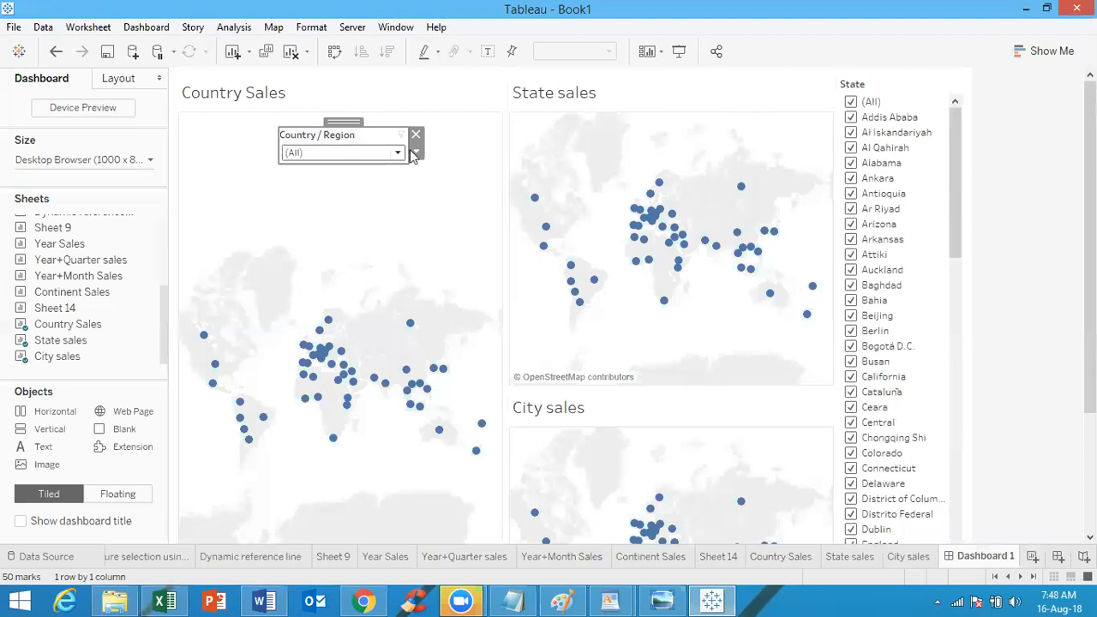
left_click(415, 152)
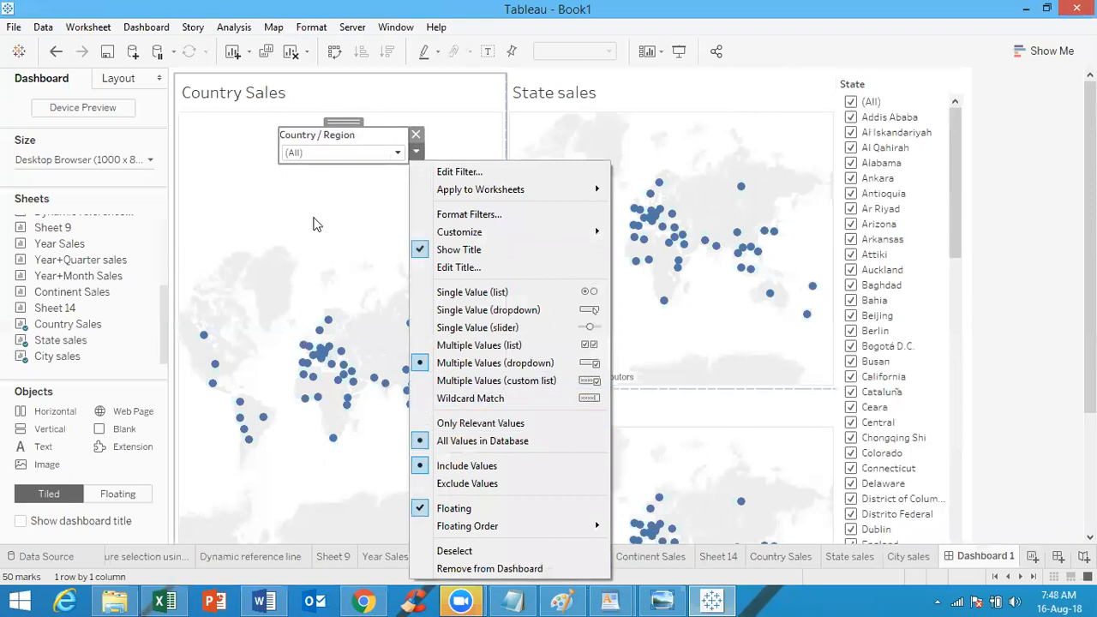
left_click(314, 220)
Give the dashboard's State filter an Apply button and display it as a multiple values dropdown
left_click(906, 90)
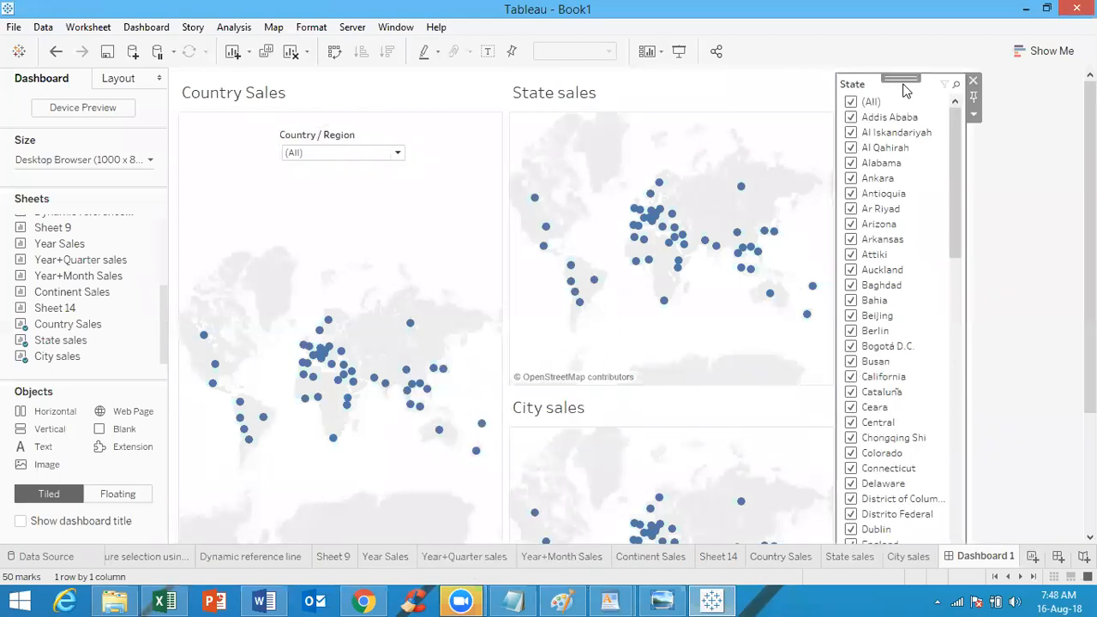
left_click(974, 116)
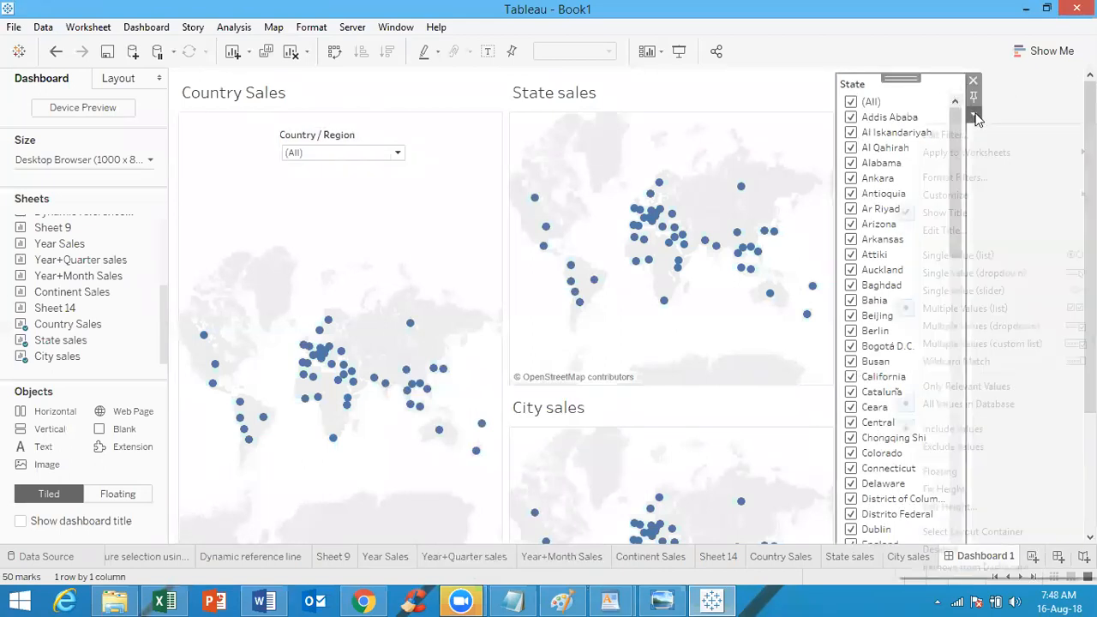
mouse_move(963, 195)
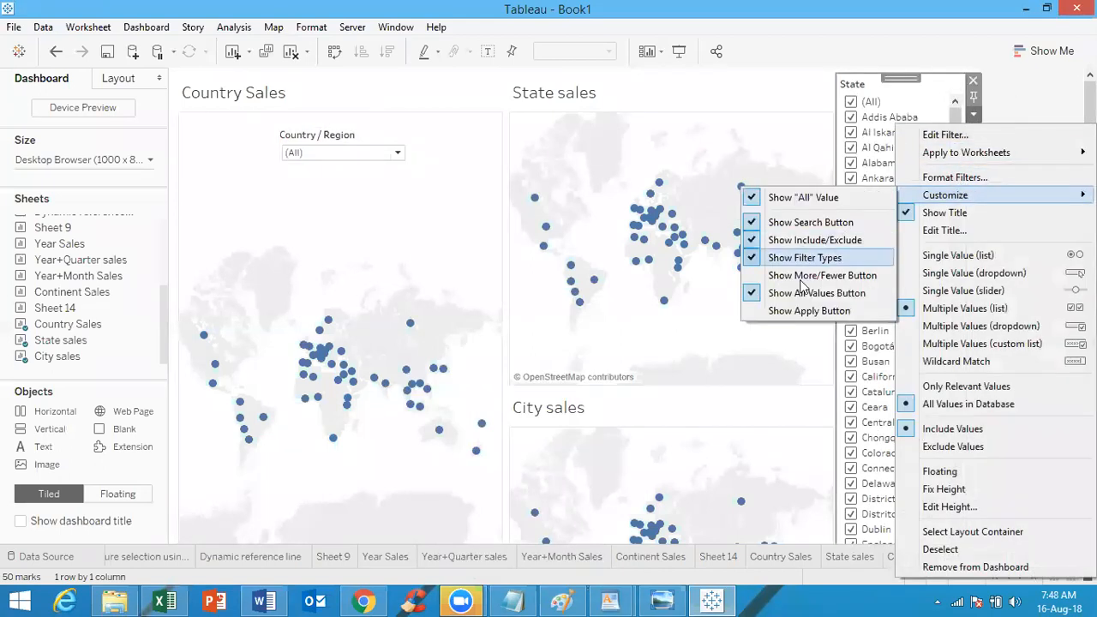
left_click(808, 311)
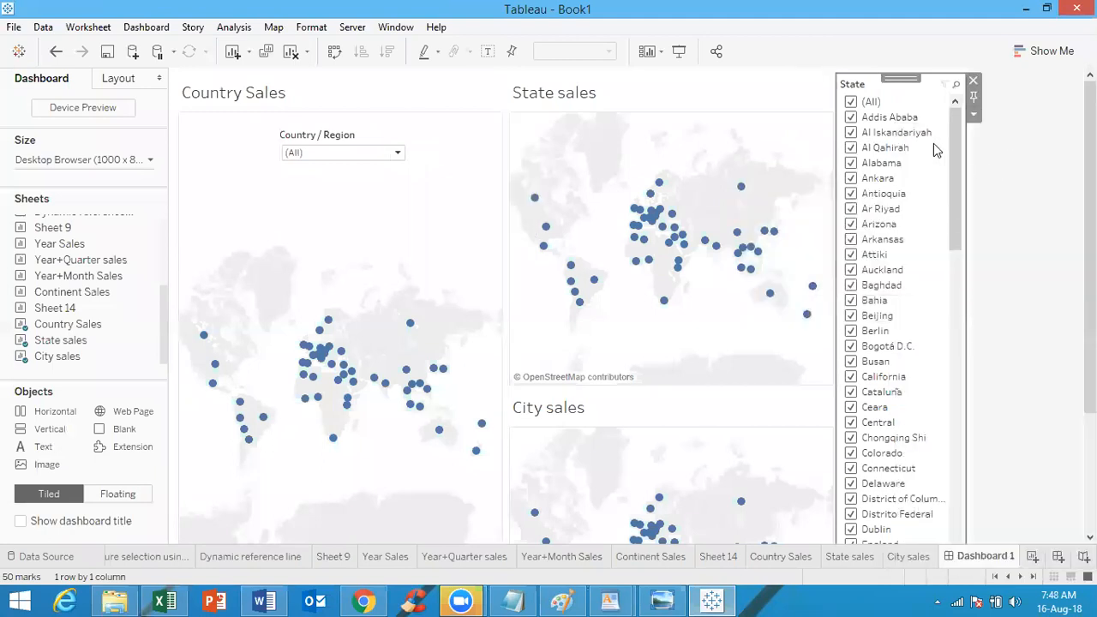
left_click(974, 115)
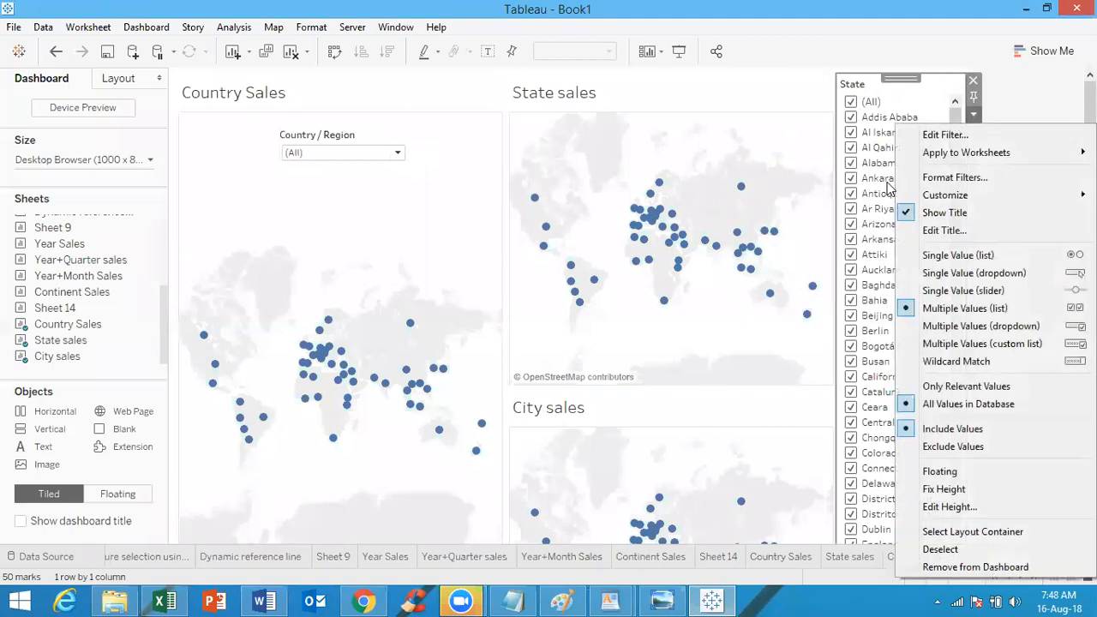
left_click(994, 326)
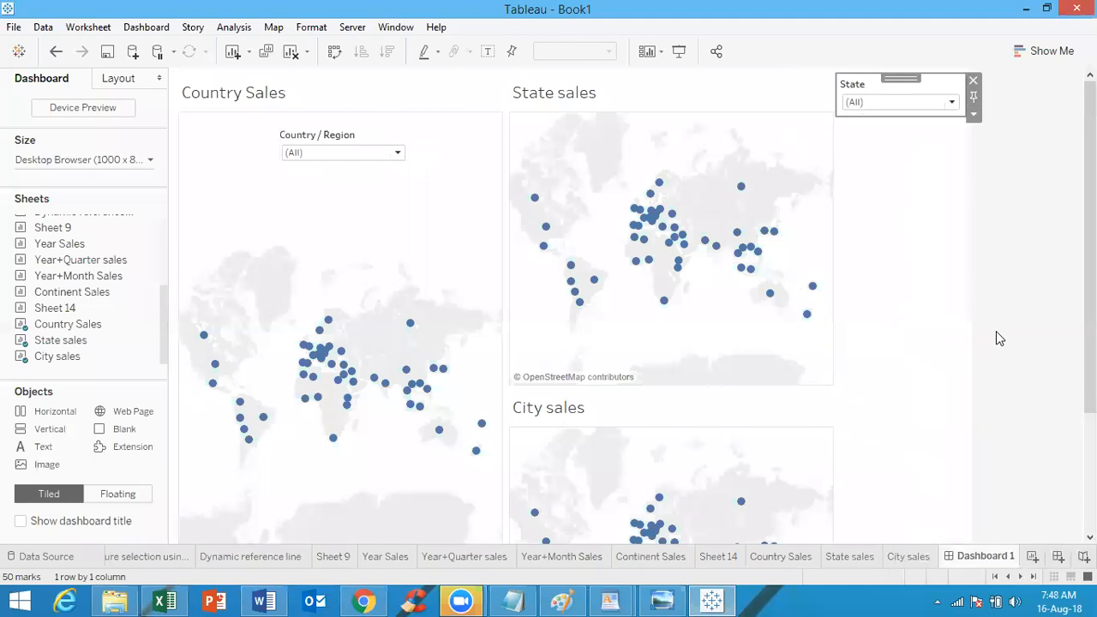
Limit the State filter to only relevant values and look through its list of states
left_click(974, 114)
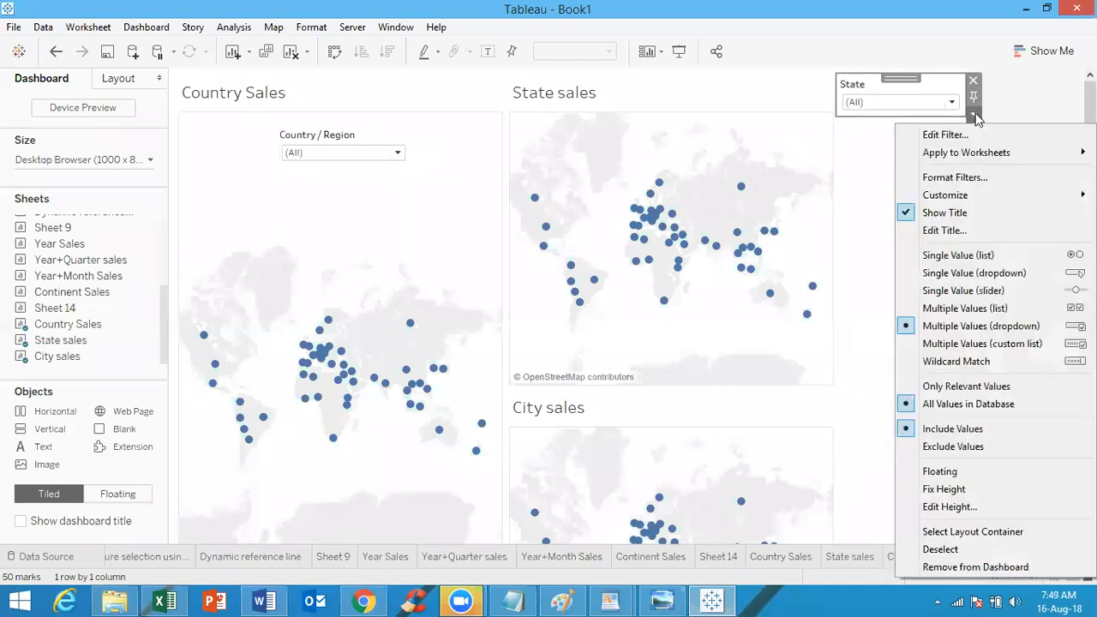
left_click(959, 386)
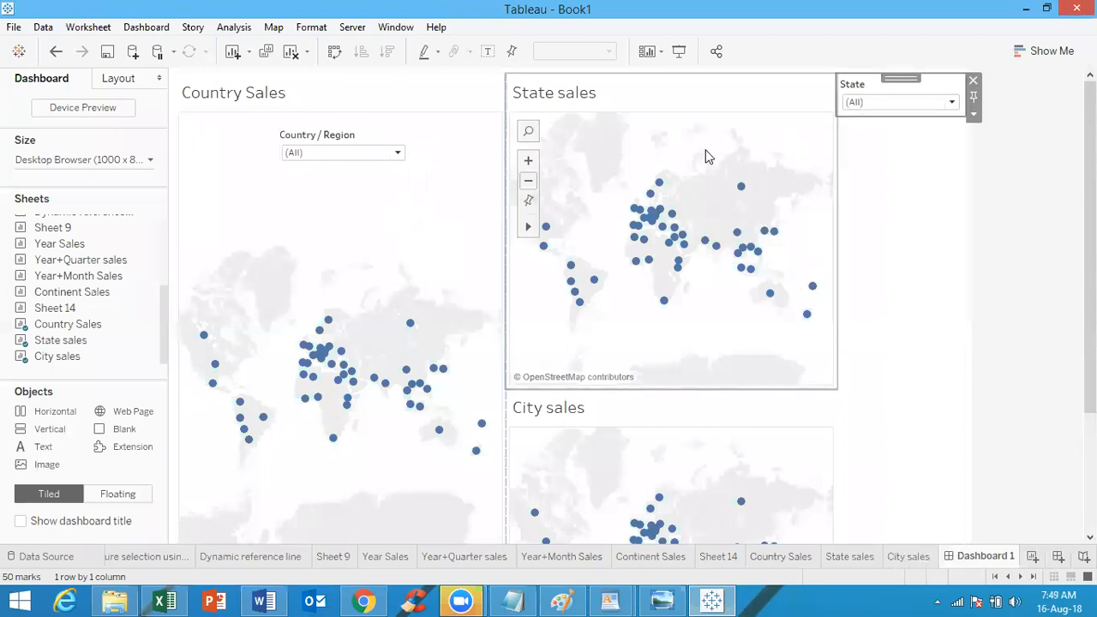
left_click(923, 107)
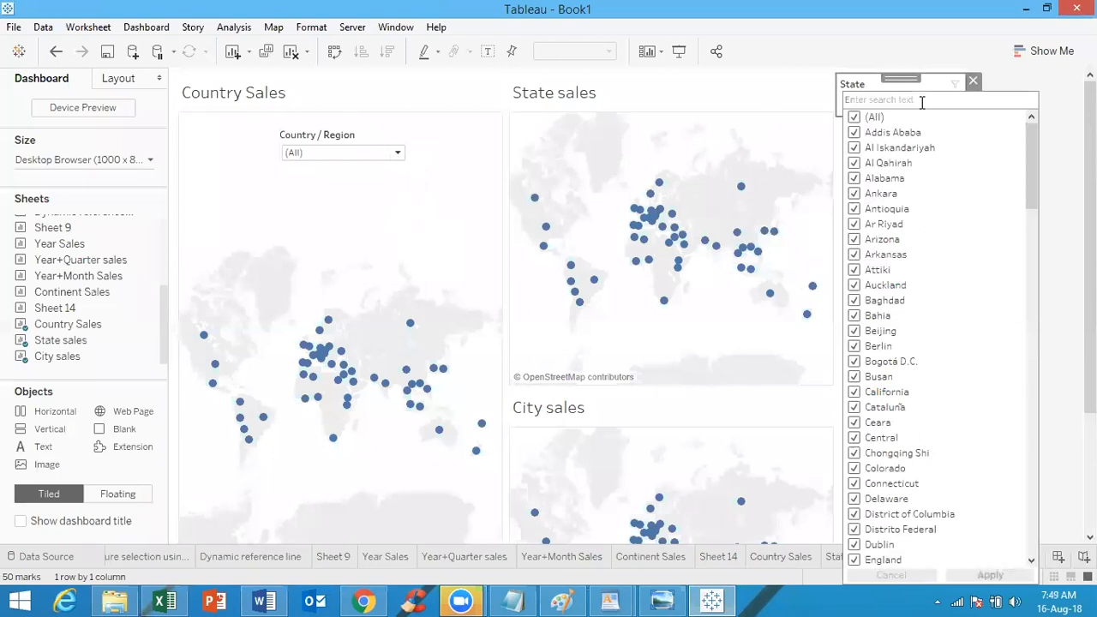
left_click(1043, 83)
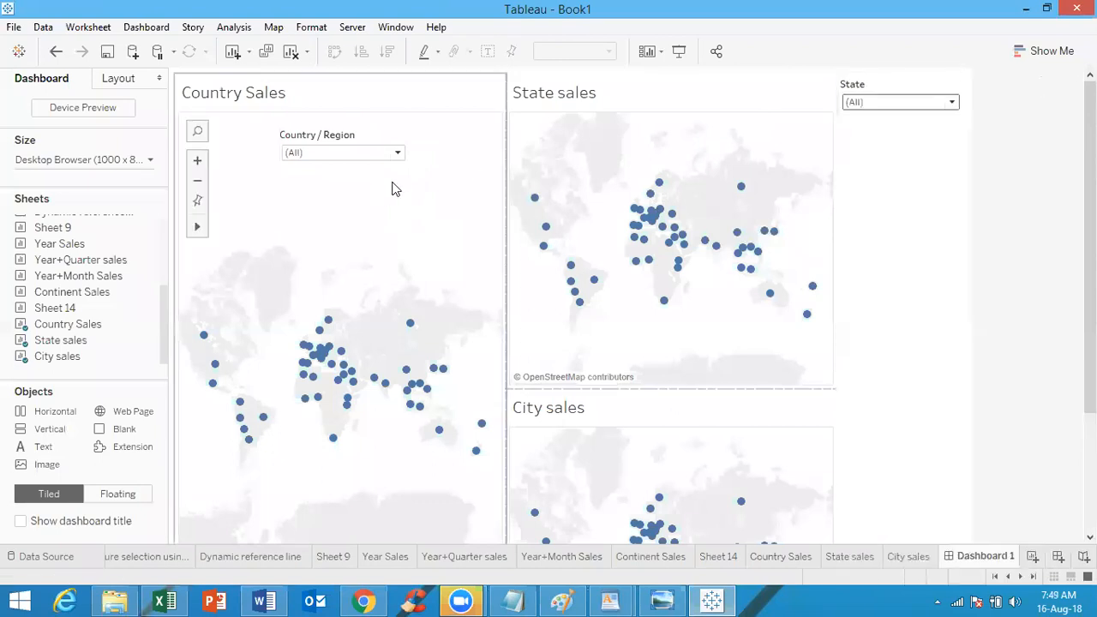
Make the State filter floating and place it beside the State sales title, above the map
left_click(919, 91)
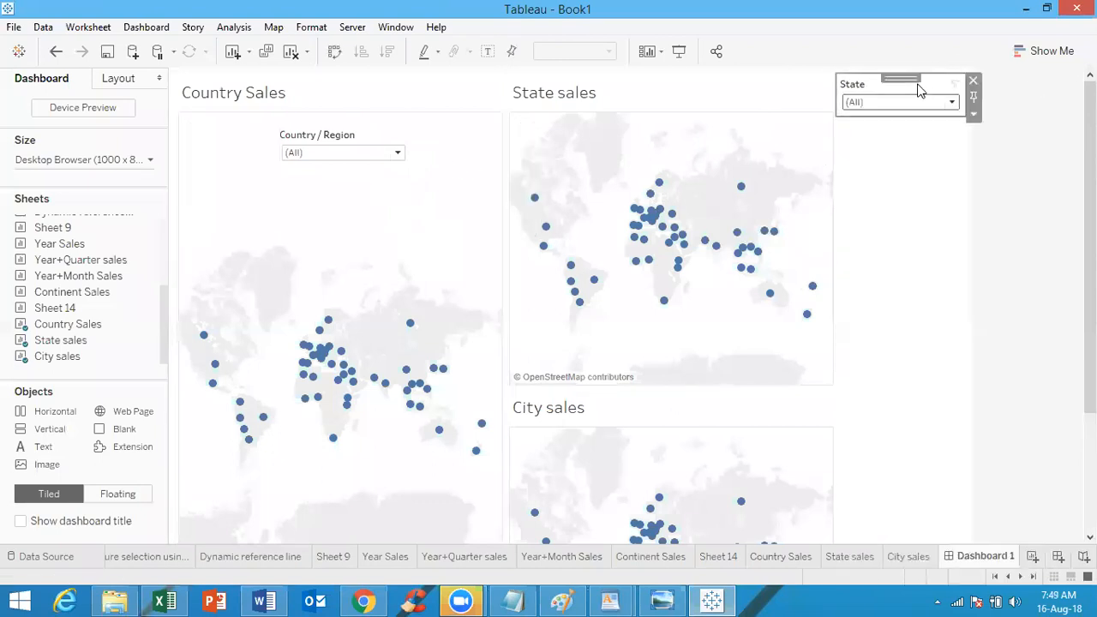
left_click(974, 116)
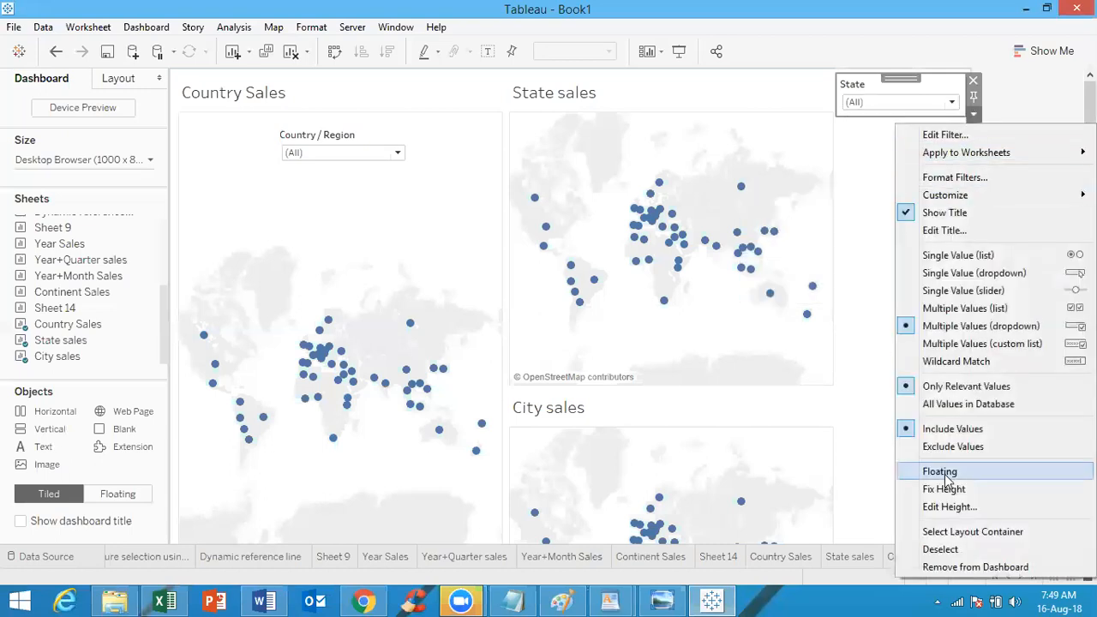
left_click(943, 473)
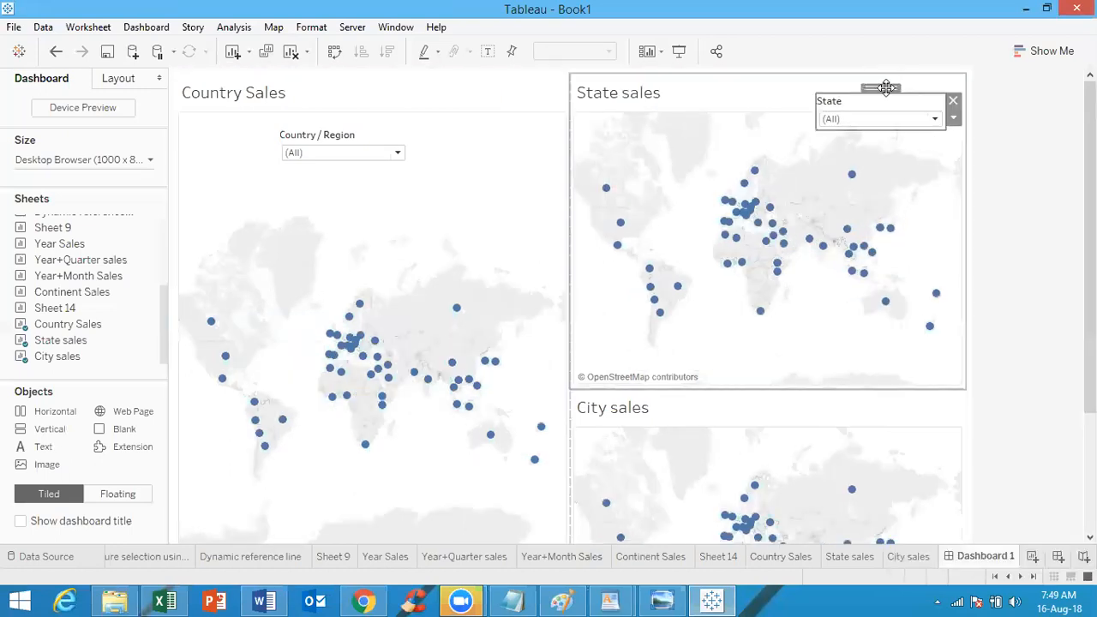
left_click_drag(886, 87, 874, 68)
left_click_drag(889, 86, 876, 72)
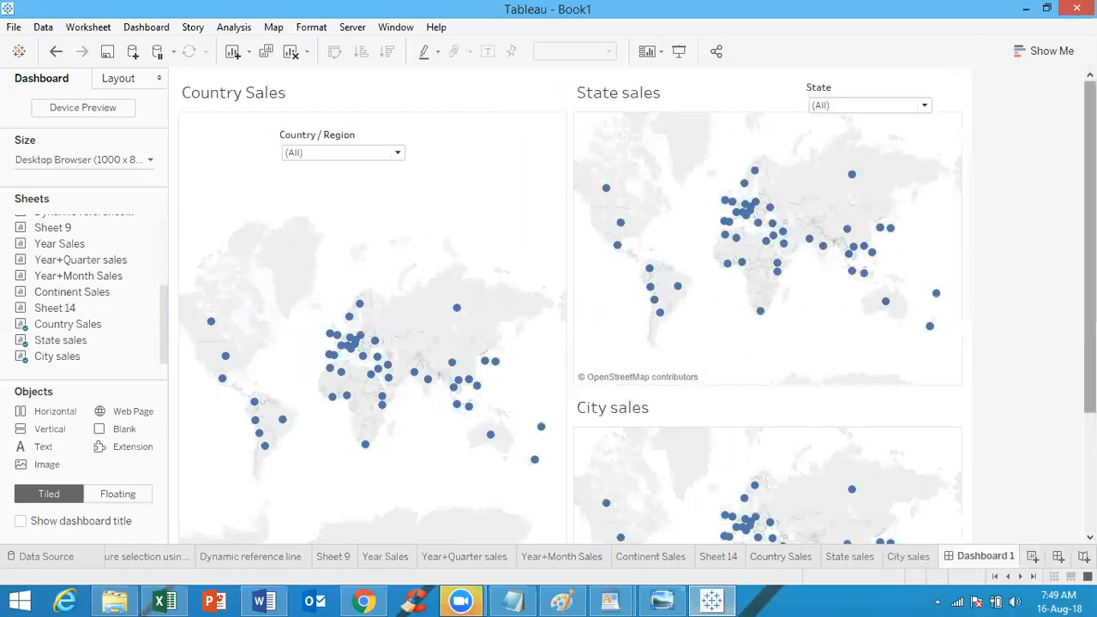
Filter the dashboard to United States of America with the Country / Region filter
scroll(1063, 279, "down", 3)
scroll(1063, 279, "up", 3)
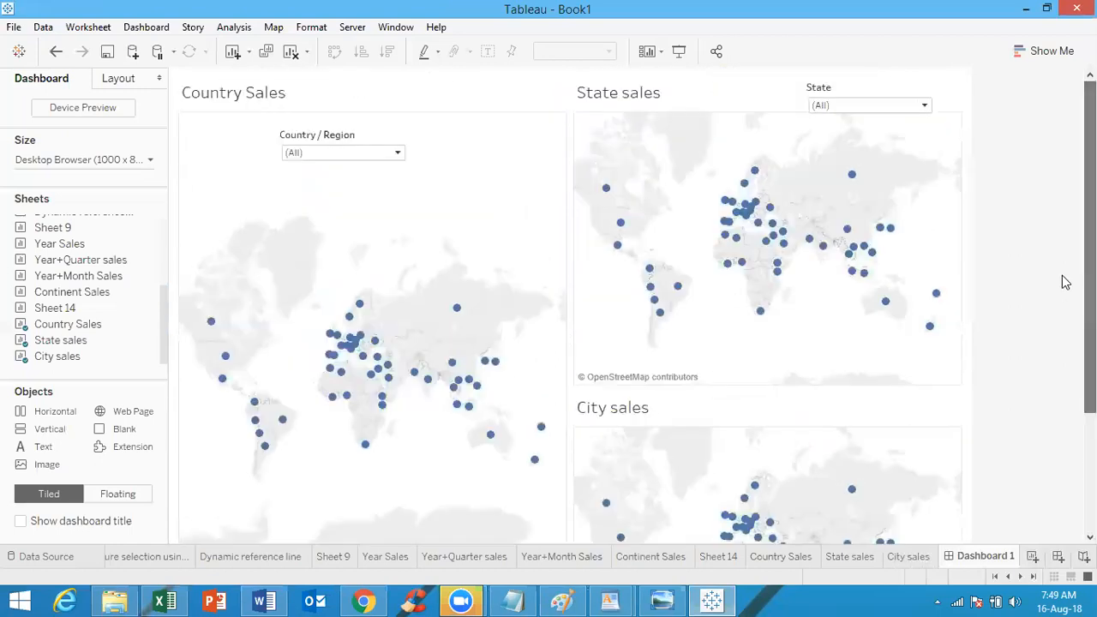
left_click(348, 163)
left_click(294, 117)
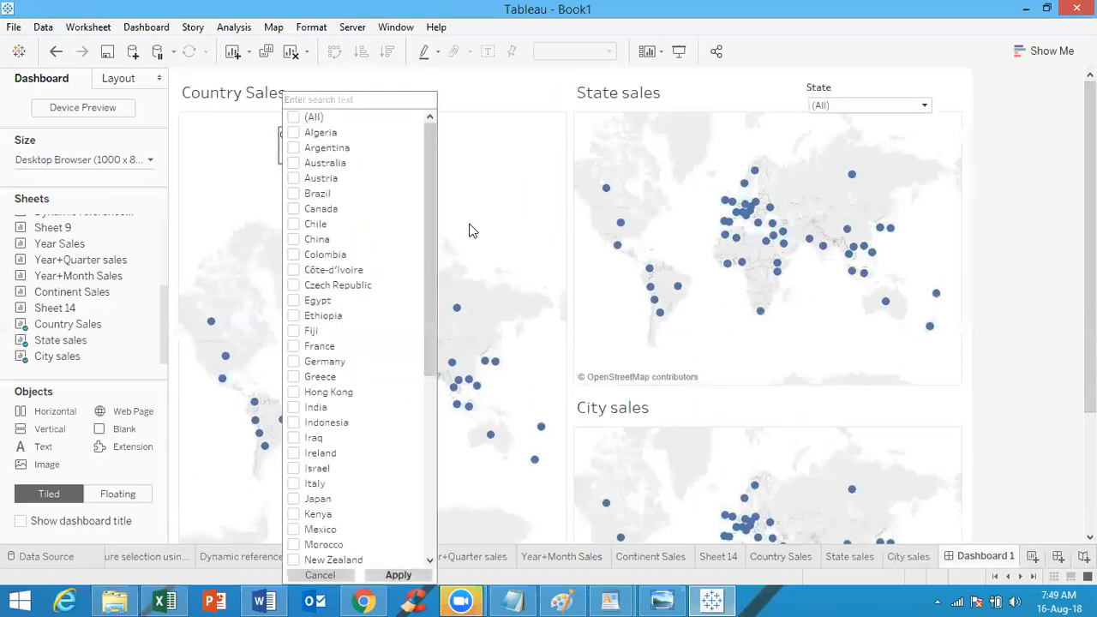
left_click_drag(431, 226, 420, 464)
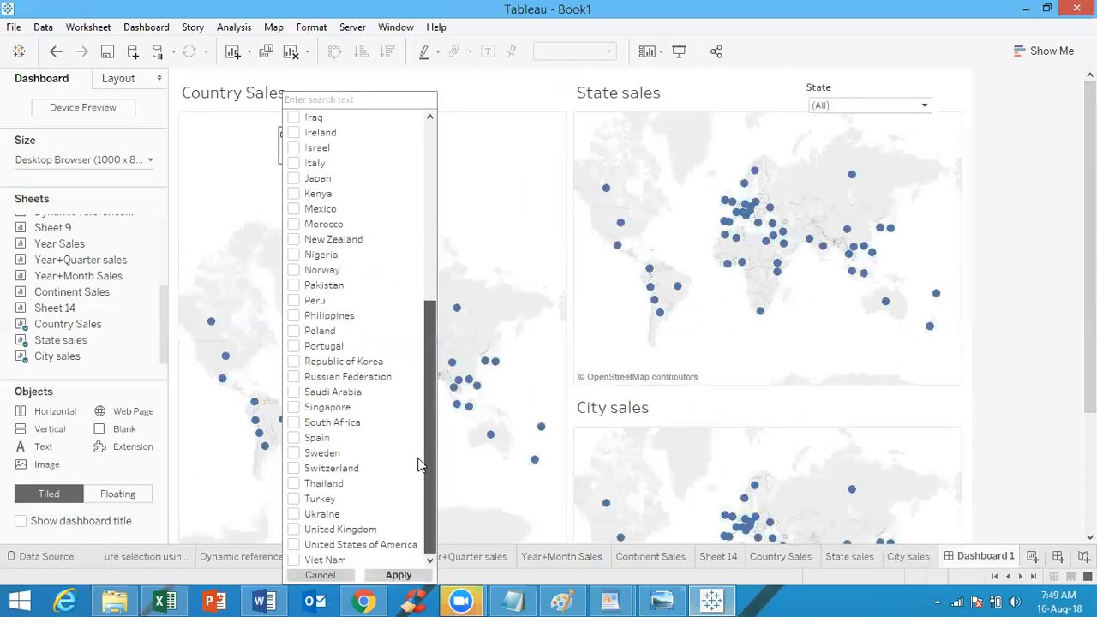
left_click(293, 545)
left_click(397, 578)
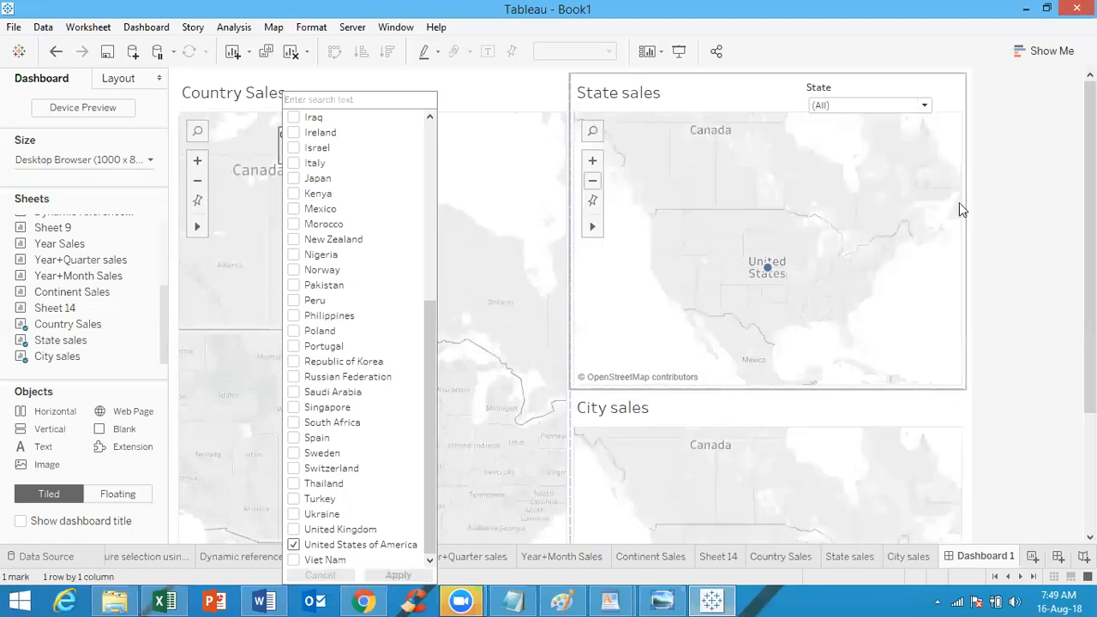
left_click(1004, 211)
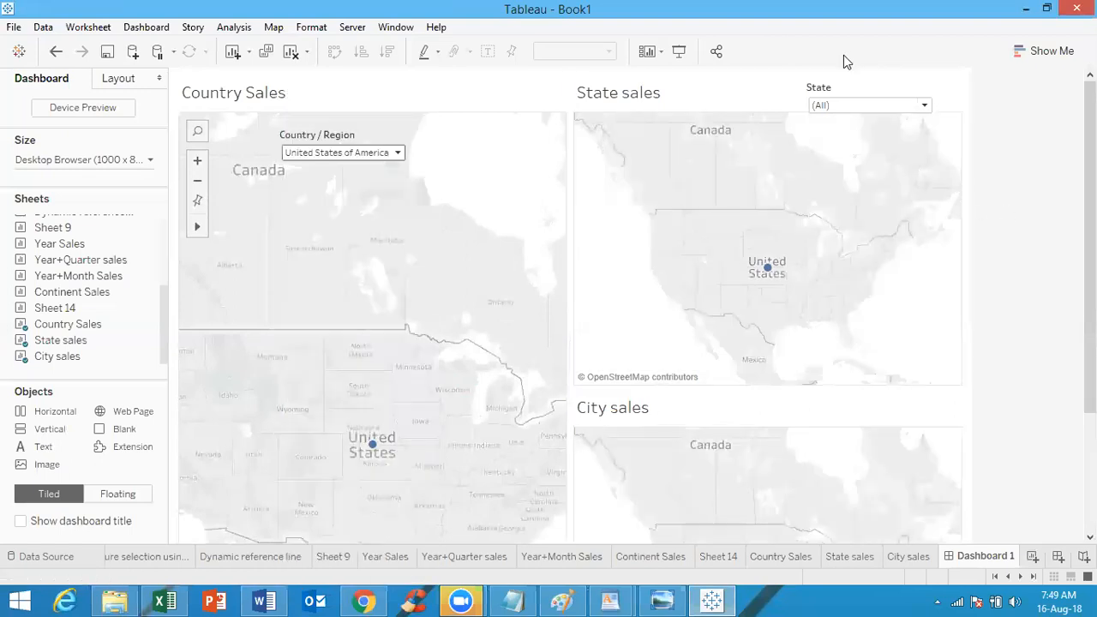
Look through the State filter's list of states and its display options
left_click(925, 107)
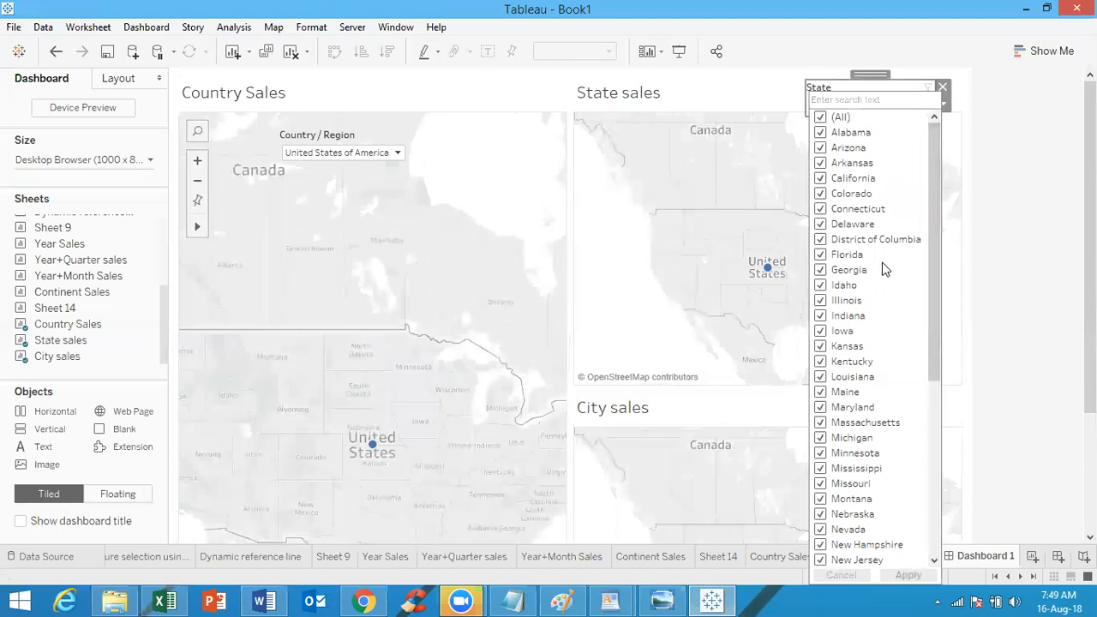
left_click_drag(936, 260, 942, 443)
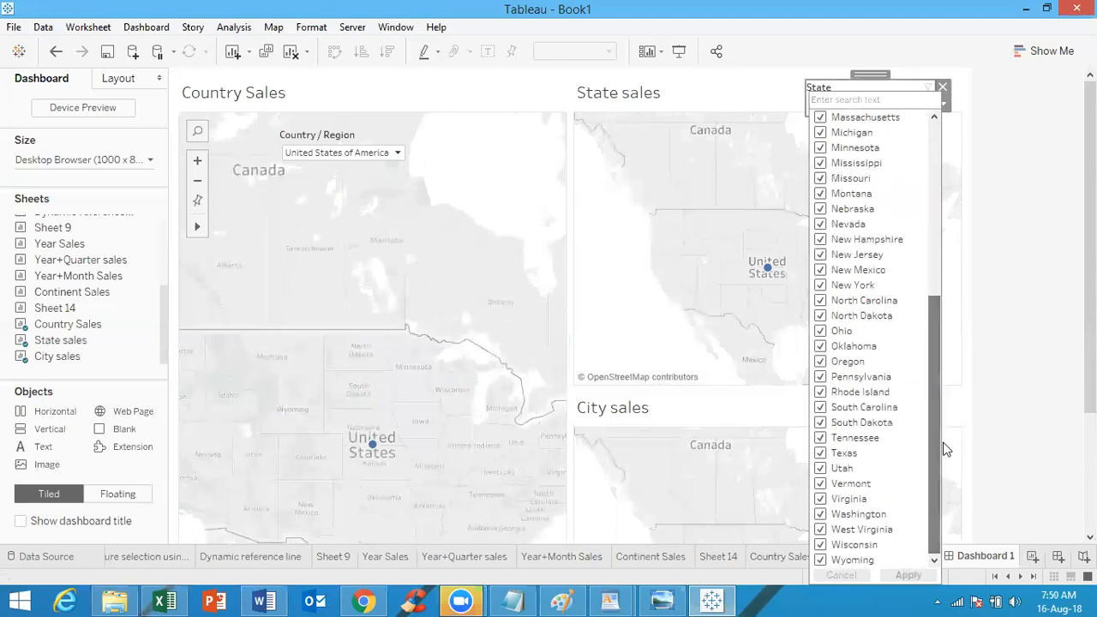
left_click(944, 486)
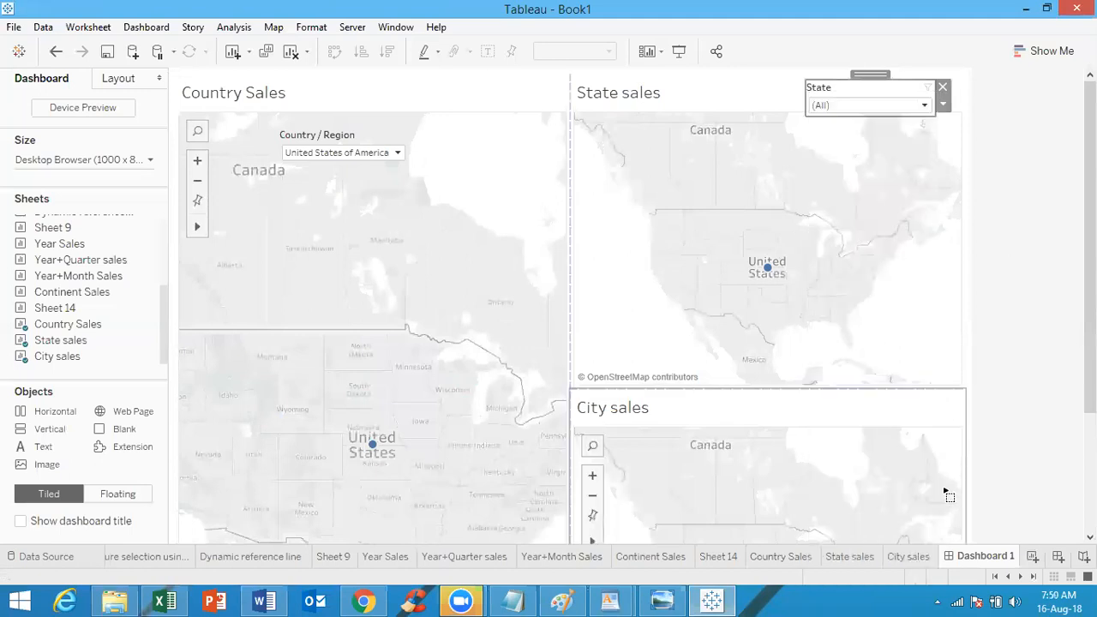
left_click(943, 104)
mouse_move(946, 185)
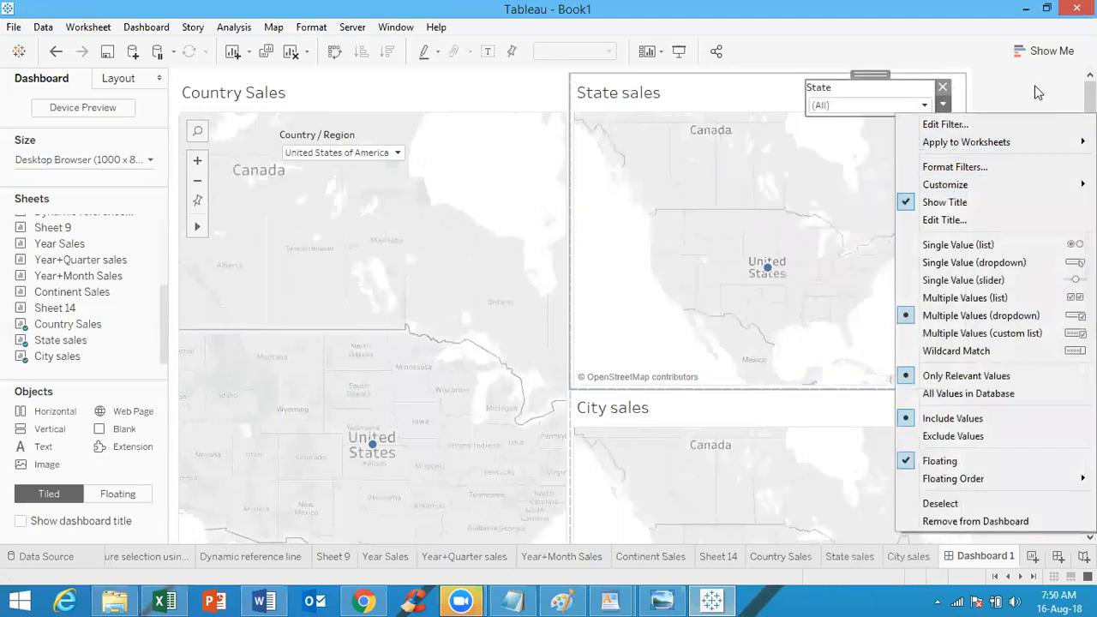
left_click(1029, 103)
Clear all states in the State filter and apply only California, then recheck the list
left_click(901, 104)
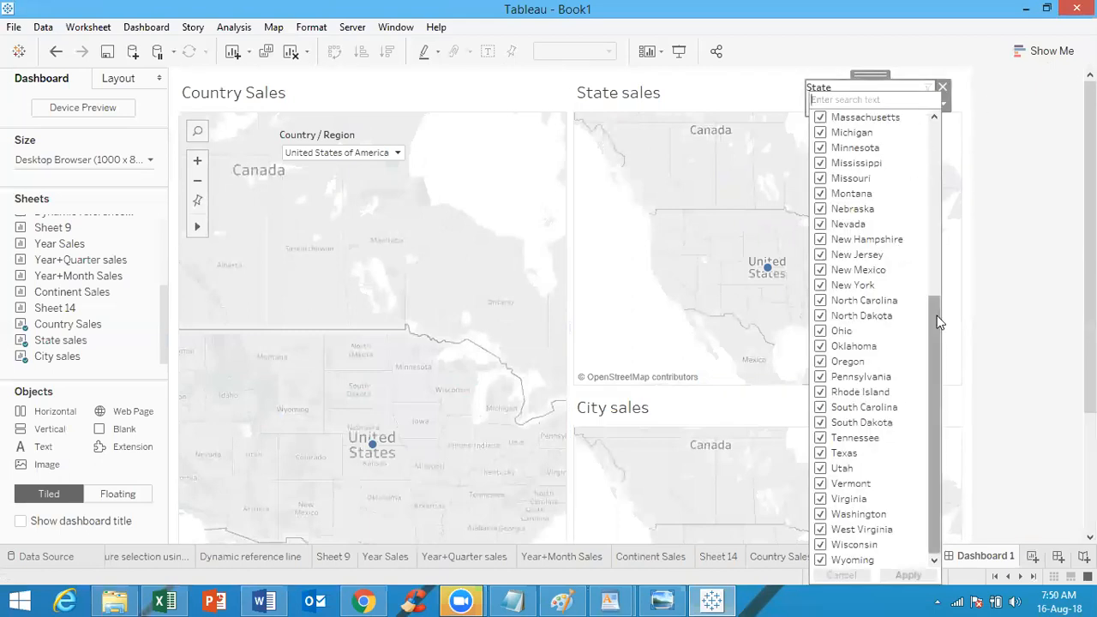
scroll(934, 112, "up", 8)
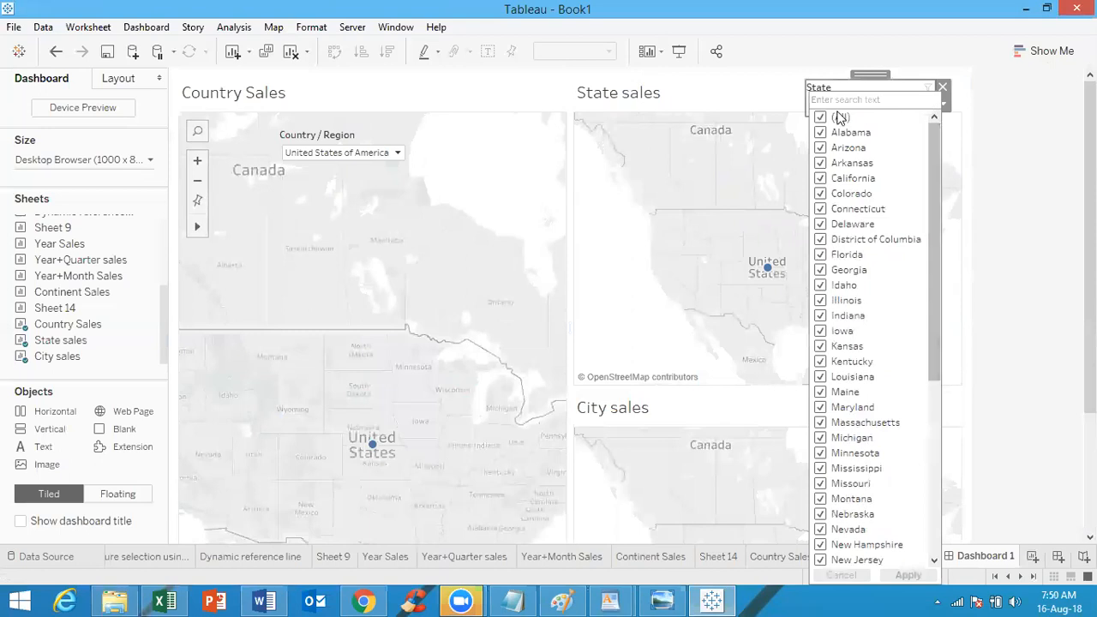
left_click(822, 117)
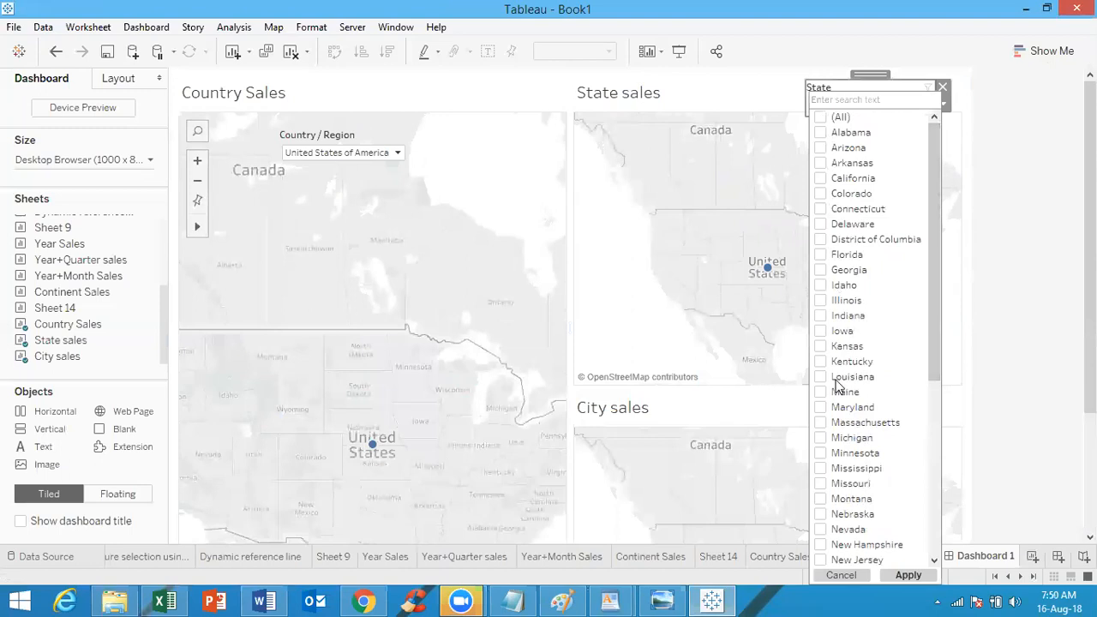
left_click(819, 180)
left_click(907, 576)
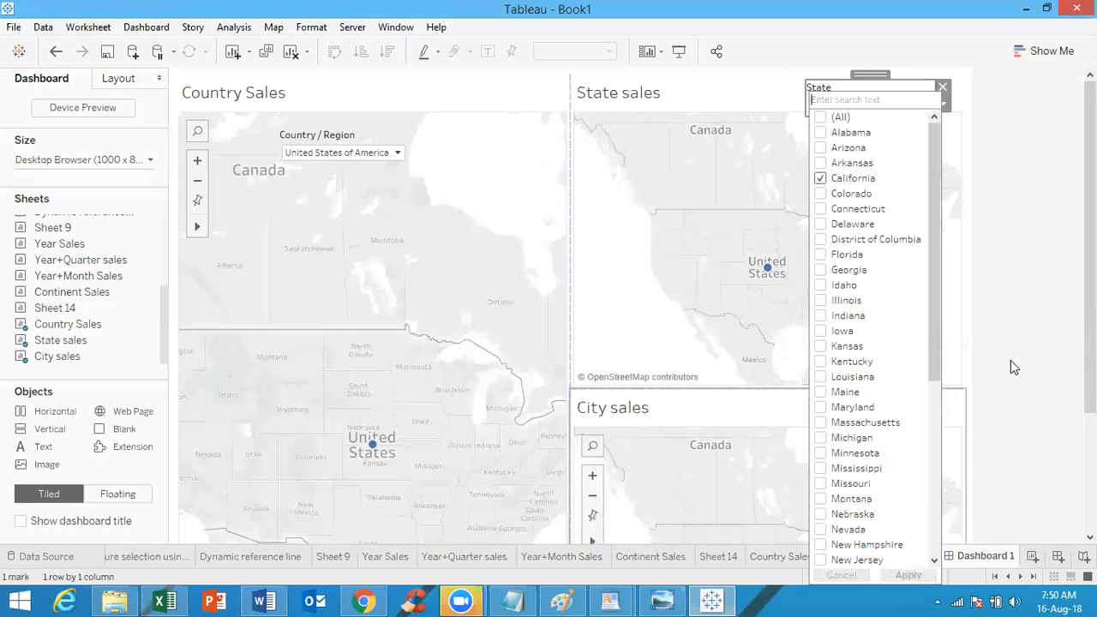
left_click(1014, 286)
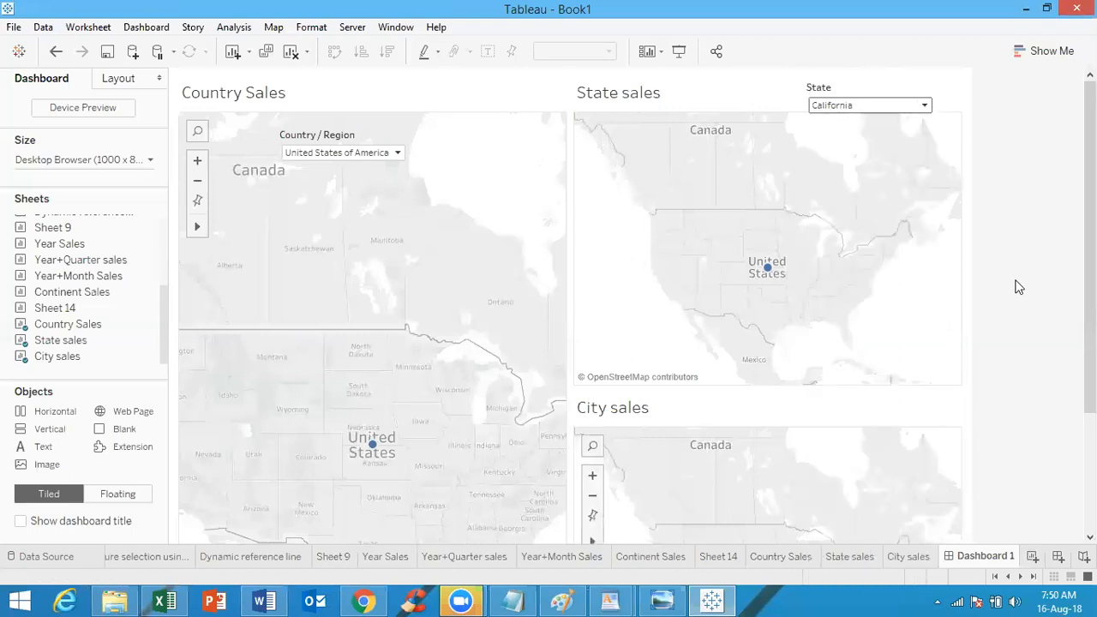
left_click(924, 104)
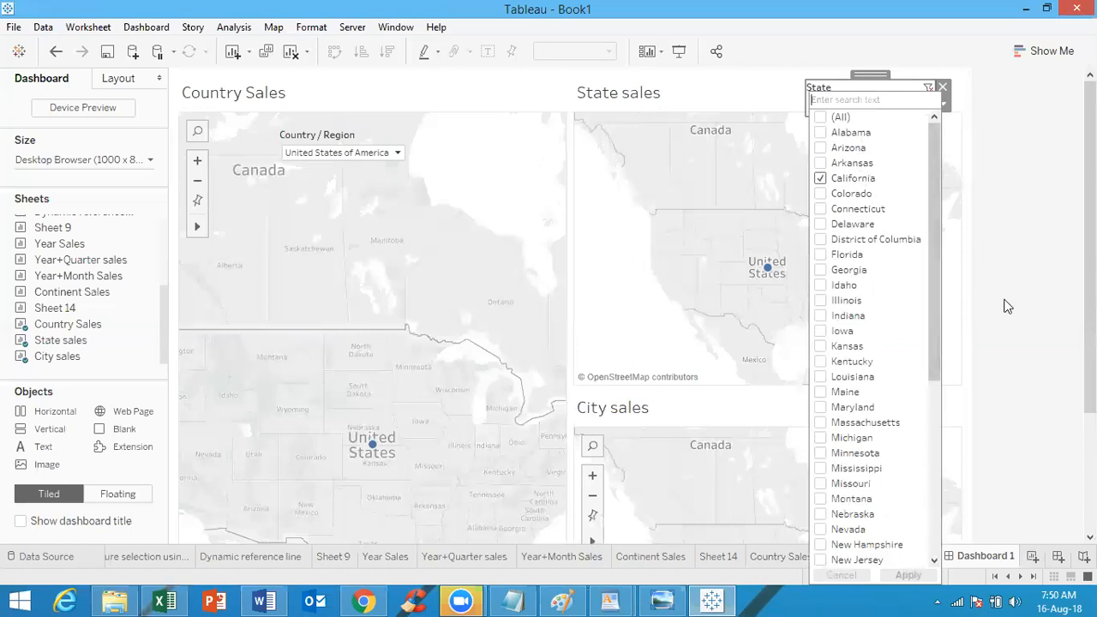
left_click(1020, 293)
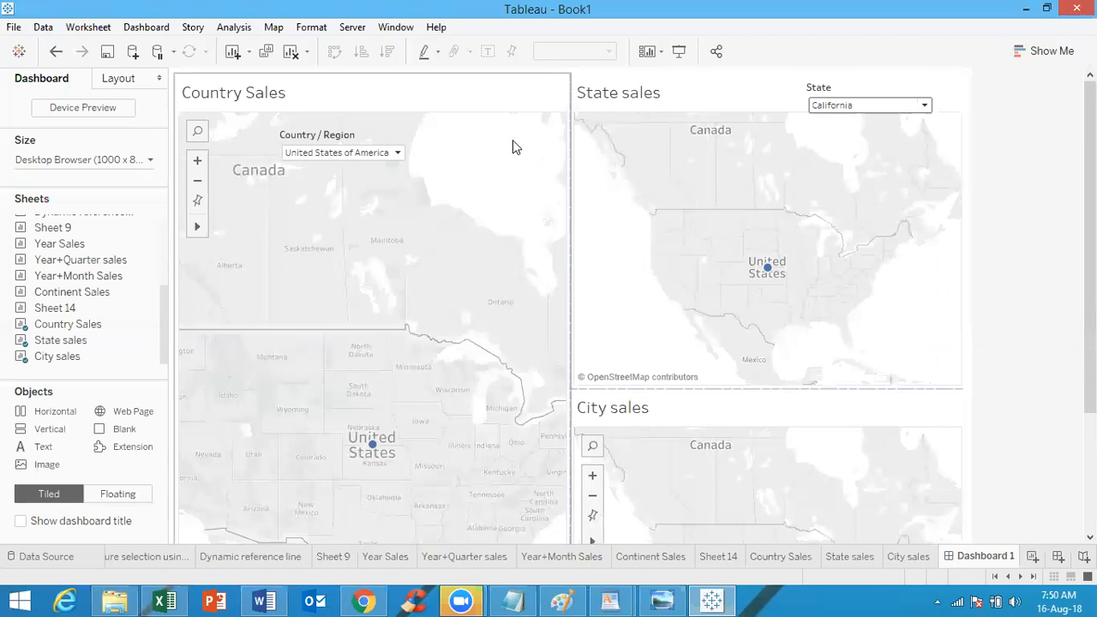
Open the State sales worksheet from the dashboard, show its Country / Region filter and look through both filter lists
left_click(943, 75)
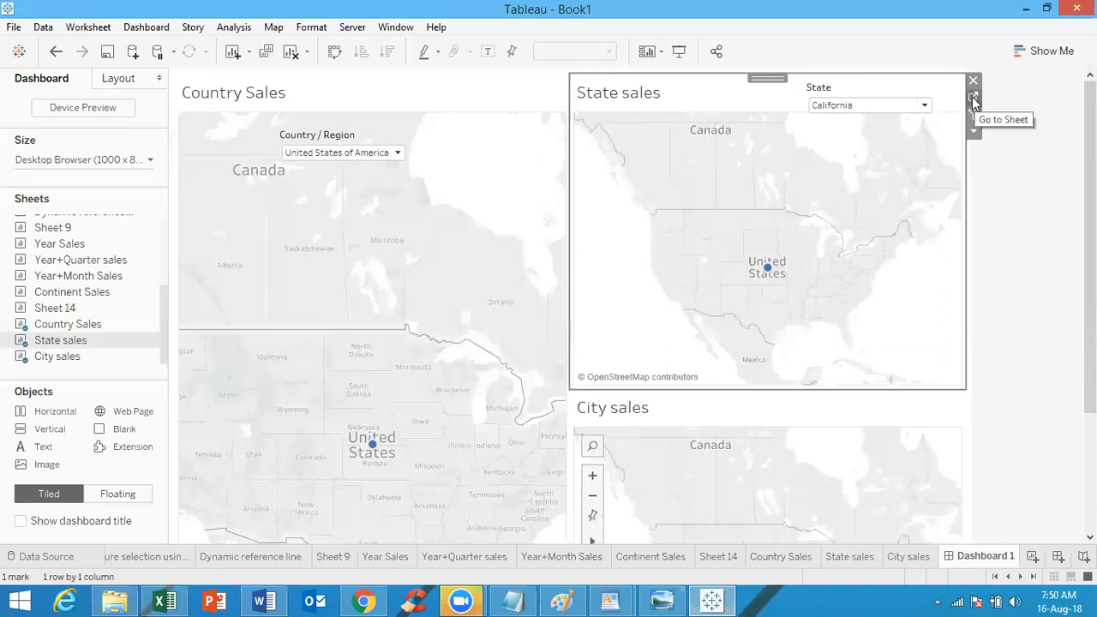
left_click(974, 99)
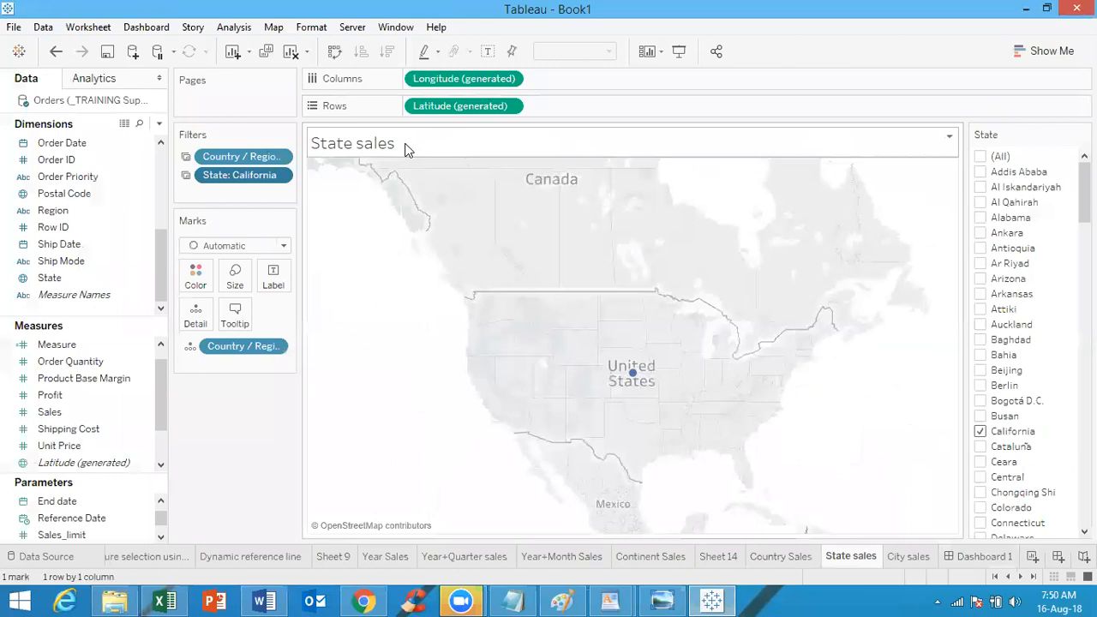
left_click(278, 156)
left_click(266, 202)
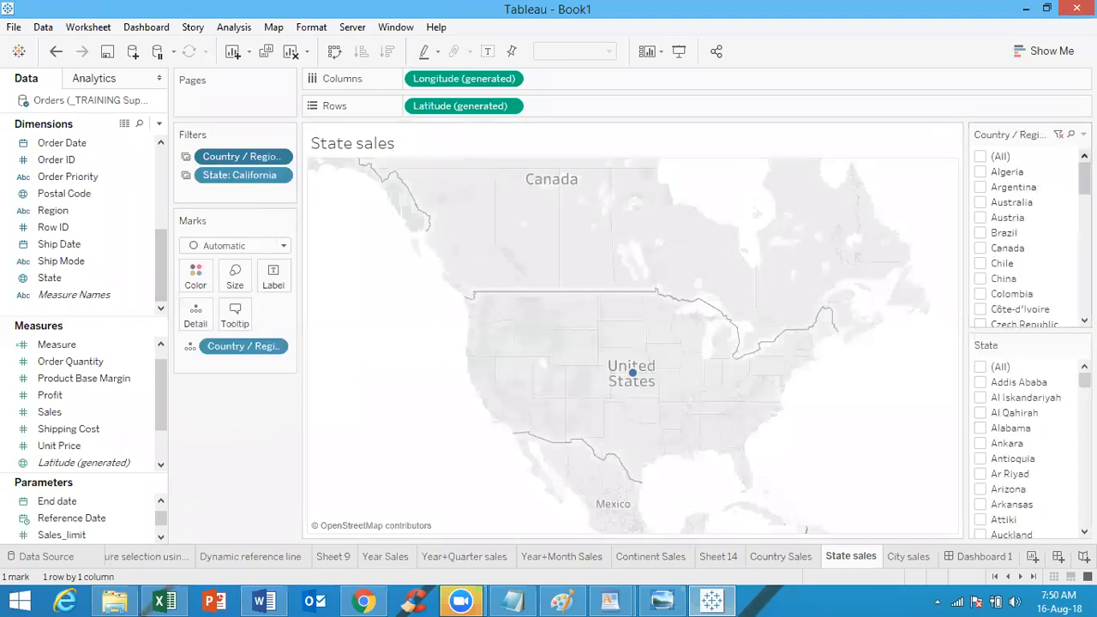
left_click_drag(1084, 178, 1084, 297)
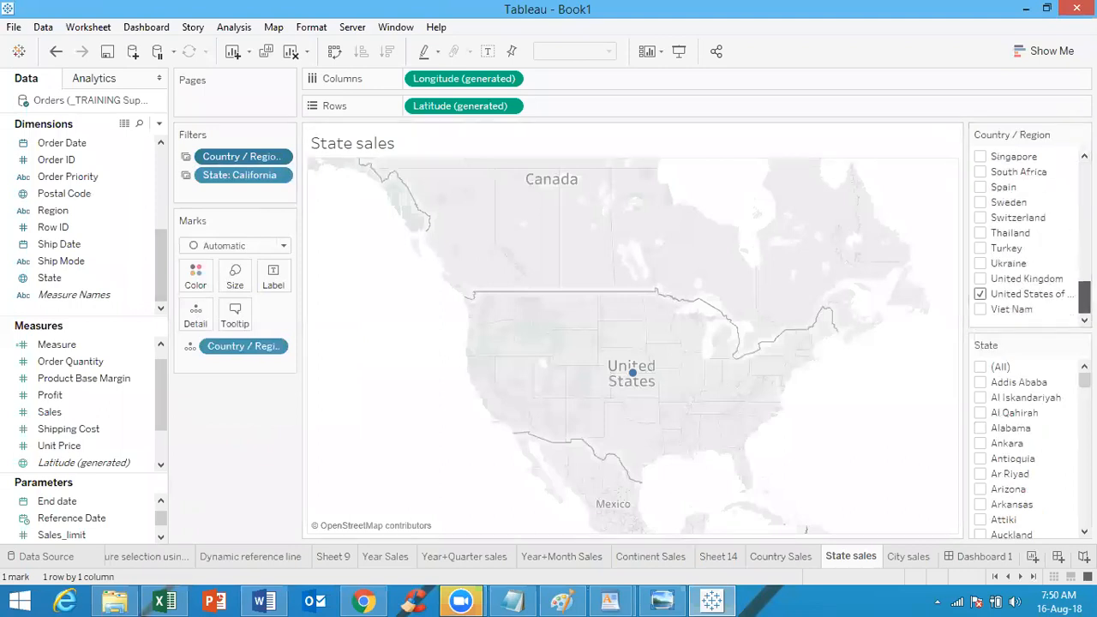
left_click_drag(1084, 378, 1084, 518)
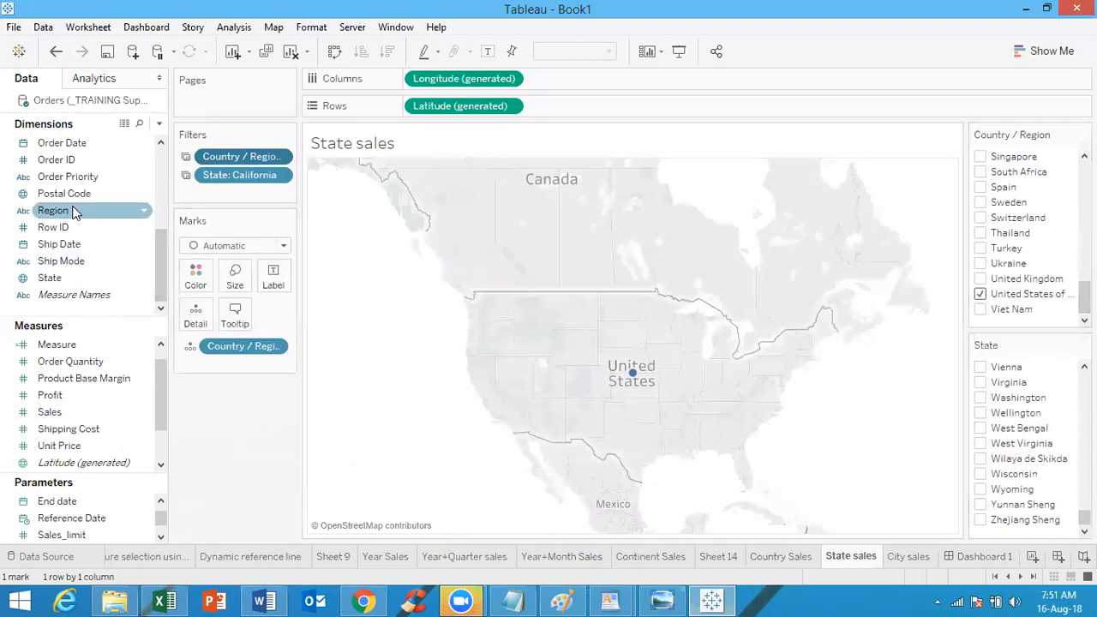
Replace Country / Region with State as the State sales map's detail field and compare the Country, State and City sales worksheets
left_click_drag(75, 280, 232, 347)
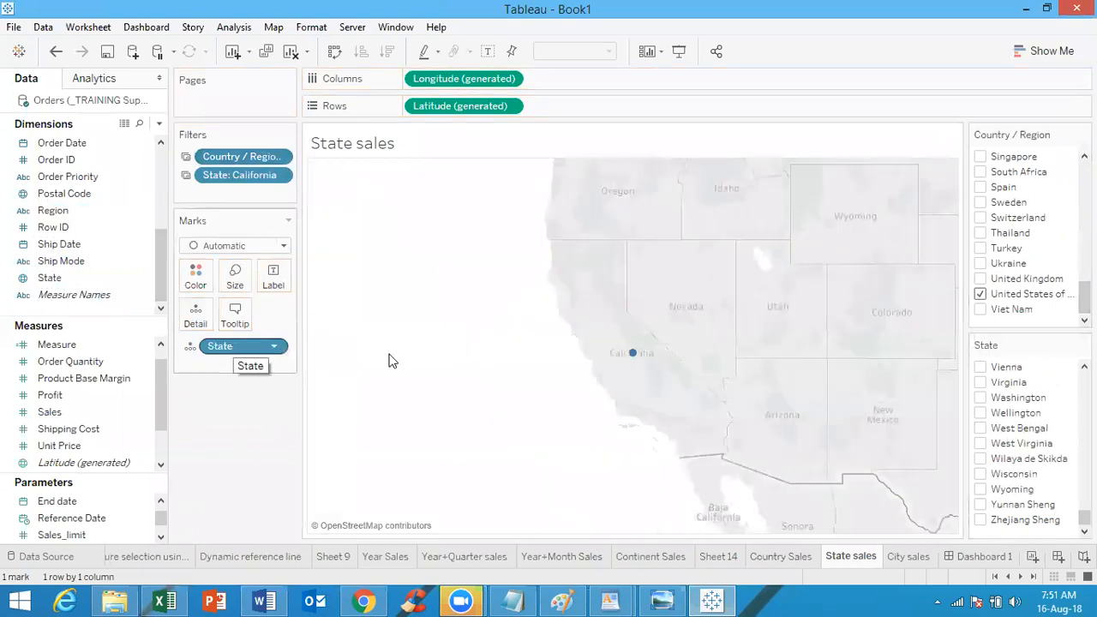
left_click(781, 557)
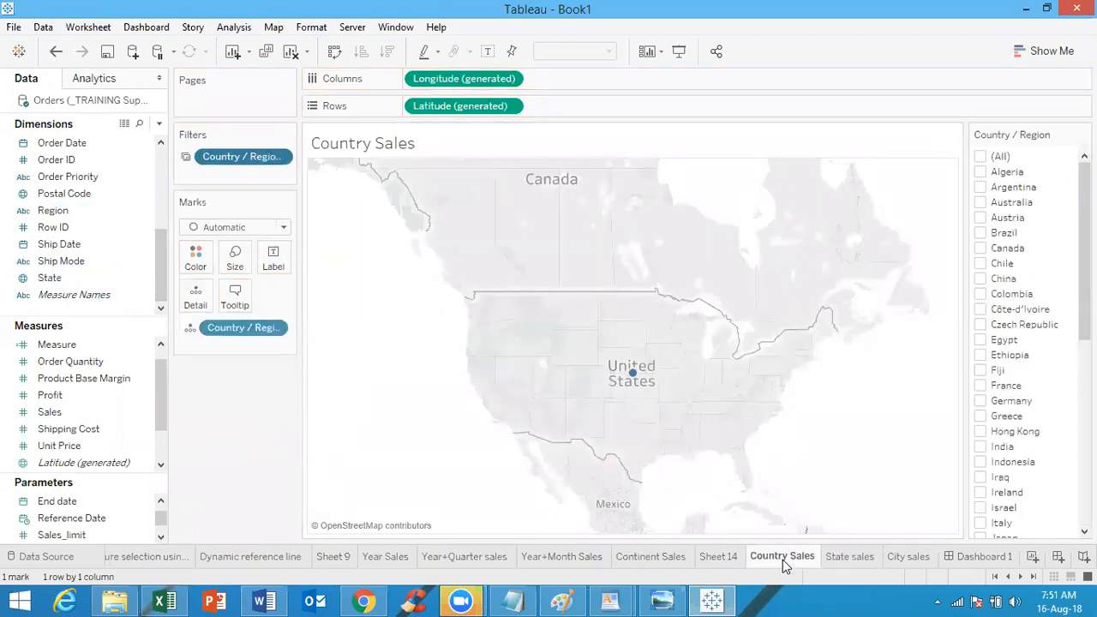
left_click(849, 557)
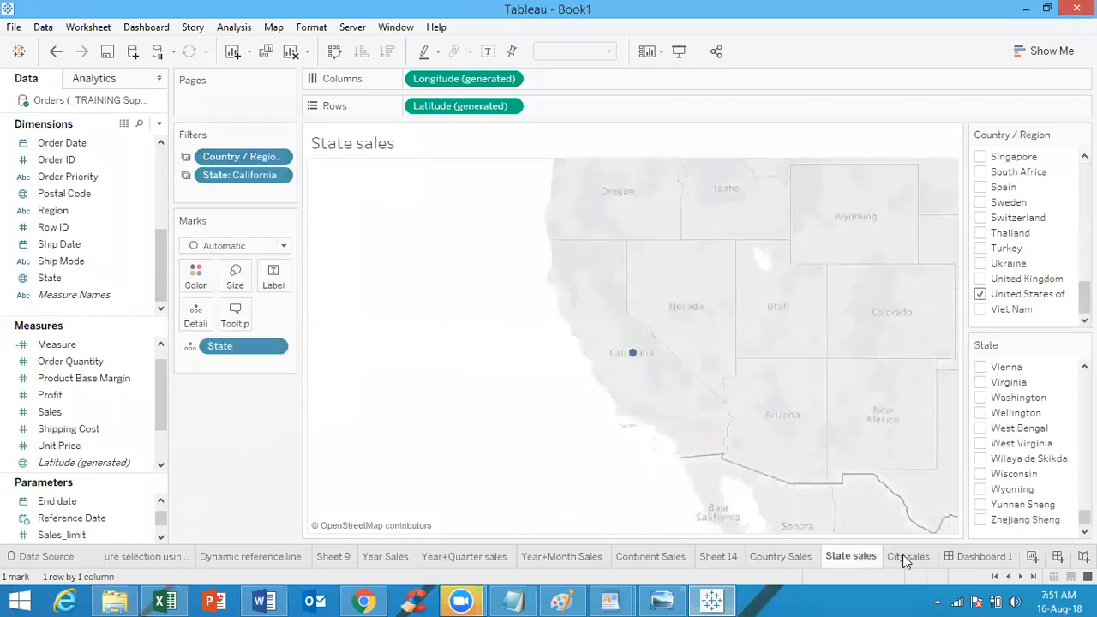
left_click(907, 557)
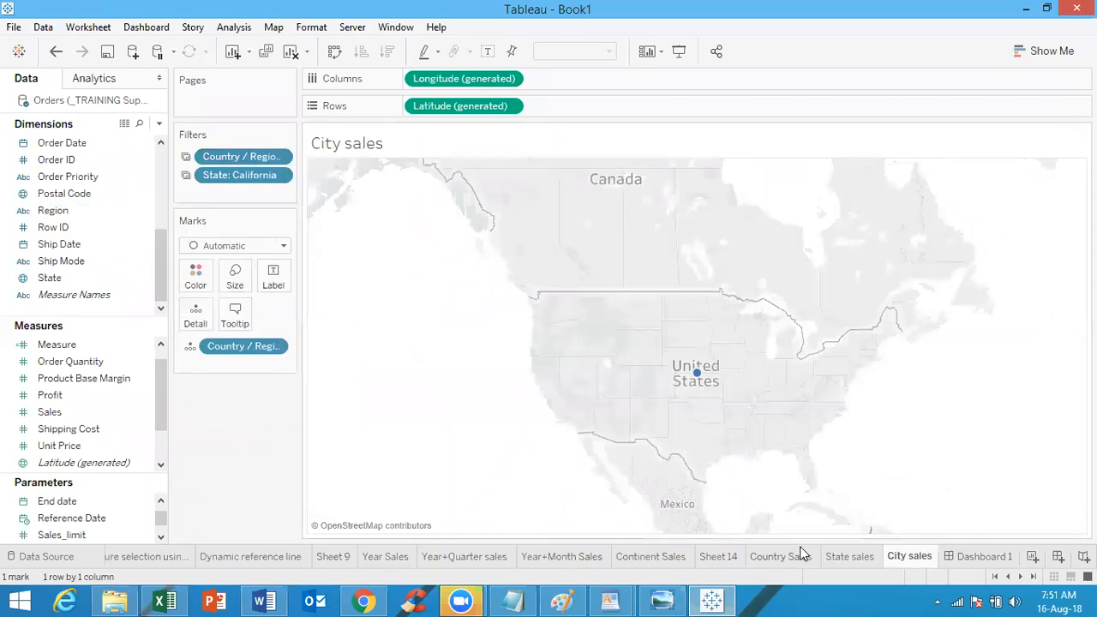
Open the City sales worksheet from the dashboard and make City the only detail field on its map
left_click(979, 557)
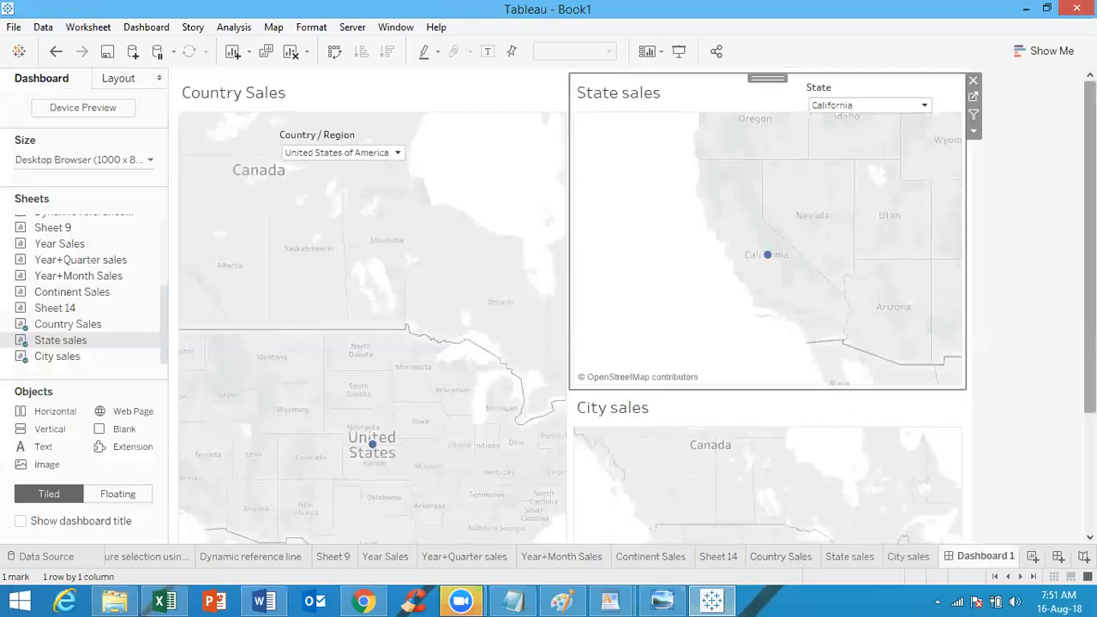
scroll(638, 306, "down", 3)
scroll(996, 224, "down", 1)
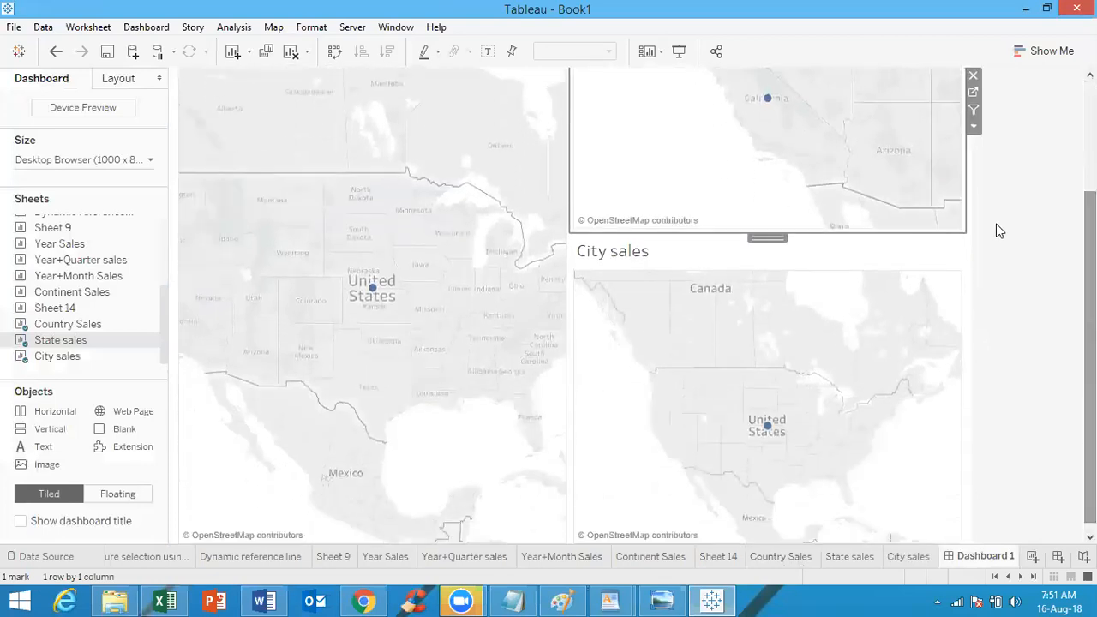
left_click(934, 249)
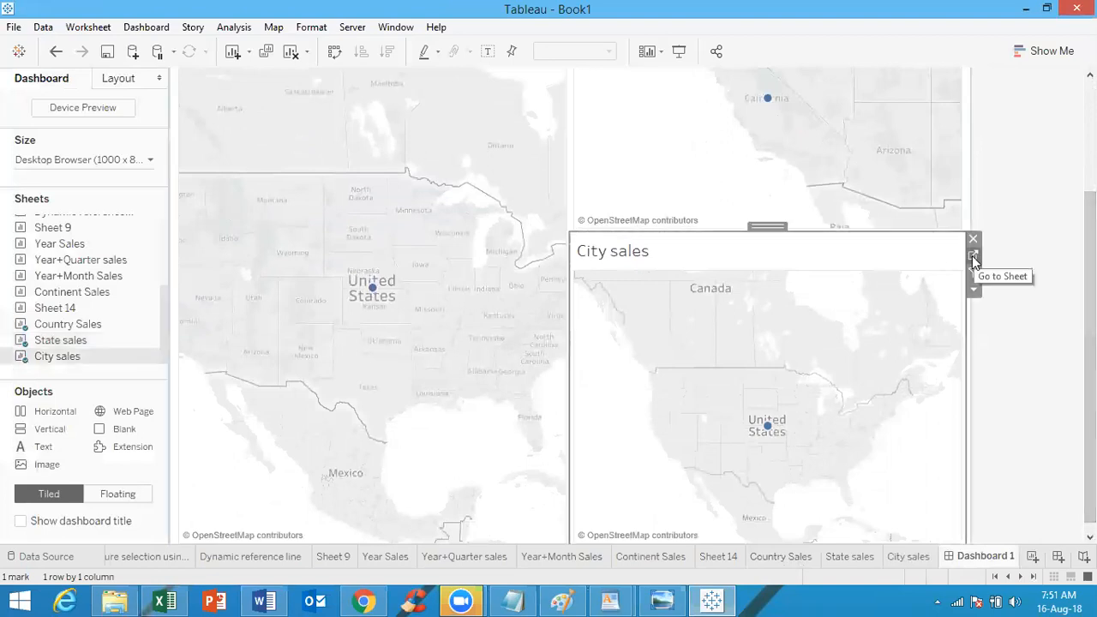
left_click(973, 256)
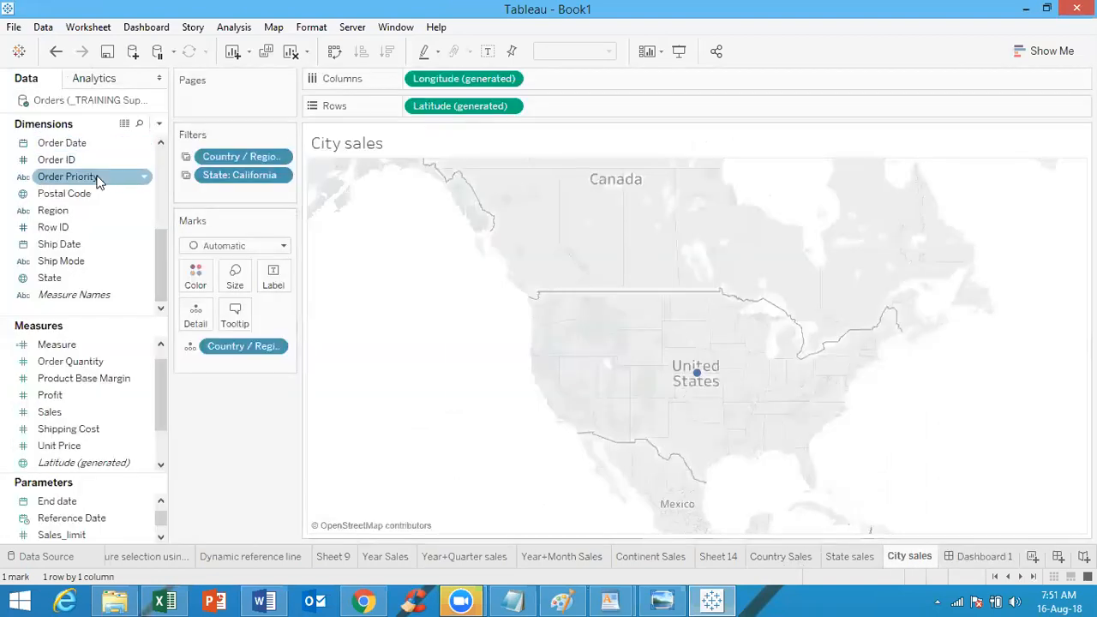
left_click_drag(85, 277, 246, 345)
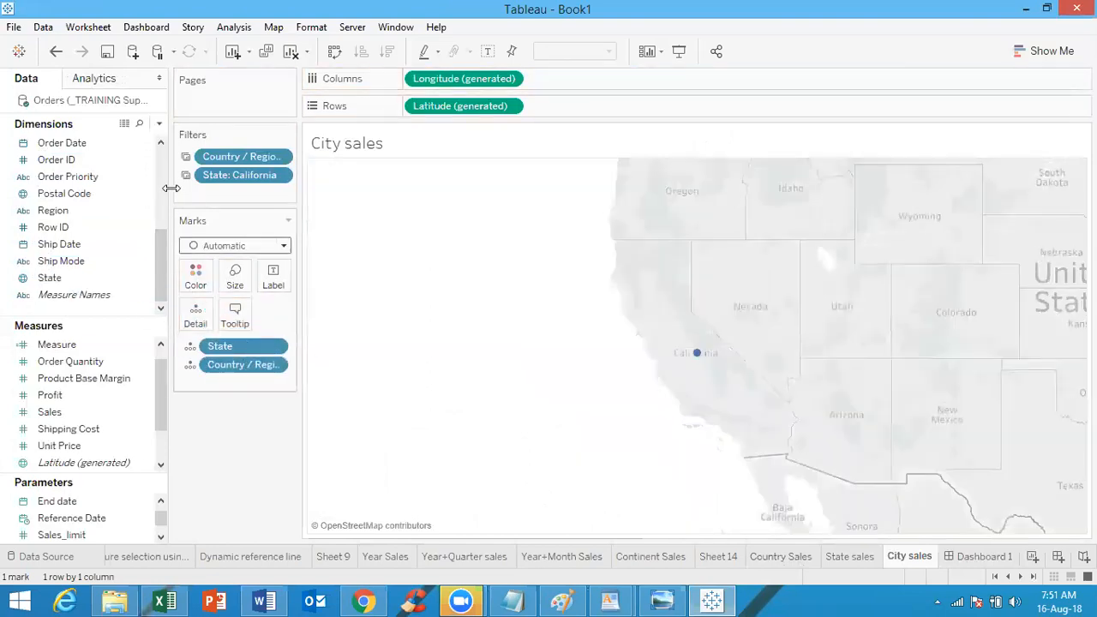
left_click_drag(162, 238, 161, 144)
left_click(99, 175)
left_click_drag(90, 175, 181, 478)
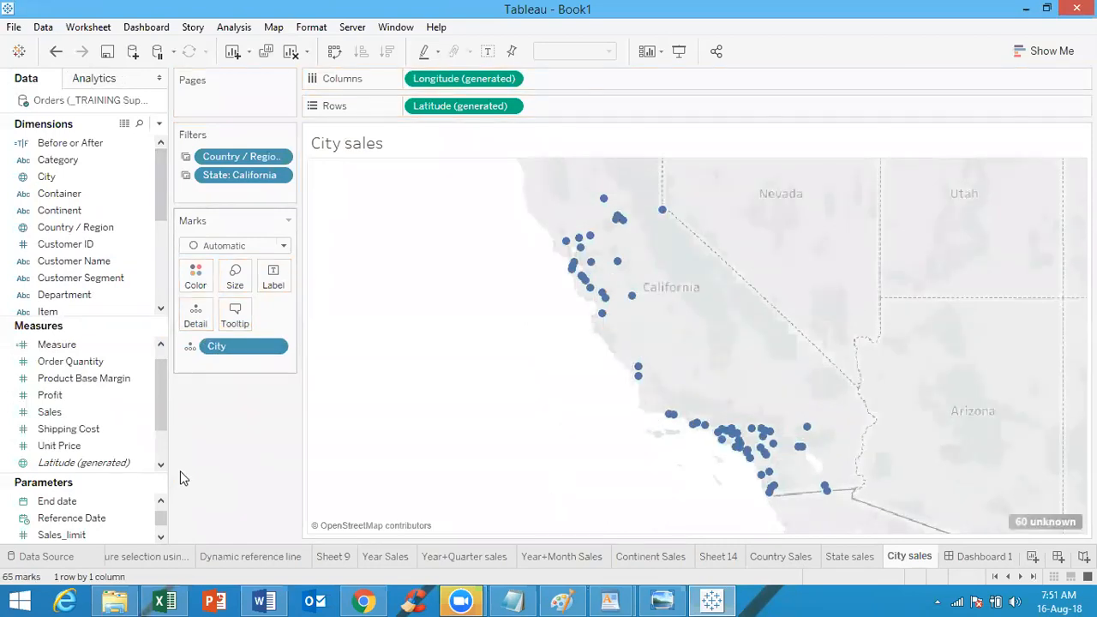
Return to the dashboard, examine the filtered Country, State and City sales maps, and select the City sales view
left_click(967, 557)
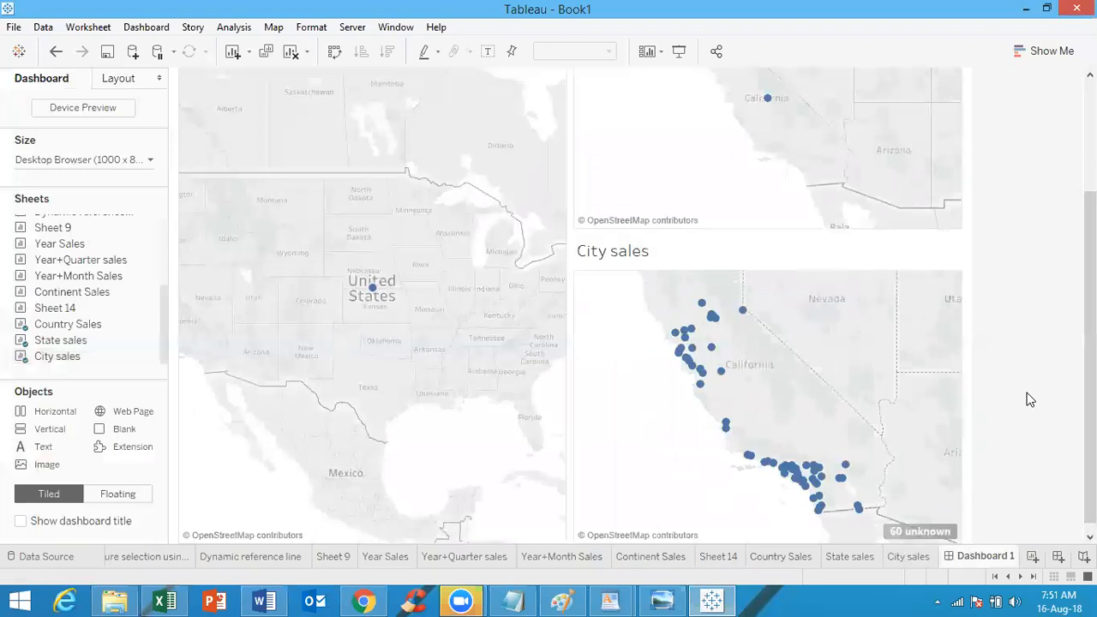
left_click_drag(1090, 343, 1090, 232)
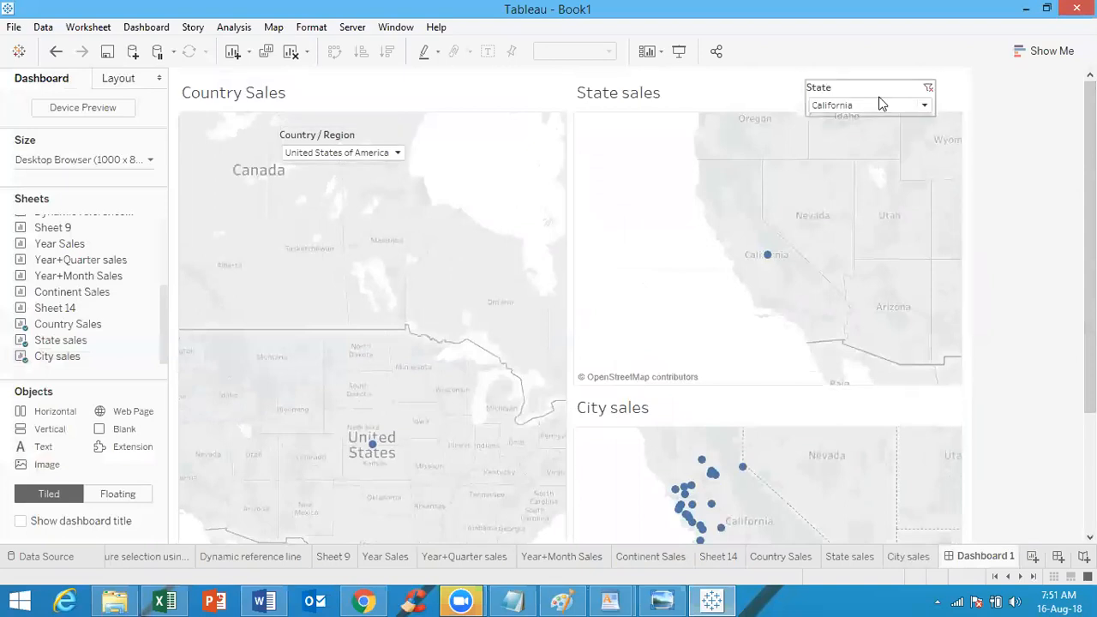
left_click_drag(1089, 248, 1090, 365)
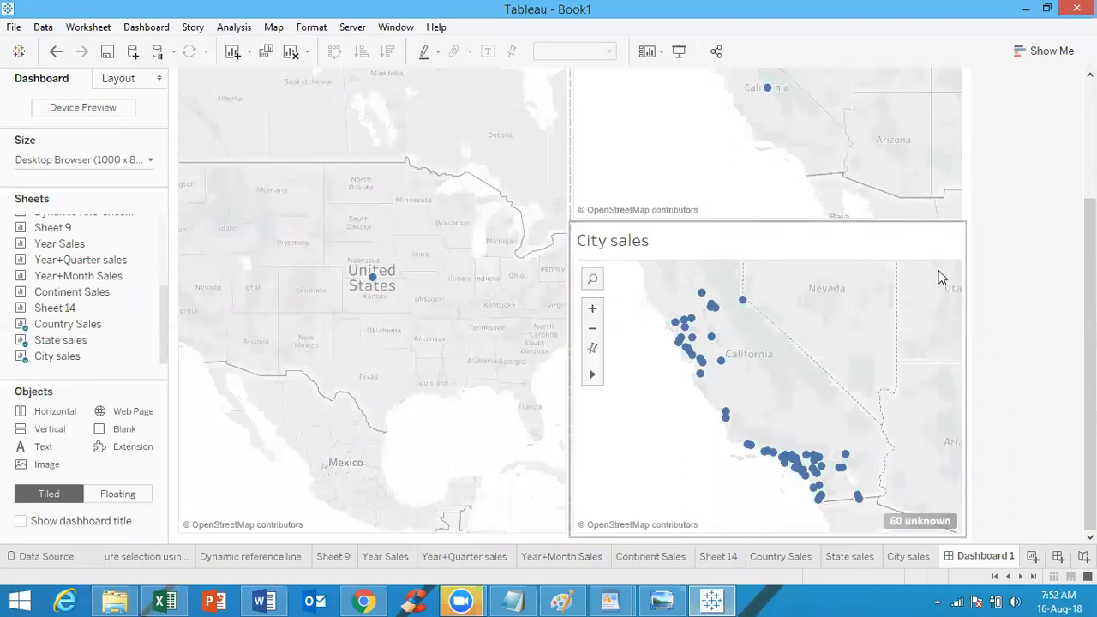
left_click(943, 243)
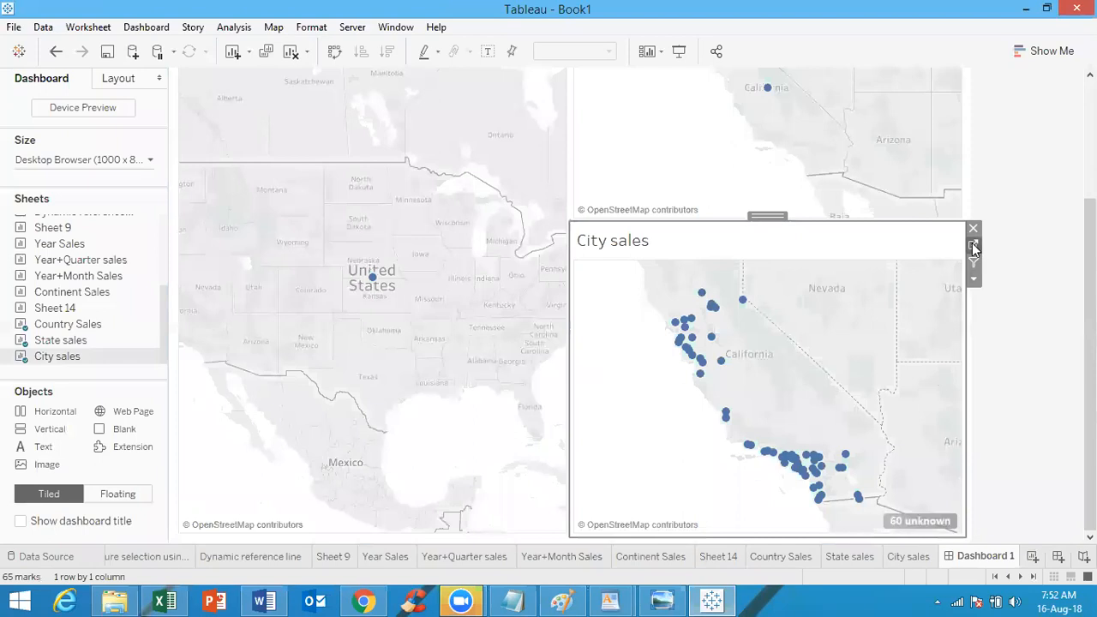
Check the filters on the City sales worksheet, then return to the dashboard and rename it Filters
left_click(973, 244)
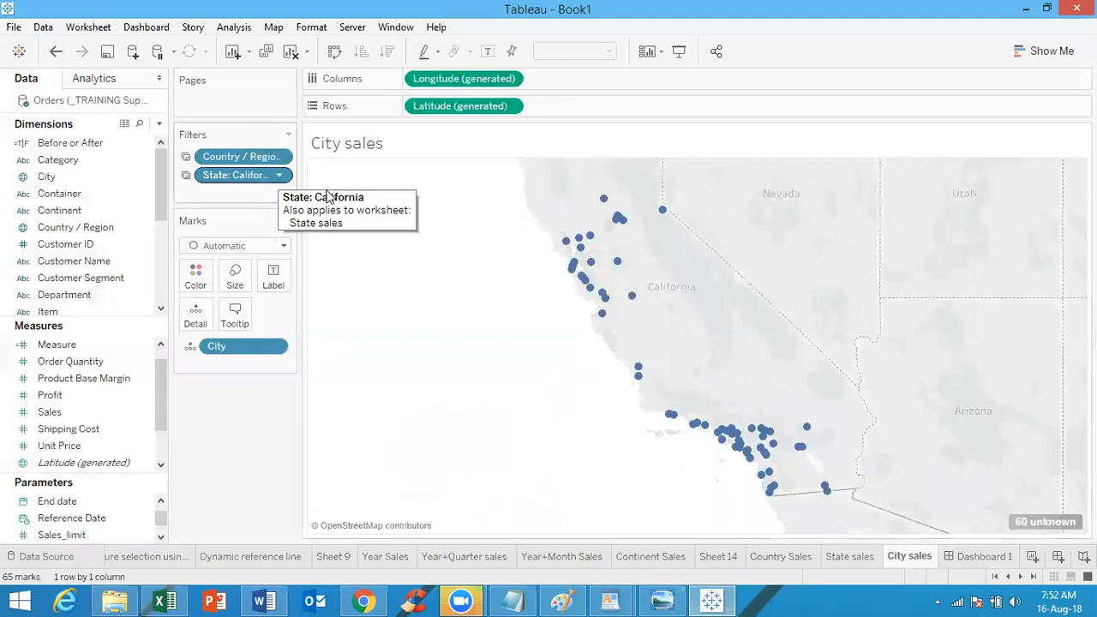
left_click(985, 555)
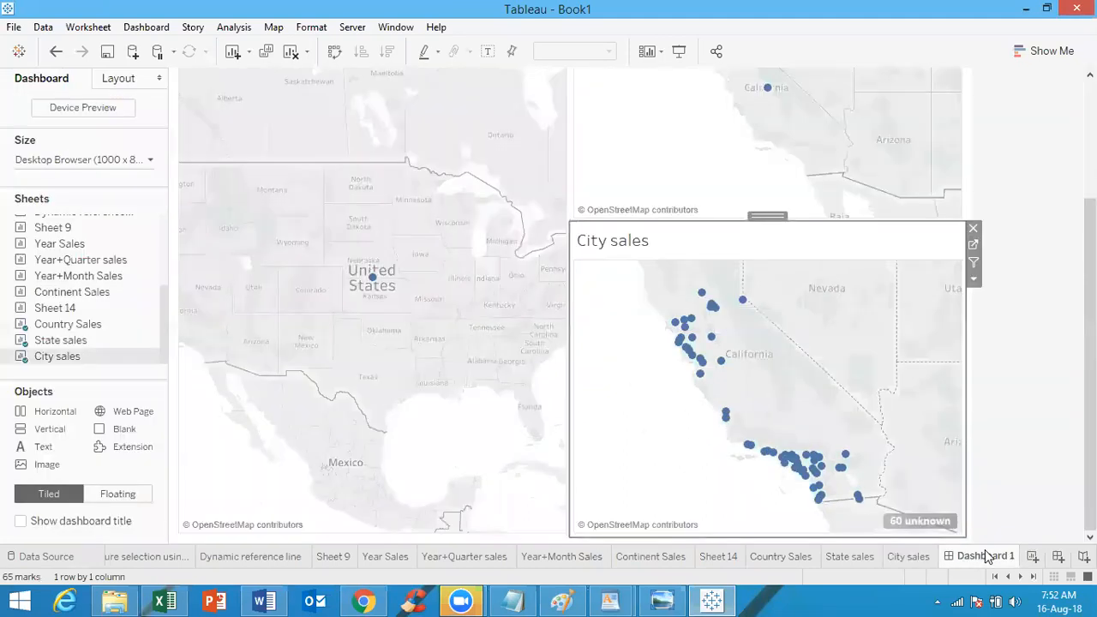
right_click(985, 551)
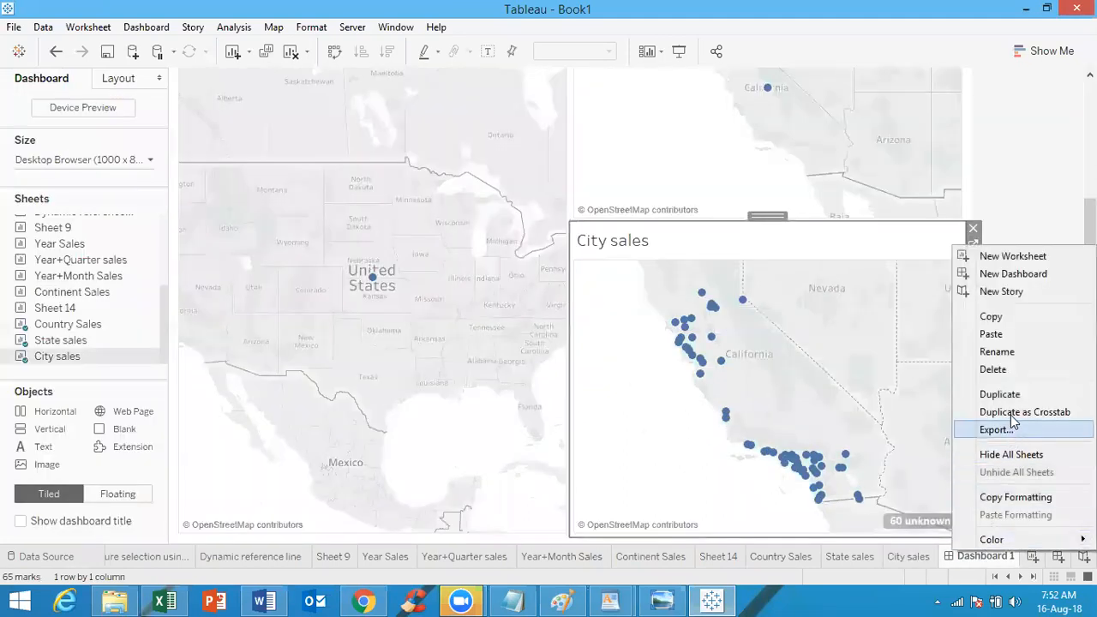
left_click(1005, 353)
type("Filters")
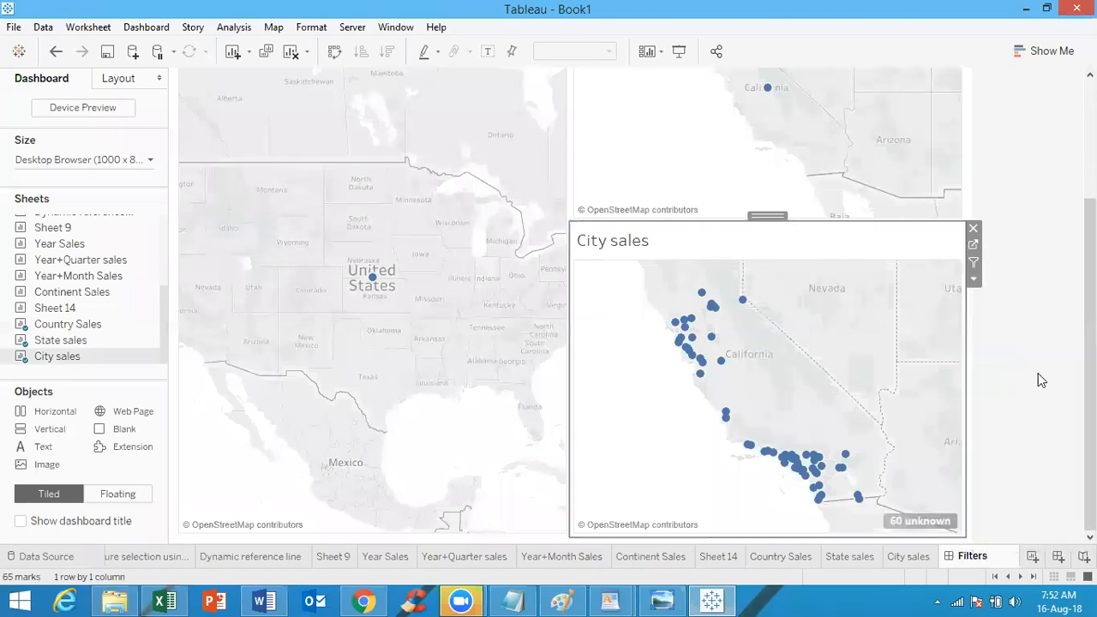
left_click(1038, 373)
left_click_drag(1089, 325, 1089, 206)
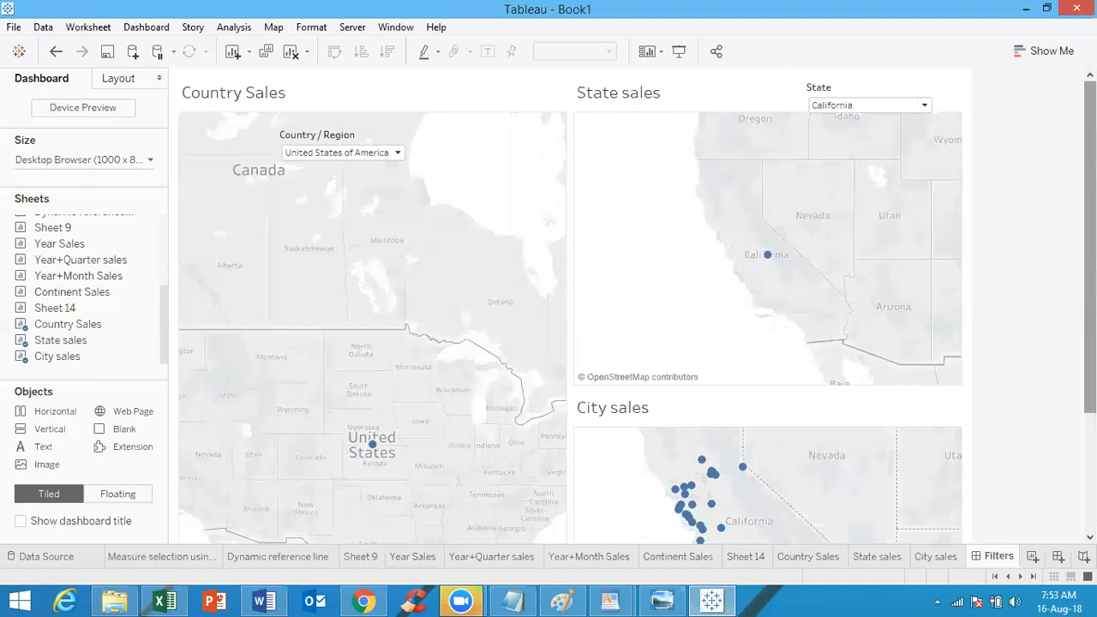
Switch to Windows Photo Viewer to review the filter types diagram, then return to the Tableau dashboard
left_click(664, 600)
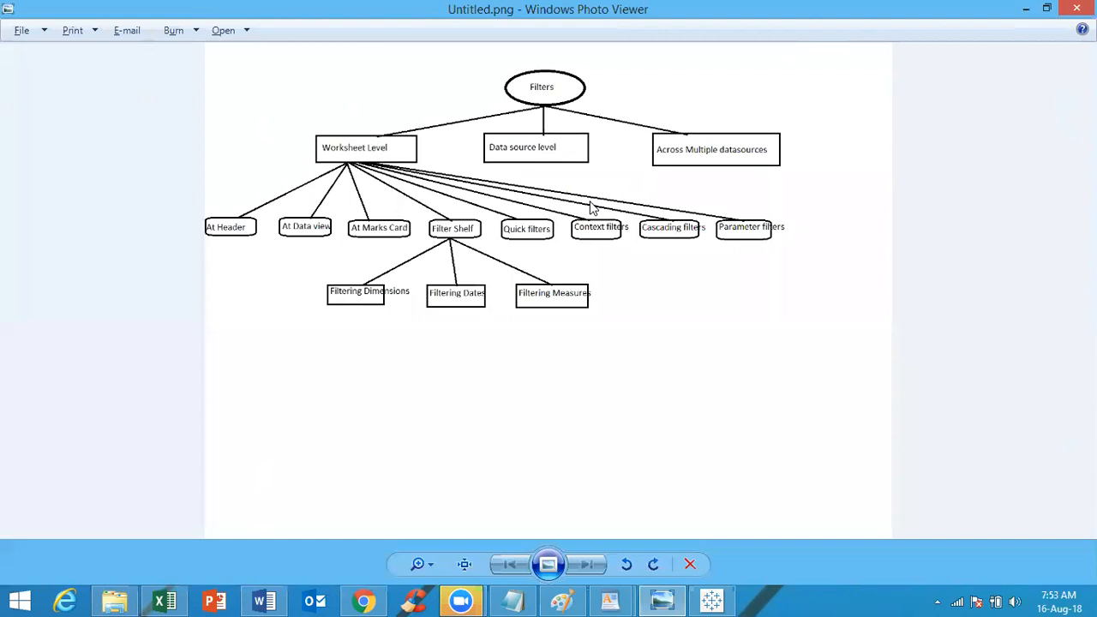
left_click(713, 600)
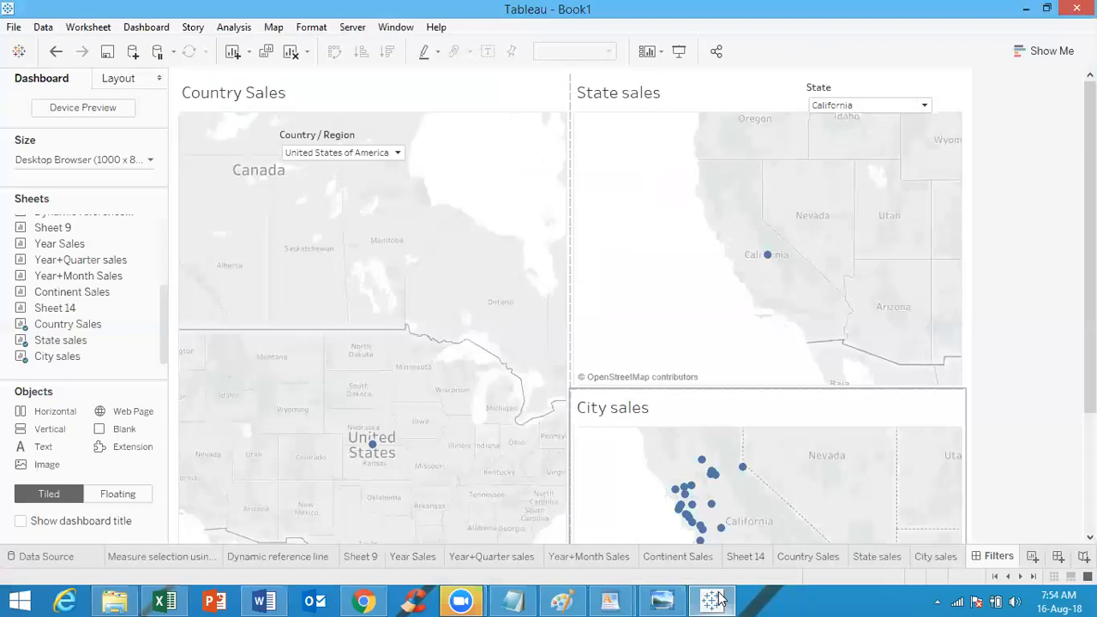
left_click(718, 600)
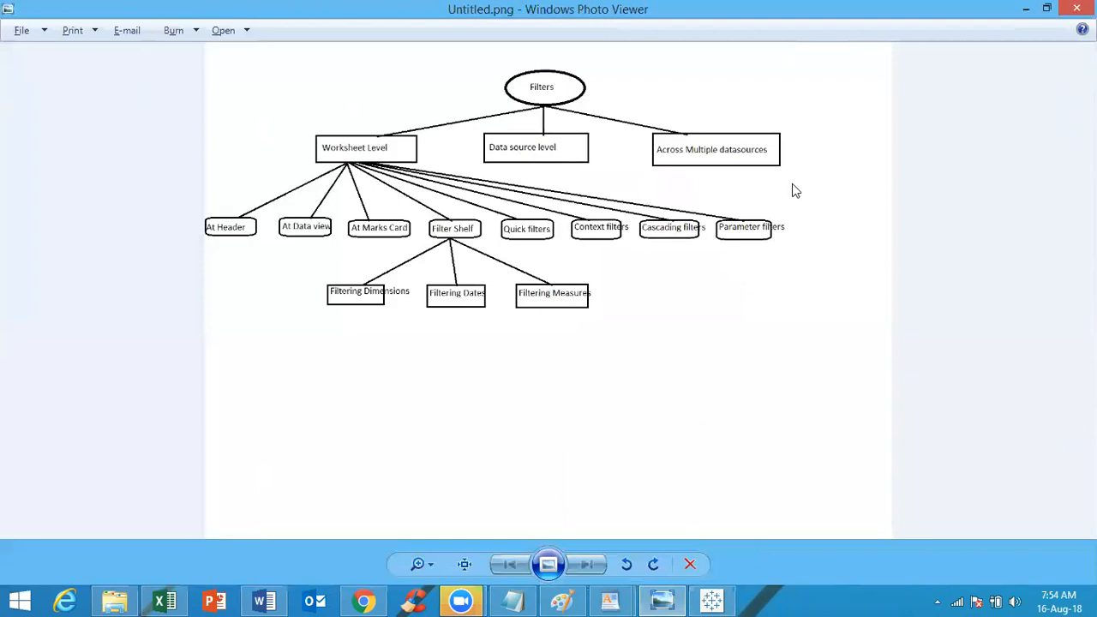
left_click(712, 600)
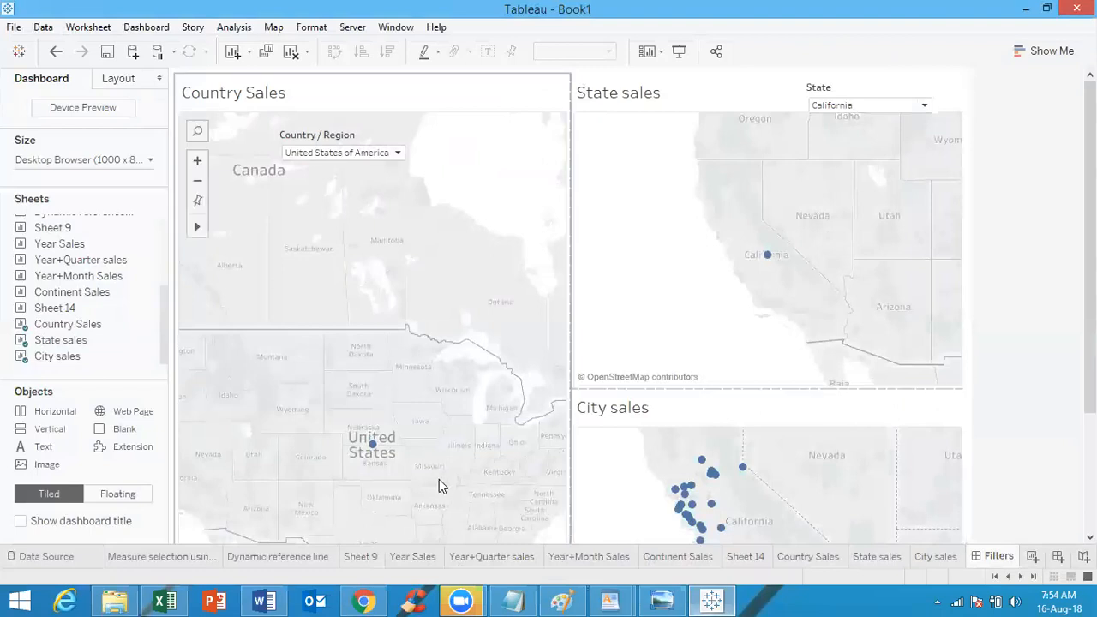
Add a data source filter on Department to the Orders data source, keeping only Furniture
left_click(31, 558)
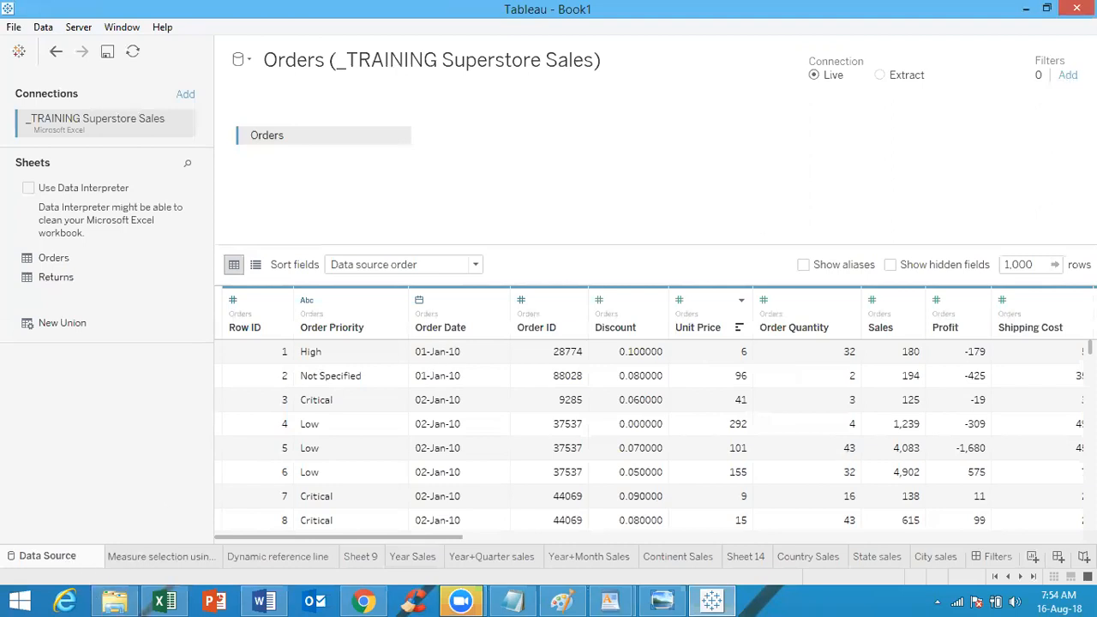
left_click(1067, 75)
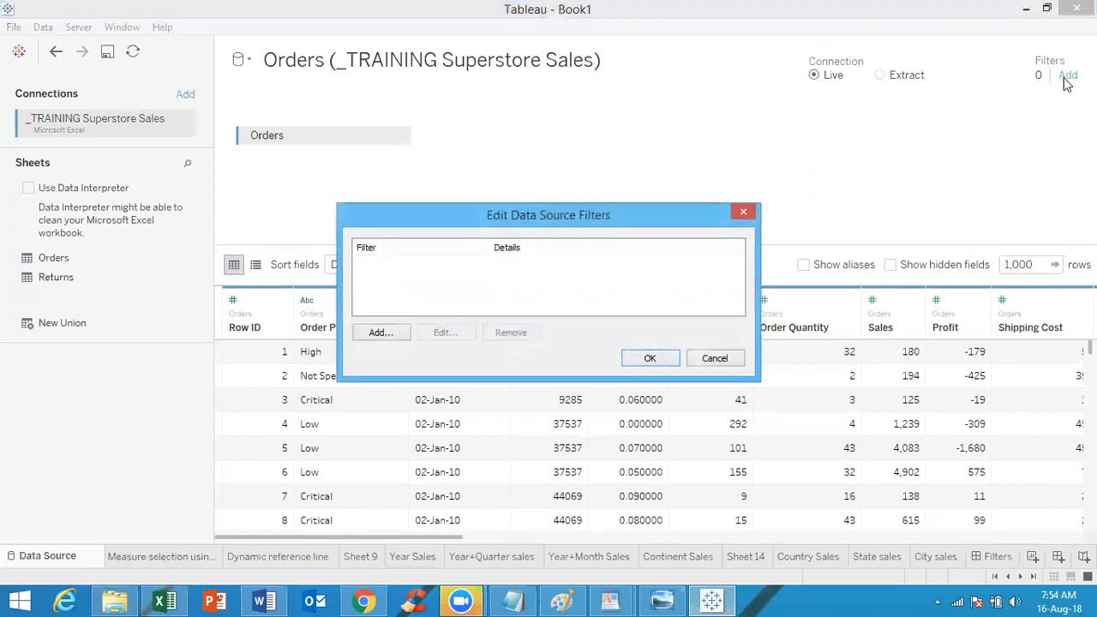
left_click(390, 334)
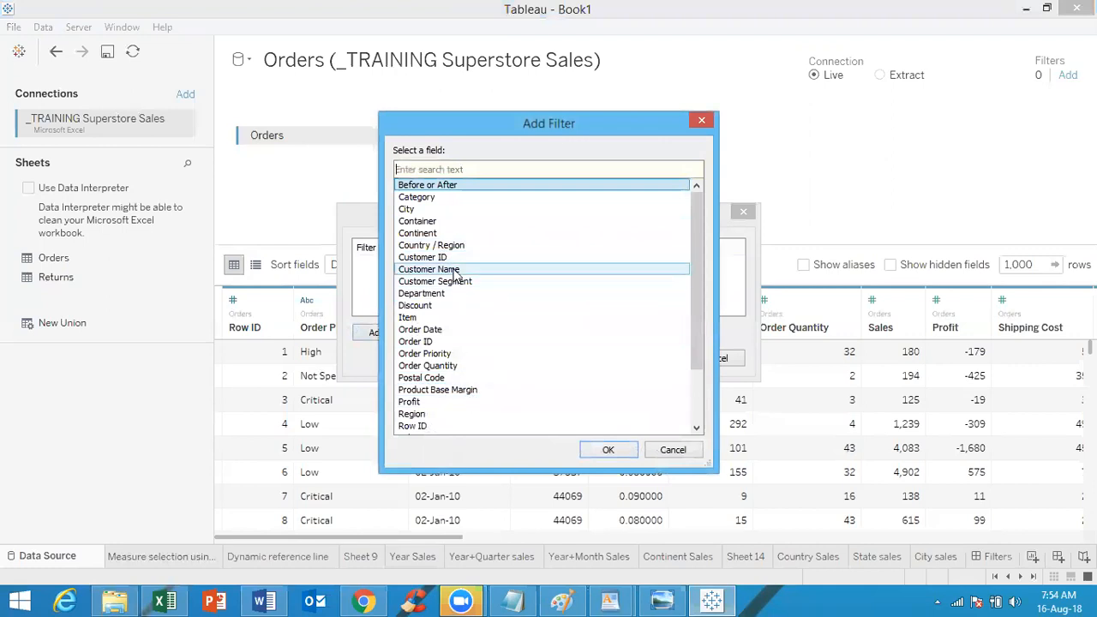
left_click(459, 294)
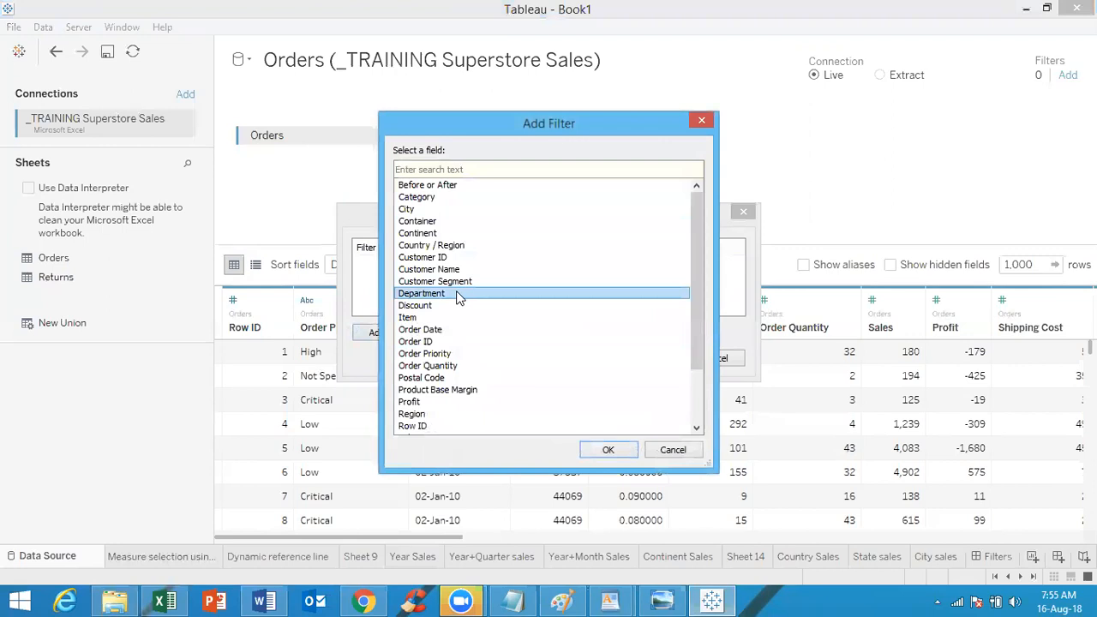
left_click(608, 450)
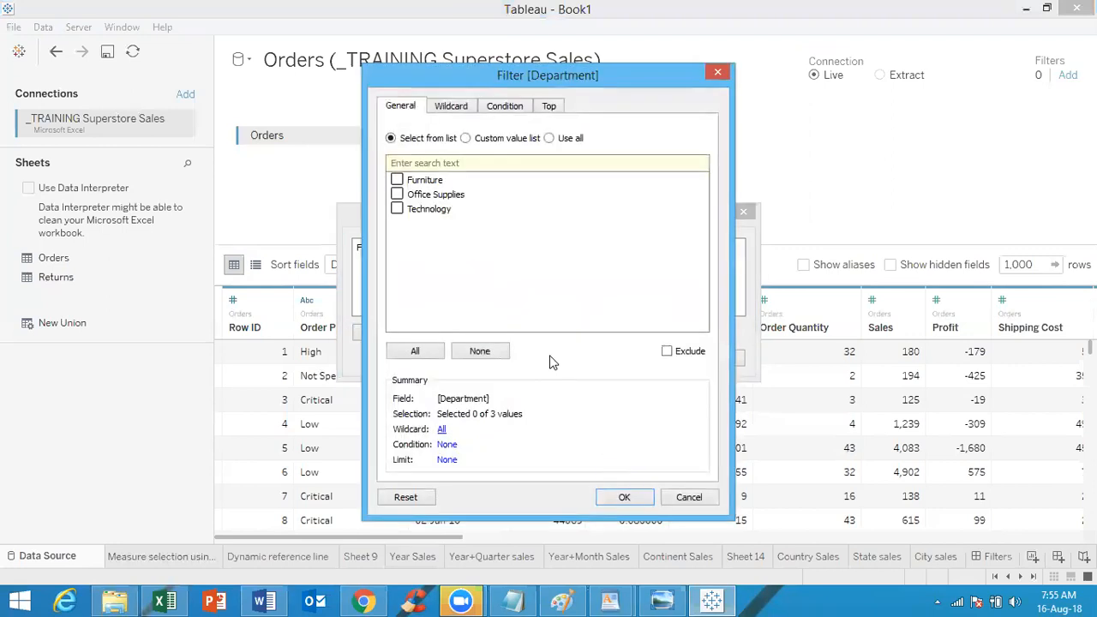
left_click(397, 181)
left_click(625, 499)
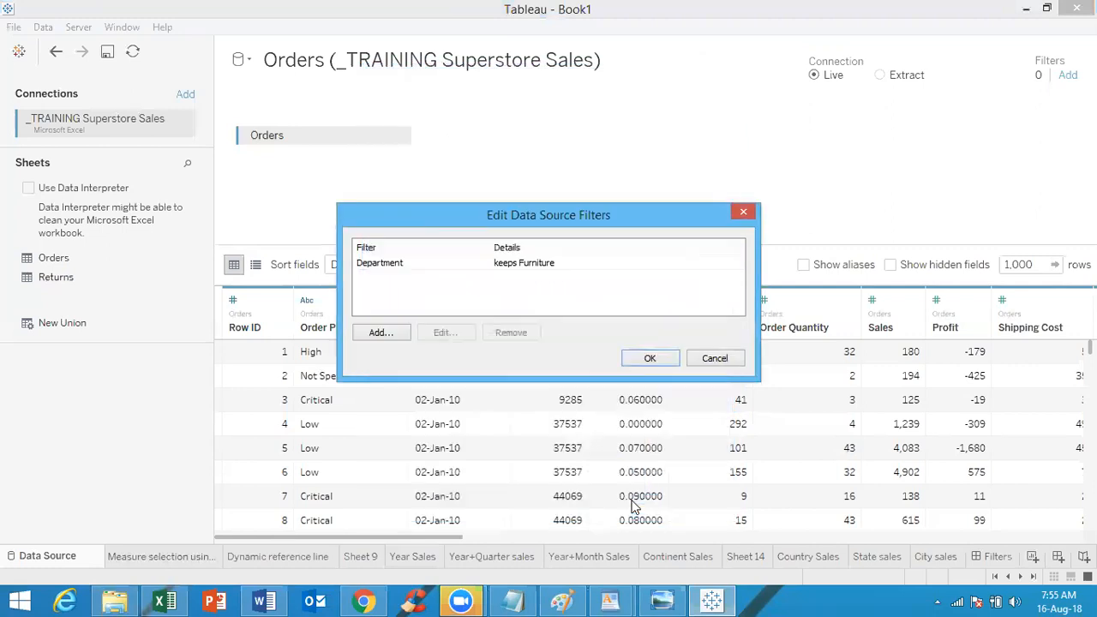
left_click(651, 358)
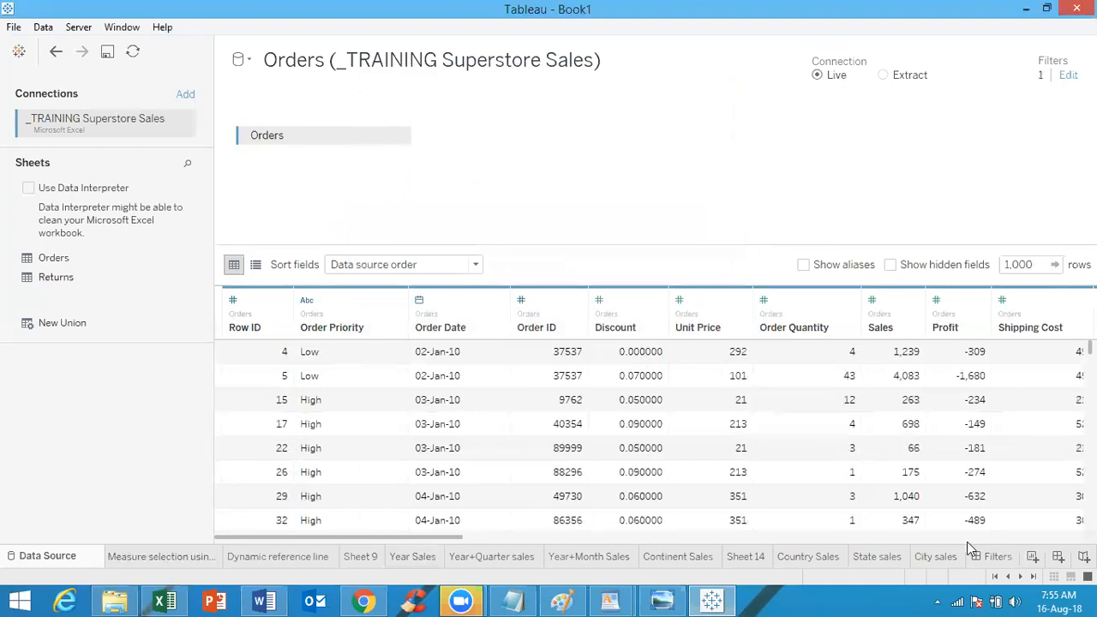
Create a new worksheet and view the underlying records of the Orders data source
left_click(1033, 558)
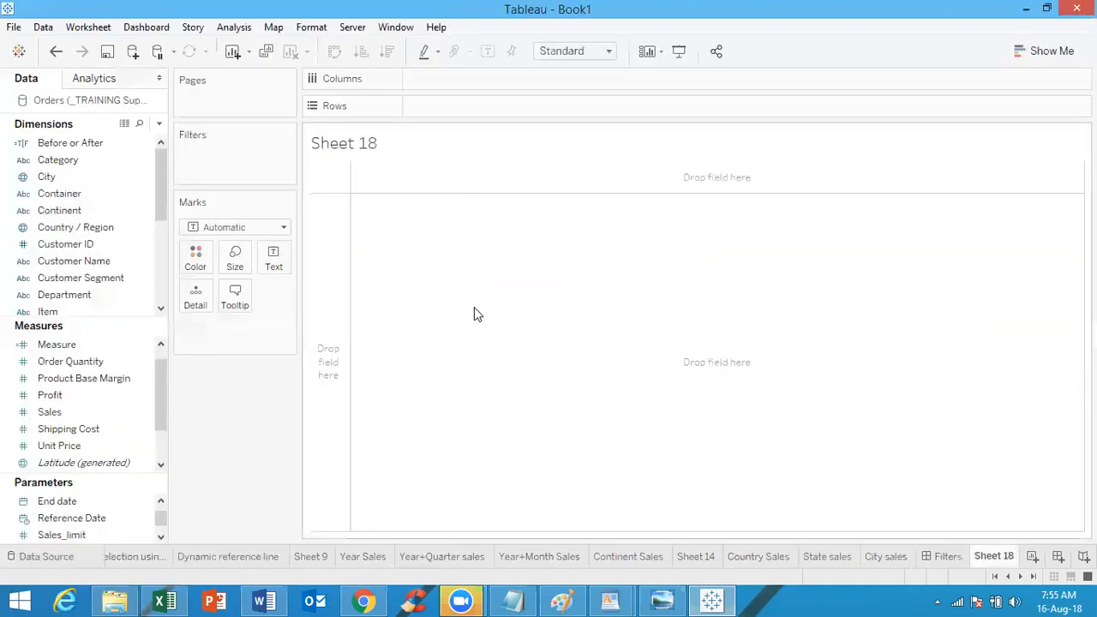
left_click(125, 127)
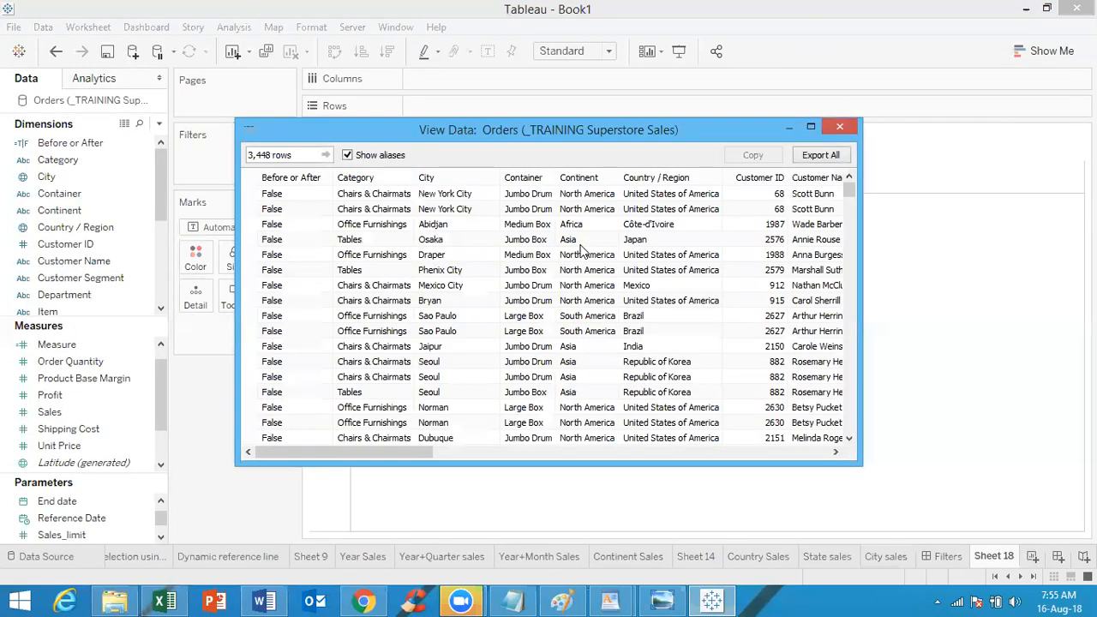
left_click(840, 127)
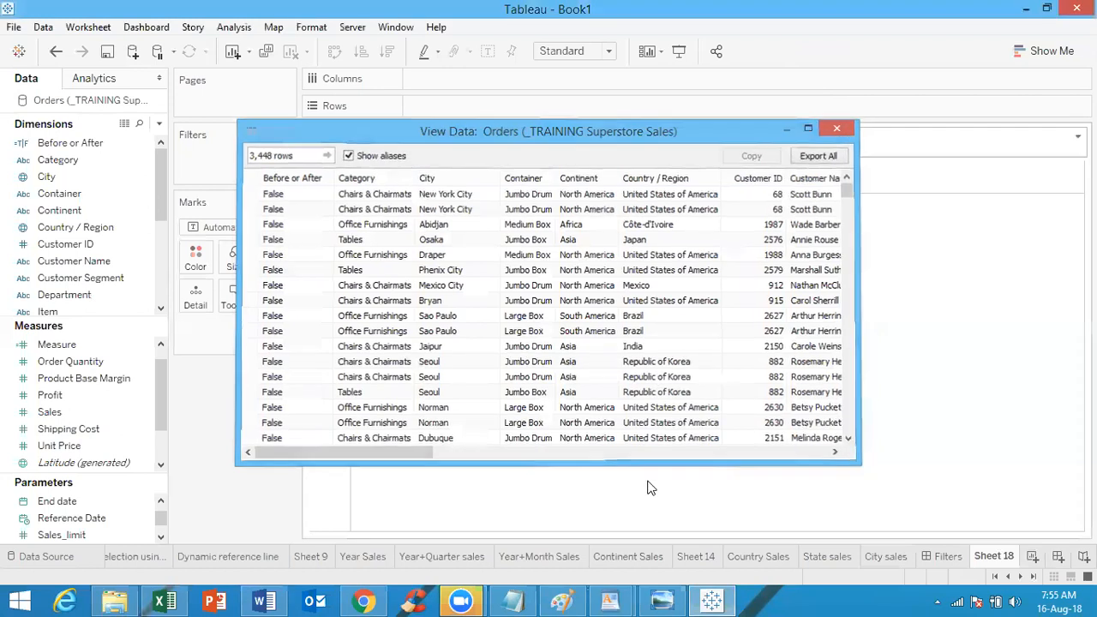
Review the Department filter in the data source filter list, keep it as is, and return to Sheet 18
left_click(62, 559)
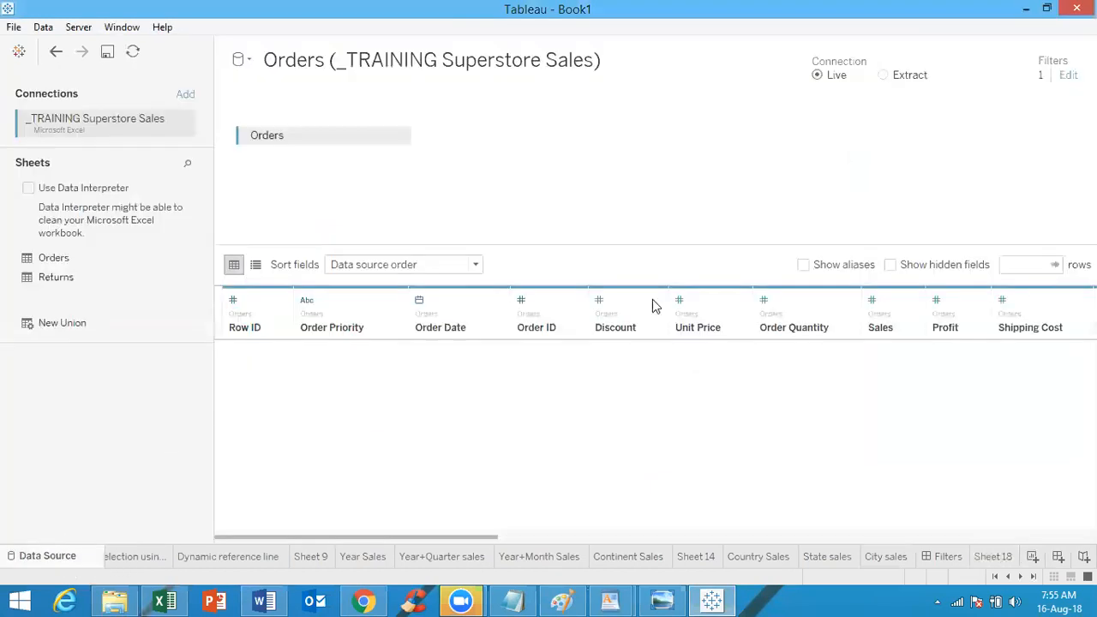
left_click(1067, 76)
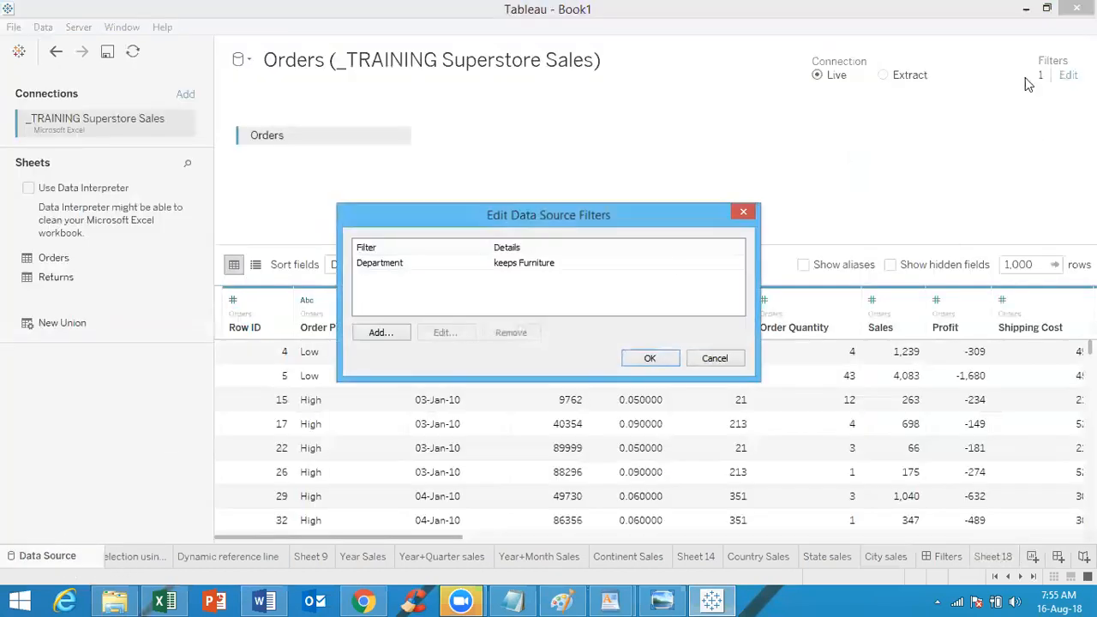
left_click(650, 358)
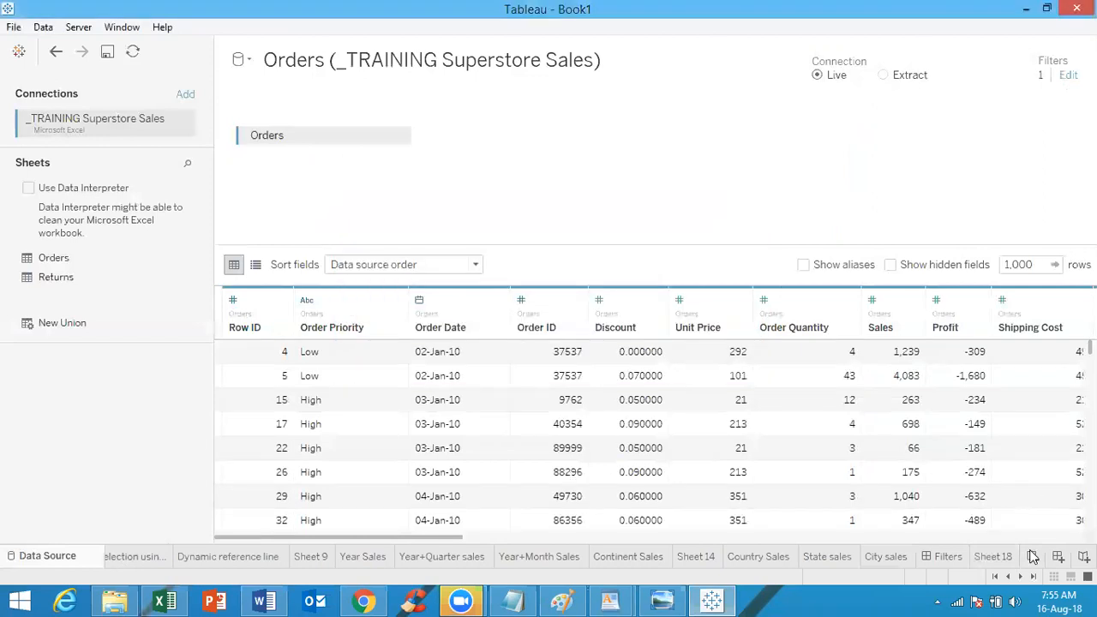
left_click(986, 556)
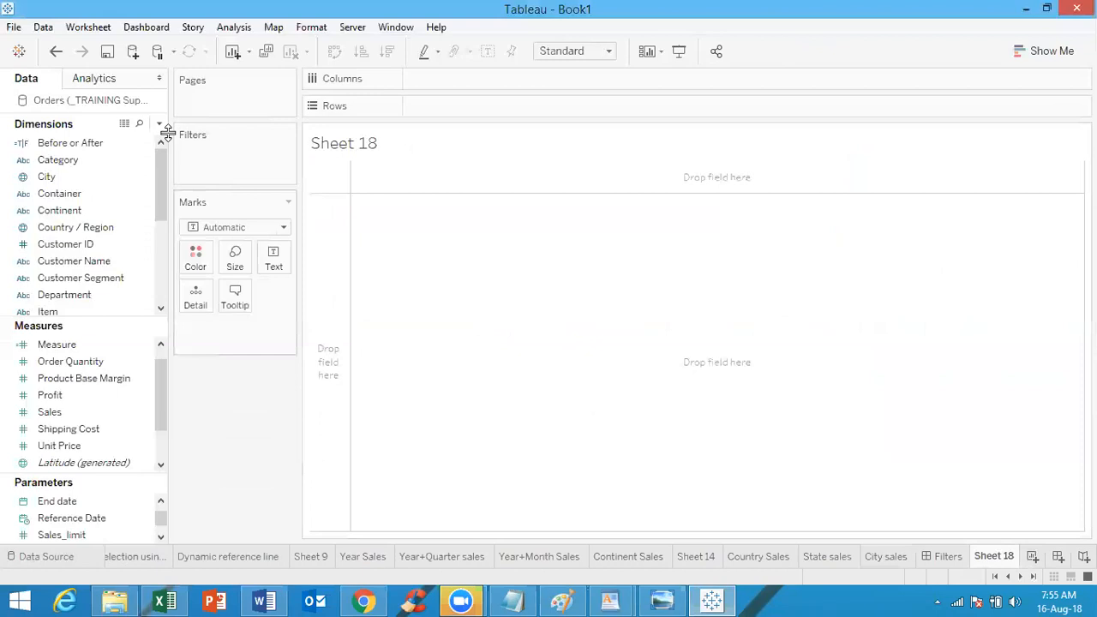
Refresh the Orders data source and examine the Department column across its underlying records
right_click(62, 103)
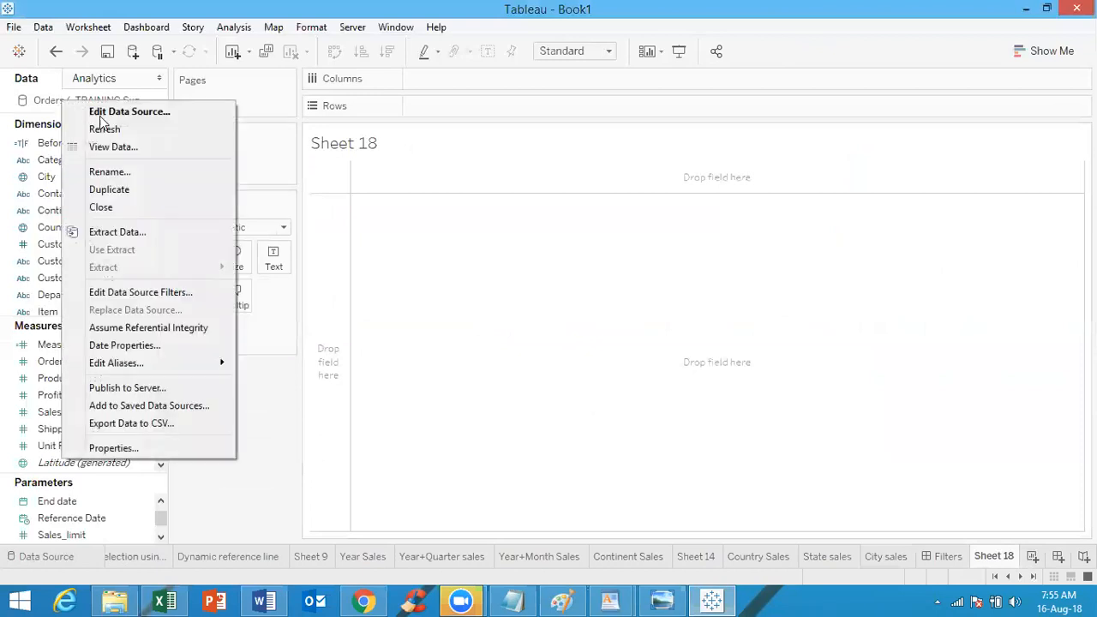
left_click(114, 130)
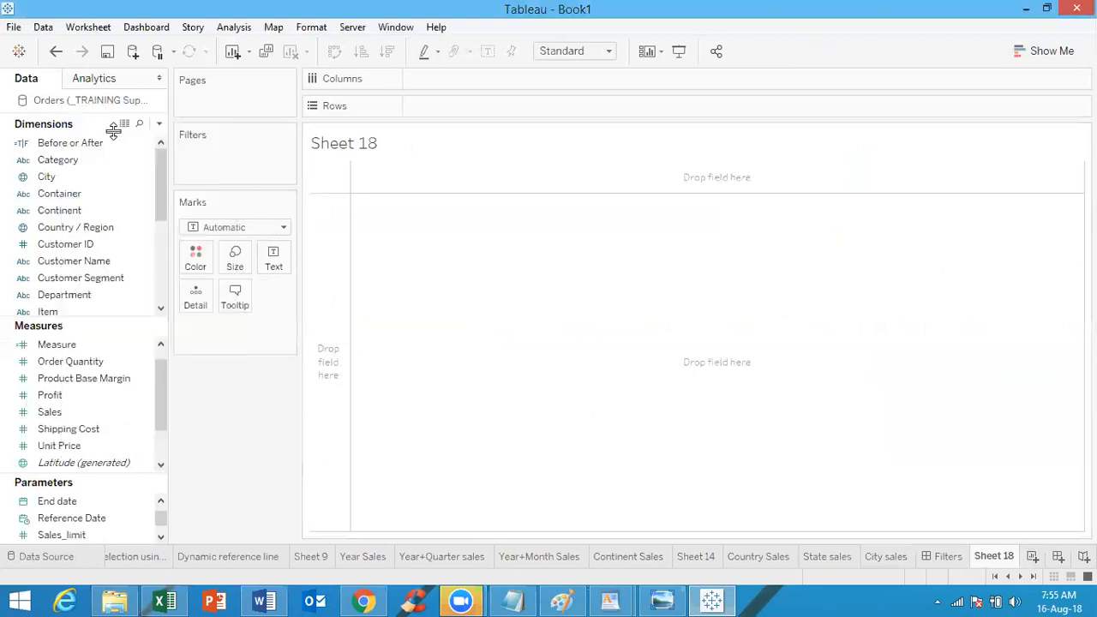
left_click(123, 126)
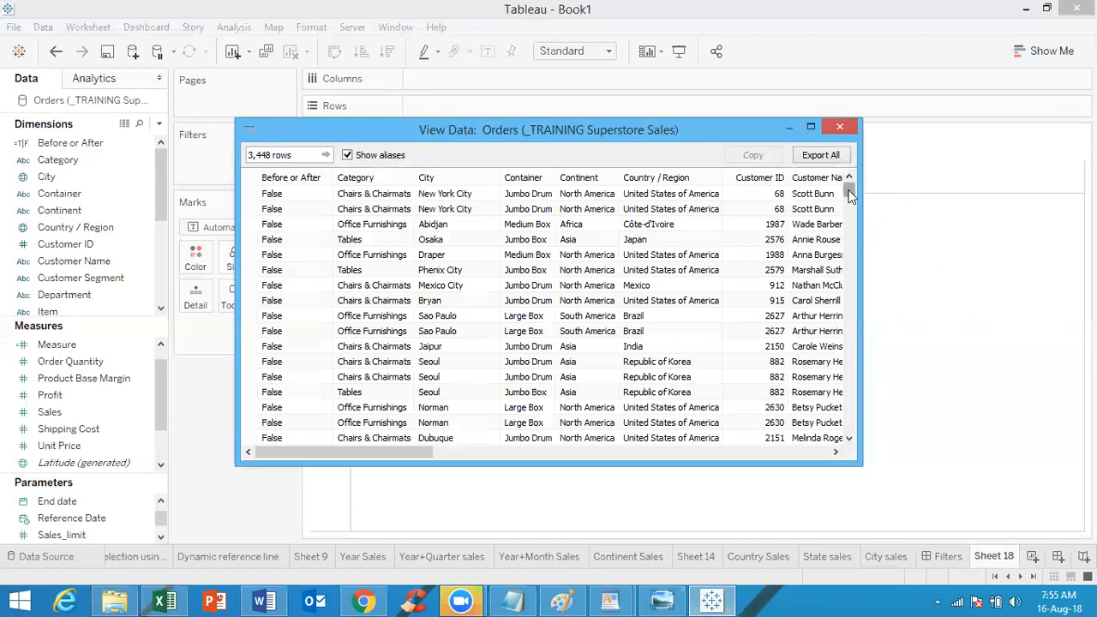
left_click_drag(850, 195, 852, 267)
left_click_drag(855, 332, 859, 168)
left_click_drag(411, 451, 508, 452)
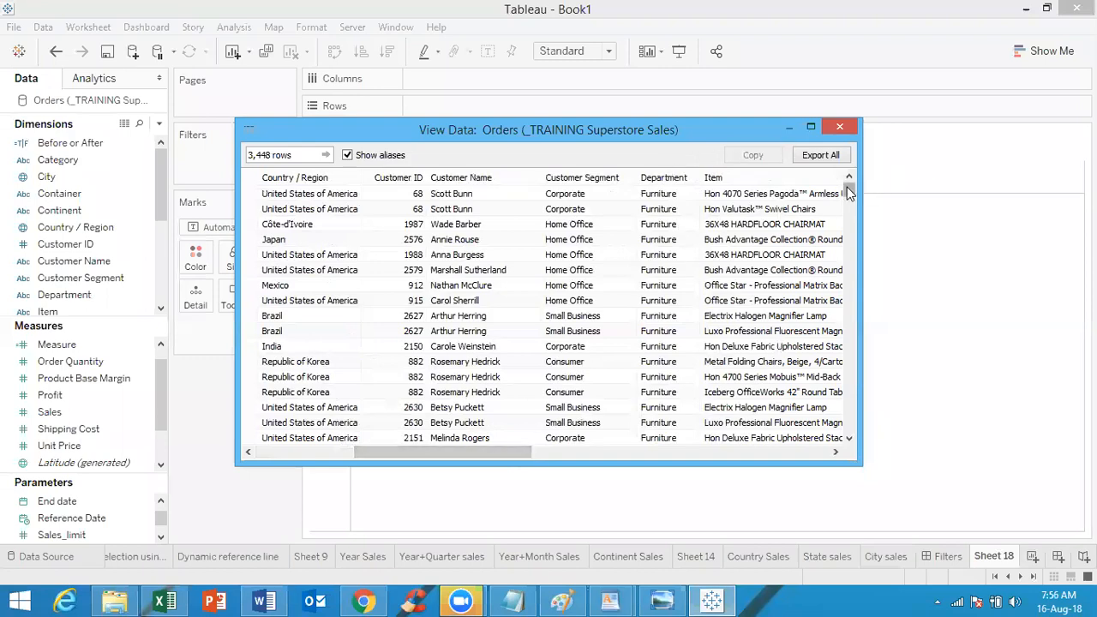
mouse_move(849, 191)
left_mouse_down()
mouse_move(861, 442)
mouse_move(849, 169)
left_mouse_up()
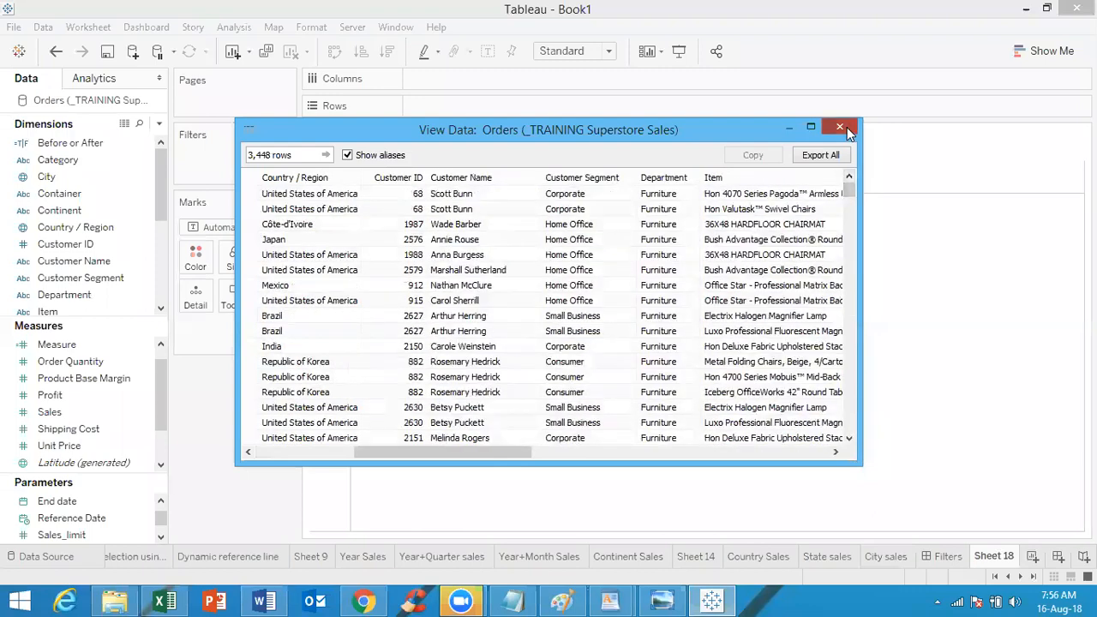
left_click(840, 127)
Create another worksheet from the data source page, list Category in rows and add a Continent filter with all values selected
left_click(47, 557)
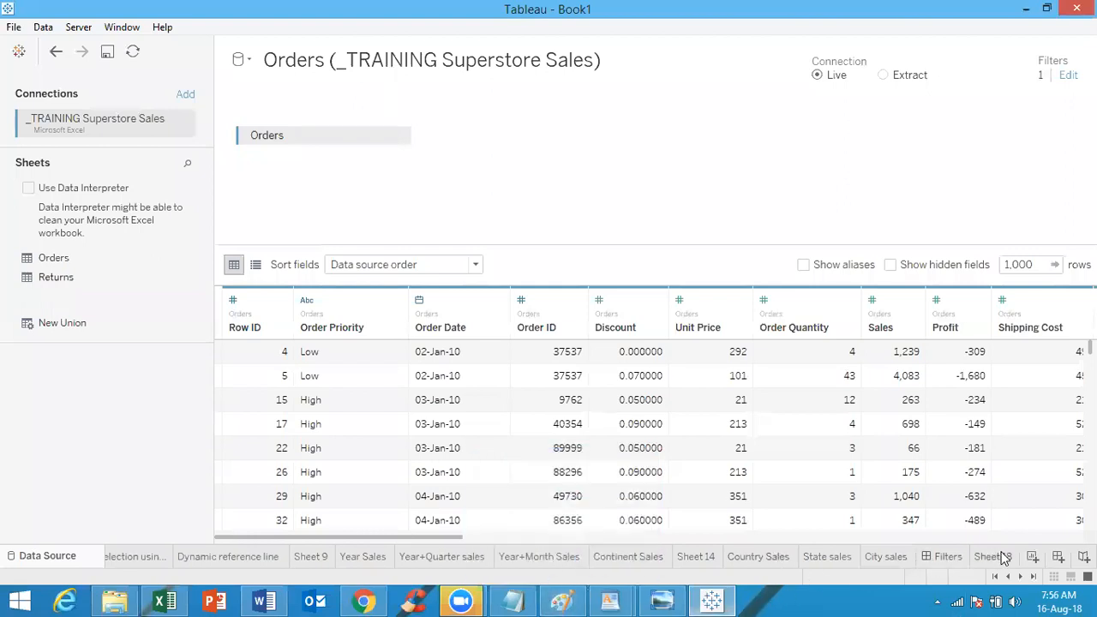
left_click(1033, 557)
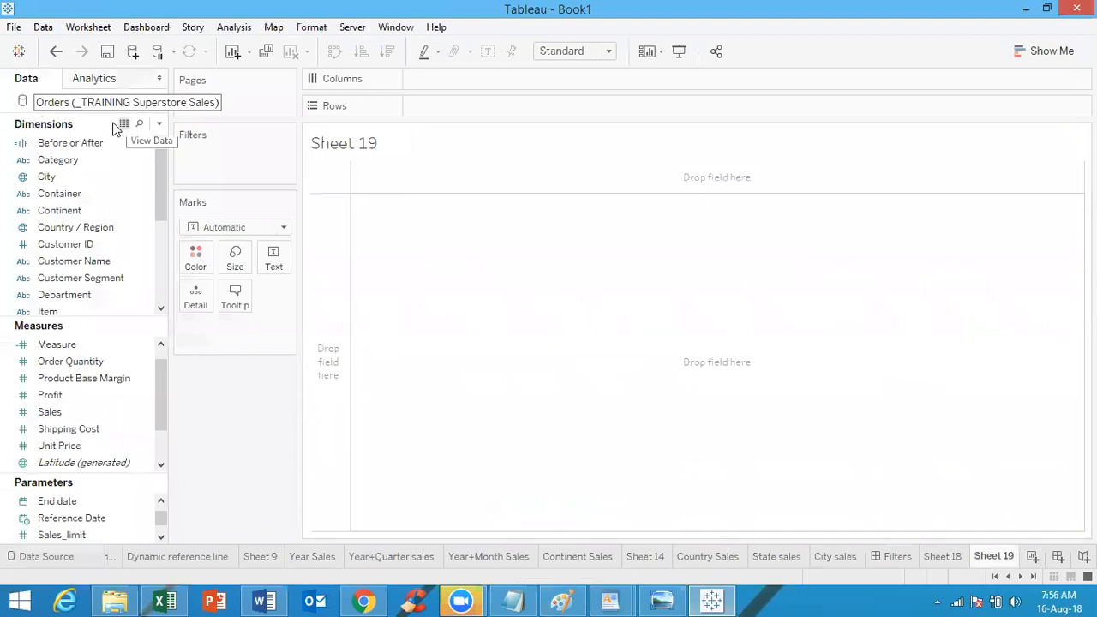
double_click(76, 163)
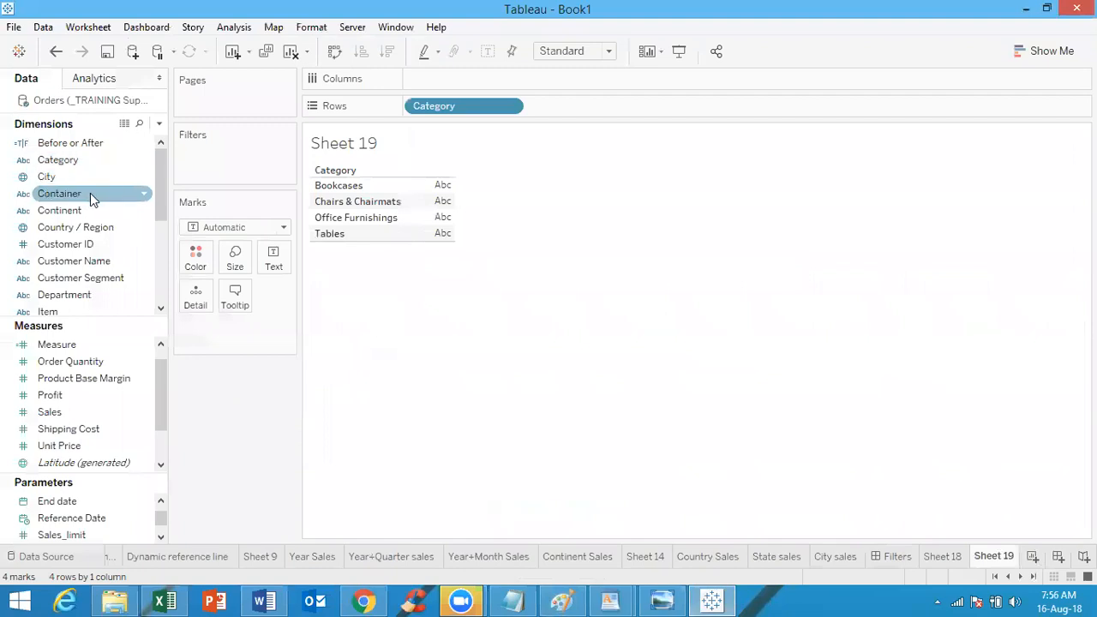
left_click_drag(86, 211, 224, 174)
left_click(415, 353)
left_click(559, 497)
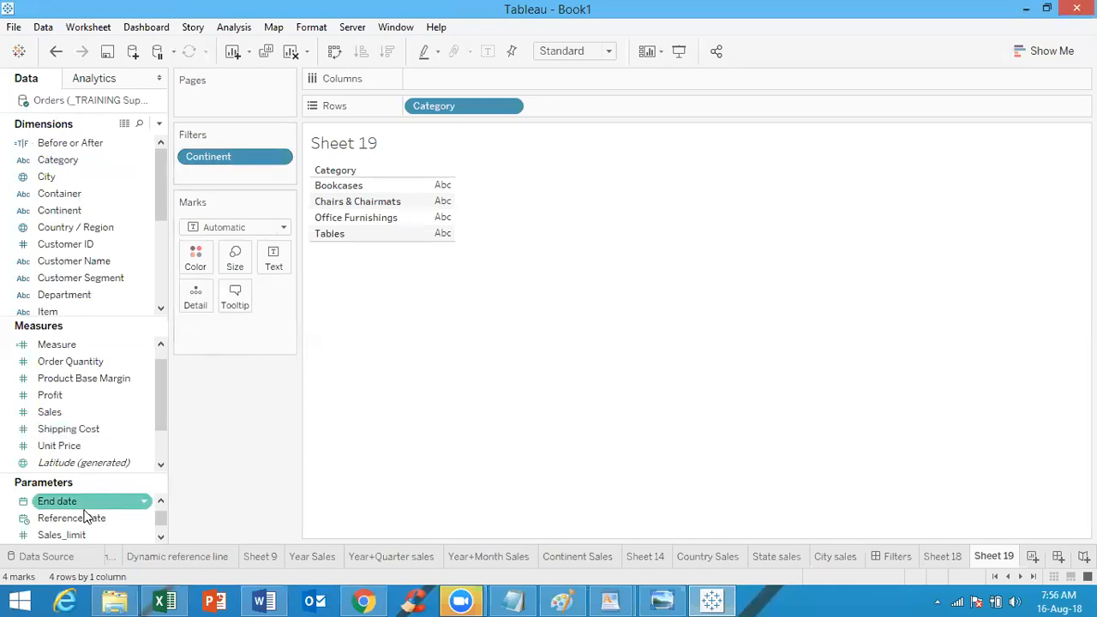
Compare the filtered Orders data source page with the empty Sheet 18, ending on the data source page
left_click(60, 559)
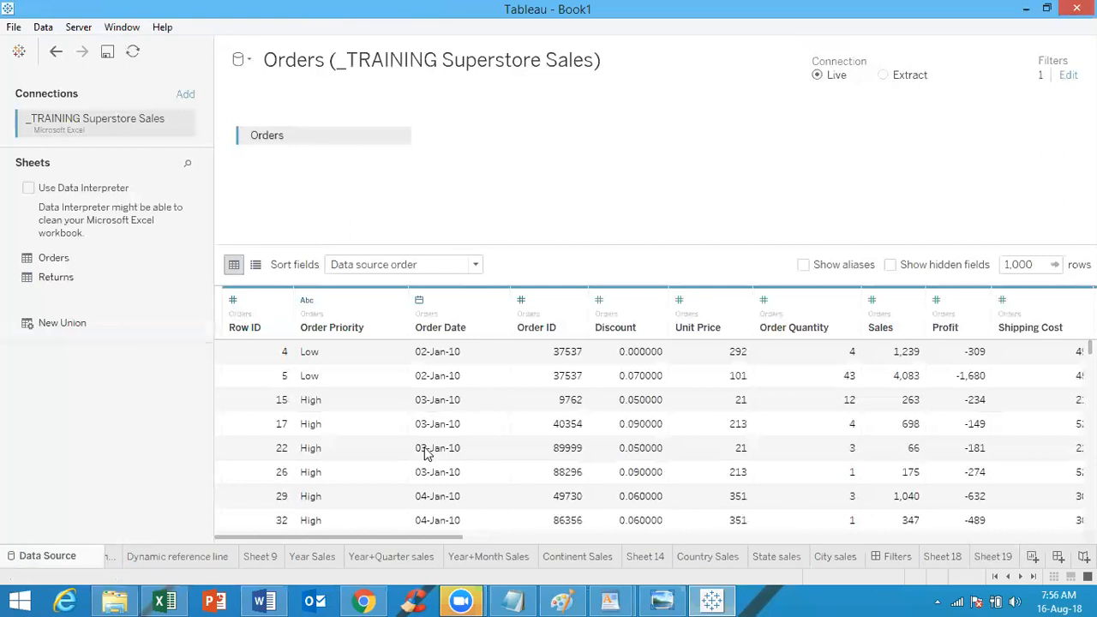
left_click(943, 557)
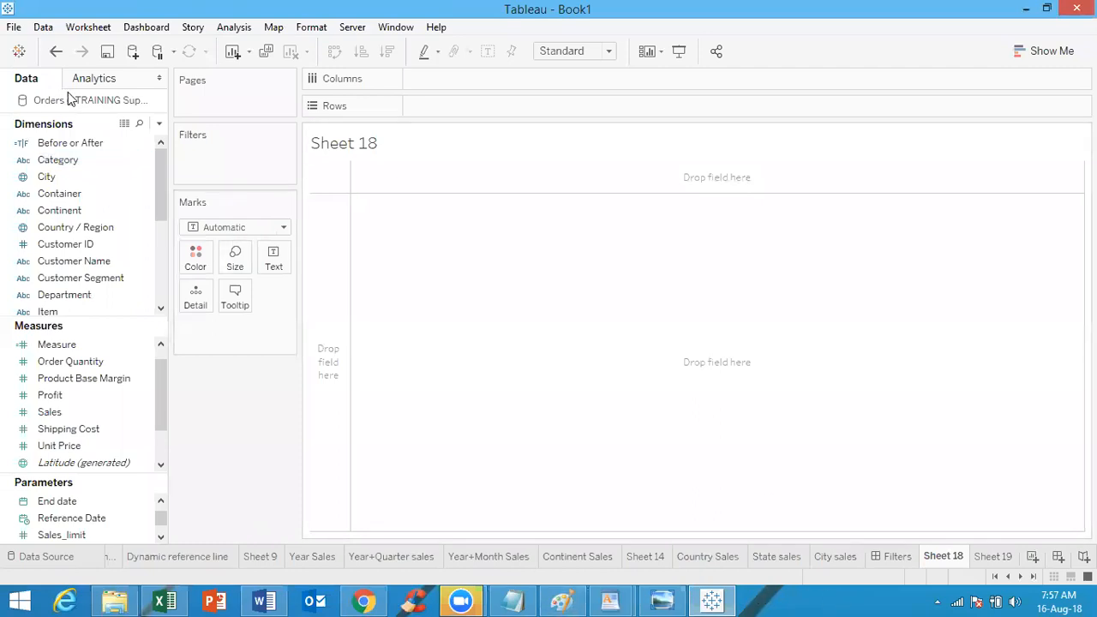
left_click(75, 553)
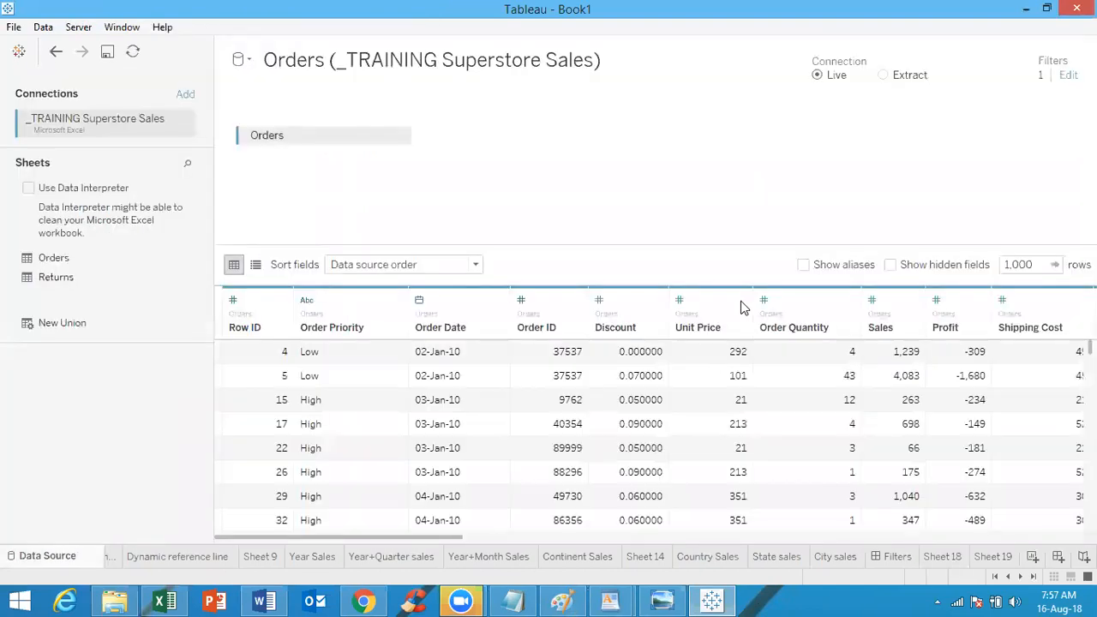
Remove the Department filter from the Orders data source filters and check the Category list on Sheet 19
left_click(1069, 75)
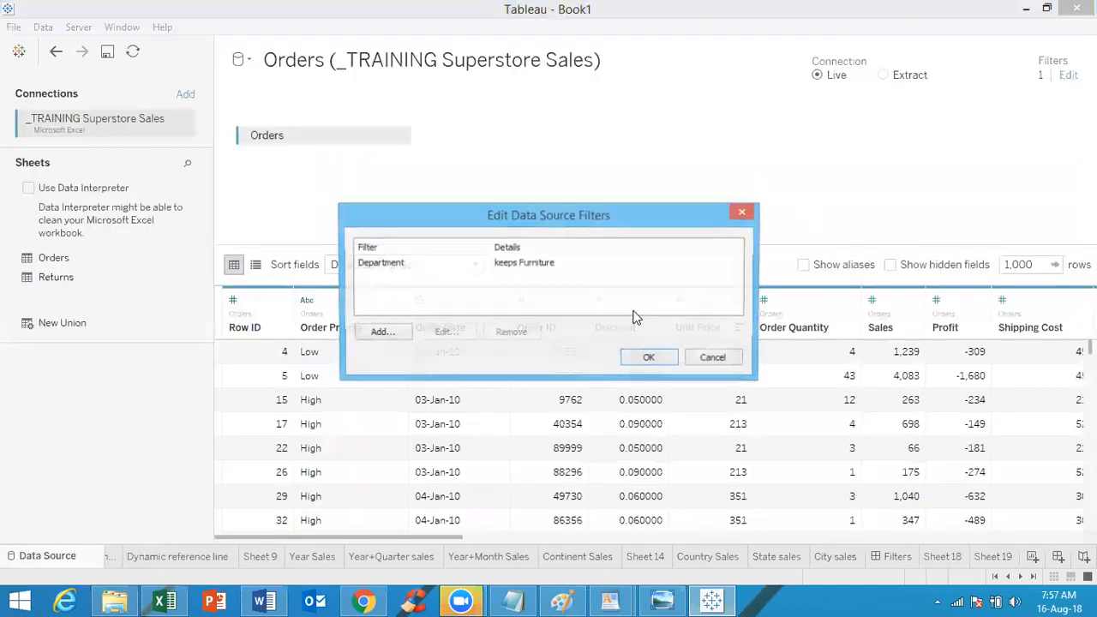
left_click(506, 268)
left_click(524, 332)
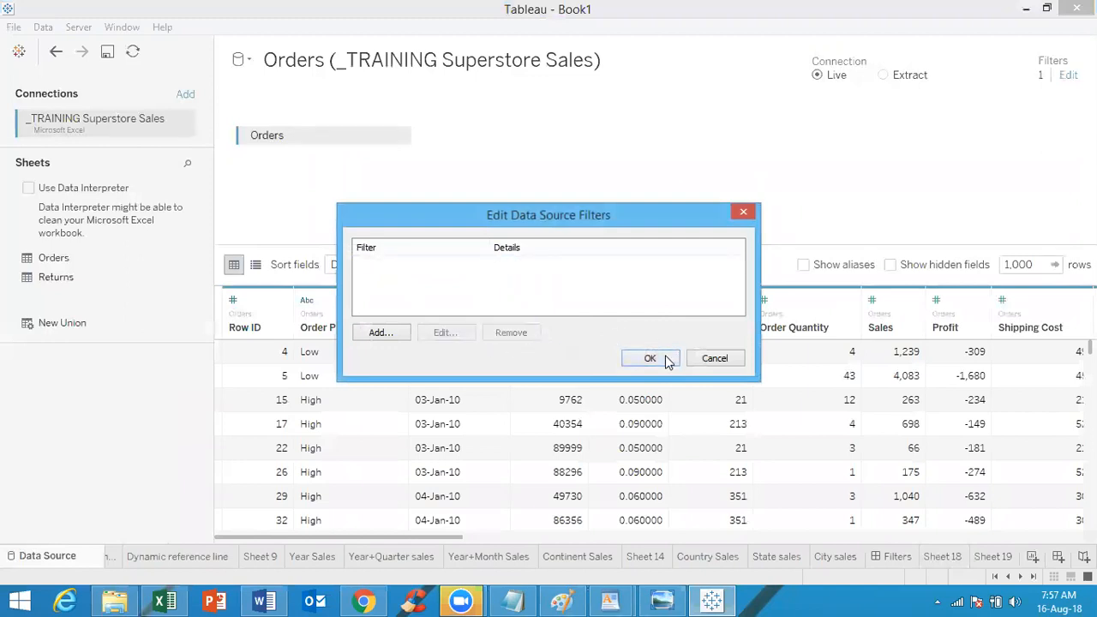
left_click(650, 359)
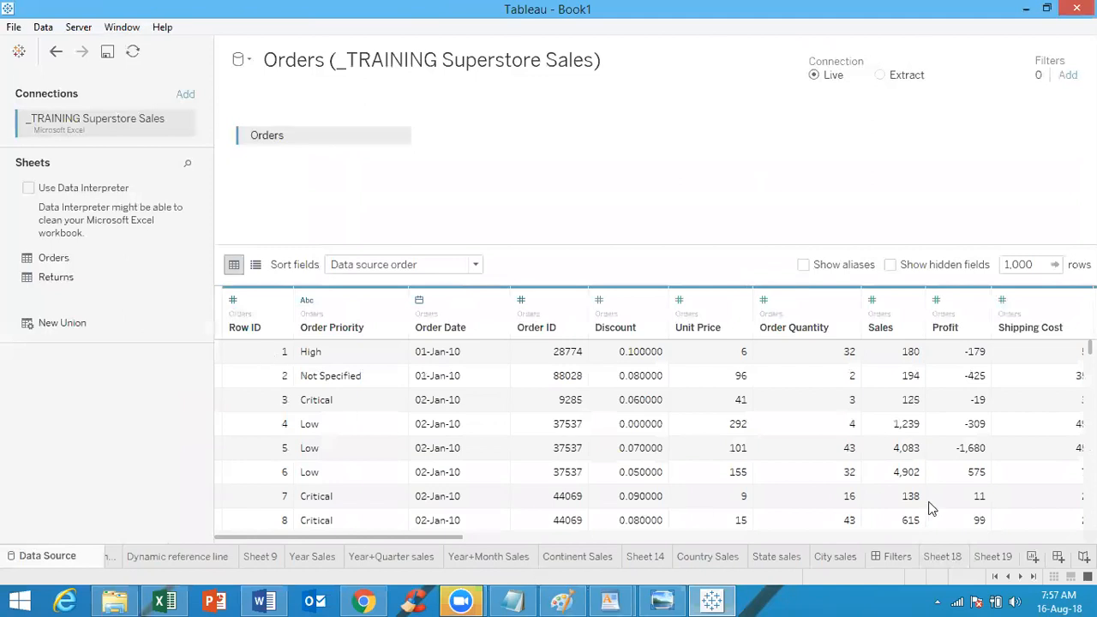
left_click(995, 557)
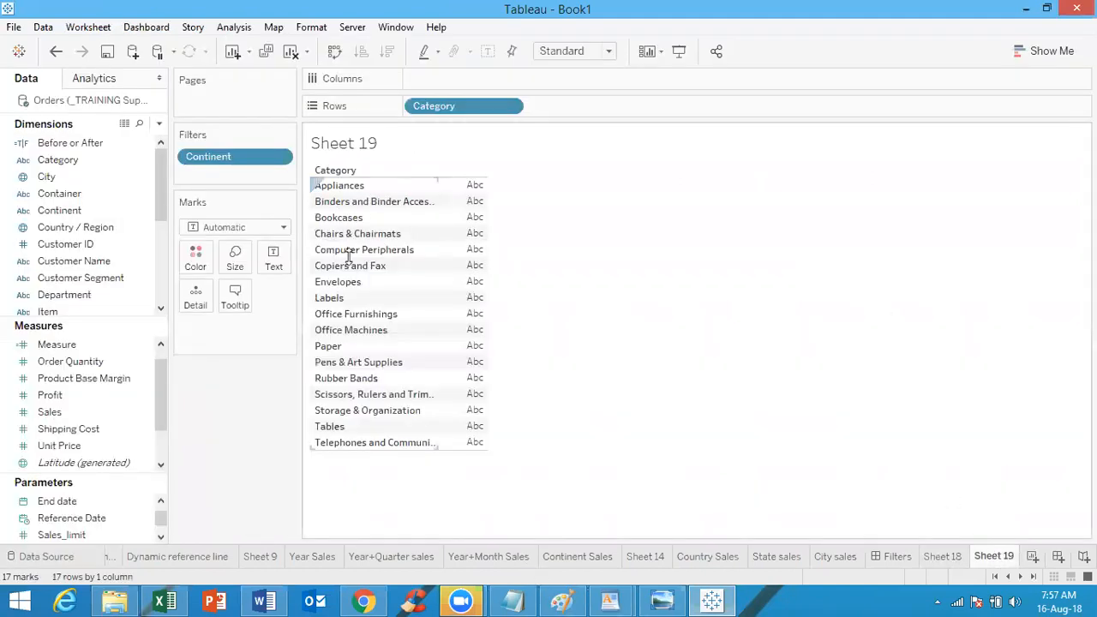
Return to the Orders data source and add a Continent data source filter that keeps only North America
right_click(85, 99)
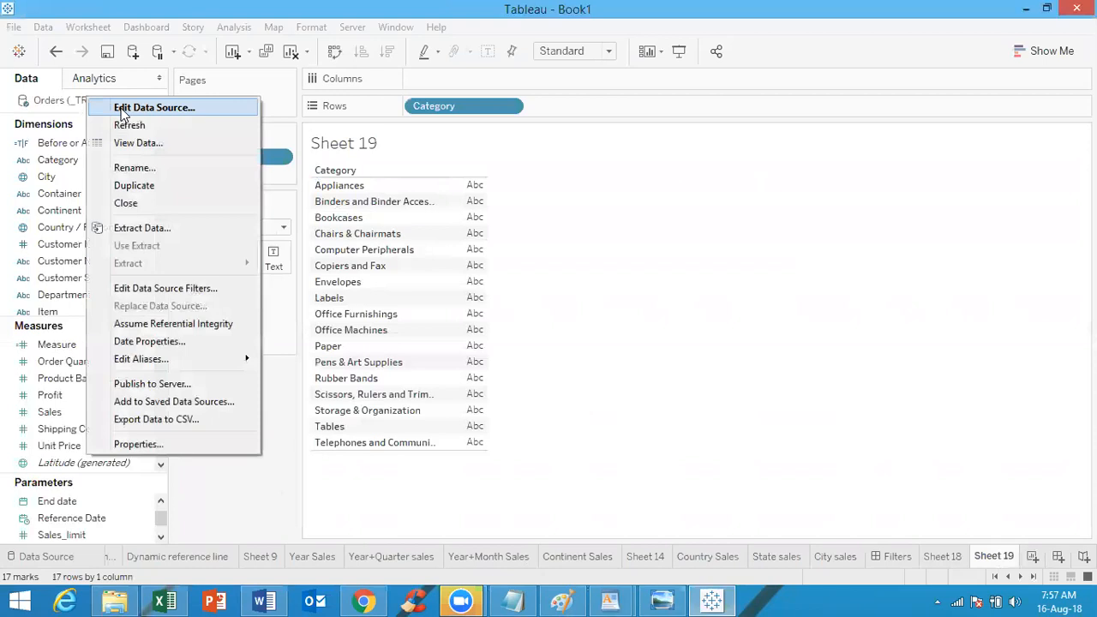
left_click(120, 110)
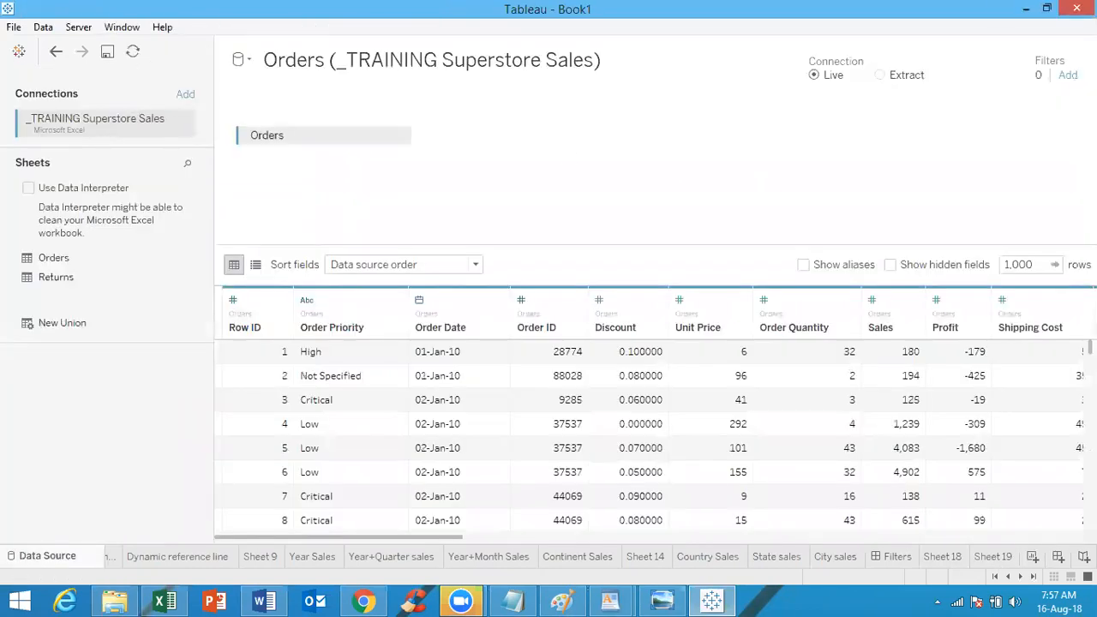
left_click(1067, 76)
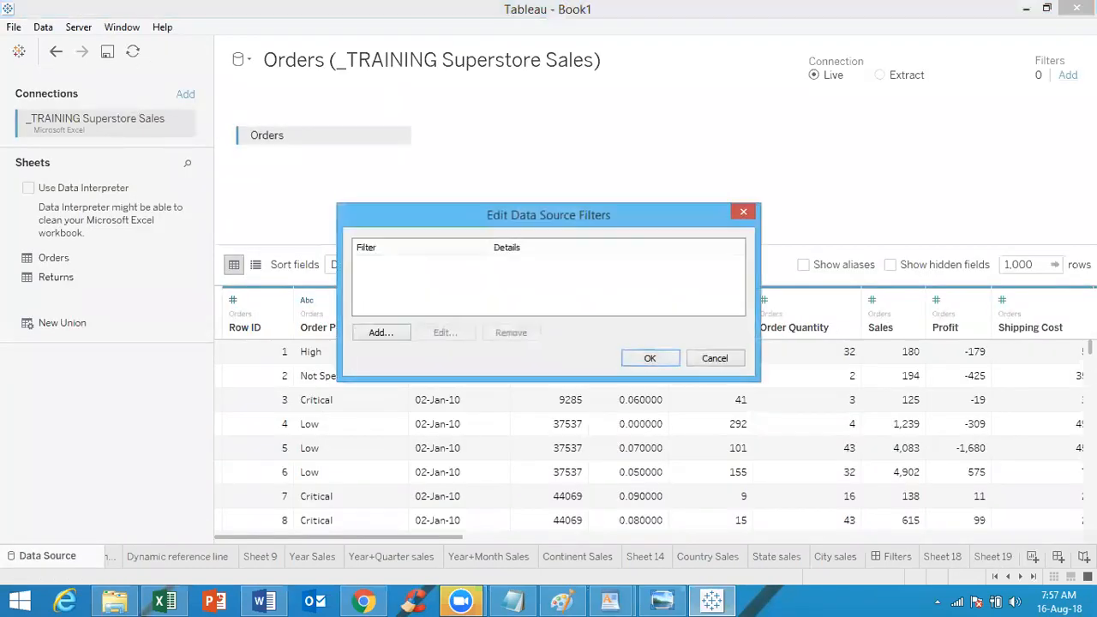
left_click(380, 334)
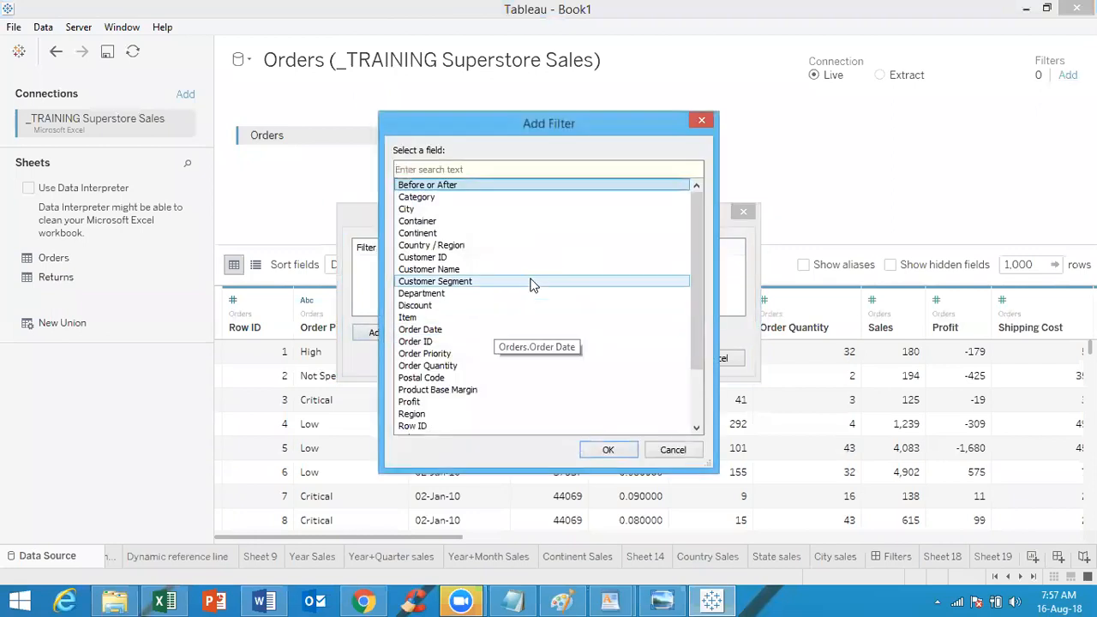
left_click(472, 235)
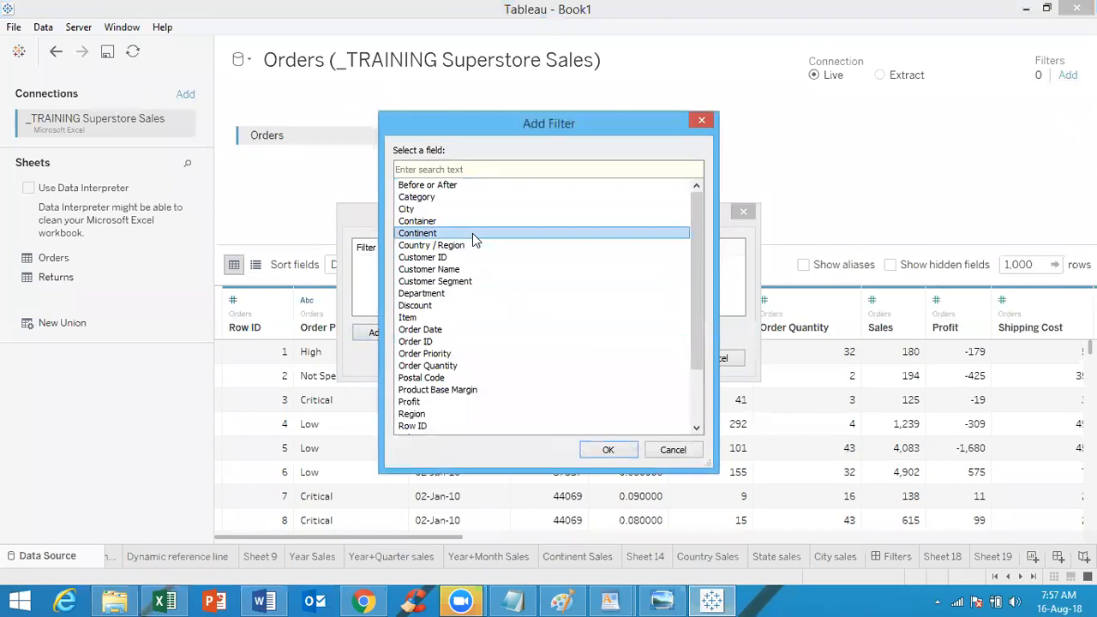
left_click(608, 451)
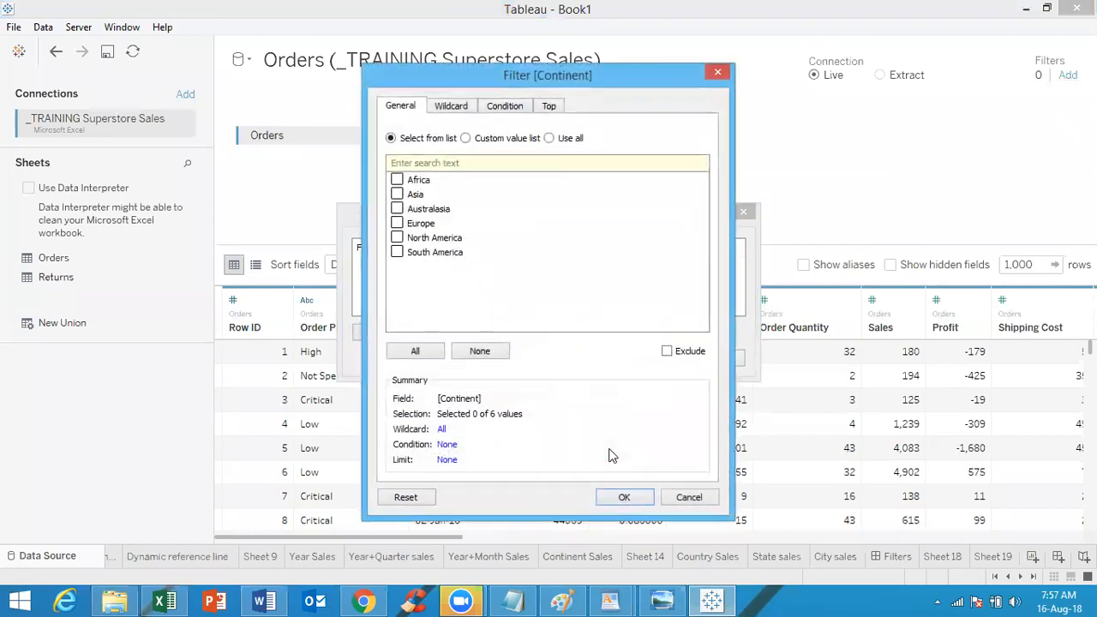
left_click(397, 238)
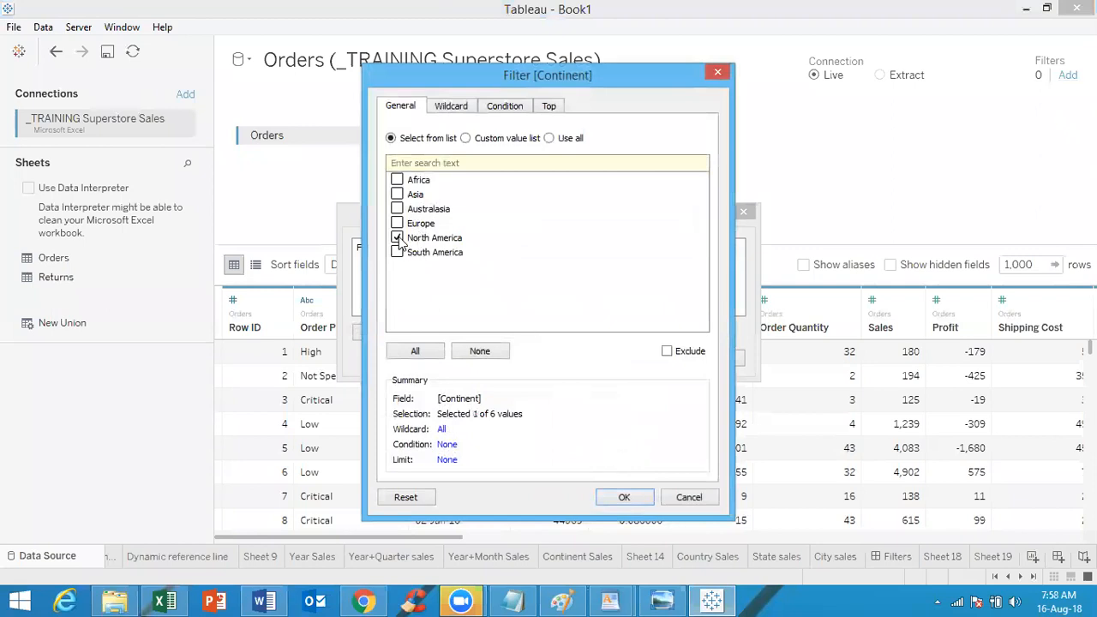
left_click(624, 497)
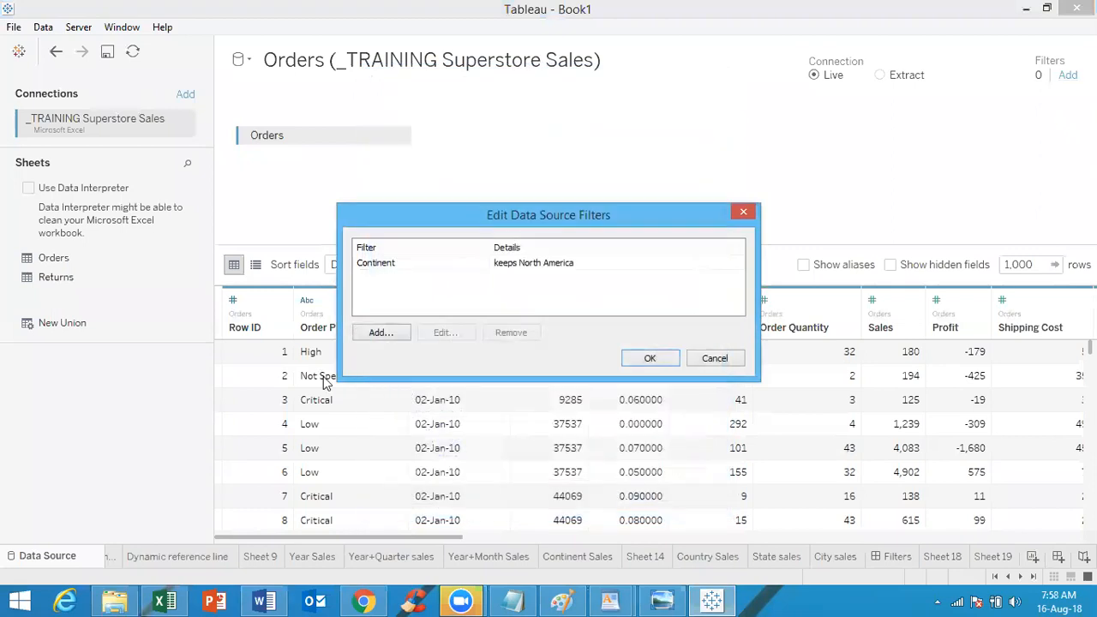
Add a second data source filter on the years of Order Date, keeping only 2013, and apply both filters
left_click(382, 334)
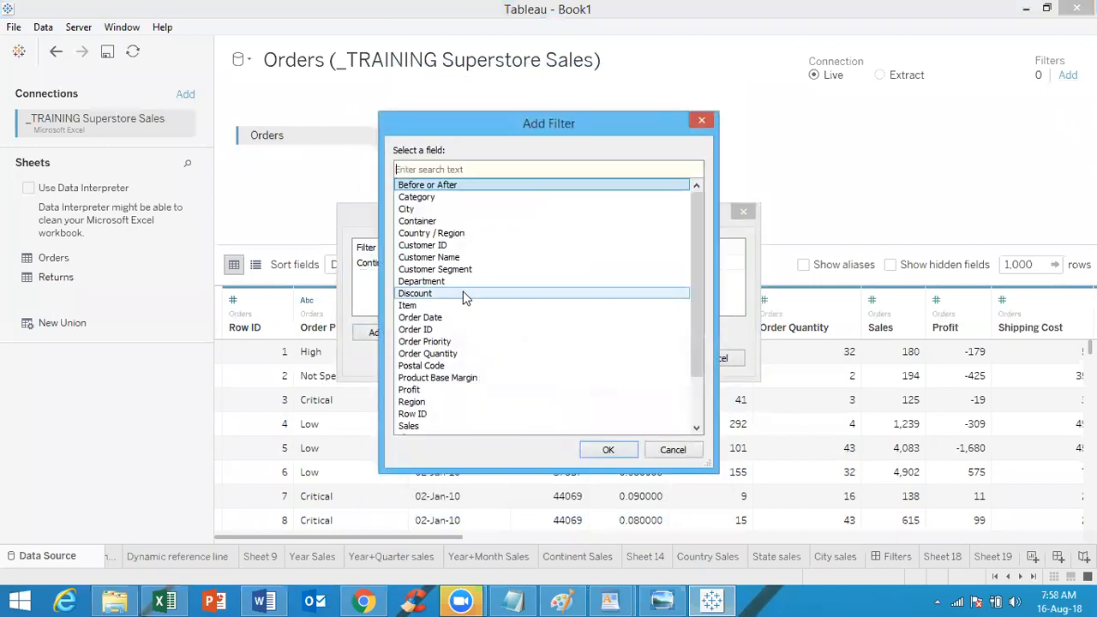
left_click(471, 318)
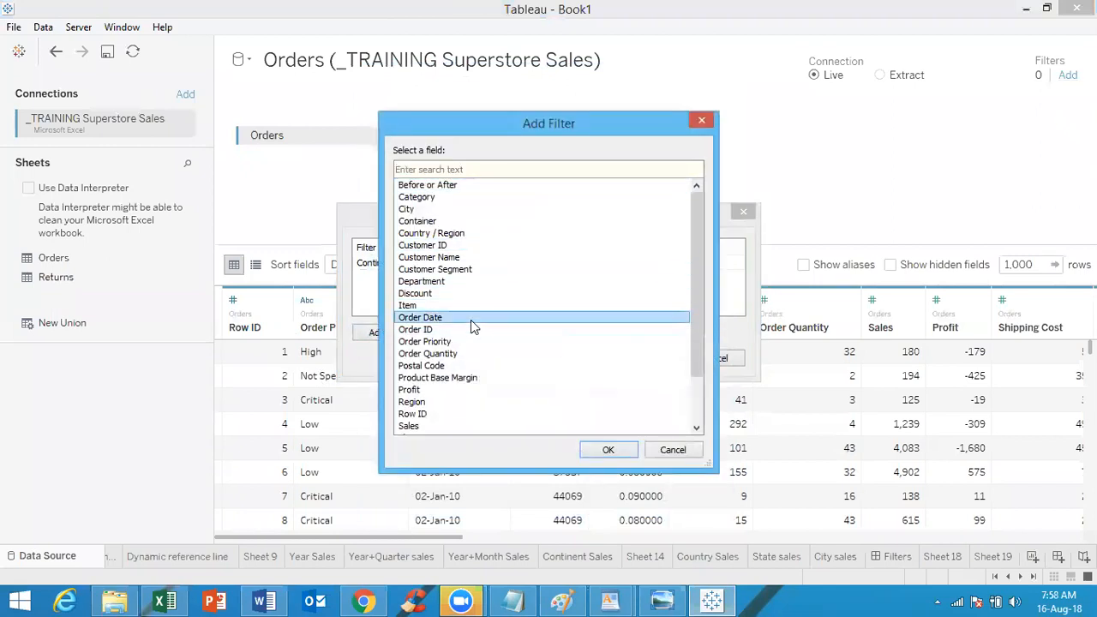
left_click(609, 449)
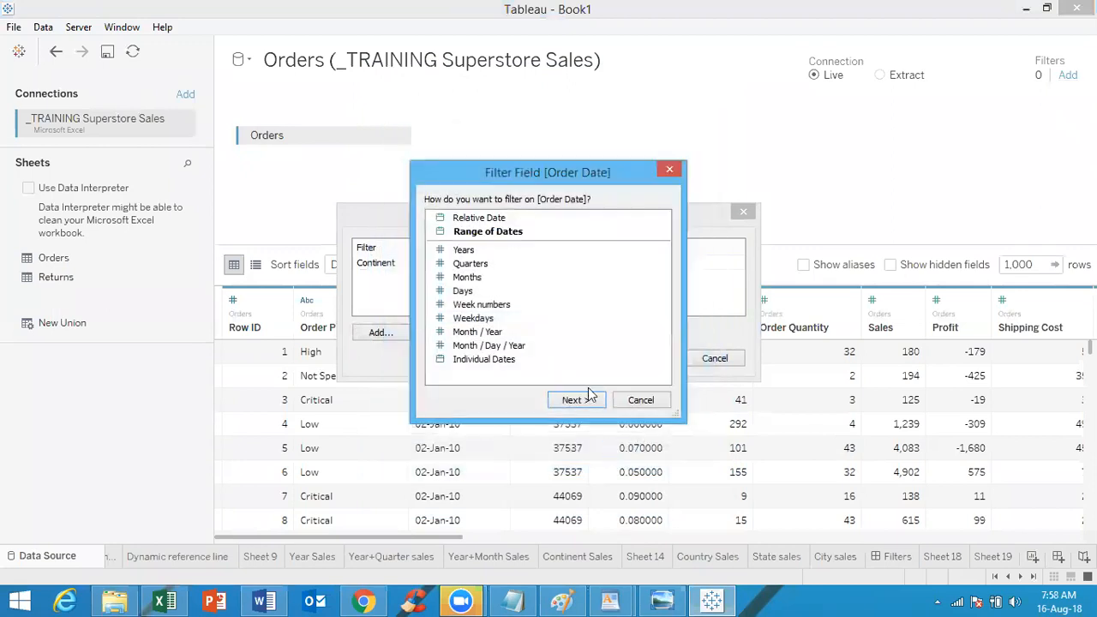
left_click(478, 249)
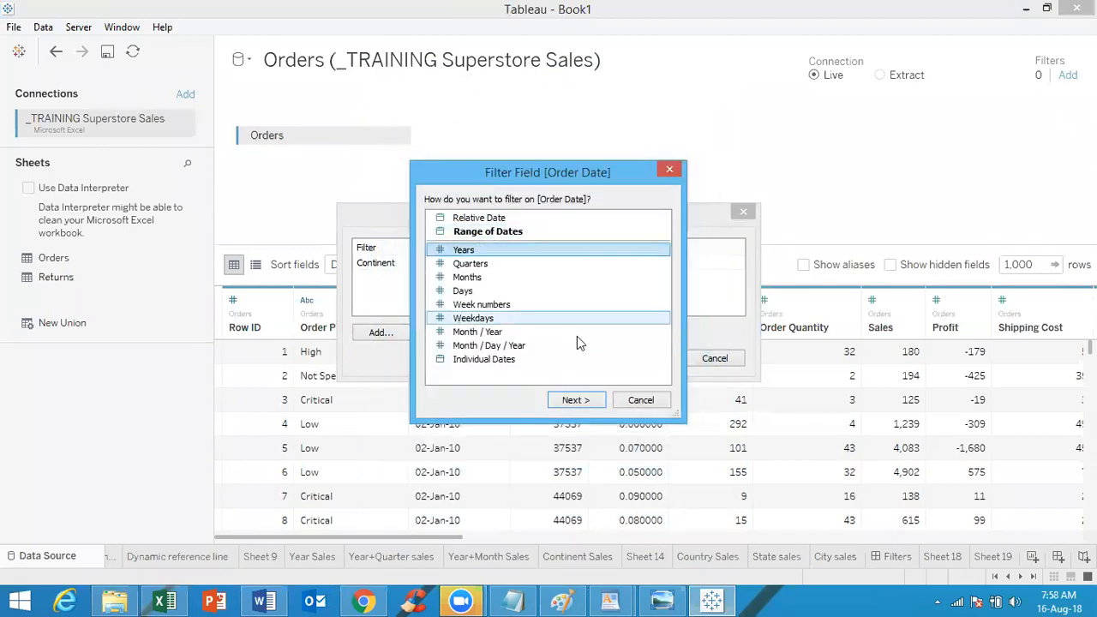
left_click(575, 400)
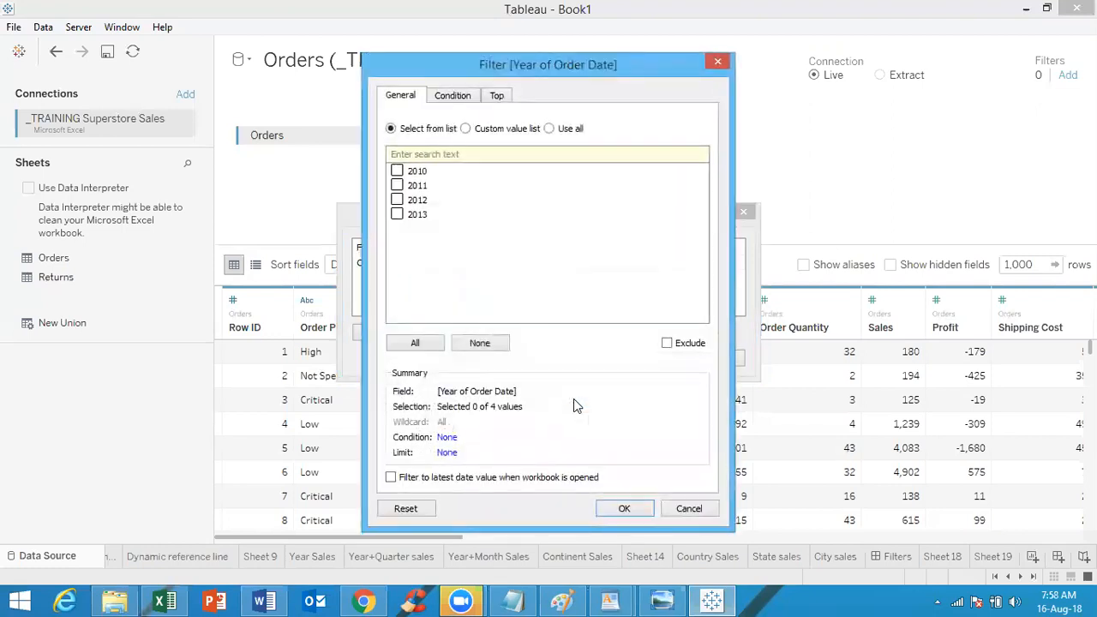
left_click(397, 216)
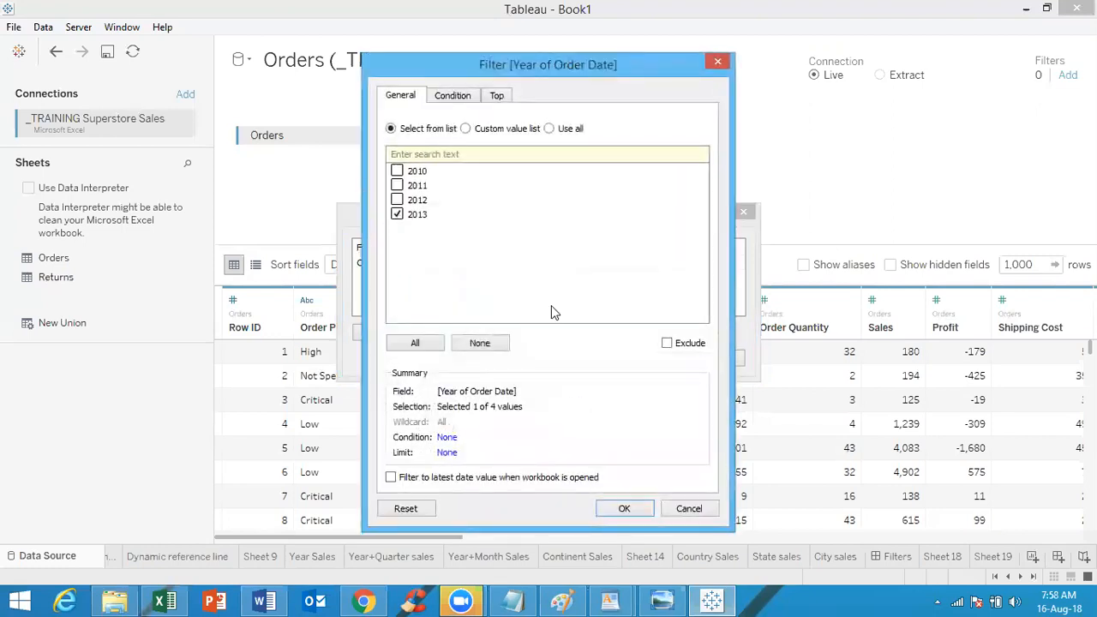
left_click(625, 509)
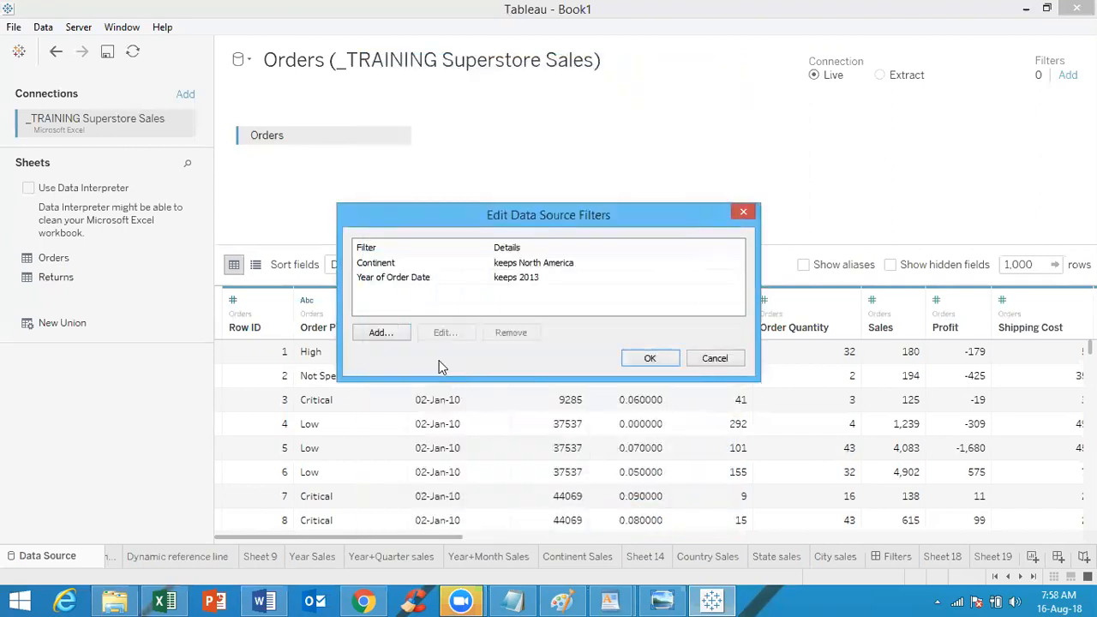
left_click(666, 363)
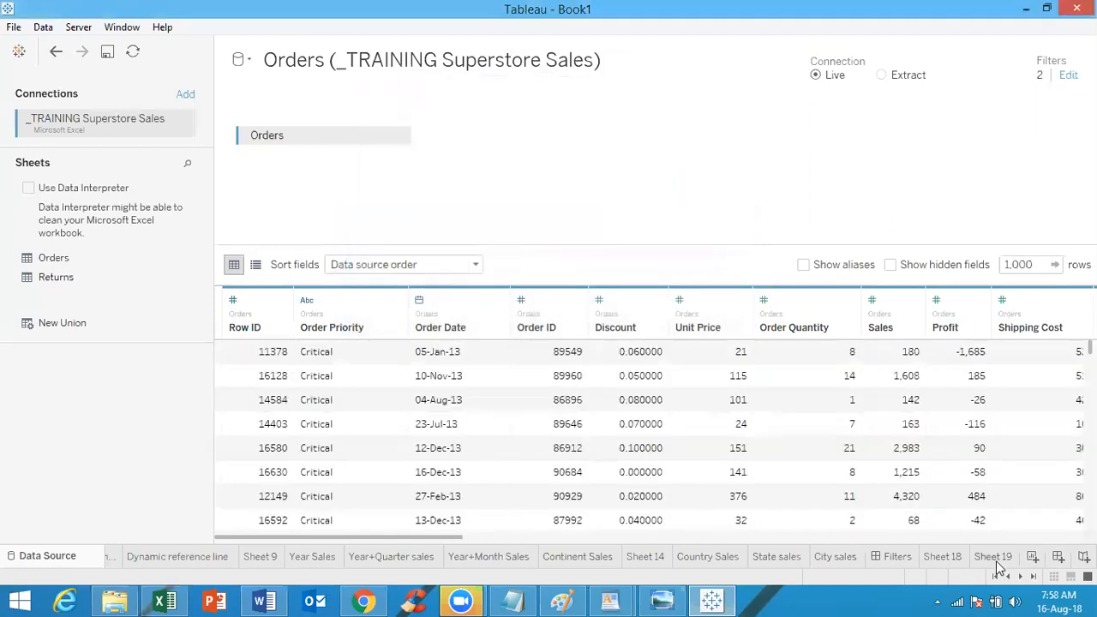
View the underlying Orders records from Sheet 19 and examine the Continent and Order Date columns
left_click(997, 559)
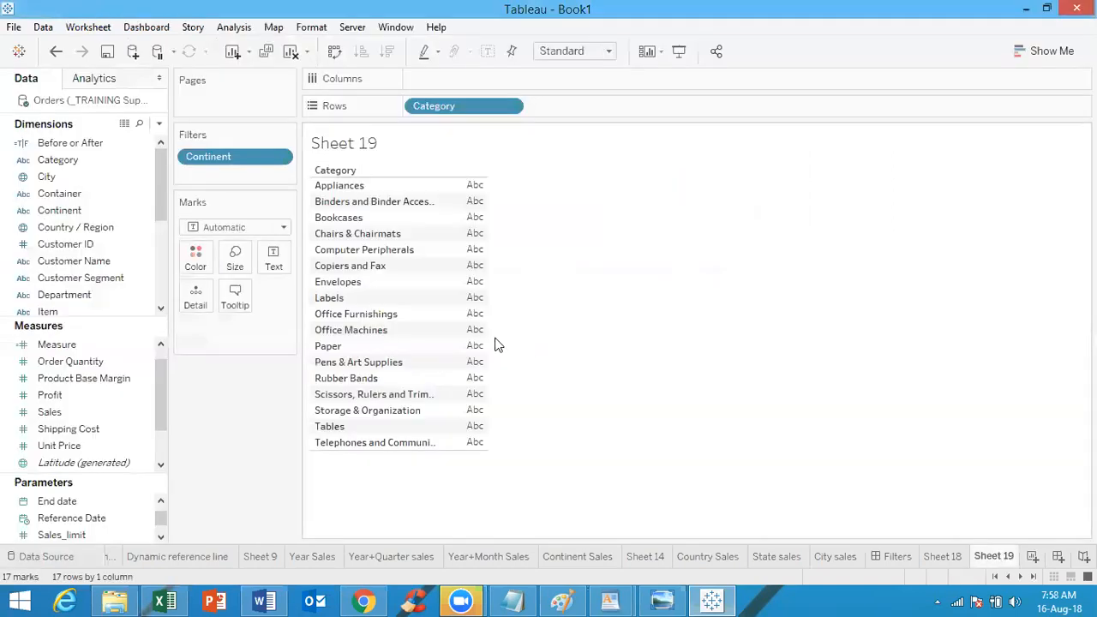
left_click(124, 124)
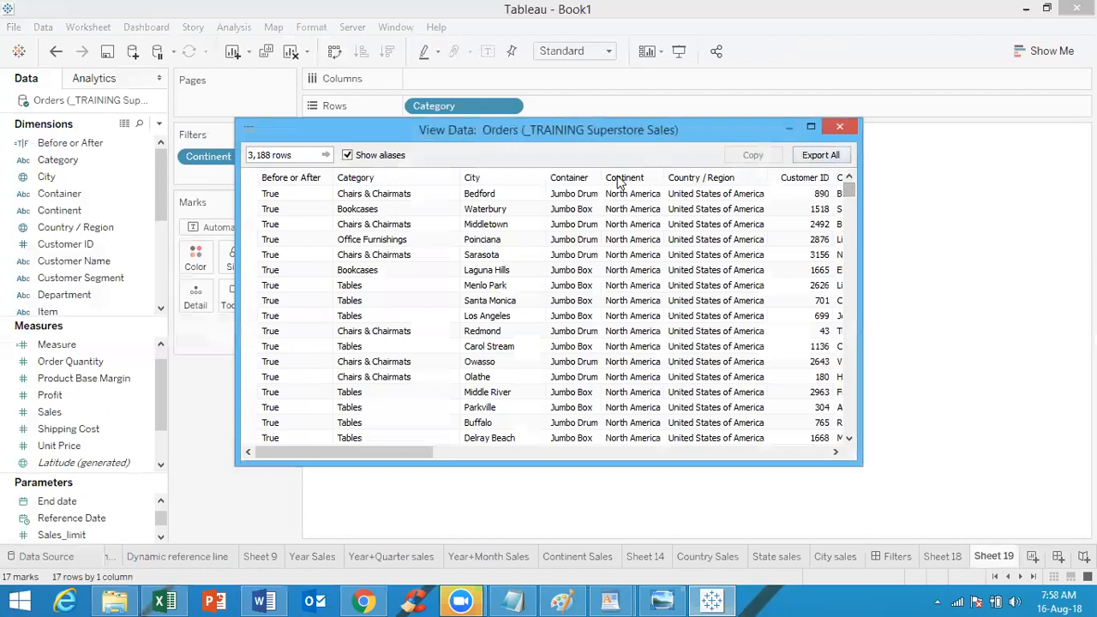
left_click_drag(851, 195, 838, 177)
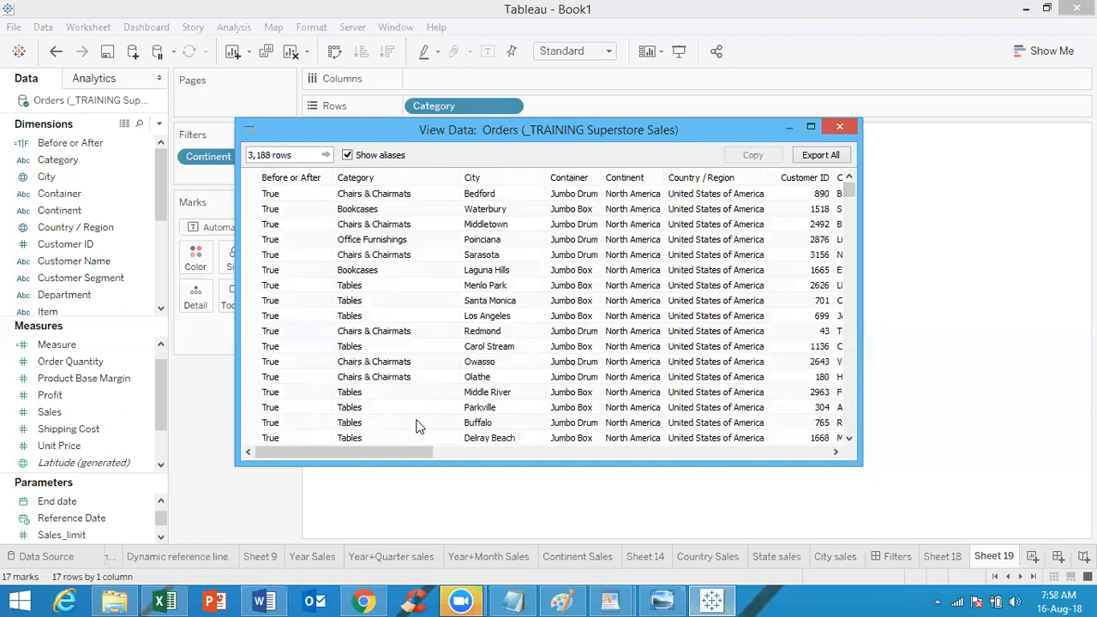
left_click_drag(416, 451, 630, 478)
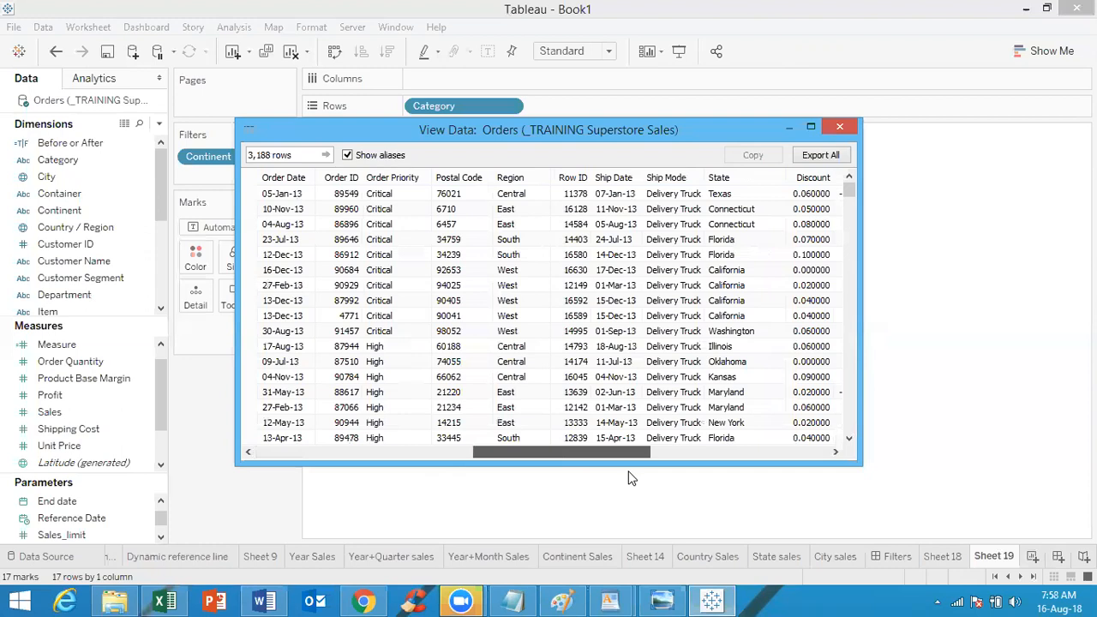
left_click_drag(630, 478, 630, 478)
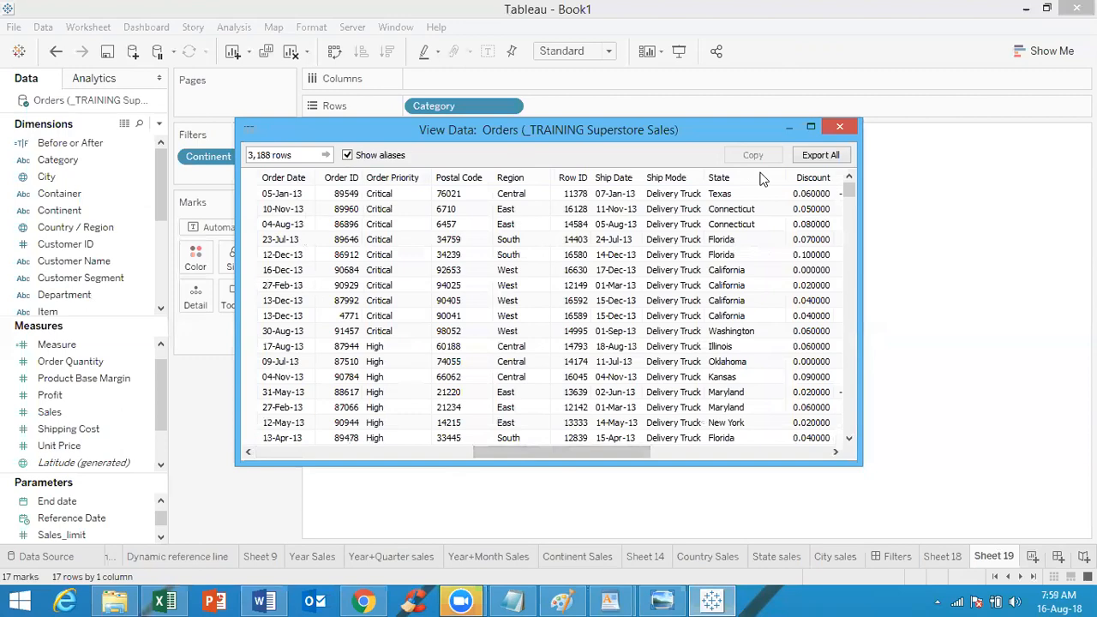
mouse_move(848, 193)
left_mouse_down()
mouse_move(846, 439)
mouse_move(848, 176)
left_mouse_up()
left_click(840, 130)
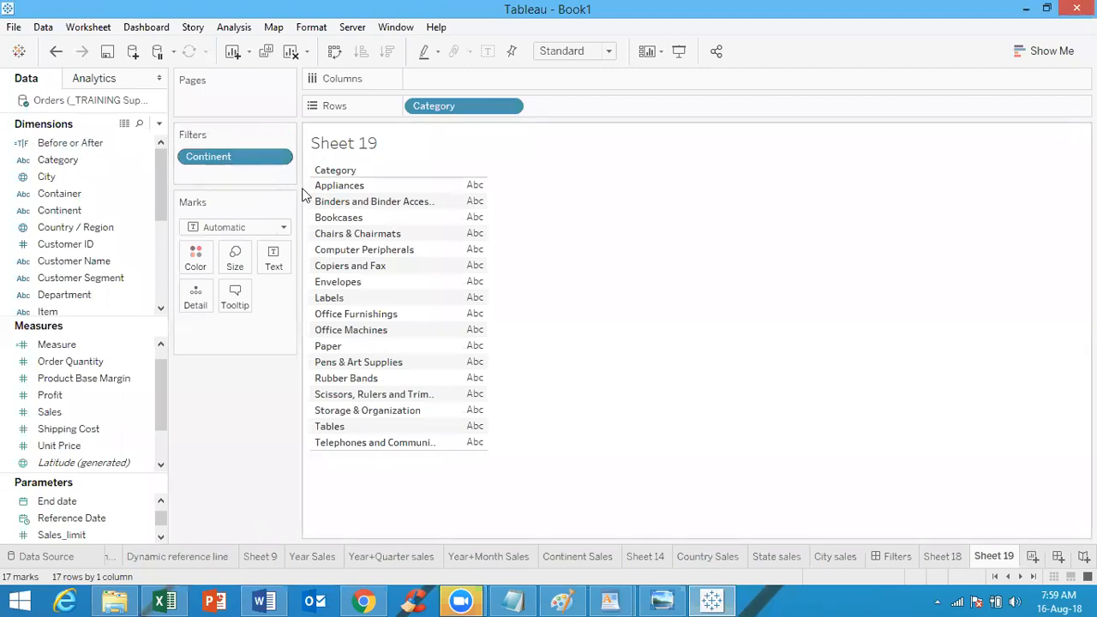
Review the Year of Order Date filter among the Orders data source filters, keeping 2013 as its only selected value
right_click(97, 101)
left_click(163, 107)
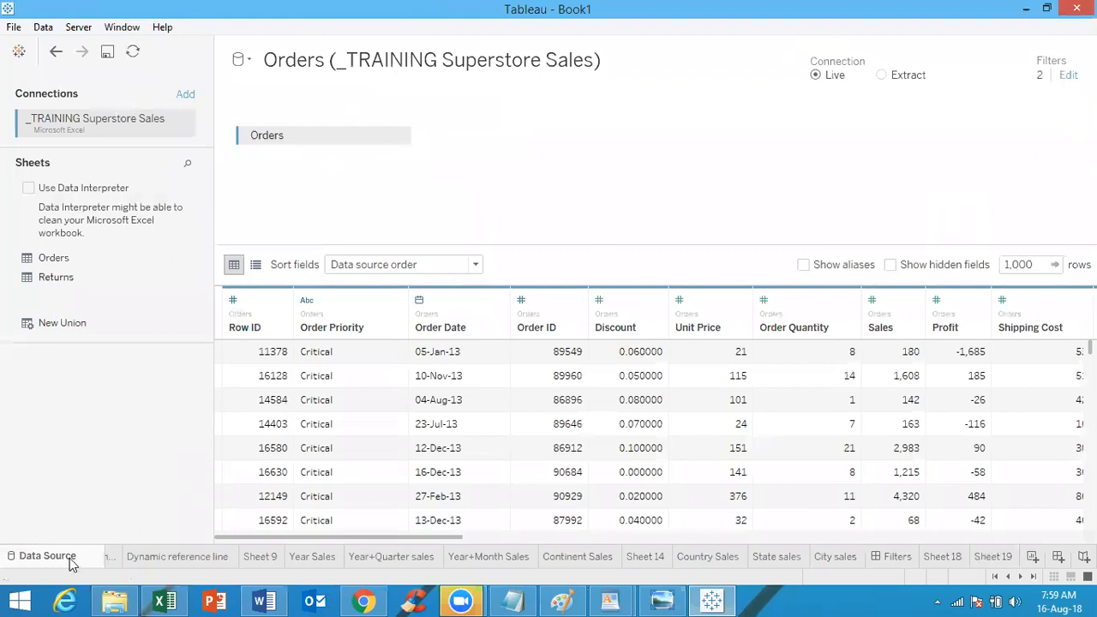
left_click(1068, 75)
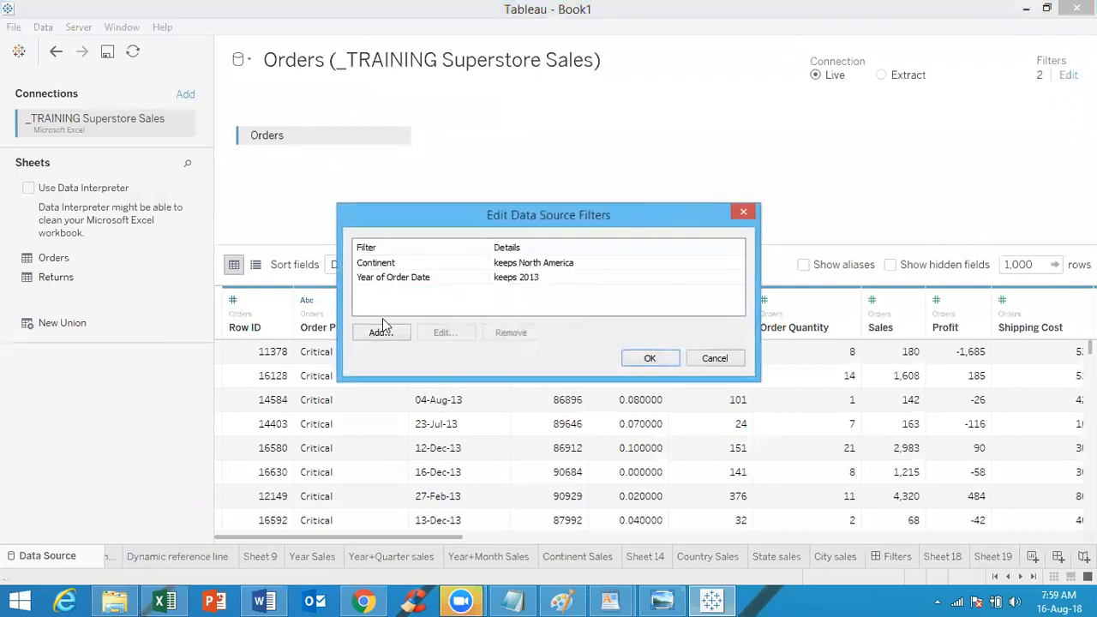
left_click(470, 280)
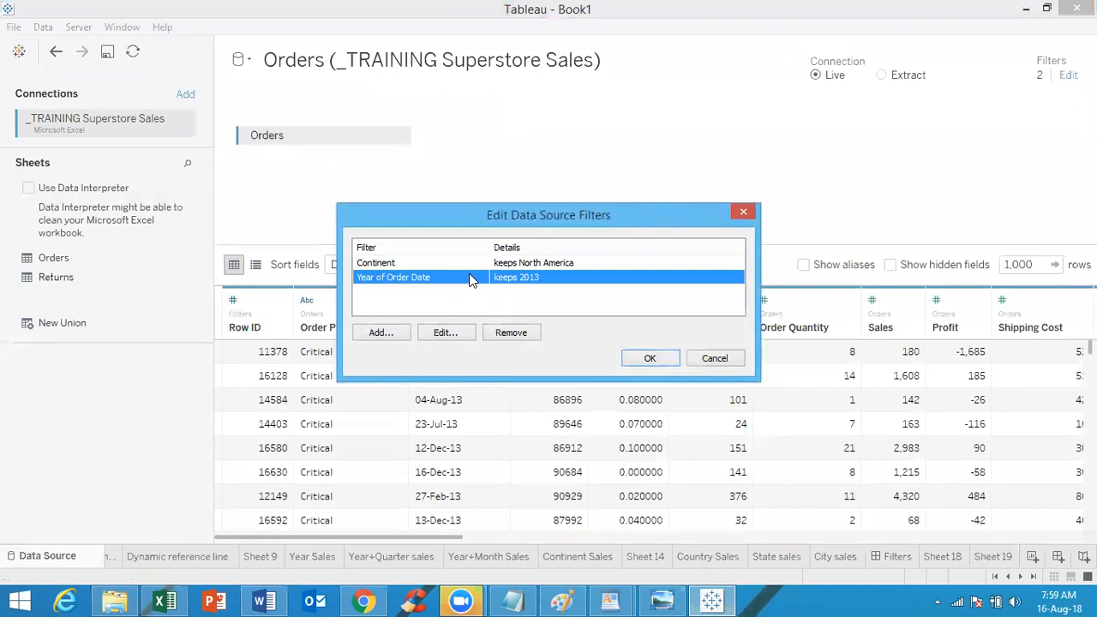
left_click(444, 334)
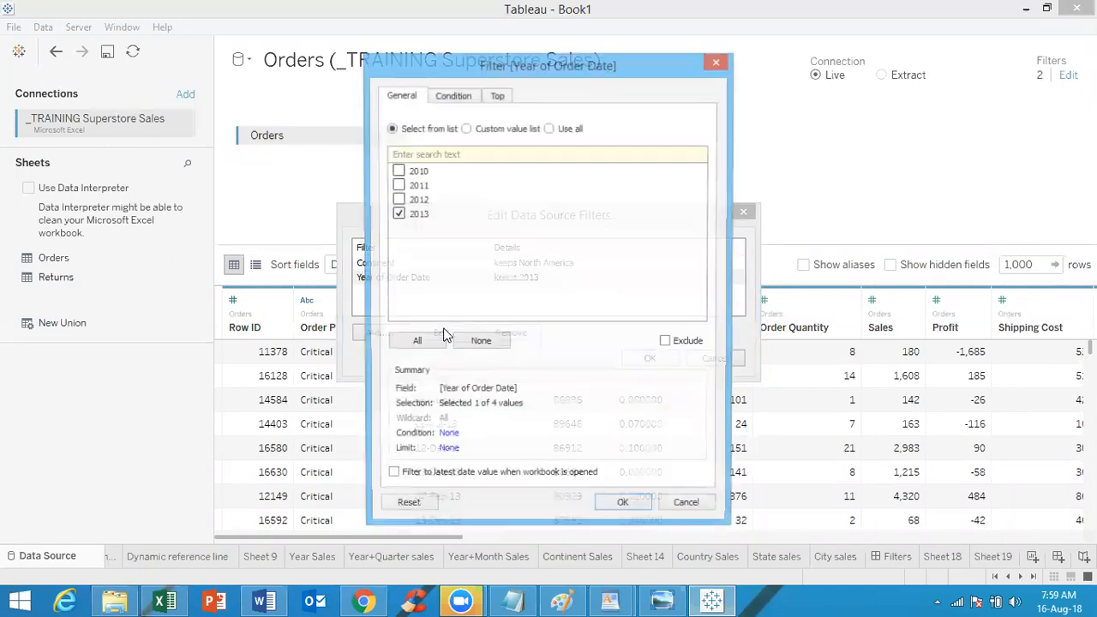
left_click(397, 200)
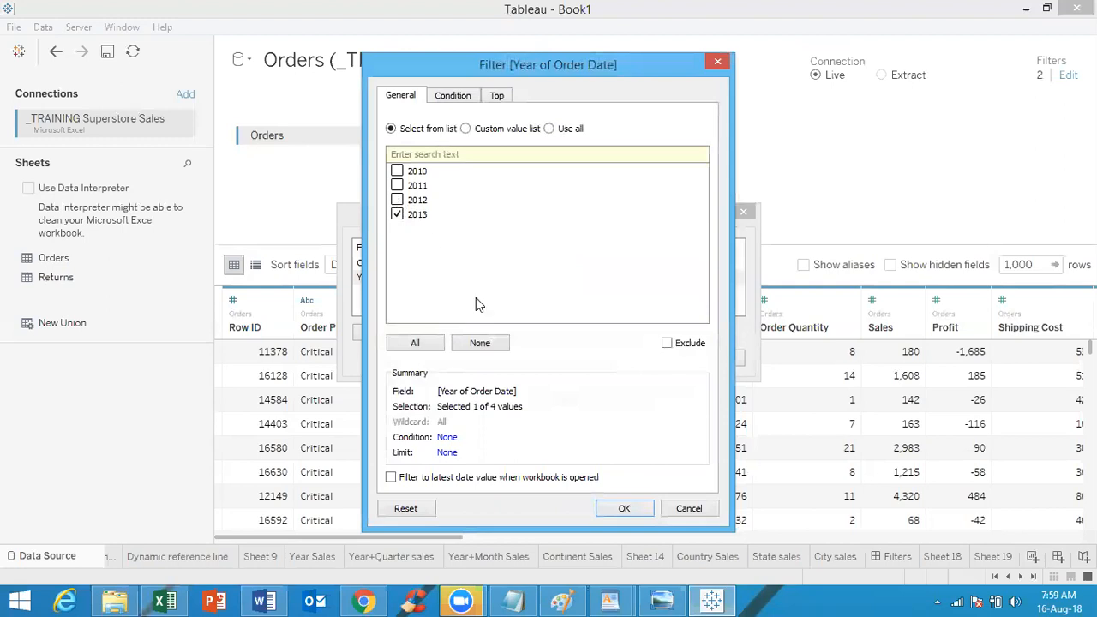
left_click(624, 507)
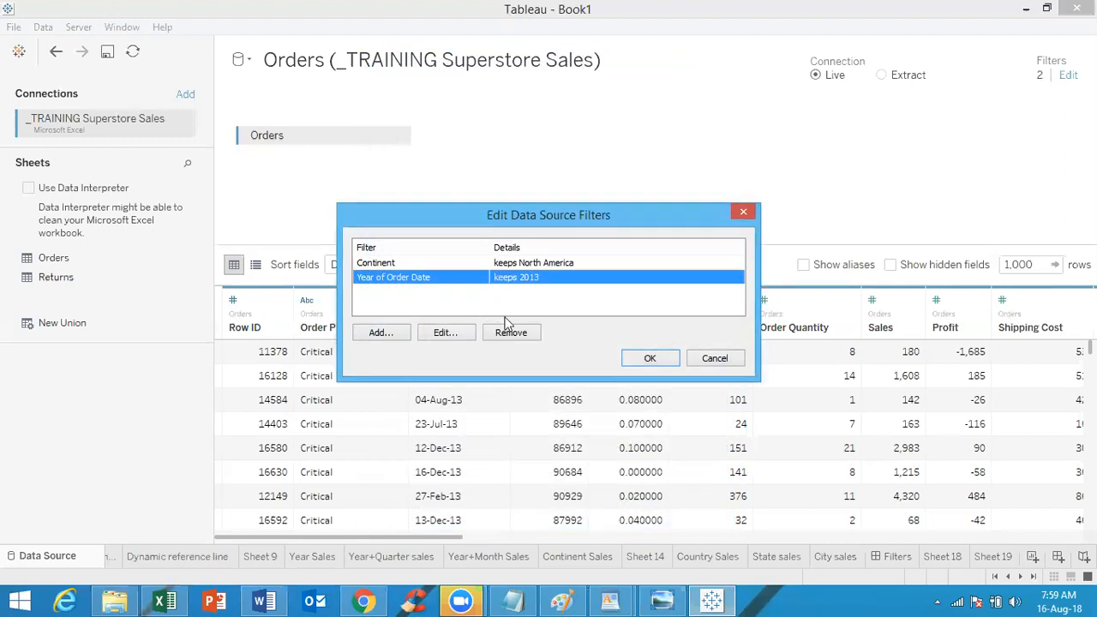
Remove the Year of Order Date and Continent filters from the Orders data source and apply the change
left_click(518, 334)
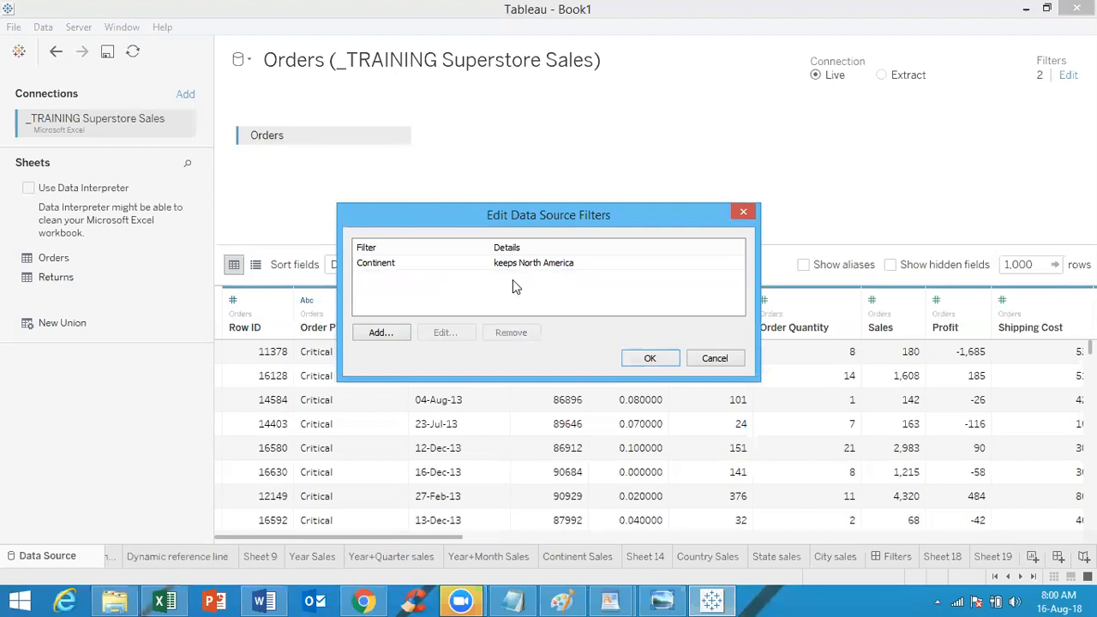
left_click(517, 271)
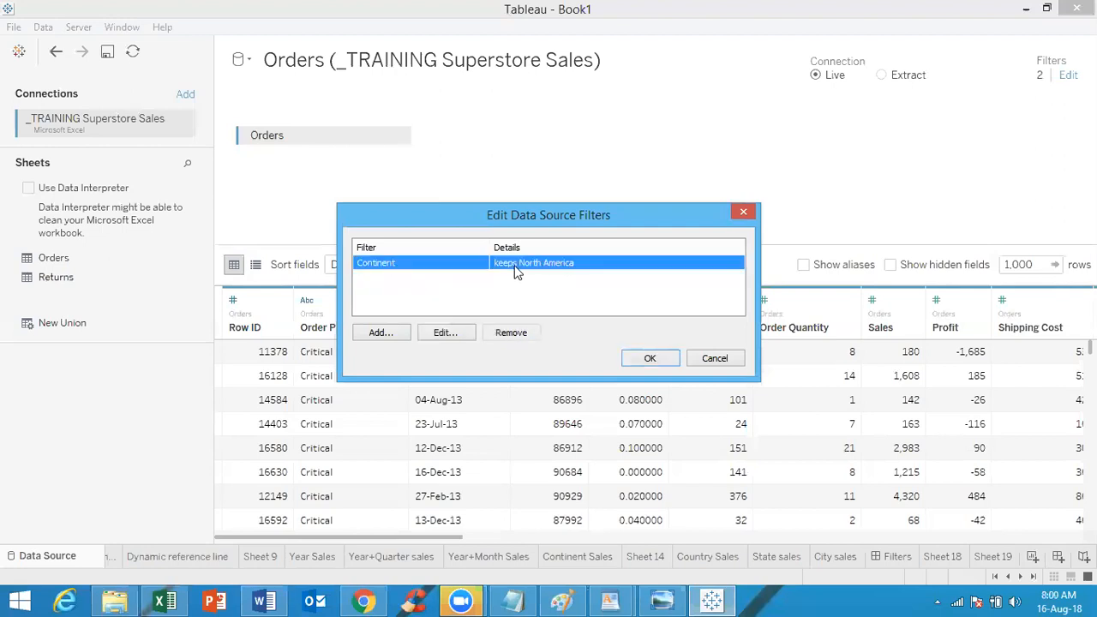
left_click(520, 337)
left_click(667, 361)
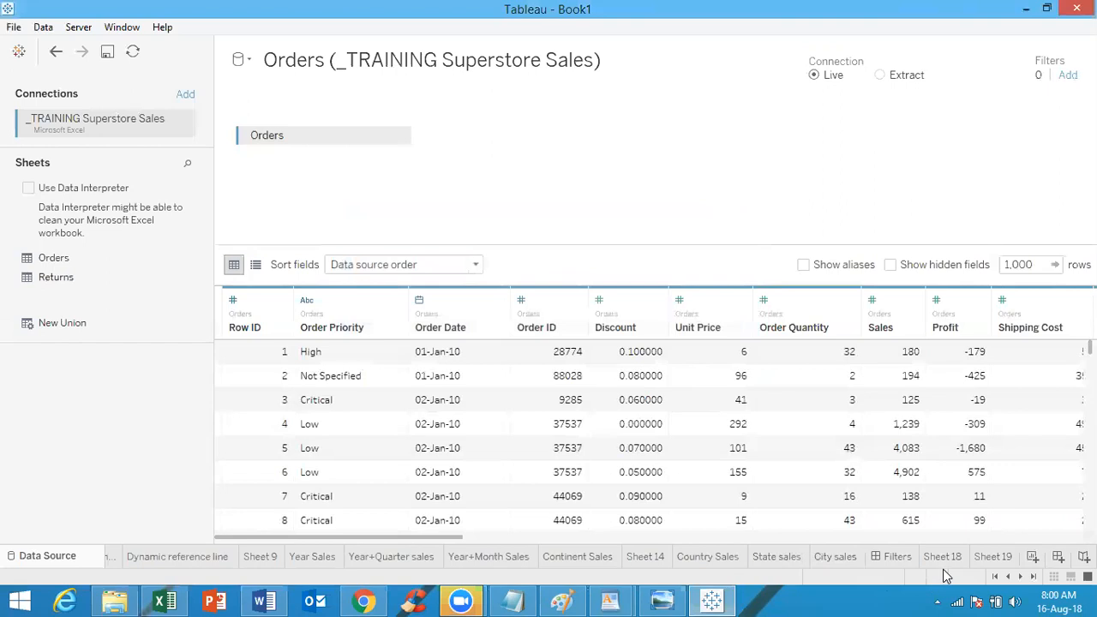
Add a new blank worksheet to the workbook
left_click(1033, 557)
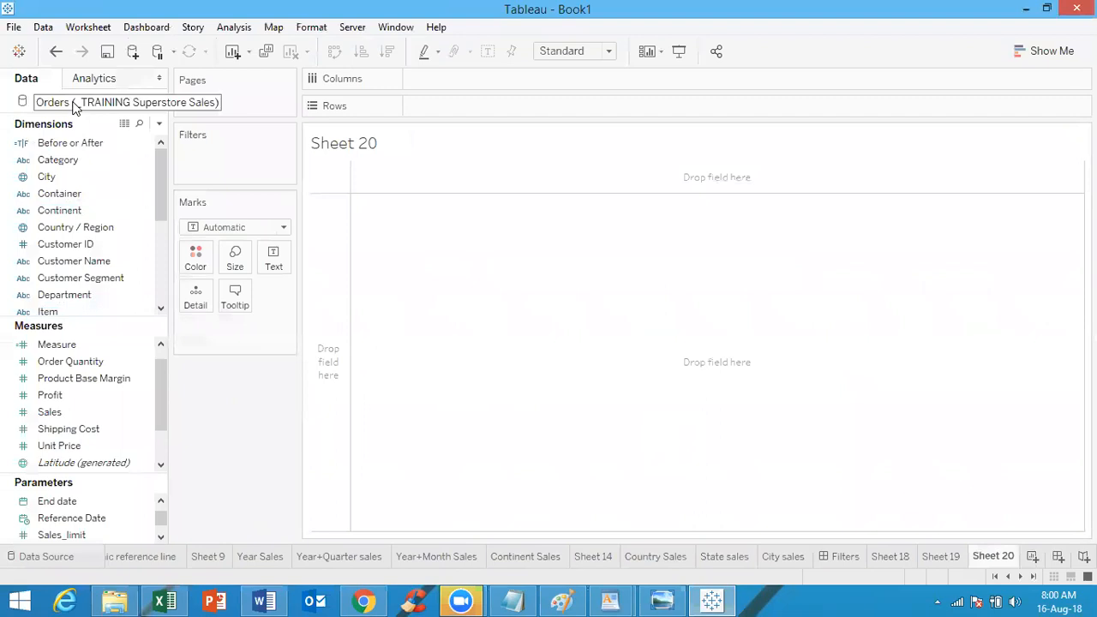
left_click(126, 160)
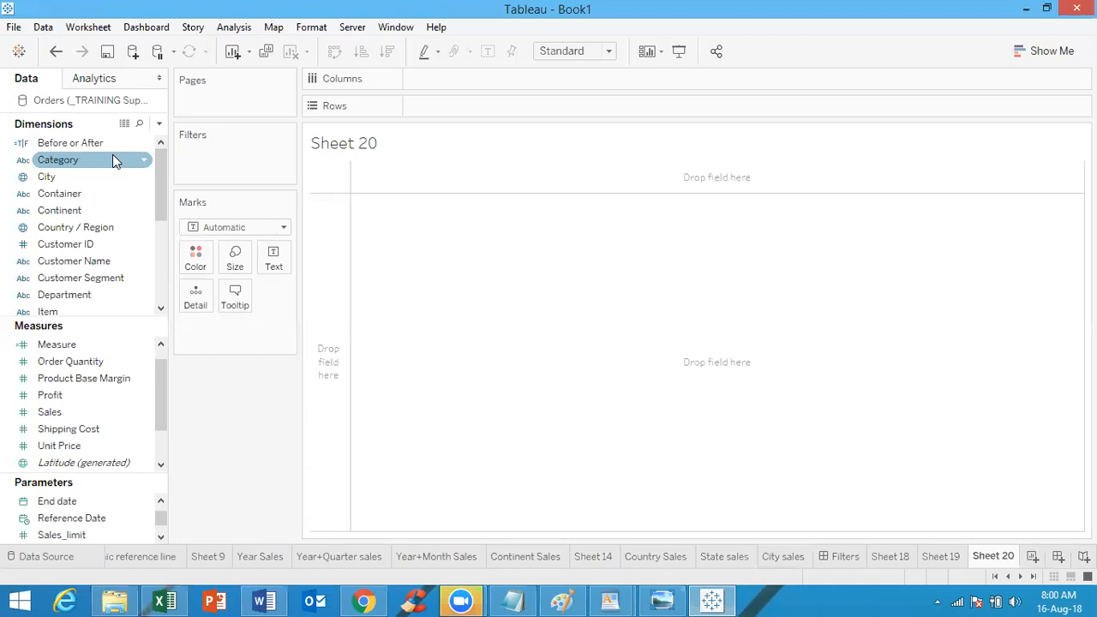
left_click(420, 345)
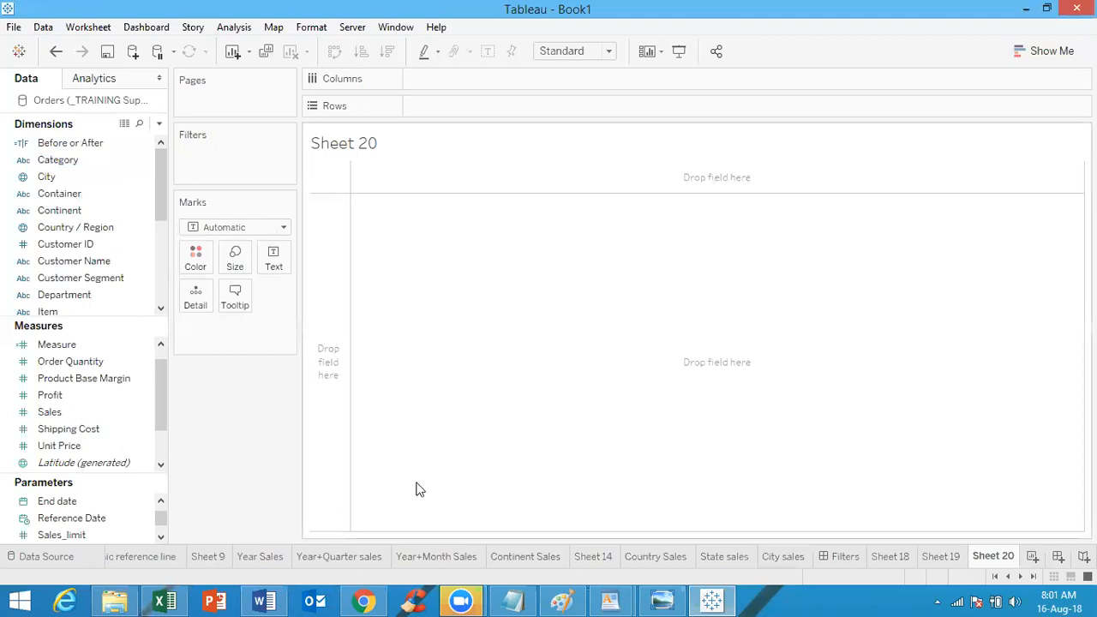
Switch to File Explorer and examine the extract files in Documents > My Tableau Repository > Datasources
left_click(115, 600)
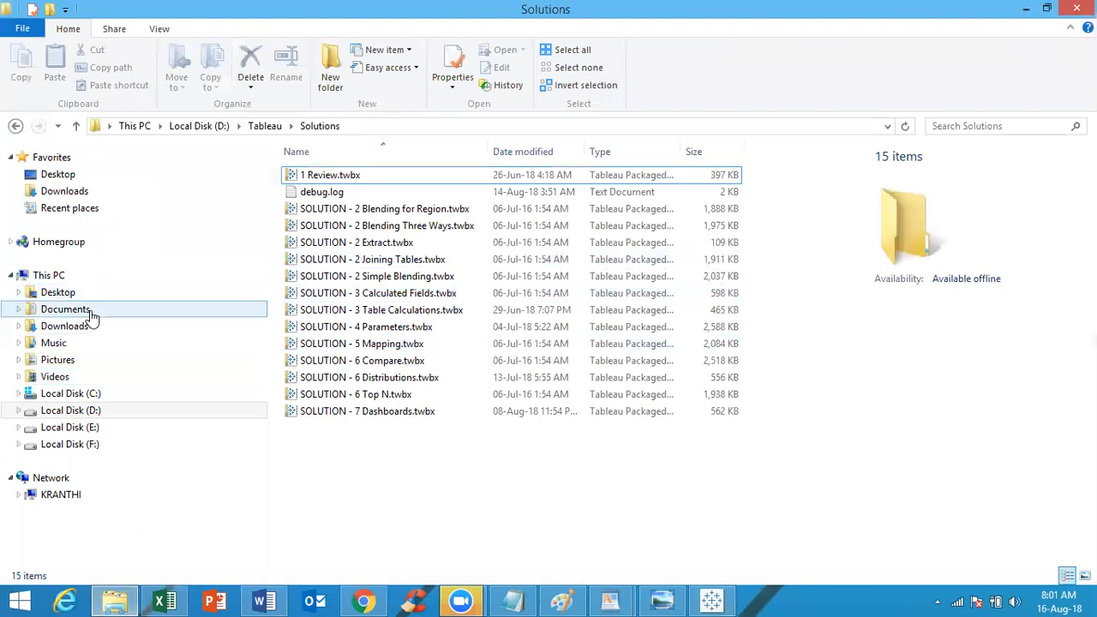
left_click(91, 314)
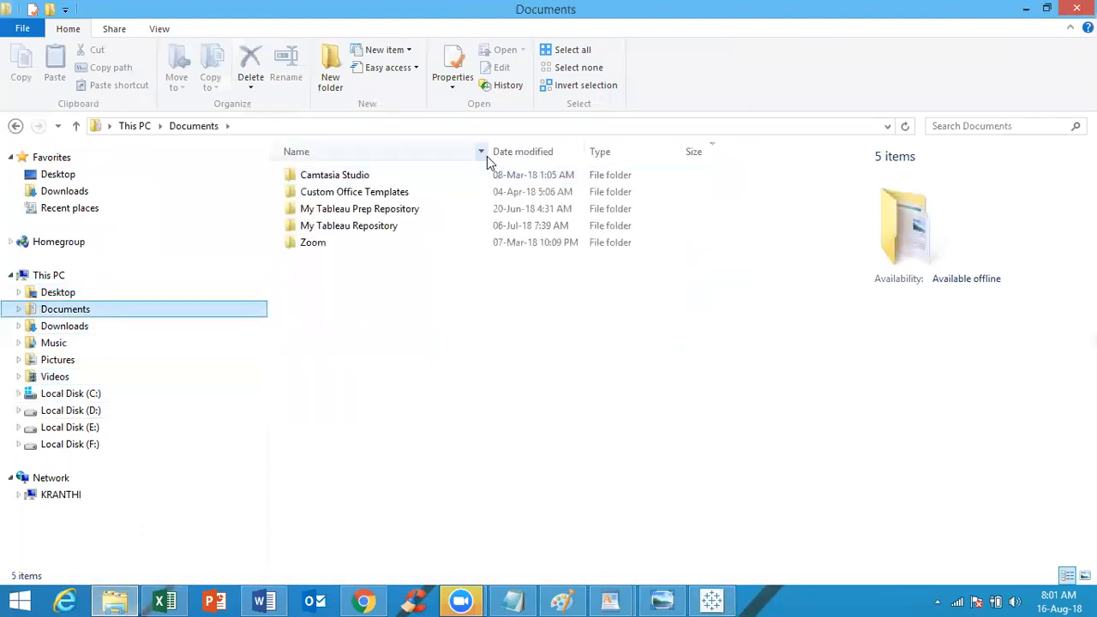
left_click(393, 228)
double_click(394, 228)
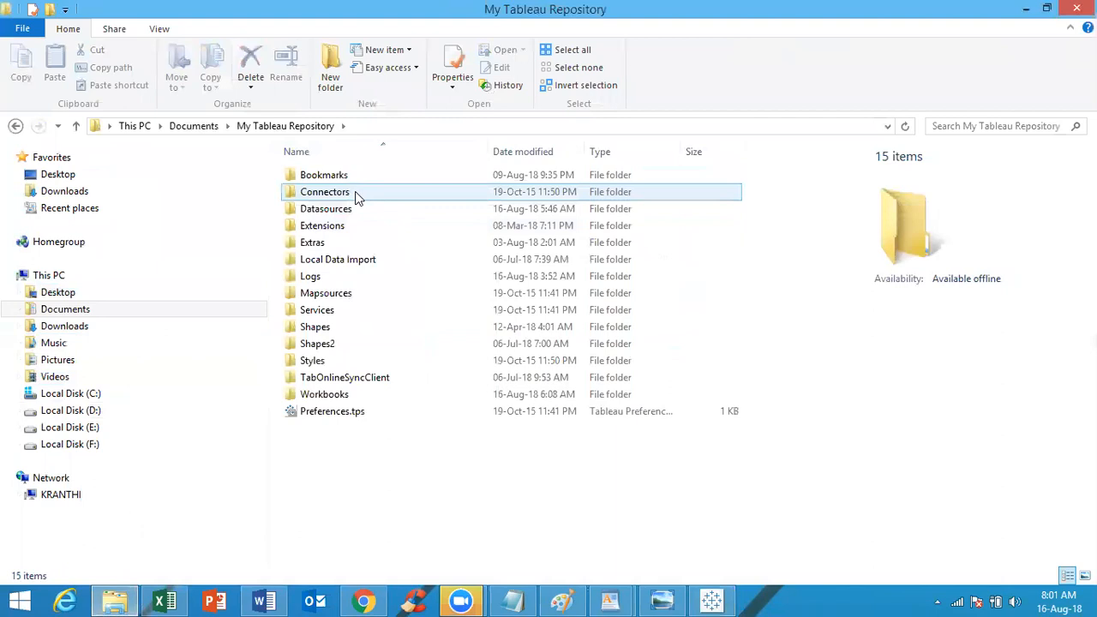
double_click(358, 212)
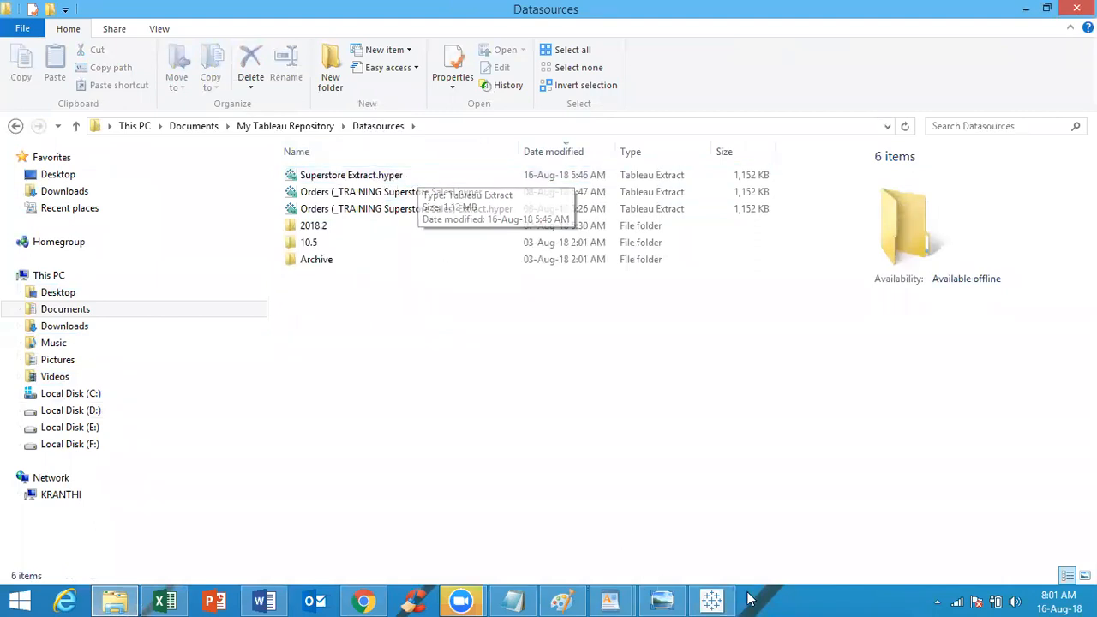
Switch back to Tableau and connect to Superstore Extract.hyper from Documents > My Tableau Repository > Datasources as a new data source
left_click(711, 600)
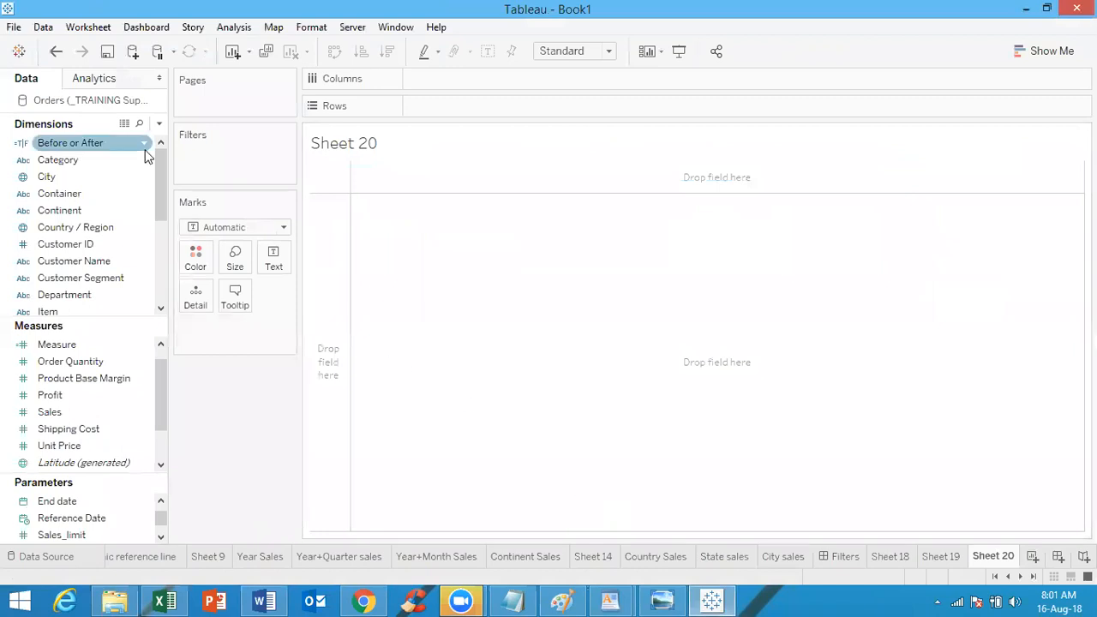
left_click(133, 53)
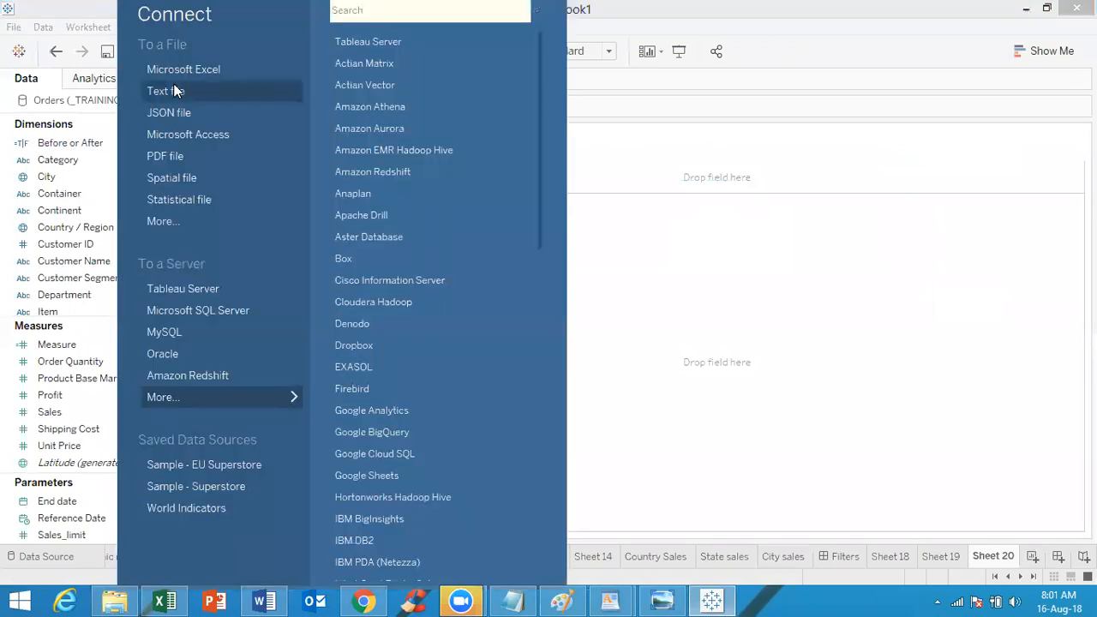
left_click(160, 221)
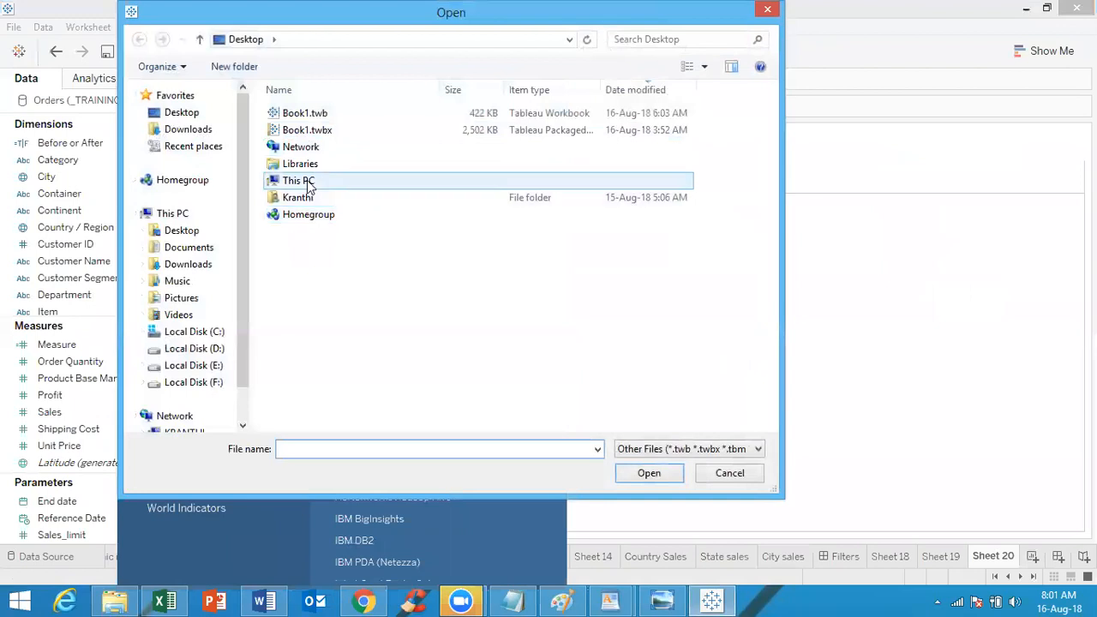
double_click(297, 180)
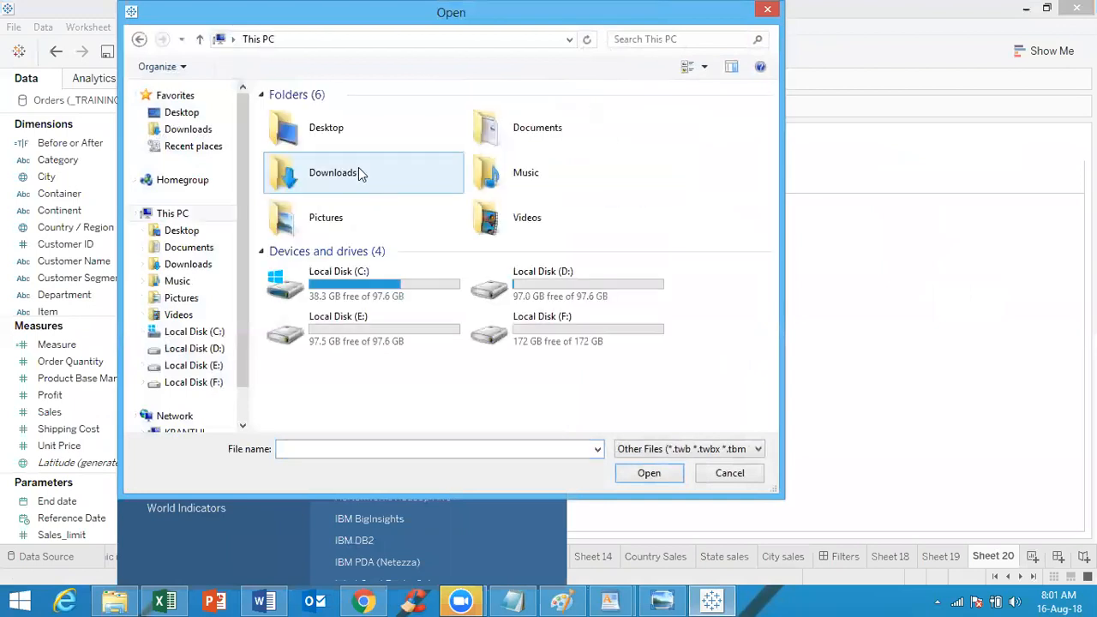
double_click(571, 114)
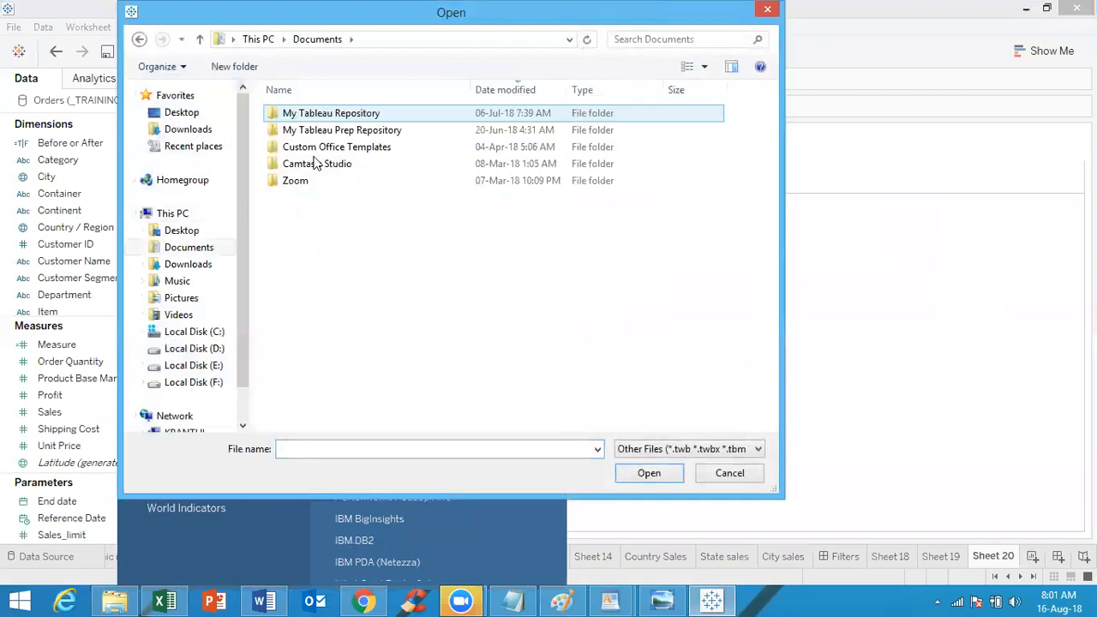
double_click(345, 113)
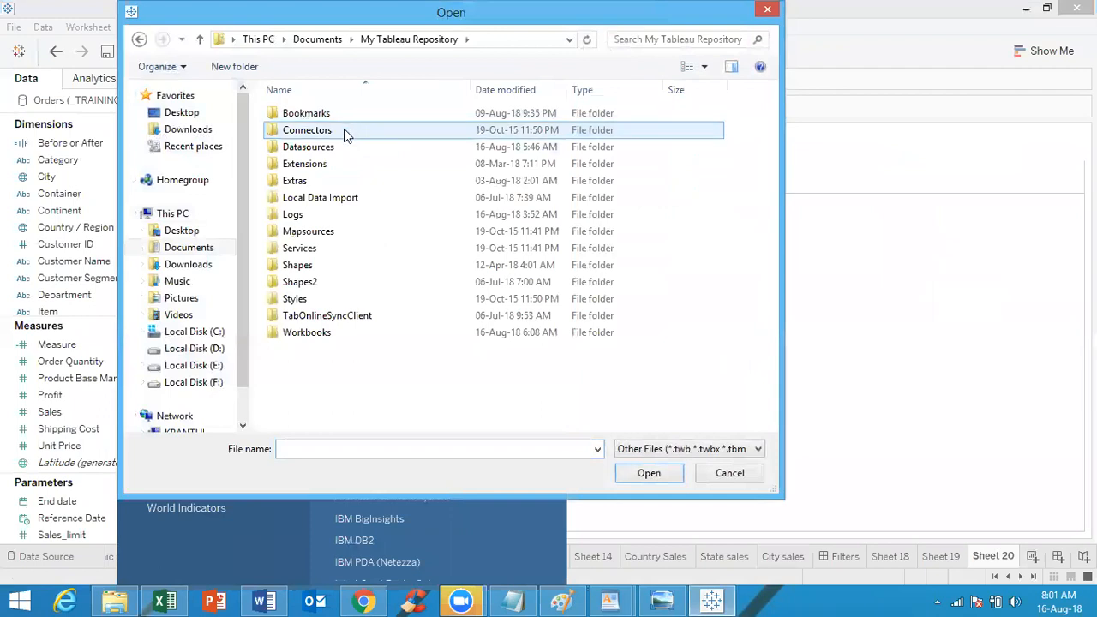
double_click(343, 149)
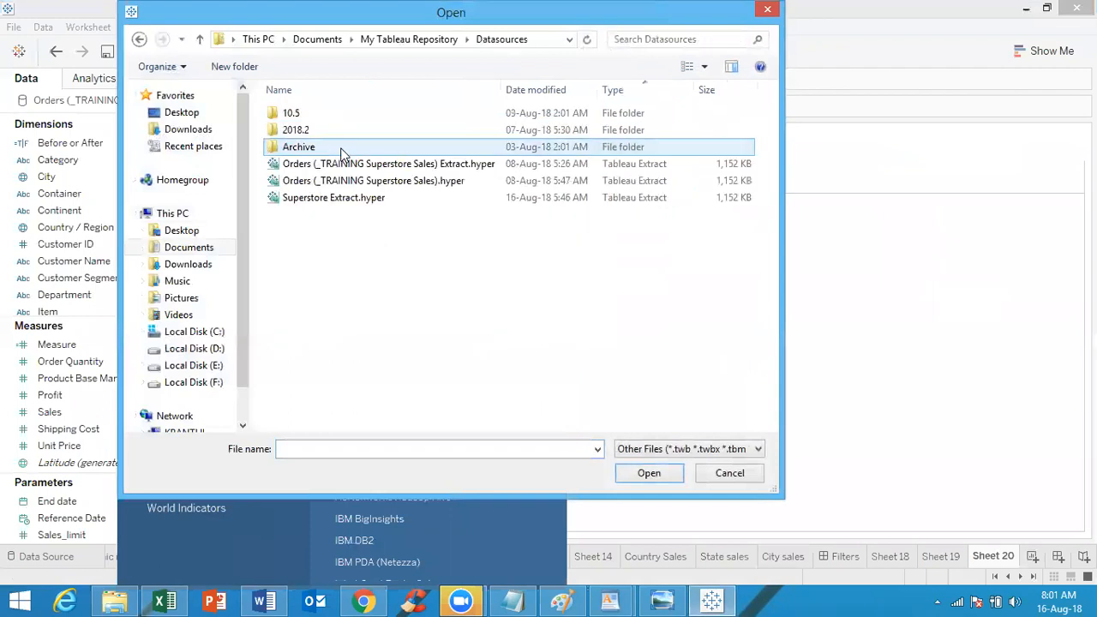
double_click(362, 197)
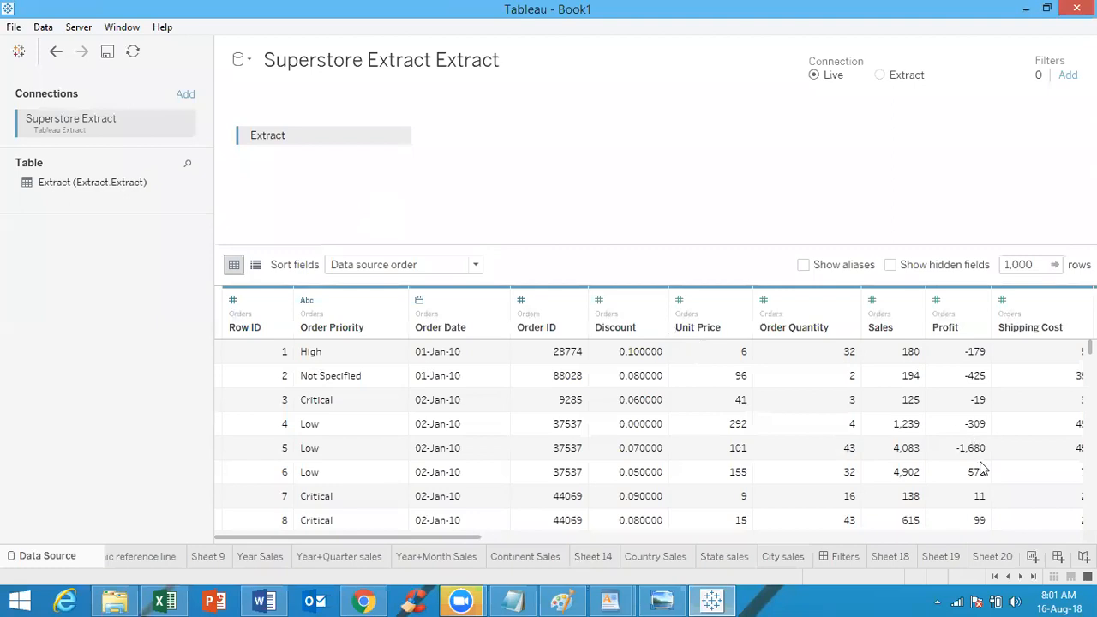
On a new worksheet, set up a String parameter named Continent with a list of values from the Superstore Extract's Continent field
left_click(1032, 558)
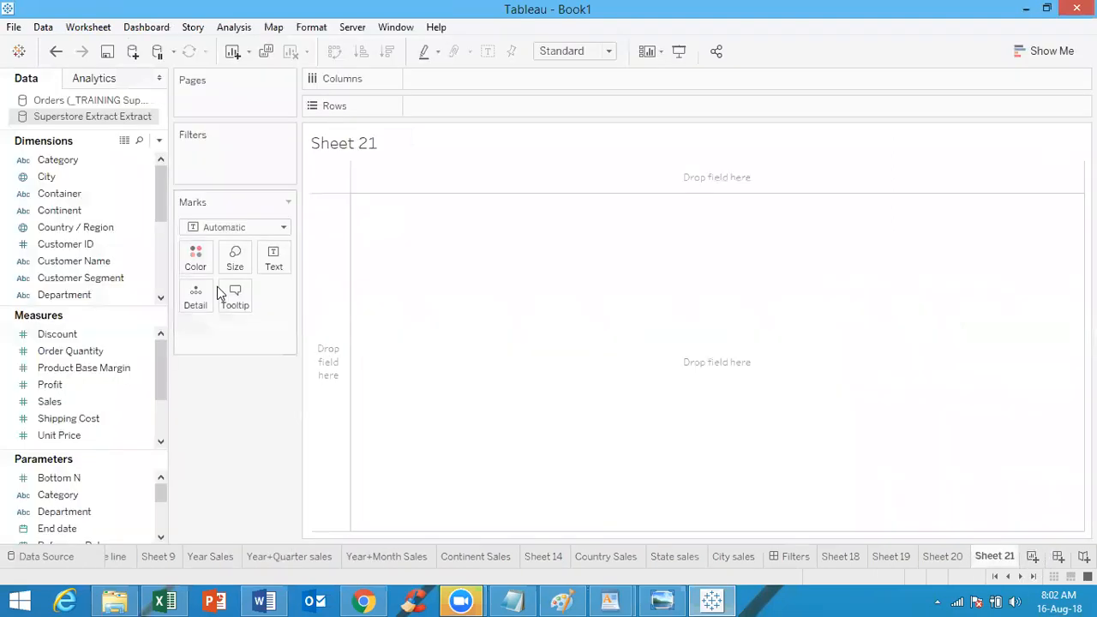
left_click(159, 141)
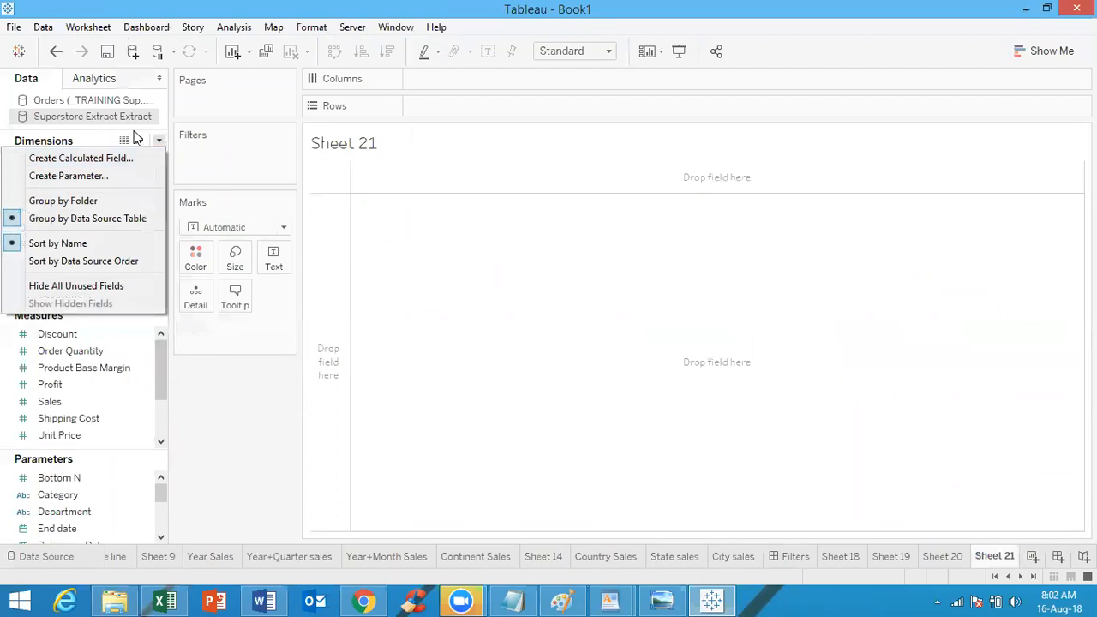
left_click(105, 176)
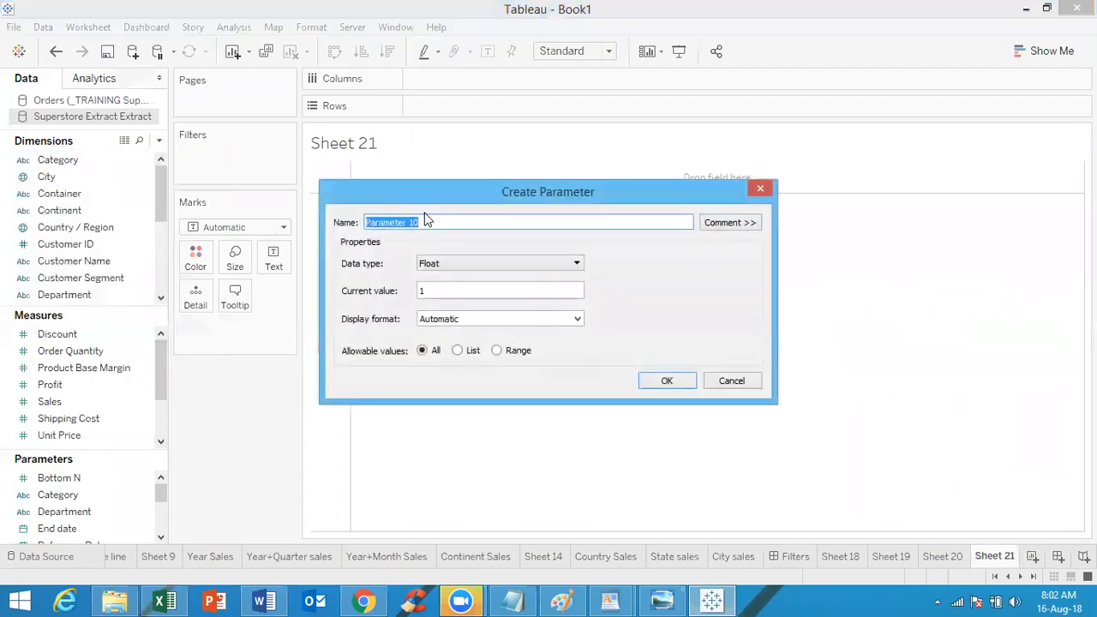
type("Continent")
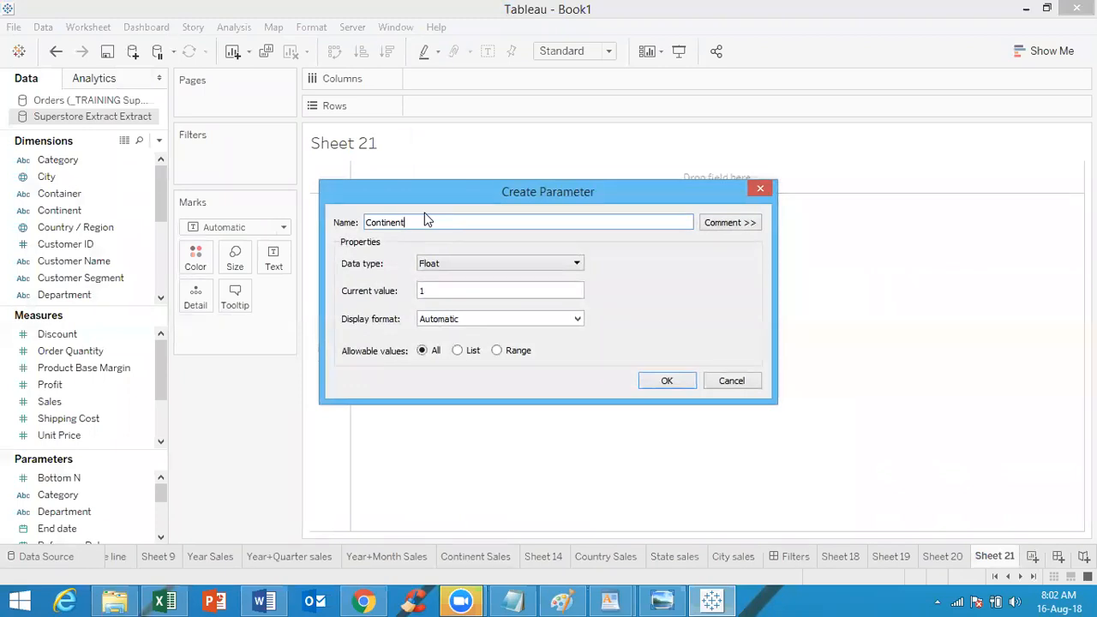
left_click(478, 264)
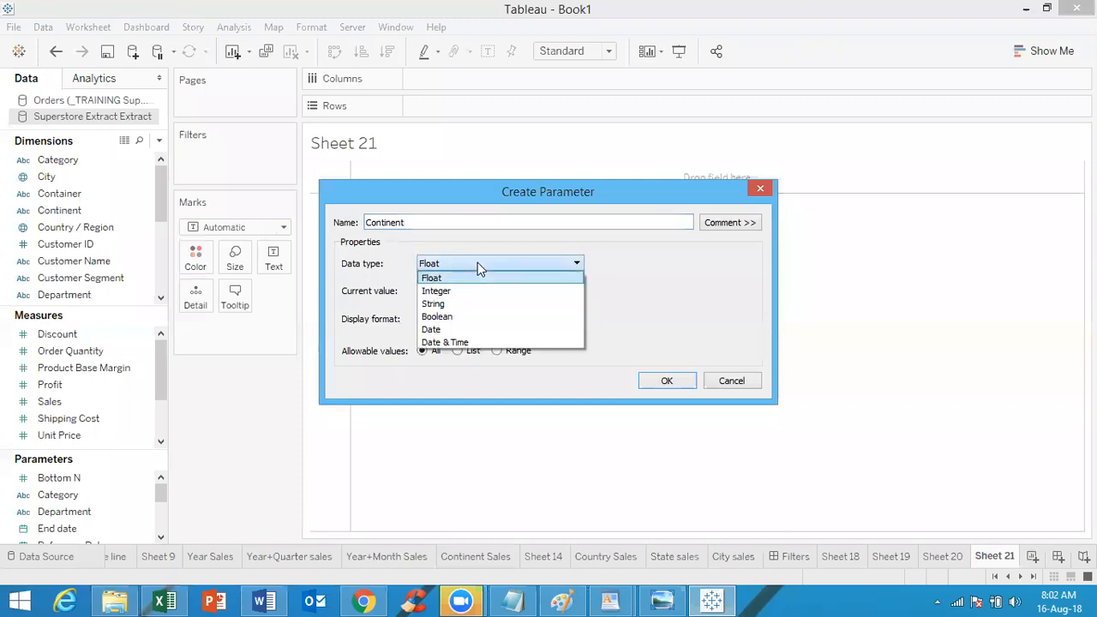
left_click(477, 304)
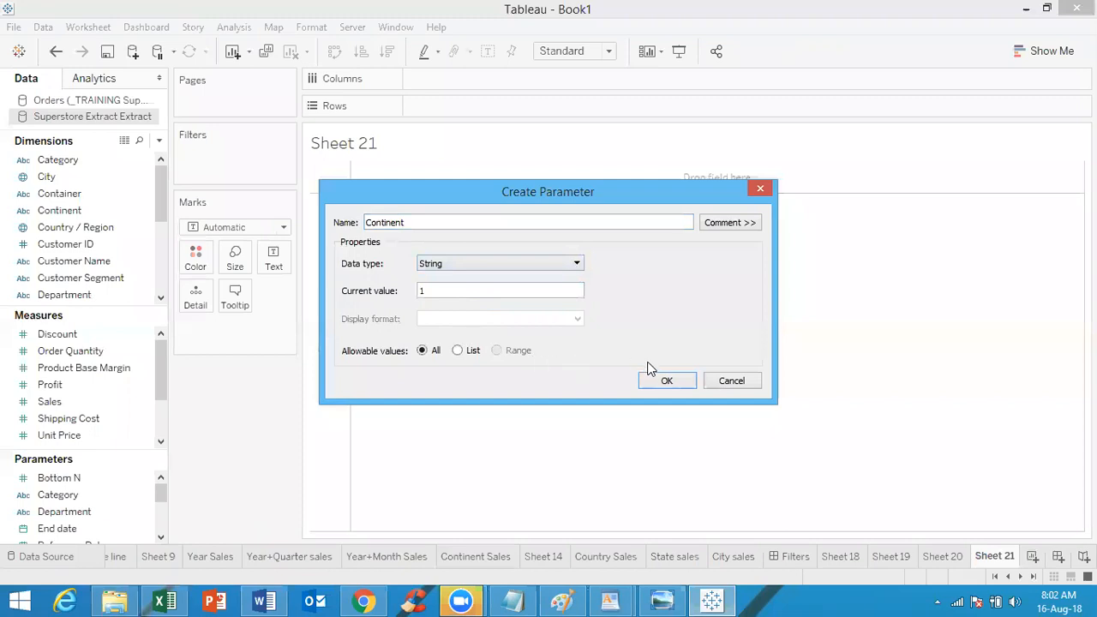
left_click(459, 350)
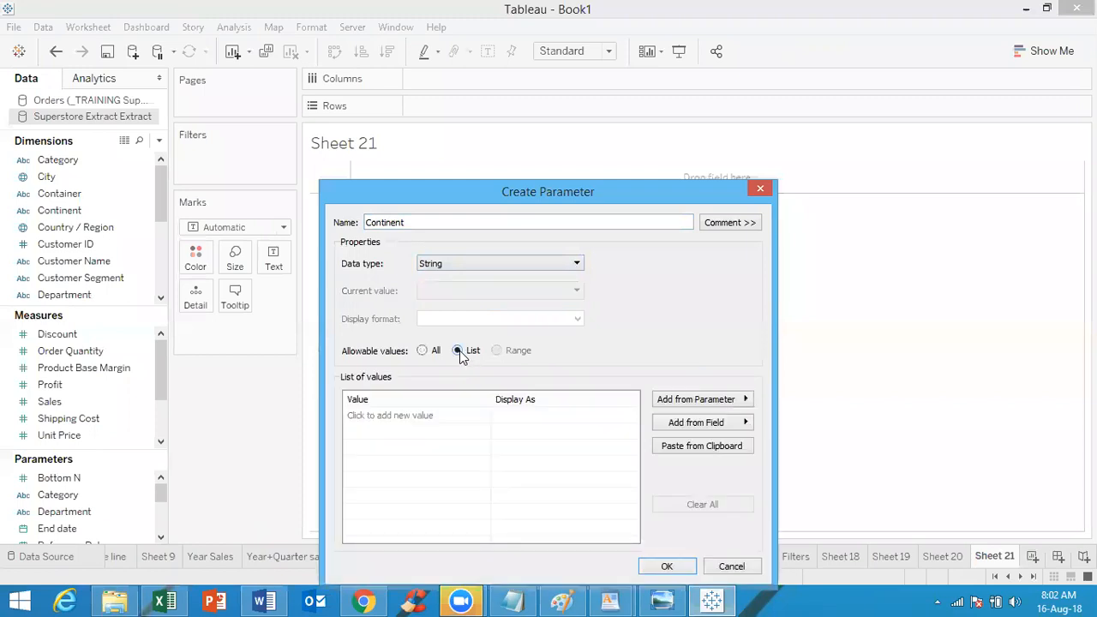
left_click(702, 423)
mouse_move(830, 424)
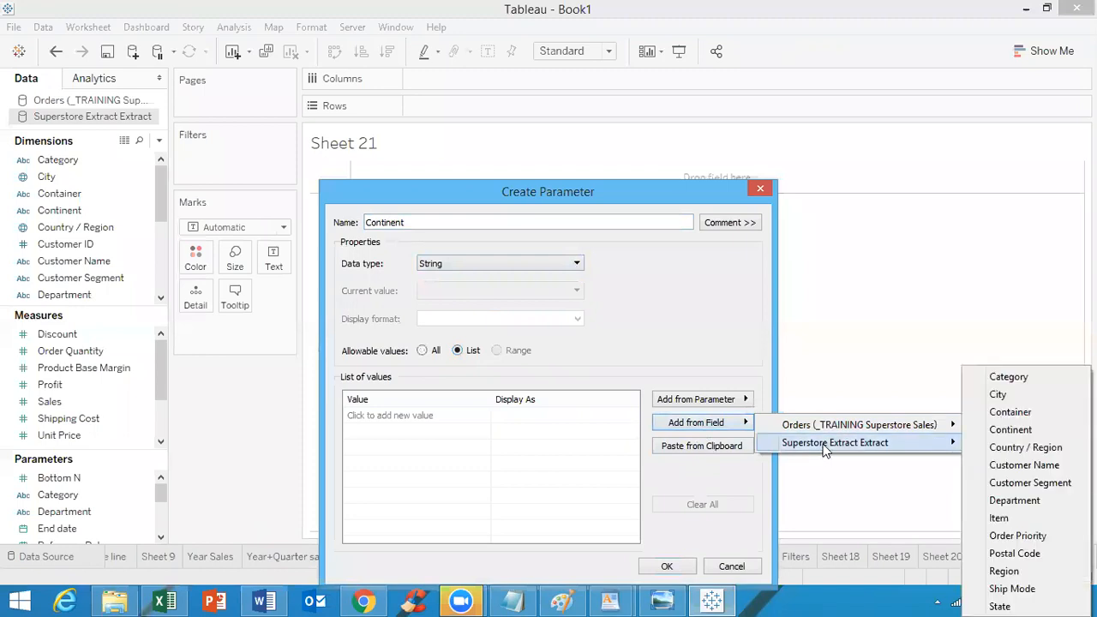
left_click(992, 437)
Append the values All and None to the Continent parameter's list and create the parameter
left_click(370, 513)
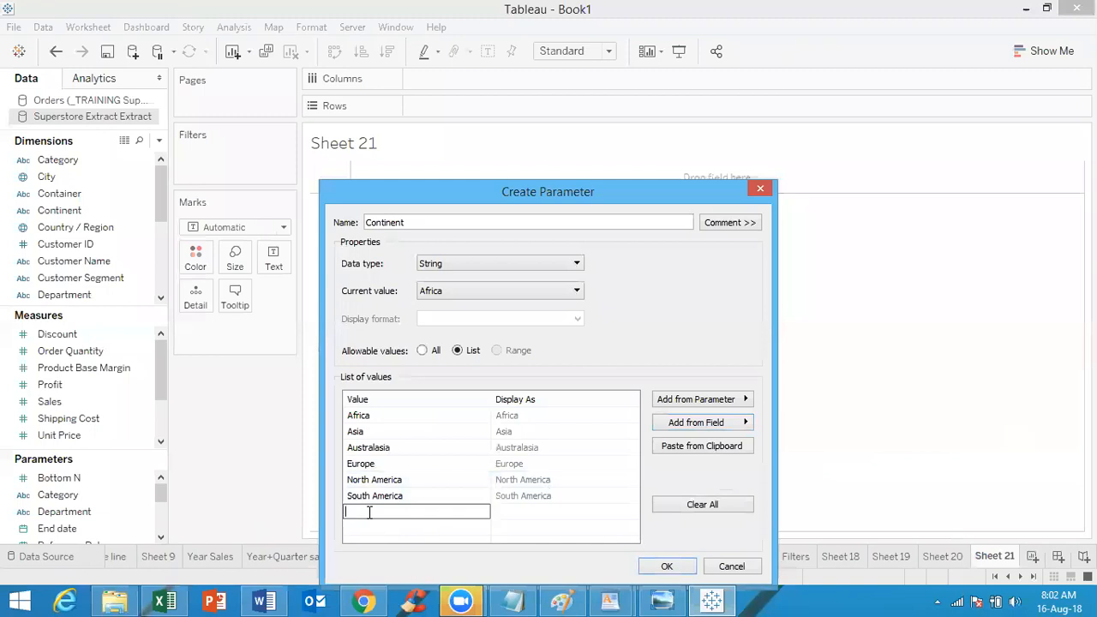
type("All")
key("Return")
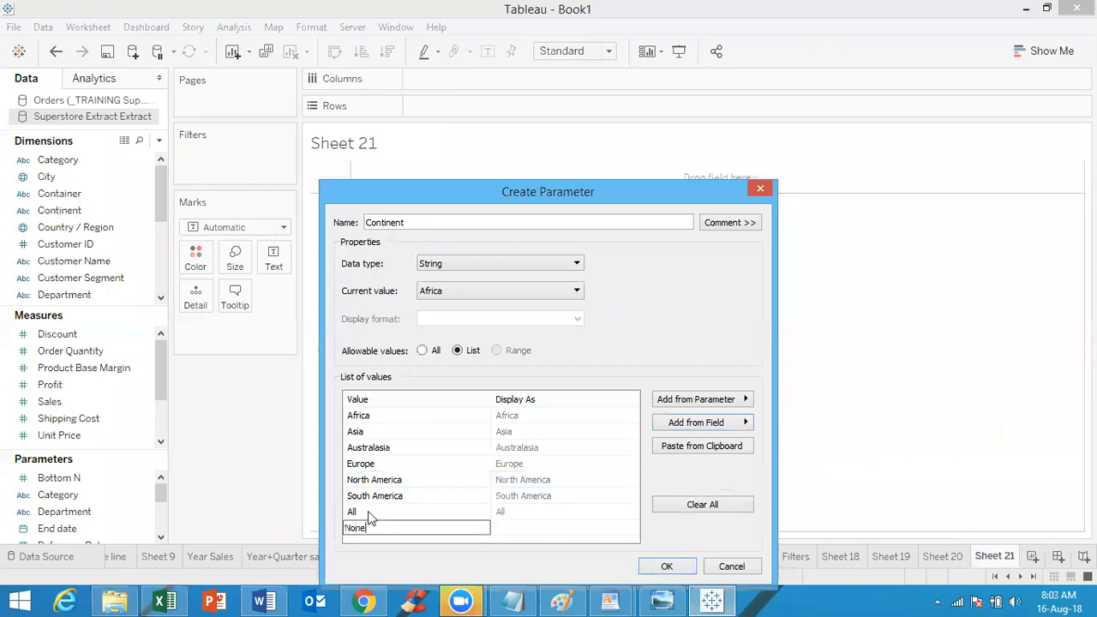
left_click(549, 528)
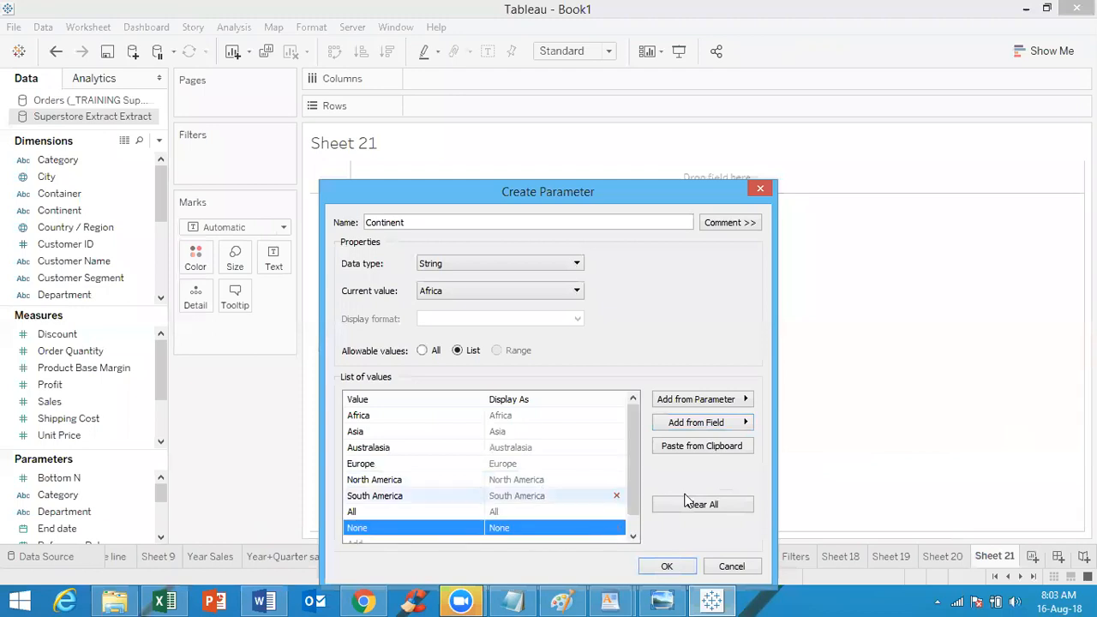
left_click(668, 567)
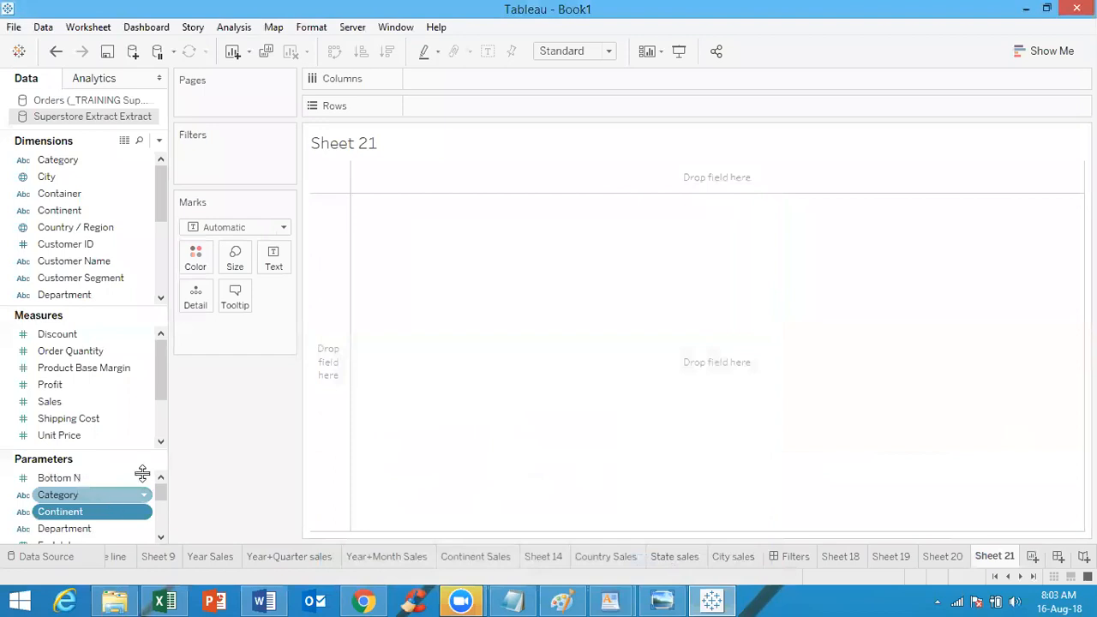
Set up a String parameter named Consumer Segment with a list of values from the Superstore Extract's Customer Segment field
left_click(159, 140)
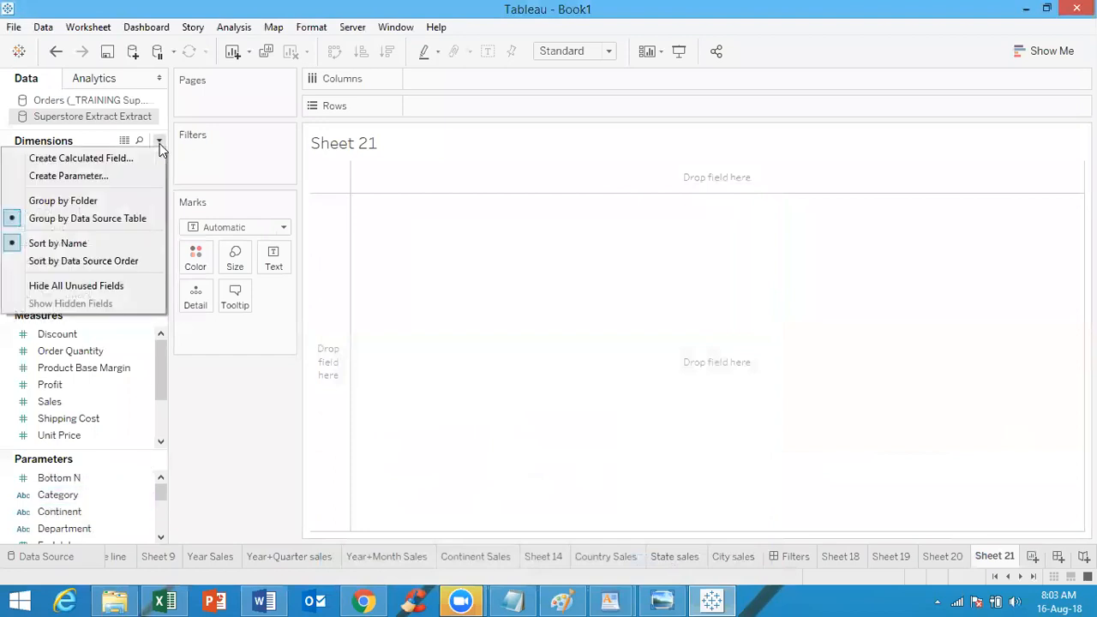
left_click(119, 176)
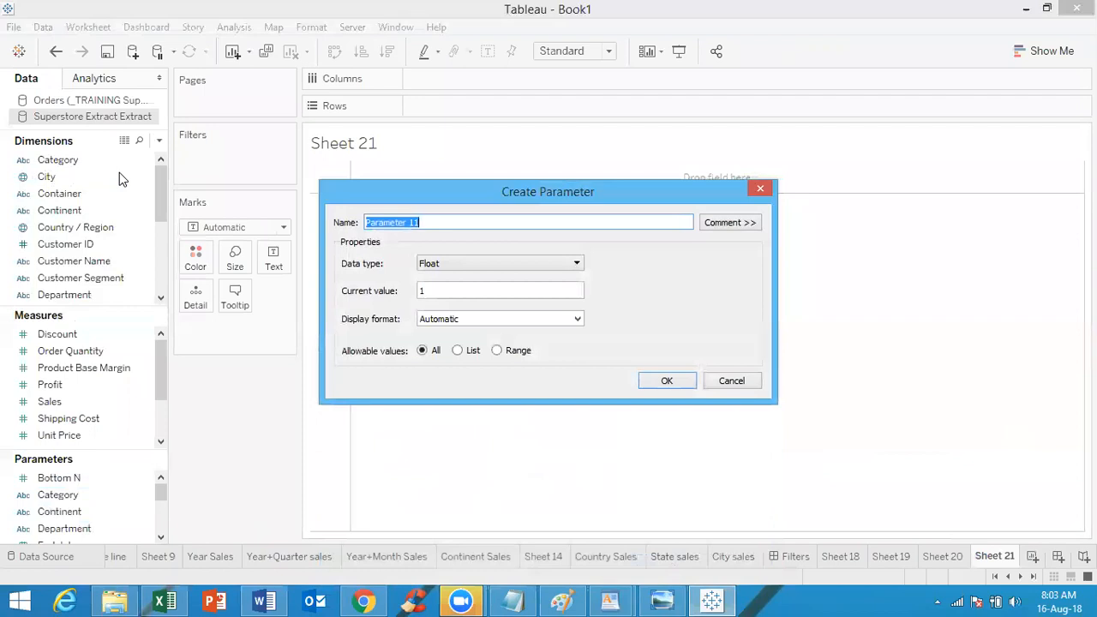
type("Consumer Segment")
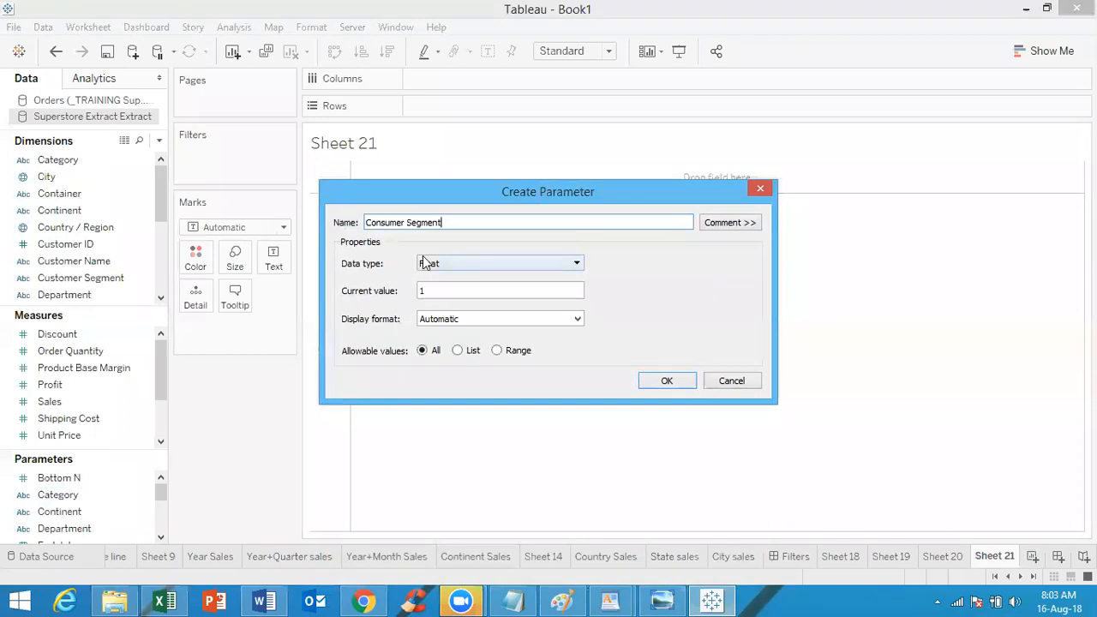
left_click(430, 268)
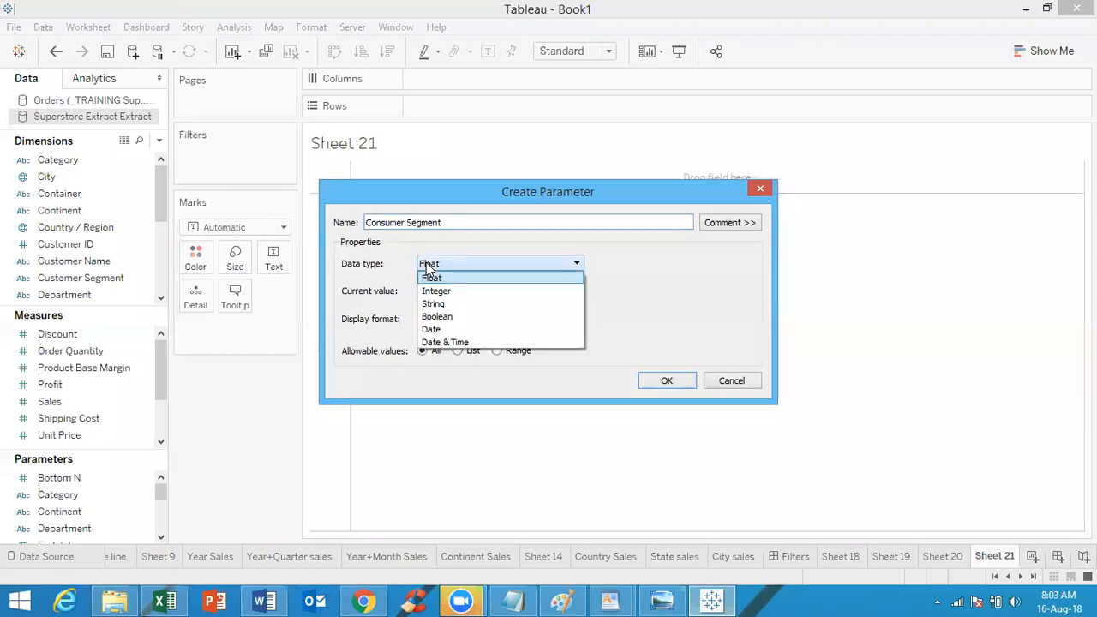
left_click(441, 306)
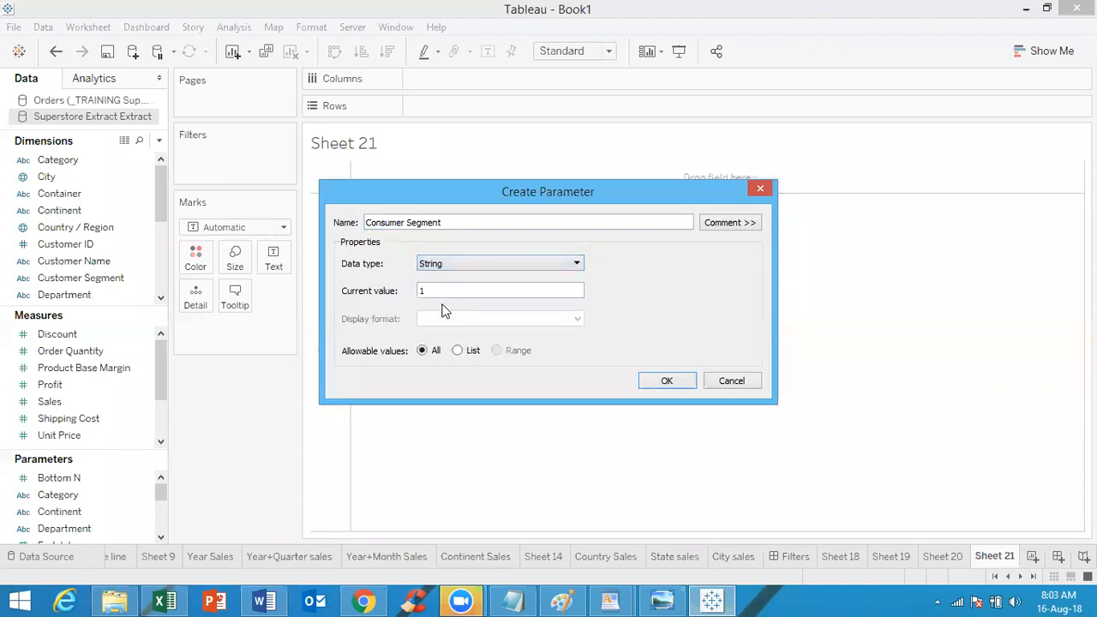
left_click(458, 351)
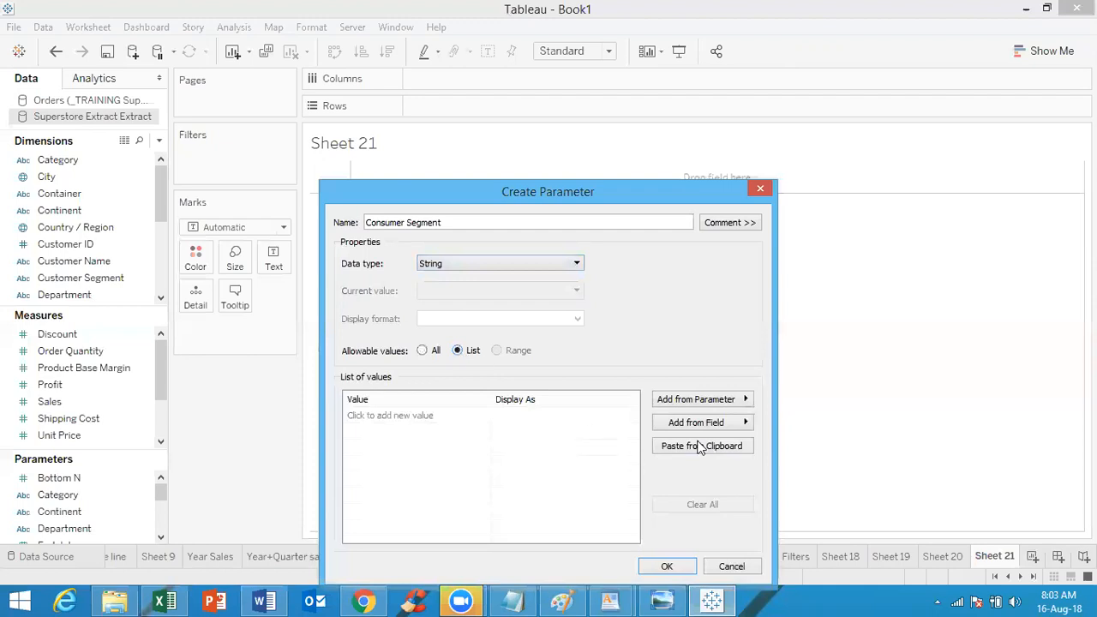
left_click(717, 423)
mouse_move(821, 427)
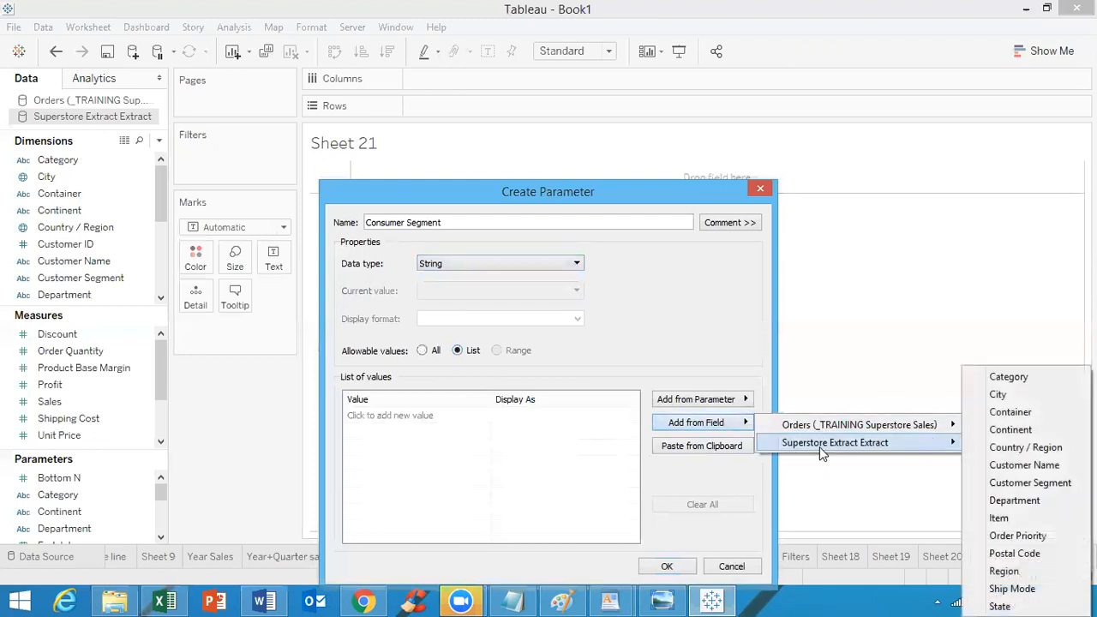
left_click(1001, 482)
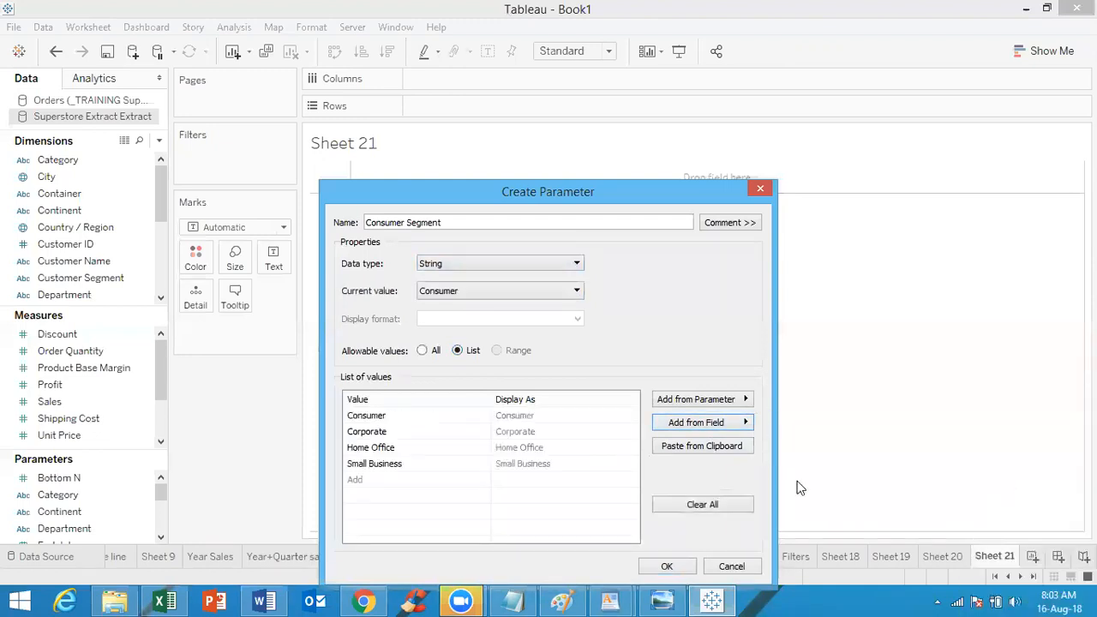
Append the values All and None to the Consumer Segment parameter's list and create the parameter
left_click(474, 481)
type("All")
key("Return")
type("None")
left_click(603, 534)
left_click(662, 567)
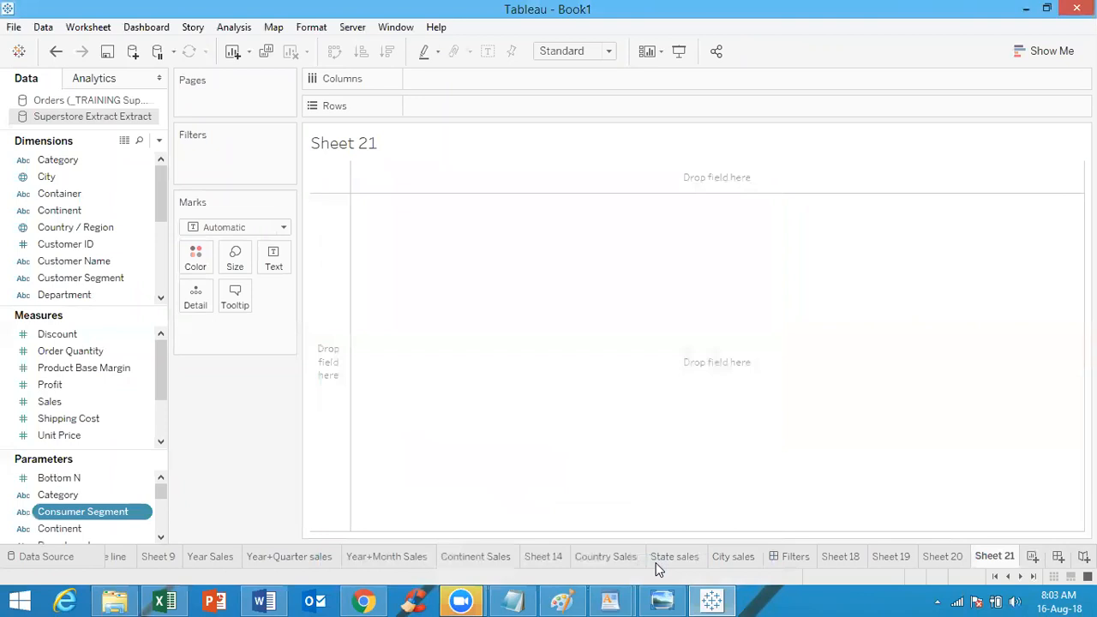
left_click(97, 102)
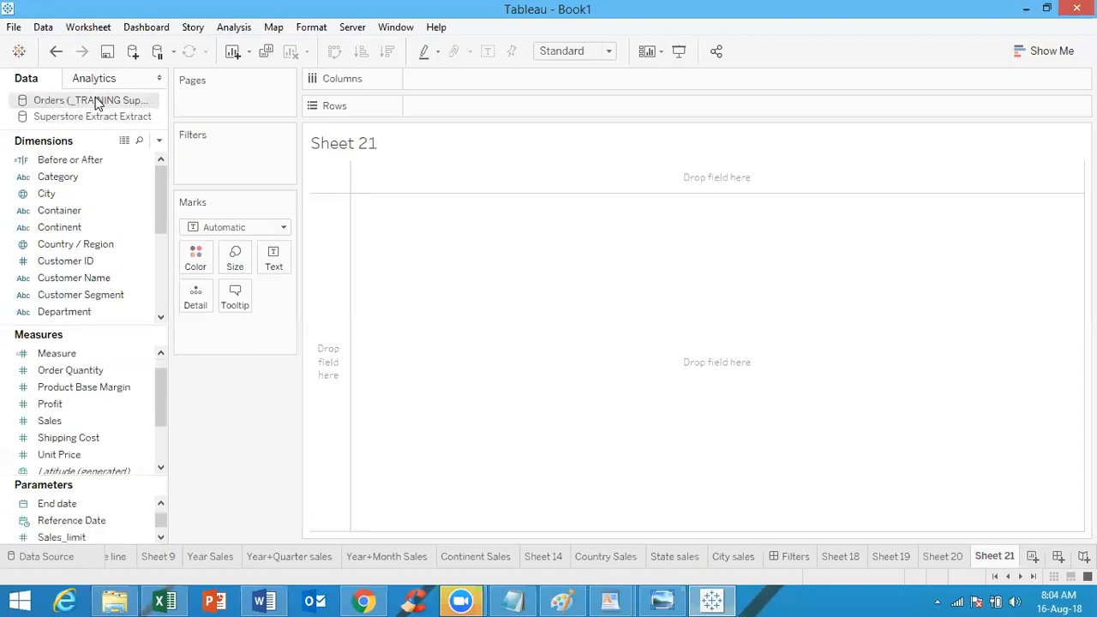
right_click(97, 102)
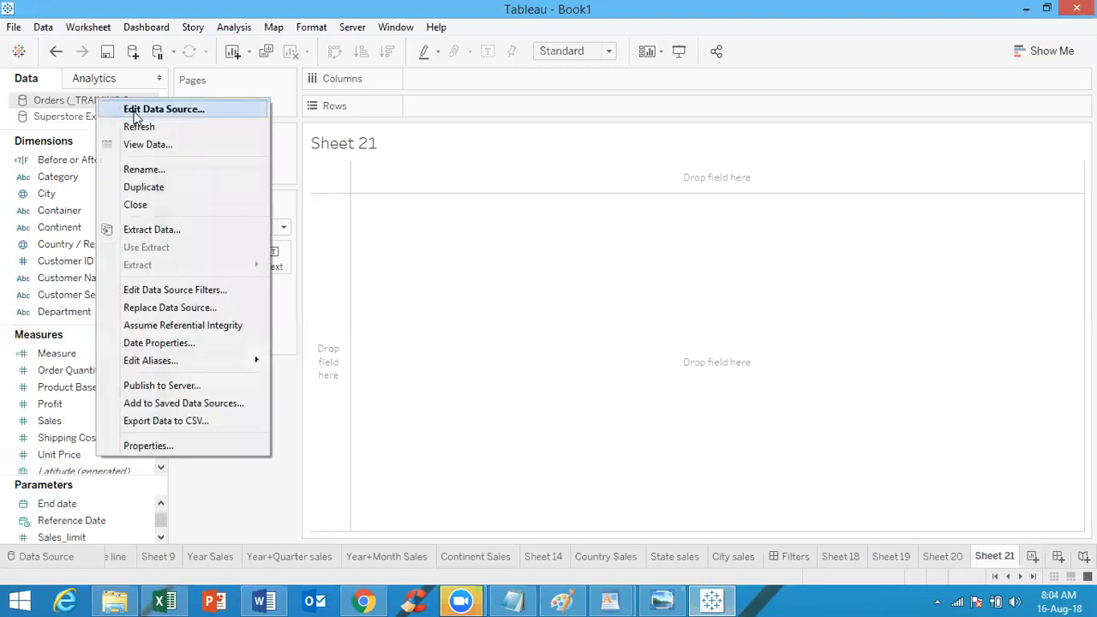
left_click(133, 110)
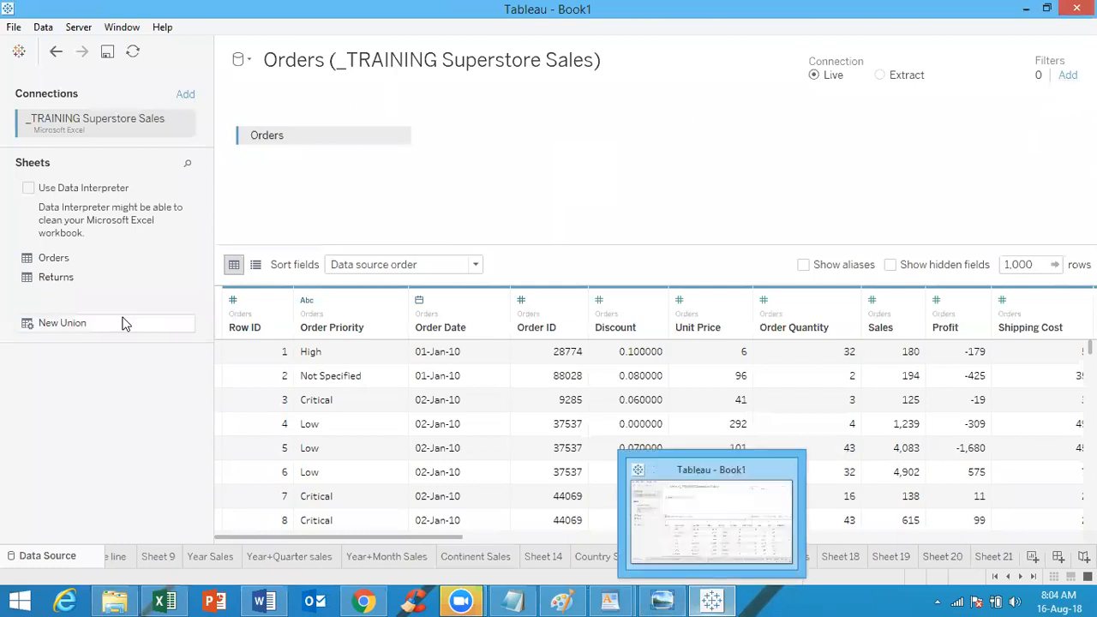
left_click(117, 557)
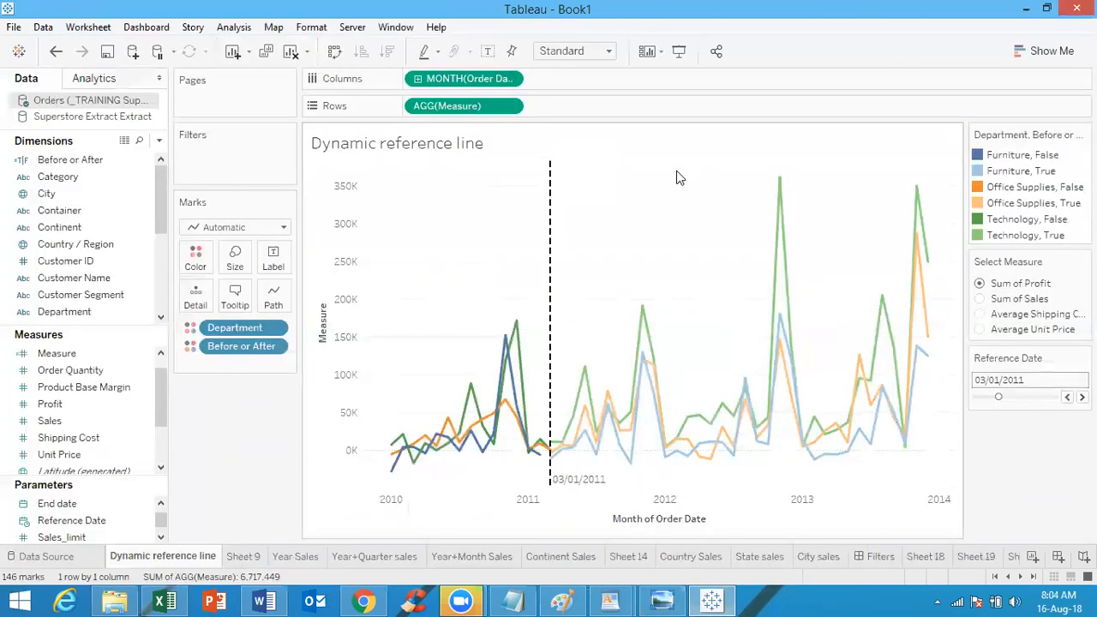
Edit the Superstore Extract data source and add a data source filter on Continent with all values selected
left_click(69, 118)
right_click(68, 119)
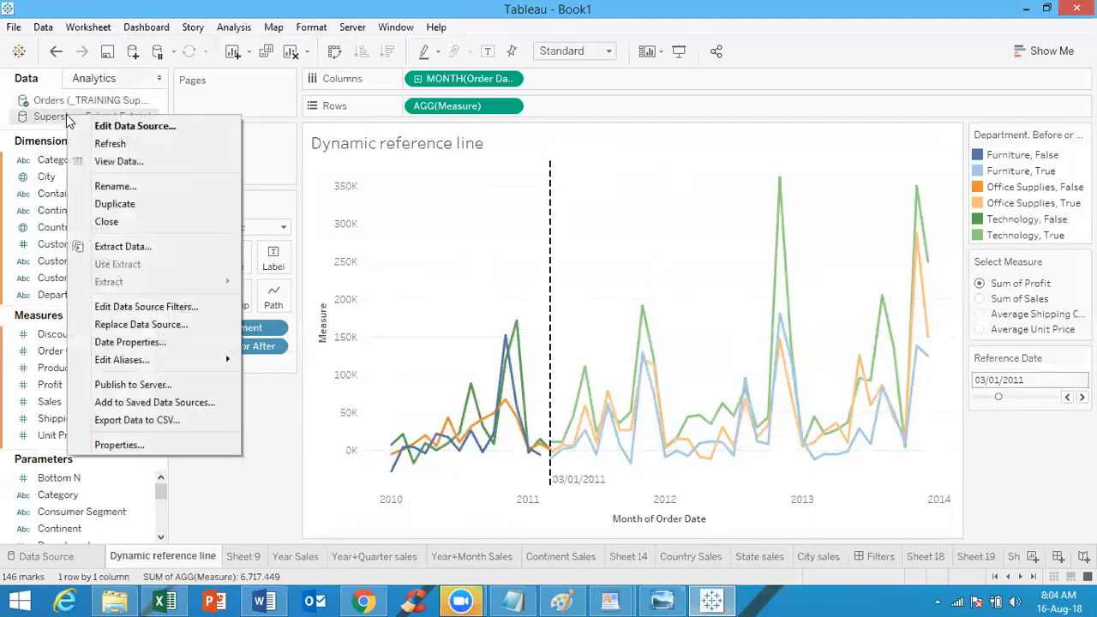
left_click(86, 124)
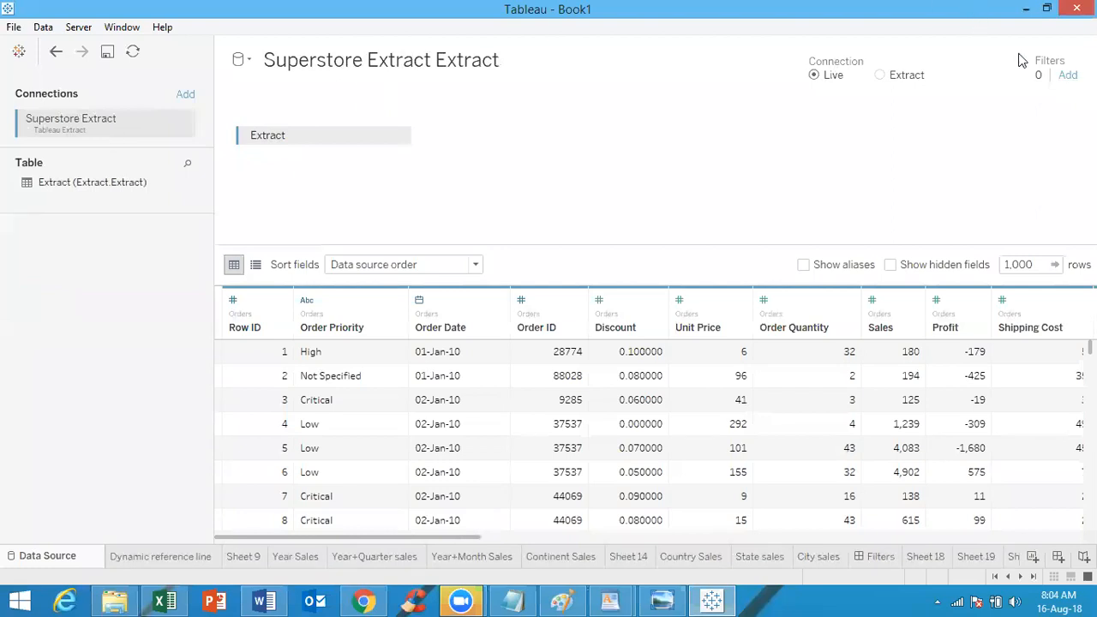
left_click(1068, 75)
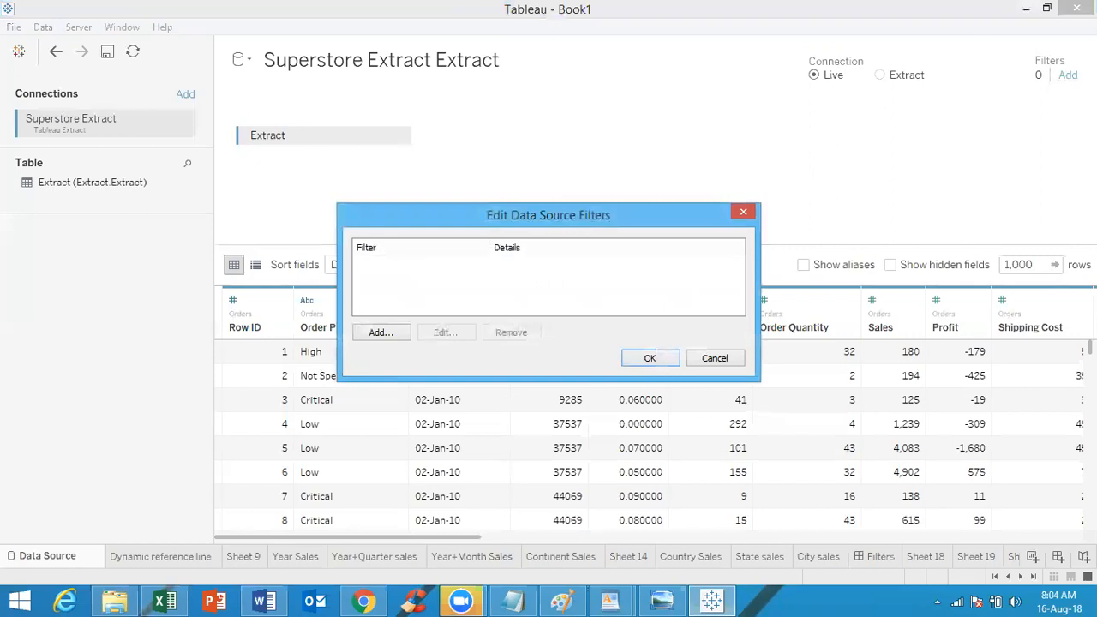
left_click(379, 333)
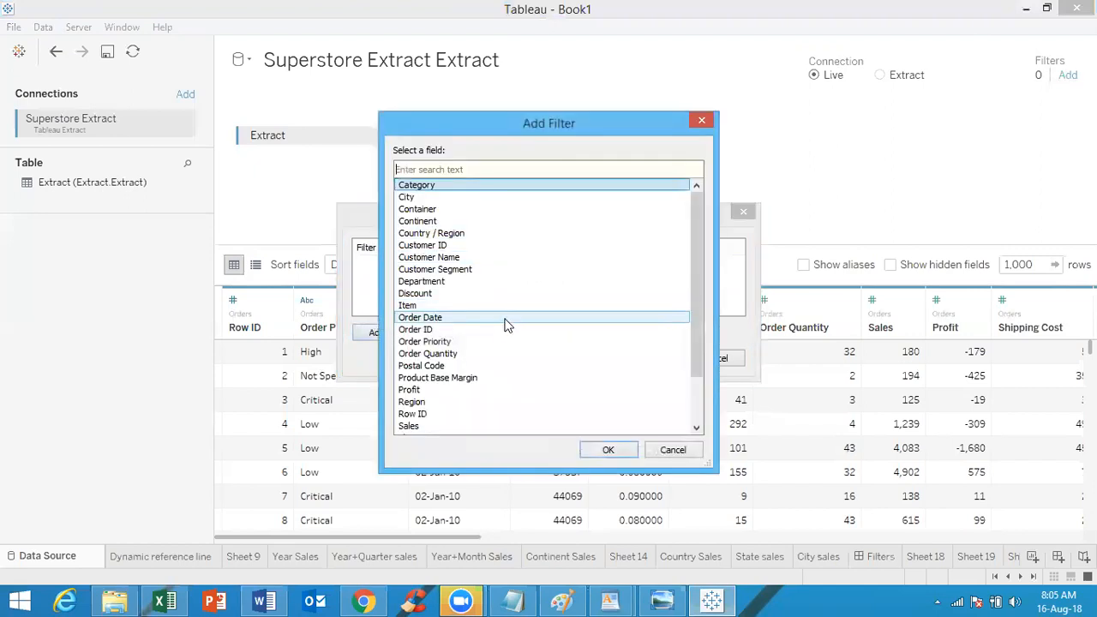
left_click(471, 221)
double_click(471, 220)
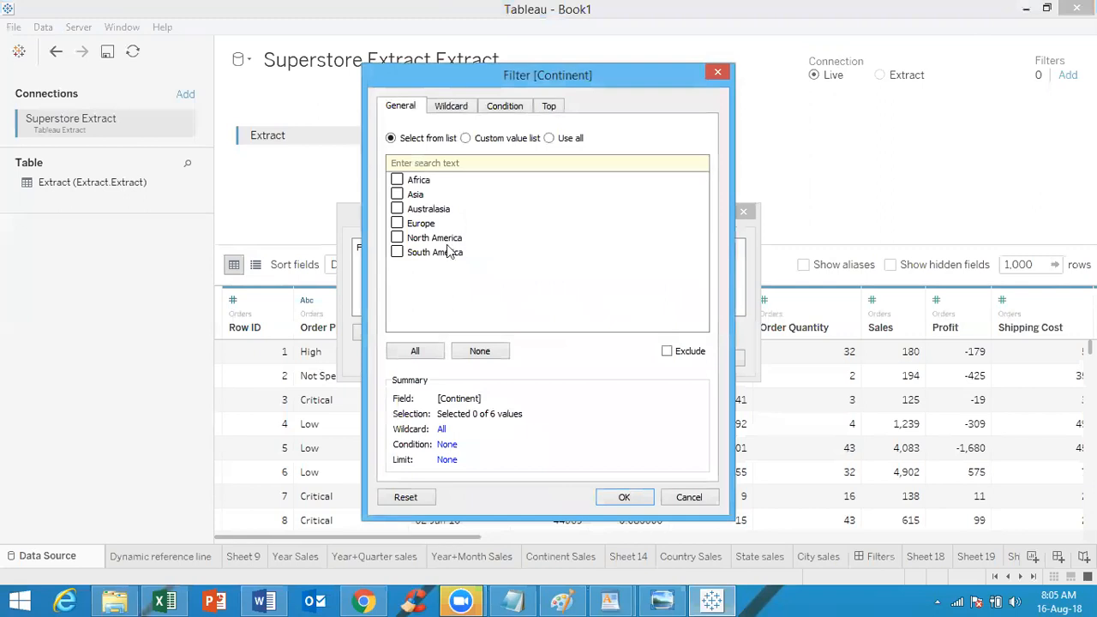
left_click(415, 351)
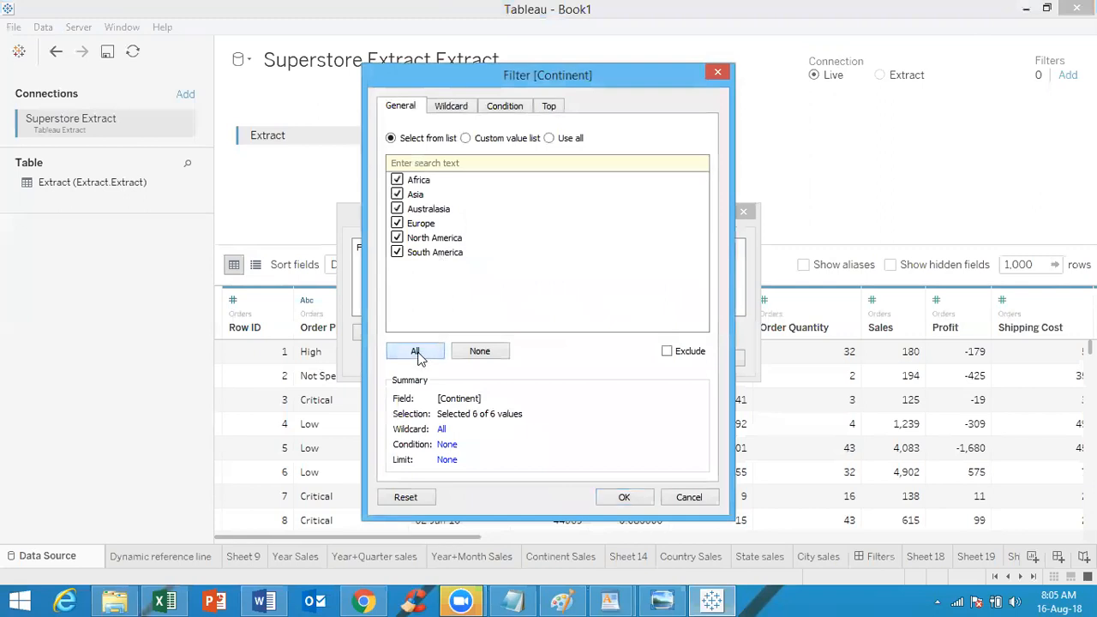
left_click(627, 498)
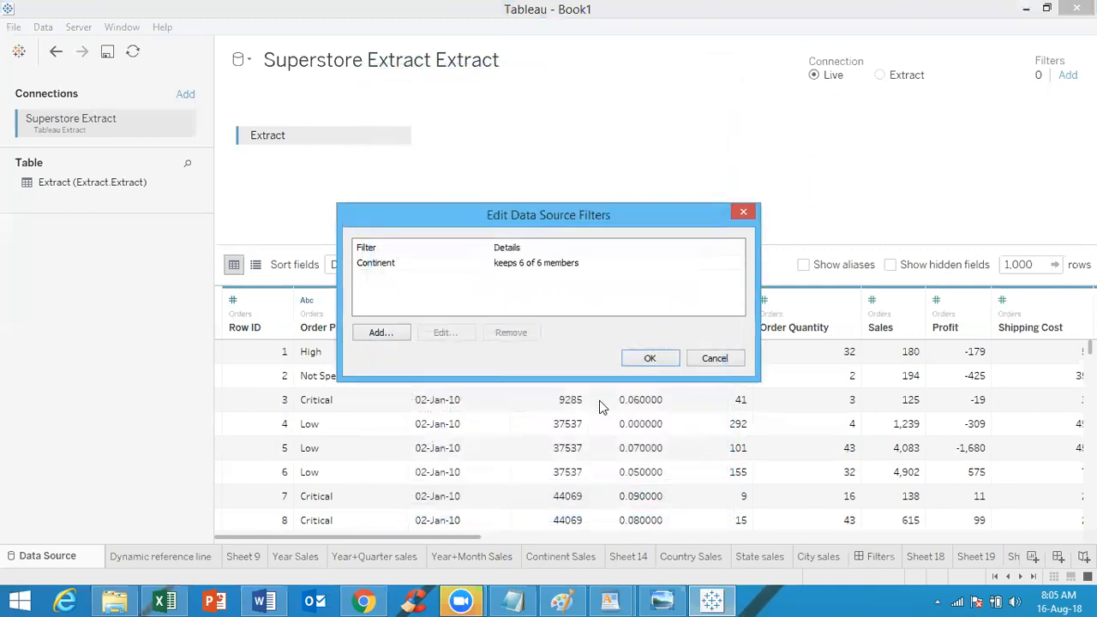
Edit the Continent data source filter to use a condition by formula, starting with [Continent]=[Parameters].[Continent]
left_click(540, 265)
left_click(439, 333)
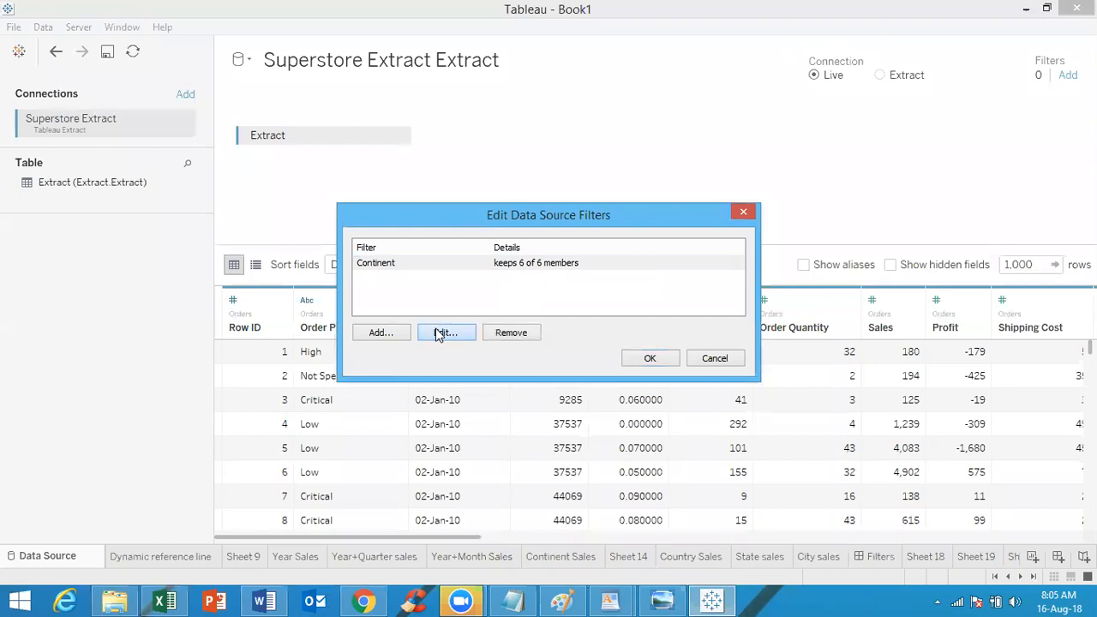
left_click(507, 110)
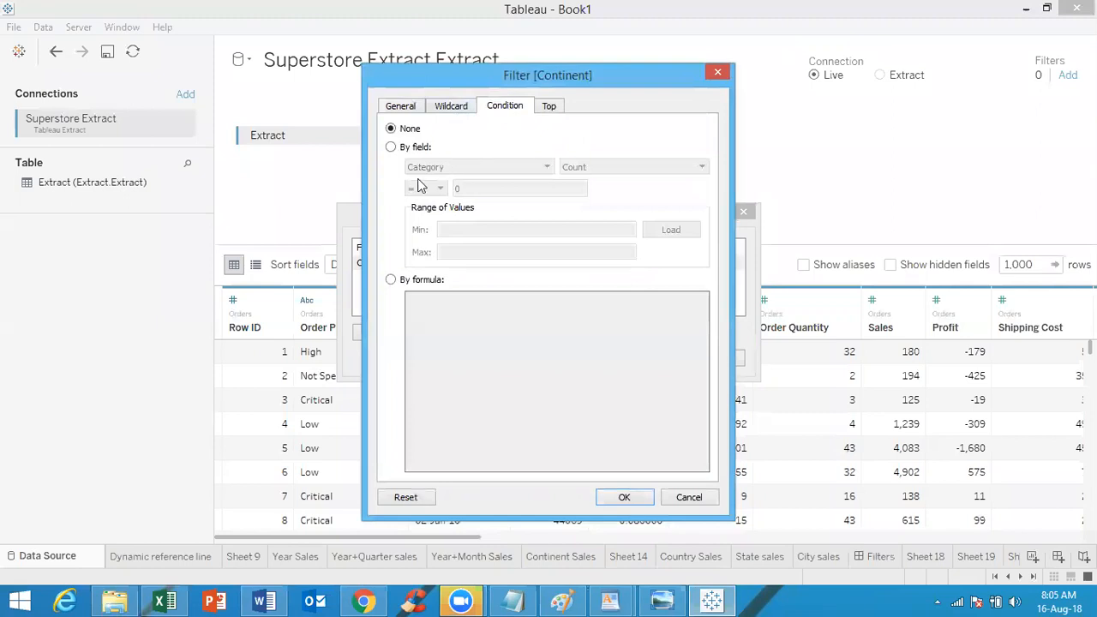
left_click(391, 280)
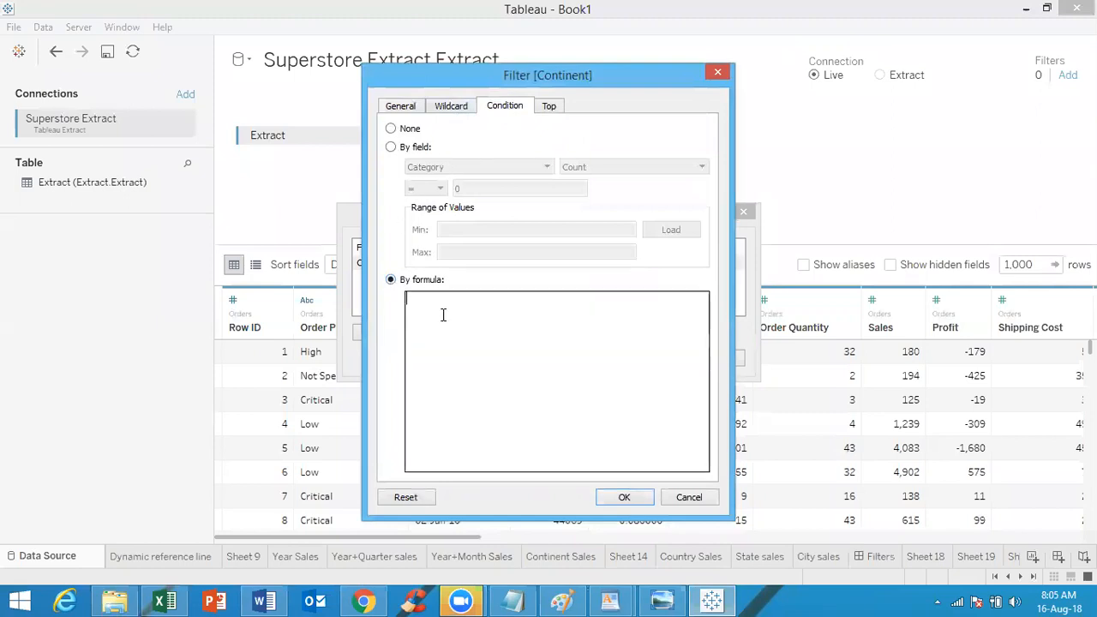
type("cont")
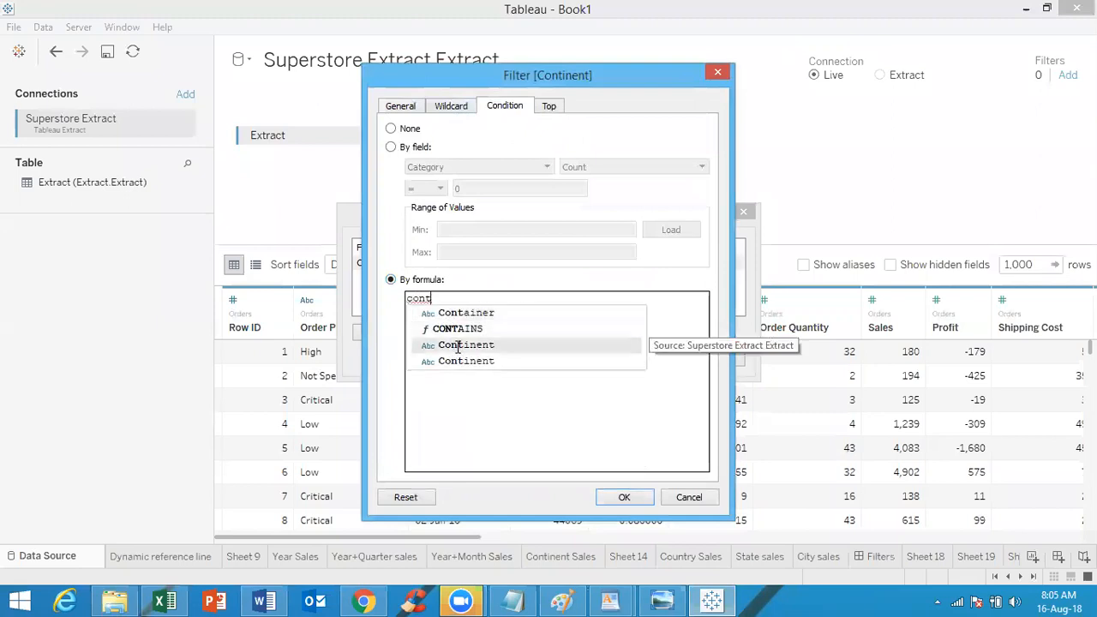
left_click(457, 346)
type("=")
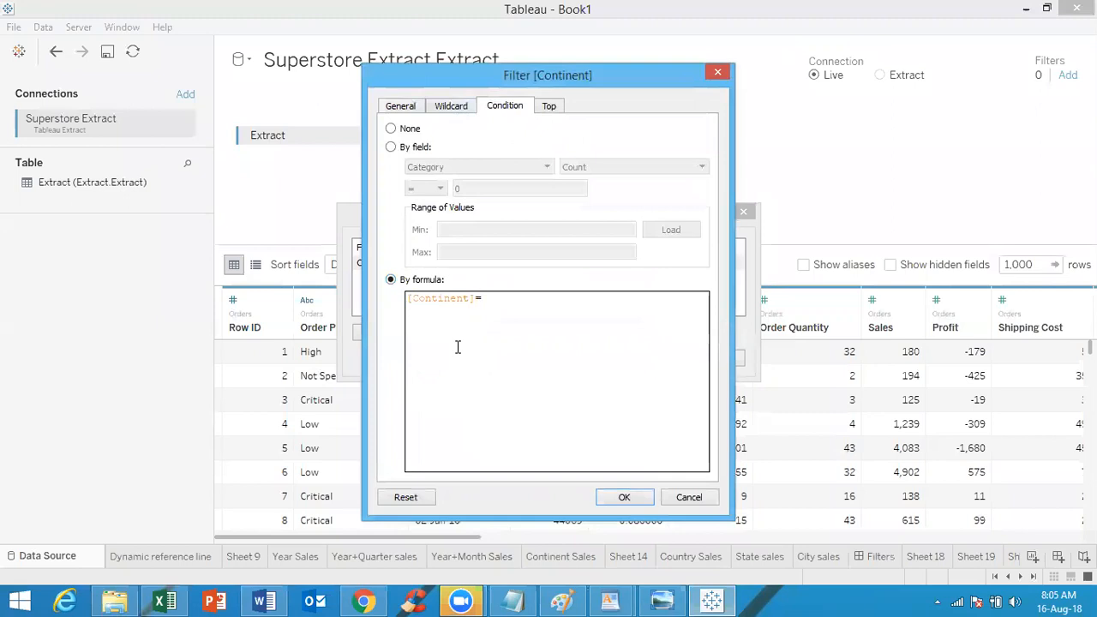
type("con")
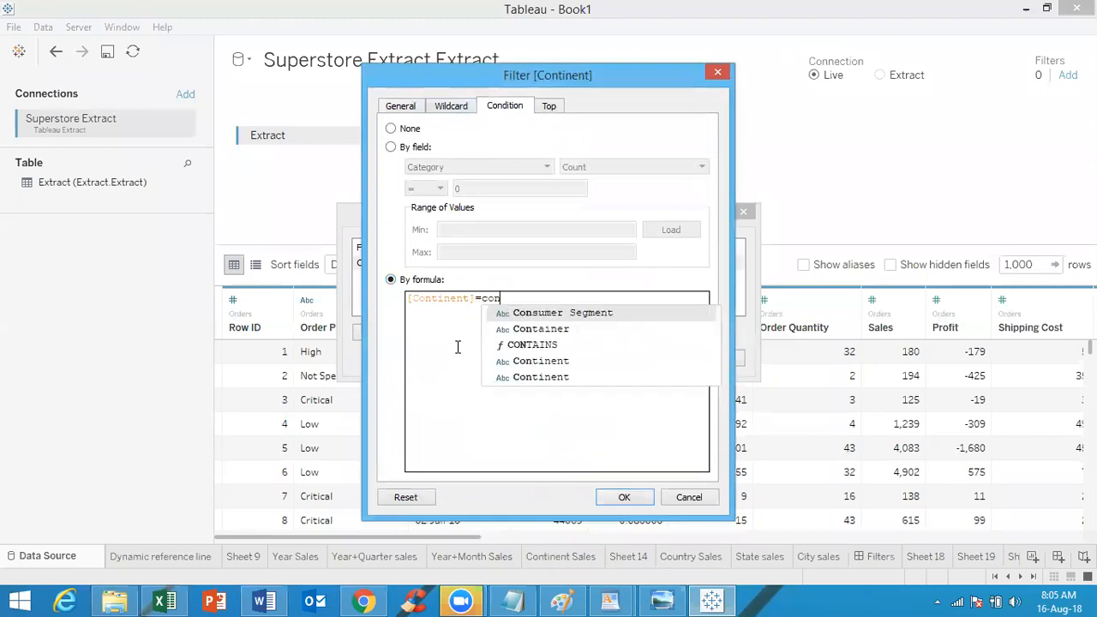
left_click(541, 377)
Extend the Continent condition formula with OR [Parameters].[Continent]='All' and apply the filter
type("OR ")
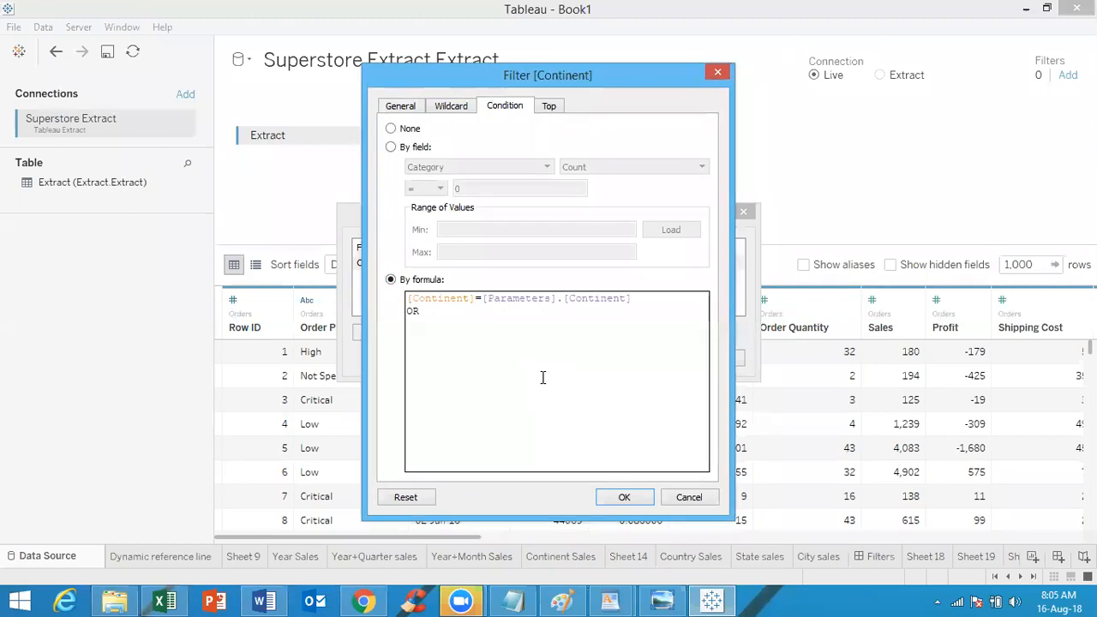
type("con")
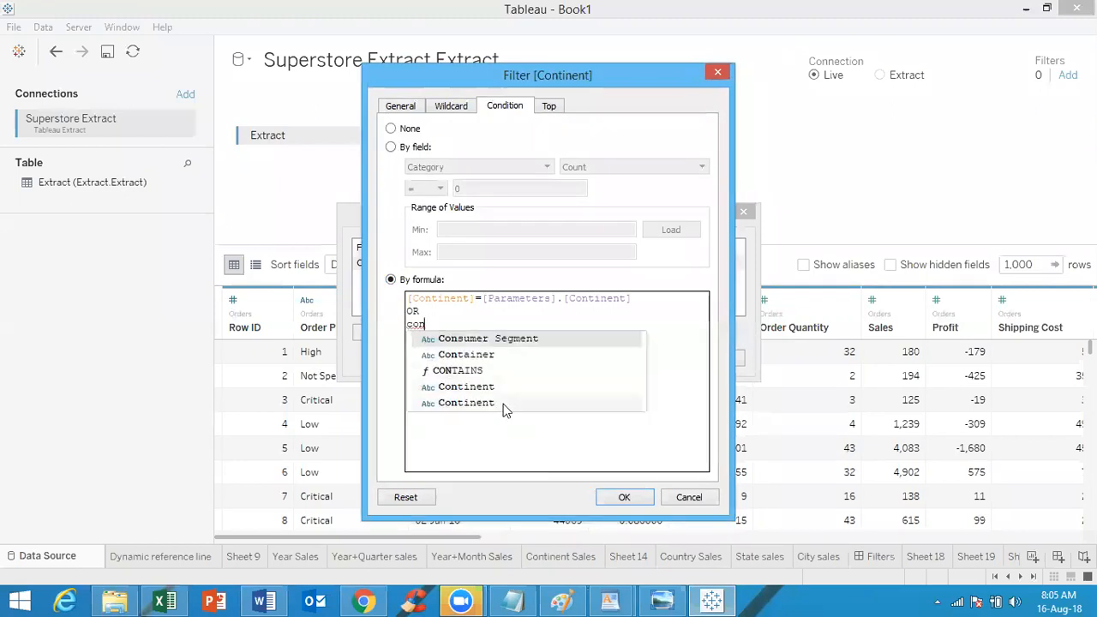
left_click(505, 403)
type("='All")
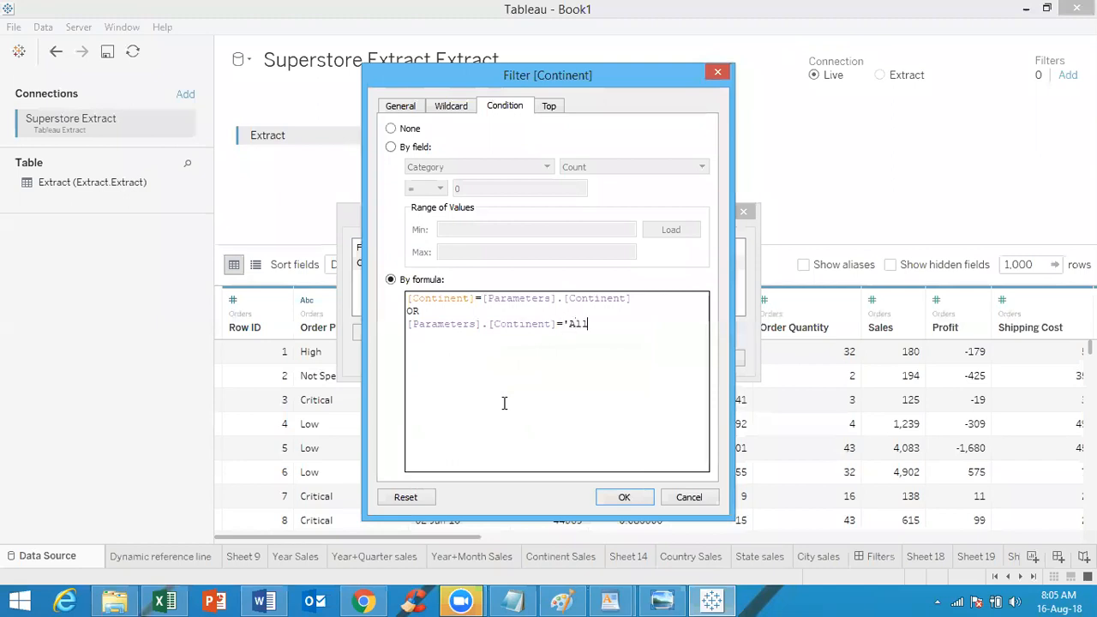
type("'")
left_click(627, 497)
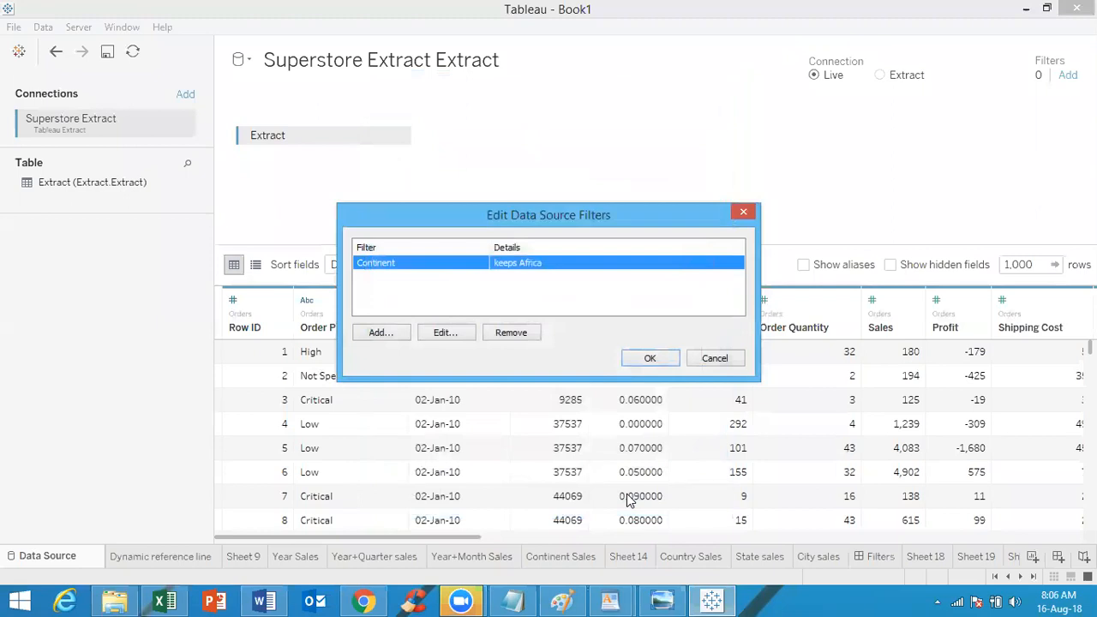
Add a data source filter on Customer Segment that uses all values, and set its condition to By formula
left_click(394, 331)
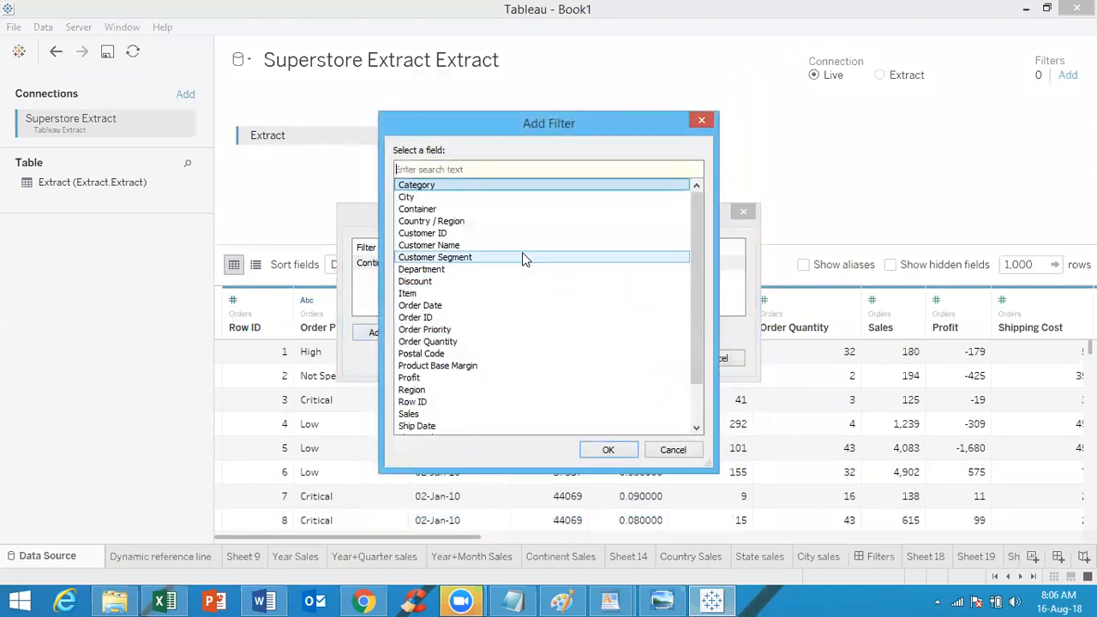
left_click(521, 257)
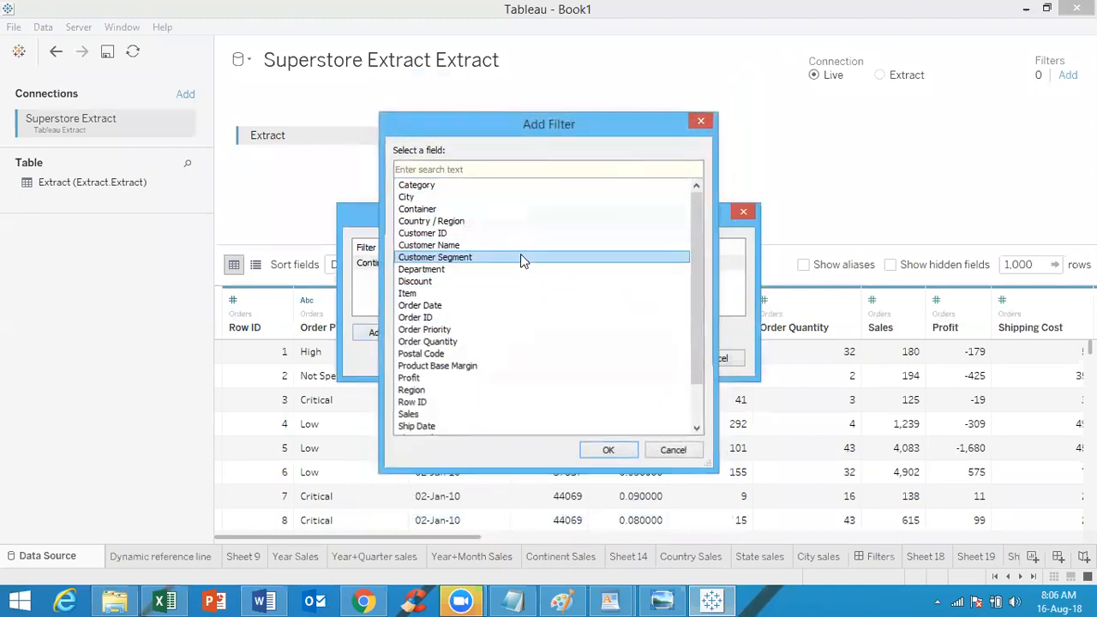
double_click(520, 257)
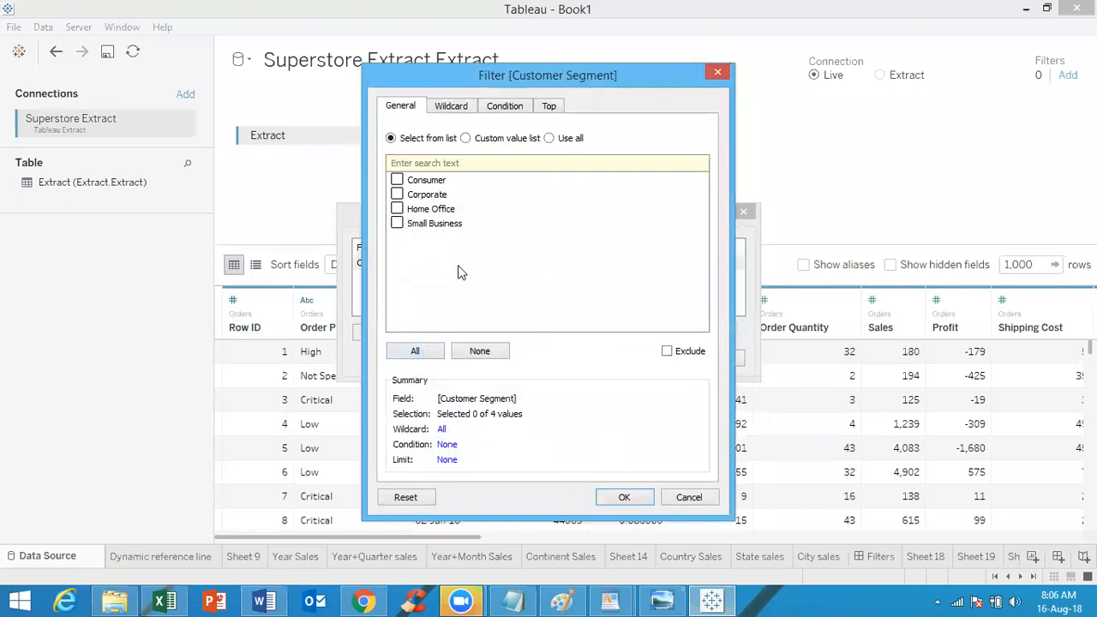
left_click(550, 140)
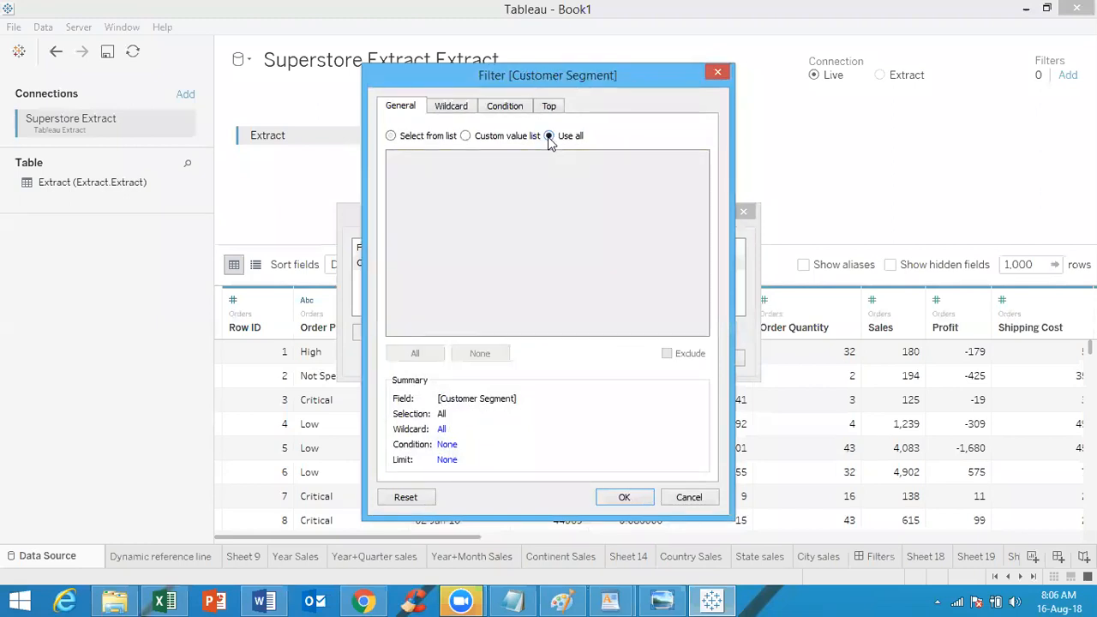
left_click(502, 107)
left_click(390, 280)
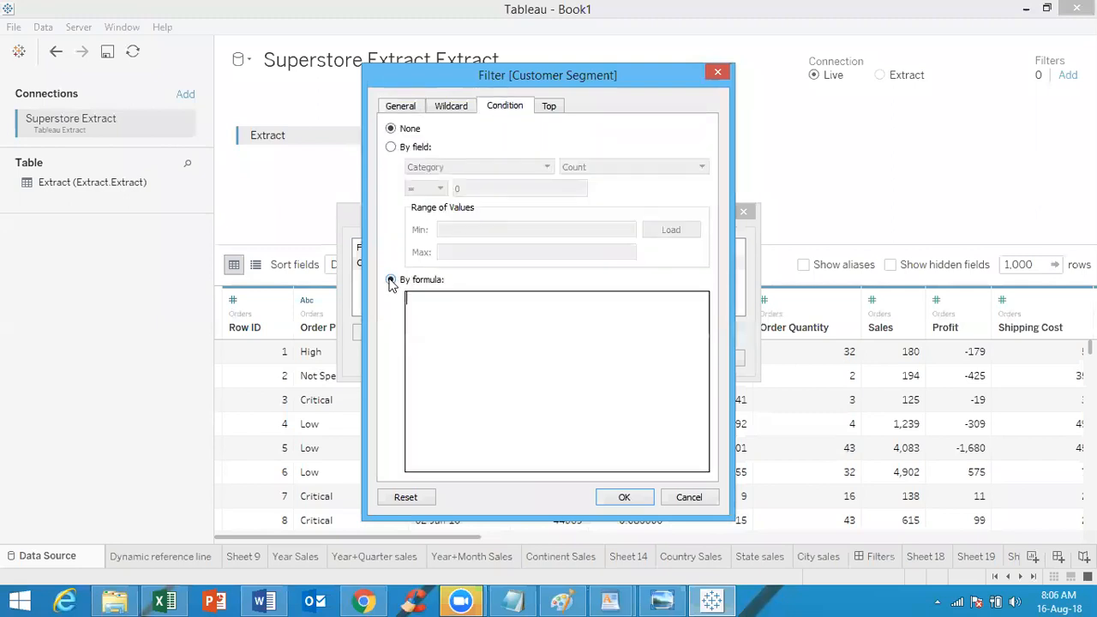
Try to start the Customer Segment condition formula with the Consumer Segment parameter, clearing the formula after each attempt
type("c")
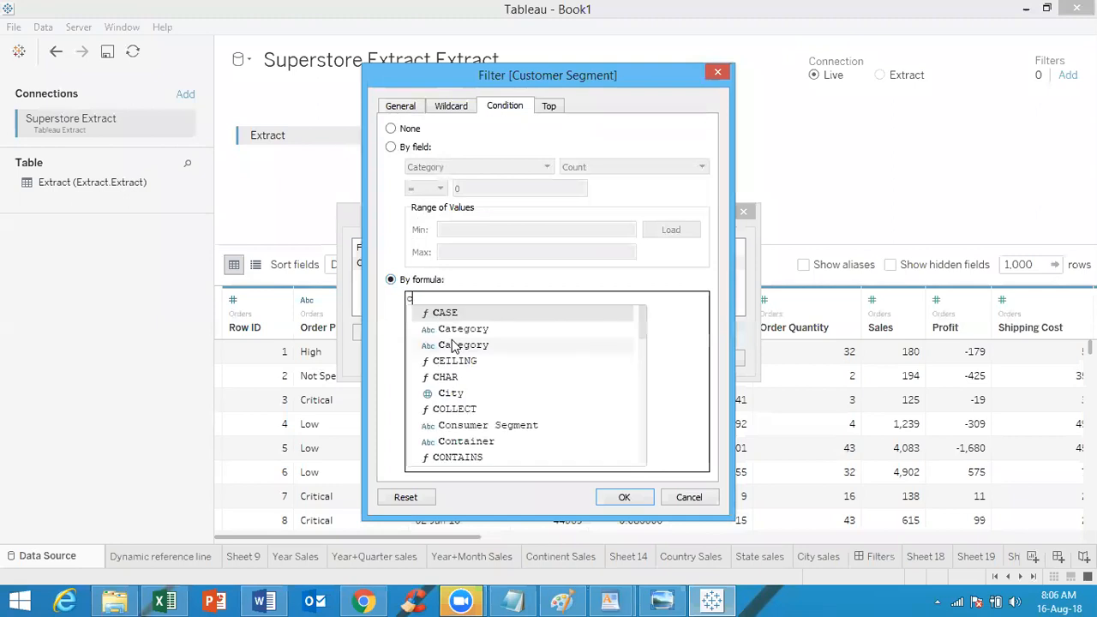
type("on")
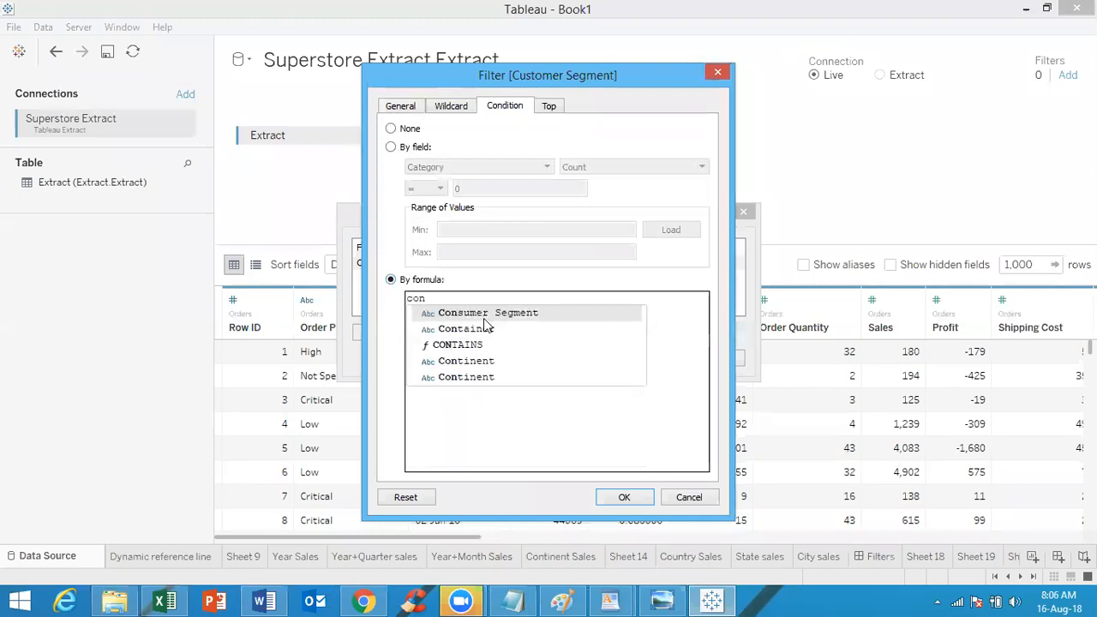
left_click(486, 314)
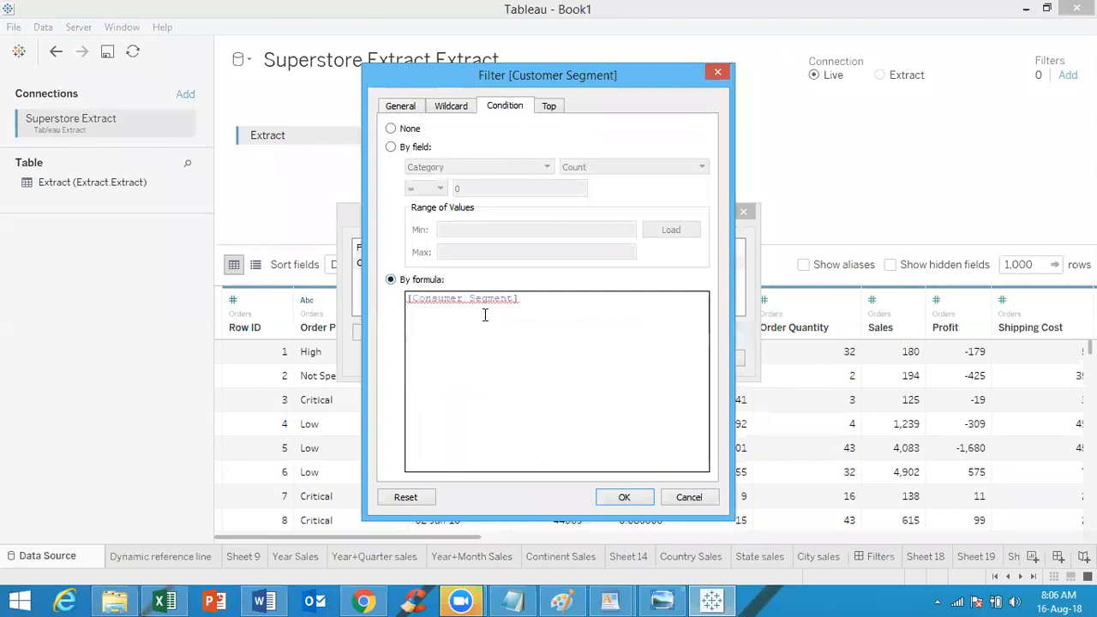
key("BackSpace")
key("BackSpace")
key("BackSpace")
key("BackSpace")
key("BackSpace")
key("BackSpace")
key("BackSpace")
key("BackSpace")
key("BackSpace")
key("BackSpace")
key("BackSpace")
key("BackSpace")
key("BackSpace")
key("BackSpace")
key("BackSpace")
key("BackSpace")
key("BackSpace")
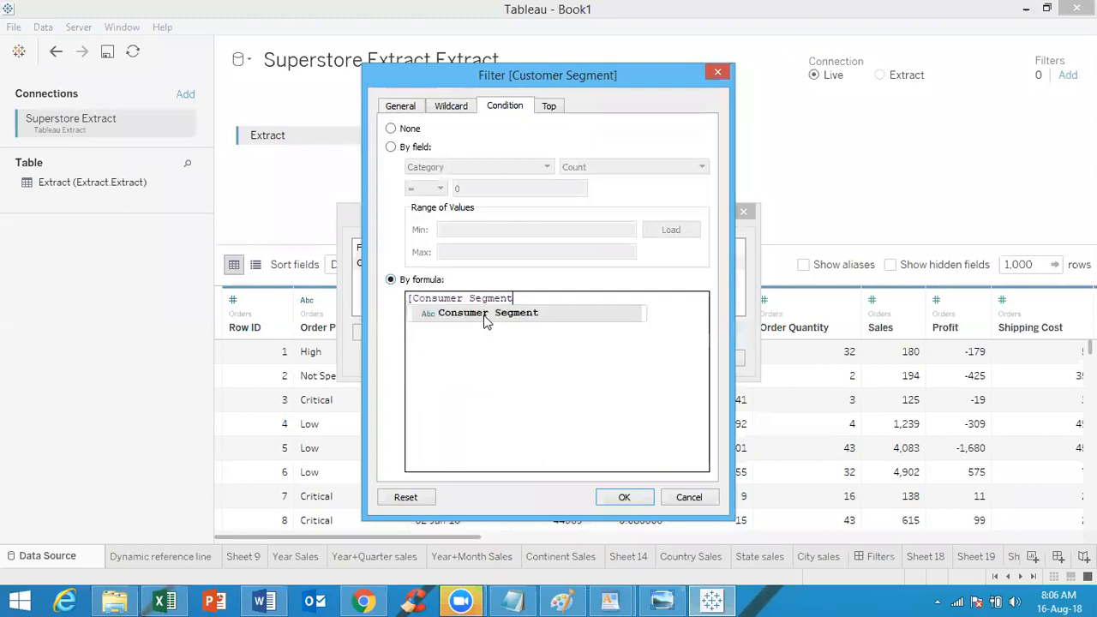
key("BackSpace")
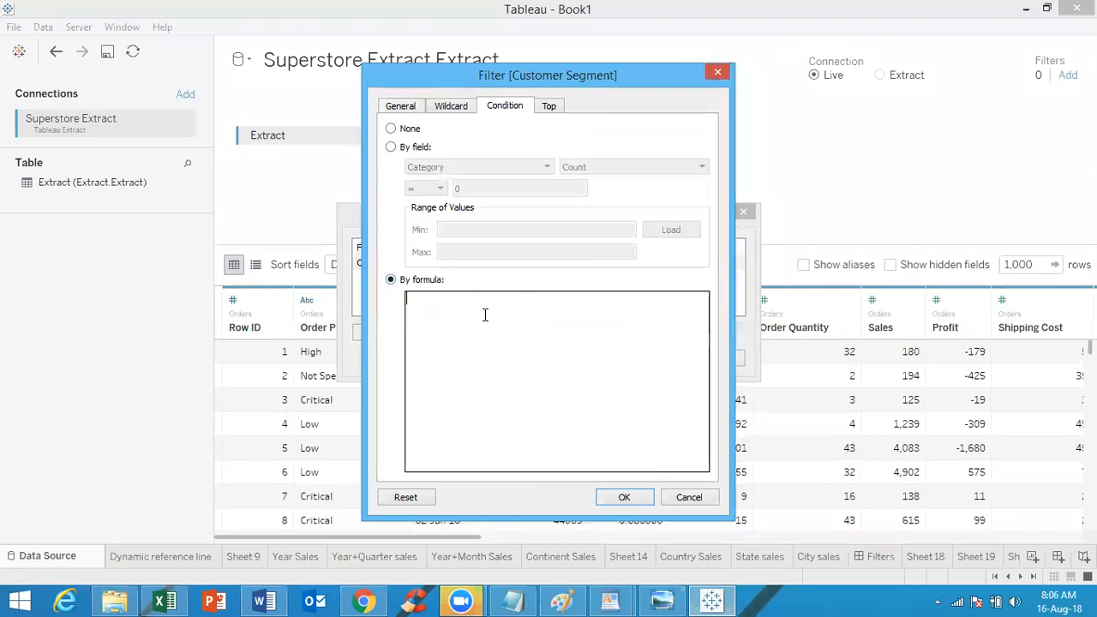
type("consumer")
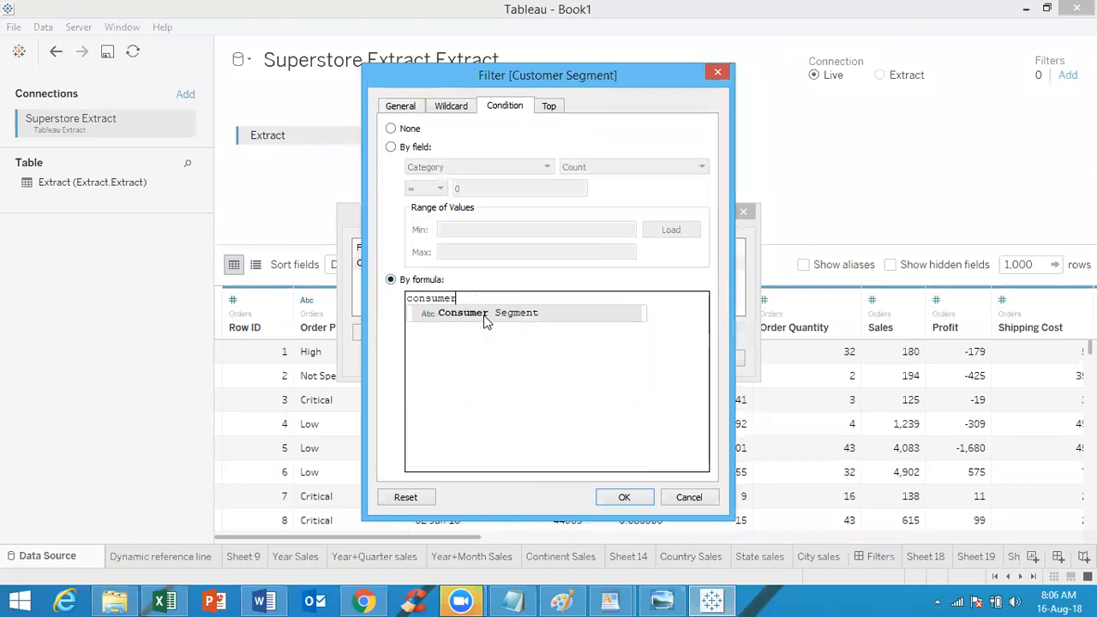
left_click(485, 315)
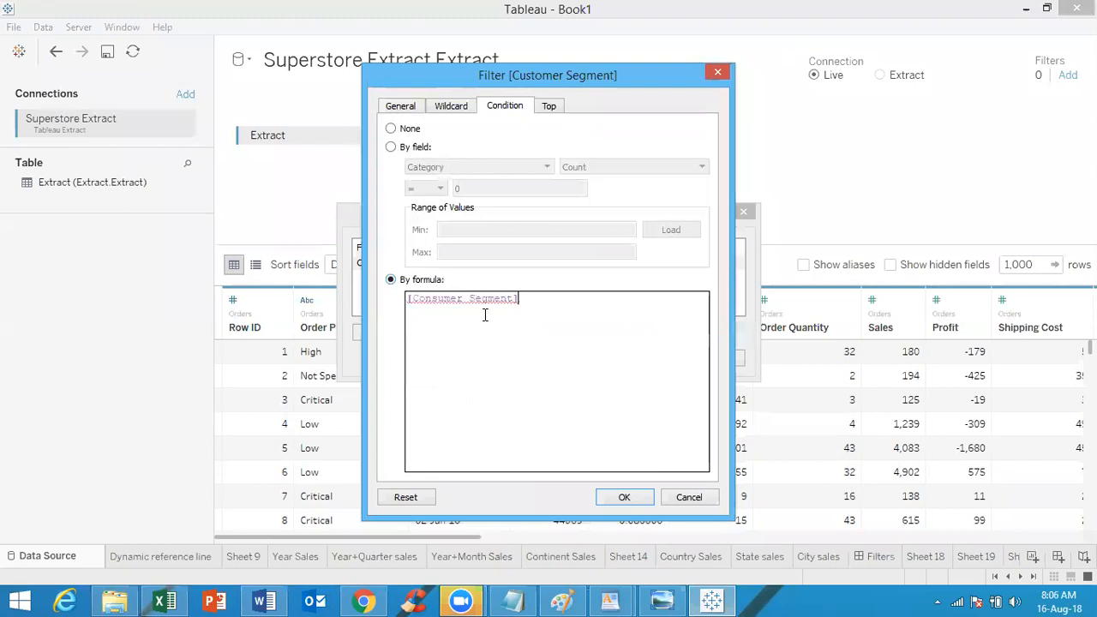
key("BackSpace")
key("BackSpace")
key("BackSpace")
key("BackSpace")
key("BackSpace")
key("BackSpace")
key("BackSpace")
key("BackSpace")
key("BackSpace")
key("BackSpace")
key("BackSpace")
key("BackSpace")
key("BackSpace")
key("BackSpace")
key("BackSpace")
key("BackSpace")
key("BackSpace")
key("BackSpace")
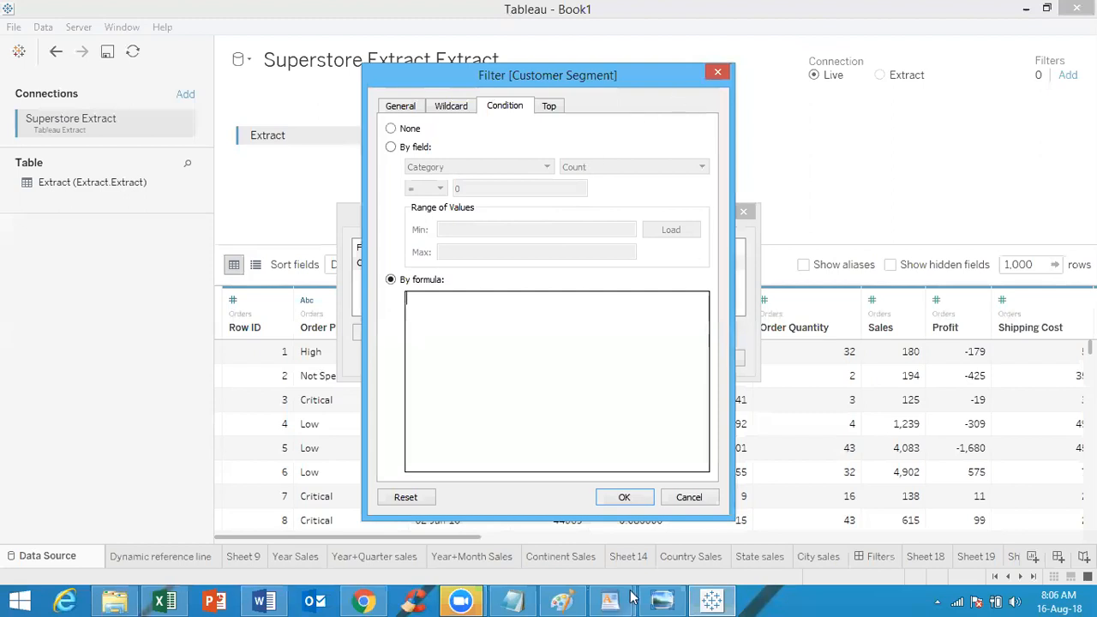
Discard the unfinished Customer Segment filter and apply the Continent data source filter on its own
left_click(457, 106)
left_click(402, 110)
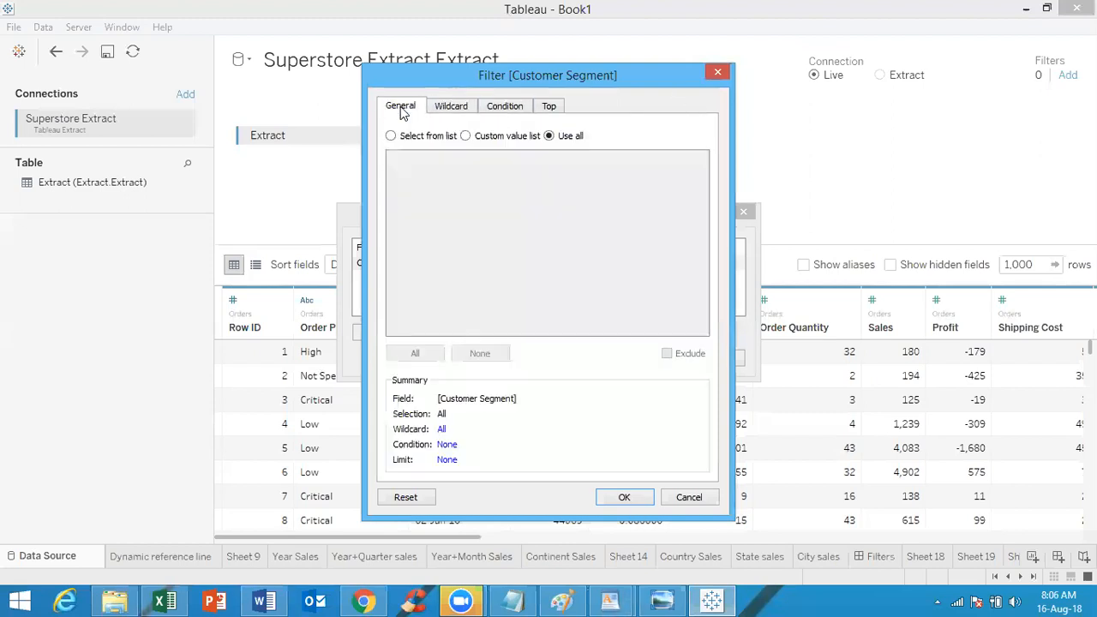
left_click(718, 72)
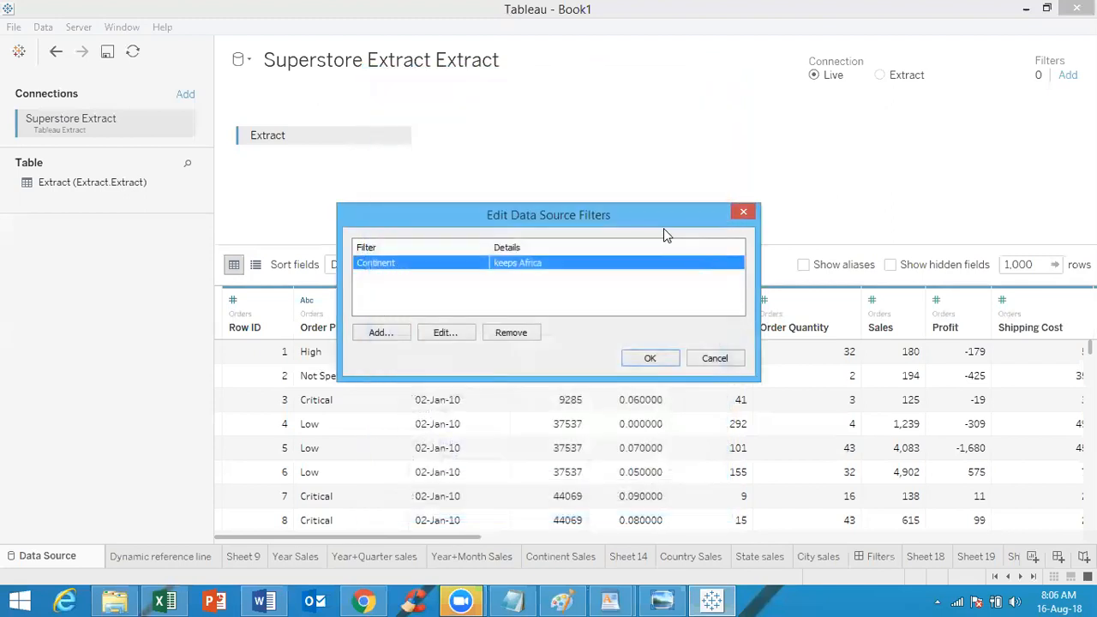
left_click(651, 359)
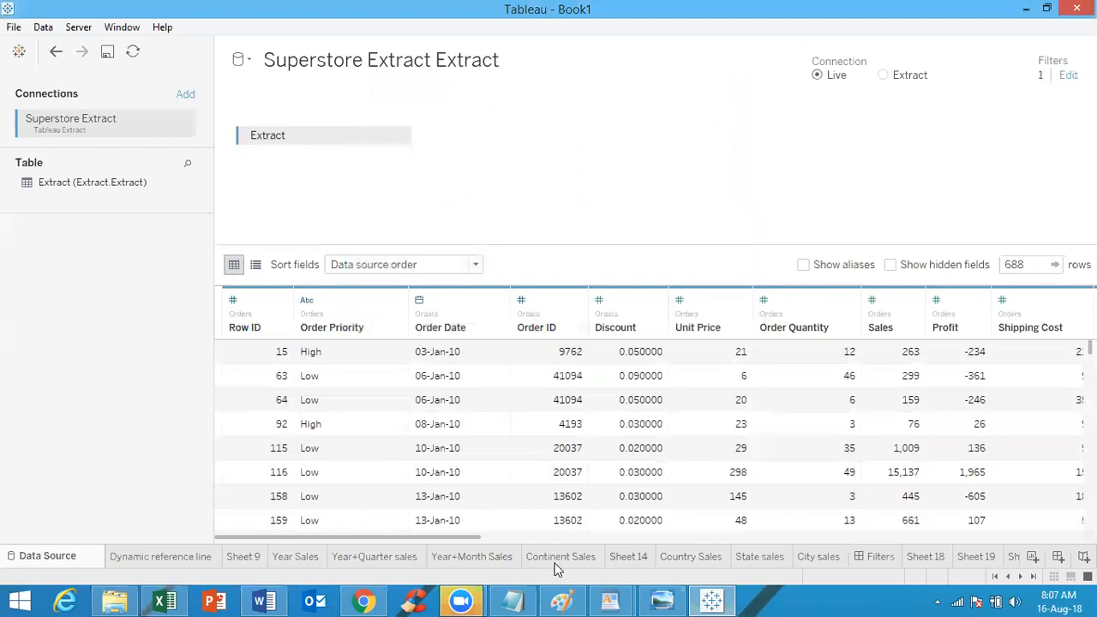
Add a Customer Segment data source filter that uses all values, with its condition set to By formula
left_click_drag(474, 535, 781, 538)
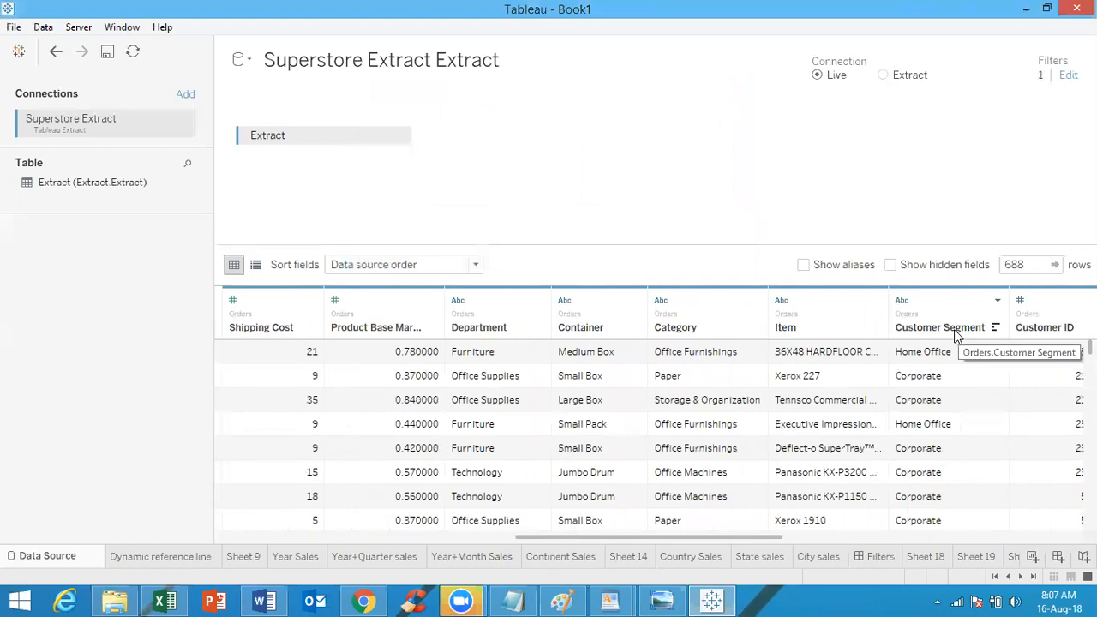
left_click(1068, 75)
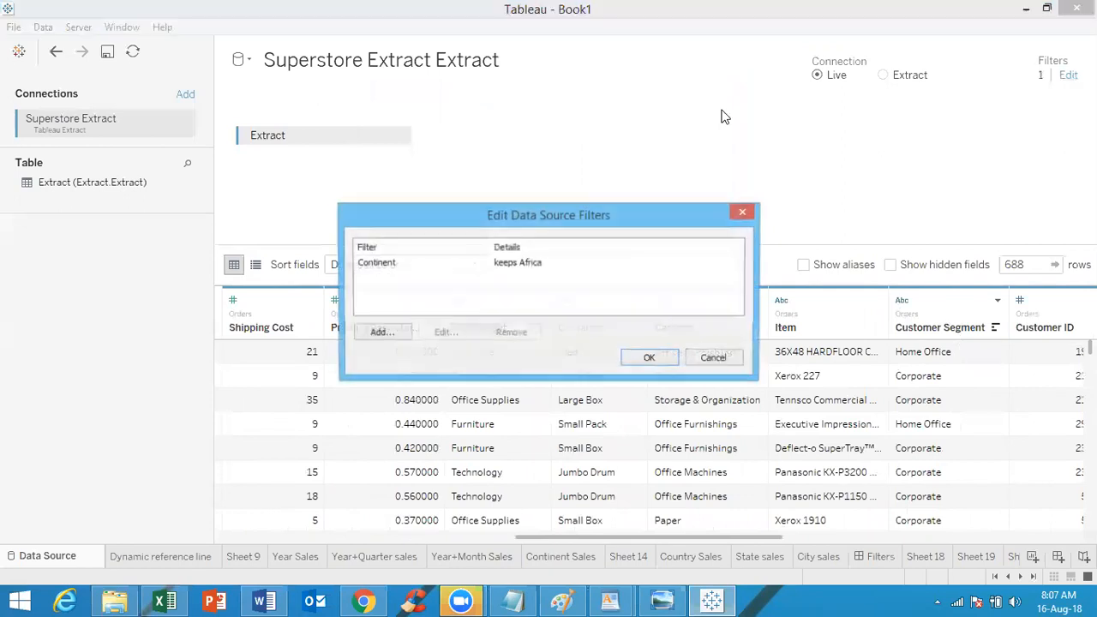
left_click(379, 334)
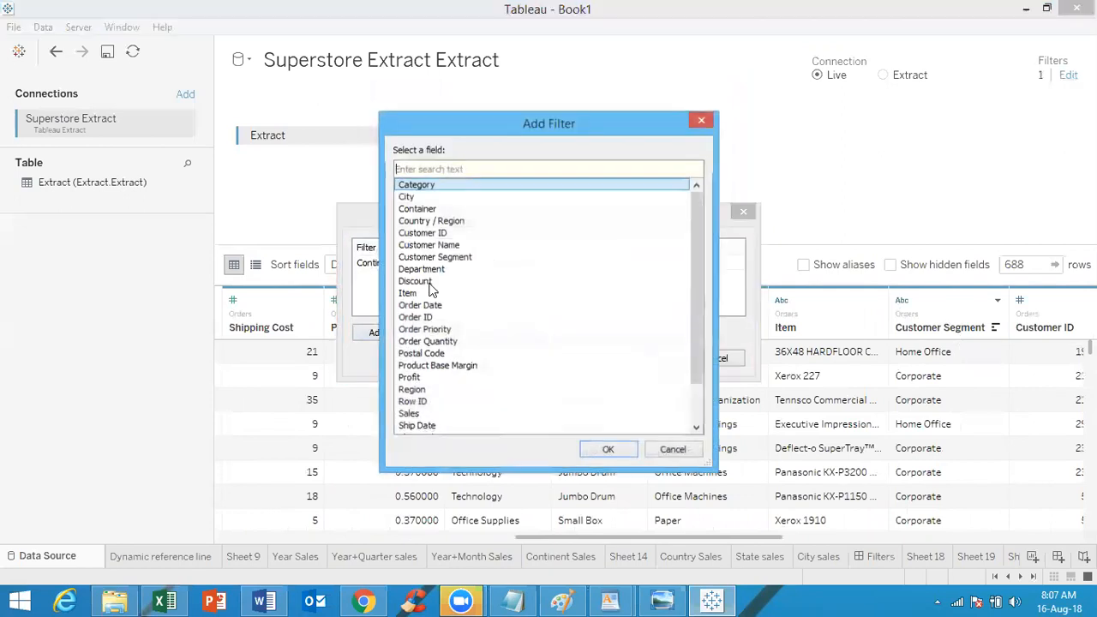
double_click(482, 257)
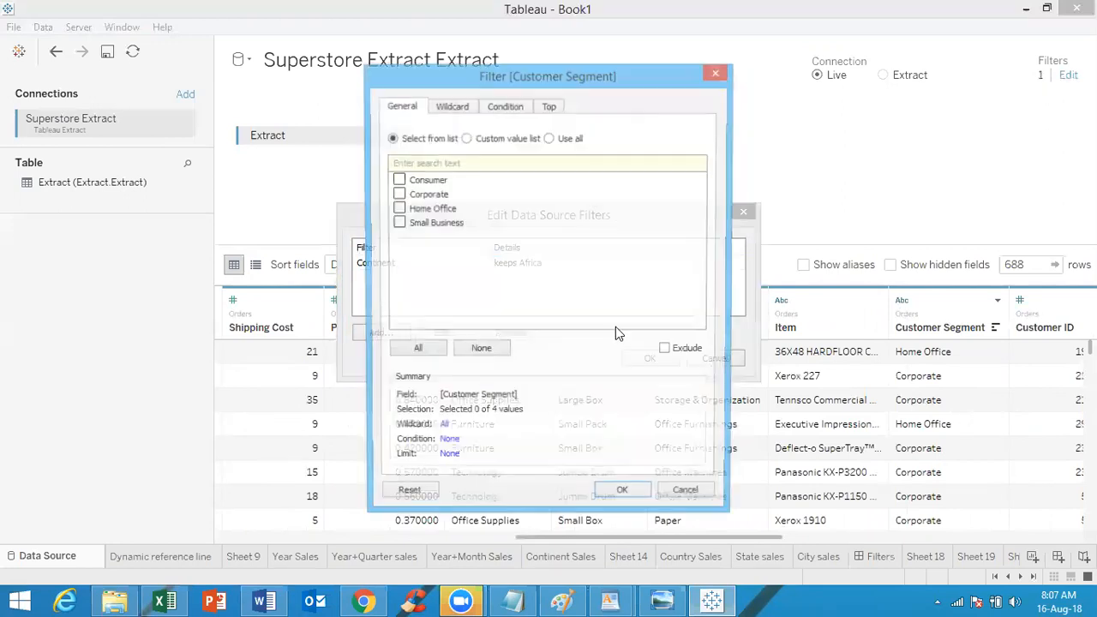
left_click(550, 140)
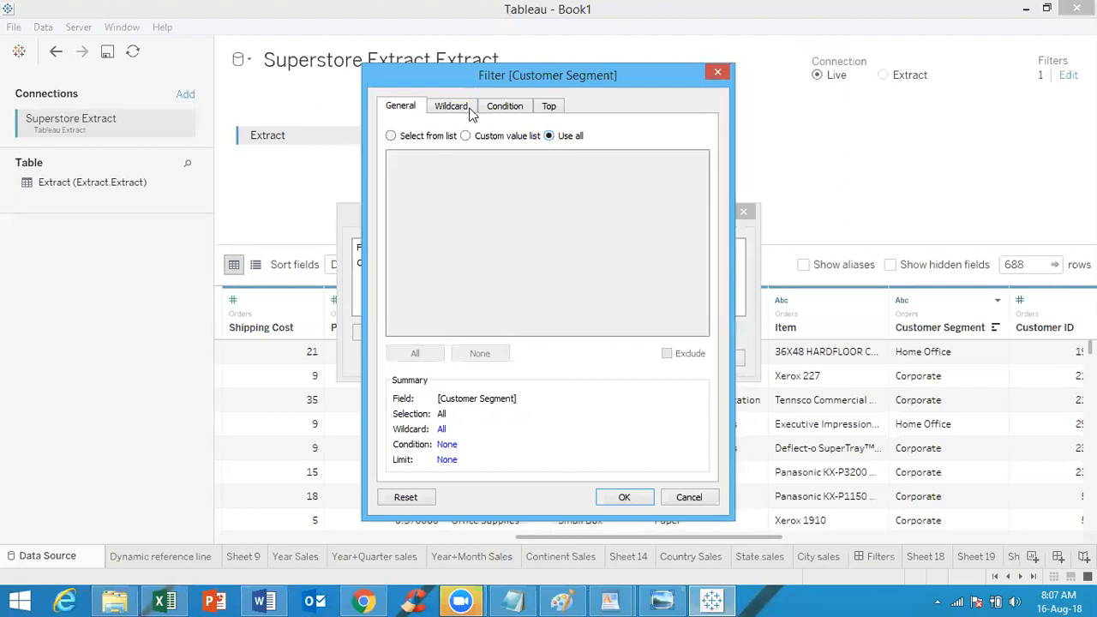
left_click(507, 107)
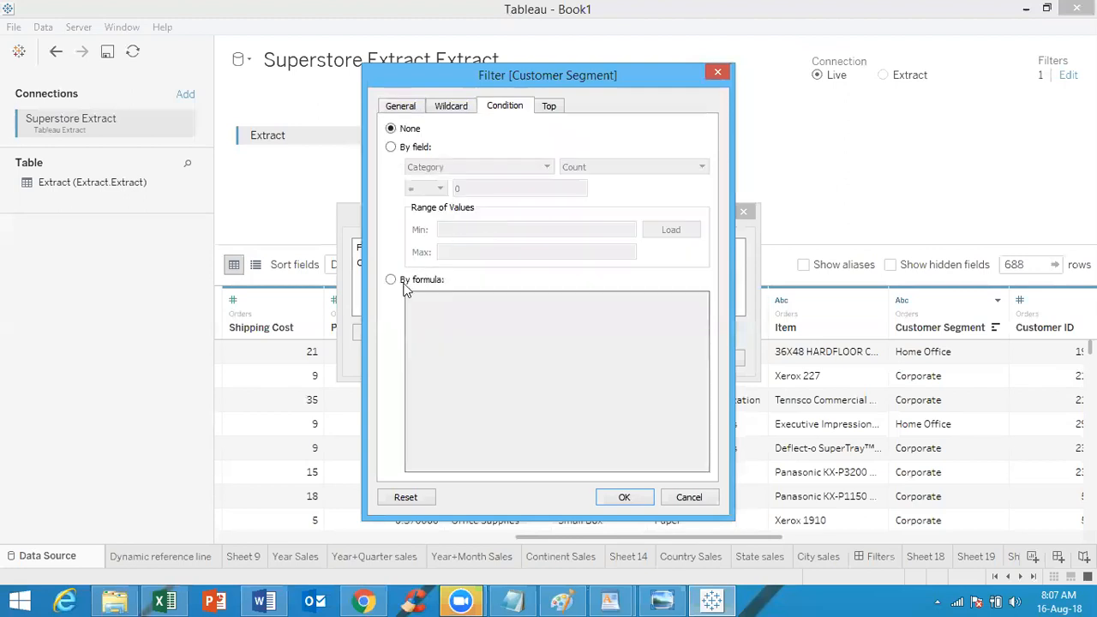
left_click(413, 286)
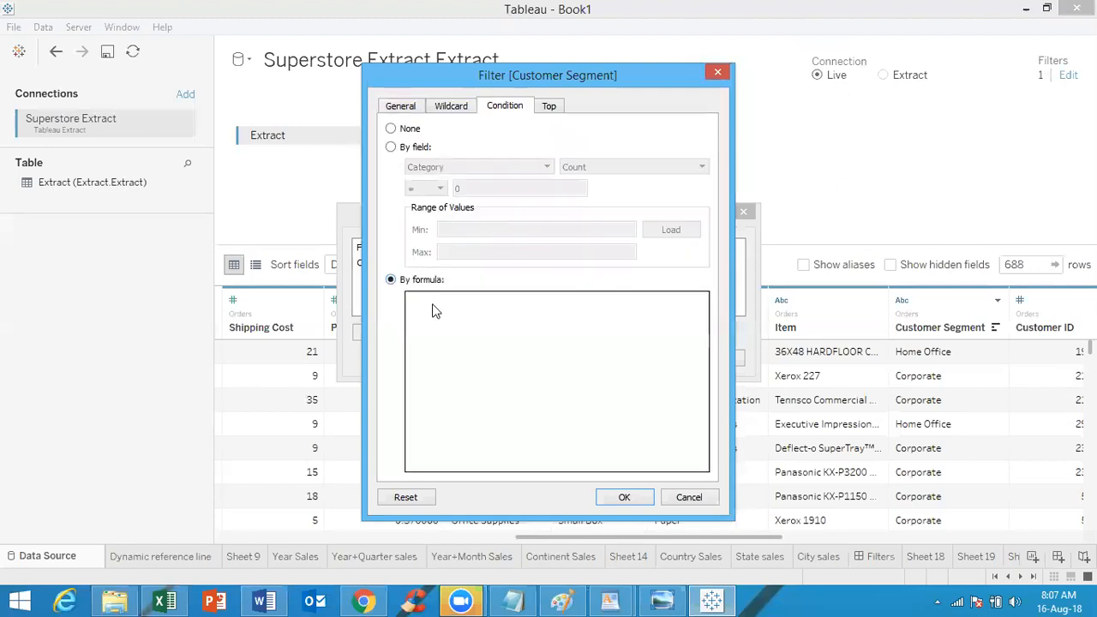
Begin the Customer Segment condition formula with the field reference [Customer Segment] followed by an equals sign
type("custo")
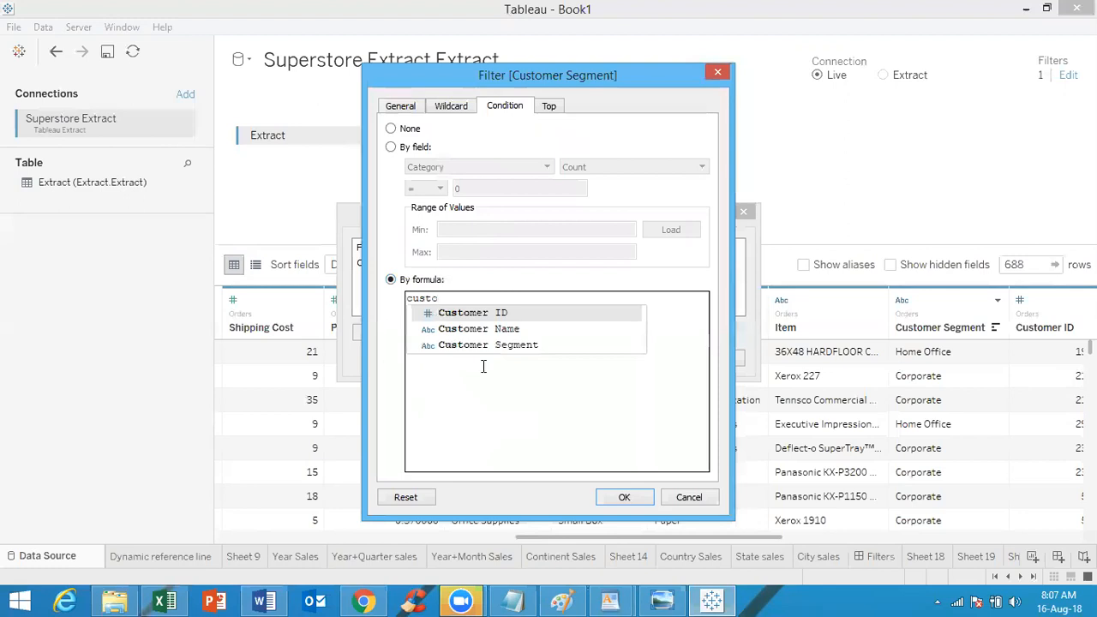
left_click(497, 345)
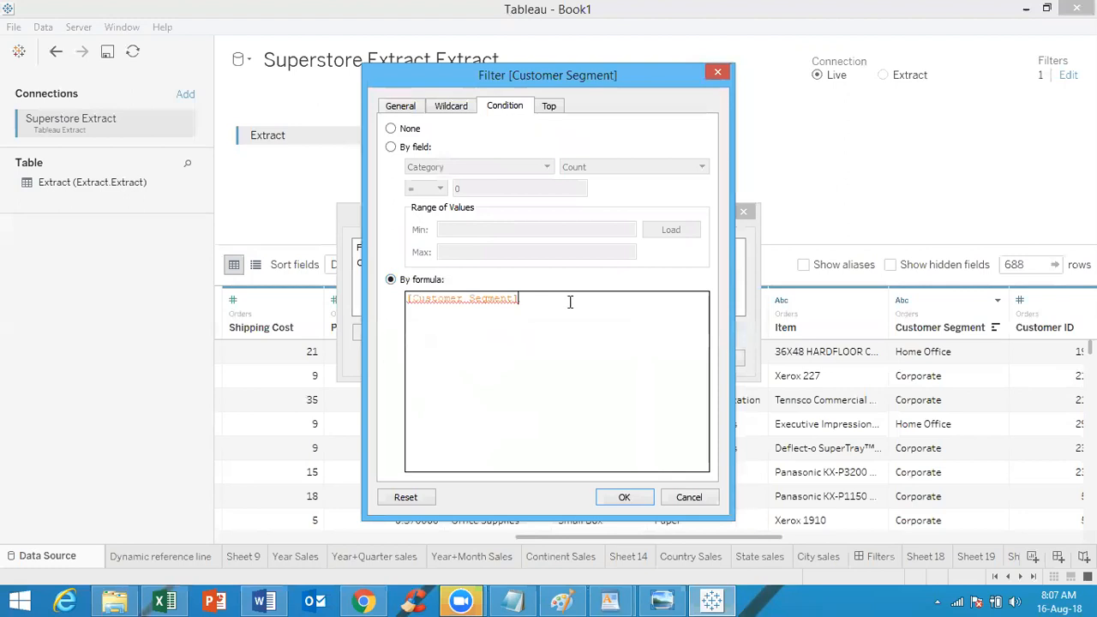
type("=c")
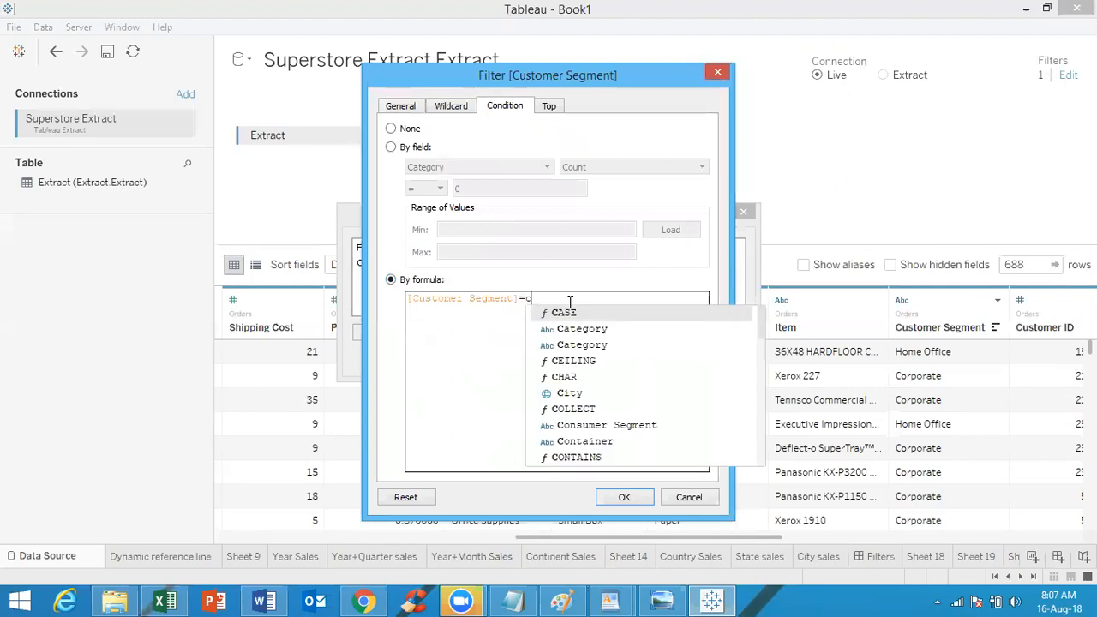
type("us")
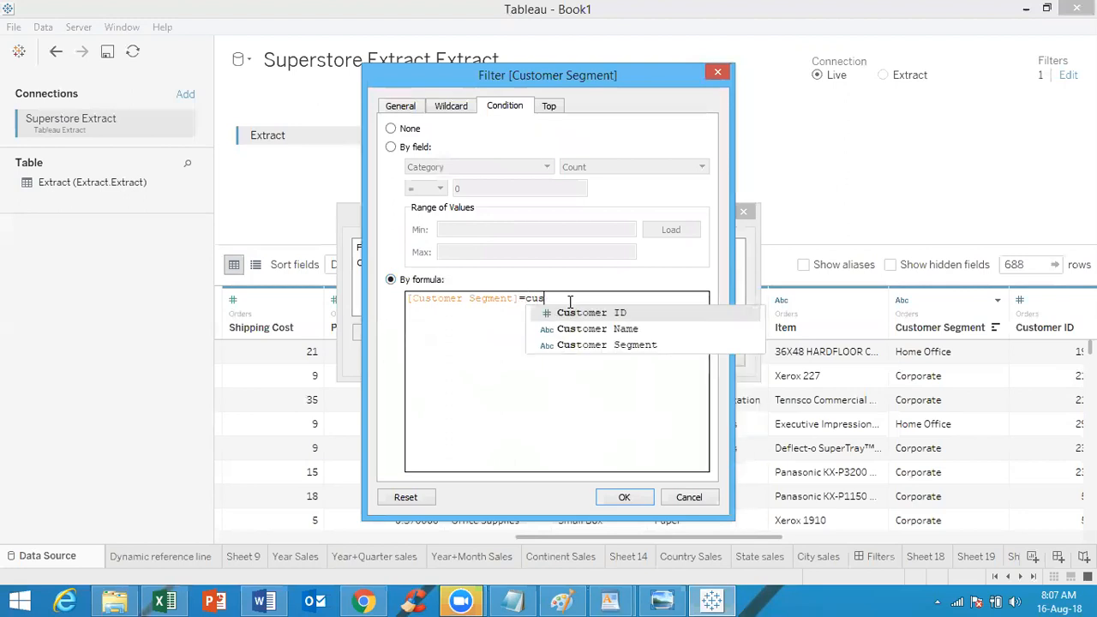
double_click(594, 344)
key("BackSpace")
key("BackSpace")
key("BackSpace")
key("BackSpace")
key("BackSpace")
key("BackSpace")
key("BackSpace")
key("BackSpace")
key("BackSpace")
key("BackSpace")
key("BackSpace")
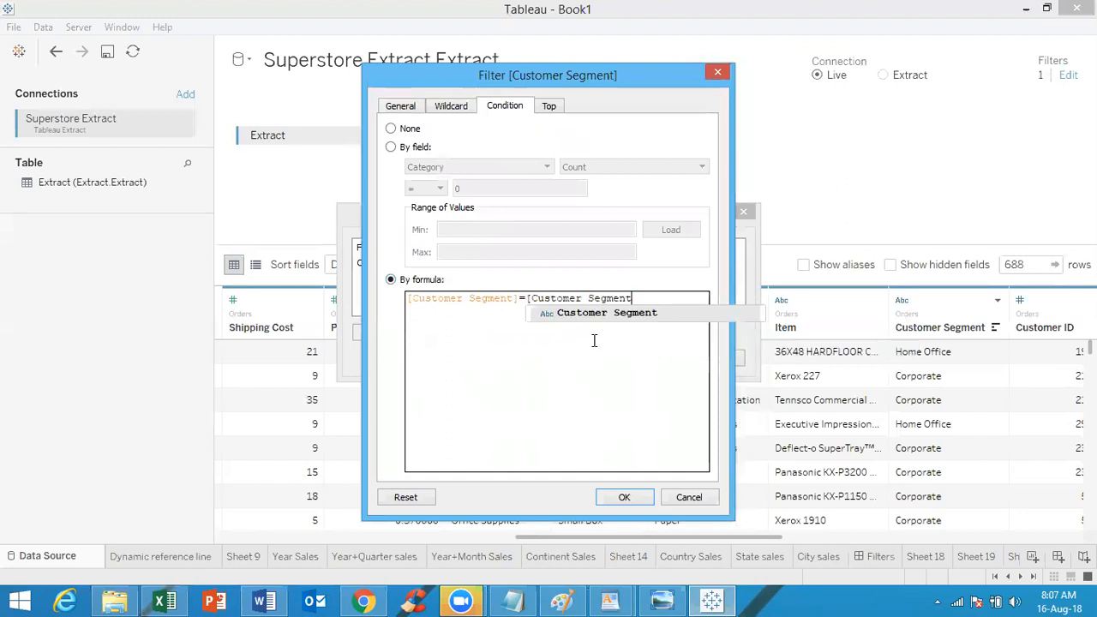
key("BackSpace")
key("BackSpace")
key("BackSpace")
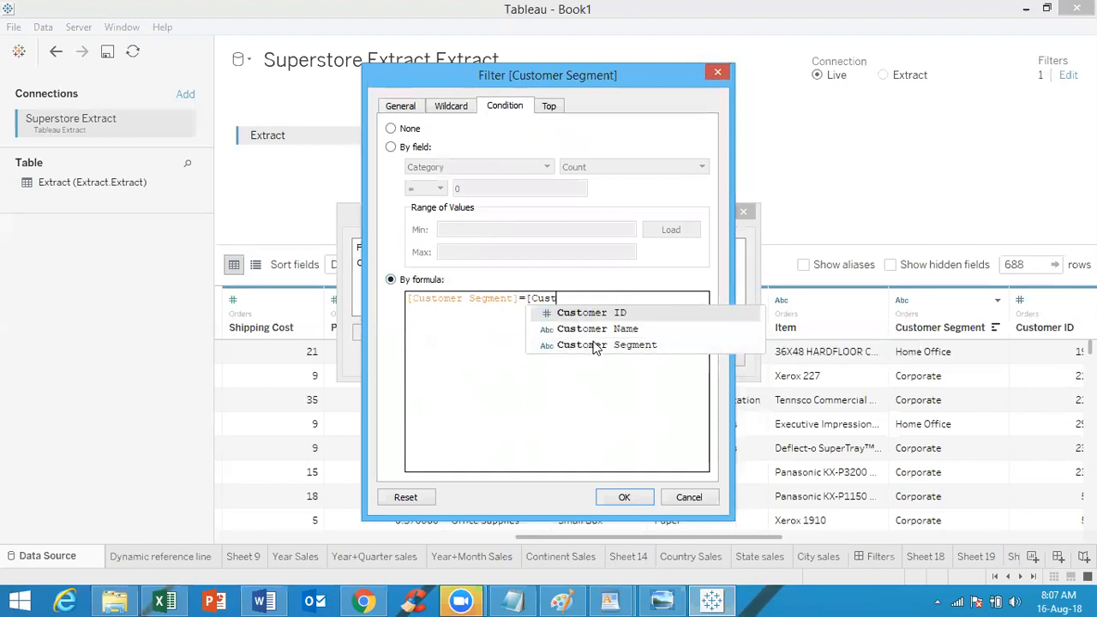
key("BackSpace")
key("BackSpace")
key("BackSpace")
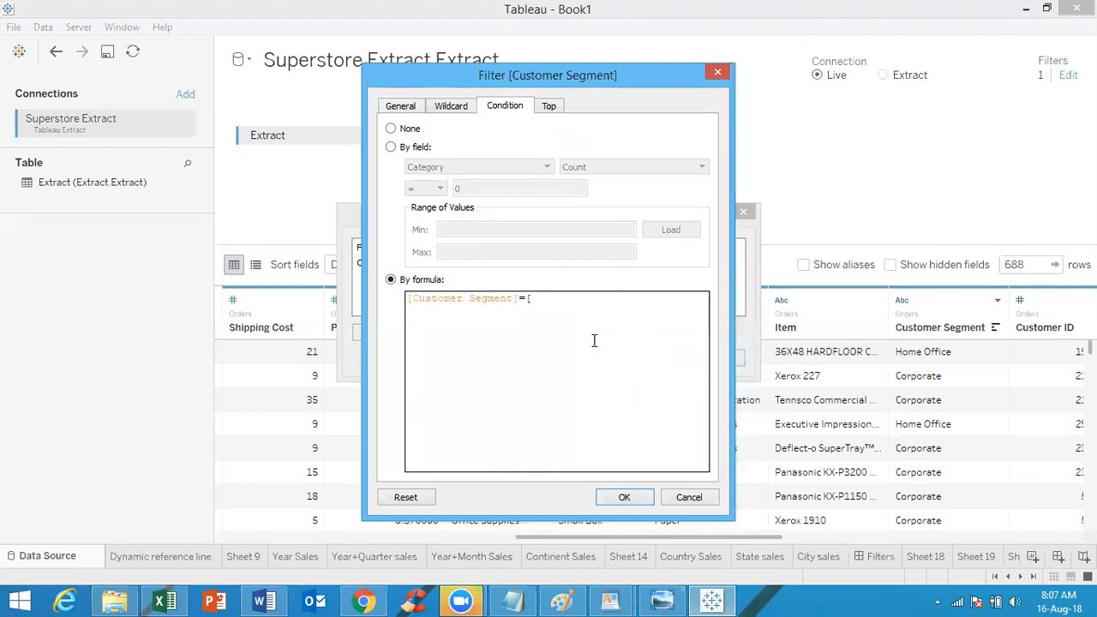
key("BackSpace")
Complete the formula with the [Consumer Segment] parameter, OR and [Consumer Segment]='All', and apply the data source filters
type("con")
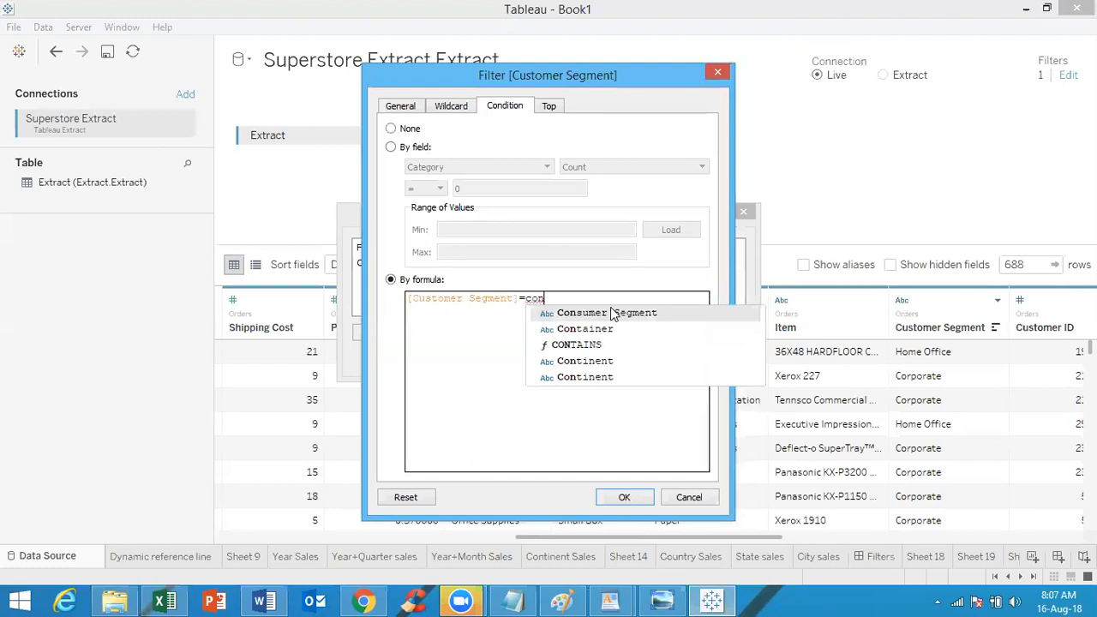
double_click(612, 314)
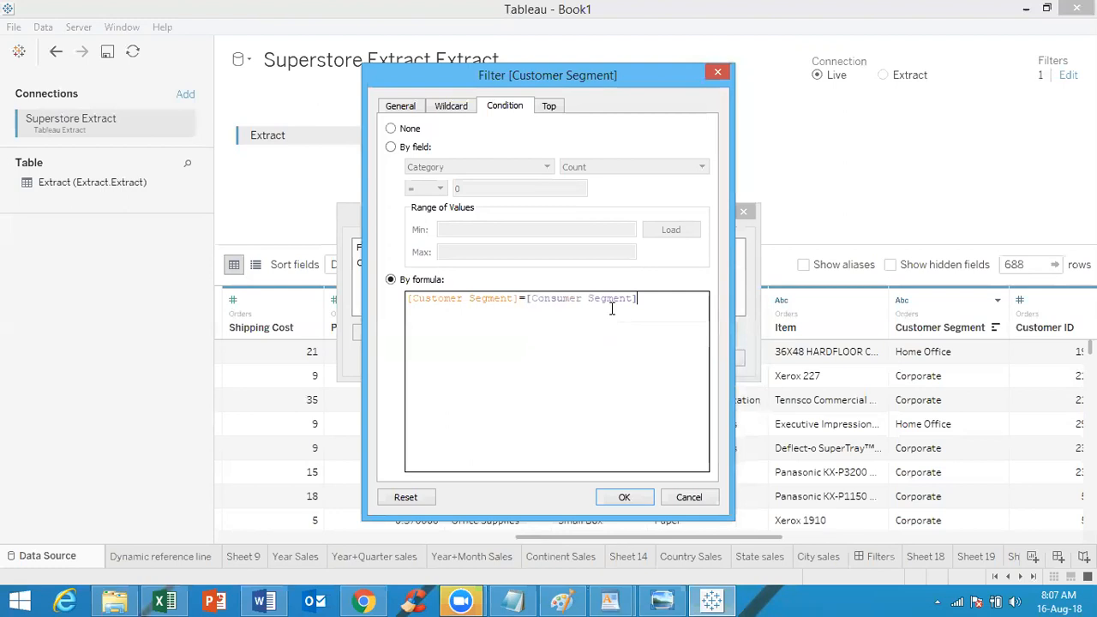
type("or")
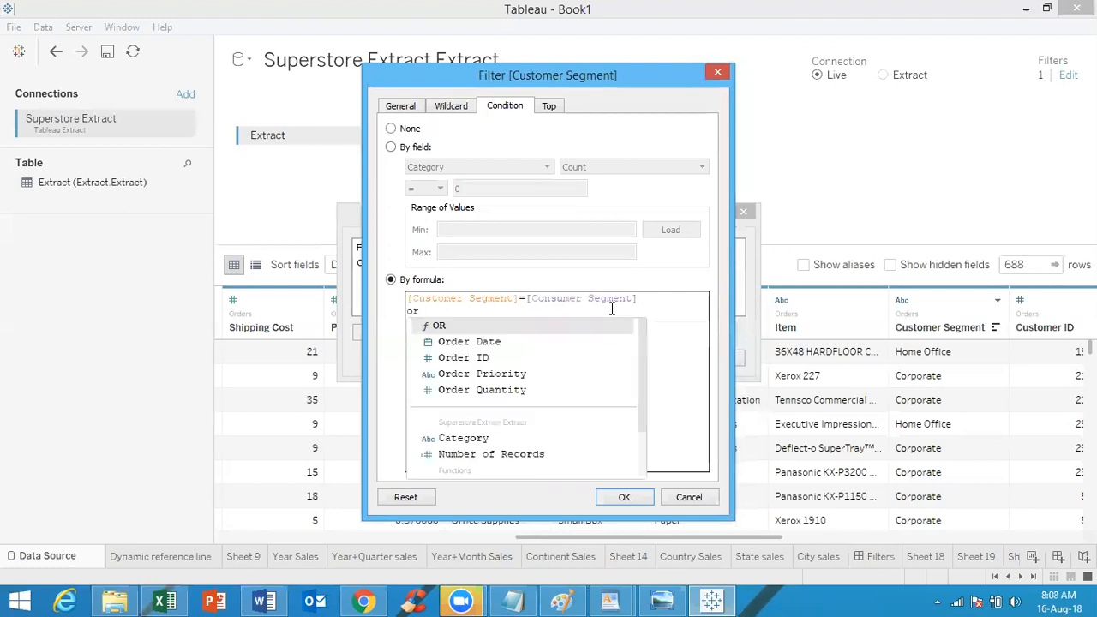
key("Return")
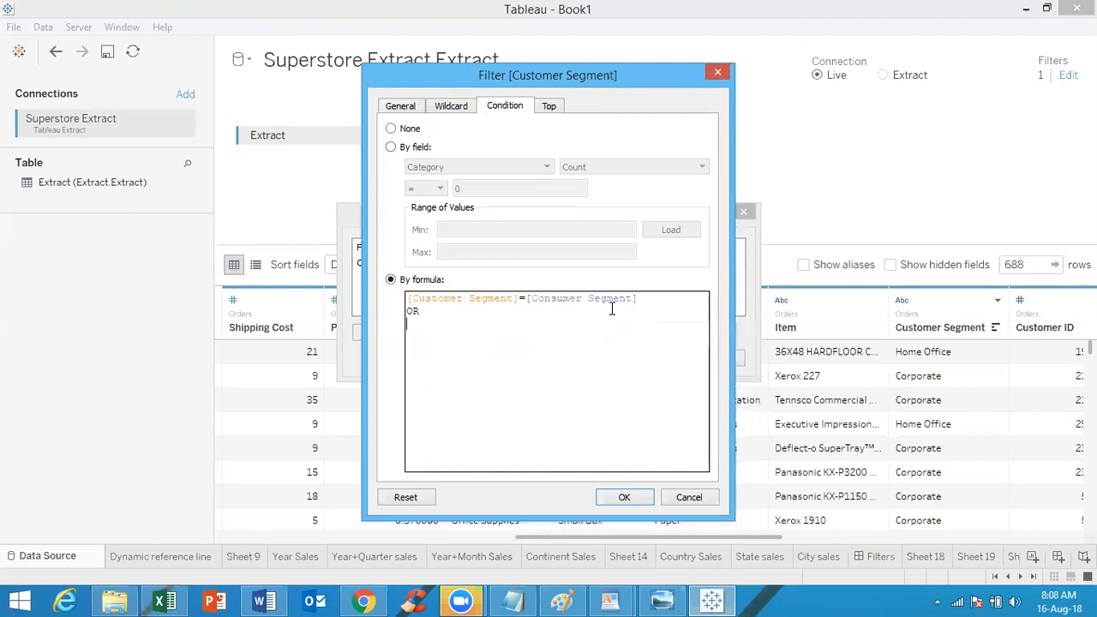
type("con")
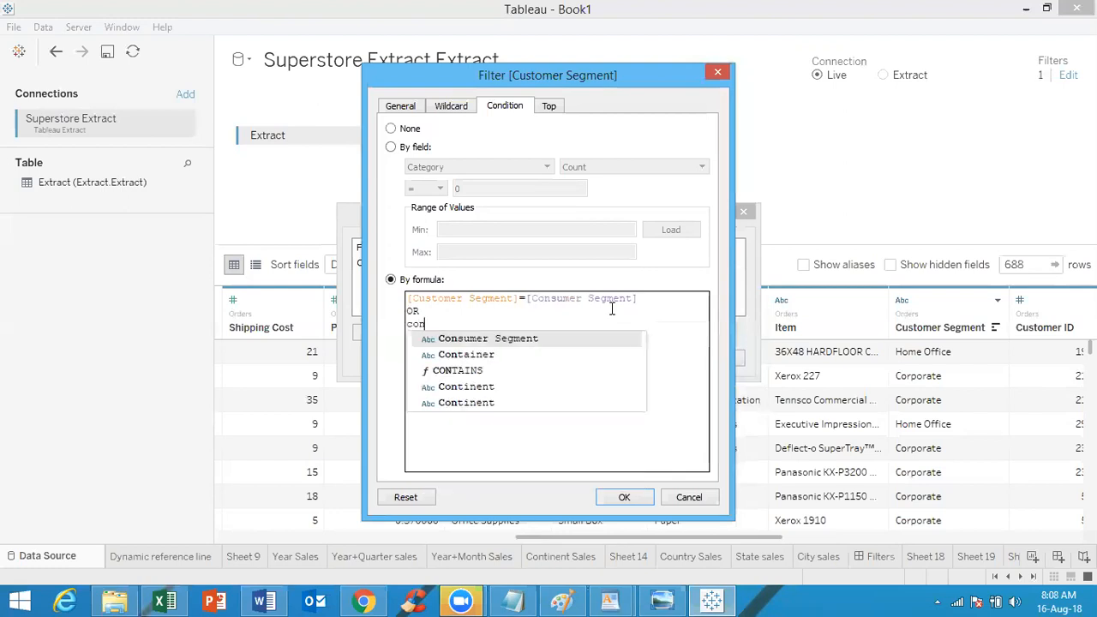
left_click(590, 344)
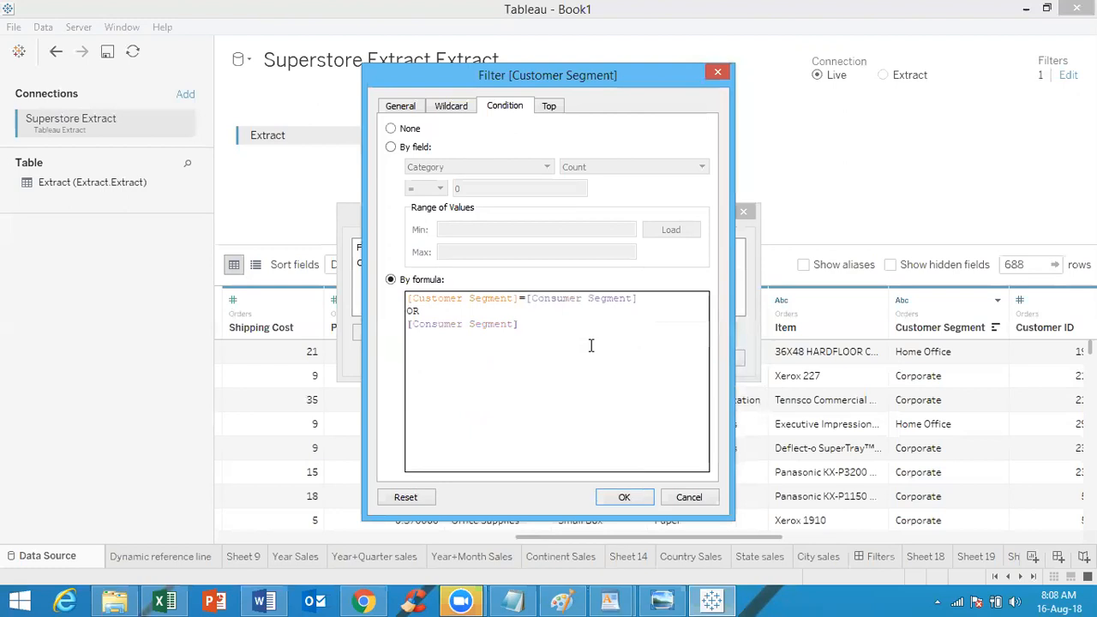
type("='All'")
left_click(618, 497)
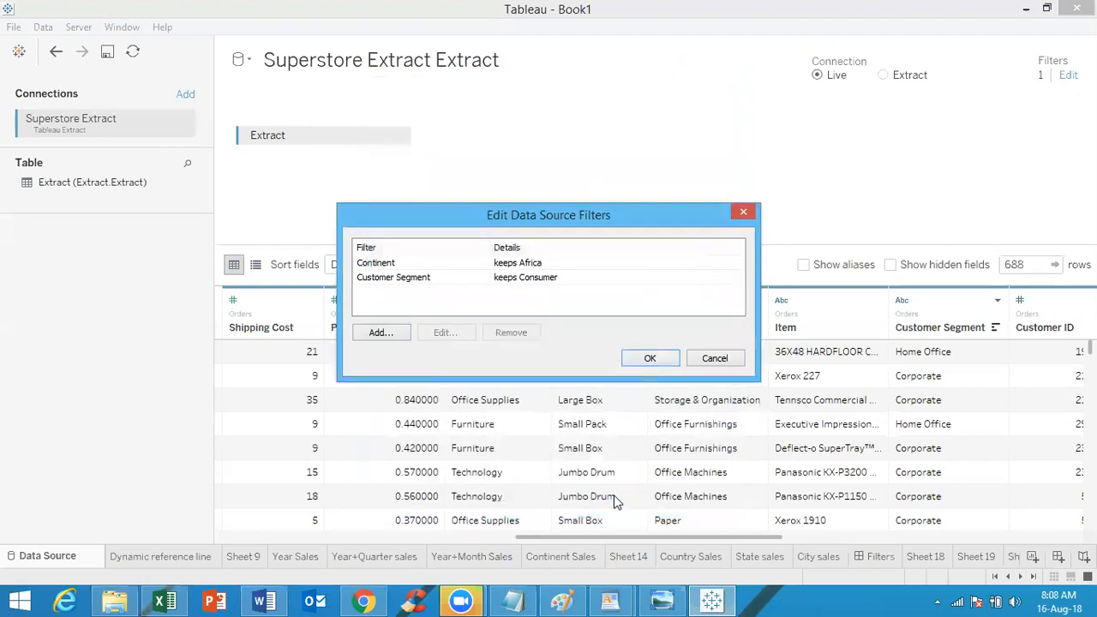
left_click(649, 358)
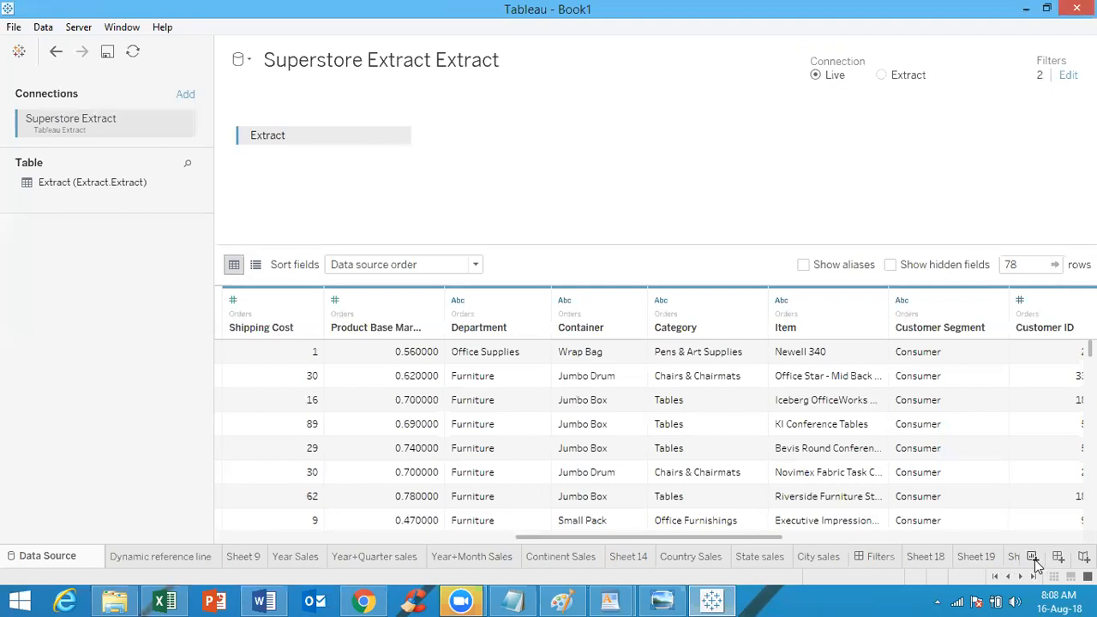
Build a bar chart on Sheet 21 with Continent and Customer Segment on Rows and SUM(Sales) on Columns
left_click(1021, 577)
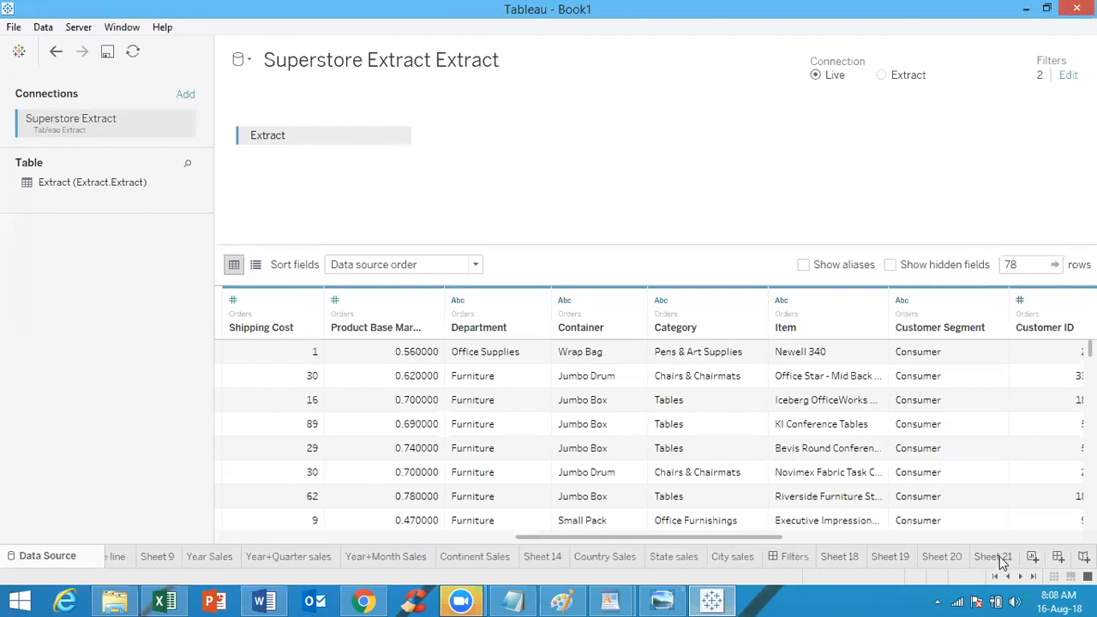
left_click(1000, 559)
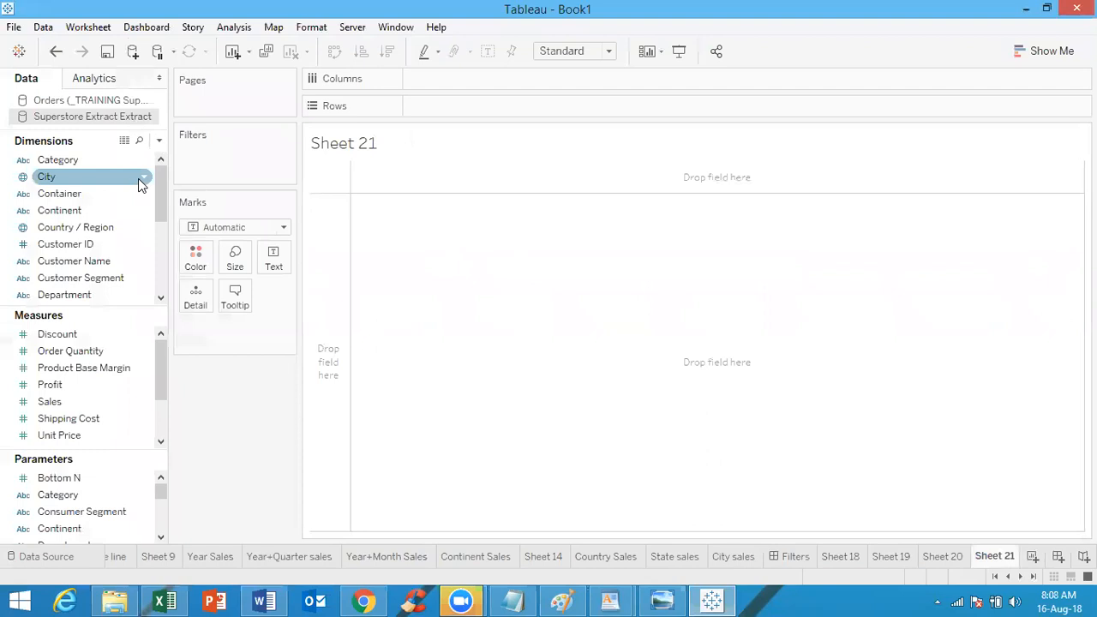
double_click(60, 210)
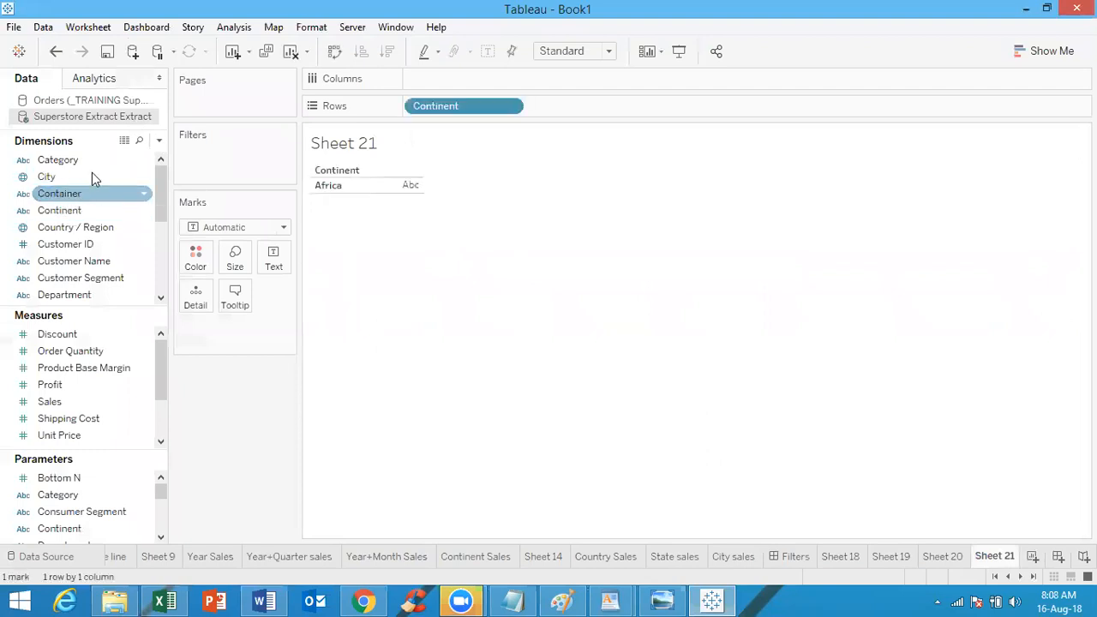
left_click_drag(108, 277, 569, 107)
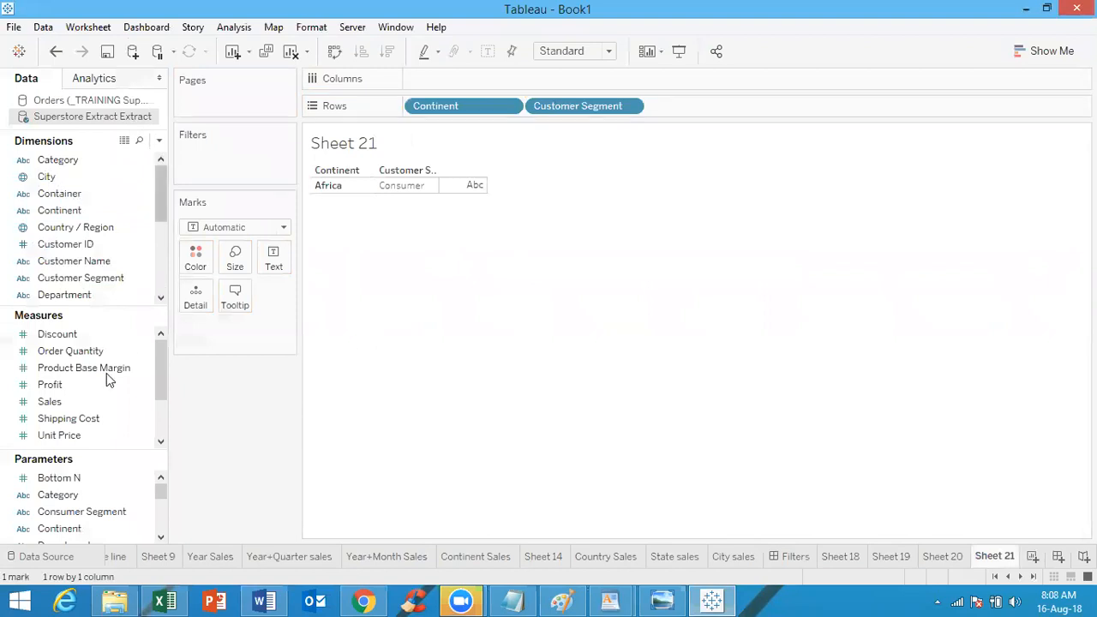
left_click(94, 399)
left_click_drag(94, 401, 463, 81)
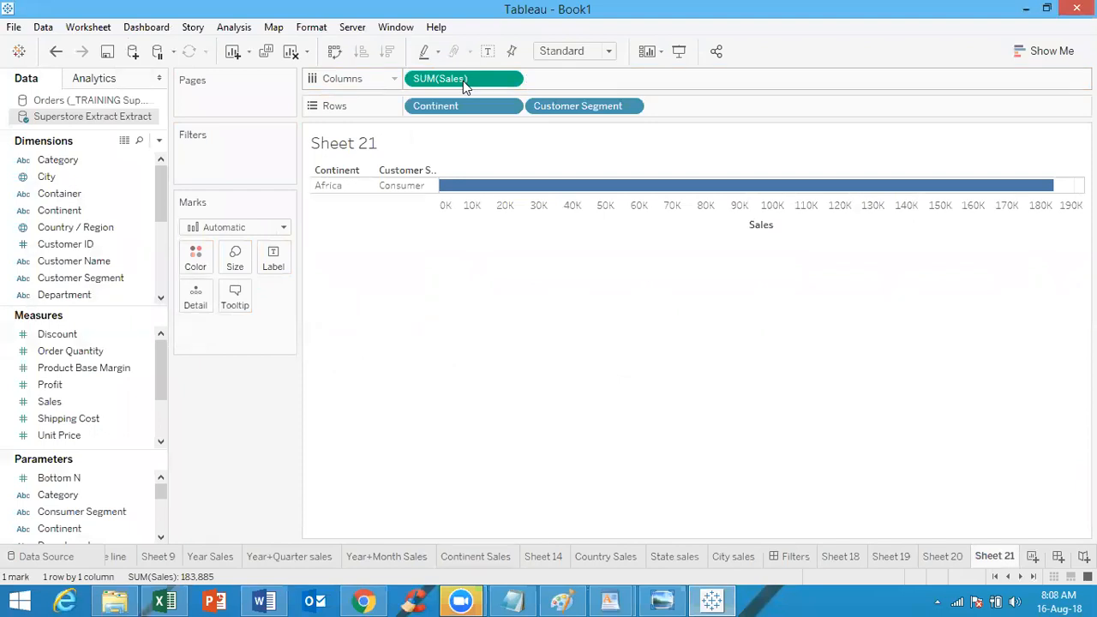
Show the parameter controls for Consumer Segment and Continent on Sheet 21
right_click(89, 511)
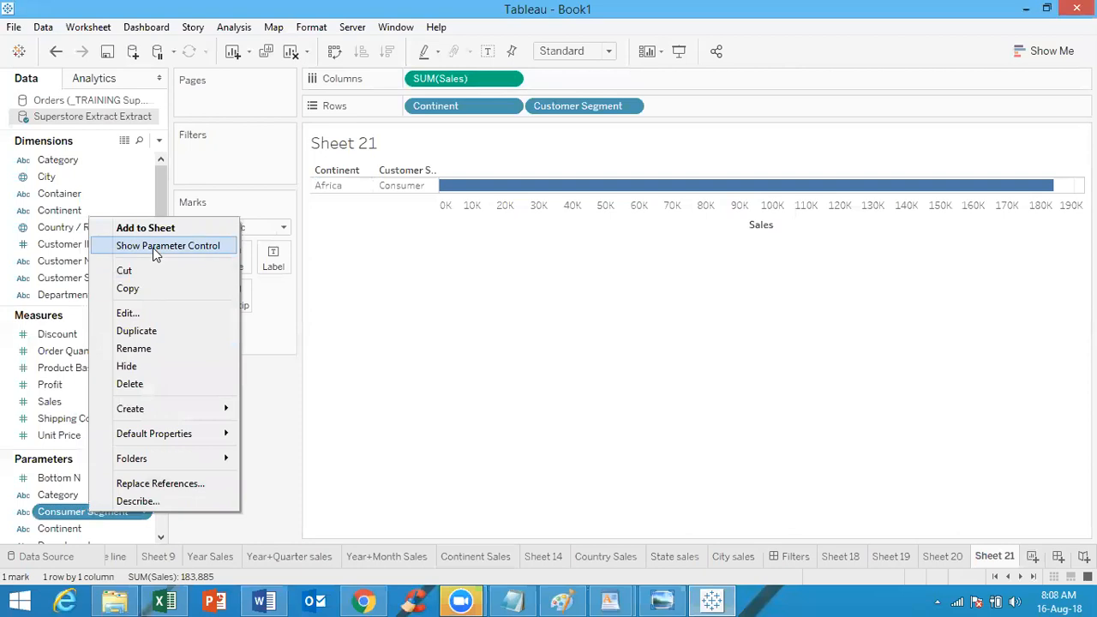
left_click(154, 251)
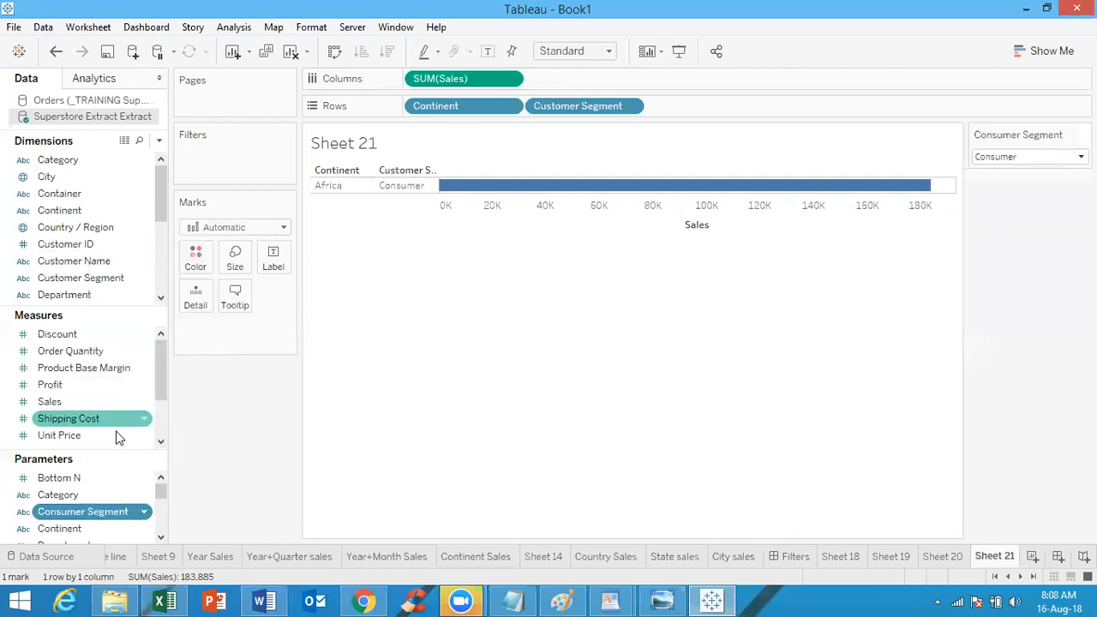
left_click(117, 529)
right_click(119, 531)
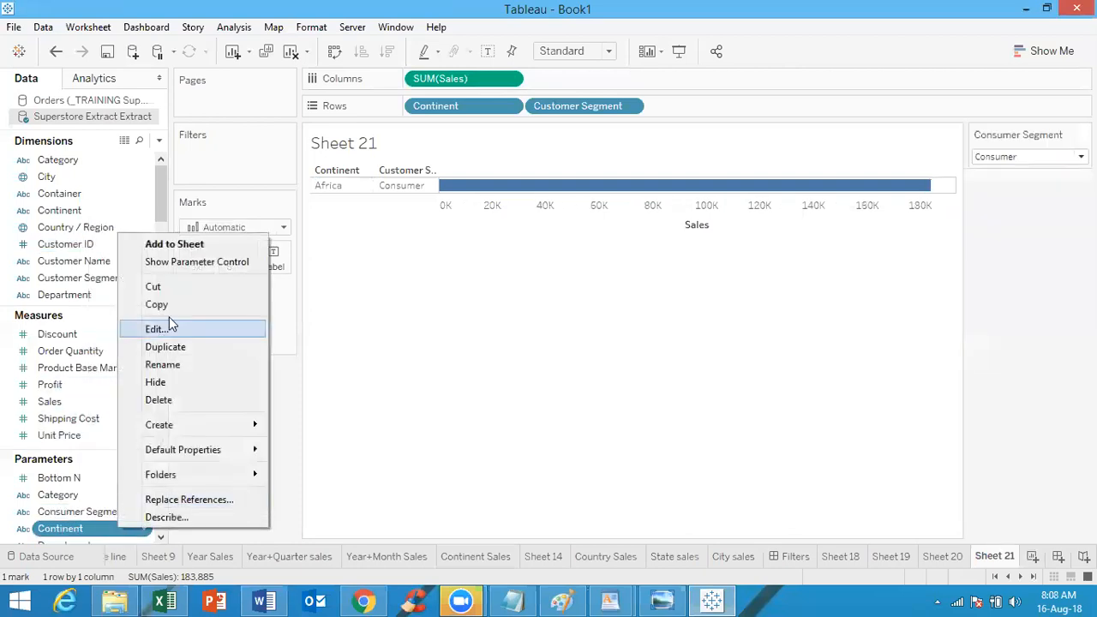
left_click(170, 263)
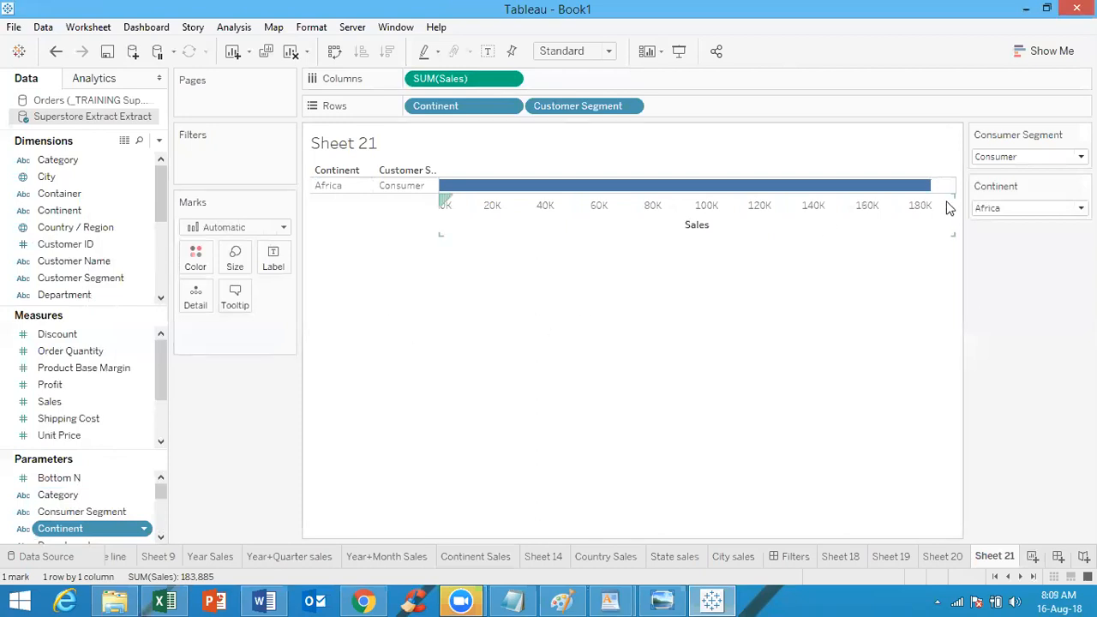
Test the data source filters by setting the Continent parameter to Asia and the Consumer Segment parameter to Corporate
left_click(984, 210)
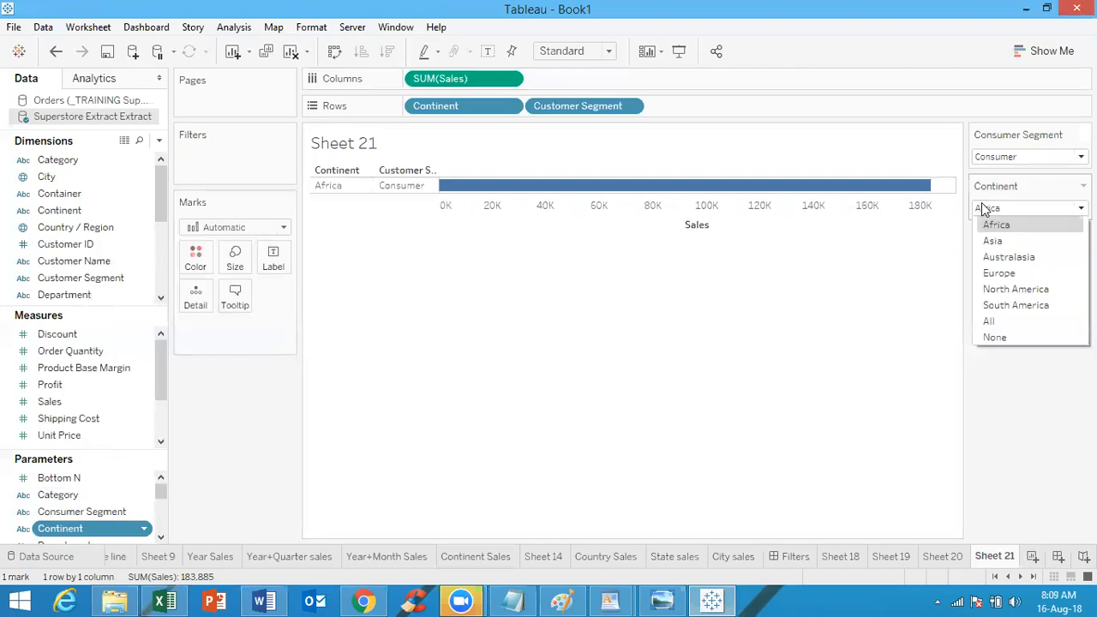
left_click(1002, 248)
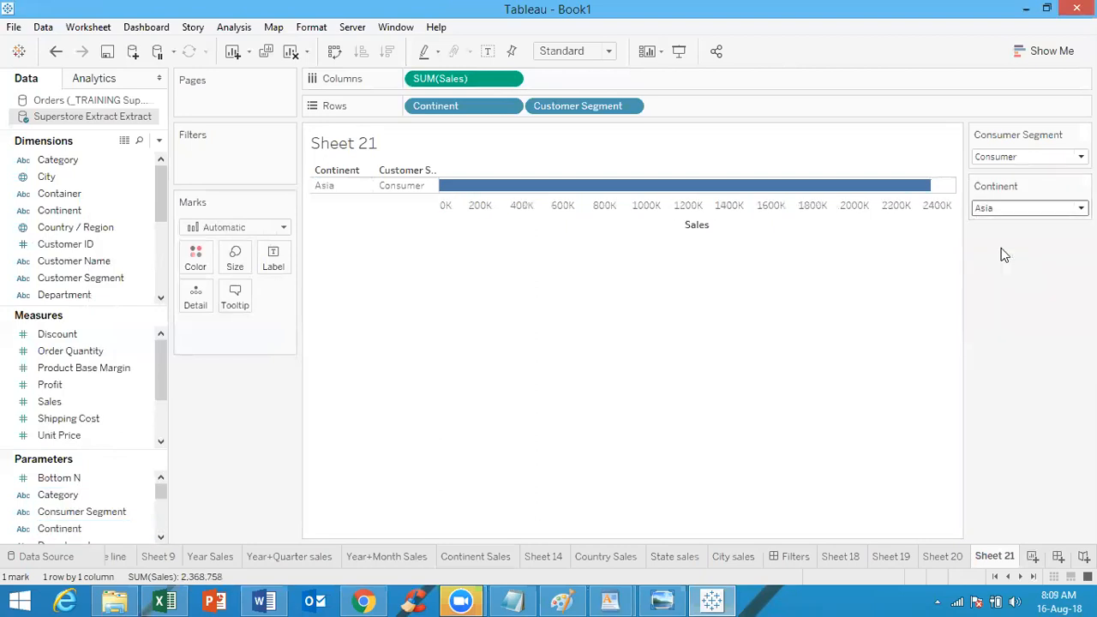
left_click(1021, 159)
left_click(1010, 189)
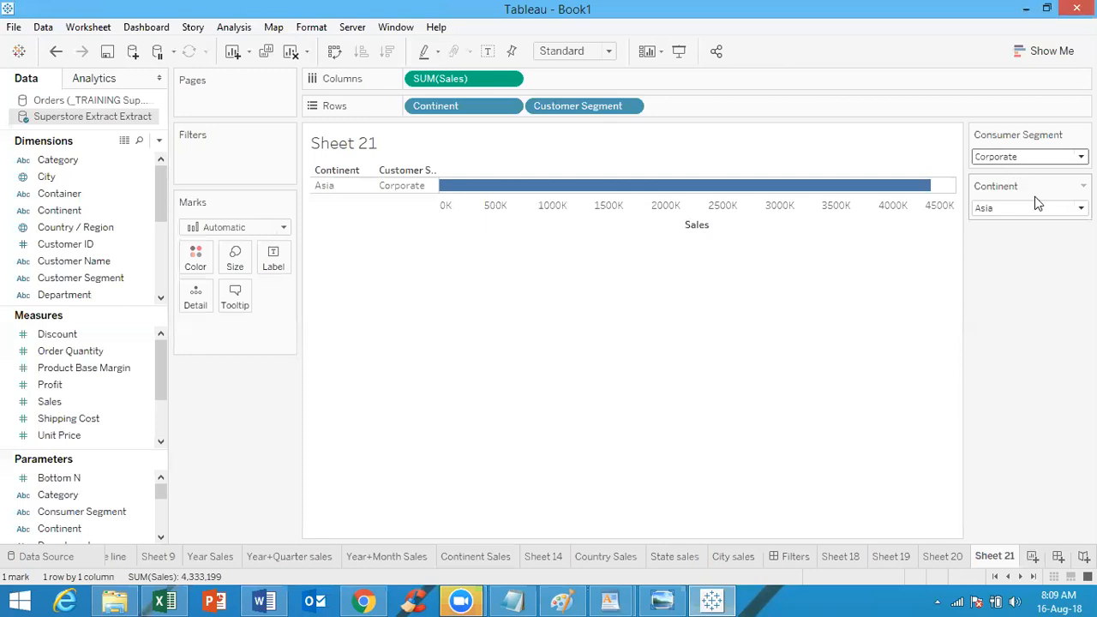
Change the Continent parameter to Australasia and the Consumer Segment parameter to Home Office
left_click(1027, 209)
left_click(1016, 258)
left_click(1023, 160)
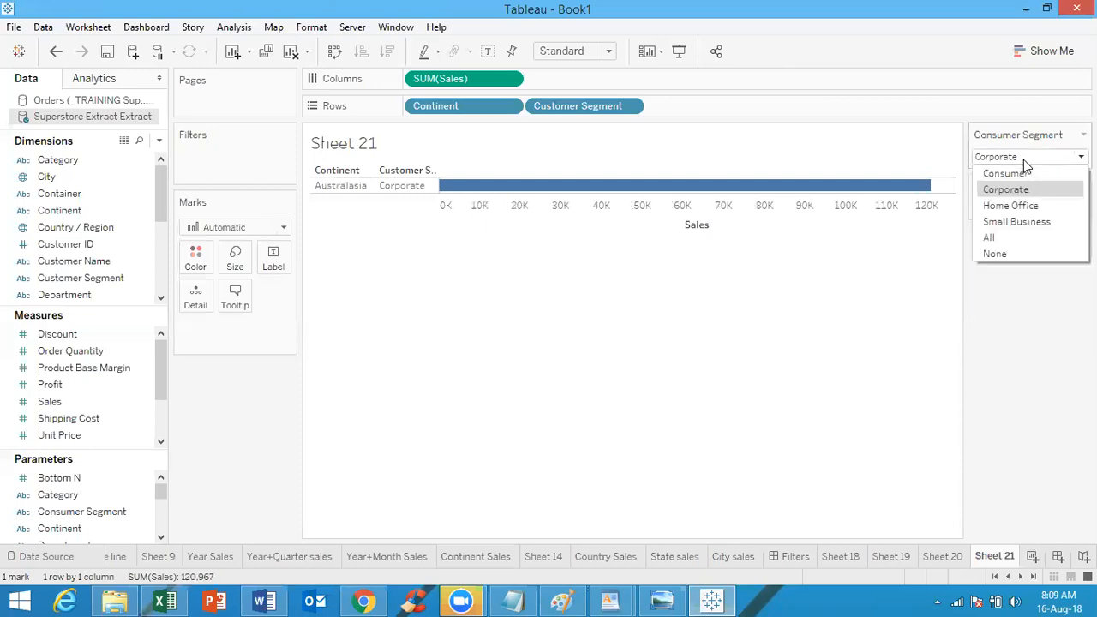
left_click(1019, 210)
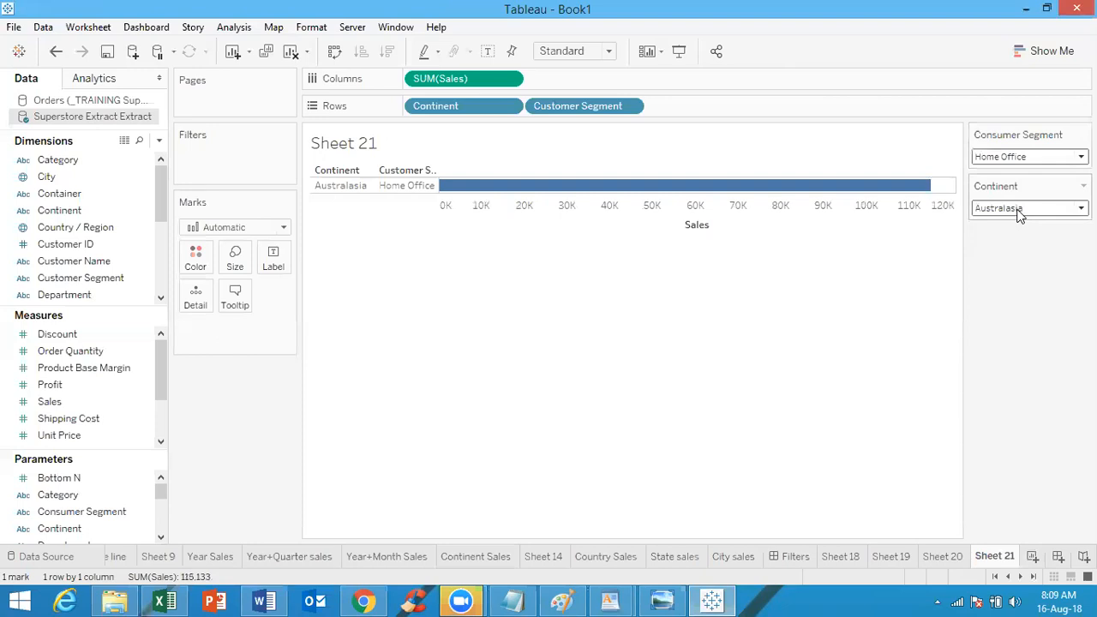
Set the Continent parameter to North America, and switch to the filter types diagram Untitled.png in Windows Photo Viewer
left_click(1018, 210)
left_click(1013, 290)
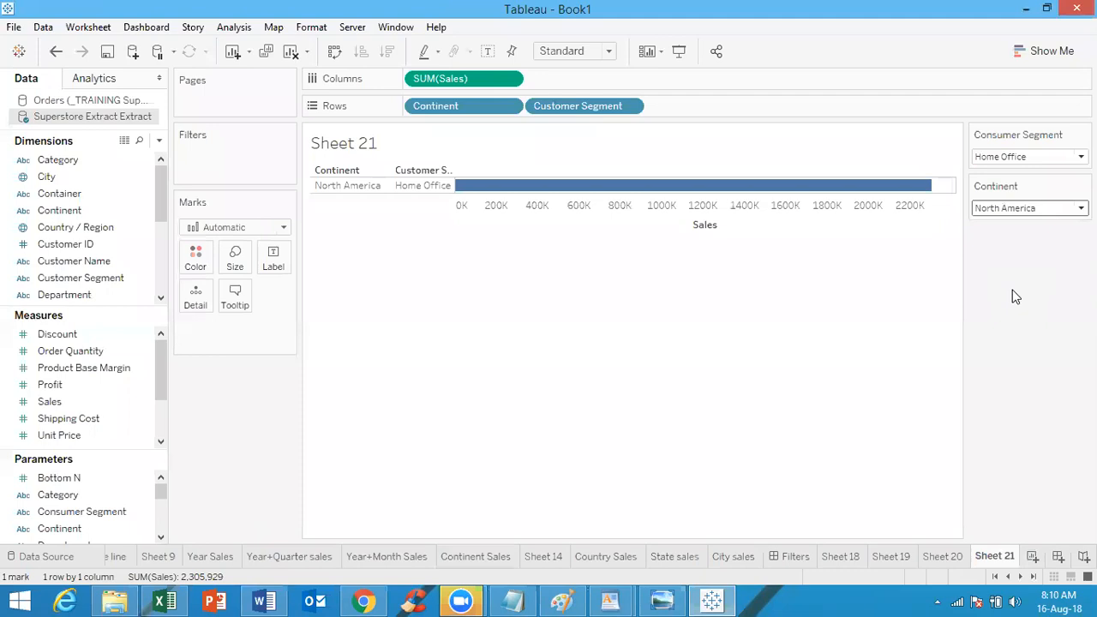
left_click(653, 599)
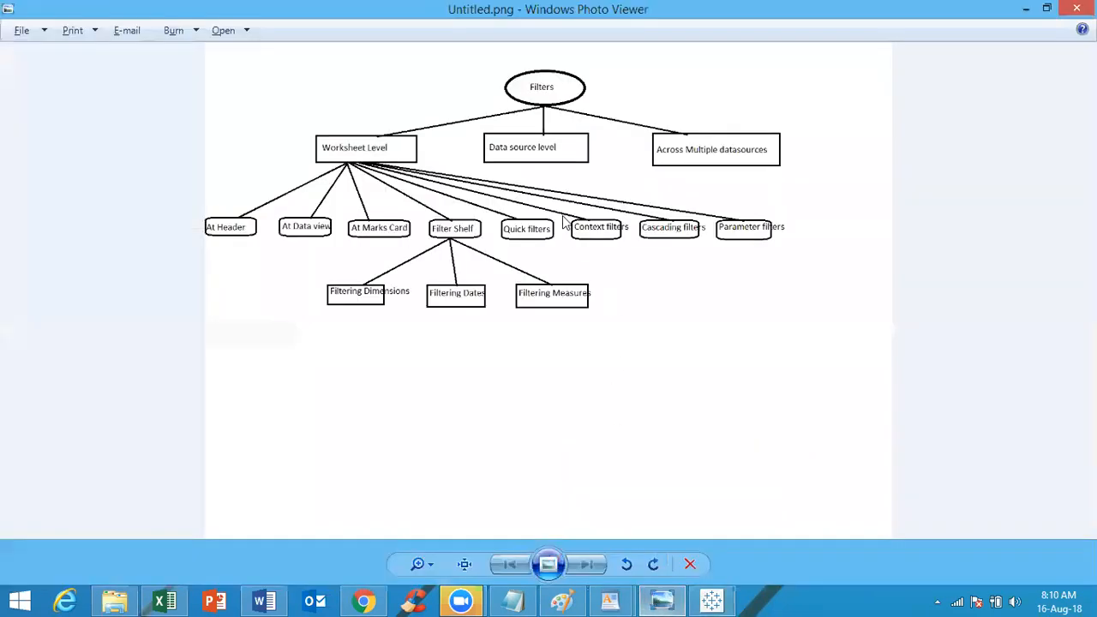